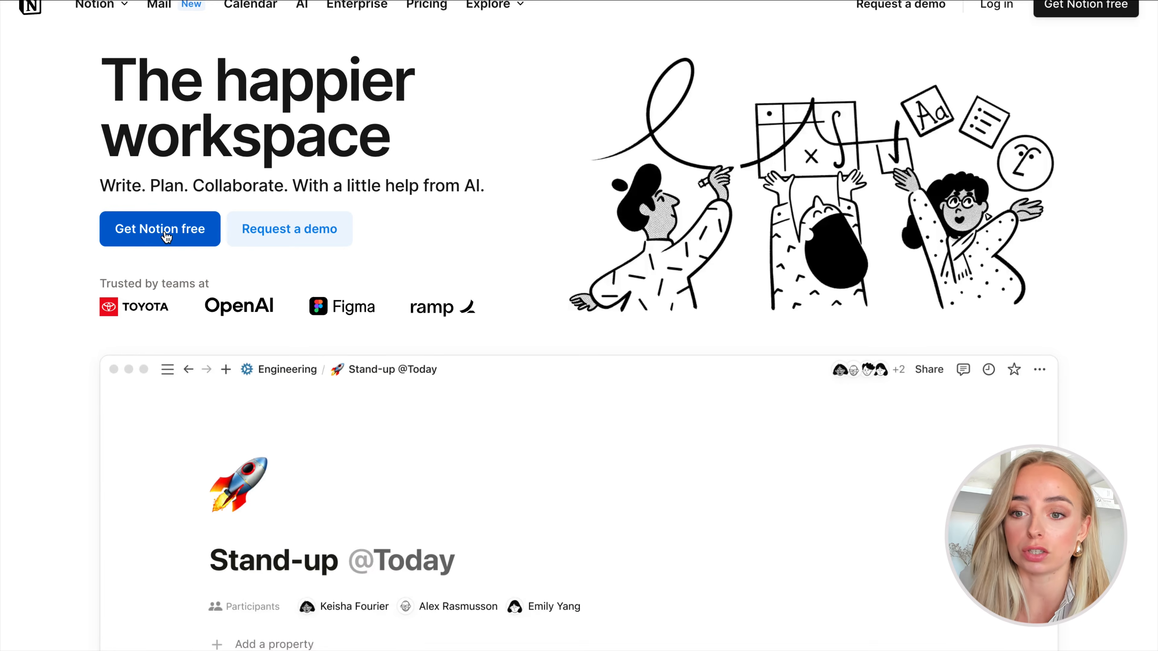
- Start using Notion for free and set it up for work, on my own
{"action": "left_click", "coordinate": [166, 235]}
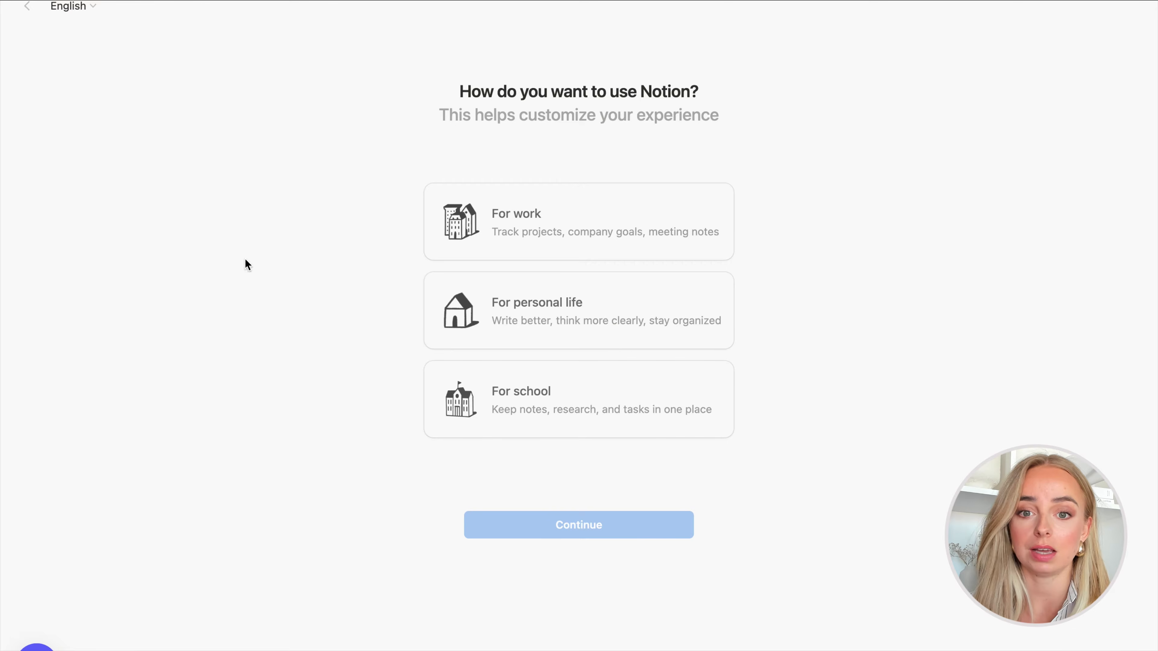
{"action": "left_click", "coordinate": [546, 237]}
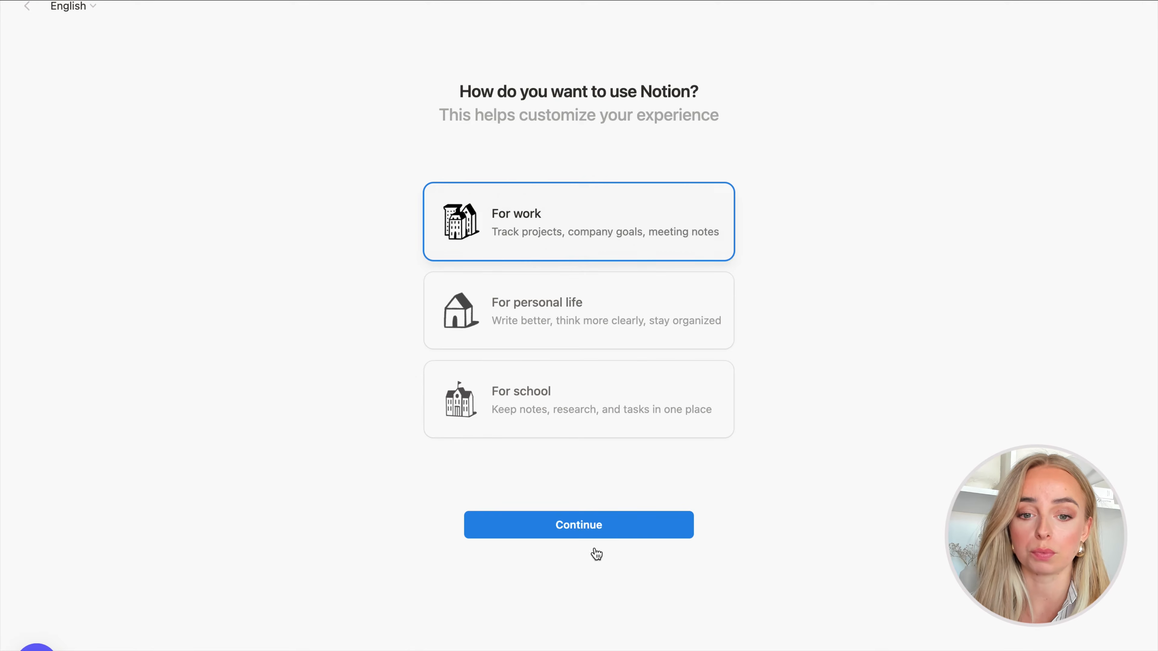
{"action": "left_click", "coordinate": [580, 527]}
{"action": "left_click", "coordinate": [618, 398]}
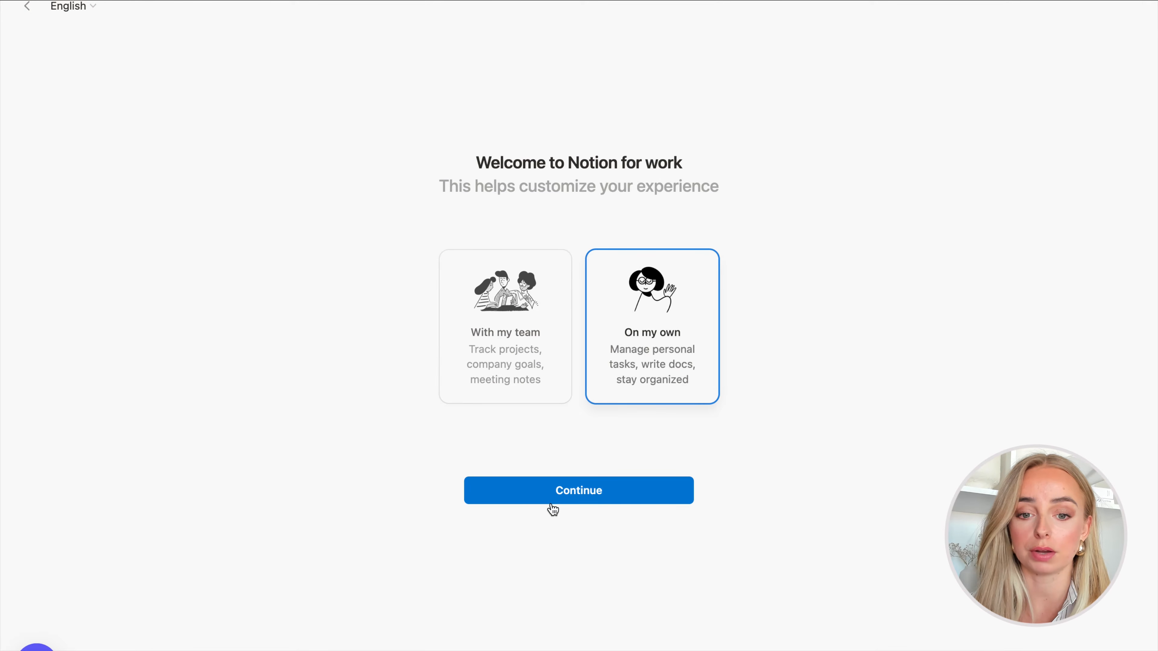
{"action": "left_click", "coordinate": [554, 497]}
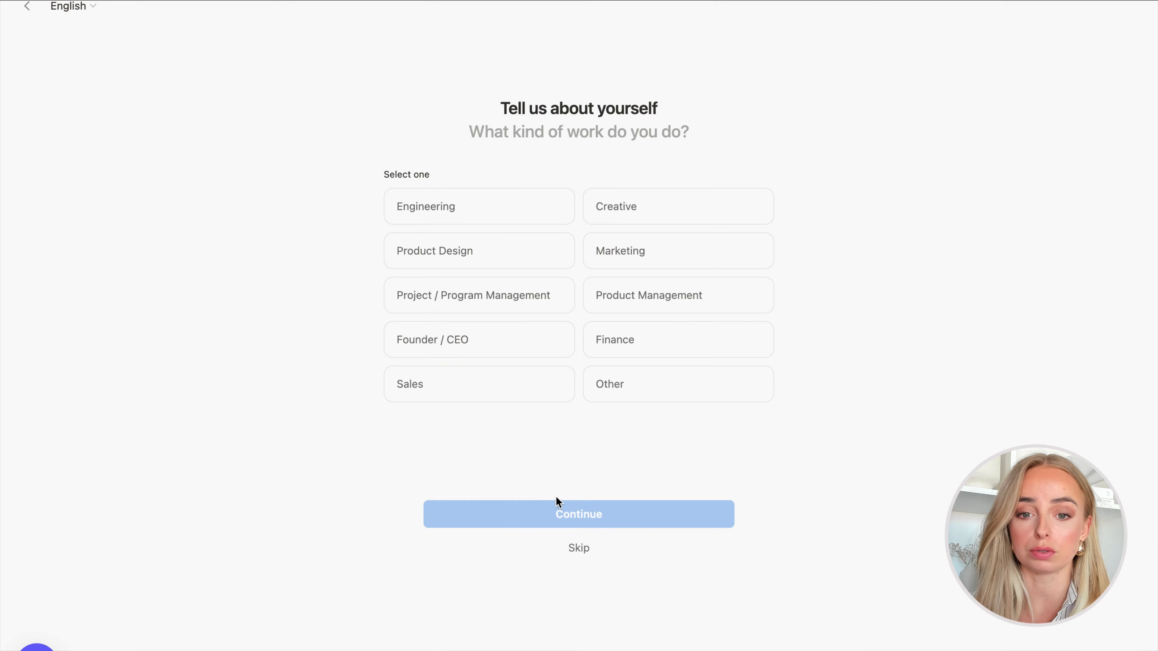
- Skip the optional questions about kind of work and role
{"action": "left_click", "coordinate": [582, 553]}
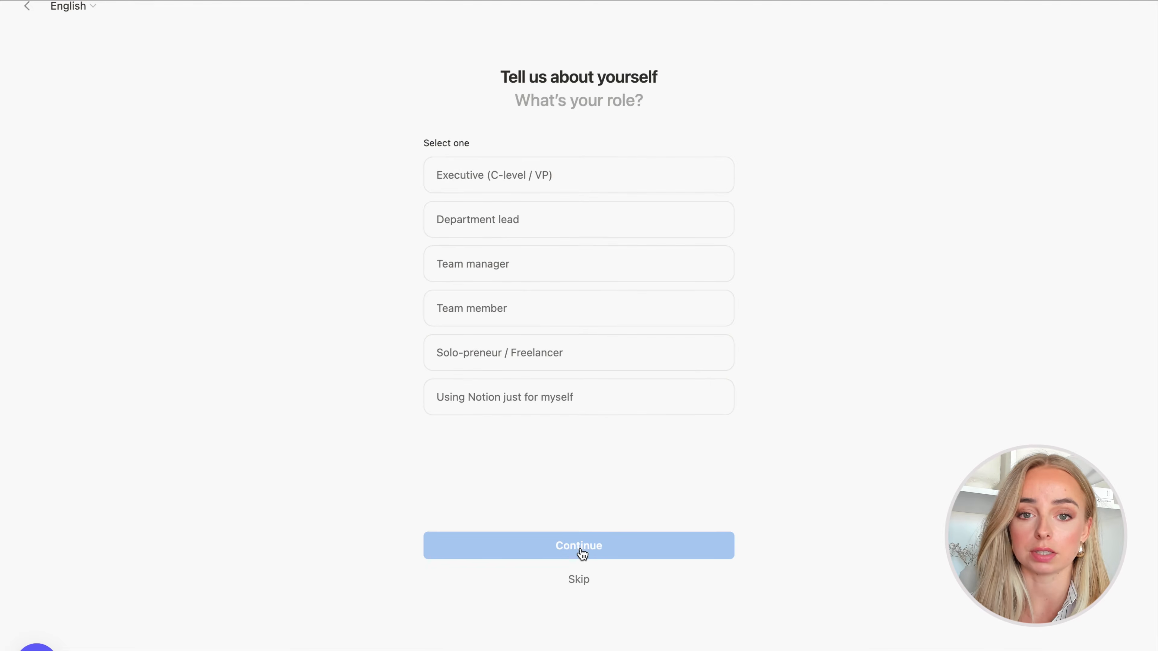
{"action": "left_click", "coordinate": [584, 581]}
{"action": "left_click", "coordinate": [580, 552]}
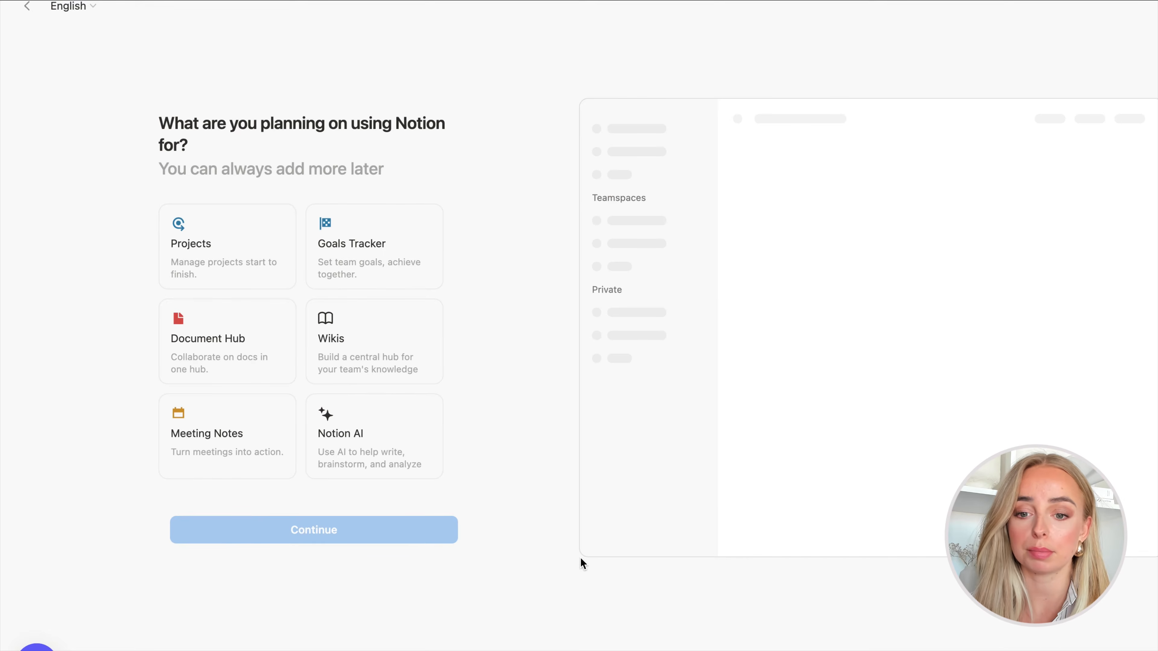
- Choose Projects and Goals Tracker as planned uses, and accept all cookies in the new workspace
{"action": "left_click", "coordinate": [251, 263]}
{"action": "left_click", "coordinate": [372, 242]}
{"action": "left_click", "coordinate": [347, 543]}
{"action": "left_click", "coordinate": [496, 332]}
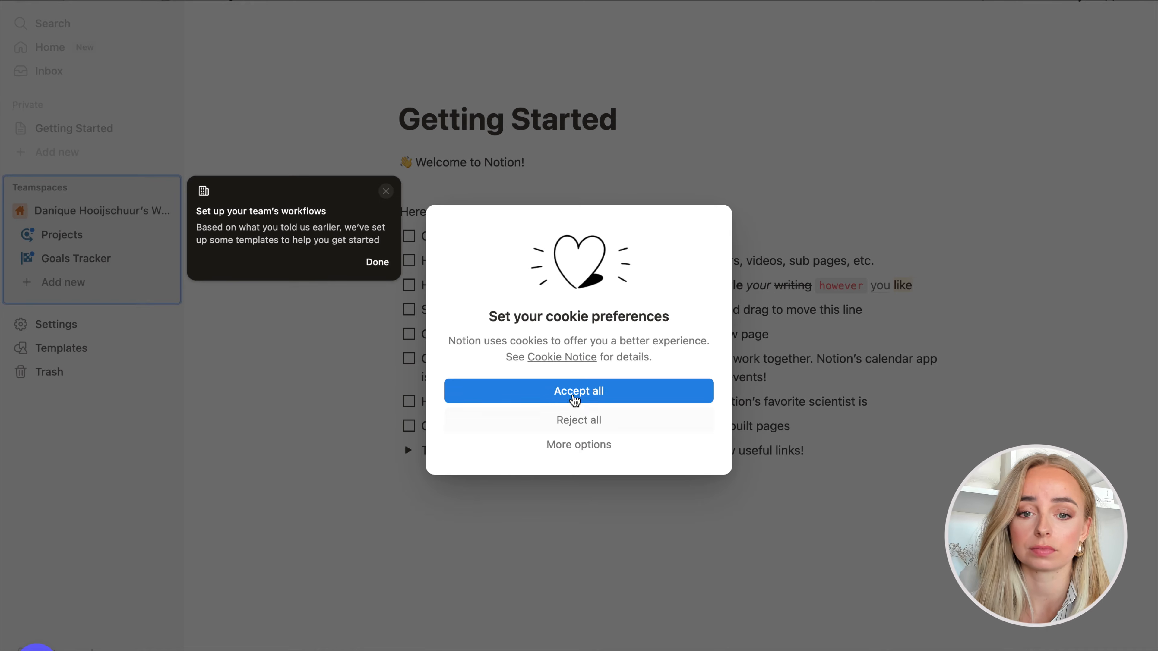
{"action": "left_click", "coordinate": [574, 401]}
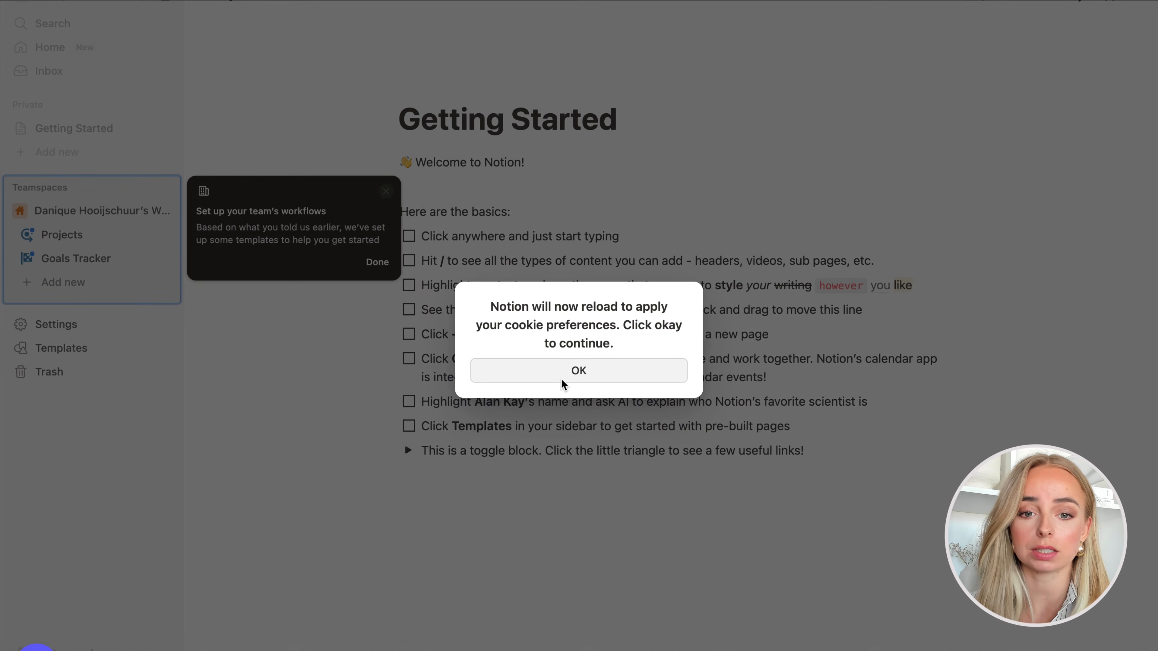
{"action": "left_click", "coordinate": [561, 376]}
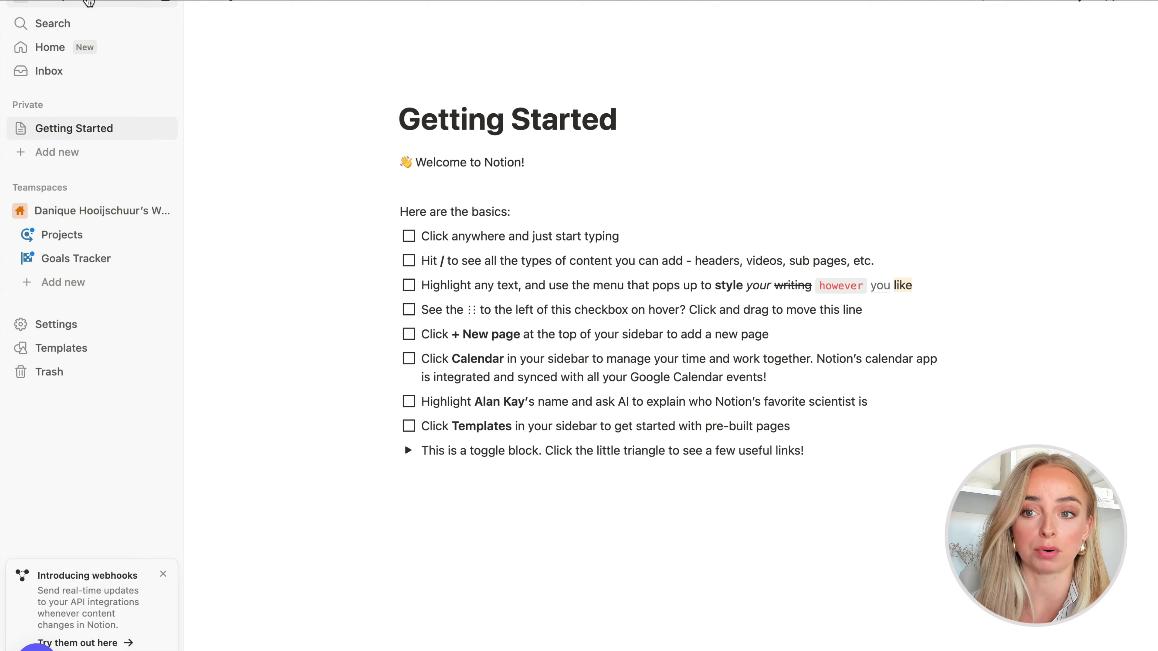
- Open the account page in the settings and set a profile photo
{"action": "left_click", "coordinate": [103, 4]}
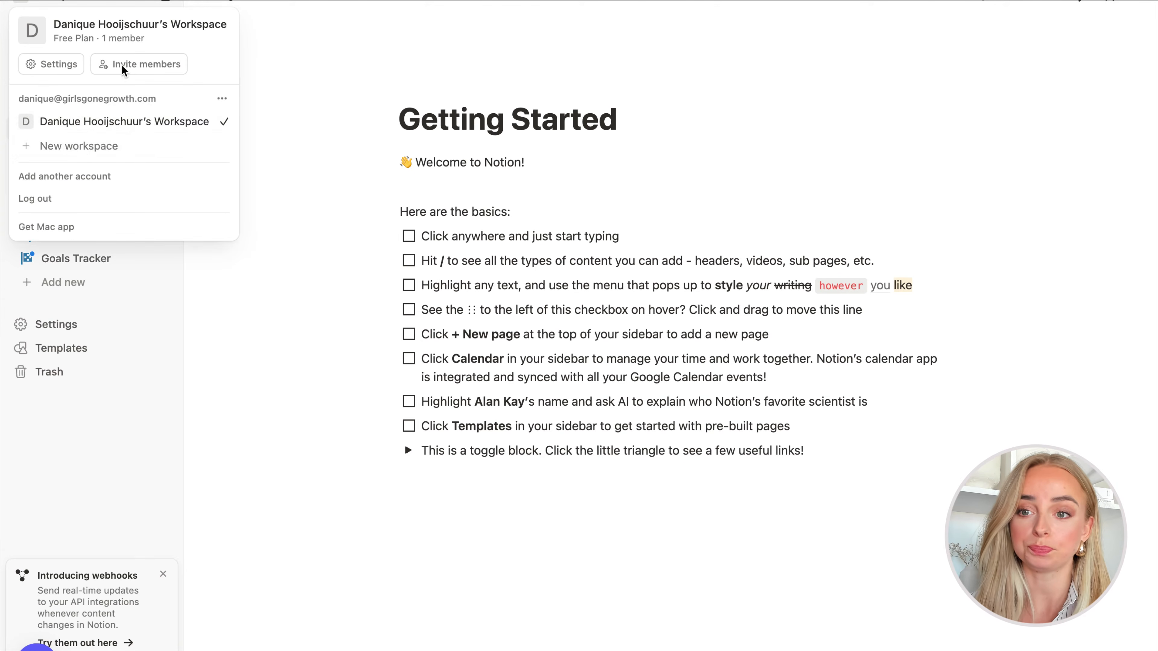
{"action": "left_click", "coordinate": [52, 65]}
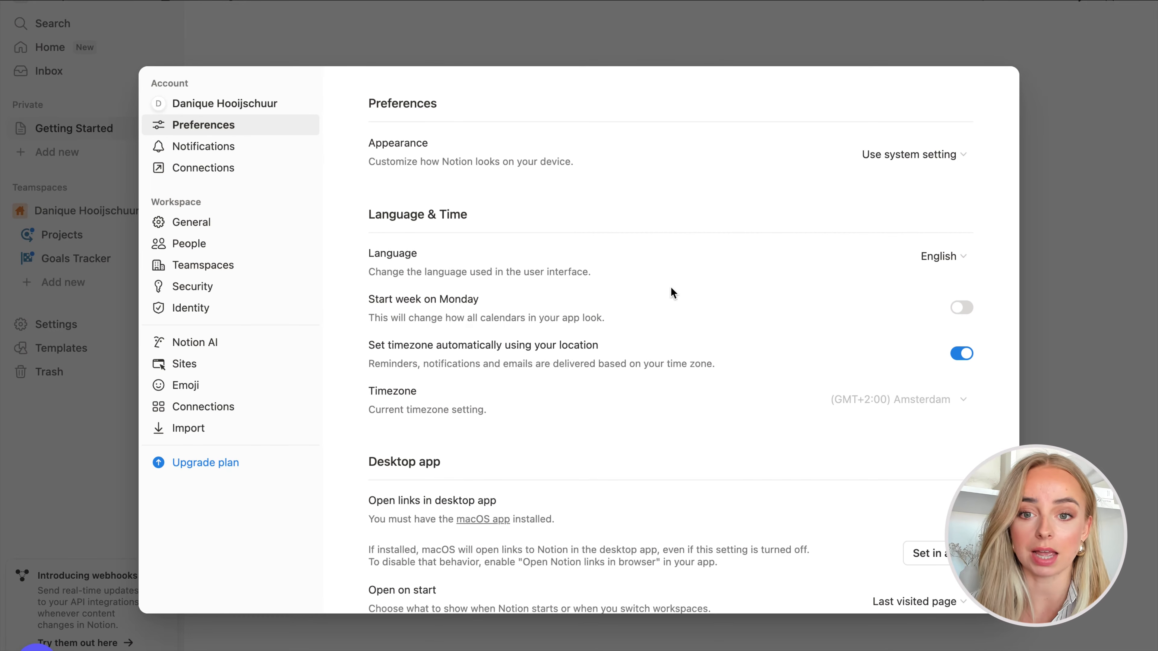
{"action": "left_click", "coordinate": [187, 107]}
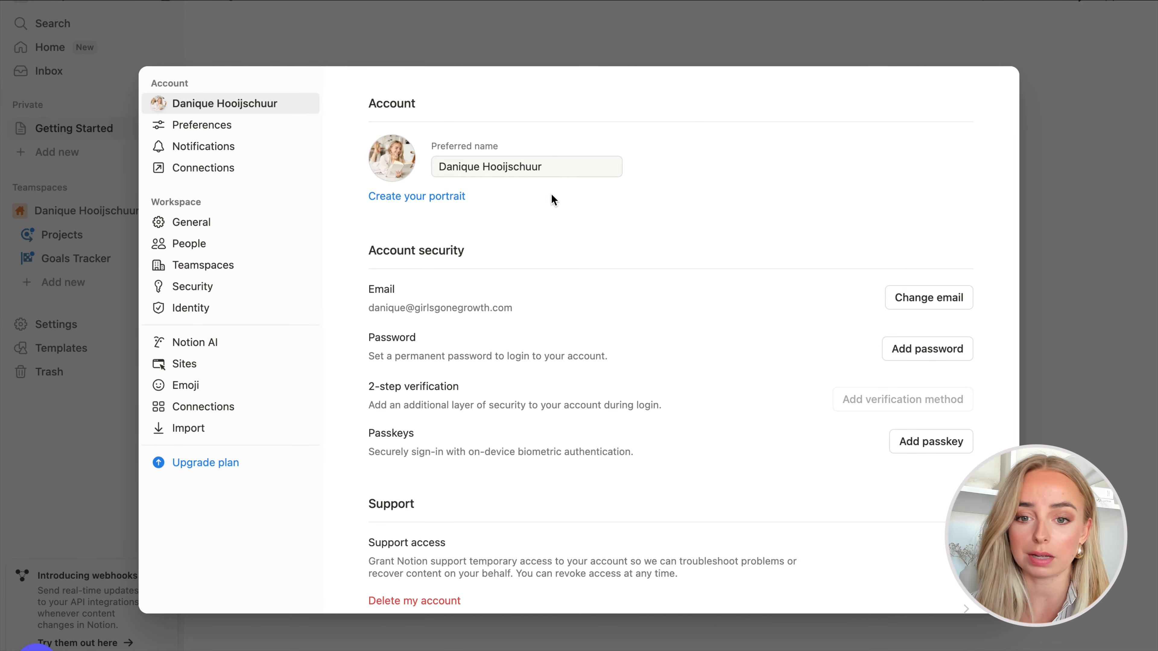
{"action": "scroll", "coordinate": [543, 338], "scroll_direction": "down", "scroll_amount": 3}
{"action": "scroll", "coordinate": [456, 255], "scroll_direction": "up", "scroll_amount": 3}
- Turn on Start week on Monday in the preferences, and view the notification settings
{"action": "left_click", "coordinate": [254, 128]}
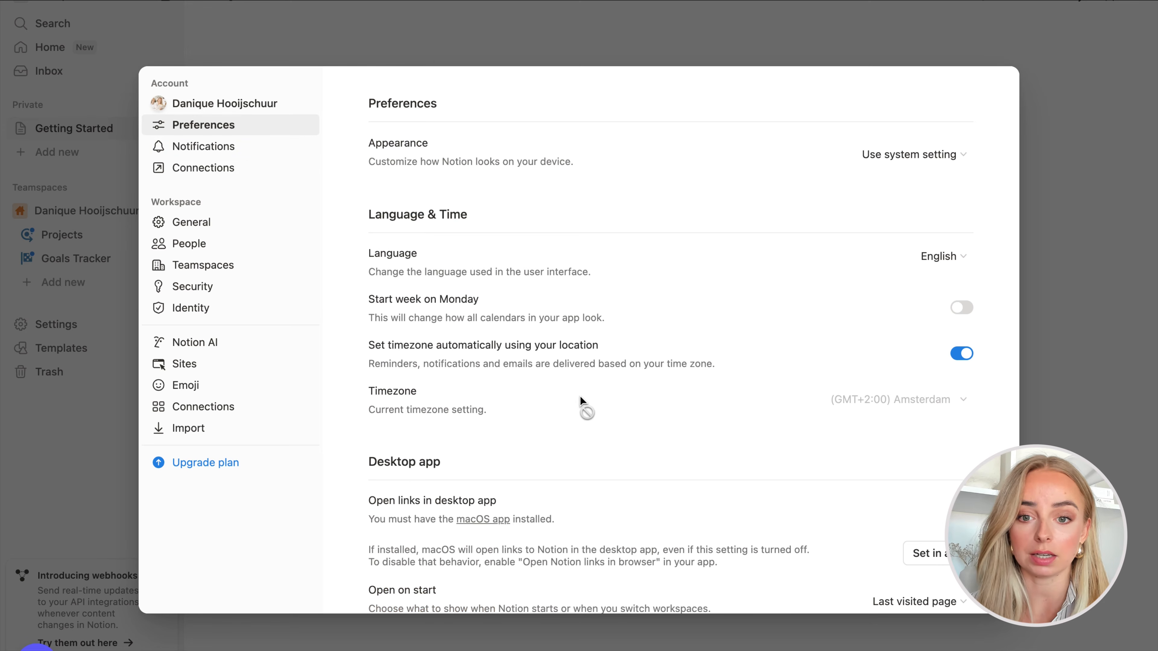
{"action": "scroll", "coordinate": [580, 401], "scroll_direction": "down", "scroll_amount": 3}
{"action": "scroll", "coordinate": [647, 392], "scroll_direction": "up", "scroll_amount": 3}
{"action": "left_click", "coordinate": [942, 327]}
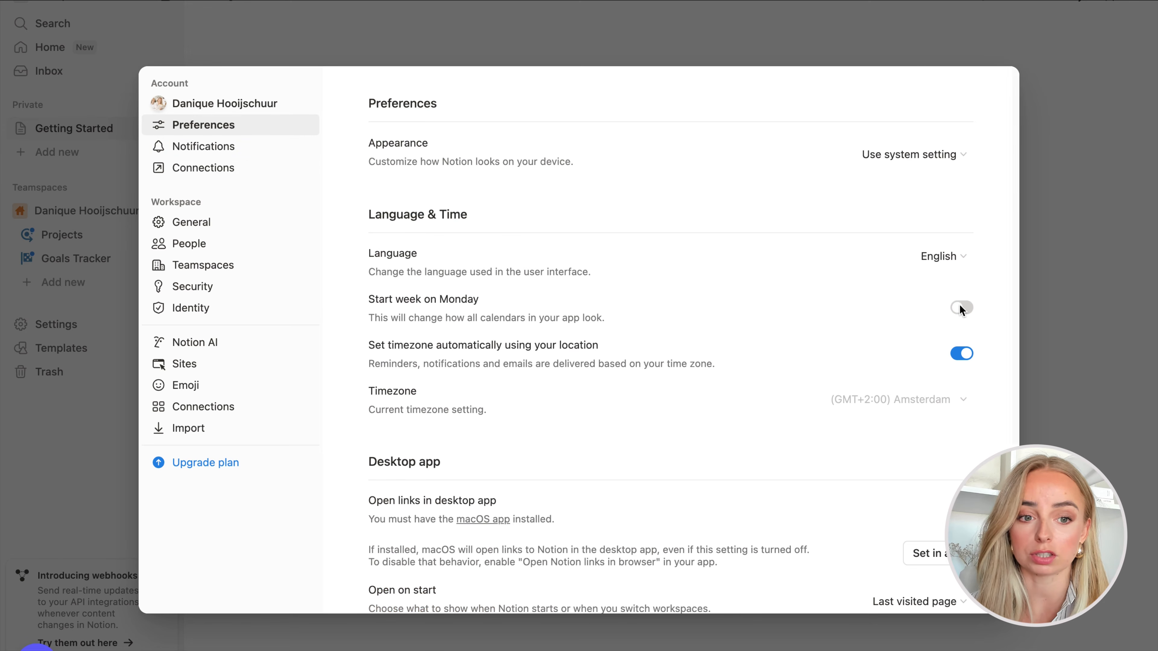
{"action": "scroll", "coordinate": [679, 412], "scroll_direction": "down", "scroll_amount": 3}
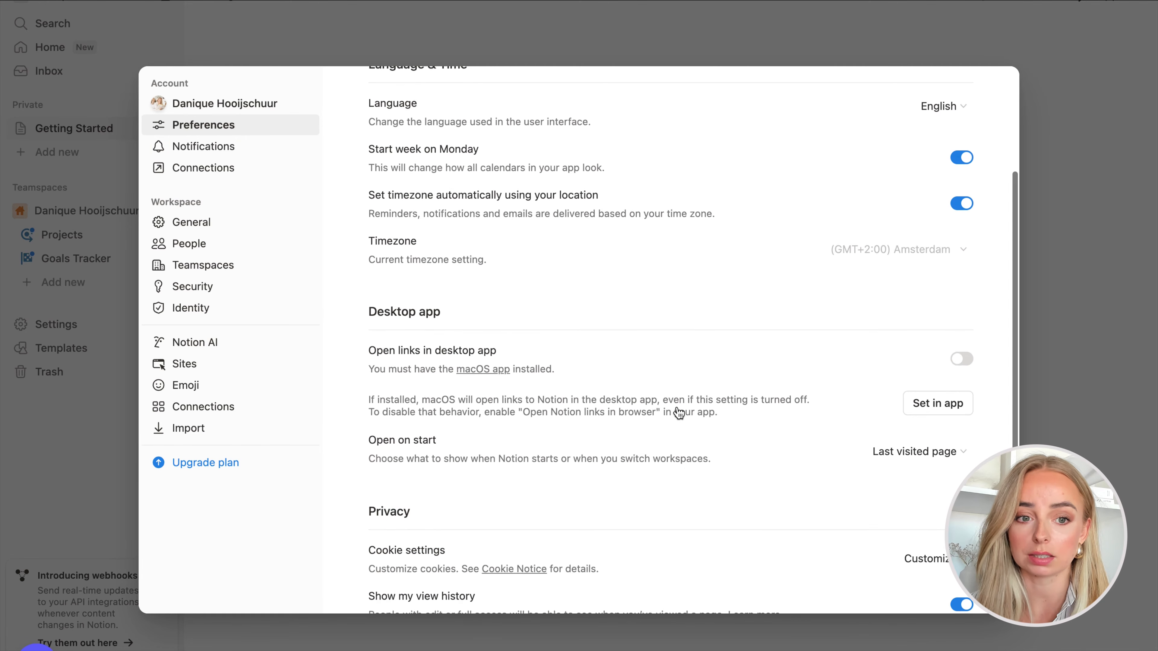
{"action": "scroll", "coordinate": [806, 360], "scroll_direction": "up", "scroll_amount": 1}
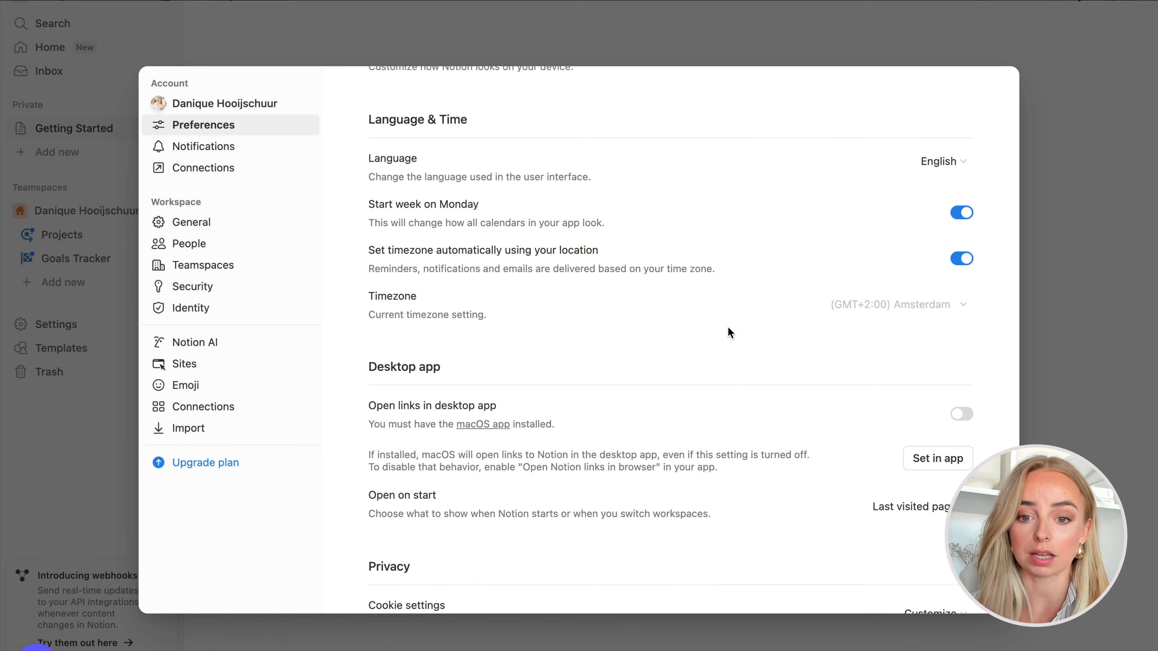
{"action": "scroll", "coordinate": [732, 332], "scroll_direction": "down", "scroll_amount": 2}
{"action": "scroll", "coordinate": [728, 332], "scroll_direction": "down", "scroll_amount": 1}
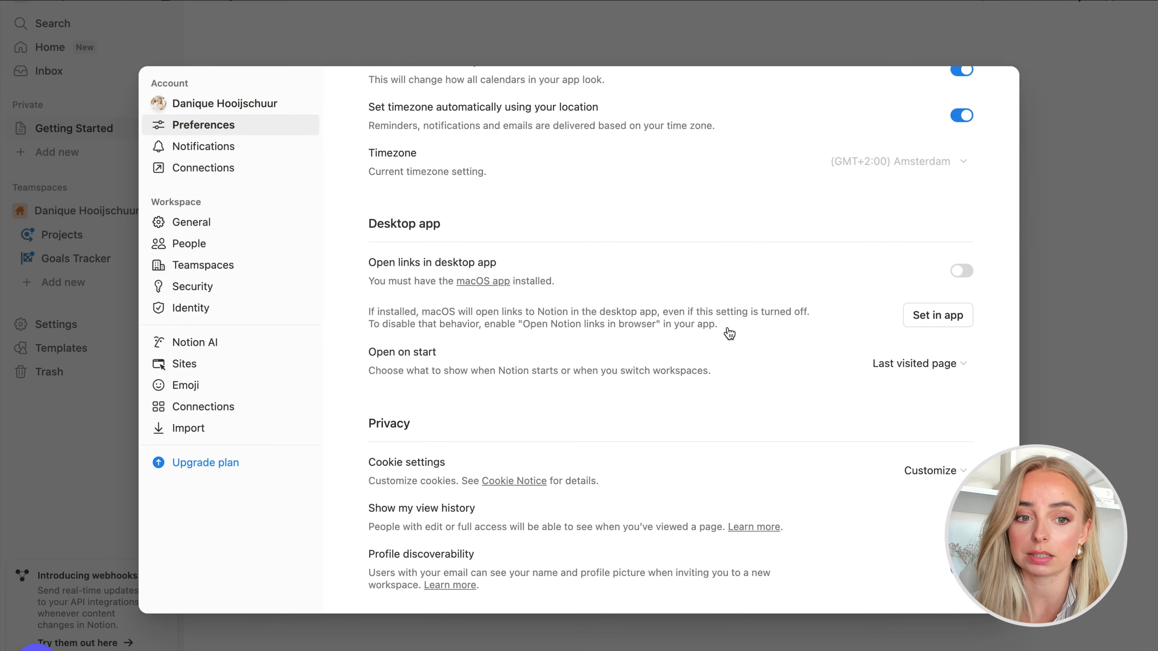
{"action": "left_click", "coordinate": [233, 153]}
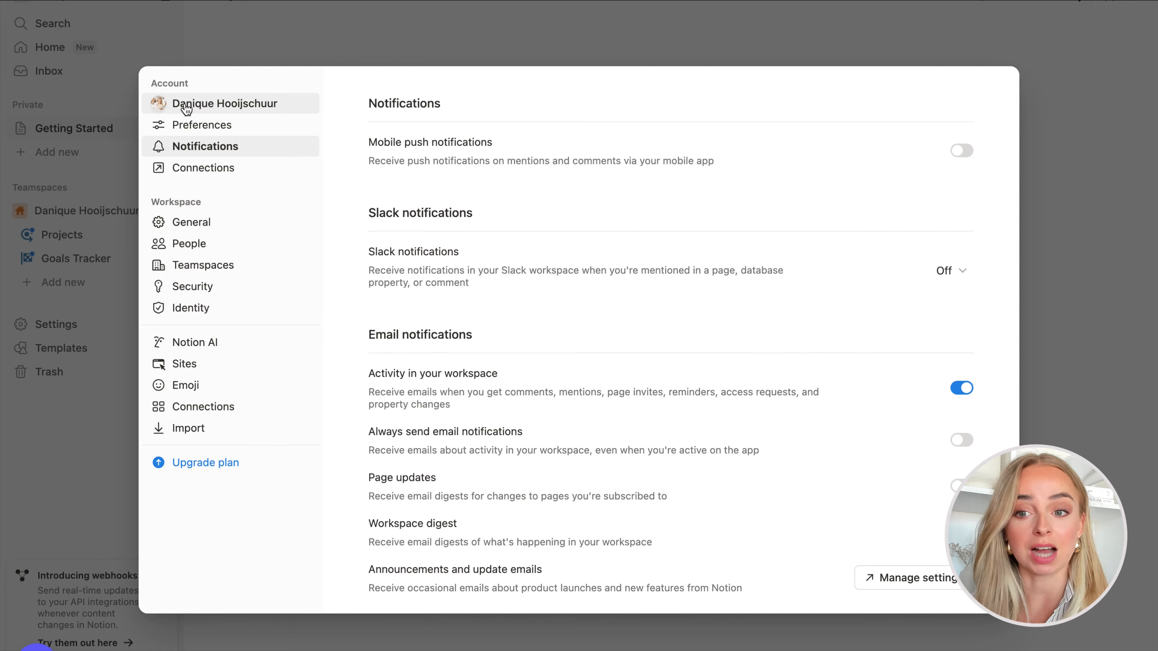
- Rename the workspace to Girls Gone Growth and replace its icon with the G logo image
{"action": "left_click", "coordinate": [205, 228]}
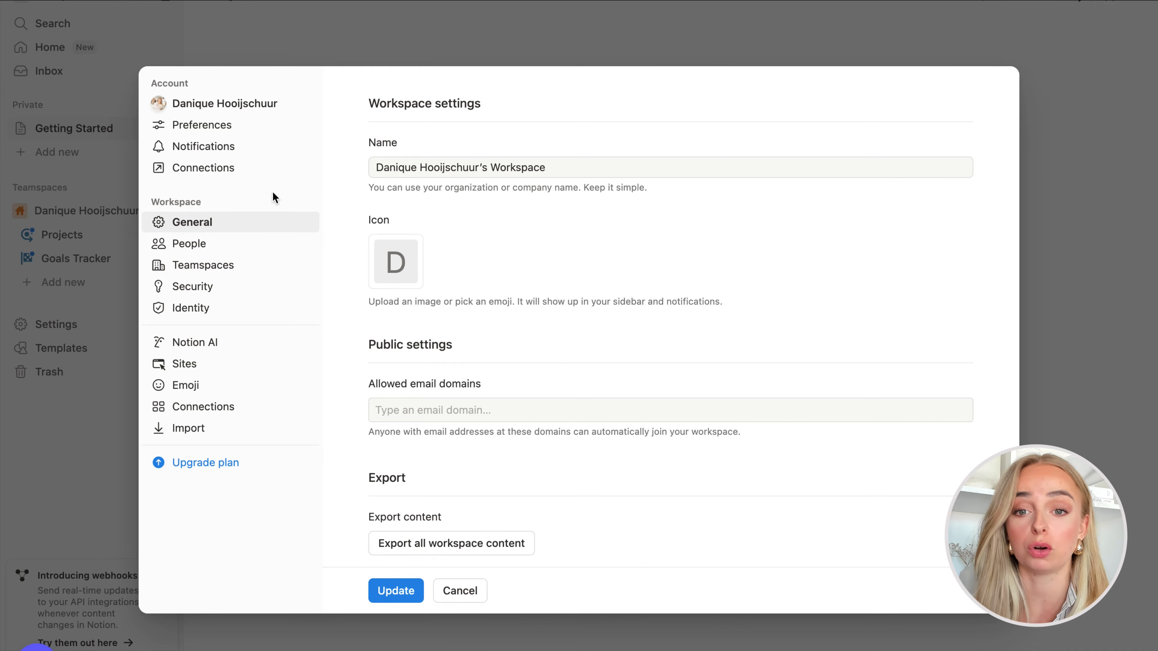
{"action": "left_click", "coordinate": [414, 164]}
{"action": "key", "text": "ctrl+a"}
{"action": "type", "text": "Girls H"}
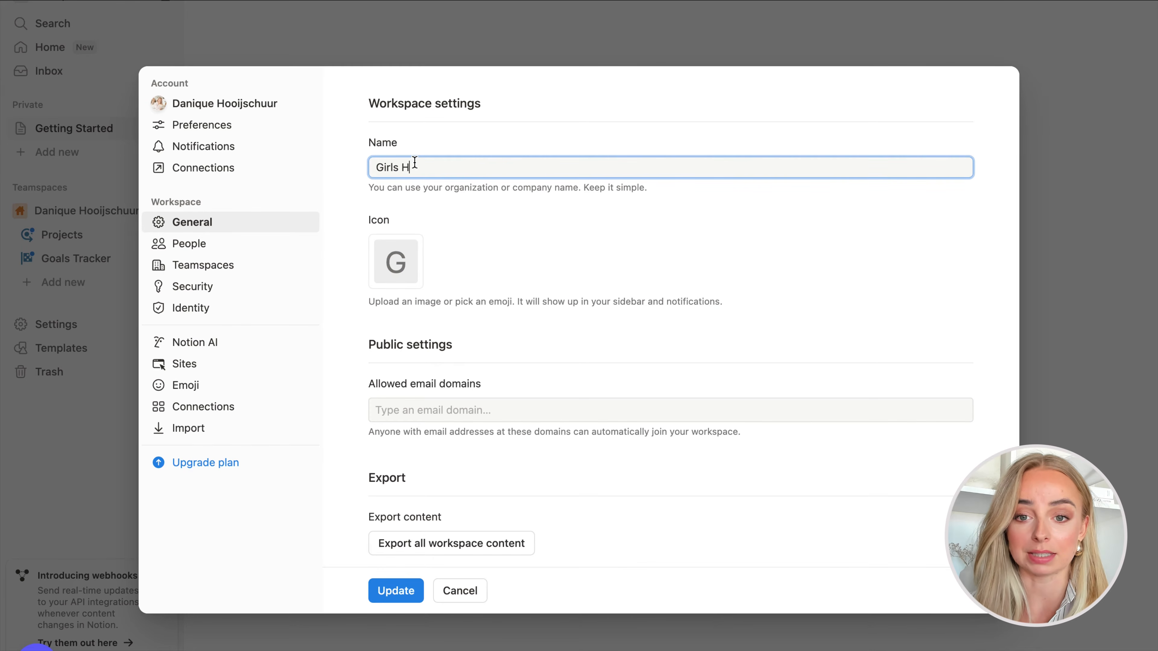
{"action": "key", "text": "BackSpace"}
{"action": "type", "text": "Go"}
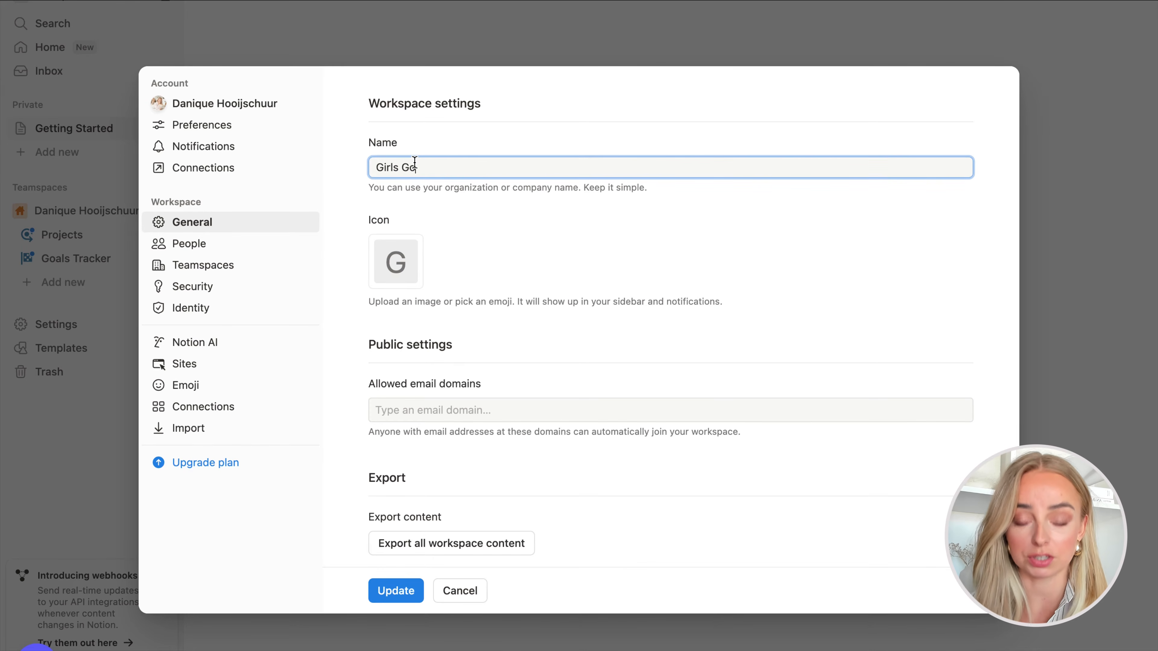
{"action": "type", "text": "ne Growth"}
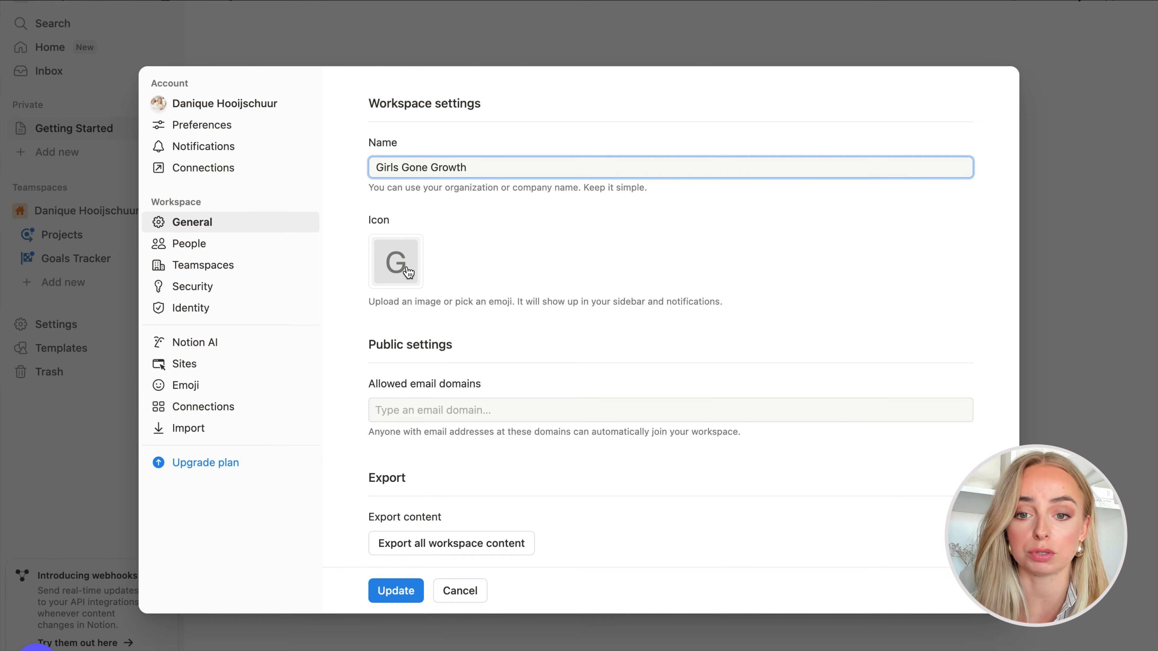
{"action": "left_click", "coordinate": [397, 262]}
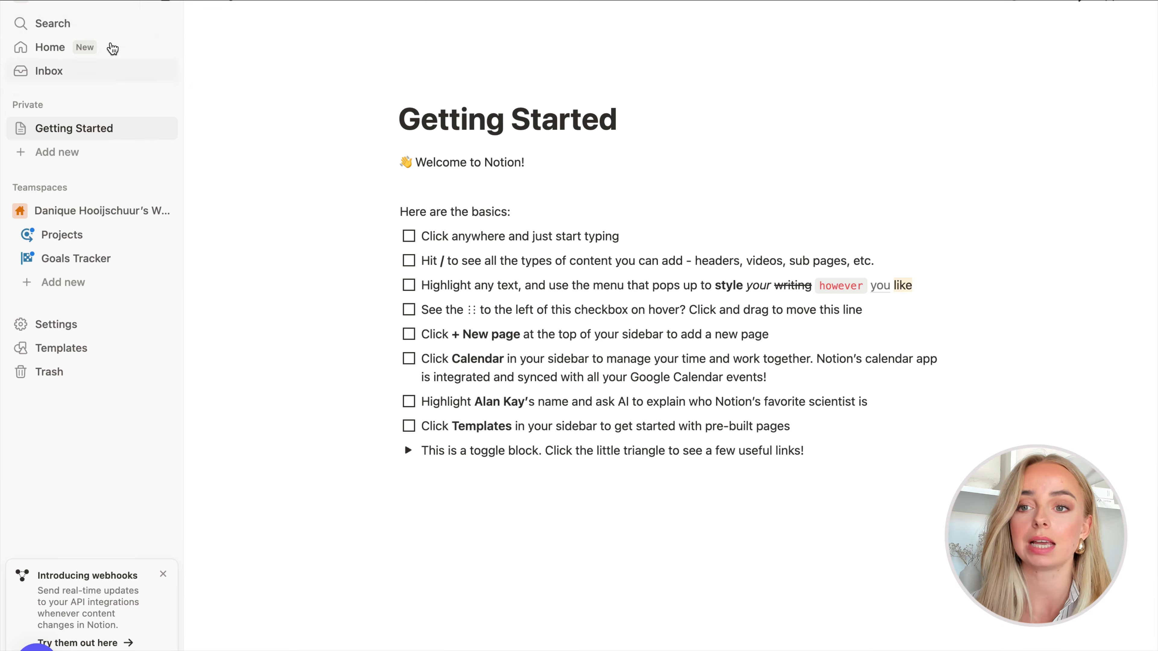
{"action": "left_click", "coordinate": [106, 7]}
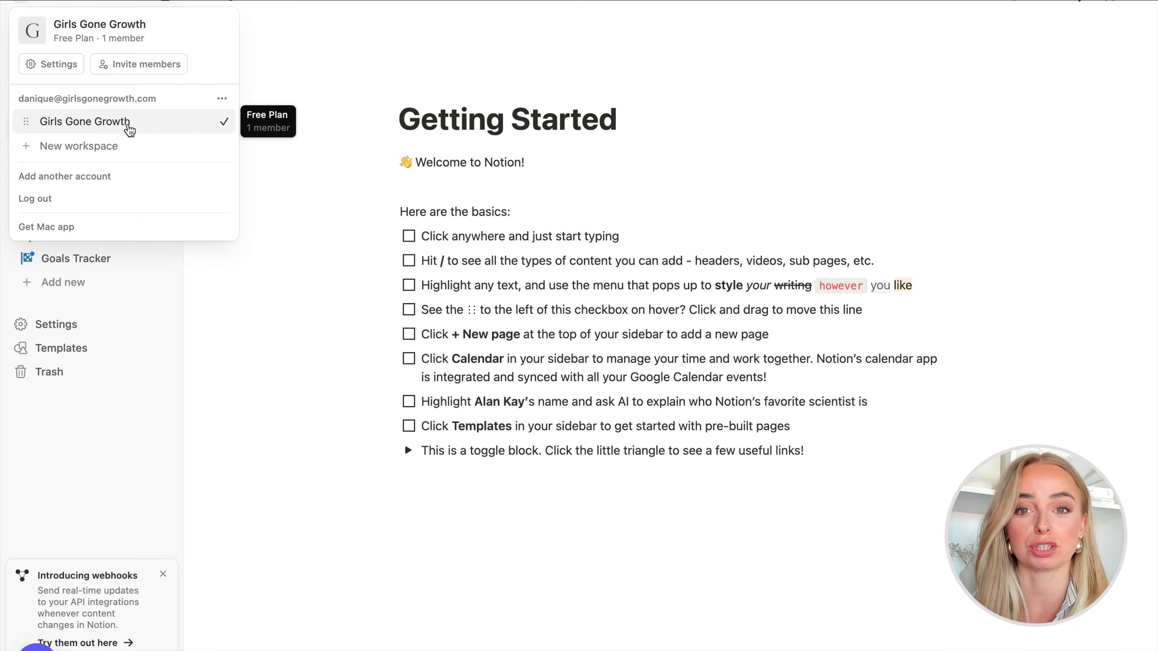
{"action": "left_click", "coordinate": [97, 454]}
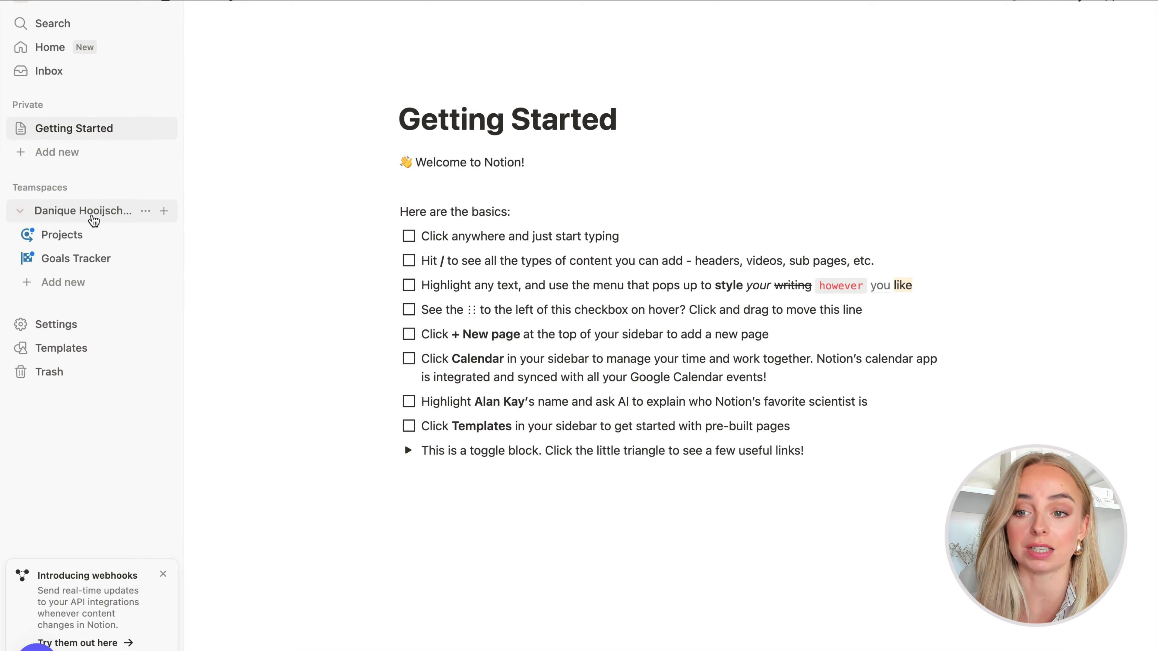
- Enter Girls Gone Growth as the teamspace's name in its general settings
{"action": "left_click", "coordinate": [145, 211]}
{"action": "left_click", "coordinate": [157, 262]}
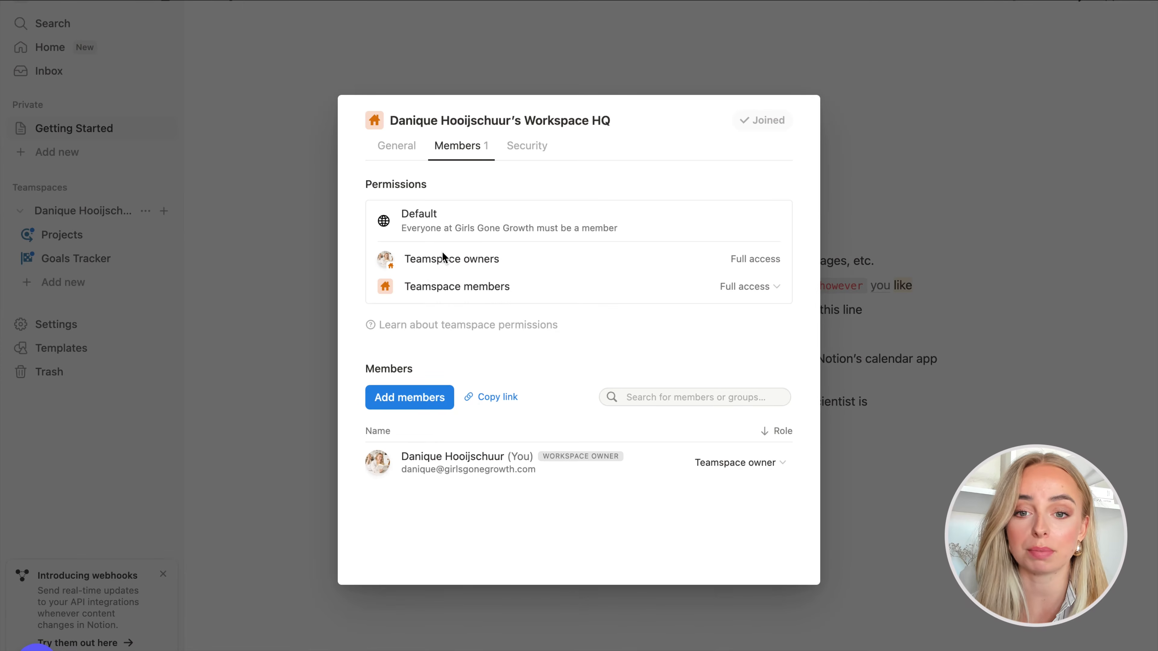
{"action": "left_click", "coordinate": [397, 145]}
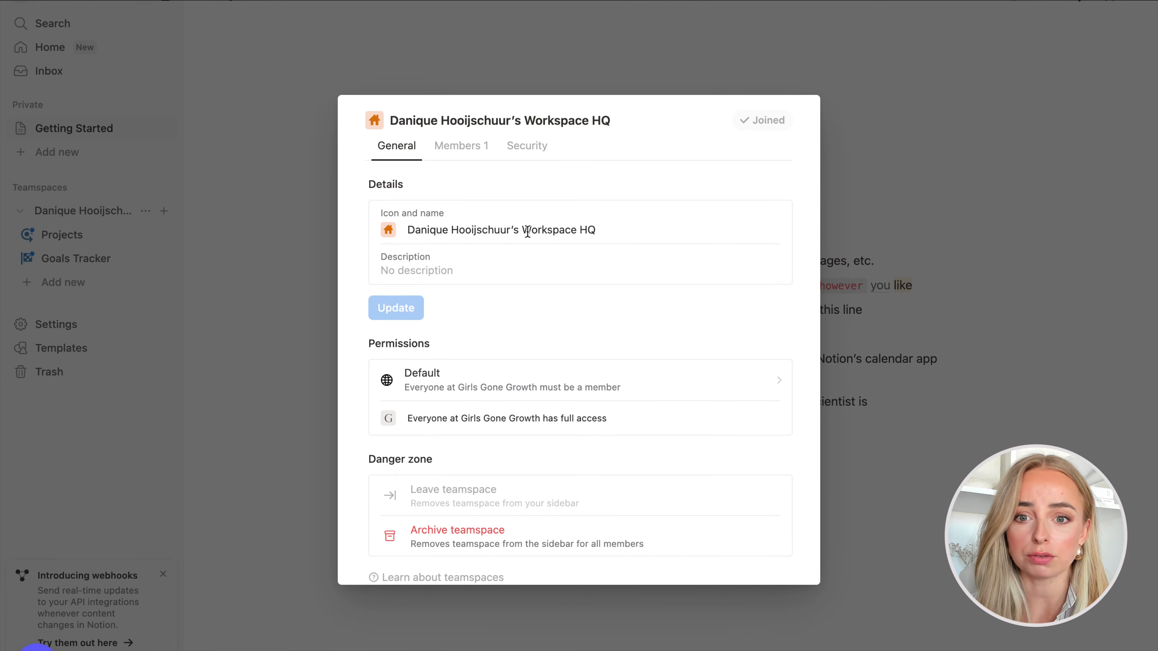
{"action": "double_click", "coordinate": [485, 230]}
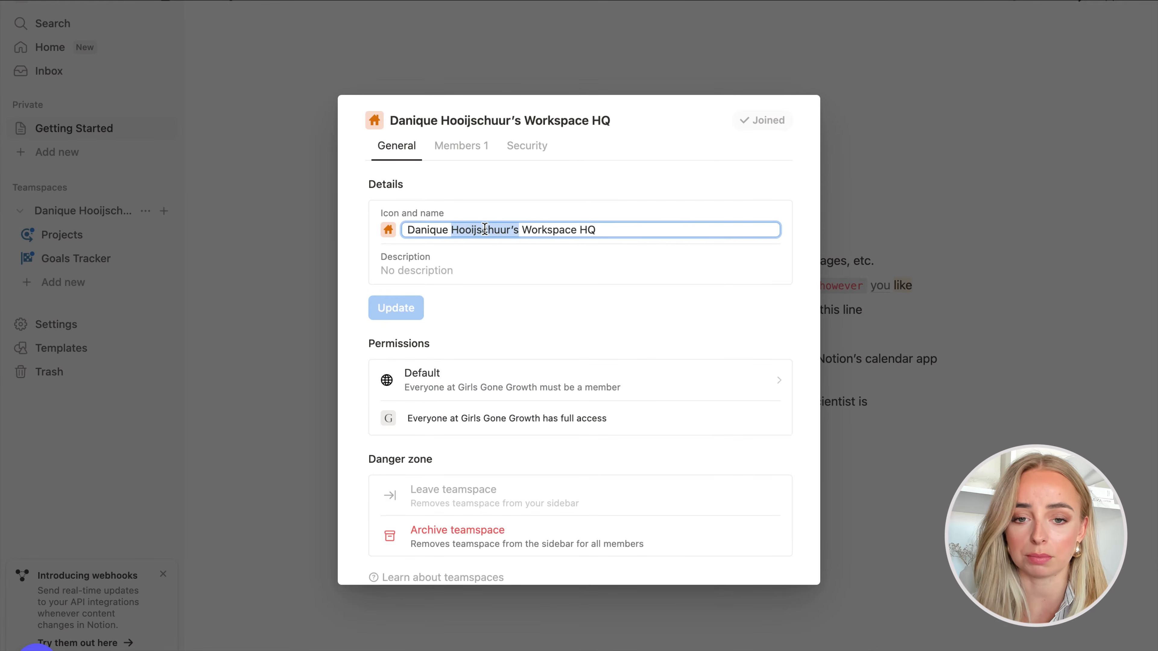
{"action": "triple_click", "coordinate": [485, 229]}
{"action": "type", "text": "Girls "}
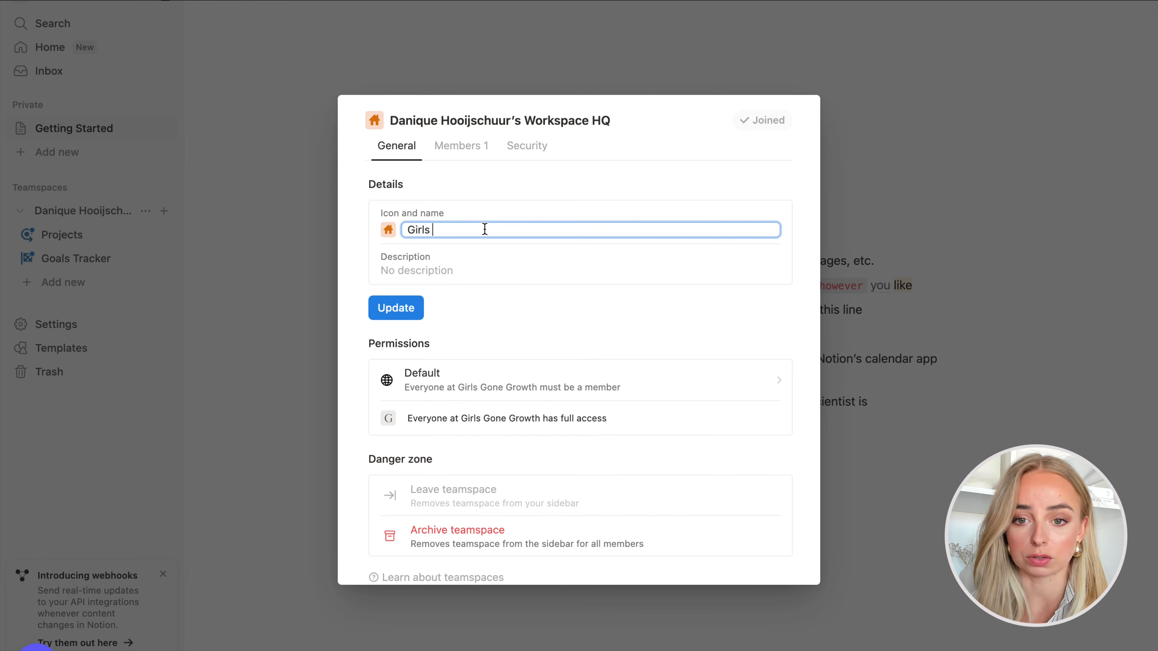
{"action": "type", "text": "Gone Growth"}
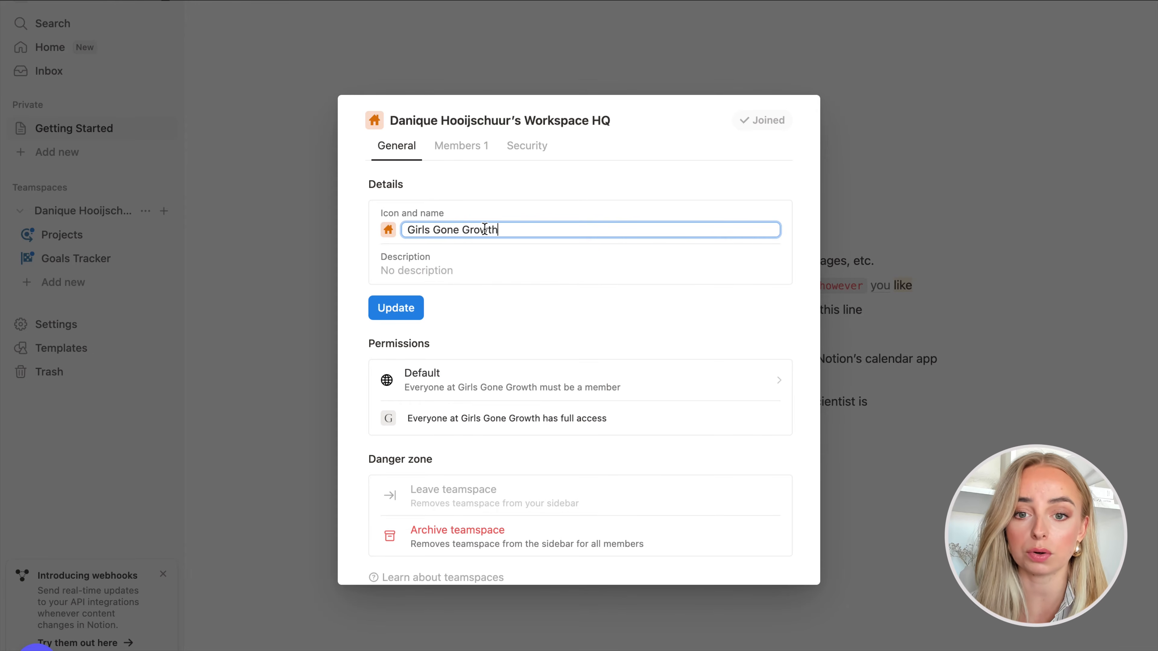
- Remove the teamspace's house icon, save the updated details and close the teamspace settings
{"action": "left_click", "coordinate": [389, 231]}
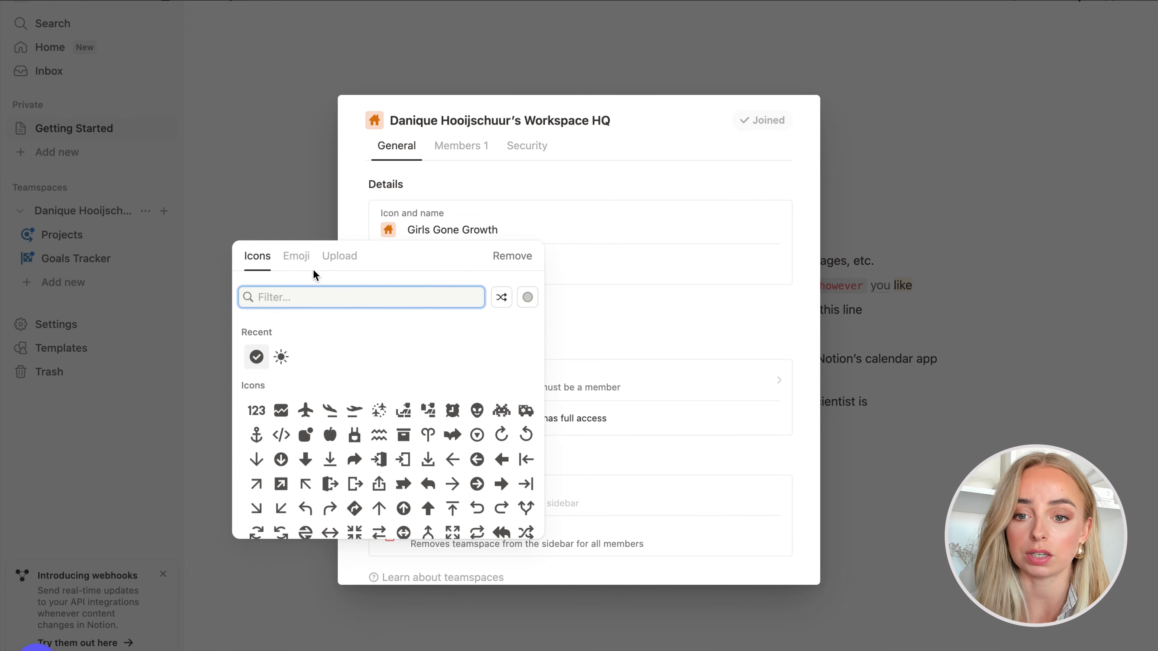
{"action": "left_click", "coordinate": [512, 256]}
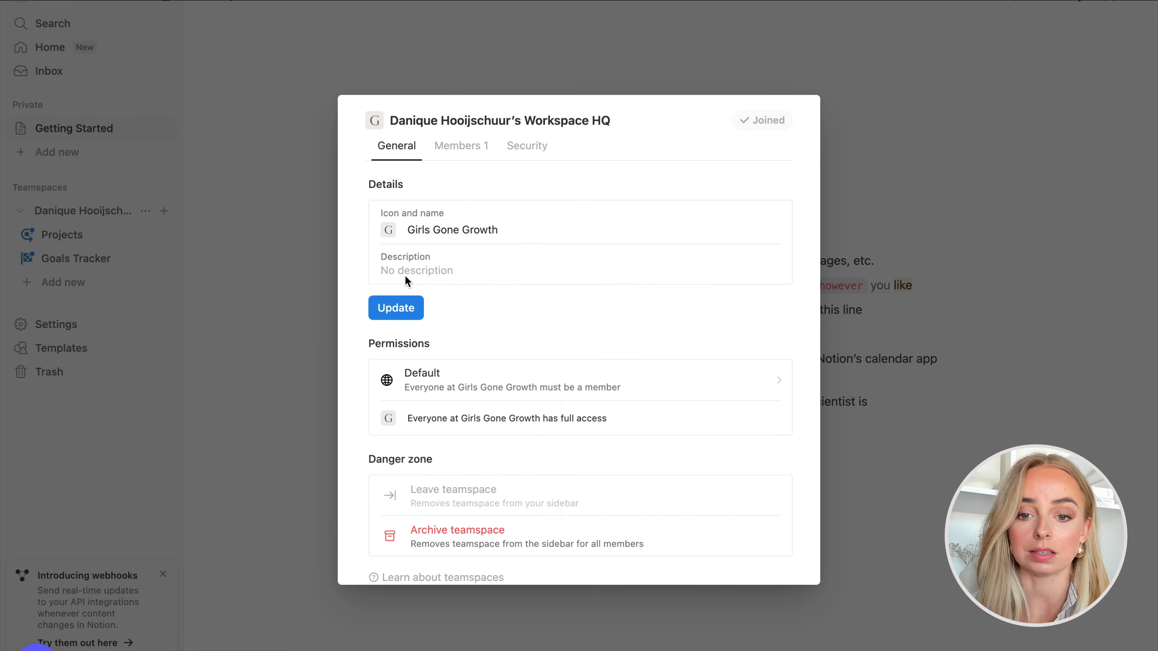
{"action": "left_click", "coordinate": [408, 310]}
{"action": "key", "text": "Escape"}
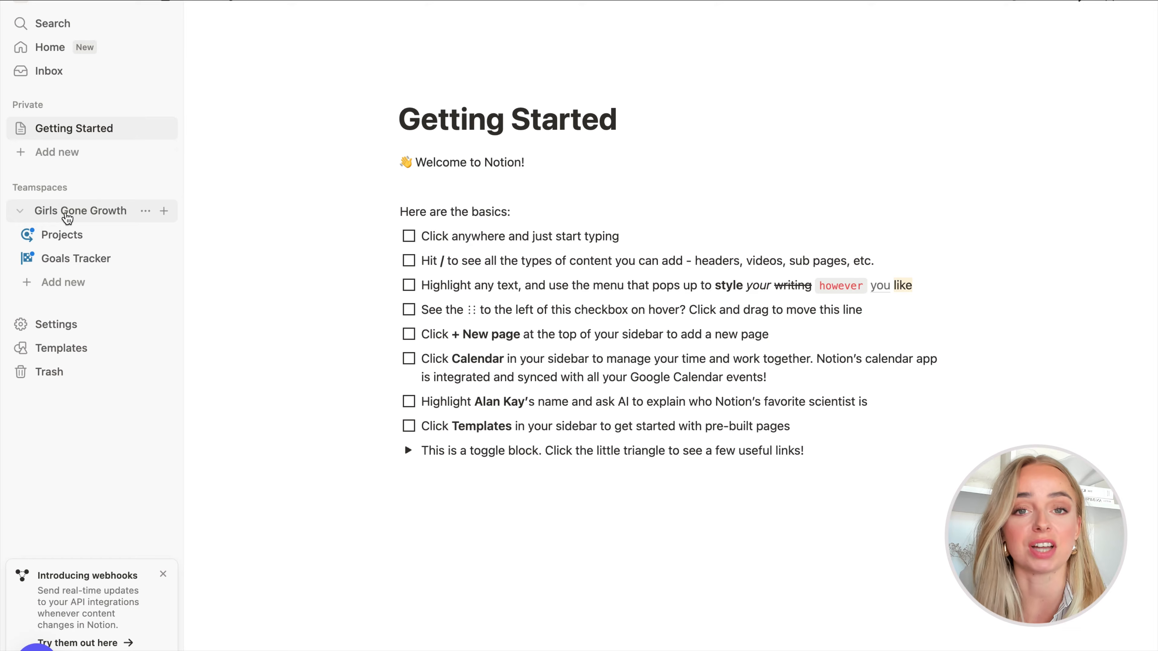
- On the Getting Started page, move the "Hit / to see all the types of content" checklist item below the "Highlight any text" item
{"action": "left_click", "coordinate": [144, 131]}
{"action": "left_click", "coordinate": [104, 136]}
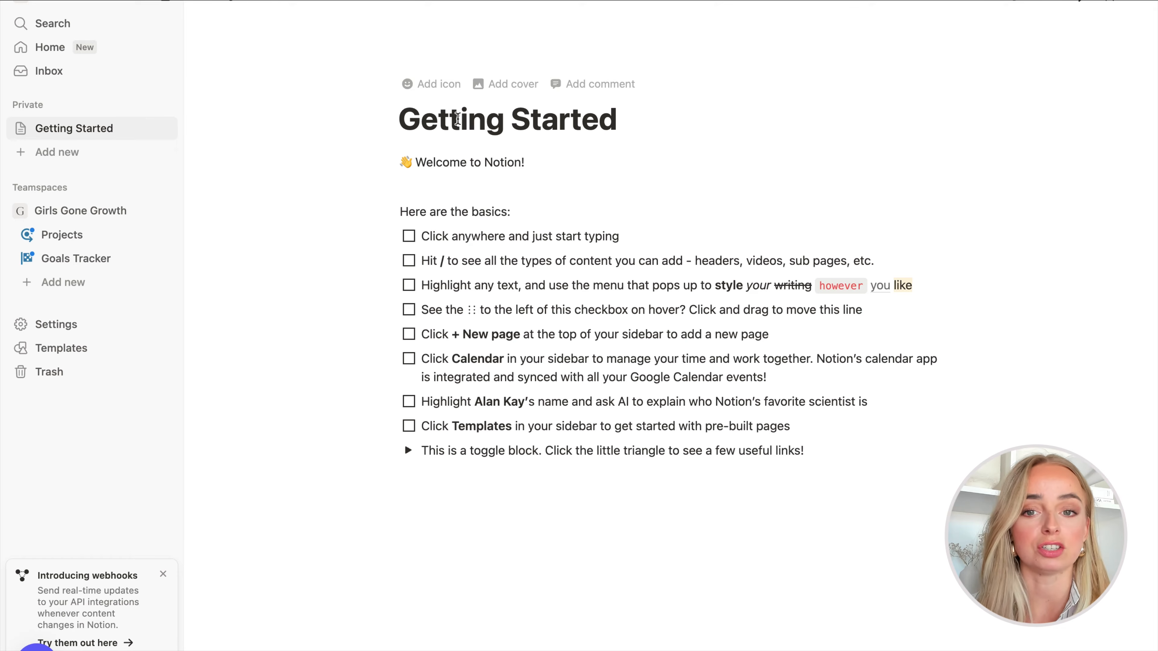
{"action": "left_click_drag", "start_coordinate": [399, 122], "coordinate": [630, 126]}
{"action": "left_click_drag", "start_coordinate": [401, 162], "coordinate": [422, 284]}
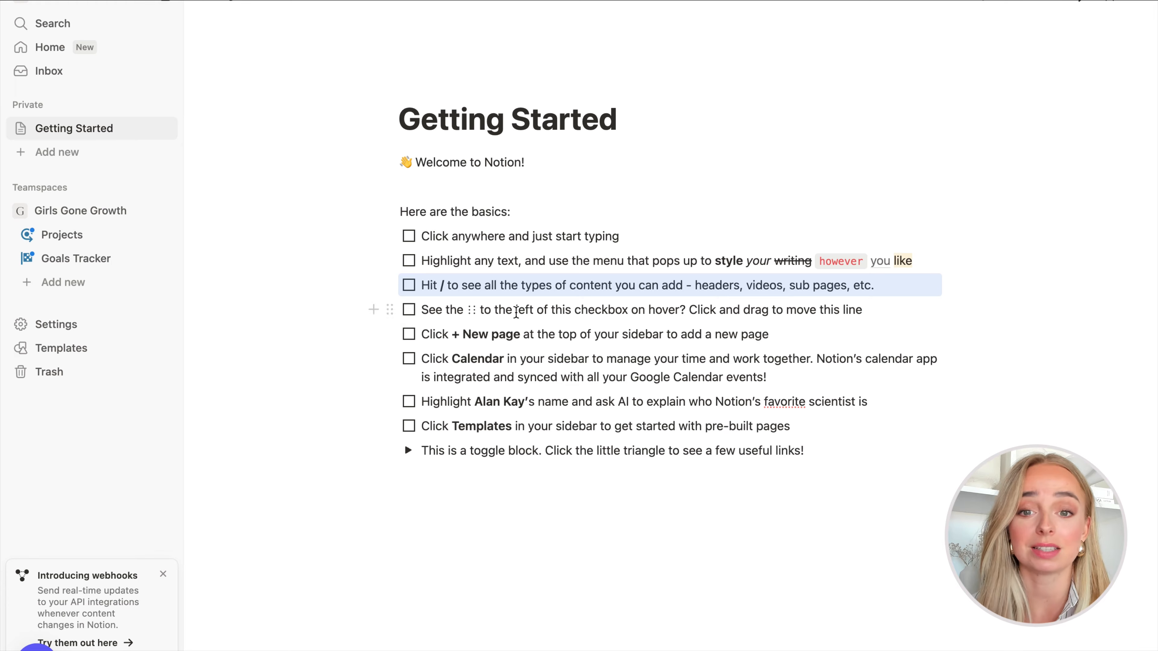
- Move the private Getting Started page and the teamspace's Projects and Goals Tracker databases to the trash
{"action": "left_click", "coordinate": [146, 128]}
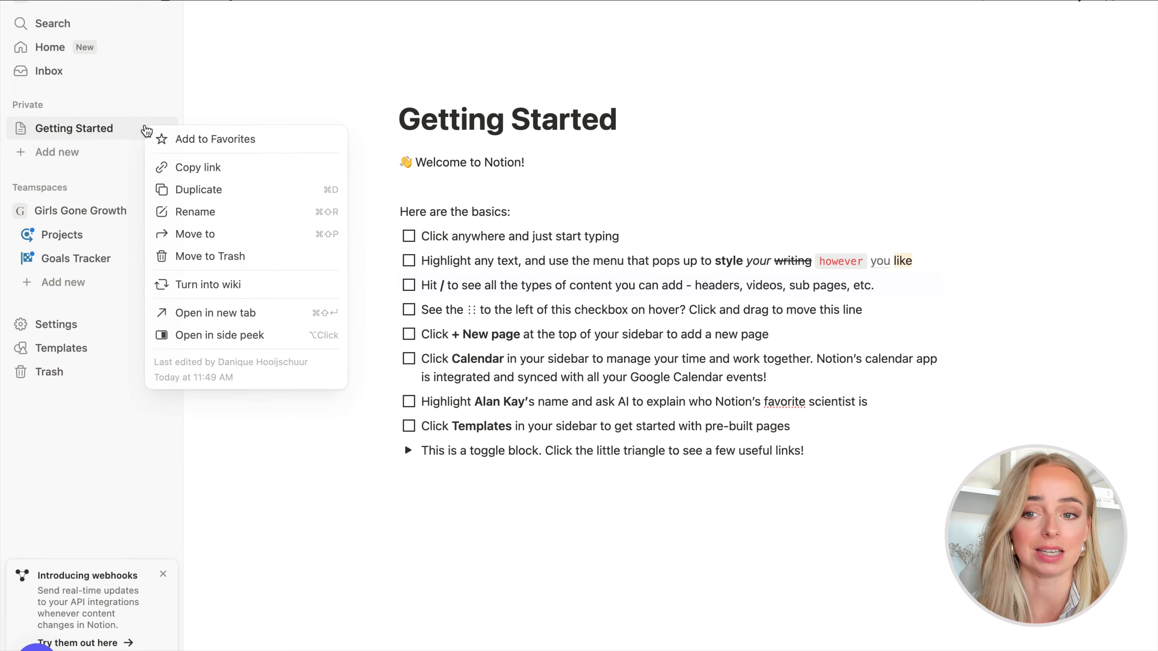
{"action": "left_click", "coordinate": [208, 258]}
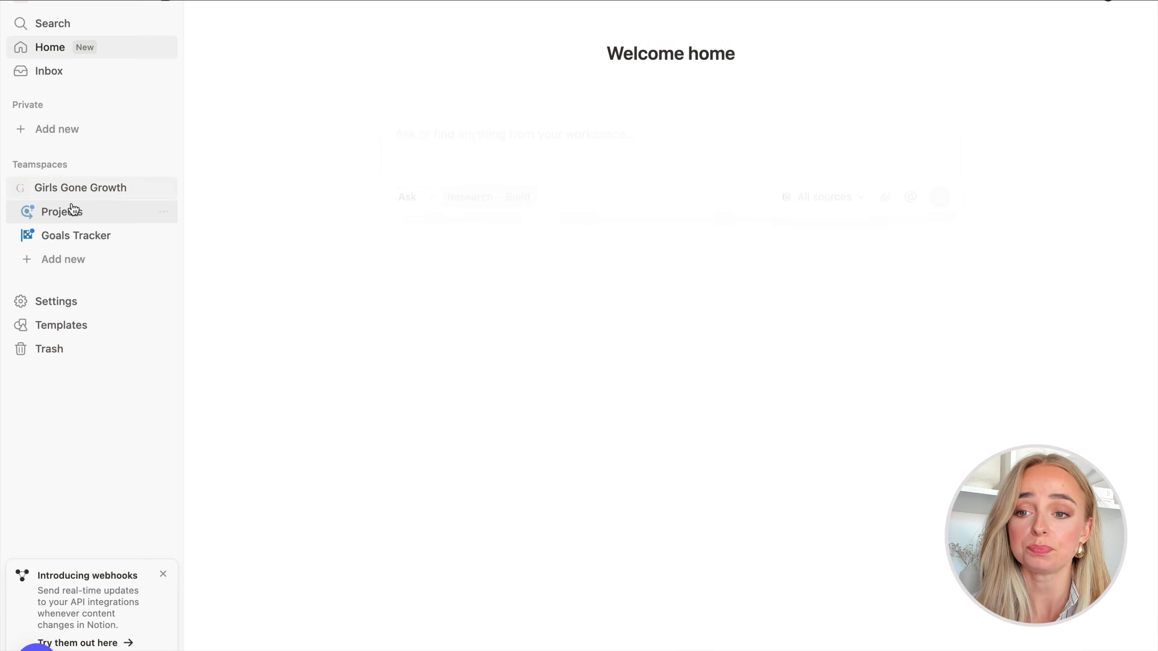
{"action": "left_click", "coordinate": [164, 212]}
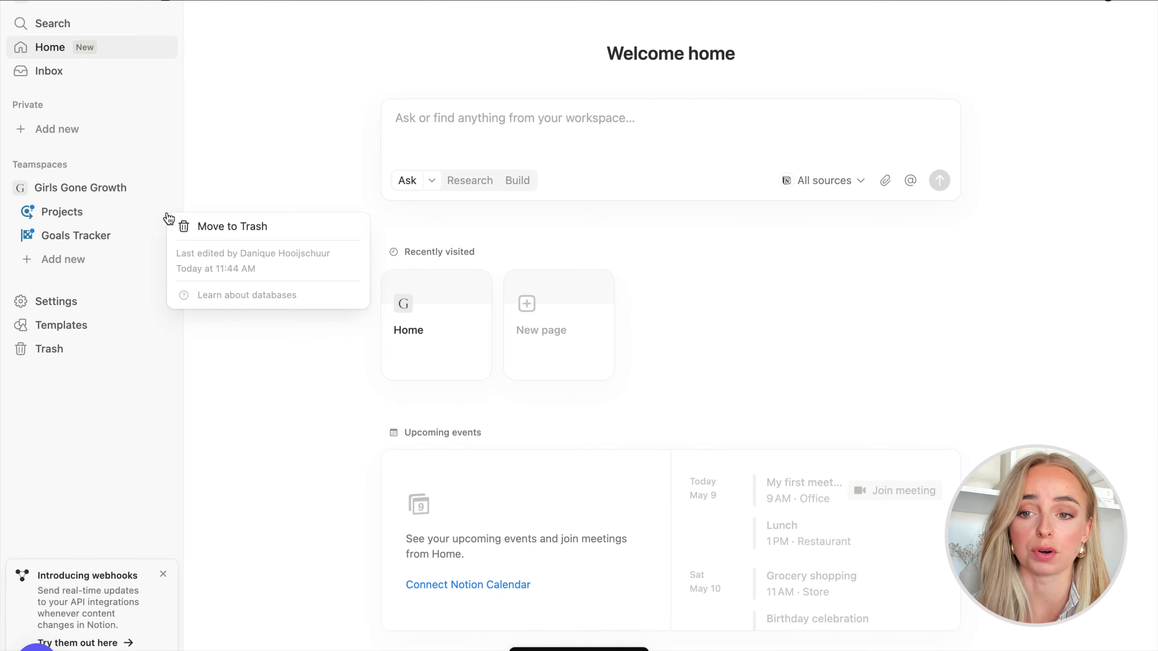
{"action": "left_click", "coordinate": [204, 227]}
{"action": "left_click", "coordinate": [161, 213]}
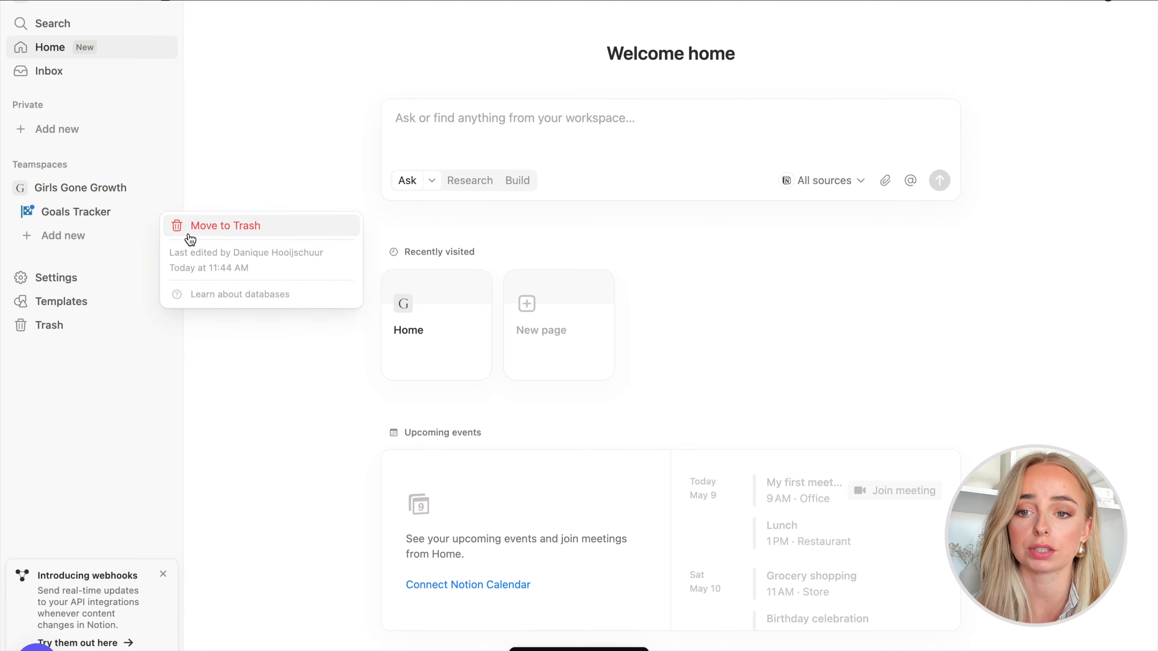
{"action": "left_click", "coordinate": [213, 231]}
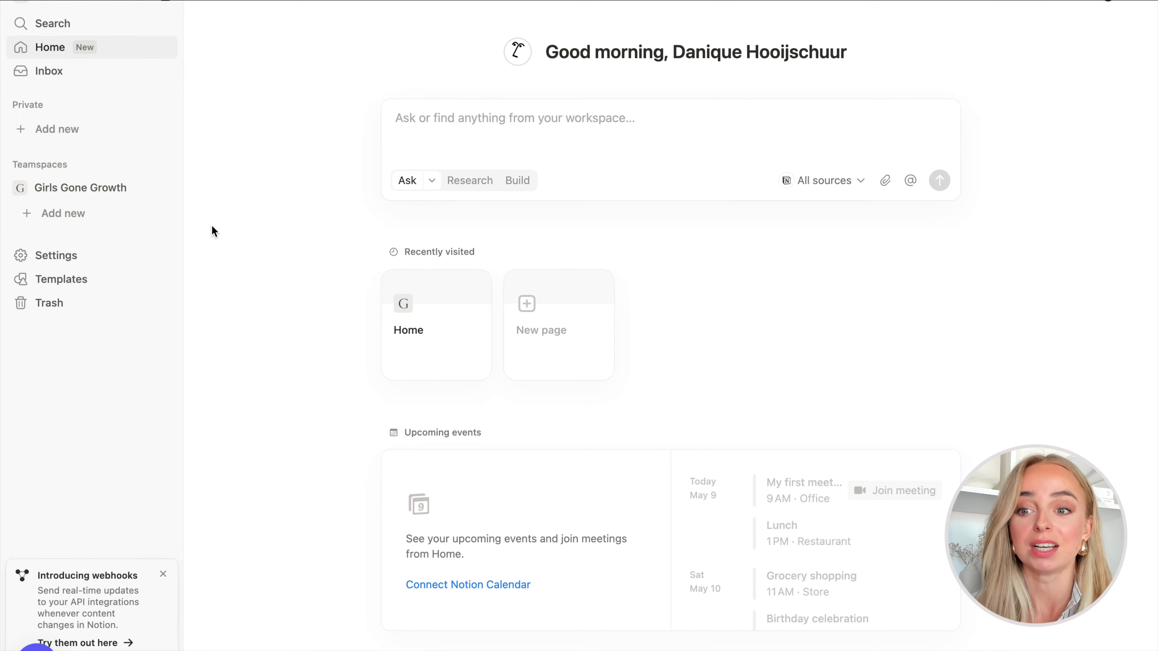
- Create an empty page in the Girls Gone Growth teamspace and title it Business Hub
{"action": "left_click", "coordinate": [68, 220]}
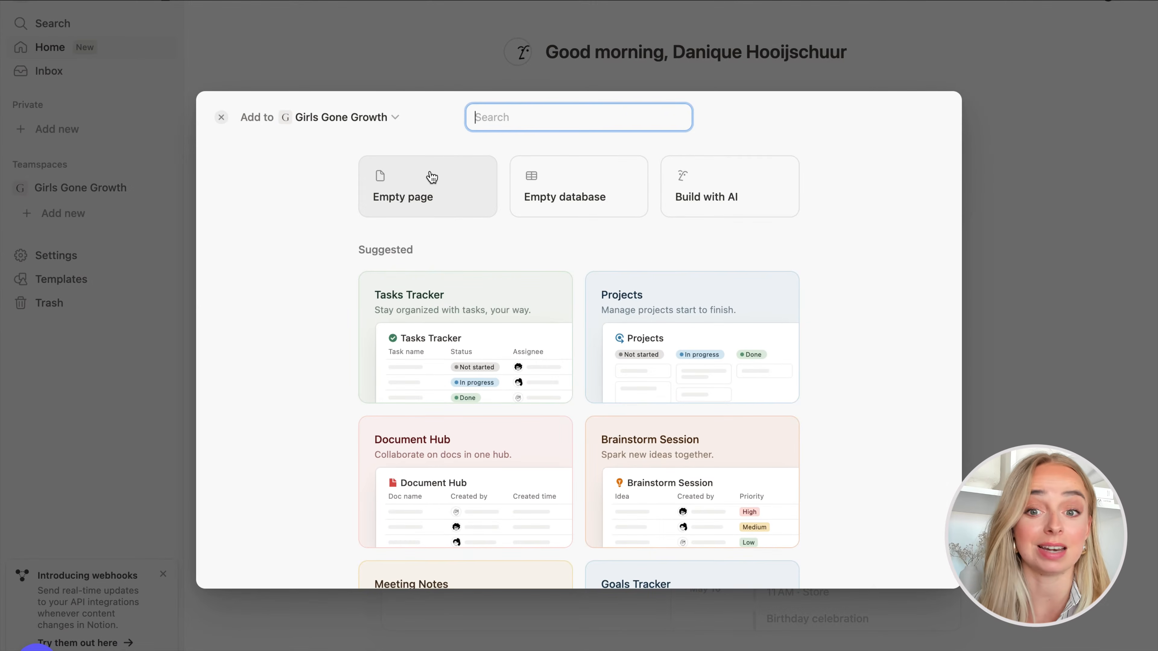
{"action": "left_click", "coordinate": [434, 183]}
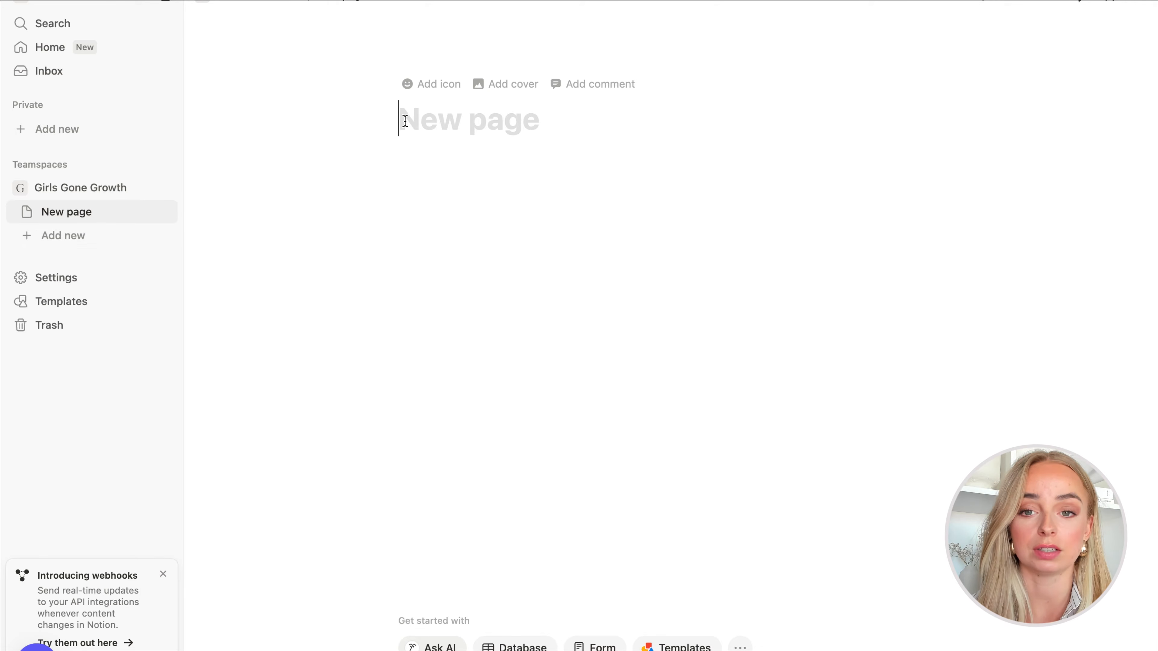
{"action": "type", "text": "Busine"}
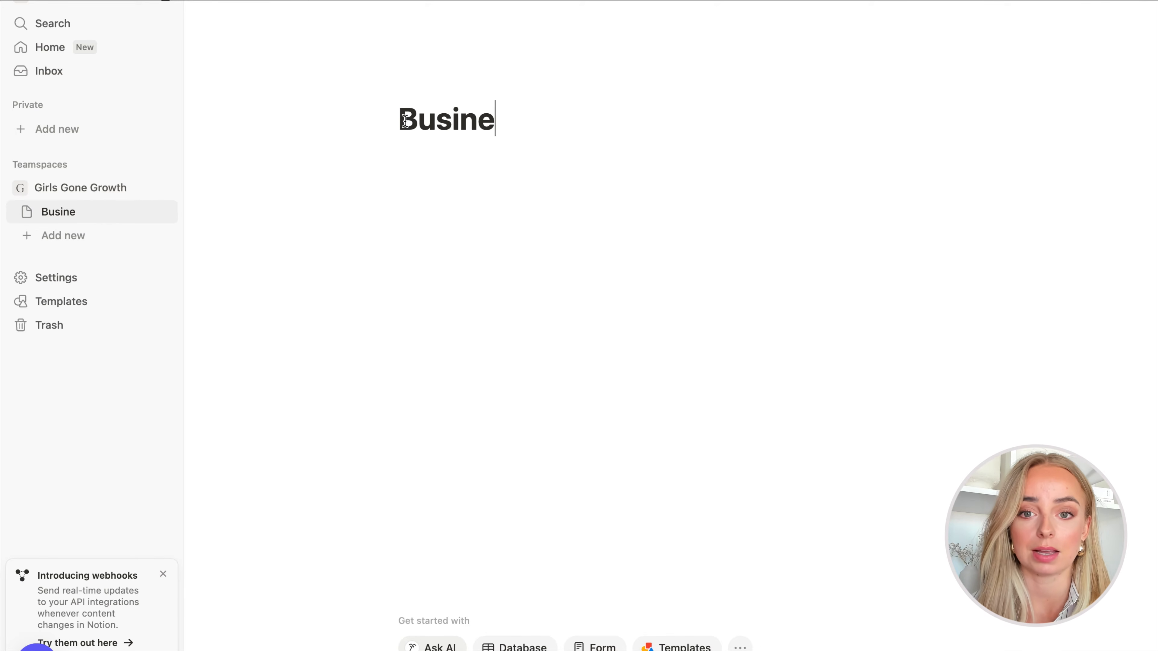
{"action": "type", "text": "ss Hub"}
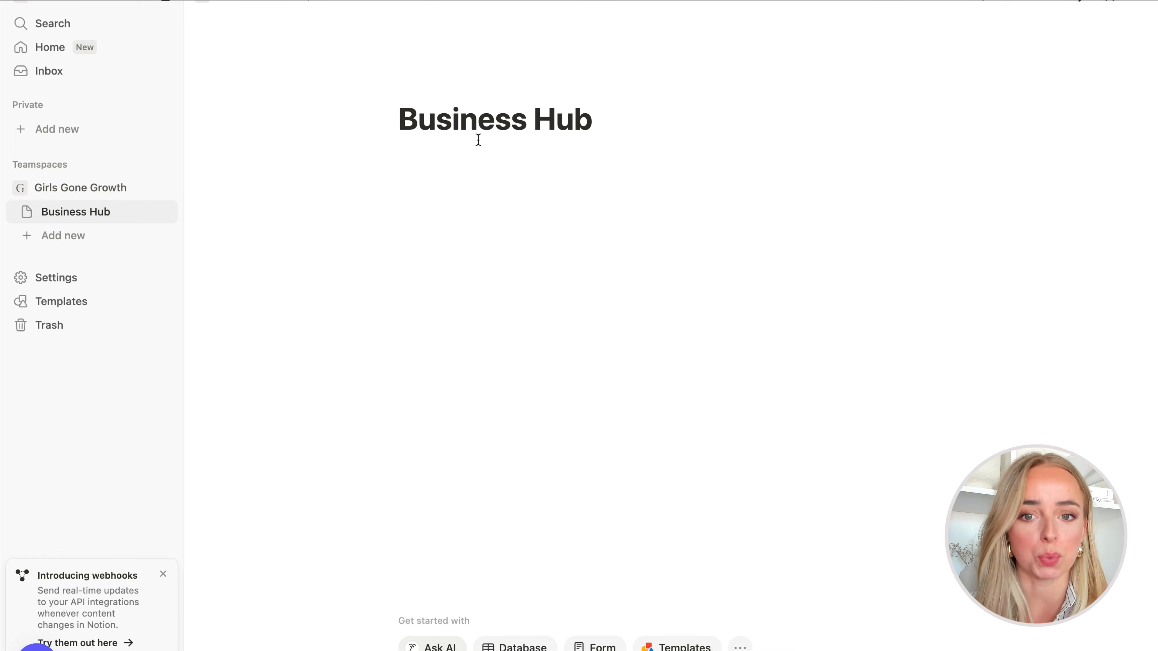
- Give the Business Hub page an atom icon in the dark default color from the built-in icon set
{"action": "mouse_move", "coordinate": [426, 91]}
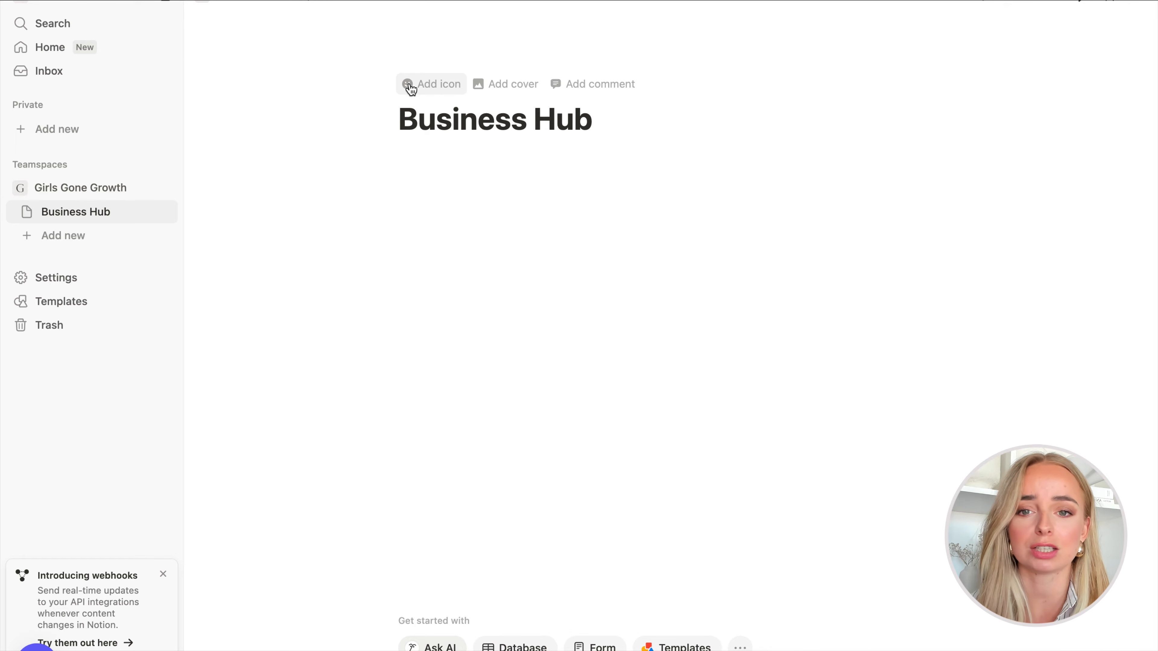
{"action": "left_click", "coordinate": [424, 92]}
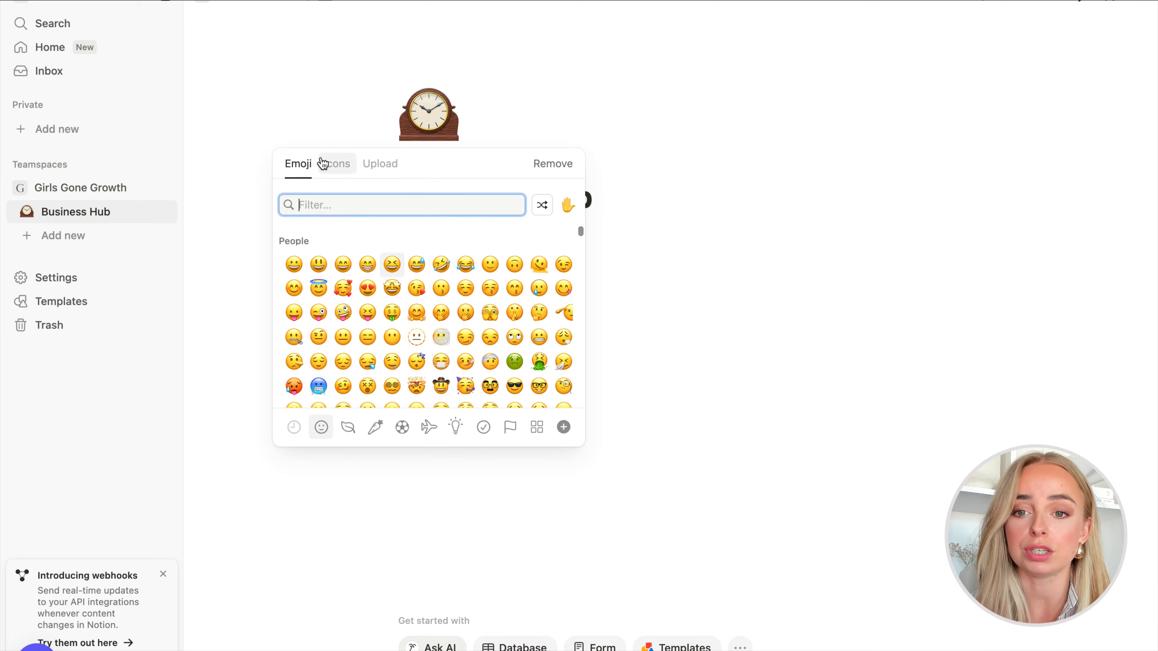
{"action": "left_click", "coordinate": [381, 170]}
{"action": "left_click", "coordinate": [340, 165]}
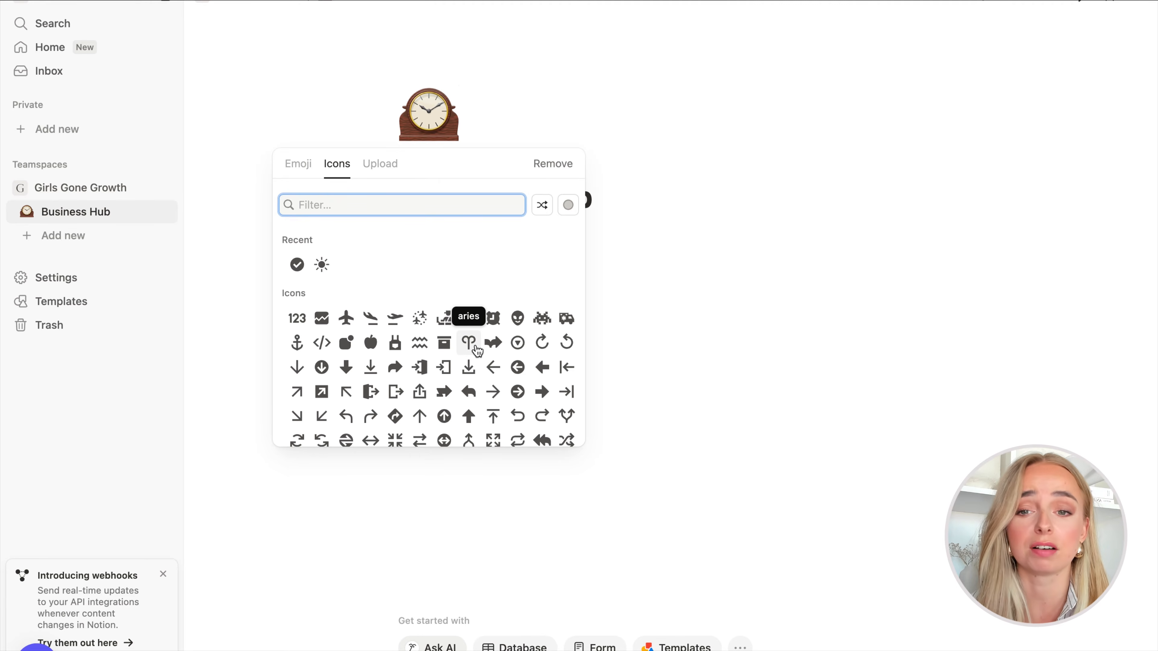
{"action": "left_click", "coordinate": [568, 207]}
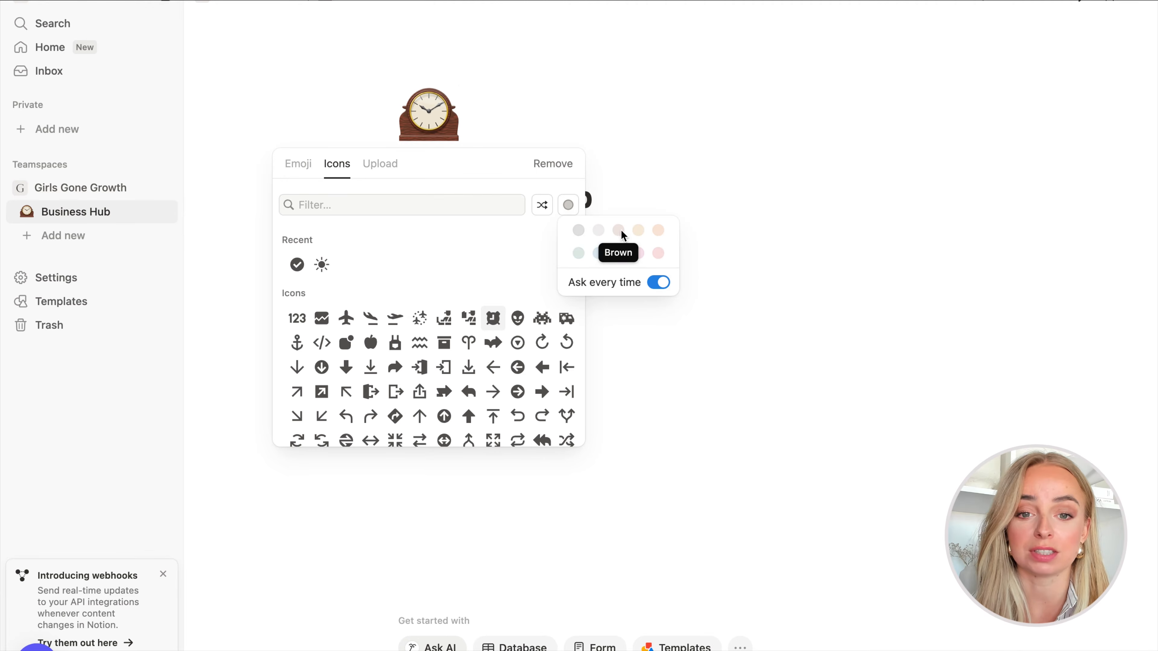
{"action": "key", "text": "Escape"}
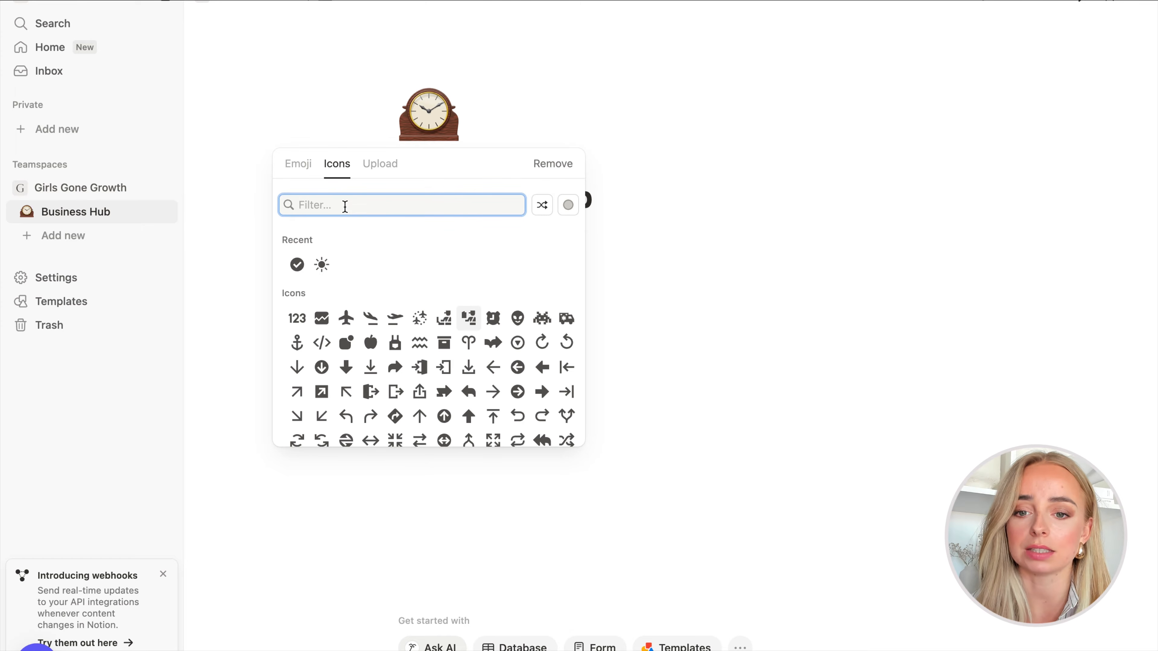
{"action": "scroll", "coordinate": [490, 367], "scroll_direction": "down", "scroll_amount": 5}
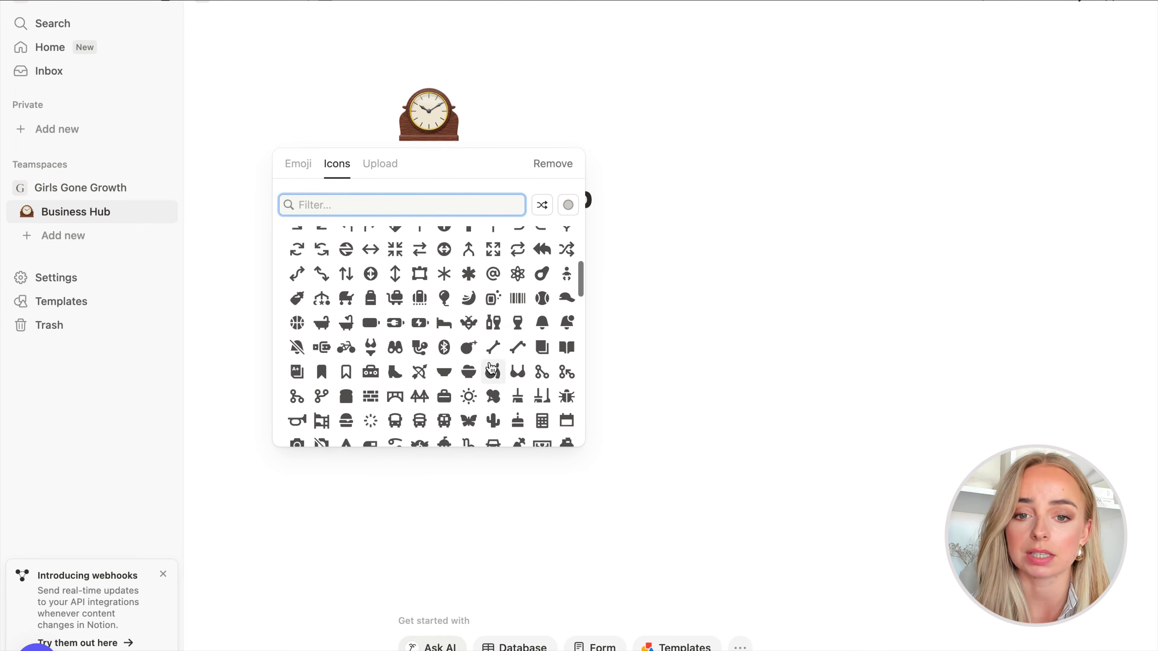
{"action": "right_click", "coordinate": [518, 273]}
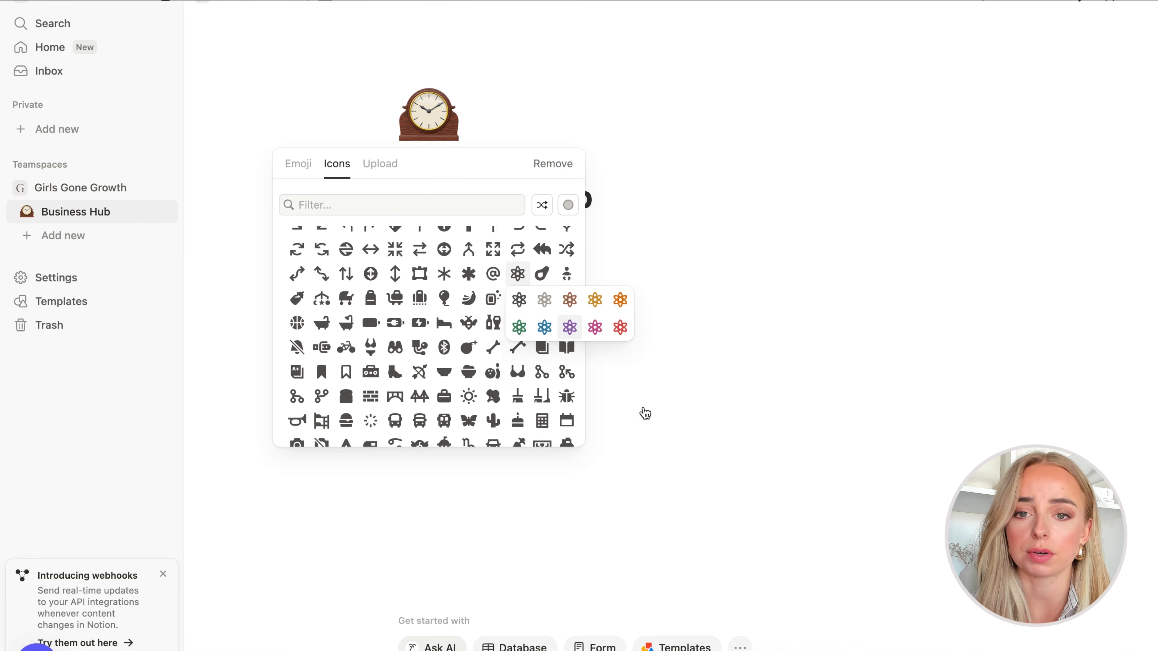
{"action": "left_click", "coordinate": [518, 300]}
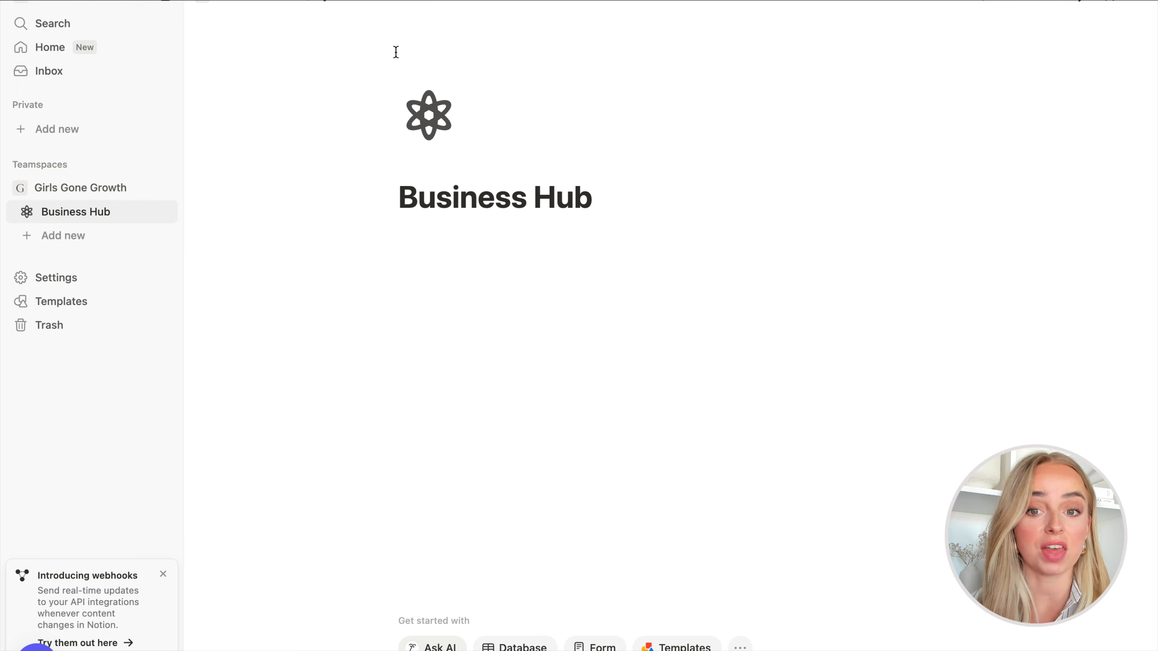
- Add a cover to the Business Hub page, using the lemon slices photo from an Unsplash search for "beige aesthetic"
{"action": "left_click", "coordinate": [434, 163]}
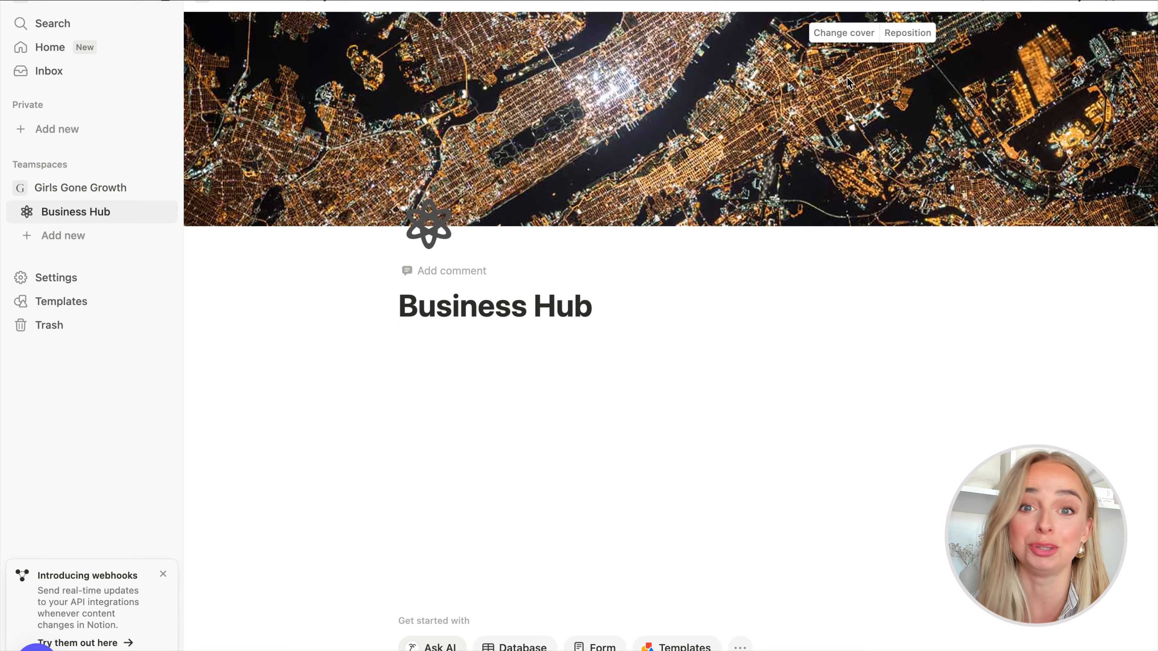
{"action": "left_click", "coordinate": [838, 36]}
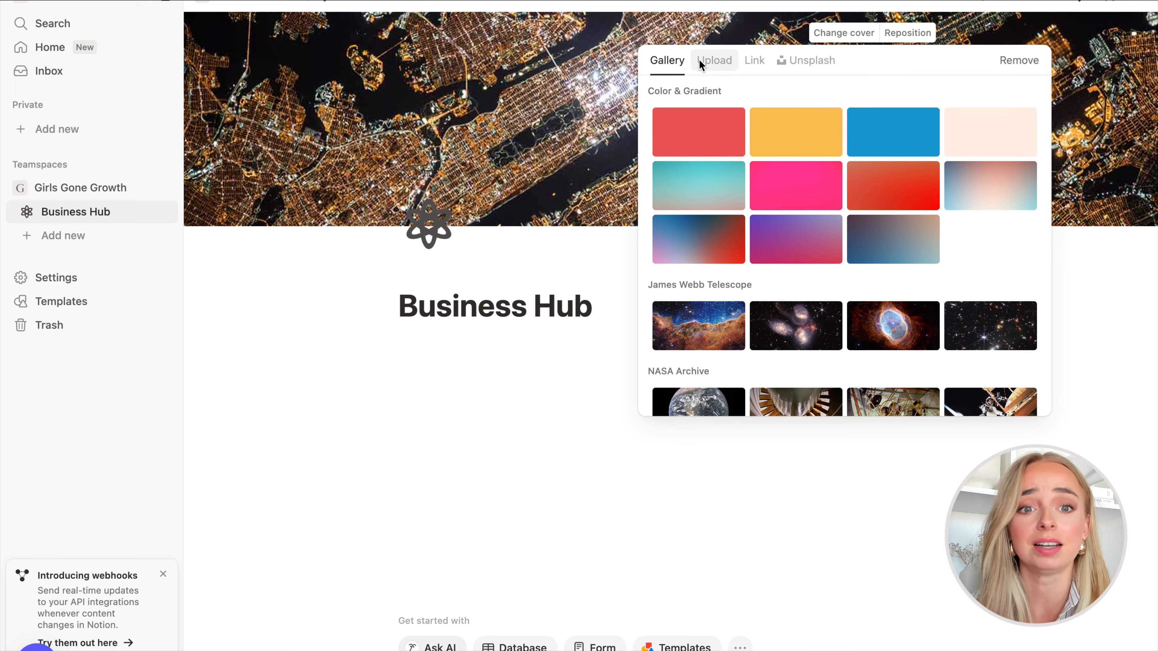
{"action": "left_click", "coordinate": [806, 65]}
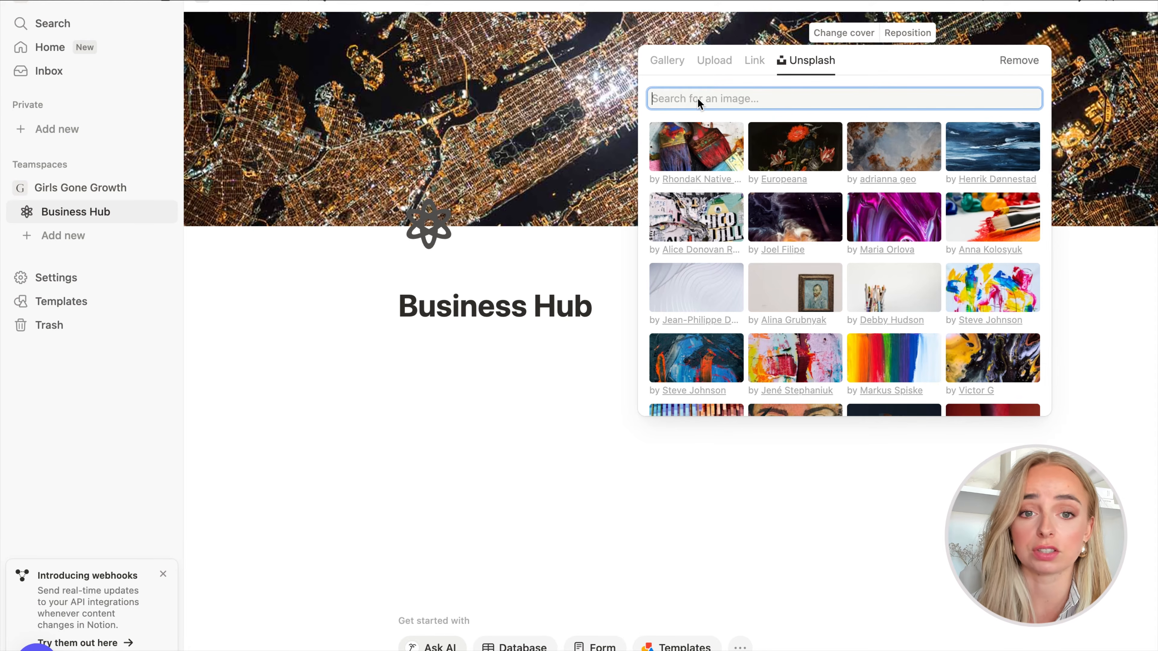
{"action": "type", "text": "beige"}
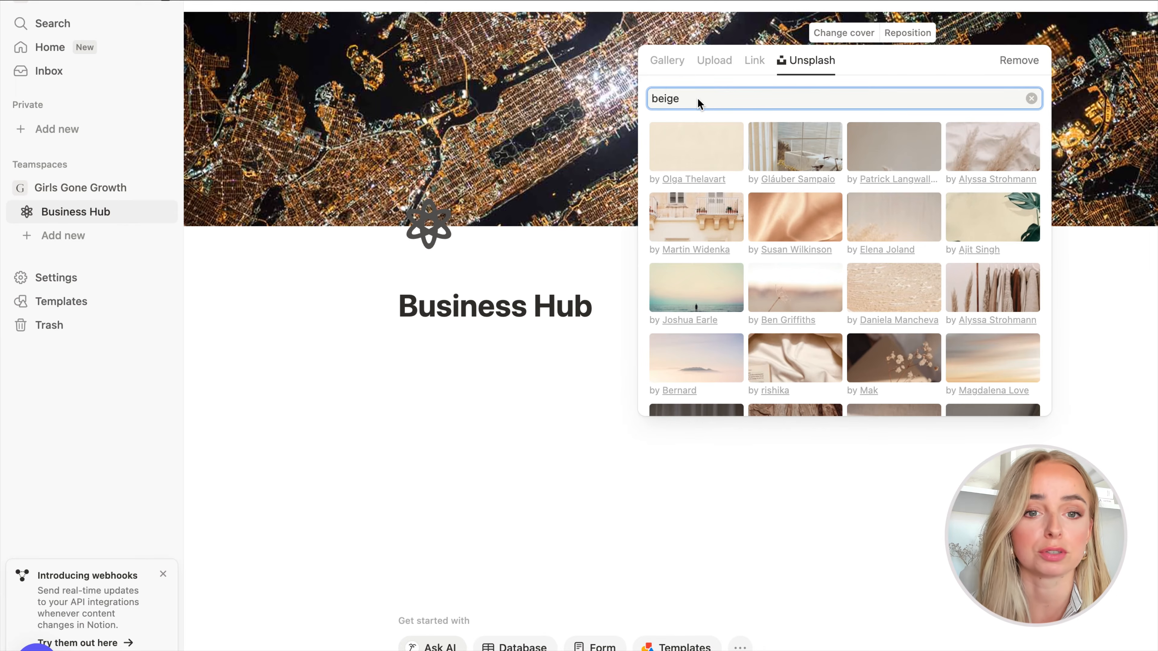
{"action": "type", "text": " aesthetic"}
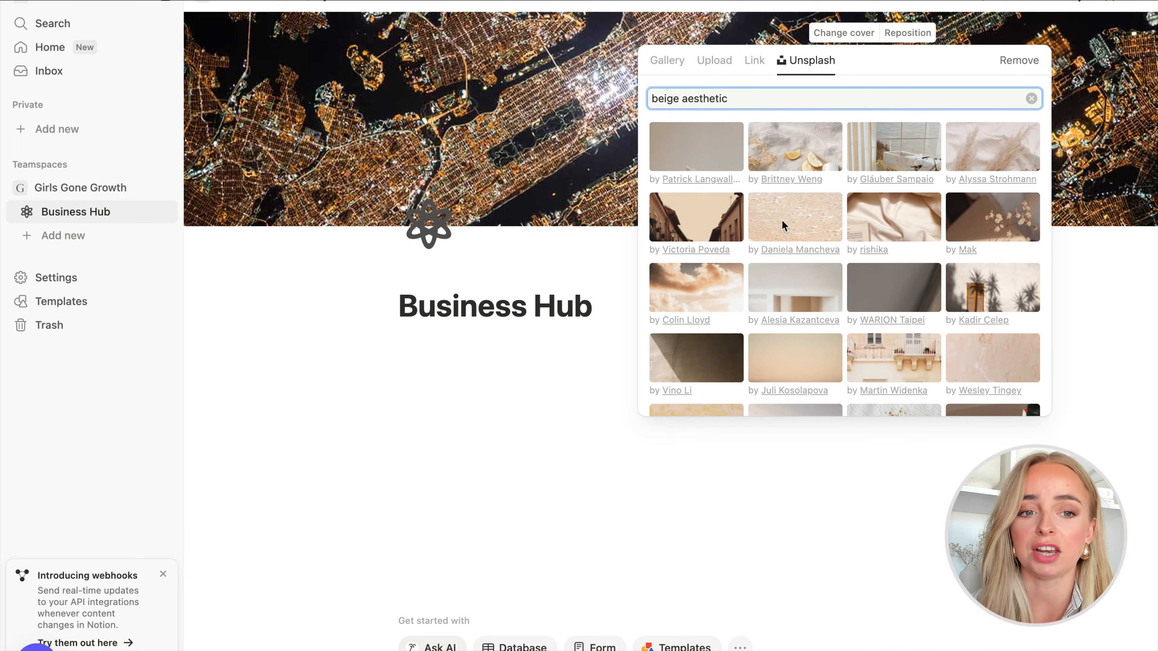
{"action": "scroll", "coordinate": [863, 305], "scroll_direction": "down", "scroll_amount": 2}
{"action": "scroll", "coordinate": [863, 304], "scroll_direction": "down", "scroll_amount": 3}
{"action": "scroll", "coordinate": [863, 304], "scroll_direction": "up", "scroll_amount": 5}
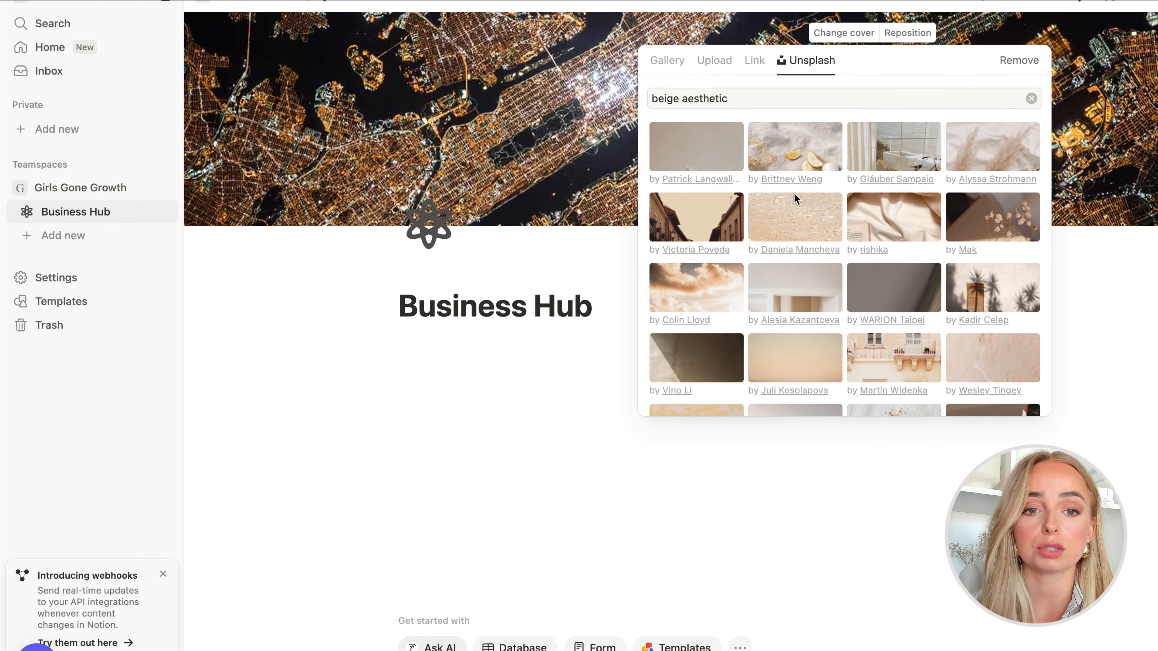
{"action": "left_click", "coordinate": [818, 195]}
{"action": "left_click", "coordinate": [583, 532]}
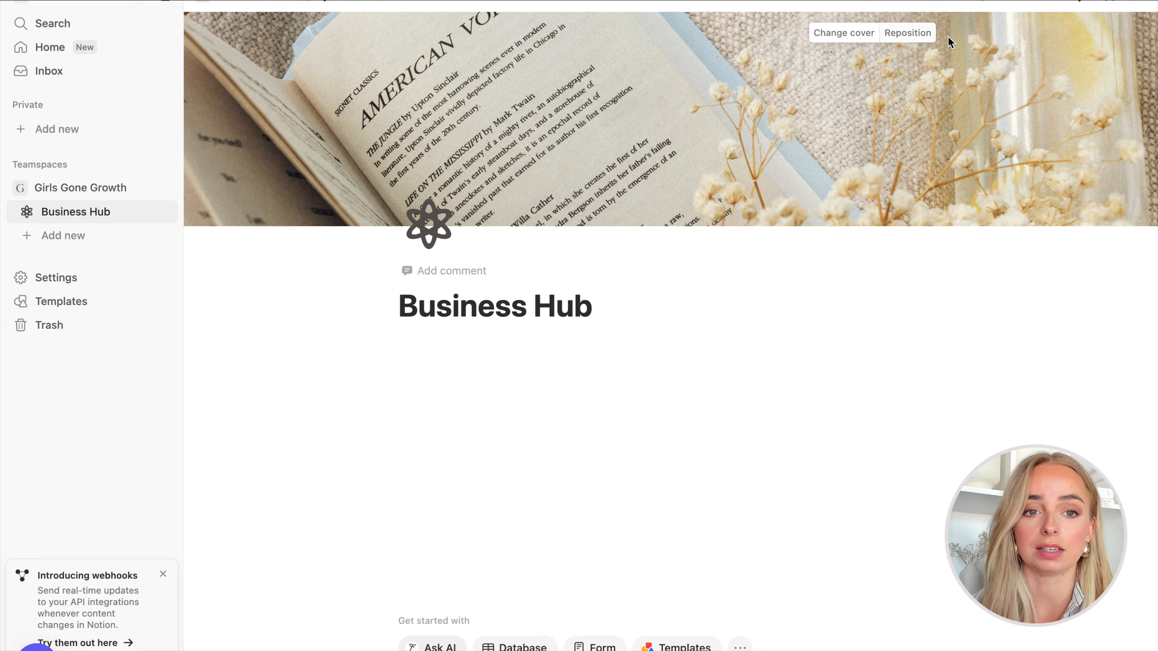
- Reposition the cover photo so that the lemon slices and dried flowers fill the banner
{"action": "left_click", "coordinate": [907, 32]}
{"action": "left_click_drag", "start_coordinate": [967, 86], "coordinate": [1071, 278]}
{"action": "left_click_drag", "start_coordinate": [1084, 52], "coordinate": [1077, 251]}
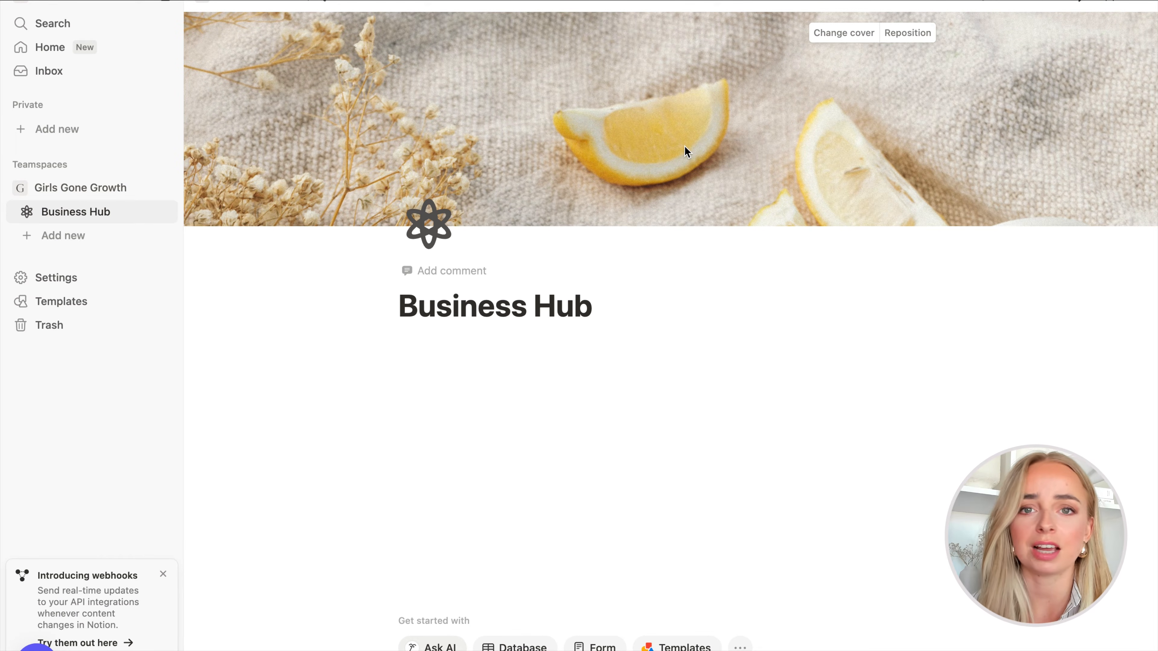
- Replace the page's cover photo with a plain light beige image
{"action": "left_click", "coordinate": [831, 38]}
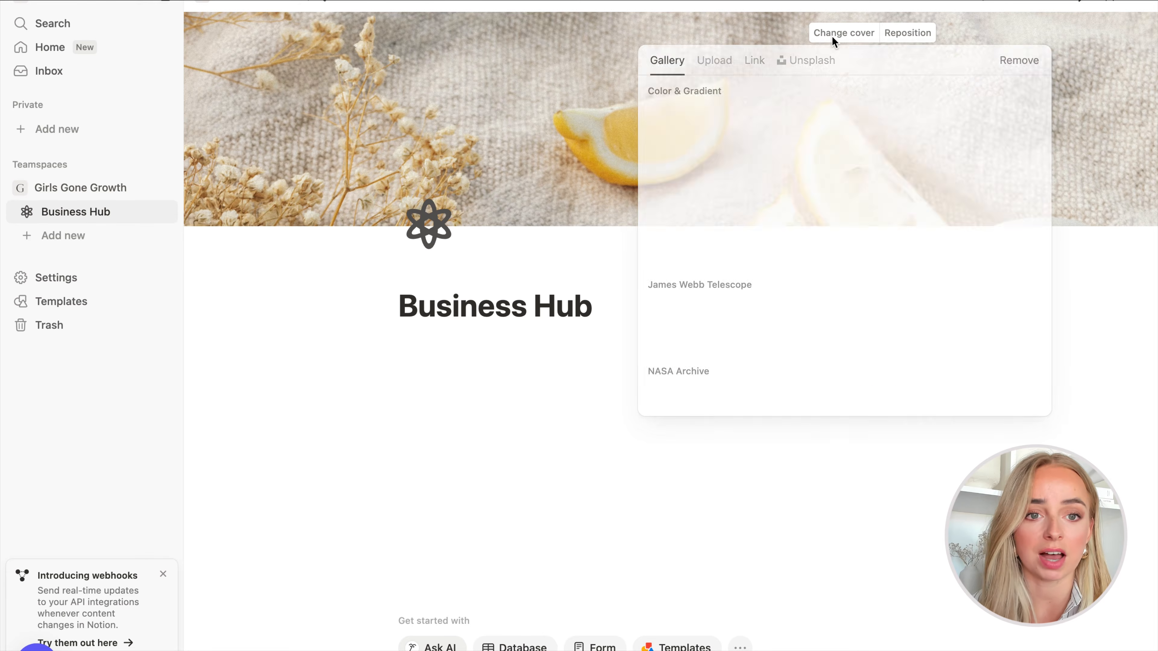
{"action": "left_click", "coordinate": [746, 118]}
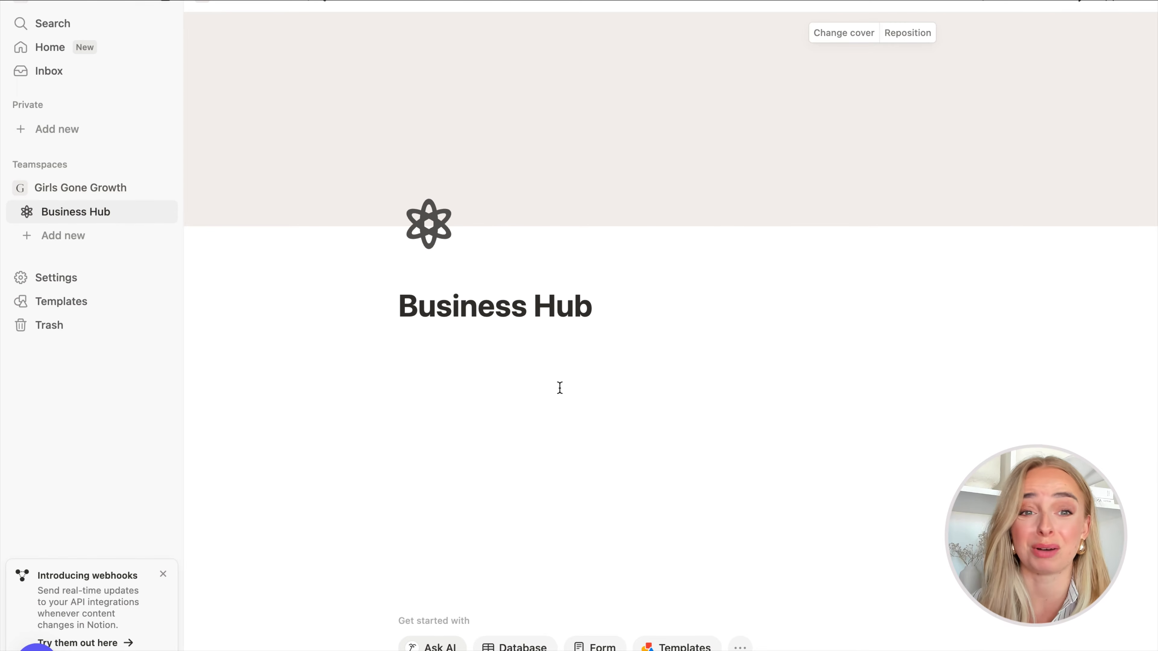
{"action": "left_click", "coordinate": [419, 382]}
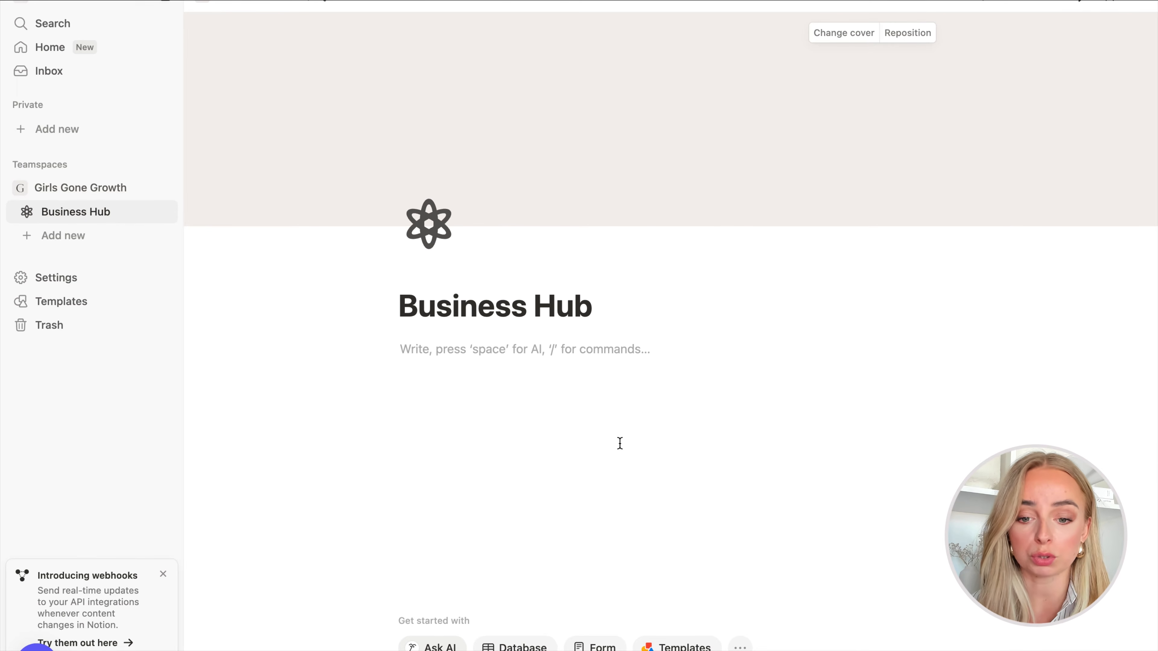
- Switch the Business Hub page to full width
{"action": "left_click", "coordinate": [1140, 4]}
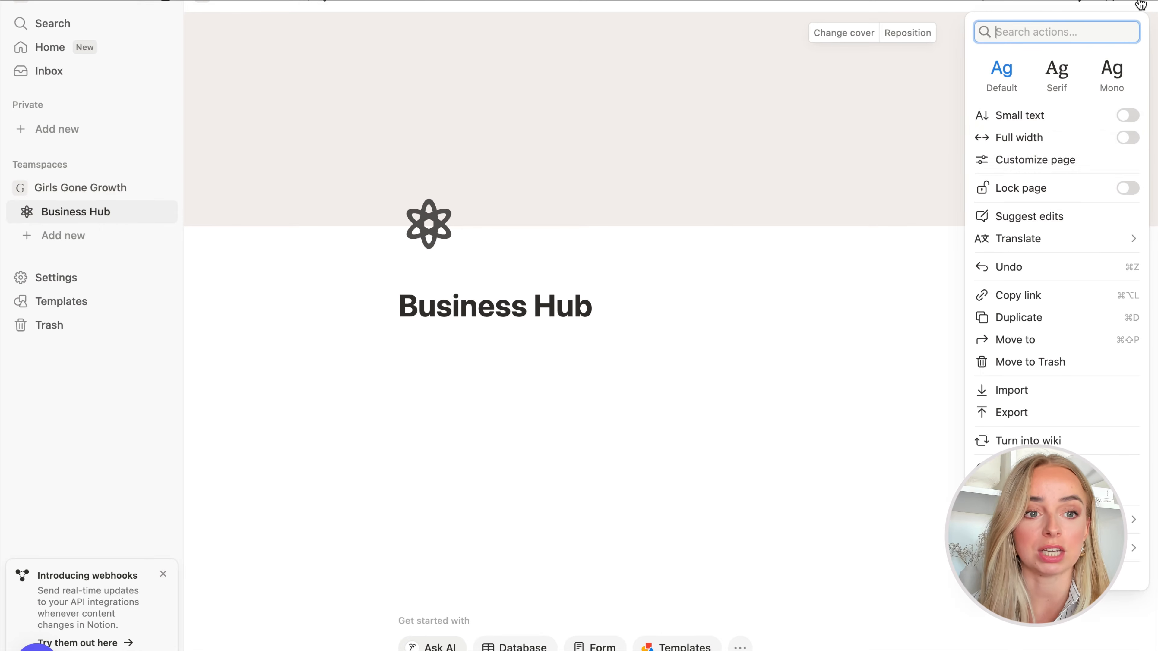
{"action": "left_click", "coordinate": [1128, 138]}
{"action": "left_click", "coordinate": [289, 354]}
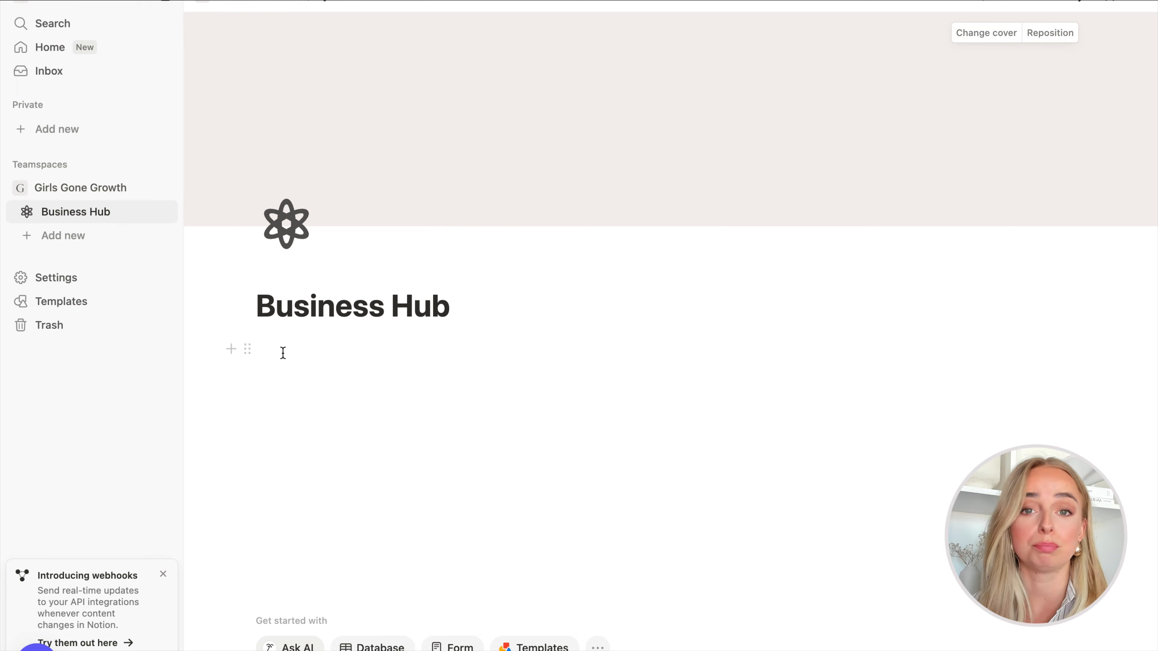
- Write four lines under the Business Hub title: Projects & Goals, Areas, Resources and Archive
{"action": "left_click", "coordinate": [283, 349]}
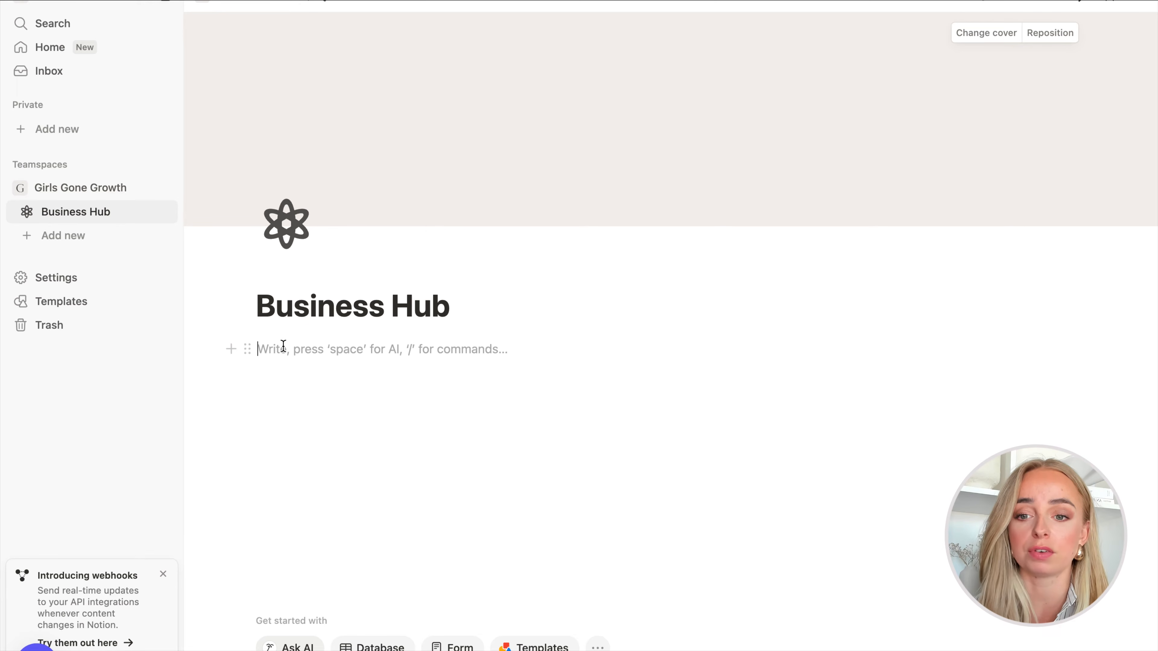
{"action": "type", "text": "Project"}
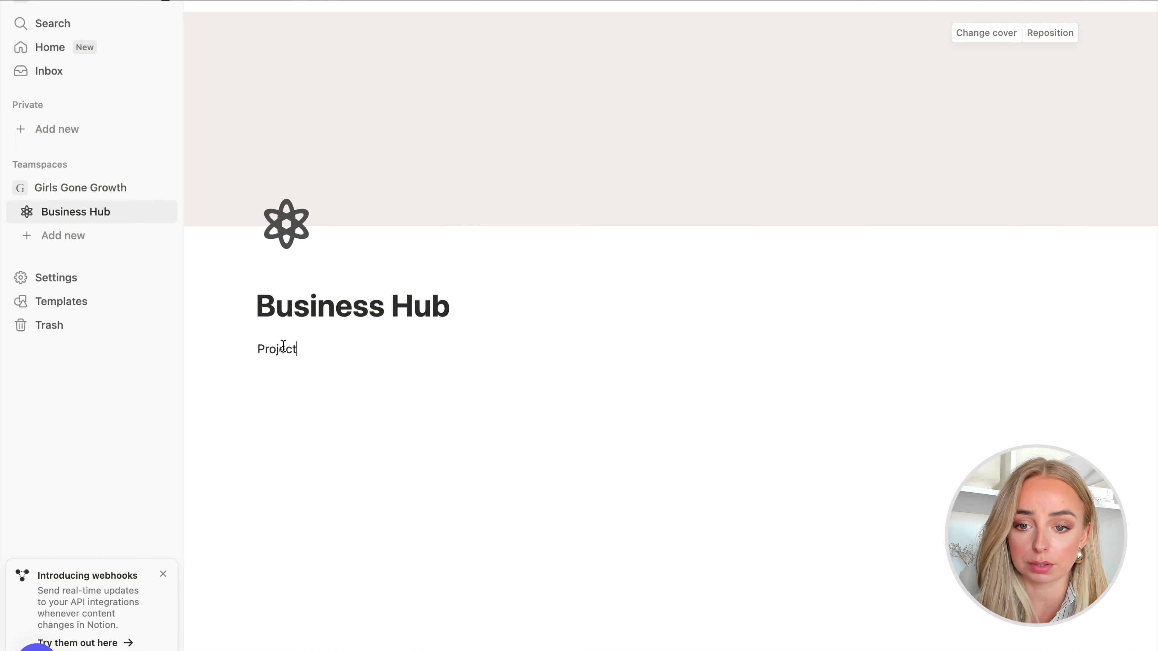
{"action": "type", "text": "s & Goals"}
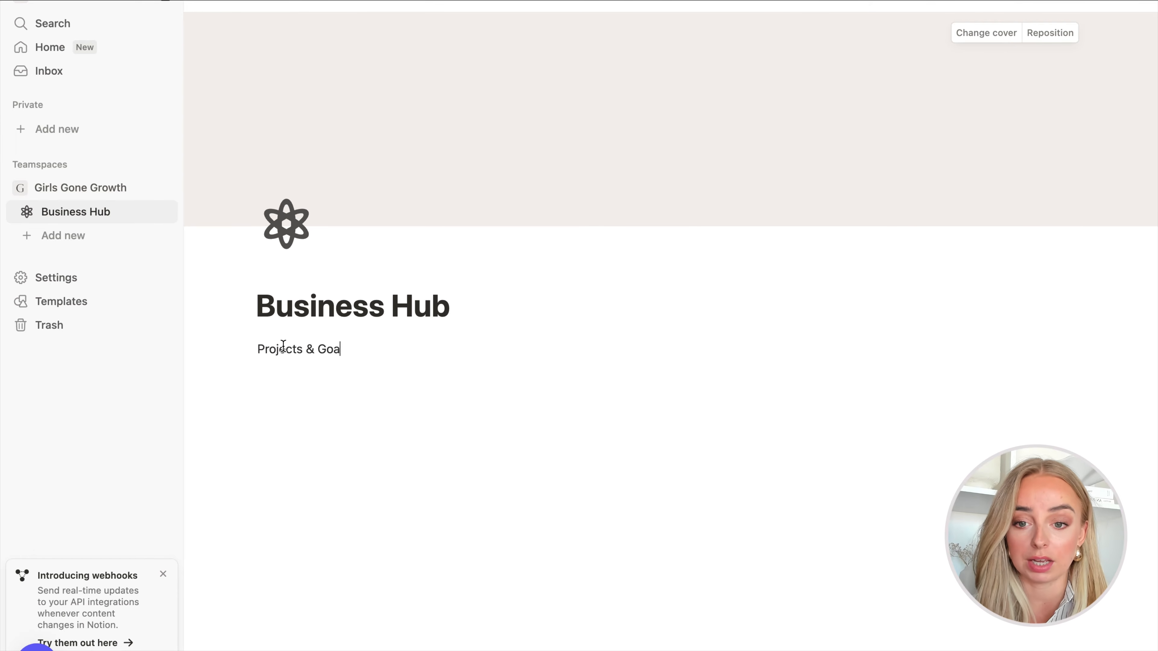
{"action": "key", "text": "Return"}
{"action": "type", "text": "Areas"}
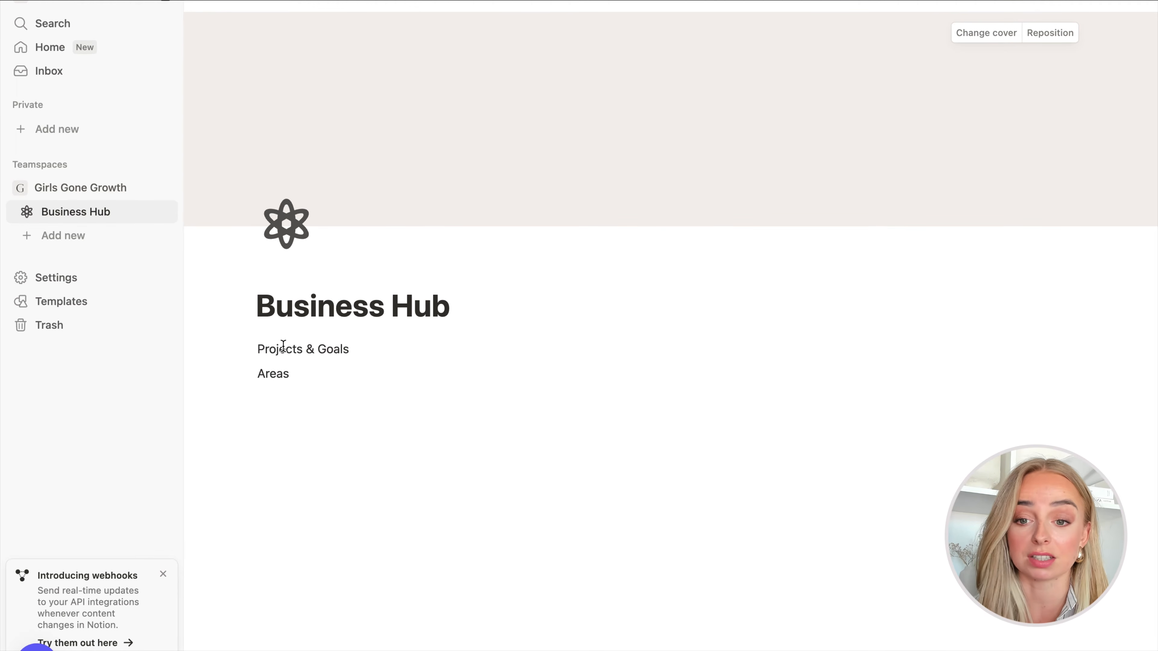
{"action": "key", "text": "Return"}
{"action": "type", "text": "Resources"}
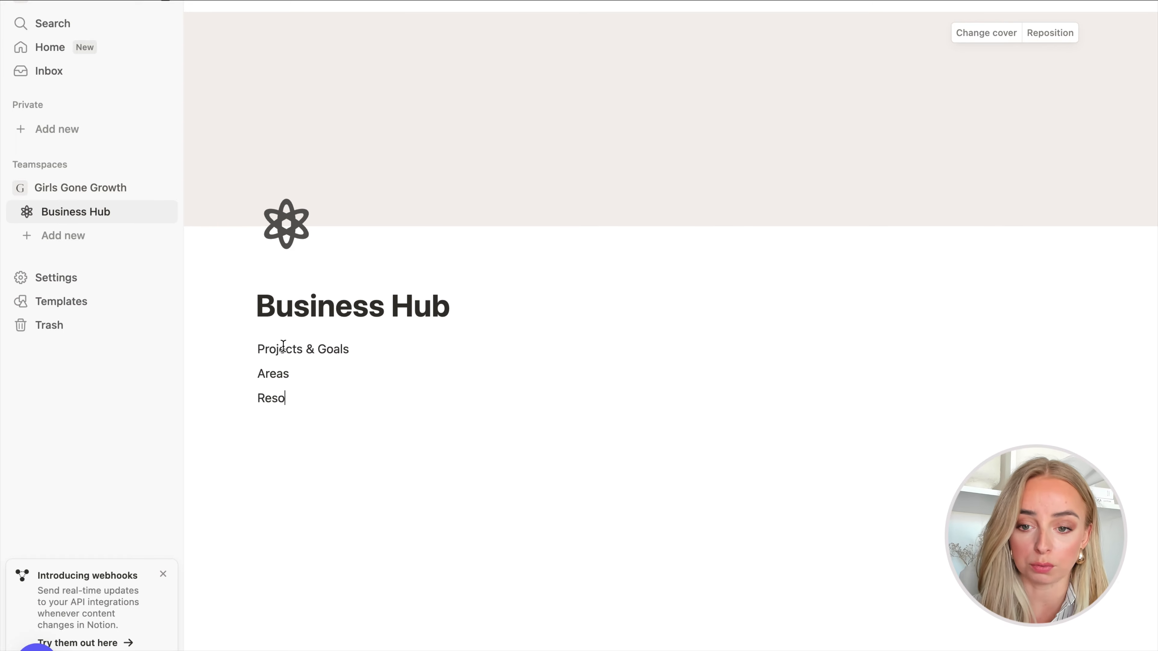
{"action": "key", "text": "Return"}
{"action": "type", "text": "Ar"}
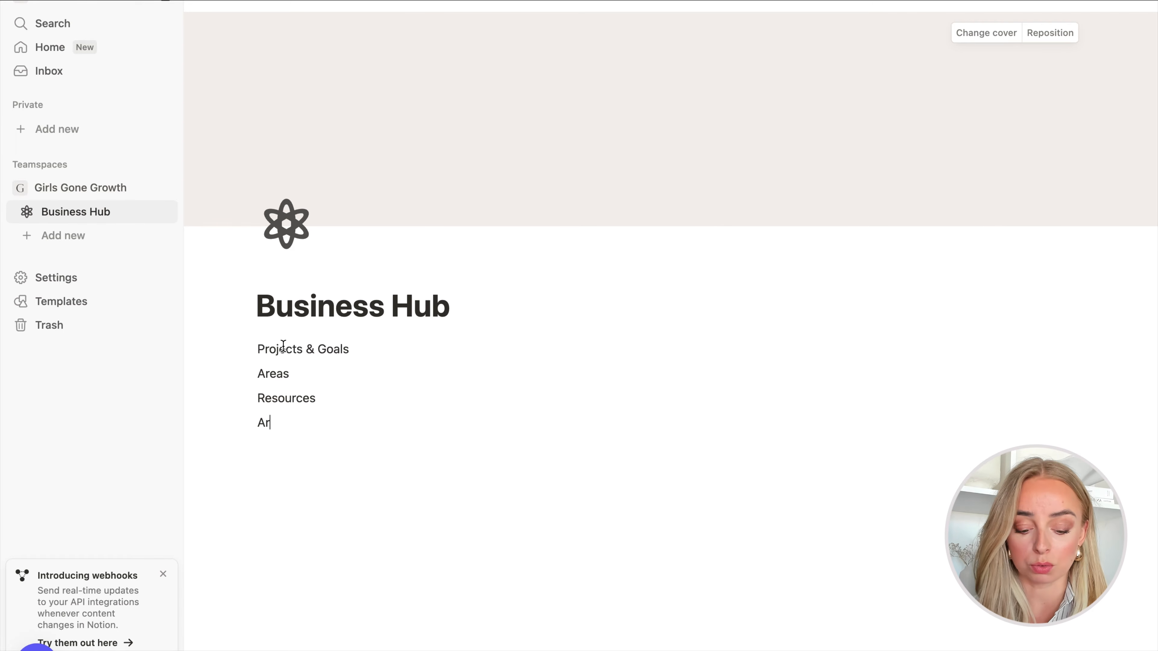
{"action": "type", "text": "chve"}
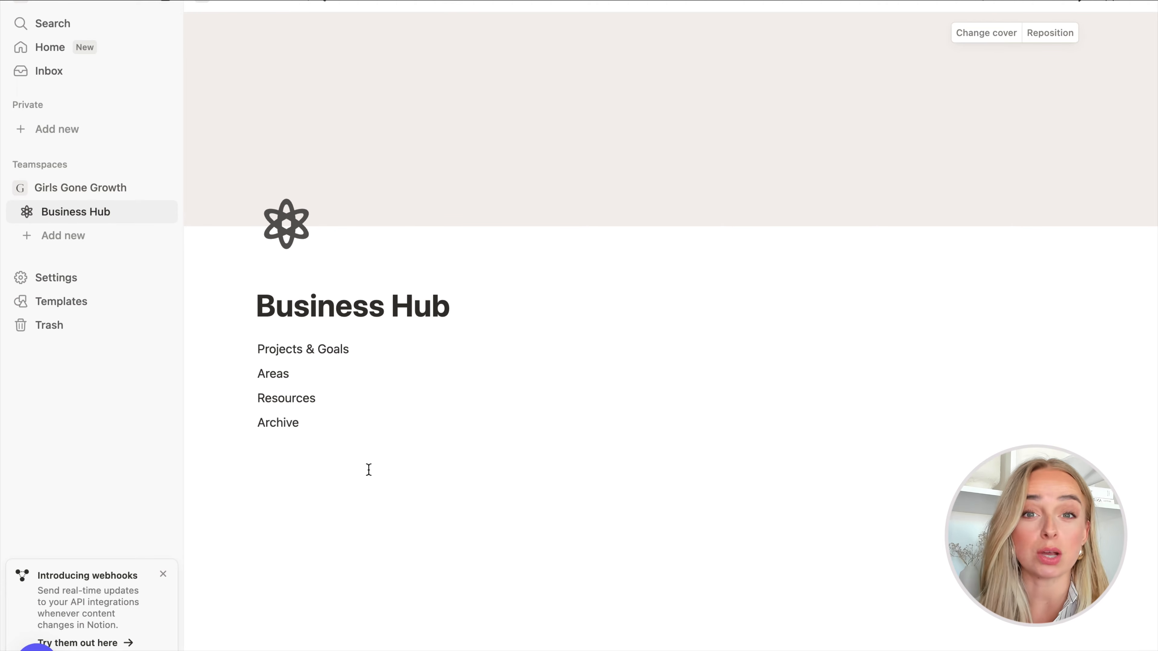
- Insert a line reading "Task overview" between Projects & Goals and Areas
{"action": "key", "text": "Return"}
{"action": "type", "text": "Task ove"}
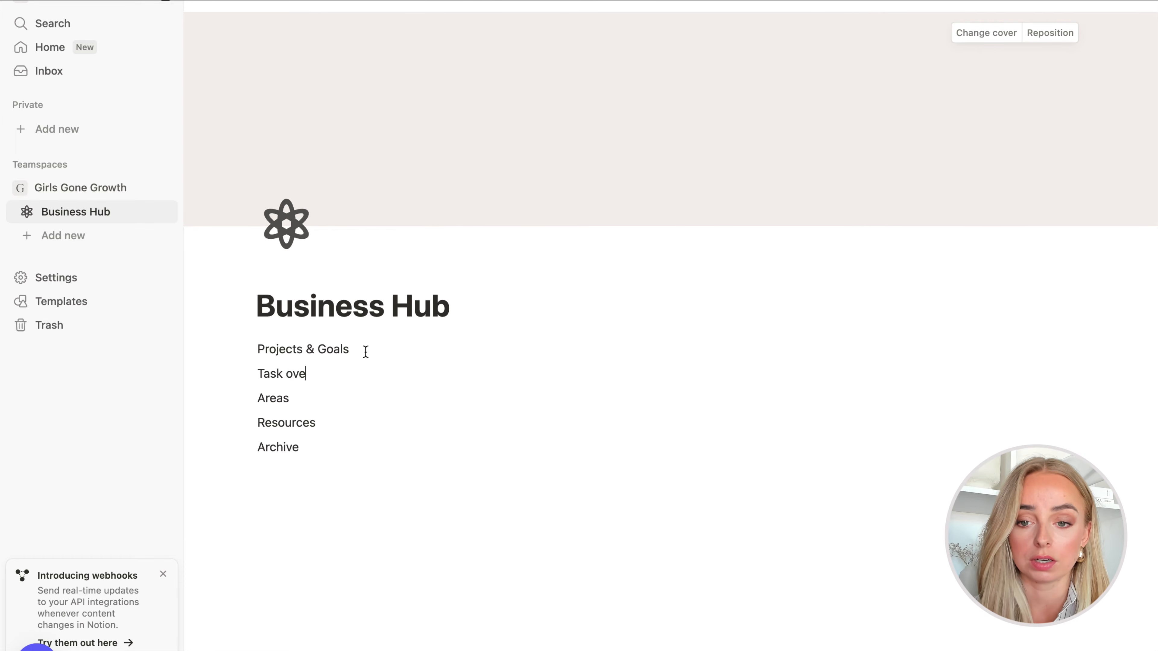
{"action": "type", "text": "rview"}
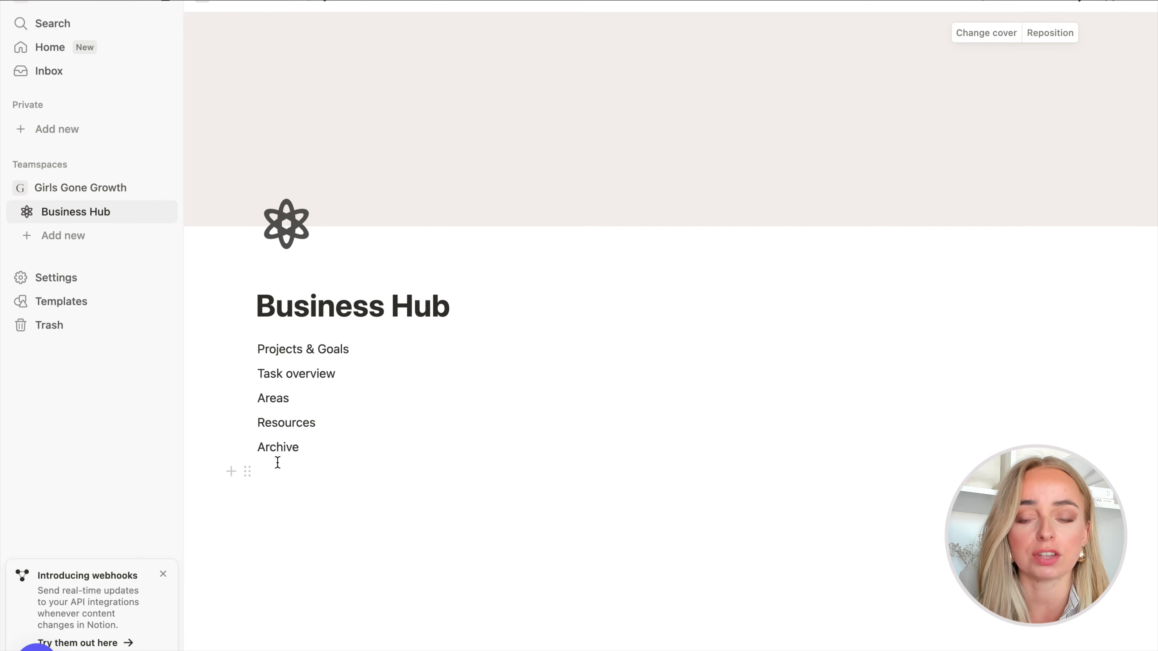
- Turn all five lines, from Projects & Goals to Archive, into a to-do list
{"action": "left_click_drag", "start_coordinate": [206, 344], "coordinate": [318, 447]}
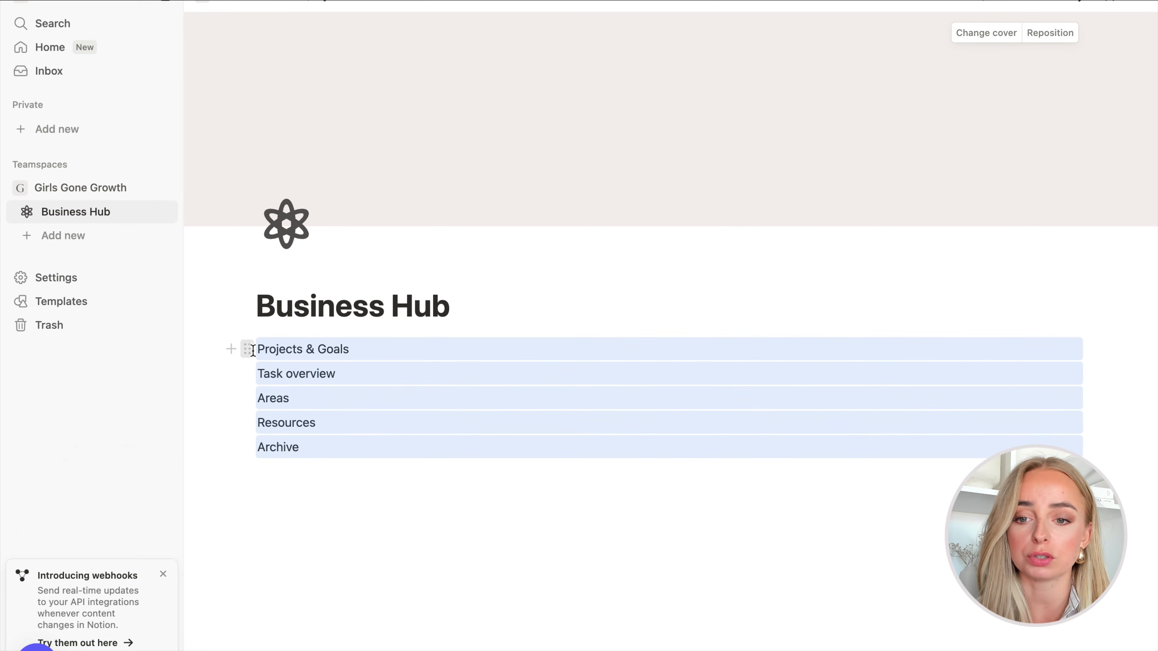
{"action": "left_click", "coordinate": [249, 350]}
{"action": "mouse_move", "coordinate": [181, 335]}
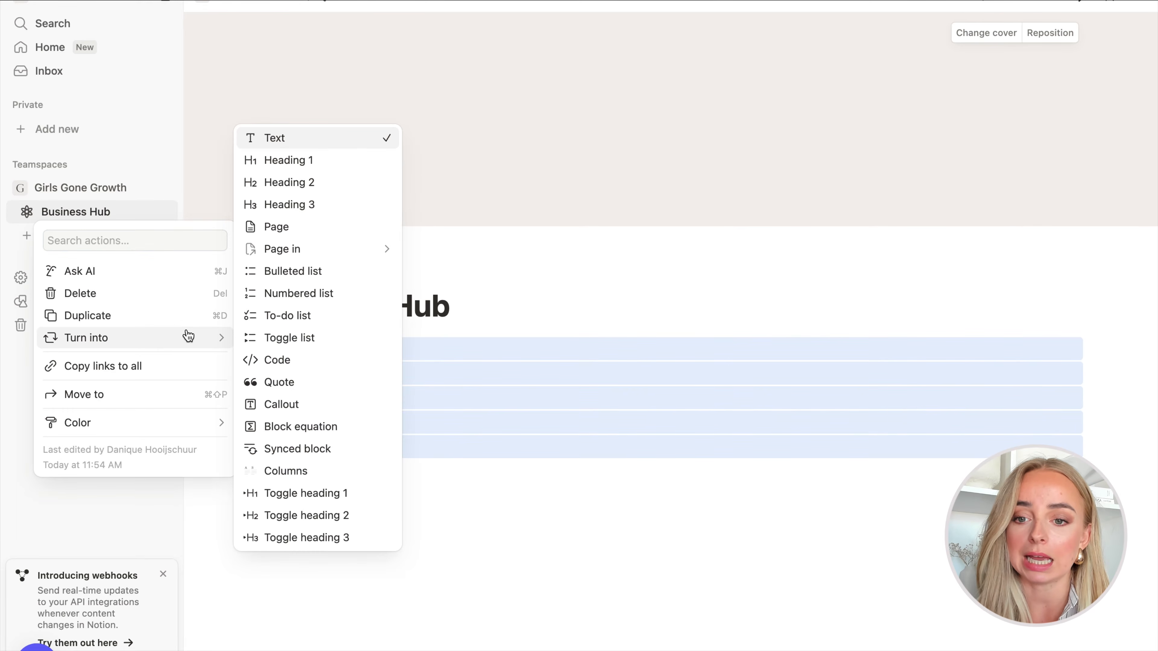
{"action": "left_click", "coordinate": [280, 317]}
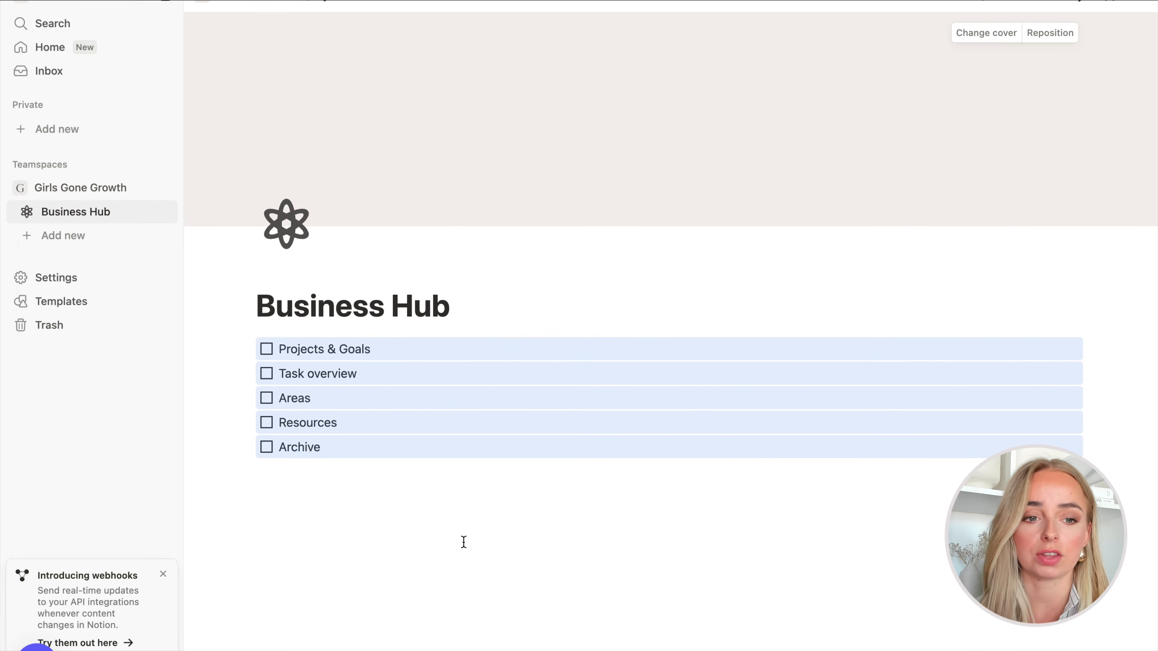
{"action": "left_click", "coordinate": [337, 502]}
- Try ticking the Projects & Goals checkbox and clear it again
{"action": "left_click", "coordinate": [268, 350]}
{"action": "left_click", "coordinate": [274, 371]}
{"action": "left_click", "coordinate": [267, 349]}
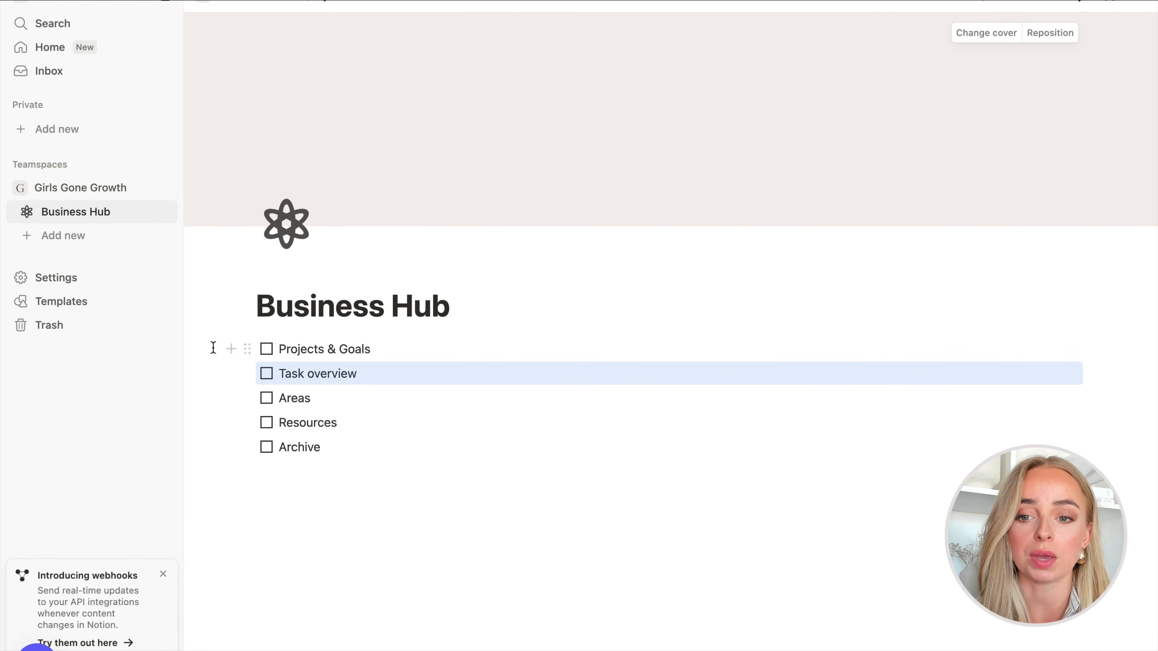
{"action": "left_click", "coordinate": [437, 383]}
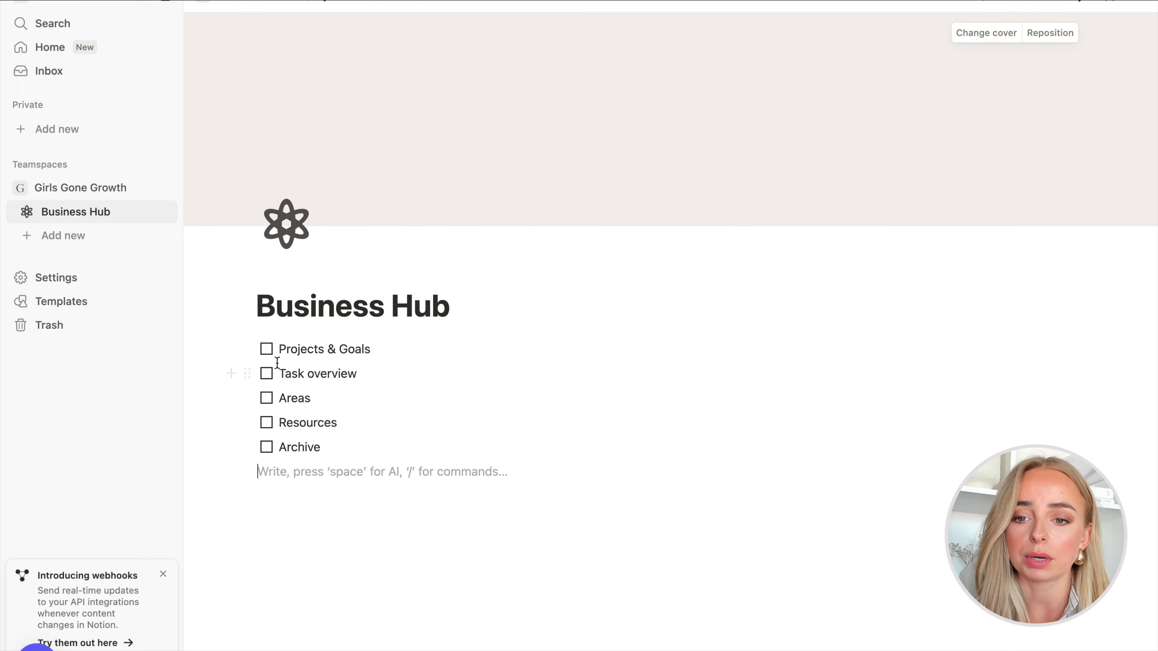
- Create a two-column layout from the Projects & Goals item, with all the to-do items gathered in a narrowed first column
{"action": "left_click", "coordinate": [248, 352]}
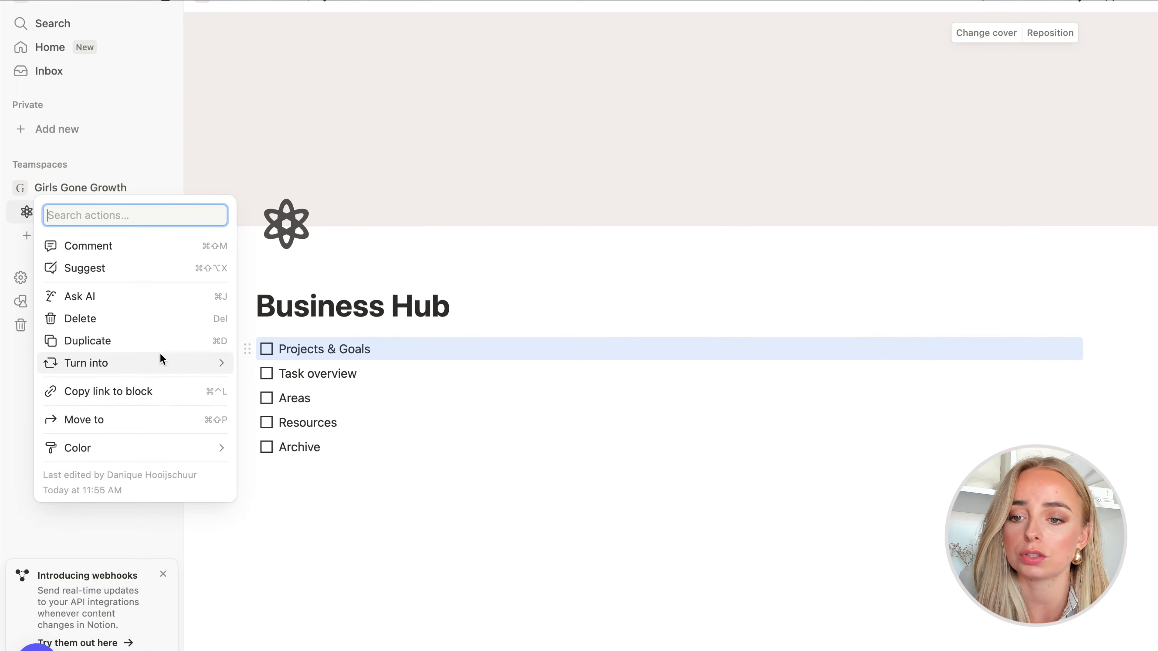
{"action": "mouse_move", "coordinate": [163, 367]}
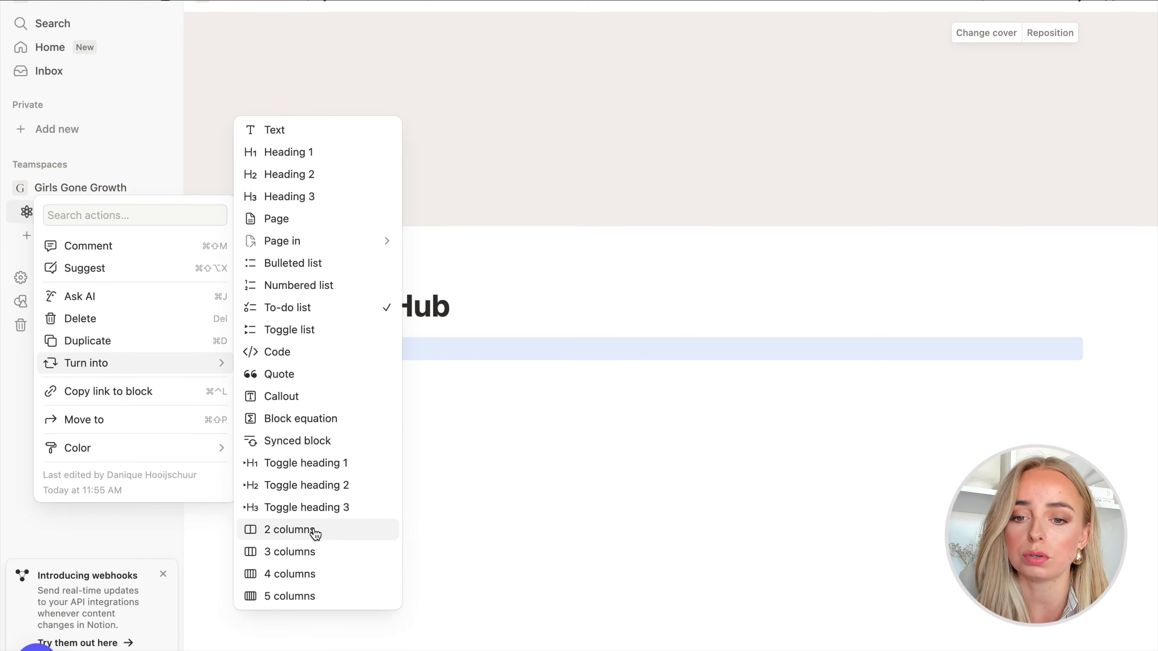
{"action": "left_click", "coordinate": [468, 550]}
{"action": "left_click_drag", "start_coordinate": [241, 393], "coordinate": [361, 492]}
{"action": "left_click_drag", "start_coordinate": [247, 395], "coordinate": [262, 371]}
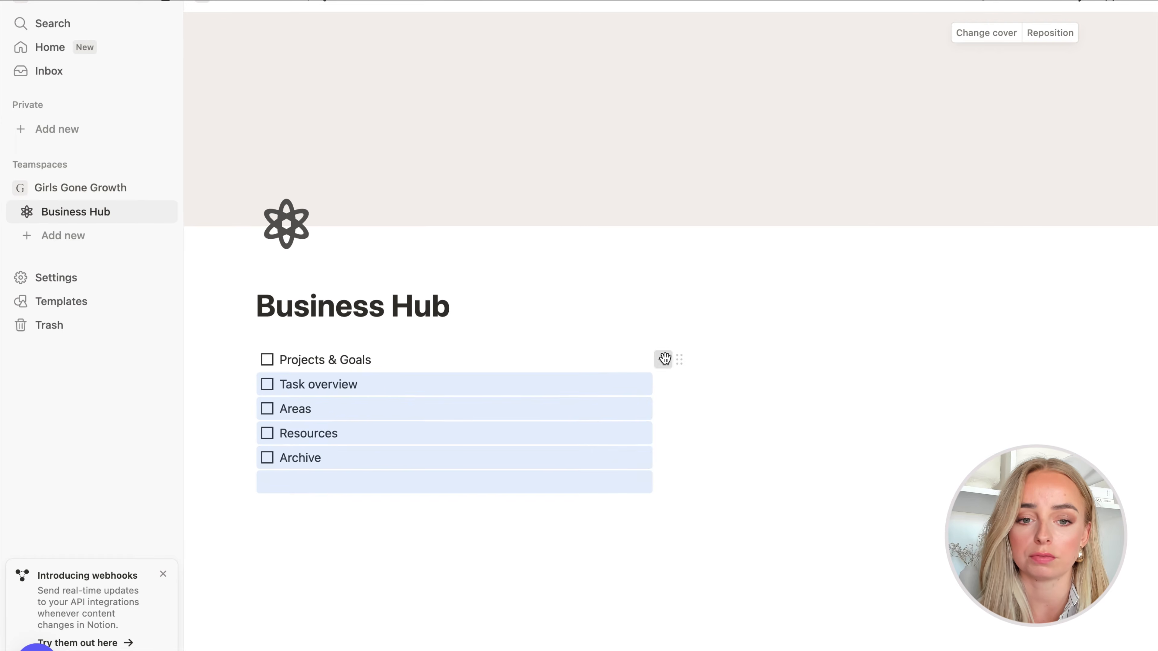
{"action": "left_click", "coordinate": [664, 361]}
{"action": "left_click_drag", "start_coordinate": [675, 364], "coordinate": [462, 368]}
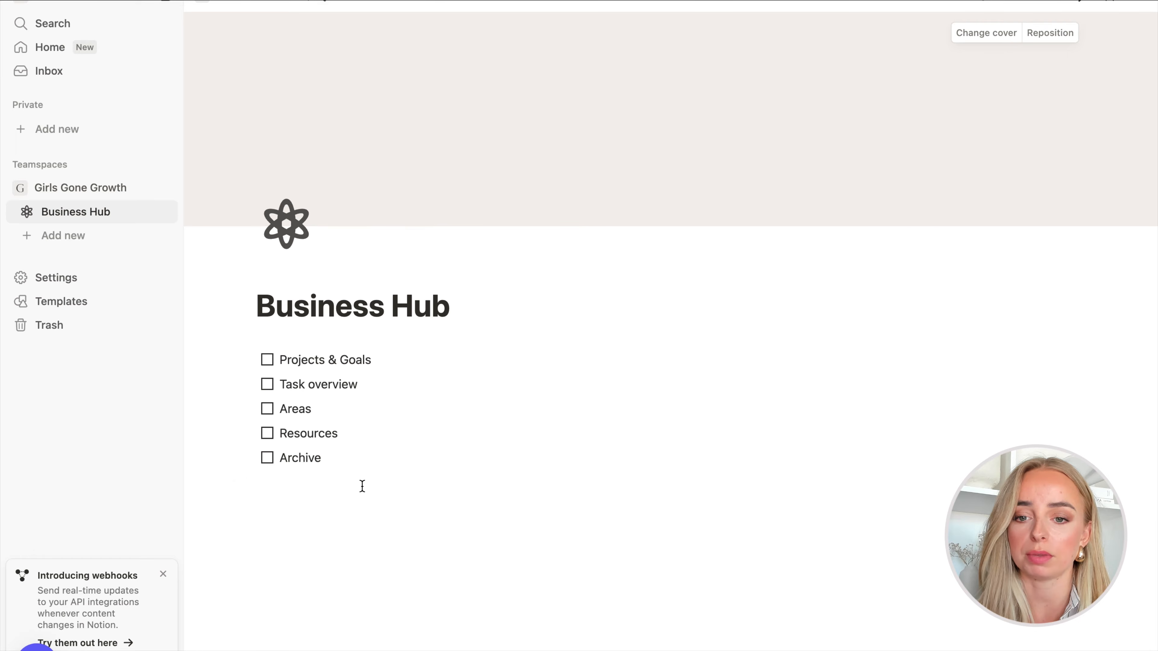
- Add a callout below the to-do items and move all five items into it
{"action": "left_click", "coordinate": [257, 485]}
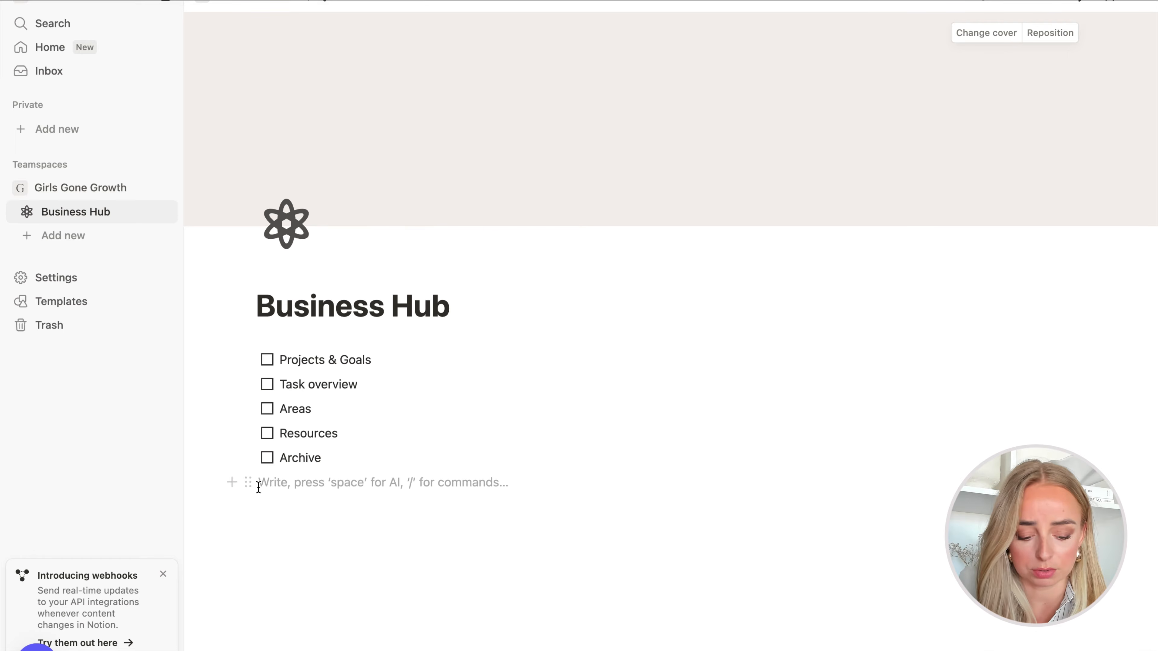
{"action": "type", "text": "/call"}
{"action": "key", "text": "Return"}
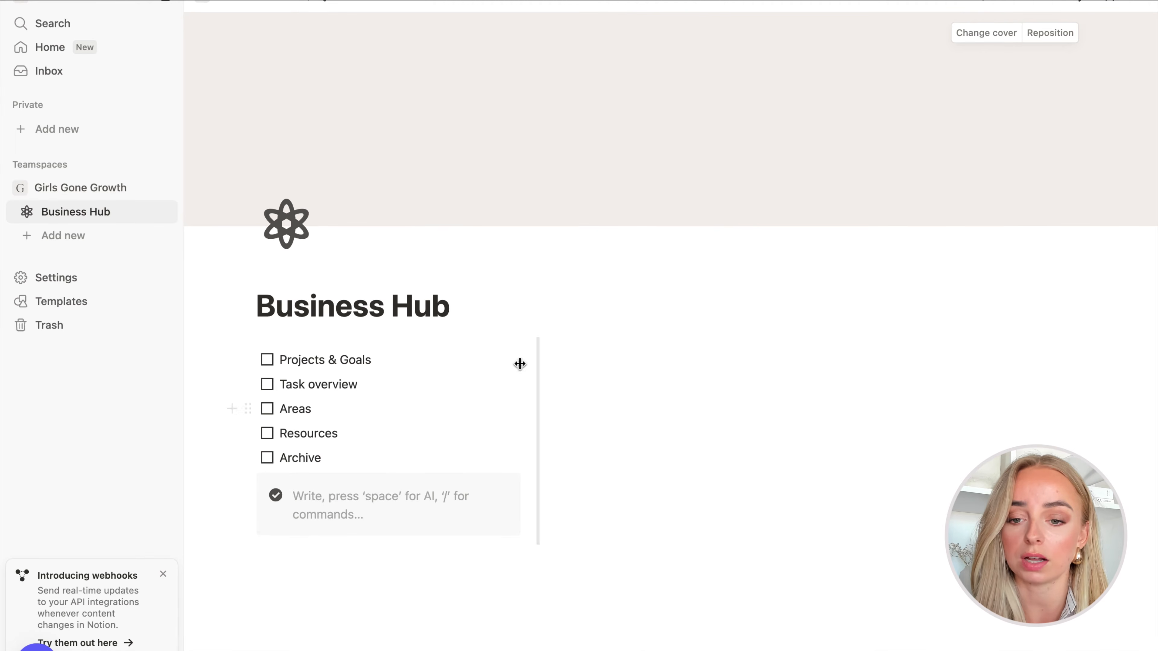
{"action": "left_click_drag", "start_coordinate": [207, 351], "coordinate": [375, 461]}
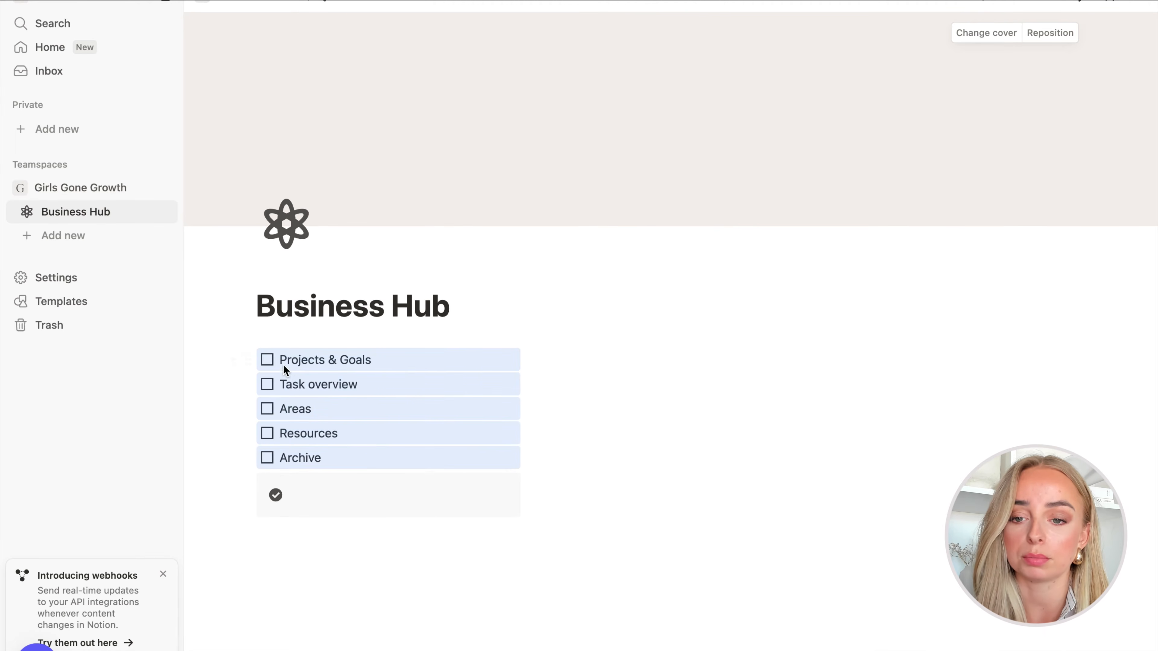
{"action": "left_click_drag", "start_coordinate": [248, 360], "coordinate": [279, 504]}
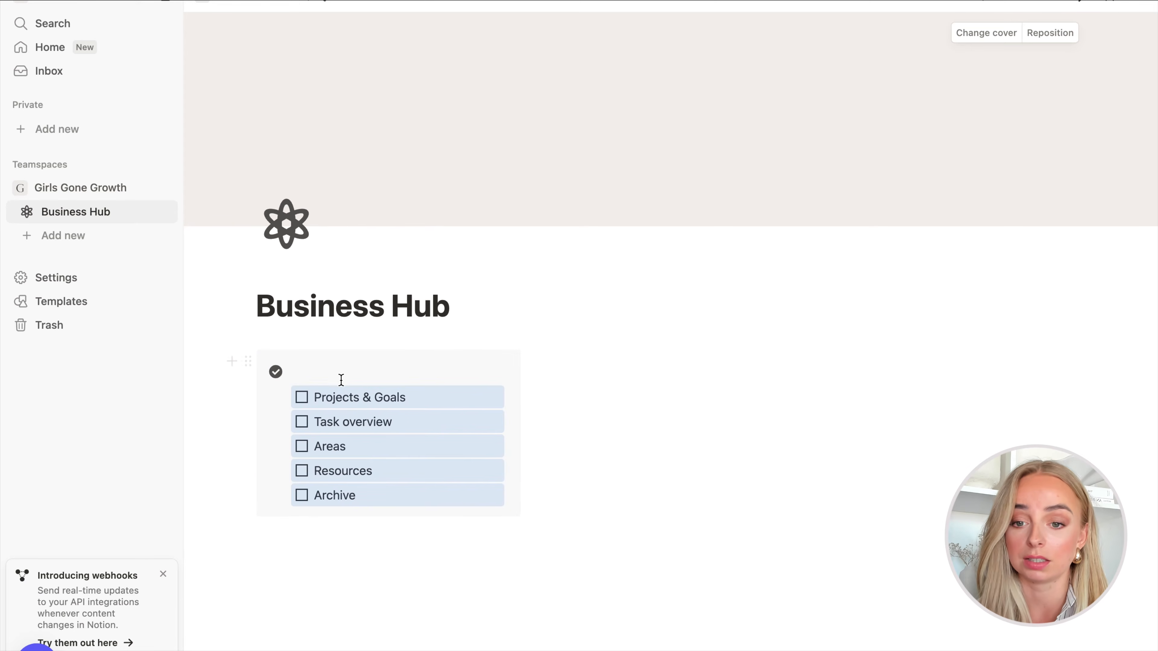
- Title the callout "Checklist" and make the title bold
{"action": "left_click", "coordinate": [341, 368]}
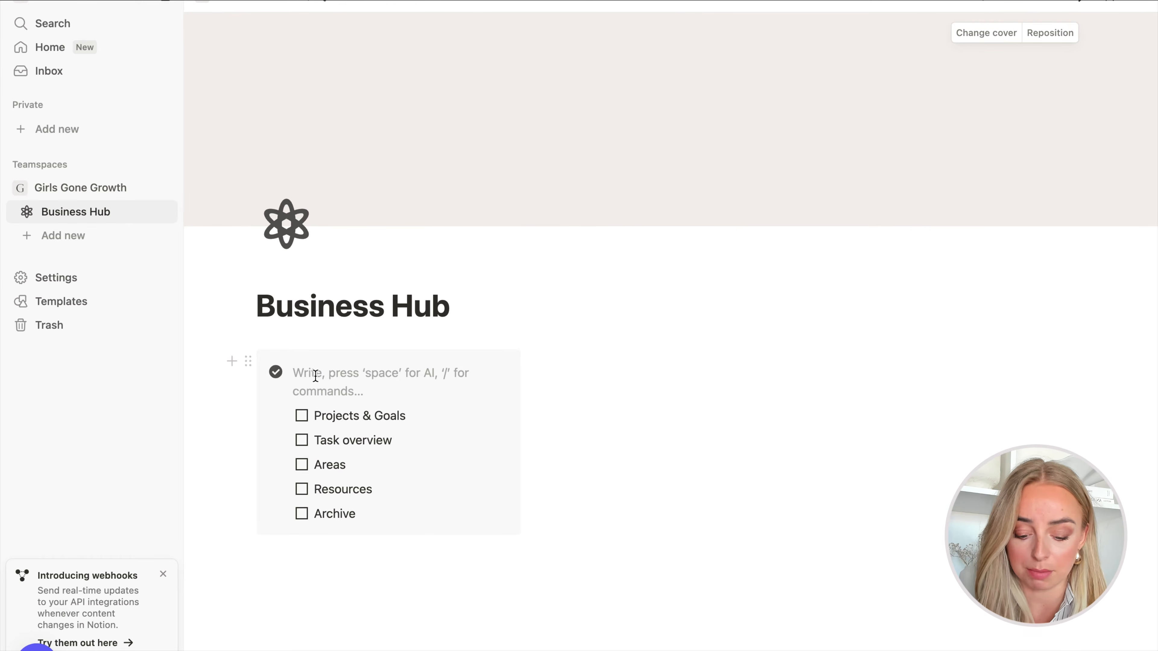
{"action": "type", "text": "Checklist"}
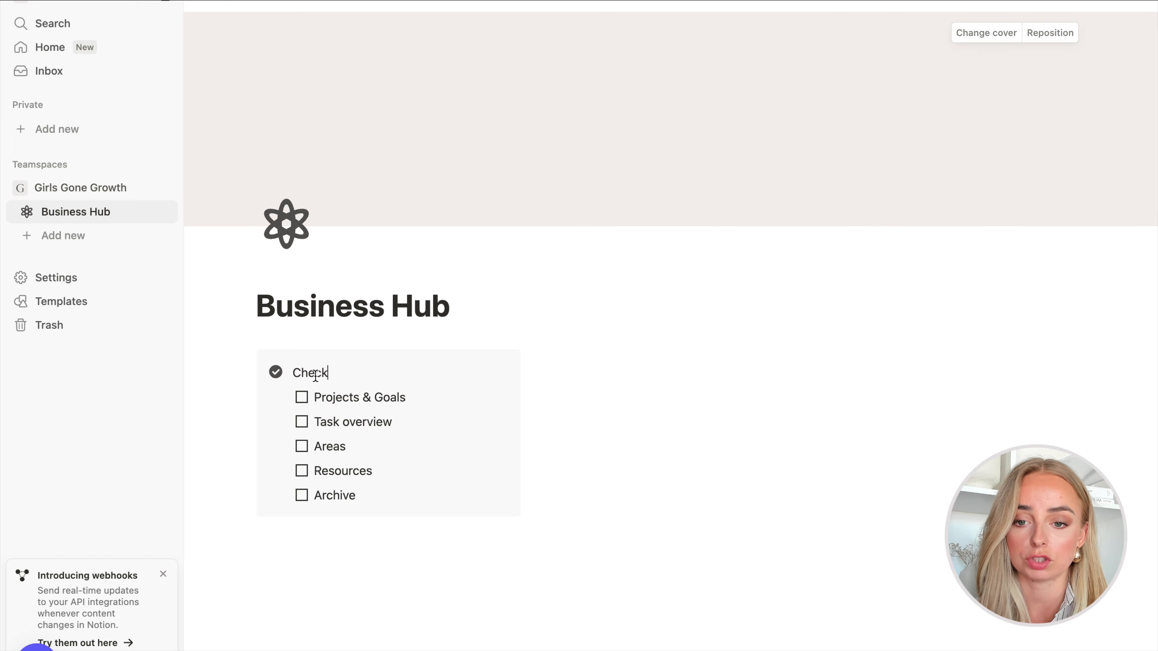
{"action": "double_click", "coordinate": [305, 374]}
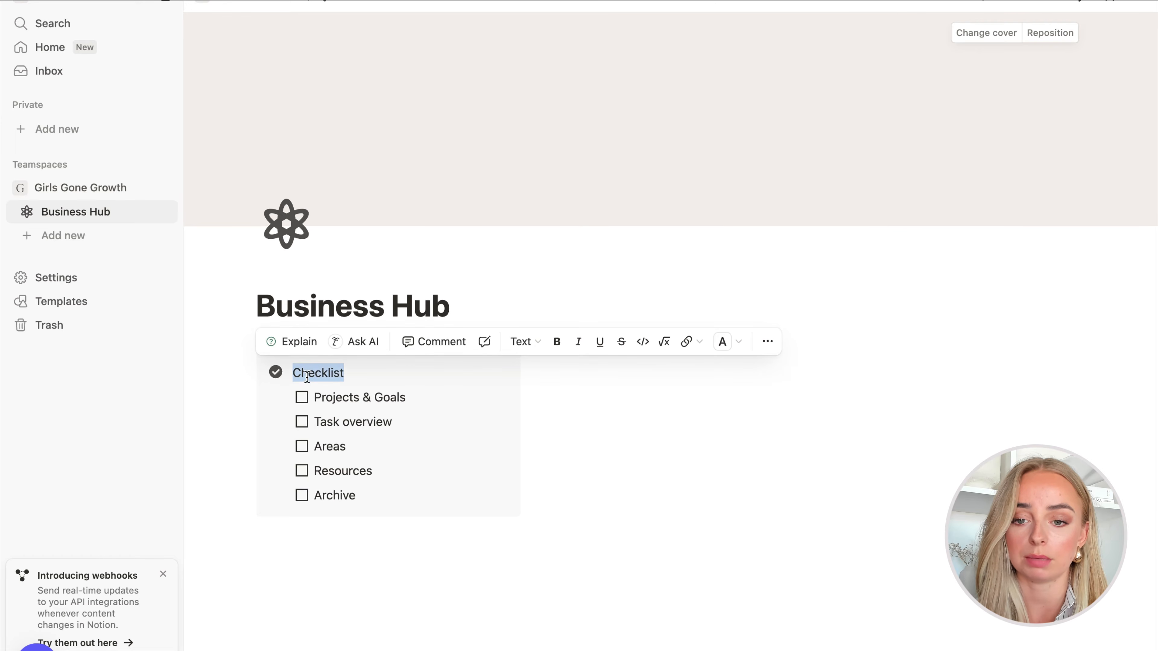
{"action": "left_click", "coordinate": [557, 342]}
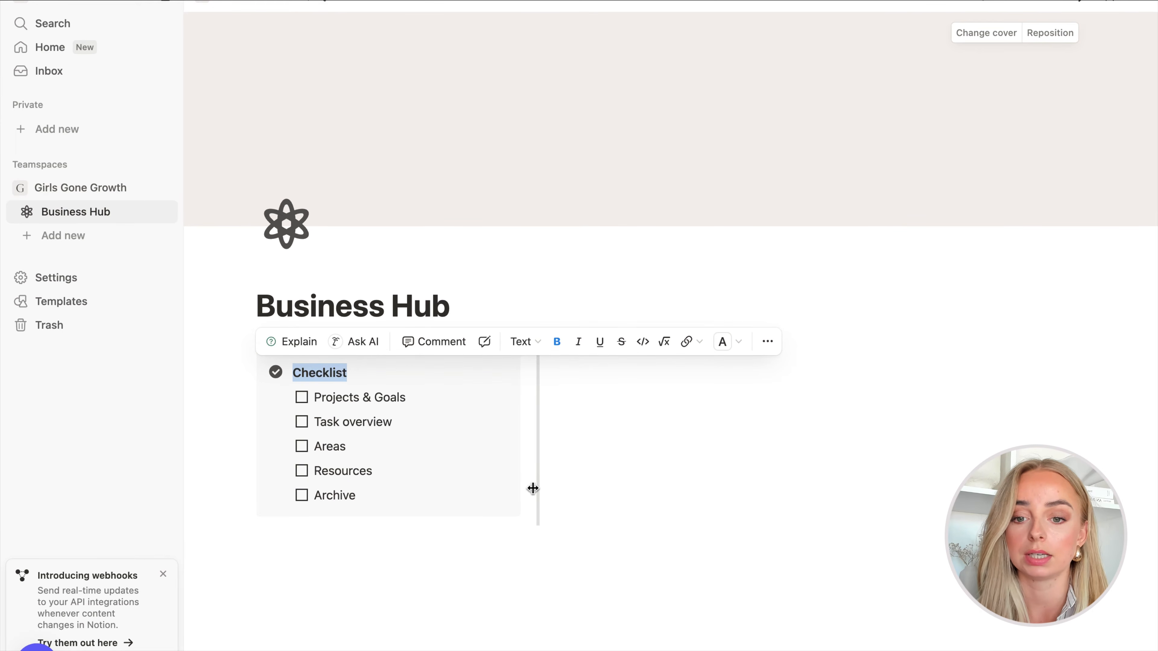
- Set the Checklist callout's color to the default background
{"action": "key", "text": "Escape"}
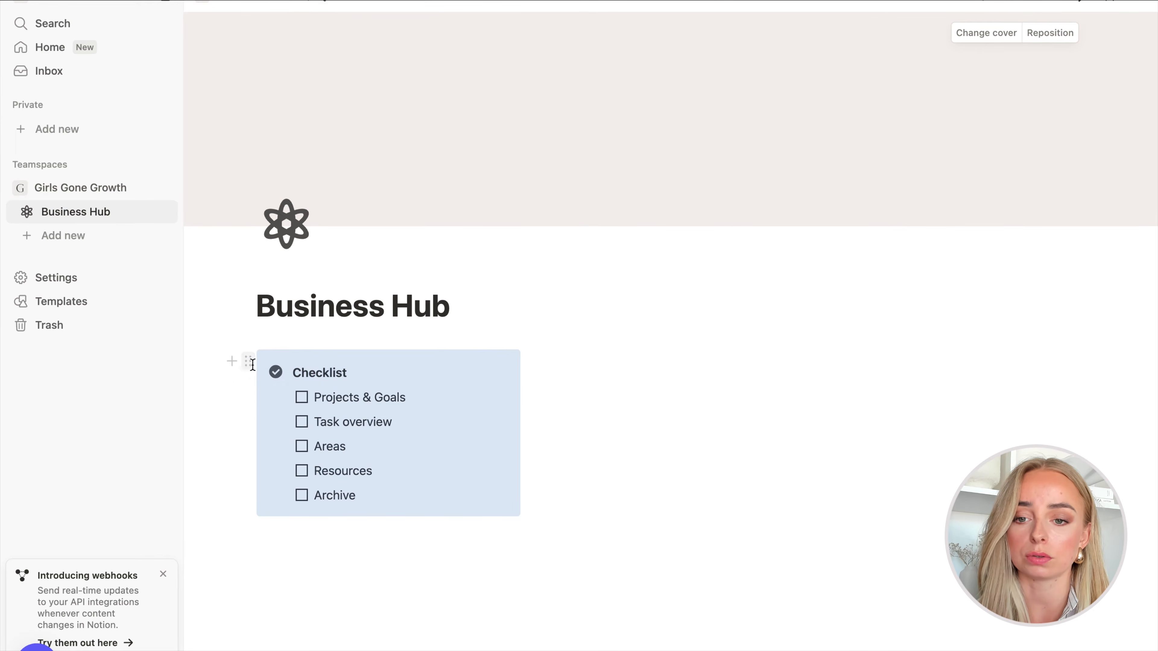
{"action": "left_click", "coordinate": [249, 370]}
{"action": "mouse_move", "coordinate": [171, 471]}
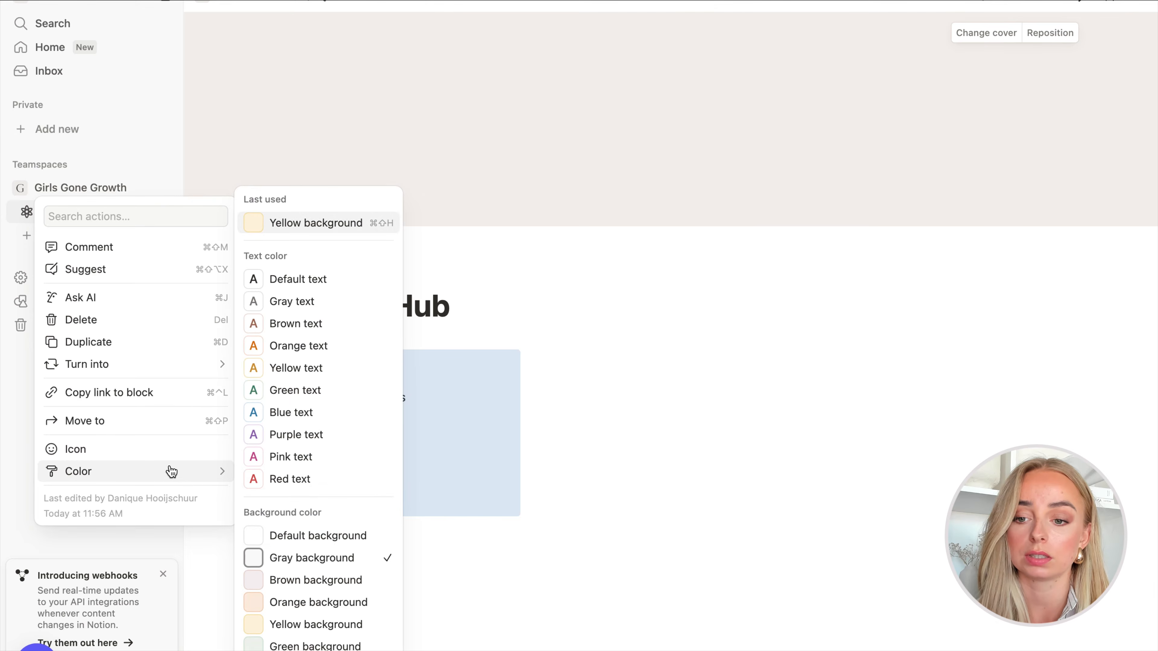
{"action": "left_click", "coordinate": [307, 535]}
{"action": "left_click", "coordinate": [396, 549]}
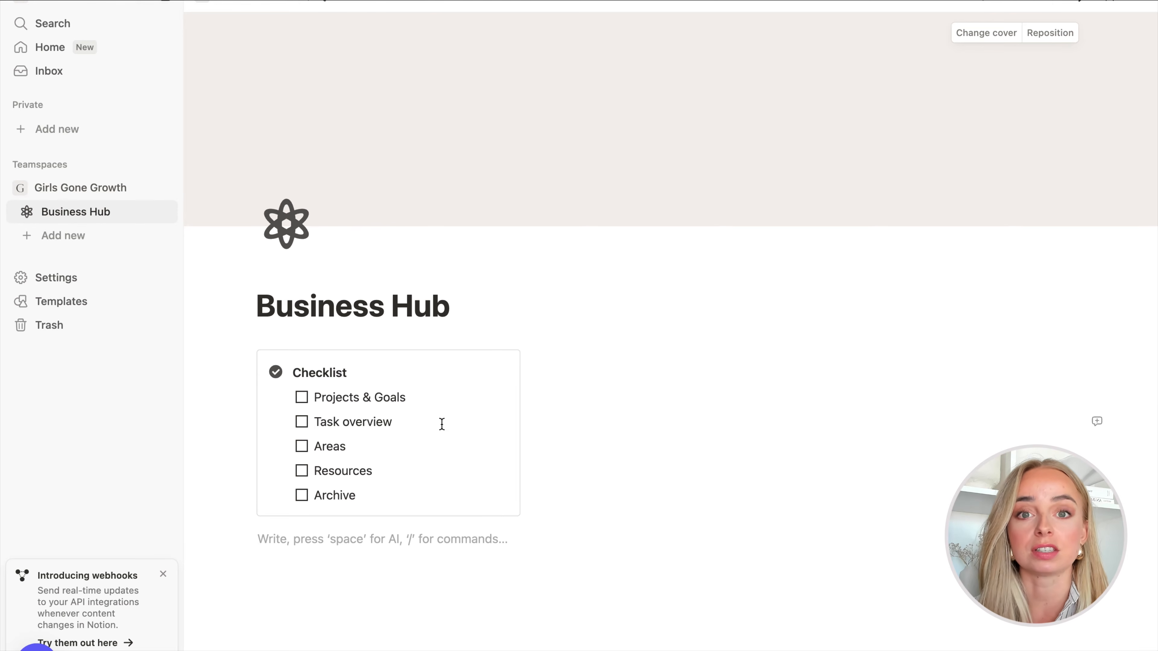
- Insert an inline database in the empty second column beside the Checklist callout
{"action": "left_click", "coordinate": [643, 364]}
{"action": "type", "text": "/"}
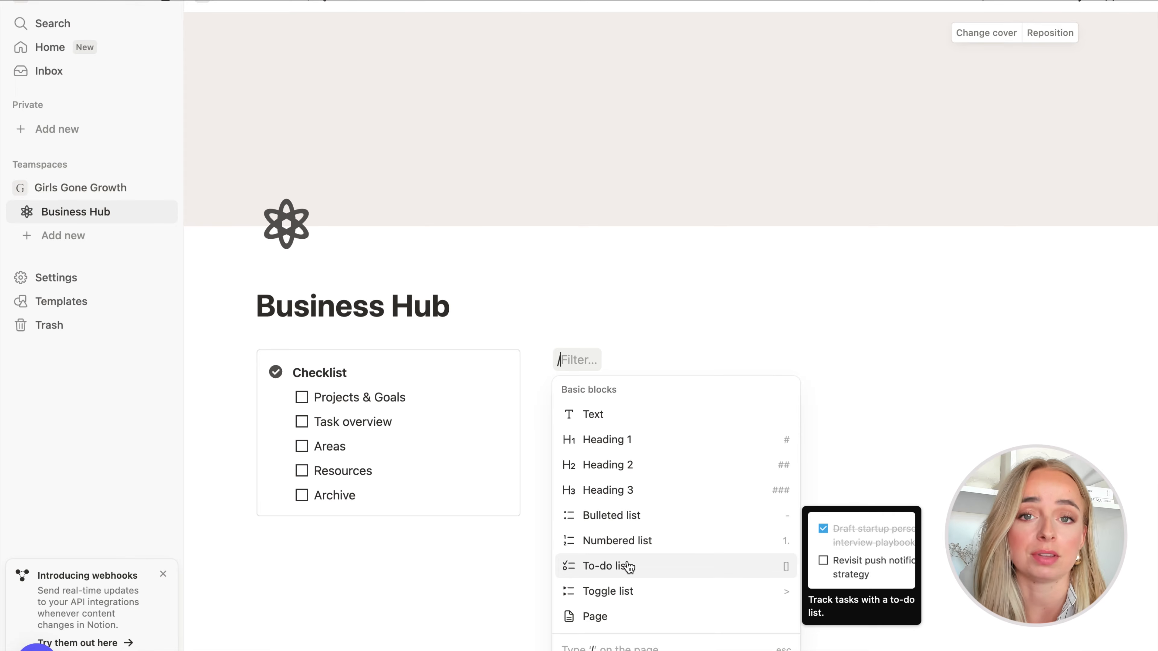
{"action": "scroll", "coordinate": [628, 566], "scroll_direction": "down", "scroll_amount": 7}
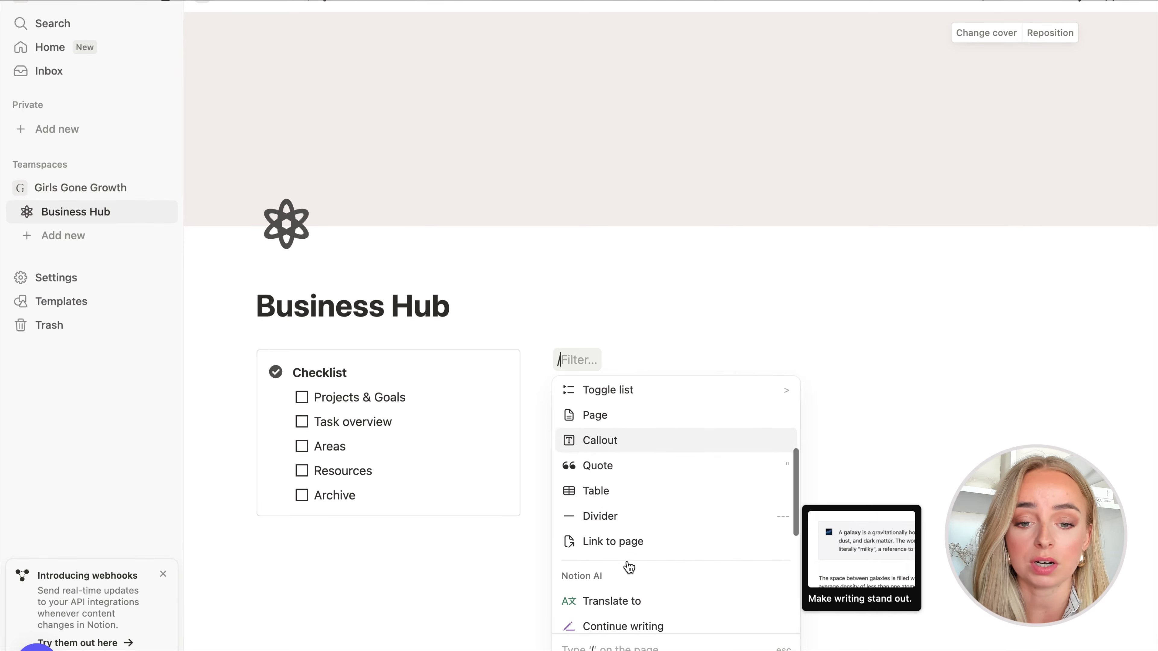
{"action": "scroll", "coordinate": [629, 567], "scroll_direction": "down", "scroll_amount": 10}
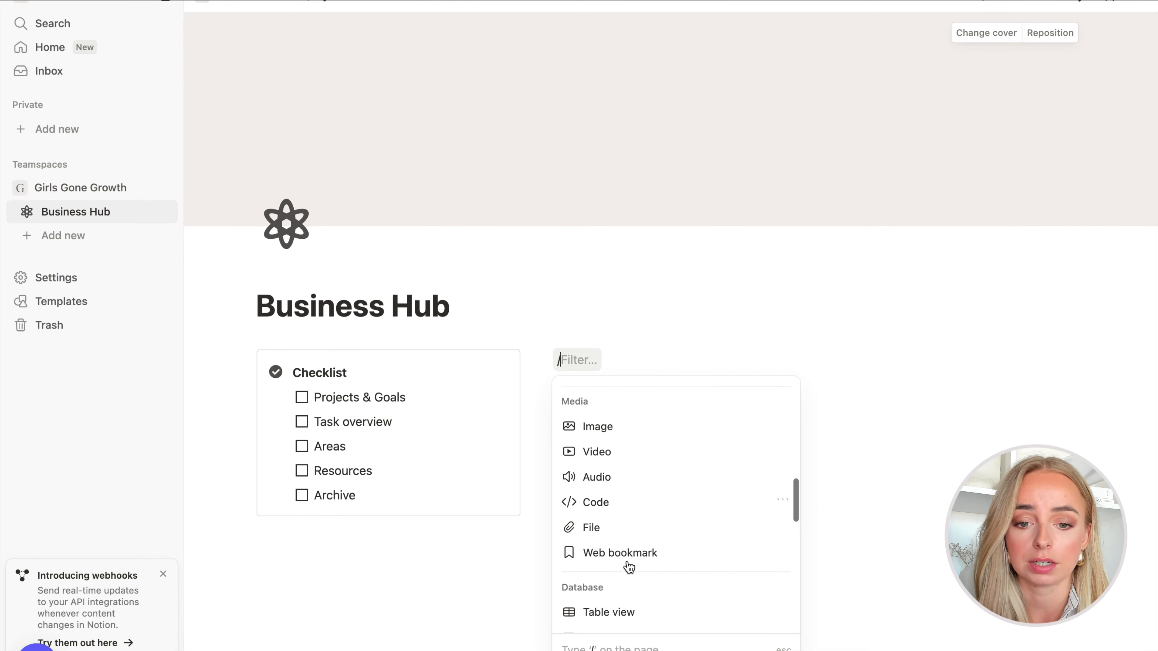
{"action": "scroll", "coordinate": [629, 567], "scroll_direction": "down", "scroll_amount": 5}
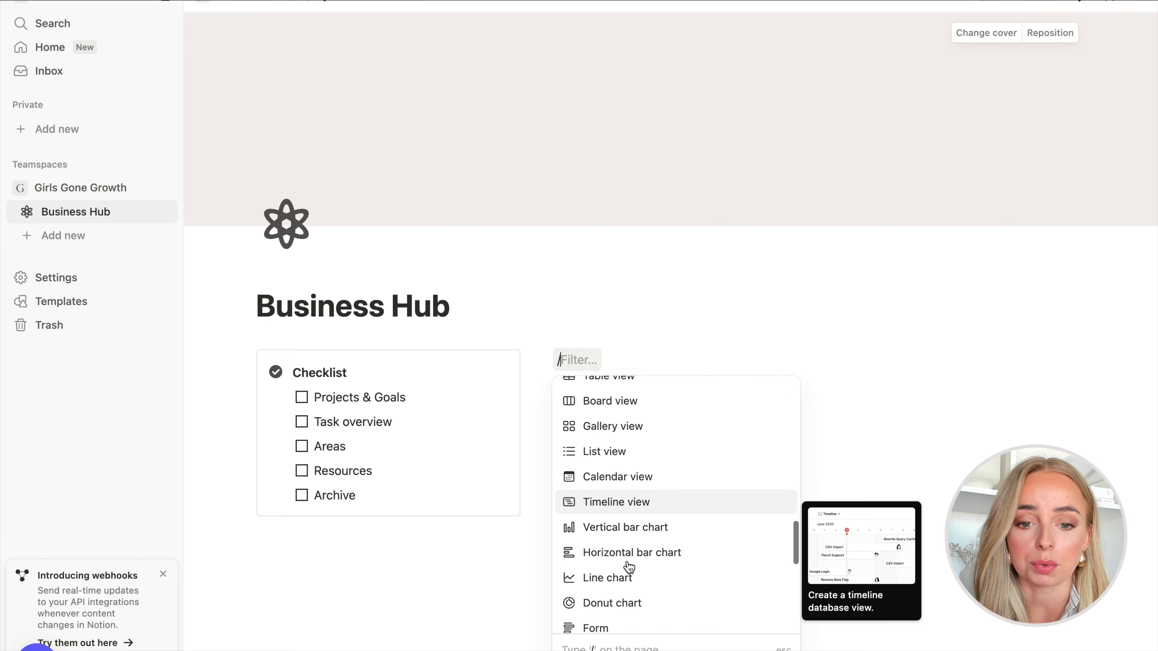
{"action": "scroll", "coordinate": [629, 567], "scroll_direction": "down", "scroll_amount": 3}
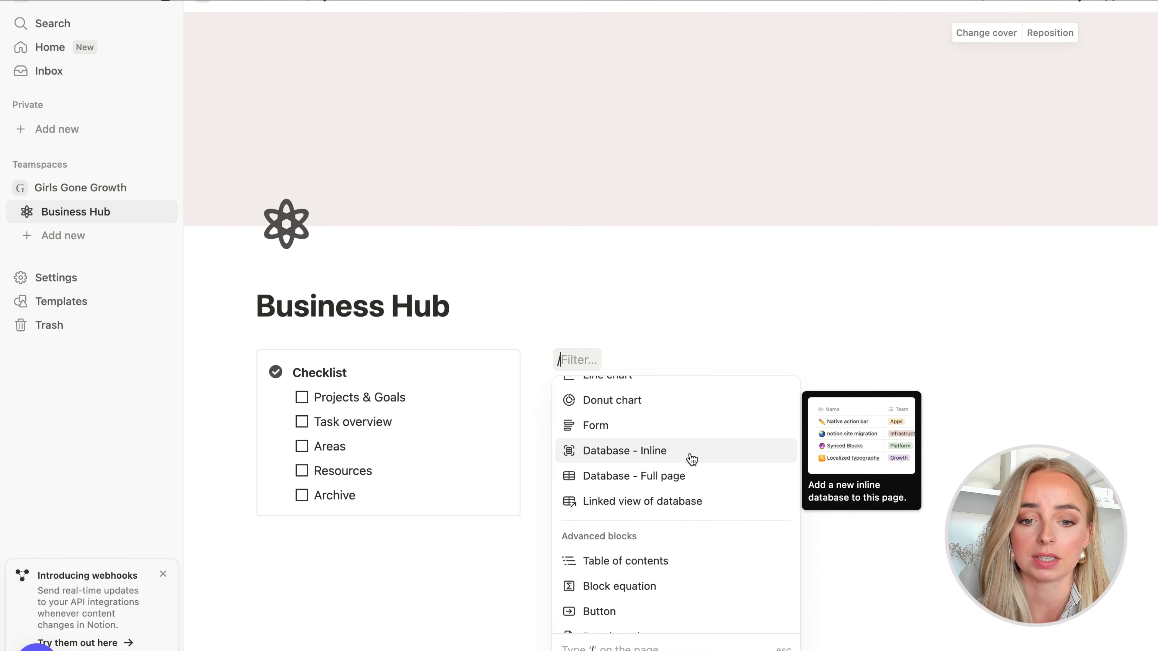
{"action": "left_click", "coordinate": [654, 457]}
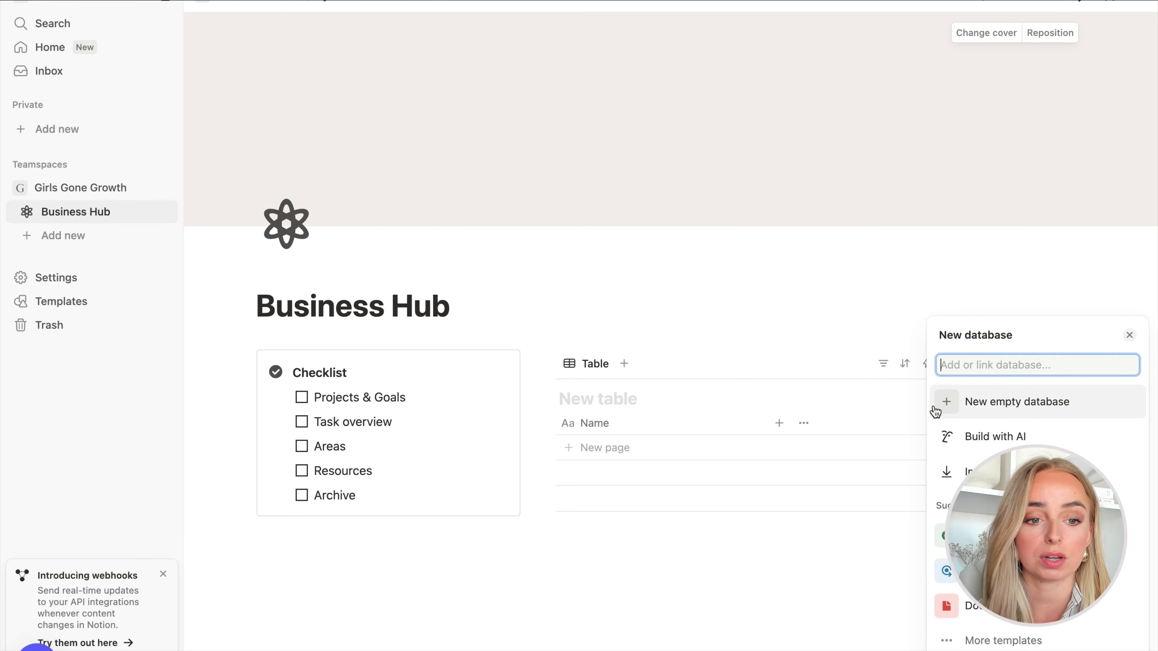
- Make the inline table beside the Checklist callout a new empty database titled "Resources"
{"action": "left_click", "coordinate": [1030, 409]}
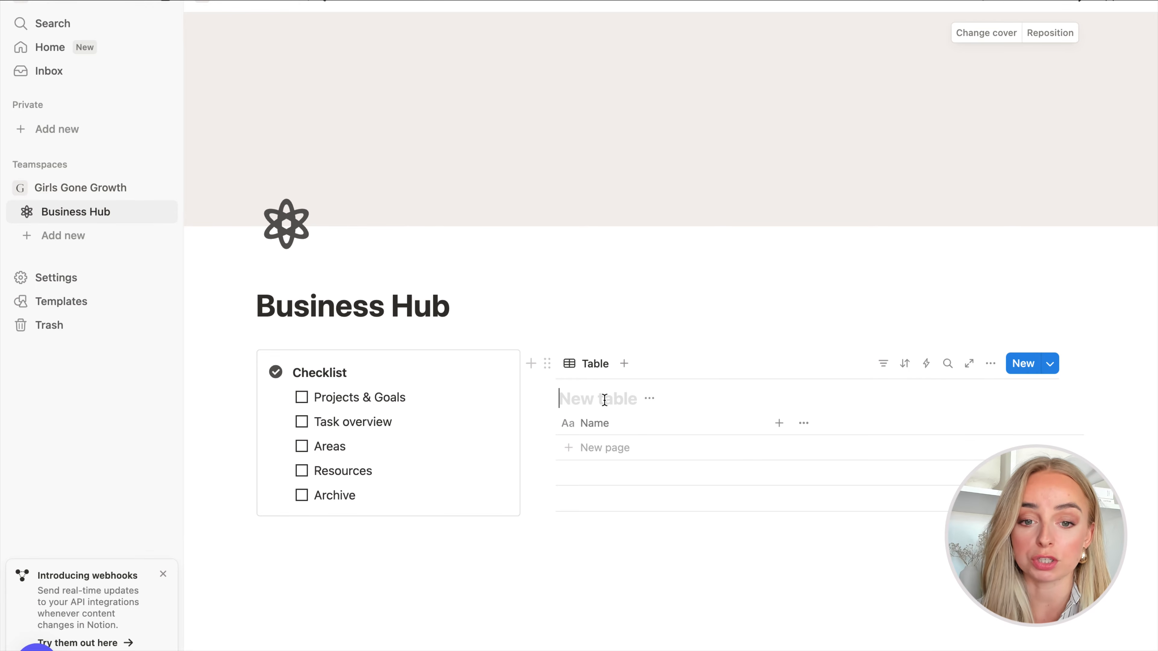
{"action": "type", "text": "Resources"}
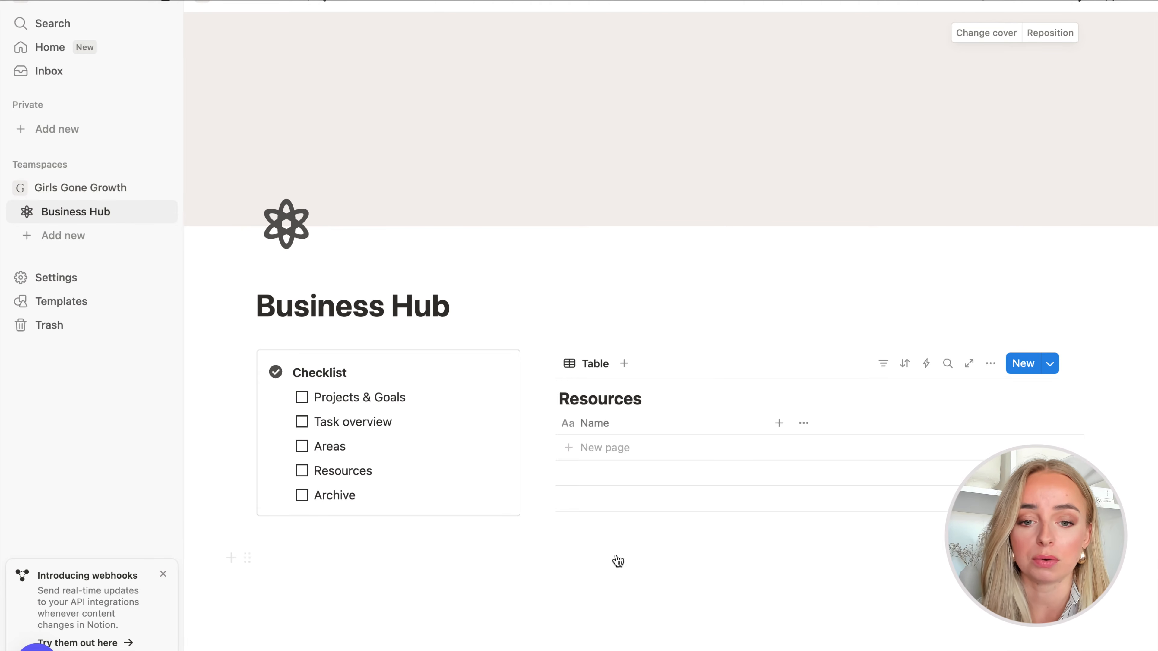
- Add a "Resources" text line, place it directly above the database in the second column, and make it bold
{"action": "left_click", "coordinate": [600, 555]}
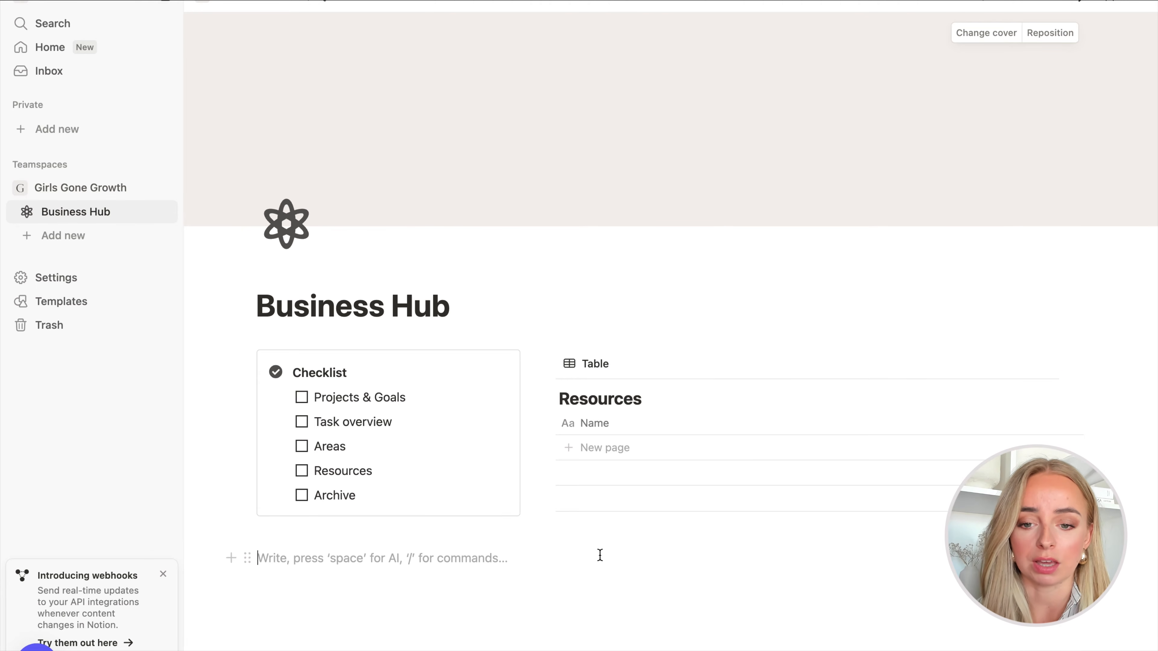
{"action": "type", "text": "/"}
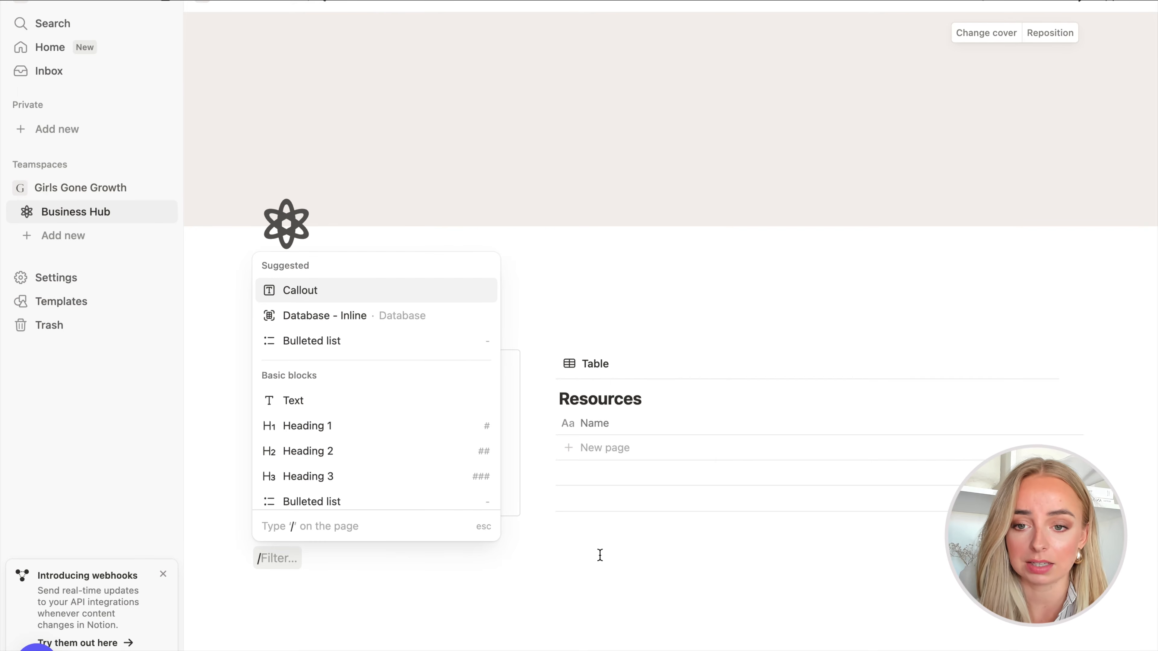
{"action": "key", "text": "BackSpace"}
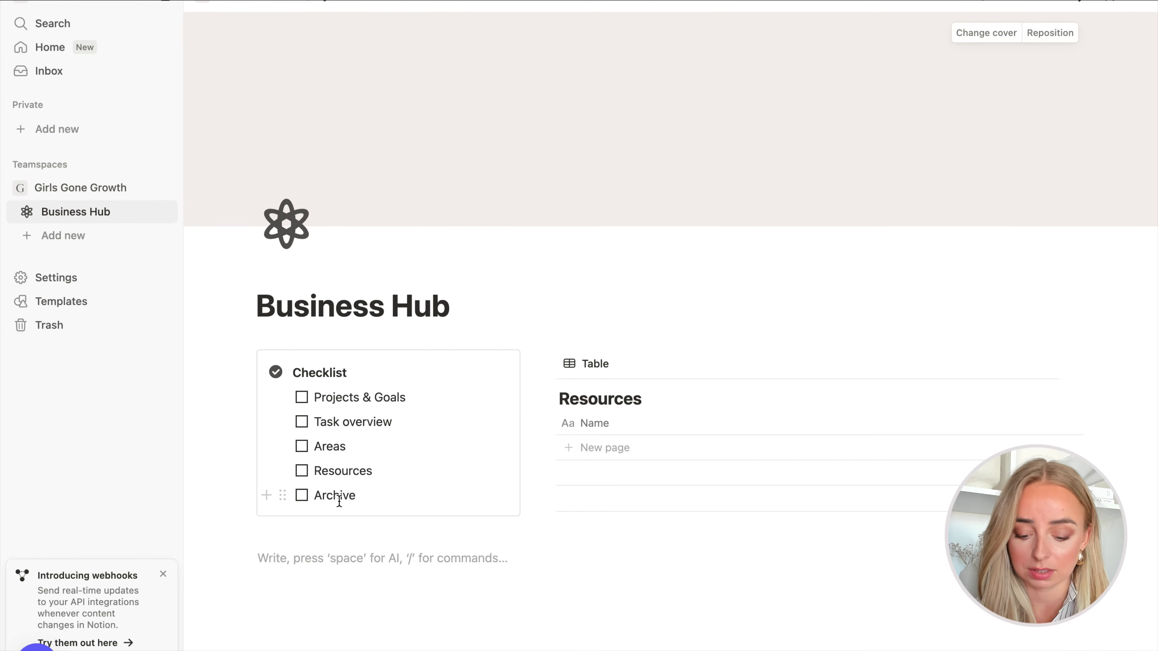
{"action": "type", "text": "Resources"}
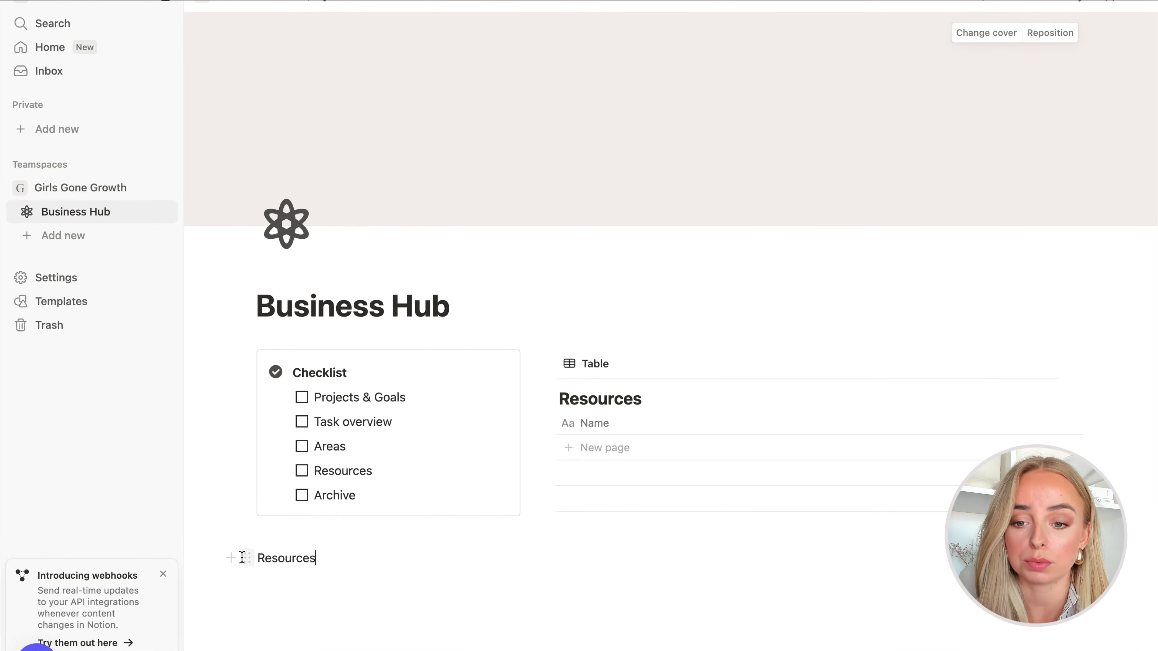
{"action": "left_click_drag", "start_coordinate": [248, 559], "coordinate": [567, 355]}
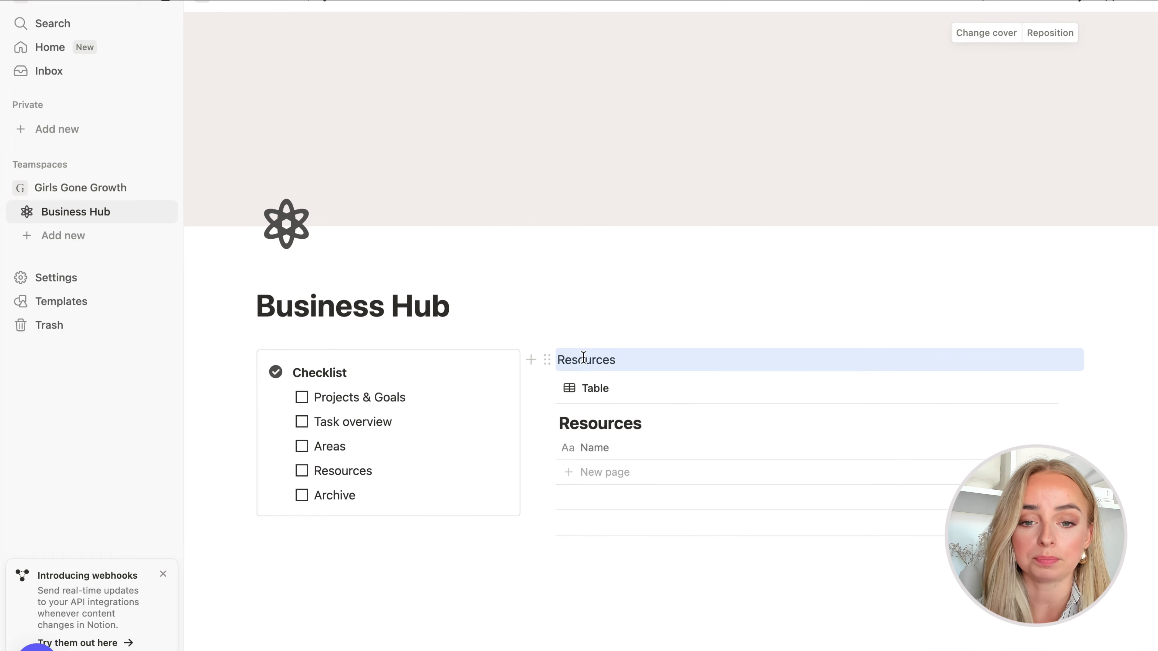
{"action": "key", "text": "ctrl+b"}
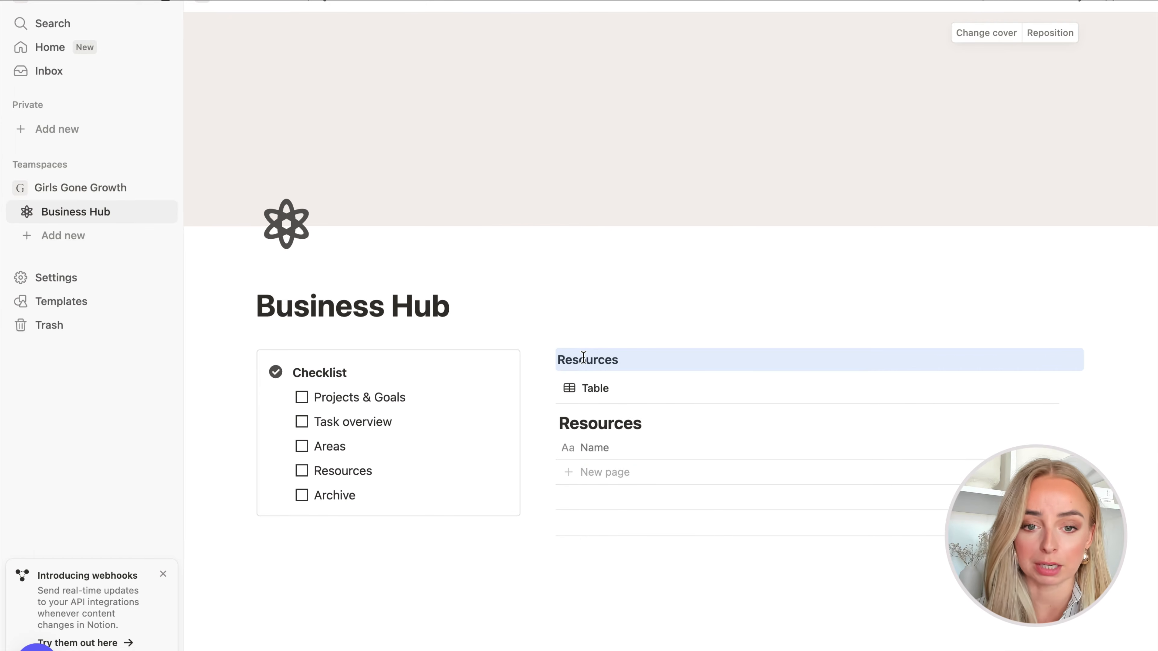
- Turn the bold "Resources" text line above the database into a callout
{"action": "left_click", "coordinate": [662, 359]}
{"action": "left_click", "coordinate": [548, 362]}
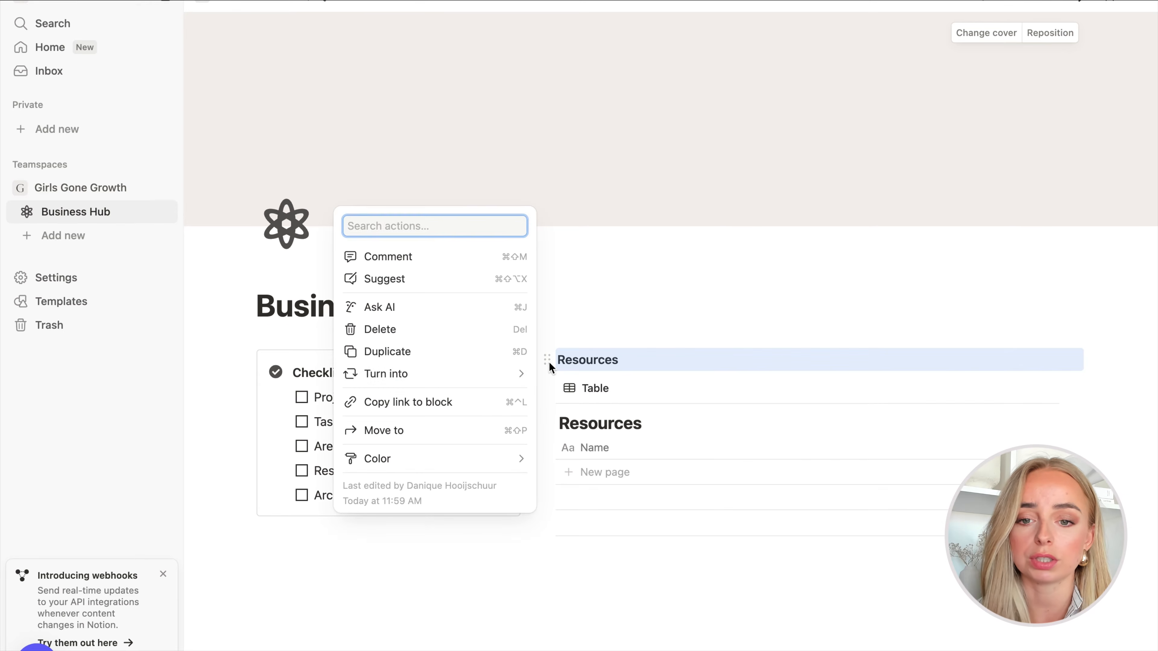
{"action": "mouse_move", "coordinate": [517, 372]}
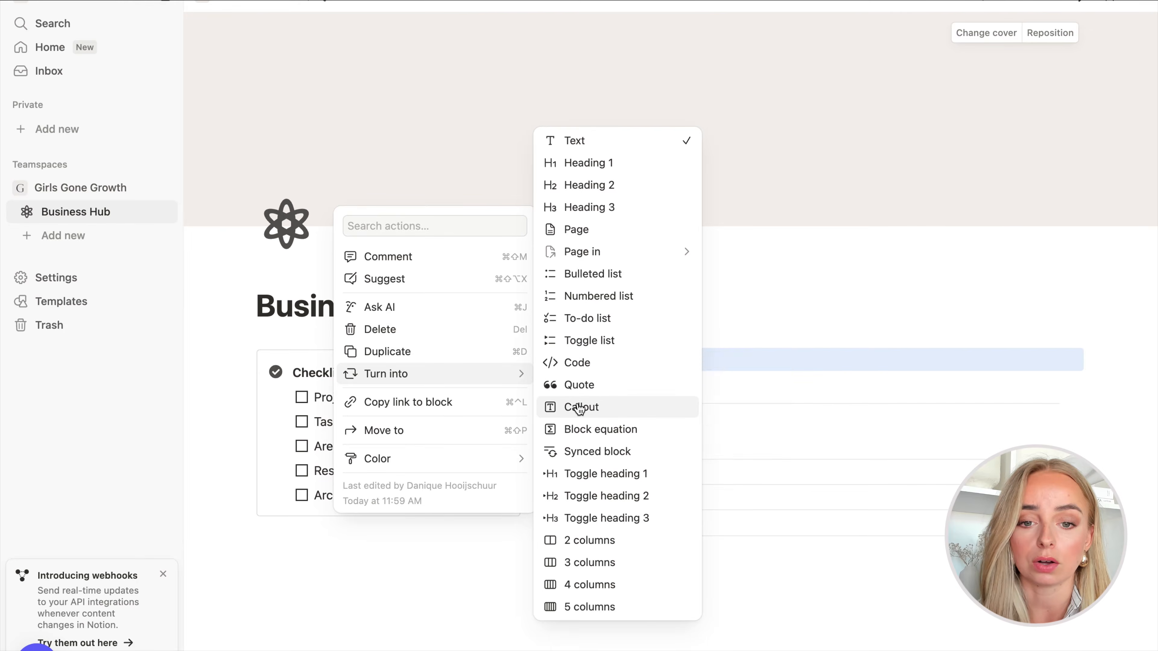
{"action": "left_click", "coordinate": [580, 408]}
- Change the Resources callout's icon to the filled bookmark in the default dark color
{"action": "scroll", "coordinate": [694, 370], "scroll_direction": "down", "scroll_amount": 3}
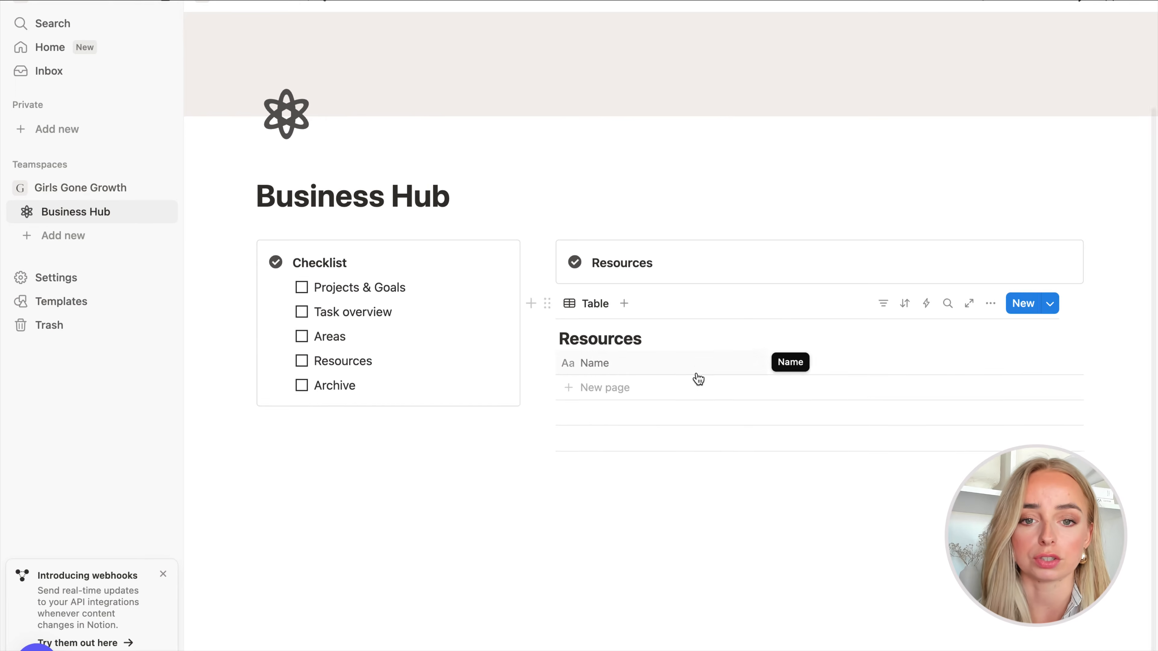
{"action": "left_click", "coordinate": [575, 277]}
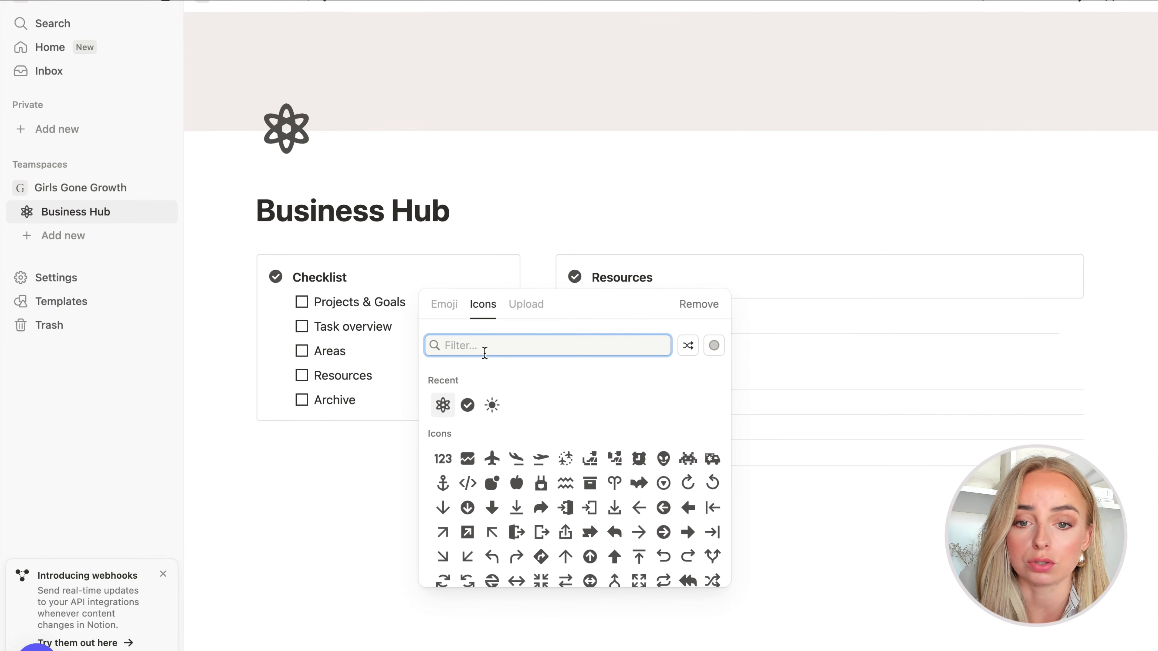
{"action": "scroll", "coordinate": [634, 406], "scroll_direction": "down", "scroll_amount": 5}
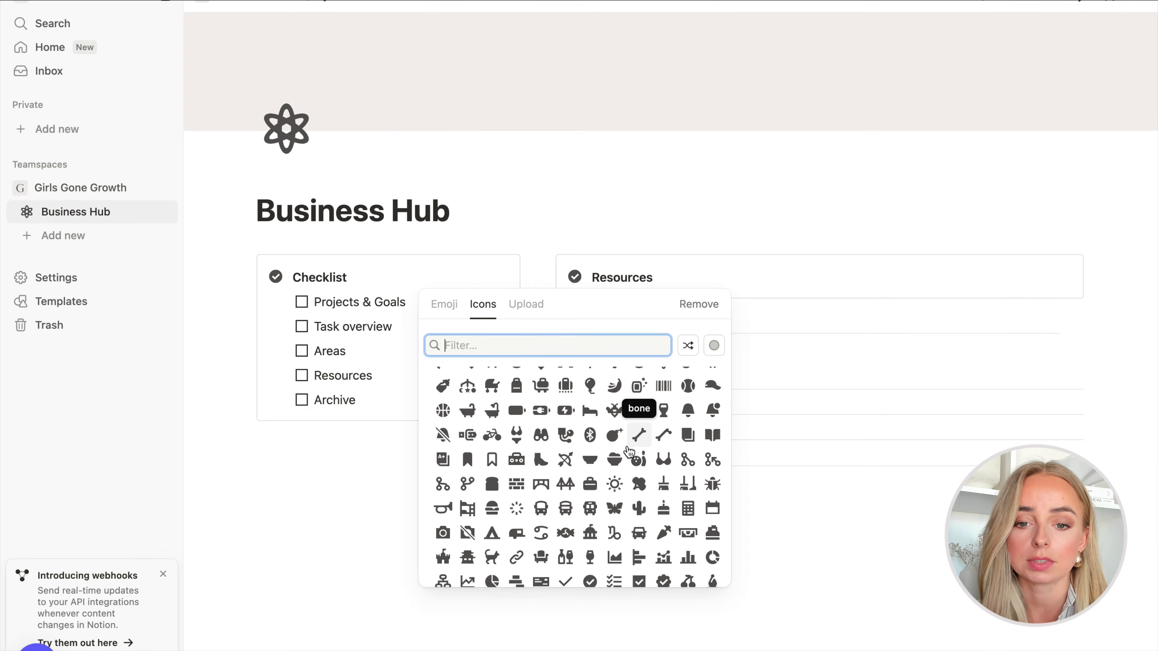
{"action": "left_click", "coordinate": [468, 459]}
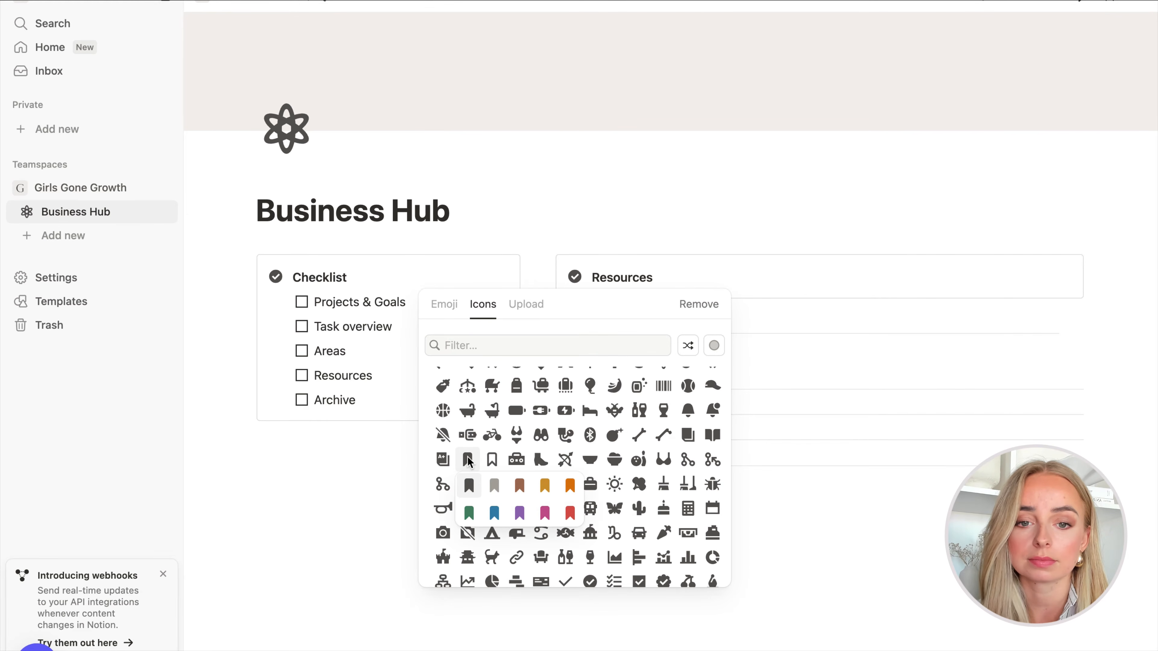
{"action": "left_click", "coordinate": [470, 486]}
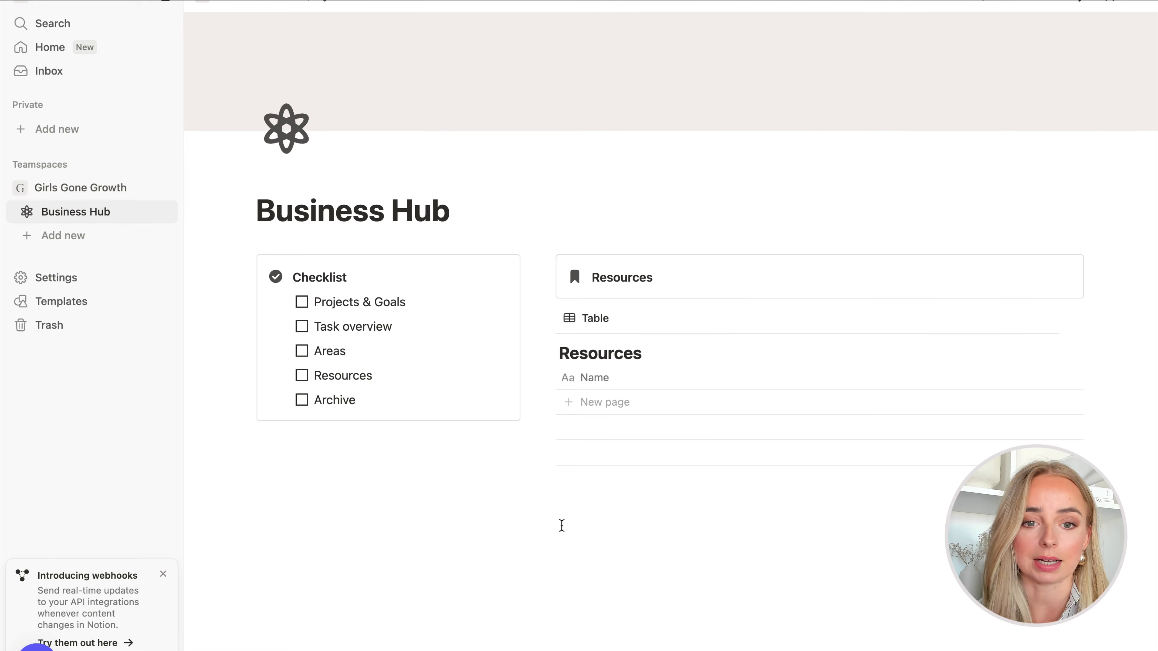
- Set the Resources callout's color to the gray background
{"action": "left_click", "coordinate": [546, 266]}
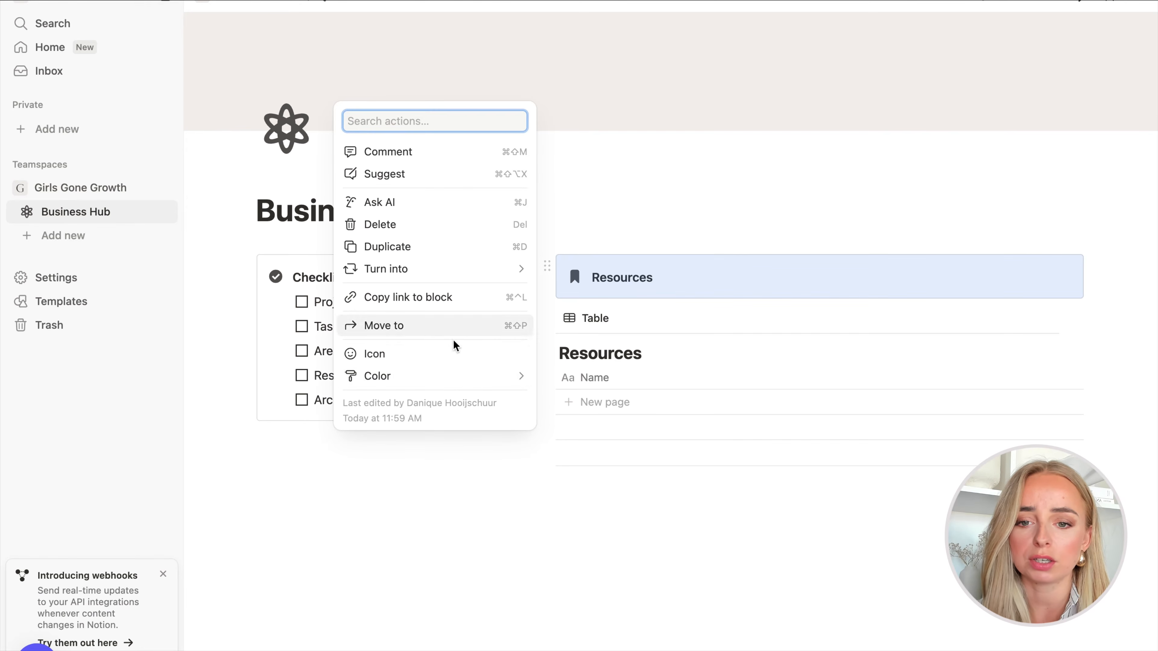
{"action": "mouse_move", "coordinate": [452, 375]}
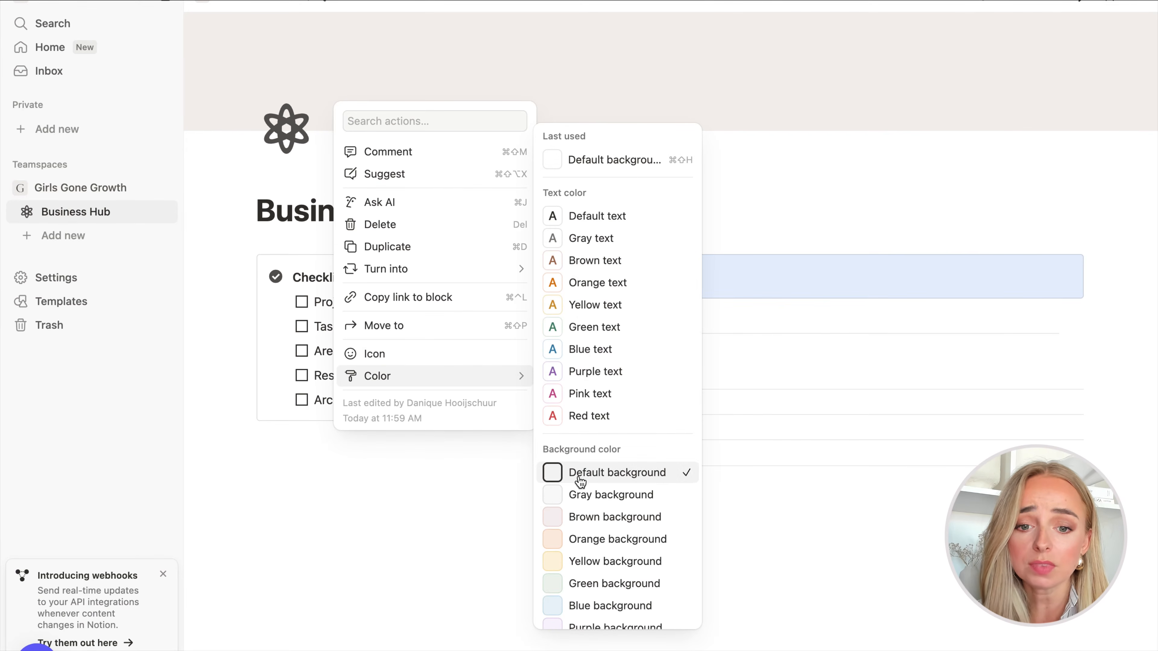
{"action": "left_click", "coordinate": [576, 495]}
{"action": "left_click", "coordinate": [694, 541]}
{"action": "scroll", "coordinate": [693, 541], "scroll_direction": "up", "scroll_amount": 3}
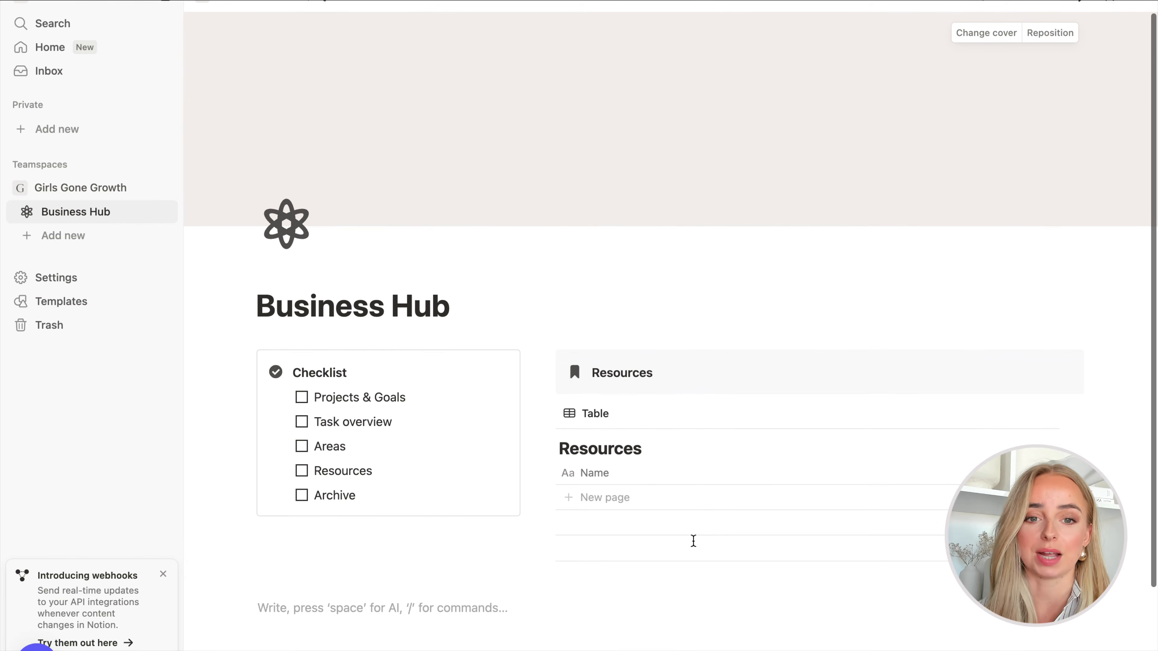
- Hide the database title of the Resources table below the callout
{"action": "scroll", "coordinate": [842, 345], "scroll_direction": "down", "scroll_amount": 3}
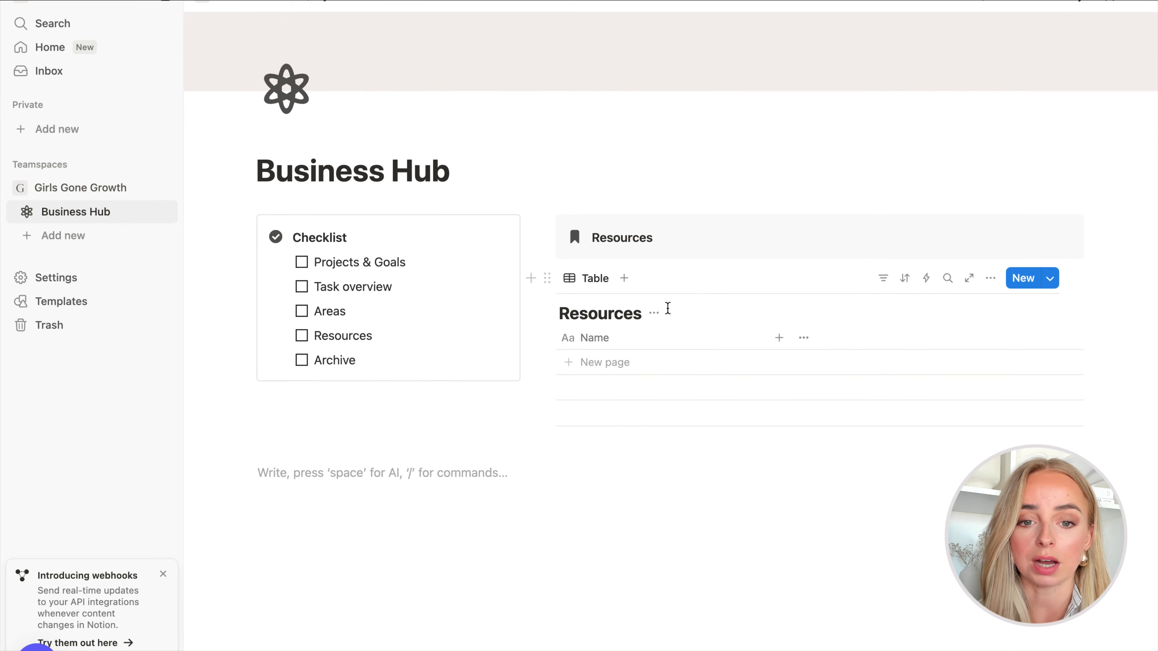
{"action": "left_click", "coordinate": [653, 316]}
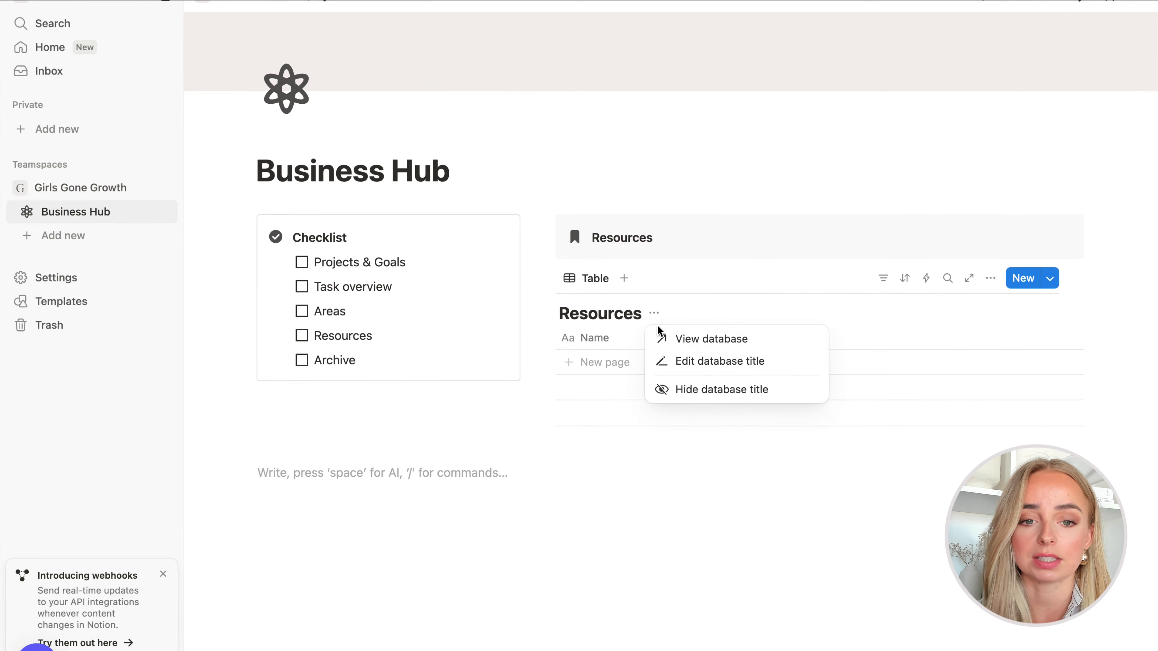
{"action": "left_click", "coordinate": [685, 389]}
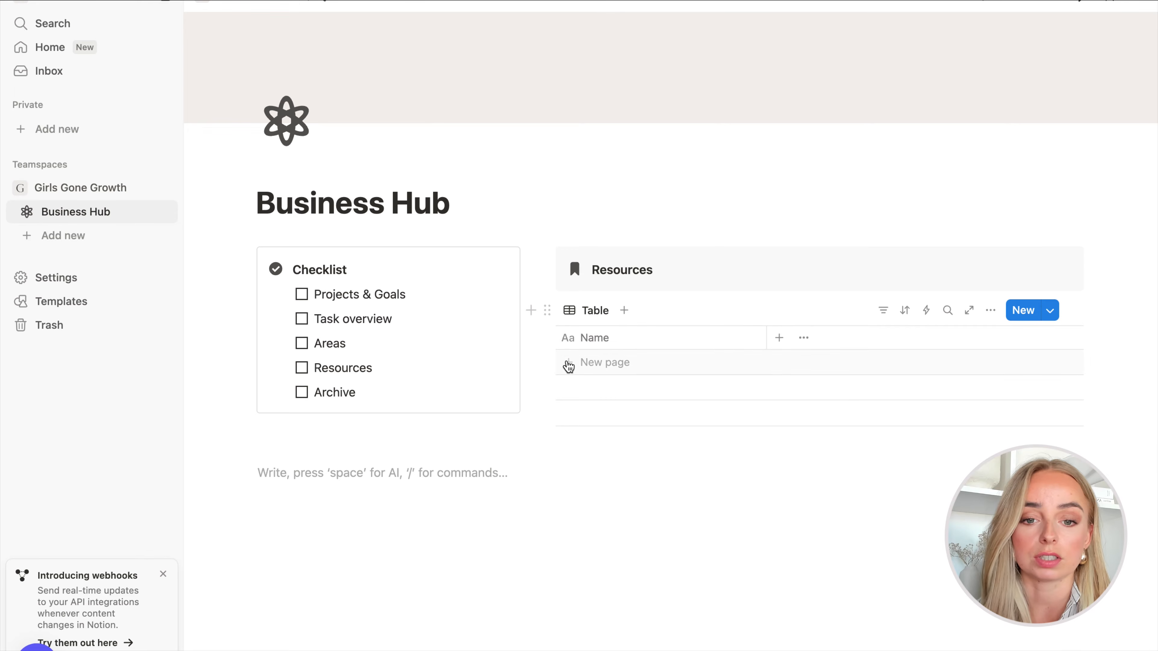
- Add two pages named "Content Calendar" and "Mission" to the Resources table
{"action": "left_click", "coordinate": [580, 363]}
{"action": "type", "text": "Content Calendar"}
{"action": "key", "text": "Escape"}
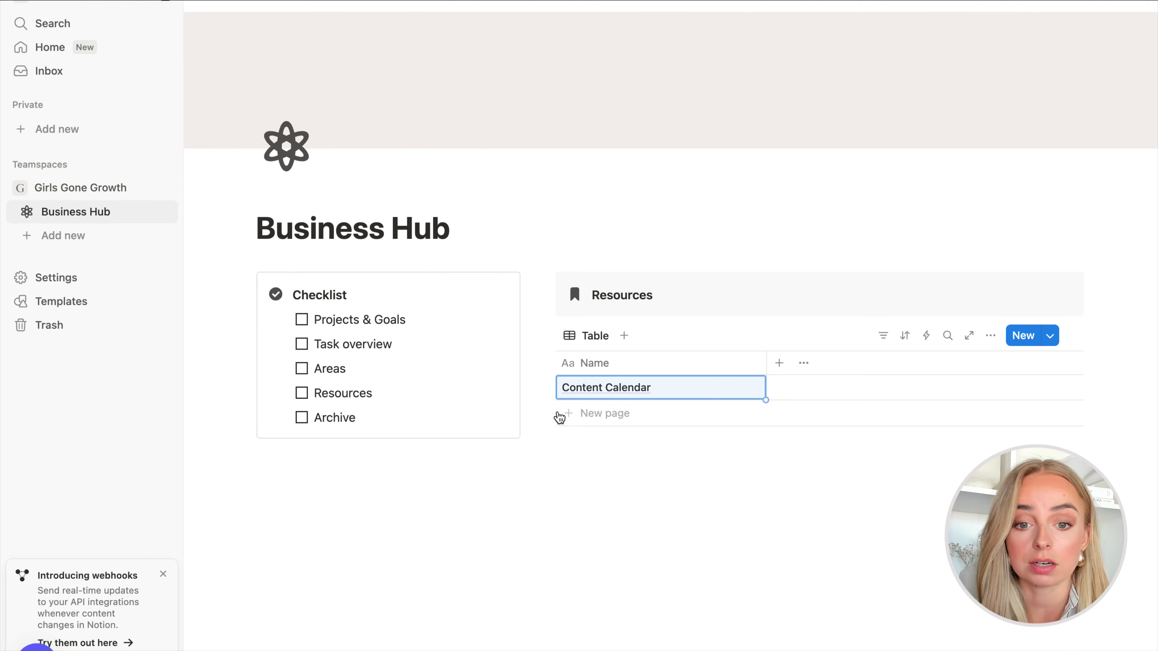
{"action": "left_click", "coordinate": [586, 422]}
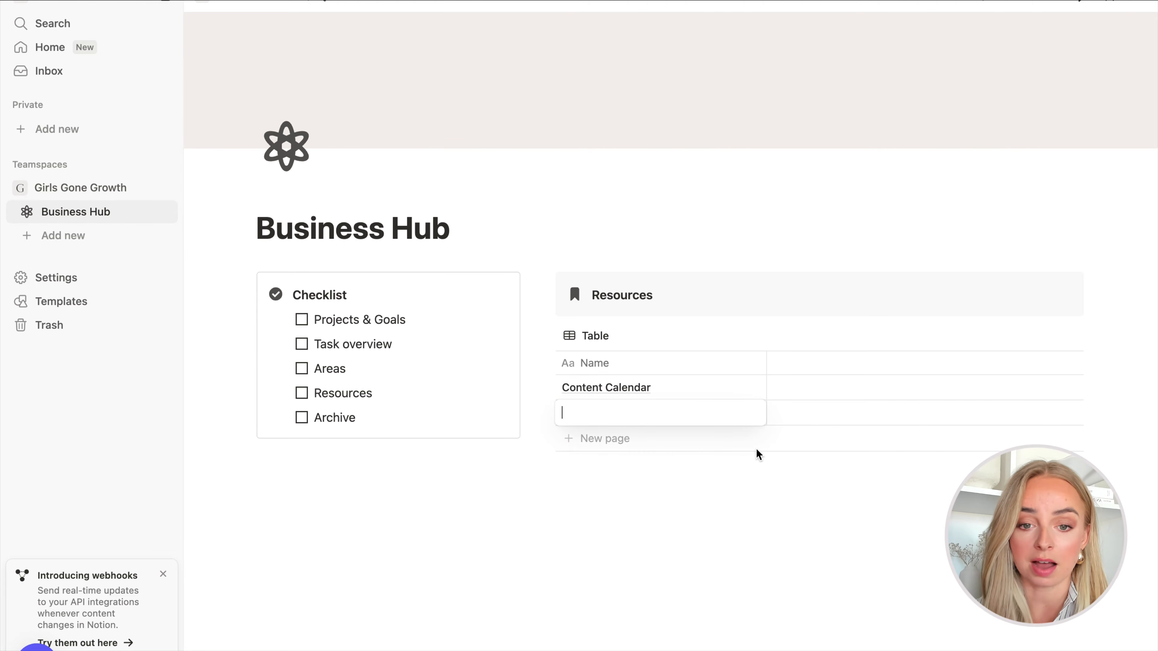
{"action": "type", "text": "Mission"}
{"action": "key", "text": "Escape"}
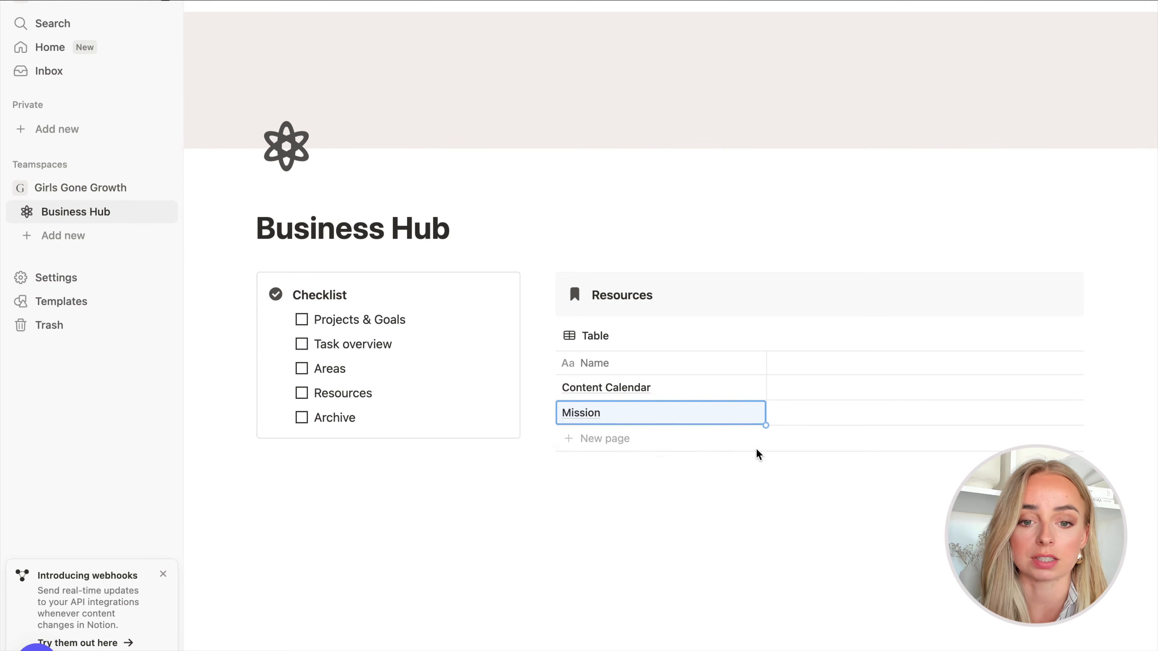
- Add two more pages named "Product Overview" and "Client Overview" to the Resources table
{"action": "left_click", "coordinate": [628, 439]}
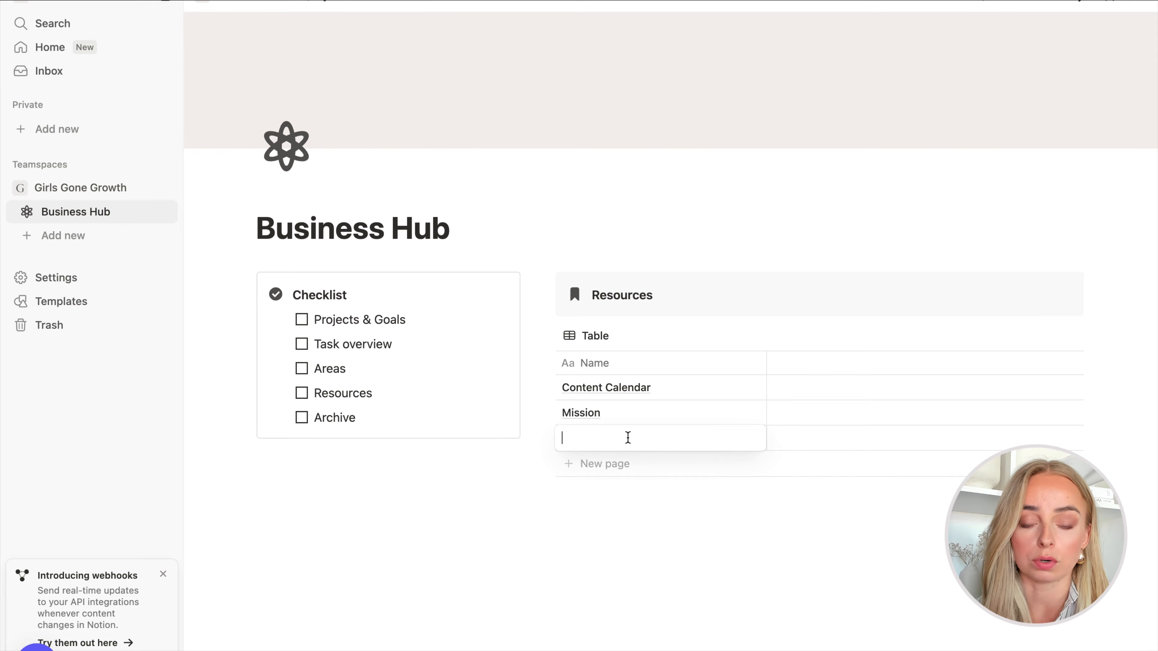
{"action": "type", "text": "Pro"}
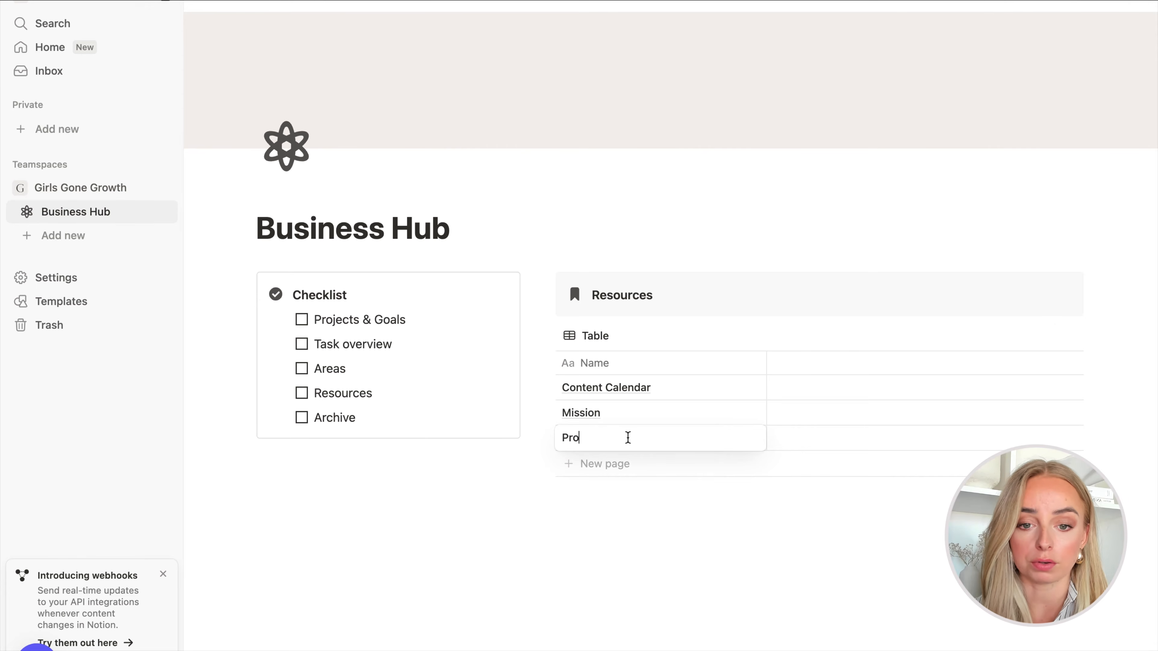
{"action": "type", "text": "duct"}
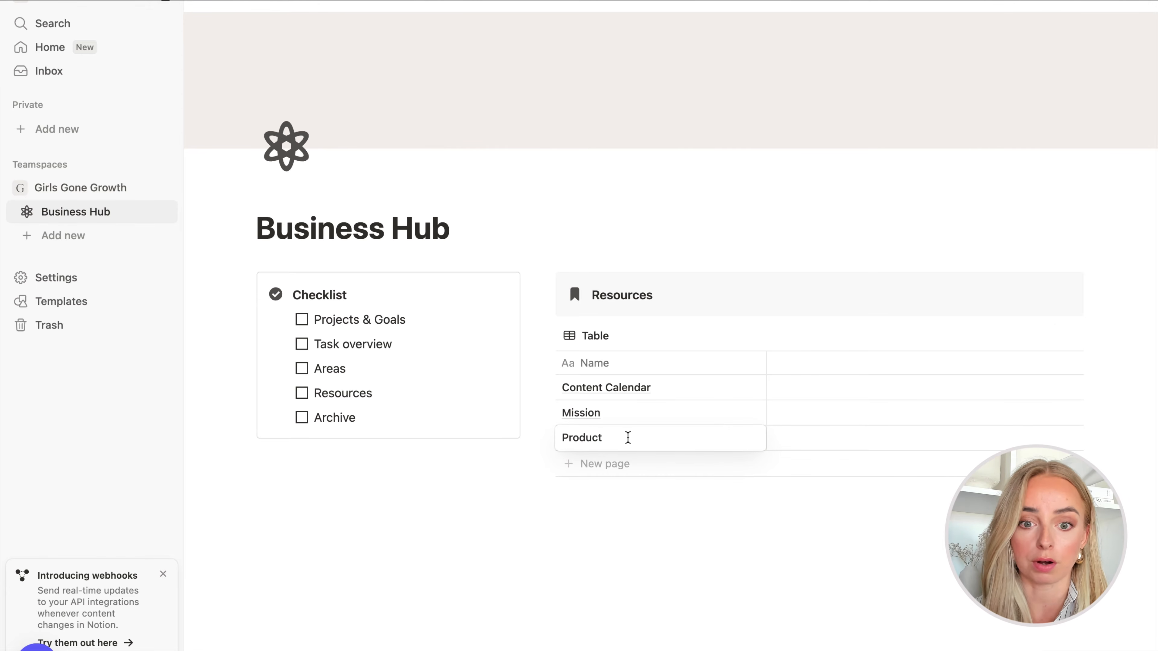
{"action": "type", "text": " Overview"}
{"action": "key", "text": "Escape"}
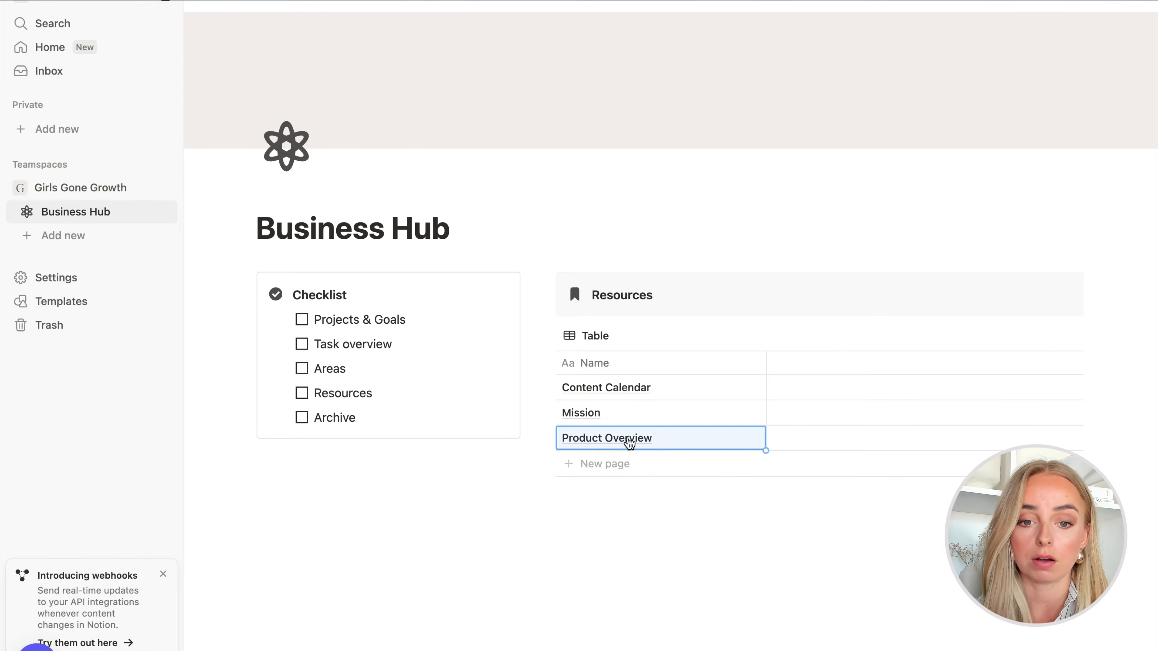
{"action": "left_click", "coordinate": [603, 472]}
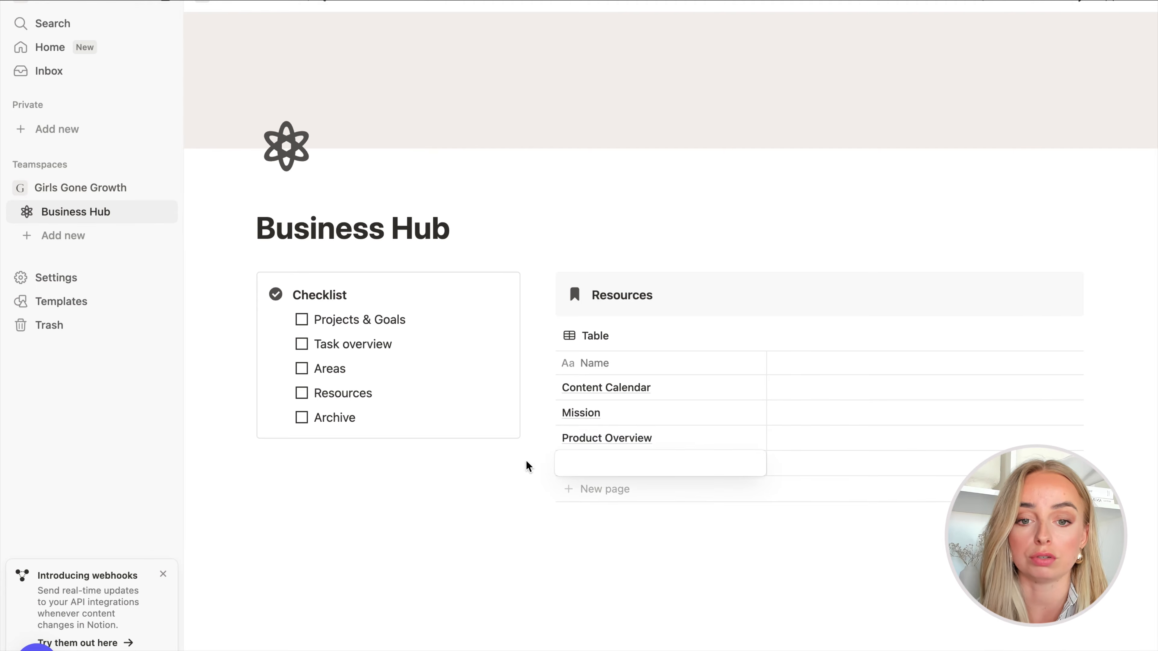
{"action": "type", "text": "Client Overview"}
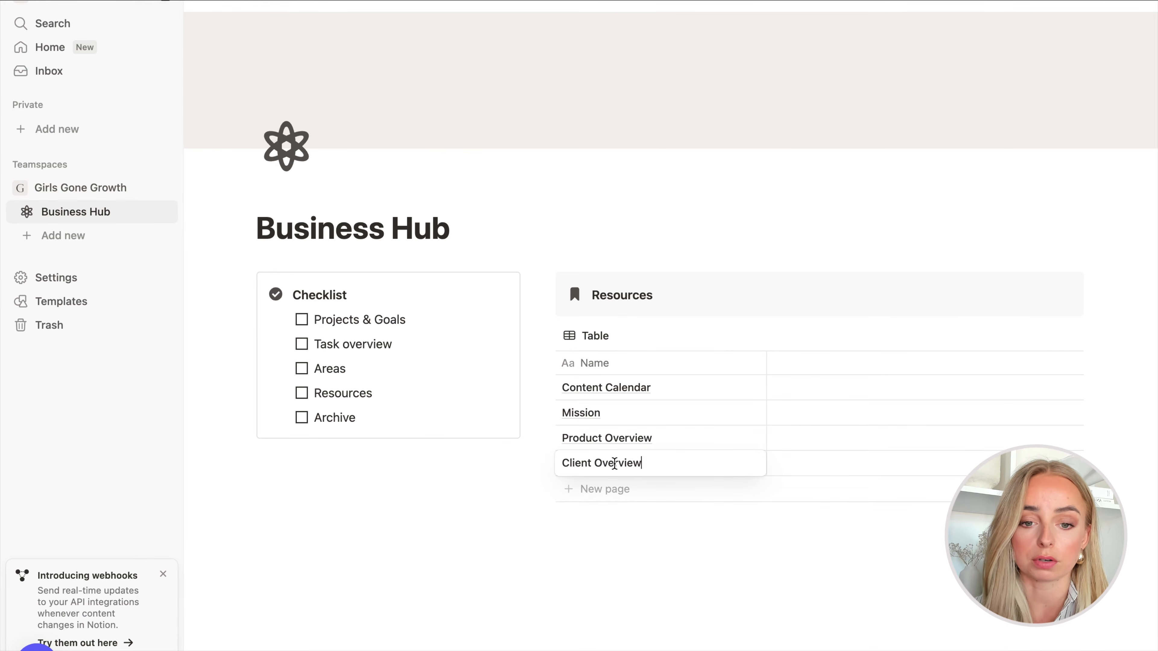
{"action": "key", "text": "Escape"}
- Add pages named "Subscriptions" and "Logo" at the end of the Resources table
{"action": "left_click", "coordinate": [605, 489]}
{"action": "type", "text": "Sub"}
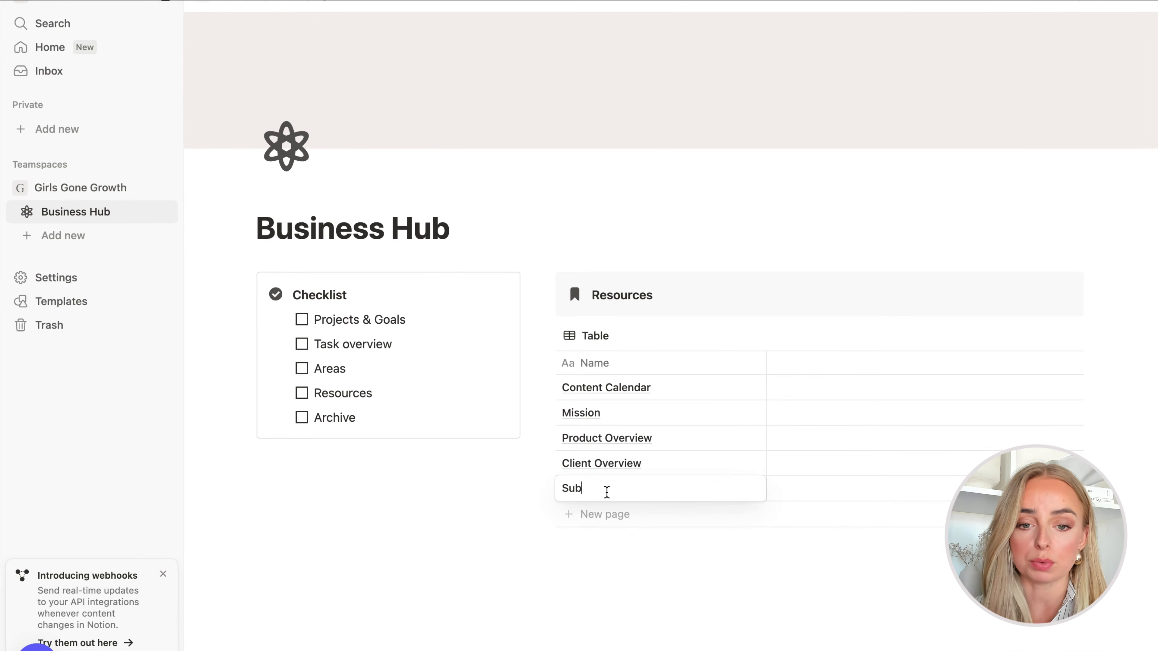
{"action": "type", "text": "scriptions"}
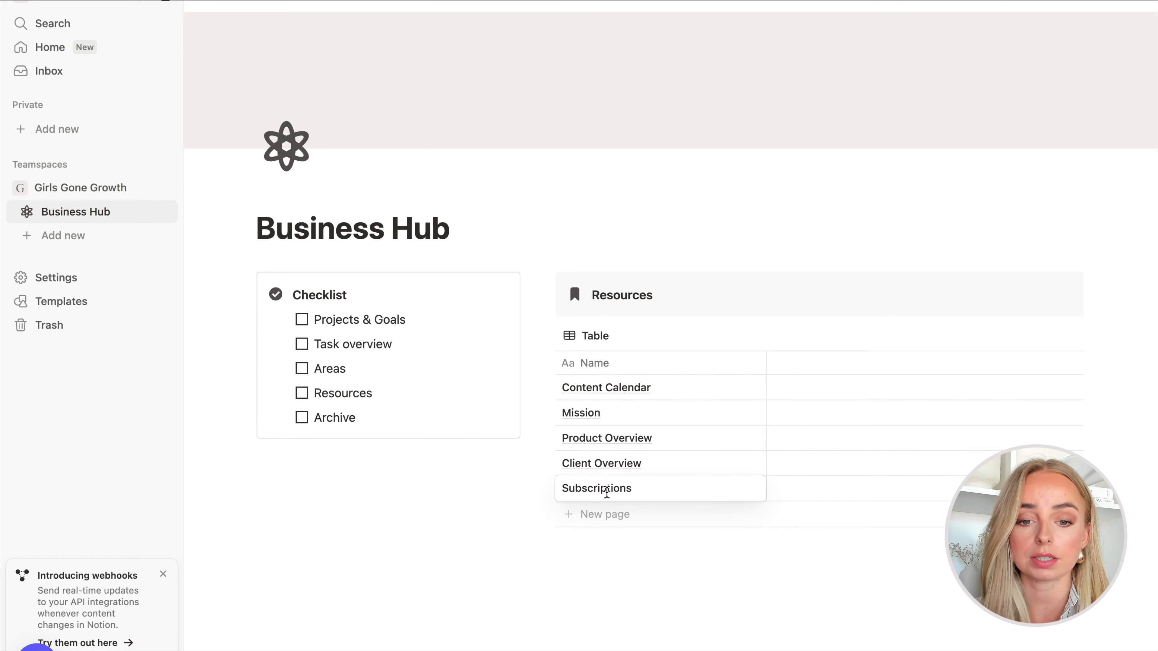
{"action": "key", "text": "Escape"}
{"action": "scroll", "coordinate": [714, 427], "scroll_direction": "down", "scroll_amount": 2}
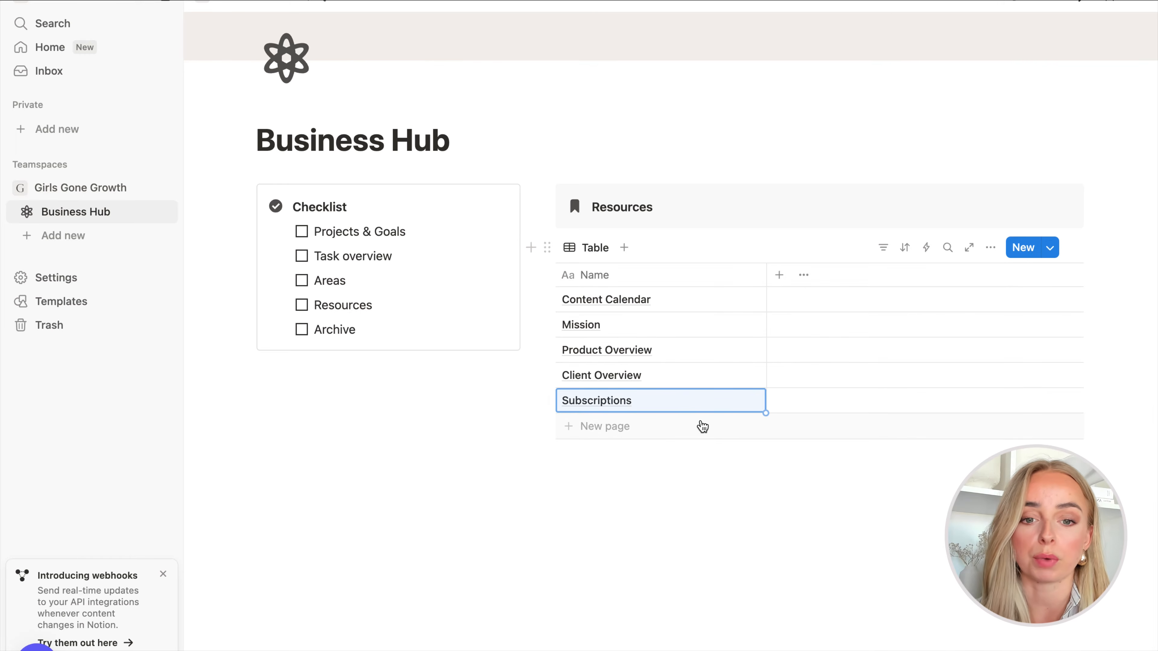
{"action": "left_click", "coordinate": [582, 426]}
{"action": "type", "text": "Logo"}
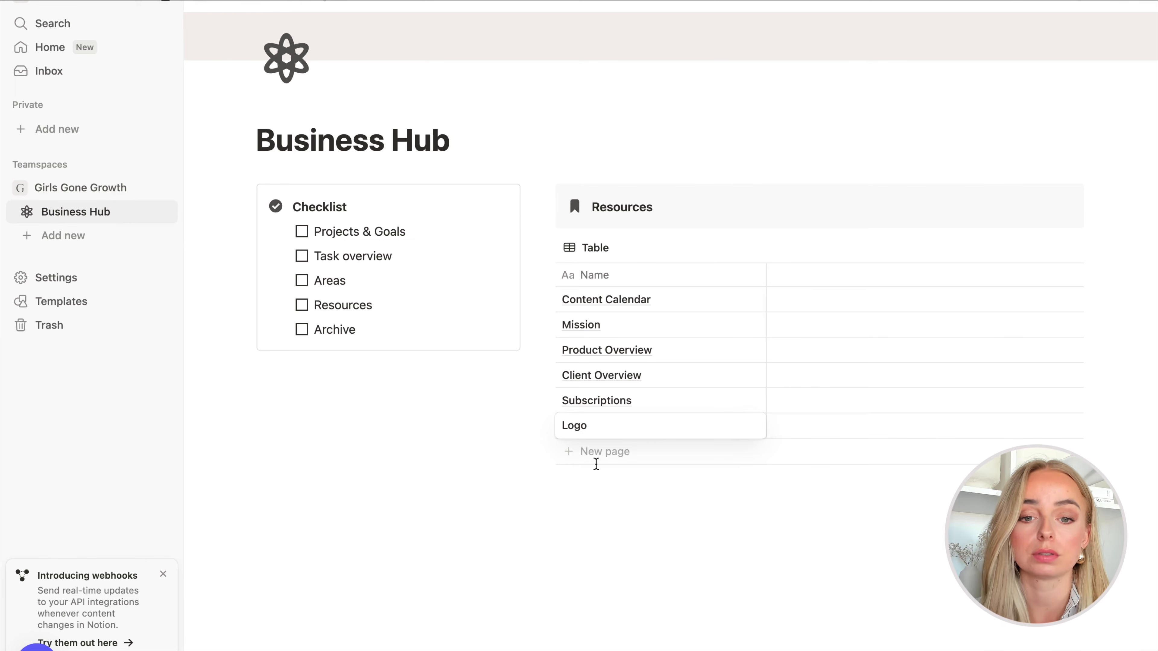
{"action": "key", "text": "Escape"}
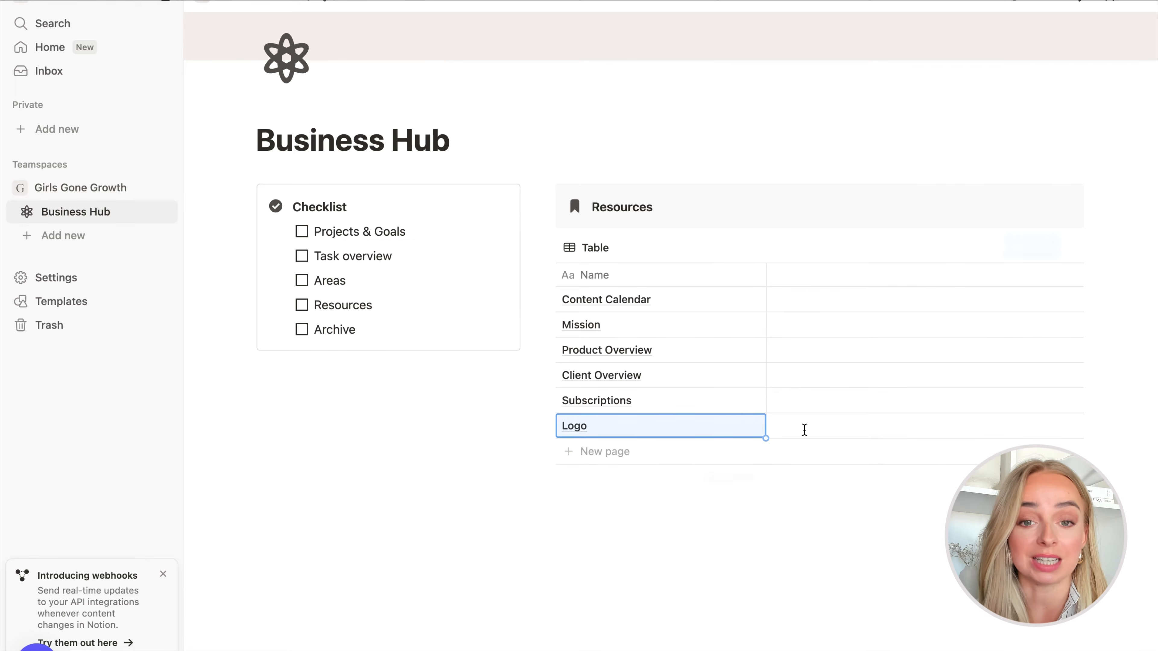
- Add a page named "Notion Tutorial" at the end of the Resources table
{"action": "left_click", "coordinate": [605, 456]}
{"action": "type", "text": "Notion "}
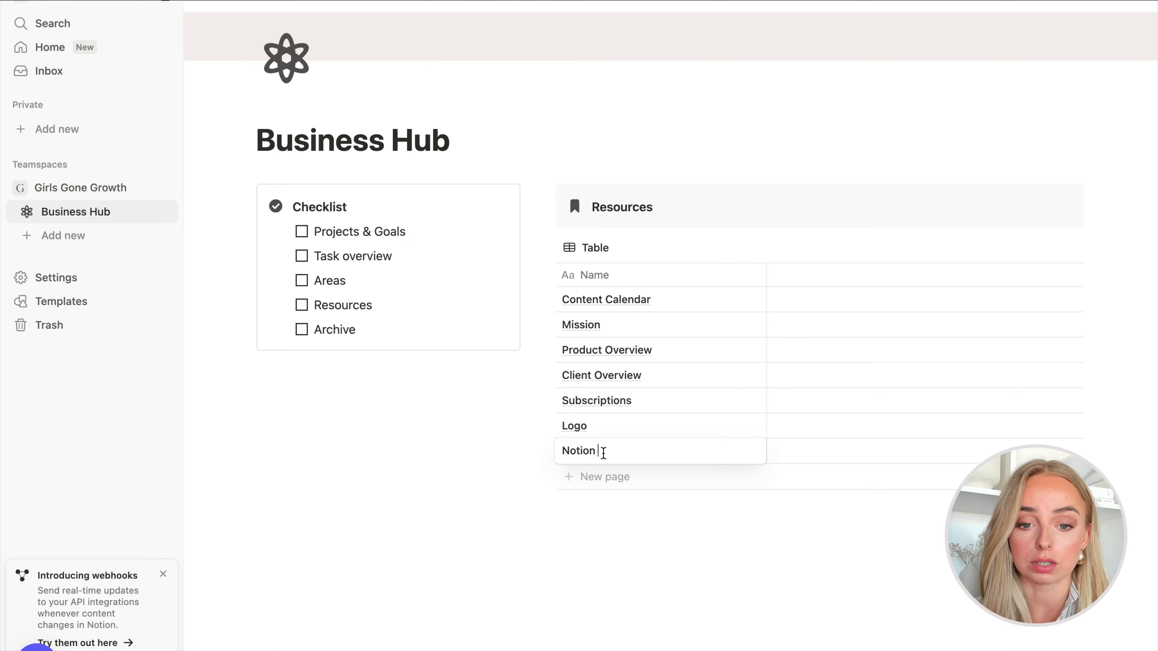
{"action": "type", "text": "Tutorial"}
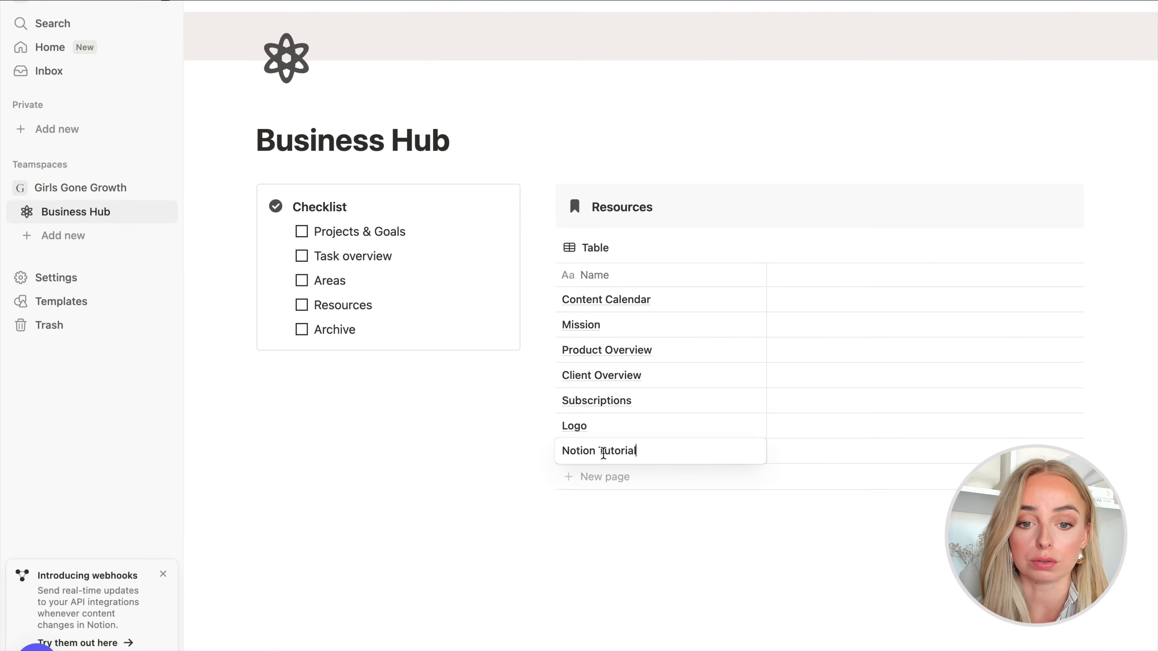
{"action": "key", "text": "Return"}
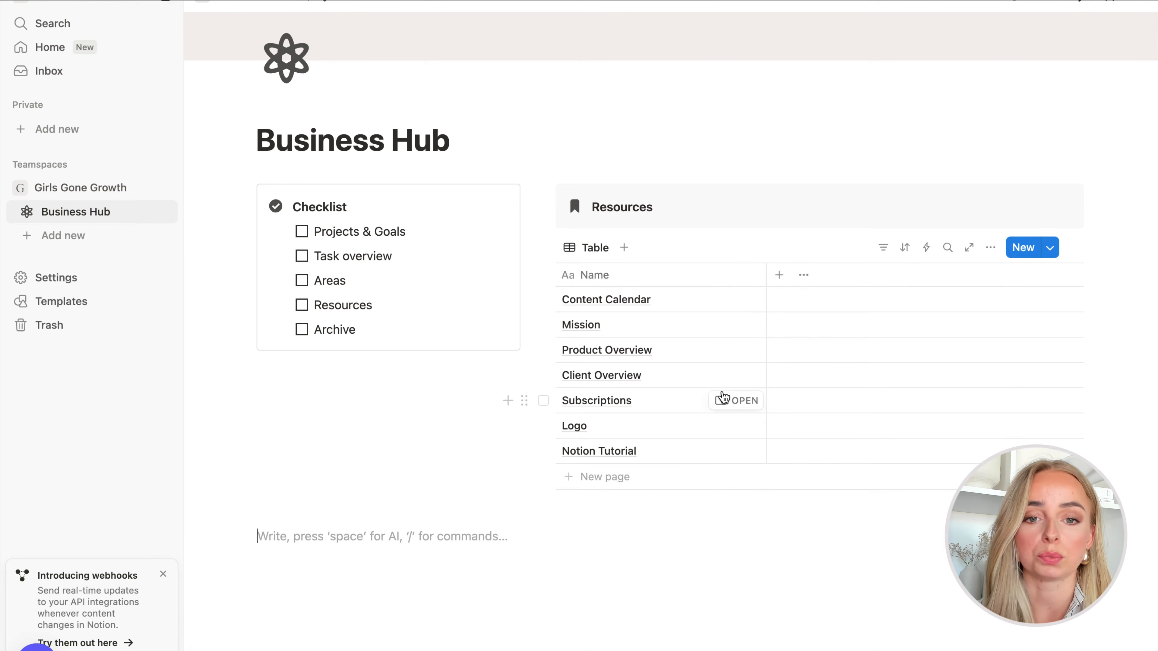
- Narrow the Name column of the Resources table and add a Select property named "Type"
{"action": "left_click_drag", "start_coordinate": [765, 280], "coordinate": [690, 280]}
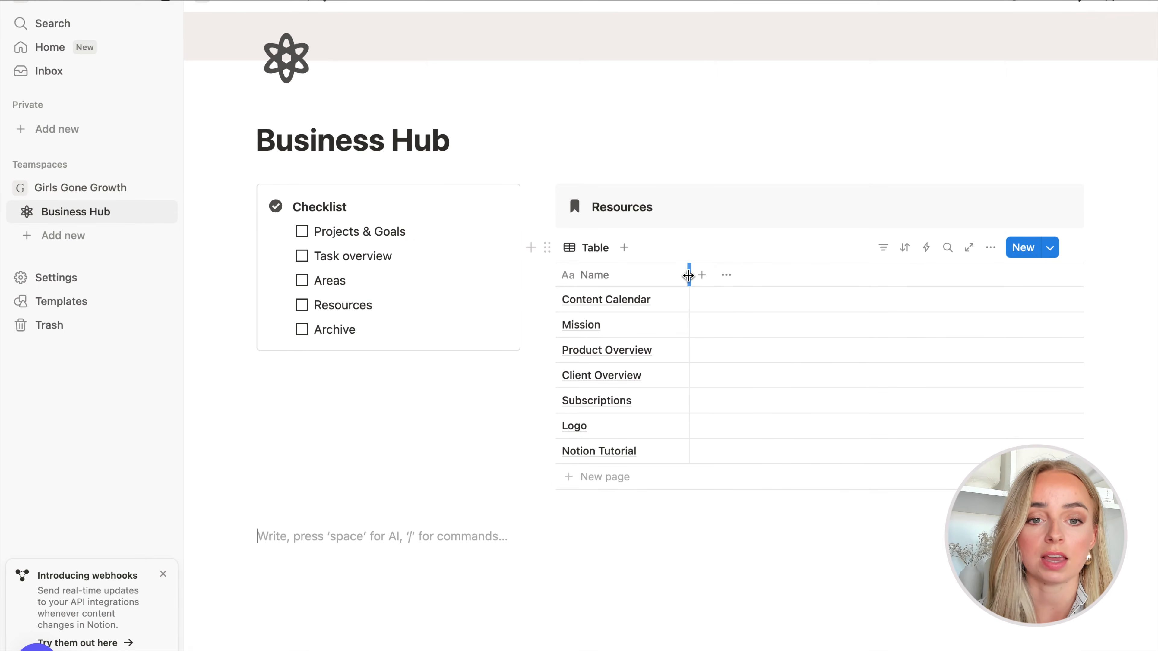
{"action": "left_click", "coordinate": [702, 276]}
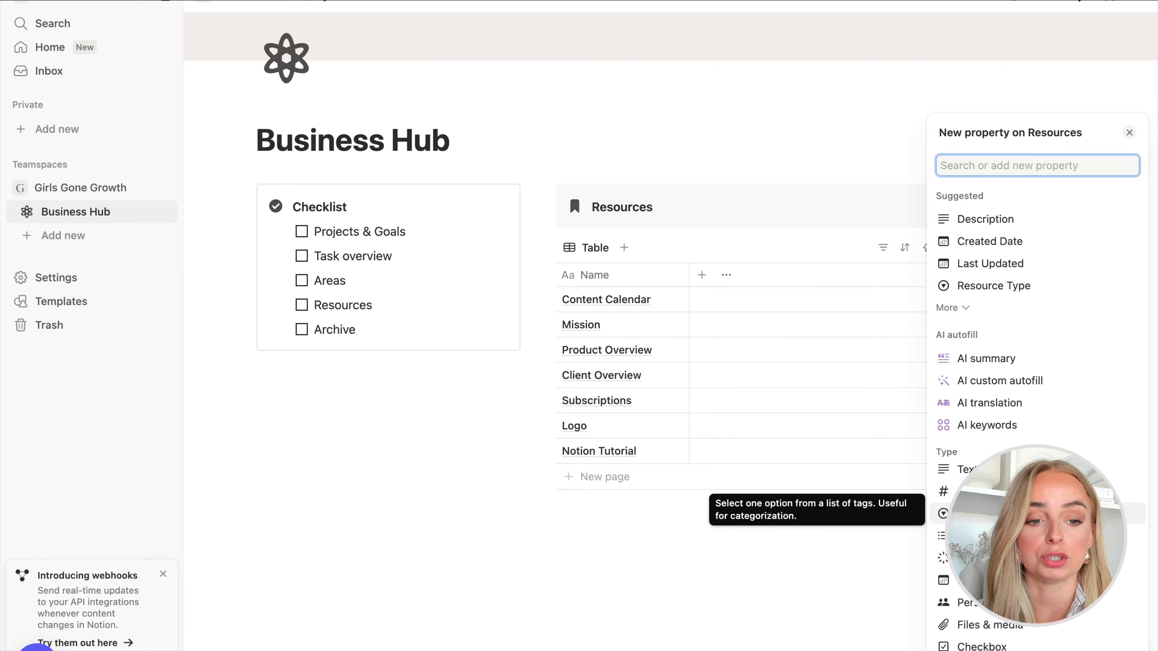
{"action": "left_click", "coordinate": [943, 513]}
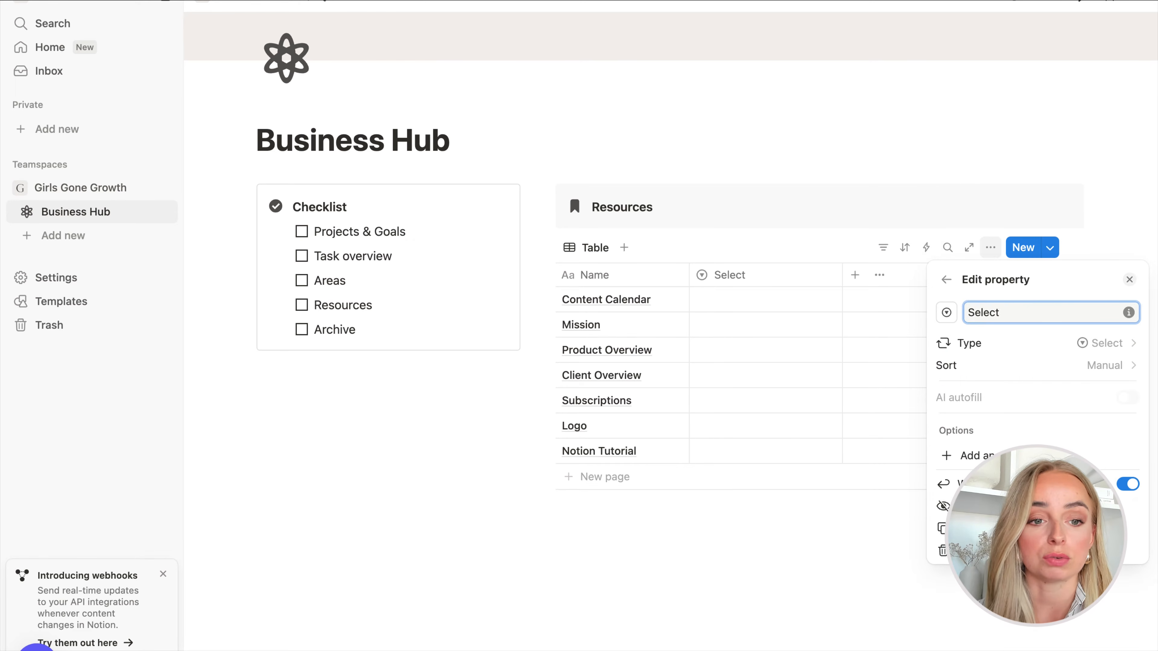
{"action": "double_click", "coordinate": [986, 309]}
{"action": "type", "text": "Type"}
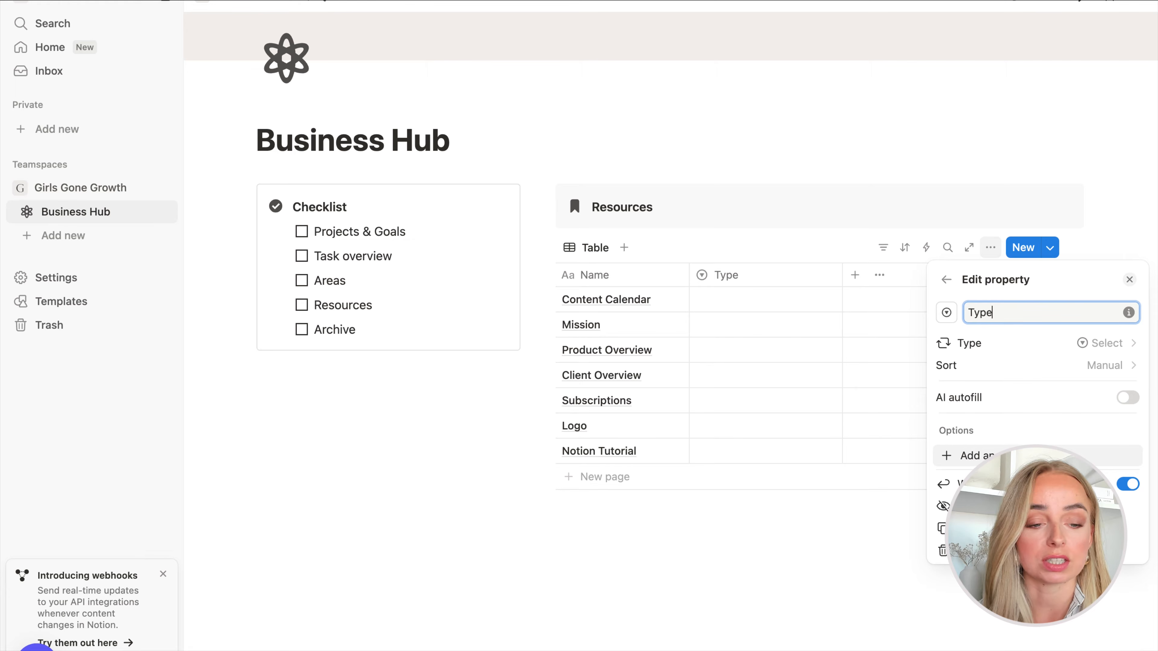
- Create the options "Database" and "Document" for the Type property
{"action": "left_click", "coordinate": [993, 456]}
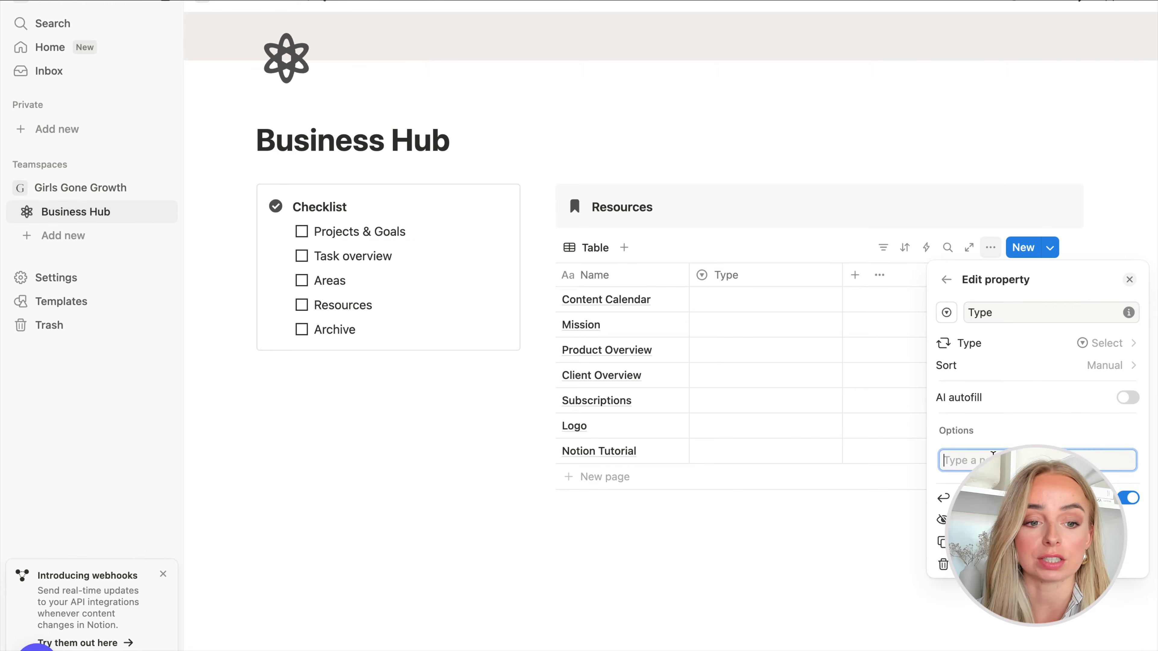
{"action": "type", "text": "datab"}
{"action": "key", "text": "super+a"}
{"action": "type", "text": "Datab"}
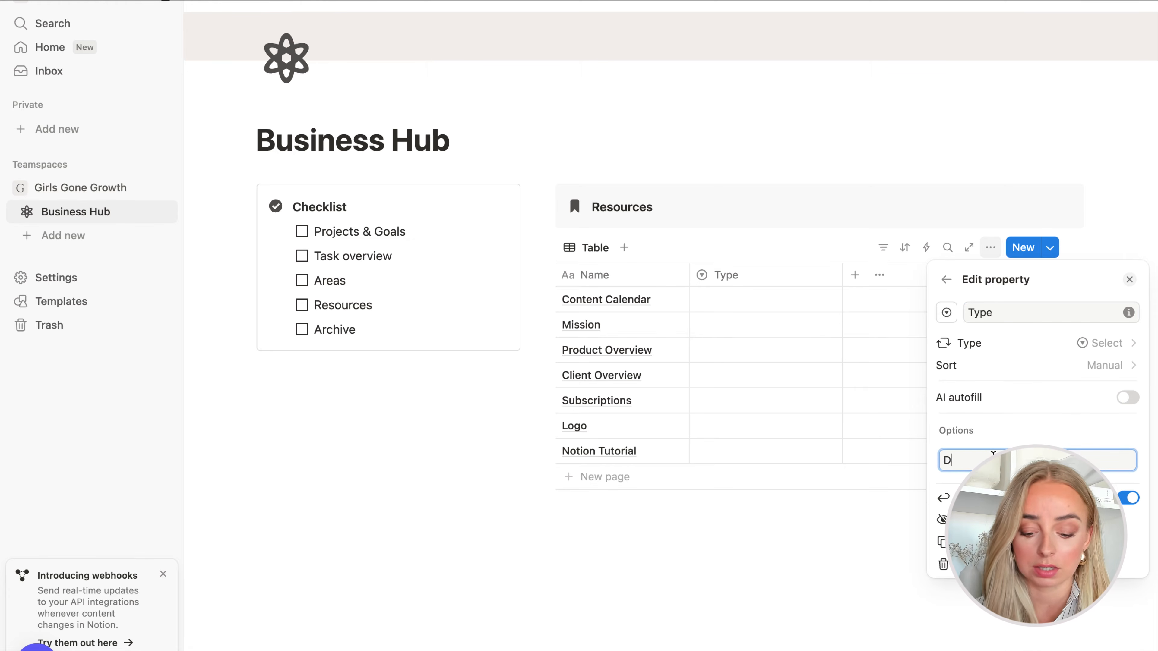
{"action": "key", "text": "Return"}
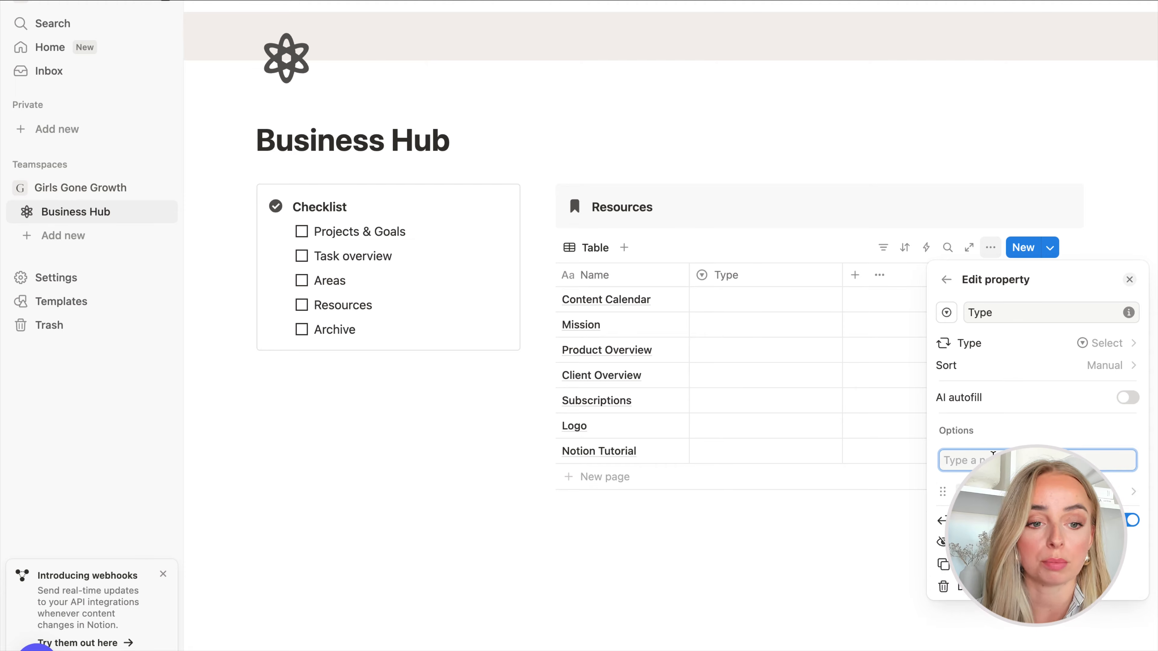
{"action": "type", "text": "Document"}
{"action": "key", "text": "Return"}
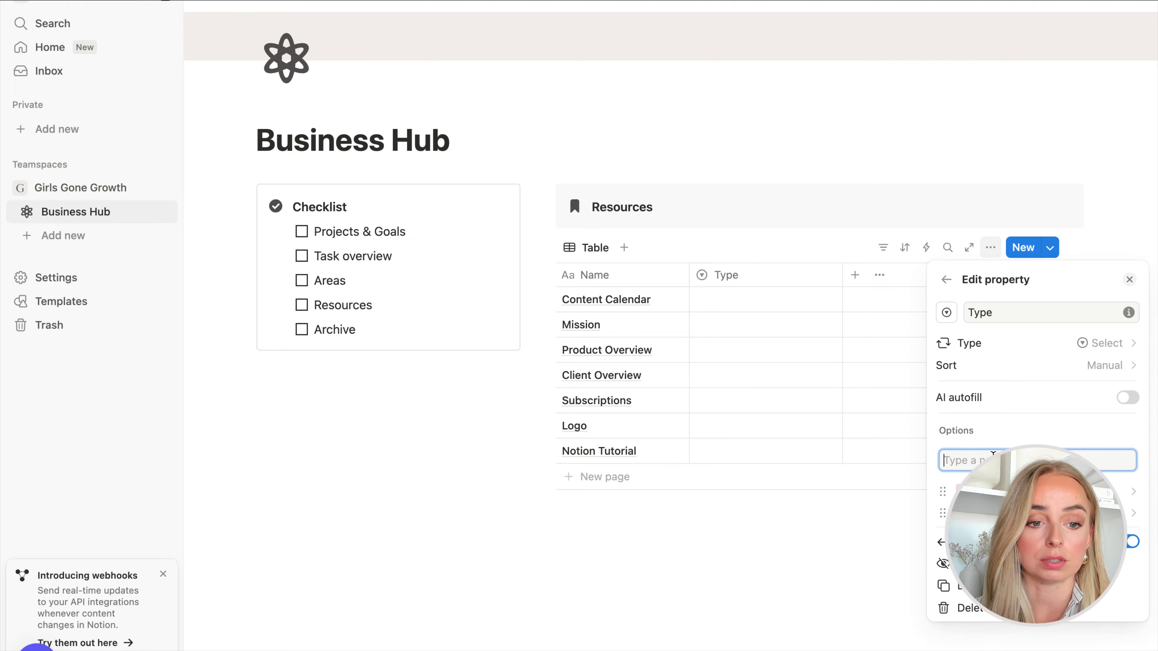
- Add the further options "Link", "Learning" and "SOP" to the Type property
{"action": "type", "text": "Link"}
{"action": "key", "text": "Return"}
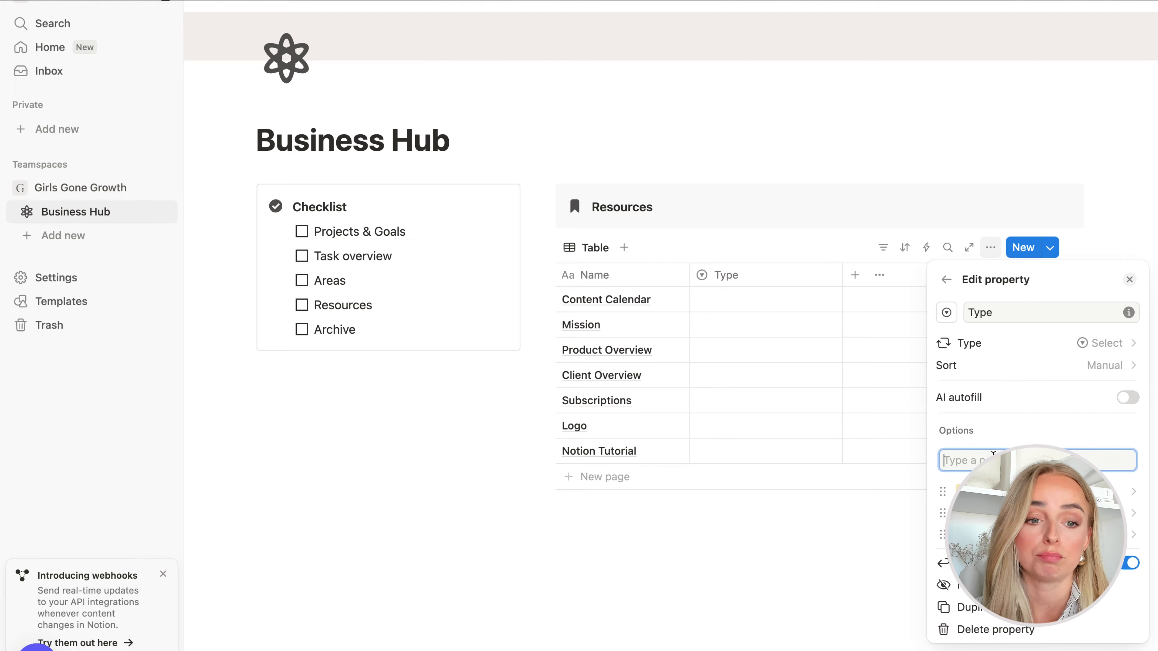
{"action": "type", "text": "Learning"}
{"action": "key", "text": "Return"}
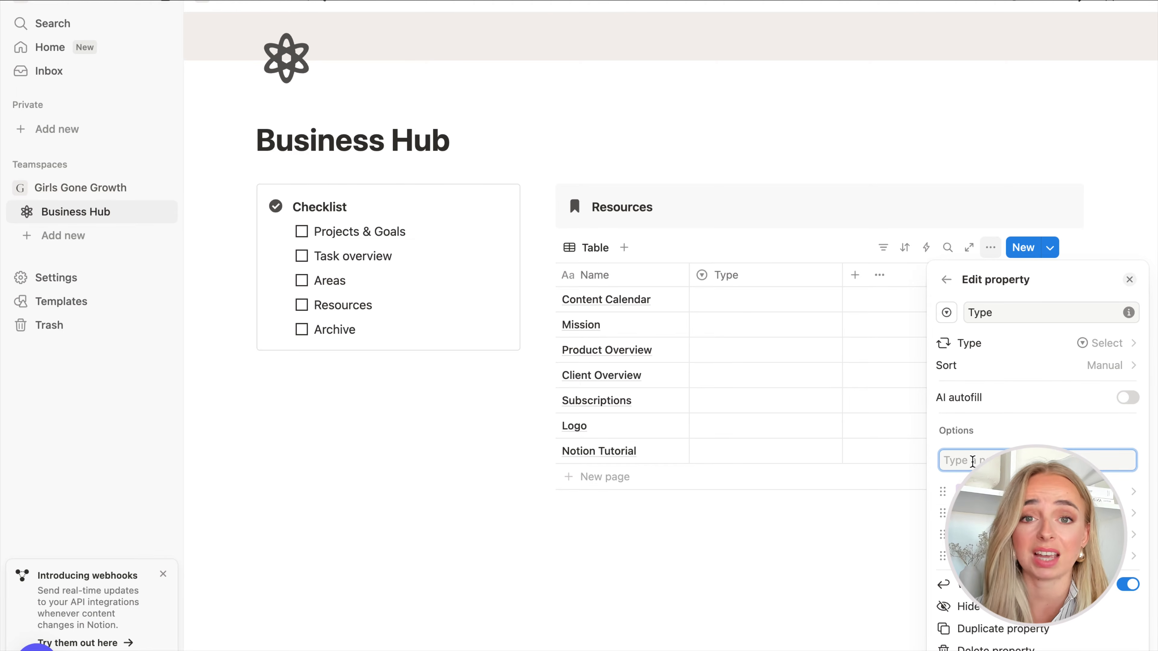
{"action": "type", "text": "SOP"}
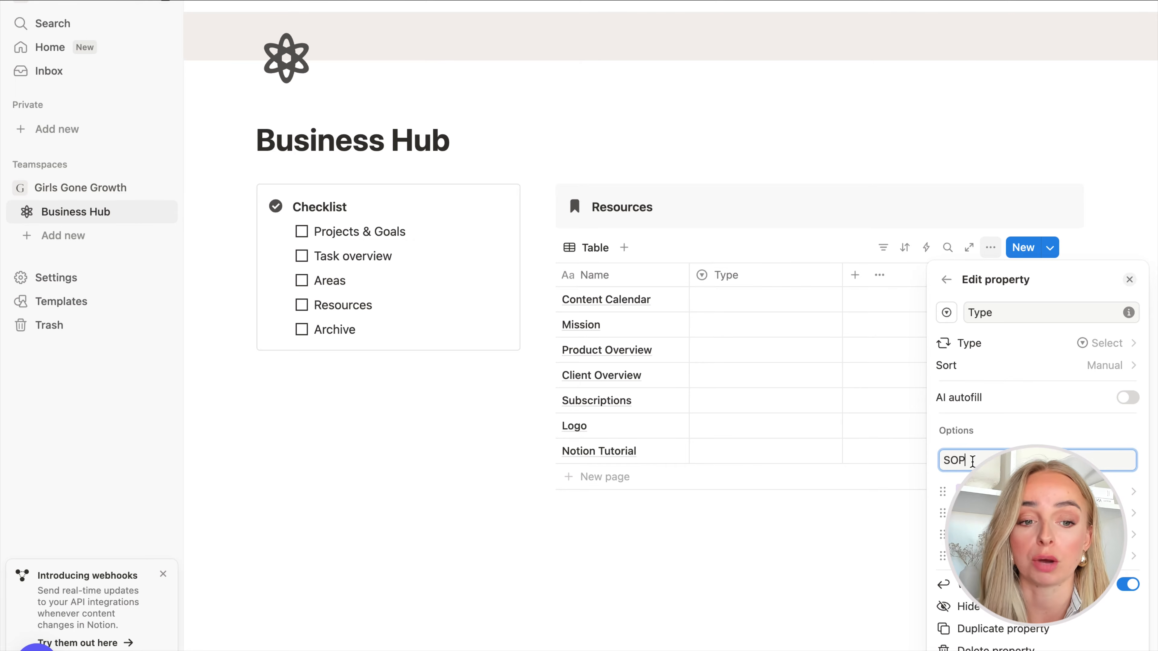
{"action": "key", "text": "Return"}
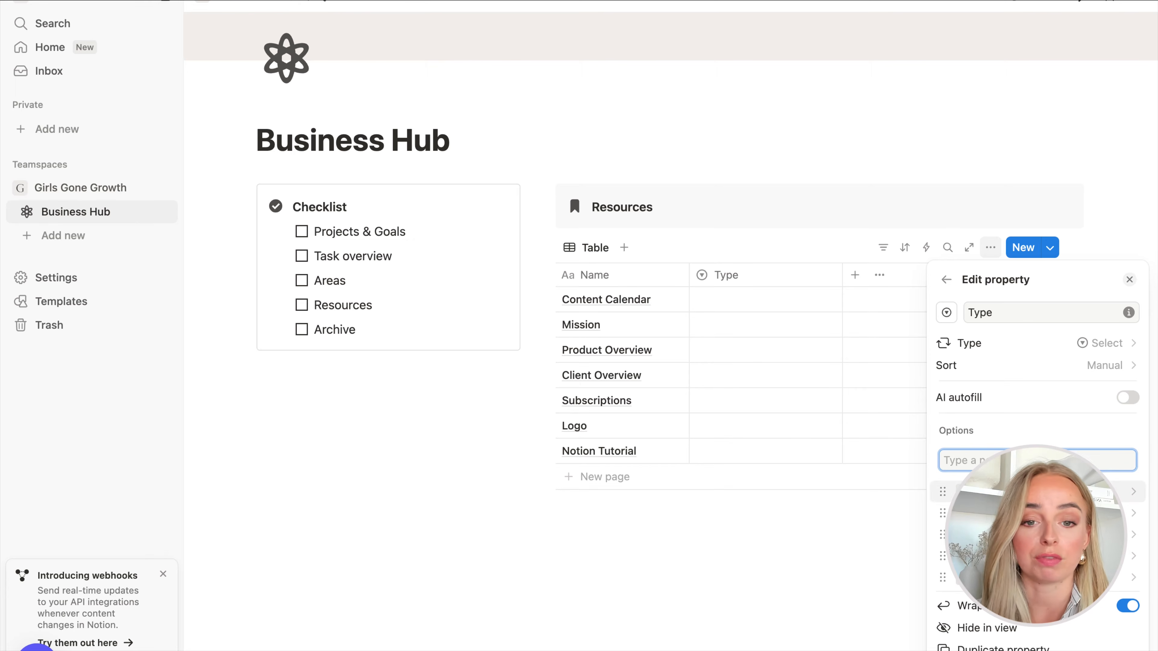
- Set the colour of all the Type options to Brown and close the property settings
{"action": "left_click", "coordinate": [967, 492]}
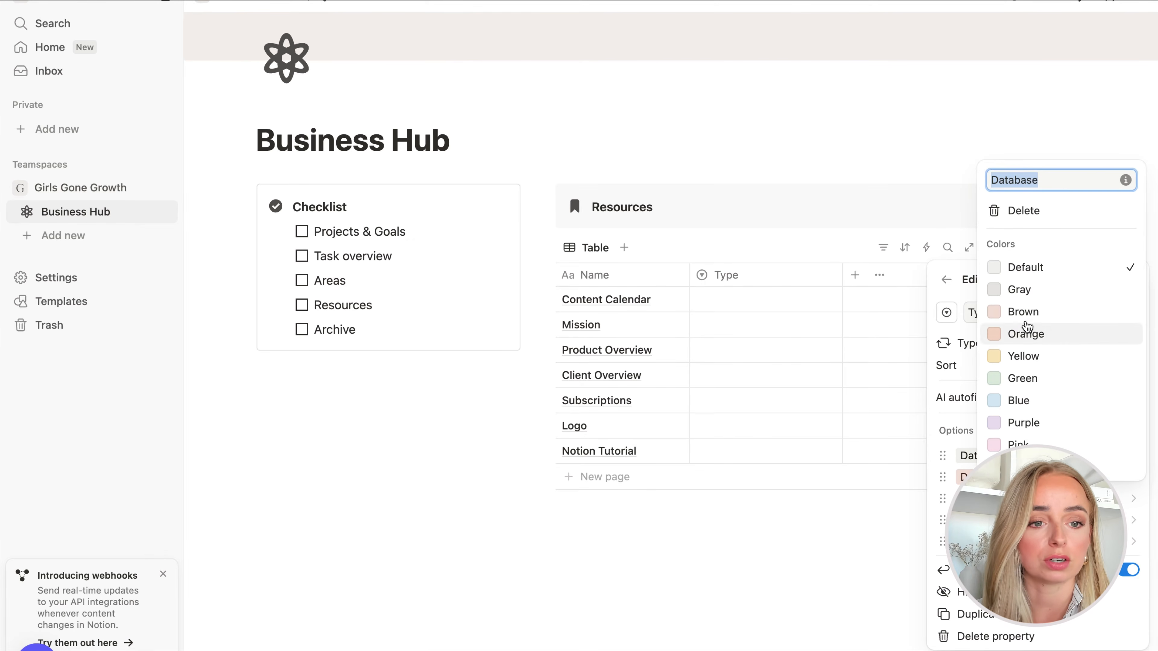
{"action": "left_click", "coordinate": [1024, 312]}
{"action": "left_click", "coordinate": [972, 462]}
{"action": "left_click", "coordinate": [962, 498]}
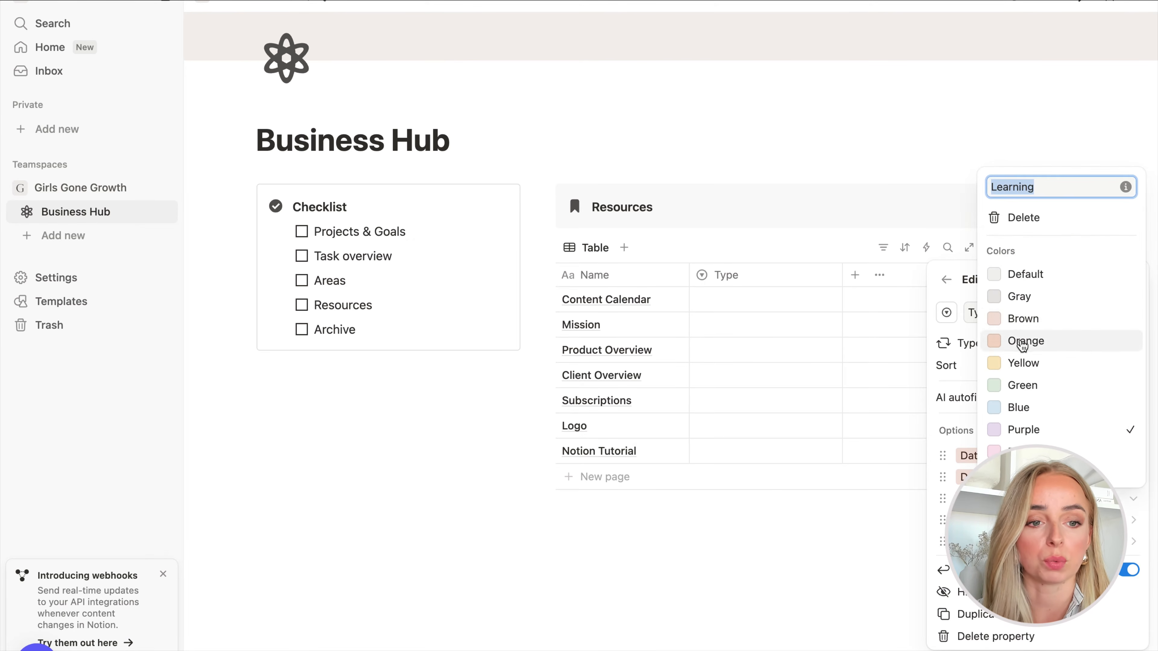
{"action": "left_click", "coordinate": [1020, 329]}
{"action": "left_click", "coordinate": [1011, 339]}
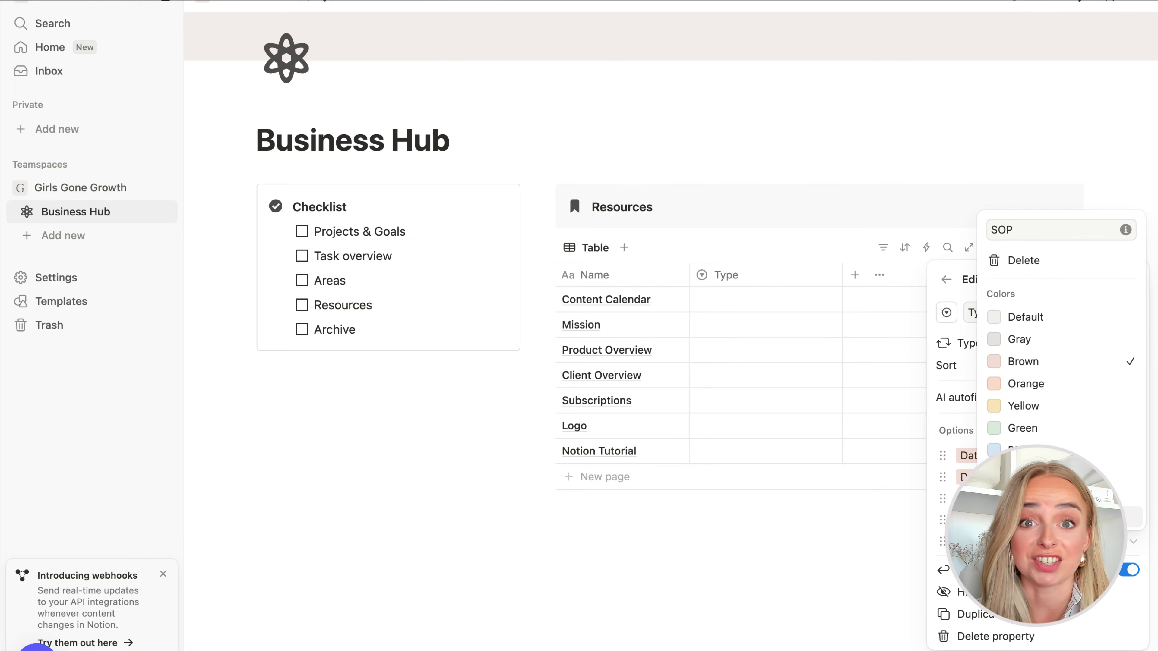
{"action": "key", "text": "Escape"}
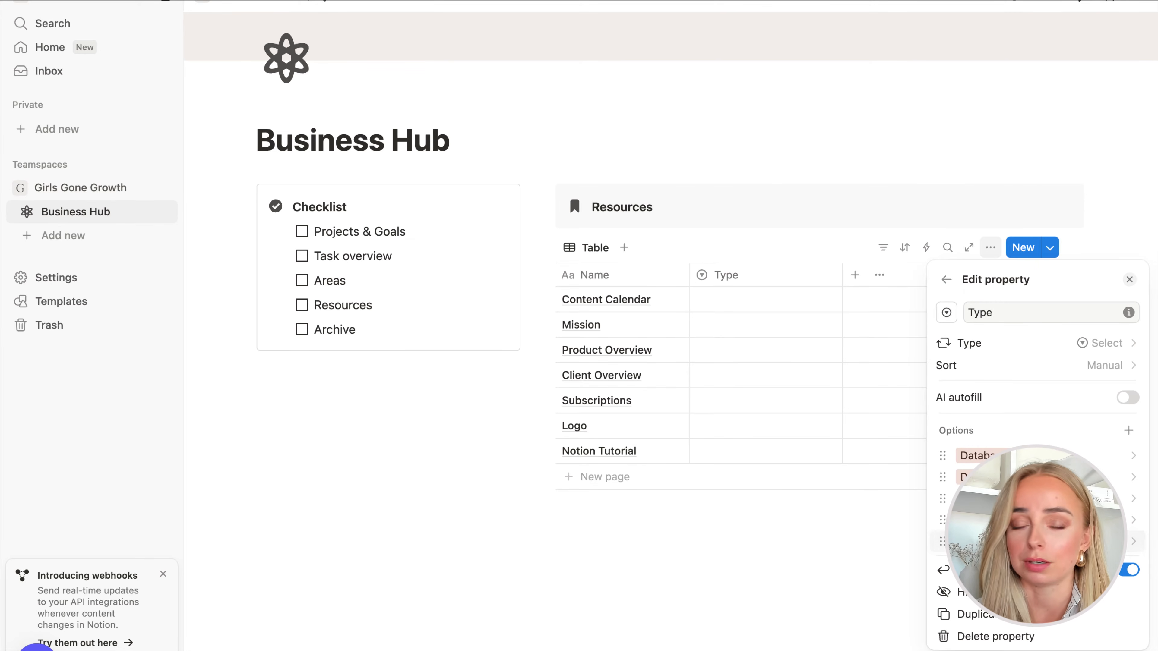
{"action": "left_click", "coordinate": [870, 500]}
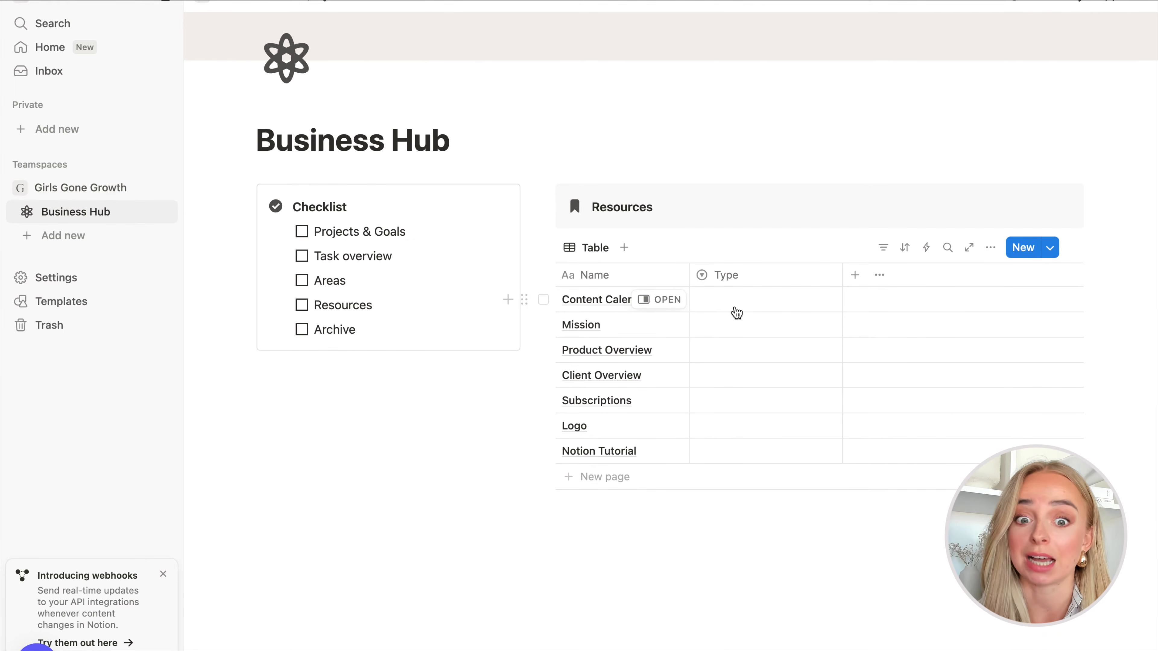
- Set the Type of Content Calendar to Database and the Type of Mission to Document
{"action": "left_click", "coordinate": [766, 300]}
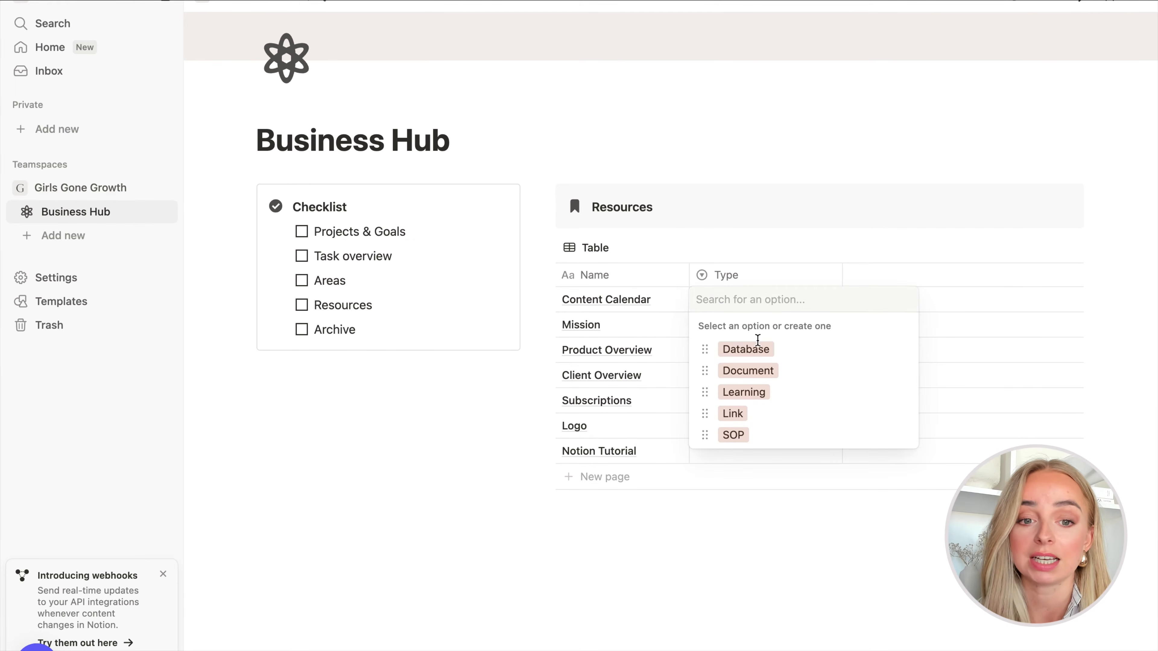
{"action": "left_click", "coordinate": [777, 352]}
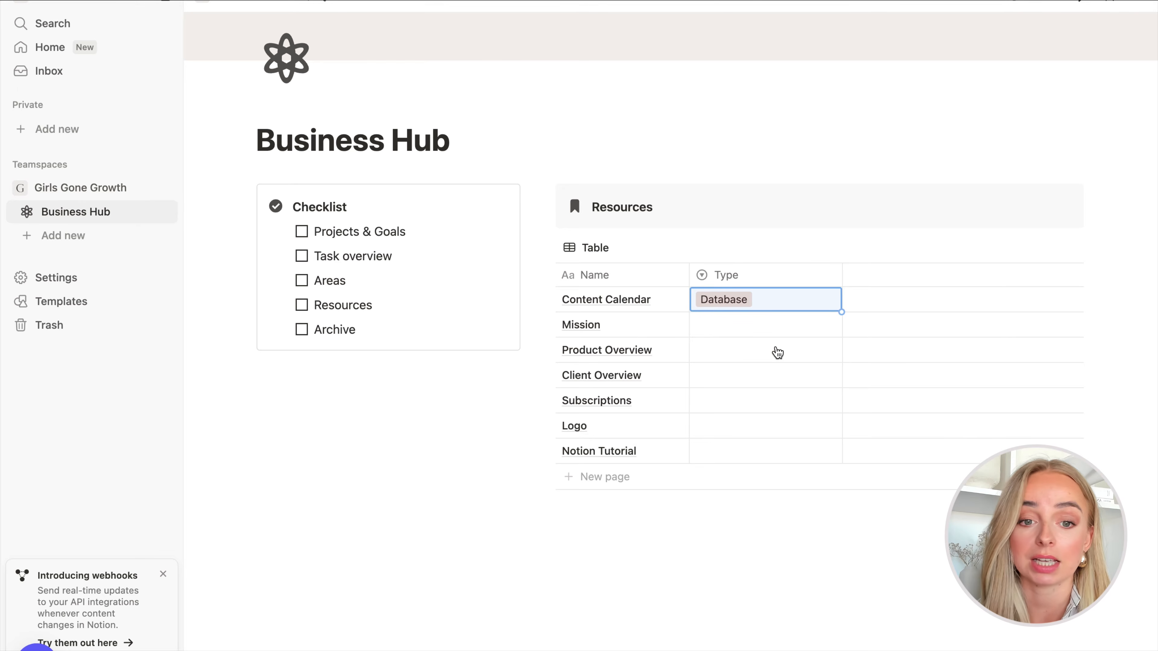
{"action": "left_click", "coordinate": [767, 326]}
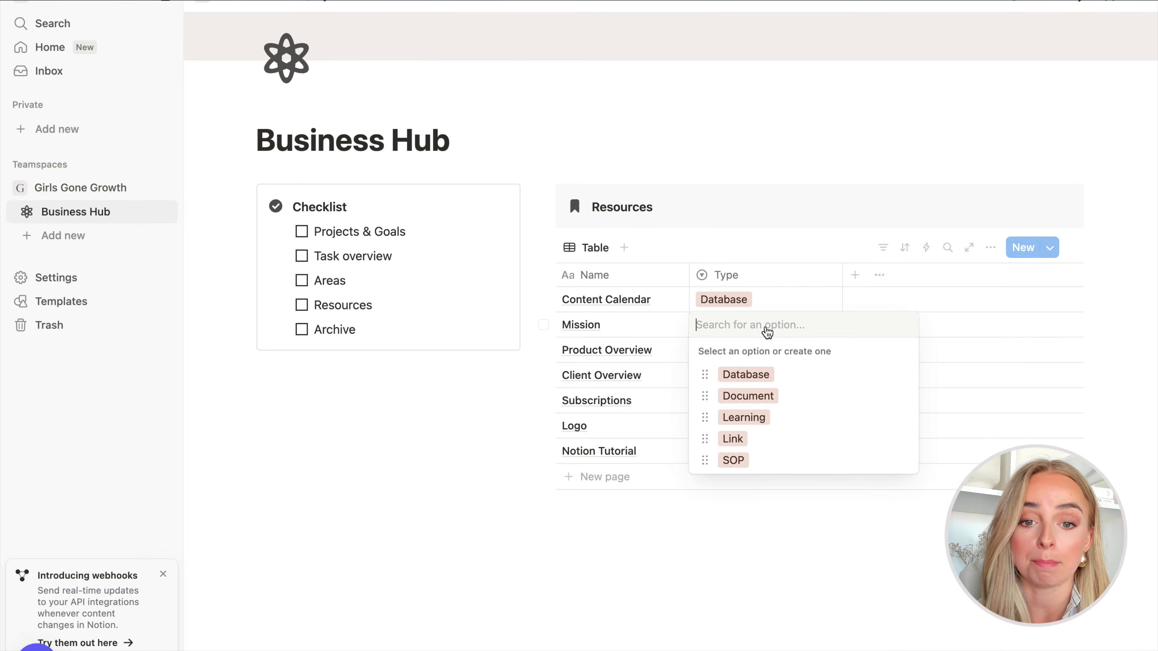
{"action": "left_click", "coordinate": [763, 395]}
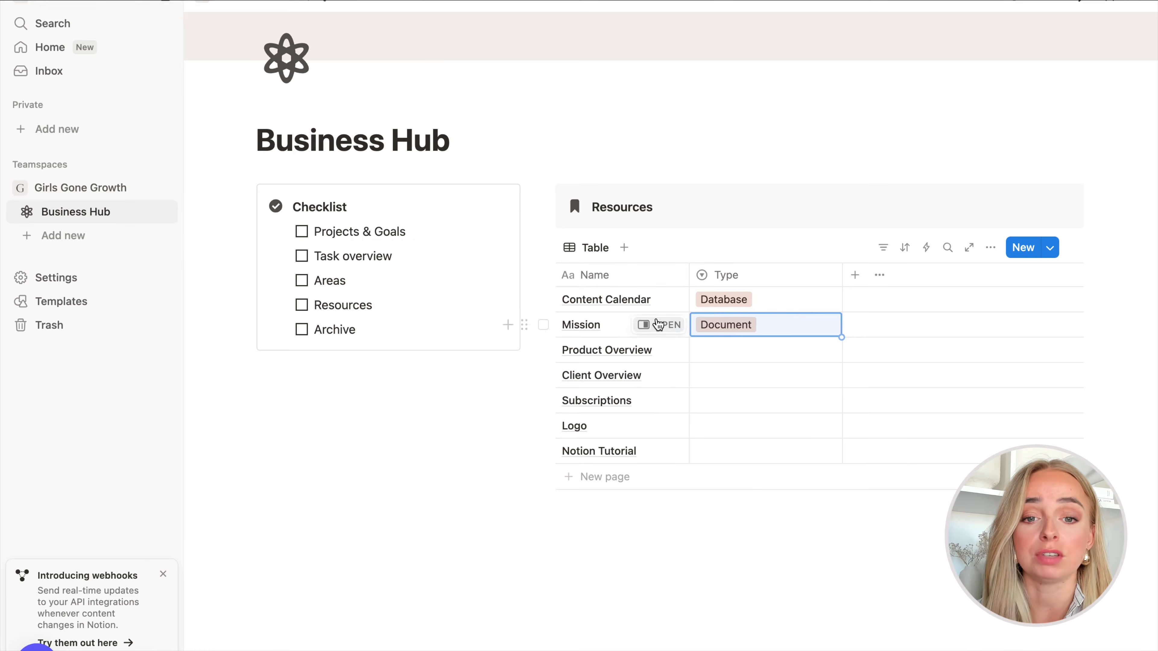
- Open the Content Calendar page from the Resources table to view it, and close it again
{"action": "left_click", "coordinate": [661, 301]}
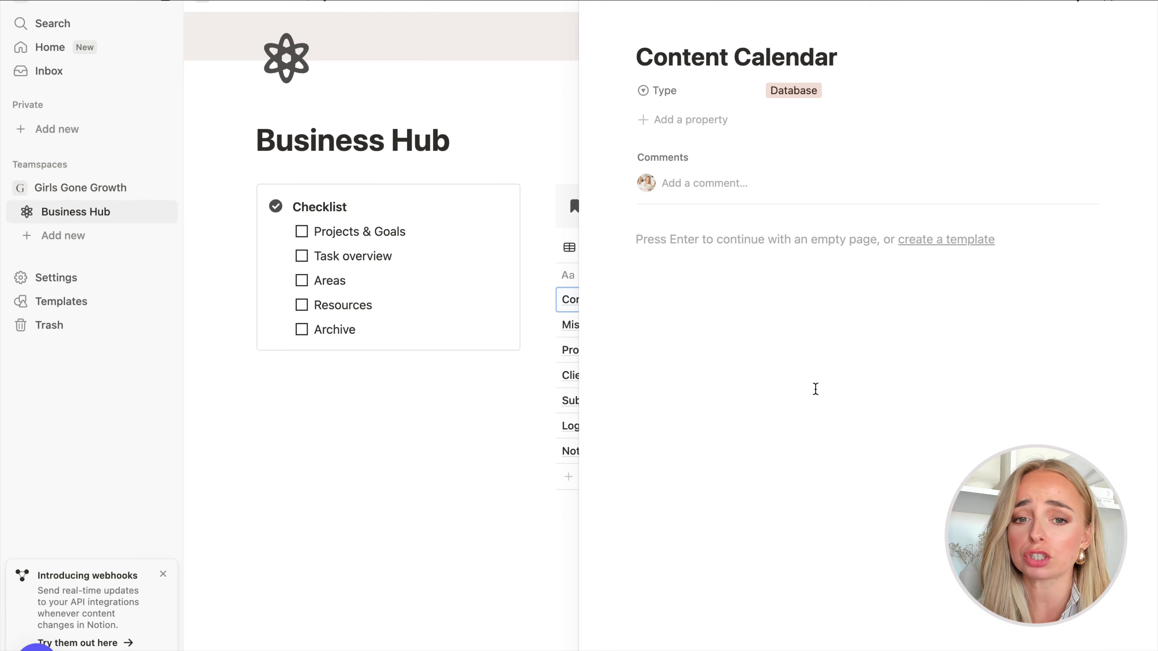
{"action": "mouse_move", "coordinate": [619, 25]}
{"action": "left_click", "coordinate": [589, 6]}
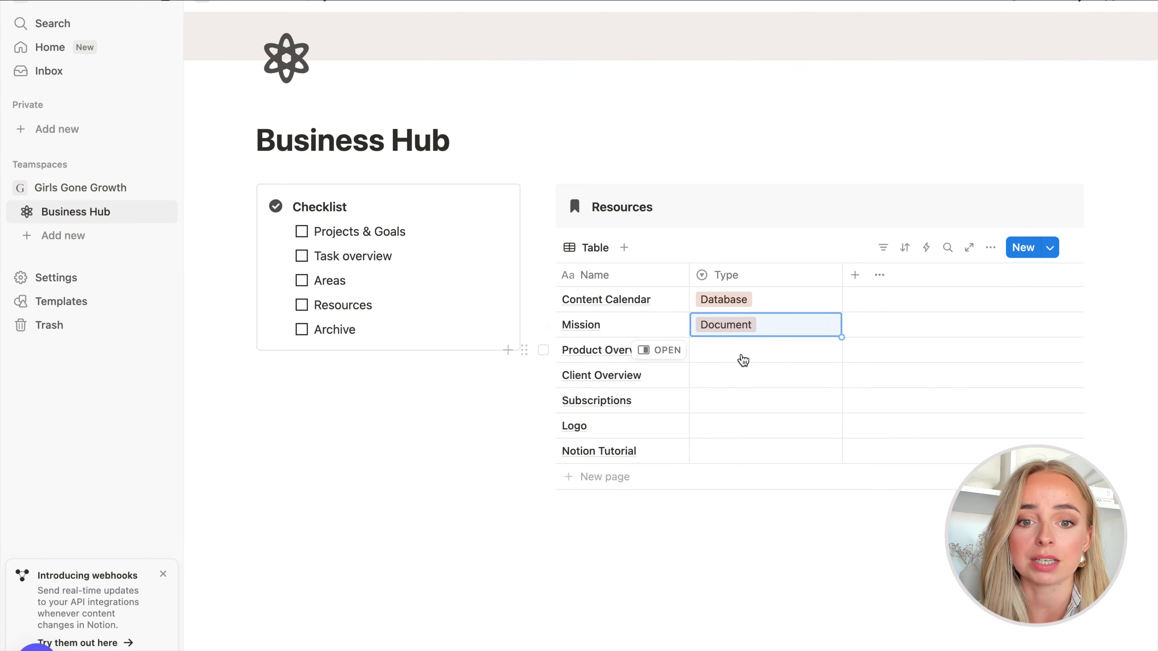
- Set the Type of Product Overview, Client Overview and Subscriptions to Database
{"action": "left_click", "coordinate": [772, 357]}
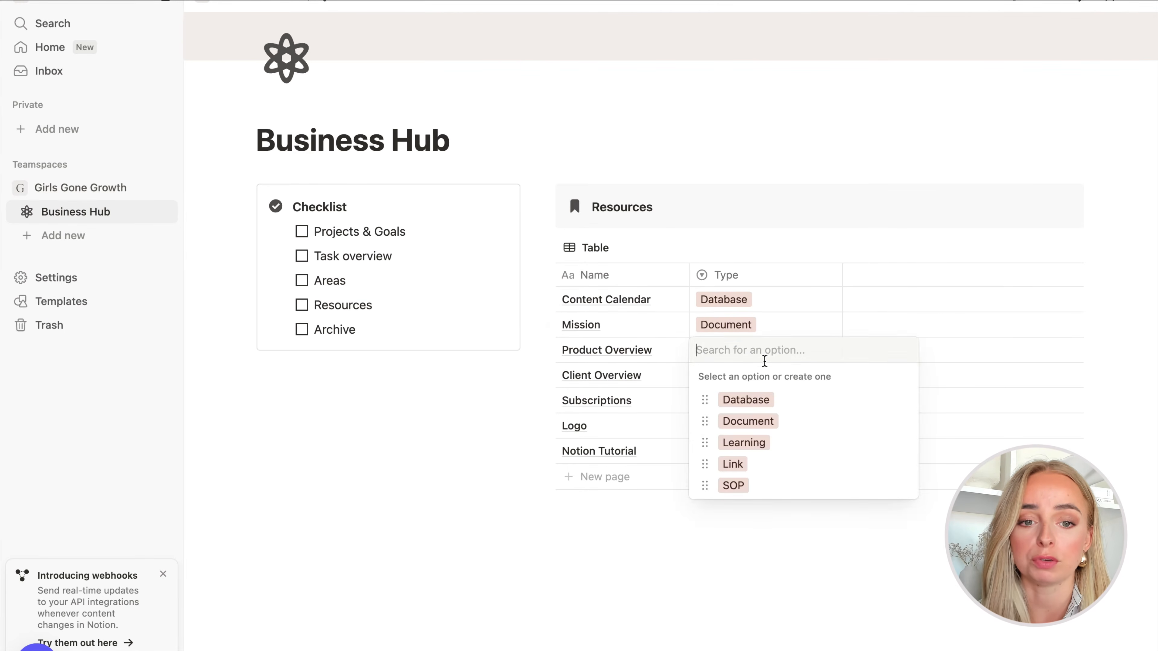
{"action": "left_click", "coordinate": [758, 397]}
{"action": "left_click", "coordinate": [727, 383]}
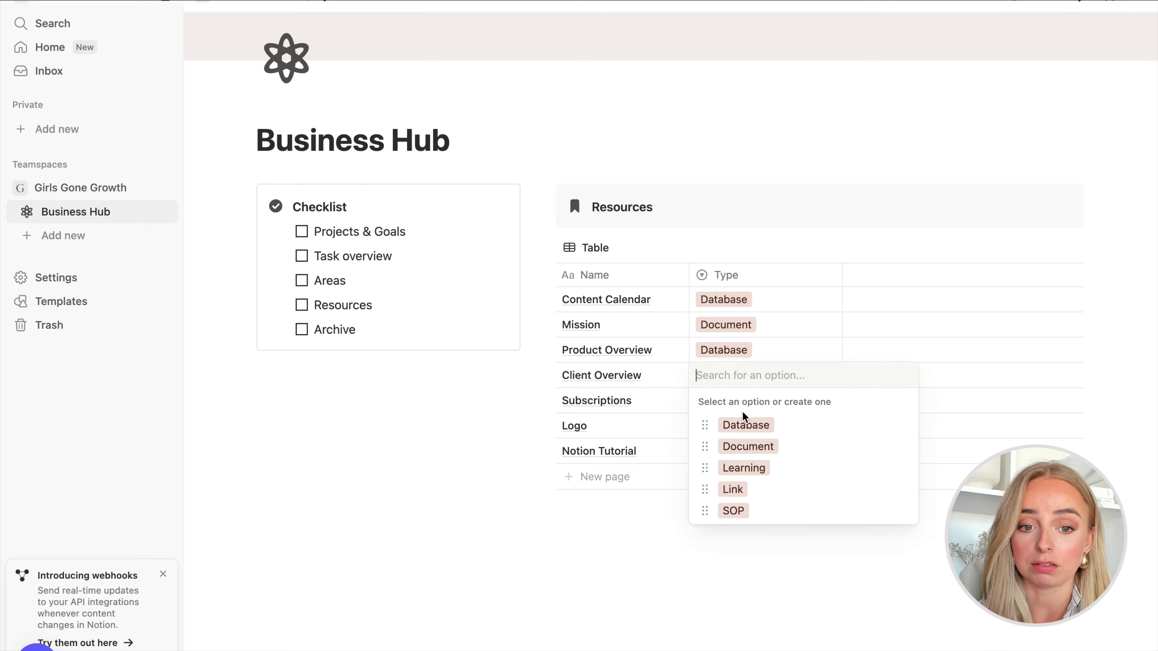
{"action": "left_click", "coordinate": [744, 424]}
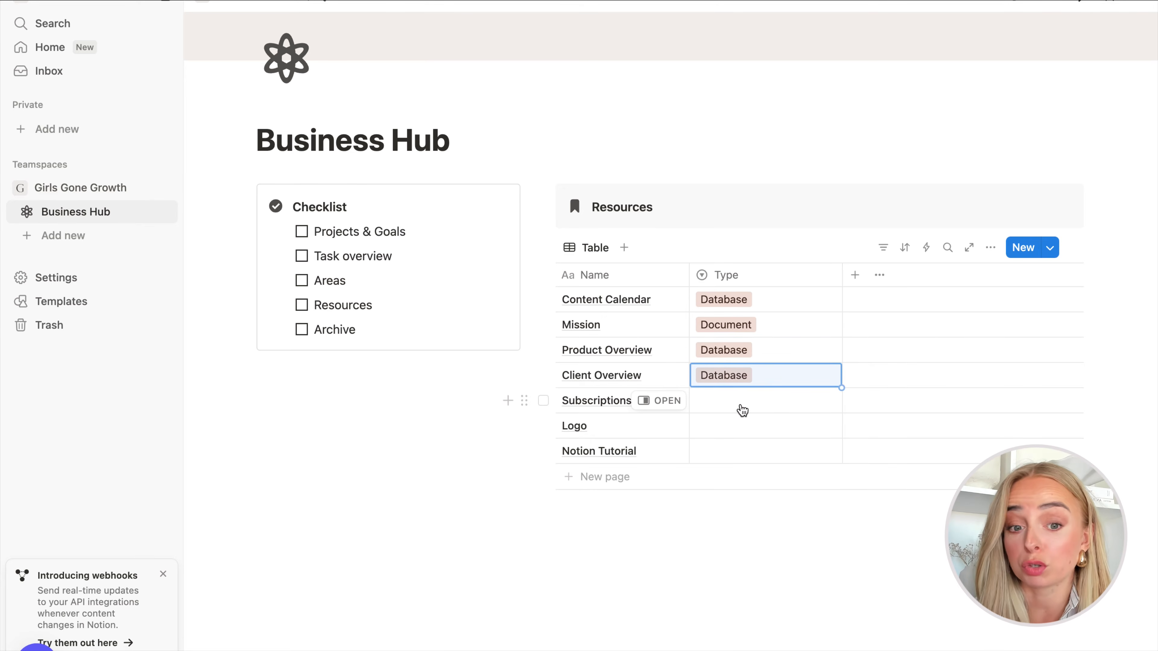
{"action": "left_click", "coordinate": [742, 410]}
{"action": "left_click", "coordinate": [743, 450]}
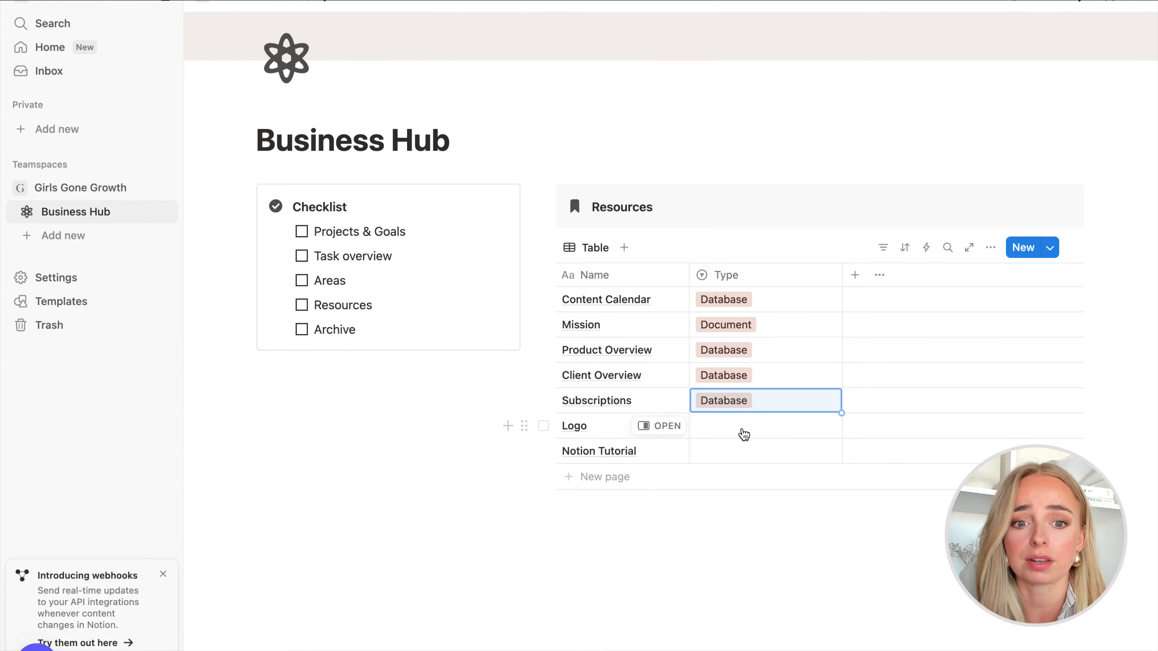
- Set the Type of the Logo and Notion Tutorial pages to Link
{"action": "left_click", "coordinate": [744, 435]}
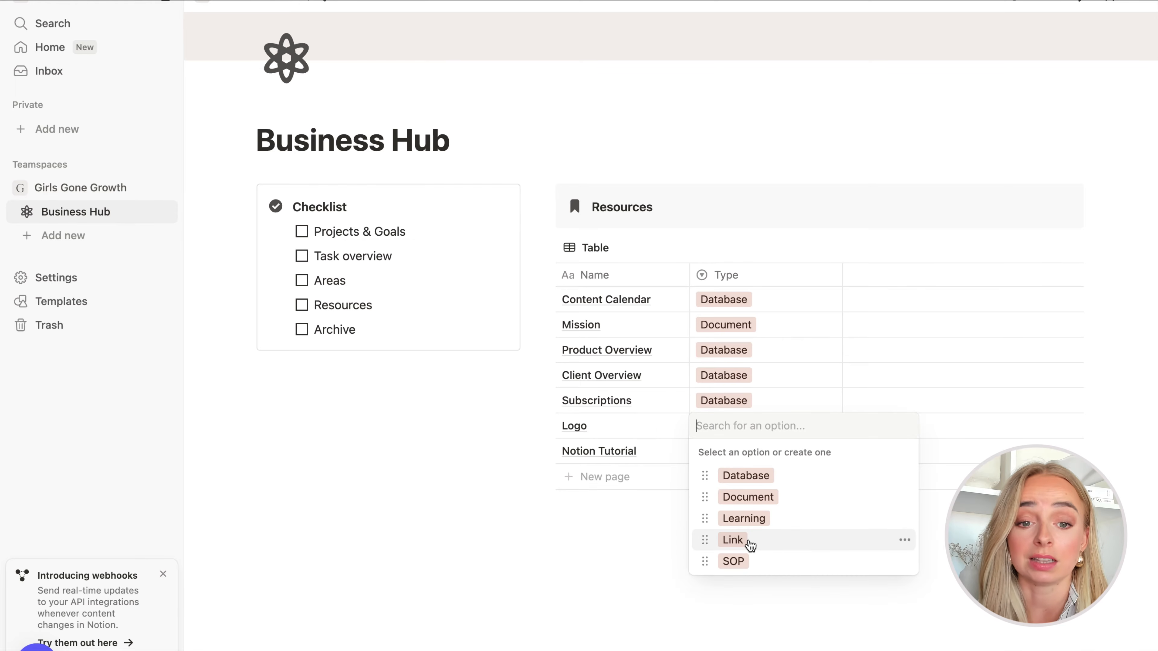
{"action": "left_click", "coordinate": [733, 540]}
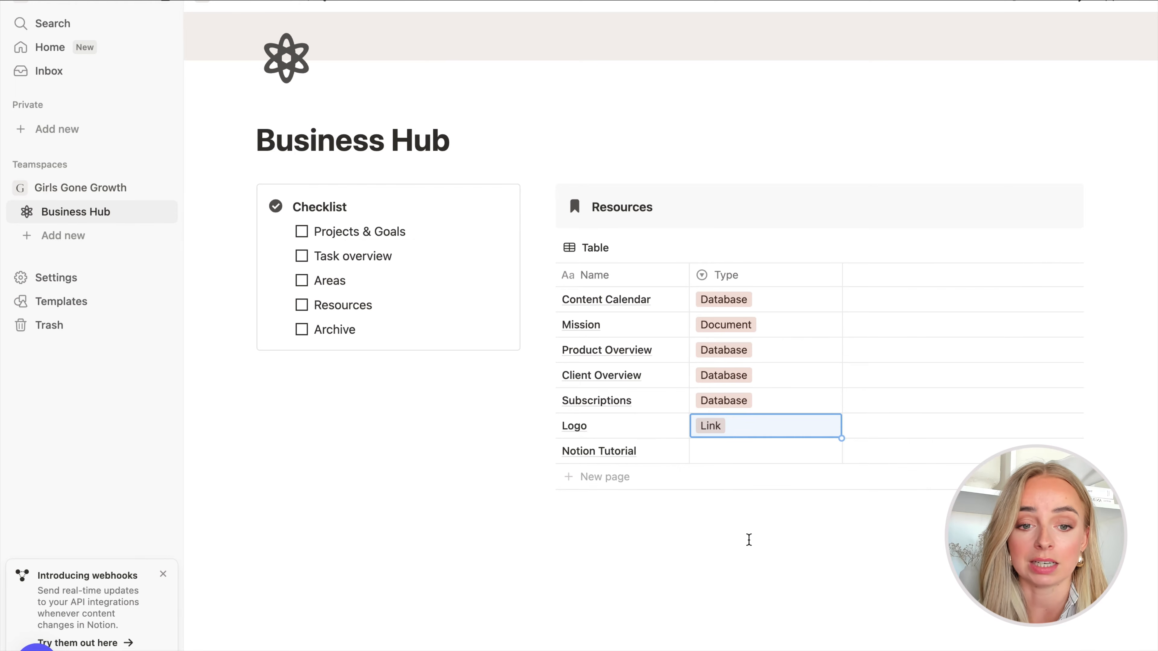
{"action": "left_click", "coordinate": [712, 454]}
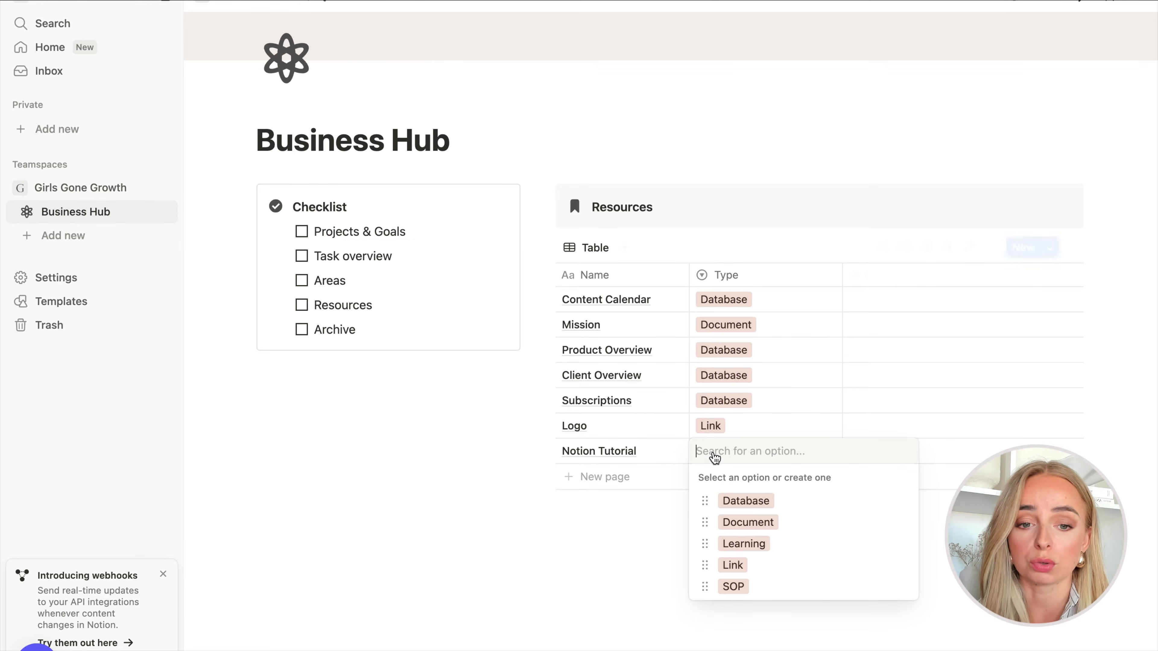
{"action": "left_click", "coordinate": [756, 565]}
- Narrow the Type column of the Resources table to fit its tags and add a URL property
{"action": "left_click_drag", "start_coordinate": [841, 275], "coordinate": [766, 275]}
{"action": "left_click", "coordinate": [777, 277]}
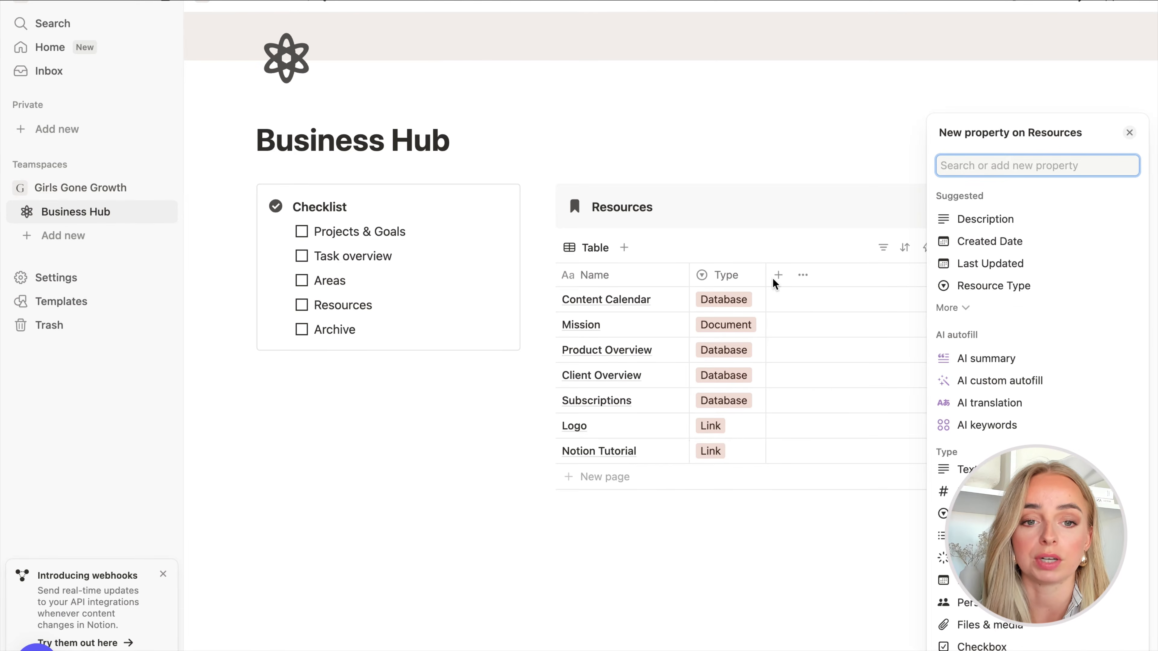
{"action": "scroll", "coordinate": [957, 465], "scroll_direction": "down", "scroll_amount": 5}
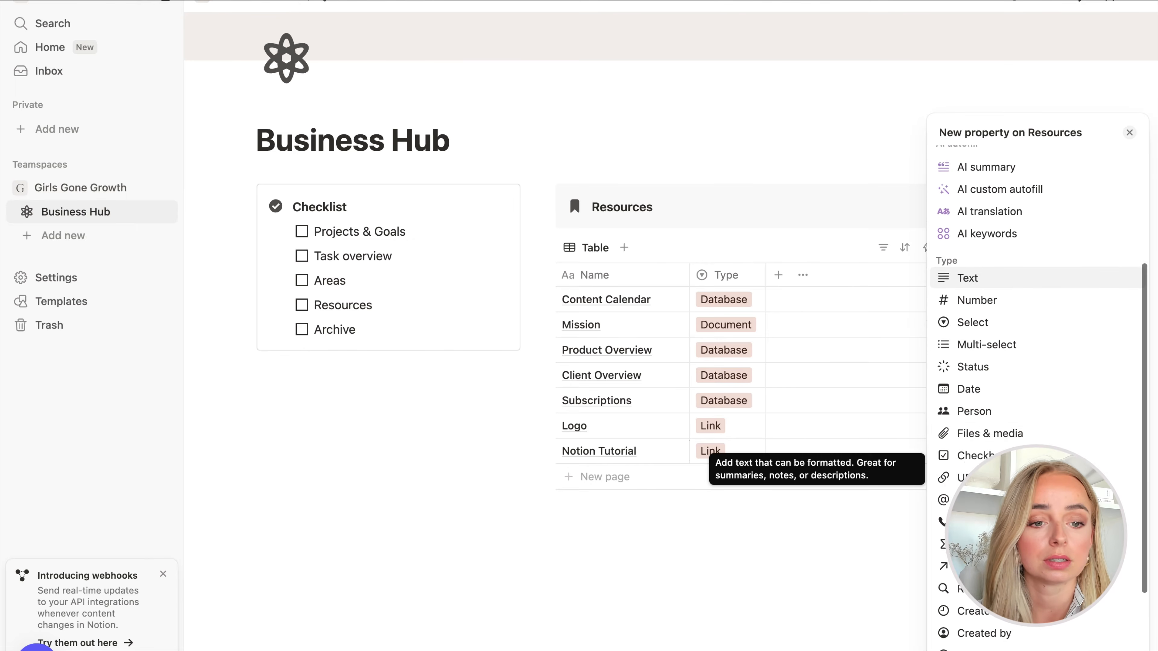
{"action": "scroll", "coordinate": [995, 416], "scroll_direction": "down", "scroll_amount": 3}
{"action": "left_click", "coordinate": [969, 420]}
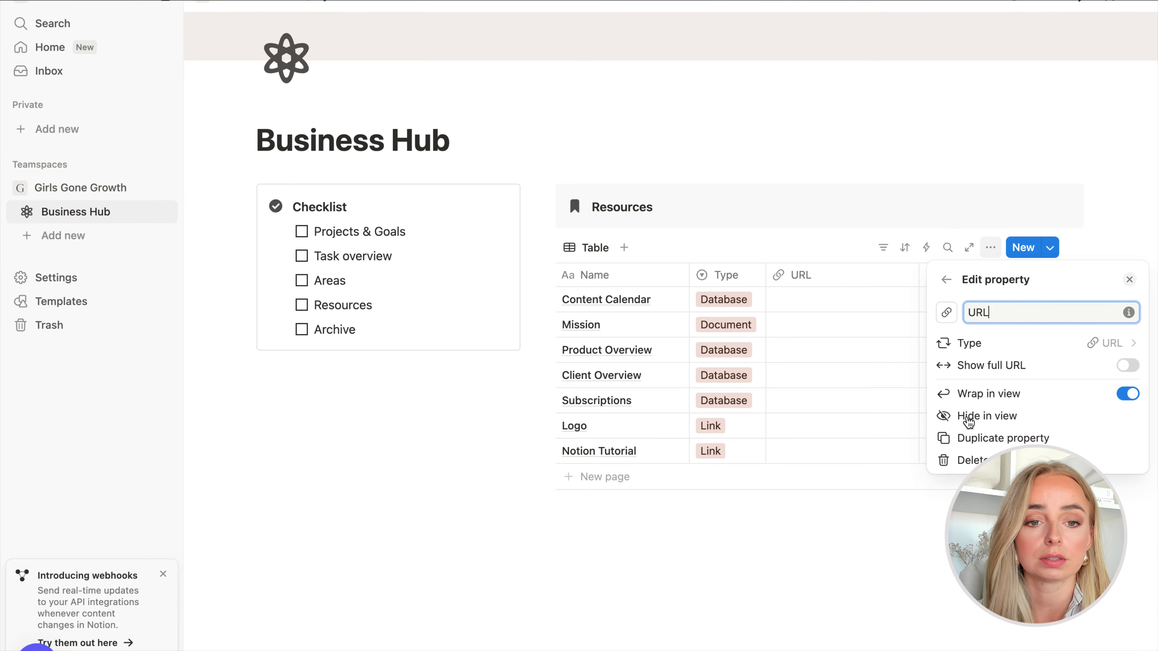
{"action": "left_click", "coordinate": [918, 483]}
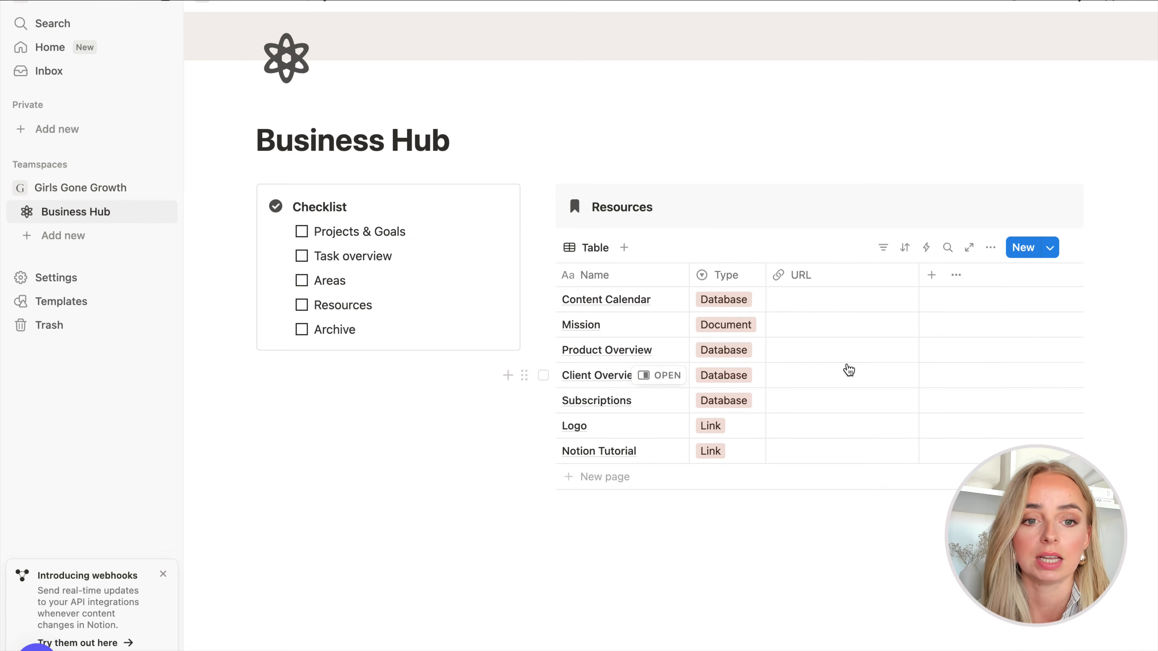
- Add a Last edited time property to the Resources table
{"action": "left_click", "coordinate": [933, 276]}
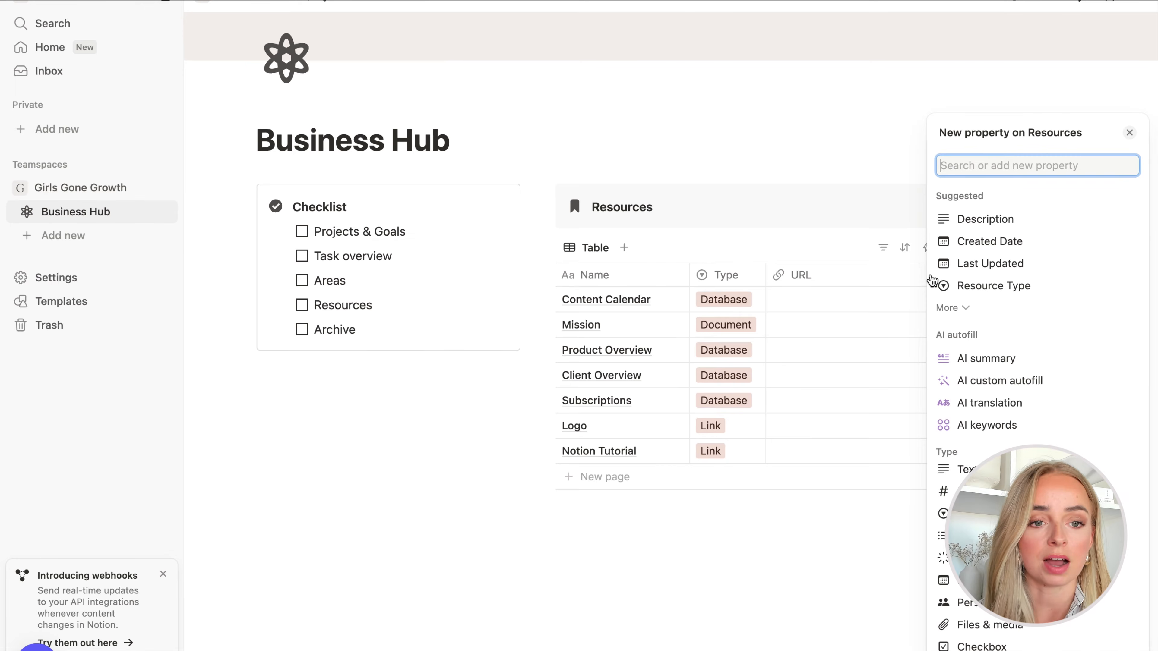
{"action": "scroll", "coordinate": [990, 410], "scroll_direction": "down", "scroll_amount": 8}
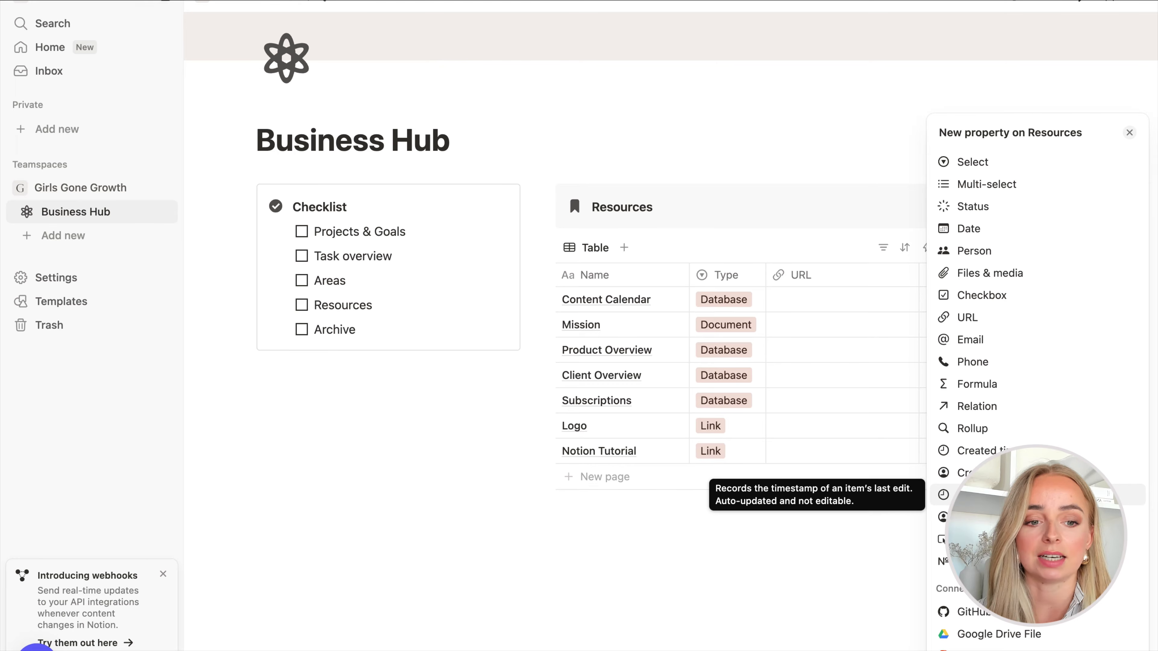
{"action": "left_click", "coordinate": [980, 495]}
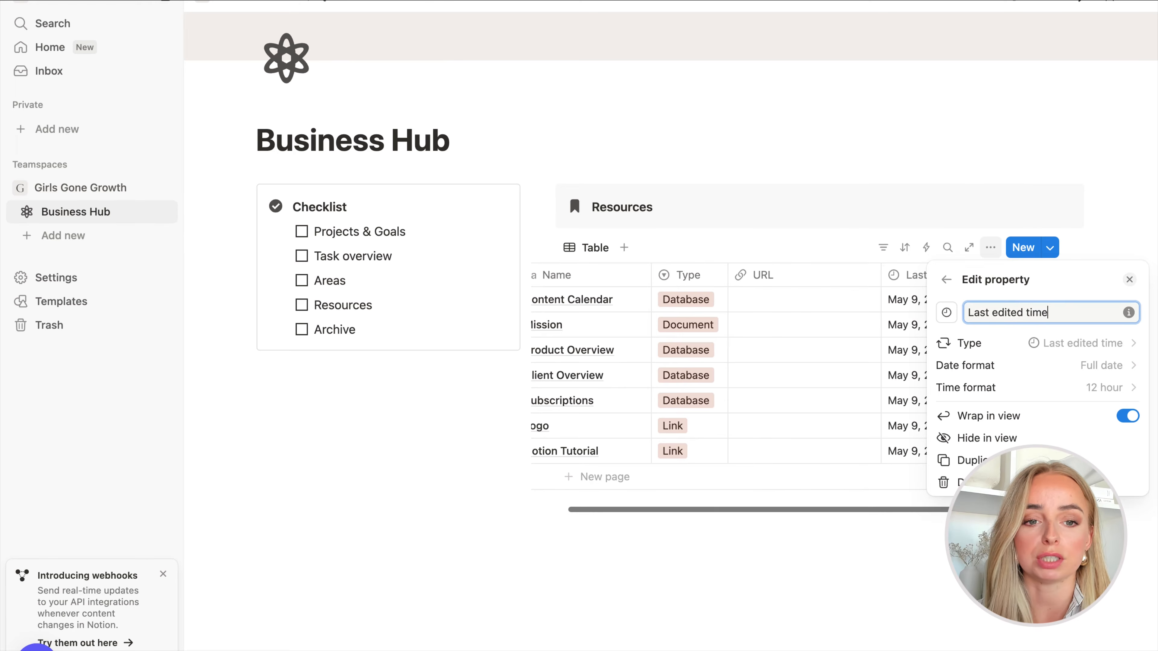
{"action": "left_click", "coordinate": [793, 526]}
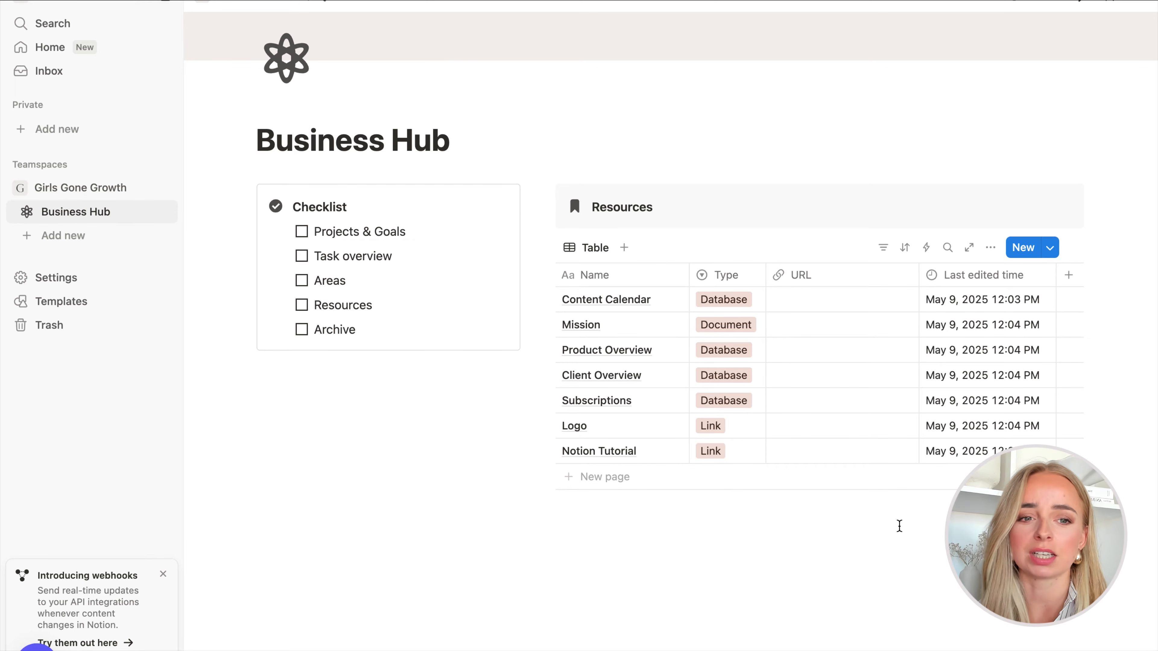
- Add a checkbox property named Favorite to the Resources table and give it the outlined star icon
{"action": "left_click", "coordinate": [1069, 276]}
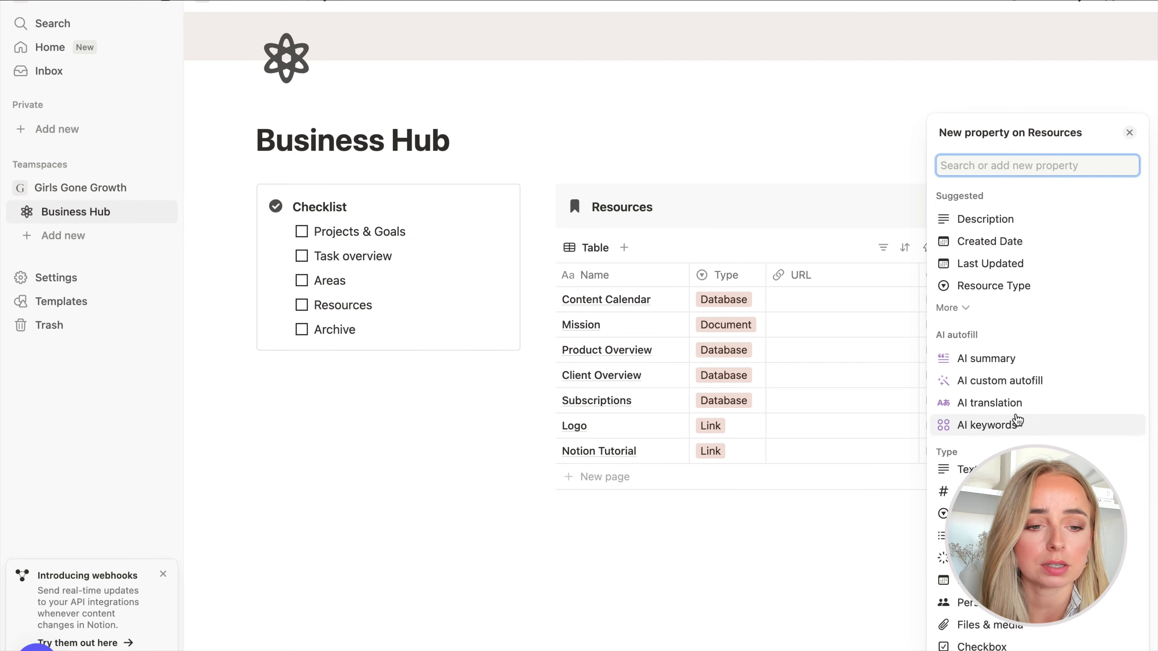
{"action": "scroll", "coordinate": [1017, 420], "scroll_direction": "down", "scroll_amount": 5}
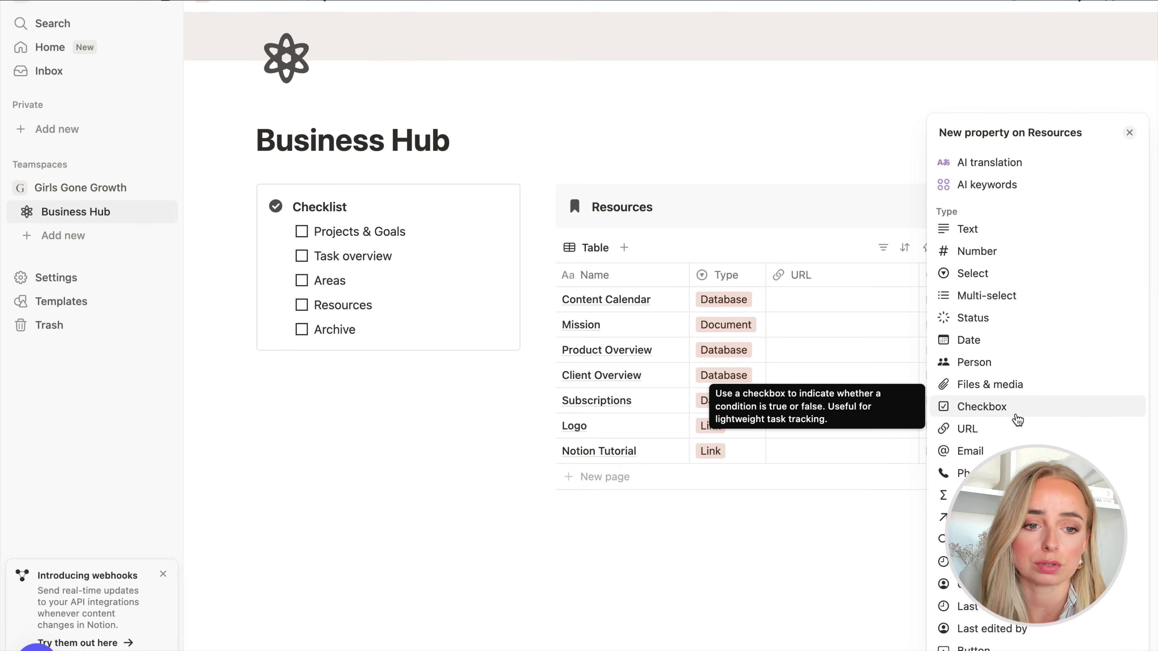
{"action": "left_click", "coordinate": [976, 414]}
{"action": "double_click", "coordinate": [986, 313]}
{"action": "type", "text": "Favorite"}
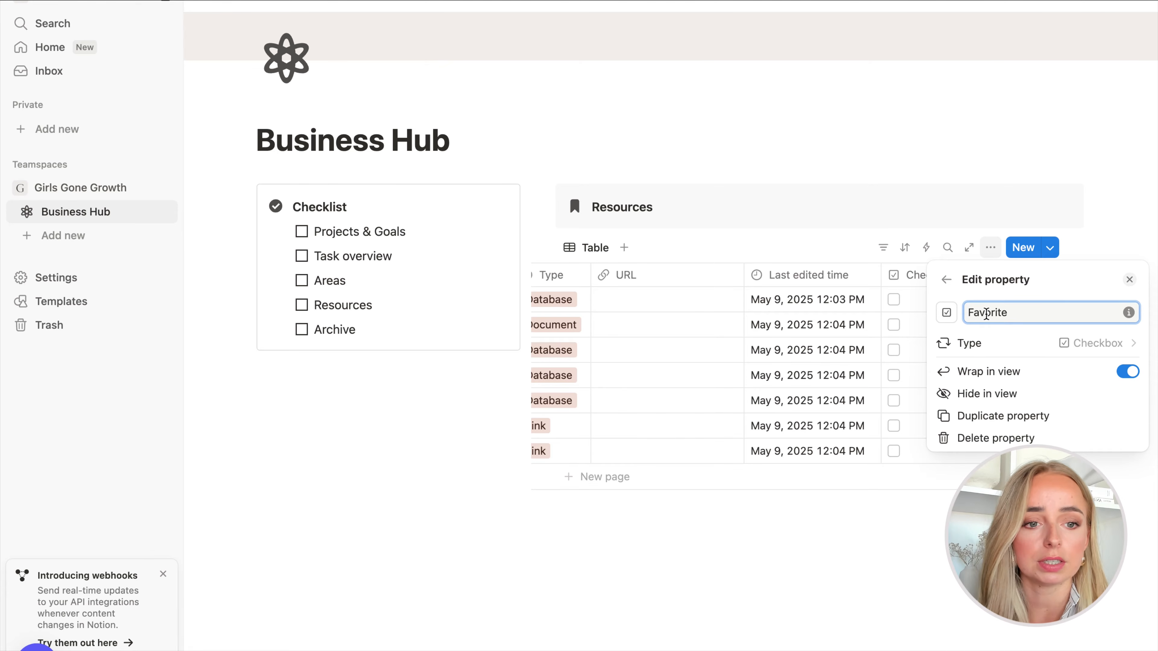
{"action": "left_click", "coordinate": [947, 312]}
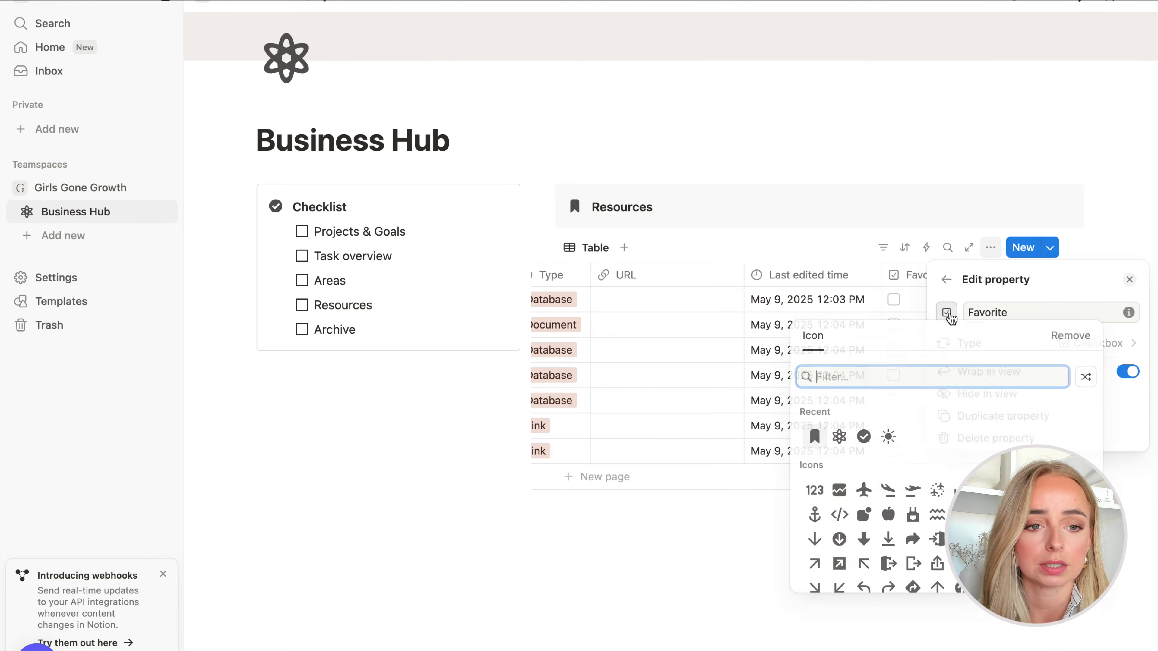
{"action": "type", "text": "star"}
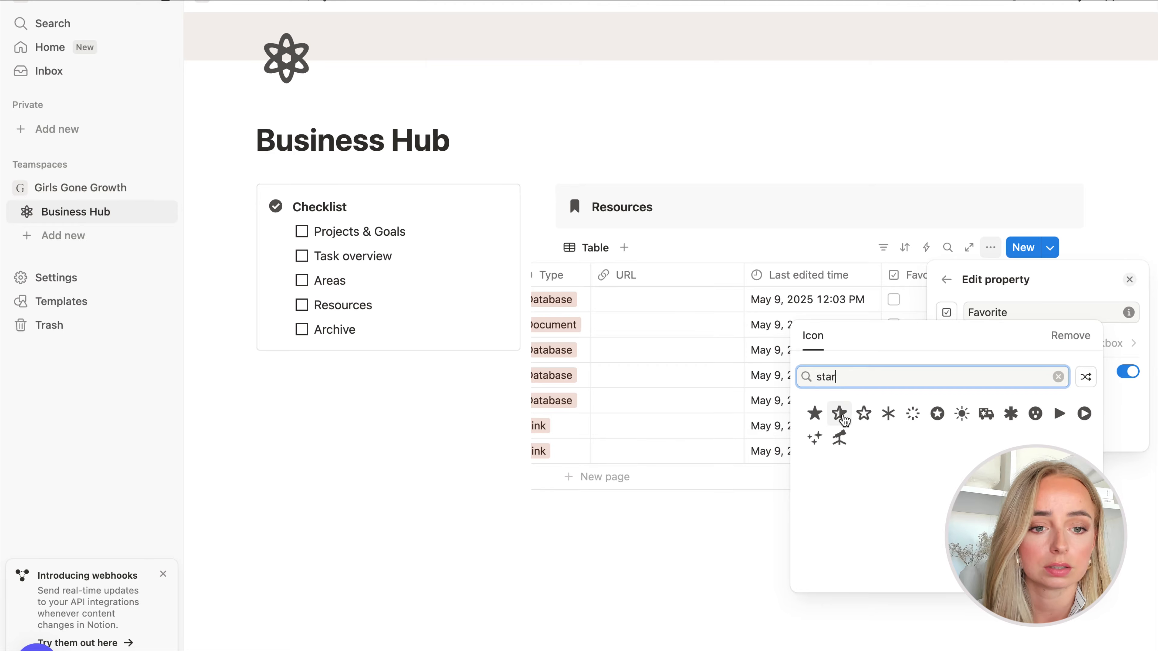
{"action": "left_click", "coordinate": [859, 418]}
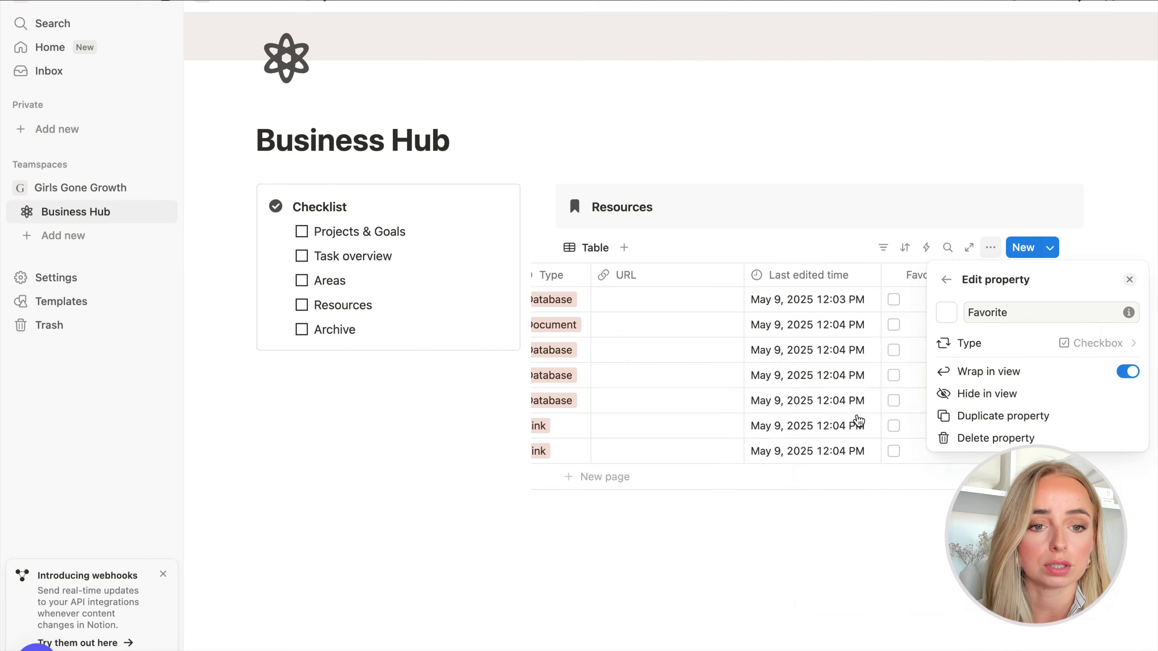
{"action": "left_click", "coordinate": [876, 505]}
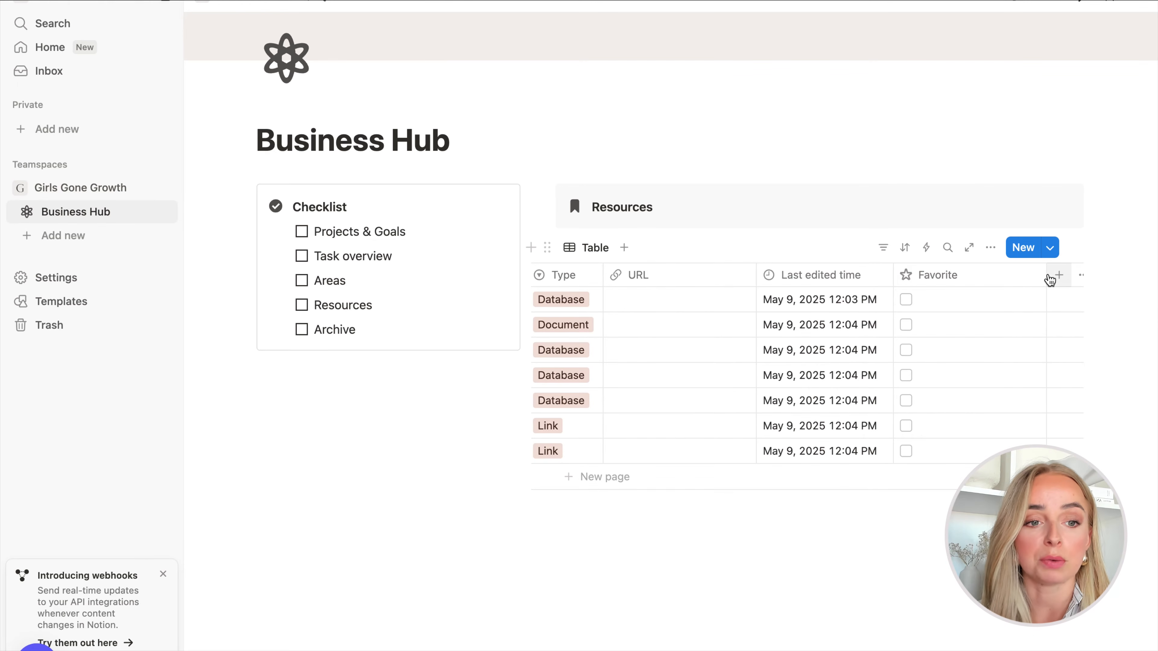
- Shrink the Favorite column to checkbox width and move it between Name and Type
{"action": "left_click_drag", "start_coordinate": [1046, 273], "coordinate": [975, 274]}
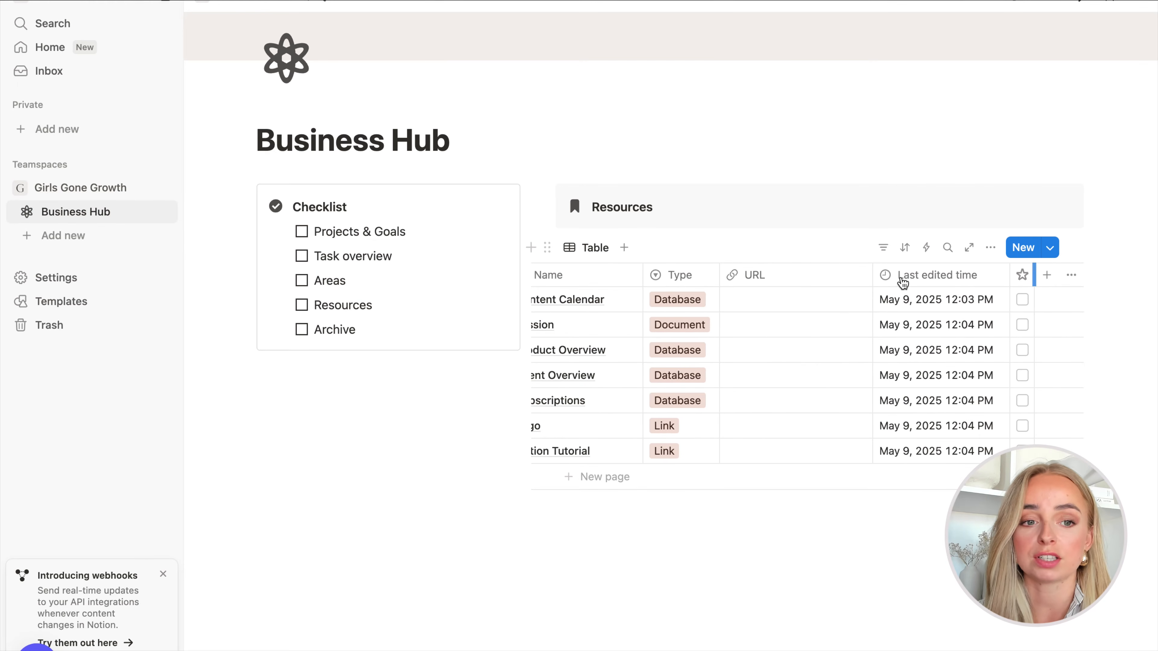
{"action": "left_click_drag", "start_coordinate": [1022, 275], "coordinate": [656, 275]}
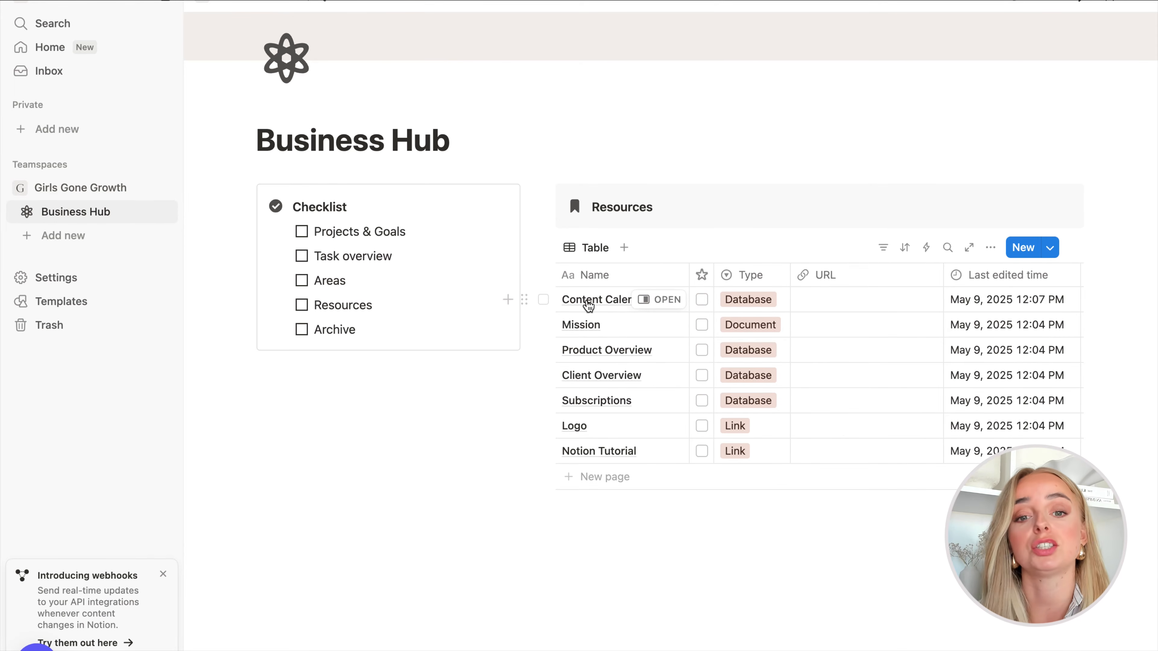
- Mark Content Calendar, Product Overview and Client Overview as favorites in the Resources table
{"action": "left_click", "coordinate": [702, 301]}
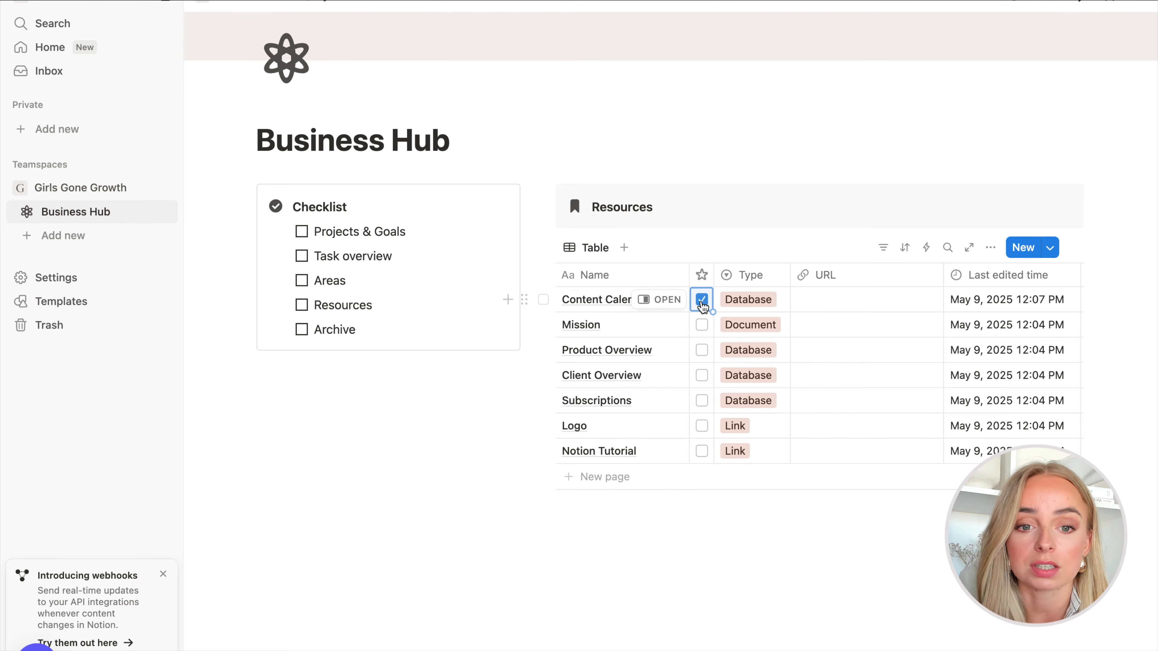
{"action": "left_click", "coordinate": [701, 351]}
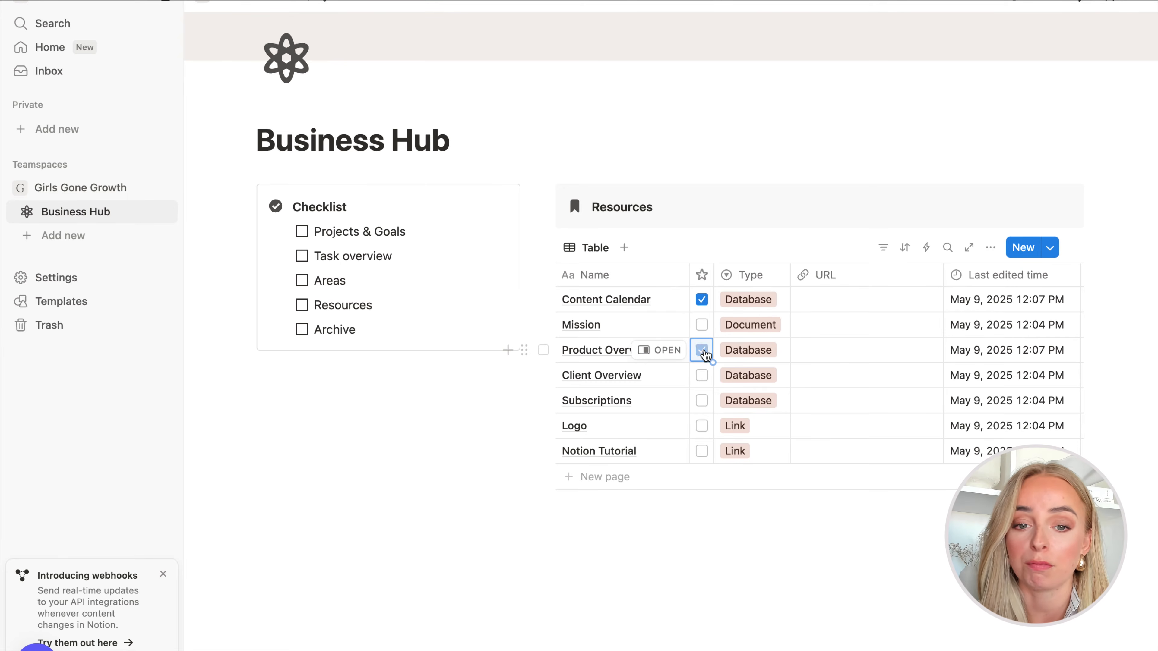
{"action": "left_click", "coordinate": [702, 376]}
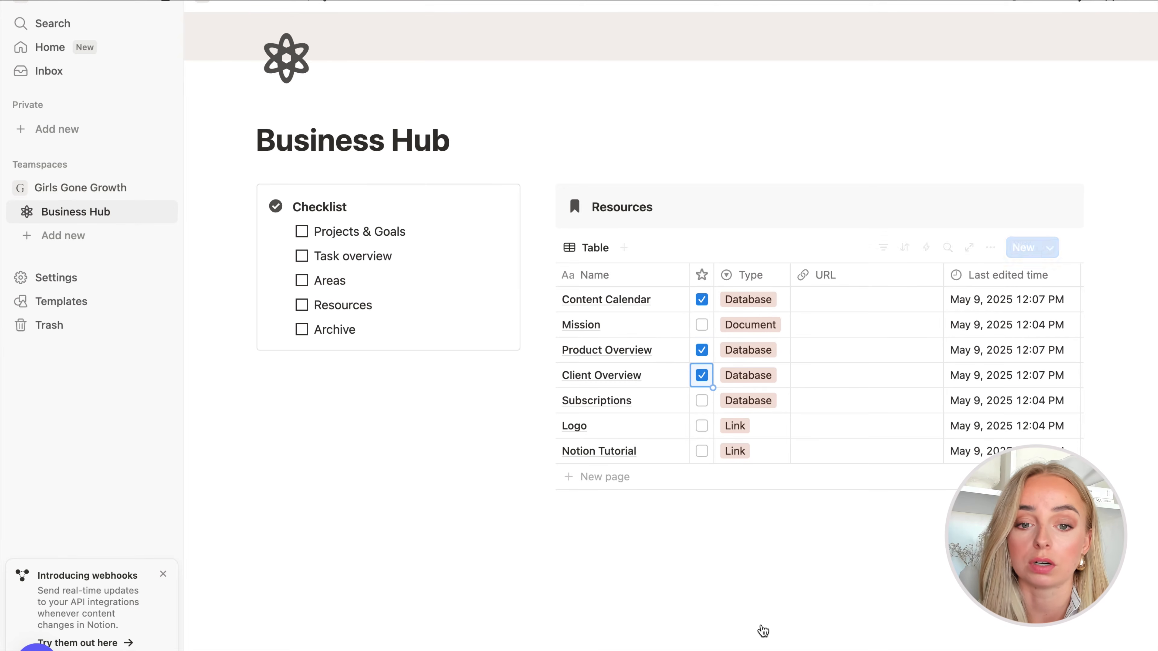
{"action": "left_click", "coordinate": [747, 608]}
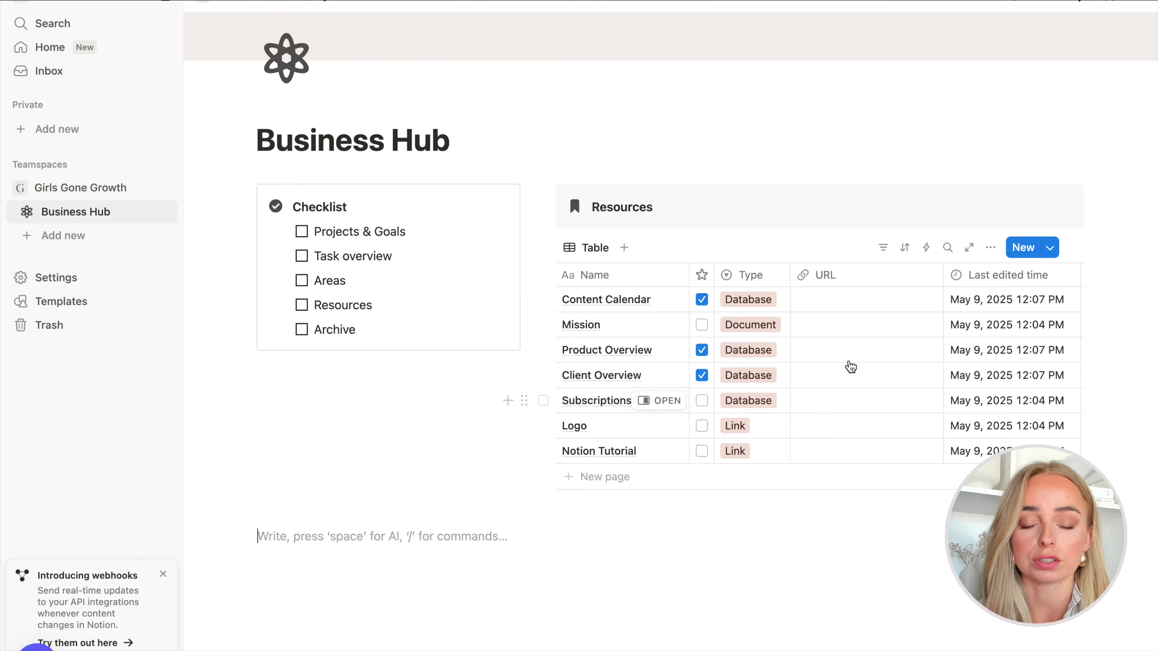
- Rename the Resources table's existing view to All
{"action": "left_click", "coordinate": [588, 254]}
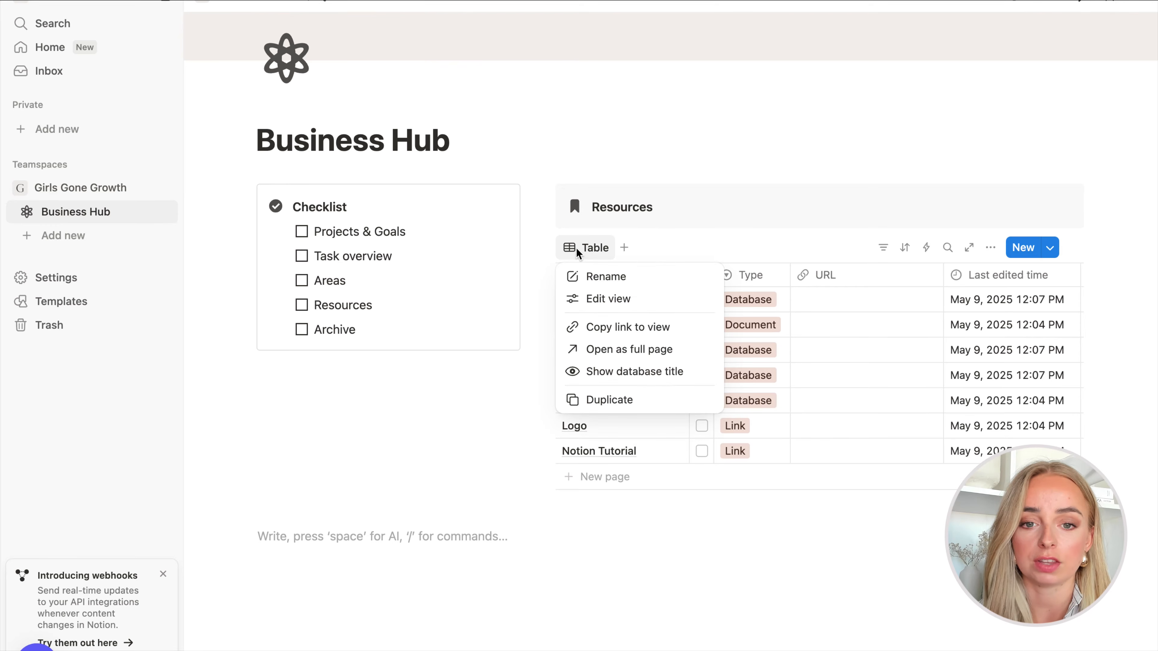
{"action": "left_click", "coordinate": [607, 280]}
{"action": "type", "text": "All"}
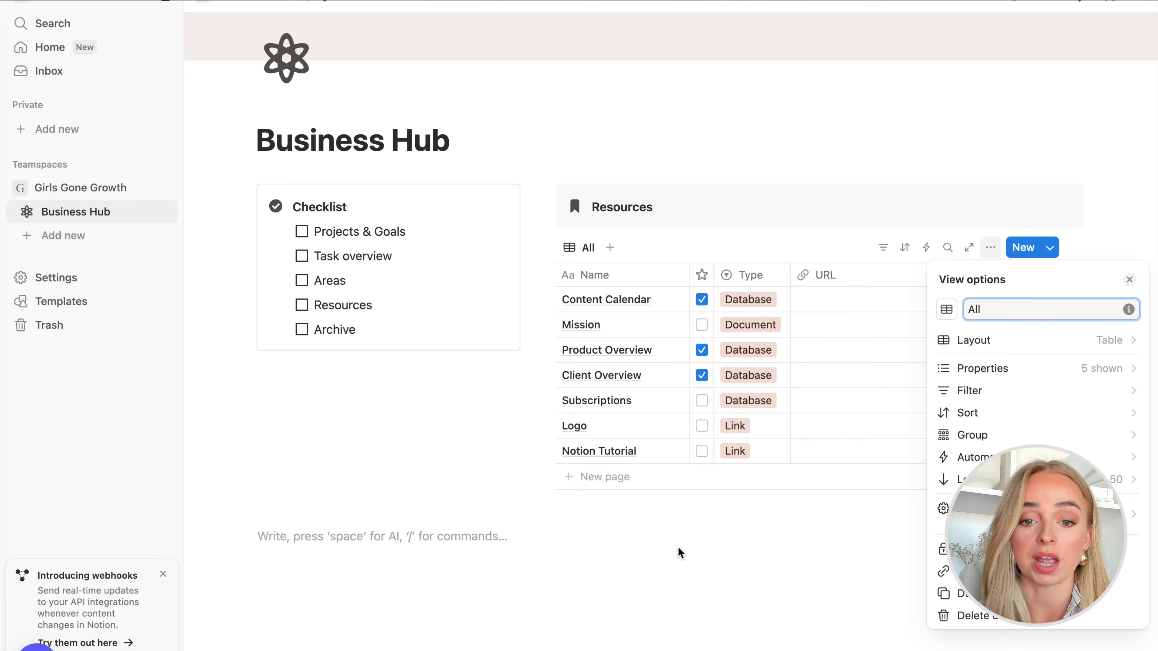
{"action": "left_click", "coordinate": [678, 547]}
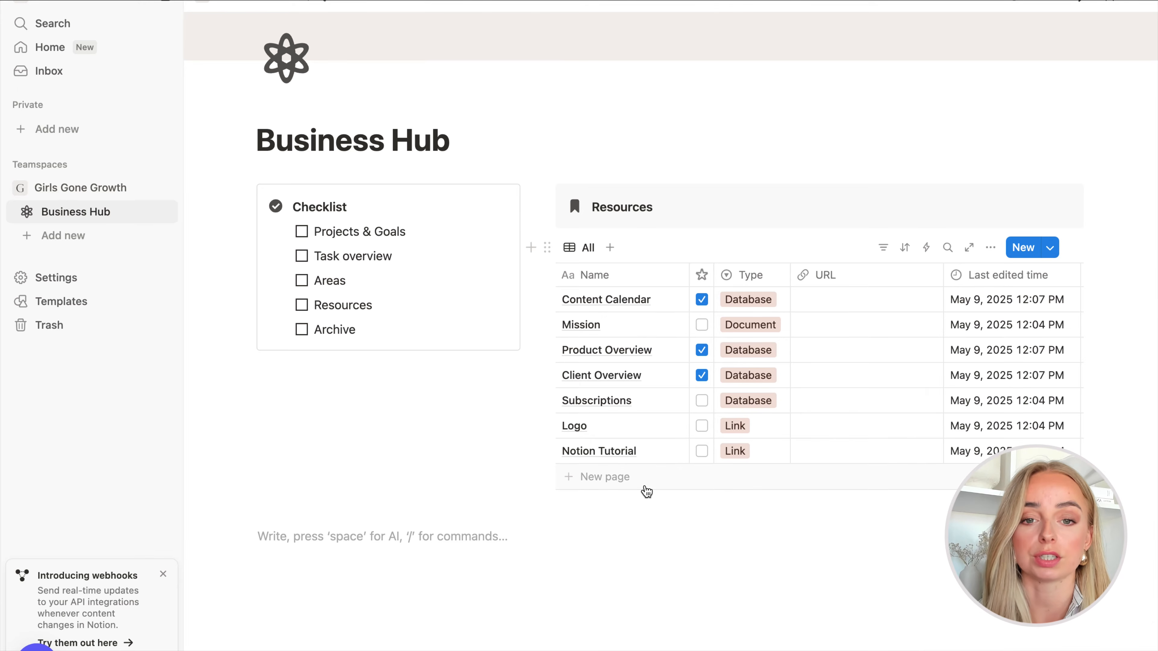
- Create a second table view of Resources named Favorites and give it the outlined star icon
{"action": "left_click", "coordinate": [611, 248]}
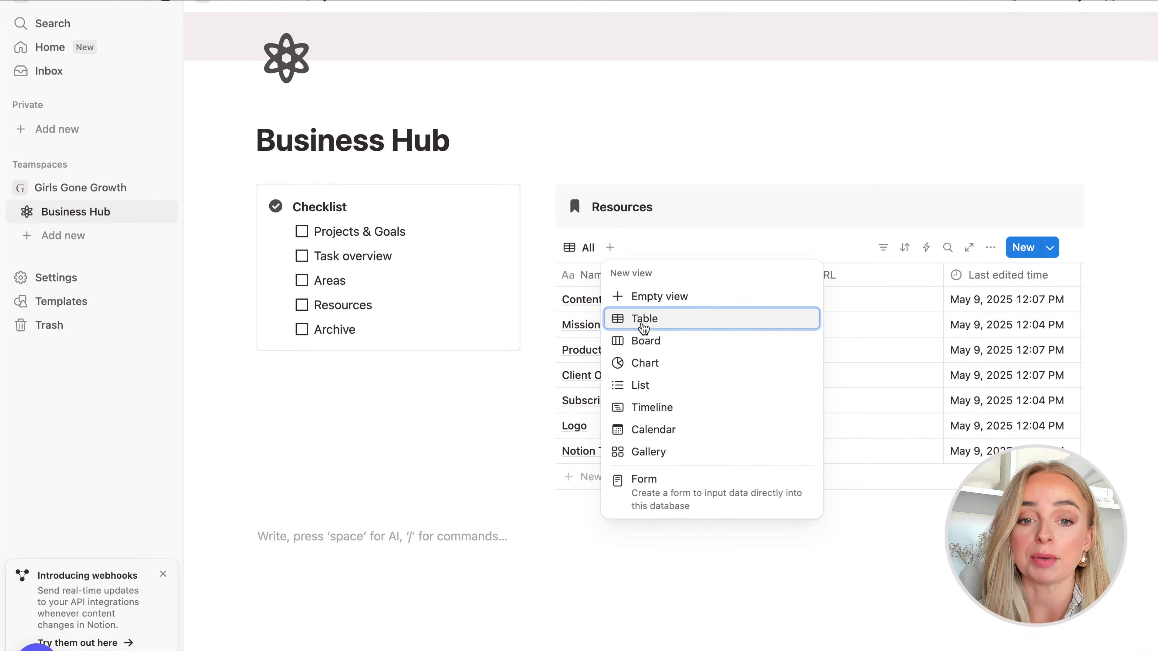
{"action": "left_click", "coordinate": [668, 329]}
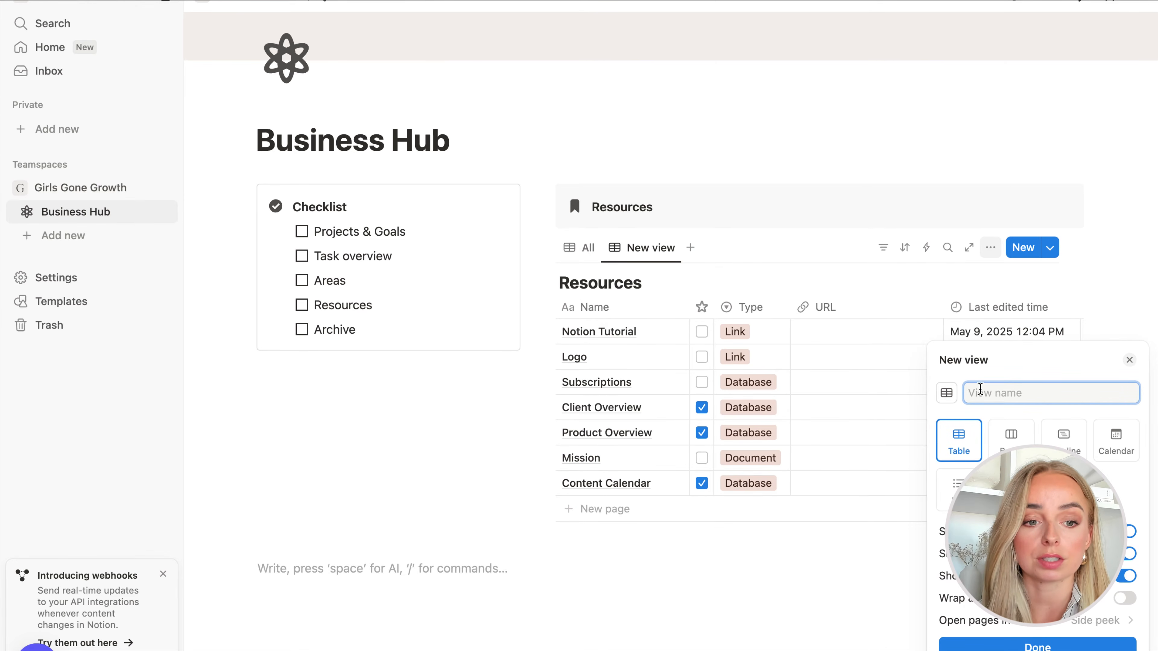
{"action": "type", "text": "Favorit"}
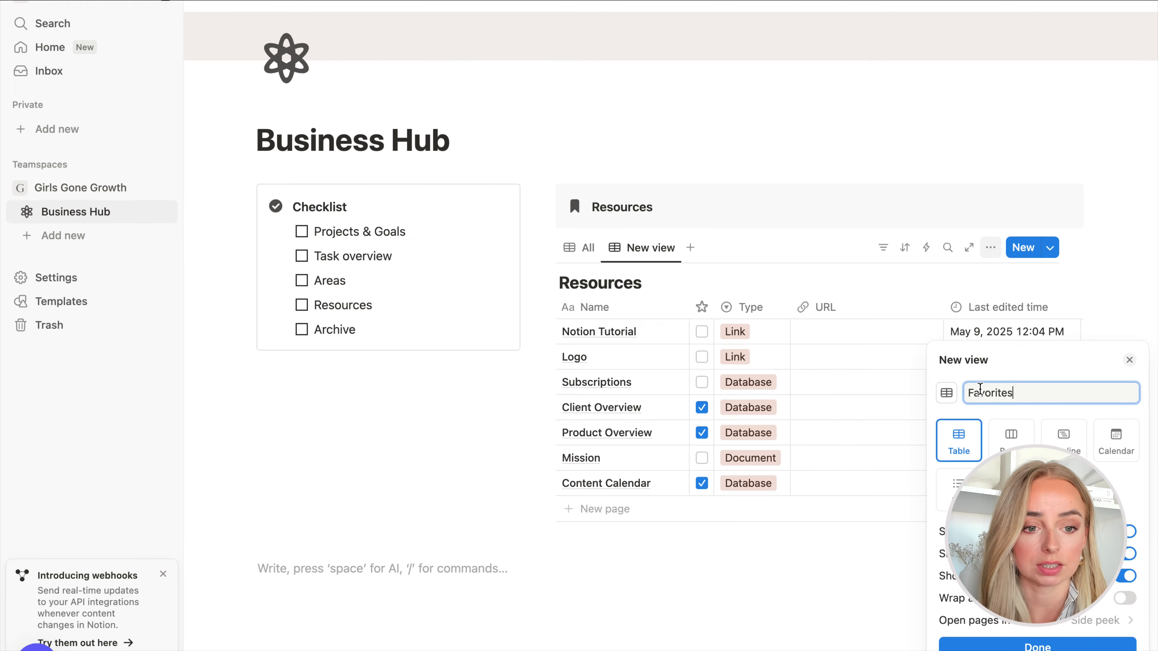
{"action": "type", "text": "es"}
{"action": "key", "text": "Return"}
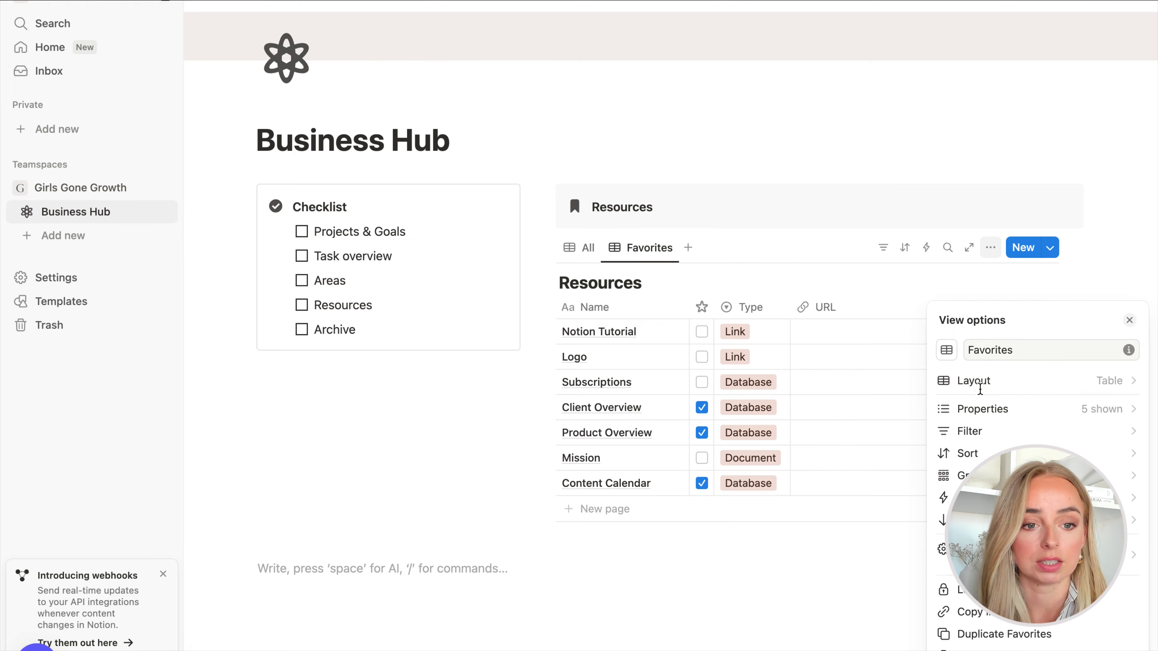
{"action": "left_click", "coordinate": [942, 359]}
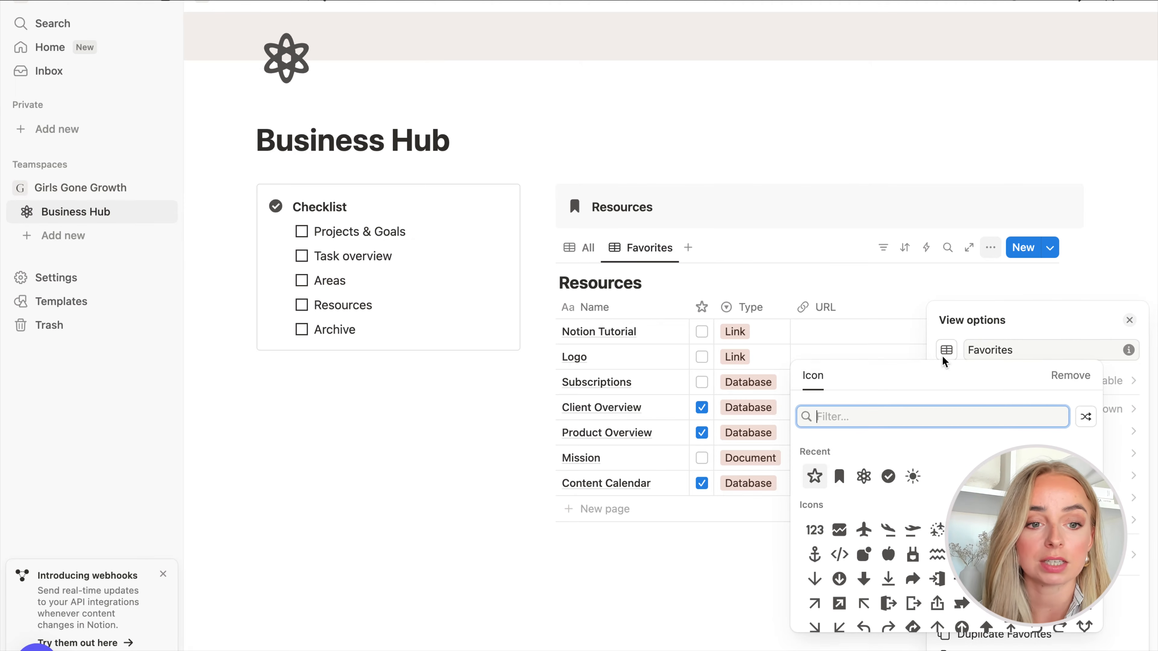
{"action": "left_click", "coordinate": [816, 476]}
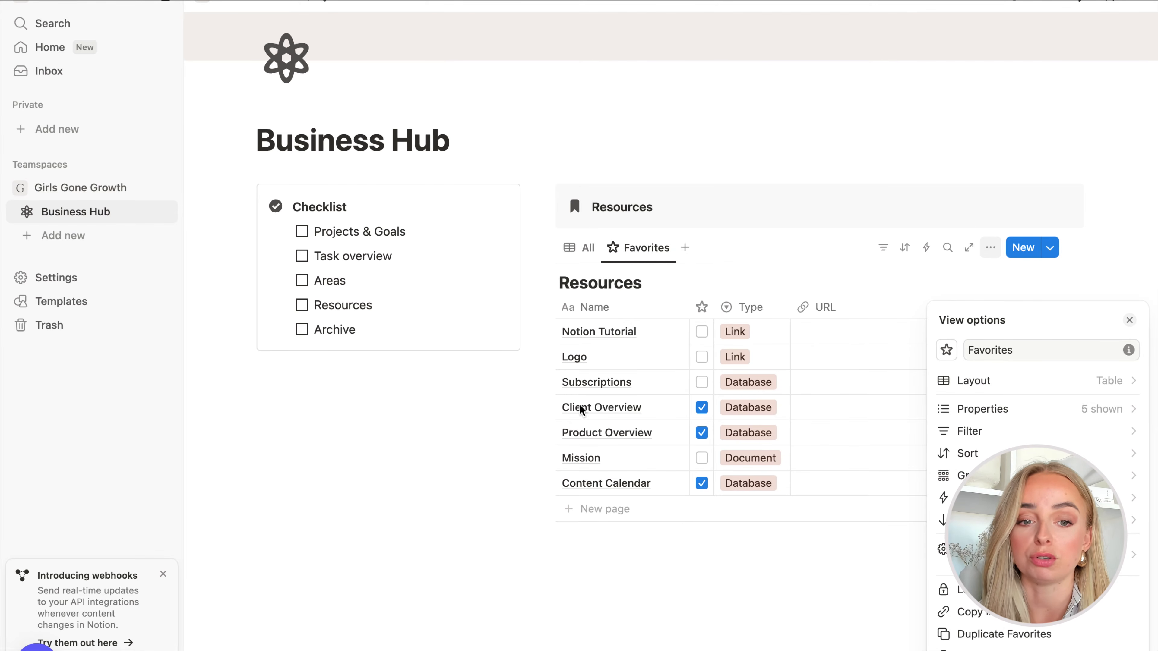
- Filter the Favorites view to pages whose Favorite property is Checked and save the filter for everyone
{"action": "left_click", "coordinate": [1003, 436]}
{"action": "left_click", "coordinate": [994, 448]}
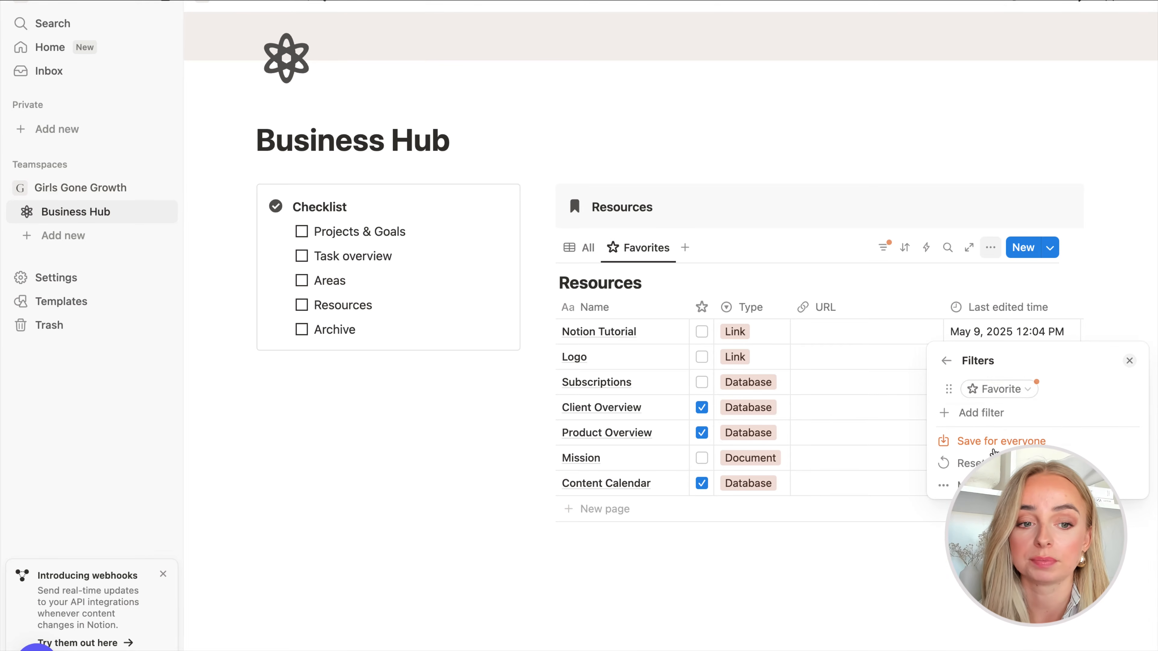
{"action": "left_click", "coordinate": [999, 389]}
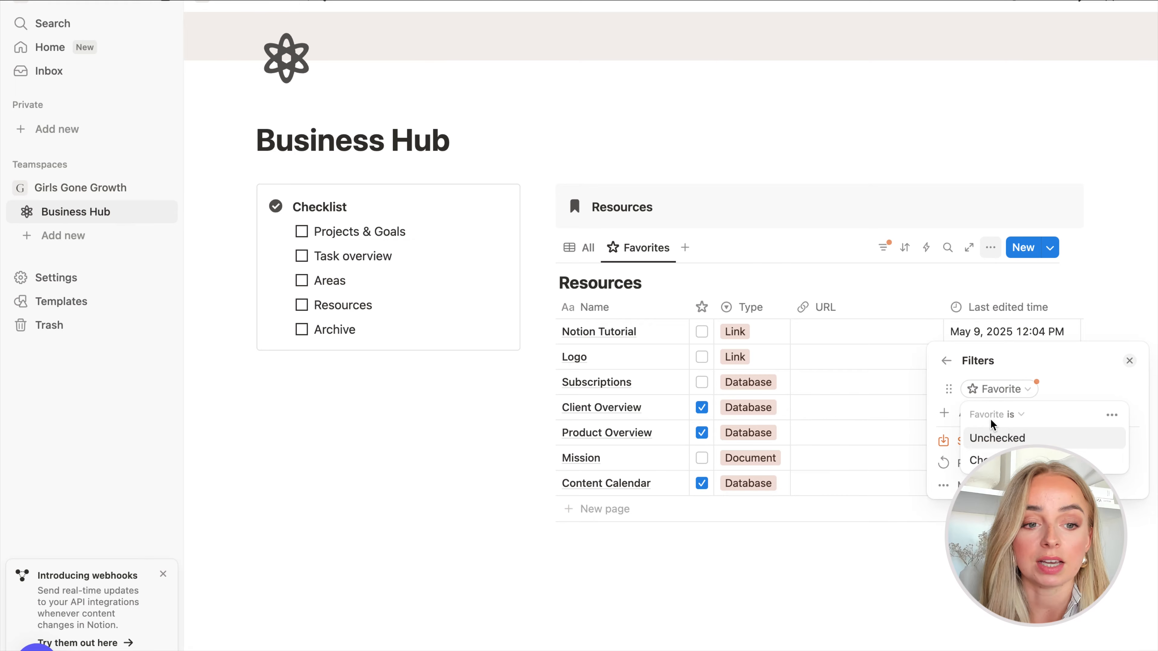
{"action": "left_click", "coordinate": [1003, 461]}
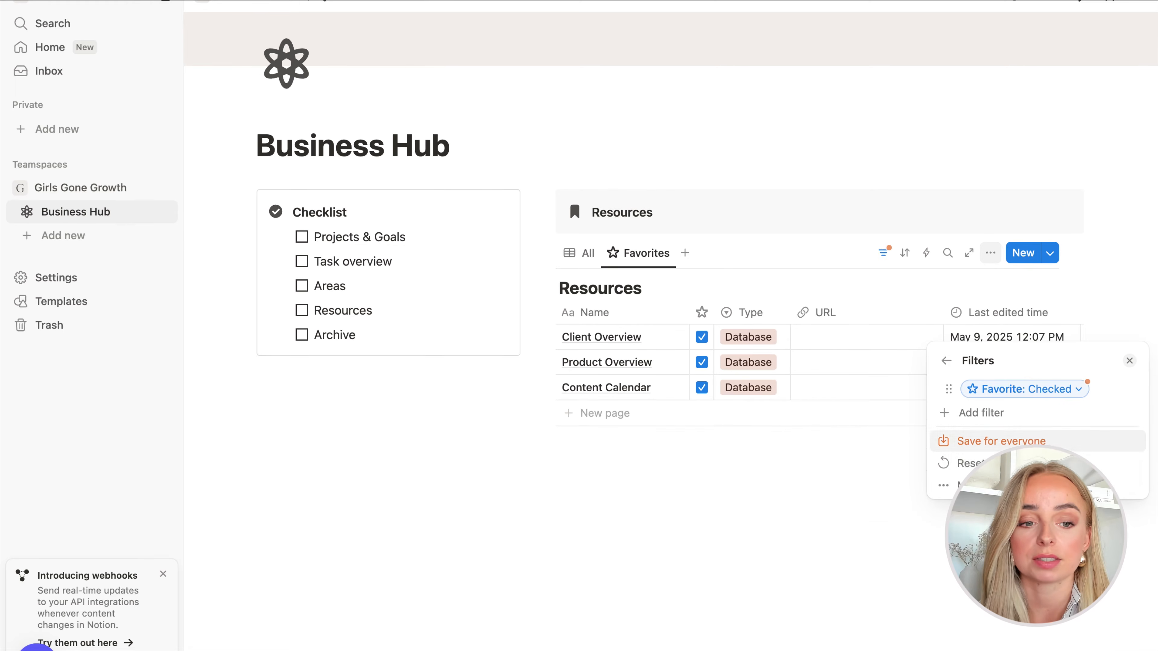
{"action": "left_click", "coordinate": [1001, 441]}
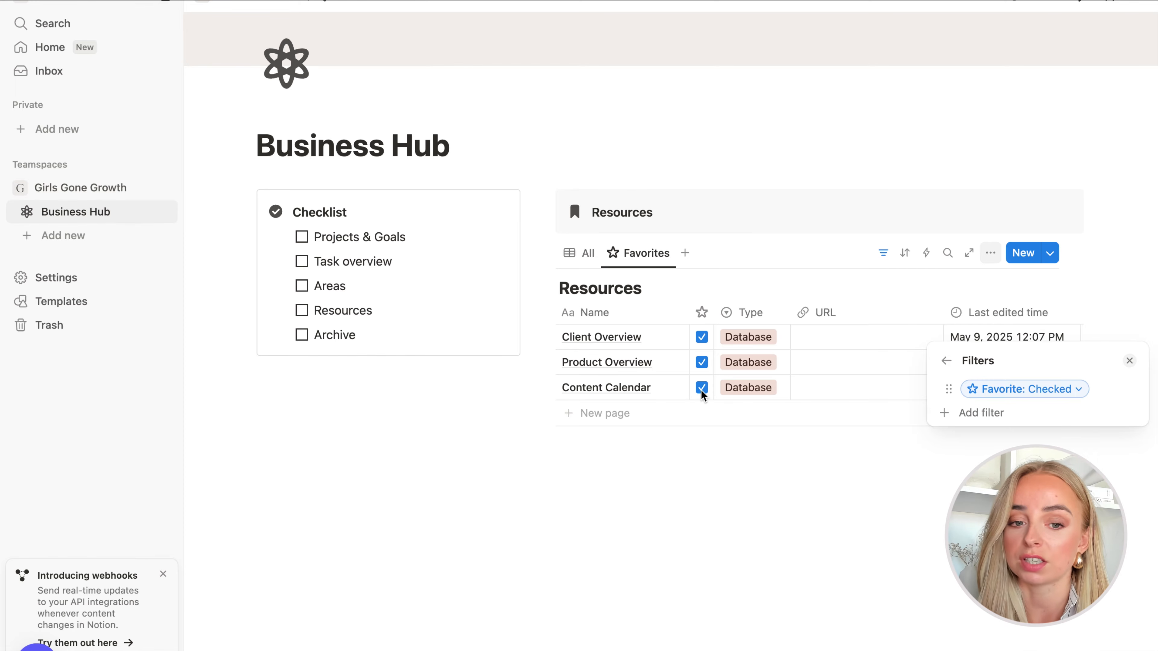
{"action": "left_click", "coordinate": [776, 454]}
- Hide the database title in the Resources Favorites view and place the Favorites view ahead of All
{"action": "left_click", "coordinate": [655, 289]}
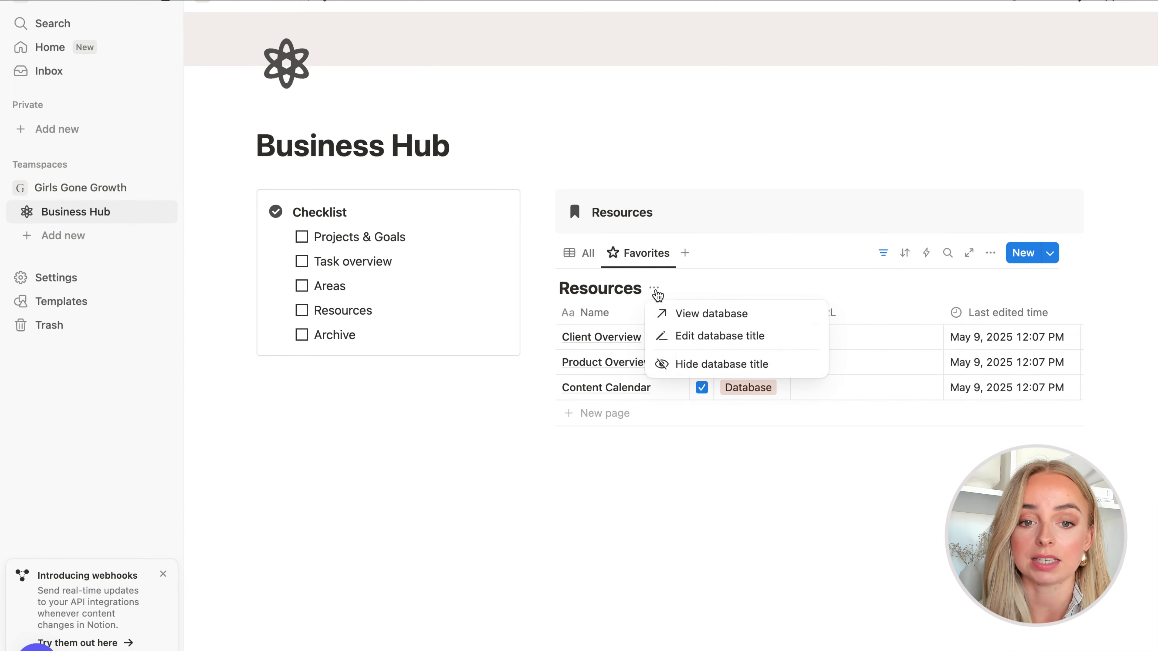
{"action": "left_click", "coordinate": [701, 366]}
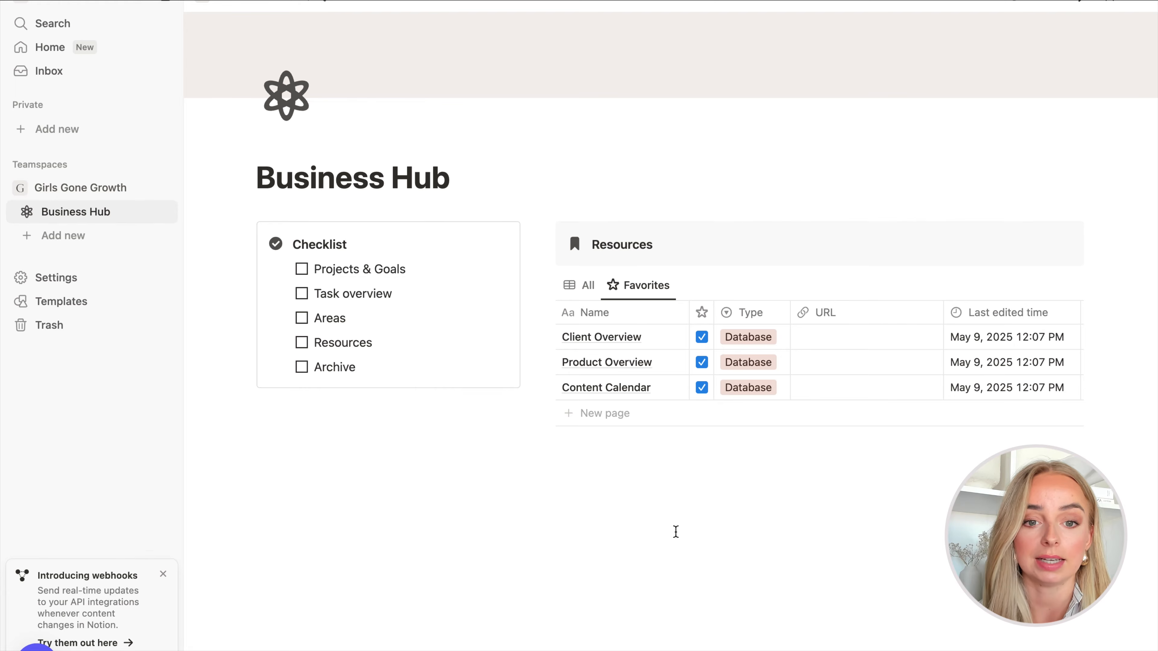
{"action": "left_click_drag", "start_coordinate": [634, 285], "coordinate": [592, 288]}
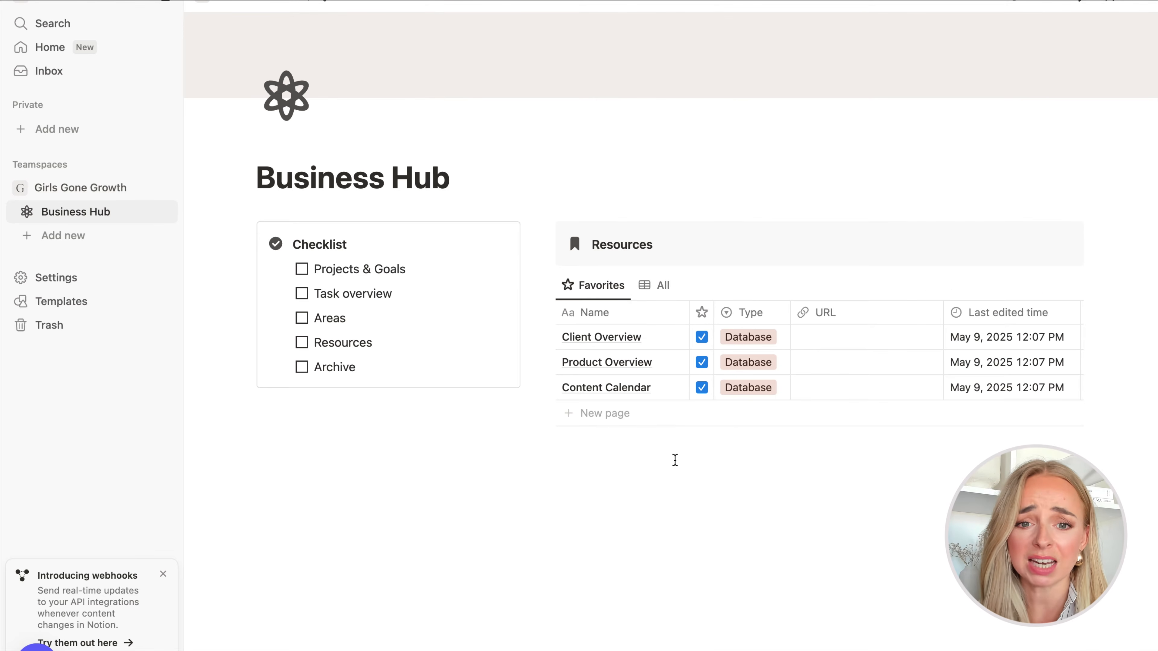
- Create a new table view of Resources named Recent and give it the clock icon with the counterclockwise arrow
{"action": "left_click", "coordinate": [684, 286]}
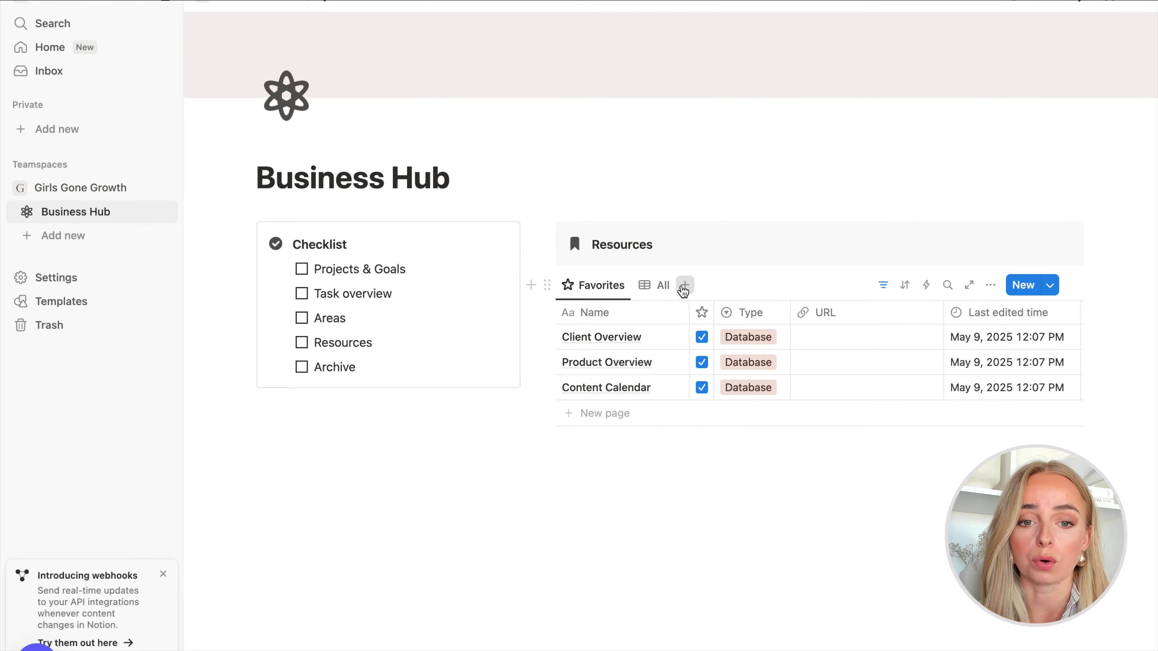
{"action": "left_click", "coordinate": [725, 364]}
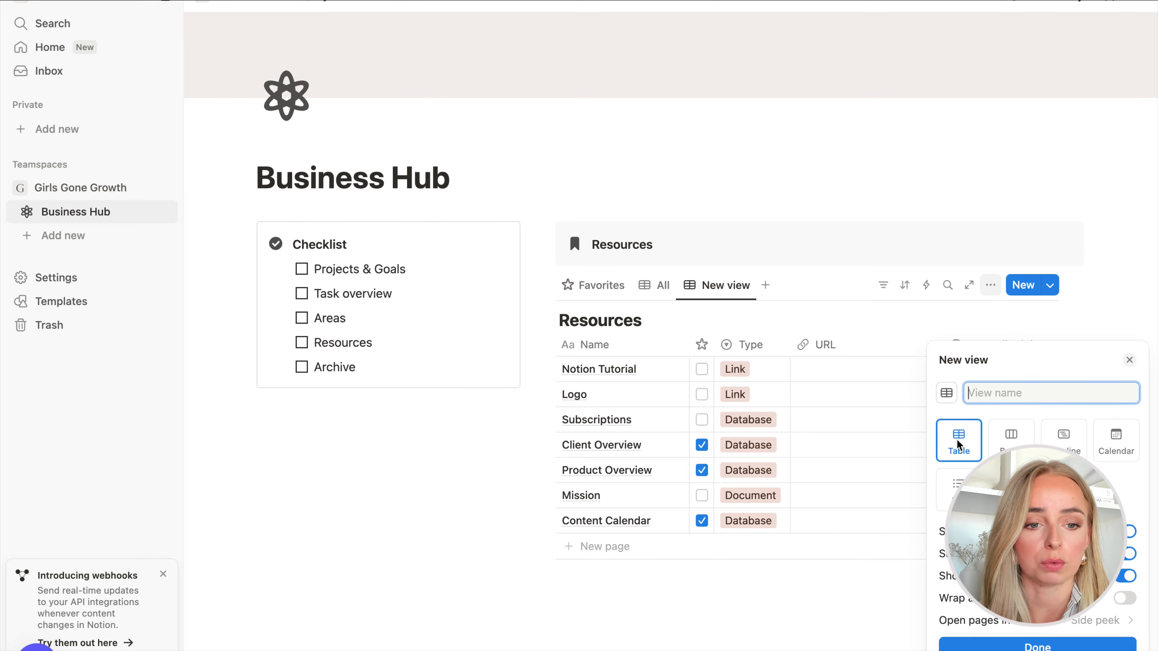
{"action": "type", "text": "Recent"}
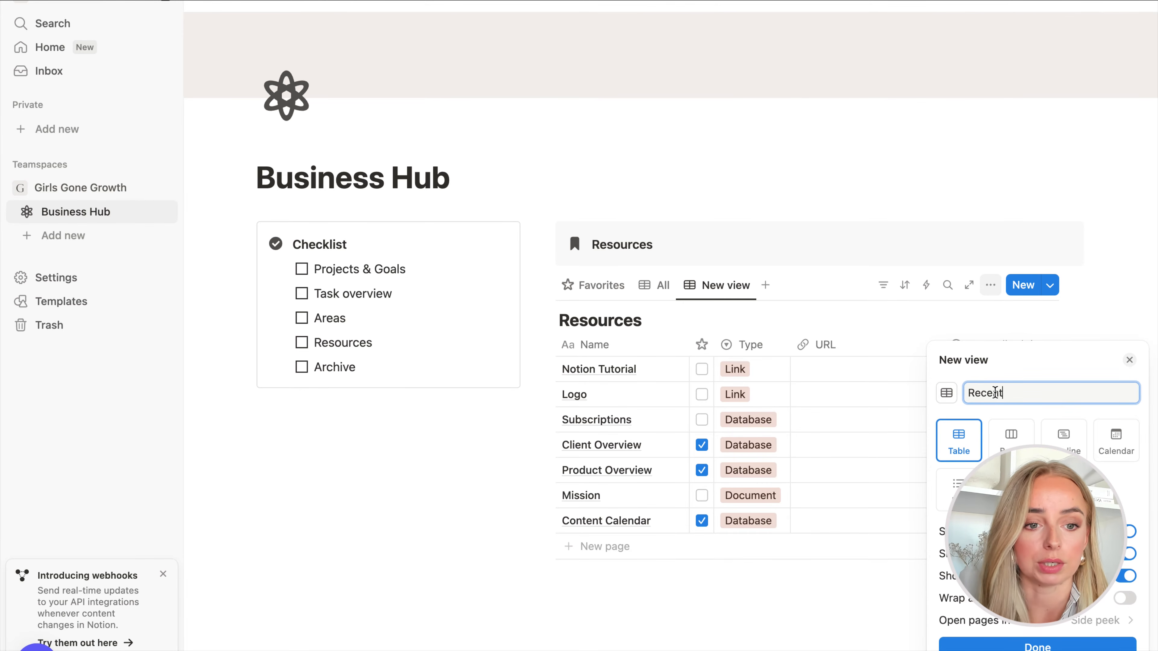
{"action": "left_click", "coordinate": [947, 393]}
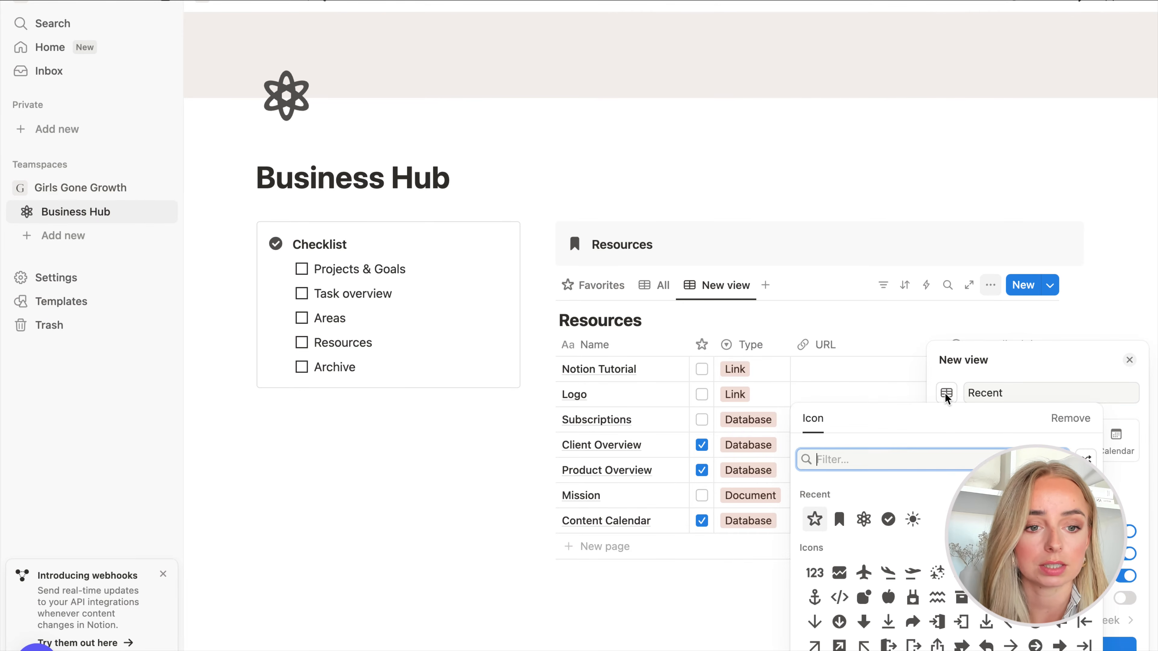
{"action": "type", "text": "cloc"}
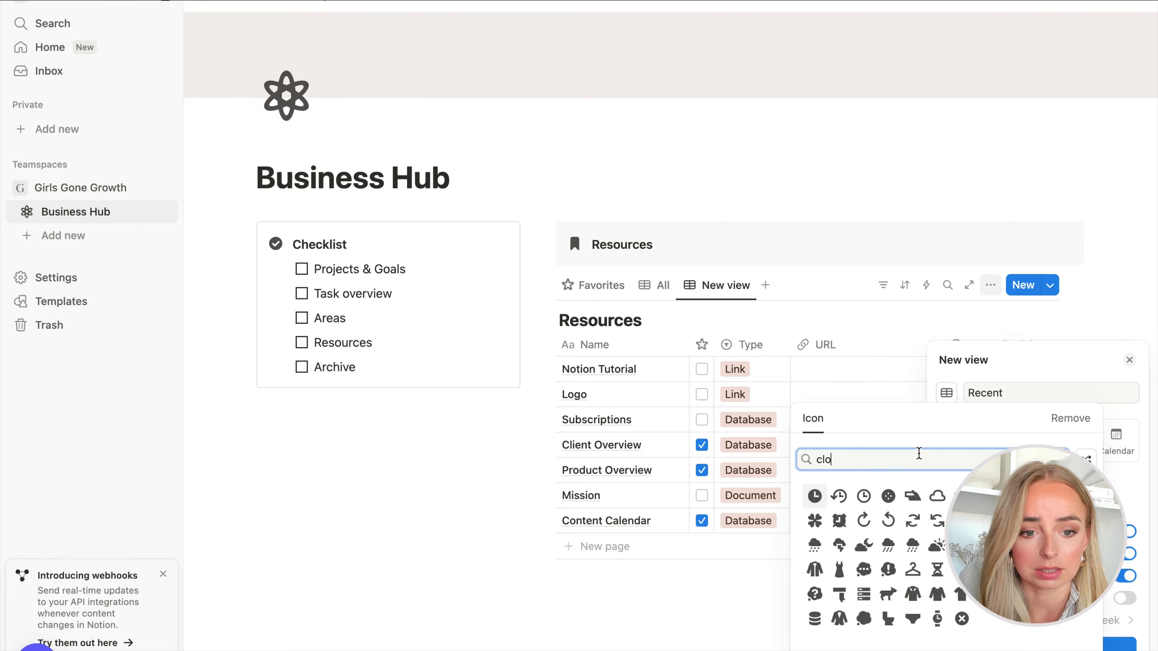
{"action": "left_click", "coordinate": [839, 496]}
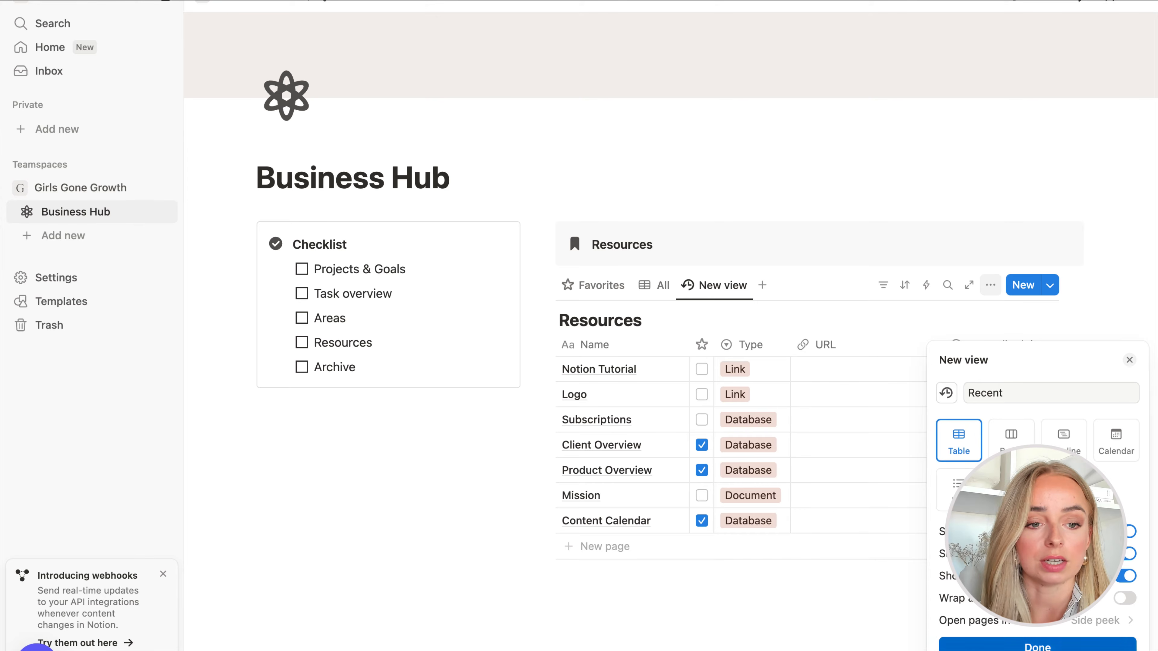
{"action": "left_click", "coordinate": [1038, 646]}
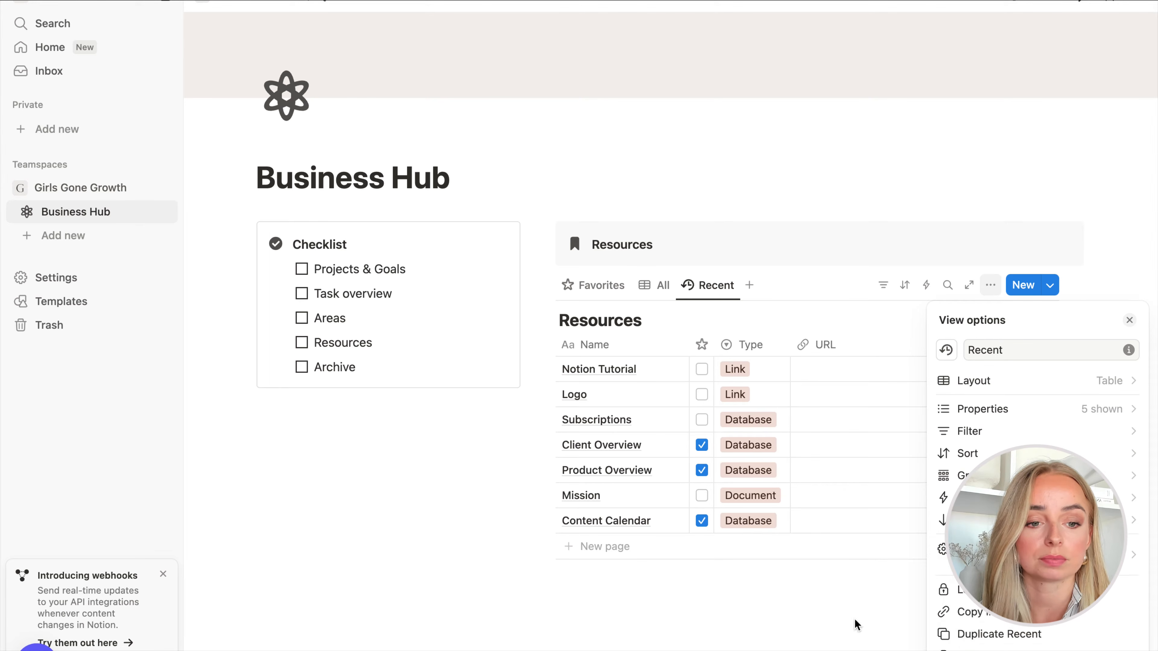
- Sort the Recent view by Last edited time in Descending order
{"action": "left_click", "coordinate": [967, 453]}
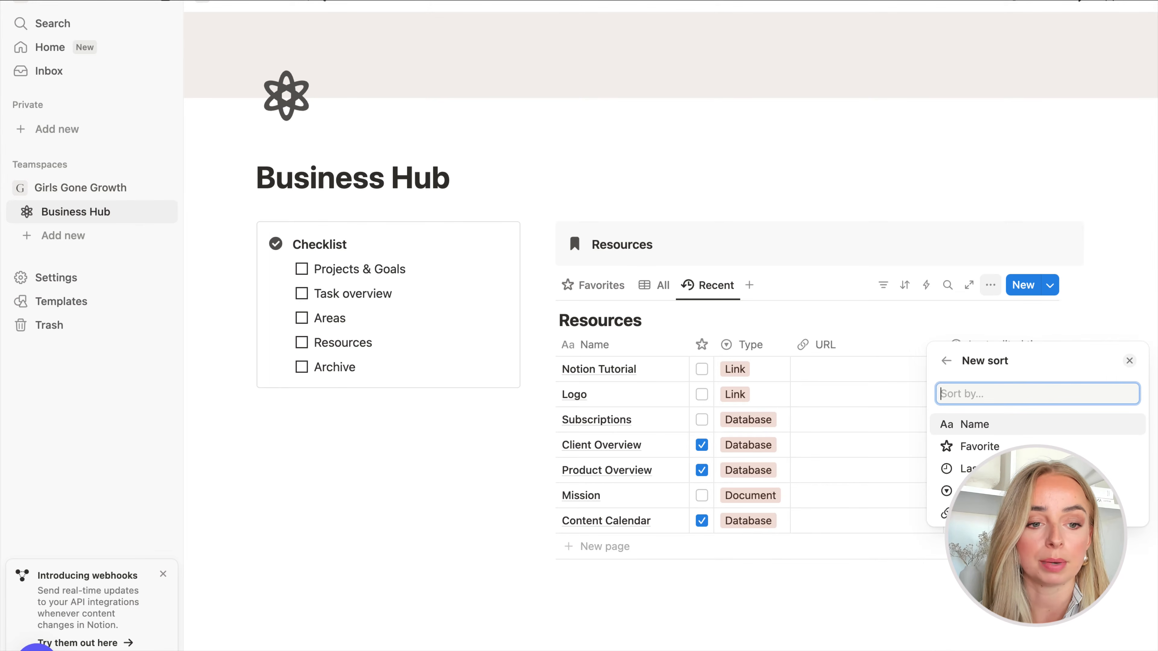
{"action": "left_click", "coordinate": [966, 468]}
{"action": "left_click", "coordinate": [1047, 399]}
{"action": "left_click", "coordinate": [1050, 440]}
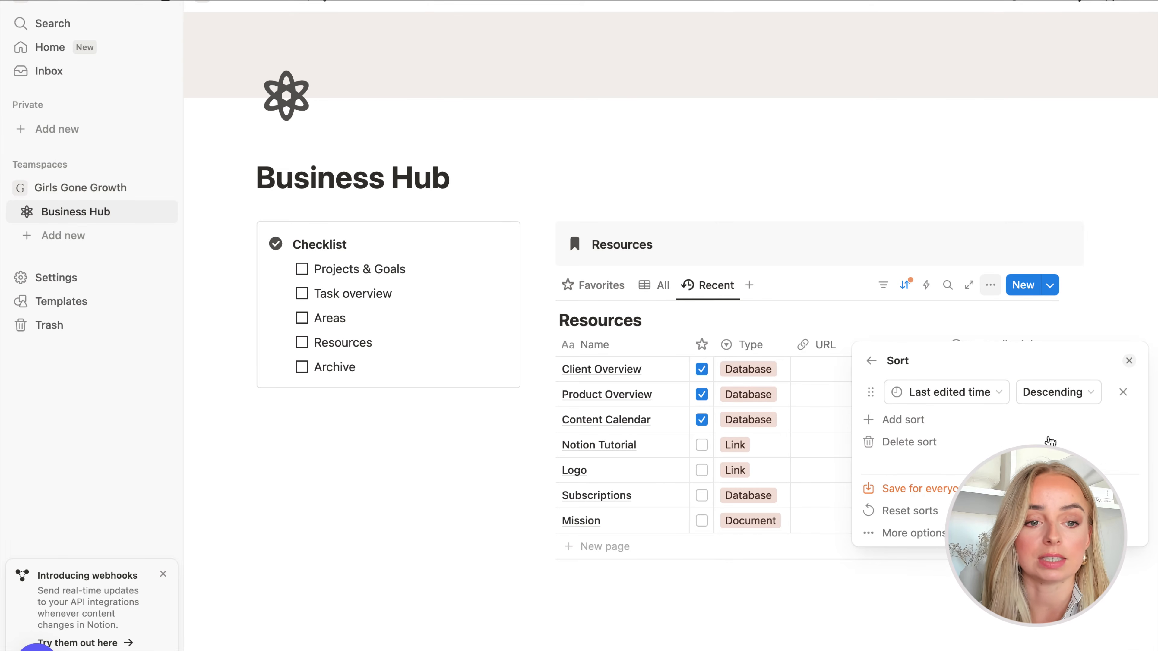
{"action": "left_click", "coordinate": [769, 623]}
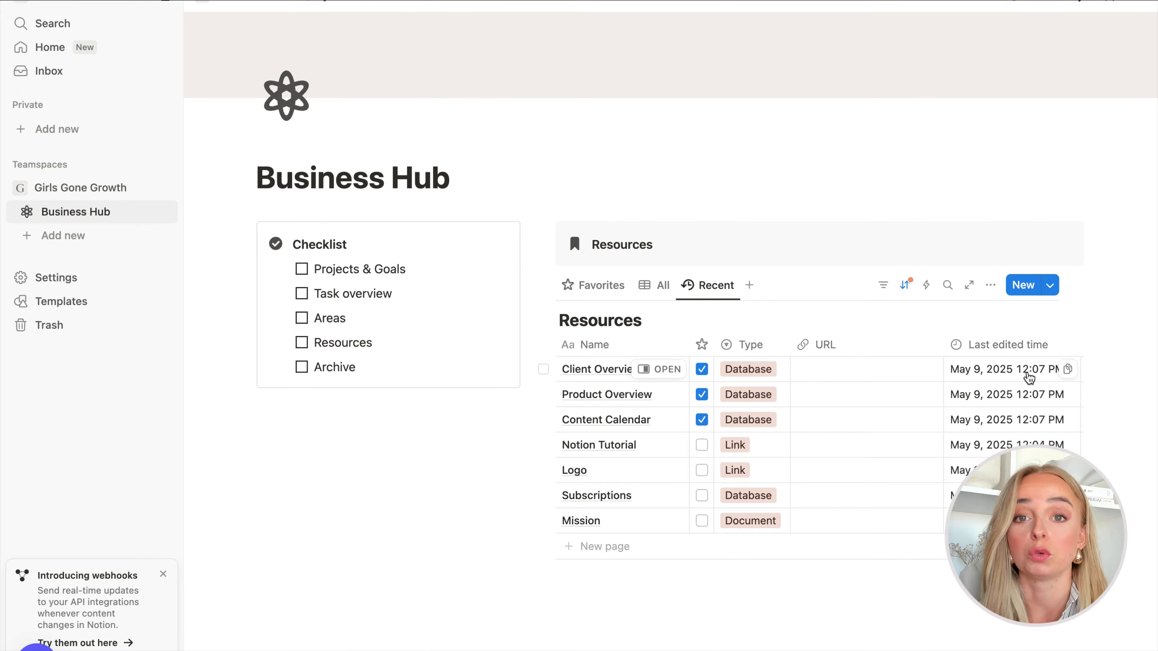
- In the Recent view, move the Last edited time column directly after Favorite and hide the URL and Type properties
{"action": "left_click_drag", "start_coordinate": [962, 345], "coordinate": [794, 358]}
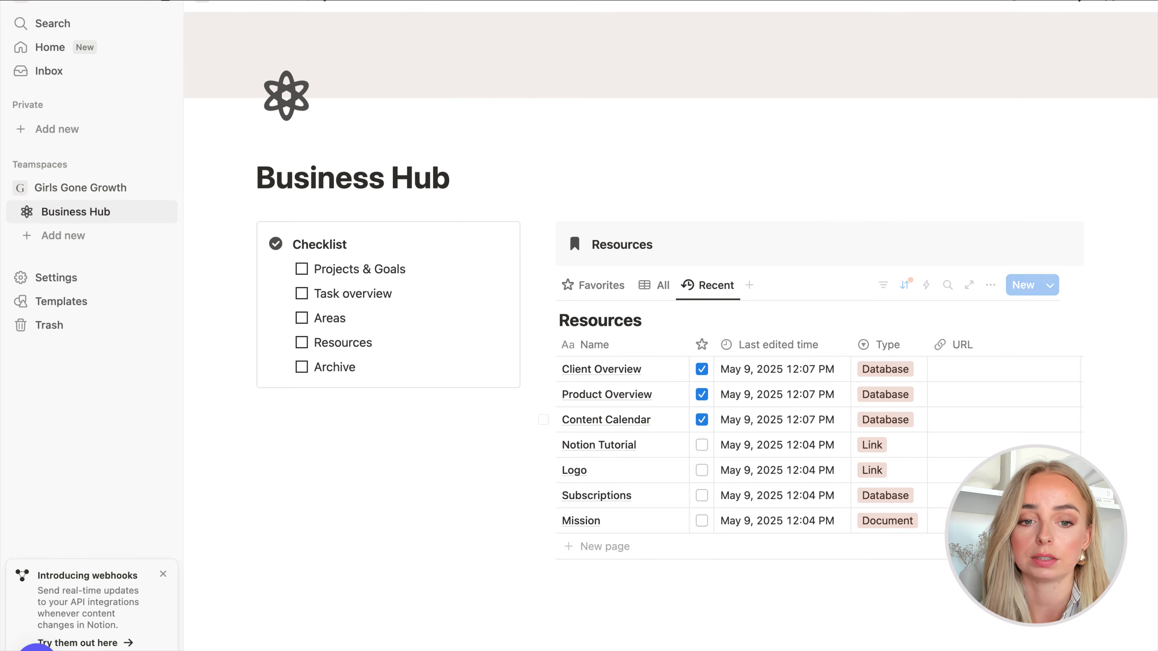
{"action": "left_click", "coordinate": [983, 346]}
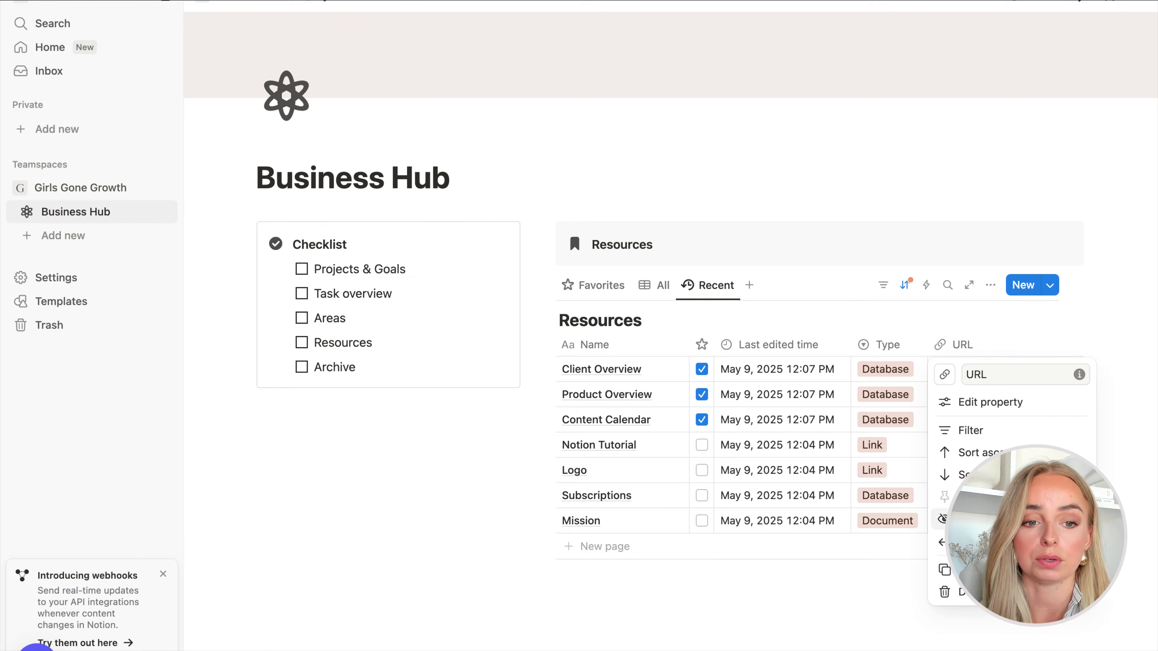
{"action": "left_click", "coordinate": [980, 519]}
{"action": "left_click", "coordinate": [890, 348]}
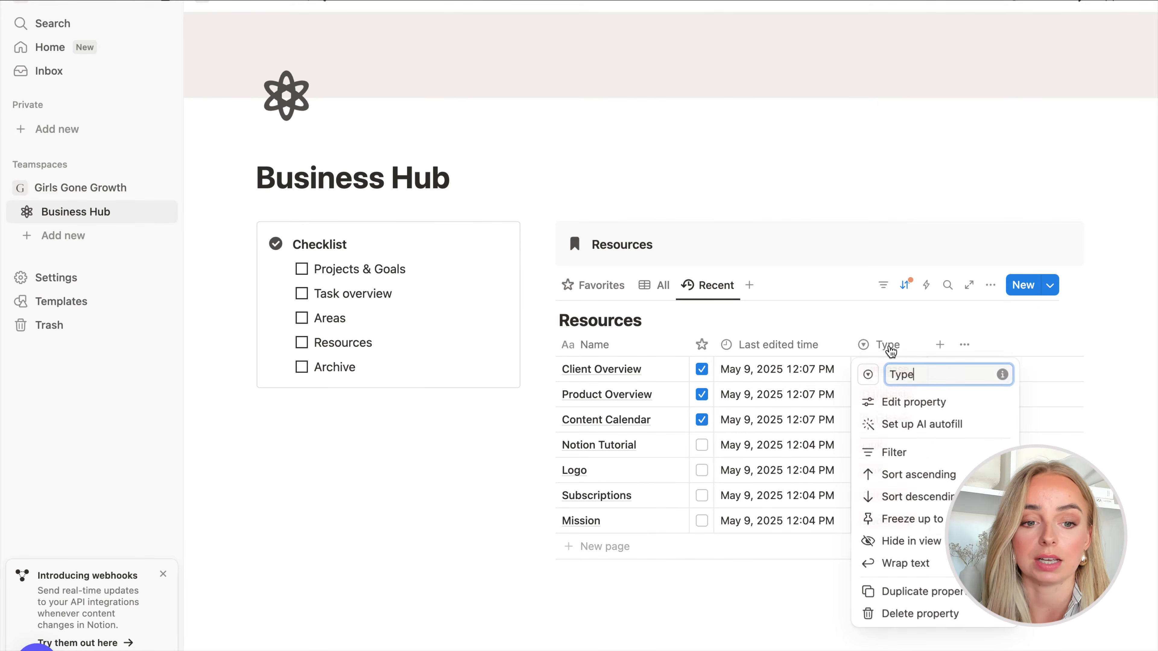
{"action": "left_click", "coordinate": [896, 540]}
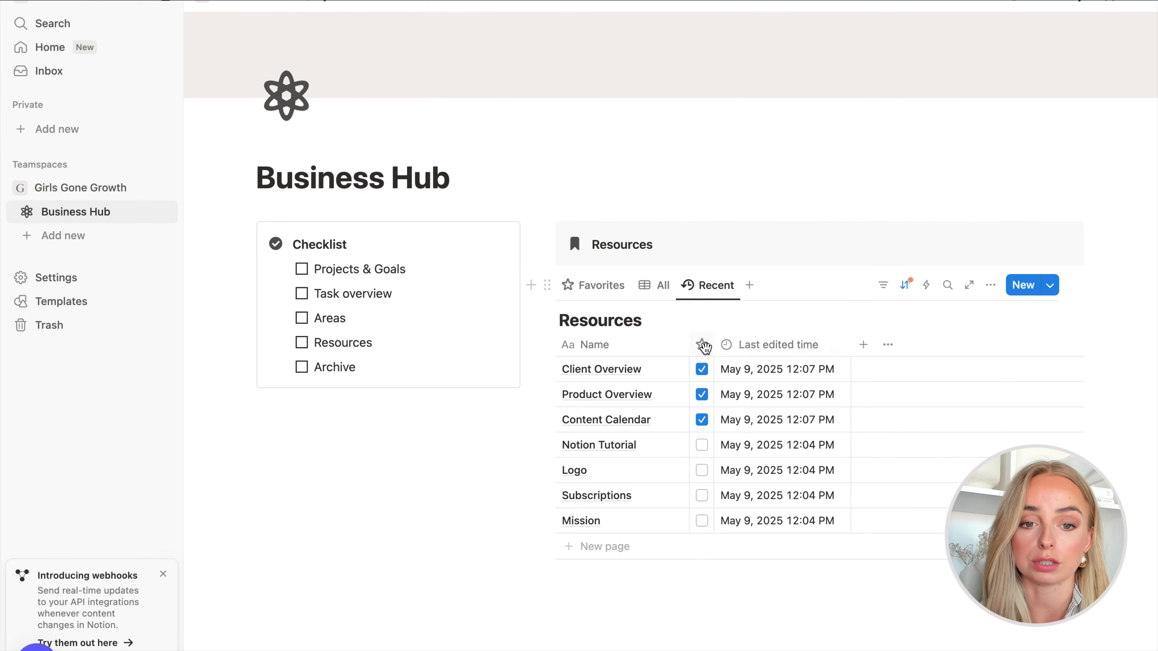
- Hide the database title and the Favorite property in the Recent view
{"action": "left_click", "coordinate": [653, 321]}
{"action": "left_click", "coordinate": [672, 396]}
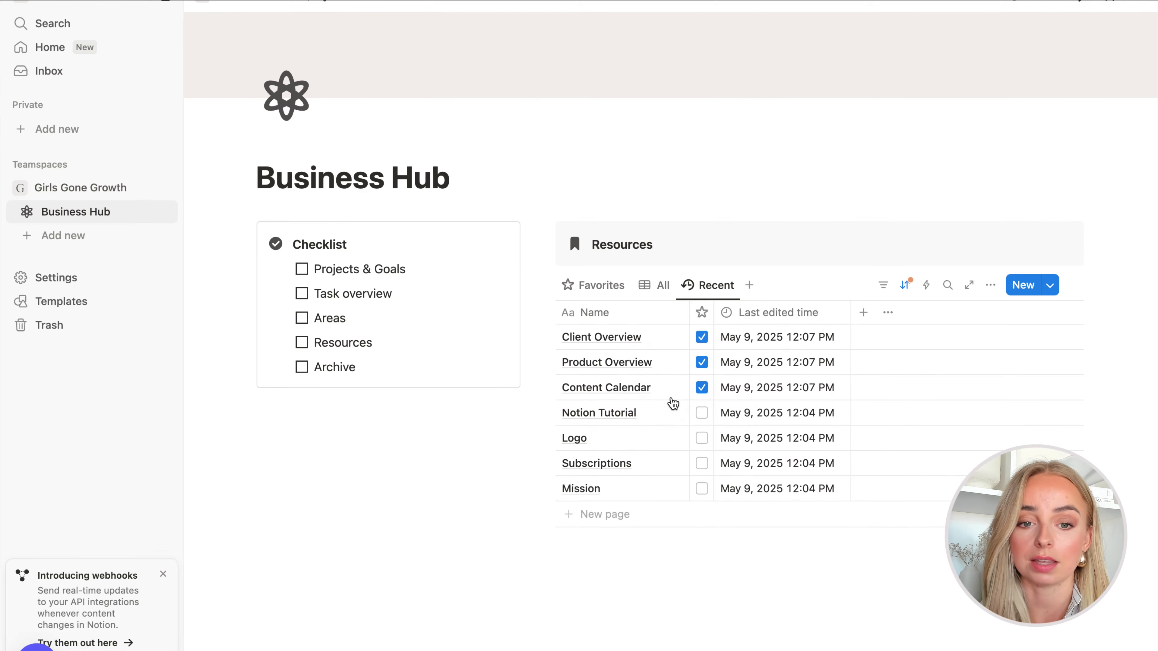
{"action": "left_click", "coordinate": [701, 313]}
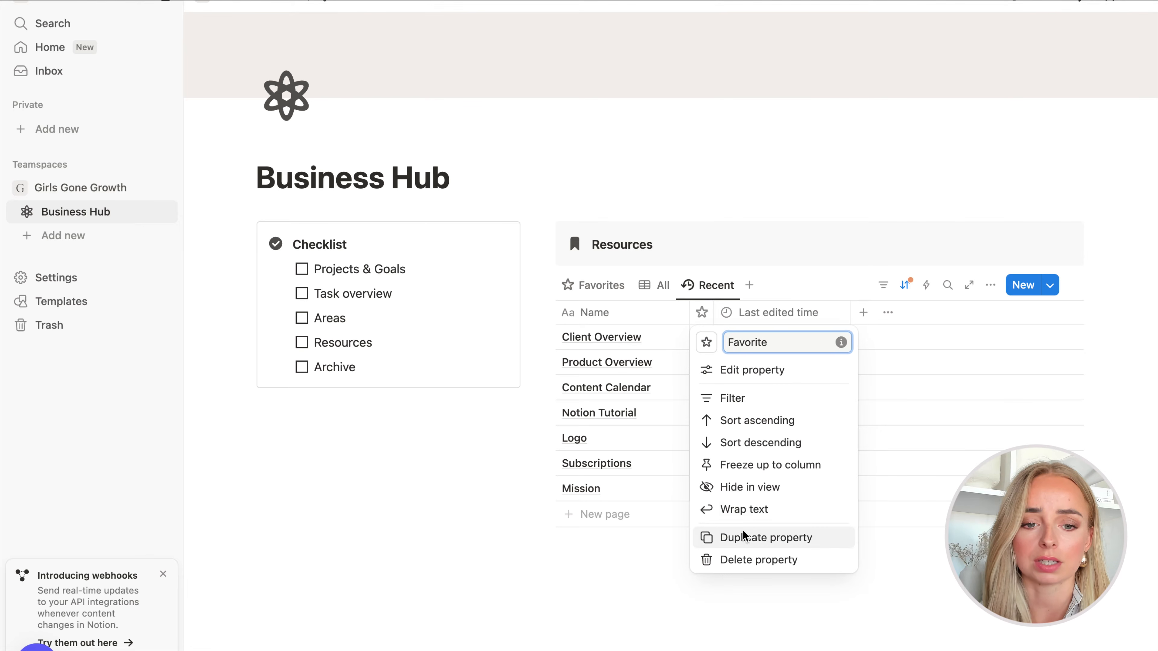
{"action": "left_click", "coordinate": [746, 488]}
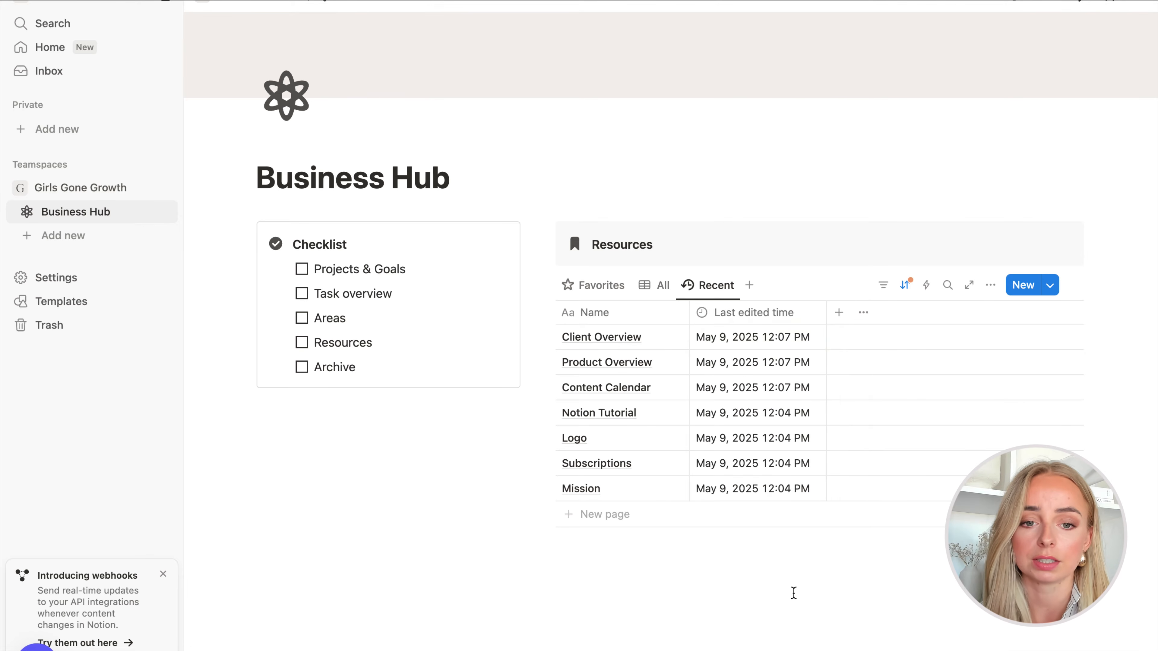
- Place the Recent view between Favorites and All, and hide the Last edited time property in the Favorites view
{"action": "left_click_drag", "start_coordinate": [699, 293], "coordinate": [647, 293]}
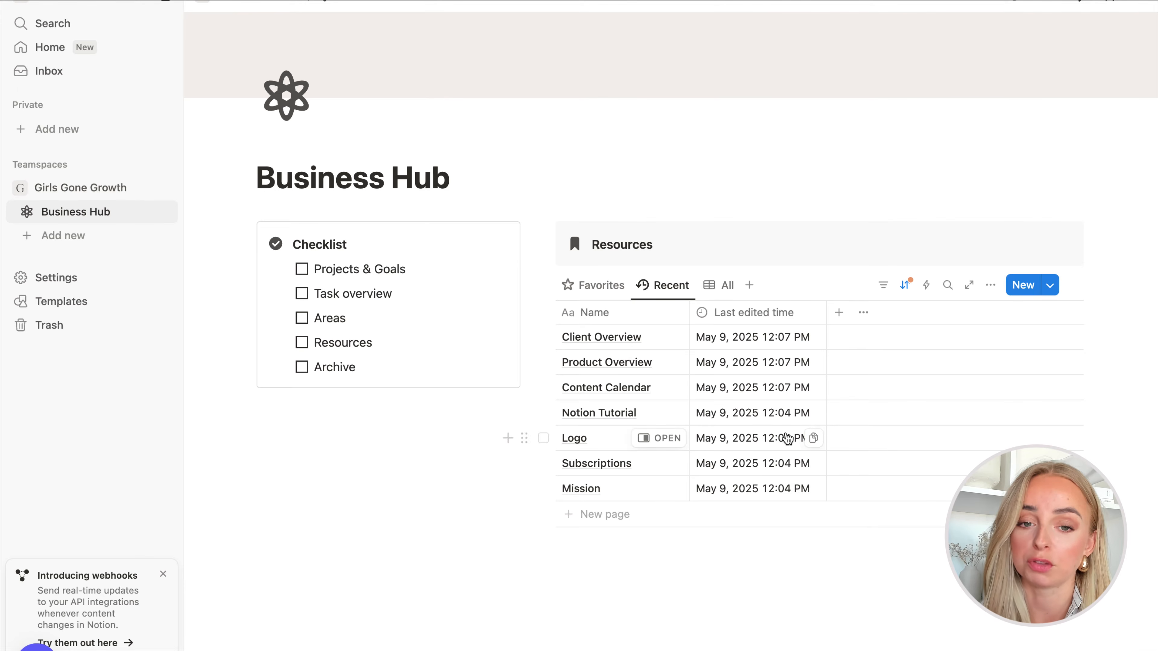
{"action": "left_click", "coordinate": [572, 289]}
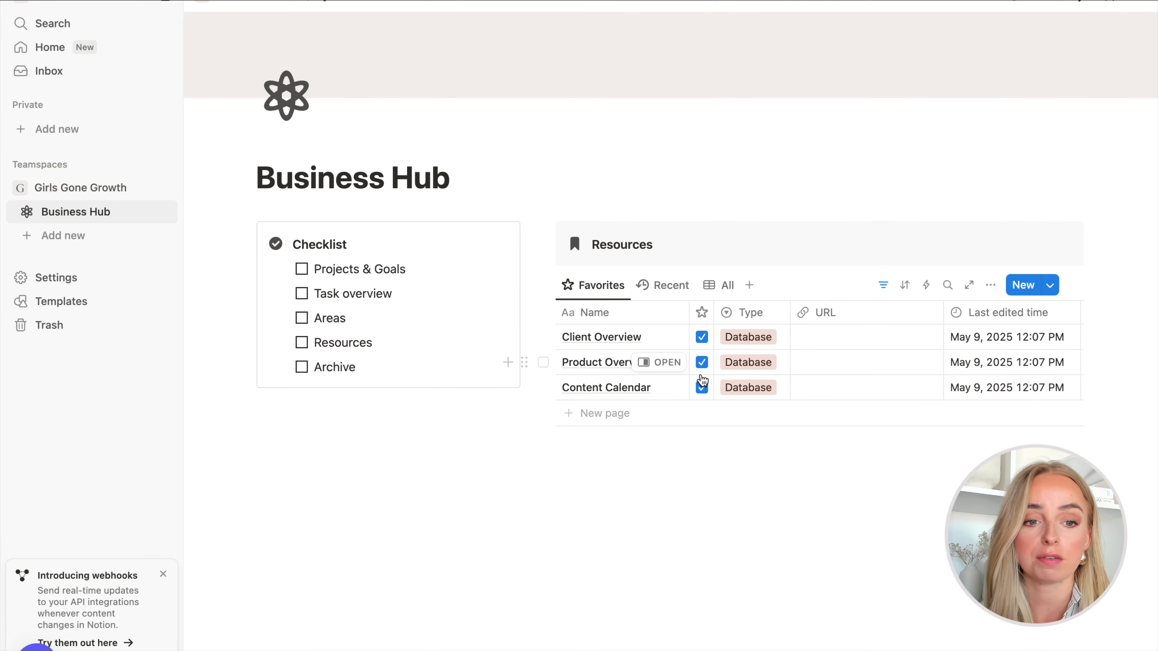
{"action": "left_click", "coordinate": [986, 313]}
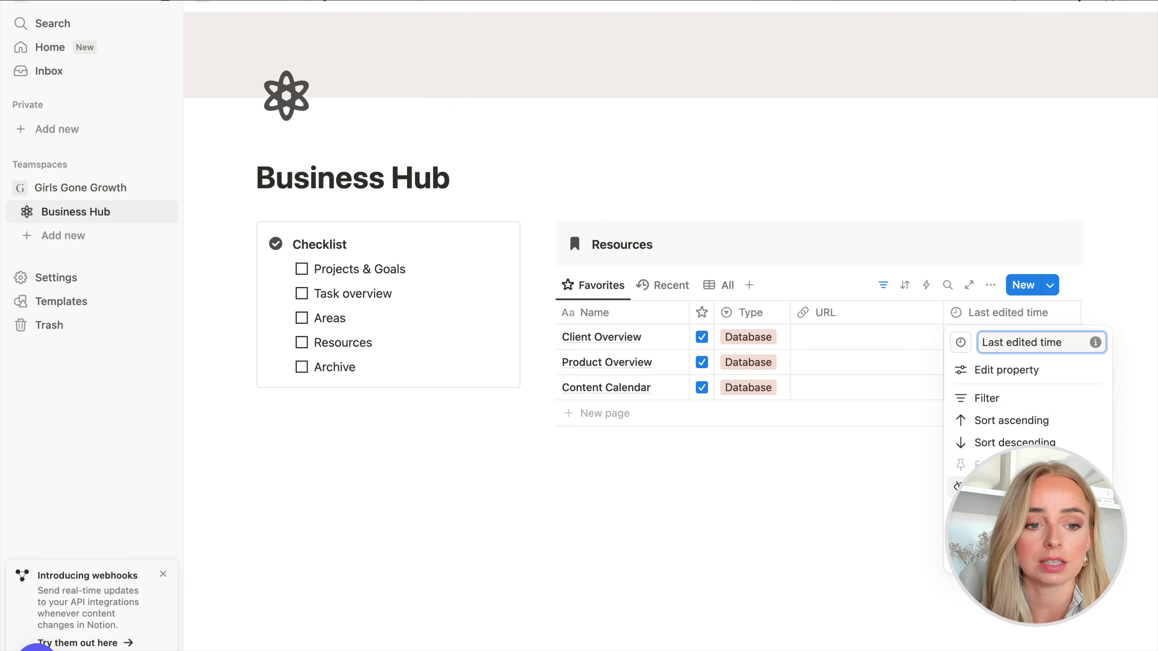
{"action": "left_click", "coordinate": [985, 486]}
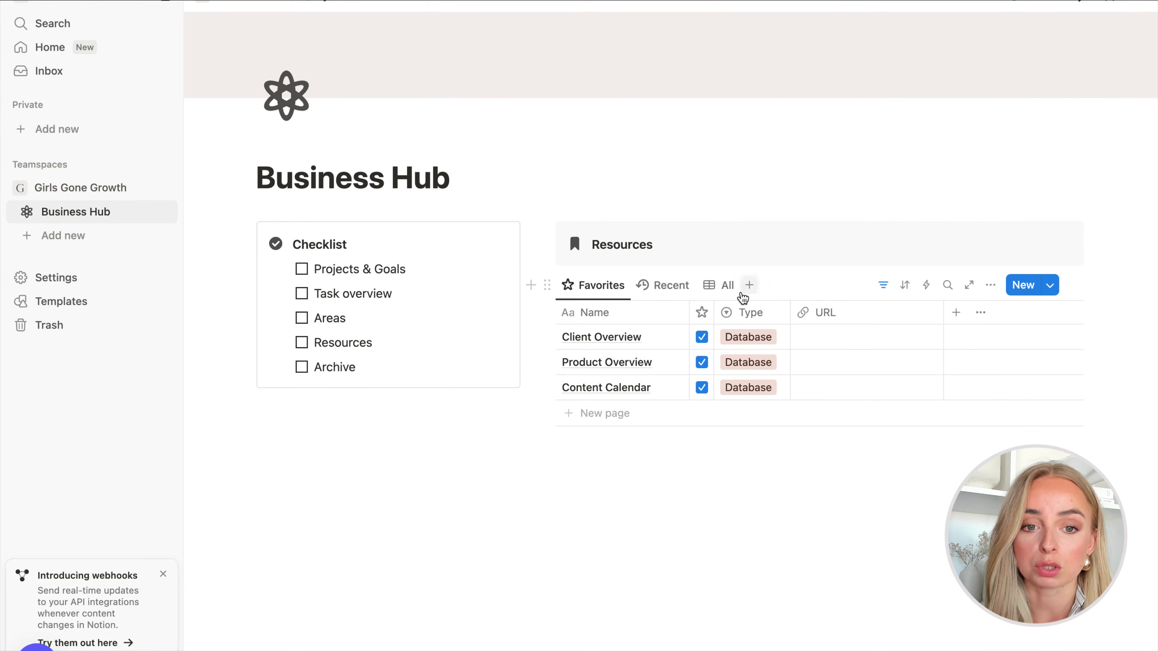
- Sort the All view of Resources by Name in Ascending order and hide its Last edited time property
{"action": "left_click", "coordinate": [725, 292]}
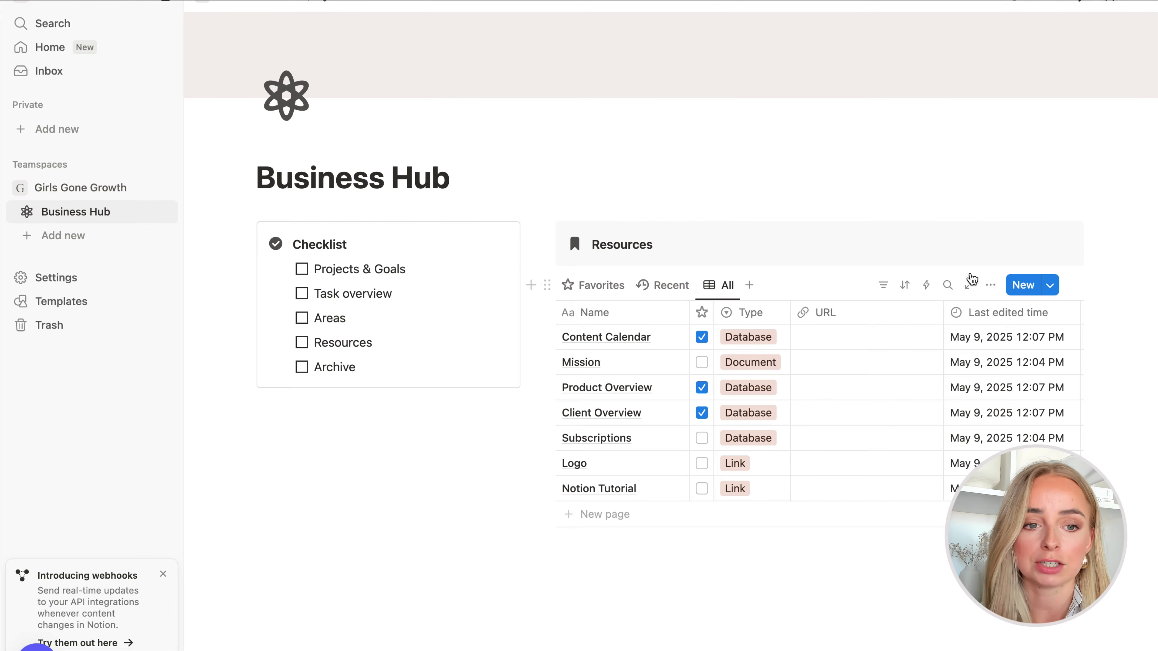
{"action": "left_click", "coordinate": [989, 286]}
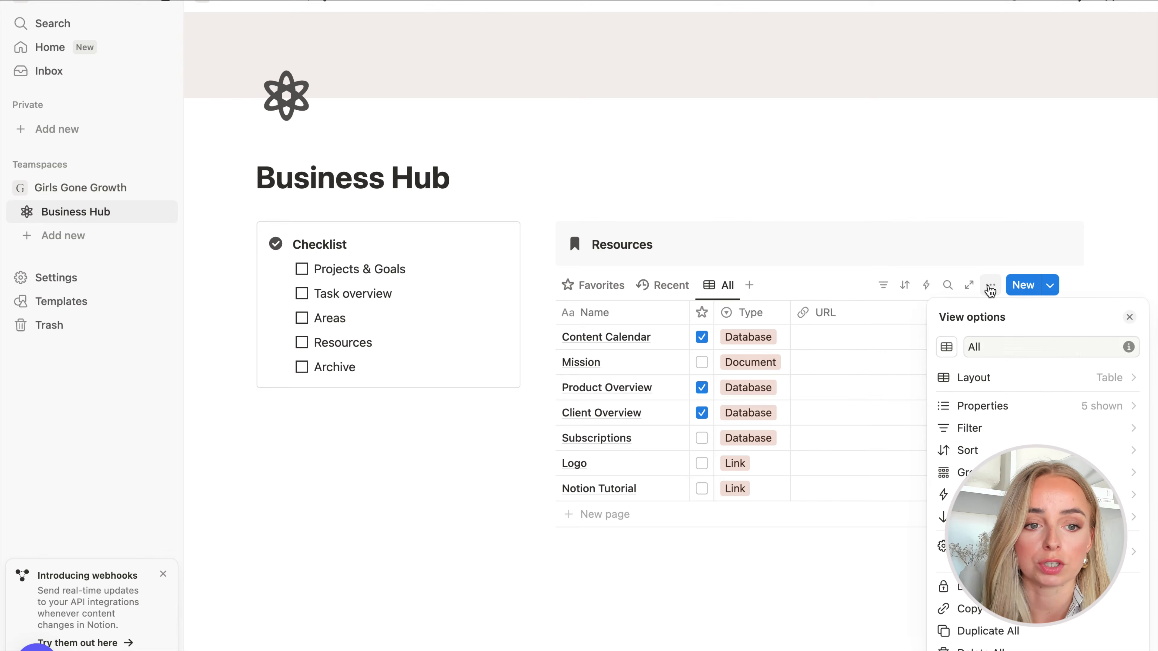
{"action": "left_click", "coordinate": [1098, 451]}
{"action": "left_click", "coordinate": [981, 386]}
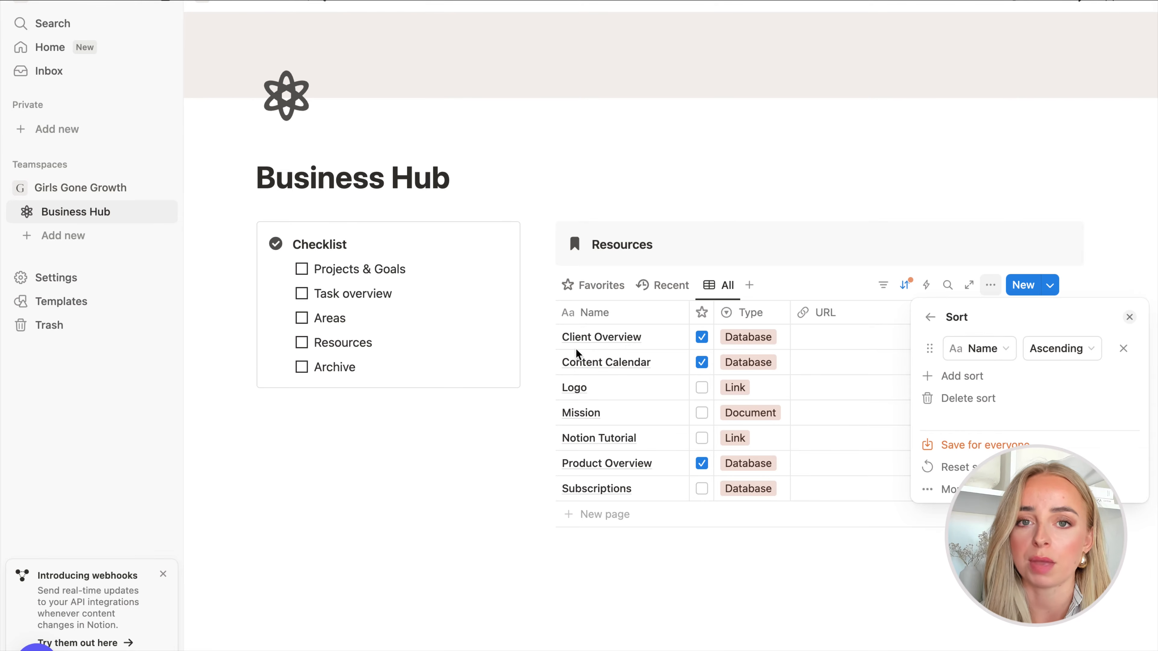
{"action": "left_click", "coordinate": [713, 585]}
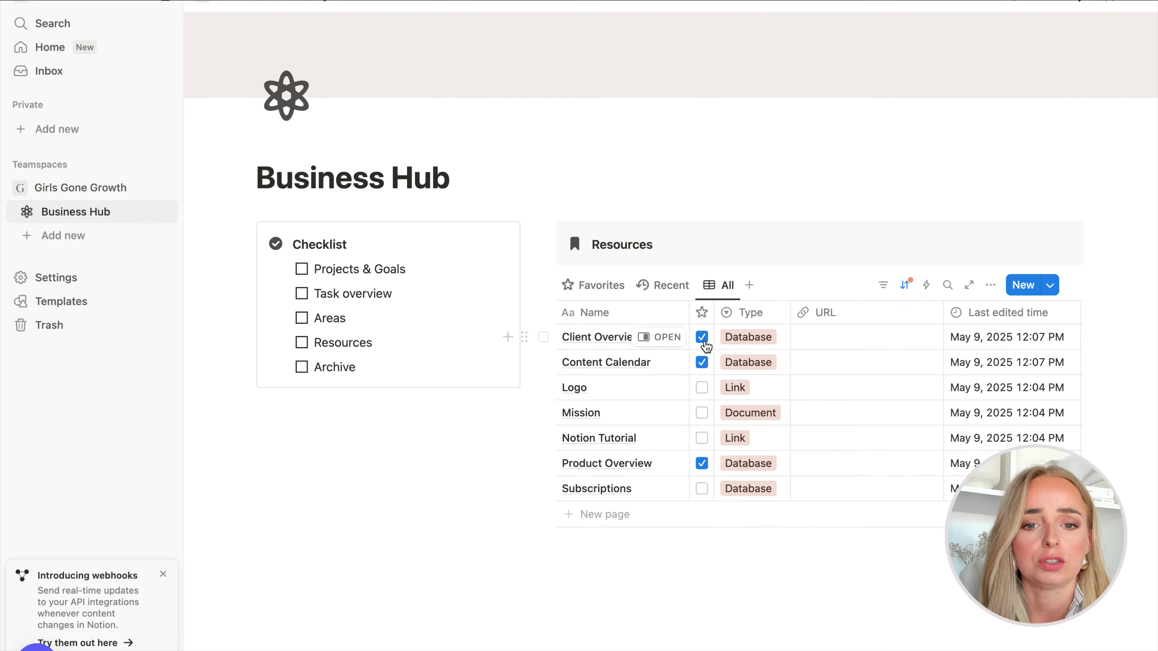
{"action": "left_click", "coordinate": [962, 317]}
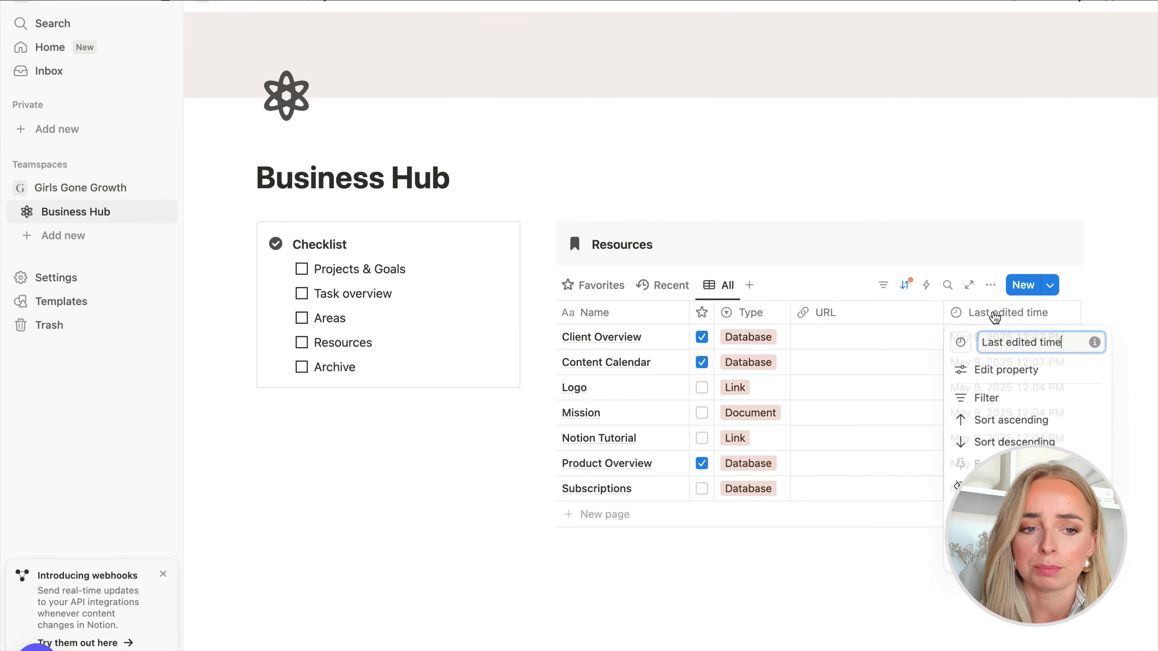
{"action": "left_click", "coordinate": [998, 487]}
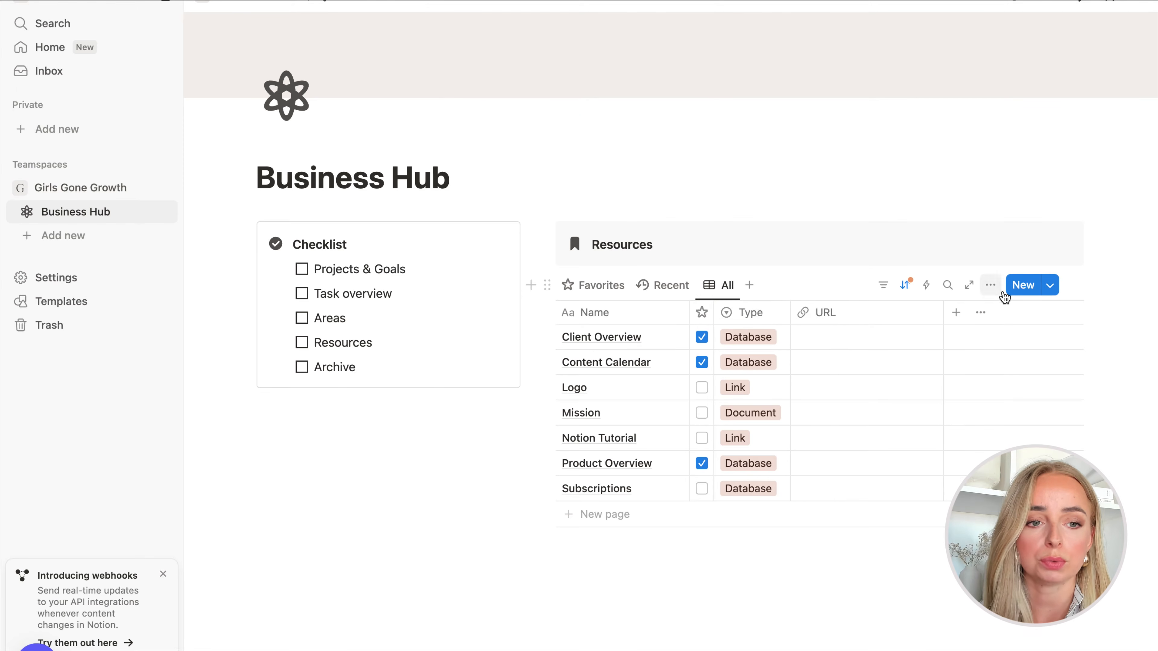
- Start a new page template for the Resources database and give it the outlined bookmark icon
{"action": "left_click", "coordinate": [1049, 287]}
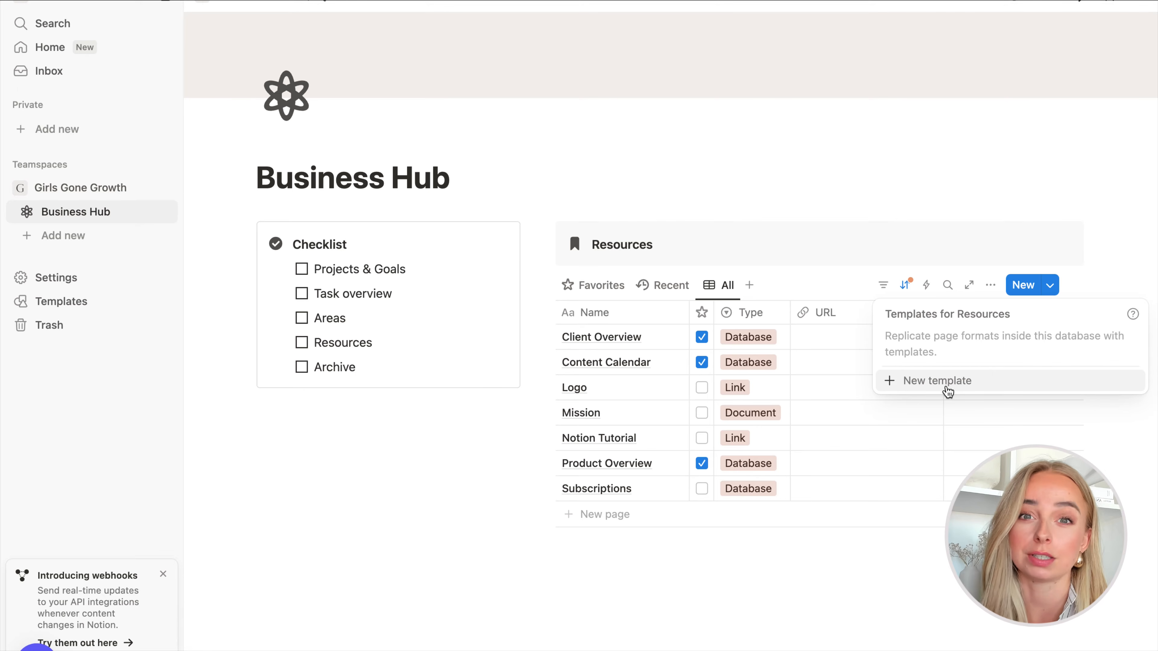
{"action": "left_click", "coordinate": [922, 385]}
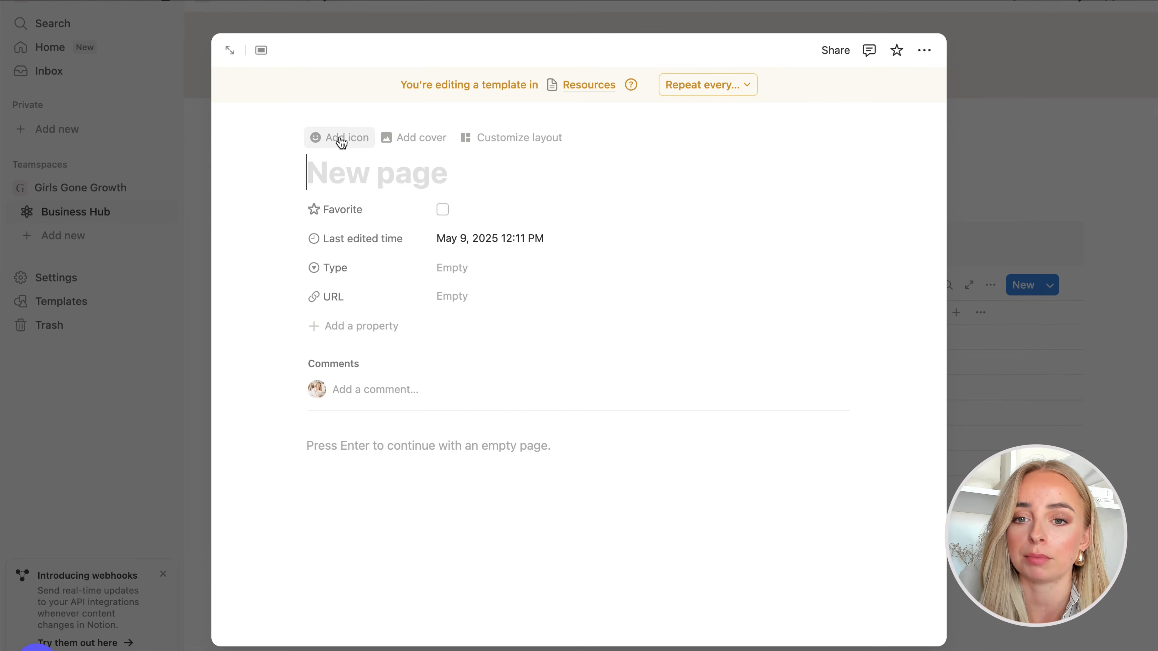
{"action": "left_click", "coordinate": [328, 138]}
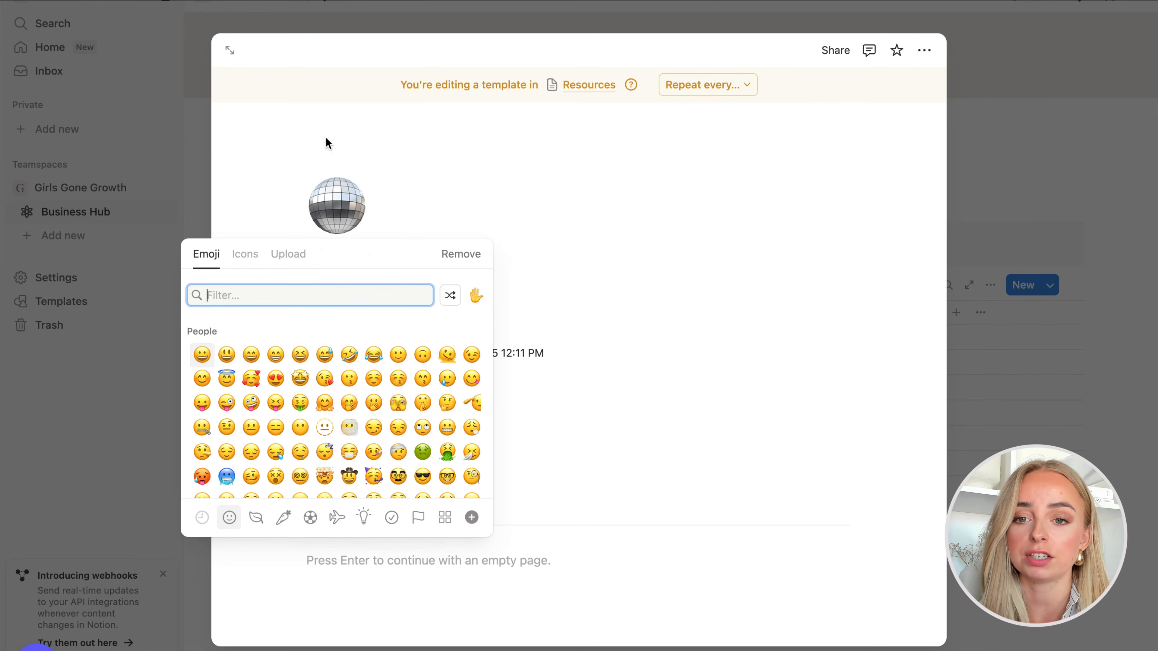
{"action": "left_click", "coordinate": [245, 255]}
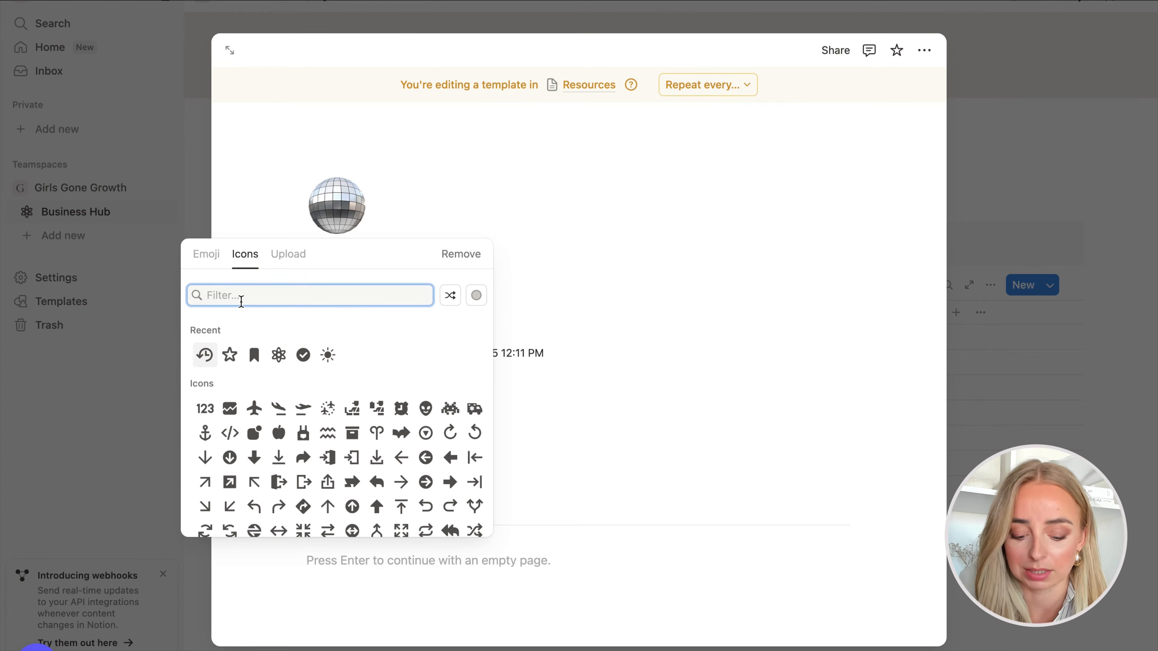
{"action": "type", "text": "book"}
{"action": "left_click", "coordinate": [279, 336]}
{"action": "left_click", "coordinate": [280, 359]}
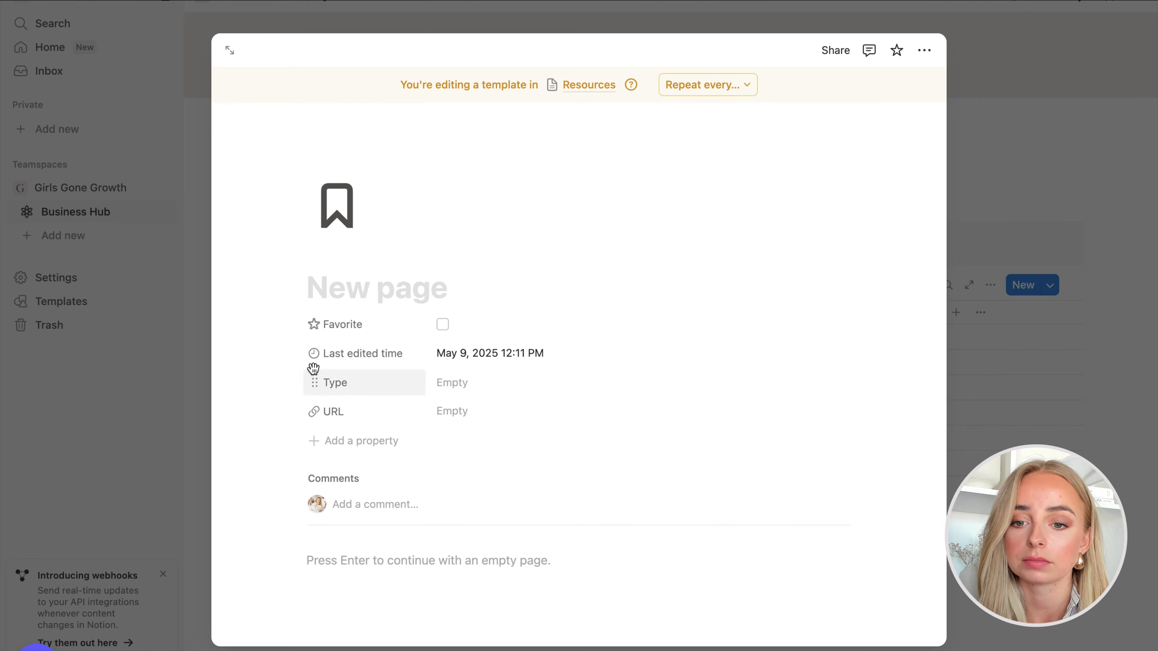
- Move the Last edited time property below URL, to the end of the template's property list
{"action": "left_click_drag", "start_coordinate": [313, 359], "coordinate": [313, 408]}
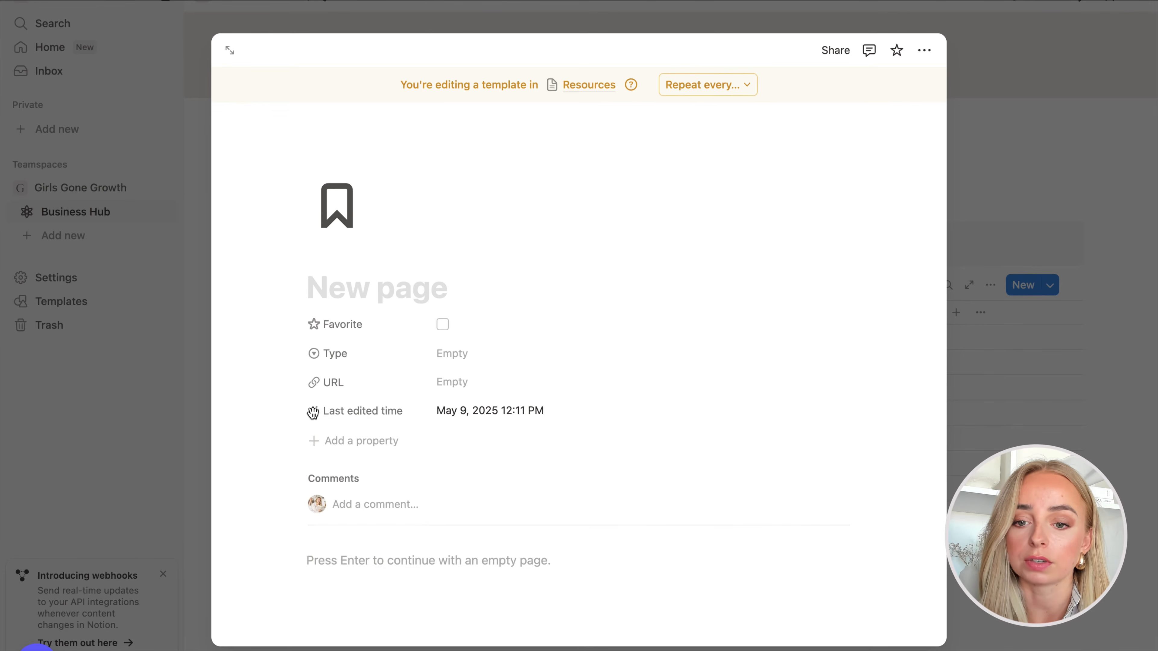
{"action": "left_click_drag", "start_coordinate": [400, 411], "coordinate": [401, 409]}
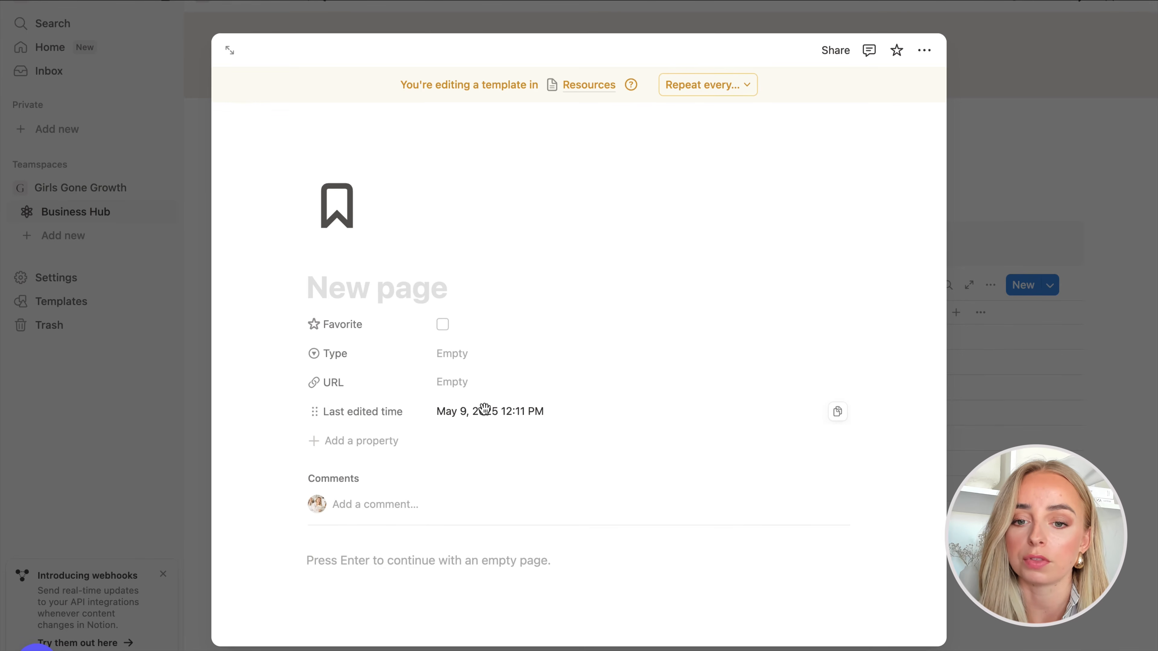
{"action": "scroll", "coordinate": [484, 410], "scroll_direction": "down", "scroll_amount": 3}
{"action": "scroll", "coordinate": [484, 409], "scroll_direction": "up", "scroll_amount": 3}
{"action": "scroll", "coordinate": [791, 233], "scroll_direction": "up", "scroll_amount": 3}
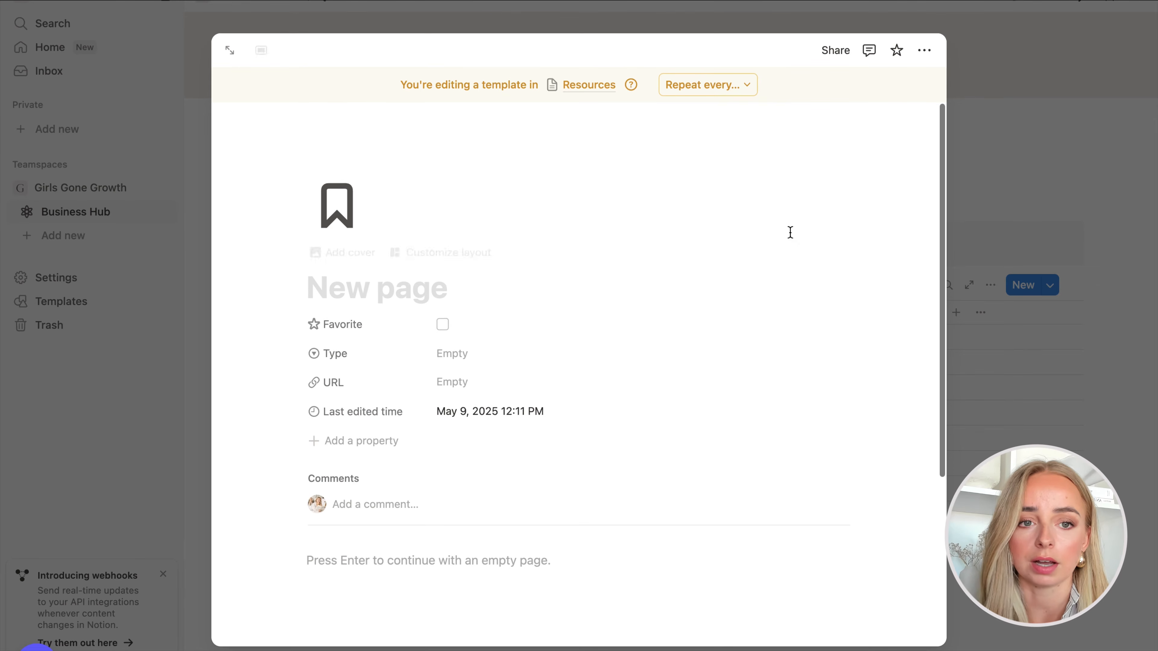
- Set page discussions to Off in the Resources page layout, apply it to all pages, and close the template
{"action": "left_click", "coordinate": [924, 50]}
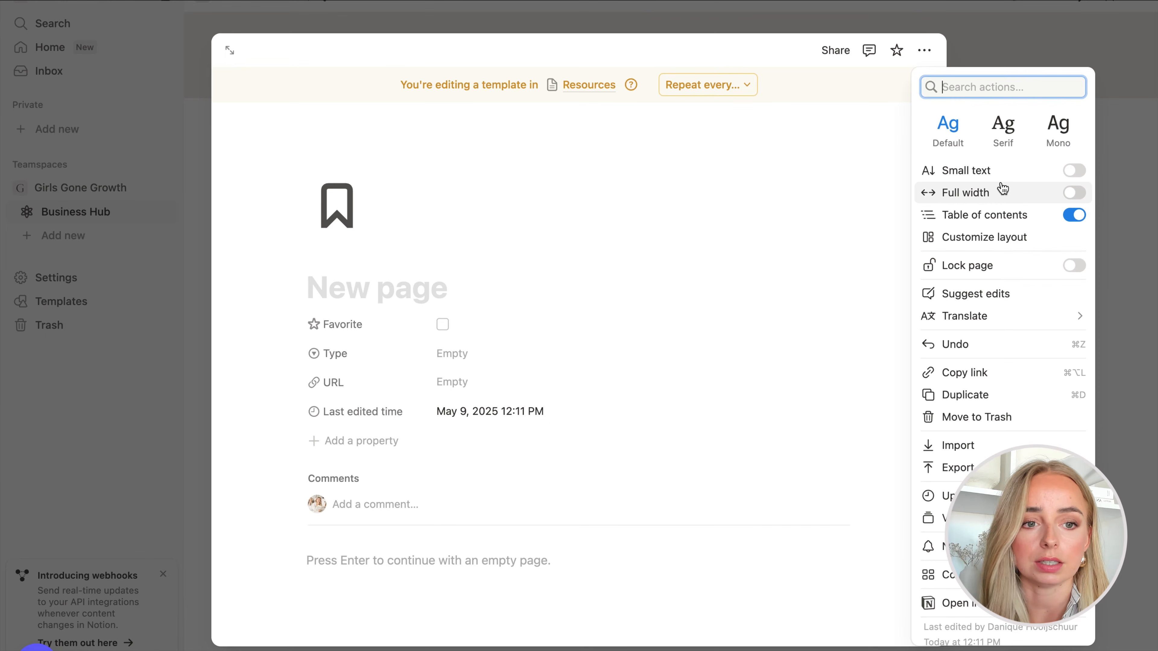
{"action": "left_click", "coordinate": [993, 238]}
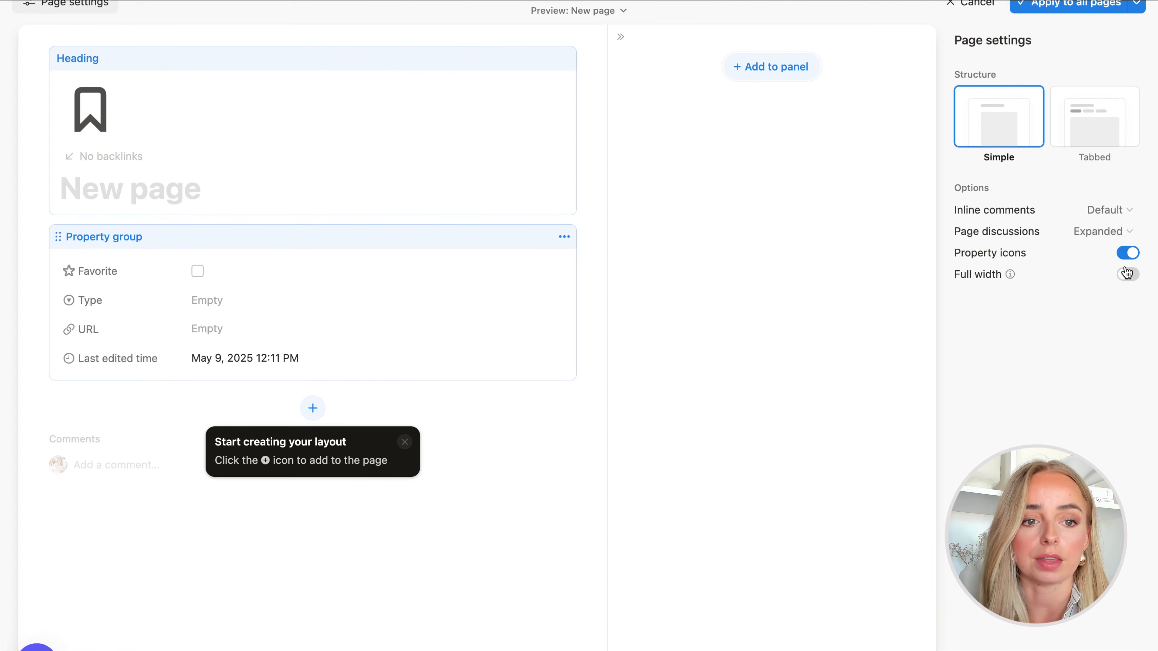
{"action": "left_click", "coordinate": [1121, 238]}
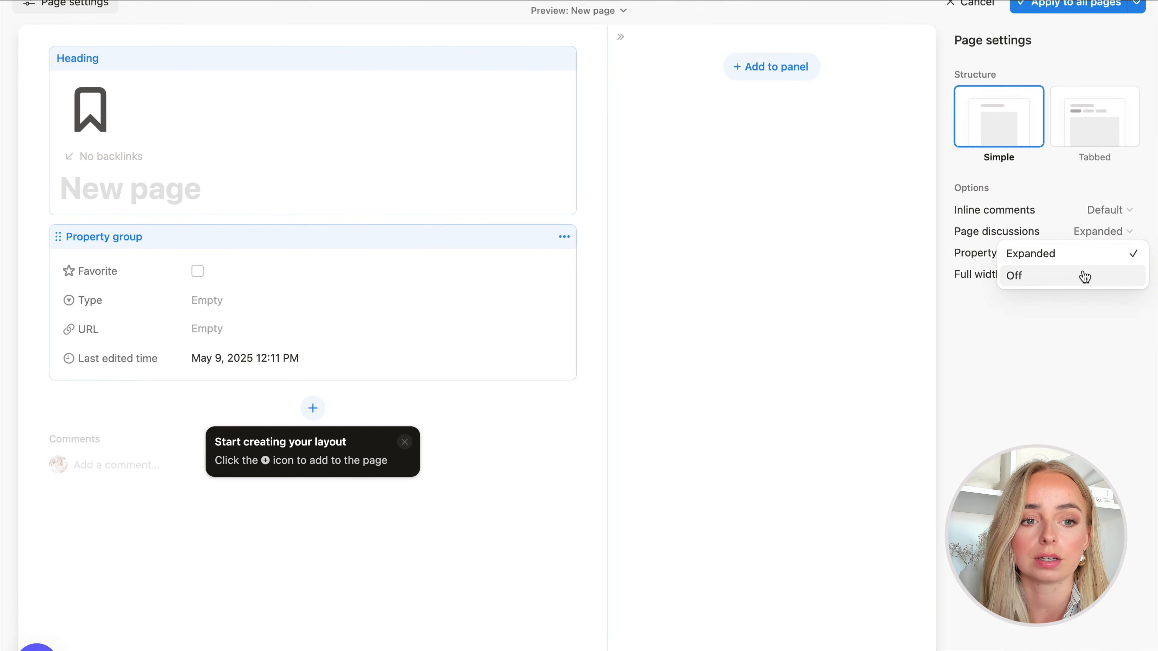
{"action": "left_click", "coordinate": [1084, 276]}
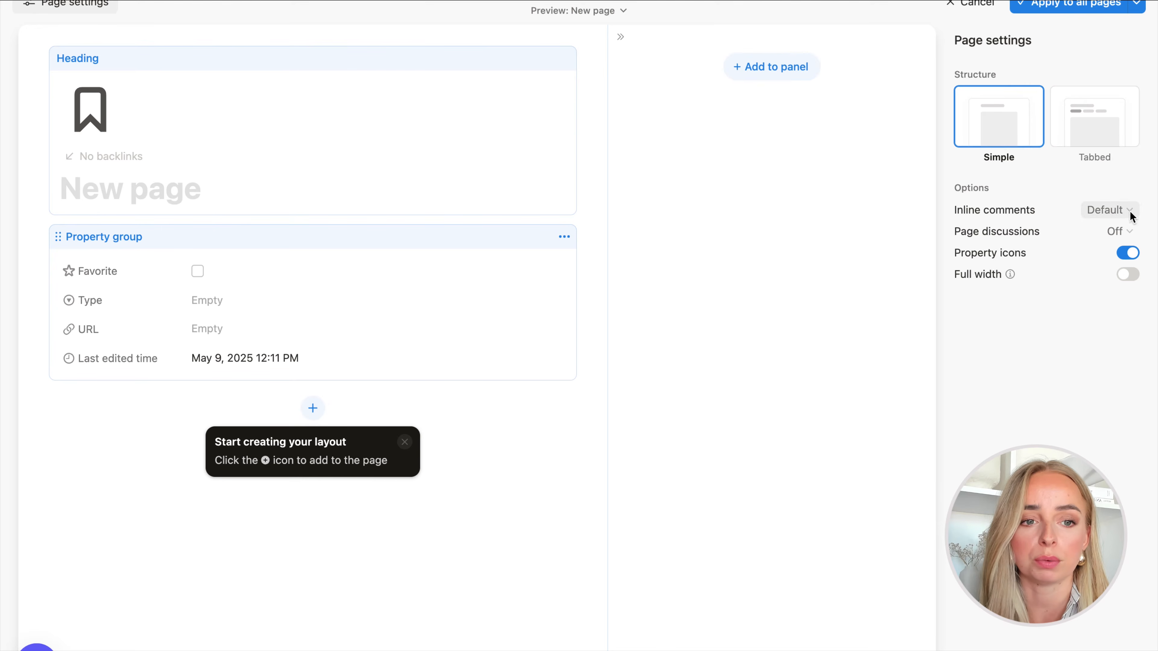
{"action": "left_click", "coordinate": [1096, 6]}
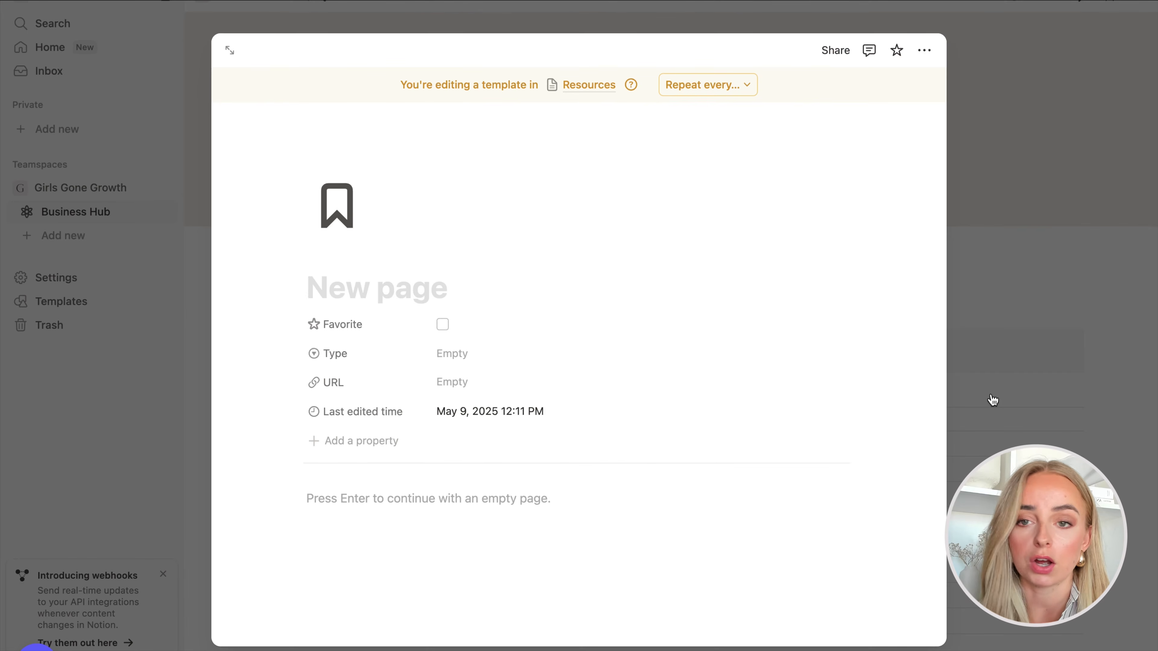
{"action": "left_click", "coordinate": [1096, 318]}
{"action": "scroll", "coordinate": [1096, 317], "scroll_direction": "down", "scroll_amount": 3}
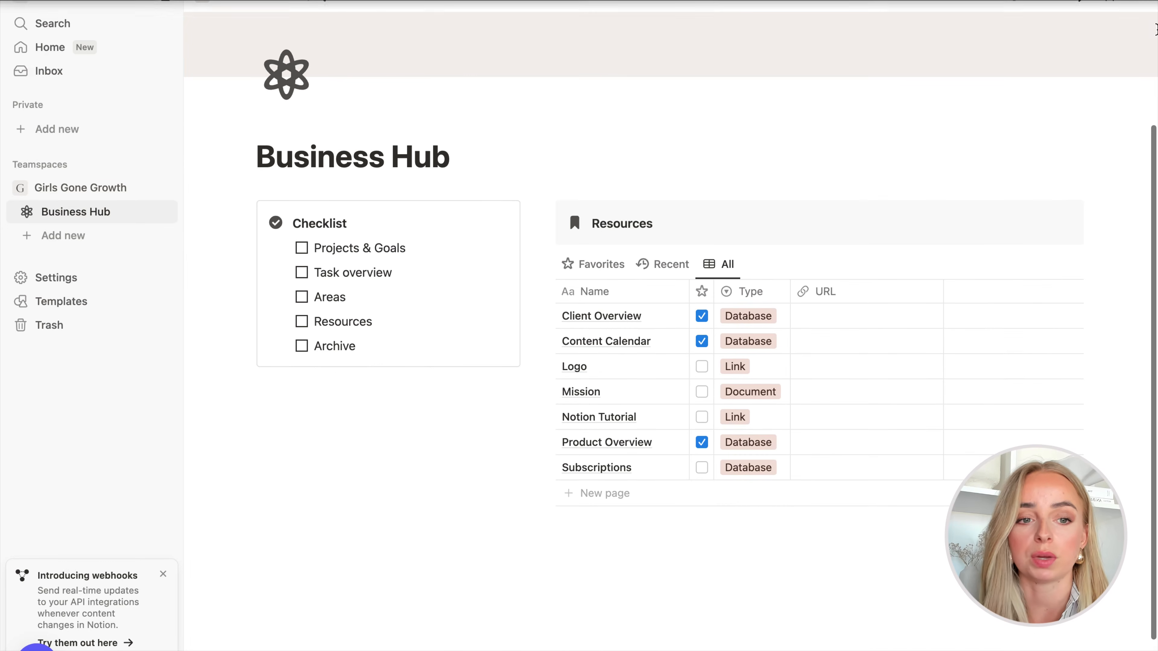
- Create an untitled Resources page from the New page template as a trial, and delete that page
{"action": "left_click", "coordinate": [1049, 269]}
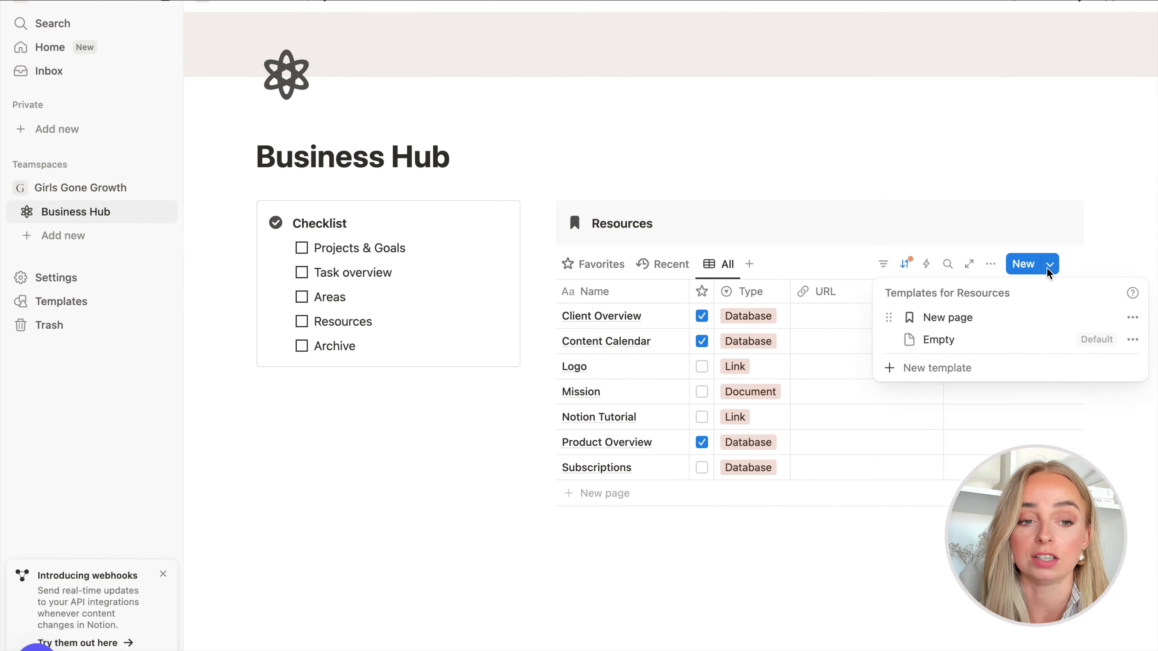
{"action": "left_click", "coordinate": [1049, 269]}
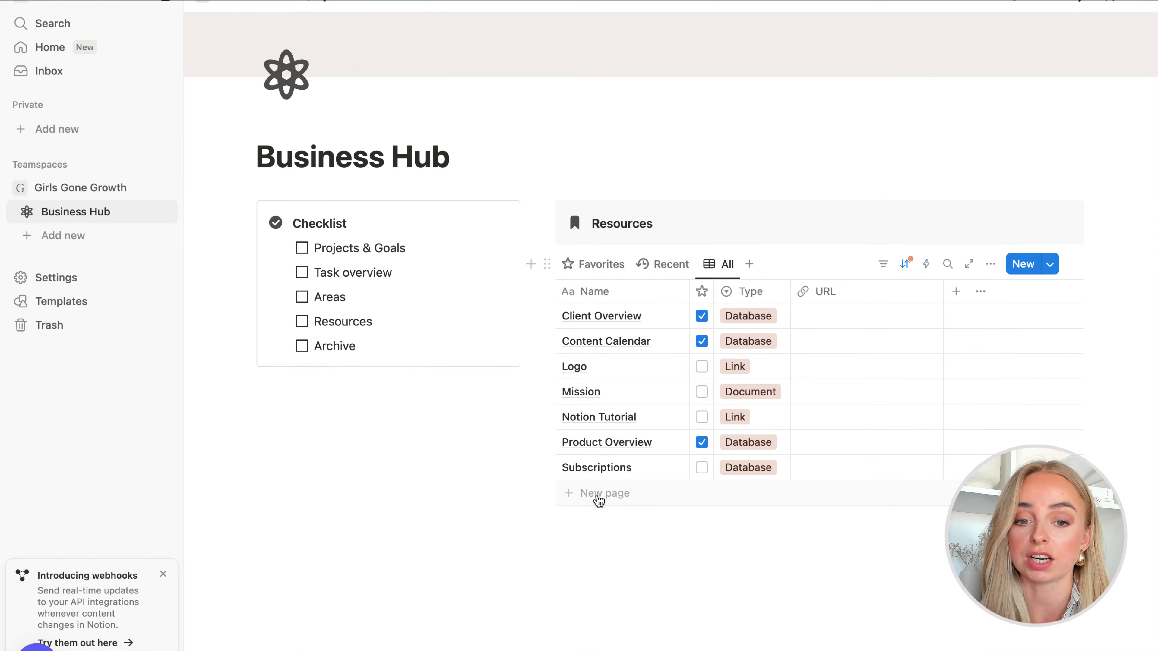
{"action": "left_click", "coordinate": [1049, 265]}
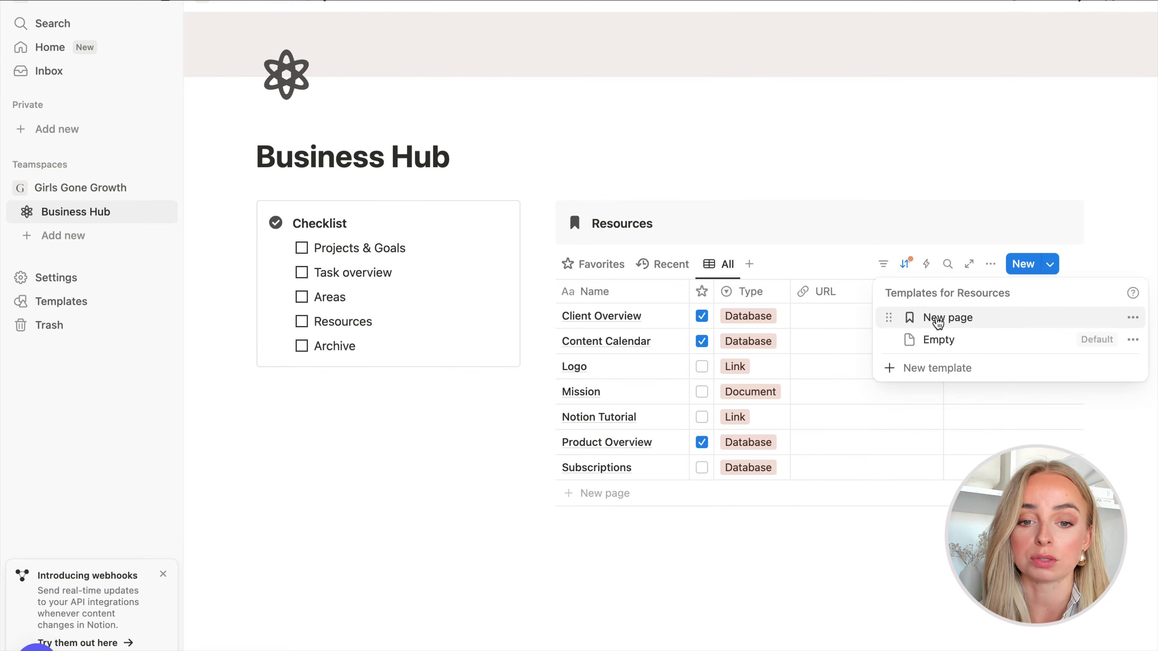
{"action": "left_click", "coordinate": [938, 322]}
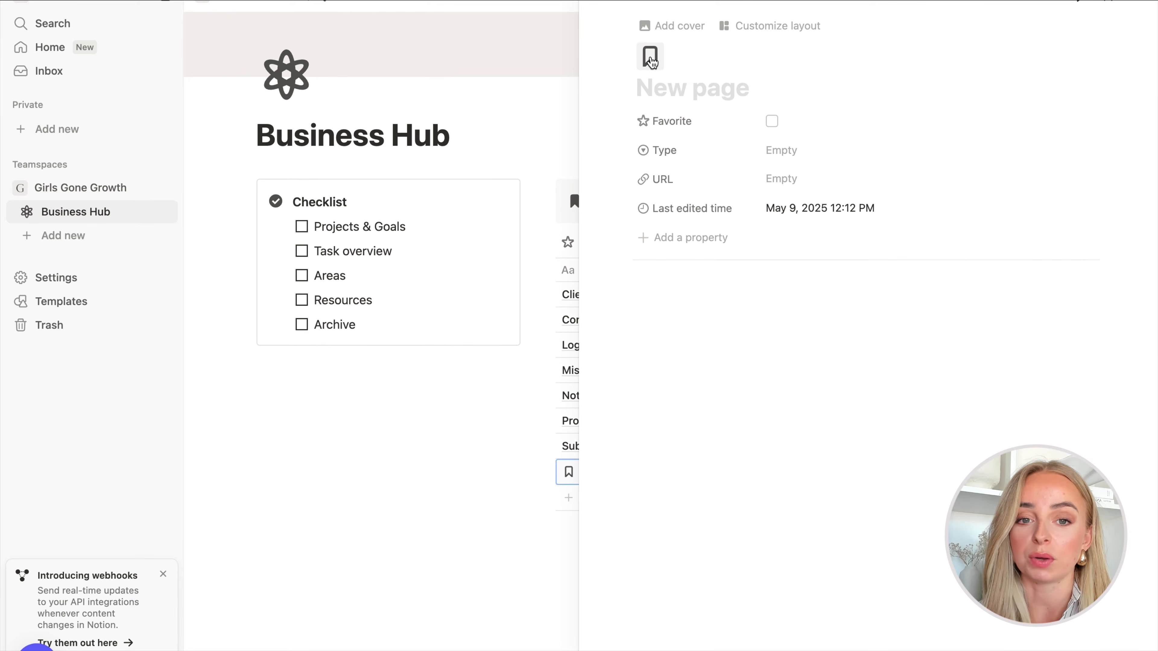
{"action": "left_click", "coordinate": [597, 5]}
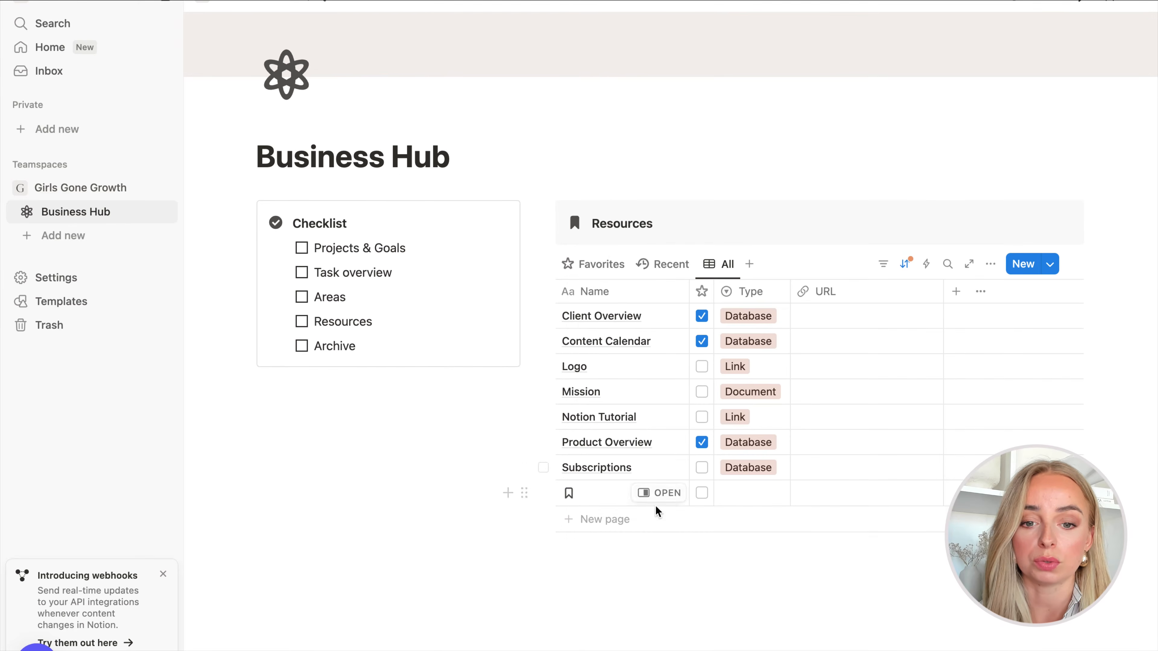
{"action": "left_click", "coordinate": [543, 493]}
{"action": "key", "text": "Delete"}
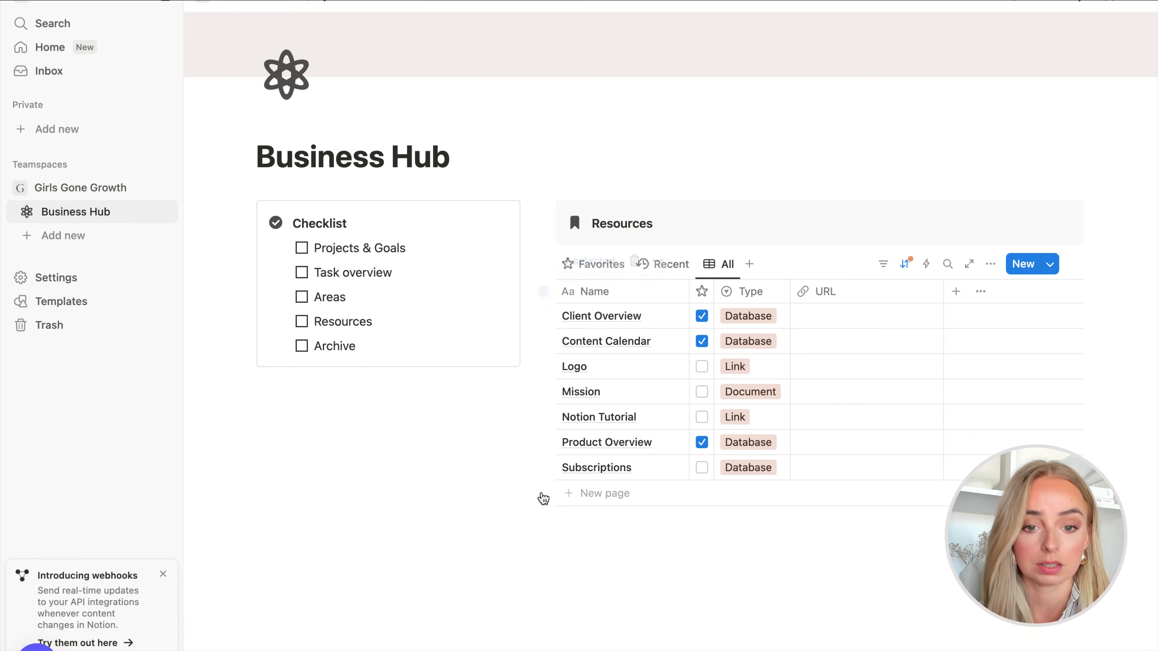
- Set the New page template as the default for all views in Resources
{"action": "left_click", "coordinate": [1049, 264]}
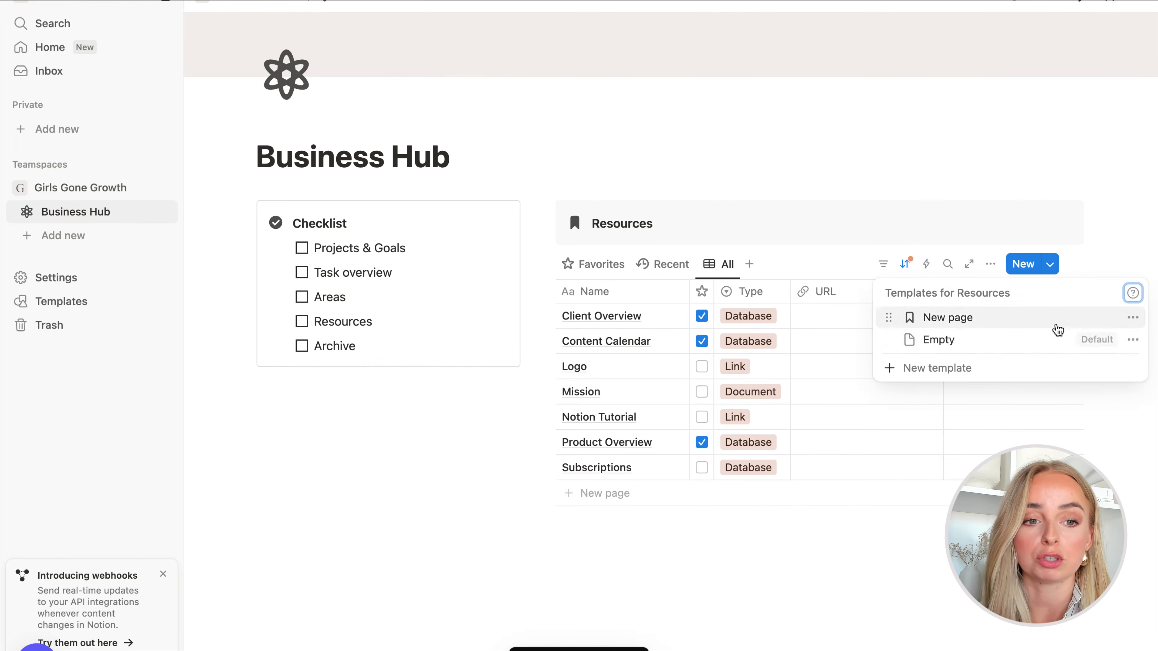
{"action": "left_click", "coordinate": [1134, 317]}
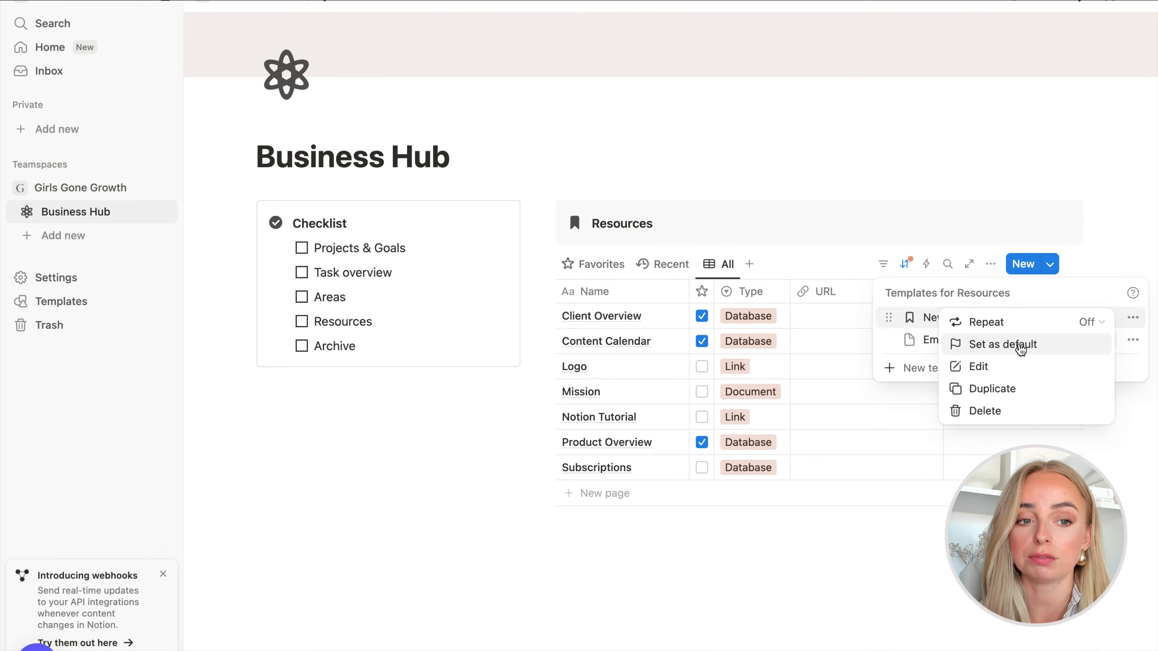
{"action": "left_click", "coordinate": [1020, 347]}
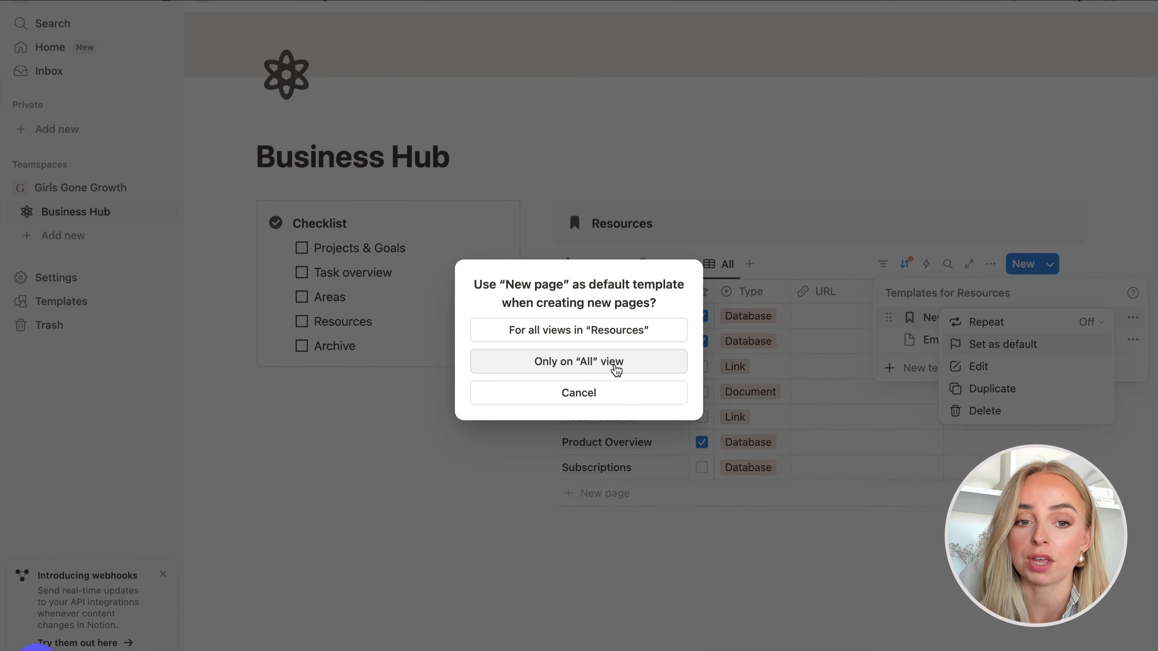
{"action": "left_click", "coordinate": [588, 336]}
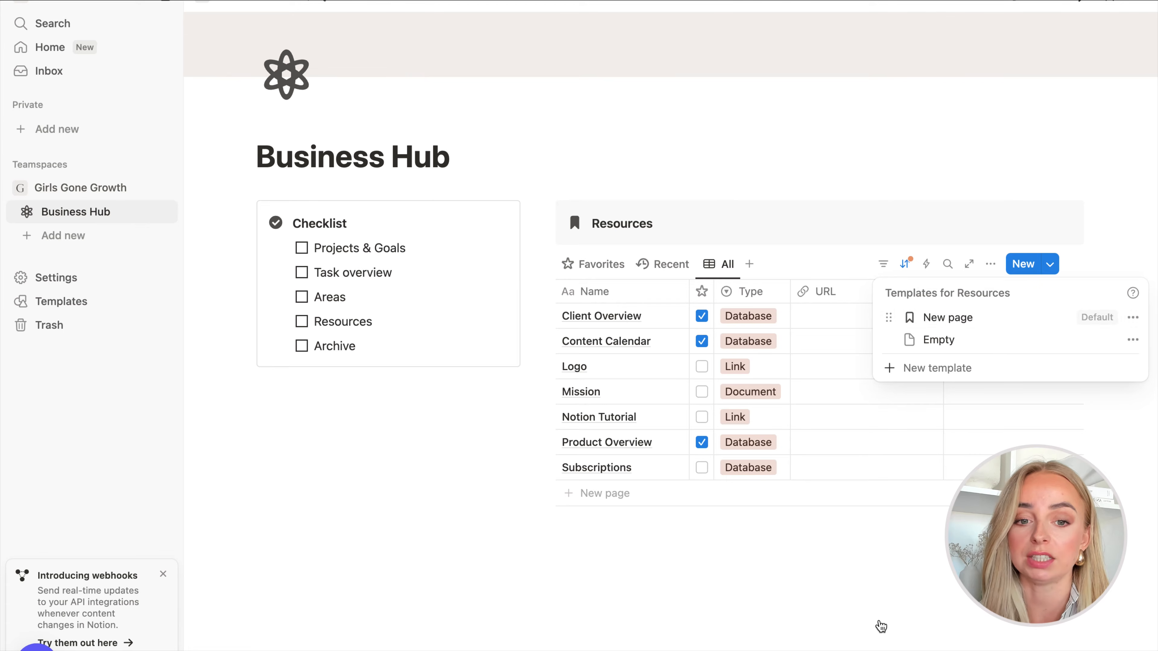
{"action": "left_click", "coordinate": [879, 623]}
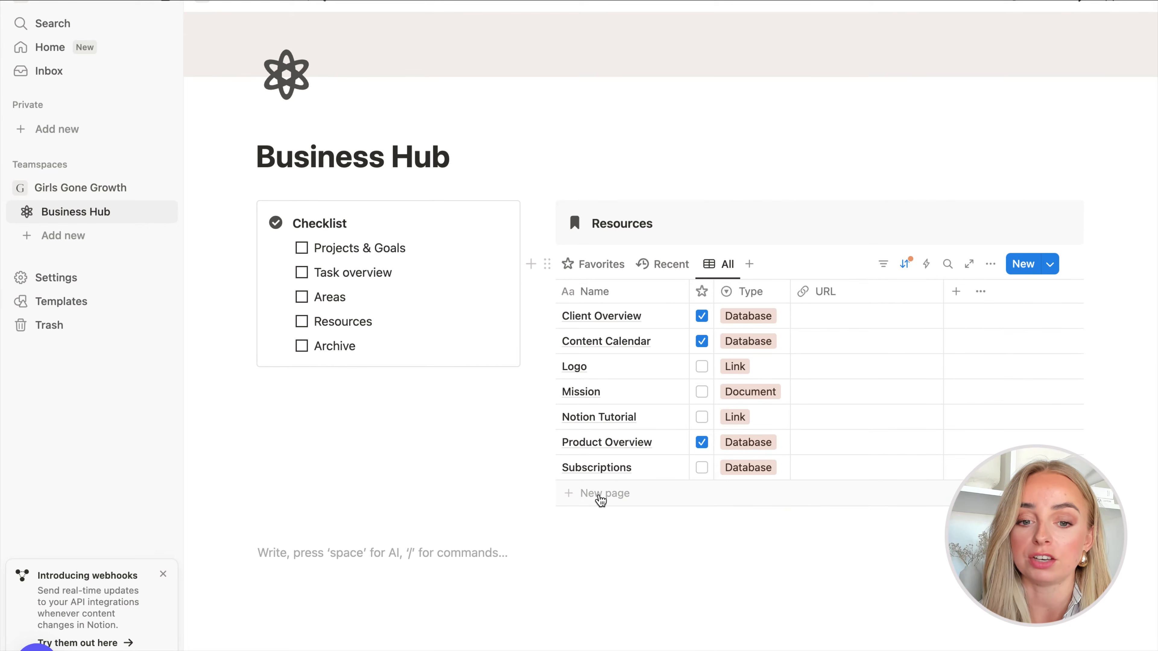
- Add a page named Test to the Resources table to try the default template, and delete it
{"action": "left_click", "coordinate": [600, 497]}
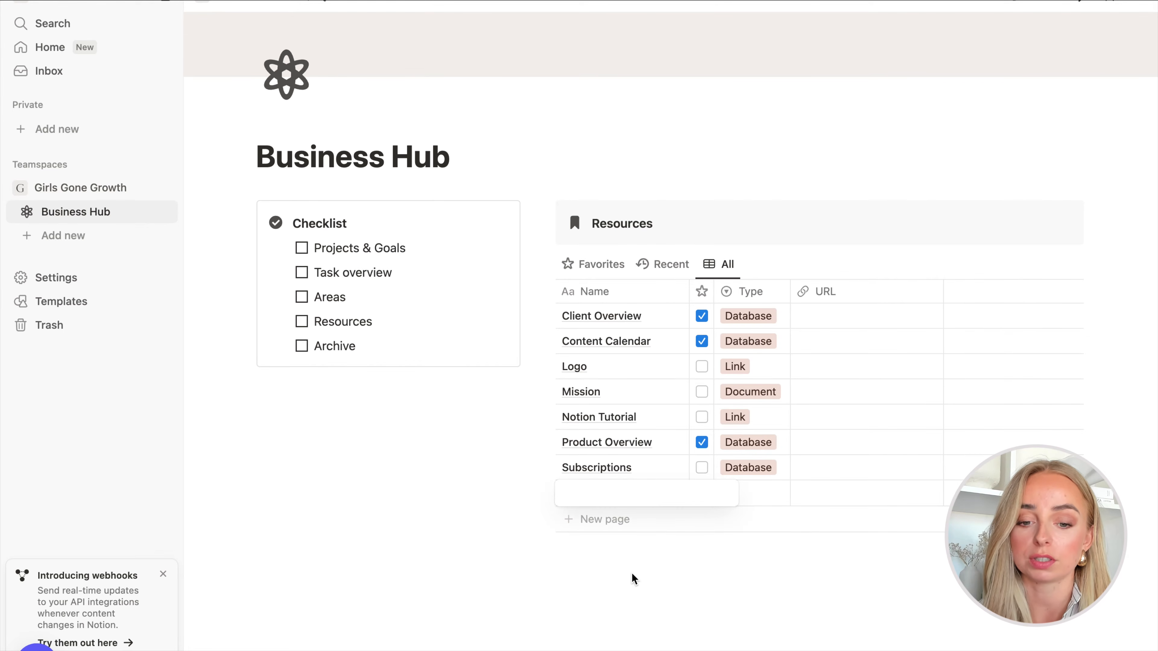
{"action": "key", "text": "Return"}
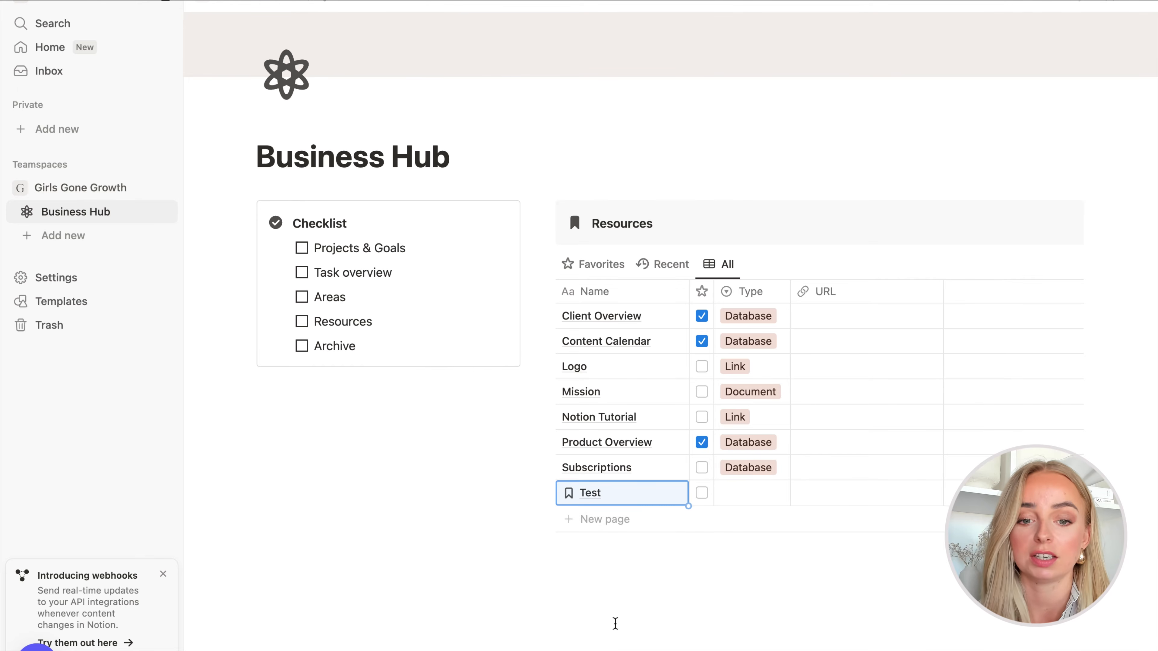
{"action": "left_click", "coordinate": [616, 621]}
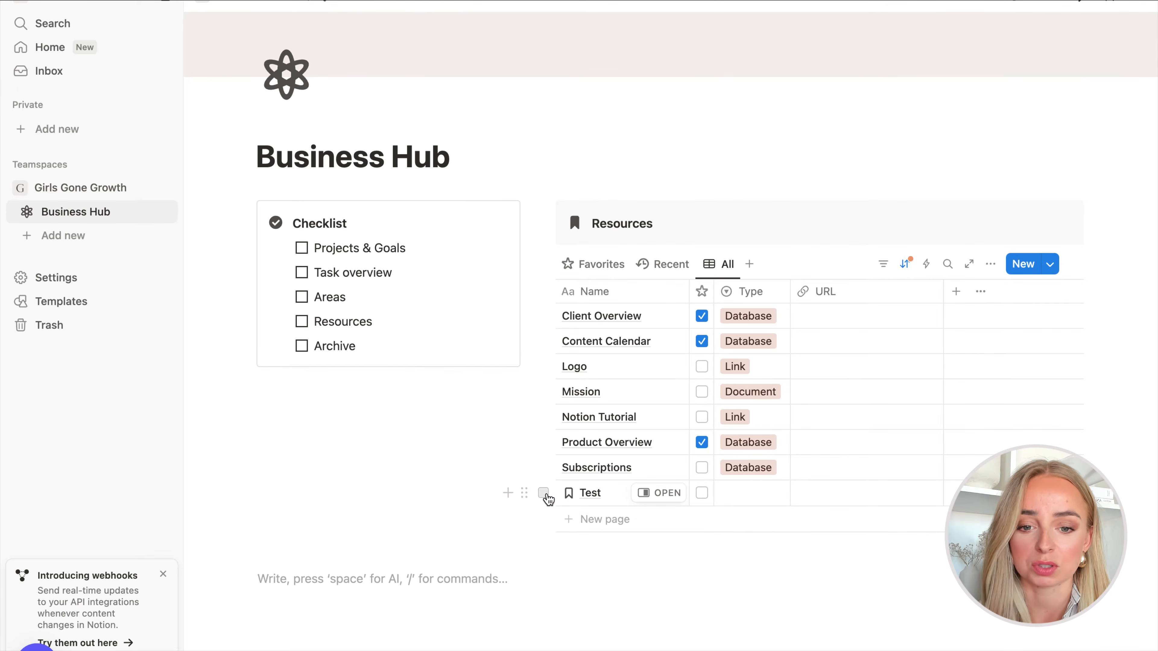
{"action": "left_click", "coordinate": [543, 493]}
{"action": "key", "text": "Delete"}
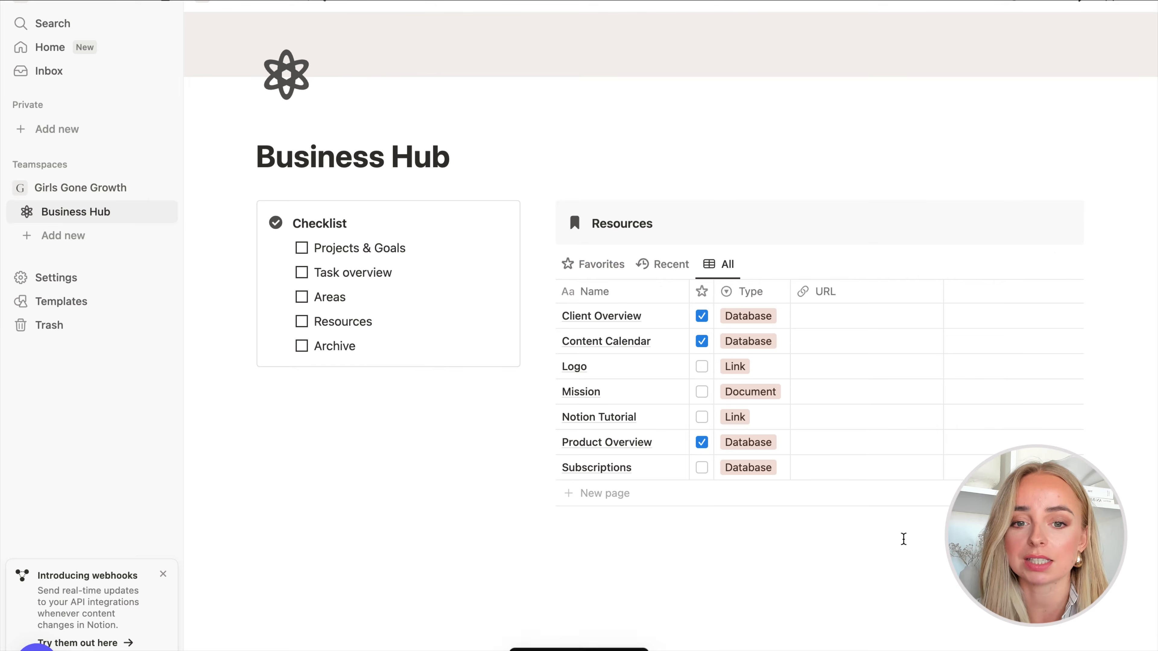
- Apply the New page template to every existing Resources page, from Client Overview through Subscriptions
{"action": "left_click", "coordinate": [661, 320]}
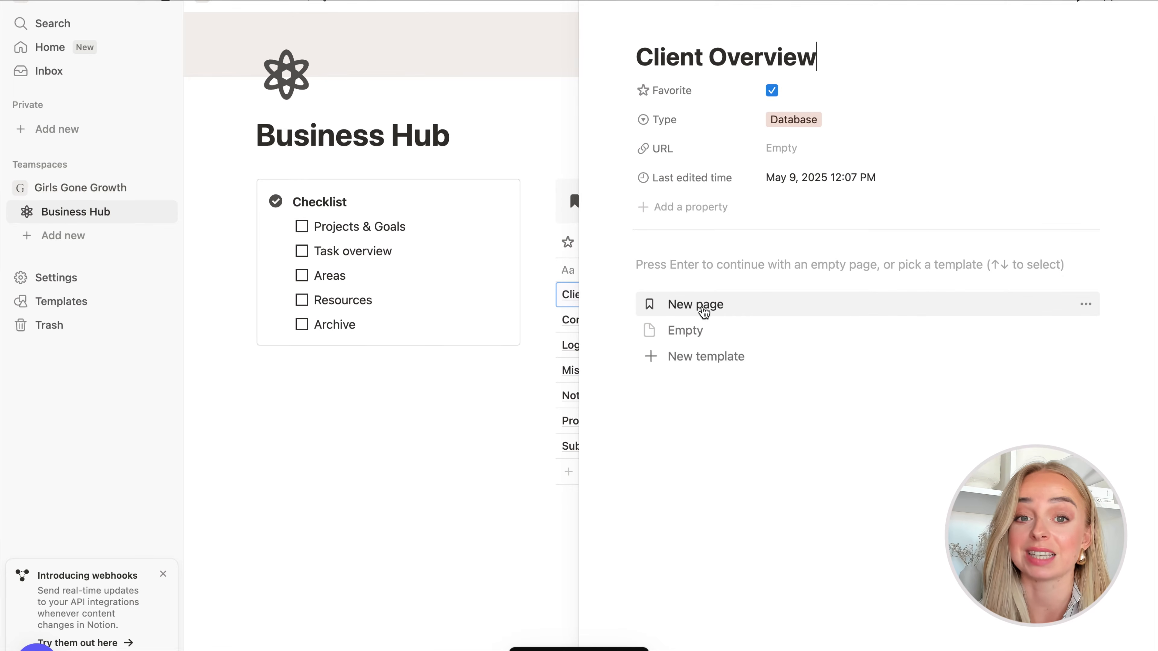
{"action": "left_click", "coordinate": [706, 311]}
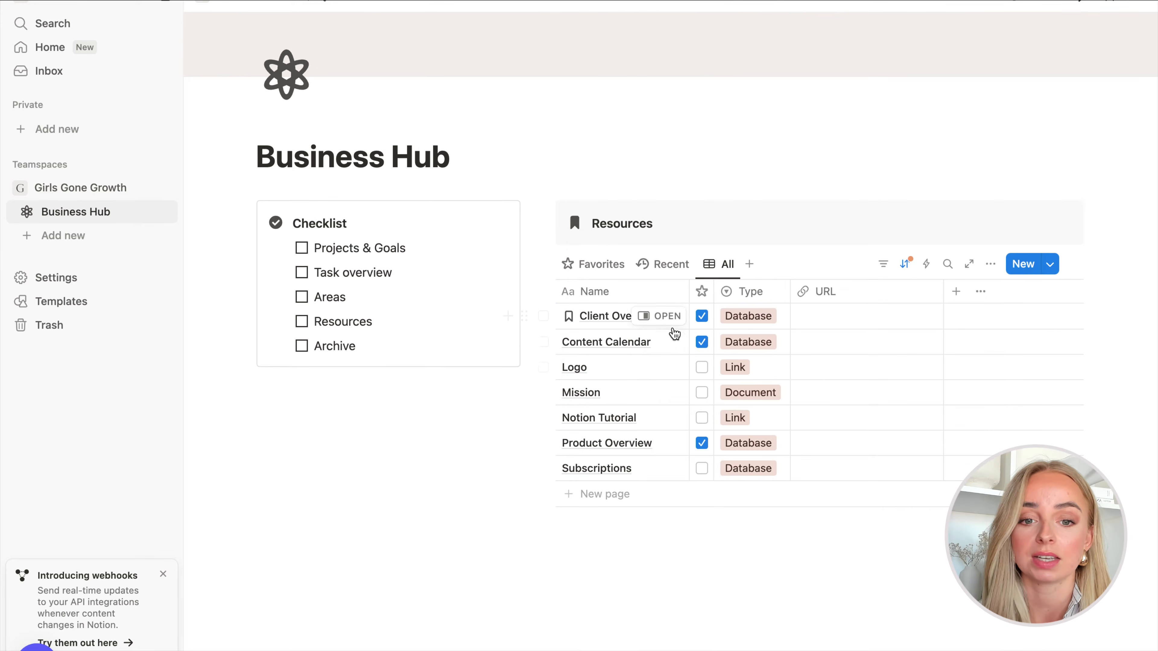
{"action": "left_click", "coordinate": [676, 342]}
{"action": "left_click", "coordinate": [724, 308]}
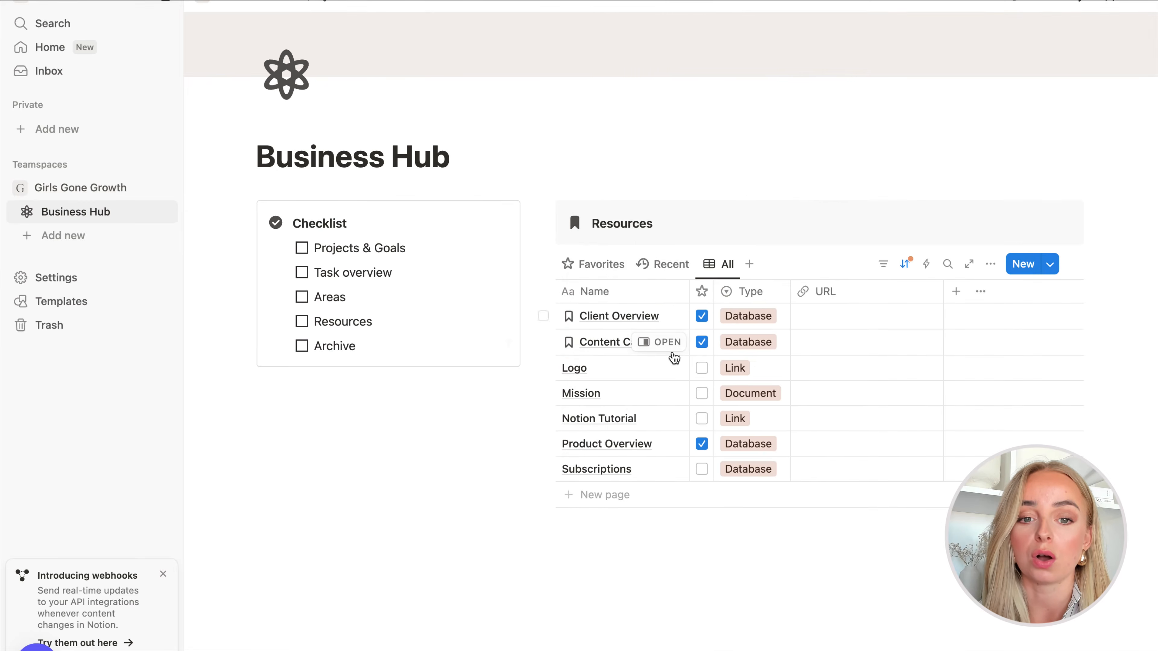
{"action": "left_click", "coordinate": [667, 368]}
{"action": "left_click", "coordinate": [689, 312]}
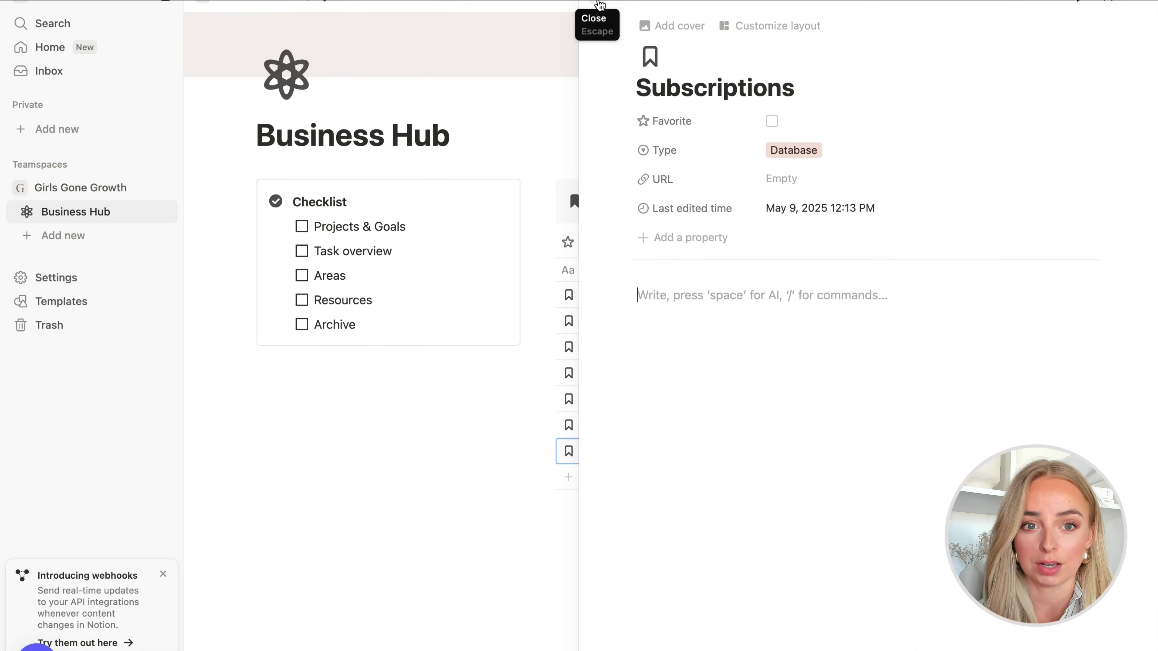
{"action": "left_click", "coordinate": [600, 5]}
{"action": "left_click", "coordinate": [817, 624]}
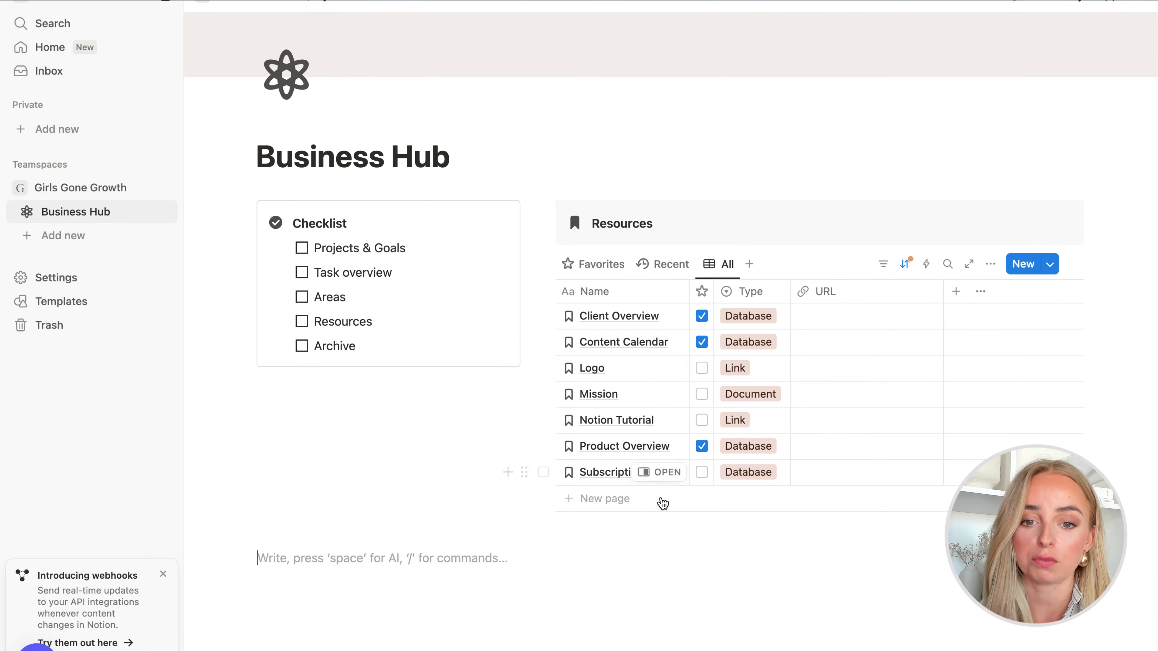
- Switch the Resources database to the Favorites view and mark Resources as done in the Checklist
{"action": "scroll", "coordinate": [867, 586], "scroll_direction": "down", "scroll_amount": 1}
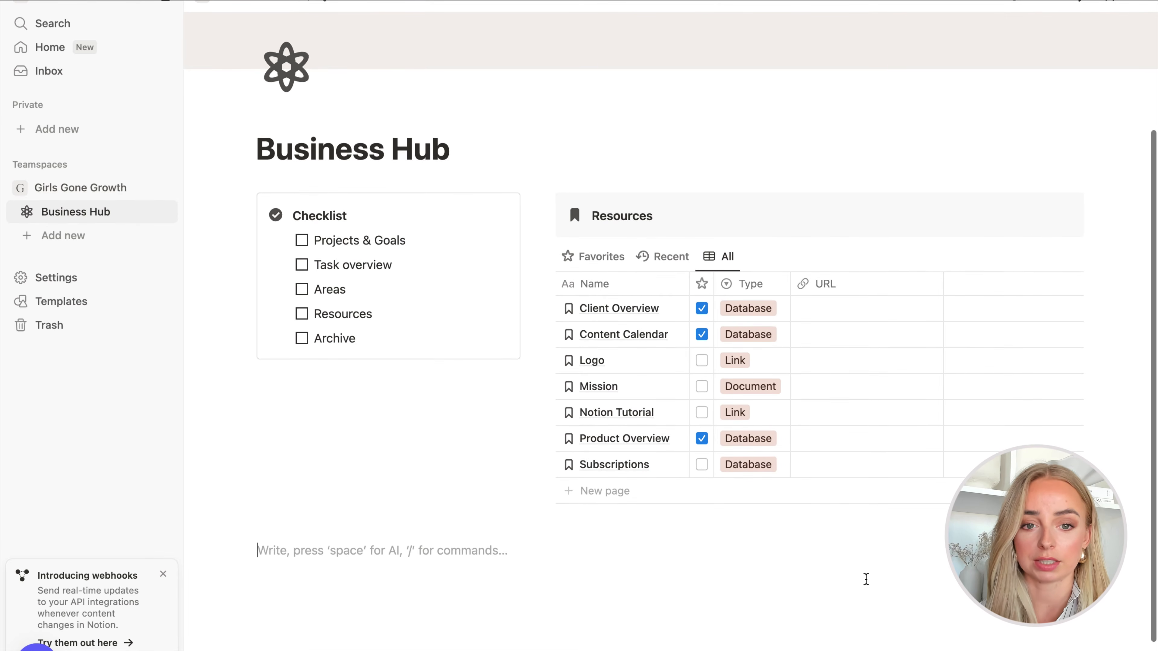
{"action": "left_click", "coordinate": [562, 259]}
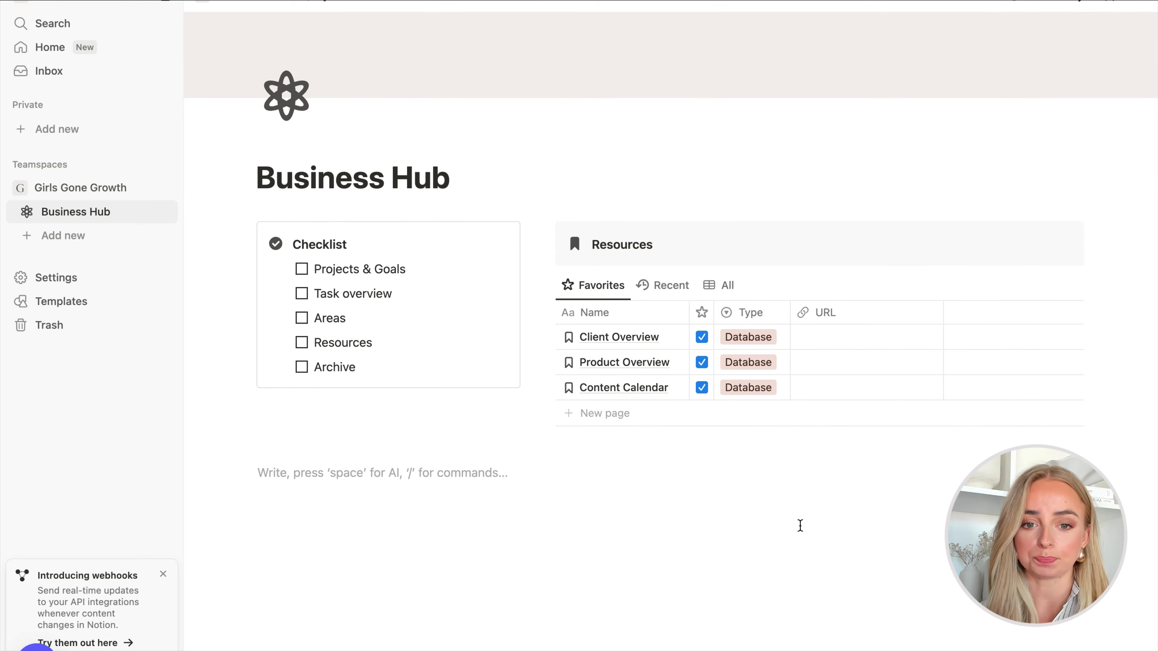
{"action": "scroll", "coordinate": [799, 528], "scroll_direction": "up", "scroll_amount": 1}
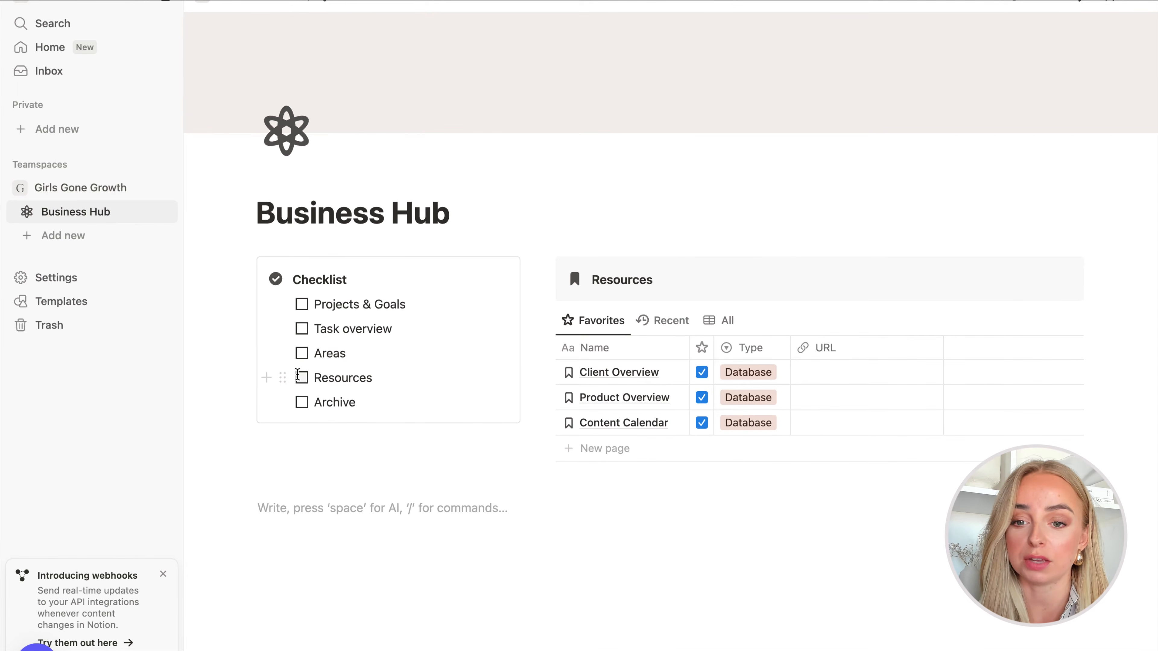
{"action": "left_click", "coordinate": [302, 377]}
{"action": "scroll", "coordinate": [668, 535], "scroll_direction": "down", "scroll_amount": 1}
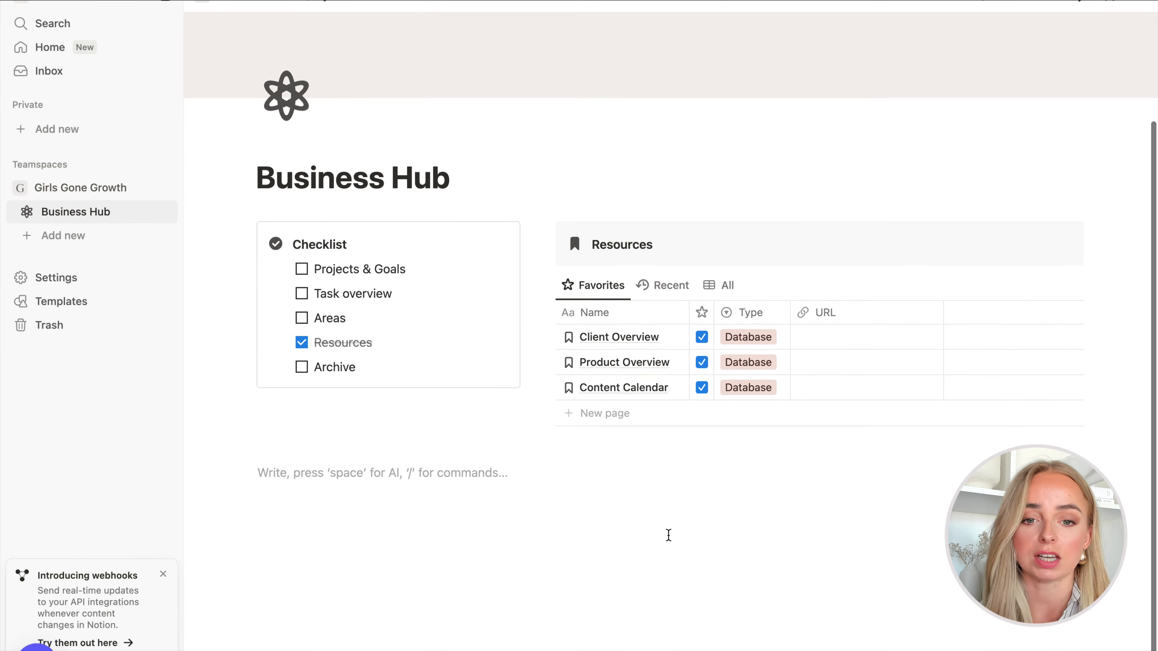
- Add a toggle list titled "How it works" below the Resources table
{"action": "left_click", "coordinate": [631, 455]}
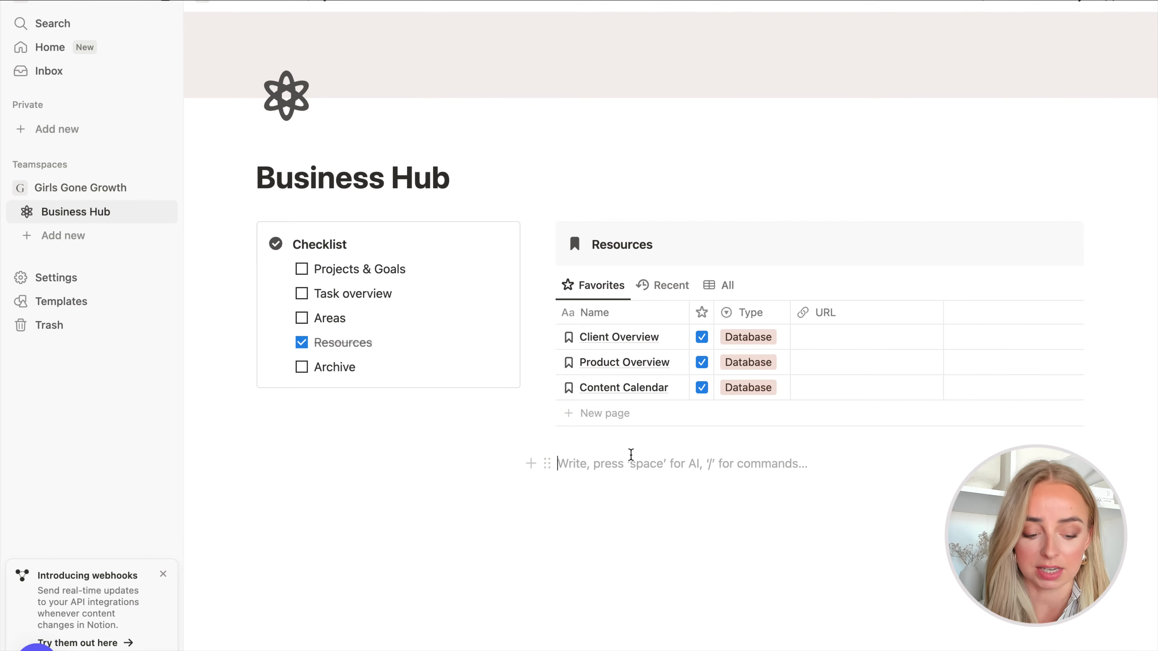
{"action": "type", "text": "/"}
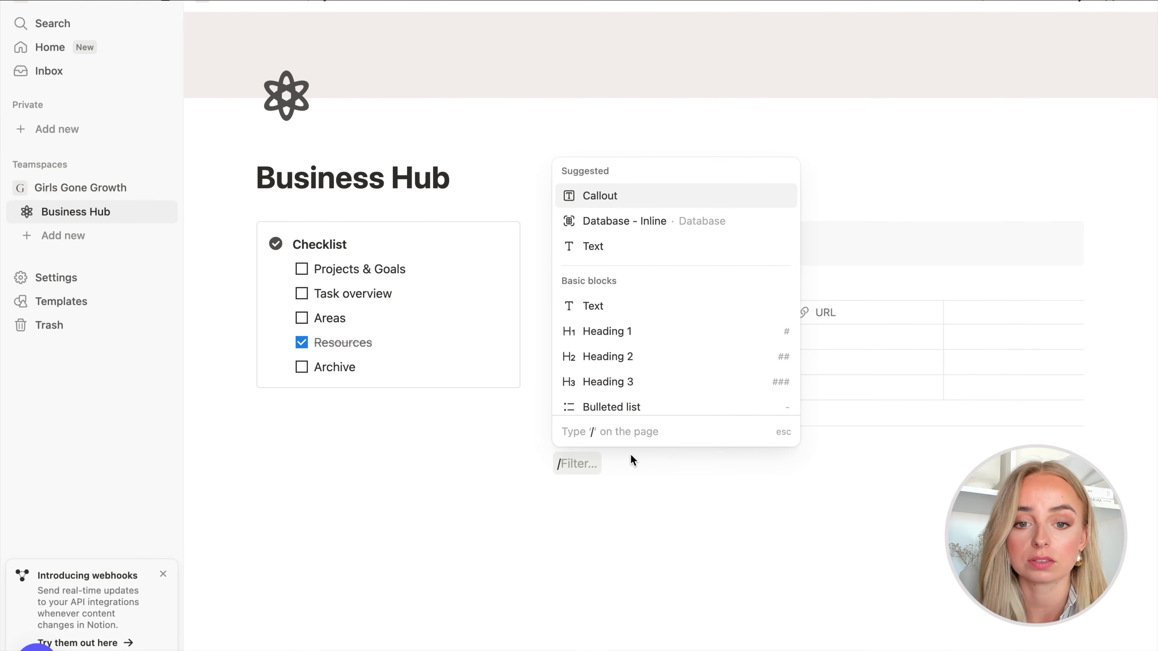
{"action": "type", "text": "togg"}
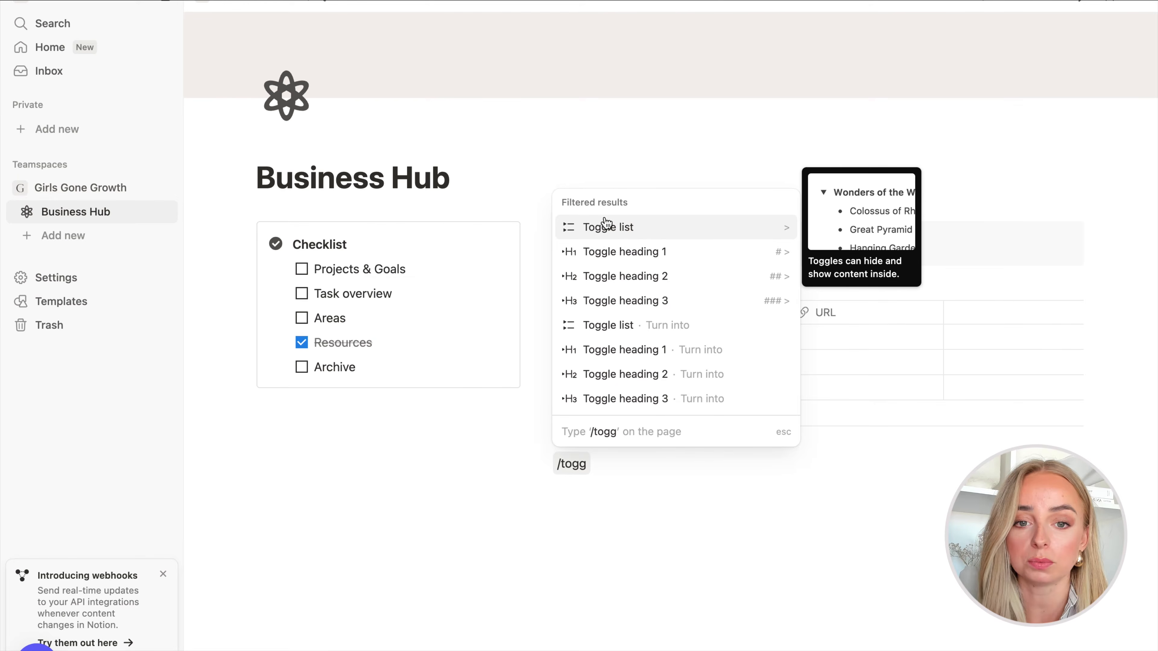
{"action": "left_click", "coordinate": [607, 226]}
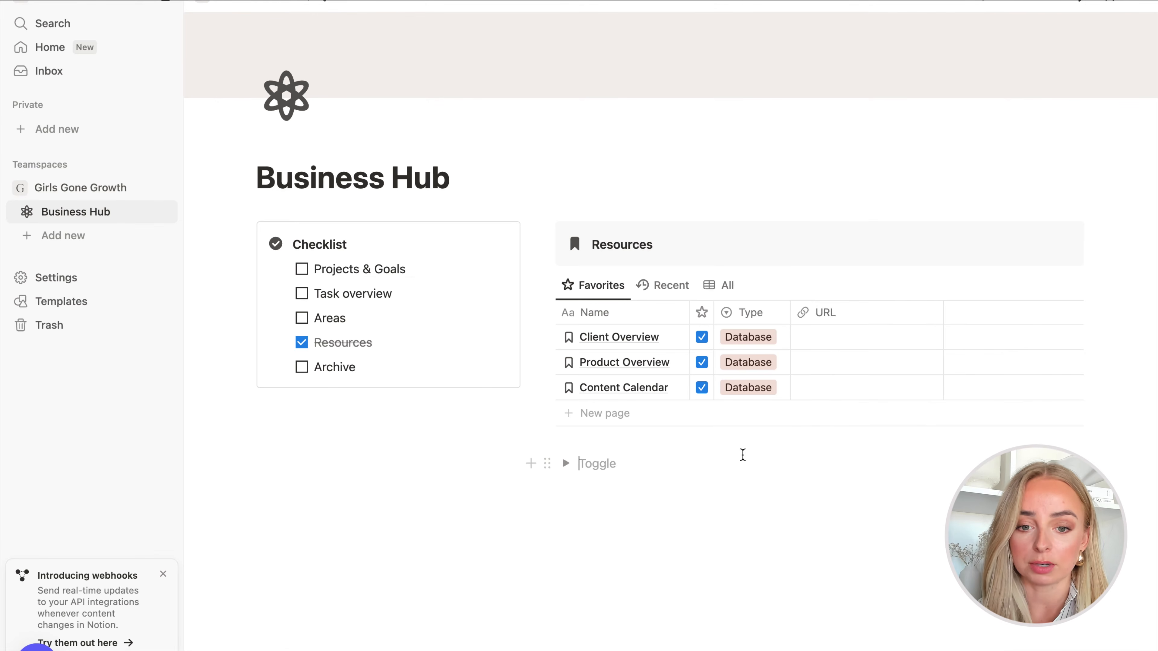
{"action": "type", "text": "How it works"}
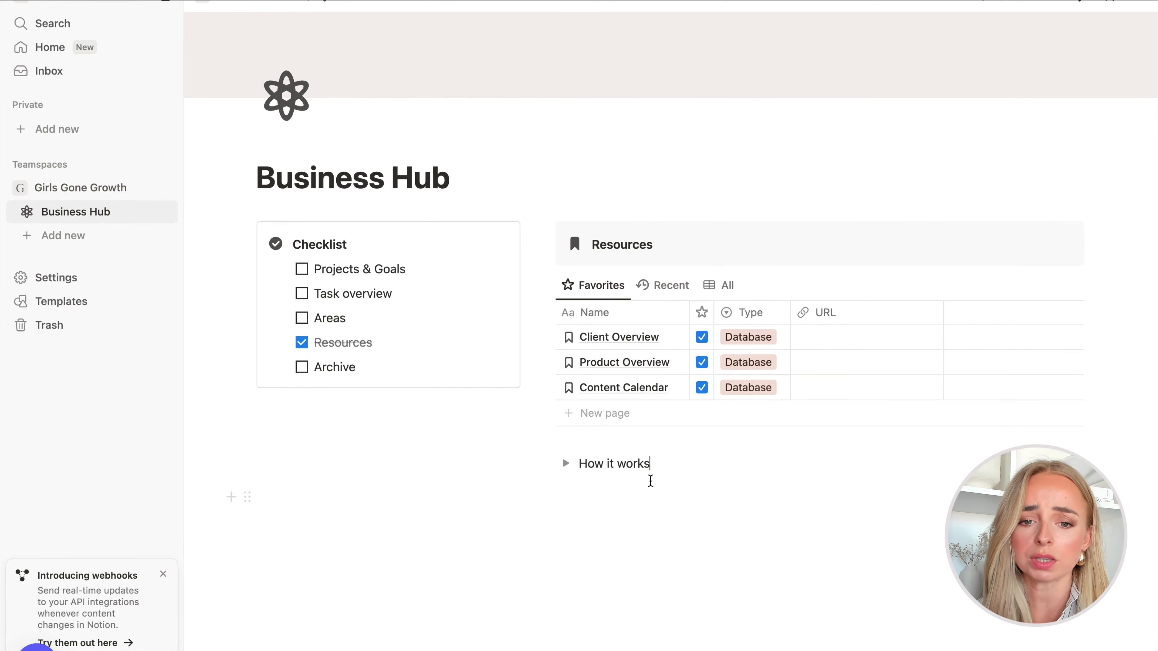
- Write inside the How it works toggle: "Here you store all of the information that you actively use to run your business."
{"action": "left_click", "coordinate": [564, 463]}
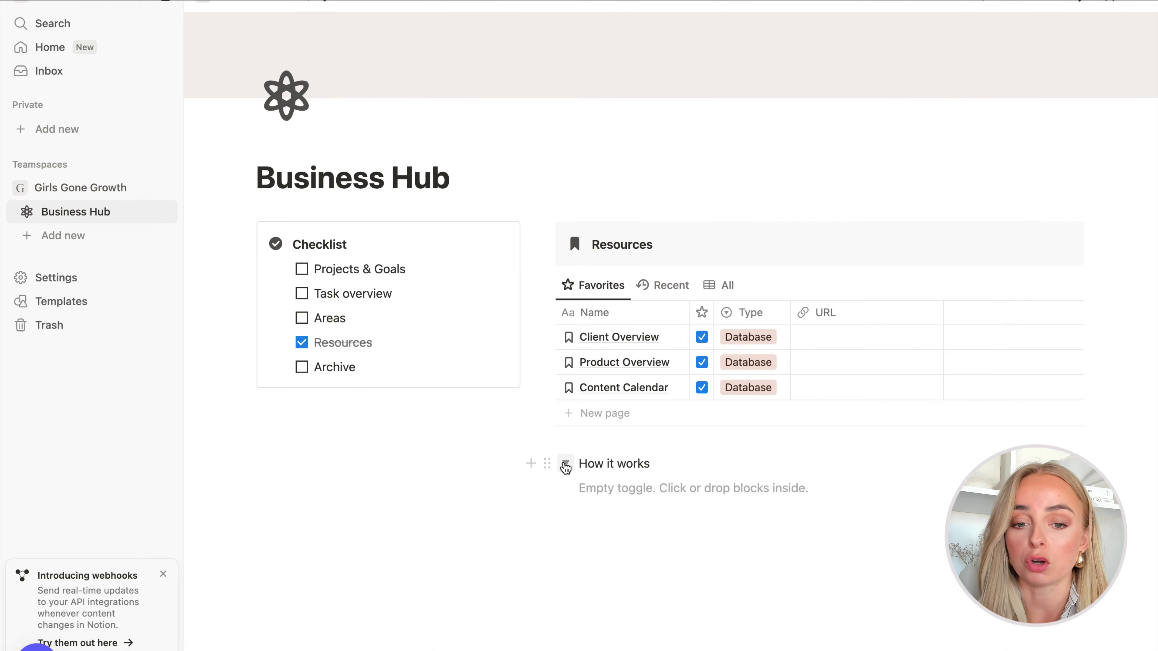
{"action": "left_click", "coordinate": [600, 497]}
{"action": "type", "text": "Her"}
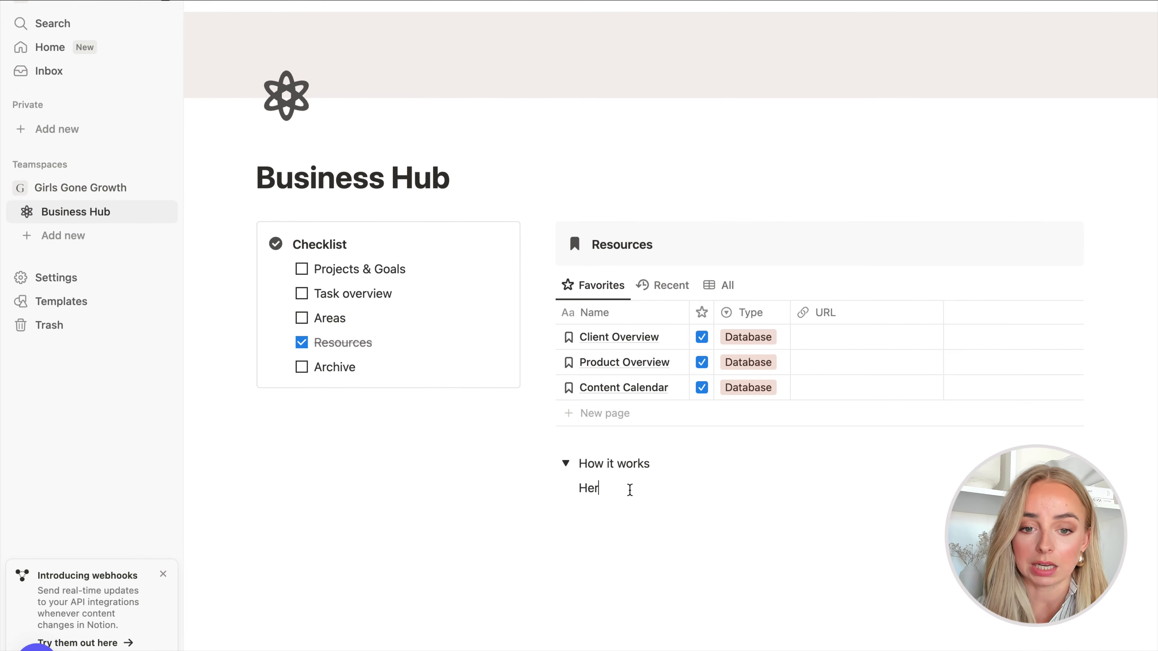
{"action": "type", "text": "e your store "}
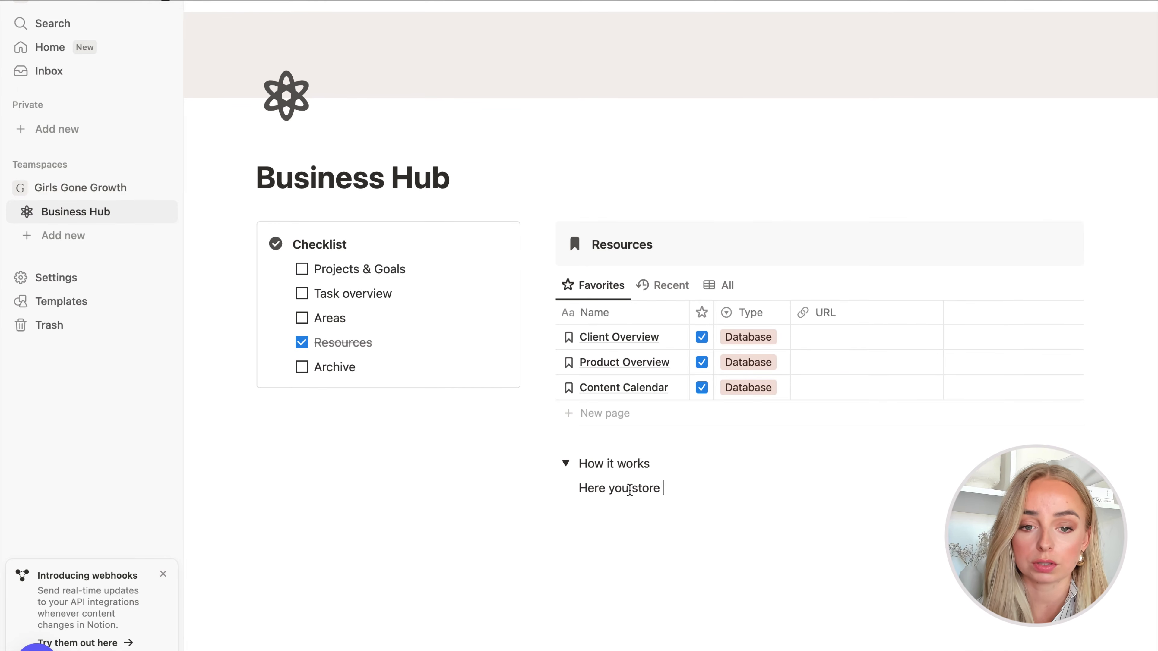
{"action": "type", "text": "all of the info"}
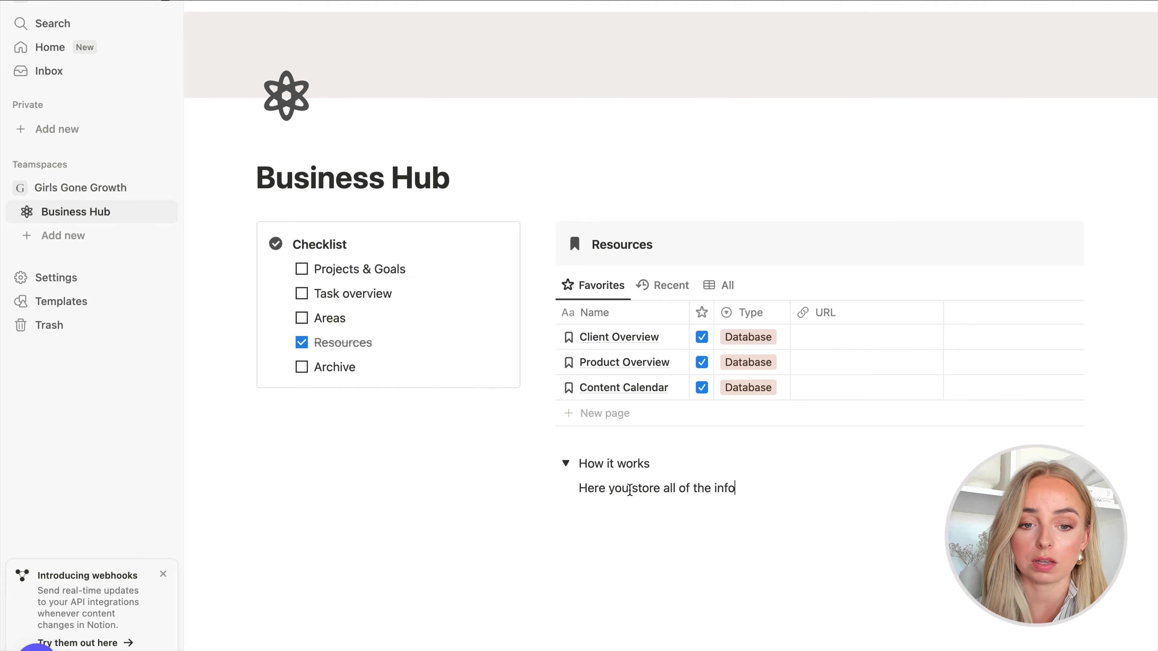
{"action": "type", "text": "rmation that you active"}
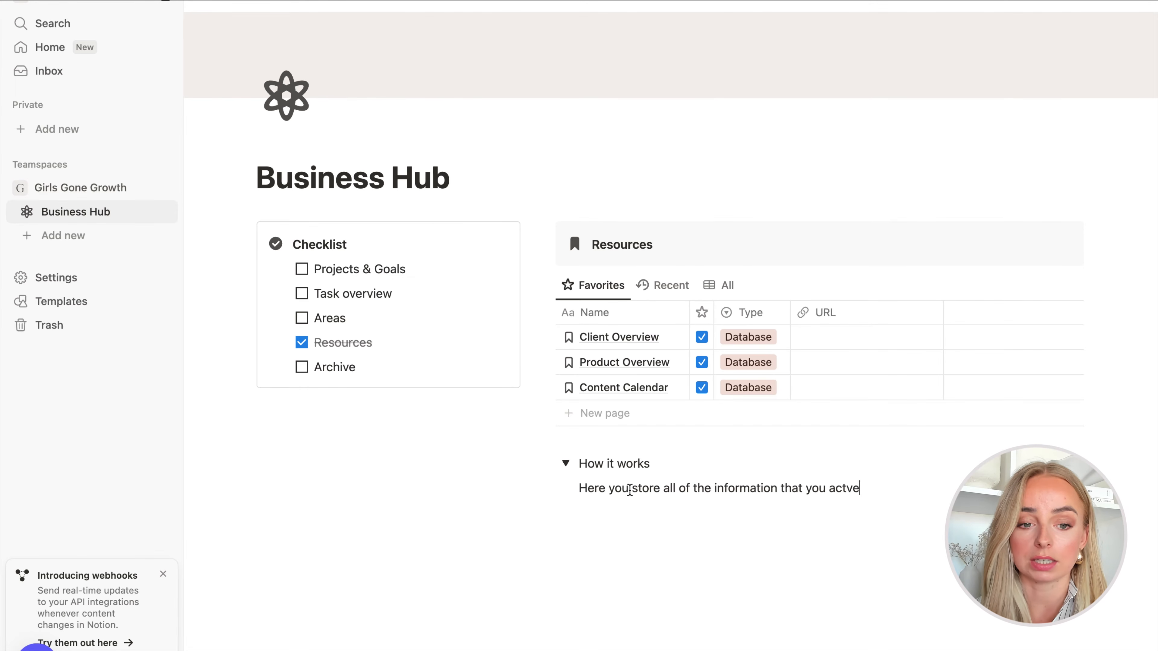
{"action": "type", "text": "ly use to ru"}
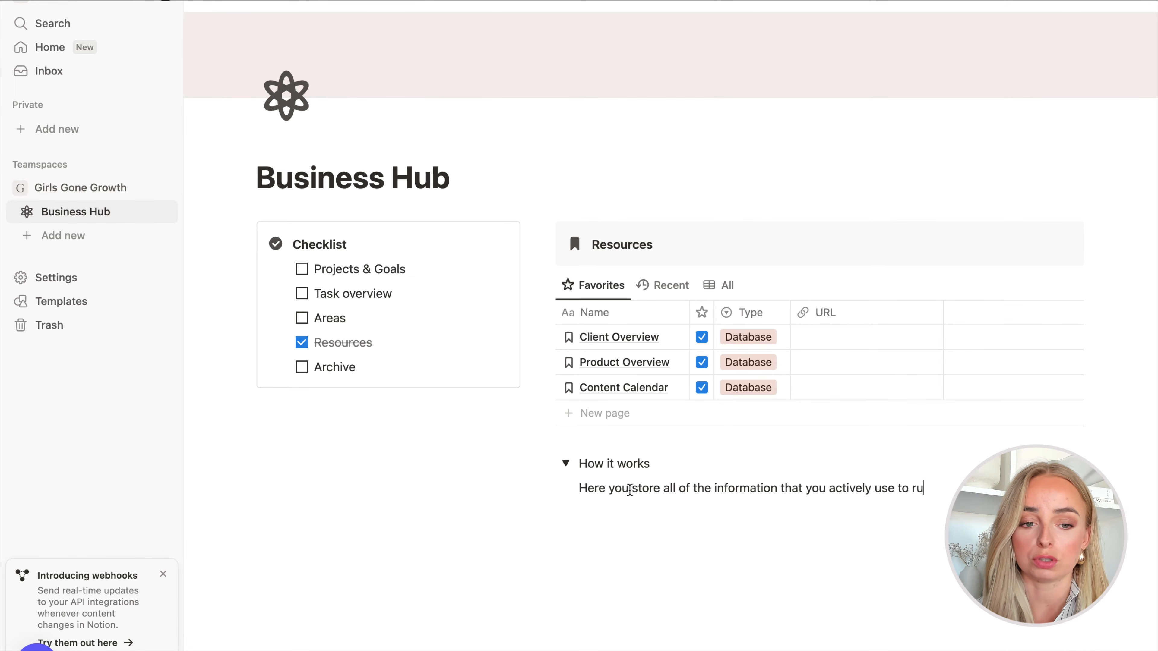
{"action": "type", "text": "n your"}
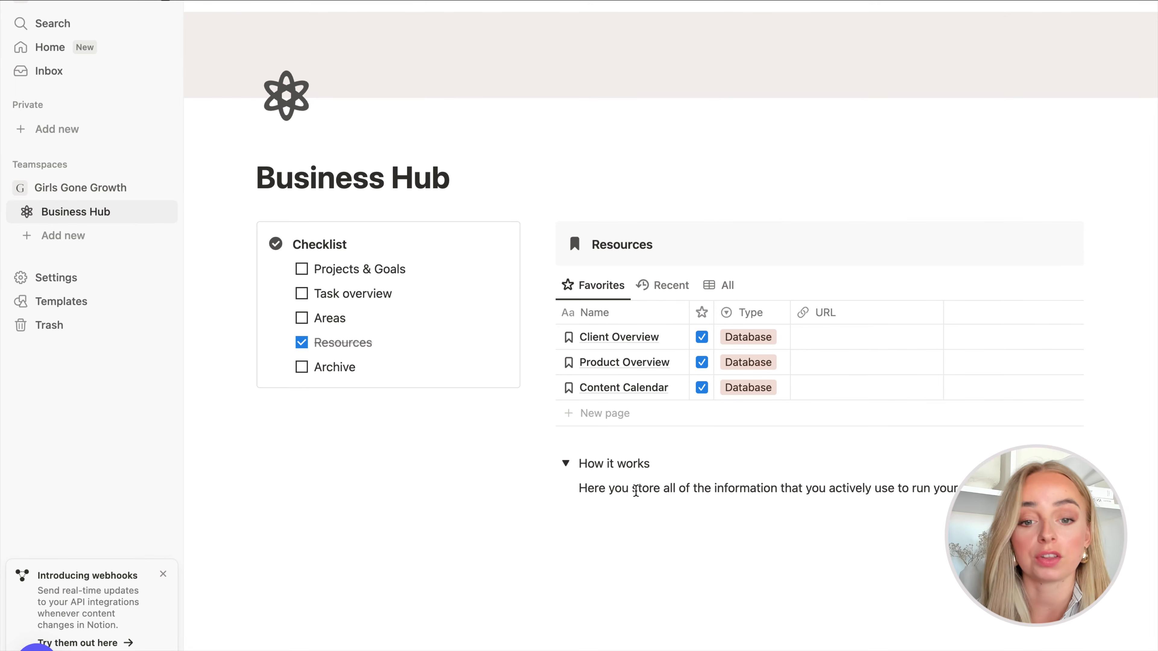
- Italicize the word "actively" in the How it works text
{"action": "double_click", "coordinate": [843, 485]}
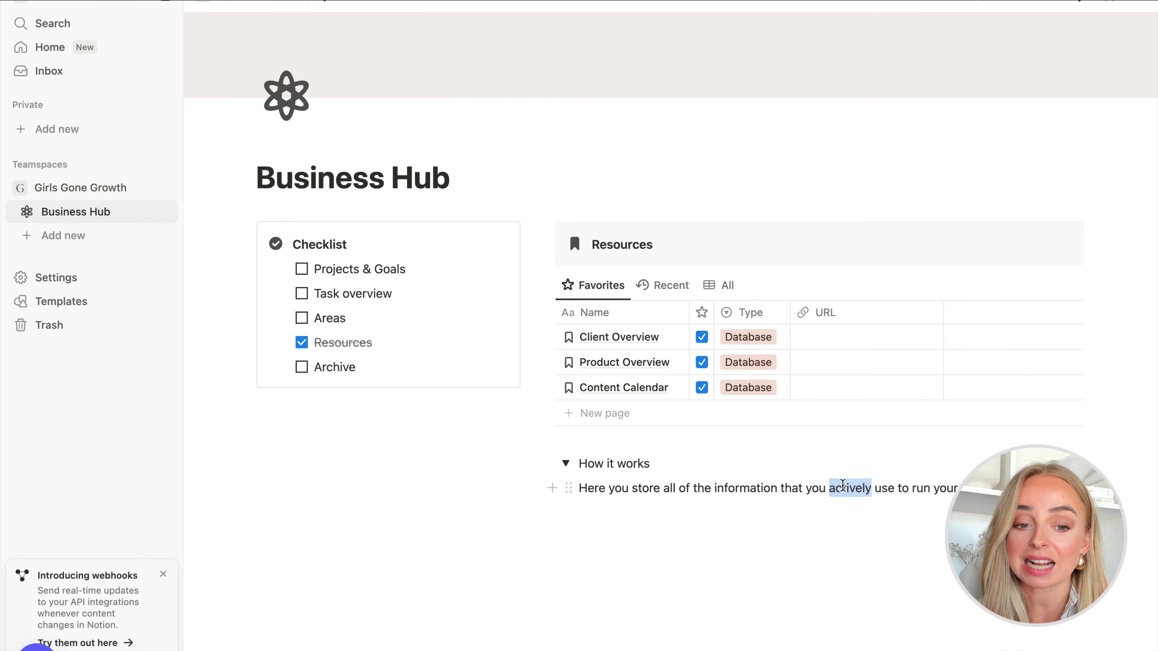
{"action": "key", "text": "super+i"}
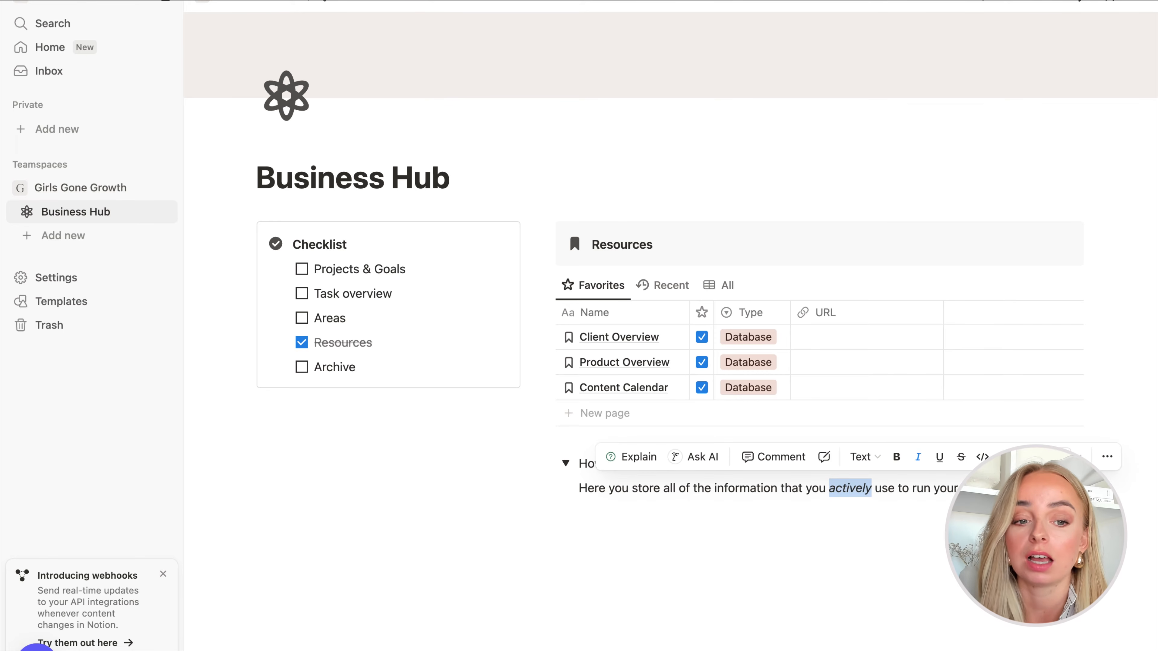
{"action": "left_click", "coordinate": [999, 492]}
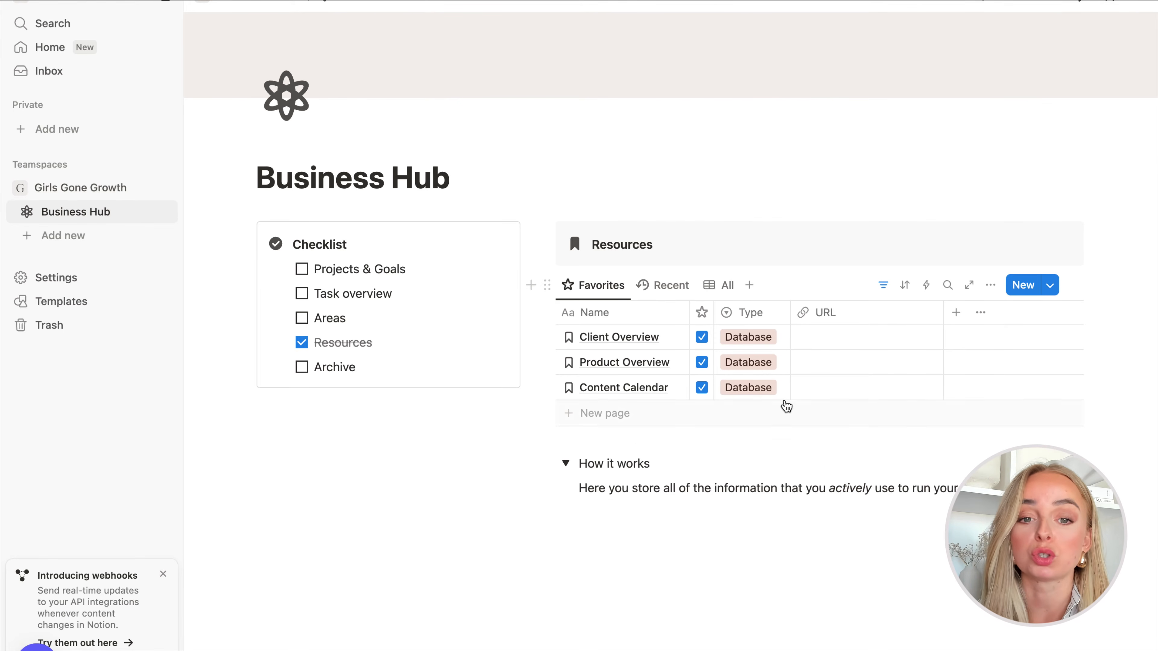
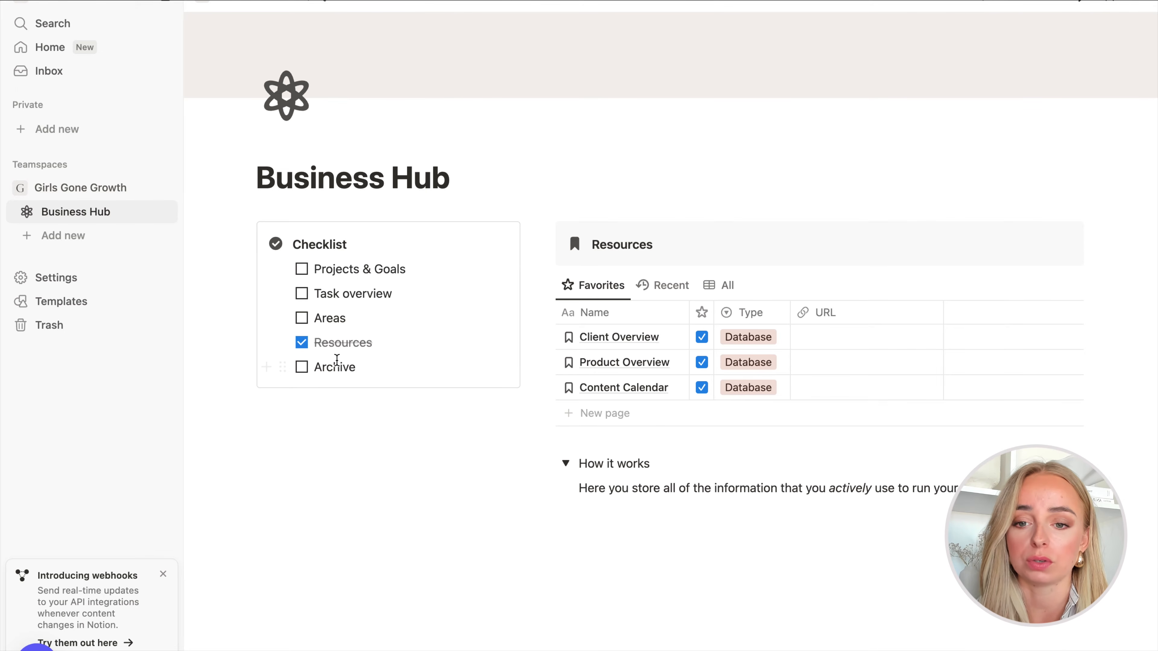
- Create a subpage below the Checklist, leaving an empty line above it, and give it the dark archive box icon
{"action": "left_click", "coordinate": [343, 417]}
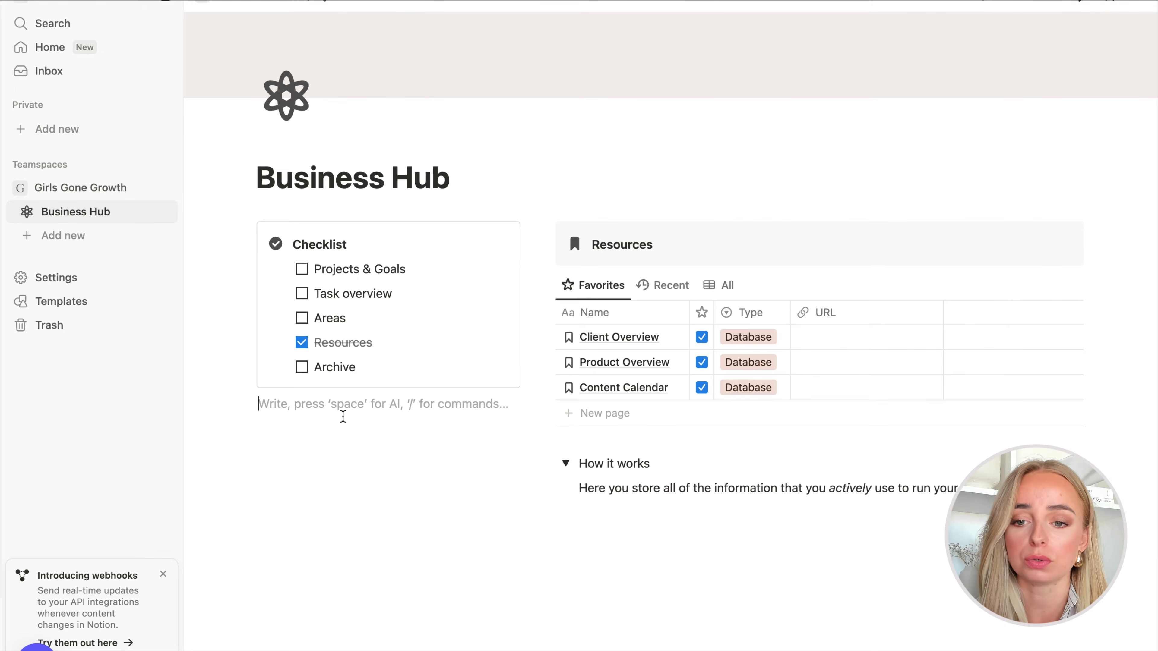
{"action": "key", "text": "Return"}
{"action": "type", "text": "/p"}
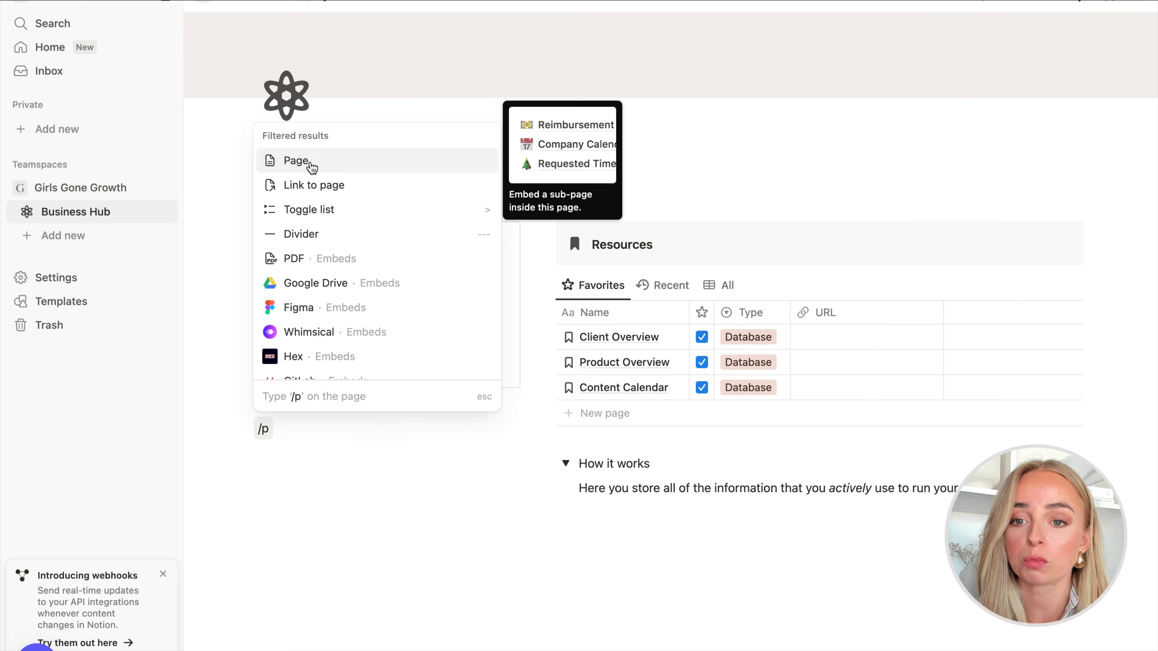
{"action": "left_click", "coordinate": [310, 162]}
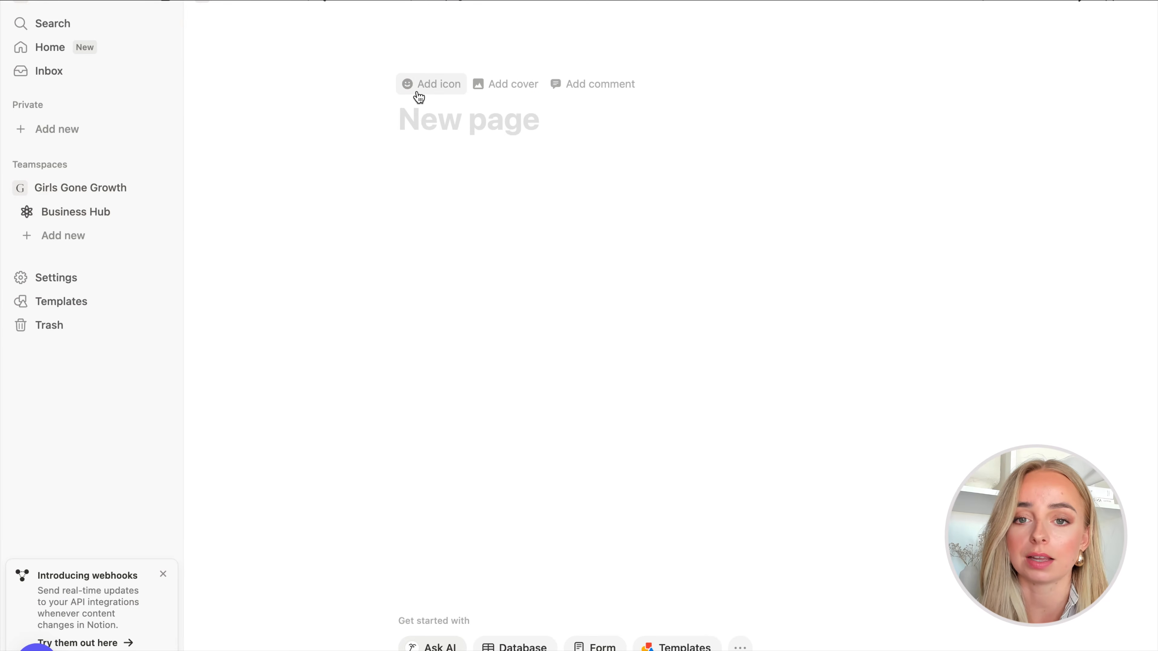
{"action": "left_click", "coordinate": [416, 85]}
{"action": "left_click", "coordinate": [337, 164]}
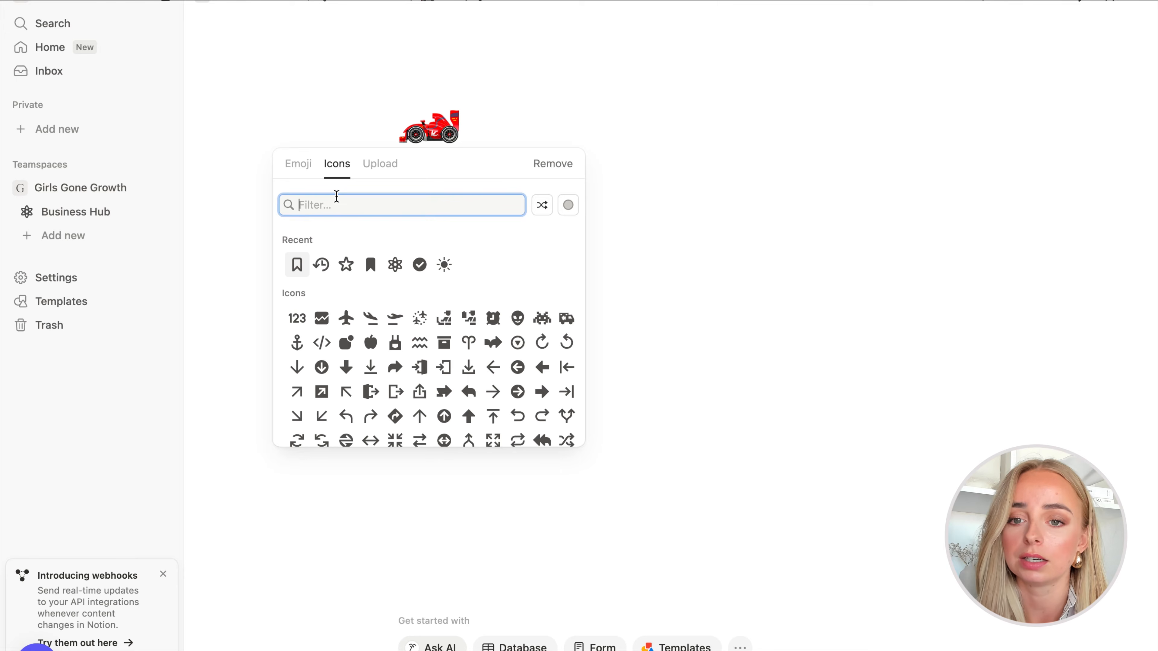
{"action": "left_click", "coordinate": [336, 204]}
{"action": "type", "text": "arc"}
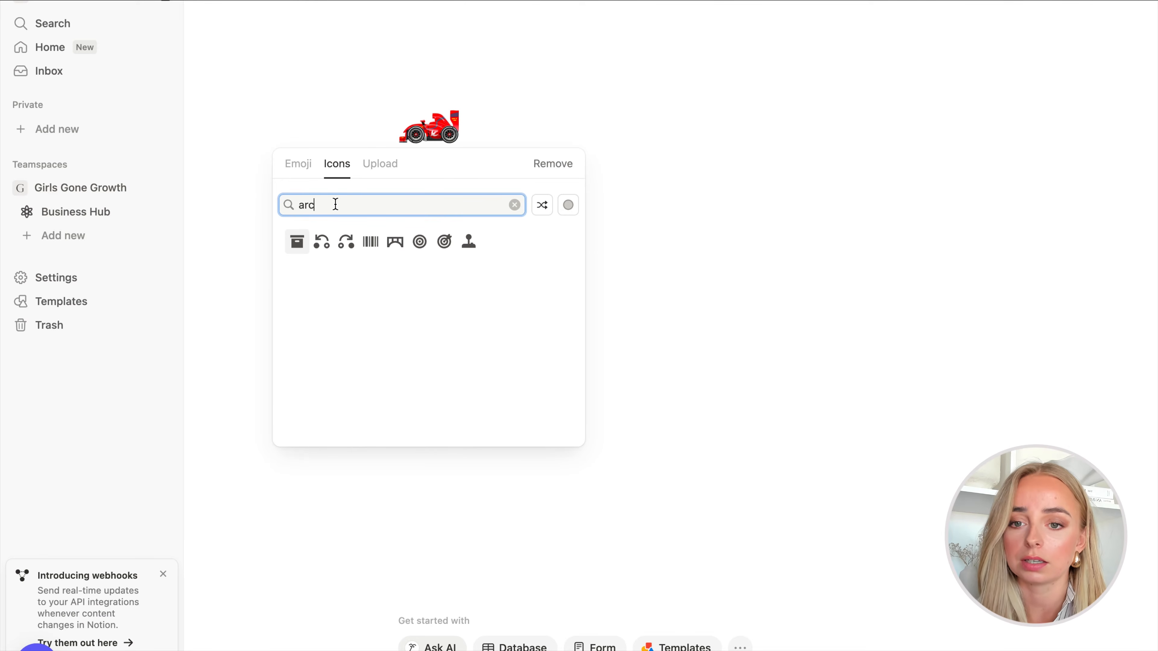
{"action": "left_click", "coordinate": [292, 248]}
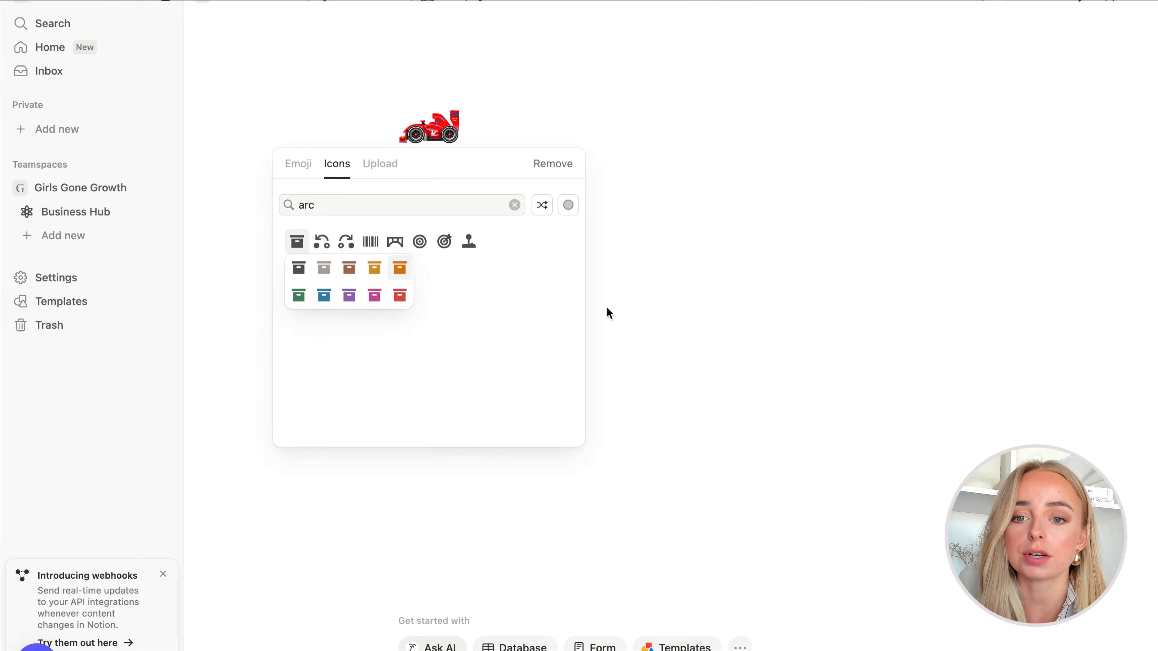
{"action": "left_click", "coordinate": [292, 268]}
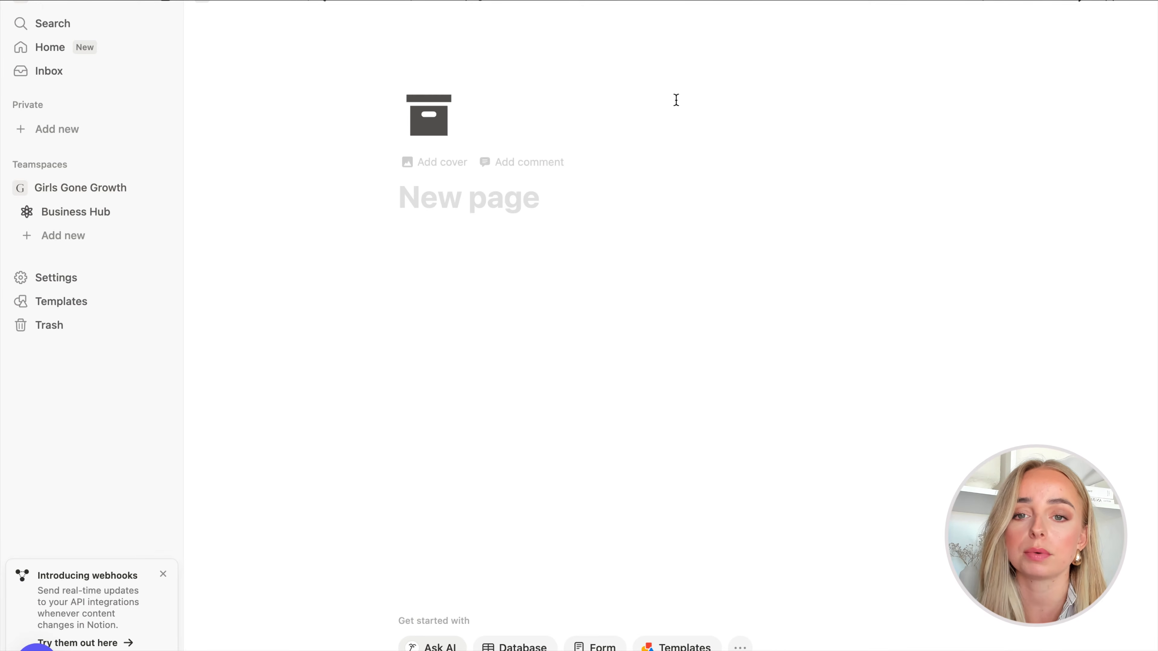
- Title the new subpage Archive and return to the Business Hub page
{"action": "left_click", "coordinate": [494, 202]}
{"action": "type", "text": "Archive"}
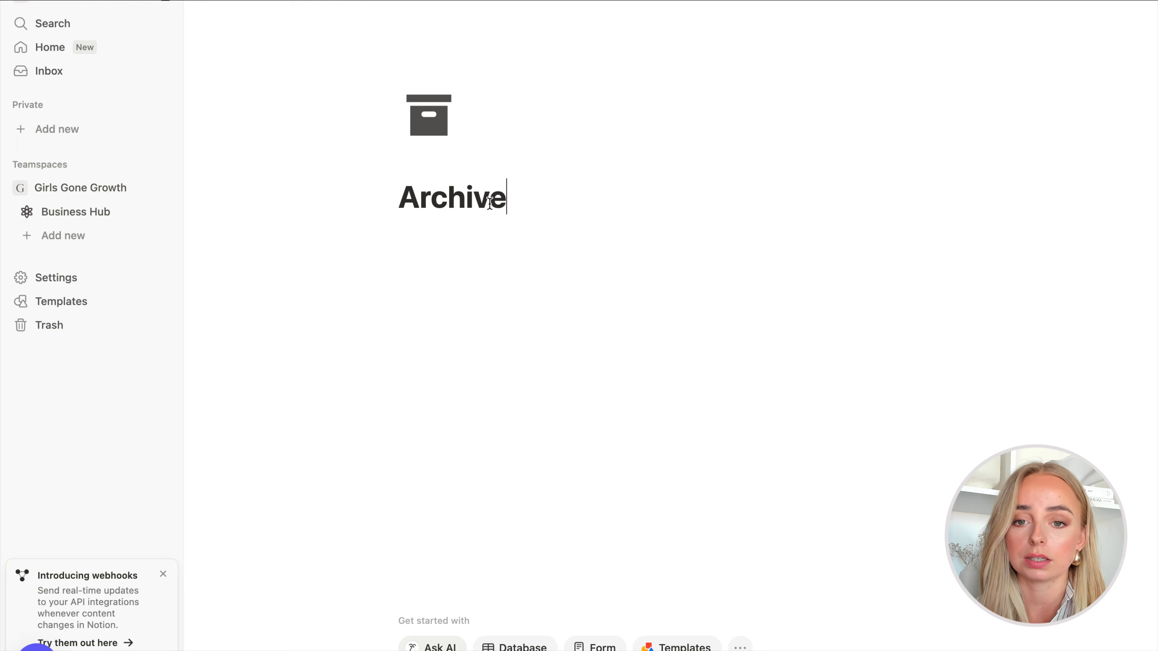
{"action": "left_click", "coordinate": [366, 5]}
- Add a page named Test Resource to the Resources table and move it into the Archive page
{"action": "scroll", "coordinate": [651, 301], "scroll_direction": "down", "scroll_amount": 3}
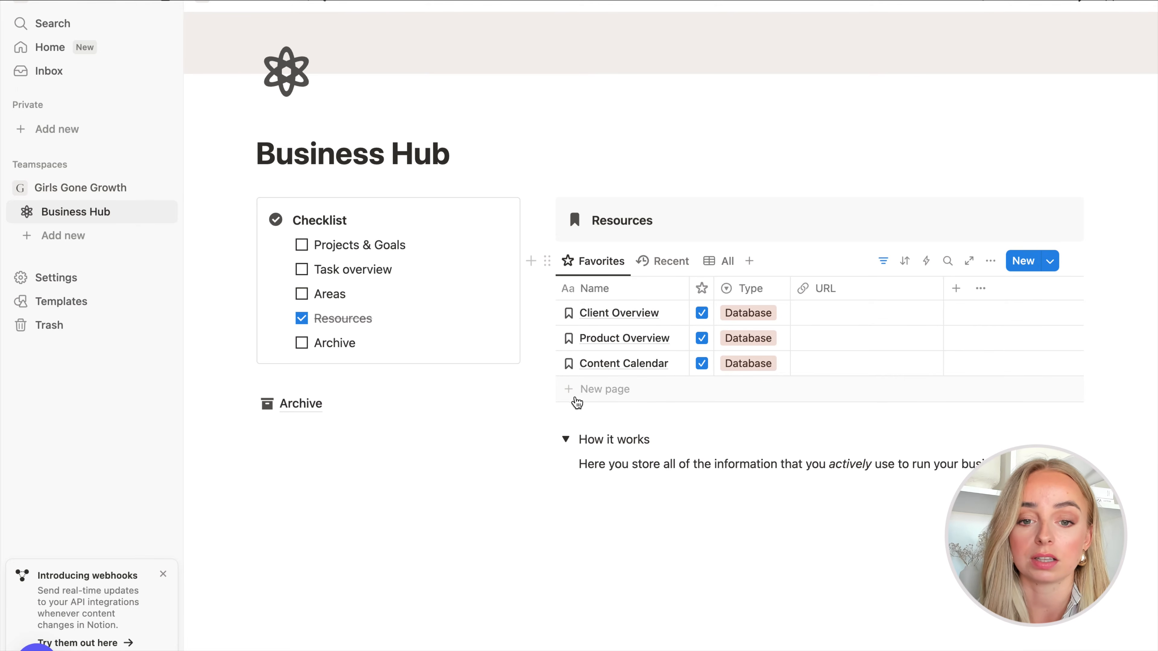
{"action": "left_click", "coordinate": [582, 399]}
{"action": "type", "text": "Tets"}
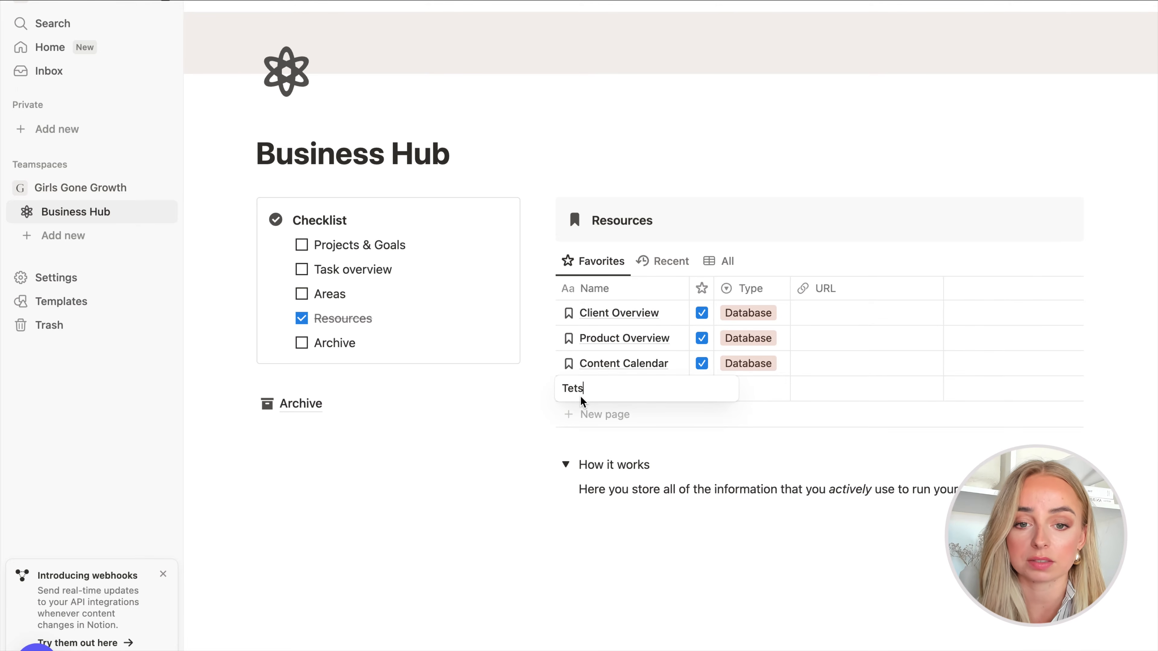
{"action": "type", "text": " r Resource"}
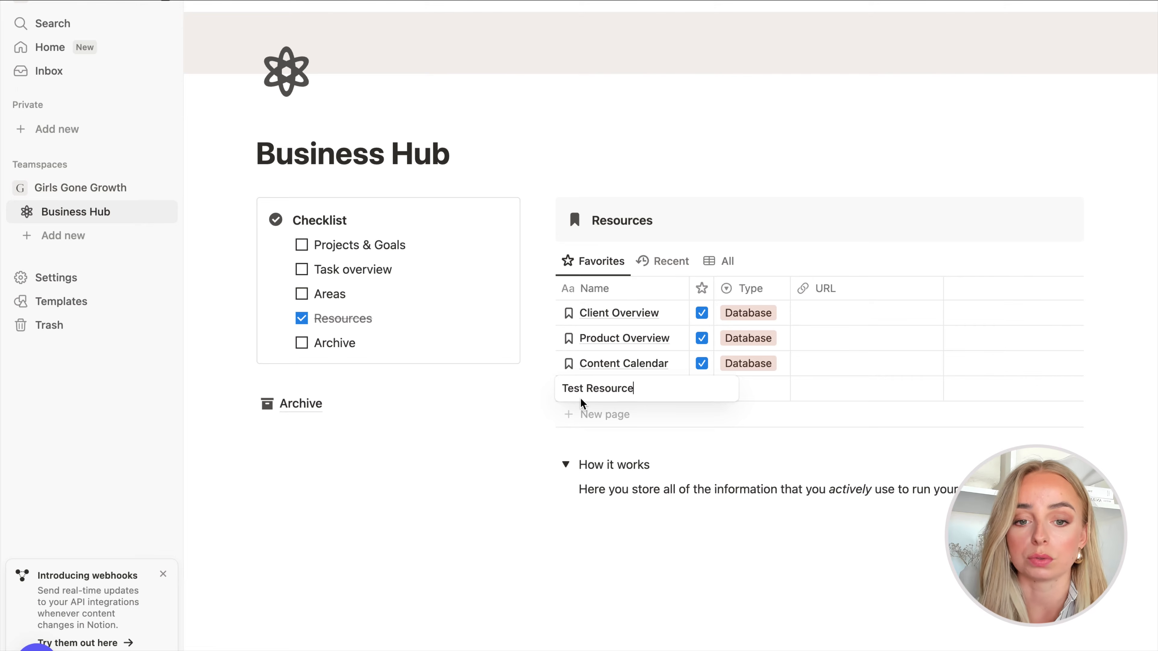
{"action": "key", "text": "Return"}
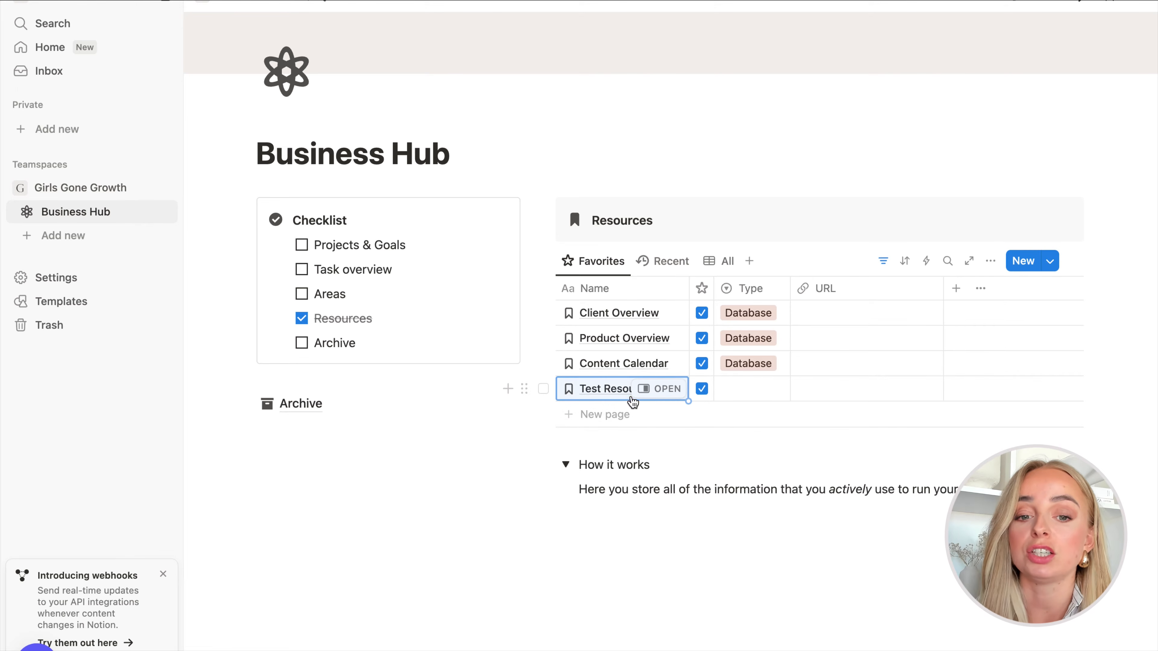
{"action": "left_click", "coordinate": [545, 389]}
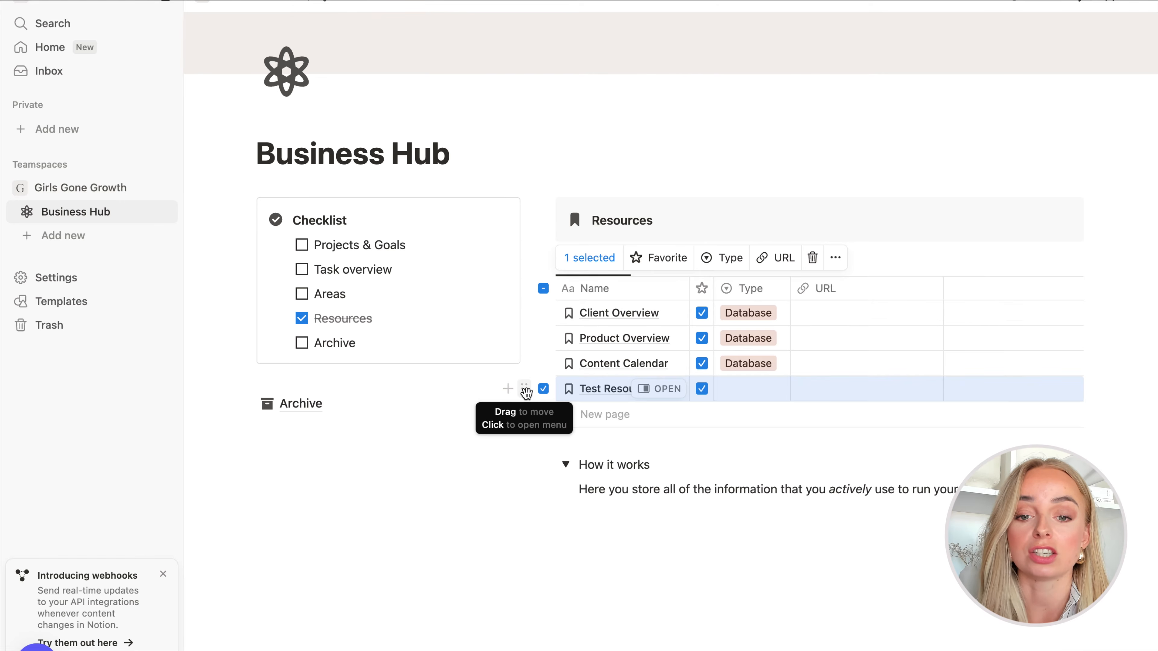
{"action": "left_click_drag", "start_coordinate": [526, 389], "coordinate": [296, 404]}
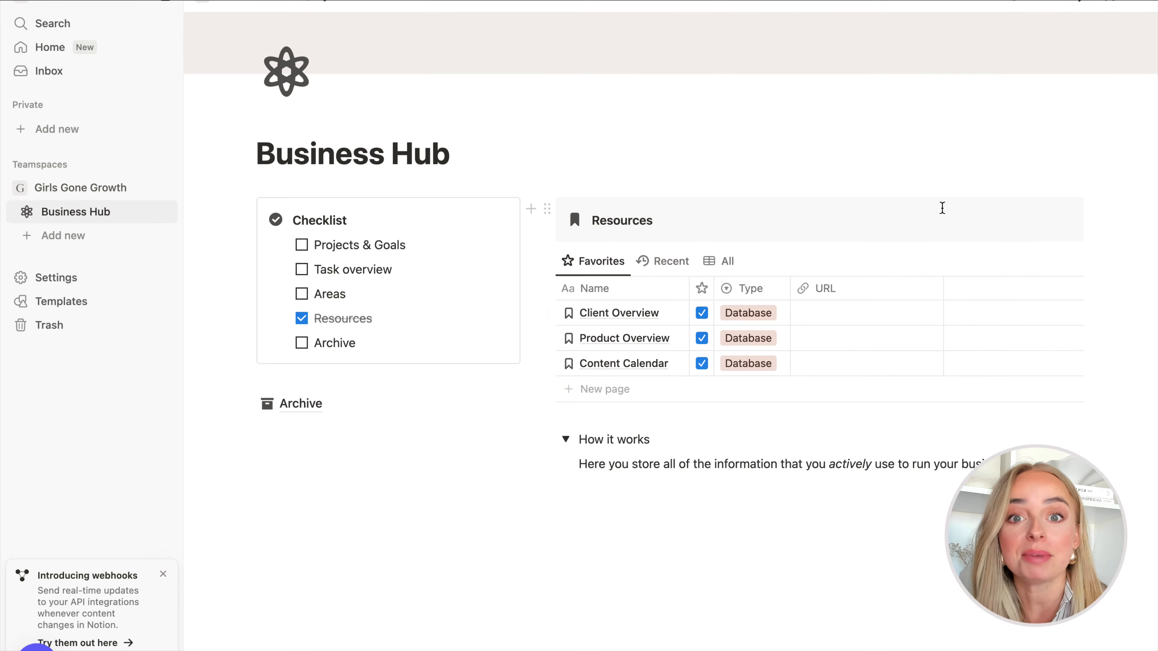
- Delete Test Resource from the Archive page and return to Business Hub
{"action": "left_click", "coordinate": [378, 408]}
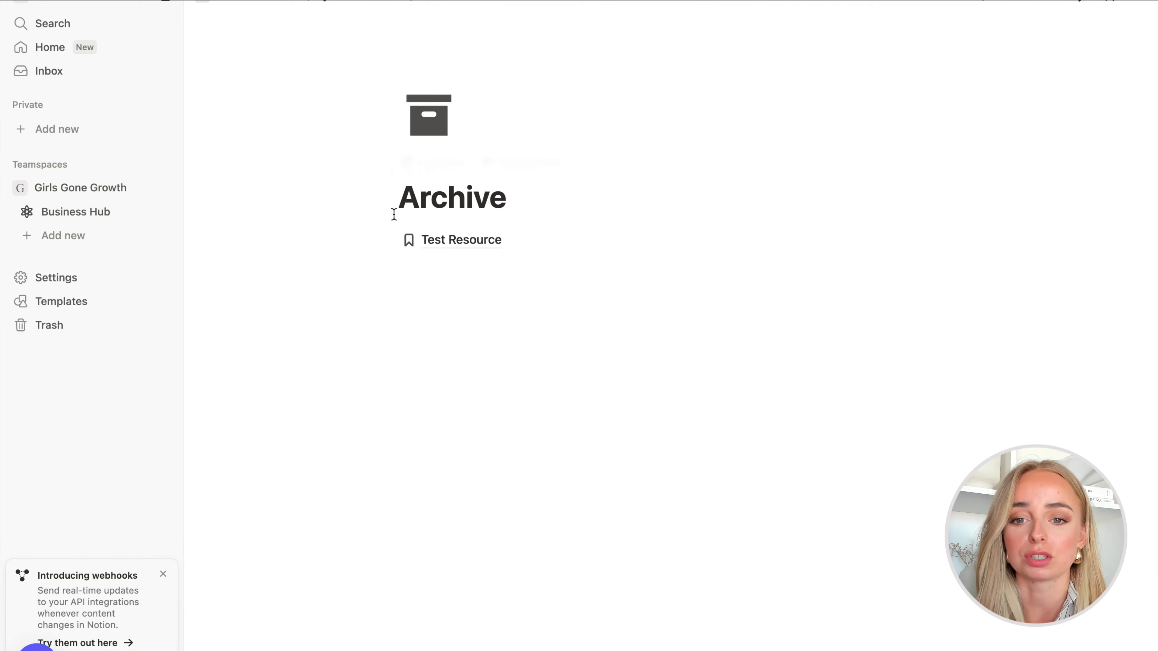
{"action": "left_click", "coordinate": [389, 240]}
{"action": "key", "text": "Delete"}
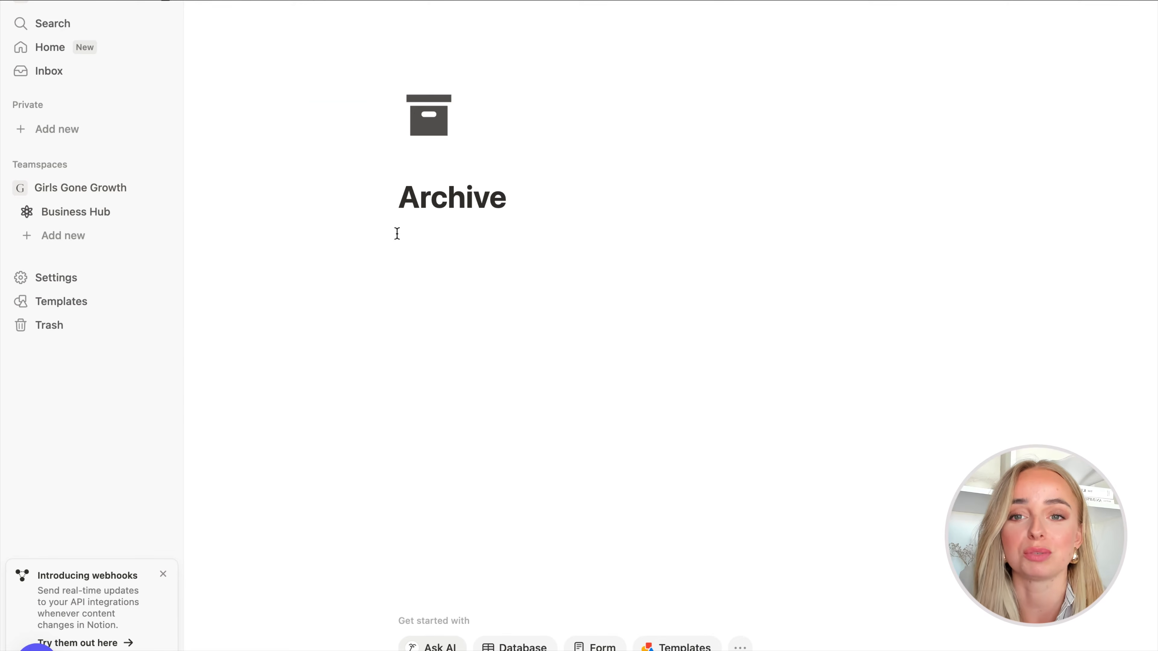
{"action": "left_click", "coordinate": [375, 5]}
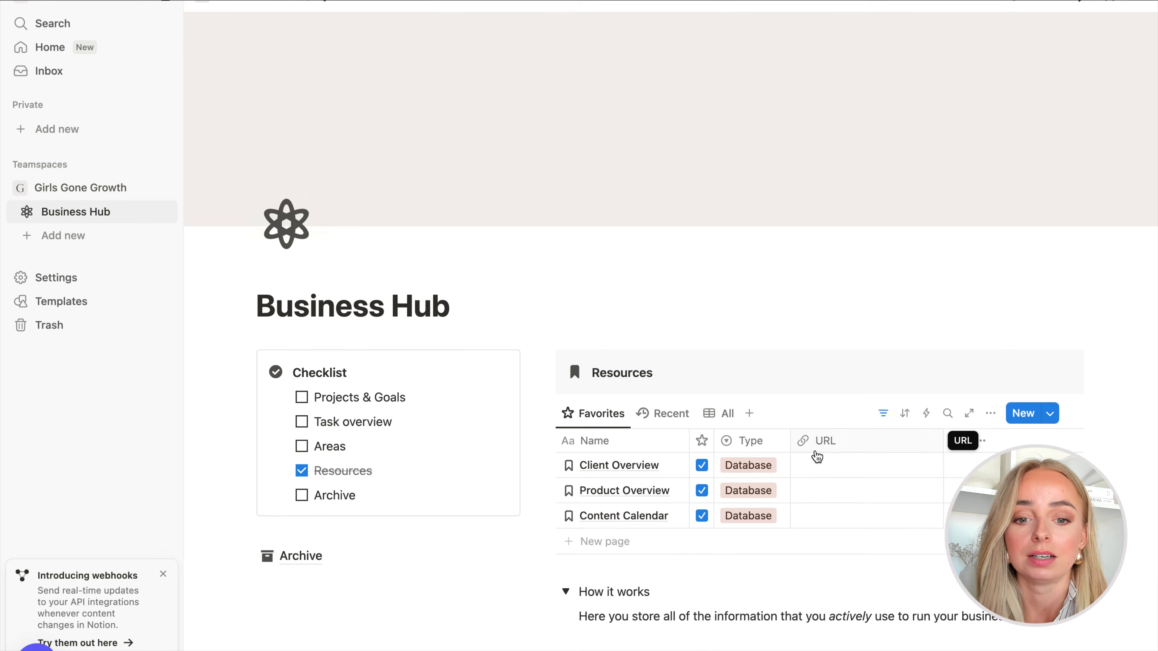
- Extend the How it works text with a sentence beginning "Any resource you don't need anymore, you"
{"action": "scroll", "coordinate": [817, 455], "scroll_direction": "down", "scroll_amount": 4}
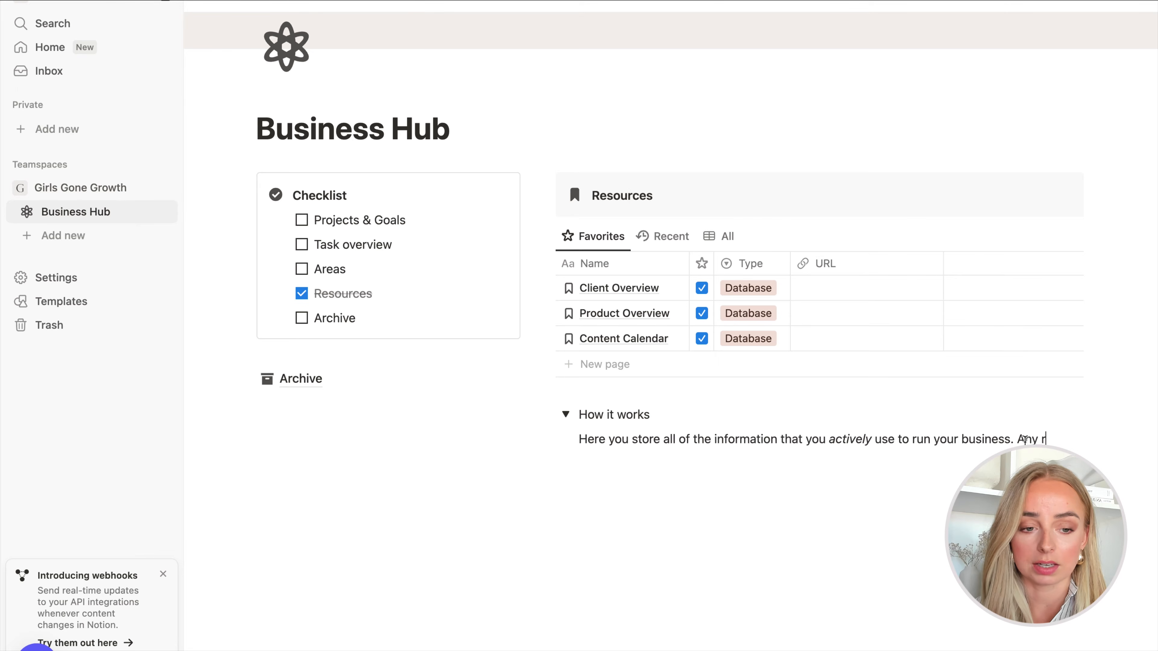
{"action": "type", "text": "ce tou"}
{"action": "key", "text": "BackSpace"}
{"action": "key", "text": "BackSpace"}
{"action": "key", "text": "BackSpace"}
{"action": "type", "text": "you don't need anymo"}
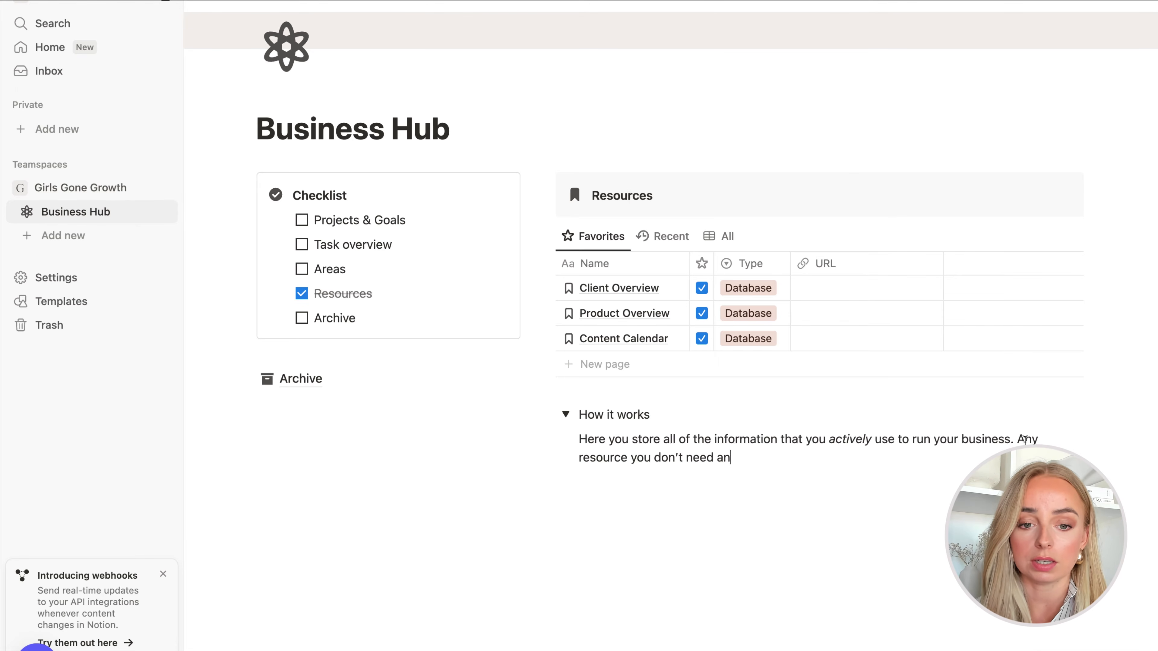
{"action": "type", "text": "re, you m"}
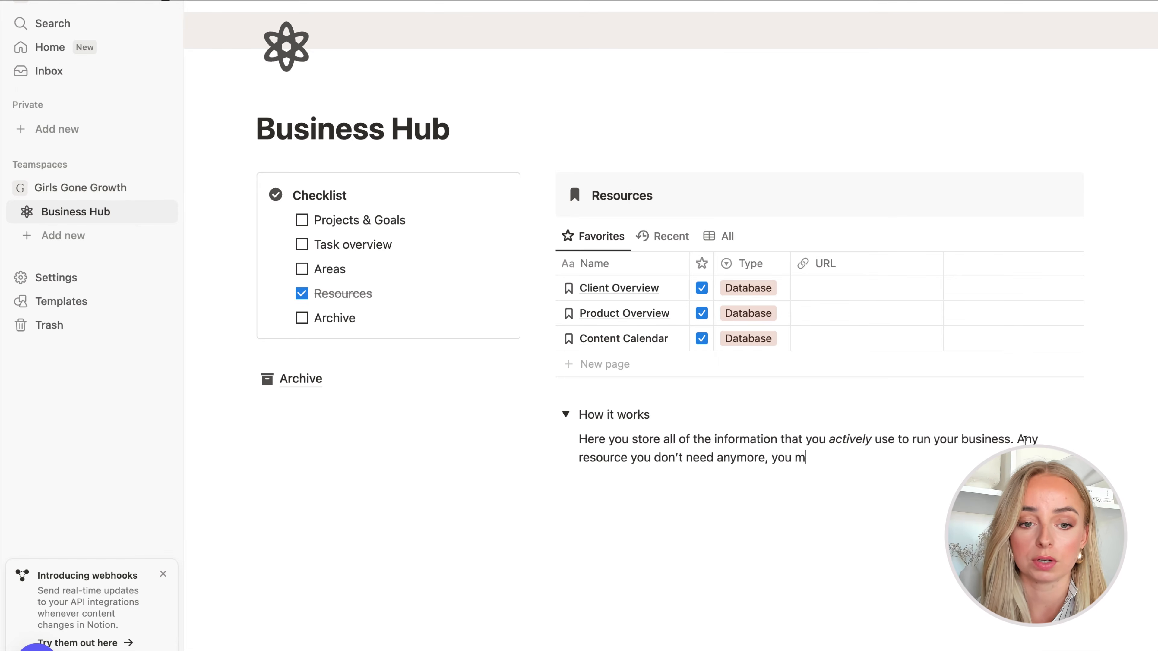
- Complete the Resources explanation with "you move to Archive." and make the collapsed "How it works" toggle heading bold
{"action": "type", "text": "ove to Archive."}
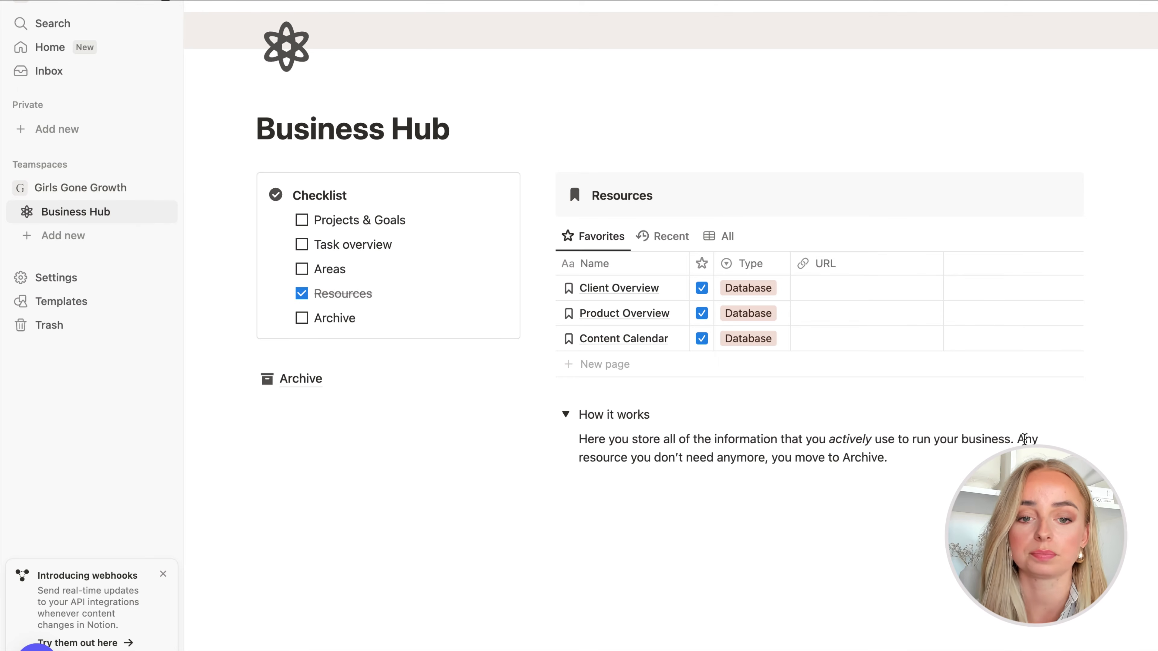
{"action": "left_click", "coordinate": [565, 462]}
{"action": "triple_click", "coordinate": [582, 462]}
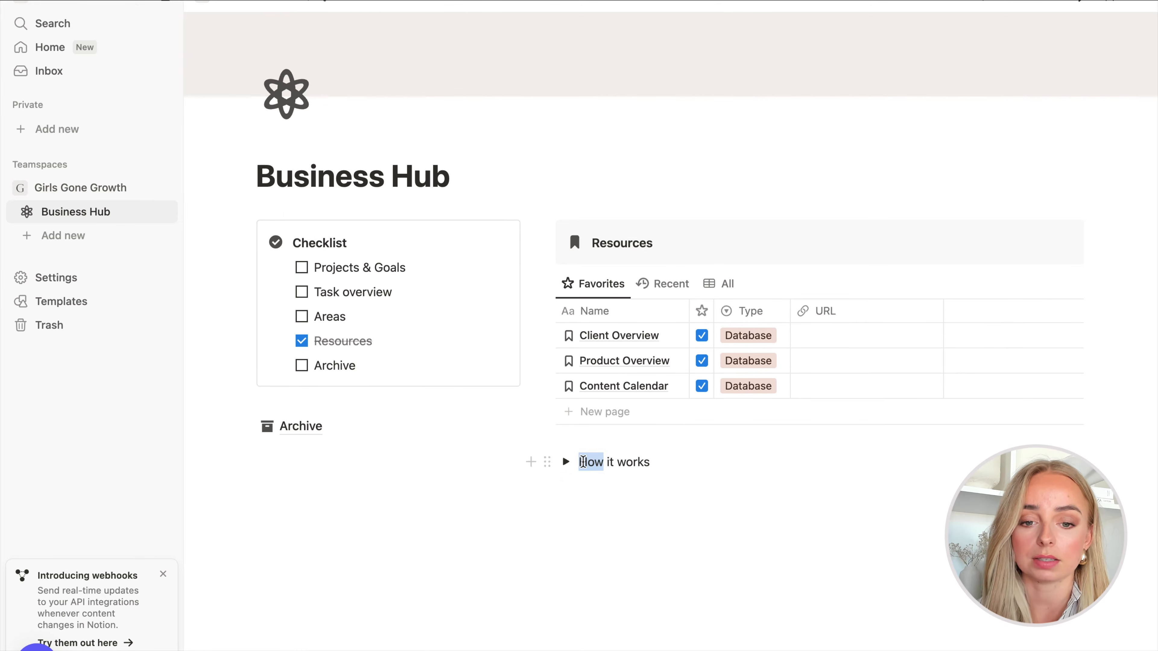
{"action": "key", "text": "ctrl+b"}
{"action": "left_click", "coordinate": [659, 510]}
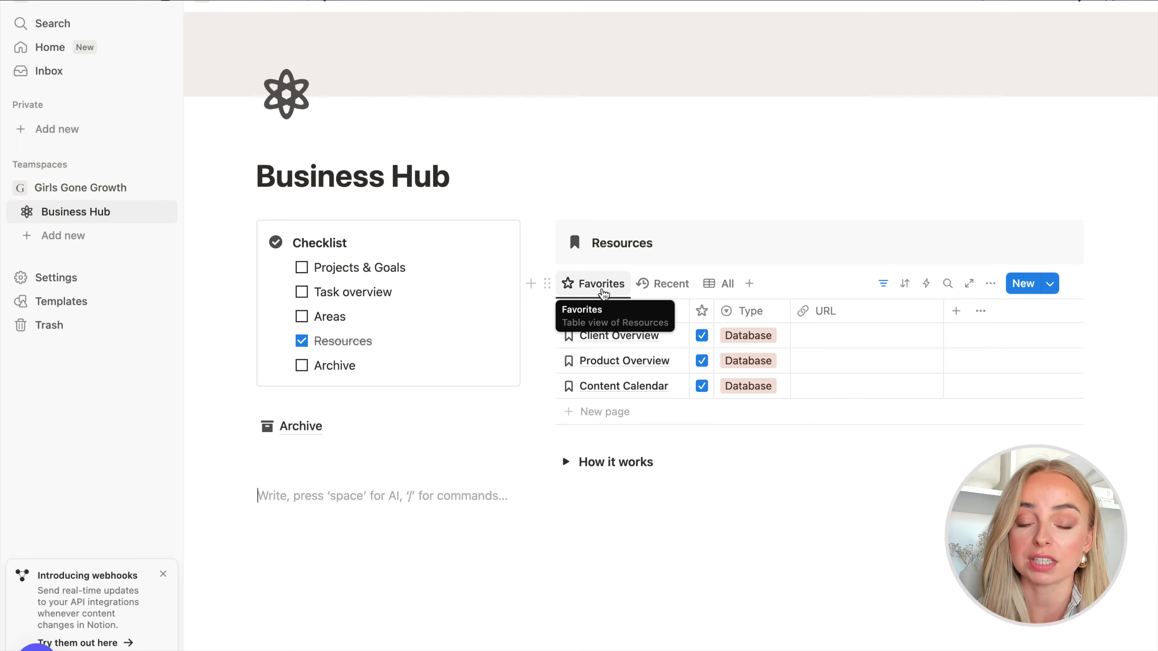
- Review the Recent and All views of the Resources database and the Areas item in the checklist
{"action": "left_click", "coordinate": [656, 297]}
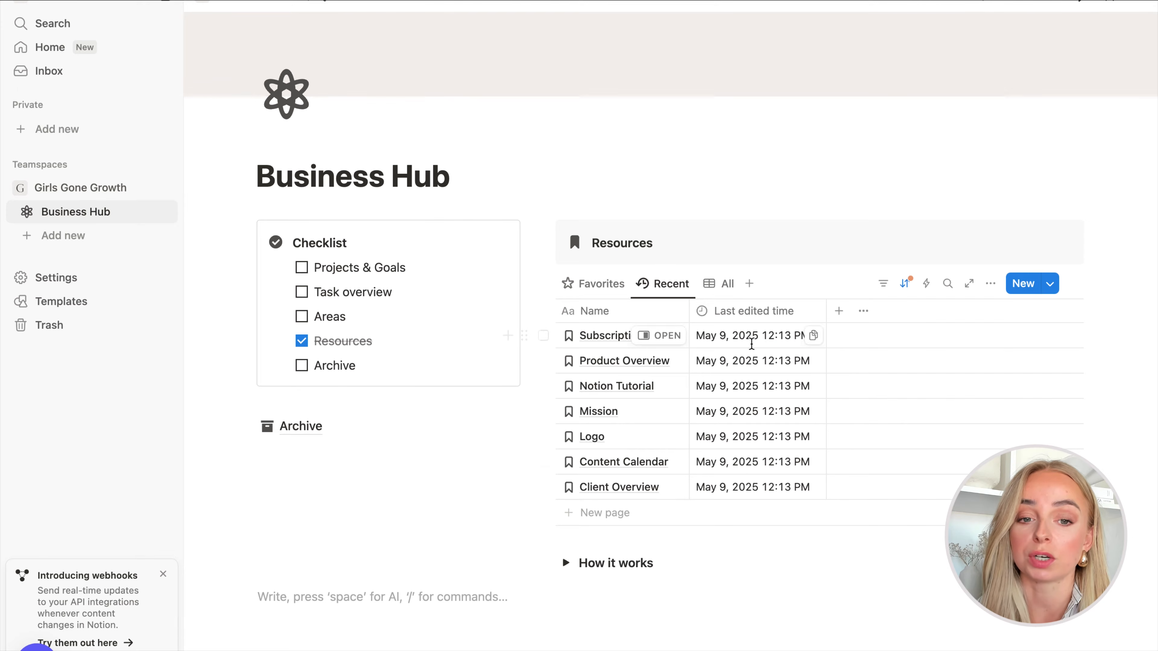
{"action": "left_click", "coordinate": [719, 285]}
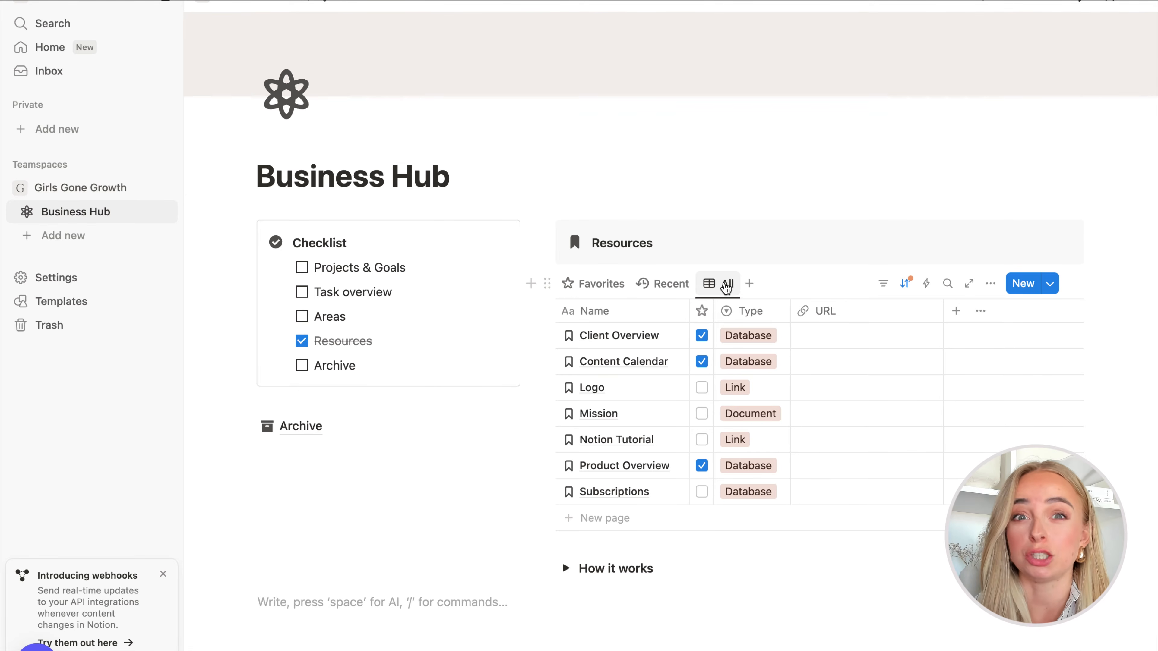
{"action": "scroll", "coordinate": [727, 287], "scroll_direction": "down", "scroll_amount": 3}
{"action": "mouse_move", "coordinate": [274, 353]}
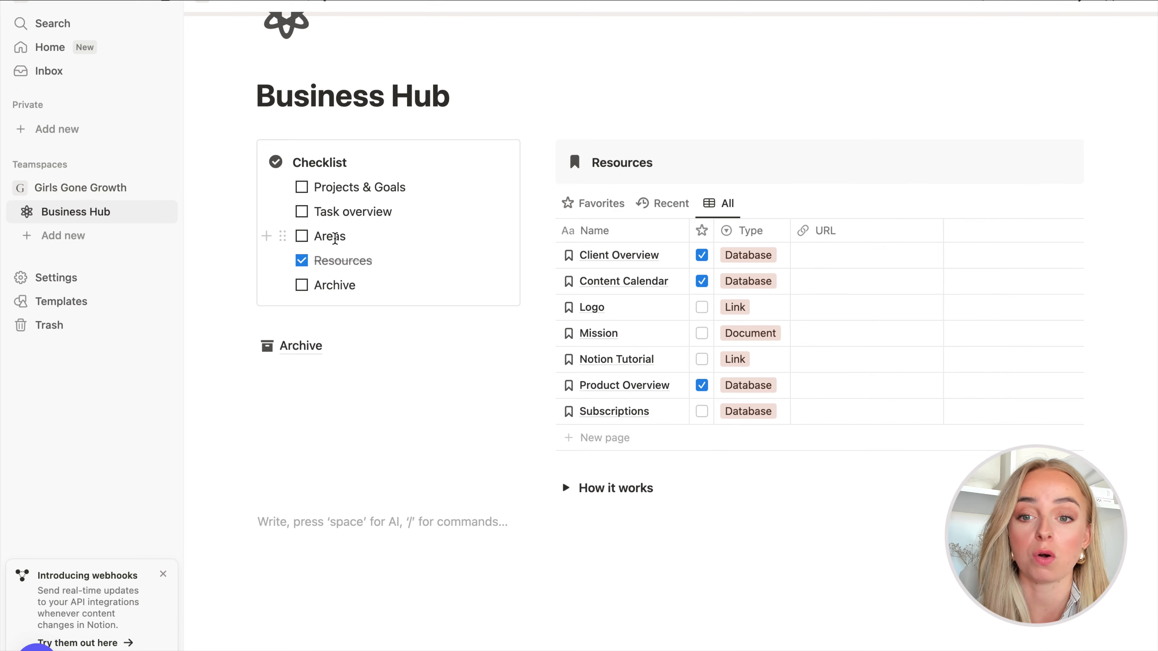
{"action": "left_click_drag", "start_coordinate": [315, 238], "coordinate": [384, 240]}
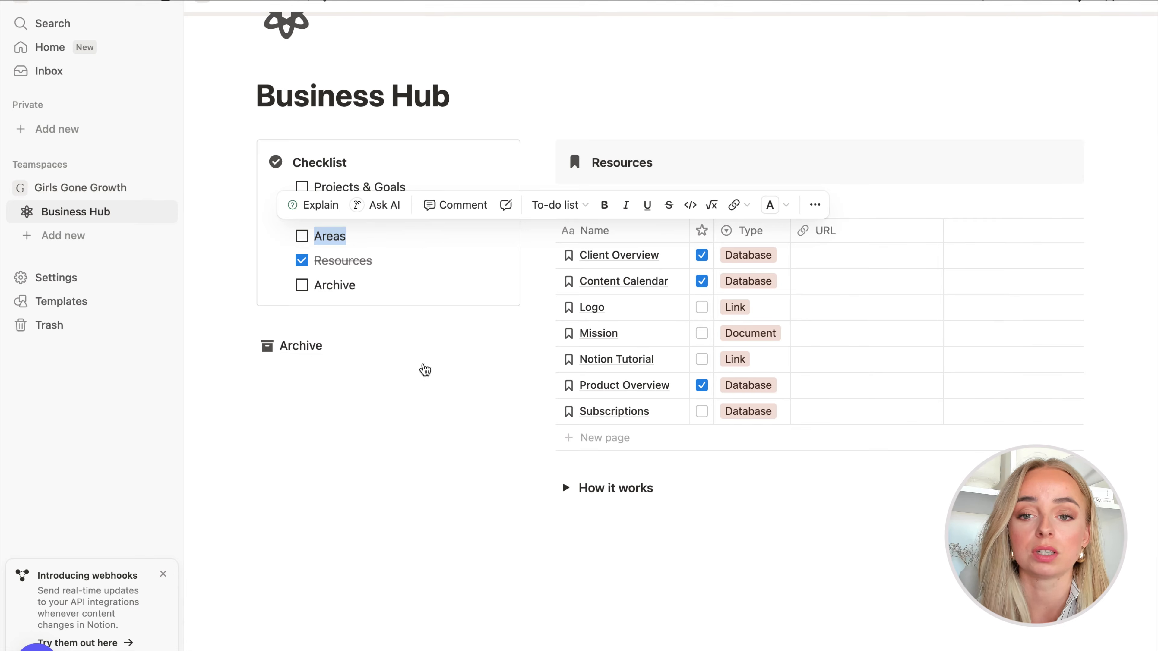
{"action": "left_click", "coordinate": [422, 371]}
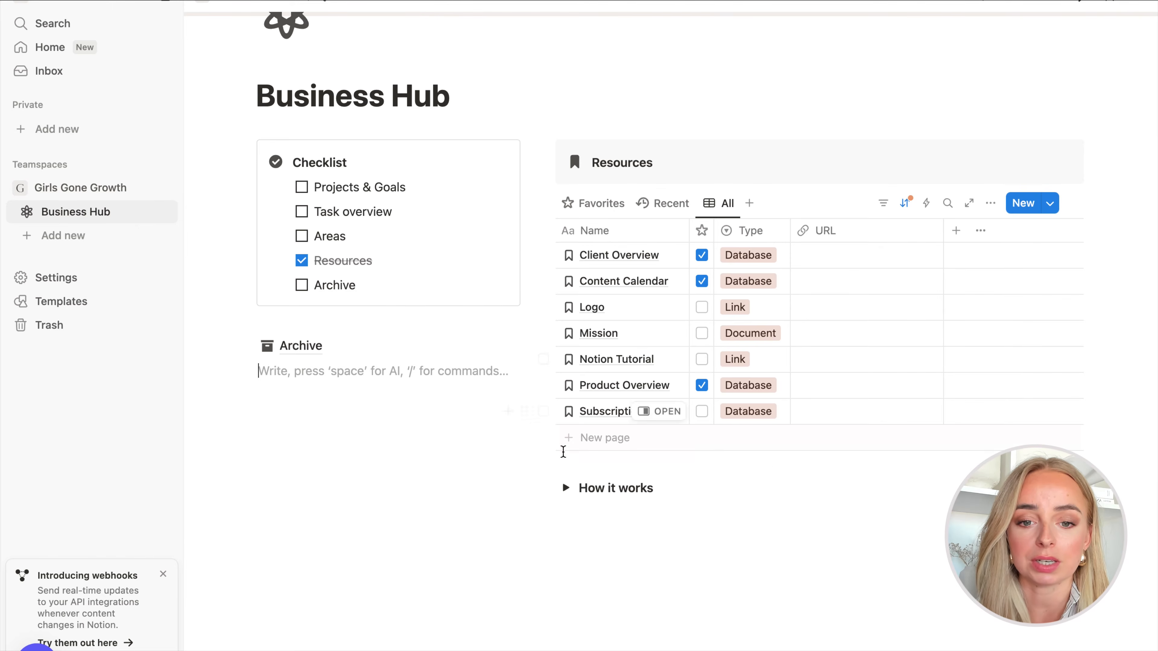
- Add a page named "Areas" to the Resources database and set its type to Database
{"action": "left_click", "coordinate": [580, 441]}
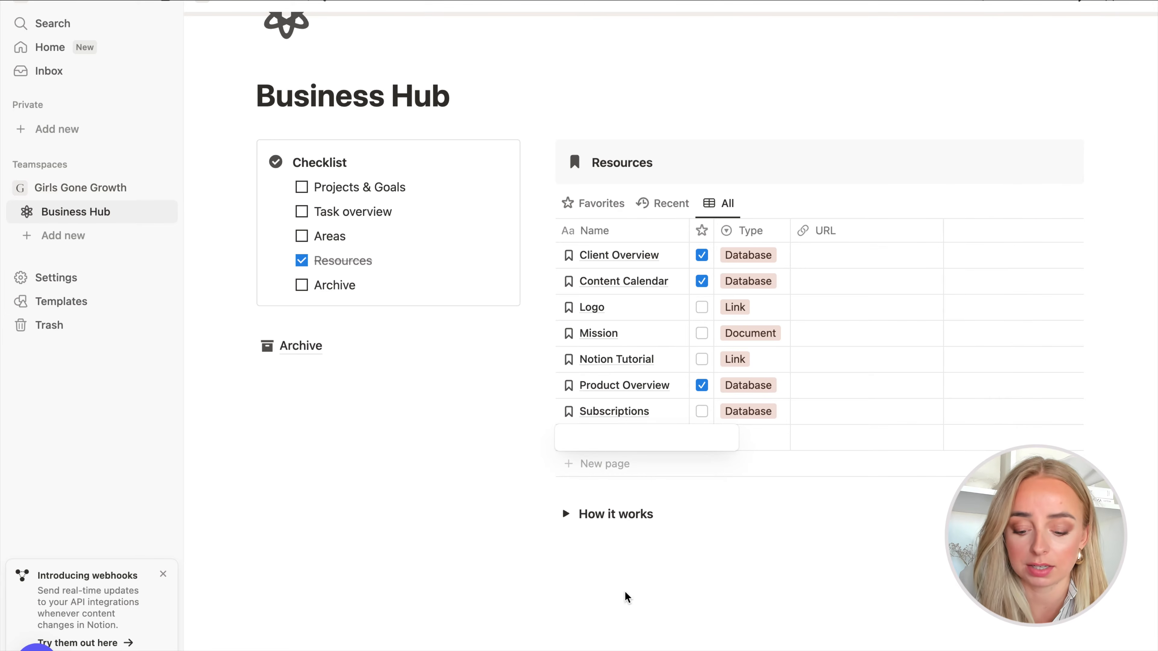
{"action": "type", "text": "Areas"}
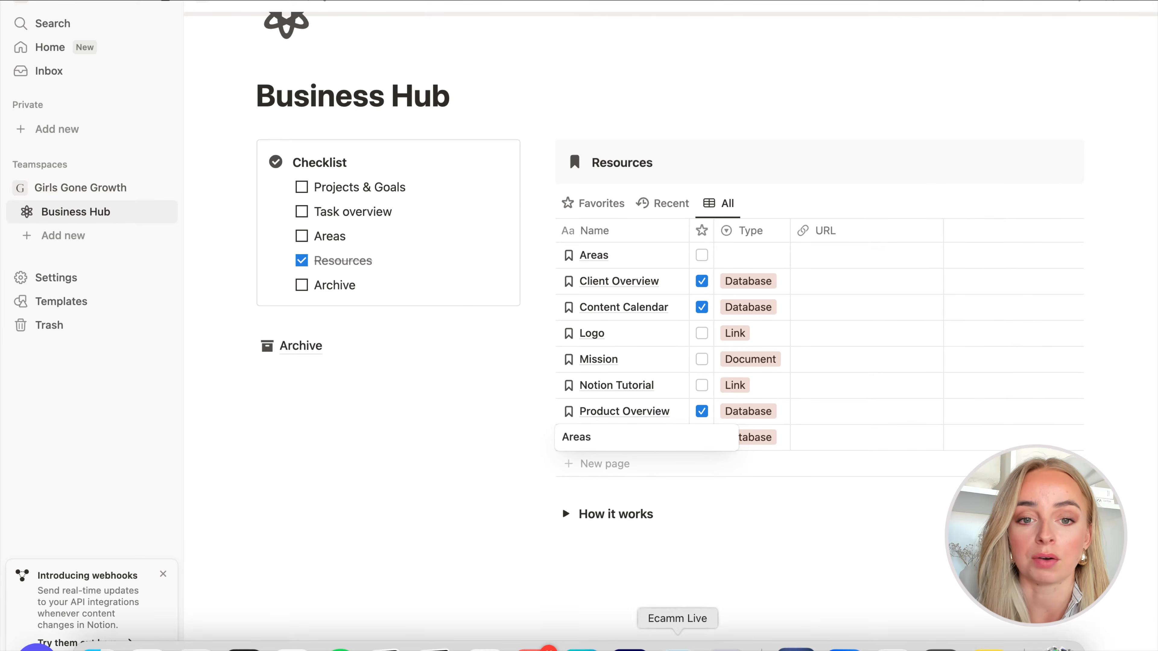
{"action": "key", "text": "Return"}
{"action": "left_click", "coordinate": [735, 253]}
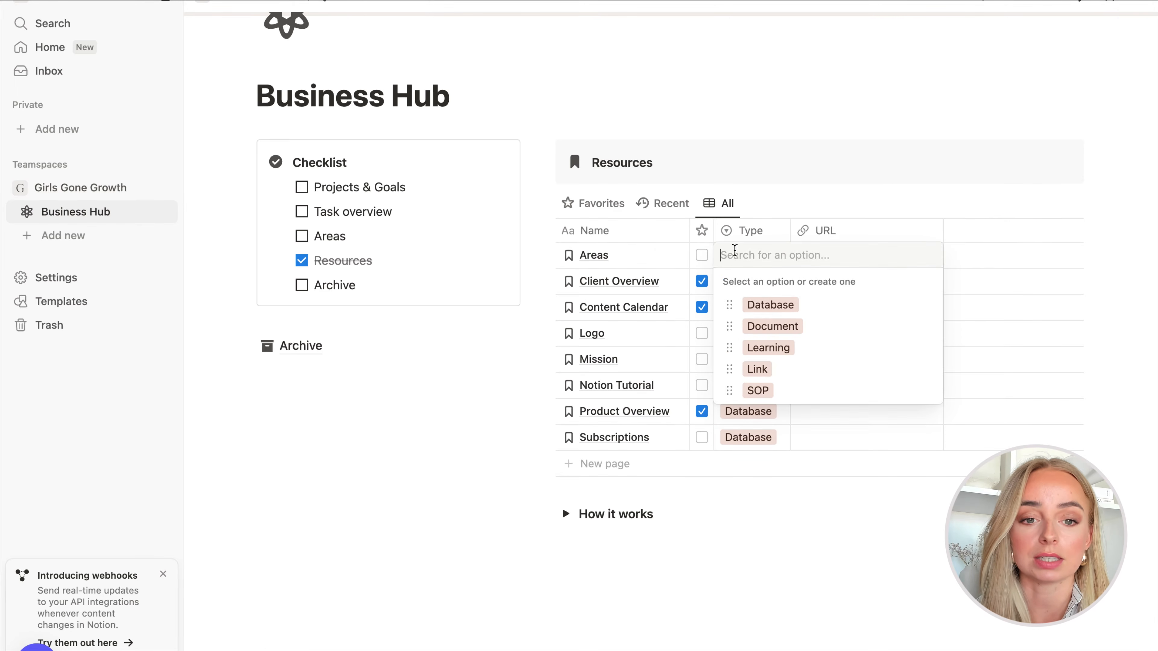
{"action": "left_click", "coordinate": [771, 304]}
{"action": "left_click", "coordinate": [757, 551]}
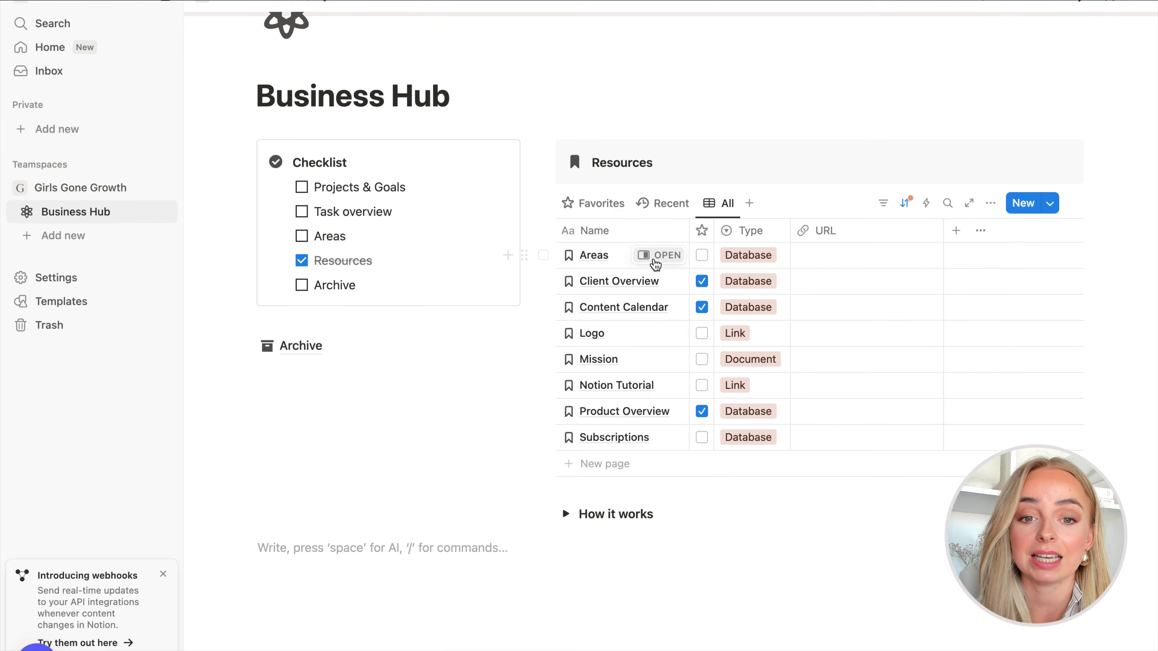
- Open the Areas entry as a full page and insert a new empty inline database titled "Areas"
{"action": "left_click", "coordinate": [655, 260]}
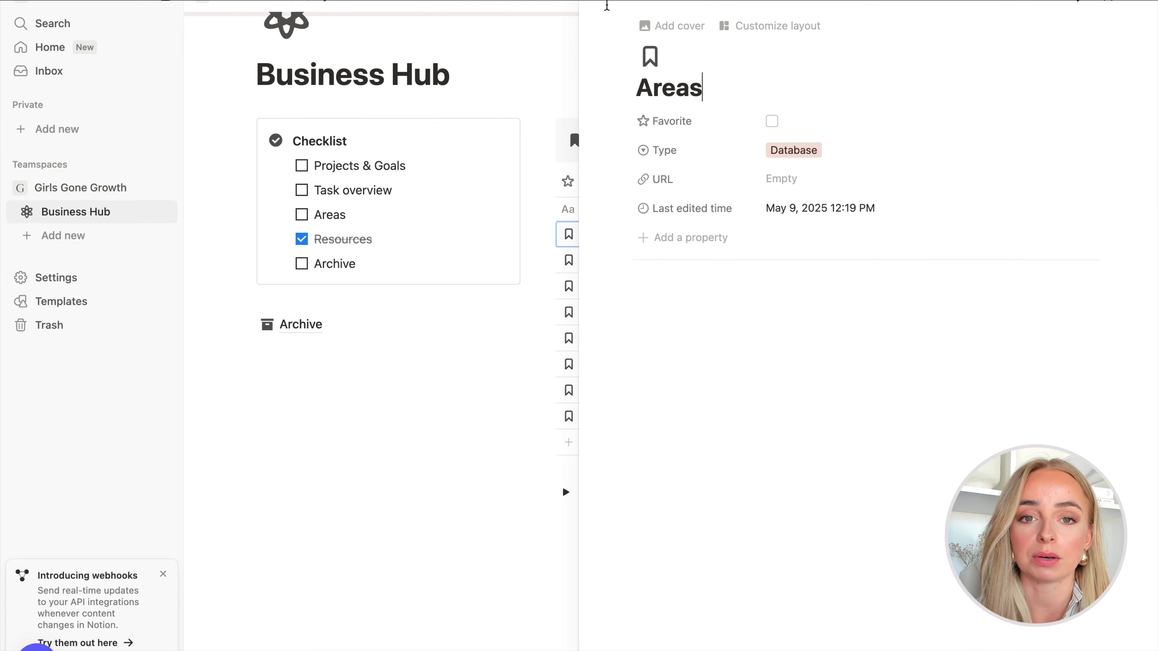
{"action": "left_click", "coordinate": [616, 5]}
{"action": "left_click", "coordinate": [499, 402]}
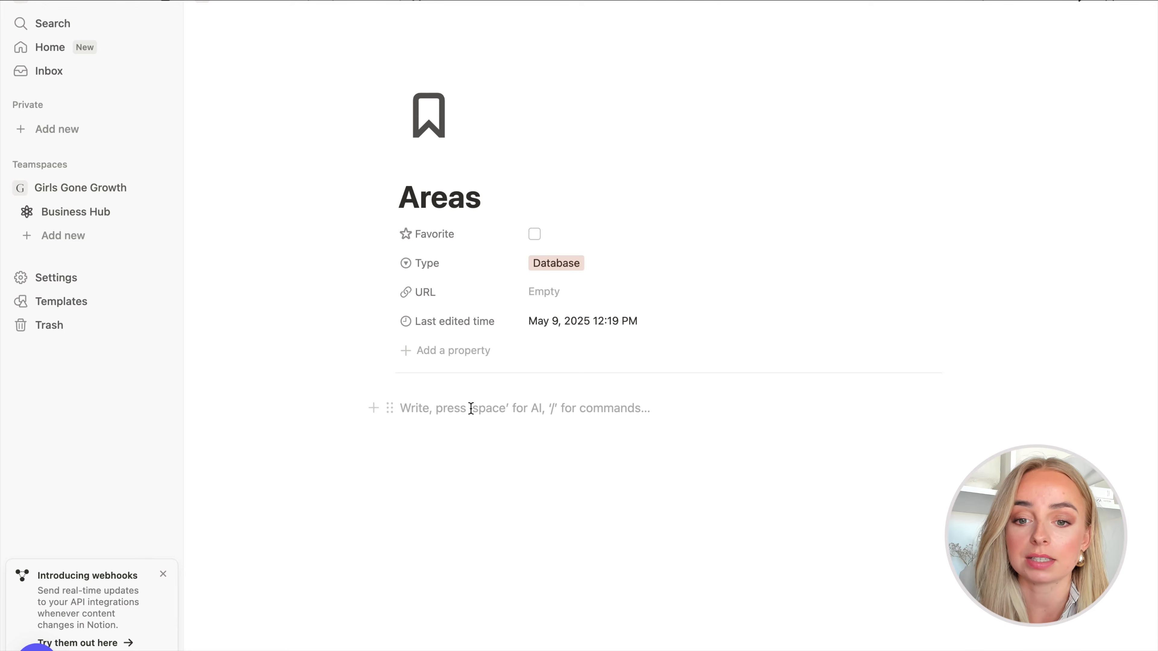
{"action": "type", "text": "/dat"}
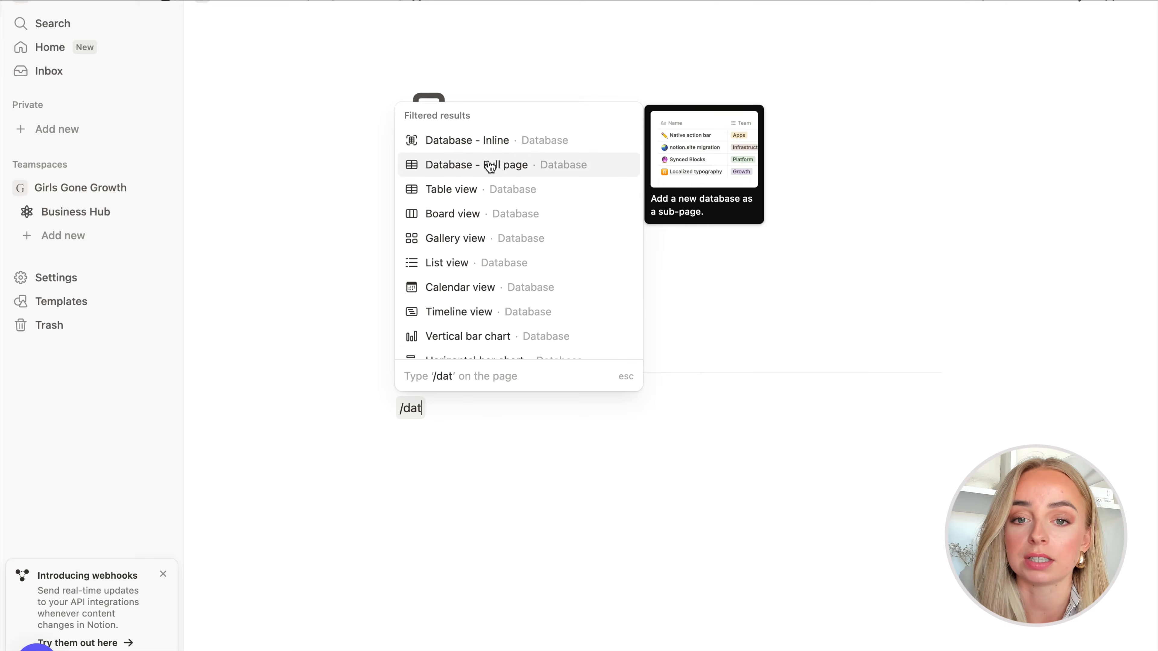
{"action": "left_click", "coordinate": [500, 146]}
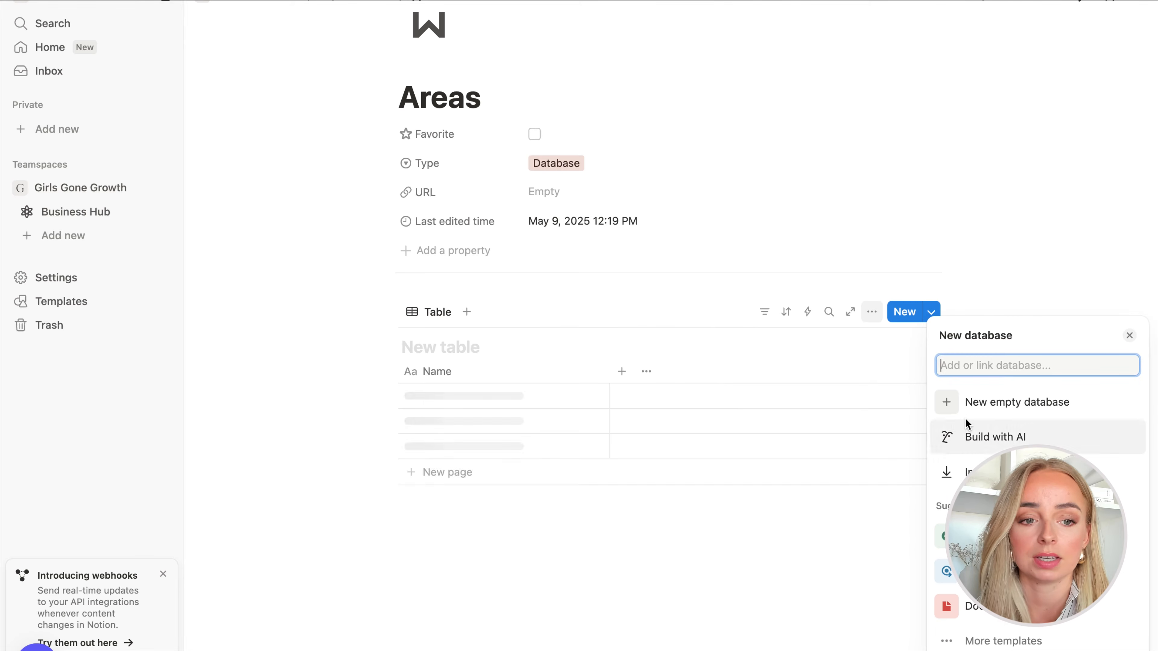
{"action": "left_click", "coordinate": [1013, 409]}
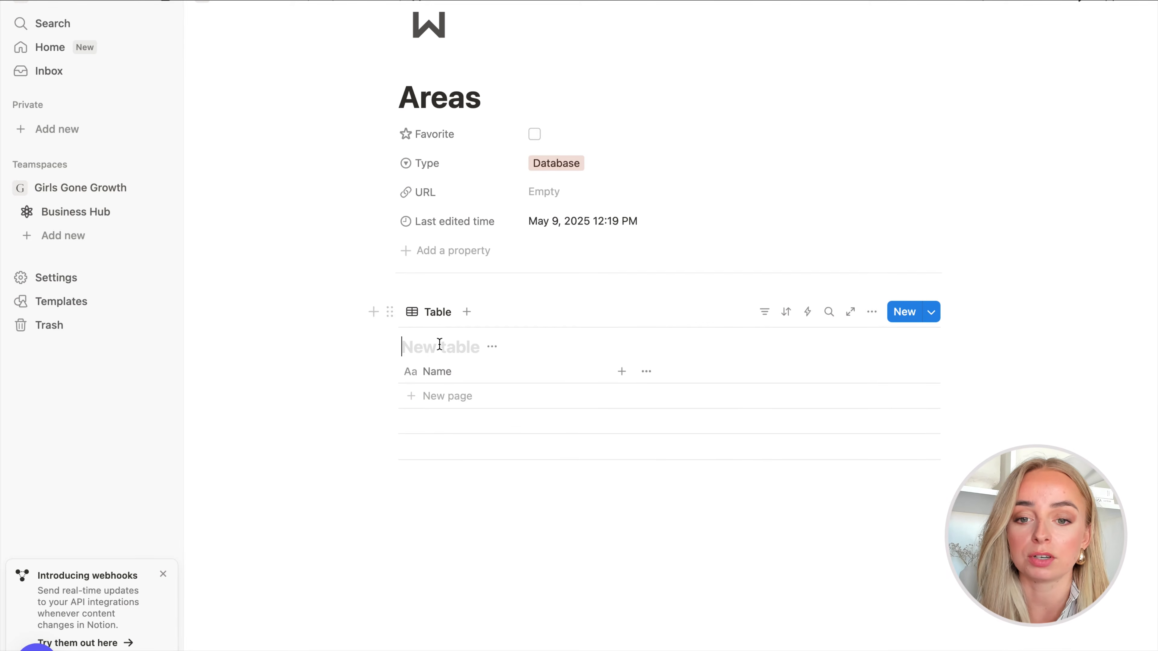
{"action": "type", "text": "Areas"}
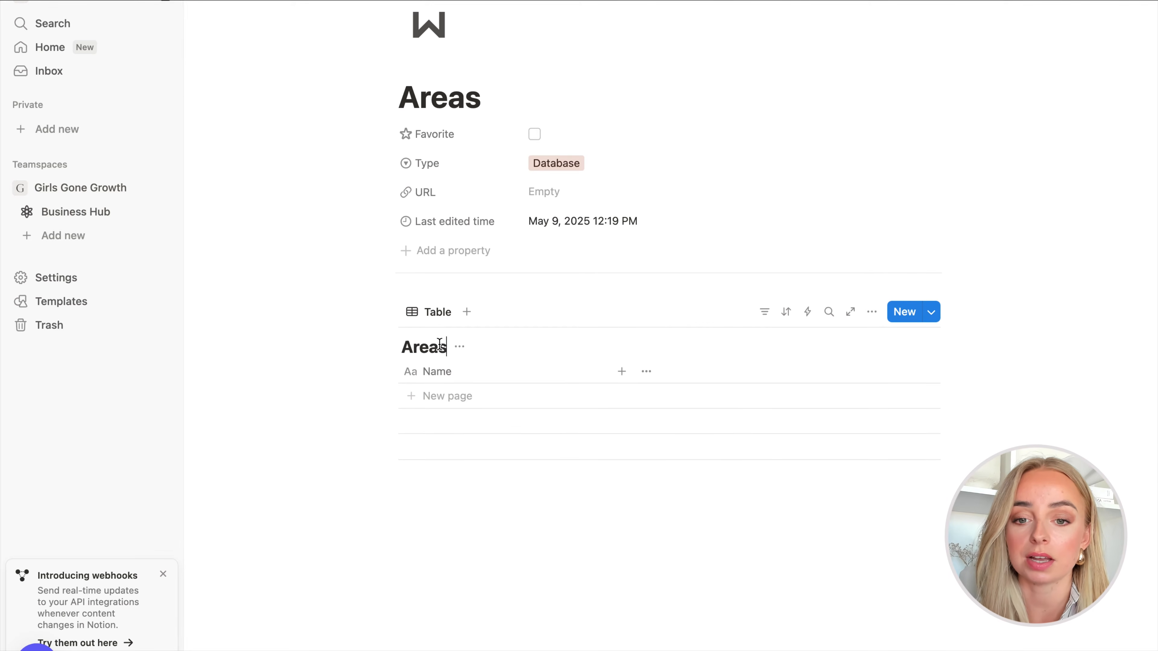
- Add a full-page database titled "Test" below the Areas table and return to the Areas page
{"action": "left_click", "coordinate": [571, 491]}
{"action": "scroll", "coordinate": [486, 495], "scroll_direction": "down", "scroll_amount": 1}
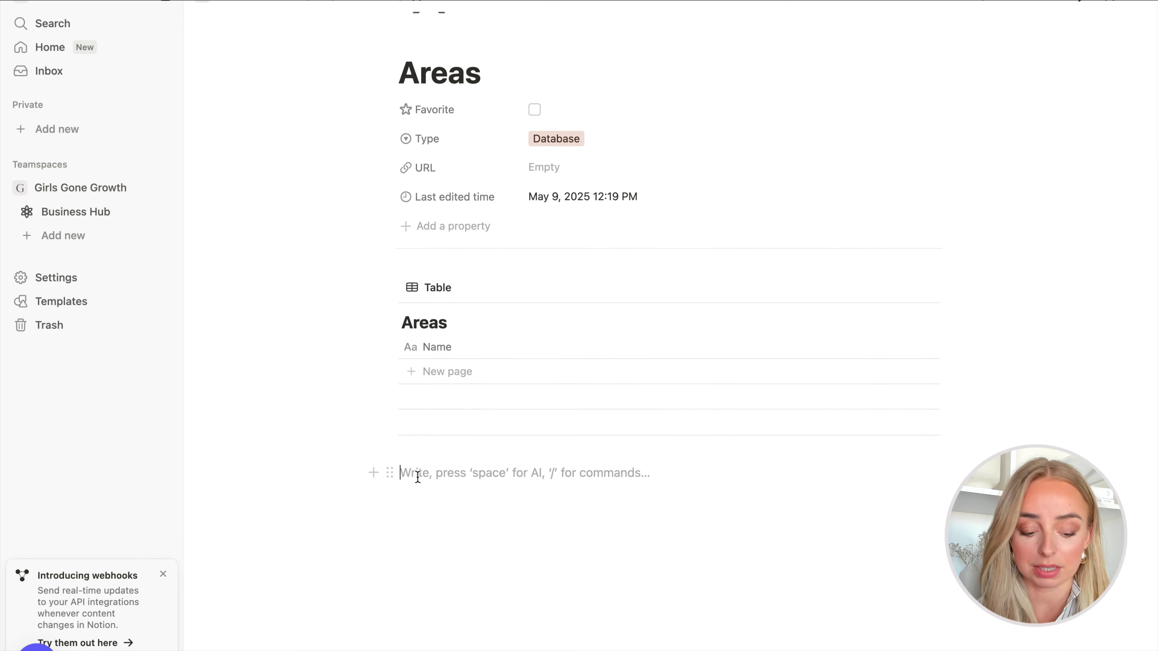
{"action": "type", "text": "/dat"}
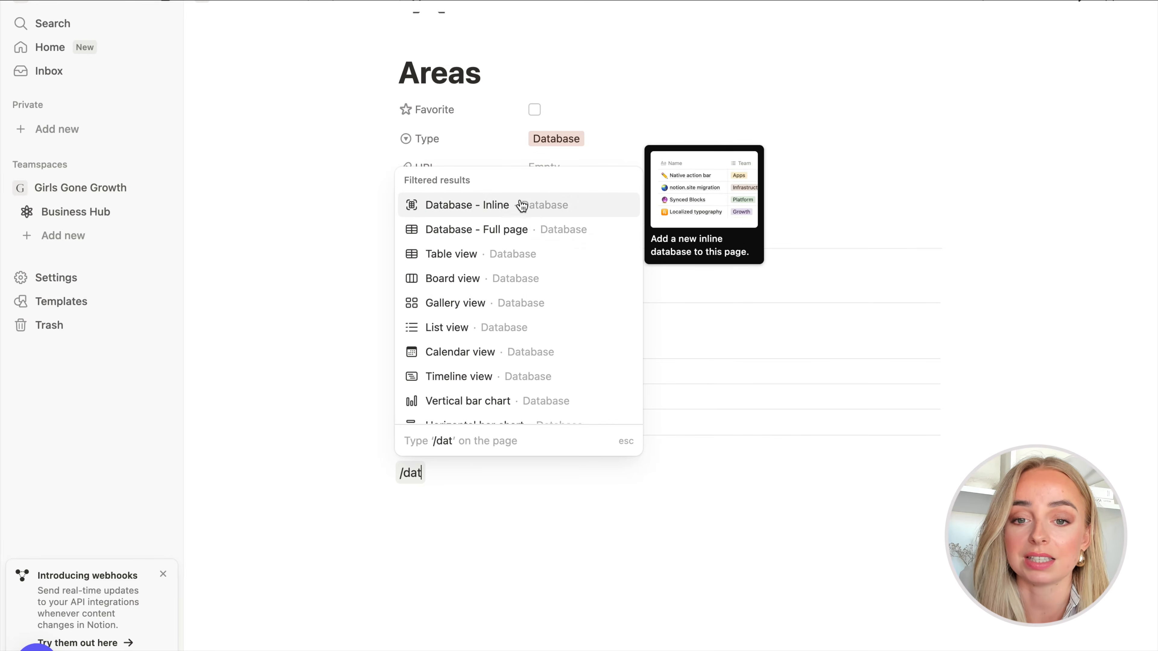
{"action": "left_click", "coordinate": [513, 238]}
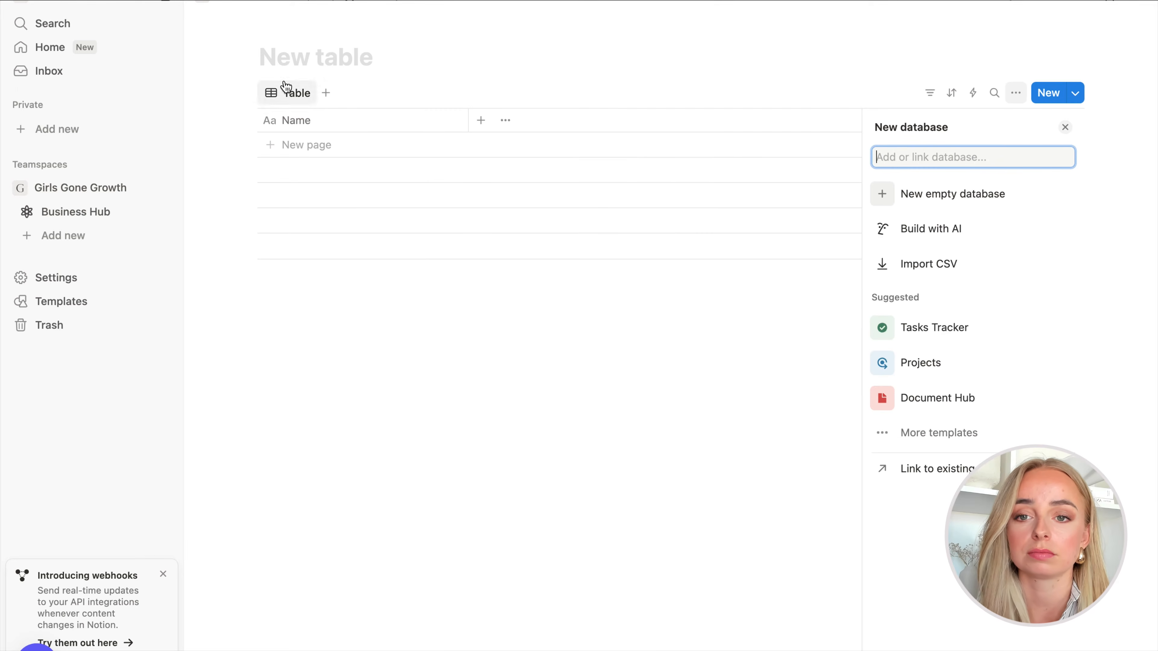
{"action": "left_click", "coordinate": [300, 68]}
{"action": "type", "text": "Test"}
{"action": "left_click", "coordinate": [371, 4]}
{"action": "scroll", "coordinate": [496, 623], "scroll_direction": "down", "scroll_amount": 3}
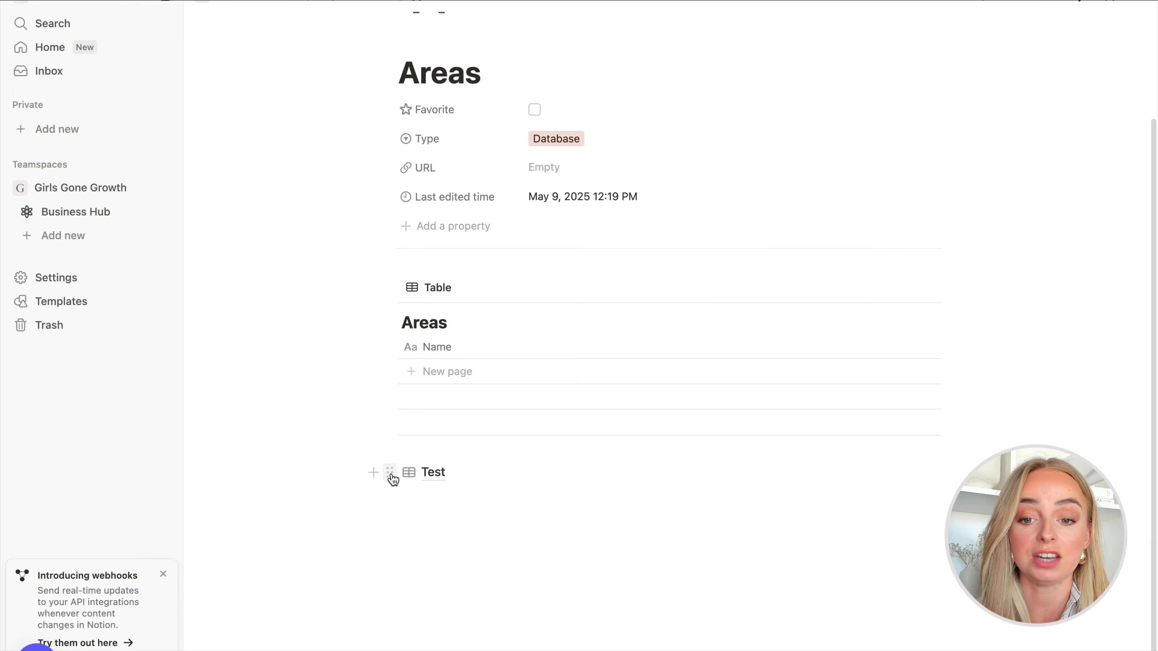
- Delete the "Test" database from the Areas page
{"action": "left_click", "coordinate": [389, 474]}
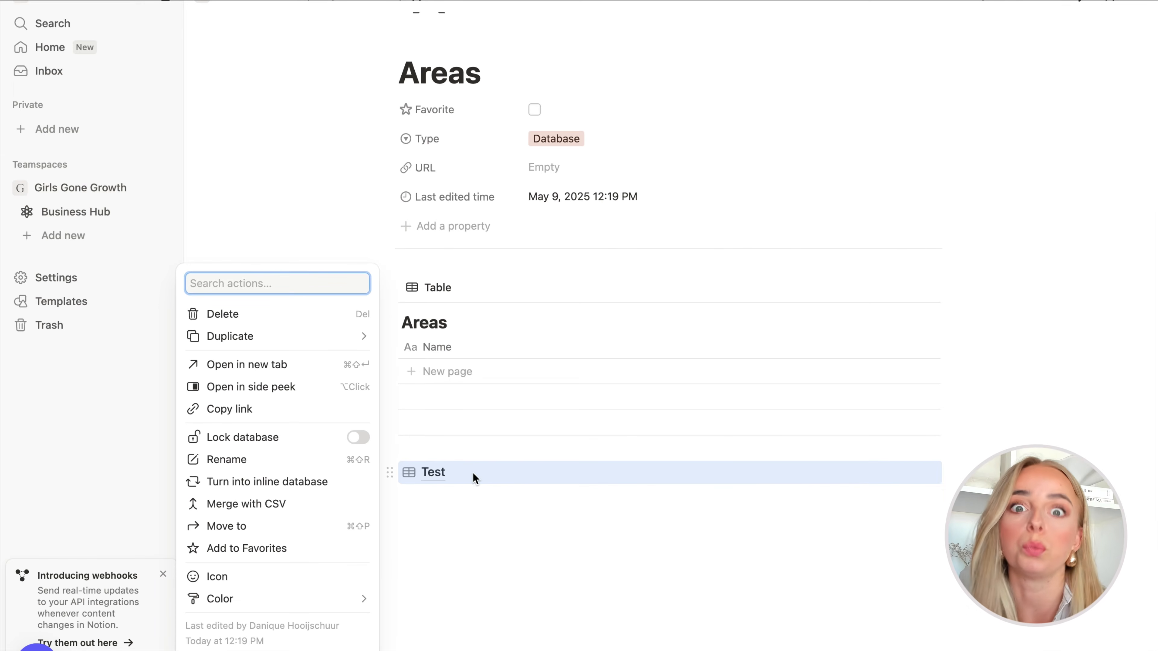
{"action": "key", "text": "Escape"}
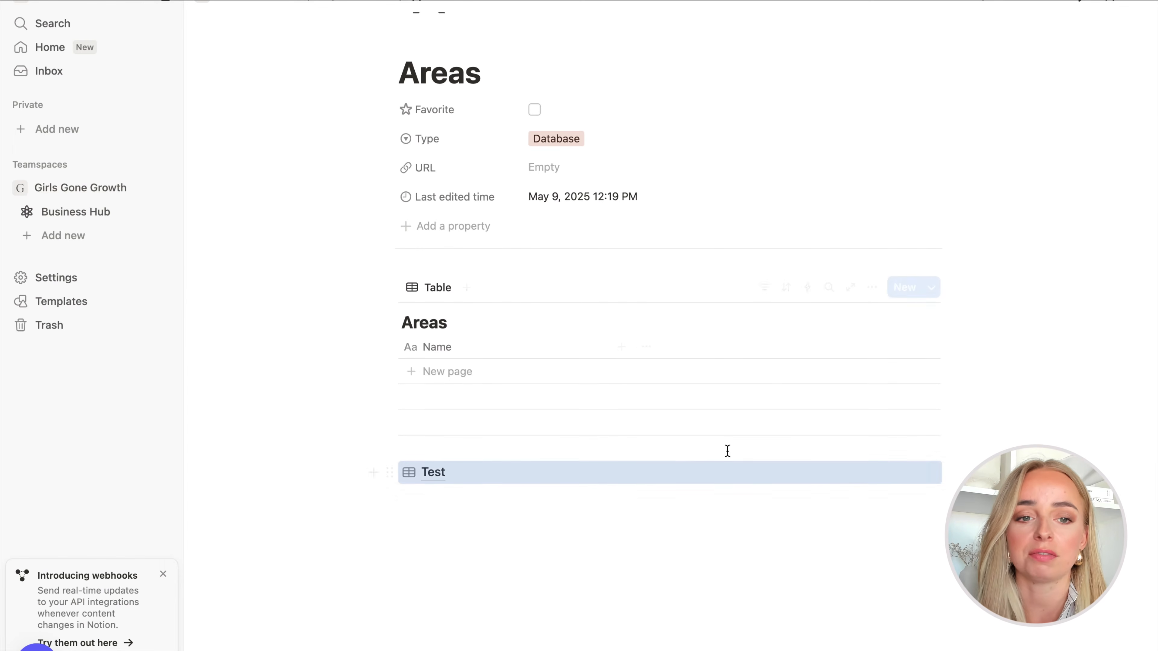
{"action": "left_click", "coordinate": [383, 475]}
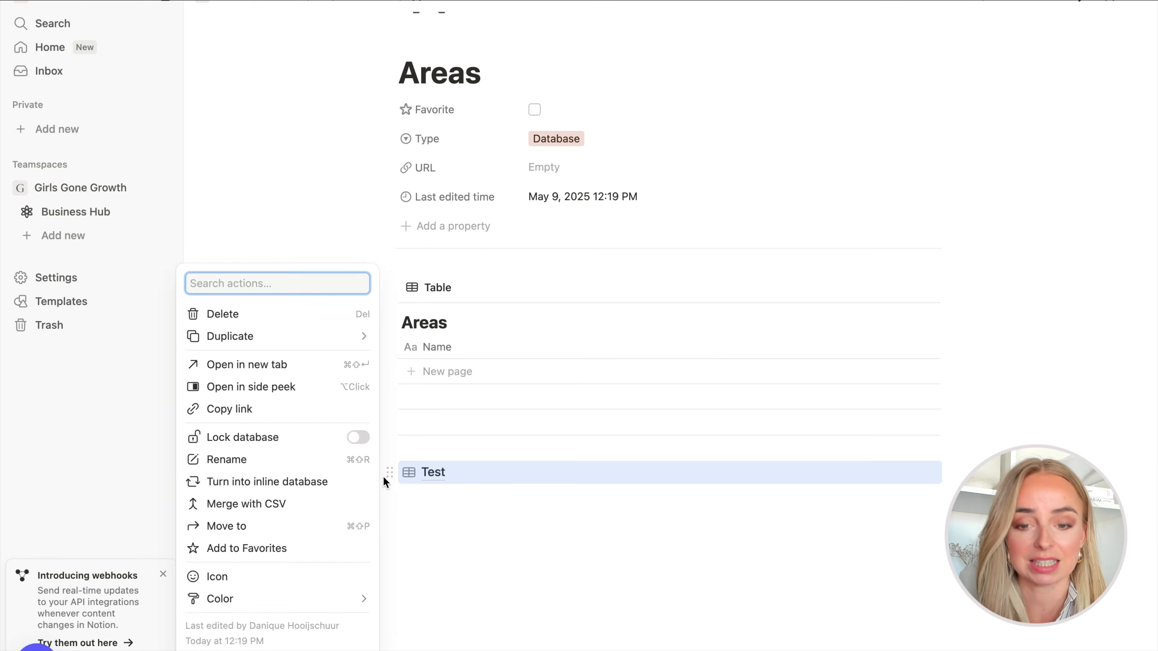
{"action": "key", "text": "Delete"}
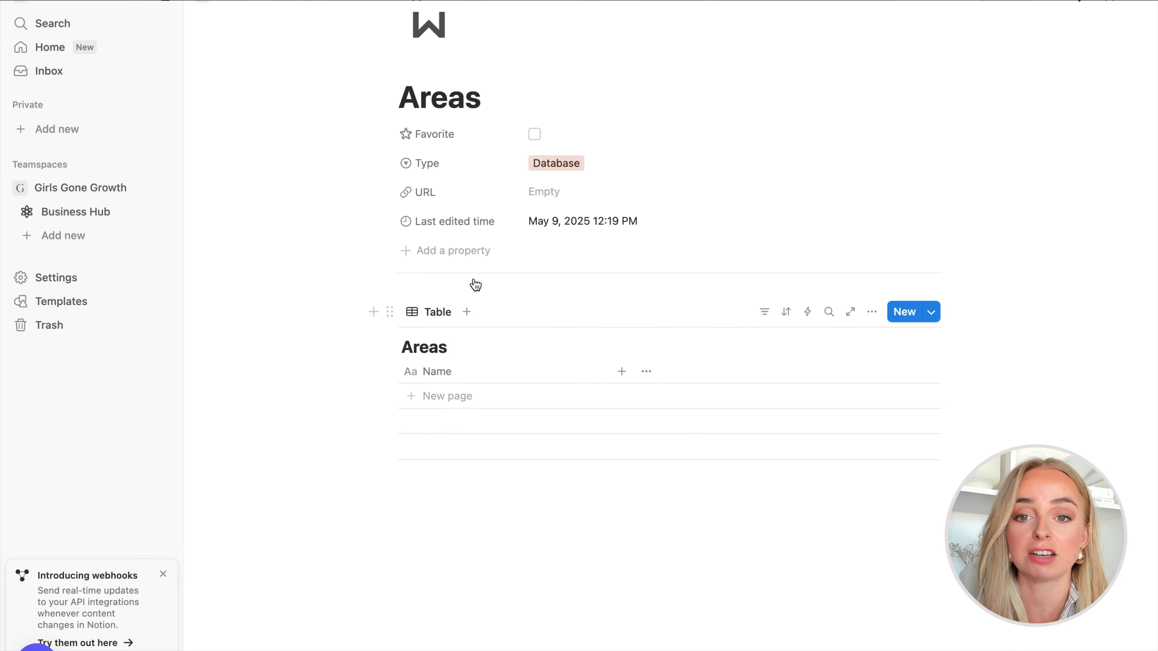
- Hide the title of the inline Areas database and create a new page template for it
{"action": "left_click", "coordinate": [460, 347]}
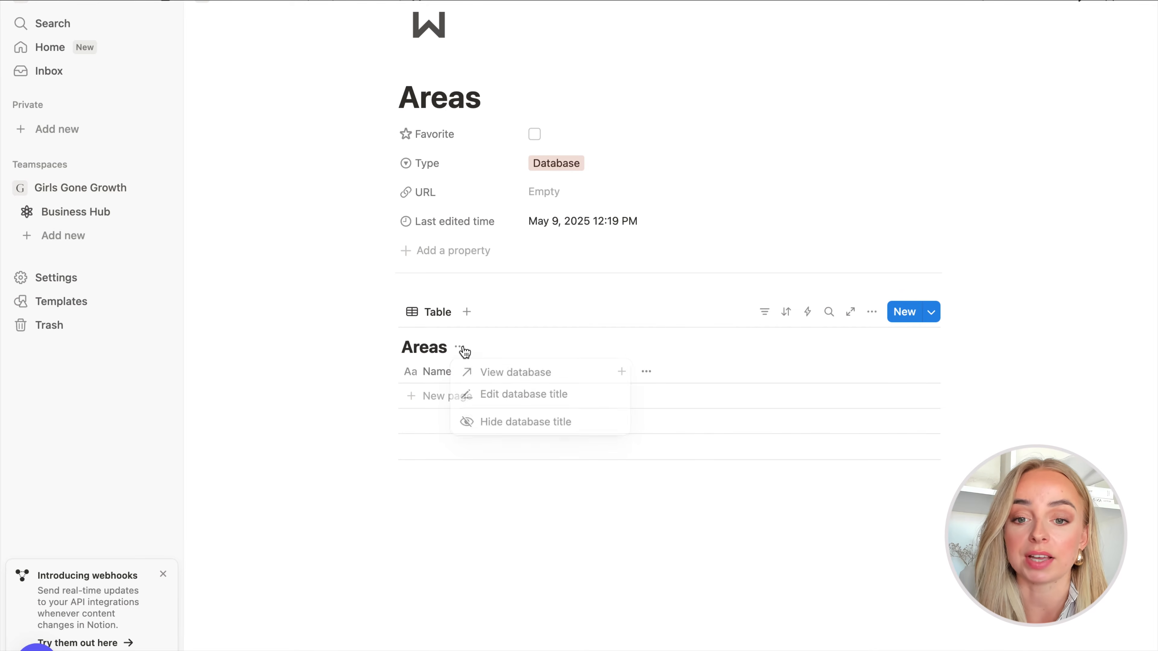
{"action": "left_click", "coordinate": [506, 428]}
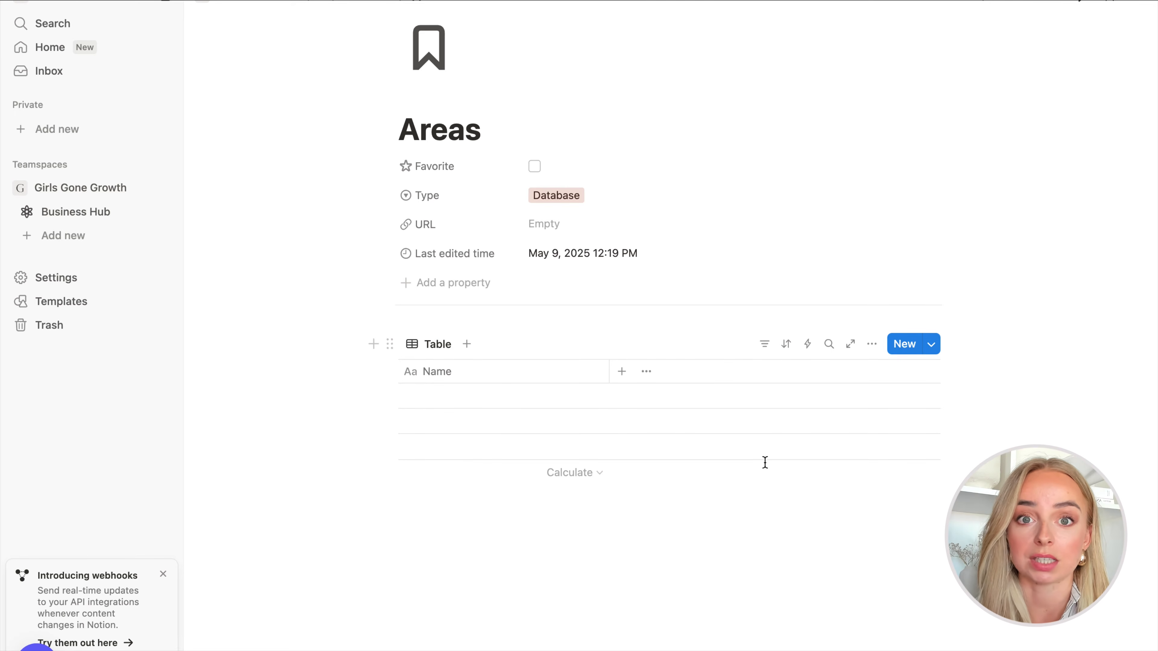
{"action": "left_click", "coordinate": [932, 350]}
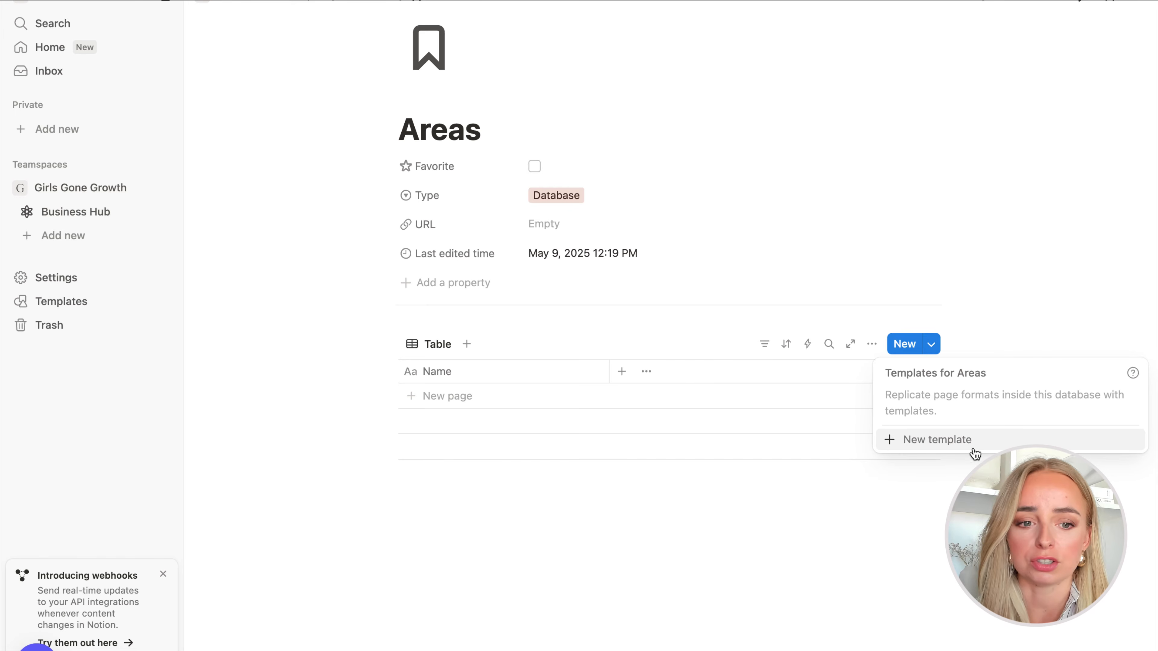
{"action": "left_click", "coordinate": [941, 440]}
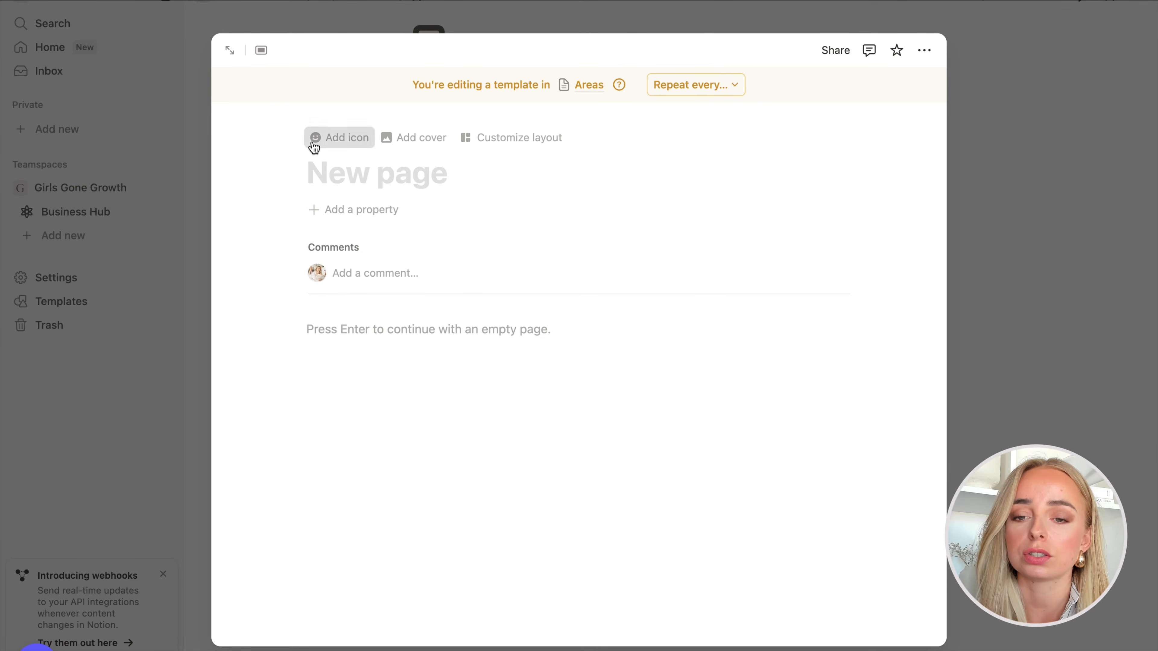
- Give the new Areas template the ⌘ icon in the default dark grey
{"action": "left_click", "coordinate": [315, 137]}
{"action": "left_click", "coordinate": [256, 254]}
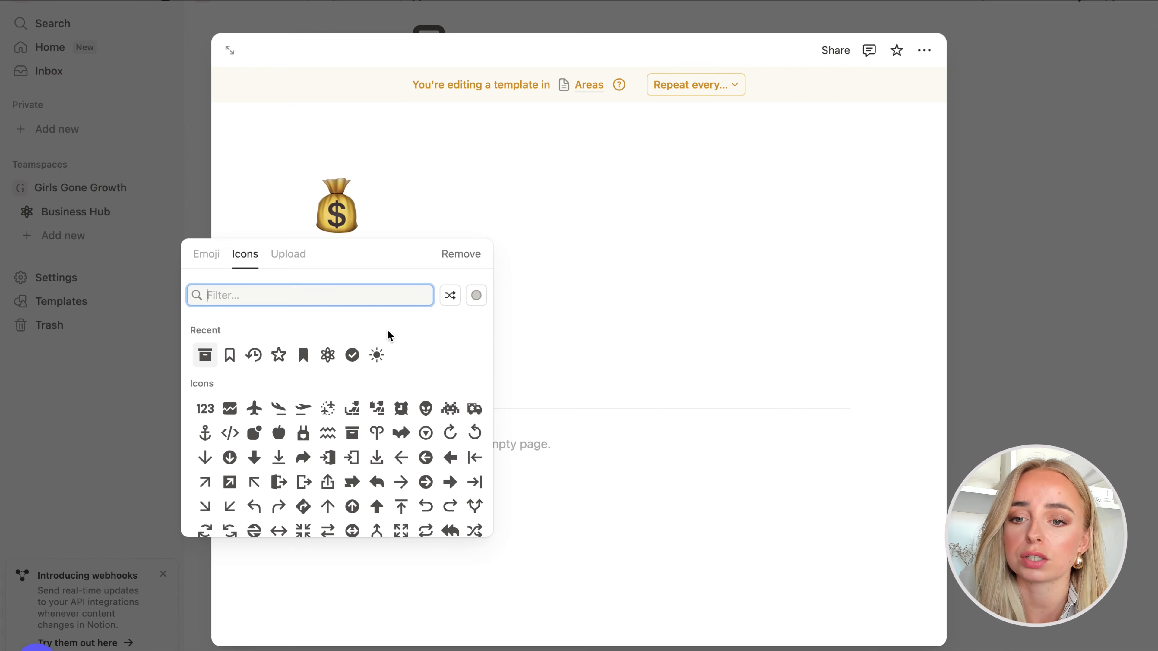
{"action": "scroll", "coordinate": [387, 329], "scroll_direction": "down", "scroll_amount": 2}
{"action": "scroll", "coordinate": [387, 329], "scroll_direction": "down", "scroll_amount": 10}
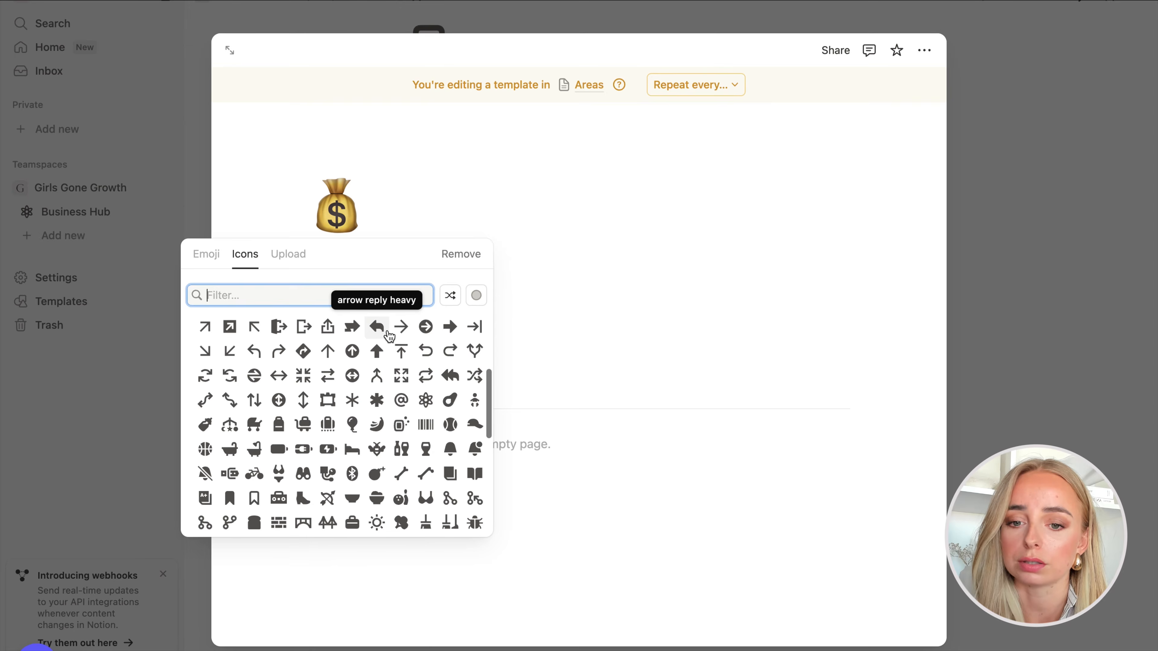
{"action": "left_click", "coordinate": [426, 461]}
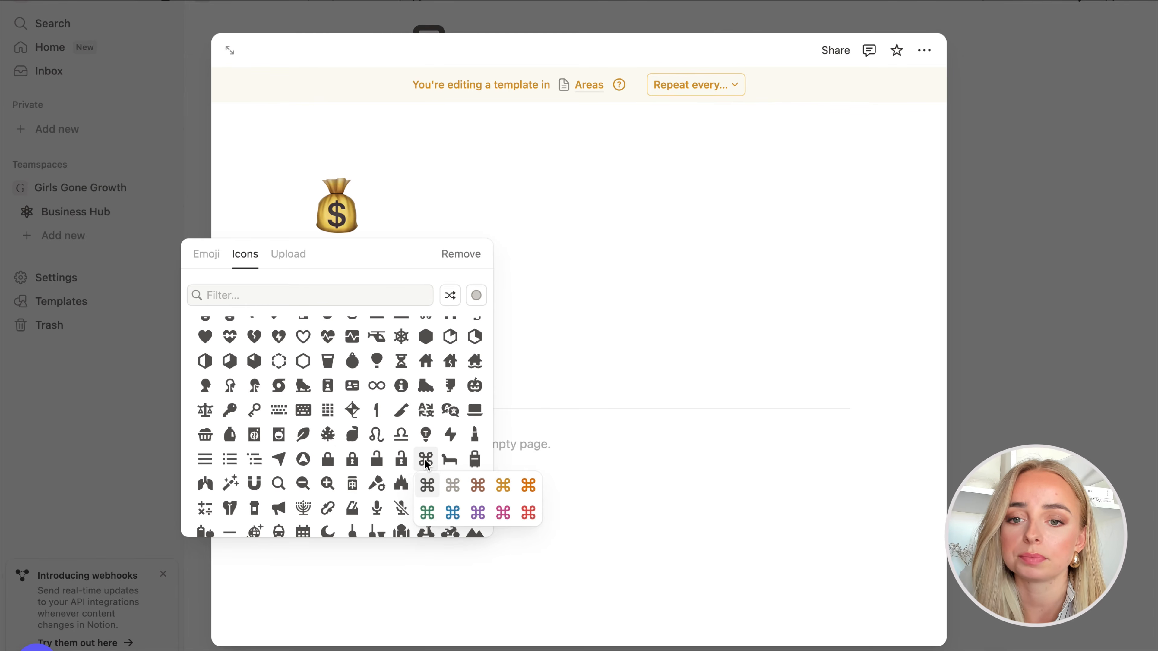
{"action": "left_click", "coordinate": [433, 488]}
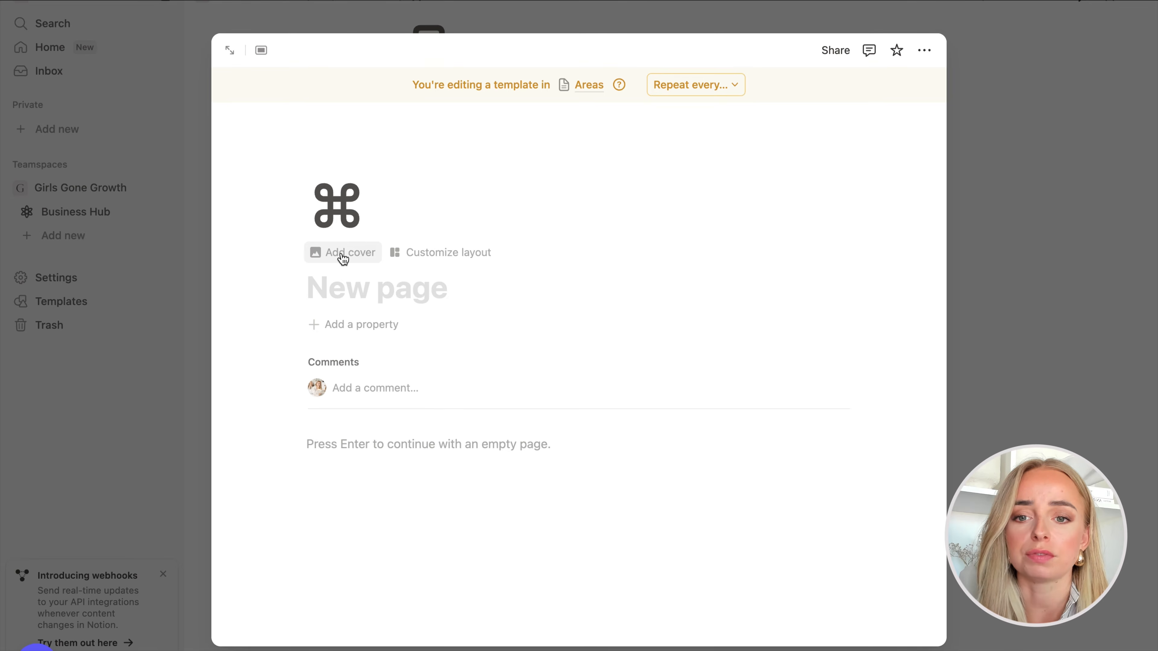
- Add a cover to the Areas template and change it to plain light grey
{"action": "left_click", "coordinate": [343, 258]}
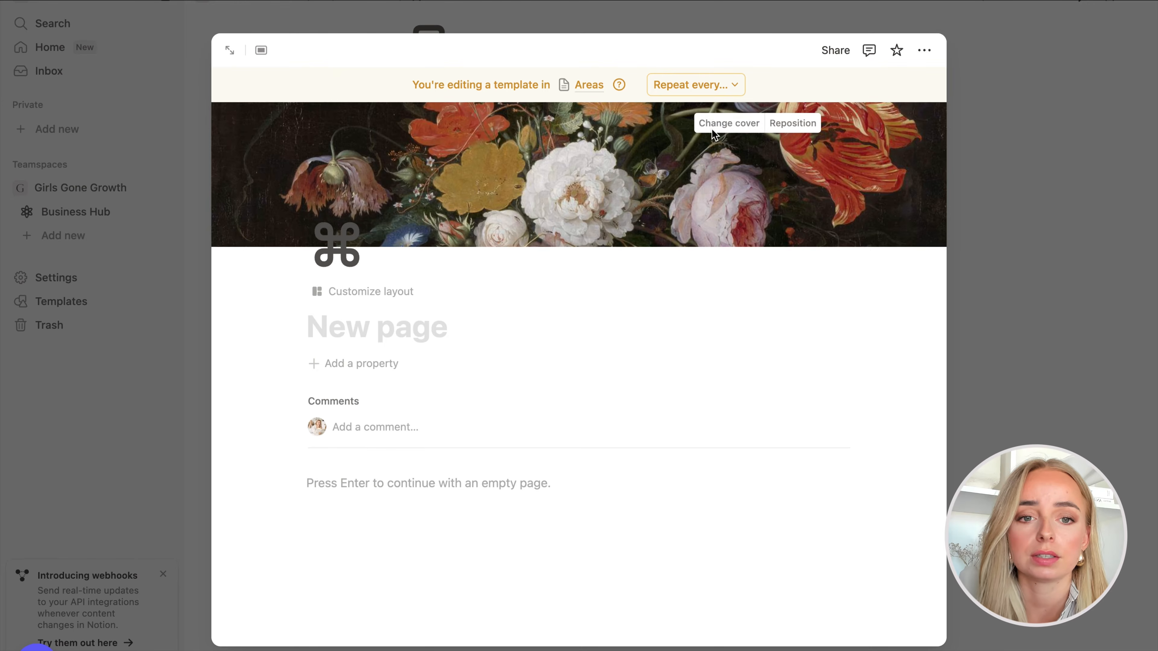
{"action": "left_click", "coordinate": [729, 123]}
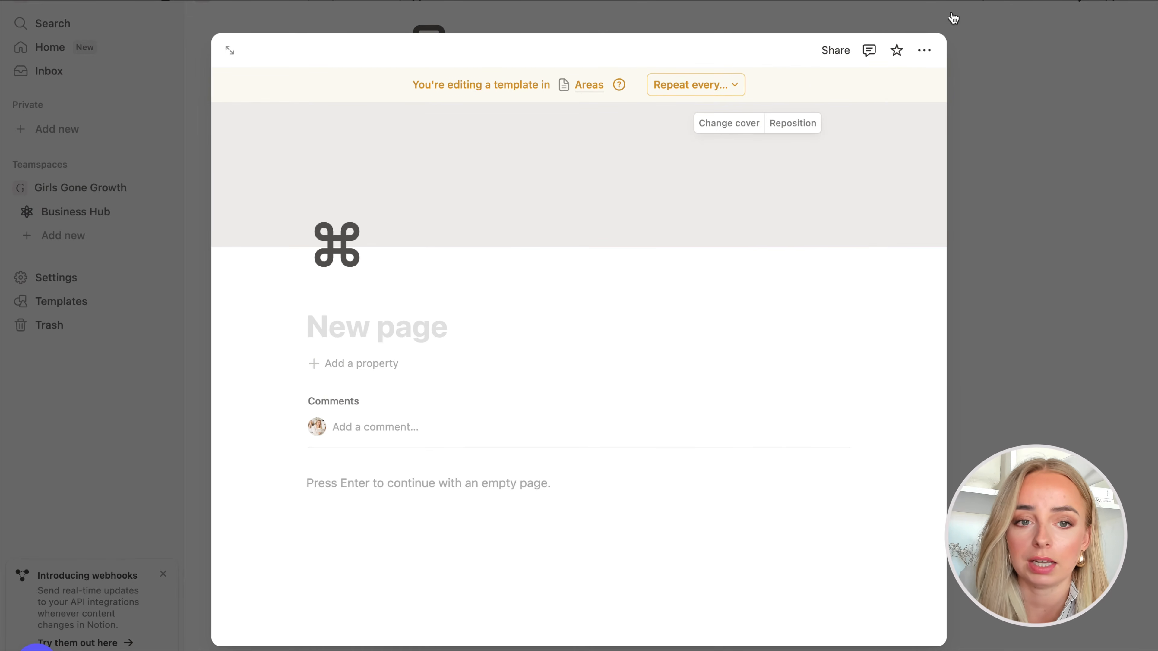
- Customize the template layout with page discussions off and full width on, apply it to all pages, and close the template
{"action": "left_click", "coordinate": [928, 51]}
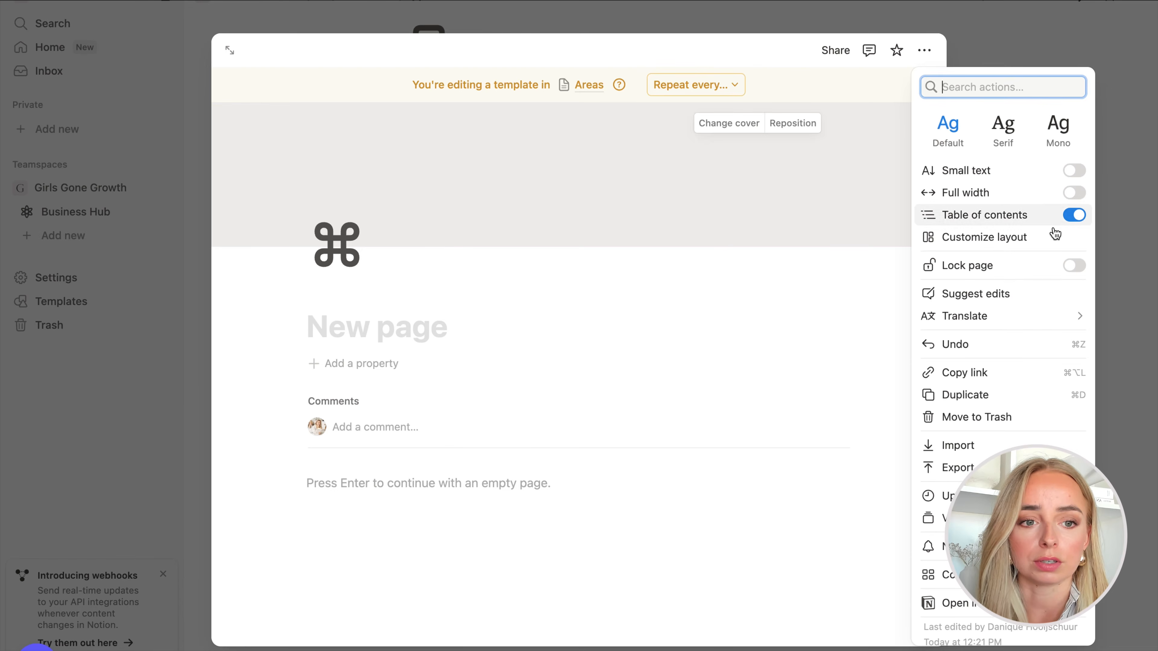
{"action": "left_click", "coordinate": [1051, 238]}
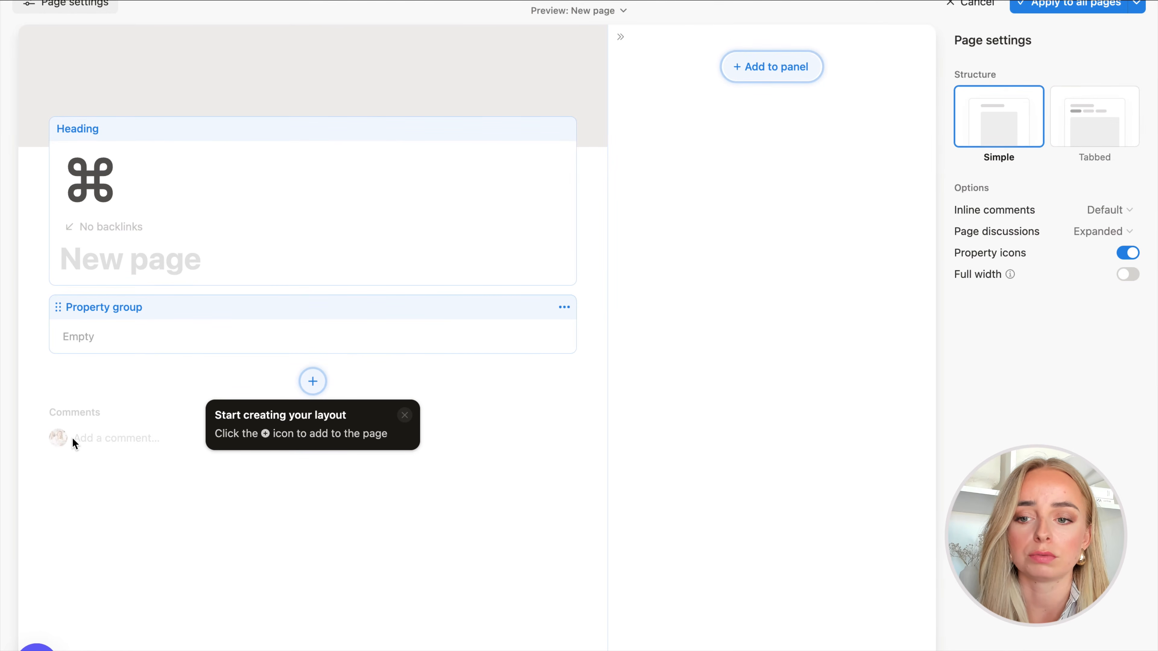
{"action": "left_click", "coordinate": [1113, 230]}
{"action": "left_click", "coordinate": [1073, 276]}
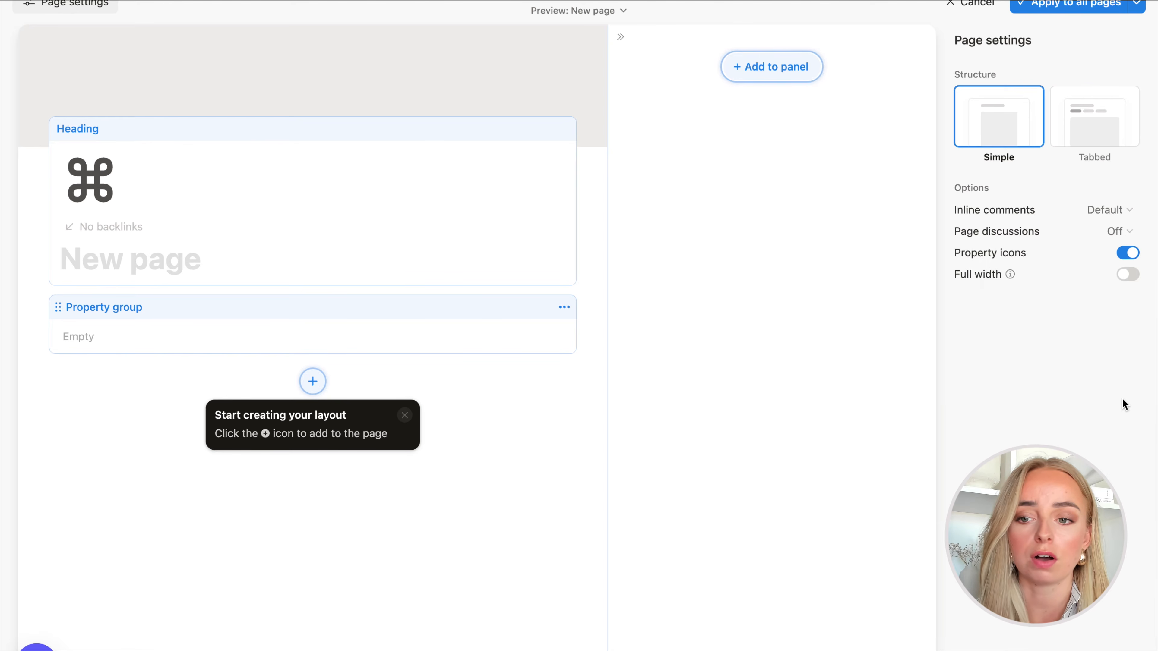
{"action": "left_click", "coordinate": [1128, 279]}
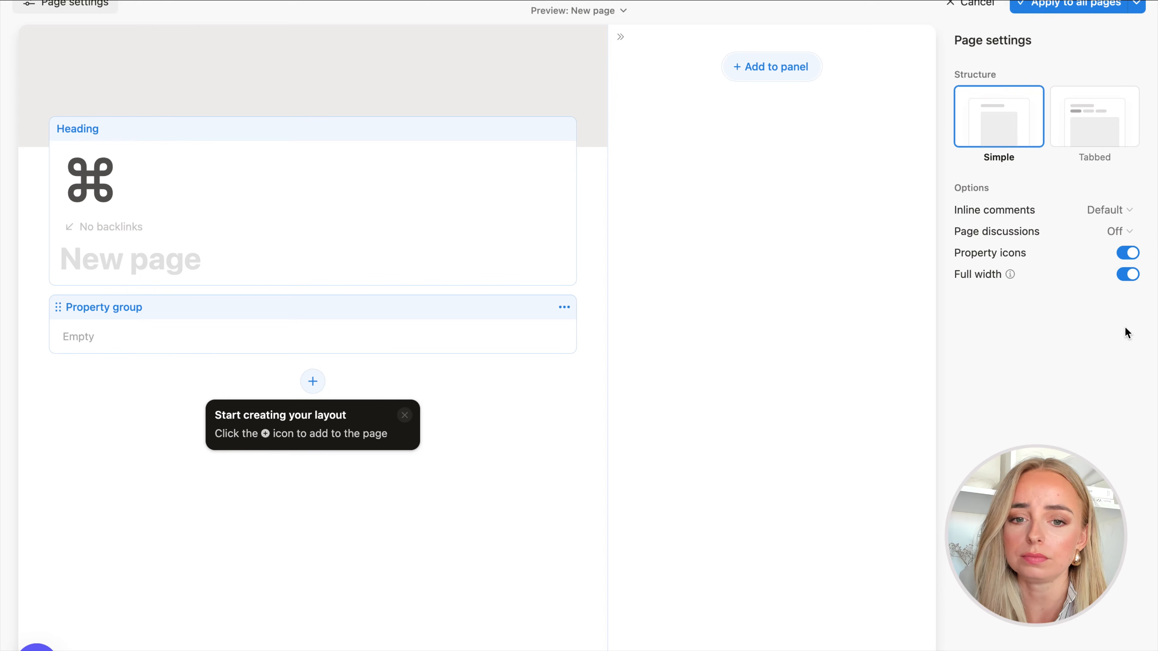
{"action": "left_click", "coordinate": [1046, 6]}
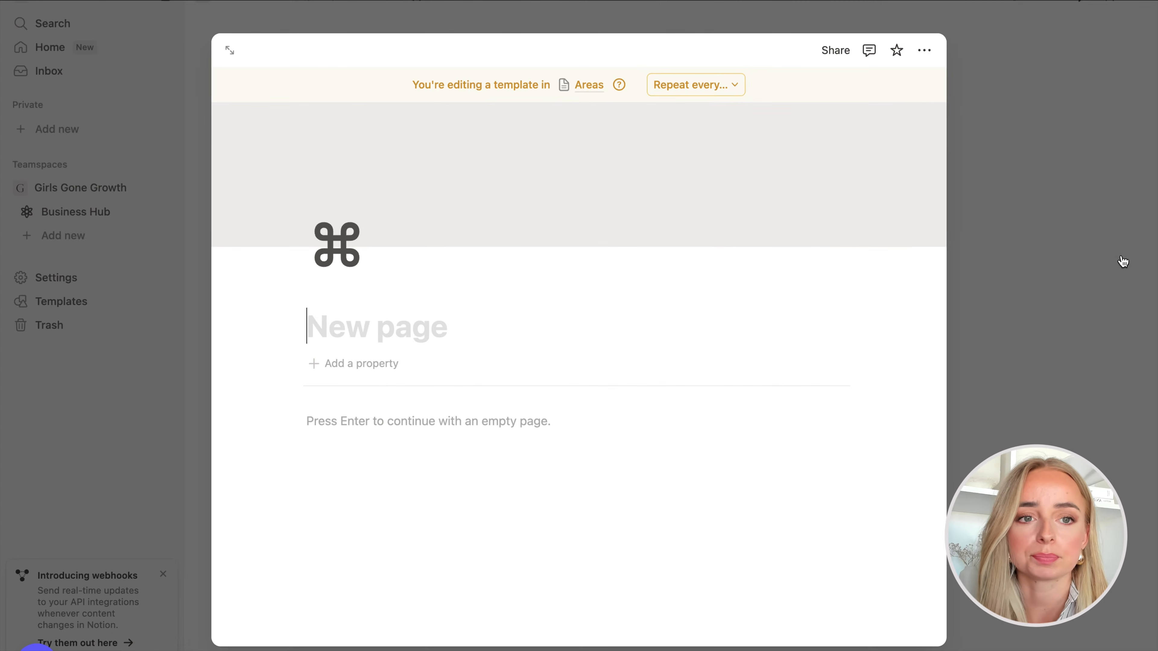
{"action": "left_click", "coordinate": [1121, 259]}
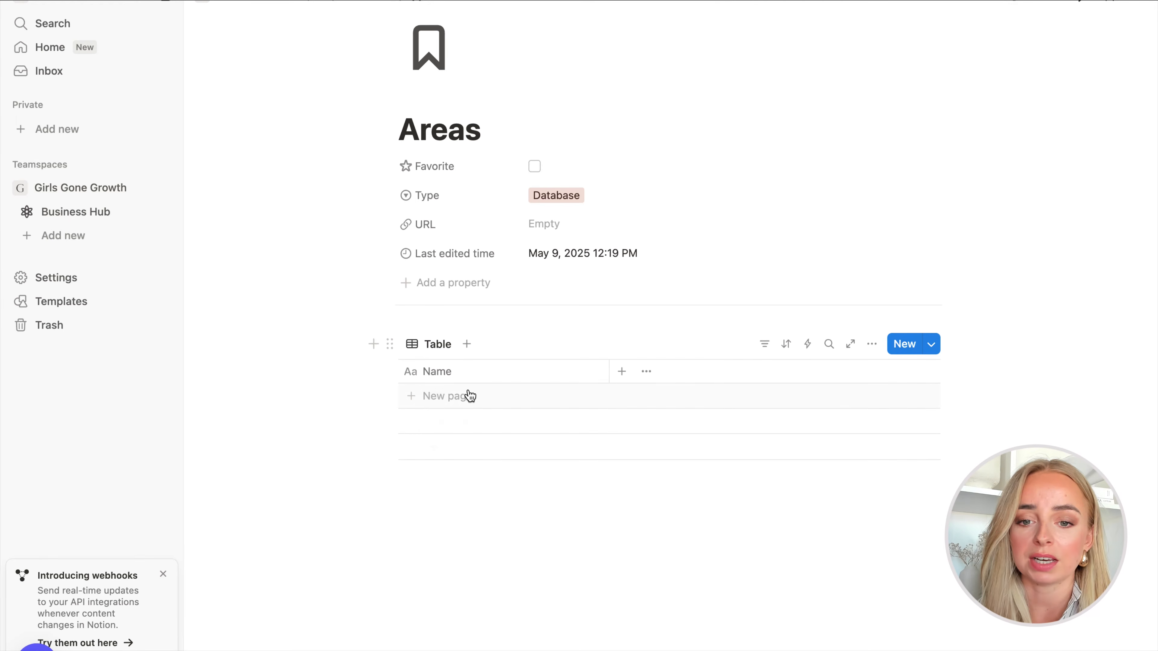
- Set the ⌘ "New page" template as the default for all views in Areas
{"action": "left_click", "coordinate": [931, 345]}
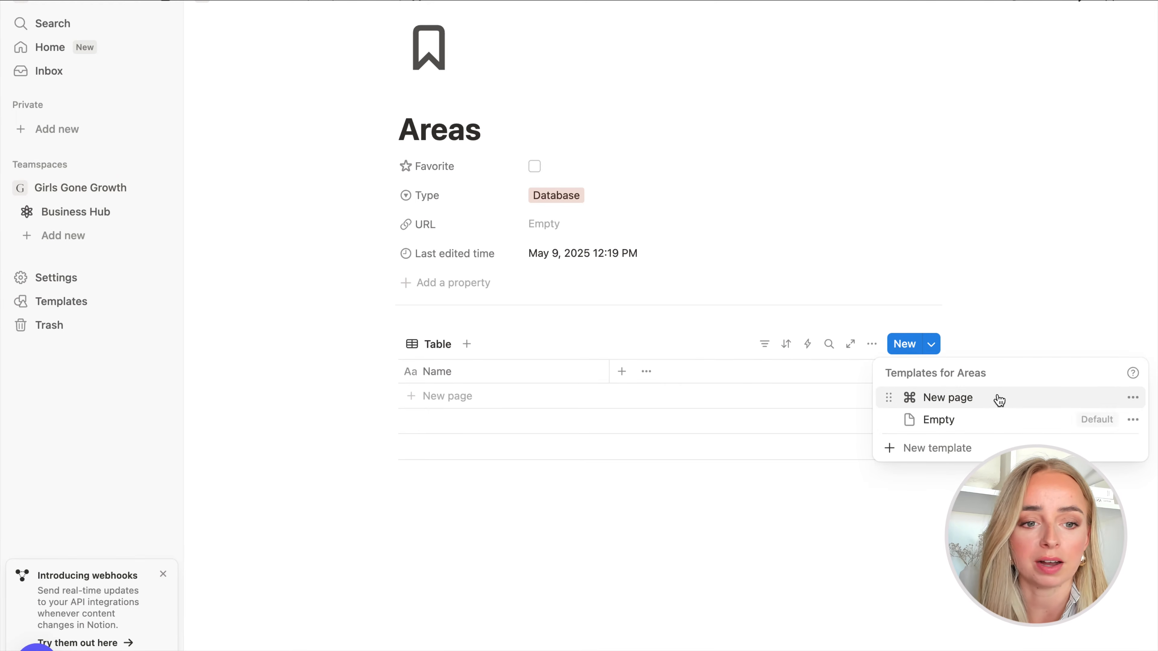
{"action": "left_click", "coordinate": [1133, 397]}
{"action": "left_click", "coordinate": [1039, 431]}
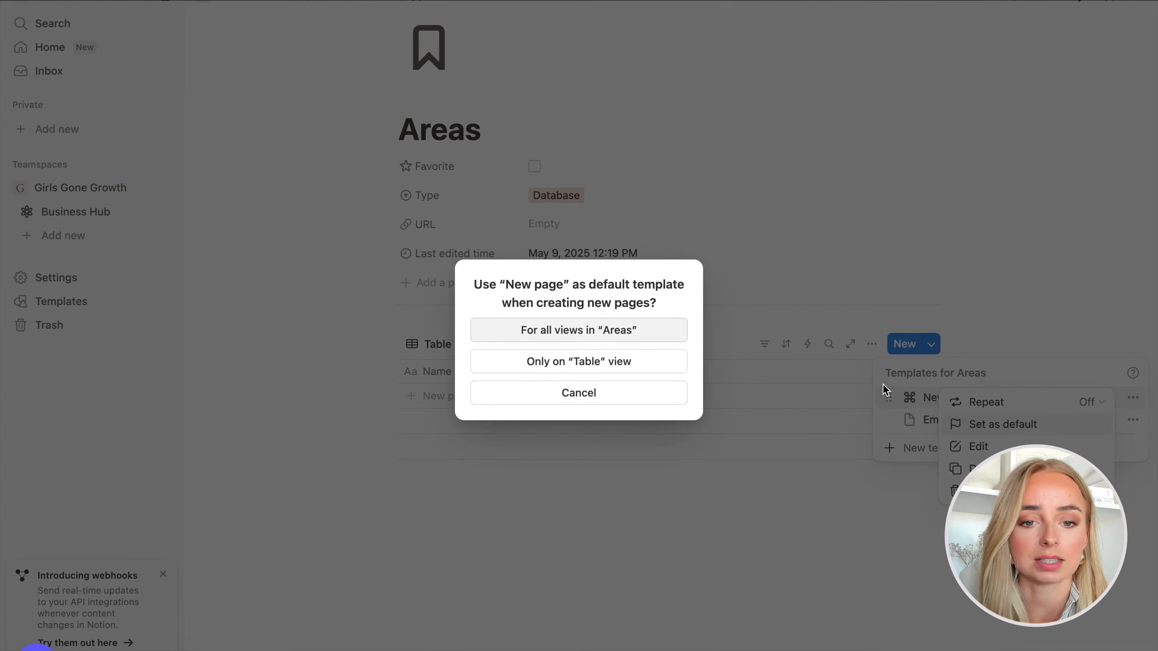
{"action": "left_click", "coordinate": [619, 340]}
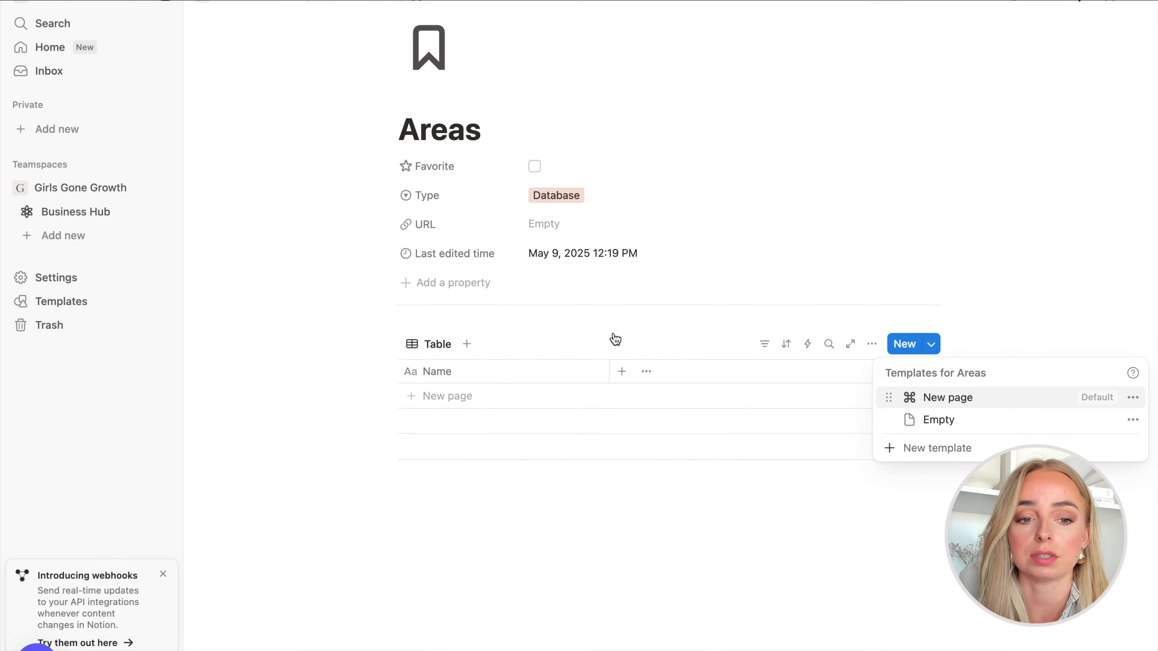
{"action": "left_click", "coordinate": [608, 477]}
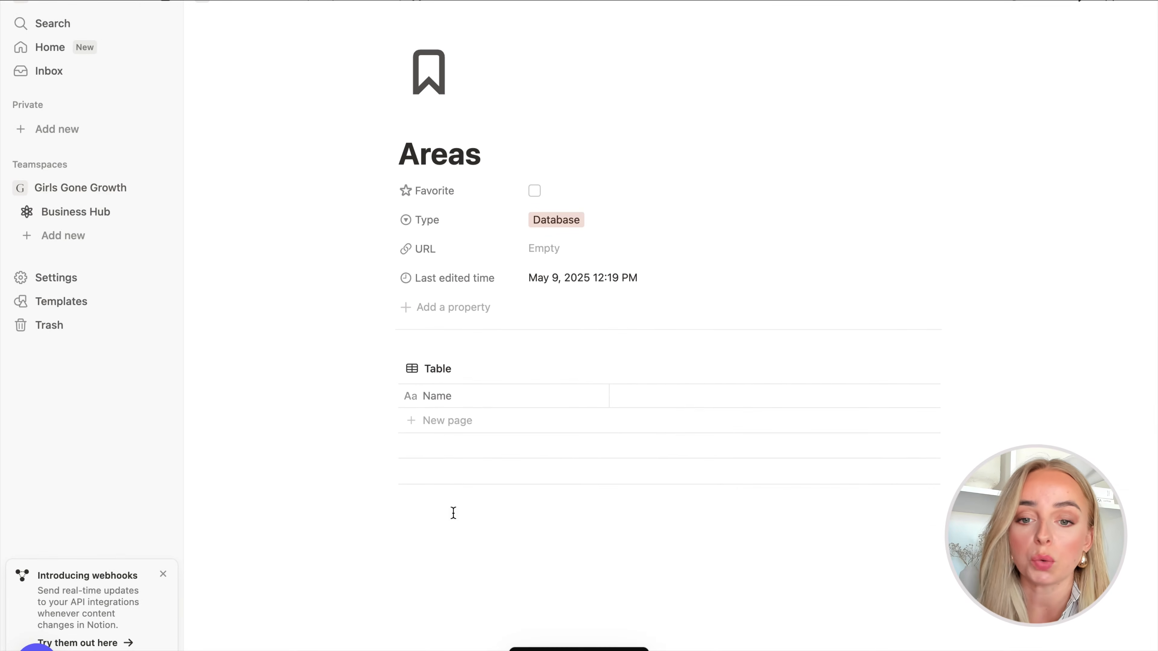
- Add a page named "Leadership" to the Areas table
{"action": "left_click", "coordinate": [441, 428]}
{"action": "type", "text": "eadership"}
{"action": "key", "text": "Return"}
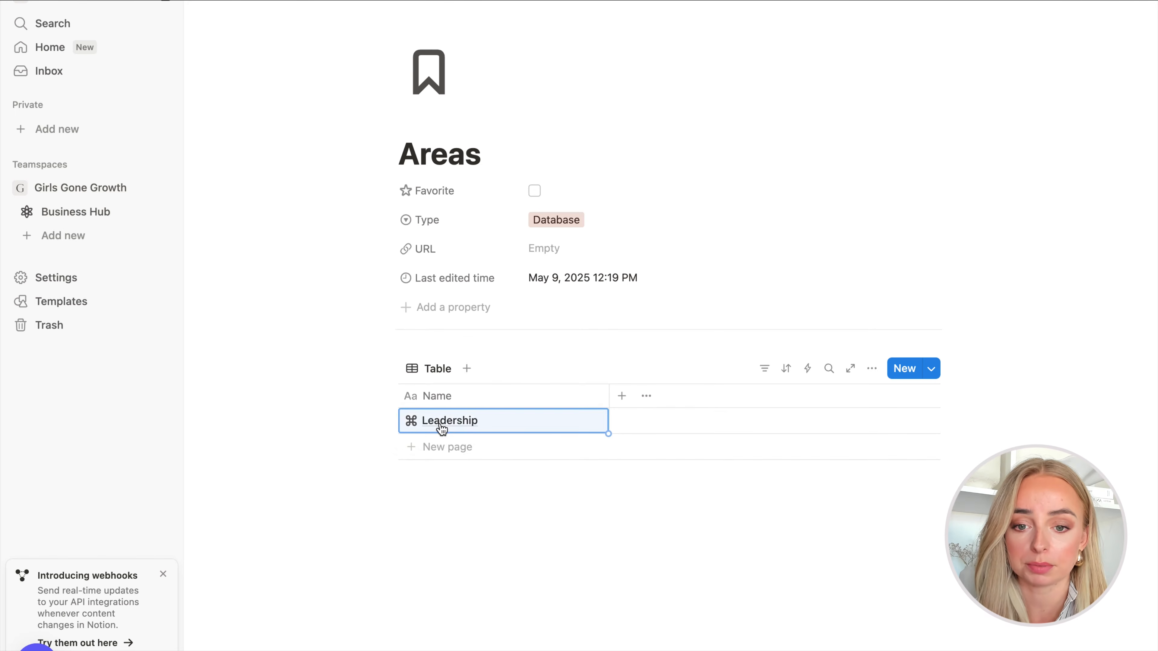
- Add a text property named "Description" to the Areas table and narrow the Name column
{"action": "left_click", "coordinate": [623, 398]}
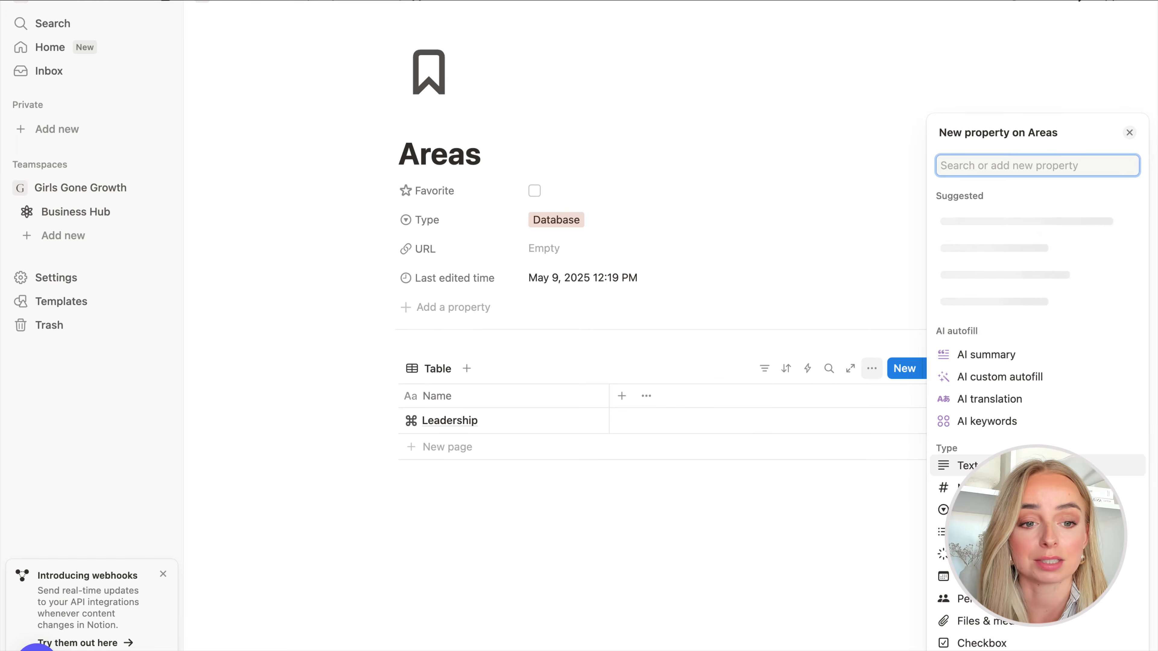
{"action": "left_click", "coordinate": [976, 464]}
{"action": "double_click", "coordinate": [979, 432]}
{"action": "type", "text": "Description"}
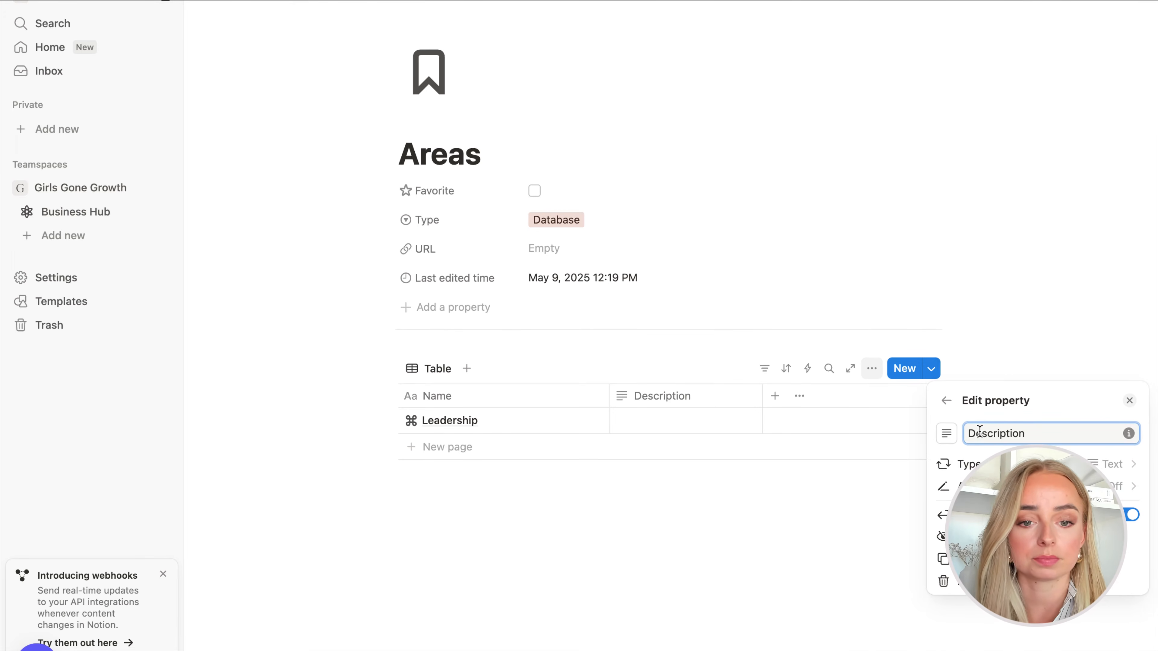
{"action": "left_click", "coordinate": [852, 485]}
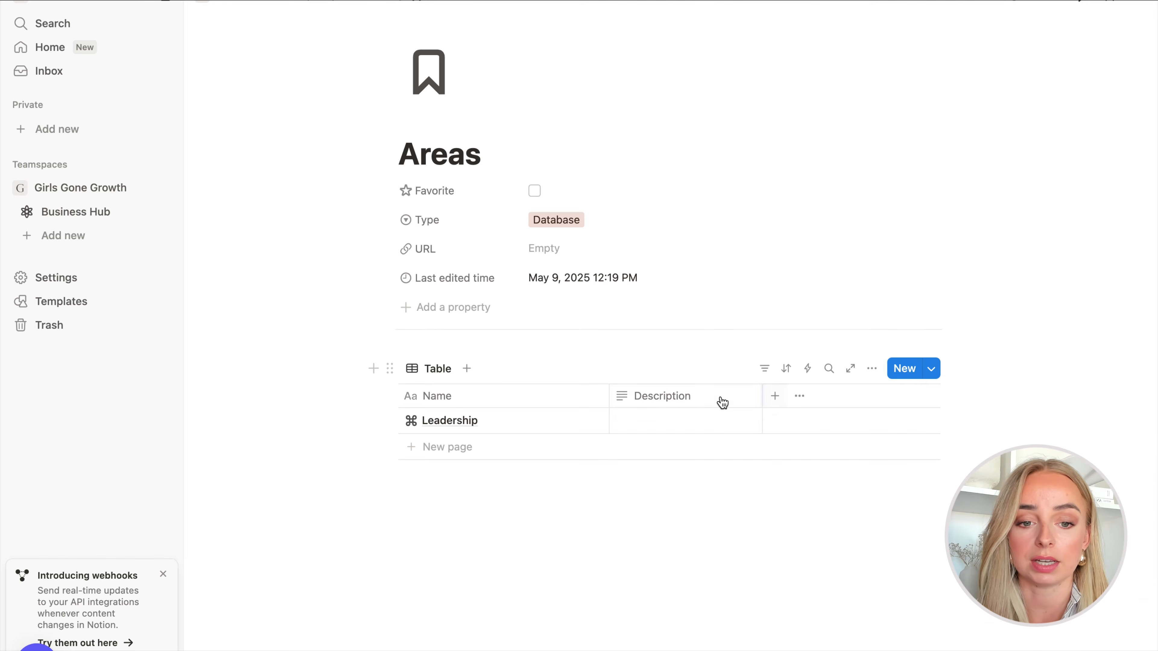
{"action": "left_click_drag", "start_coordinate": [609, 396], "coordinate": [567, 396]}
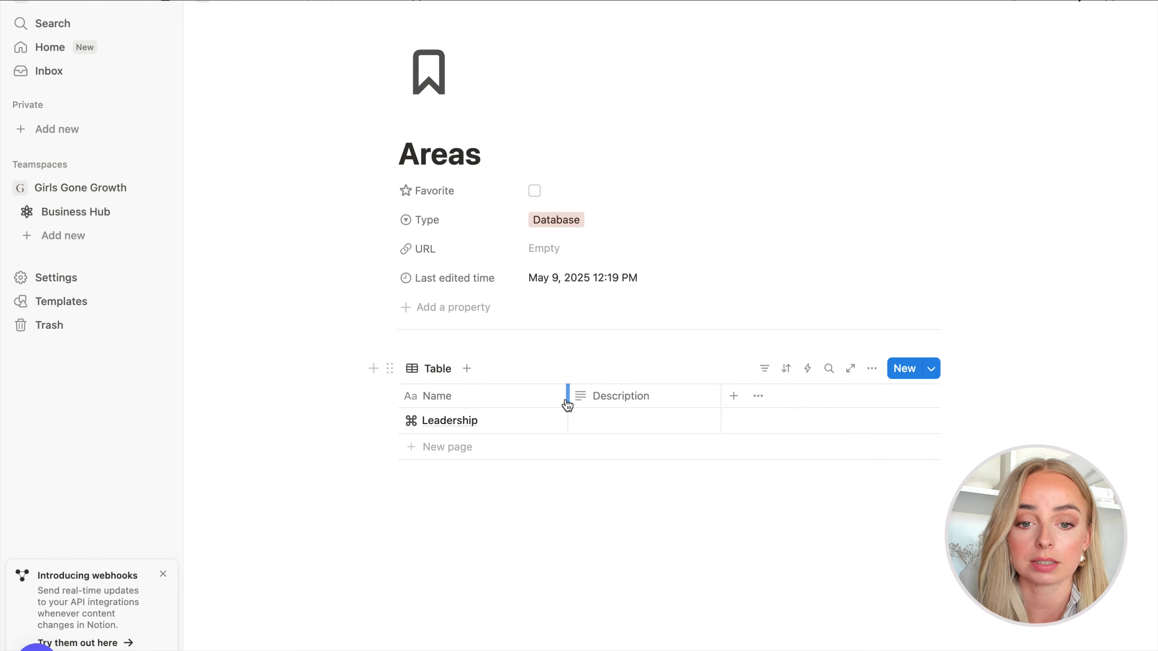
- Describe Leadership as "Your business direction - your niche, mission, and long-term vision. It's about knowing where you're heading and why."
{"action": "left_click", "coordinate": [615, 422]}
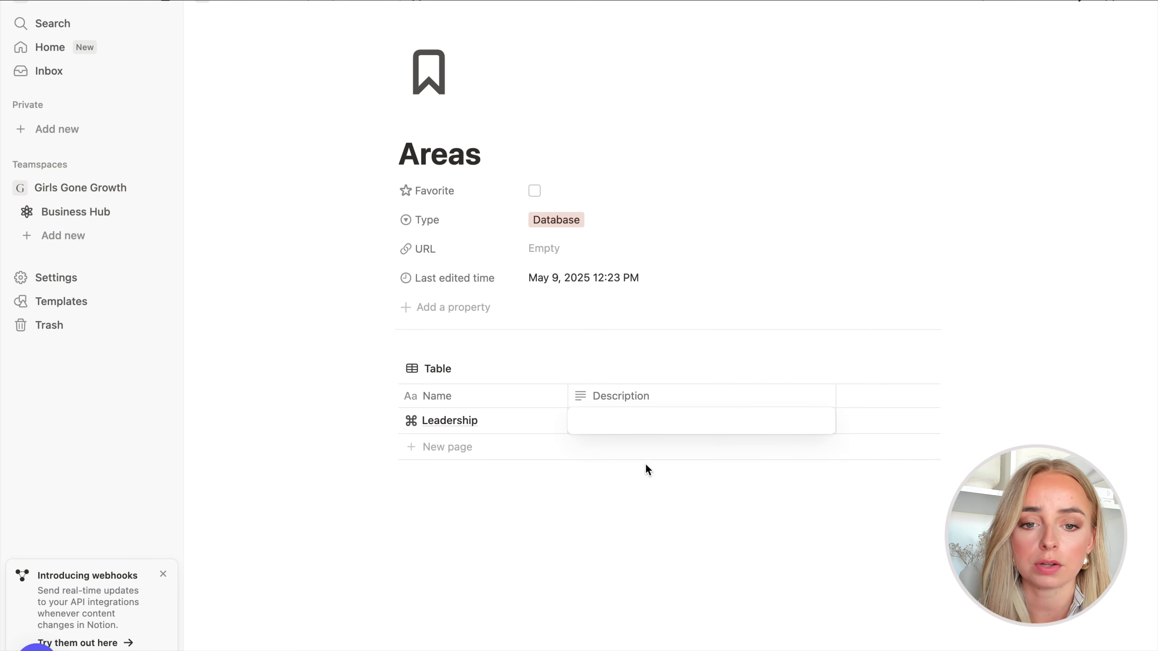
{"action": "type", "text": "Your business direction - your niche, mission, and long-term vision. It's about knowing where you're heading and why."}
{"action": "key", "text": "Escape"}
{"action": "scroll", "coordinate": [625, 548], "scroll_direction": "down", "scroll_amount": 1}
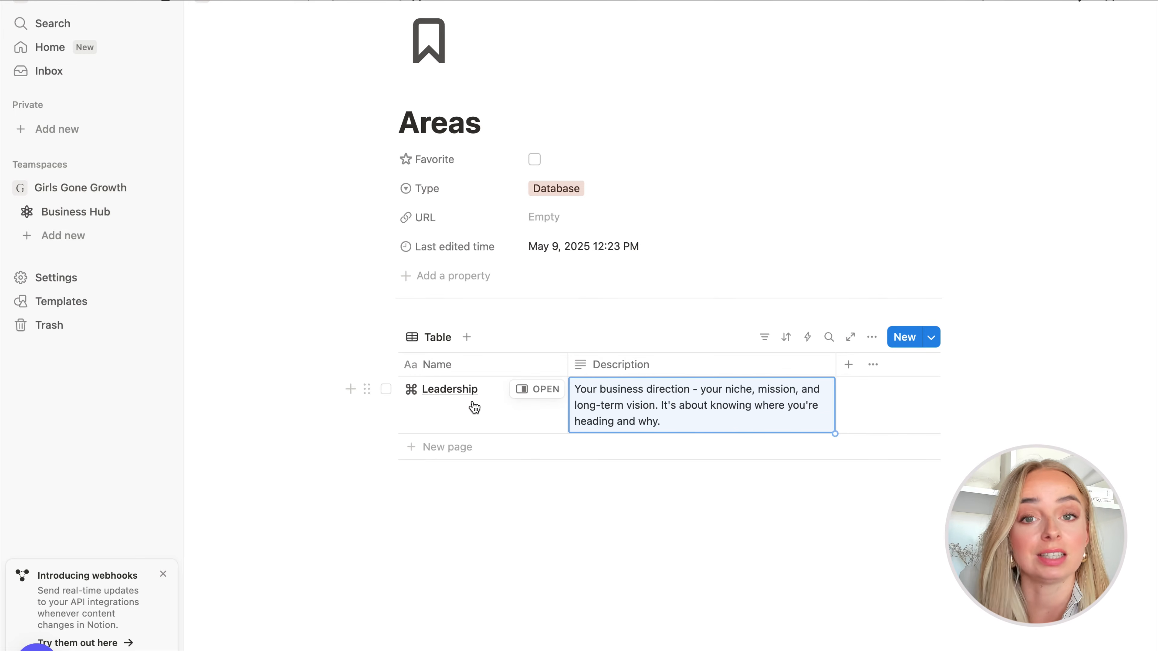
- Add pages named "Products", "Marketing" and "Sales" below Leadership in the Areas table
{"action": "left_click", "coordinate": [431, 507]}
{"action": "left_click", "coordinate": [418, 450]}
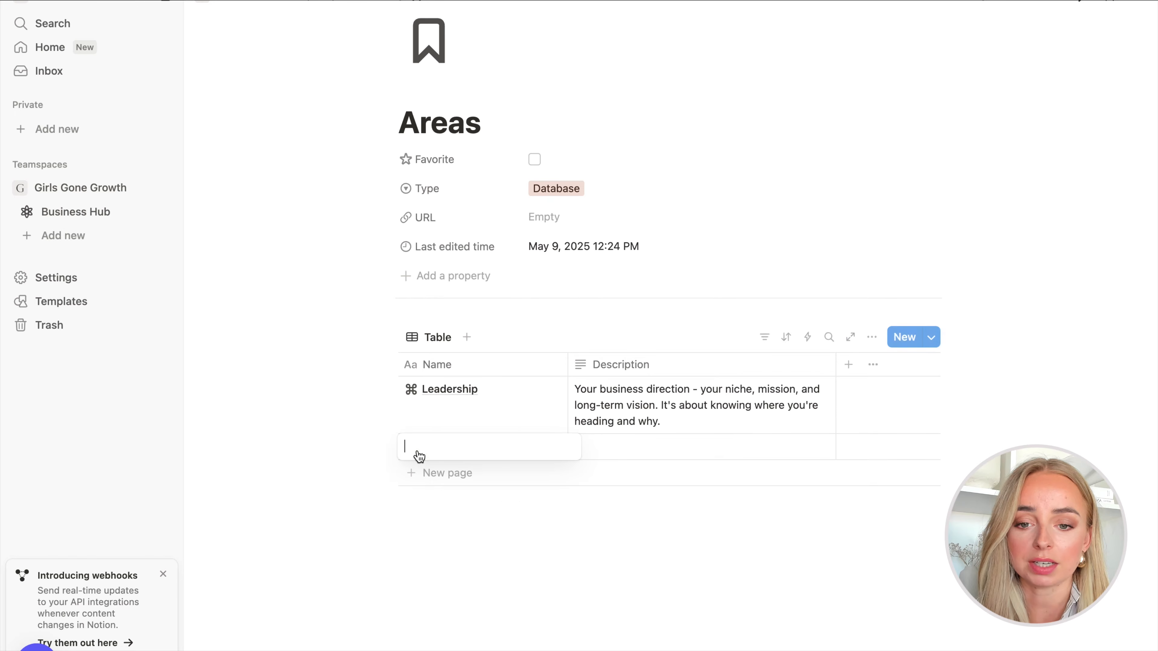
{"action": "type", "text": "Products"}
{"action": "key", "text": "Return"}
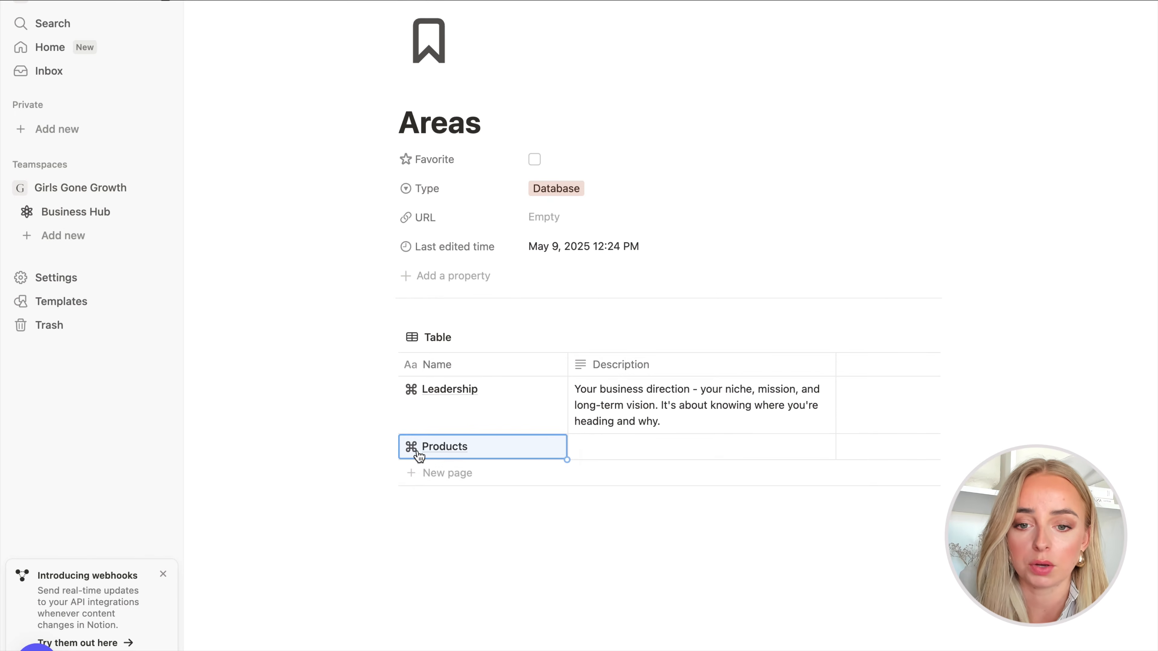
{"action": "left_click", "coordinate": [413, 474]}
{"action": "type", "text": "Kar"}
{"action": "double_click", "coordinate": [413, 472]}
{"action": "type", "text": "Marketing"}
{"action": "key", "text": "Return"}
{"action": "left_click", "coordinate": [412, 507]}
{"action": "type", "text": "Sales"}
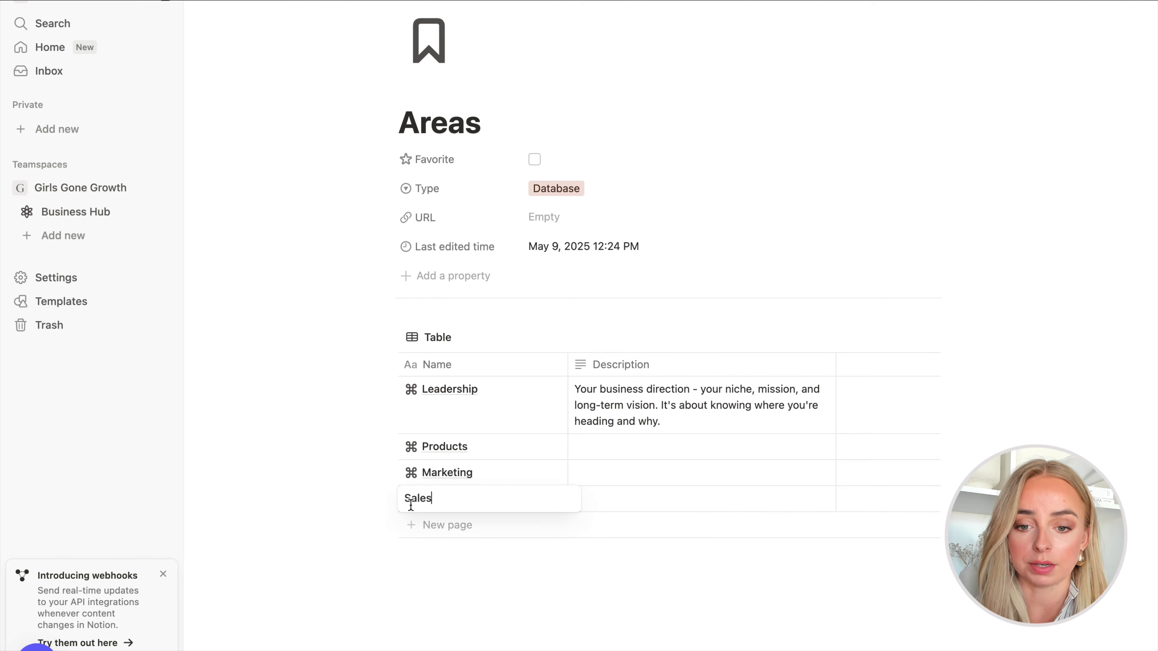
{"action": "key", "text": "Return"}
- Add pages named "Management & Operations" and "Cashflow" below Sales in the Areas table
{"action": "left_click", "coordinate": [428, 533]}
{"action": "type", "text": "Man"}
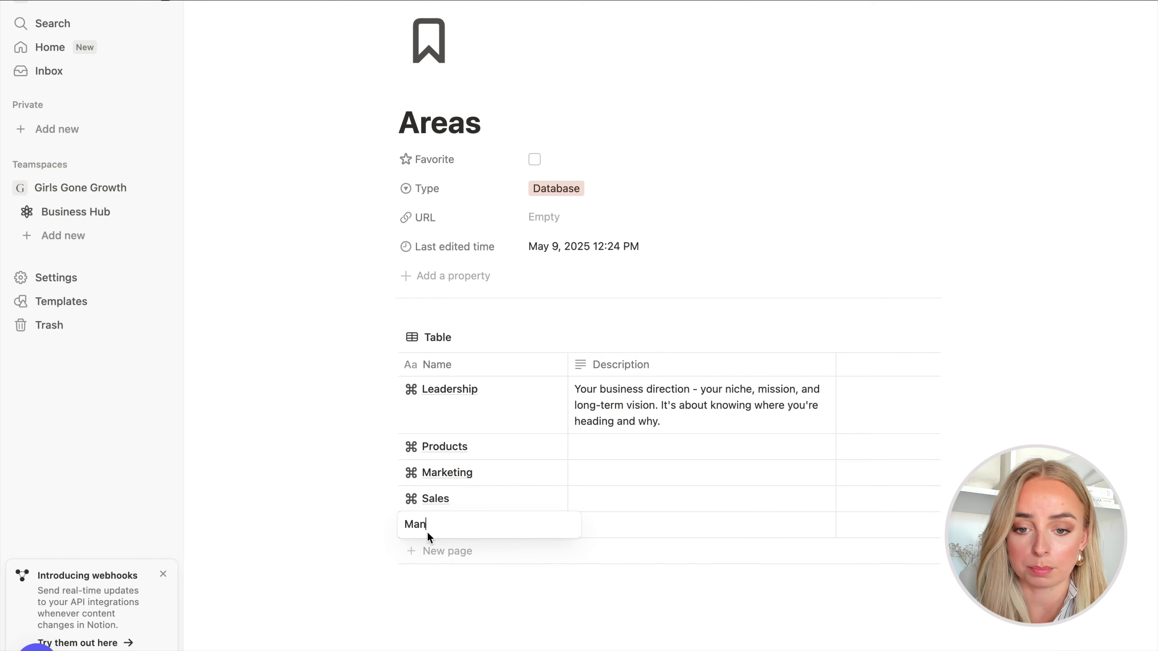
{"action": "type", "text": "agement &"}
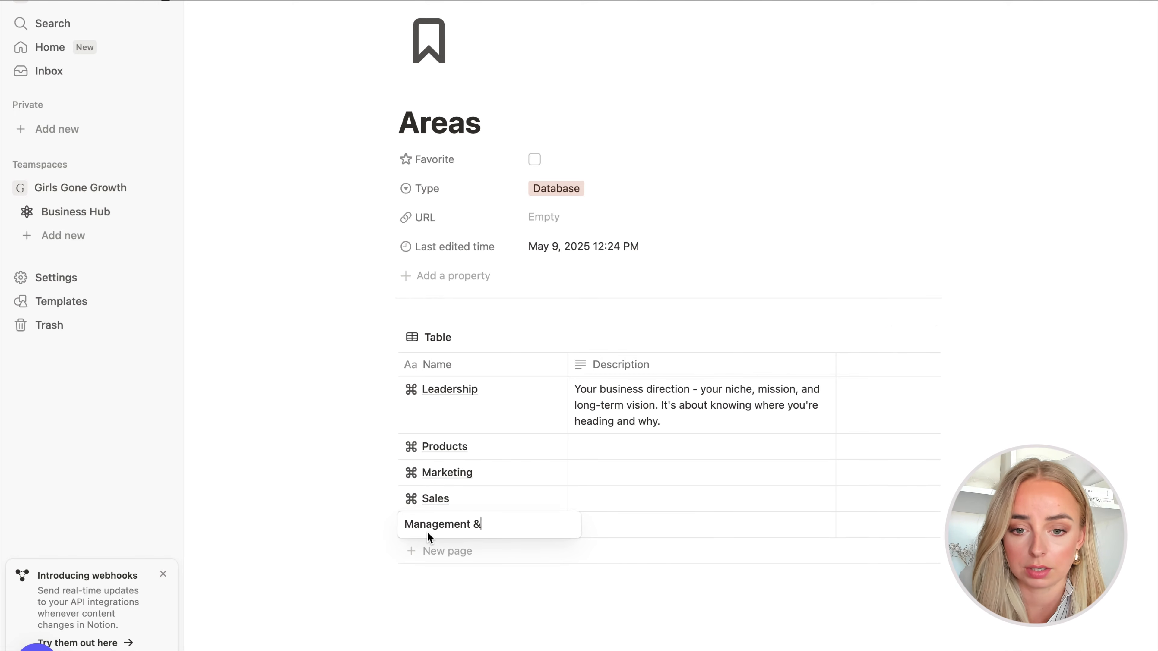
{"action": "type", "text": " Operations"}
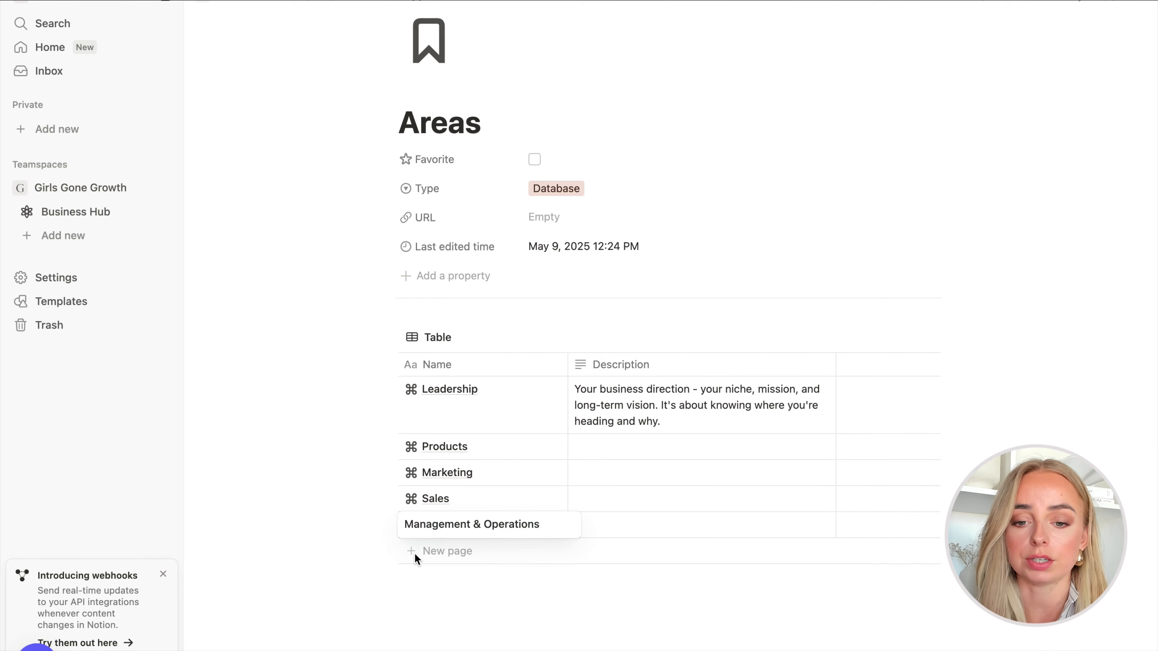
{"action": "right_click", "coordinate": [414, 553]}
{"action": "left_click", "coordinate": [394, 558]}
{"action": "left_click", "coordinate": [417, 552]}
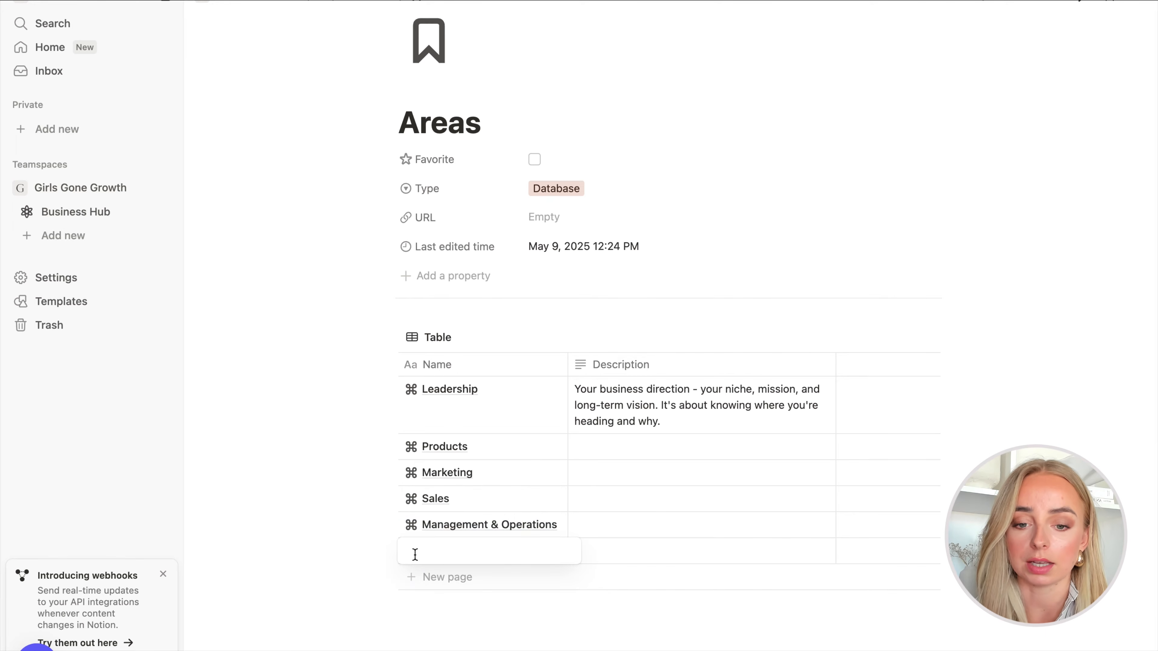
{"action": "type", "text": "Cashflow"}
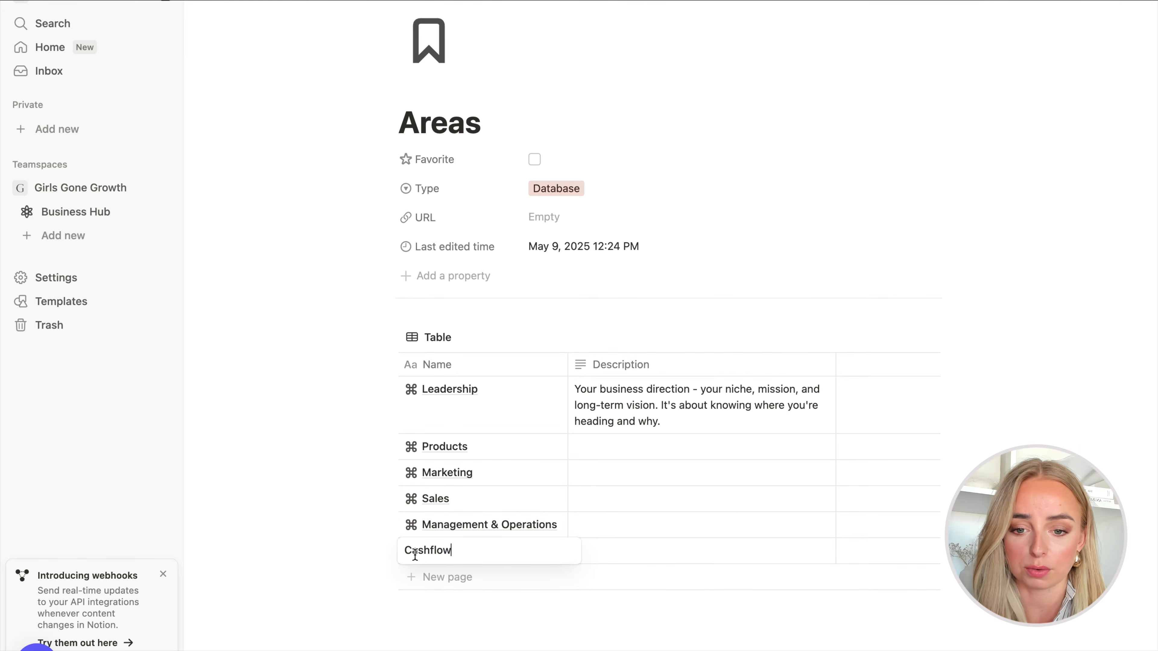
{"action": "key", "text": "Escape"}
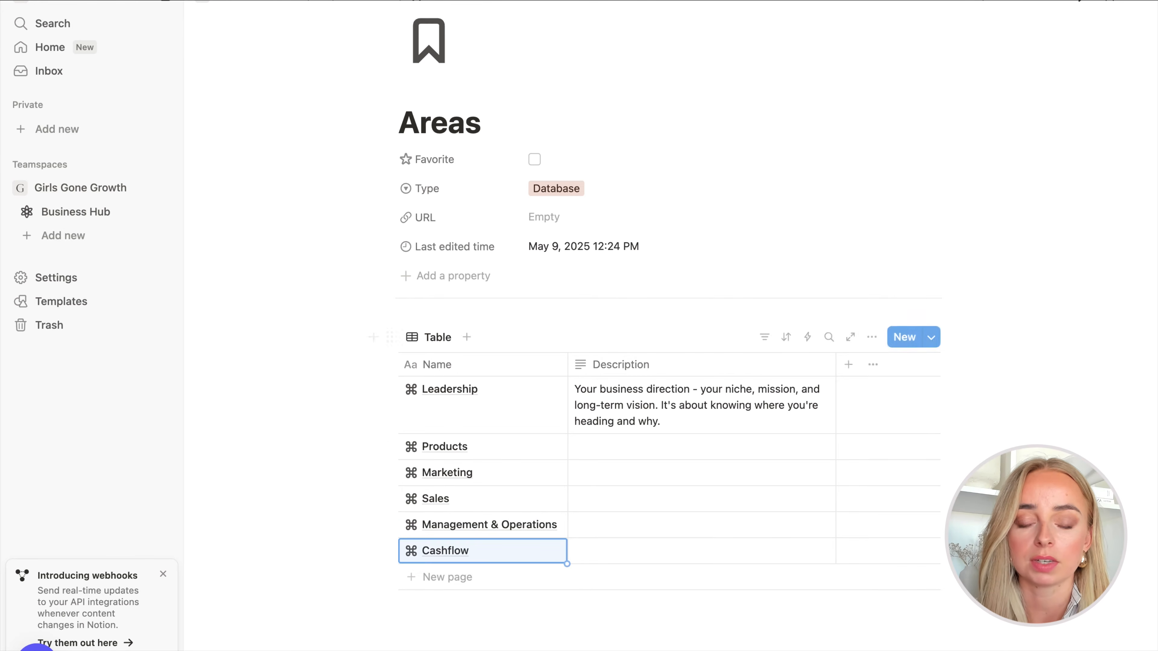
- Widen the Description column of the Areas table so its texts wrap onto fewer lines
{"action": "scroll", "coordinate": [518, 598], "scroll_direction": "down", "scroll_amount": 1}
{"action": "left_click", "coordinate": [519, 599]}
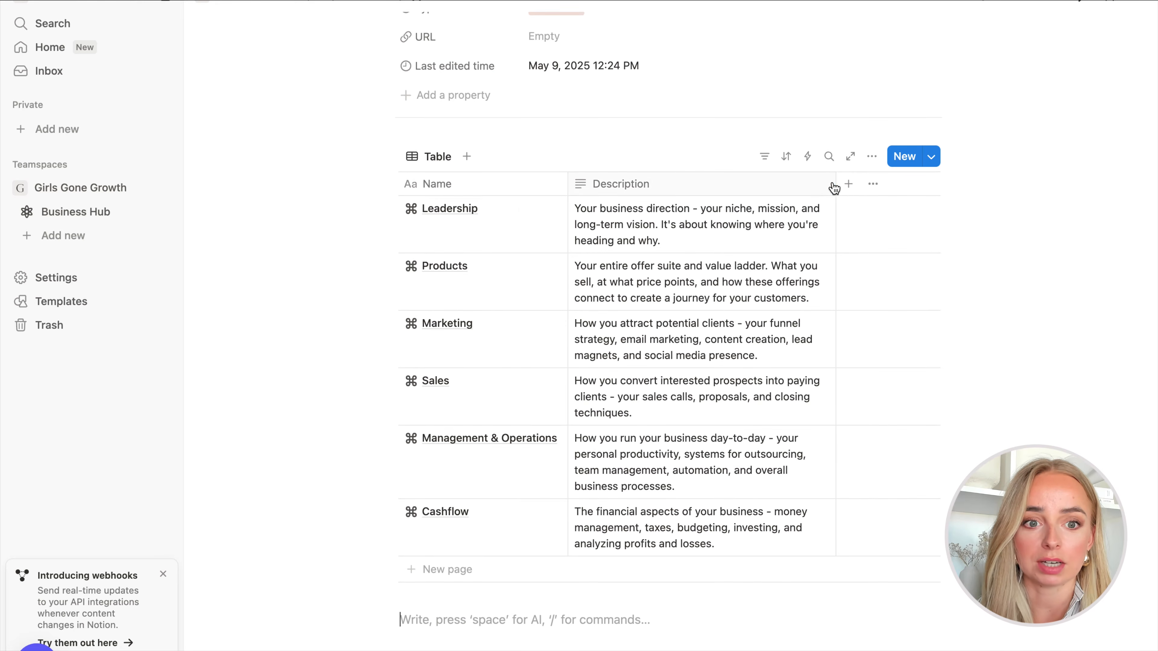
{"action": "left_click_drag", "start_coordinate": [836, 182], "coordinate": [933, 184]}
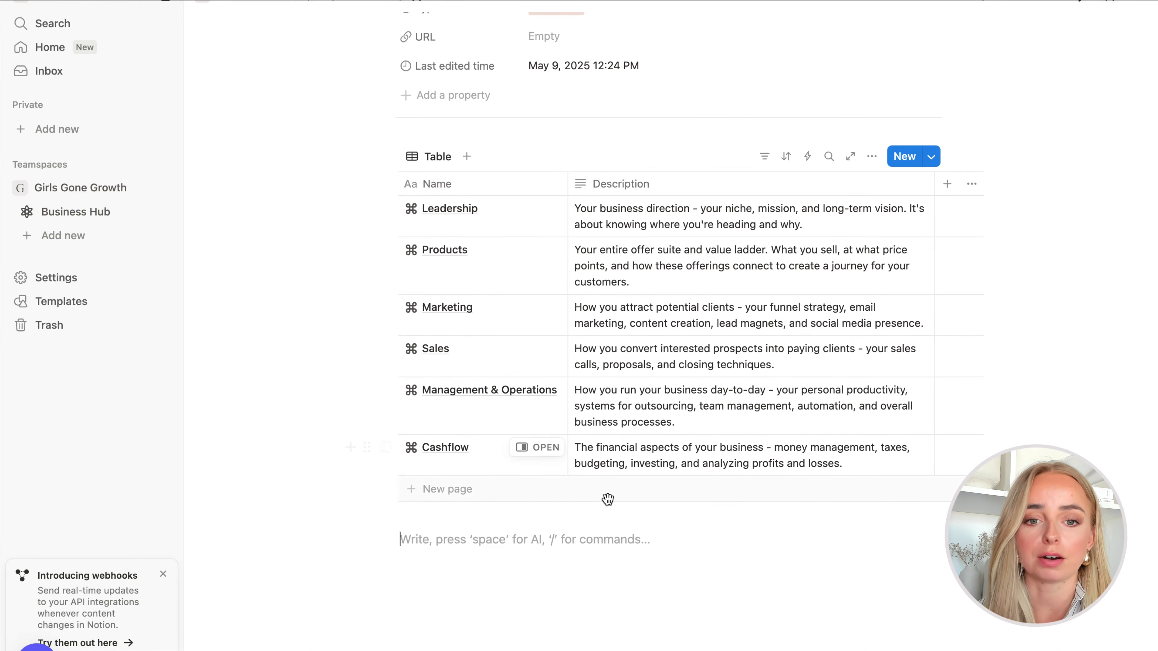
- Add a gallery view named "Gallery" to the Areas database
{"action": "scroll", "coordinate": [1048, 407], "scroll_direction": "up", "scroll_amount": 3}
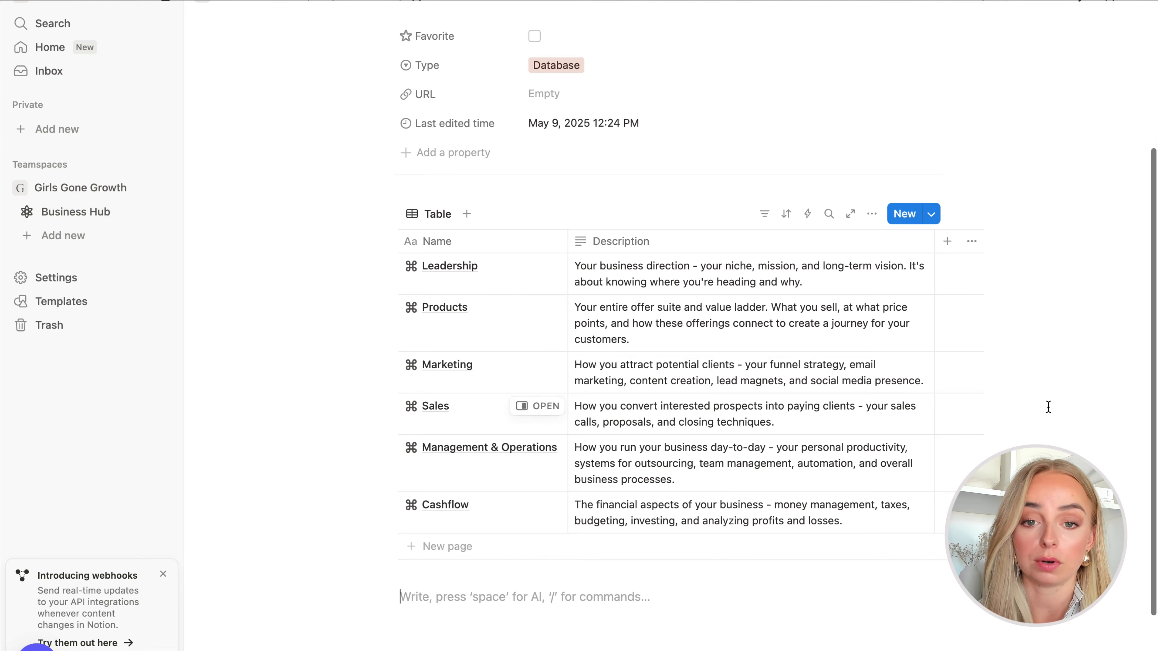
{"action": "scroll", "coordinate": [993, 332], "scroll_direction": "up", "scroll_amount": 3}
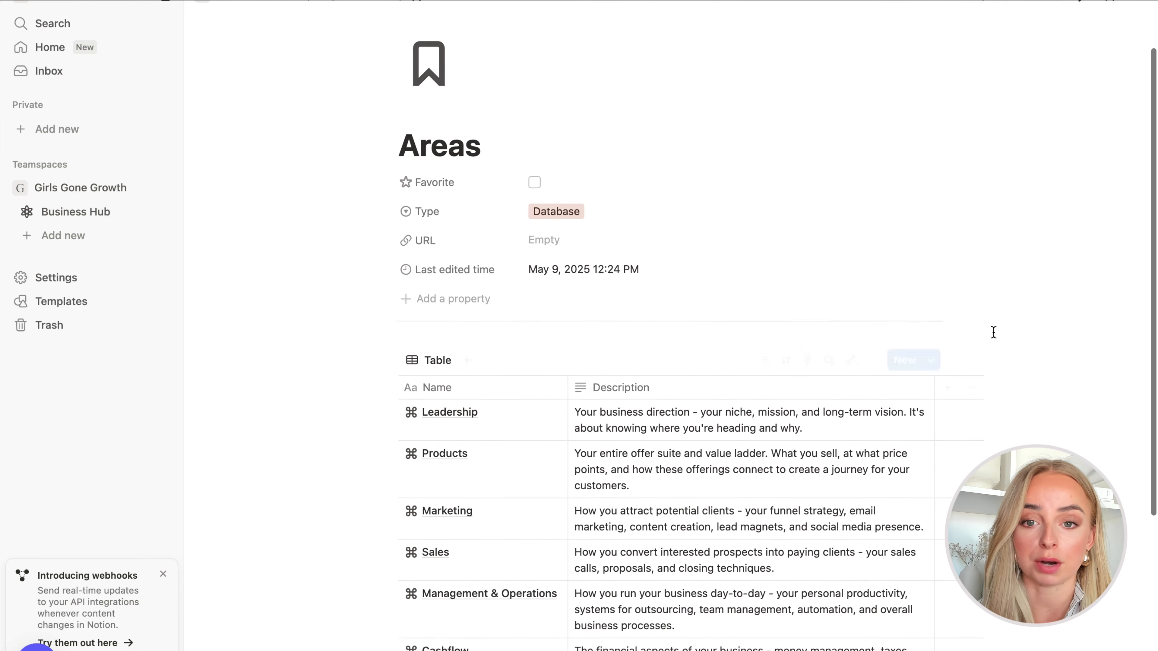
{"action": "scroll", "coordinate": [994, 332], "scroll_direction": "down", "scroll_amount": 3}
{"action": "scroll", "coordinate": [780, 401], "scroll_direction": "up", "scroll_amount": 1}
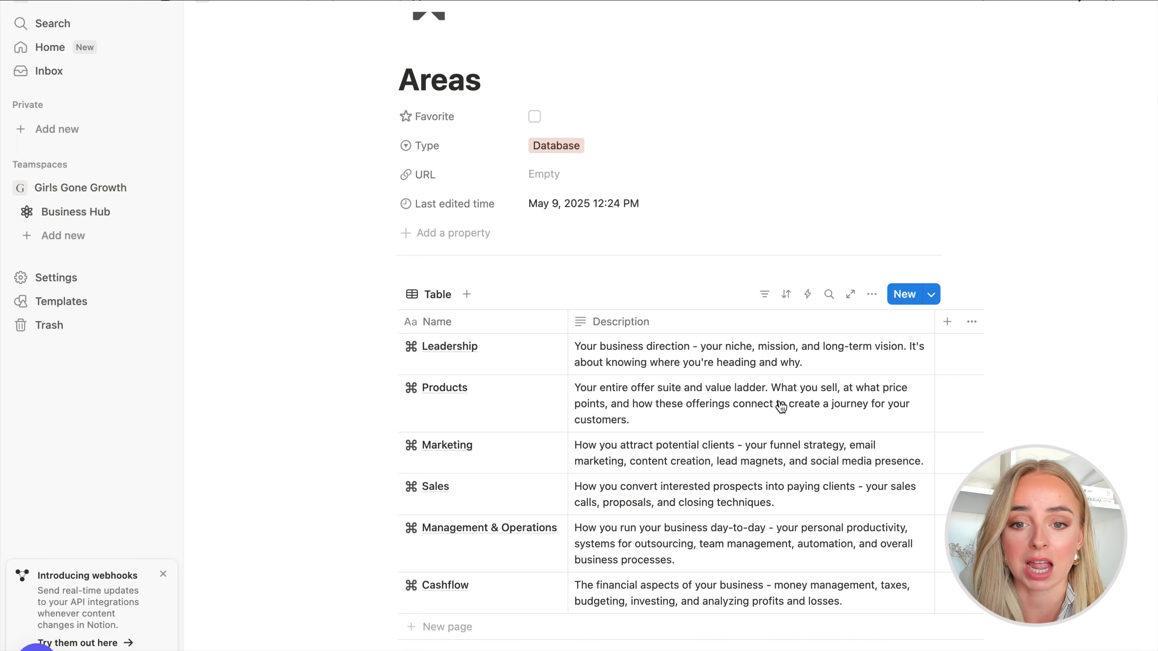
{"action": "scroll", "coordinate": [781, 407], "scroll_direction": "down", "scroll_amount": 1}
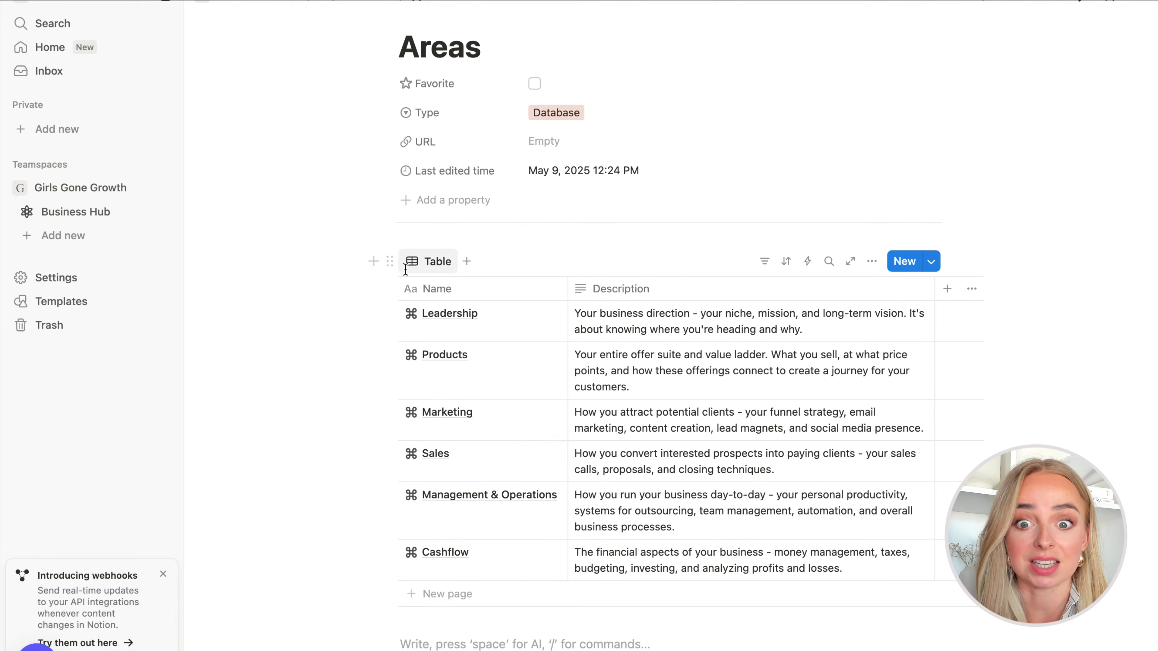
{"action": "left_click", "coordinate": [467, 262]}
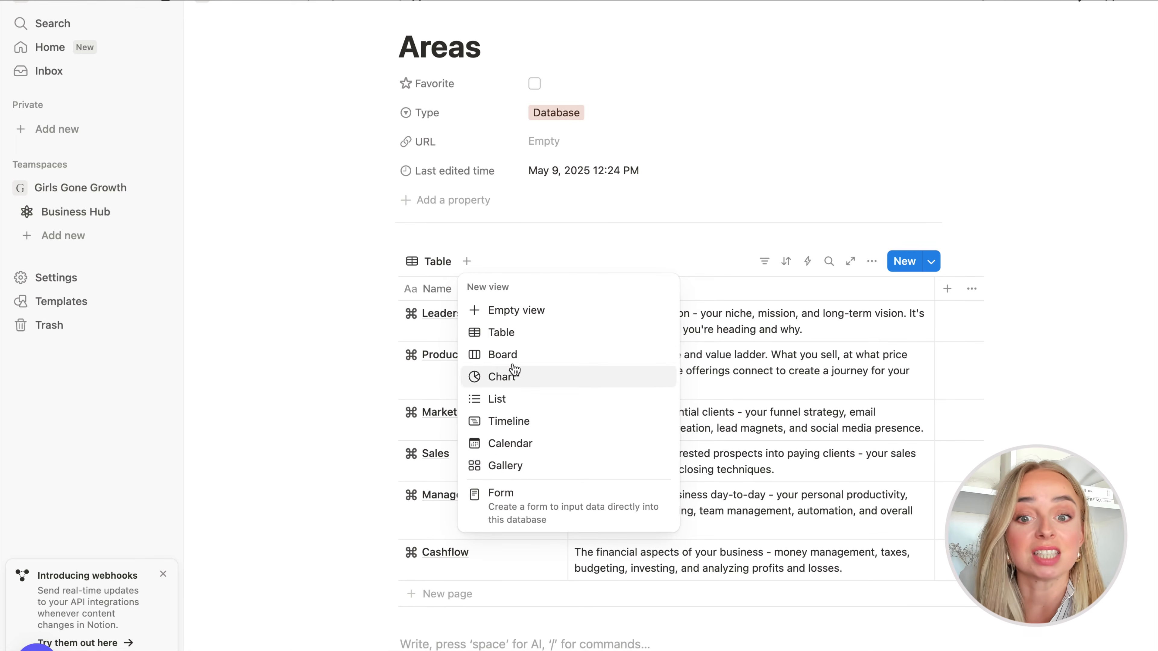
{"action": "left_click", "coordinate": [504, 470]}
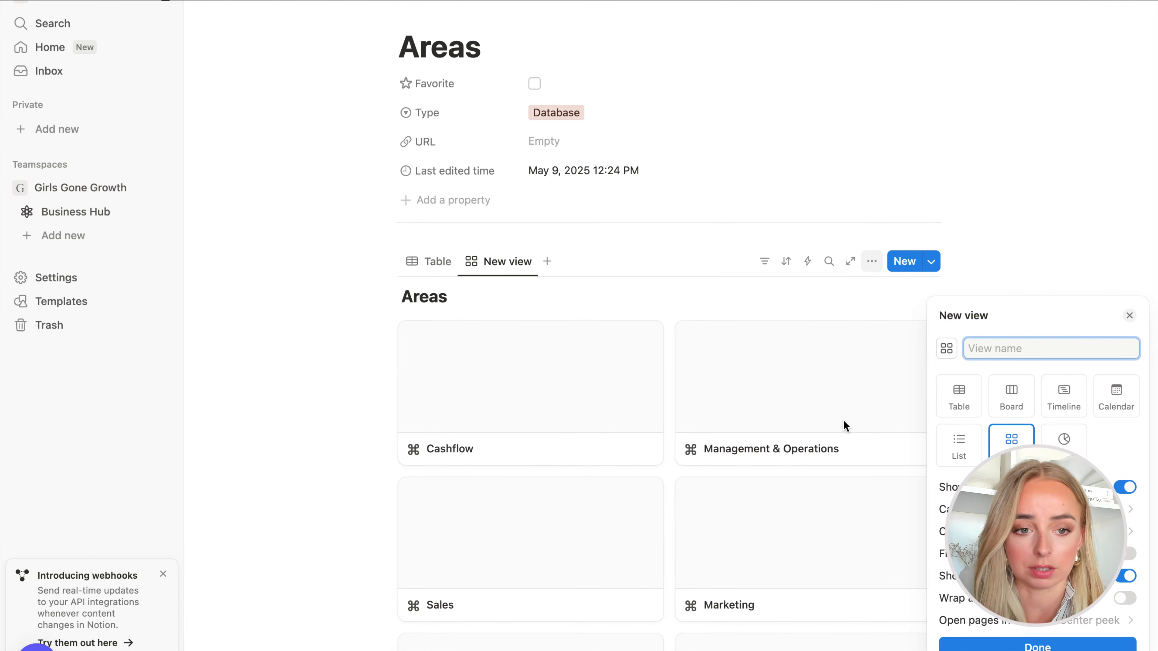
{"action": "type", "text": "Gallery"}
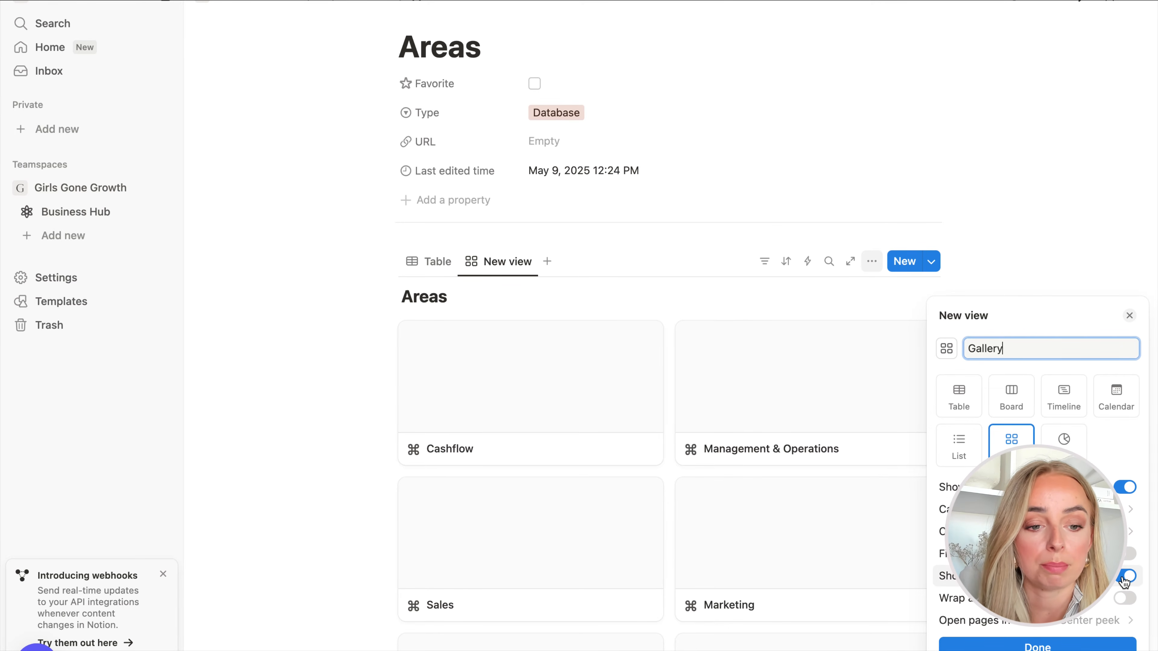
- Set the Gallery view to open pages in side peek, with the page cover as card preview, and finish creating it
{"action": "left_click", "coordinate": [1073, 627]}
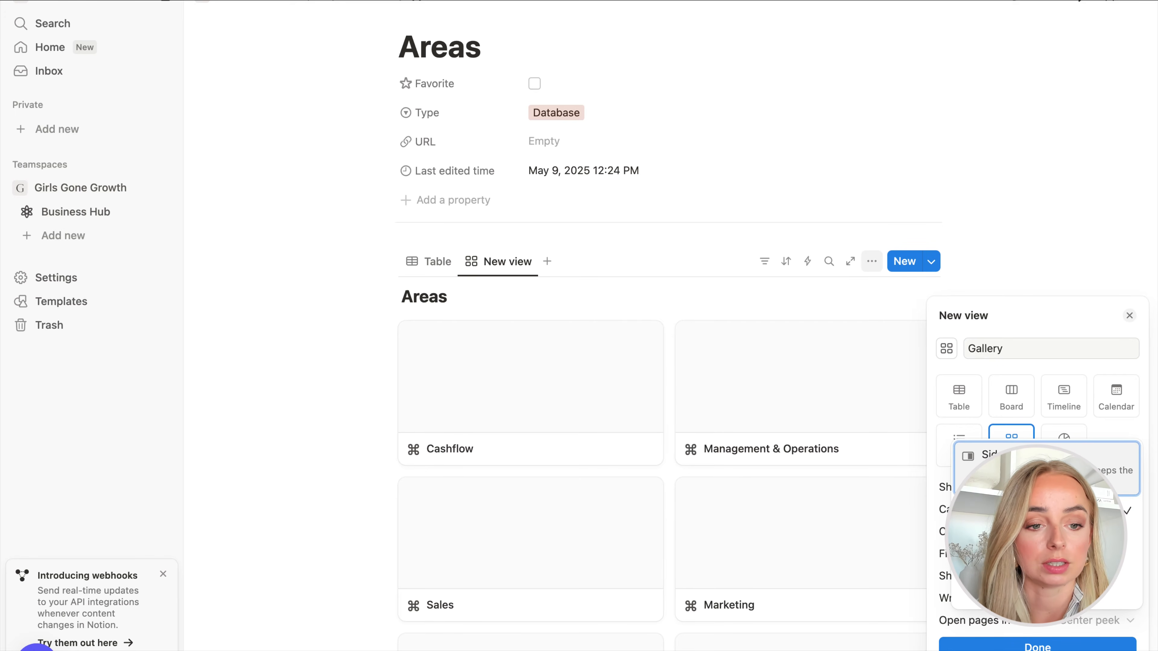
{"action": "left_click", "coordinate": [1062, 473]}
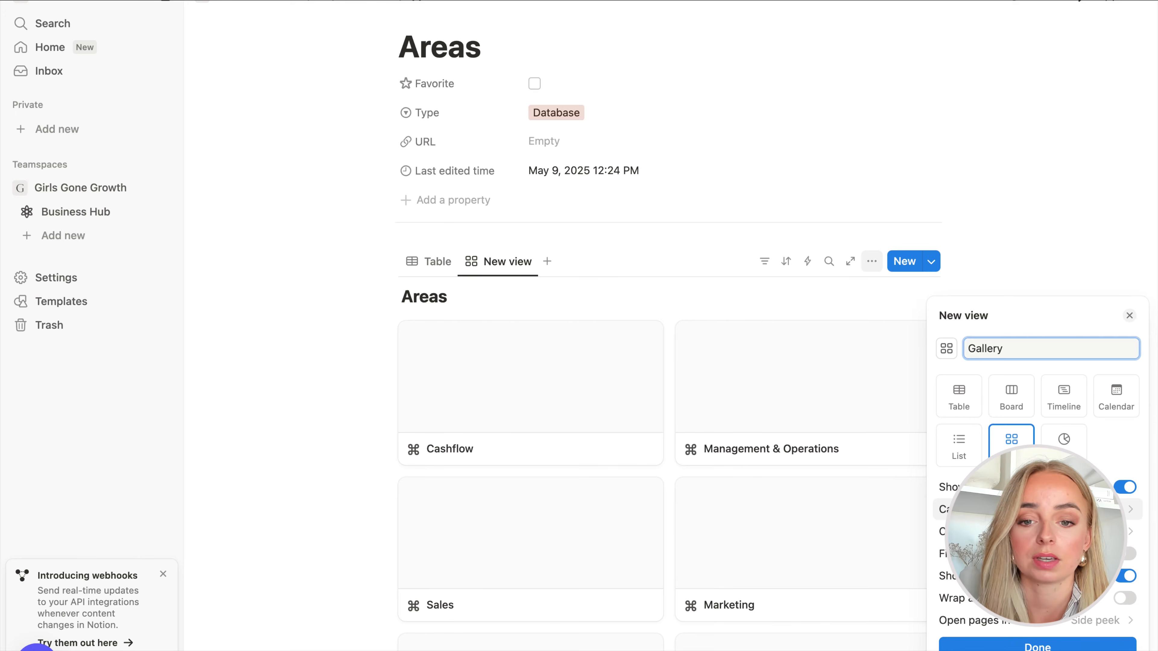
{"action": "left_click", "coordinate": [1062, 510]}
{"action": "left_click", "coordinate": [1062, 555]}
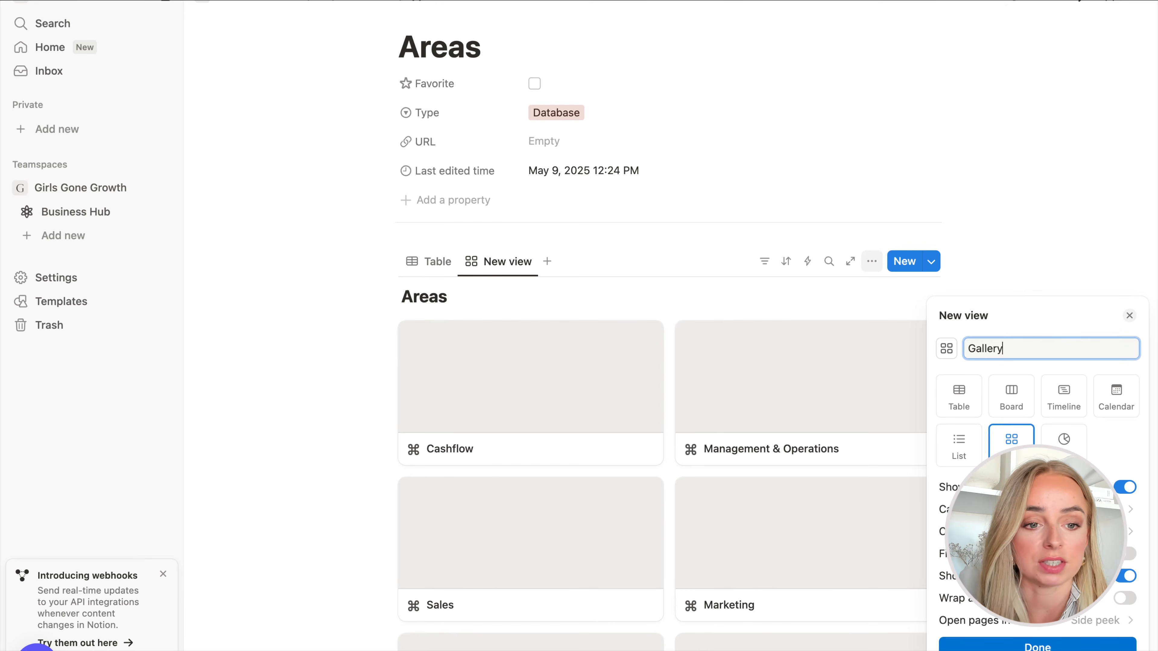
{"action": "left_click", "coordinate": [1047, 647]}
{"action": "key", "text": "Escape"}
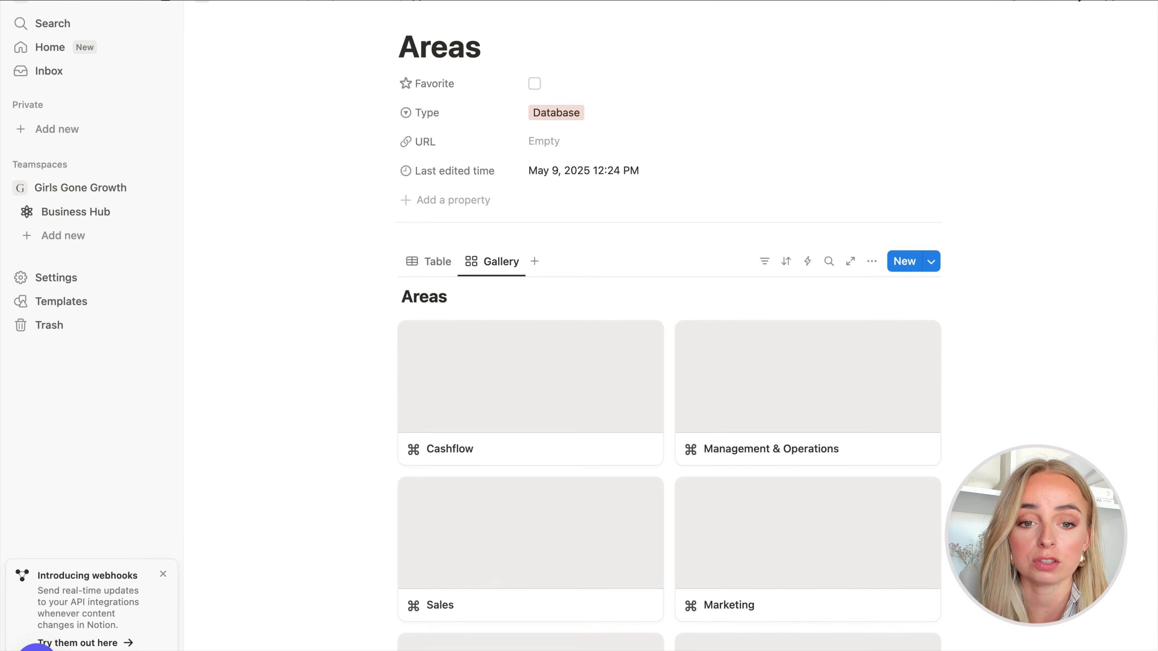
- Show the Description property on the Gallery view's cards and wrap all properties
{"action": "scroll", "coordinate": [669, 411], "scroll_direction": "down", "scroll_amount": 5}
{"action": "scroll", "coordinate": [669, 411], "scroll_direction": "up", "scroll_amount": 4}
{"action": "scroll", "coordinate": [807, 361], "scroll_direction": "up", "scroll_amount": 1}
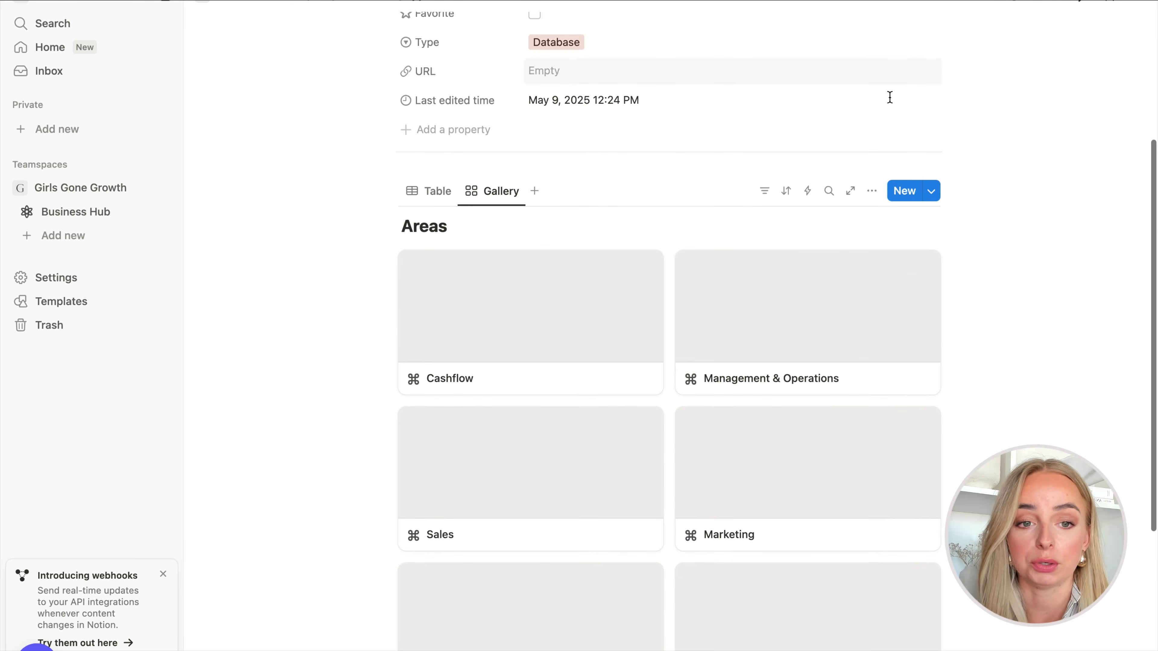
{"action": "left_click", "coordinate": [872, 190]}
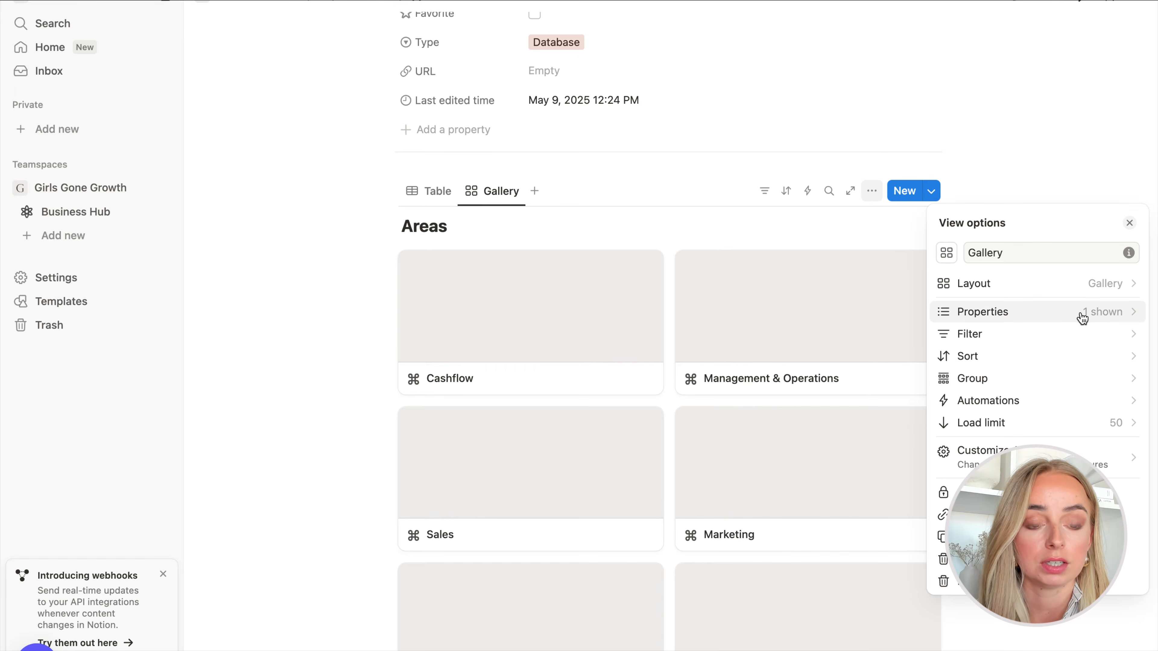
{"action": "left_click", "coordinate": [1098, 317]}
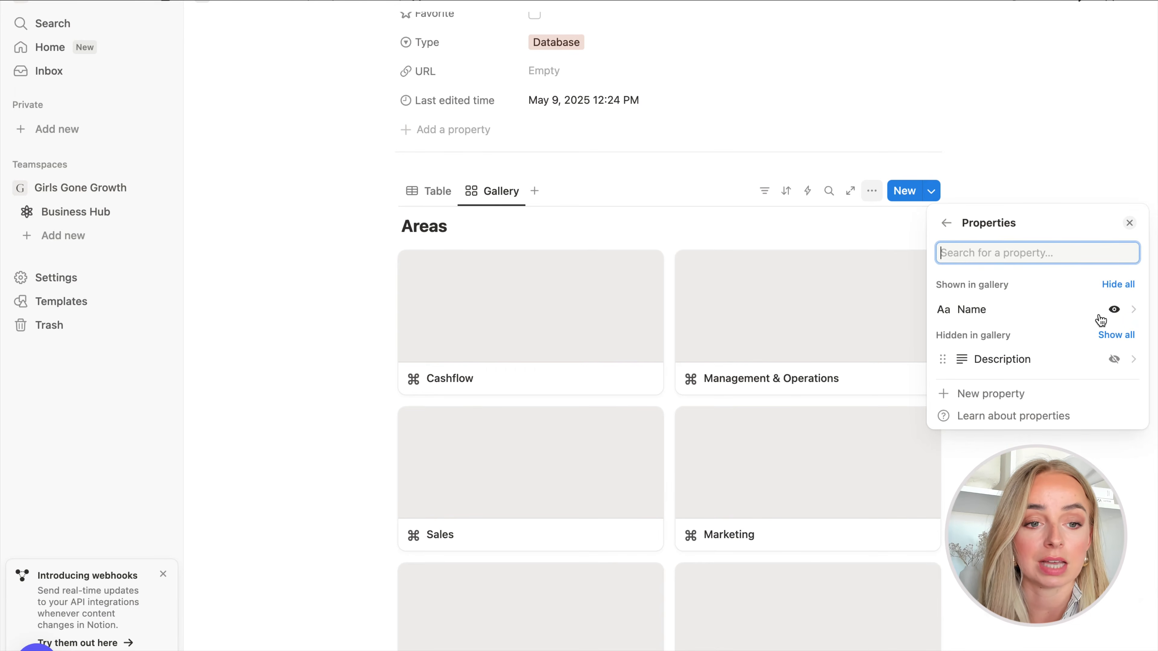
{"action": "left_click", "coordinate": [1115, 360]}
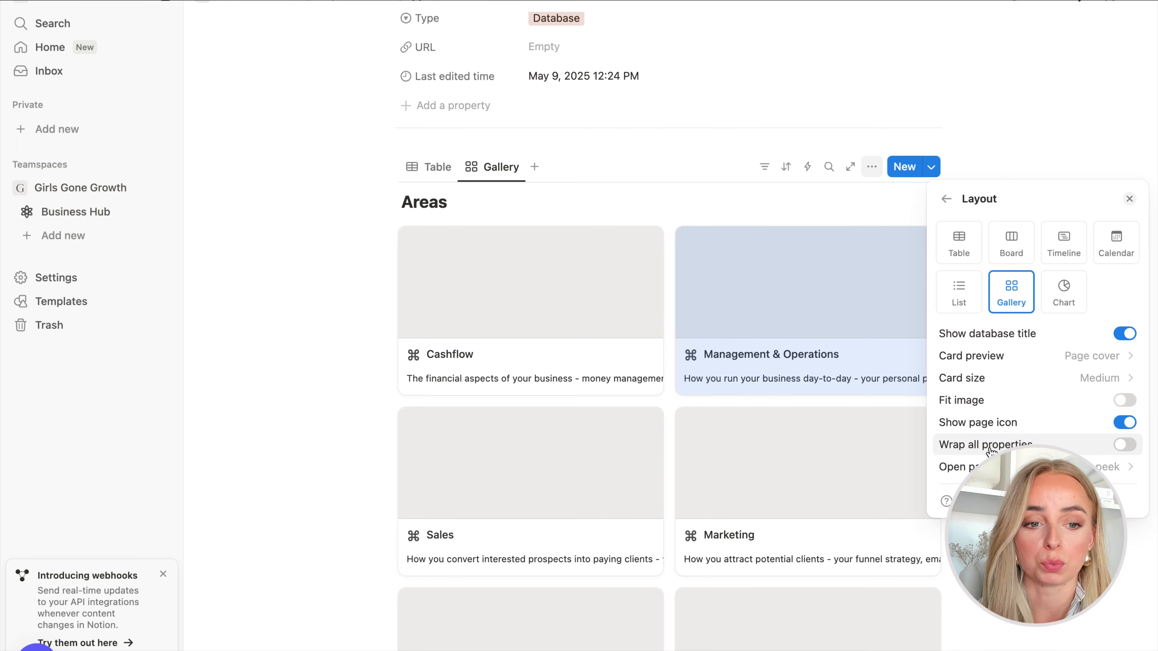
{"action": "left_click", "coordinate": [1125, 444]}
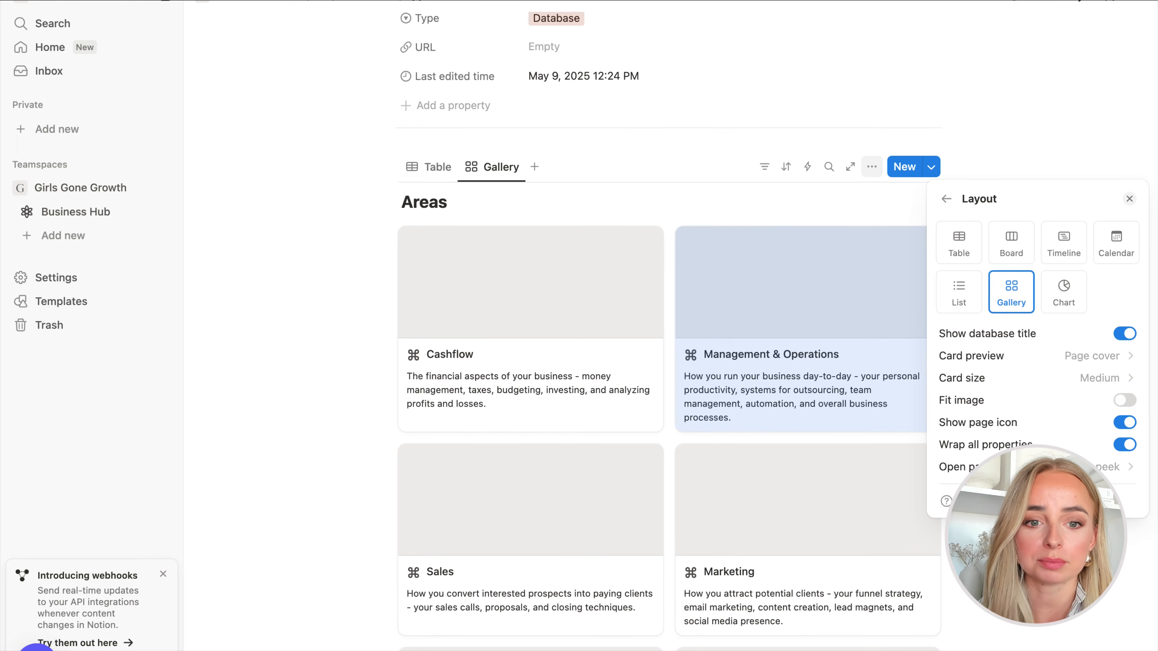
{"action": "key", "text": "Escape"}
- Switch the Areas page to full width
{"action": "scroll", "coordinate": [668, 319], "scroll_direction": "up", "scroll_amount": 3}
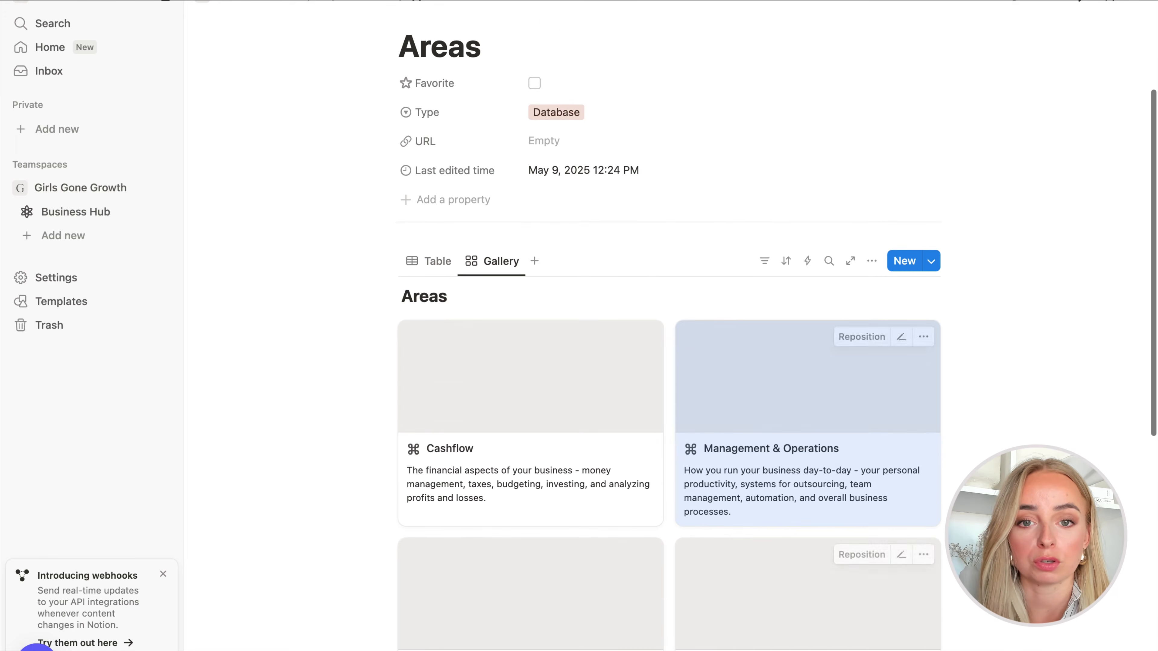
{"action": "left_click", "coordinate": [1137, 3]}
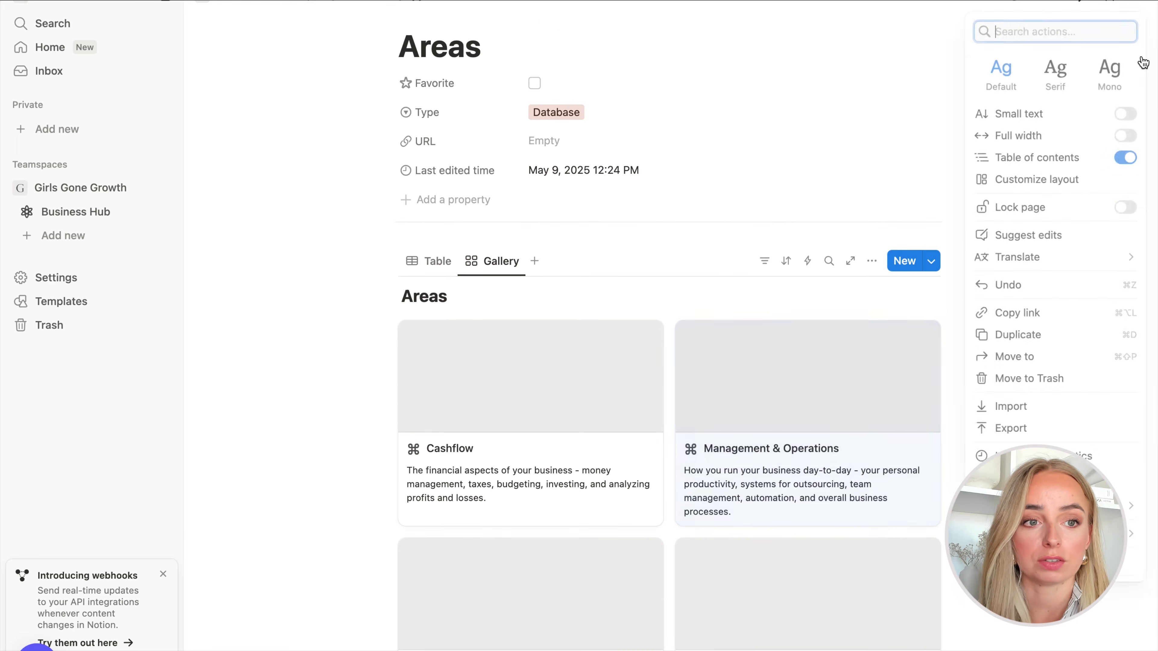
{"action": "left_click", "coordinate": [1124, 138]}
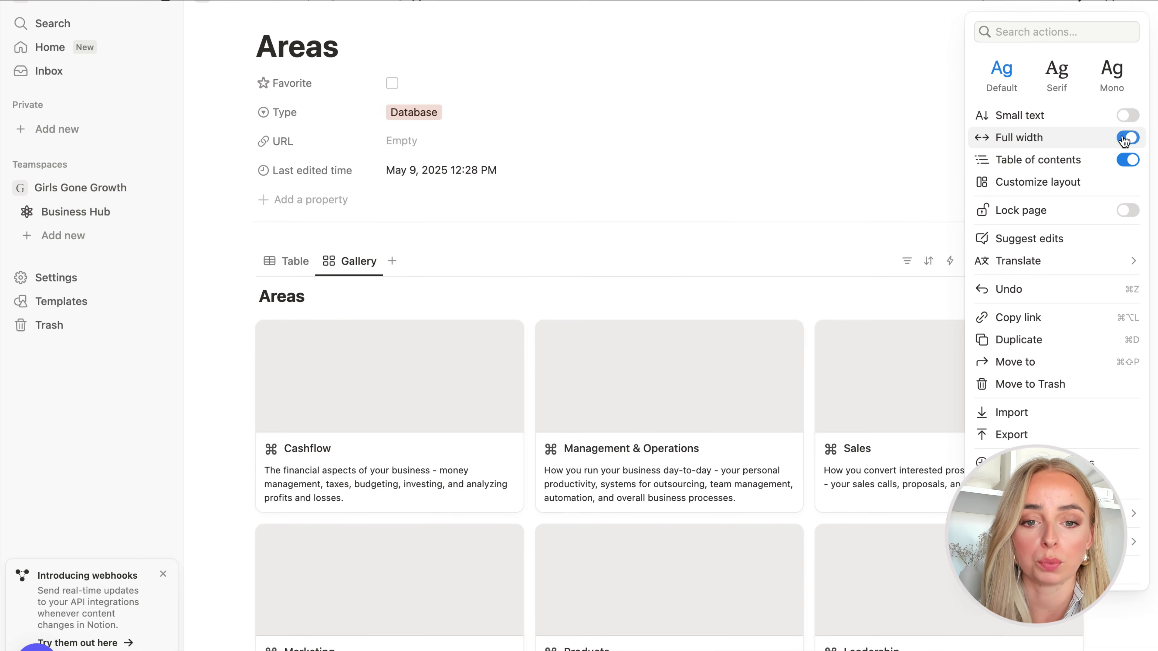
{"action": "left_click", "coordinate": [693, 154]}
{"action": "scroll", "coordinate": [749, 166], "scroll_direction": "down", "scroll_amount": 5}
{"action": "scroll", "coordinate": [750, 166], "scroll_direction": "up", "scroll_amount": 8}
{"action": "scroll", "coordinate": [750, 166], "scroll_direction": "down", "scroll_amount": 2}
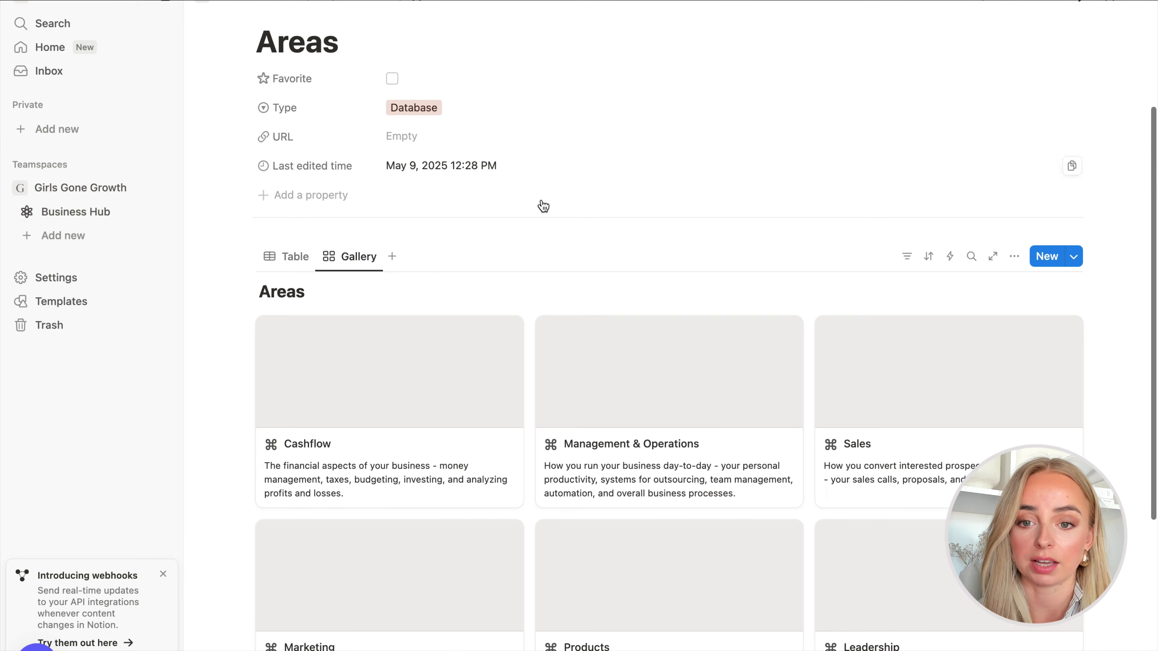
- Compare the Table and Gallery views of Areas, and look at the Cashflow page with its cover
{"action": "left_click", "coordinate": [290, 260]}
{"action": "scroll", "coordinate": [711, 310], "scroll_direction": "down", "scroll_amount": 3}
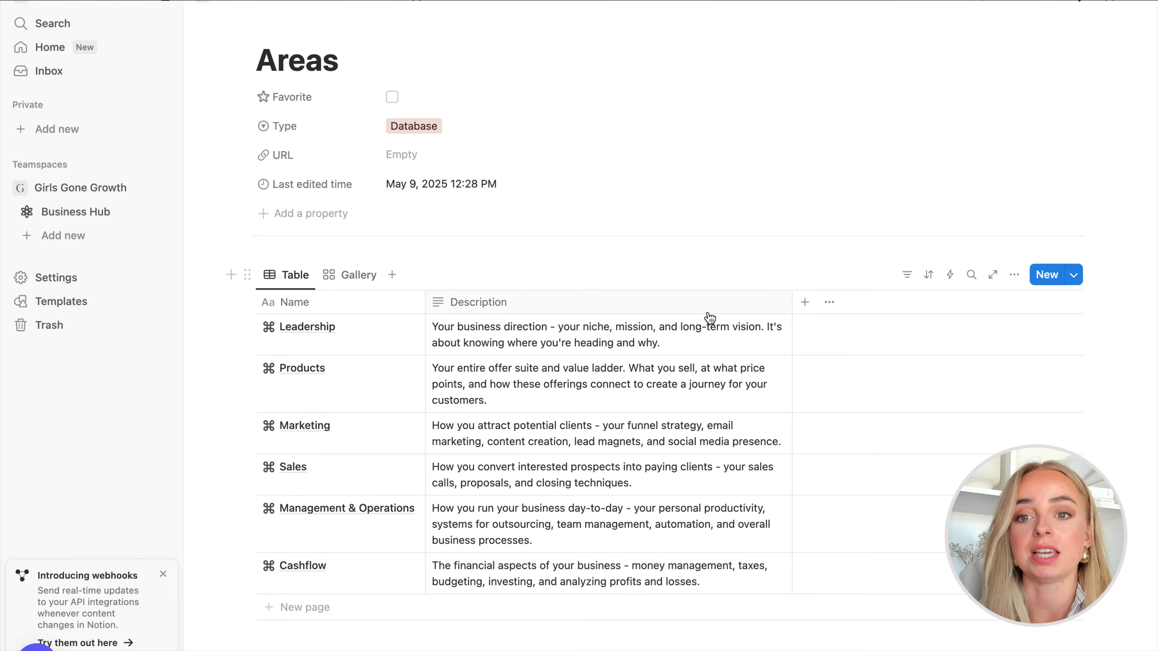
{"action": "scroll", "coordinate": [710, 317], "scroll_direction": "up", "scroll_amount": 1}
{"action": "left_click", "coordinate": [350, 287]}
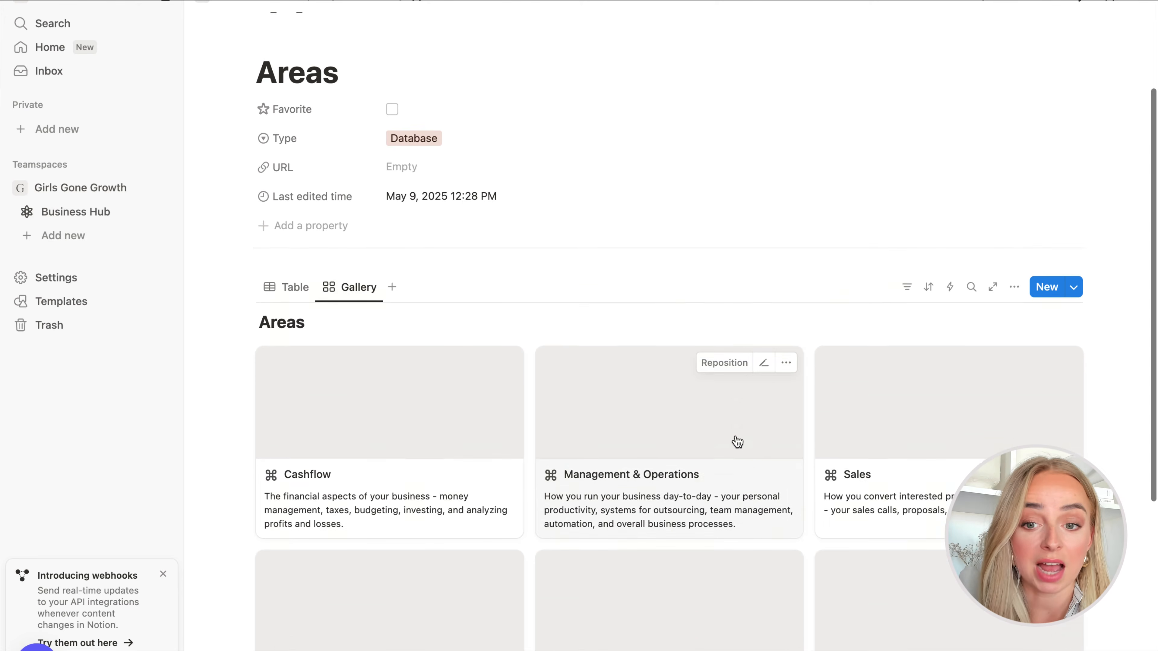
{"action": "scroll", "coordinate": [738, 442], "scroll_direction": "down", "scroll_amount": 4}
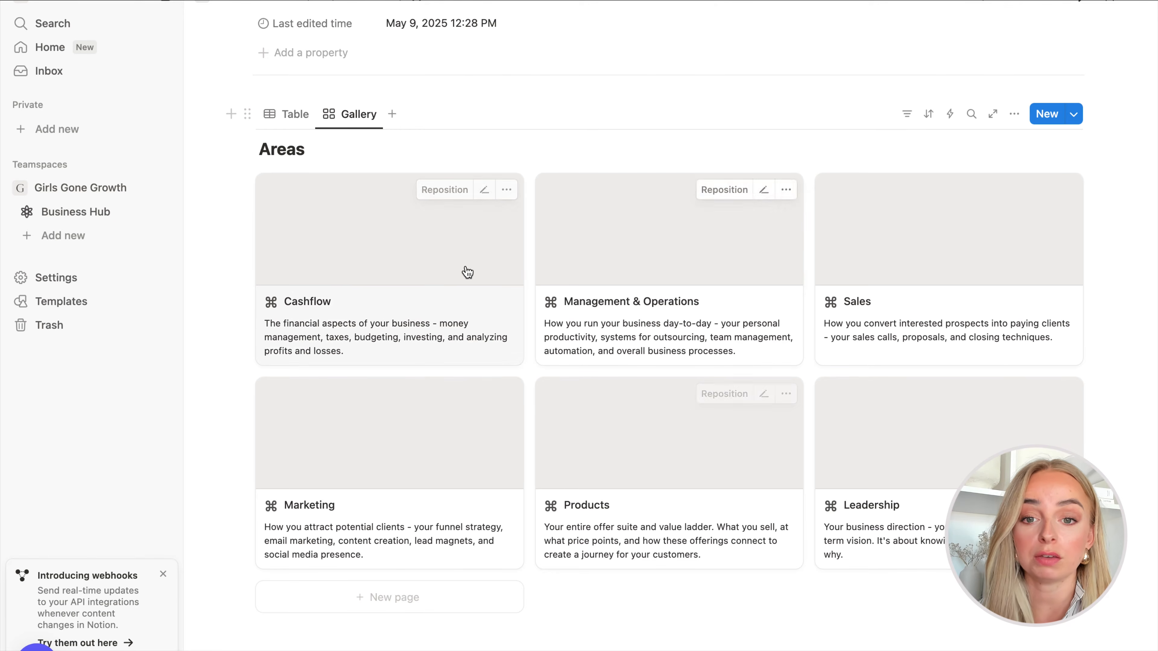
{"action": "left_click", "coordinate": [393, 228]}
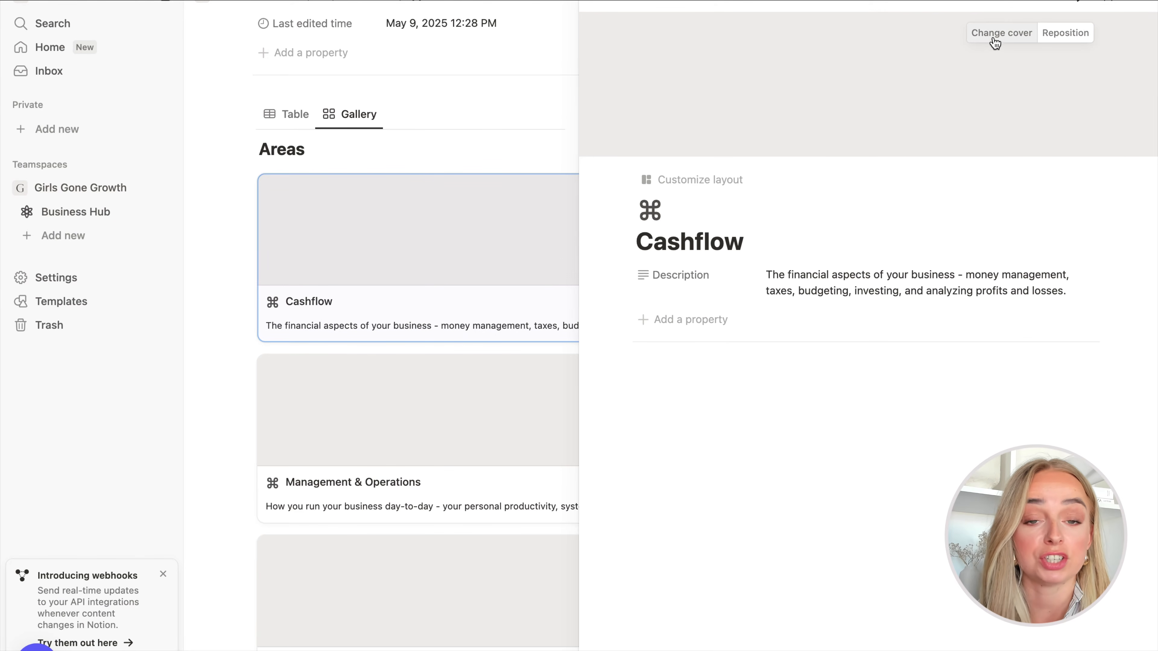
{"action": "left_click", "coordinate": [602, 5]}
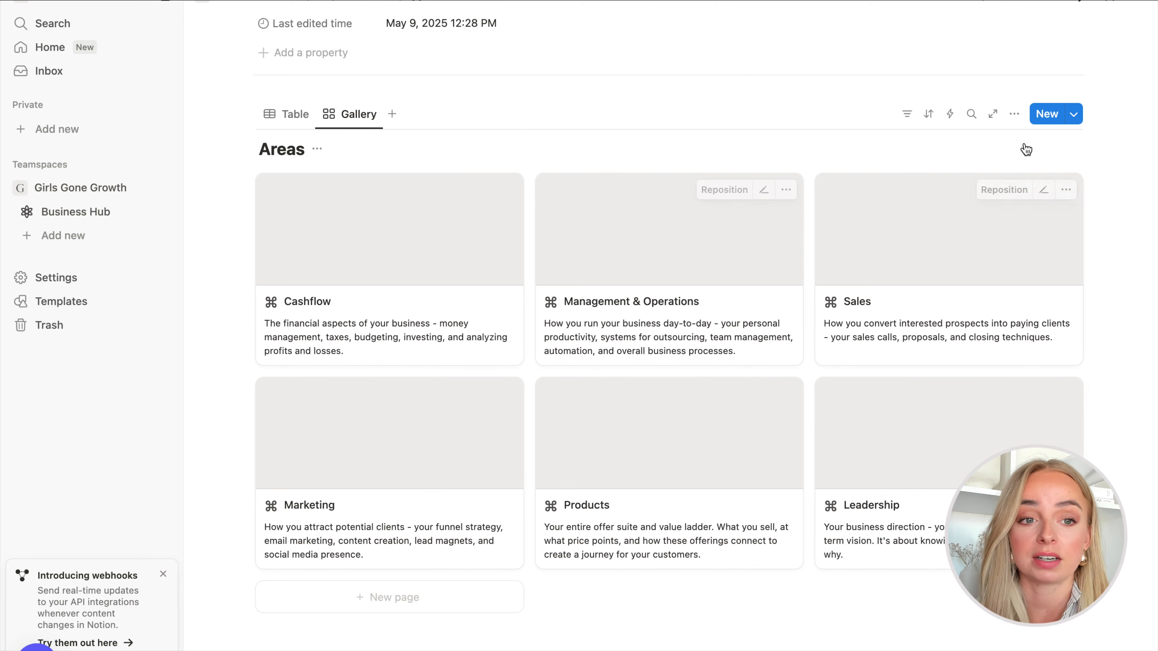
- Try the Gallery layout with card preview set to None, and restore it to Page cover
{"action": "left_click", "coordinate": [1015, 115]}
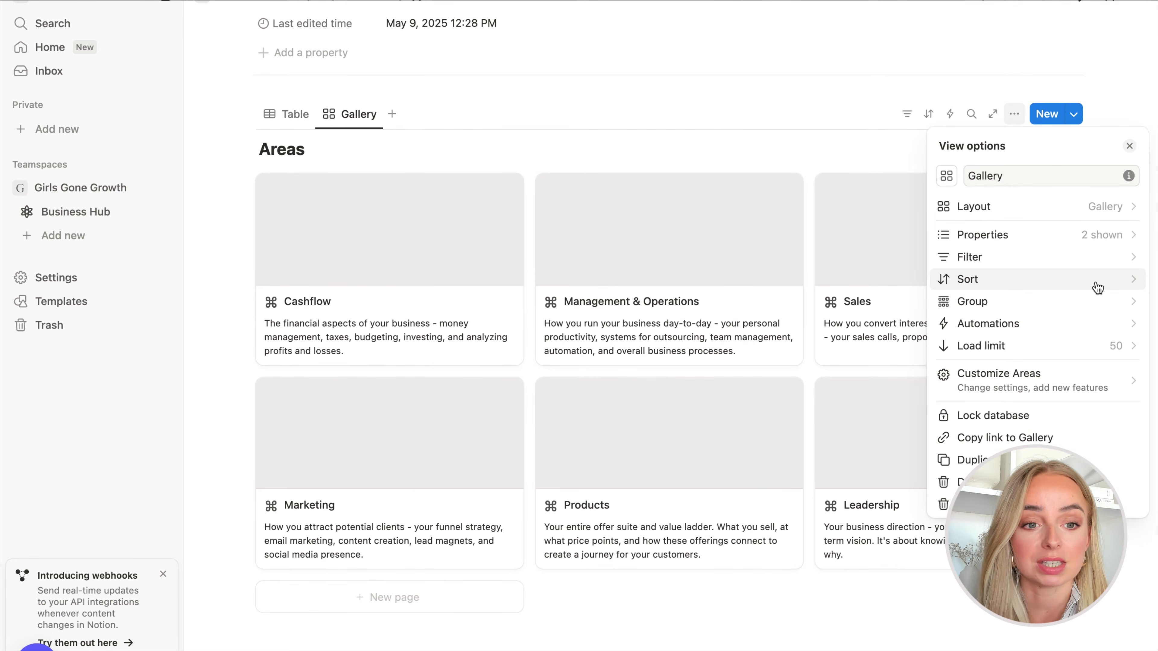
{"action": "left_click", "coordinate": [1113, 209]}
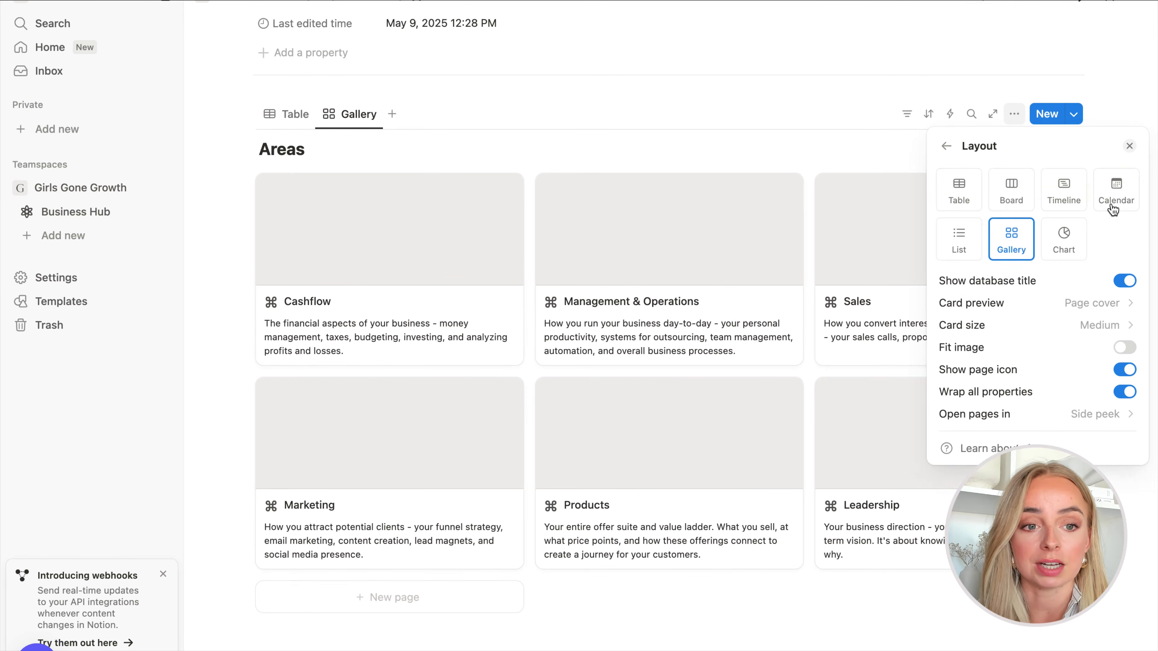
{"action": "left_click", "coordinate": [1100, 308]}
{"action": "left_click", "coordinate": [1071, 303]}
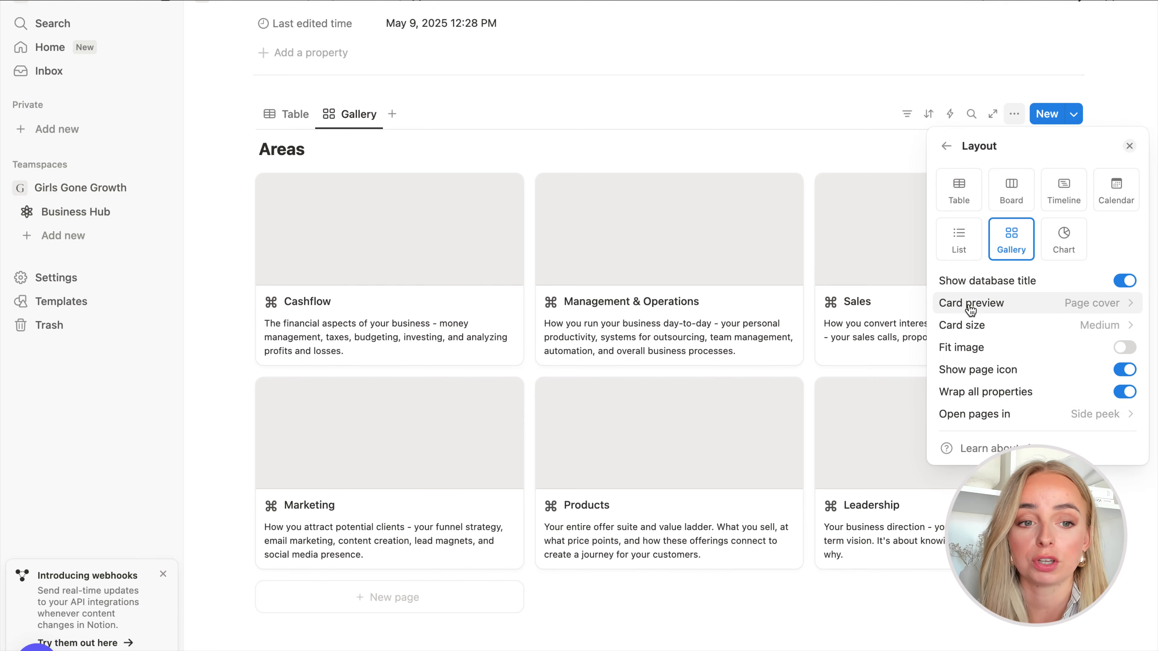
{"action": "left_click", "coordinate": [1083, 301]}
{"action": "left_click", "coordinate": [976, 327]}
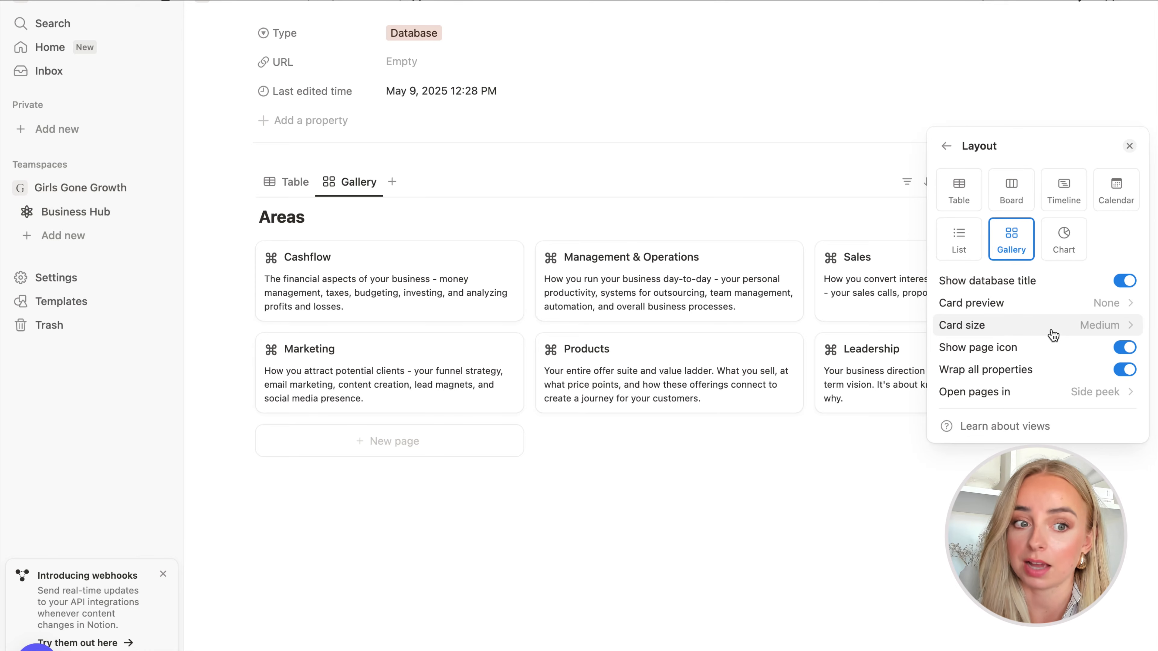
{"action": "left_click", "coordinate": [1104, 303]}
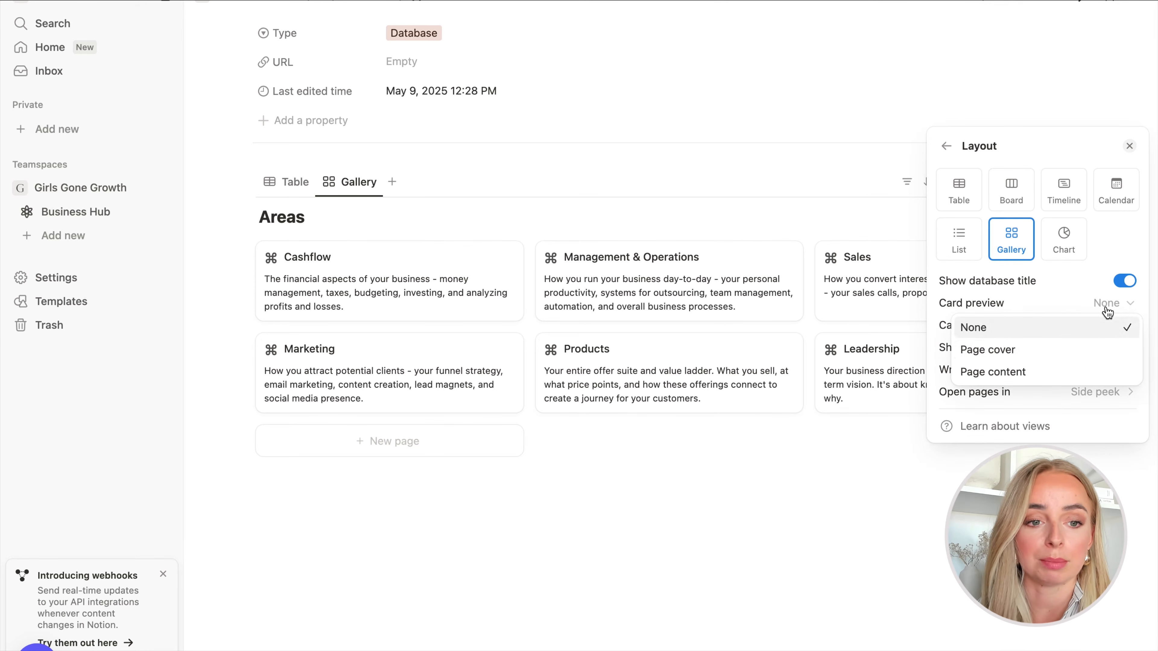
{"action": "left_click", "coordinate": [1106, 347]}
- Try the Small and Large card sizes in the Gallery layout, and set the card size back to Medium
{"action": "left_click", "coordinate": [1103, 326]}
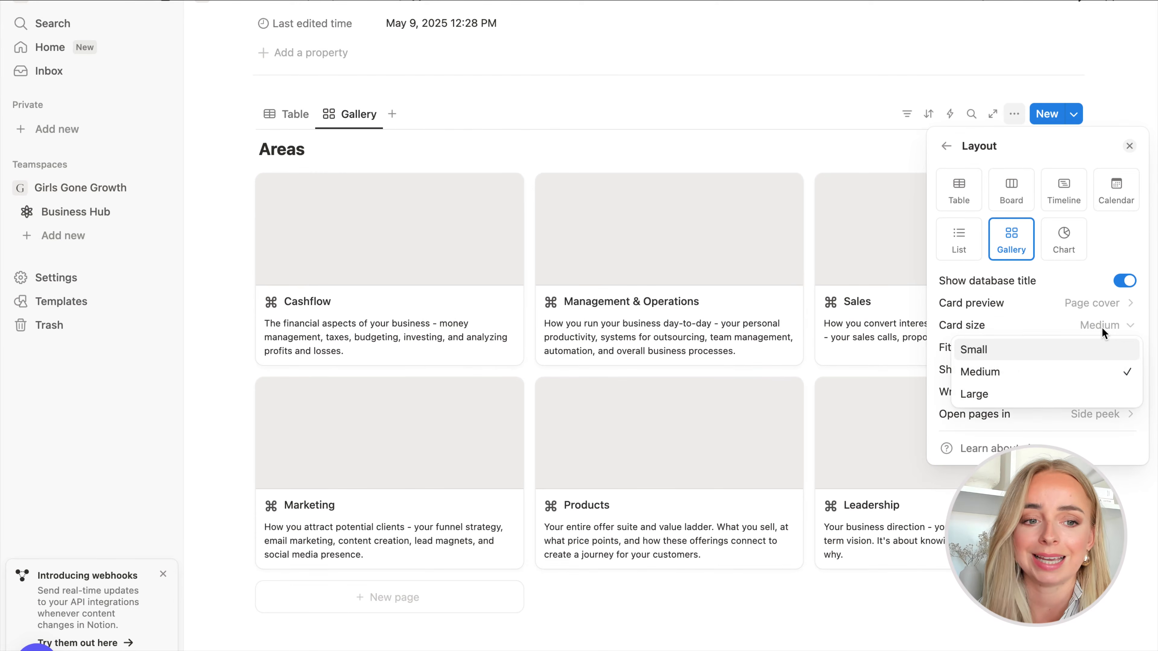
{"action": "left_click", "coordinate": [1098, 342]}
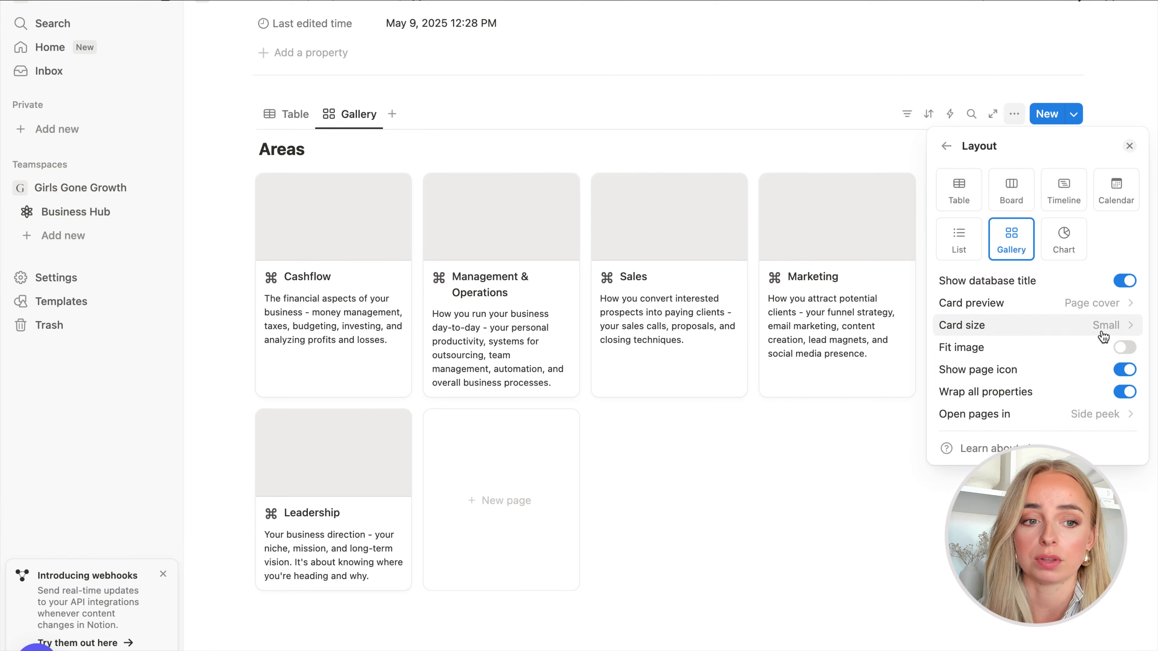
{"action": "left_click", "coordinate": [1104, 325]}
{"action": "left_click", "coordinate": [1091, 395]}
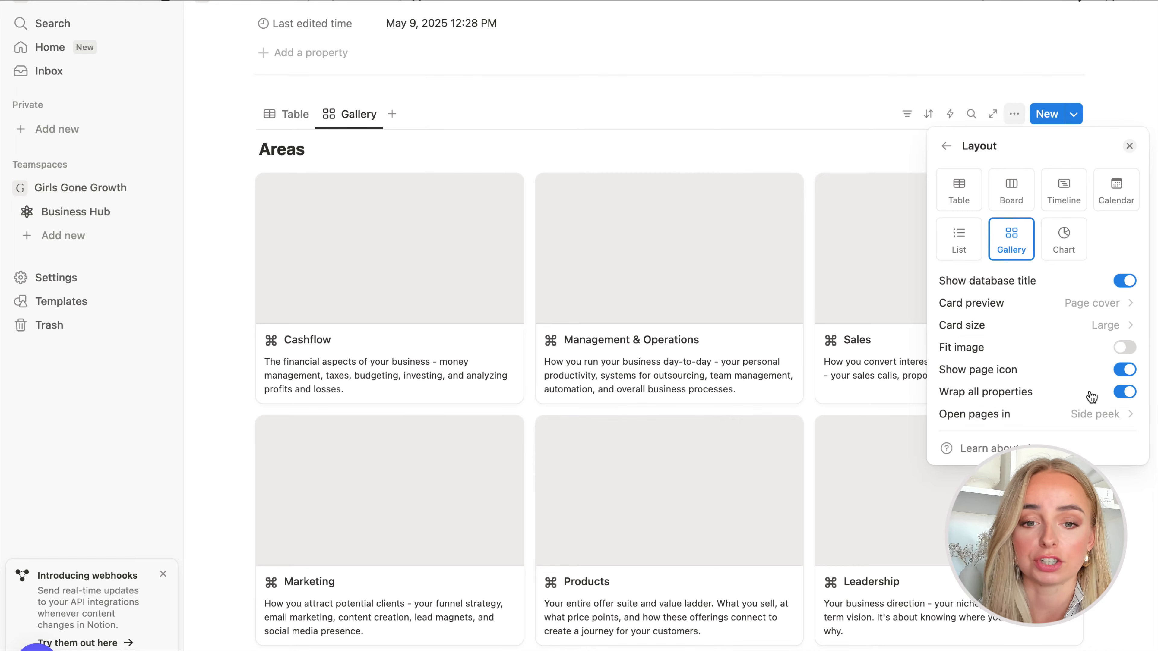
{"action": "left_click", "coordinate": [1106, 325]}
{"action": "left_click", "coordinate": [1046, 372]}
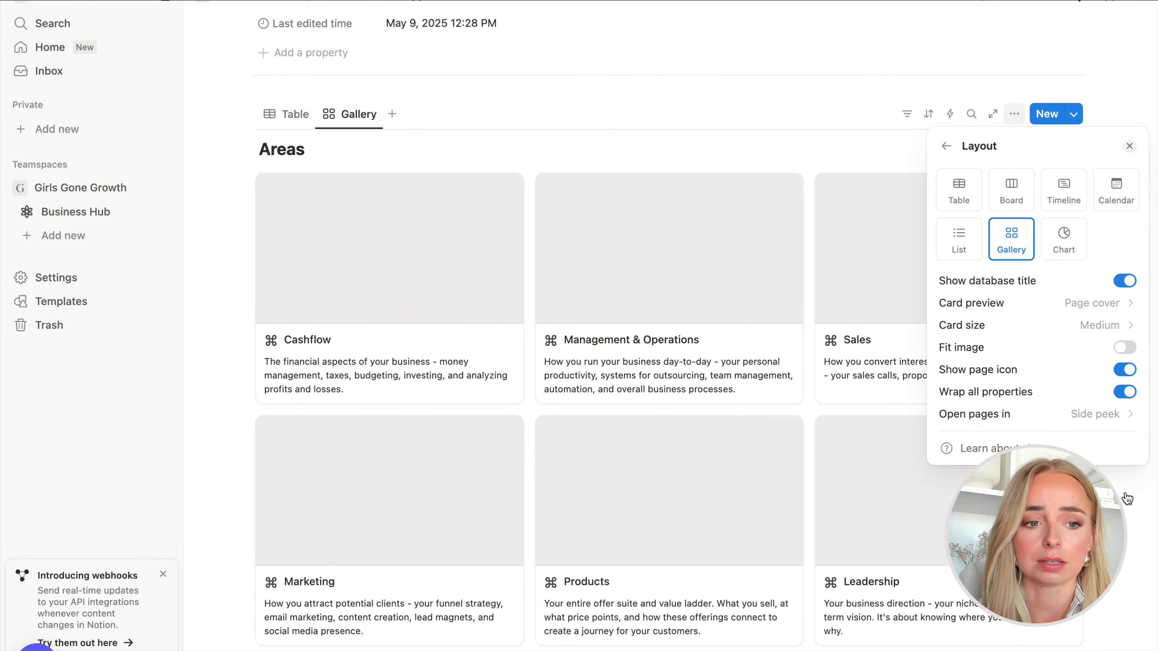
{"action": "left_click", "coordinate": [478, 113]}
{"action": "scroll", "coordinate": [478, 113], "scroll_direction": "up", "scroll_amount": 6}
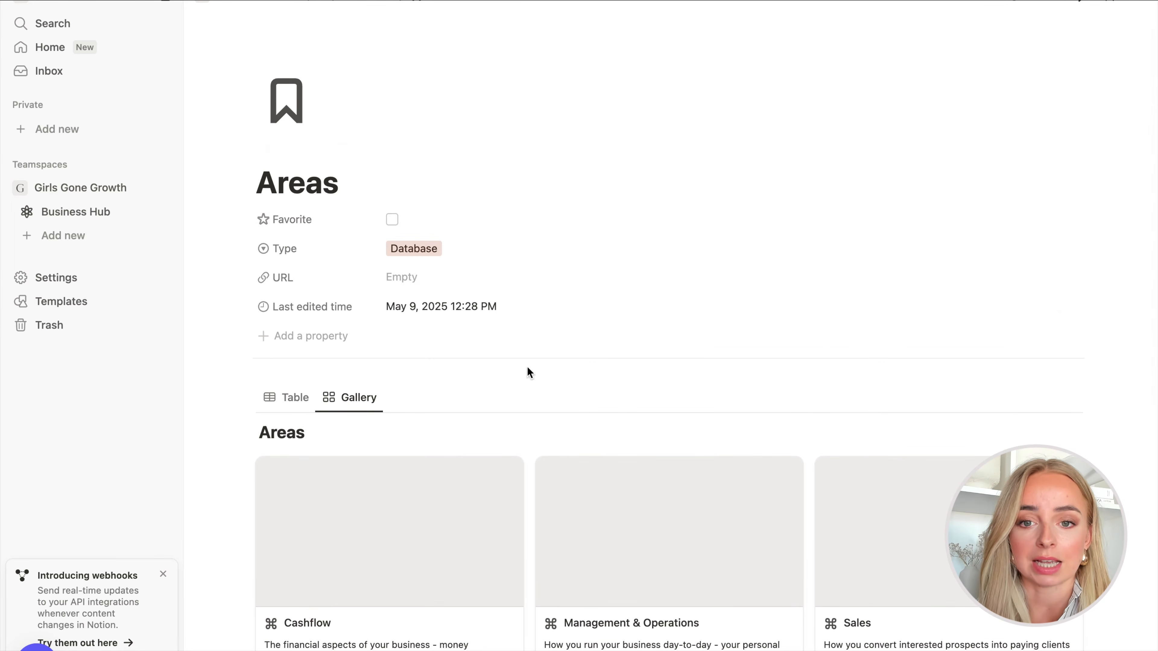
- Return to the Business Hub page and move the Archive page link into the Checklist callout
{"action": "scroll", "coordinate": [765, 199], "scroll_direction": "up", "scroll_amount": 1}
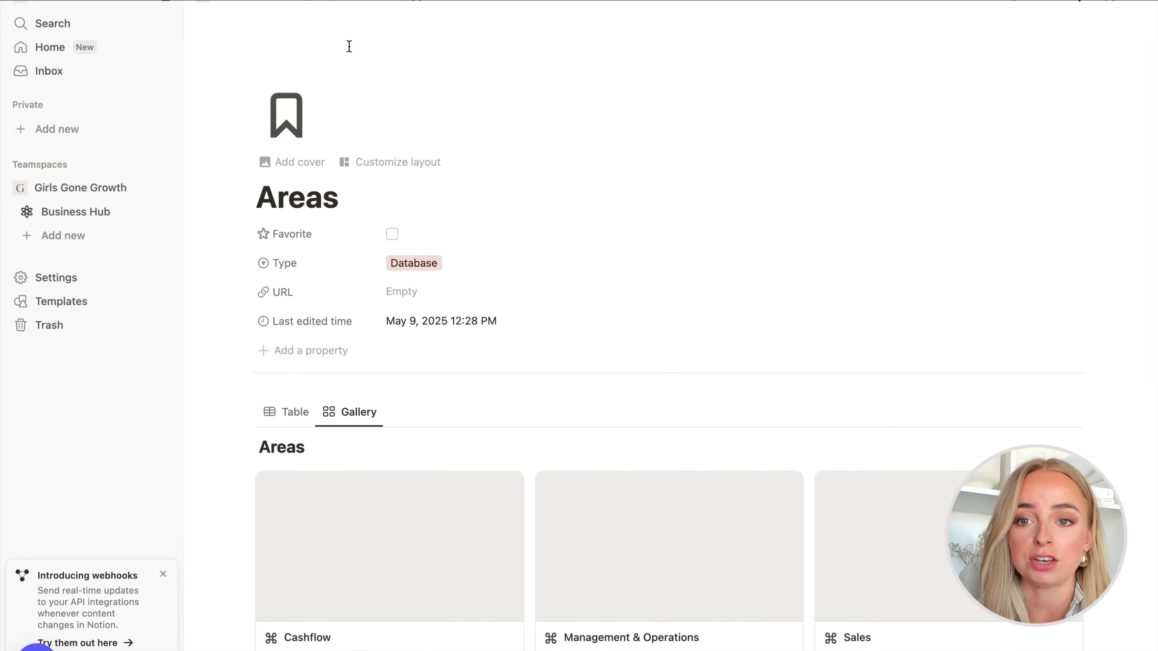
{"action": "left_click", "coordinate": [321, 3]}
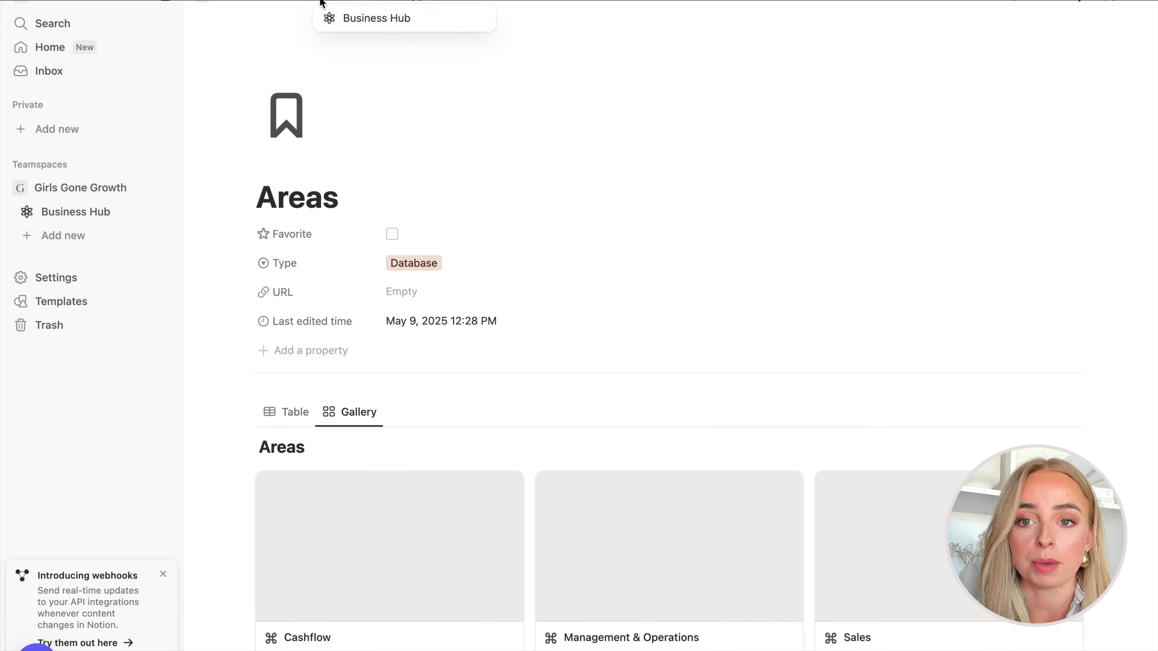
{"action": "left_click", "coordinate": [383, 20]}
{"action": "scroll", "coordinate": [804, 283], "scroll_direction": "down", "scroll_amount": 5}
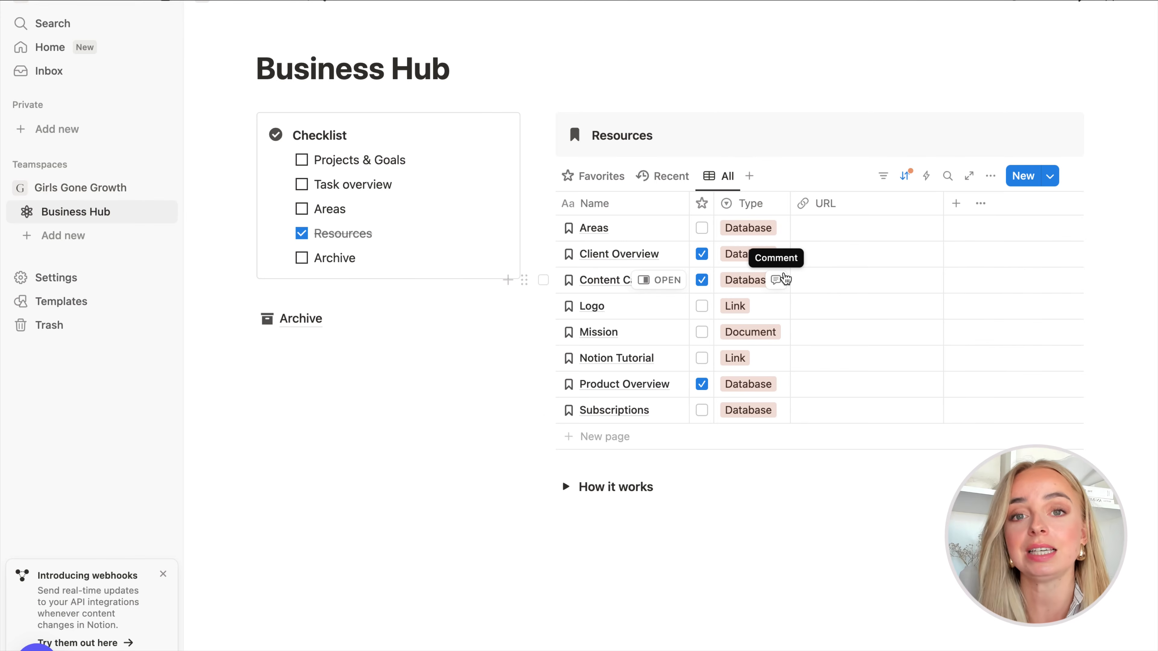
{"action": "scroll", "coordinate": [266, 476], "scroll_direction": "up", "scroll_amount": 2}
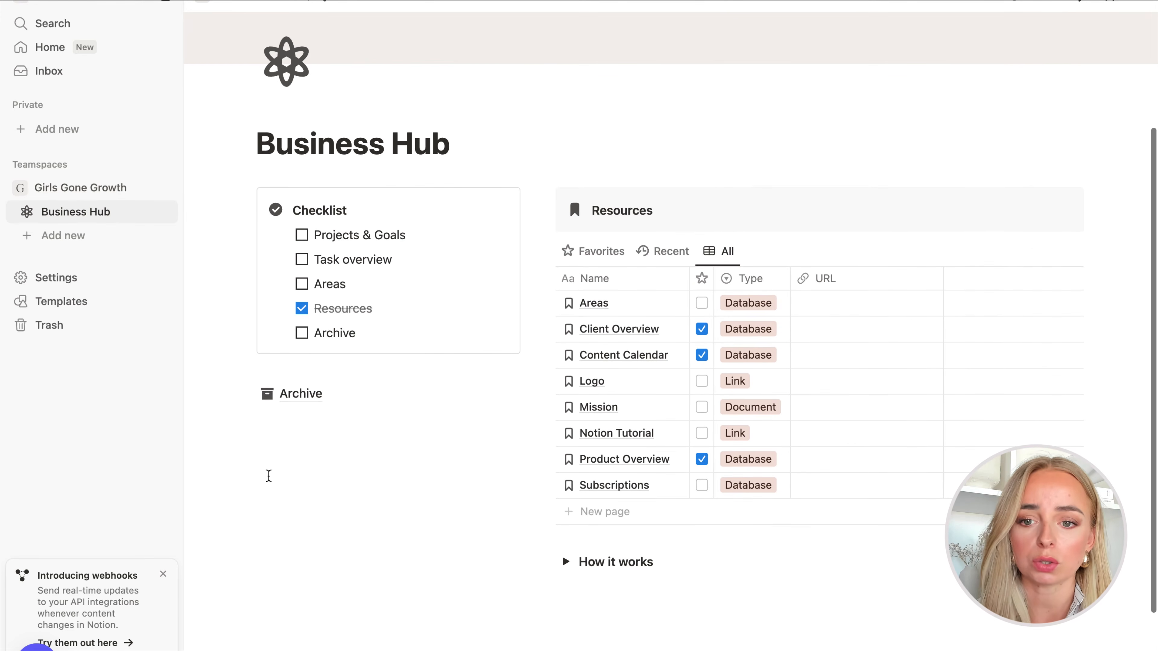
{"action": "left_click_drag", "start_coordinate": [251, 396], "coordinate": [373, 339]}
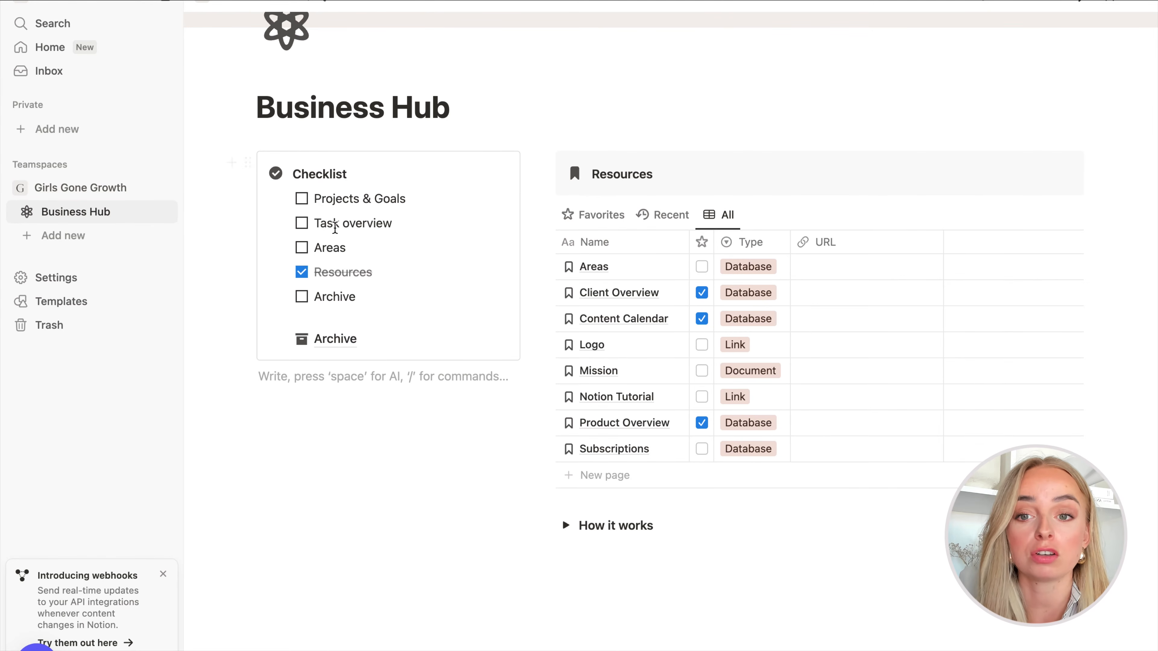
- Insert an inline database below the Checklist callout and link it to the existing Areas database
{"action": "scroll", "coordinate": [370, 228], "scroll_direction": "up", "scroll_amount": 3}
{"action": "scroll", "coordinate": [308, 179], "scroll_direction": "down", "scroll_amount": 3}
{"action": "scroll", "coordinate": [308, 179], "scroll_direction": "down", "scroll_amount": 1}
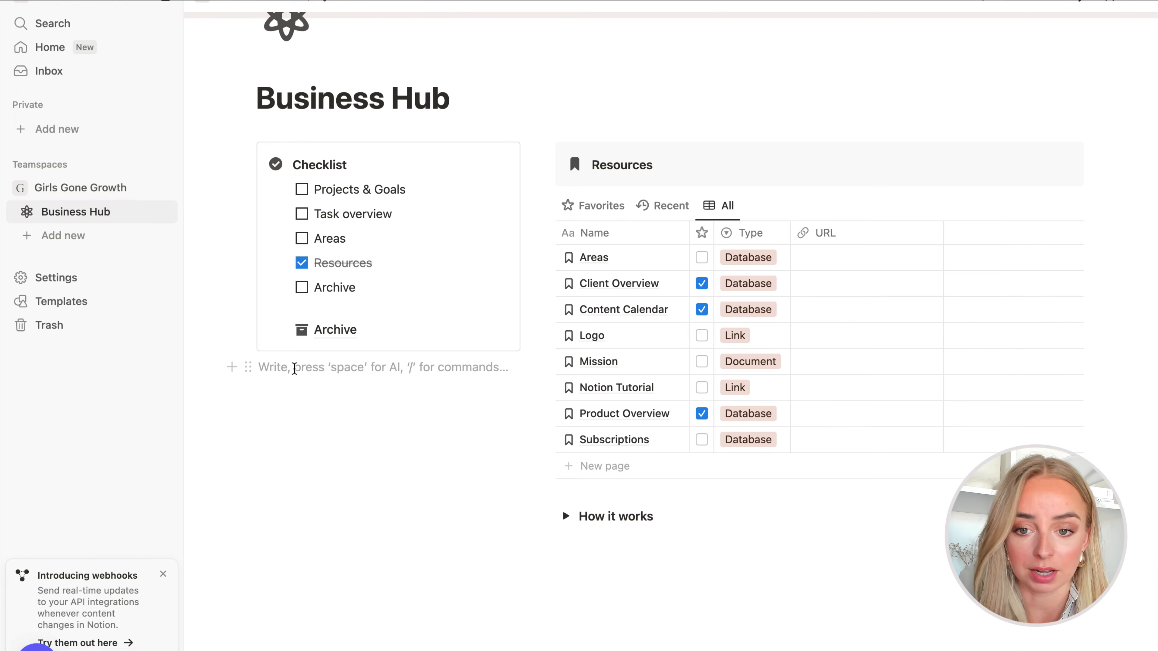
{"action": "left_click", "coordinate": [294, 368]}
{"action": "key", "text": "Return"}
{"action": "type", "text": "/"}
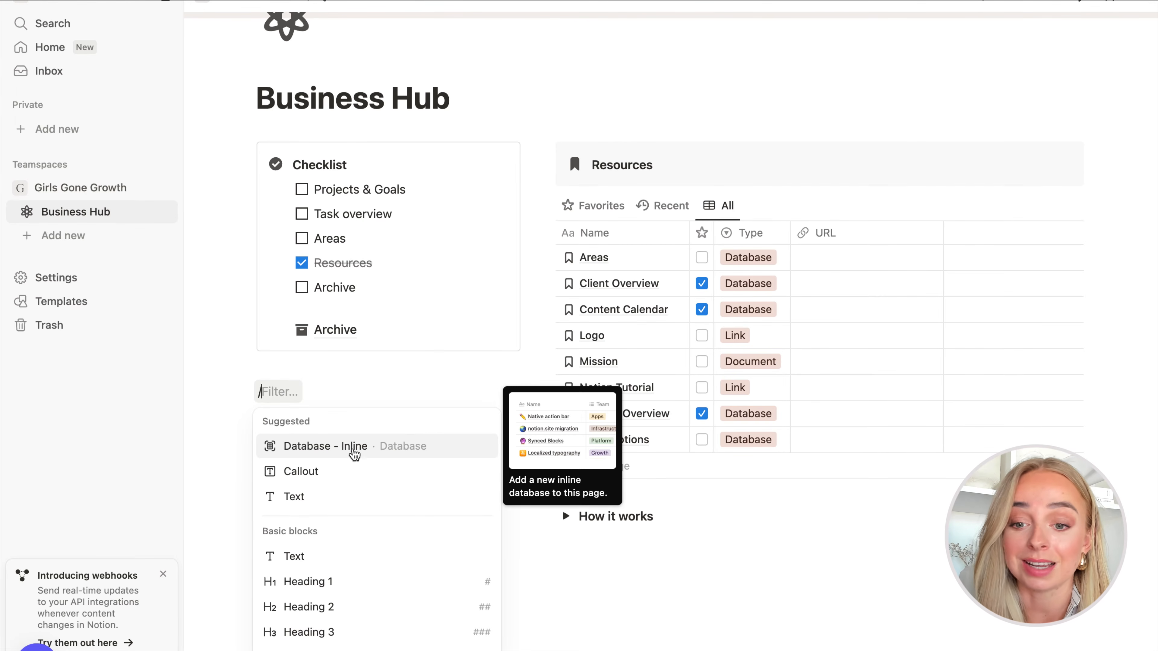
{"action": "left_click", "coordinate": [354, 454]}
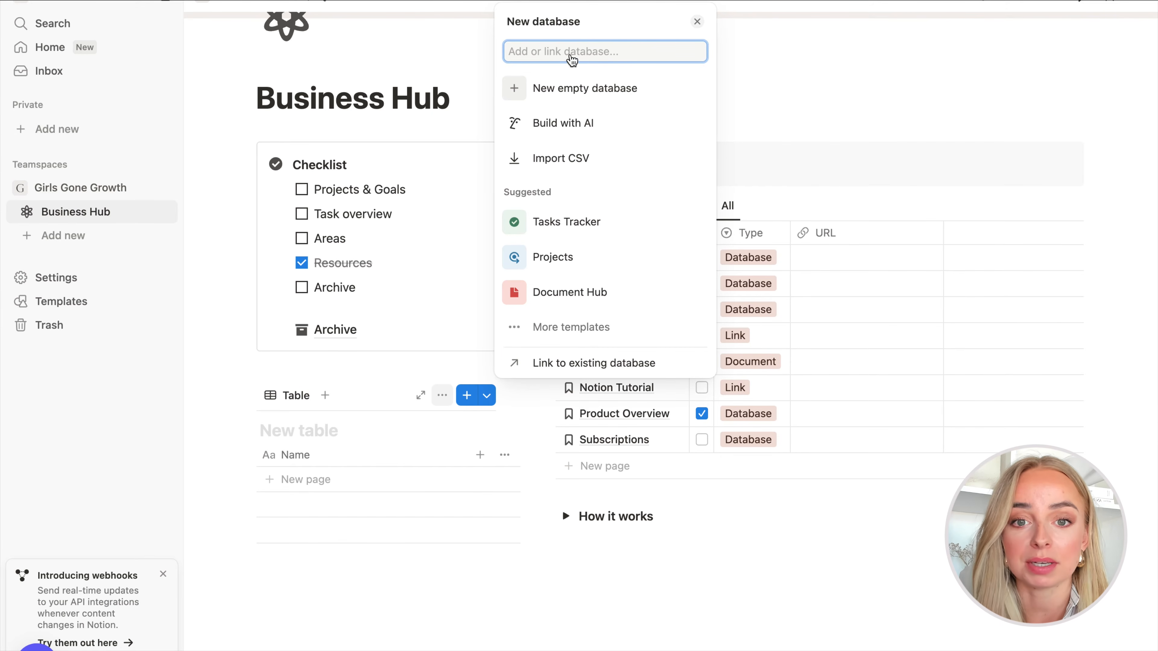
{"action": "type", "text": "areas"}
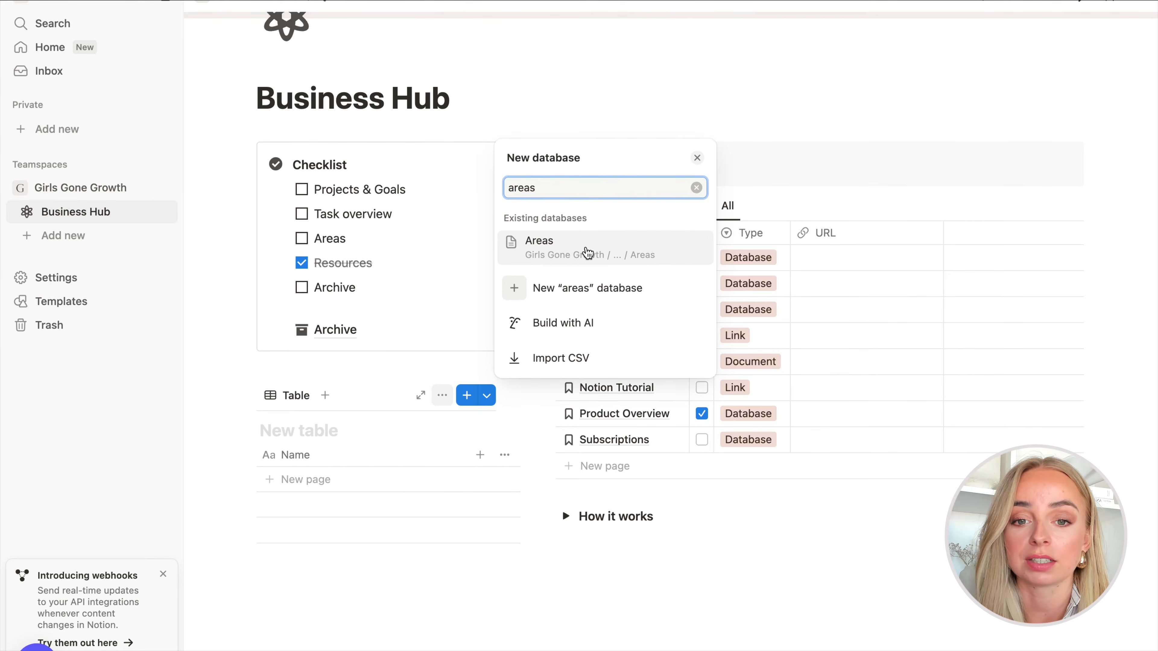
{"action": "left_click", "coordinate": [587, 251]}
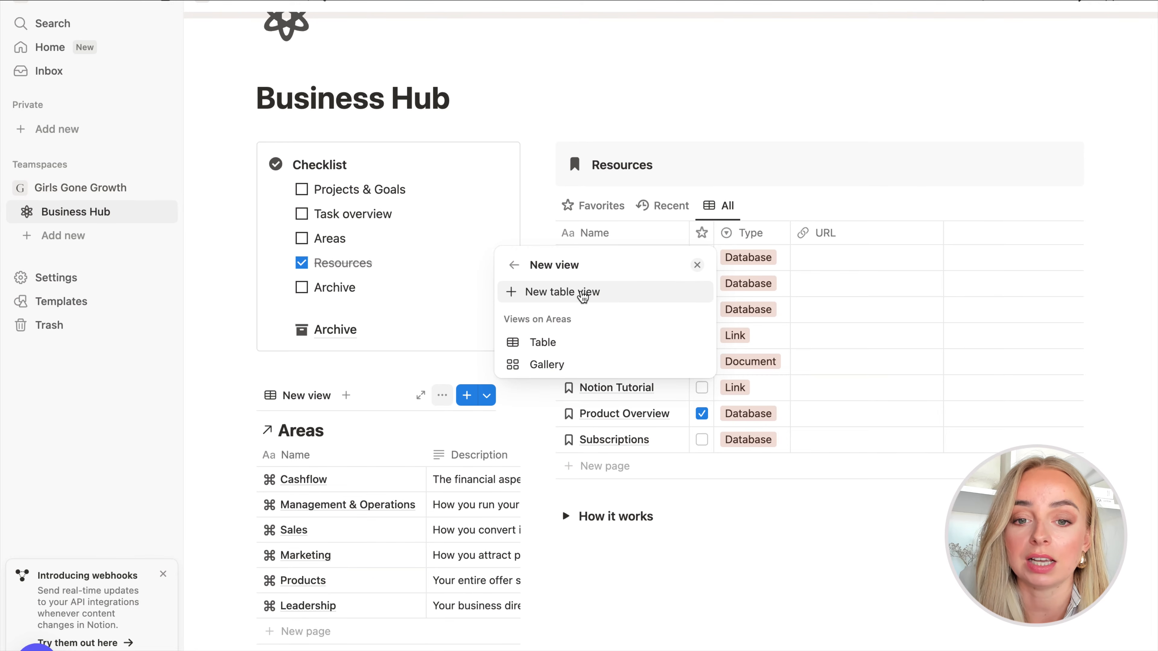
- Create a new Gallery view of Areas with Page cover as card preview and Small cards
{"action": "left_click", "coordinate": [586, 295]}
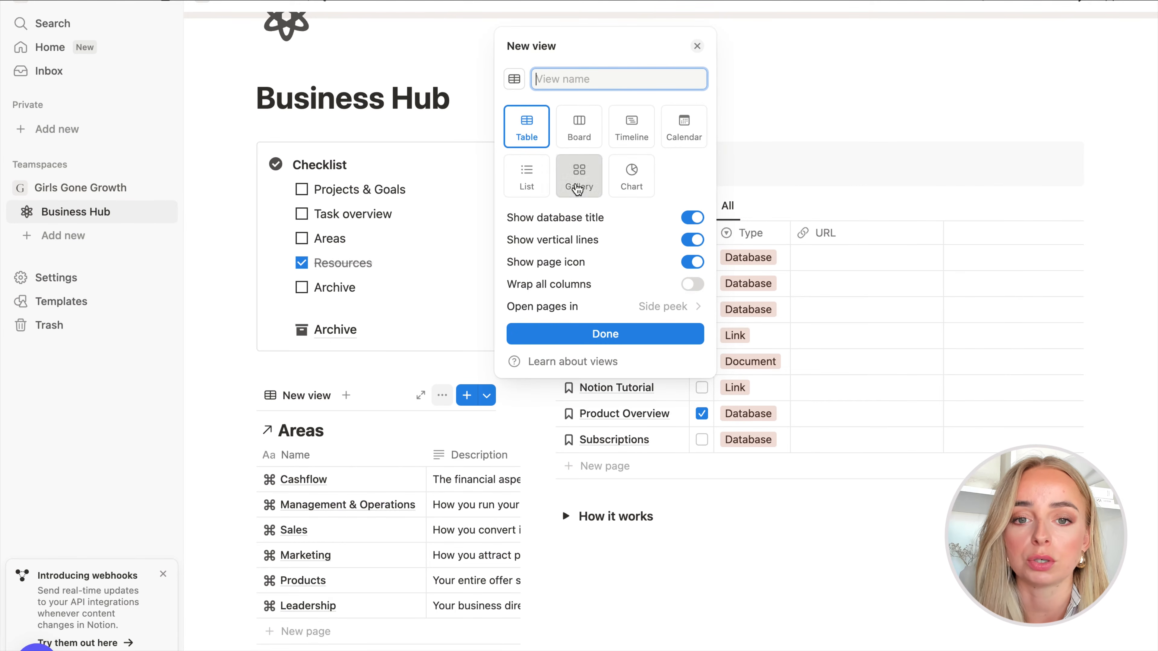
{"action": "left_click", "coordinate": [576, 187]}
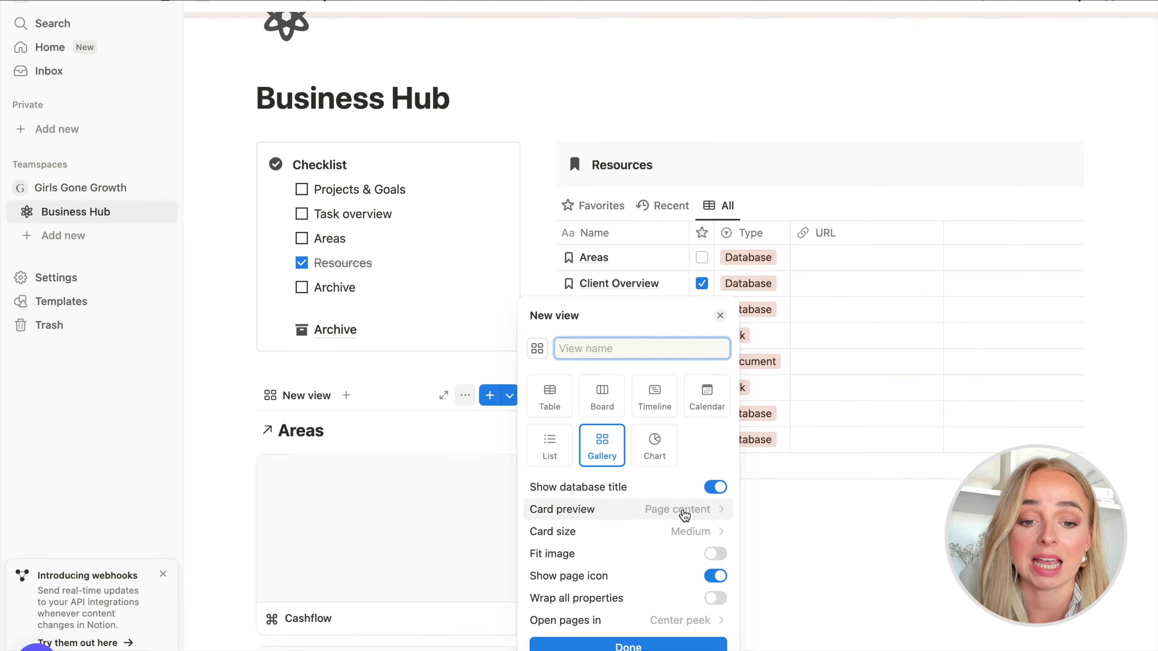
{"action": "left_click", "coordinate": [684, 516]}
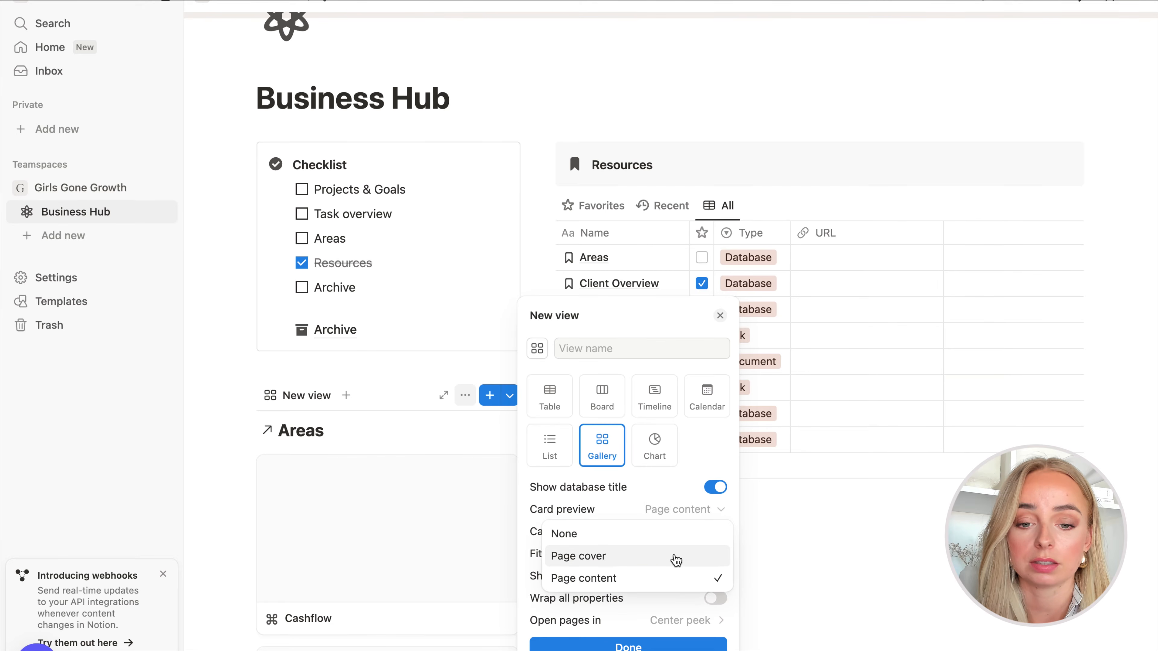
{"action": "left_click", "coordinate": [676, 560]}
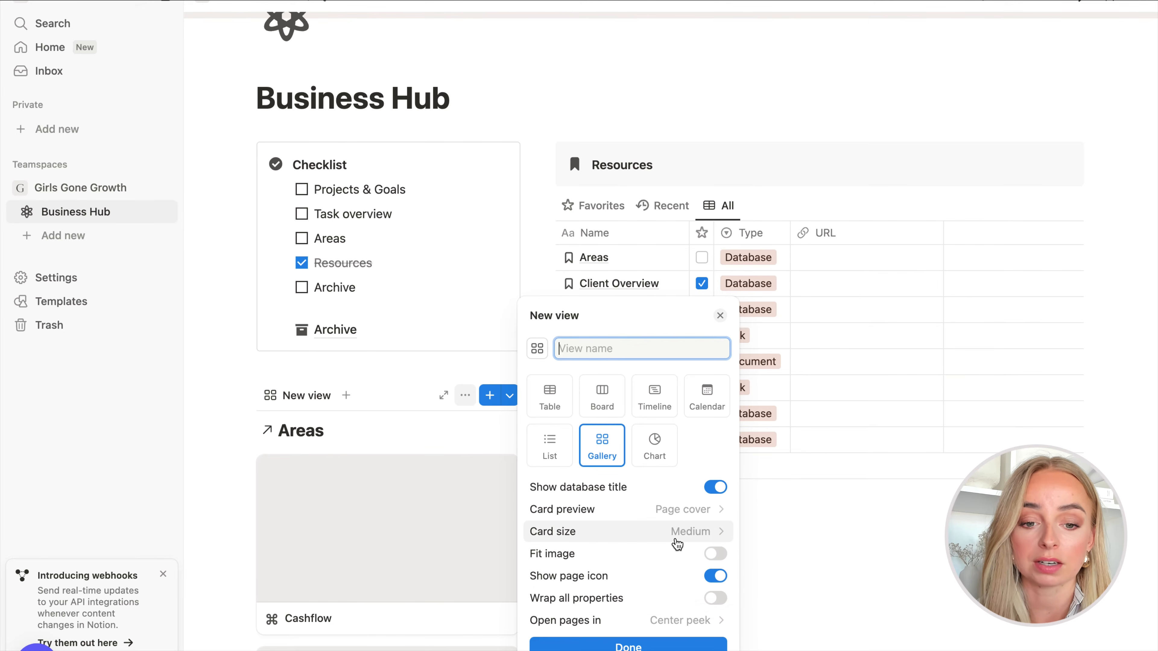
{"action": "left_click", "coordinate": [681, 542]}
{"action": "left_click", "coordinate": [655, 565]}
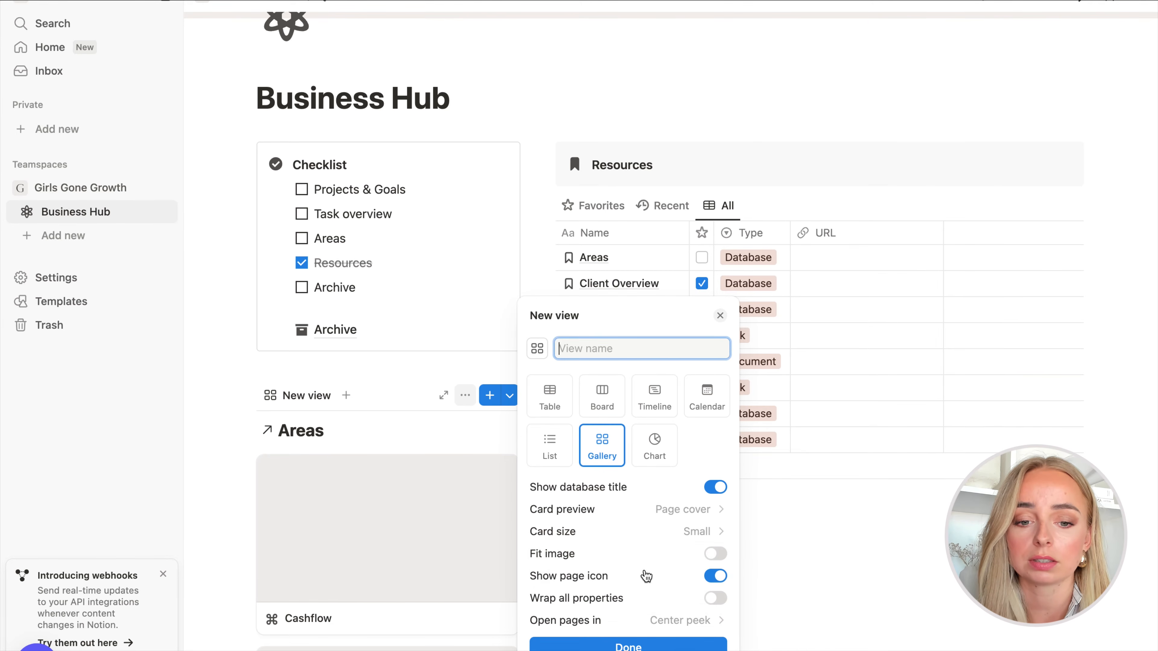
{"action": "left_click", "coordinate": [638, 646]}
- Set the card preview of the linked Areas gallery to None
{"action": "scroll", "coordinate": [569, 586], "scroll_direction": "down", "scroll_amount": 2}
{"action": "mouse_move", "coordinate": [336, 586]}
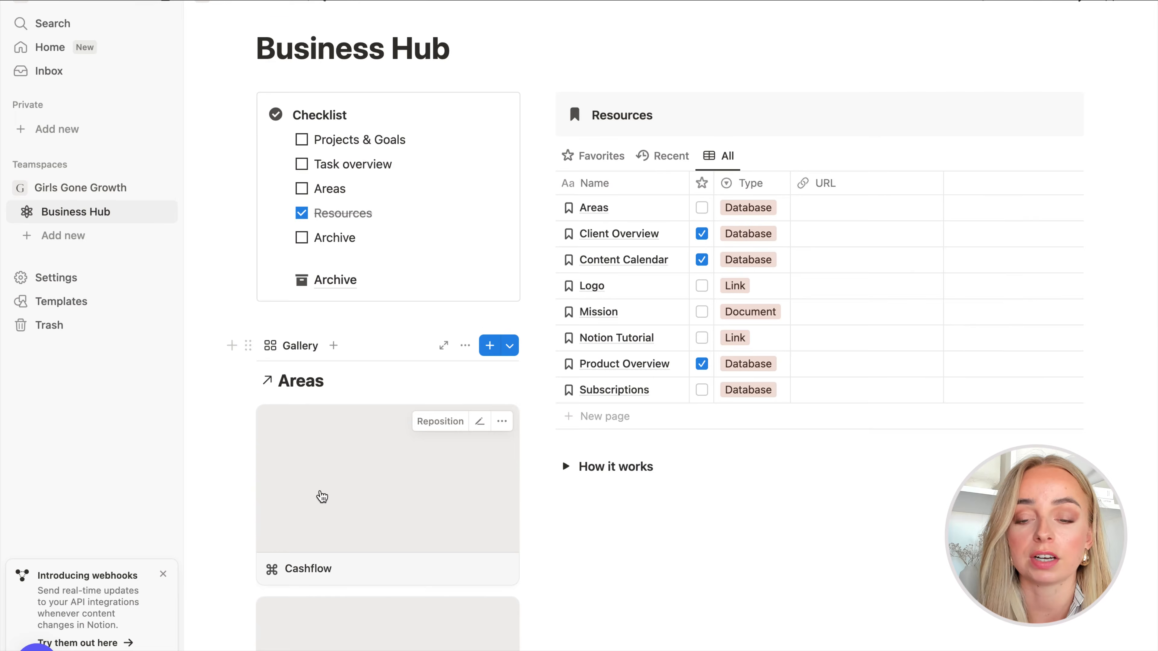
{"action": "scroll", "coordinate": [321, 497], "scroll_direction": "down", "scroll_amount": 10}
{"action": "scroll", "coordinate": [321, 497], "scroll_direction": "up", "scroll_amount": 8}
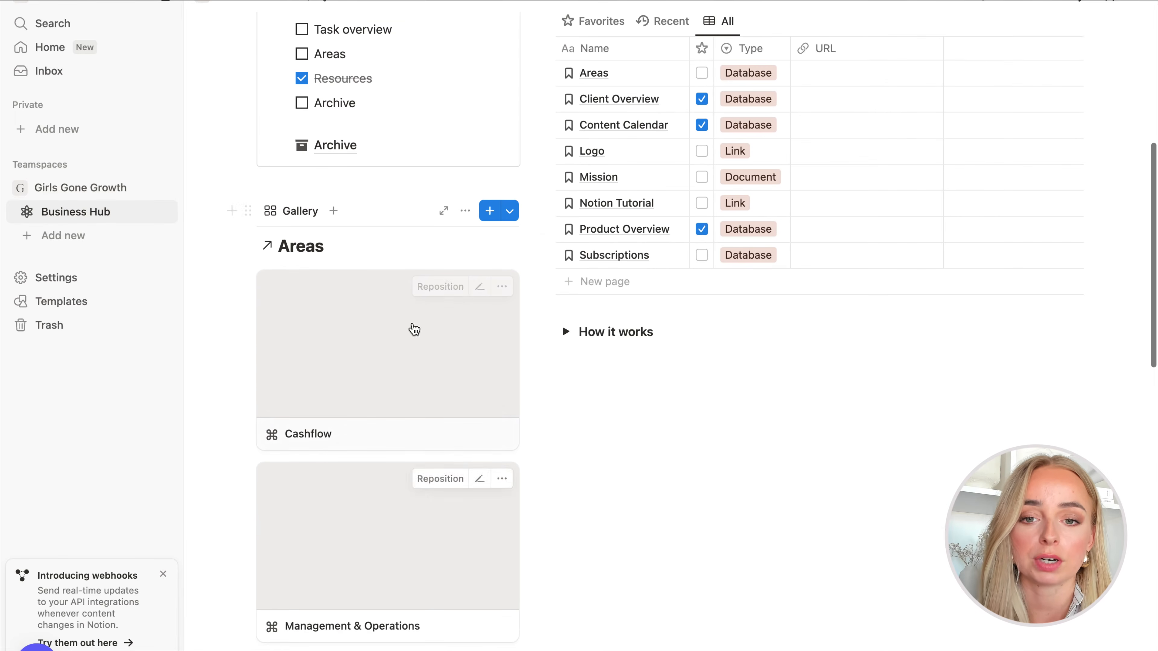
{"action": "left_click", "coordinate": [465, 211]}
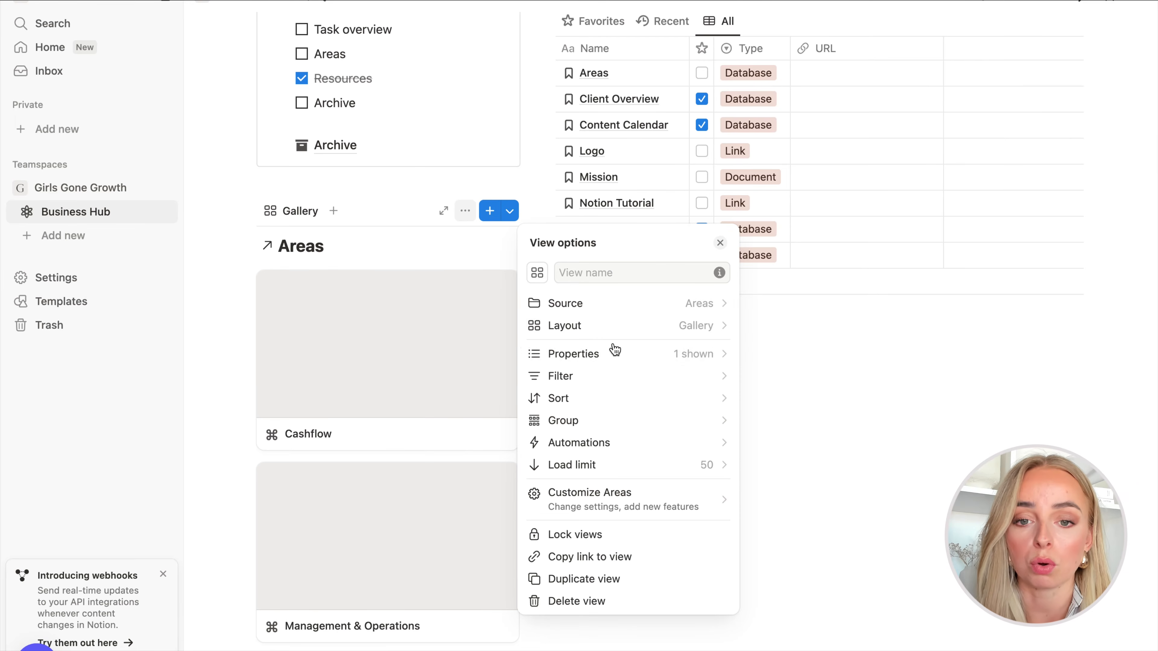
{"action": "left_click", "coordinate": [701, 335]}
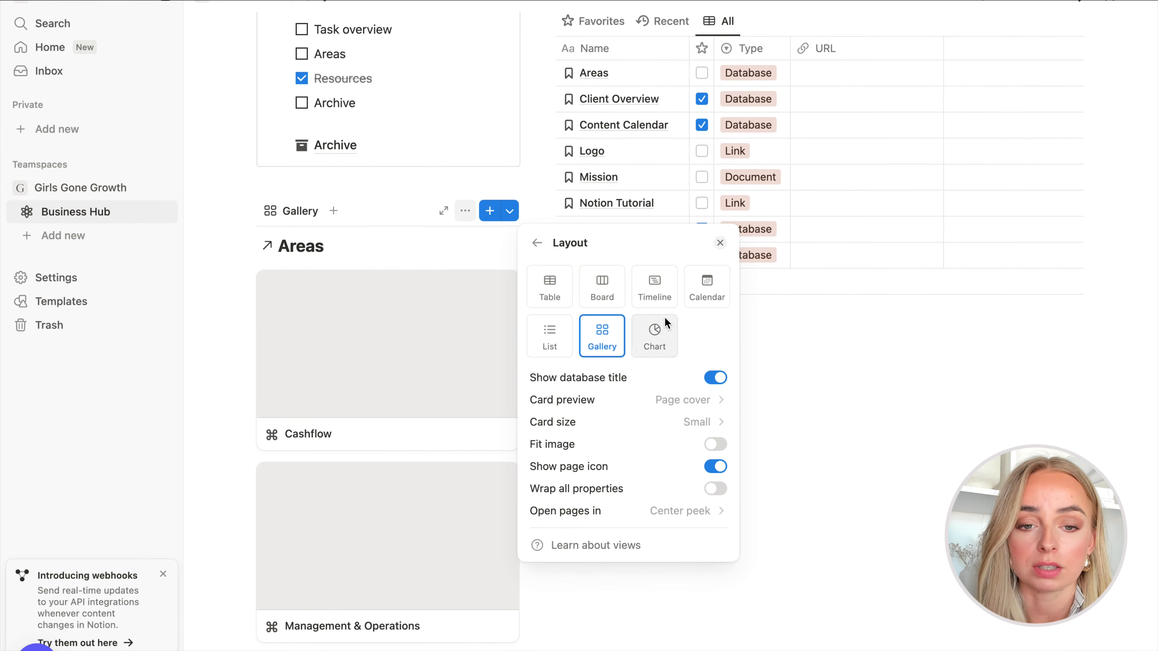
{"action": "left_click", "coordinate": [700, 406]}
{"action": "left_click", "coordinate": [632, 431]}
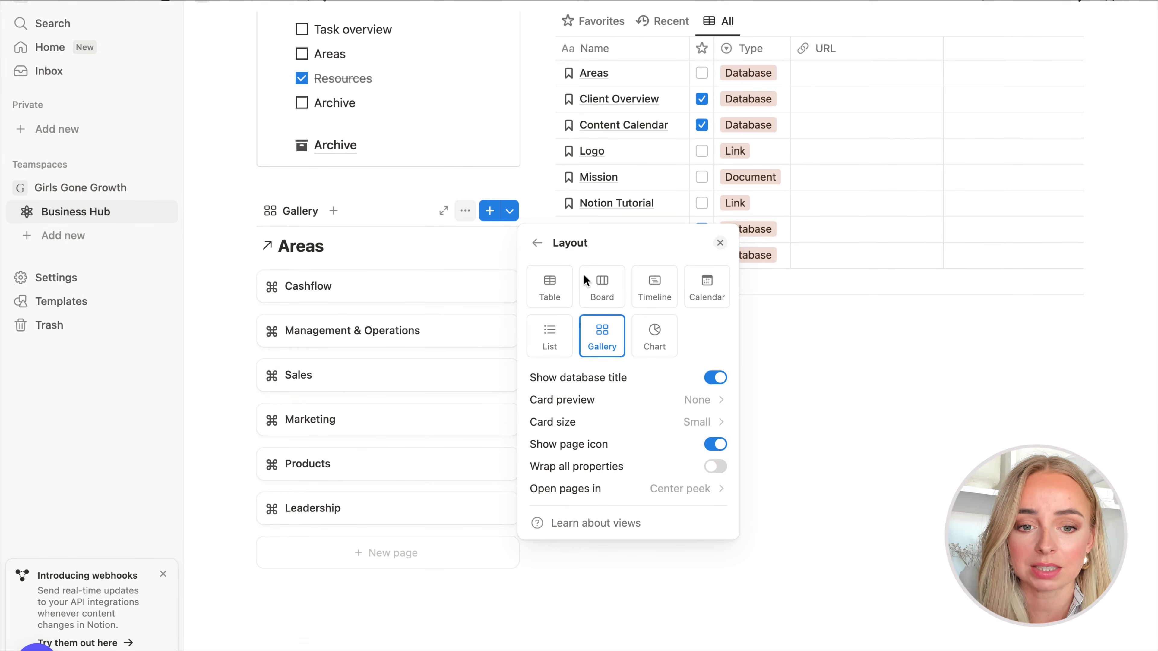
- Set the Areas gallery's card size to Small and its pages to open in Full page
{"action": "left_click", "coordinate": [694, 422]}
{"action": "left_click", "coordinate": [676, 452]}
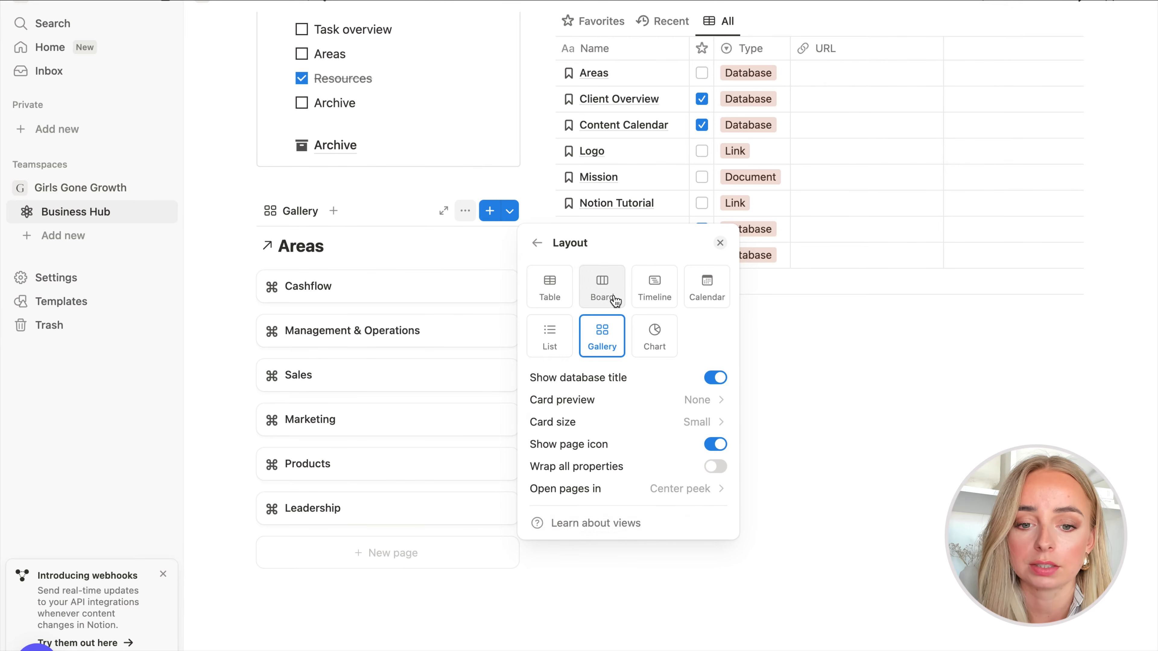
{"action": "left_click", "coordinate": [667, 490]}
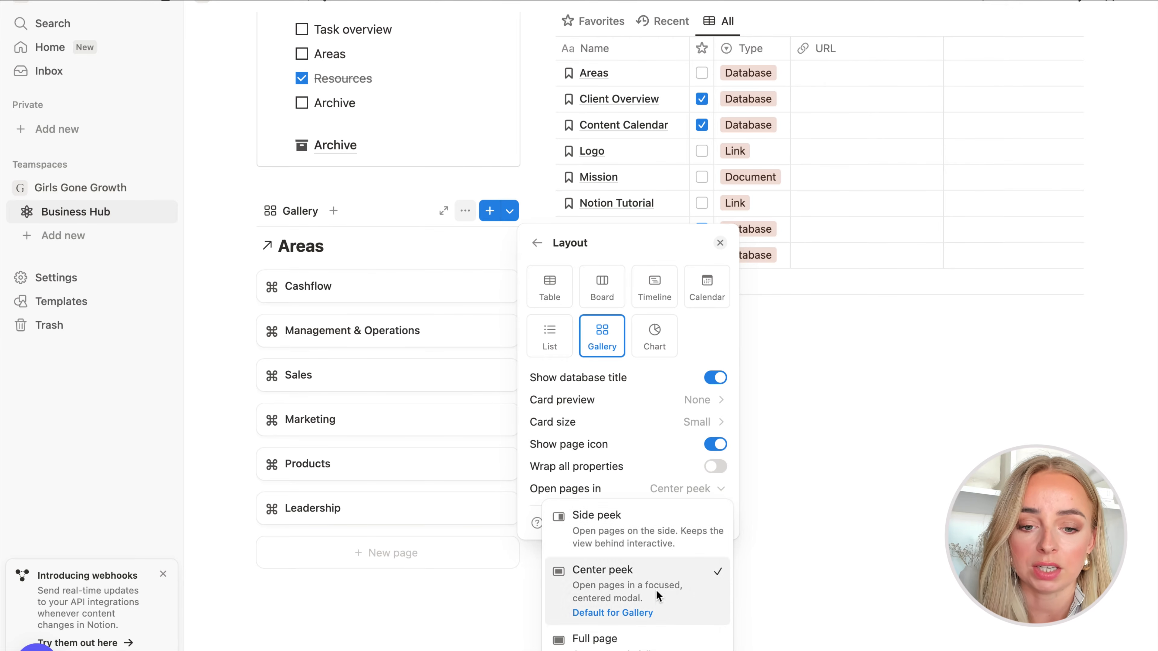
{"action": "left_click", "coordinate": [641, 637]}
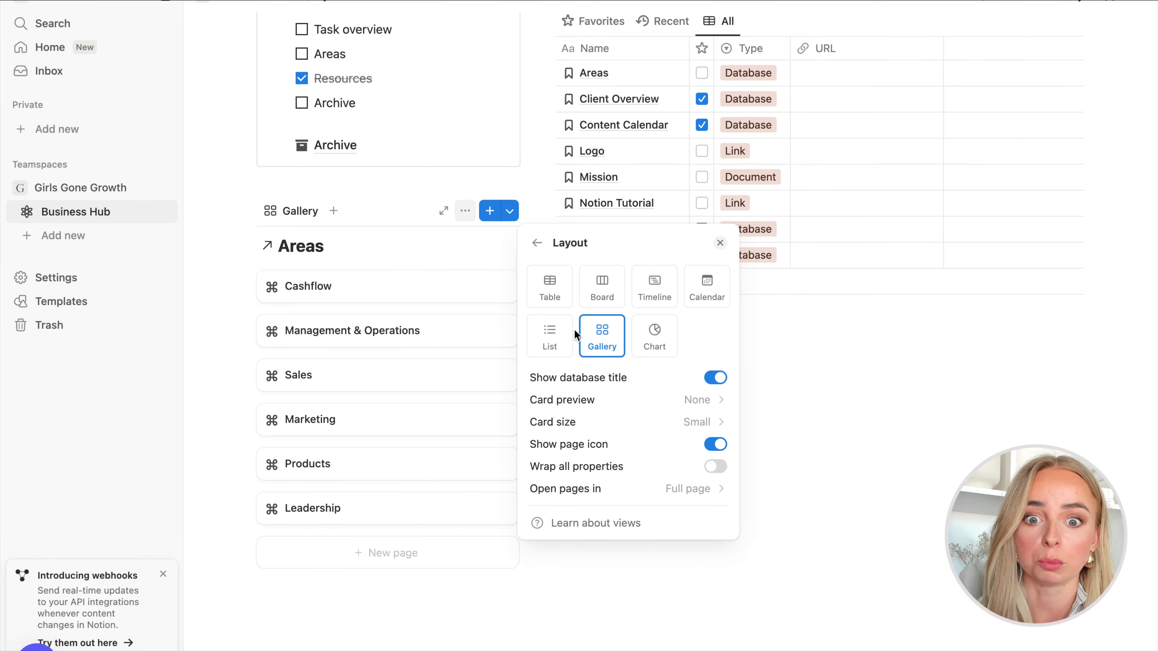
{"action": "left_click", "coordinate": [529, 243]}
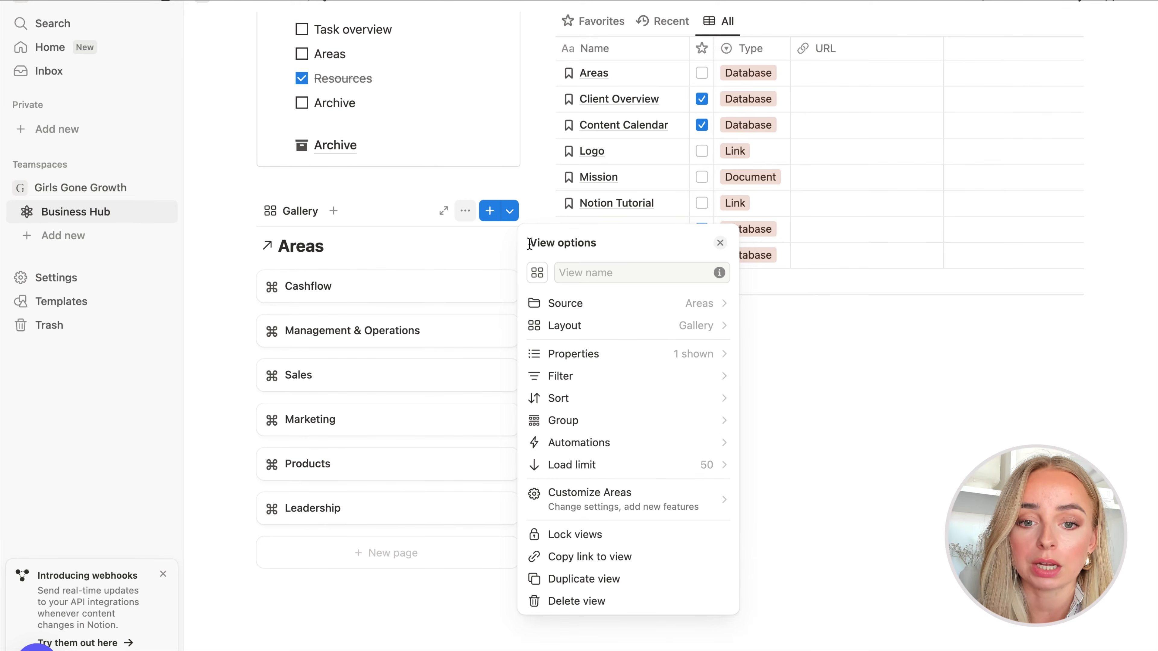
- Hide the database title of the linked Areas gallery
{"action": "left_click", "coordinate": [334, 247]}
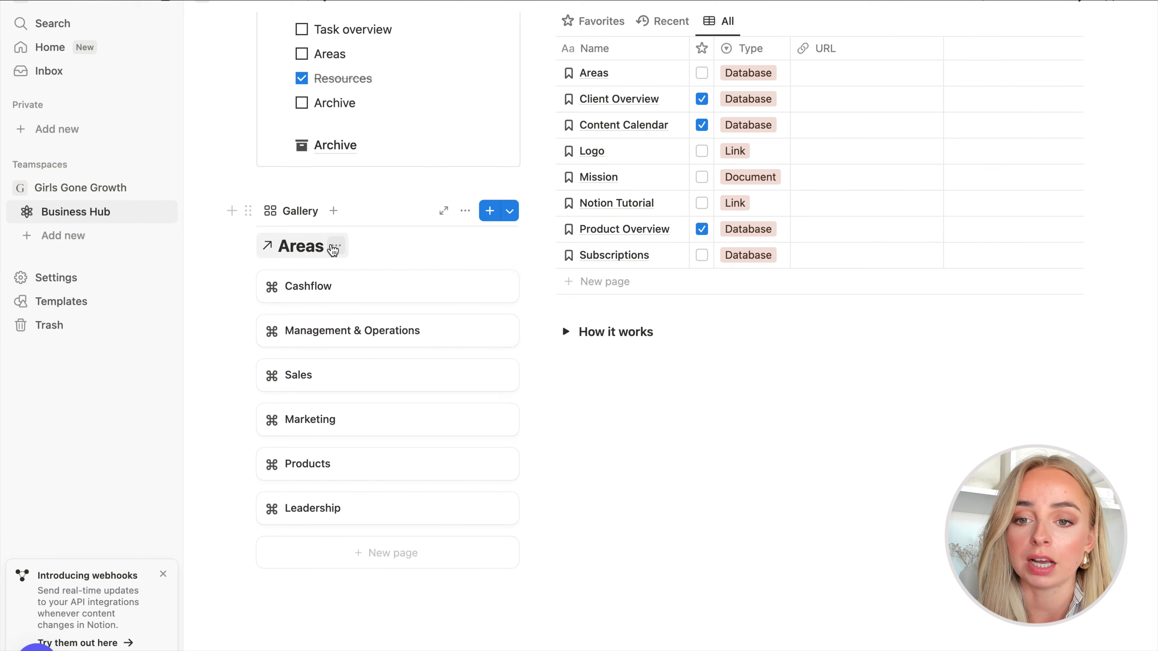
{"action": "left_click", "coordinate": [337, 246]}
{"action": "left_click", "coordinate": [375, 322]}
- Add a callout below the Areas gallery and move it up between the Checklist callout and the gallery
{"action": "scroll", "coordinate": [375, 320], "scroll_direction": "up", "scroll_amount": 3}
{"action": "scroll", "coordinate": [374, 319], "scroll_direction": "down", "scroll_amount": 4}
{"action": "left_click", "coordinate": [315, 535]}
{"action": "type", "text": "/call"}
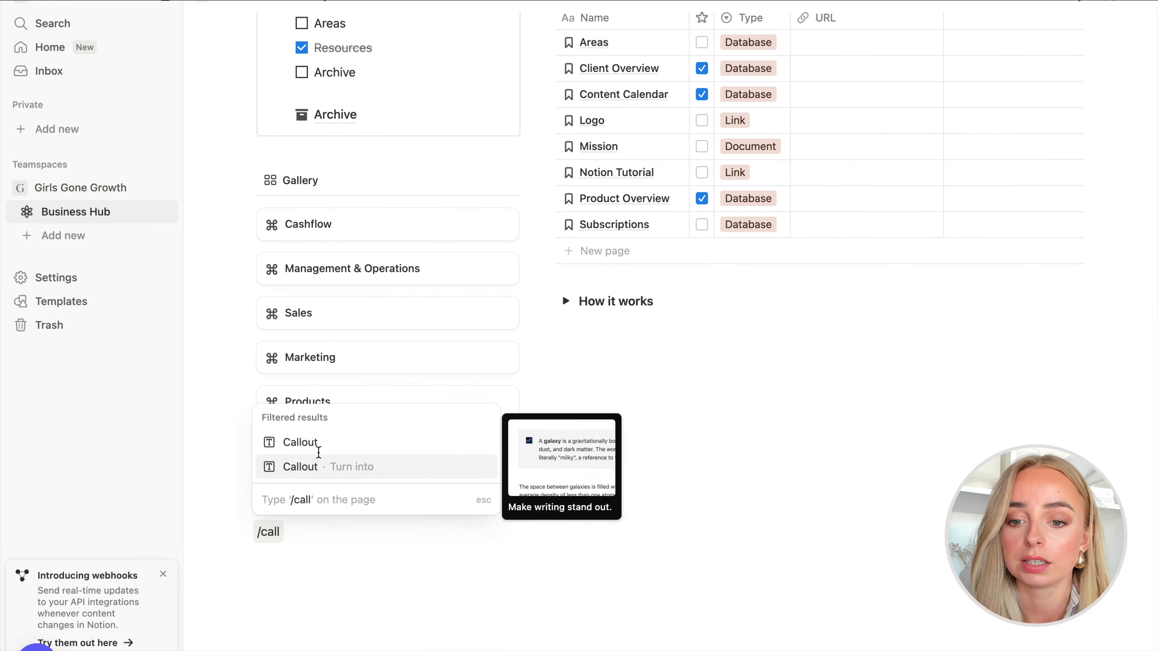
{"action": "left_click", "coordinate": [319, 449]}
{"action": "left_click_drag", "start_coordinate": [246, 532], "coordinate": [273, 145]}
- Enter "Areas" as the text of the new callout
{"action": "scroll", "coordinate": [325, 173], "scroll_direction": "up", "scroll_amount": 3}
{"action": "scroll", "coordinate": [312, 170], "scroll_direction": "down", "scroll_amount": 1}
{"action": "type", "text": "A"}
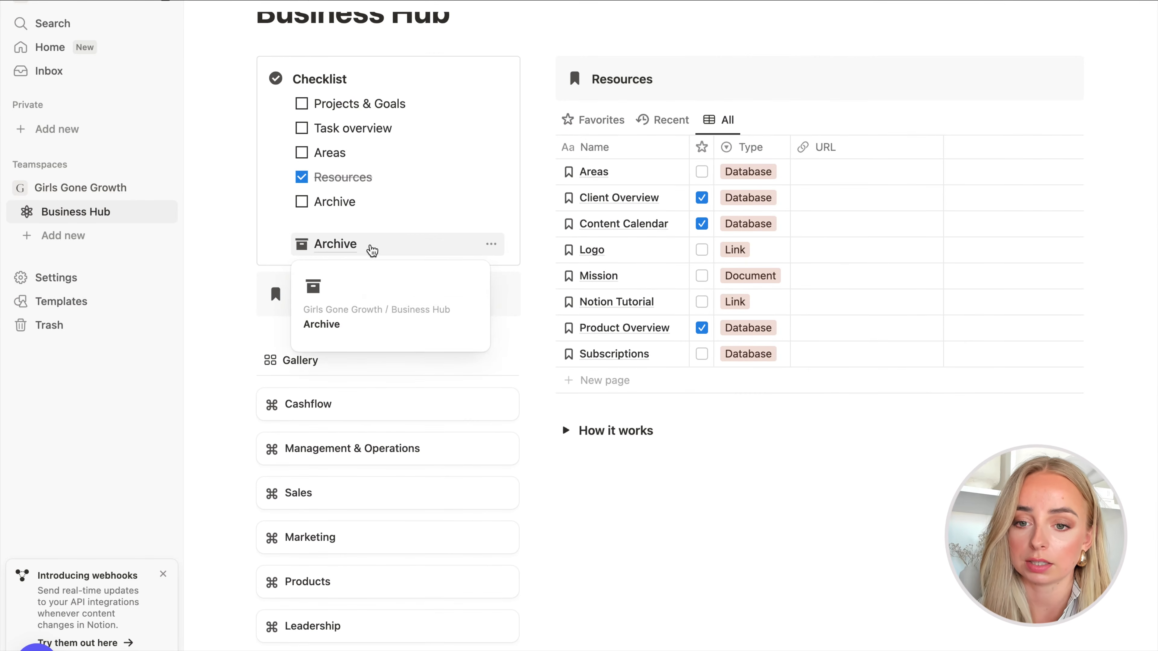
{"action": "type", "text": "rea"}
{"action": "key", "text": "Down"}
{"action": "left_click", "coordinate": [333, 295]}
{"action": "type", "text": "s"}
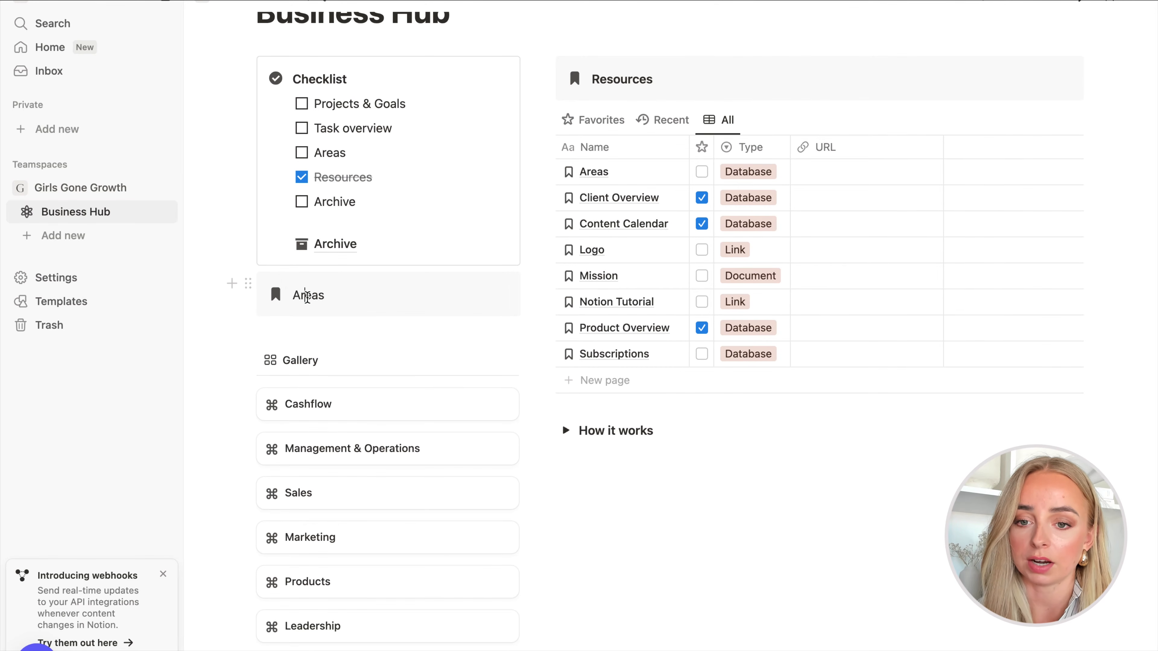
- Make the Areas callout text bold and set the callout's color to Default background
{"action": "double_click", "coordinate": [306, 297]}
{"action": "left_click", "coordinate": [251, 285]}
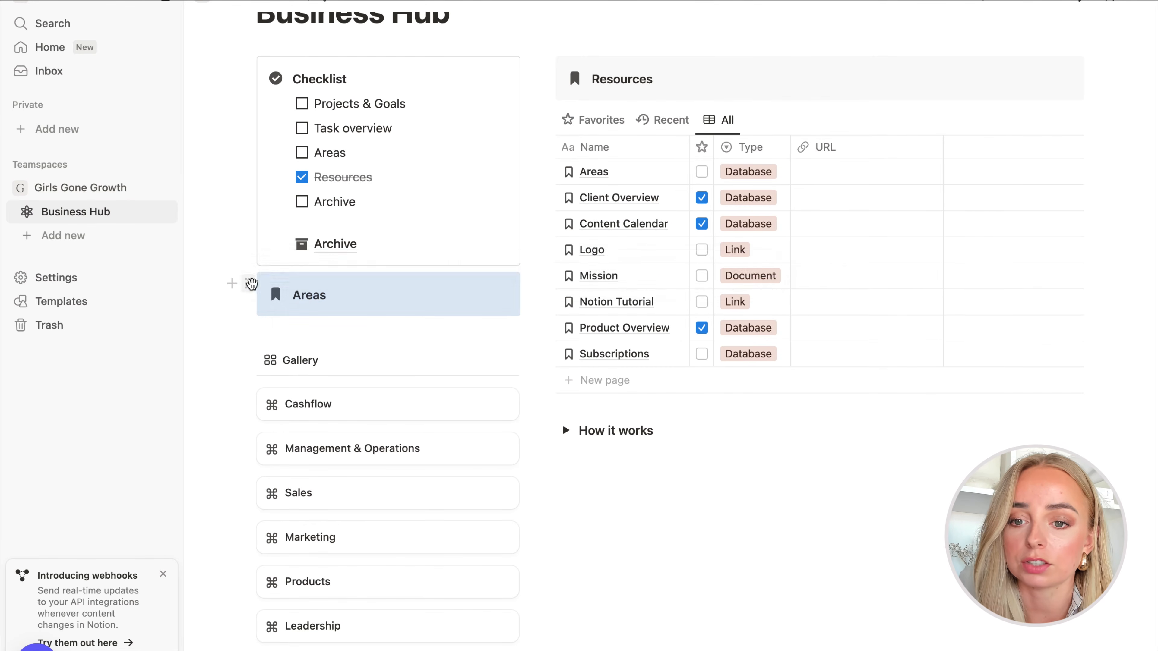
{"action": "mouse_move", "coordinate": [203, 395]}
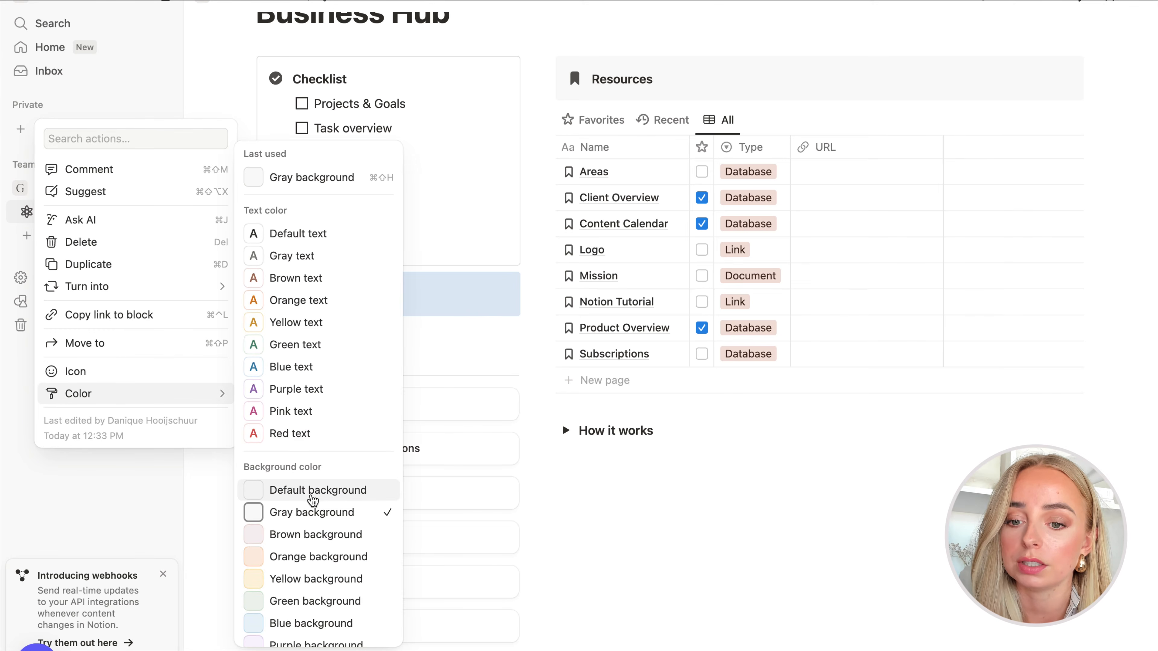
{"action": "left_click", "coordinate": [304, 492]}
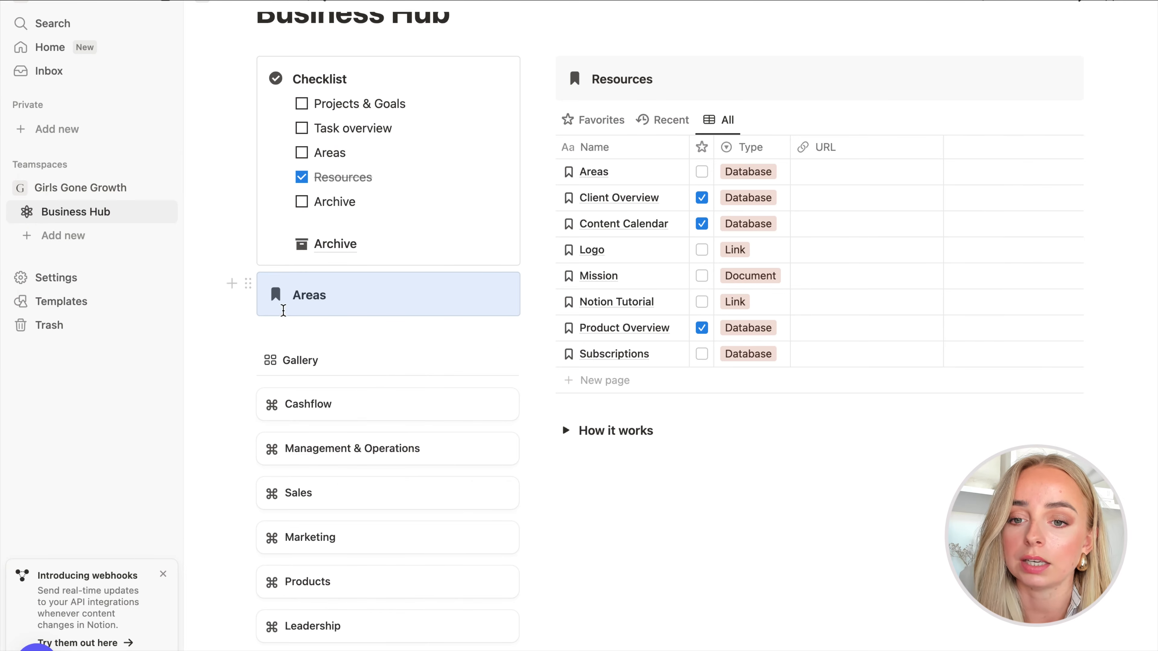
- Change the Areas callout's icon to the command symbol used by the area pages
{"action": "left_click", "coordinate": [276, 294]}
{"action": "left_click", "coordinate": [144, 423]}
{"action": "left_click", "coordinate": [146, 449]}
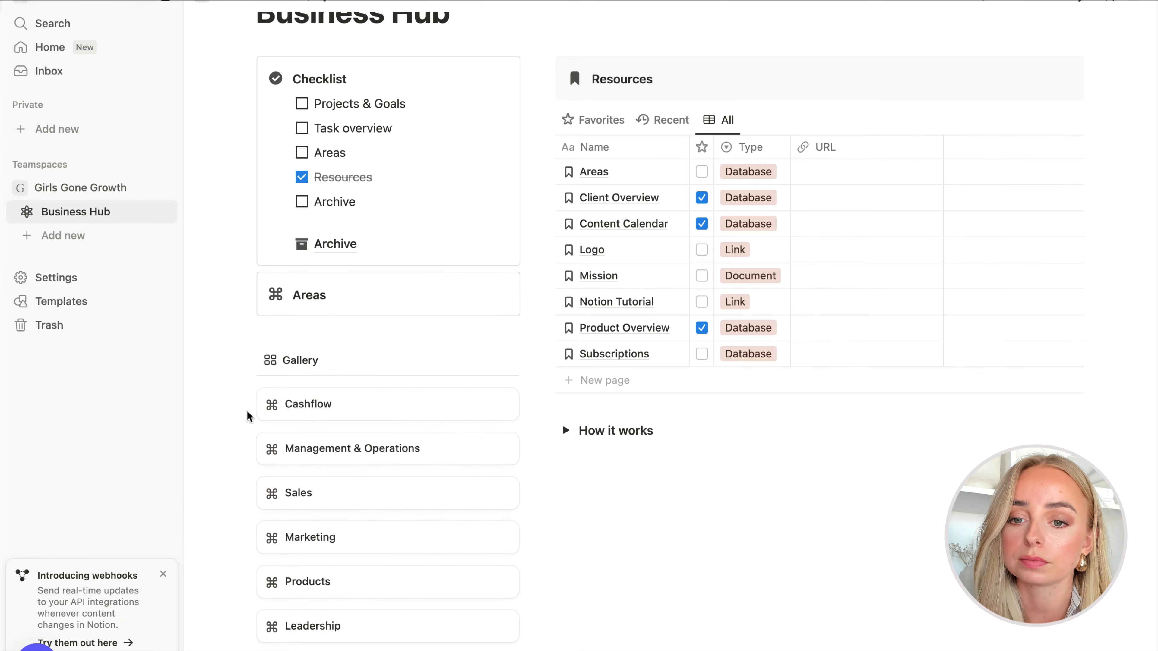
- Move the Areas gallery inside the Areas callout, directly under its title
{"action": "left_click_drag", "start_coordinate": [251, 362], "coordinate": [287, 305]}
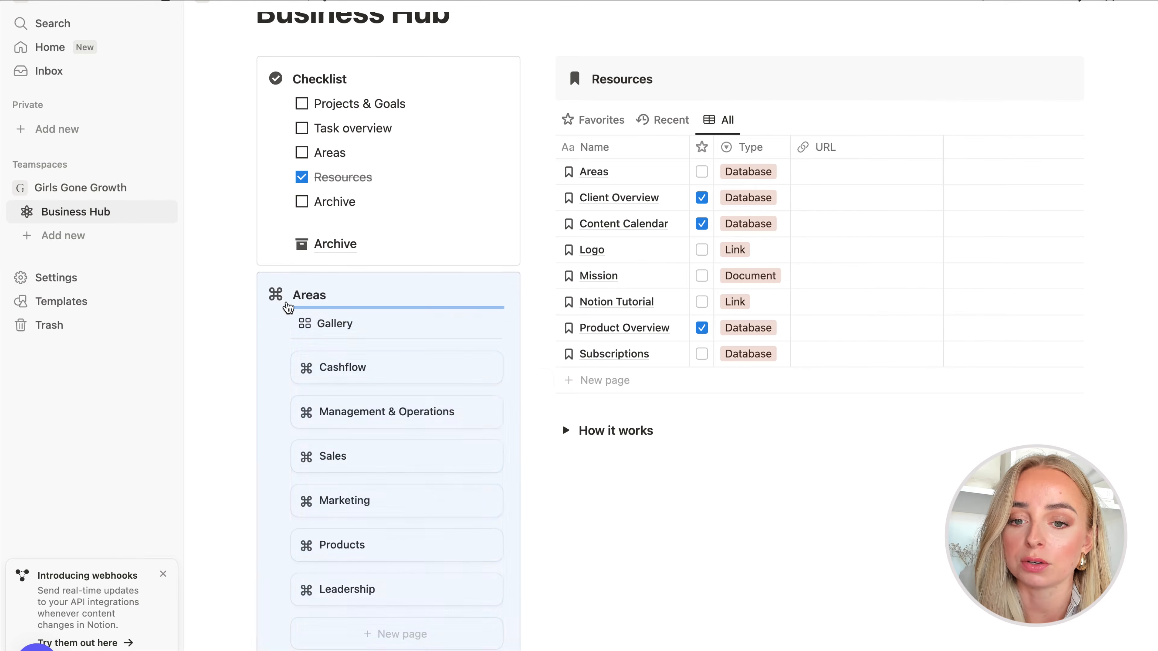
{"action": "left_click", "coordinate": [576, 568]}
- Hide the page icons on the cards of the Areas gallery through its layout settings
{"action": "scroll", "coordinate": [529, 457], "scroll_direction": "down", "scroll_amount": 2}
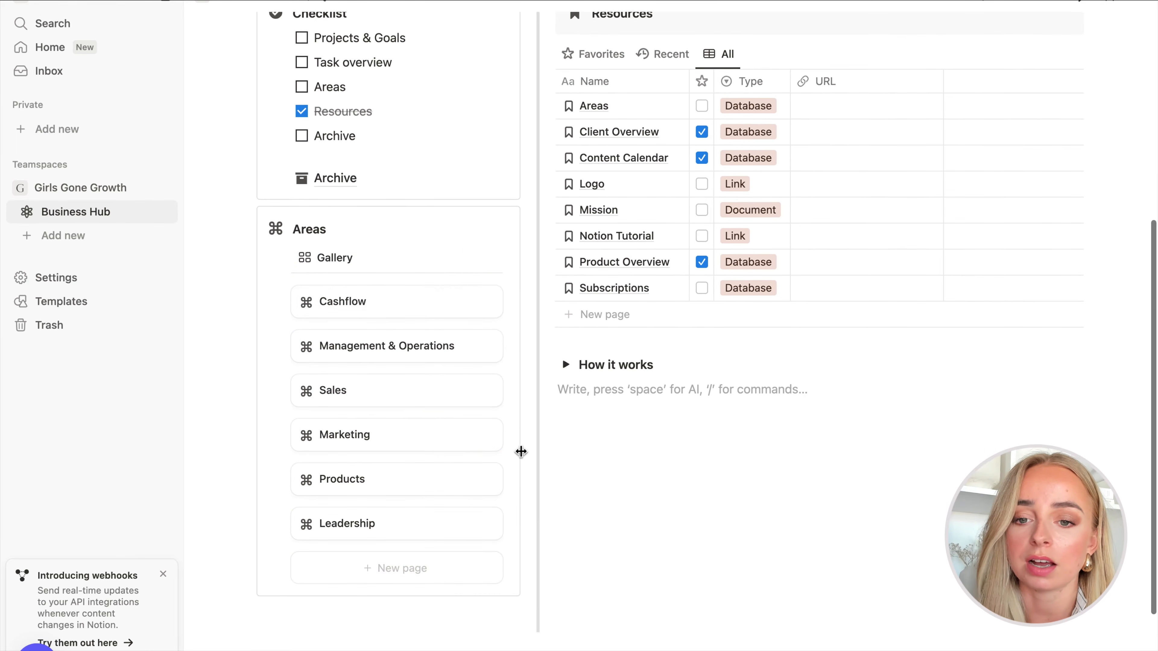
{"action": "left_click", "coordinate": [449, 253]}
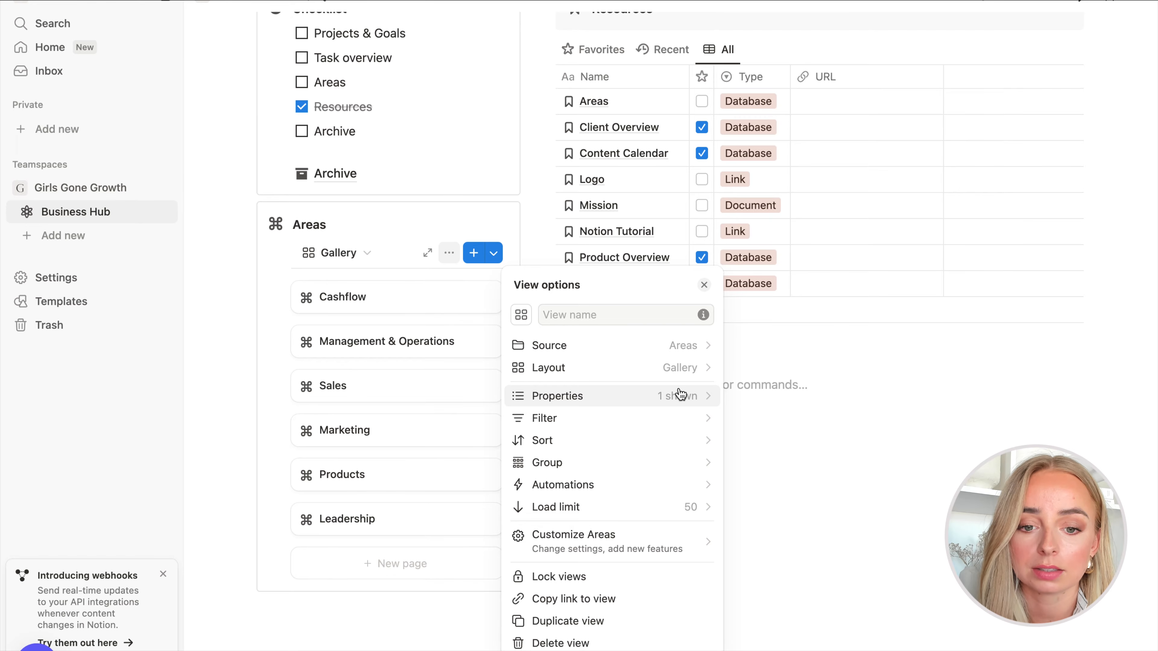
{"action": "left_click", "coordinate": [680, 368]}
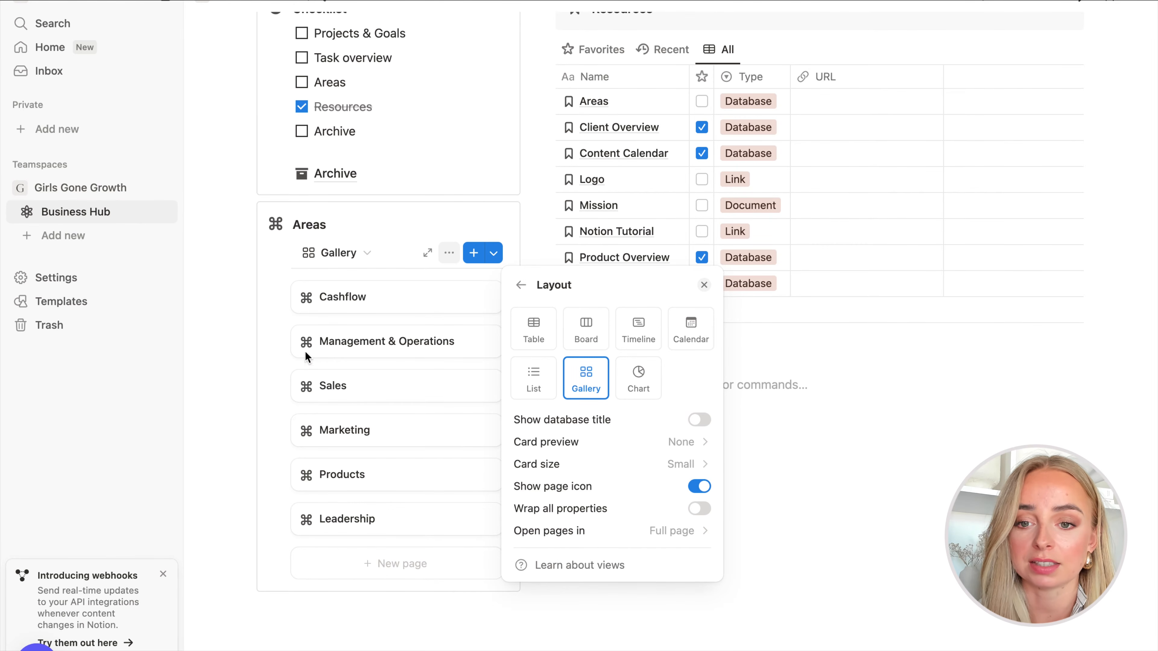
{"action": "left_click", "coordinate": [700, 486]}
{"action": "left_click", "coordinate": [519, 635]}
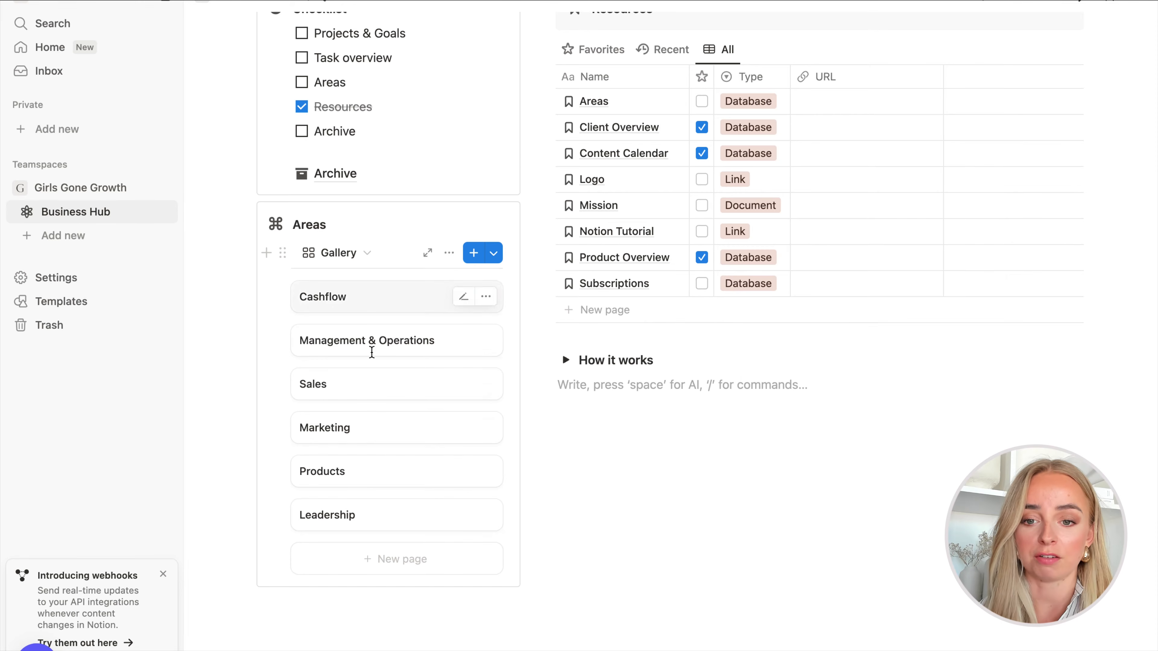
- Replace the Areas gallery view's name with a blank one, leaving only the view icon as its label
{"action": "scroll", "coordinate": [644, 511], "scroll_direction": "up", "scroll_amount": 1}
{"action": "scroll", "coordinate": [644, 510], "scroll_direction": "up", "scroll_amount": 1}
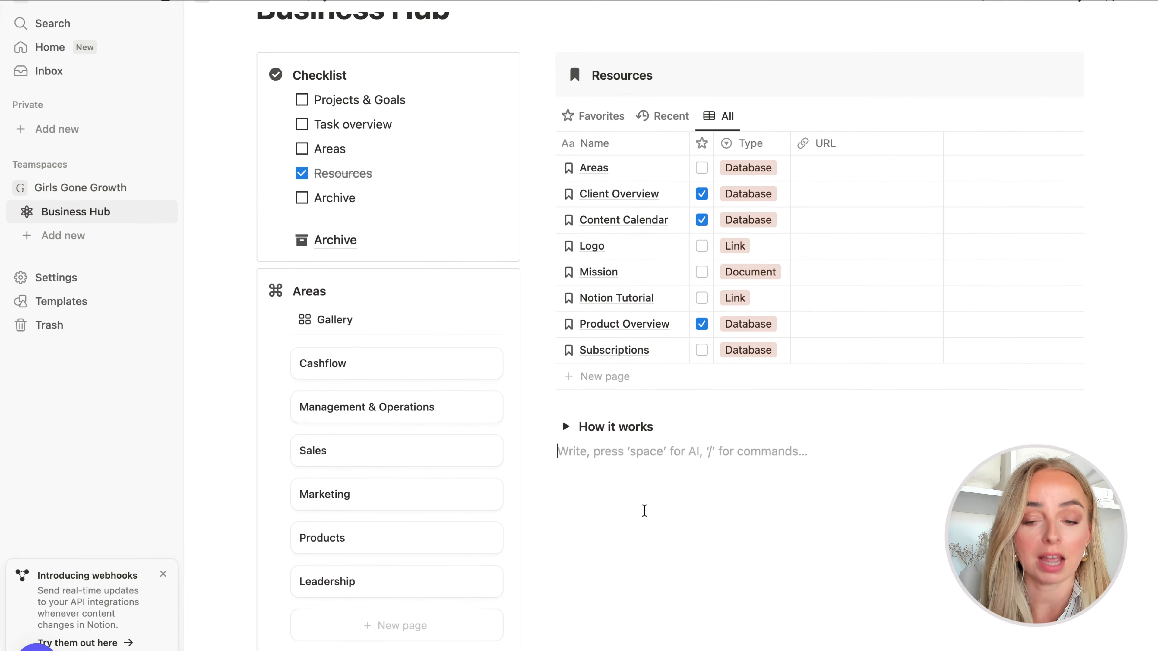
{"action": "left_click", "coordinate": [347, 320]}
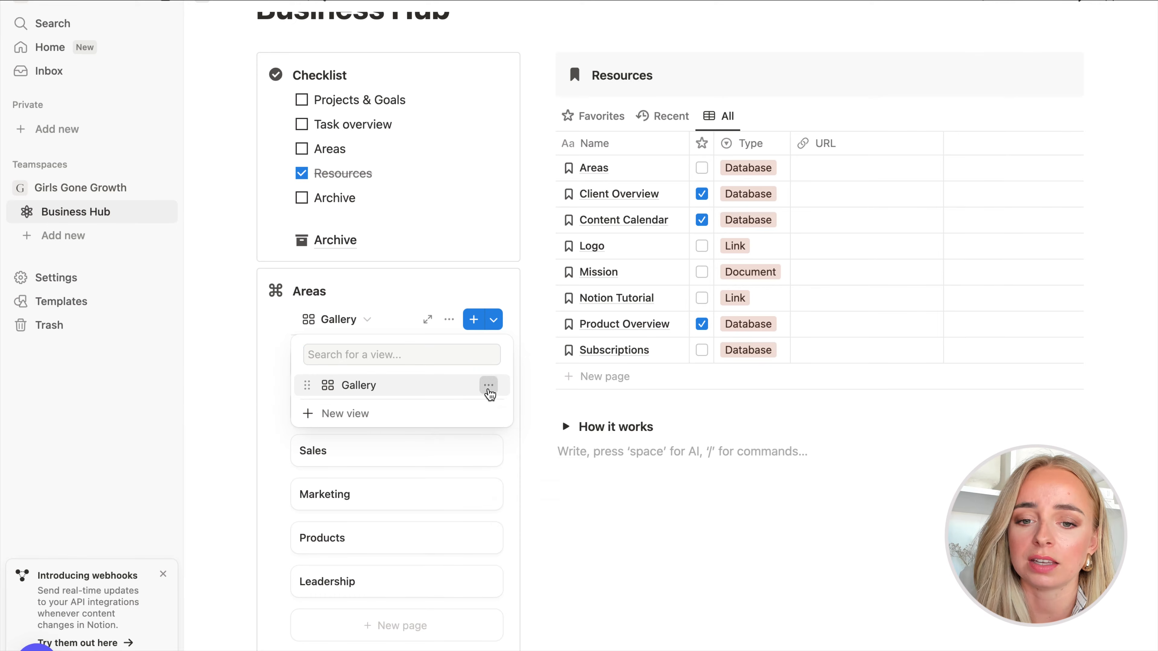
{"action": "left_click", "coordinate": [487, 386]}
{"action": "left_click", "coordinate": [516, 410]}
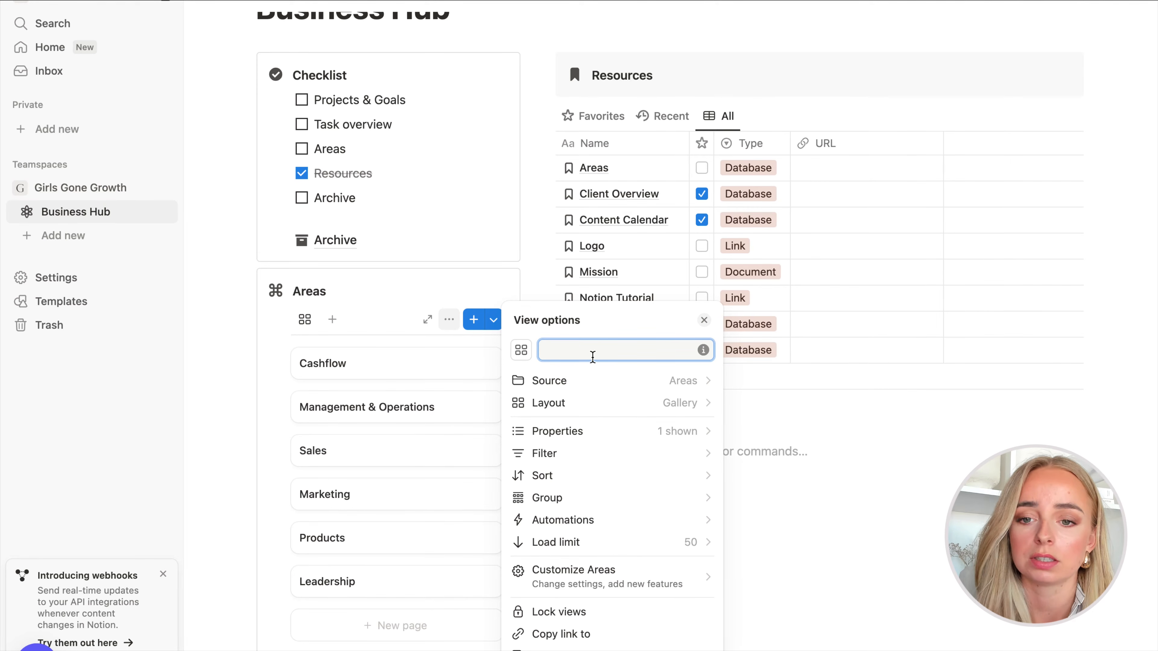
{"action": "left_click", "coordinate": [992, 445]}
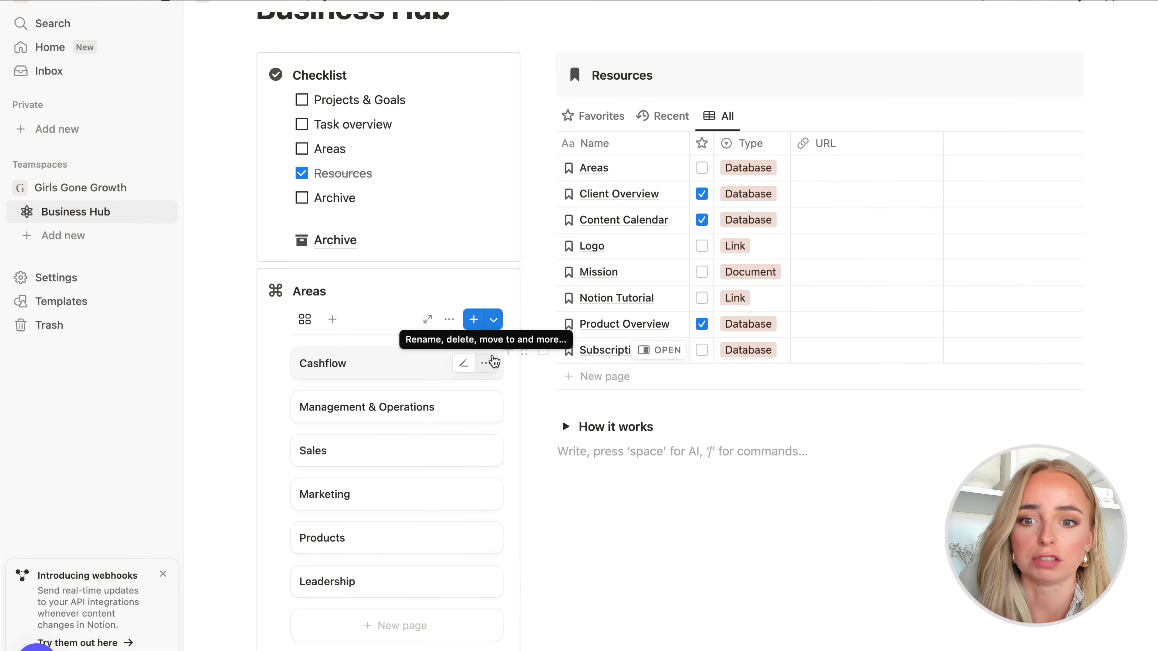
- Insert a button block below the Areas callout and name it "See All"
{"action": "scroll", "coordinate": [637, 530], "scroll_direction": "up", "scroll_amount": 1}
{"action": "scroll", "coordinate": [636, 531], "scroll_direction": "down", "scroll_amount": 1}
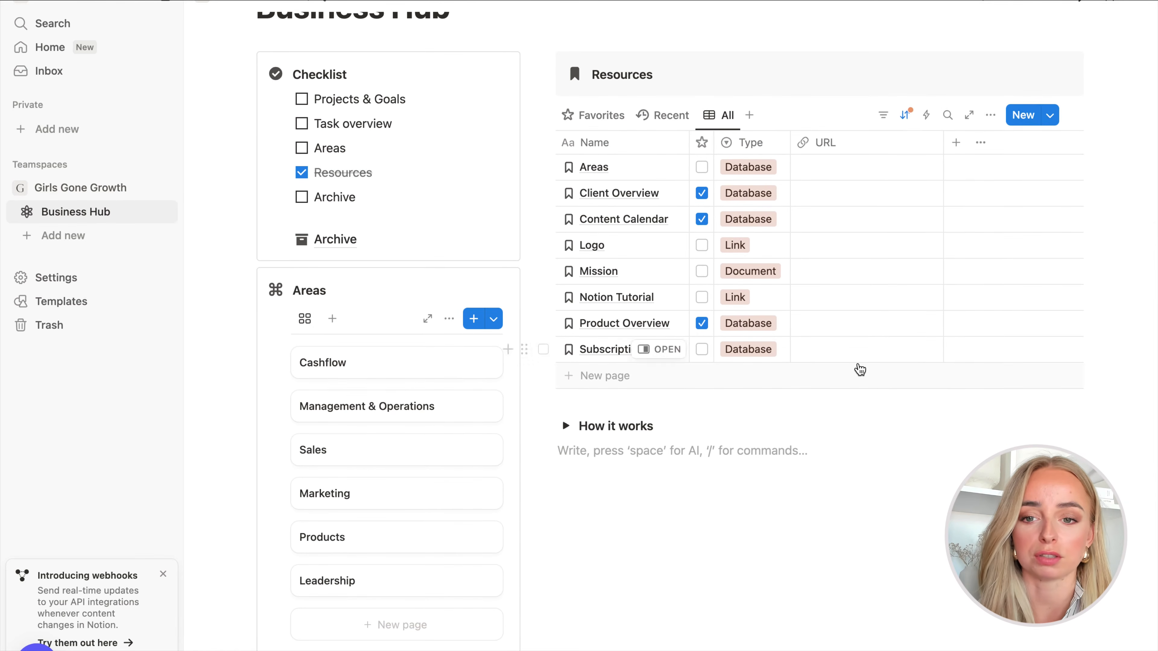
{"action": "scroll", "coordinate": [859, 370], "scroll_direction": "up", "scroll_amount": 1}
{"action": "scroll", "coordinate": [859, 370], "scroll_direction": "down", "scroll_amount": 2}
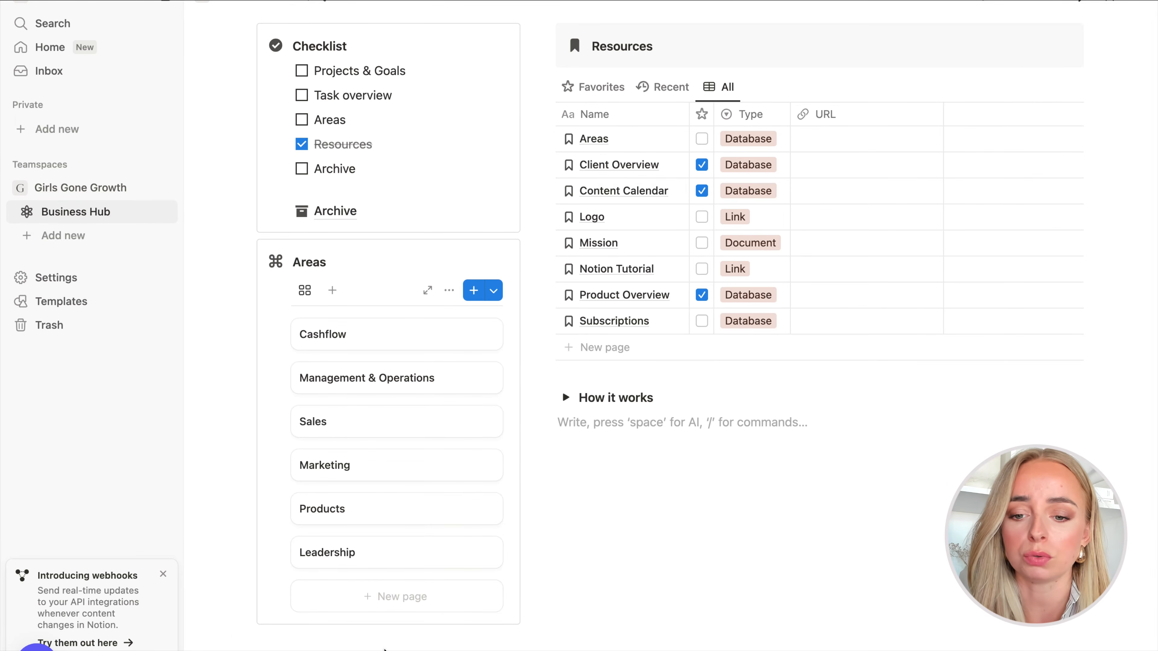
{"action": "left_click", "coordinate": [384, 647]}
{"action": "scroll", "coordinate": [382, 646], "scroll_direction": "down", "scroll_amount": 3}
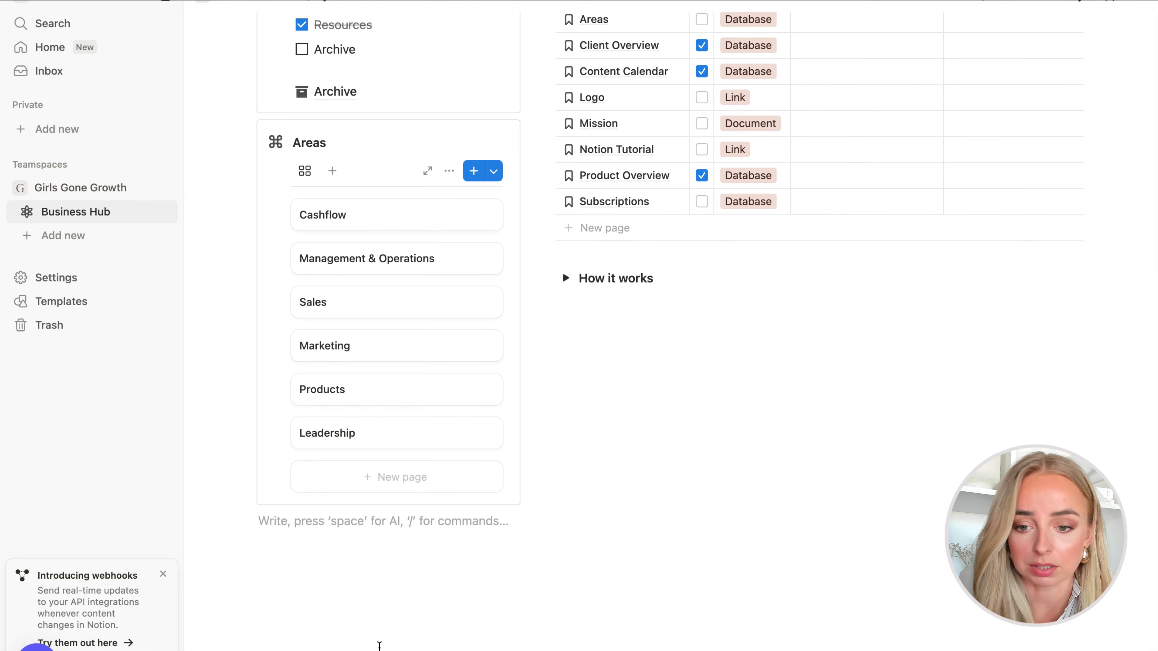
{"action": "type", "text": "/"}
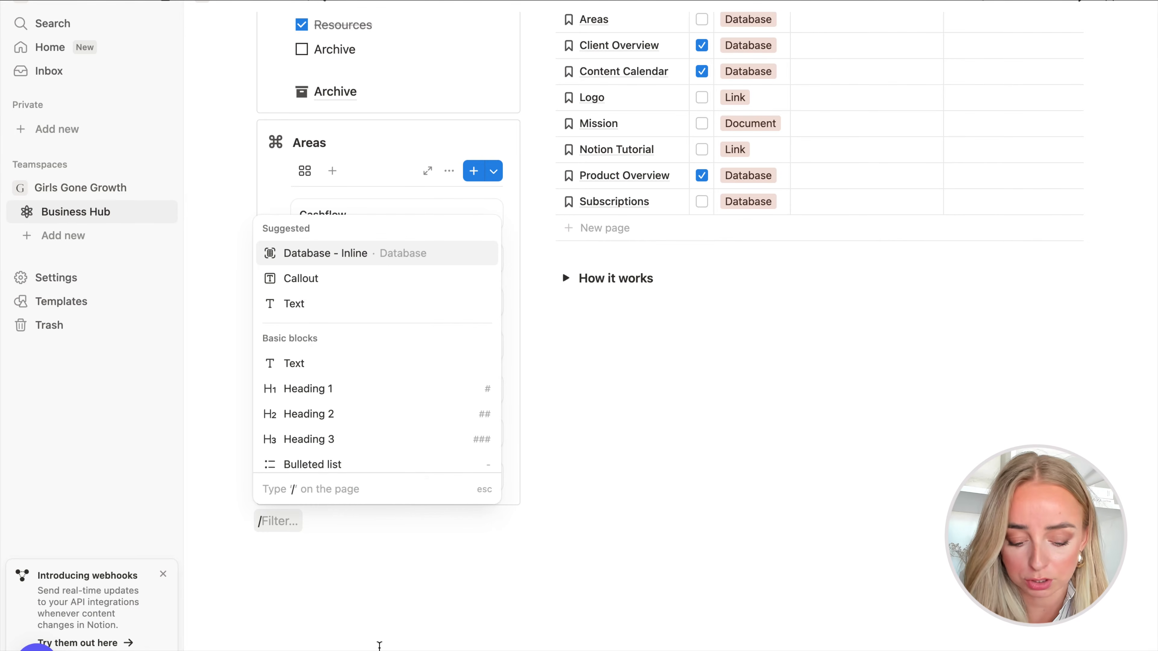
{"action": "type", "text": "butt"}
{"action": "left_click", "coordinate": [323, 462]}
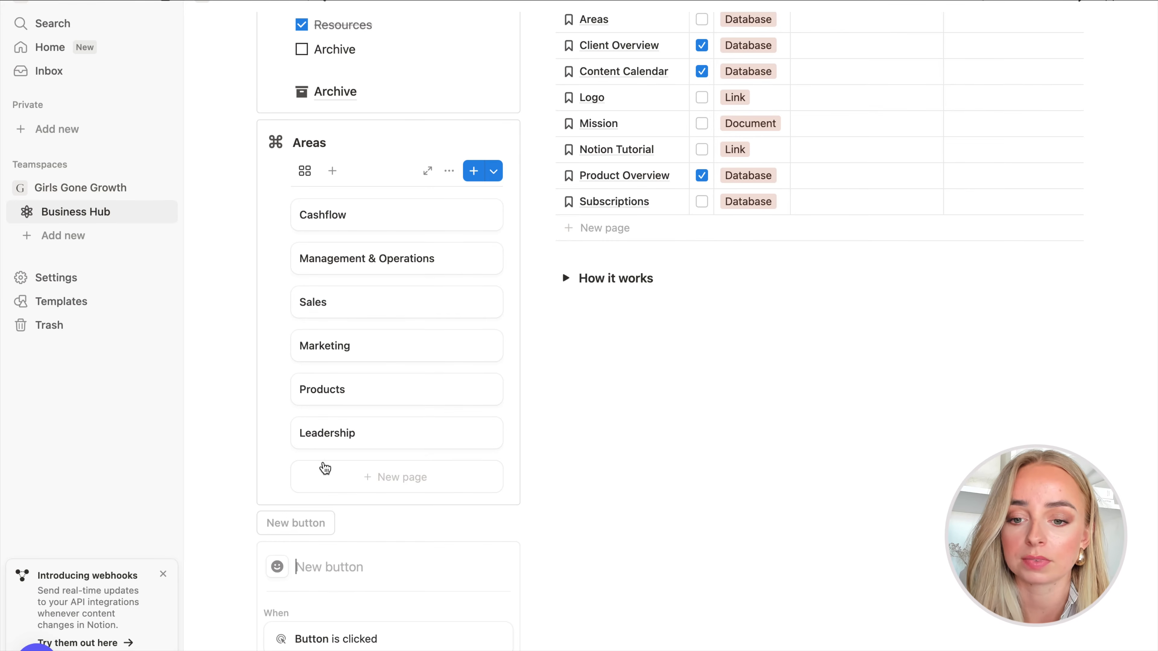
{"action": "scroll", "coordinate": [370, 578], "scroll_direction": "down", "scroll_amount": 3}
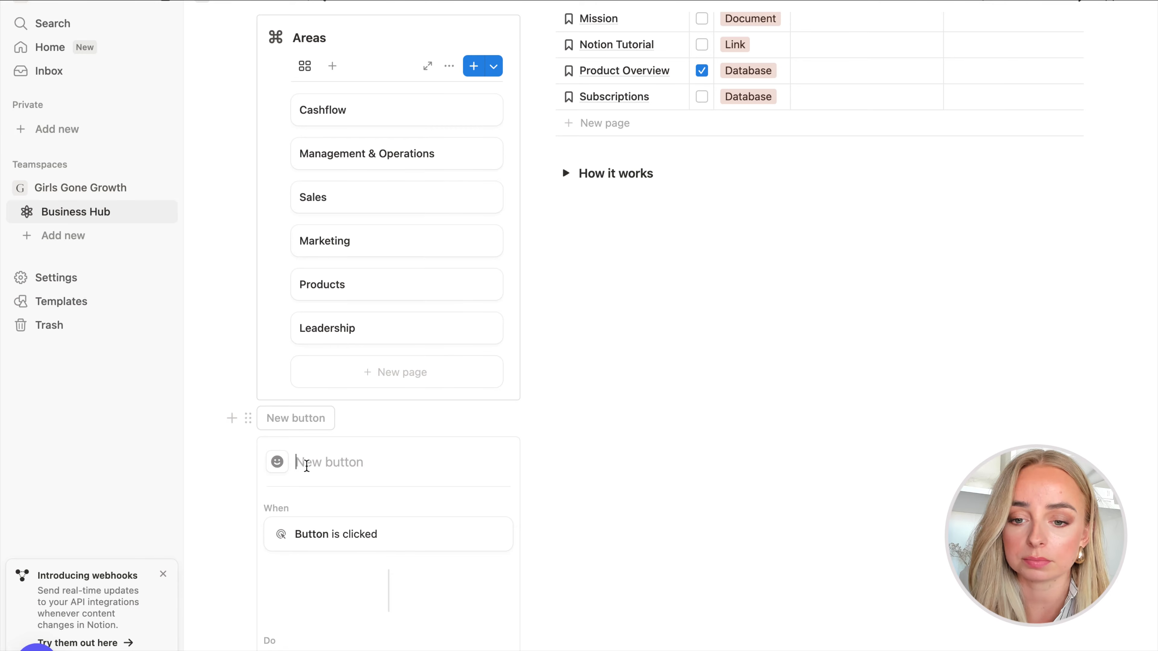
{"action": "type", "text": "See All"}
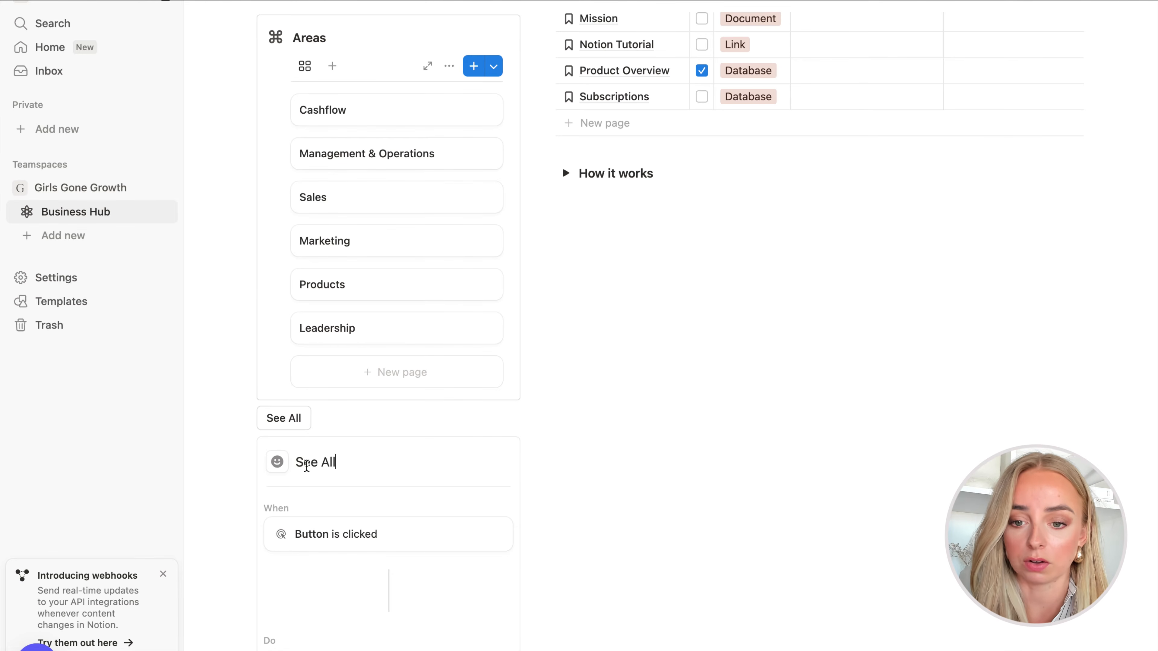
- Give the See All button the dark mouse-pointer icon, searching the icon set for "mou"
{"action": "scroll", "coordinate": [307, 465], "scroll_direction": "down", "scroll_amount": 3}
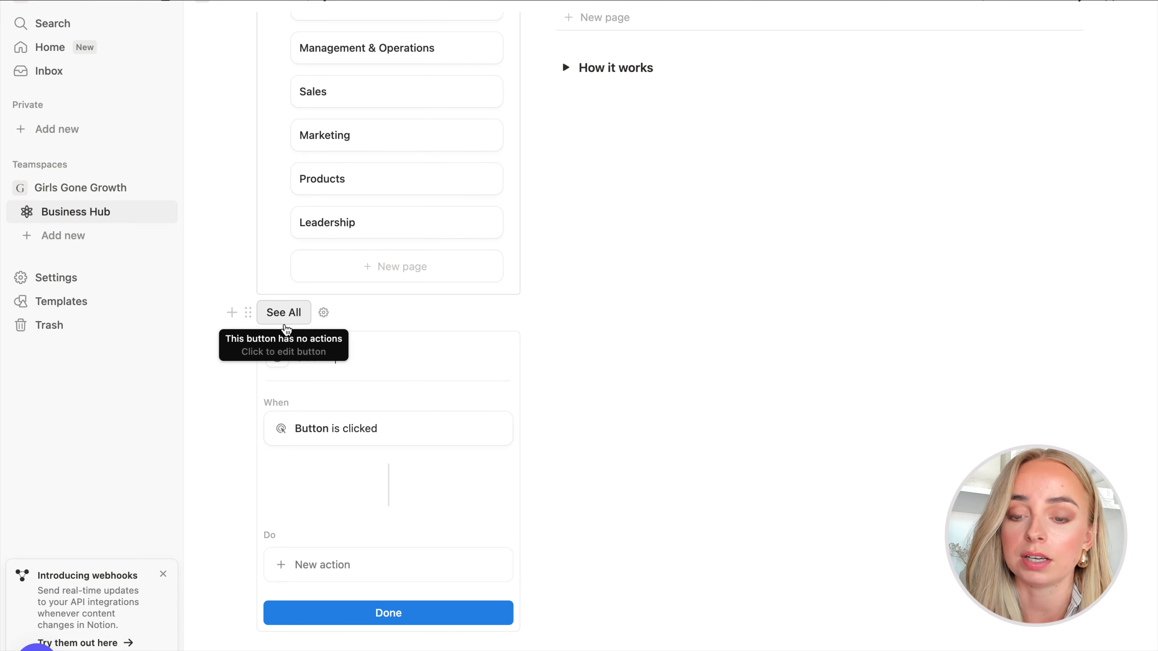
{"action": "left_click", "coordinate": [276, 358]}
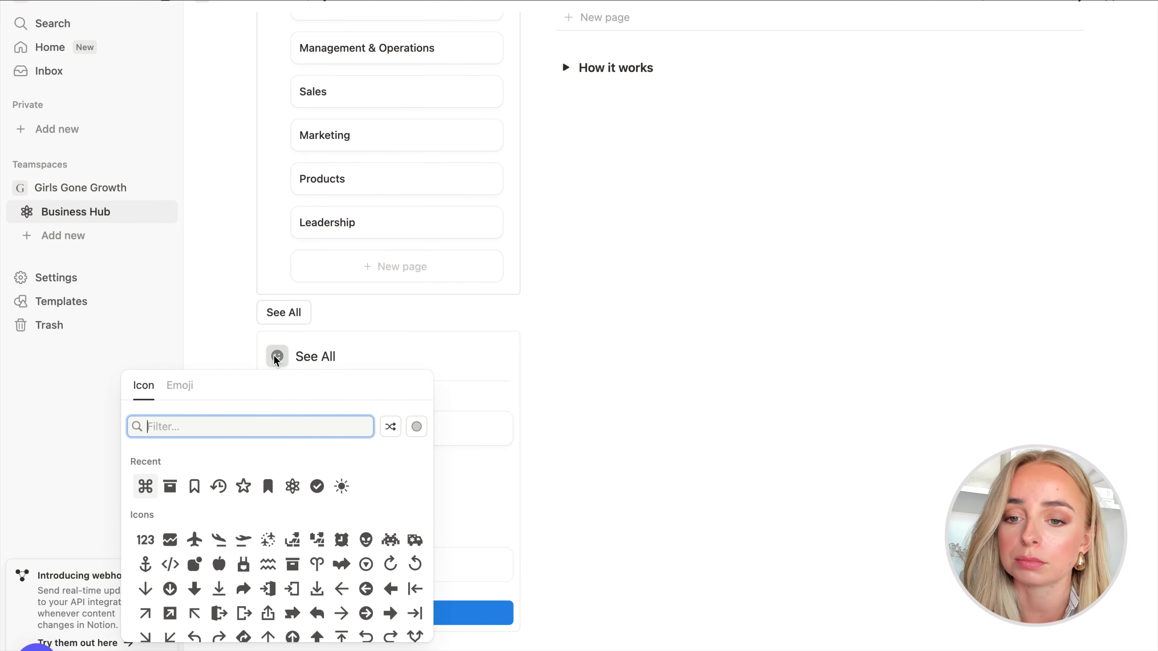
{"action": "type", "text": "mou"}
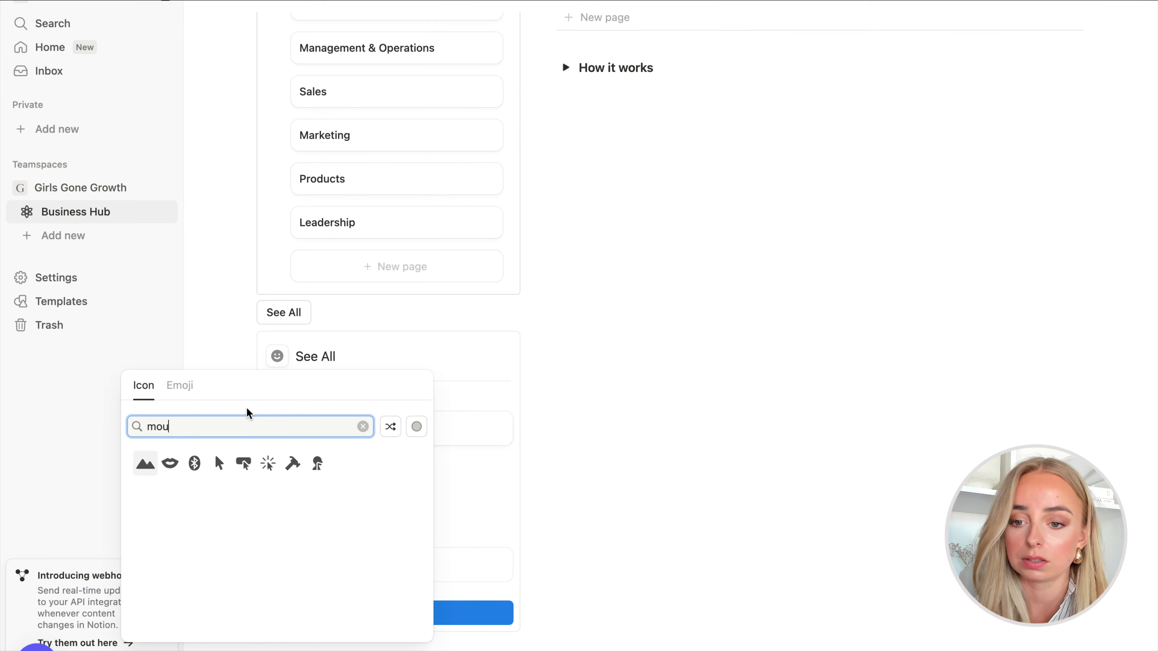
{"action": "mouse_move", "coordinate": [220, 465]}
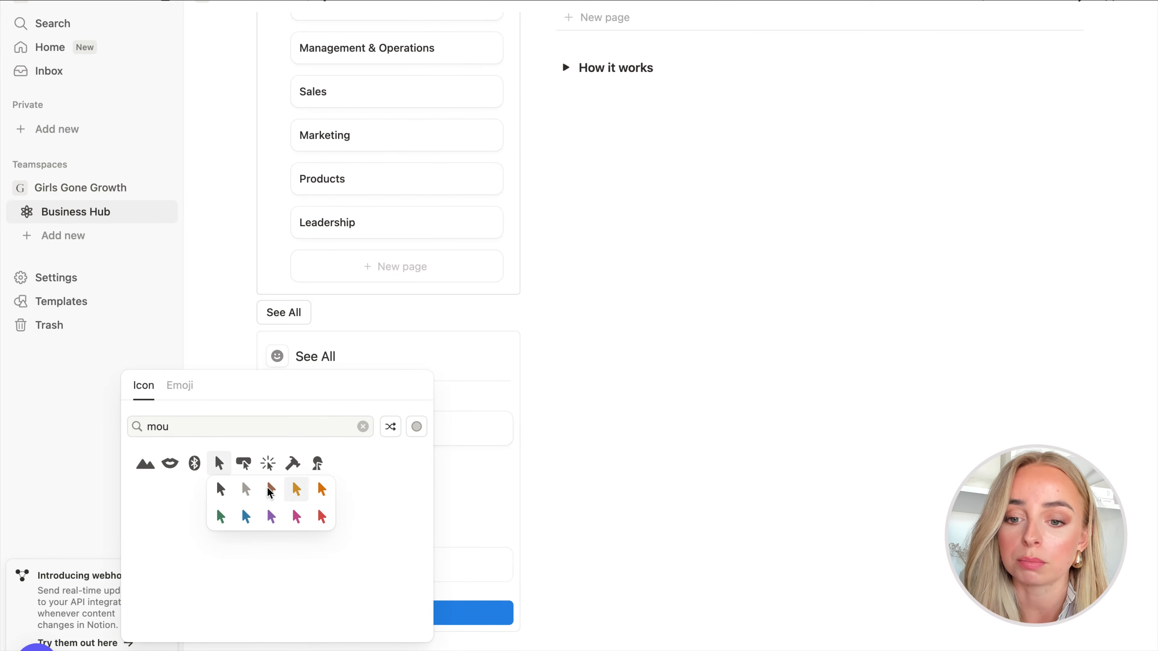
{"action": "left_click", "coordinate": [222, 487]}
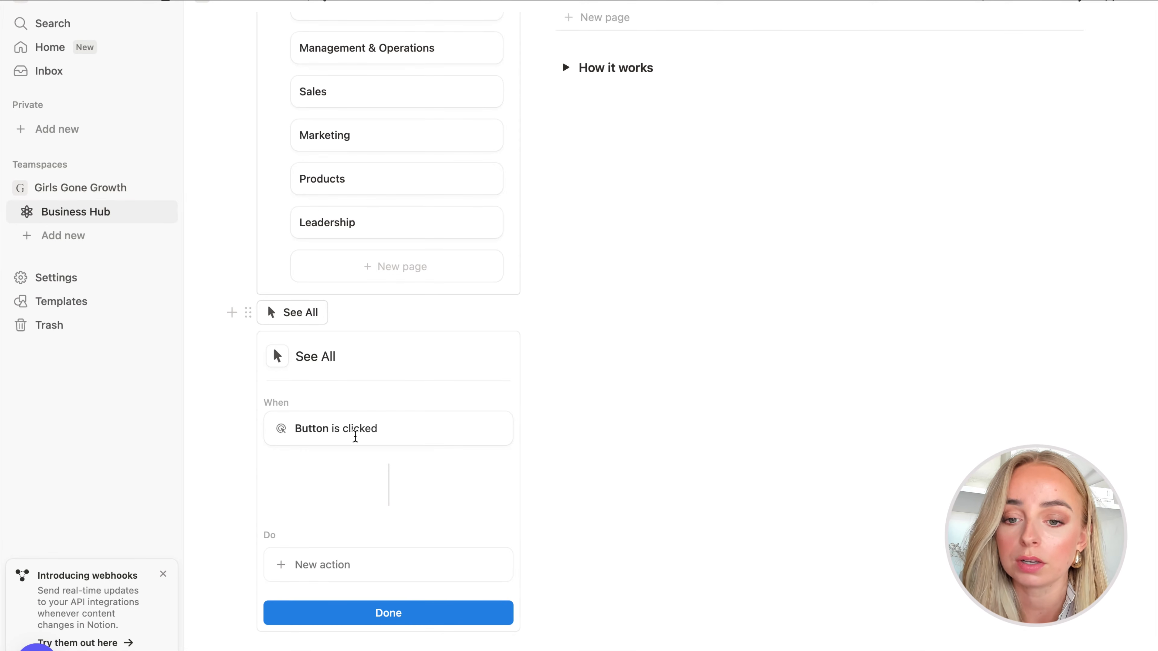
- Add an action to the See All button that opens the Areas page in Full page mode, and finish the button setup
{"action": "left_click", "coordinate": [312, 568]}
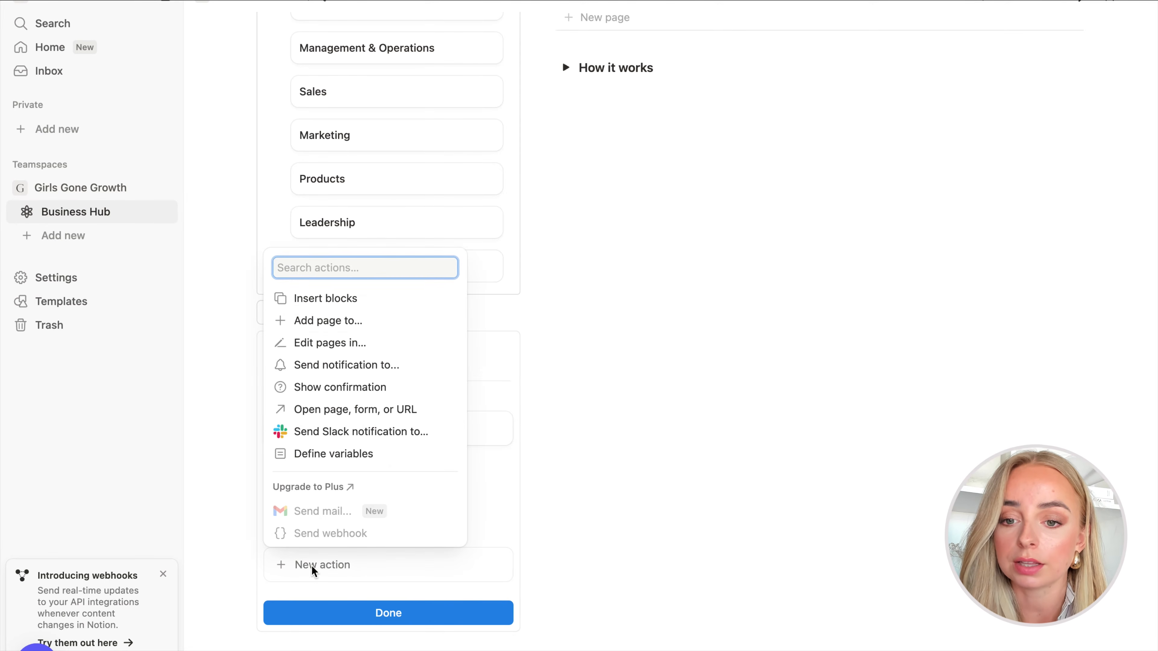
{"action": "left_click", "coordinate": [320, 409]}
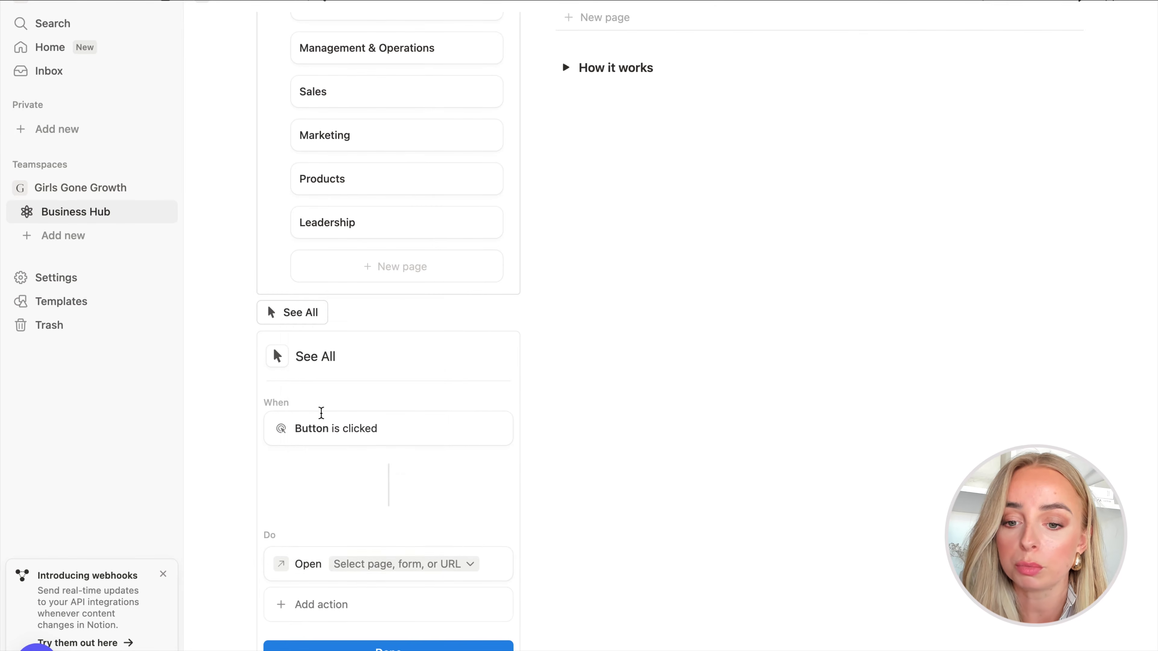
{"action": "left_click", "coordinate": [377, 566]}
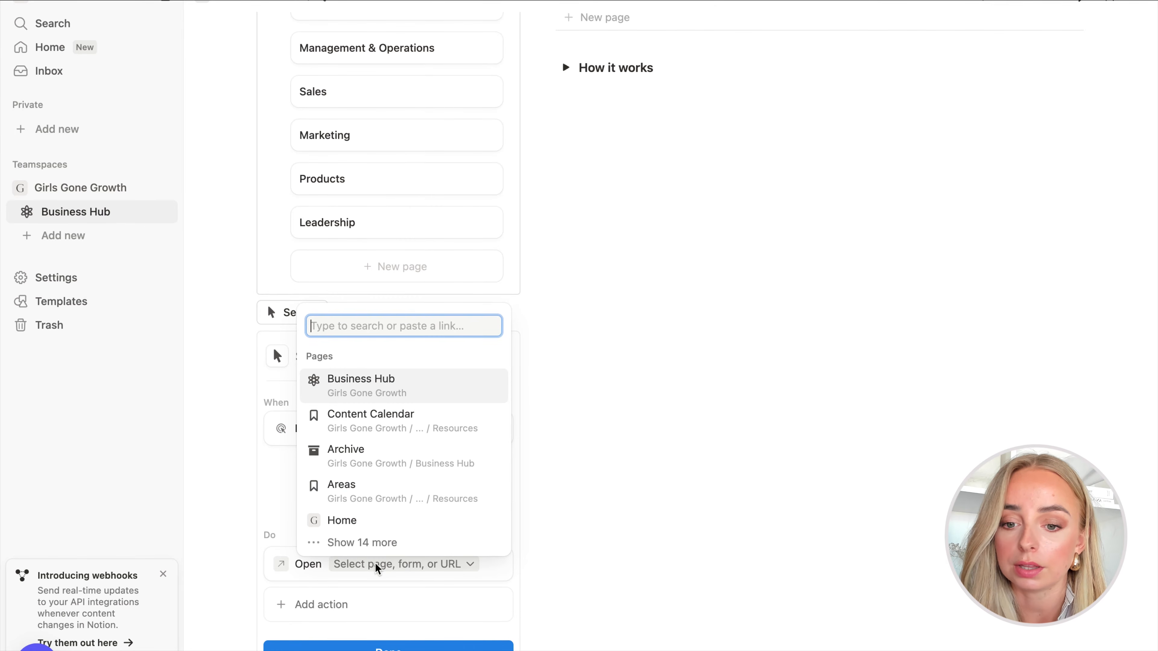
{"action": "left_click", "coordinate": [410, 498]}
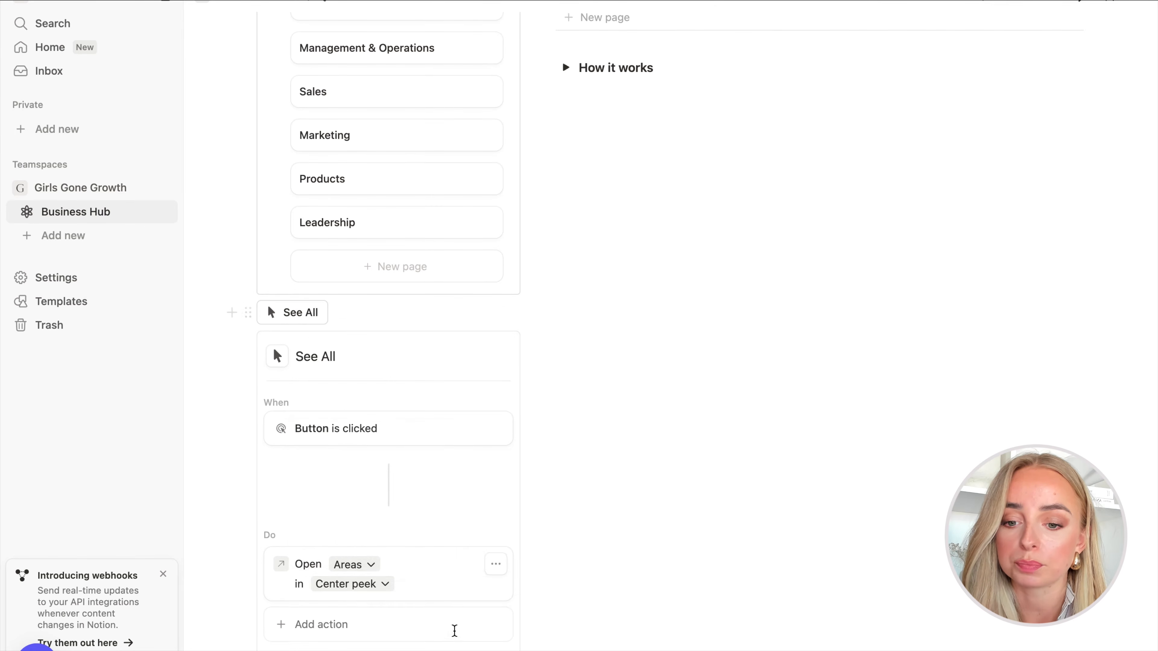
{"action": "left_click", "coordinate": [357, 585]}
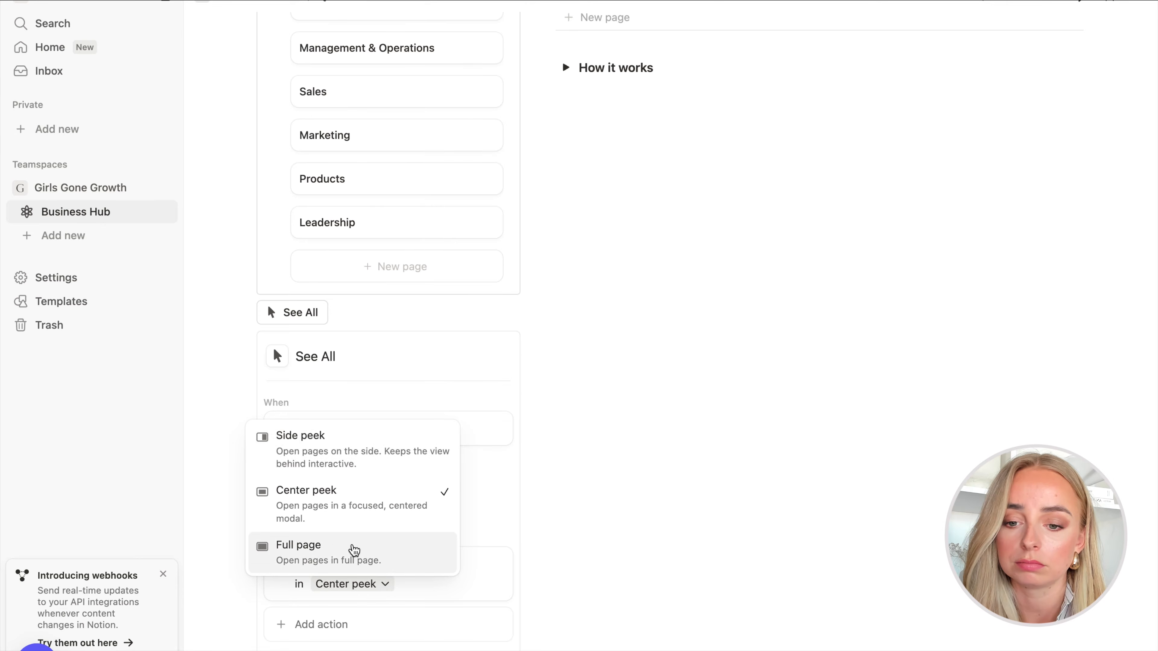
{"action": "left_click", "coordinate": [355, 551]}
{"action": "left_click", "coordinate": [389, 648]}
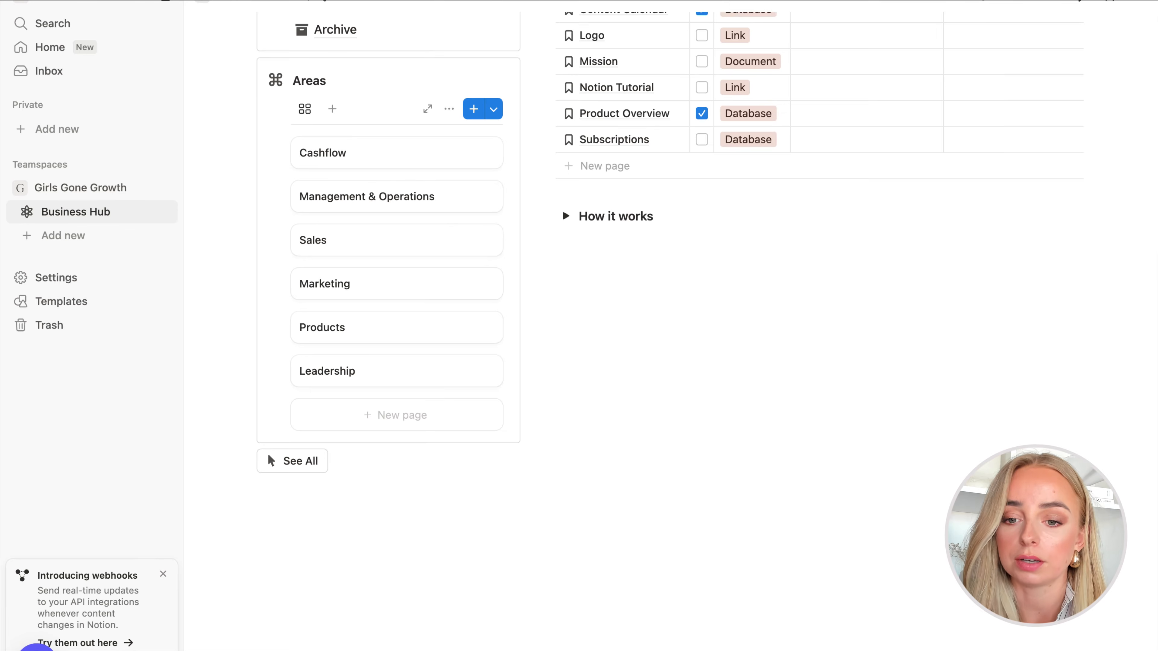
- Move the See All button into the Areas callout beneath the gallery, with an empty line separating the two
{"action": "scroll", "coordinate": [419, 585], "scroll_direction": "up", "scroll_amount": 2}
{"action": "left_click_drag", "start_coordinate": [248, 527], "coordinate": [373, 513]}
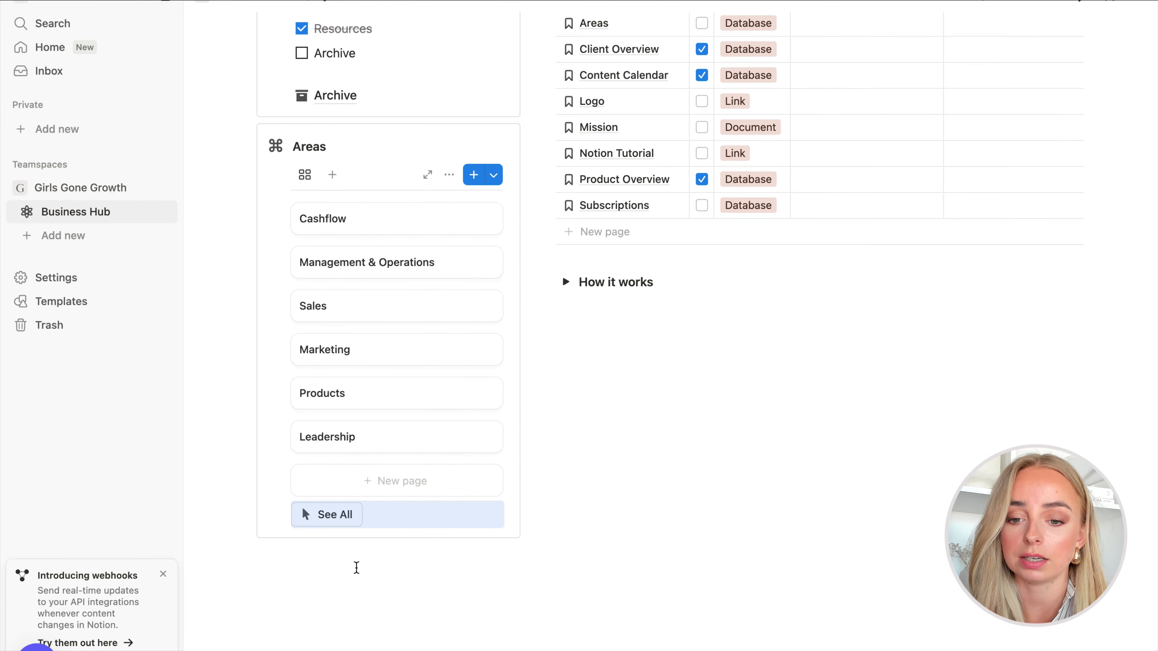
{"action": "left_click", "coordinate": [266, 562]}
{"action": "left_click_drag", "start_coordinate": [247, 561], "coordinate": [280, 501]}
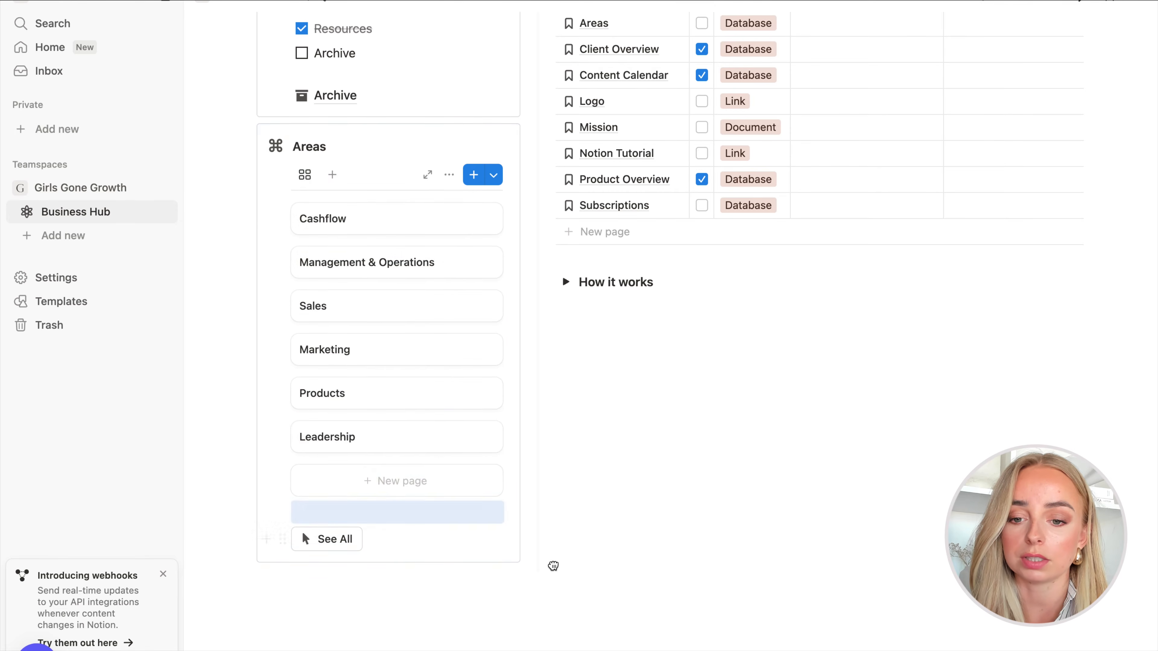
{"action": "left_click", "coordinate": [623, 559]}
- Test the See All button, look over the Areas page it opens and return to Business Hub
{"action": "scroll", "coordinate": [623, 558], "scroll_direction": "up", "scroll_amount": 3}
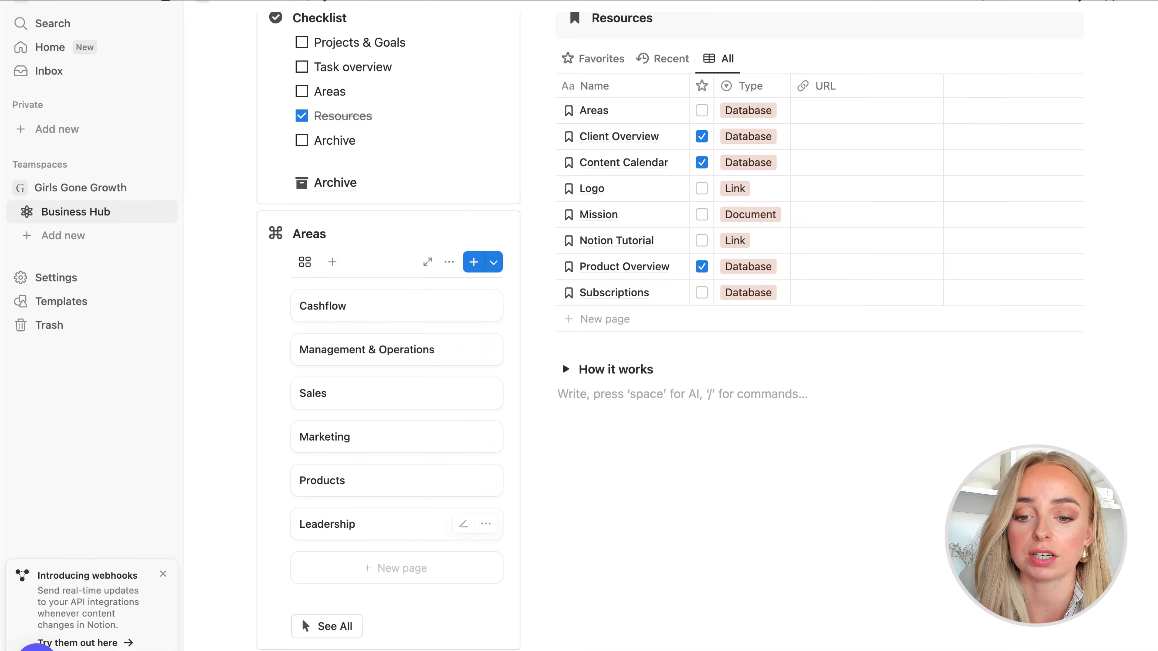
{"action": "left_click", "coordinate": [326, 629]}
{"action": "scroll", "coordinate": [847, 471], "scroll_direction": "down", "scroll_amount": 5}
{"action": "scroll", "coordinate": [843, 470], "scroll_direction": "up", "scroll_amount": 10}
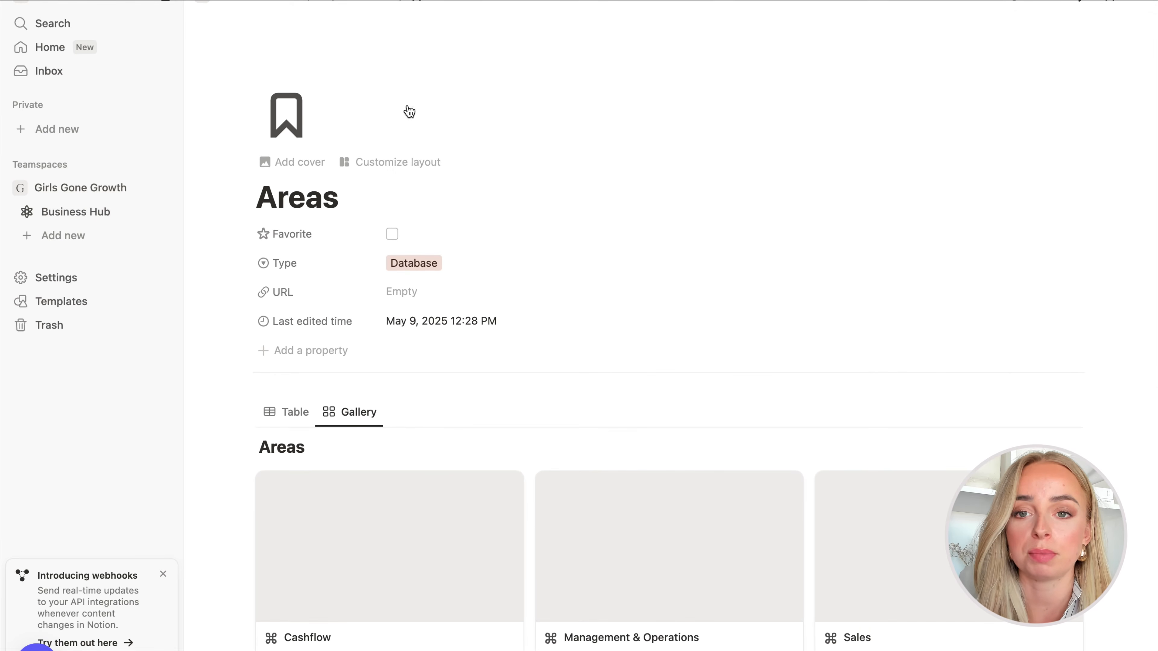
{"action": "left_click", "coordinate": [325, 20]}
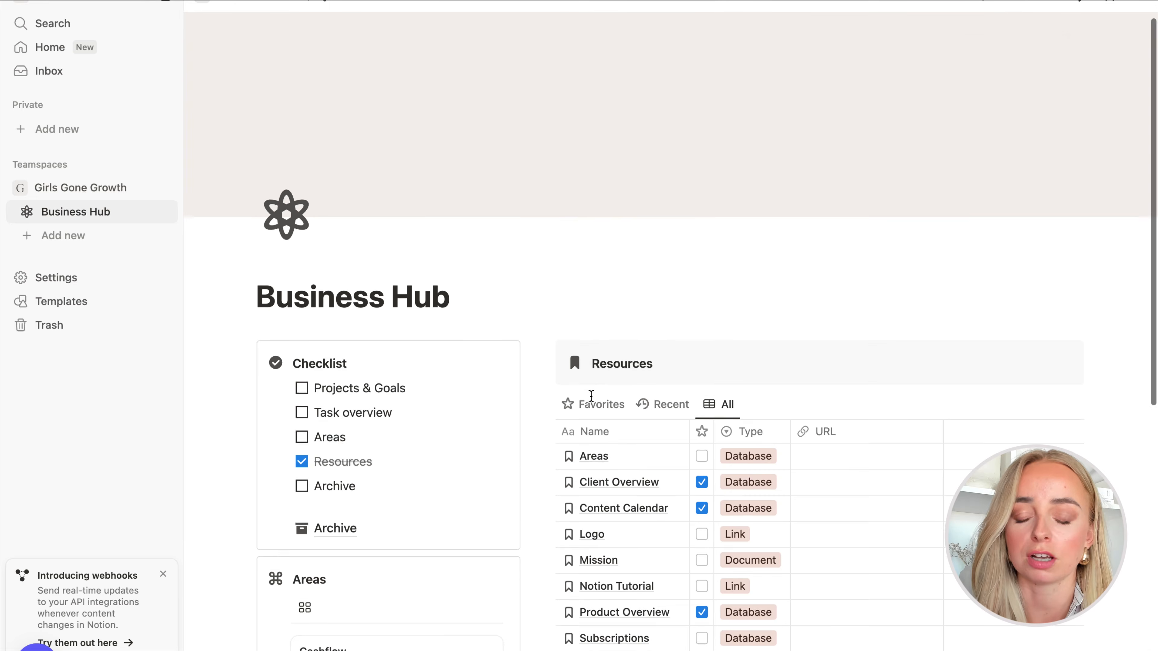
{"action": "scroll", "coordinate": [592, 396], "scroll_direction": "down", "scroll_amount": 9}
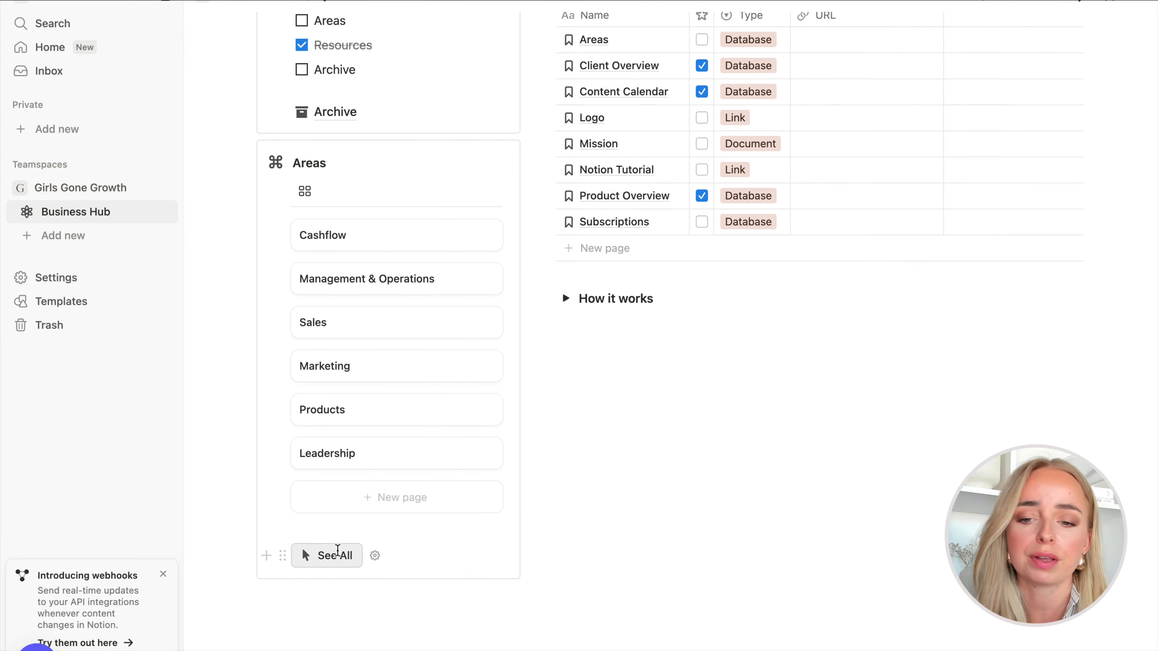
{"action": "scroll", "coordinate": [383, 601], "scroll_direction": "up", "scroll_amount": 3}
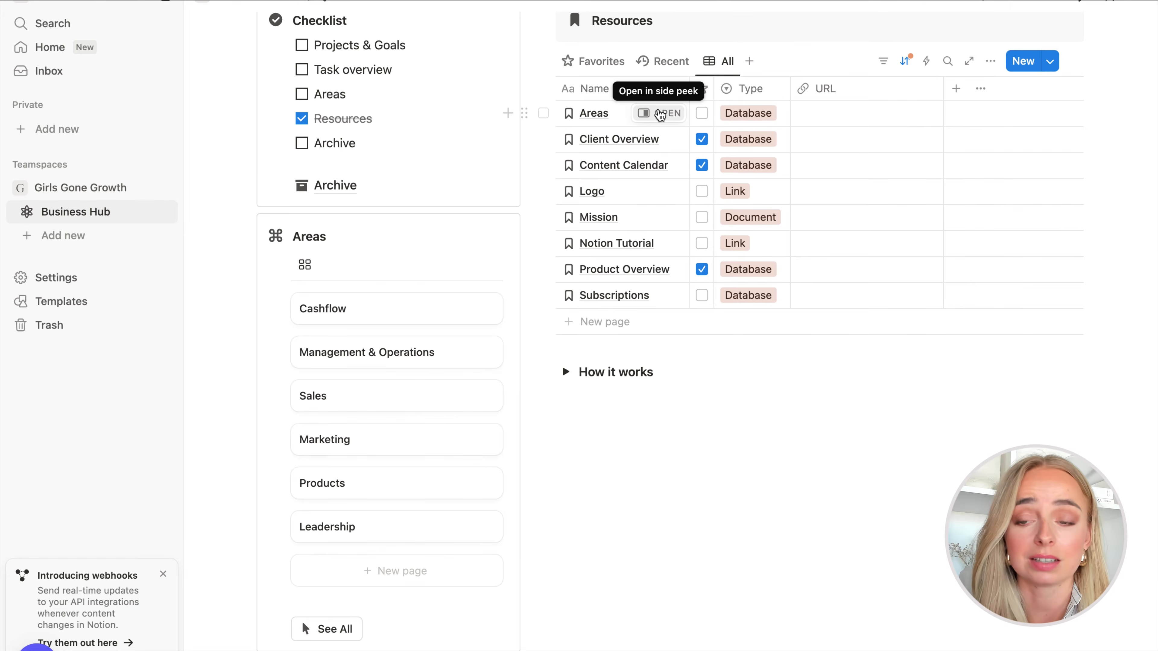
{"action": "scroll", "coordinate": [375, 408], "scroll_direction": "up", "scroll_amount": 3}
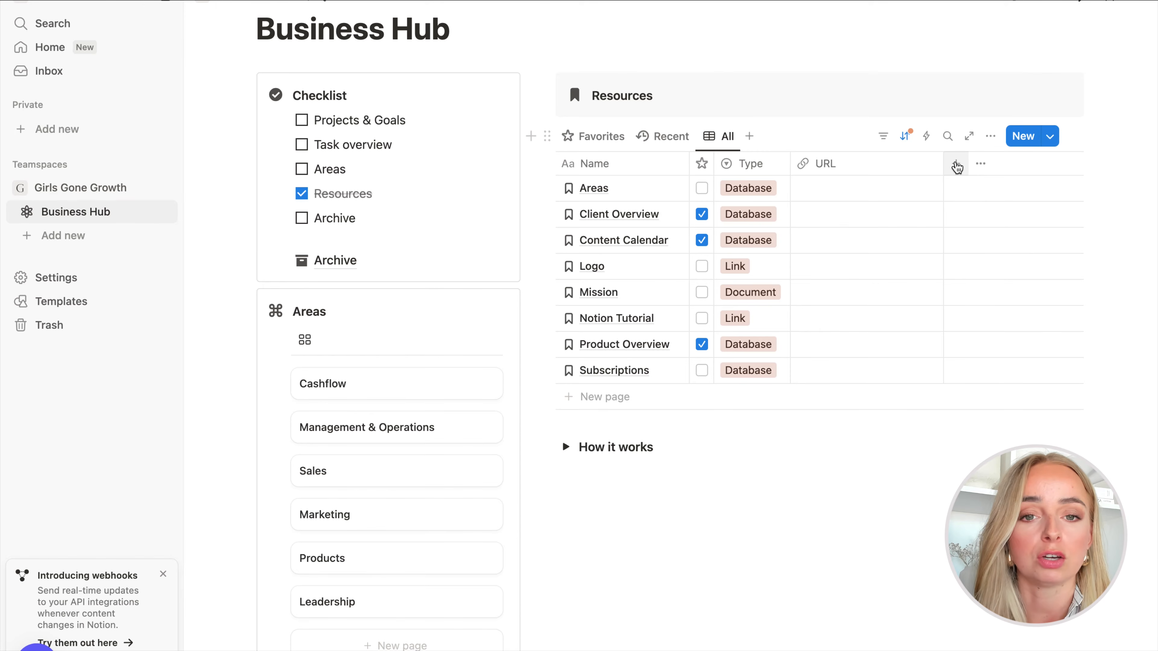
{"action": "scroll", "coordinate": [956, 169], "scroll_direction": "up", "scroll_amount": 1}
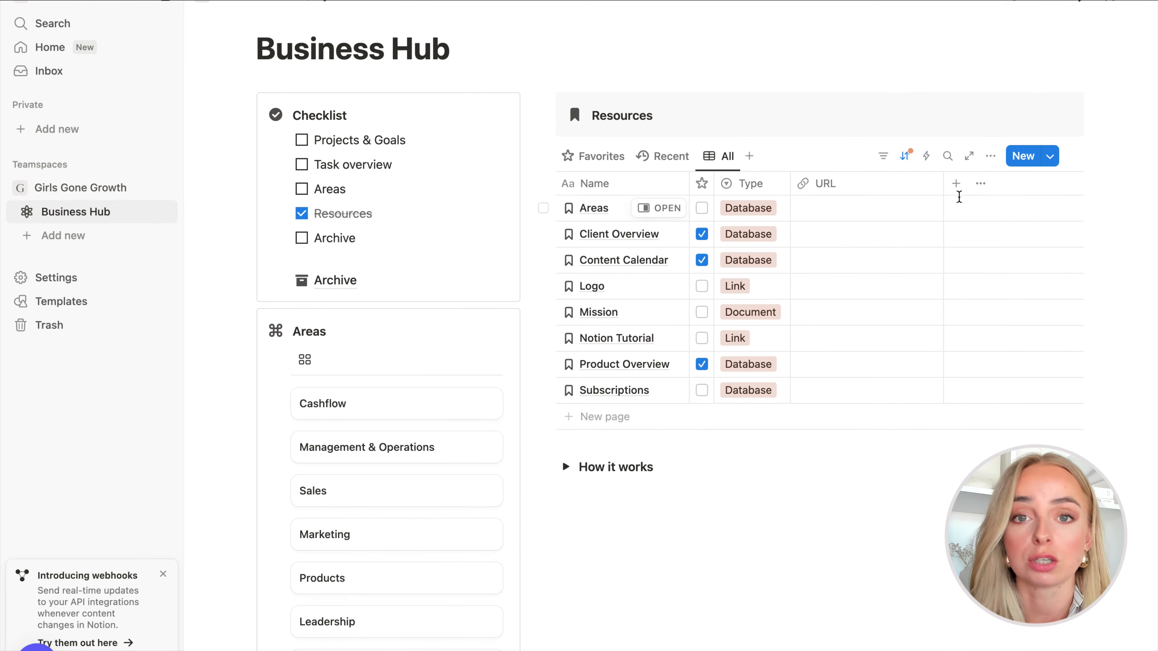
- Add a relation property named Area to the Resources database, linked two-way to Areas with the related property named Resources
{"action": "left_click", "coordinate": [958, 184]}
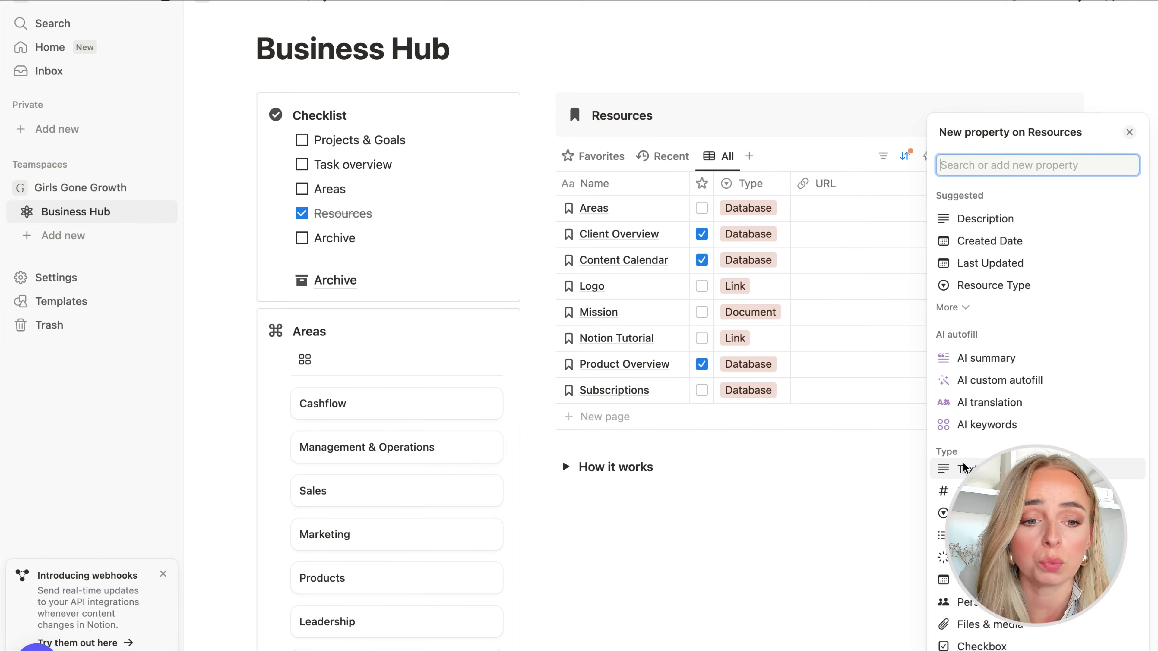
{"action": "scroll", "coordinate": [962, 411], "scroll_direction": "down", "scroll_amount": 8}
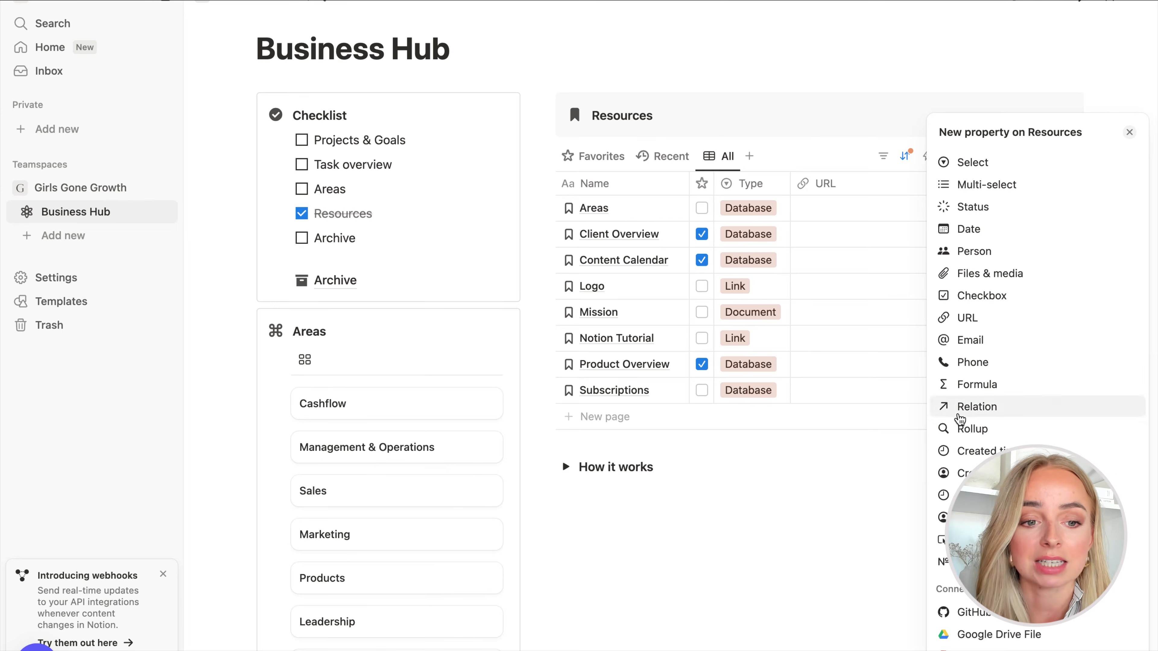
{"action": "left_click", "coordinate": [963, 410]}
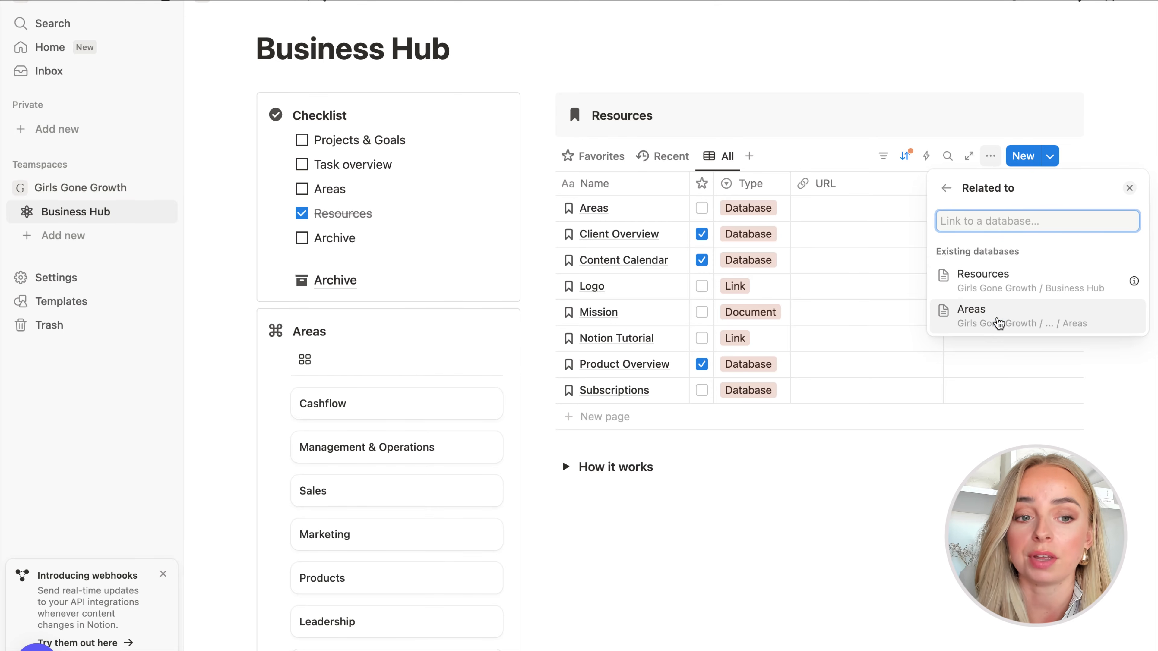
{"action": "left_click", "coordinate": [997, 321]}
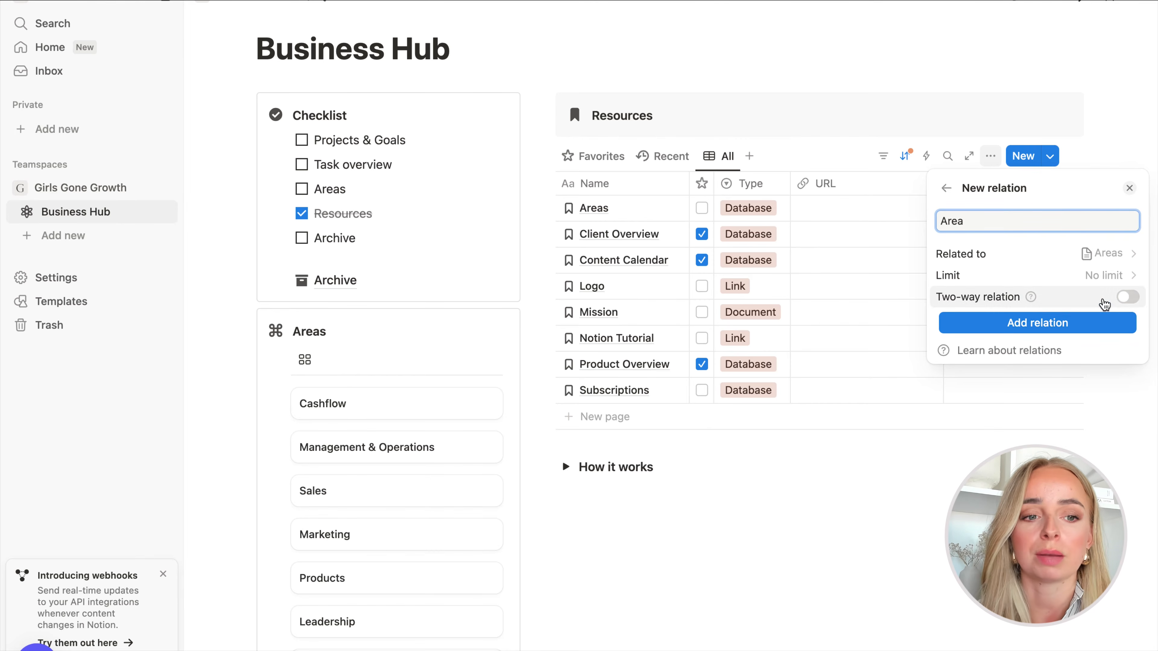
{"action": "left_click", "coordinate": [1130, 299]}
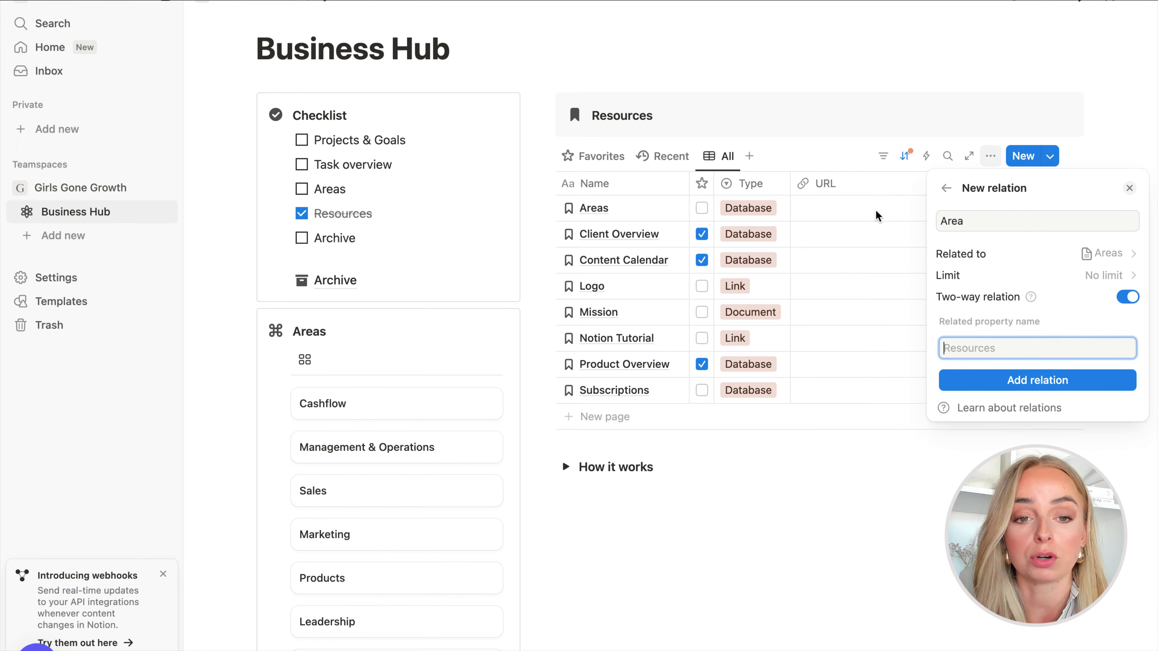
{"action": "type", "text": "Resources"}
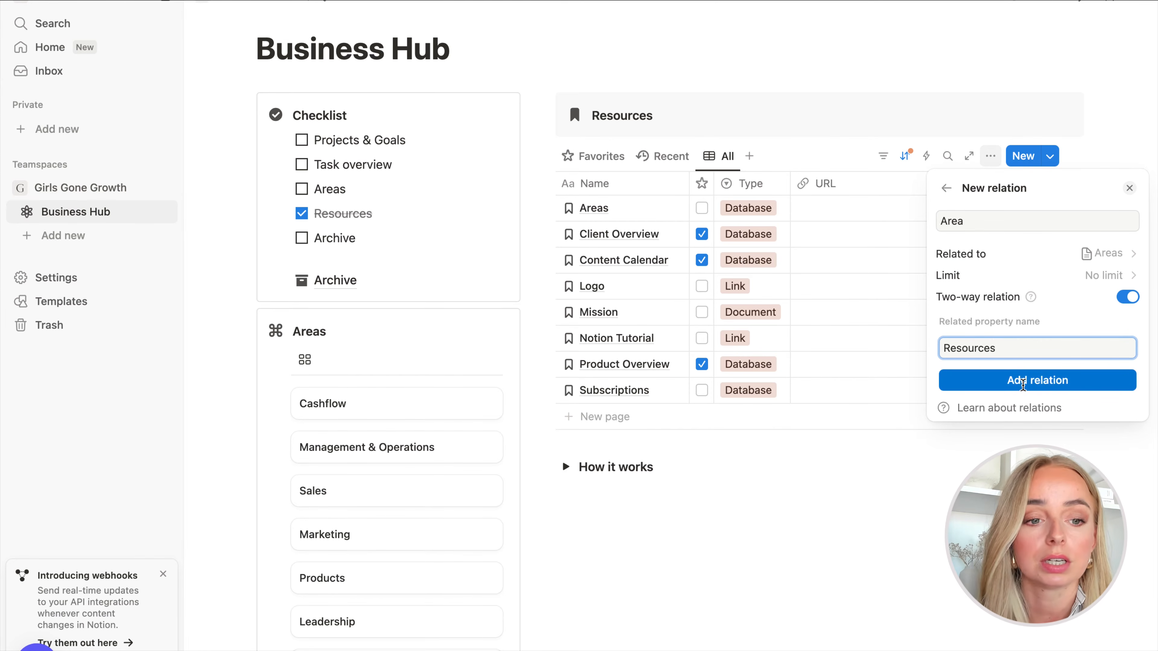
{"action": "left_click", "coordinate": [1049, 381]}
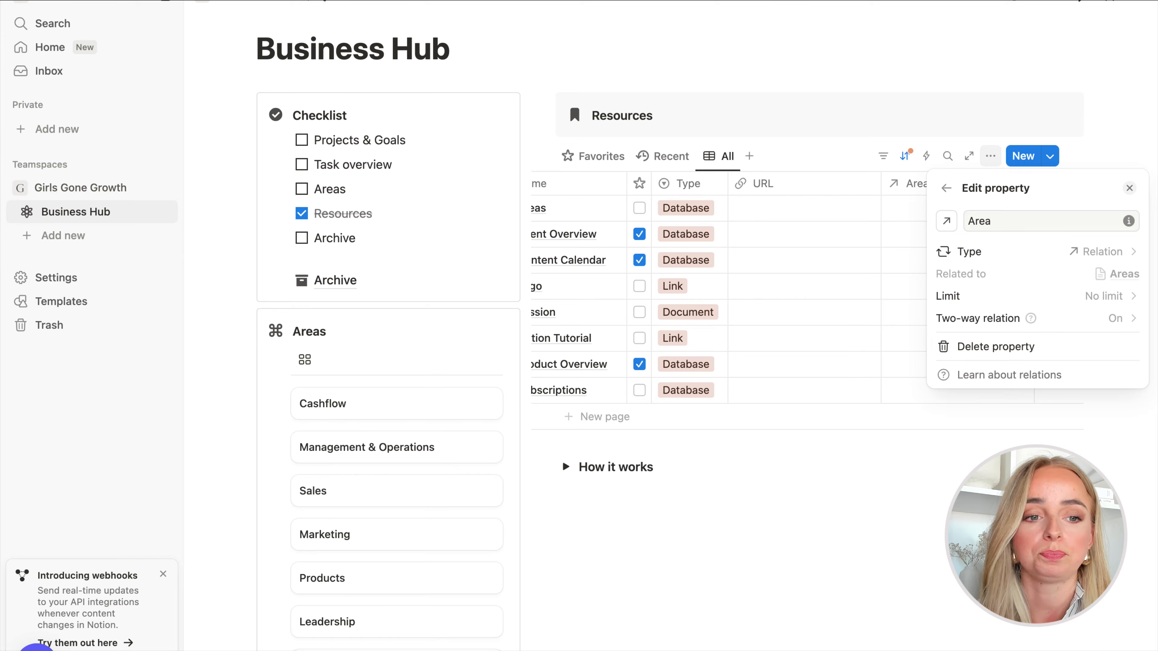
{"action": "left_click", "coordinate": [885, 241]}
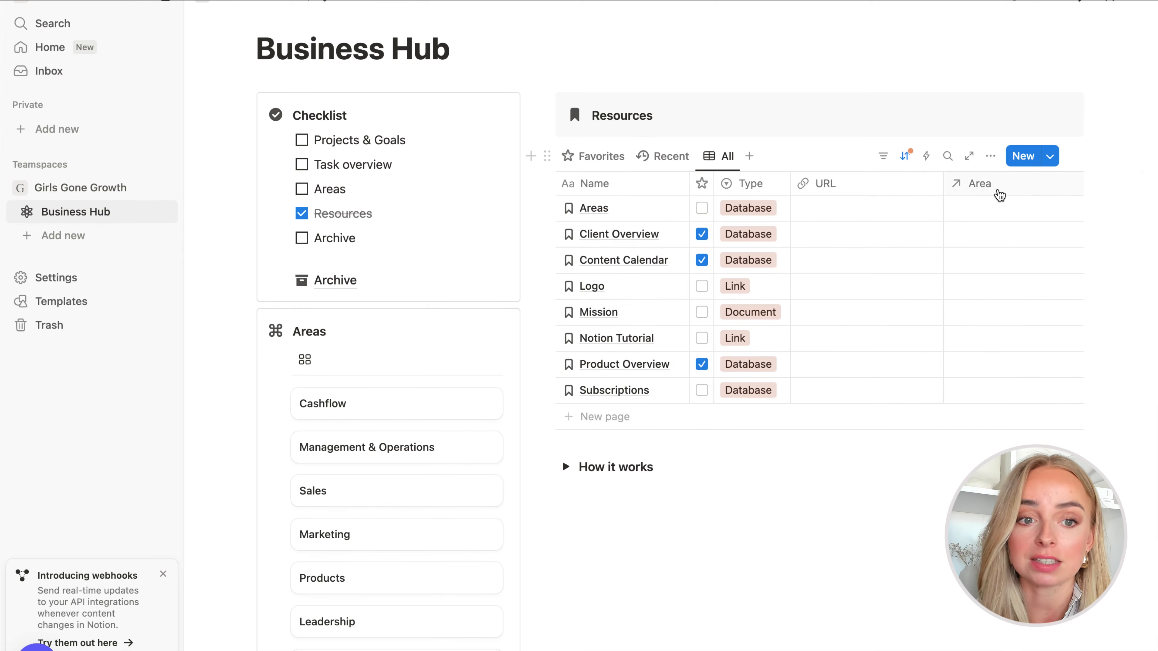
- Set the Area of the Areas resource to Management & Operations
{"action": "scroll", "coordinate": [625, 216], "scroll_direction": "down", "scroll_amount": 1}
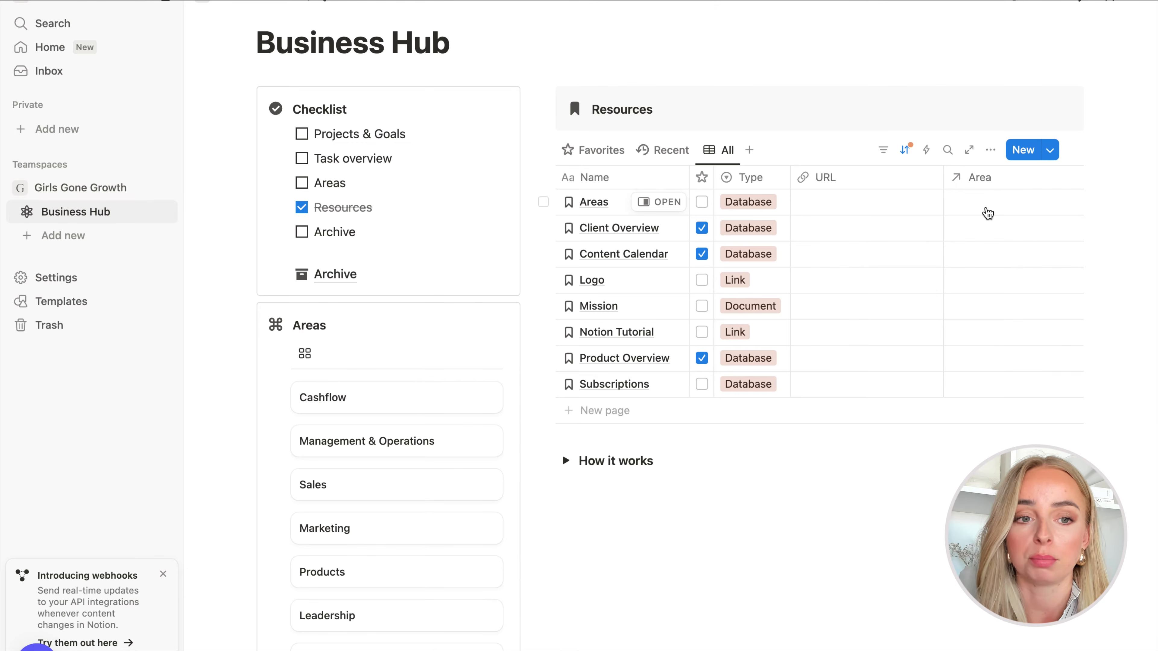
{"action": "left_click", "coordinate": [984, 213]}
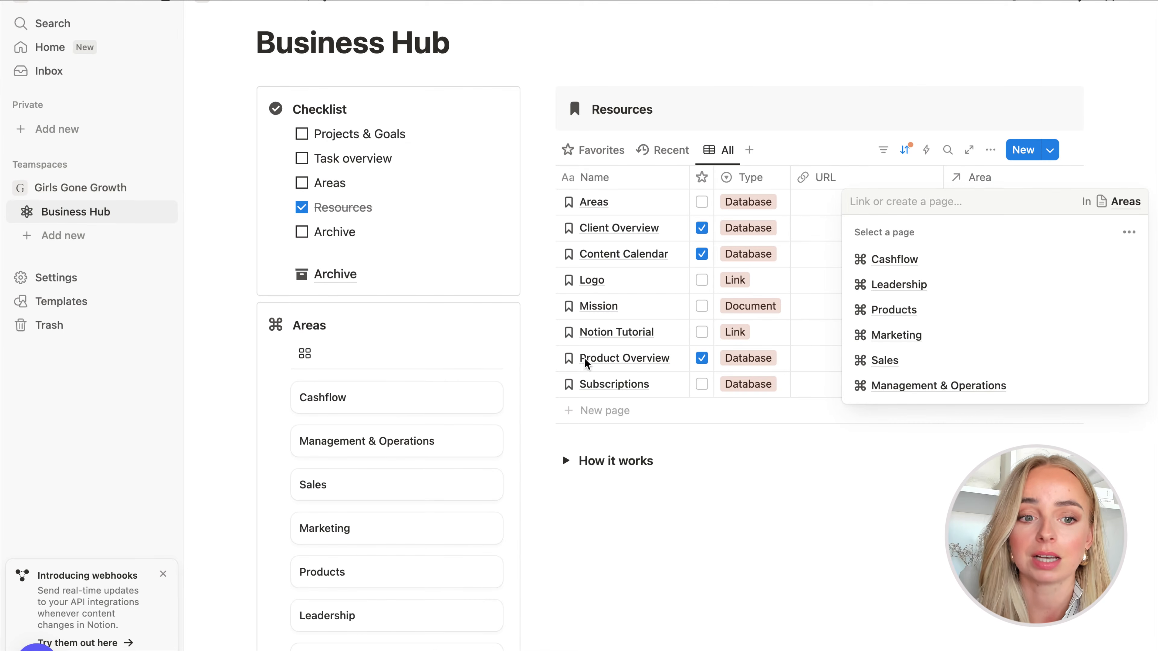
{"action": "left_click", "coordinate": [976, 393]}
{"action": "key", "text": "Escape"}
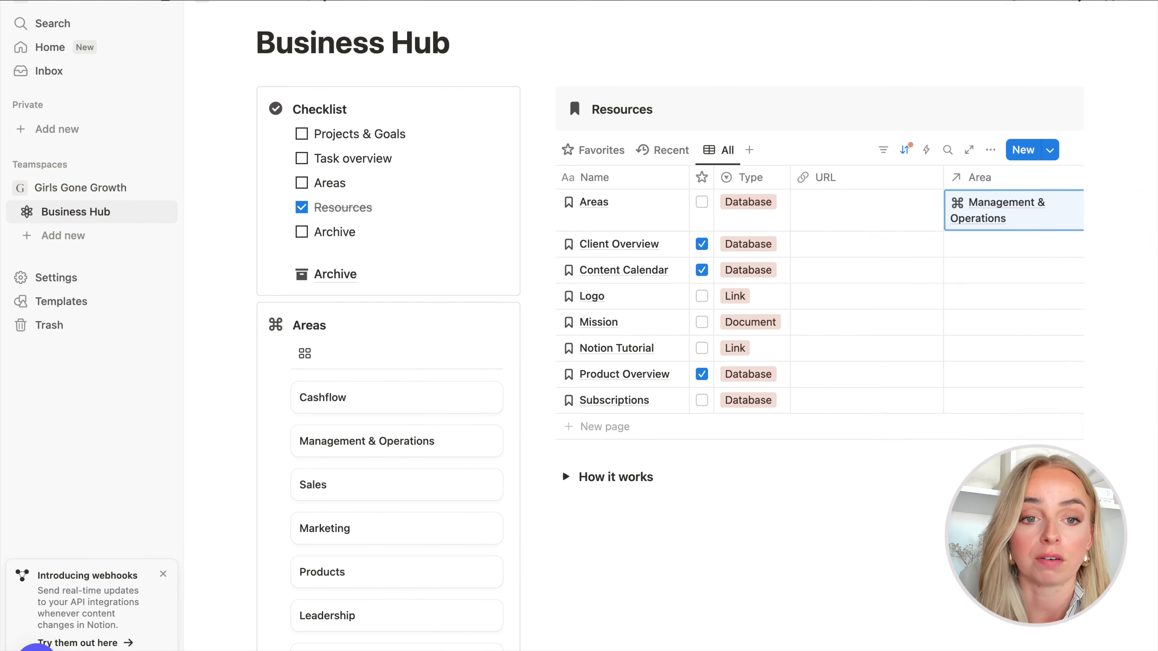
- Move the Area column between Type and URL and widen it so the area names fit on one line
{"action": "scroll", "coordinate": [1011, 299], "scroll_direction": "right", "scroll_amount": 2}
{"action": "left_click_drag", "start_coordinate": [941, 178], "coordinate": [823, 182]}
{"action": "left_click_drag", "start_coordinate": [944, 177], "coordinate": [967, 178]}
- Set the Area of Client Overview to Management & Operations and of Content Calendar to Marketing
{"action": "left_click", "coordinate": [861, 231]}
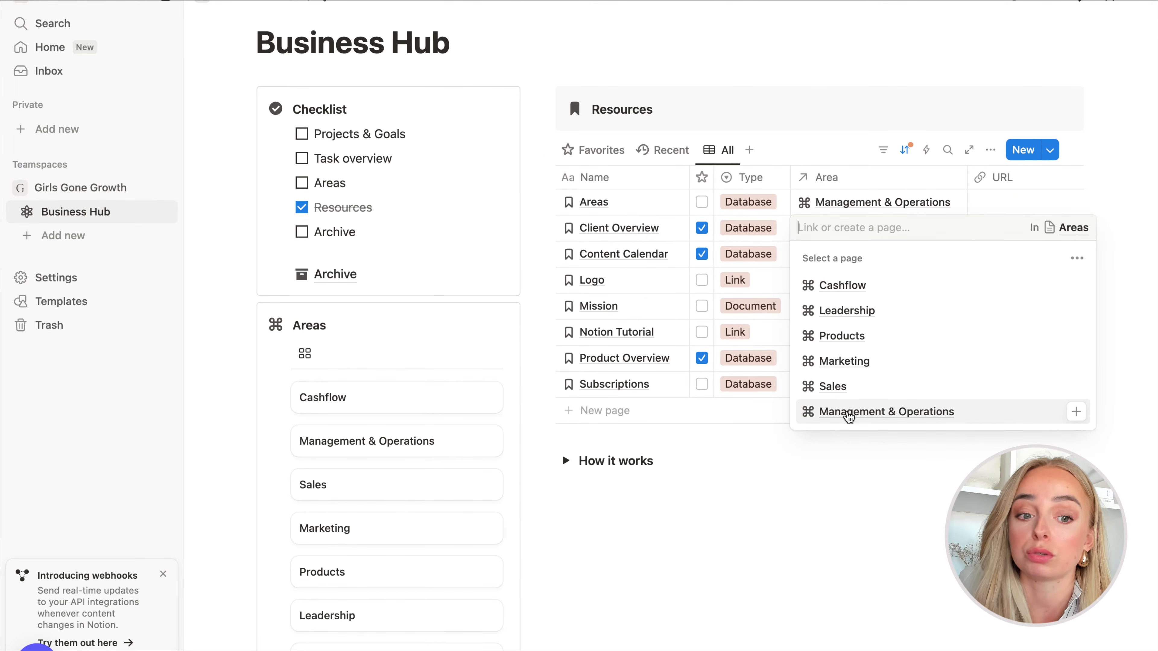
{"action": "left_click", "coordinate": [892, 413]}
{"action": "key", "text": "Escape"}
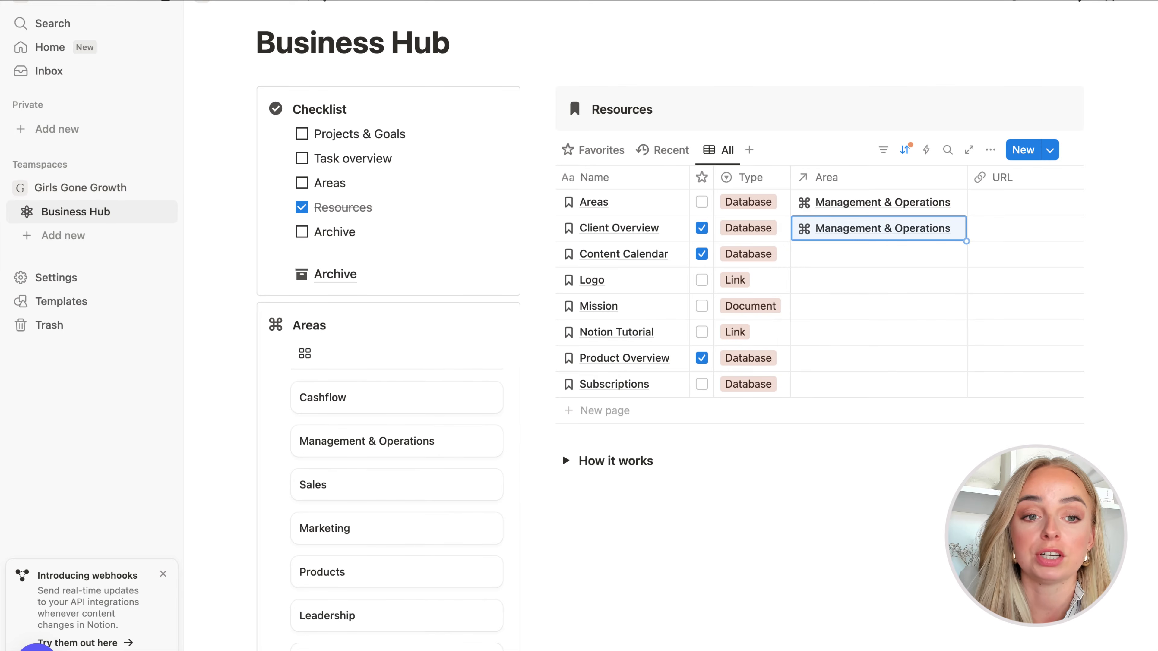
{"action": "left_click", "coordinate": [862, 263]}
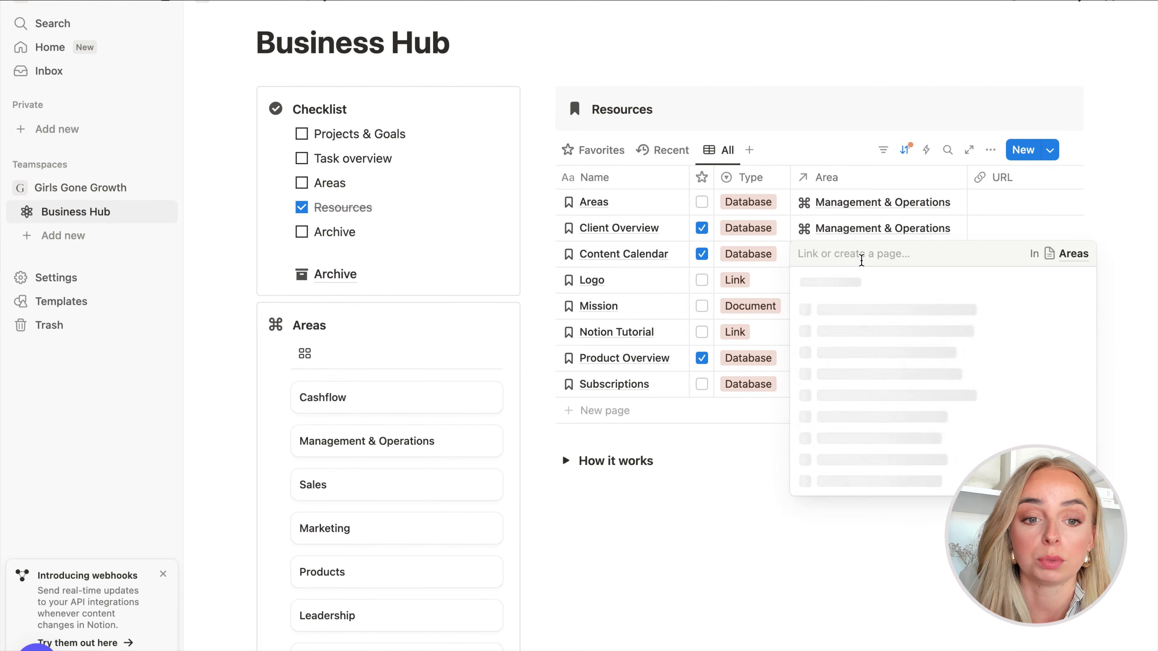
{"action": "left_click", "coordinate": [867, 387]}
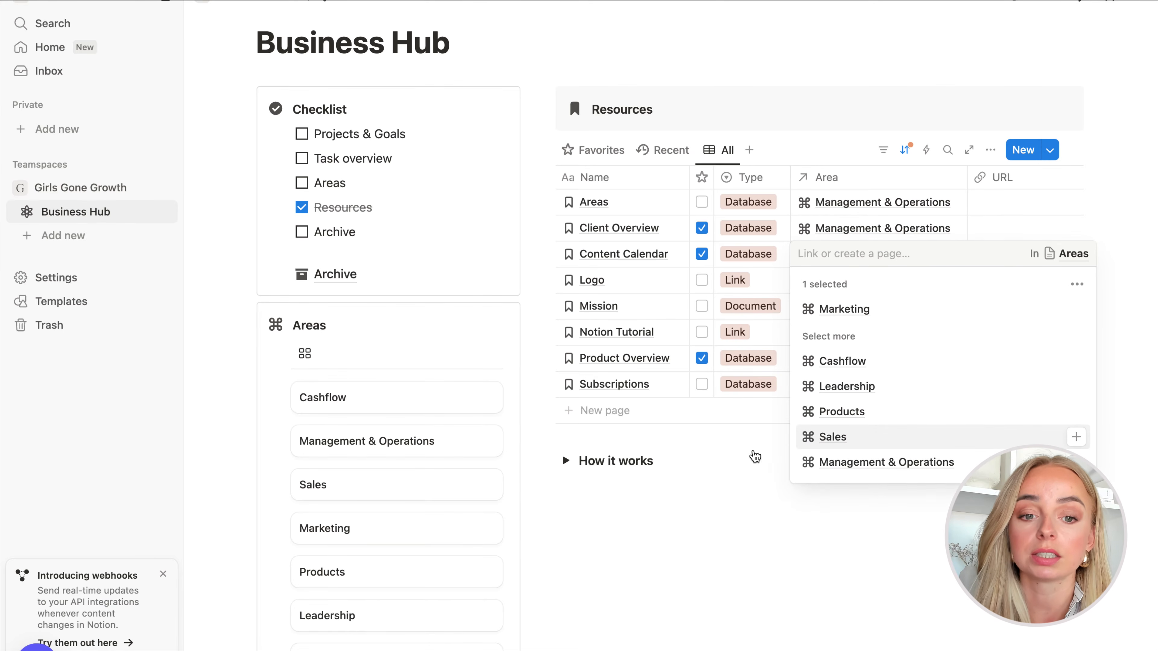
{"action": "key", "text": "Escape"}
- Set the Area of both the Logo and Mission resources to Leadership
{"action": "left_click", "coordinate": [833, 283]}
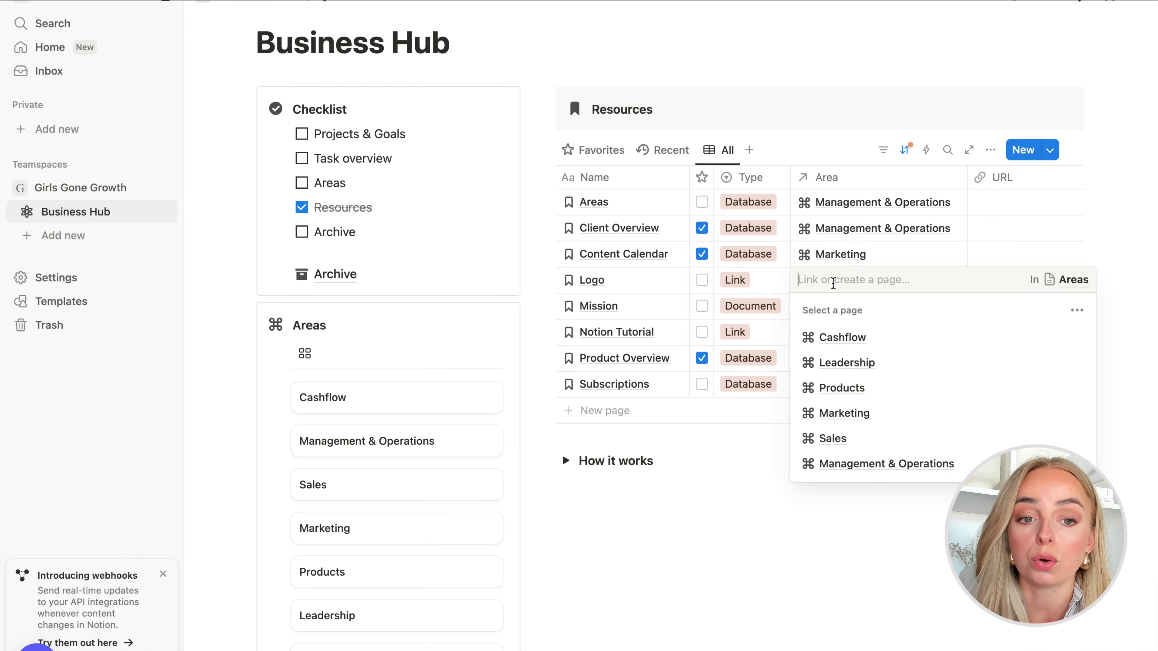
{"action": "left_click", "coordinate": [898, 367]}
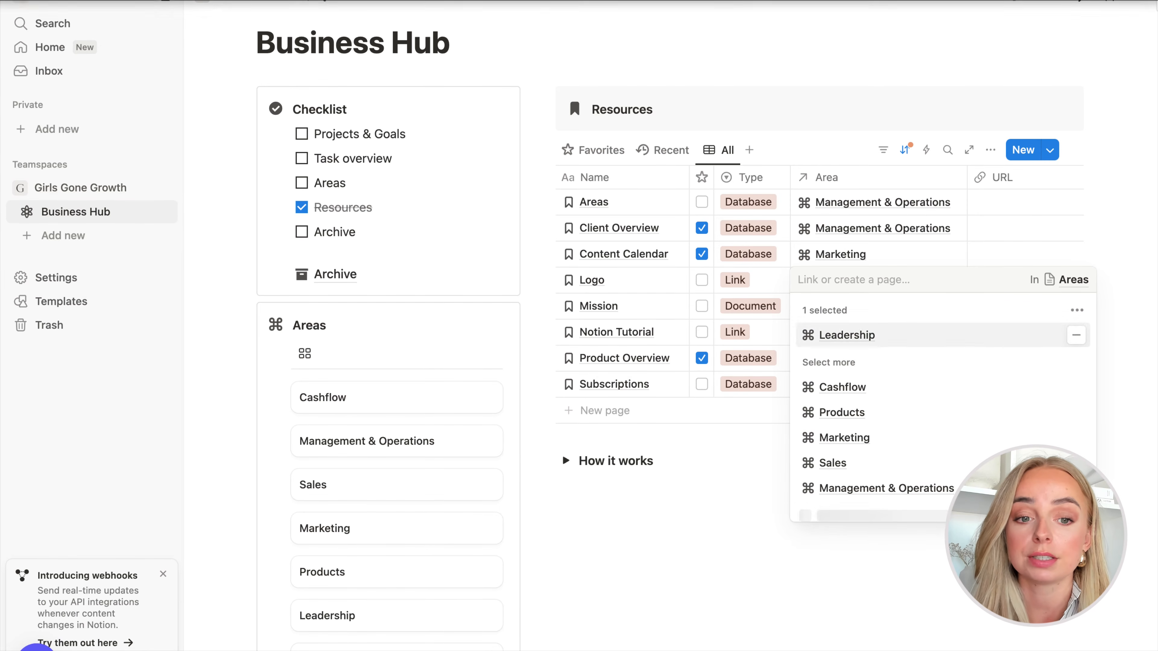
{"action": "key", "text": "Escape"}
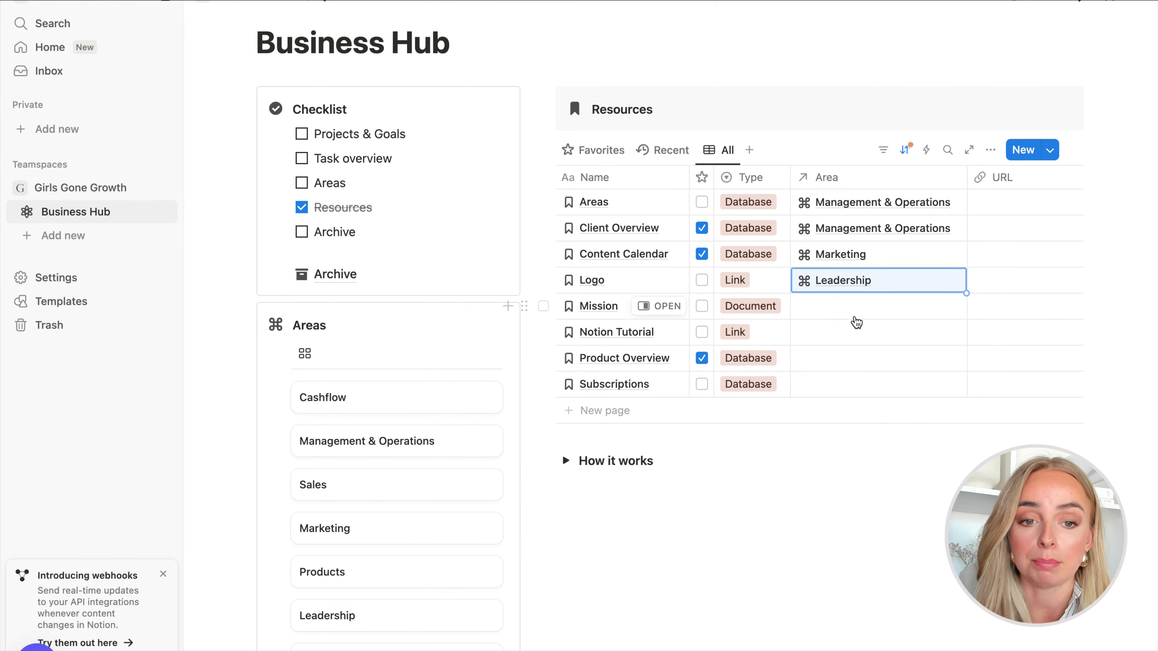
{"action": "key", "text": "Down"}
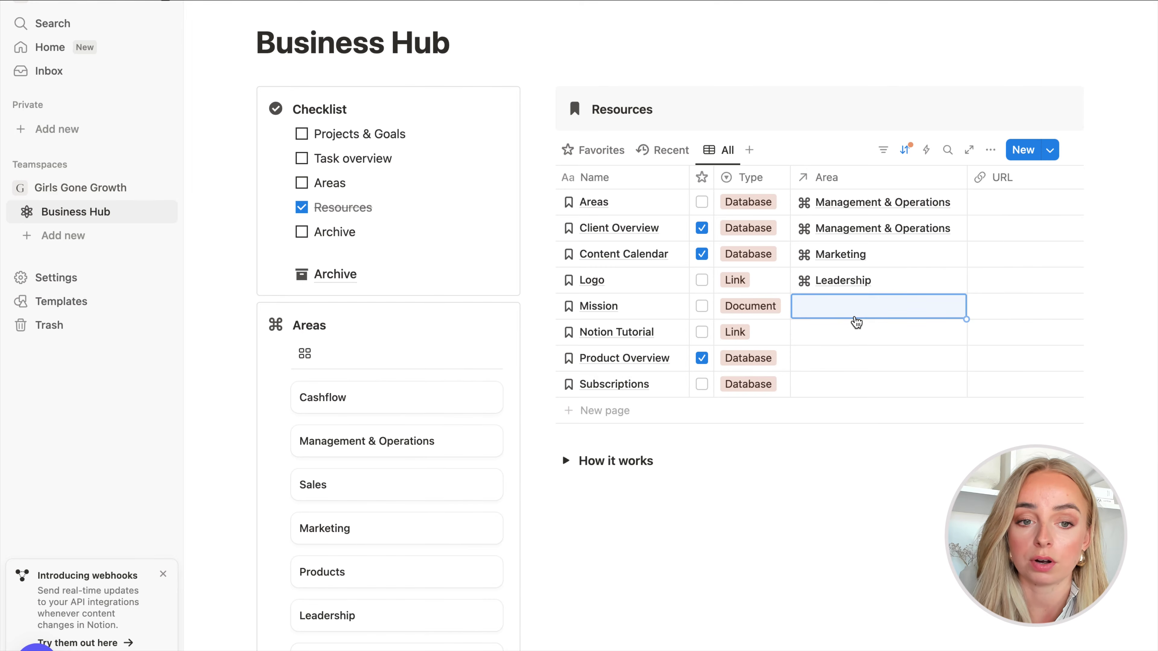
{"action": "type", "text": "Oea"}
{"action": "key", "text": "super+a"}
{"action": "type", "text": "Le"}
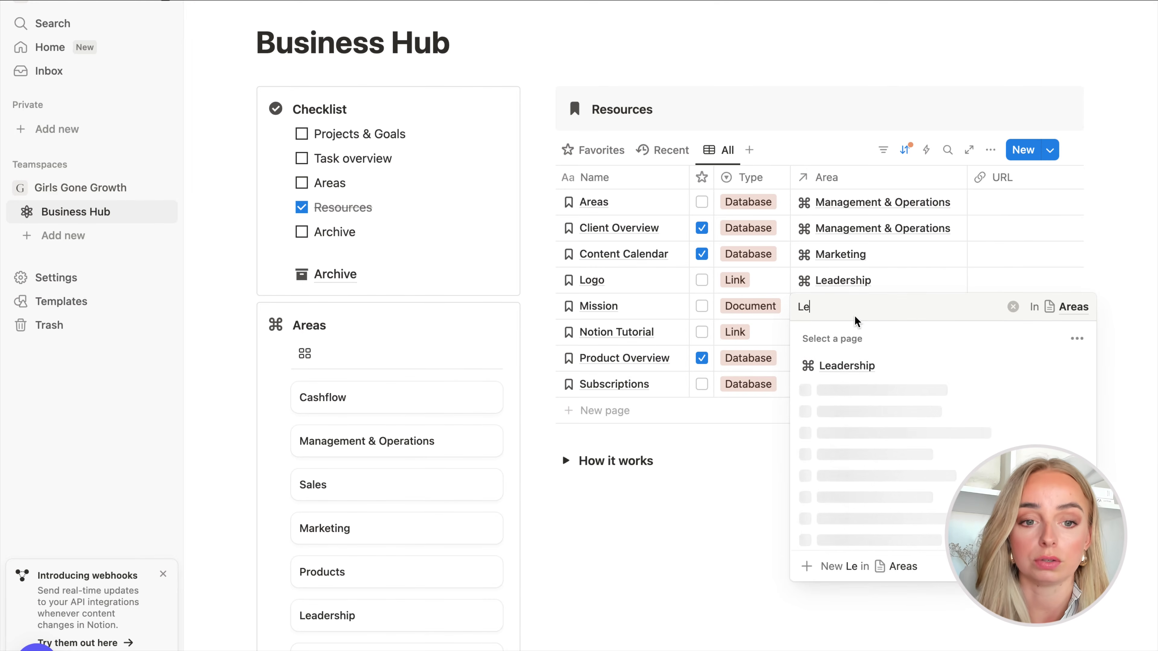
{"action": "left_click", "coordinate": [848, 368]}
{"action": "key", "text": "Escape"}
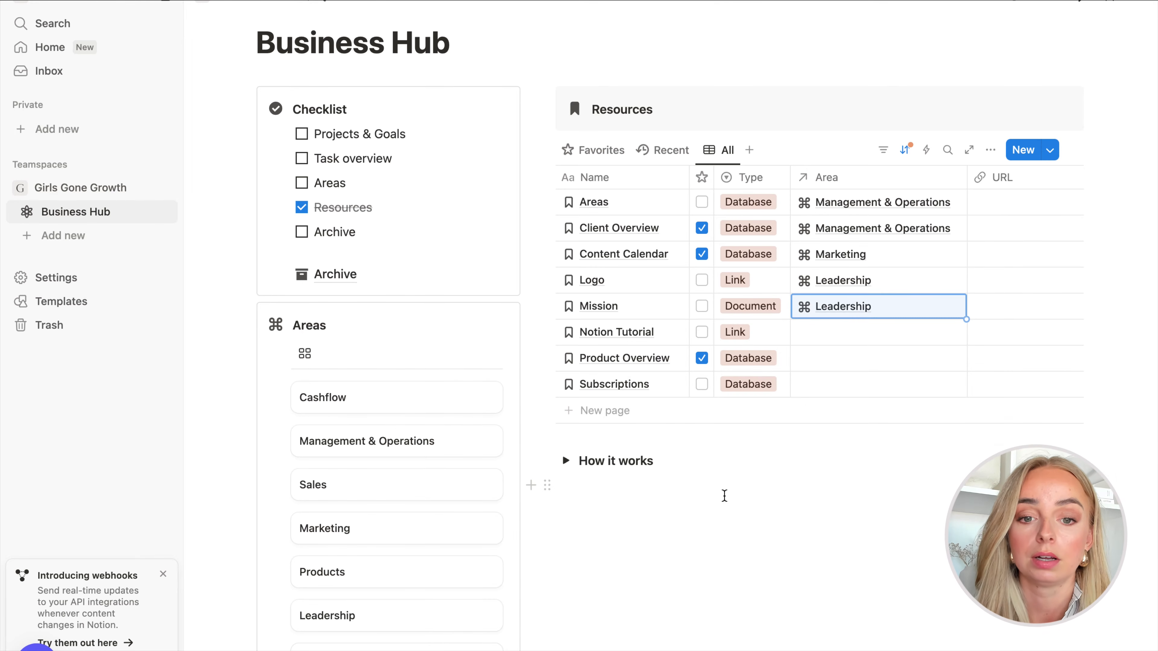
- Set the Area of Notion Tutorial to Management & Operations and of Product Overview to Products
{"action": "key", "text": "Down"}
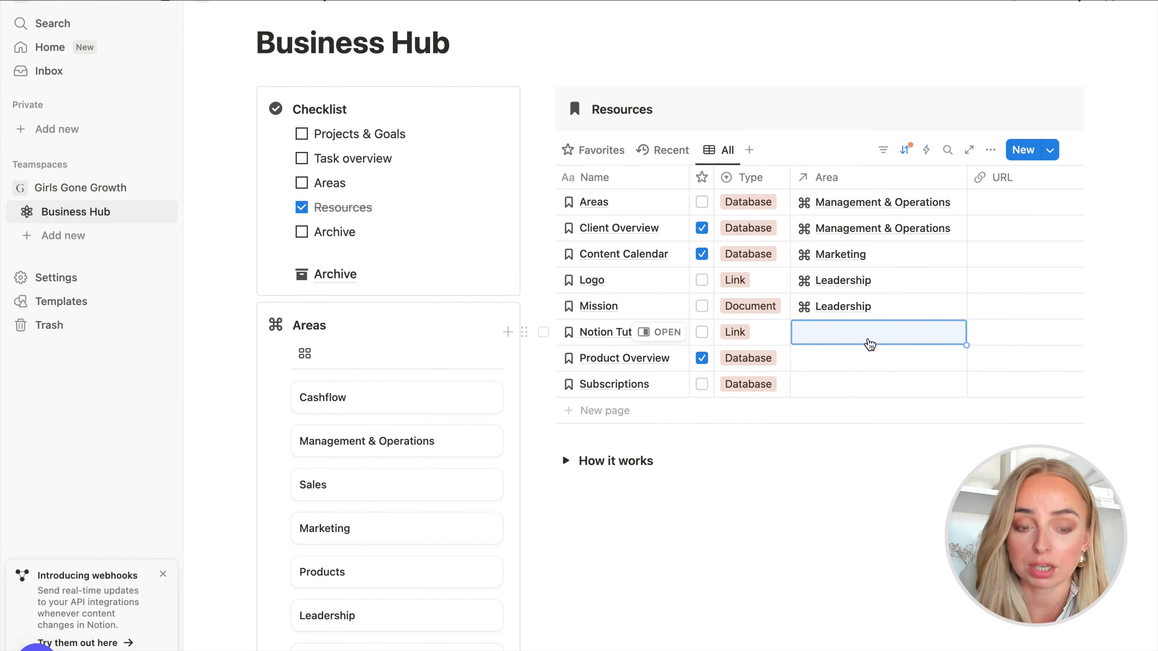
{"action": "type", "text": "Ma"}
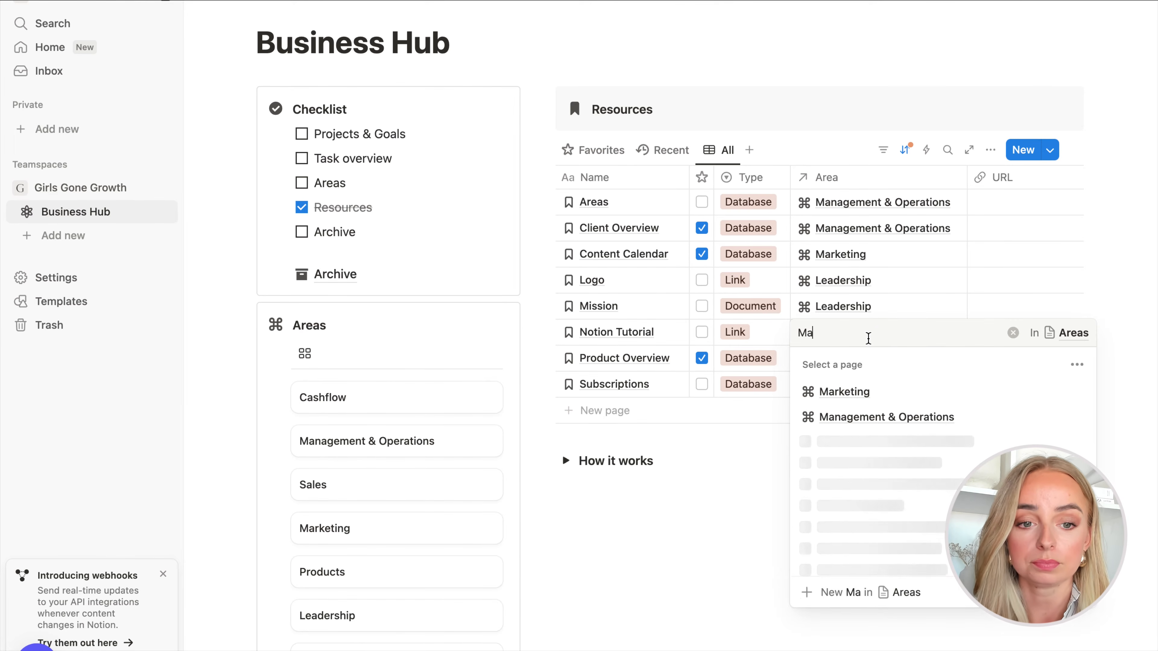
{"action": "left_click", "coordinate": [871, 416]}
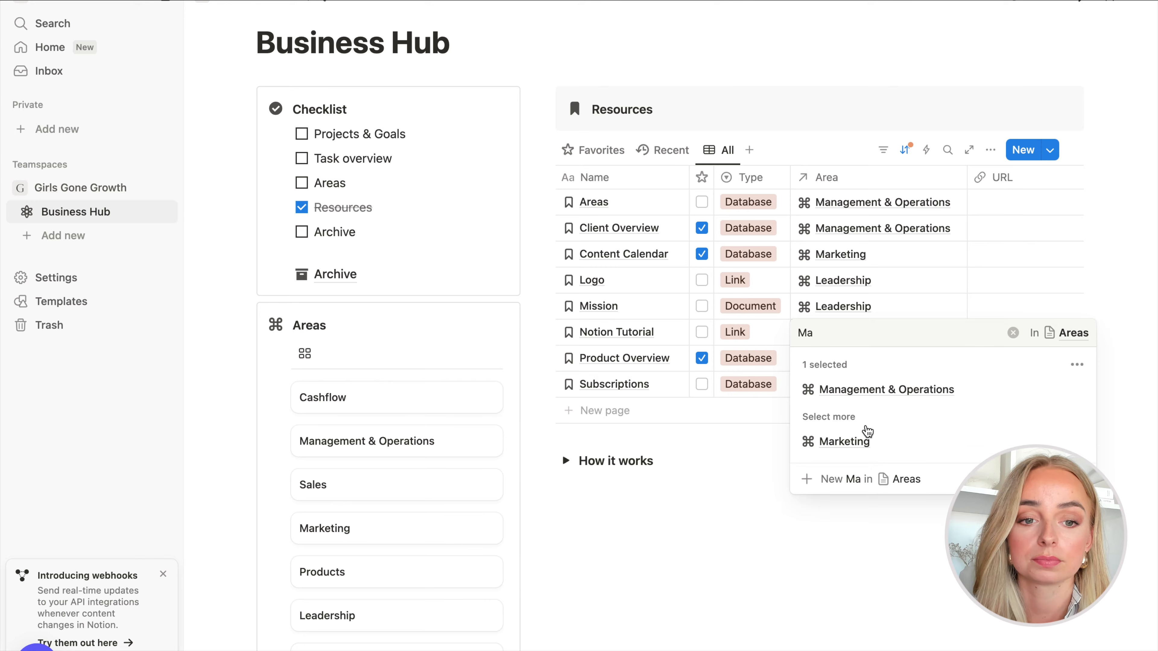
{"action": "left_click", "coordinate": [726, 561]}
{"action": "key", "text": "Down"}
{"action": "type", "text": "Pro"}
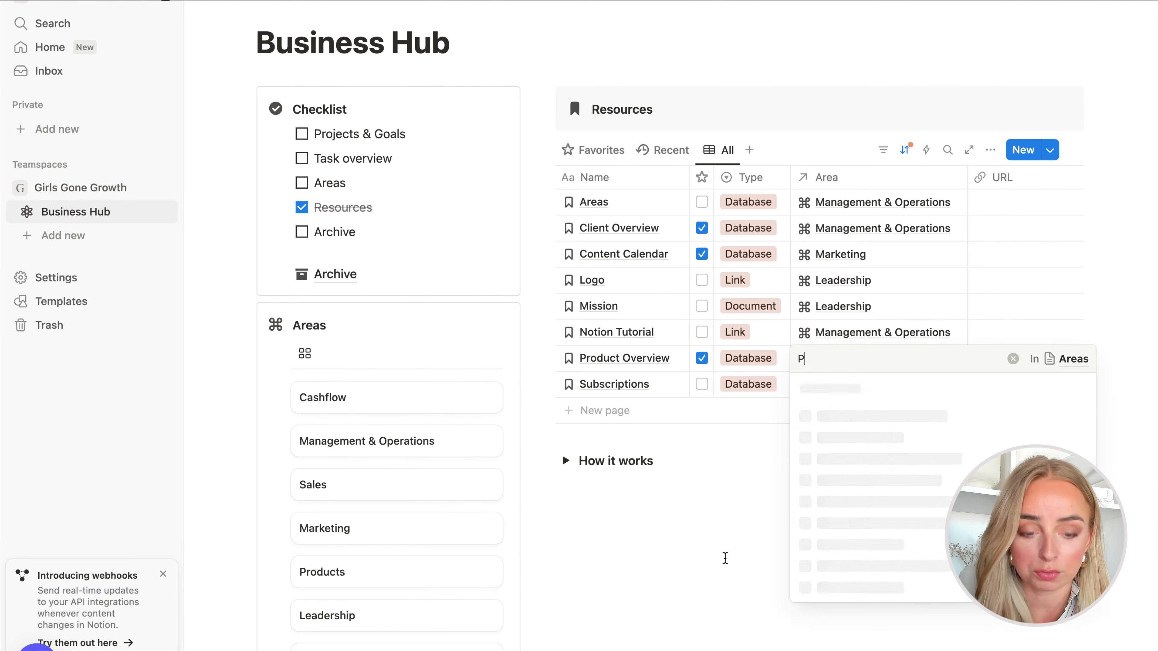
{"action": "left_click", "coordinate": [869, 419]}
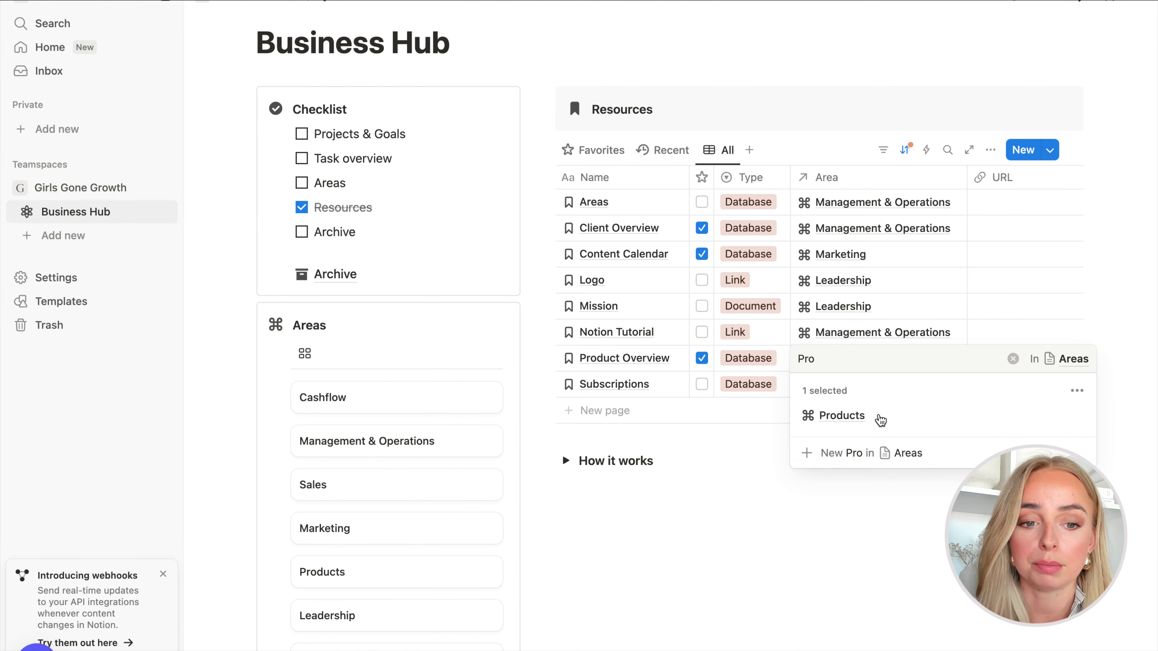
{"action": "left_click", "coordinate": [745, 529]}
- Set the Area of the Subscriptions resource to Cashflow and deselect the cell
{"action": "key", "text": "Down"}
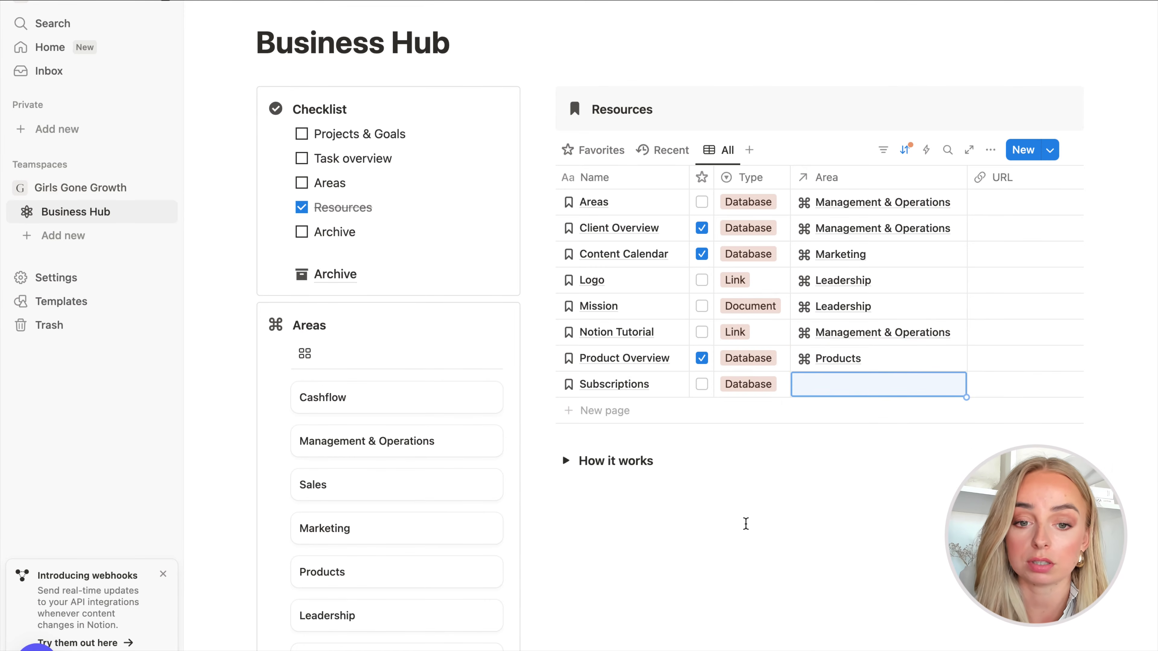
{"action": "type", "text": "Cash"}
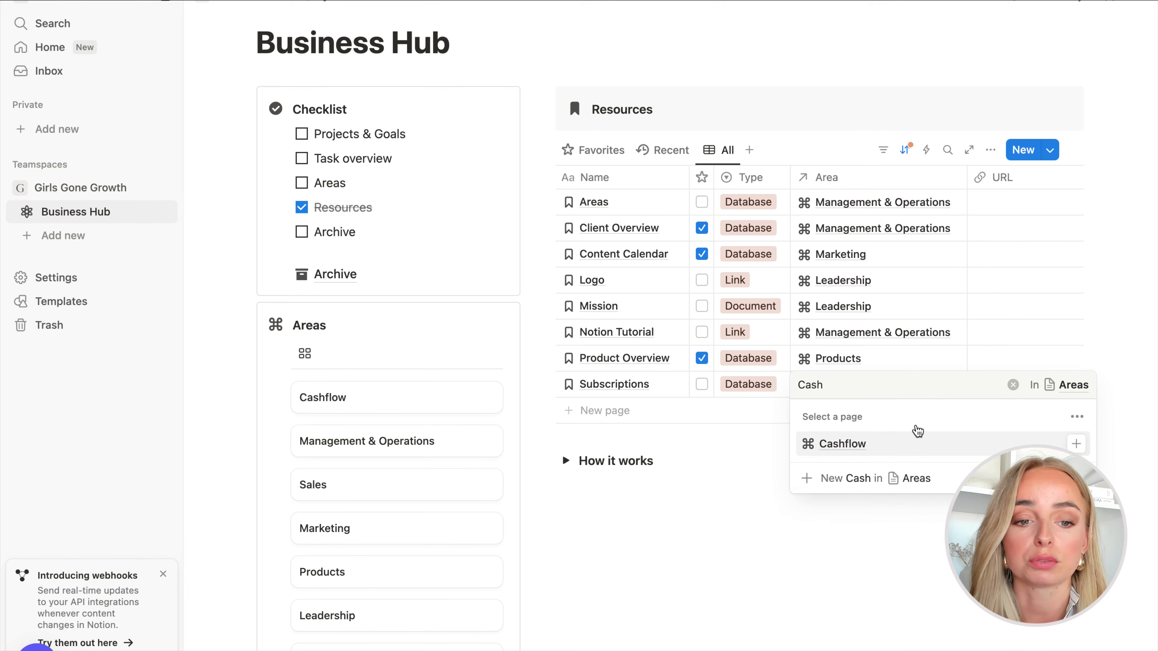
{"action": "left_click", "coordinate": [930, 445]}
{"action": "left_click", "coordinate": [774, 525]}
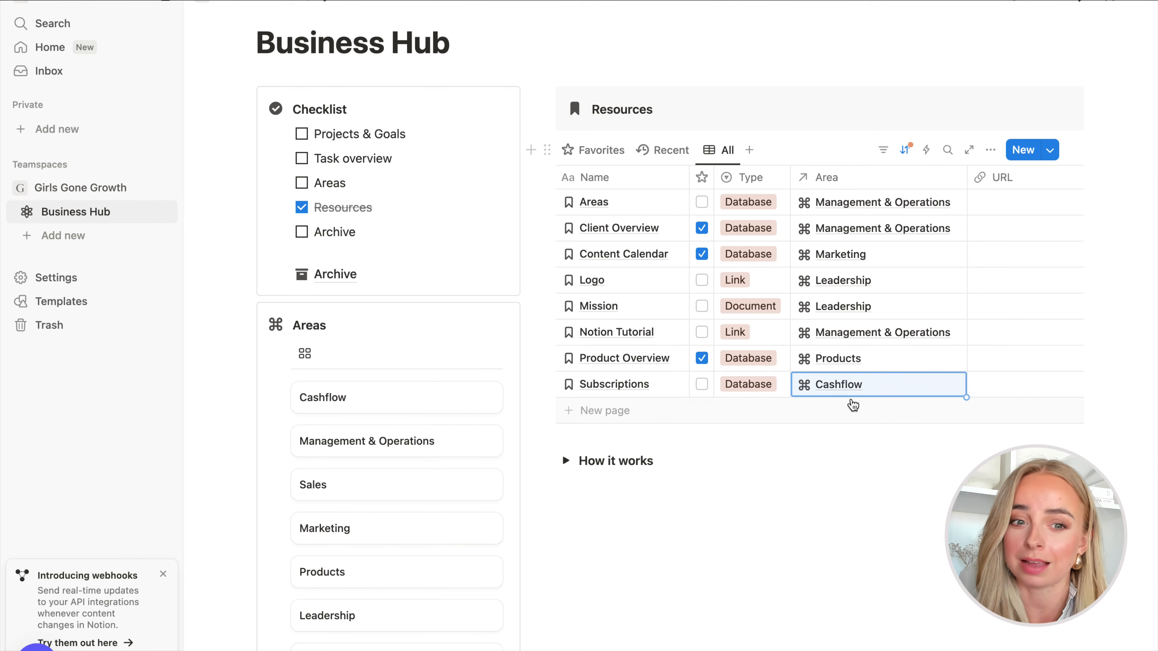
{"action": "left_click", "coordinate": [903, 535]}
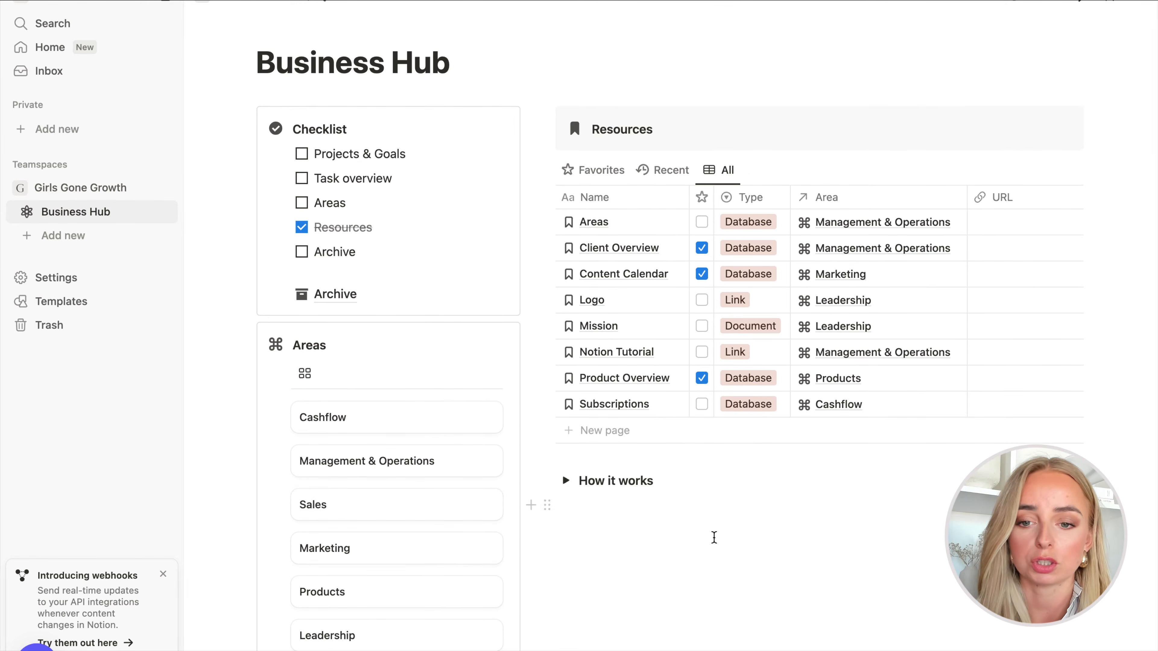
- Open the Management & Operations area page to check its linked resources, and return to Business Hub
{"action": "scroll", "coordinate": [553, 553], "scroll_direction": "down", "scroll_amount": 1}
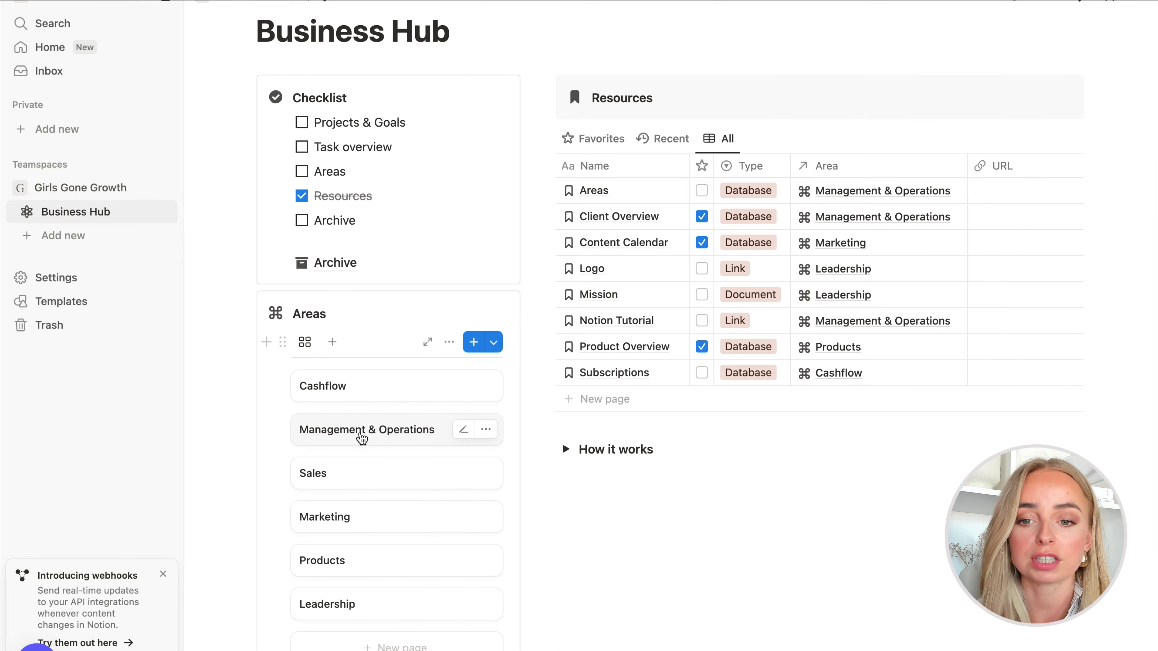
{"action": "left_click", "coordinate": [361, 437]}
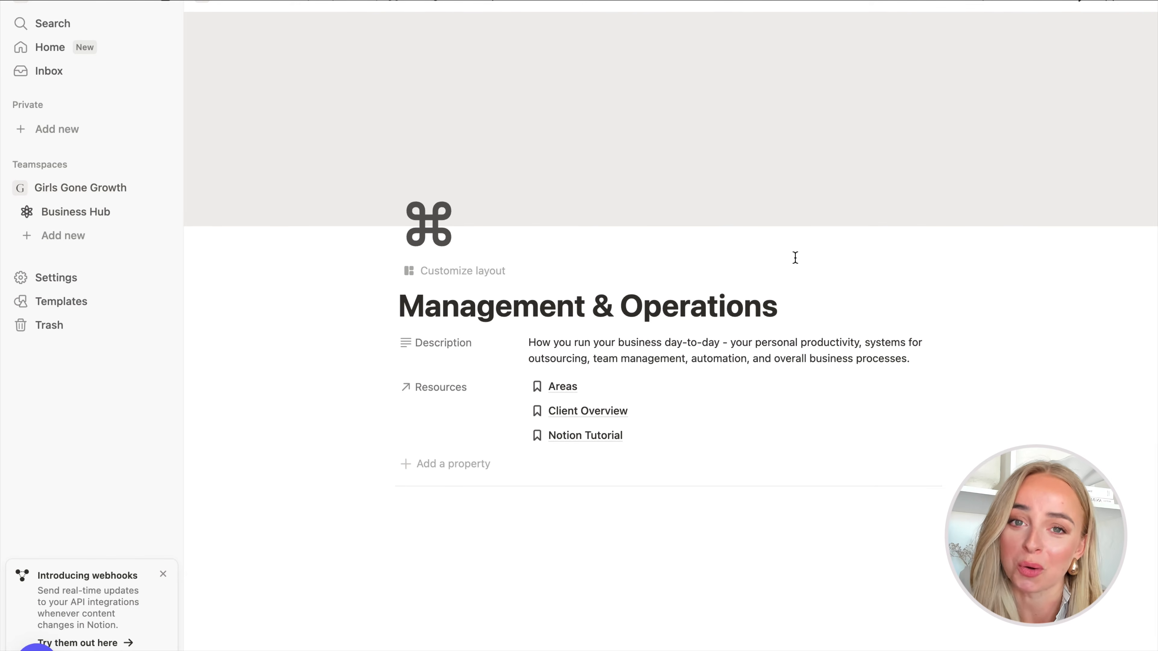
{"action": "left_click", "coordinate": [322, 3]}
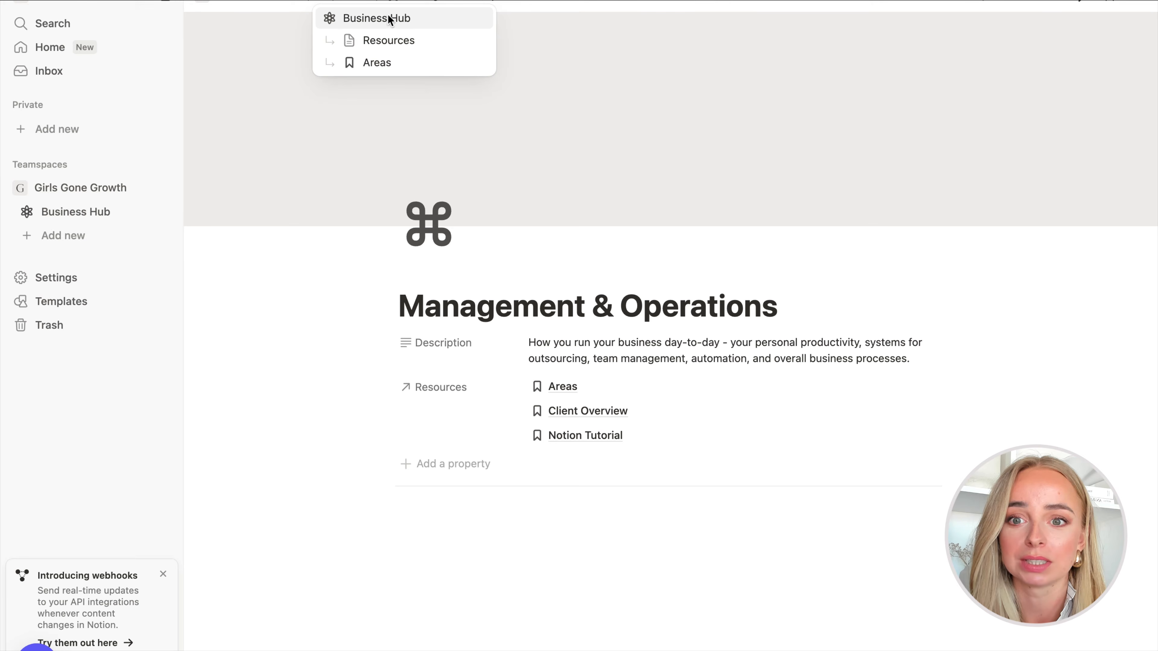
{"action": "left_click", "coordinate": [389, 20]}
{"action": "scroll", "coordinate": [816, 220], "scroll_direction": "down", "scroll_amount": 5}
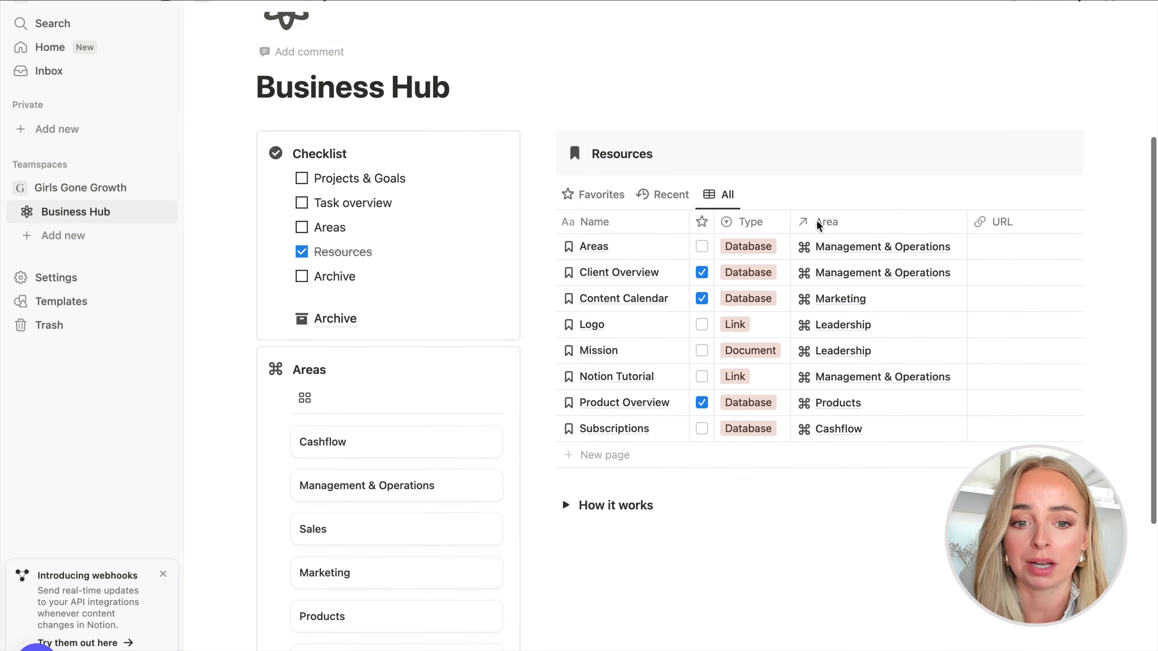
{"action": "scroll", "coordinate": [816, 224], "scroll_direction": "down", "scroll_amount": 3}
{"action": "scroll", "coordinate": [766, 397], "scroll_direction": "up", "scroll_amount": 3}
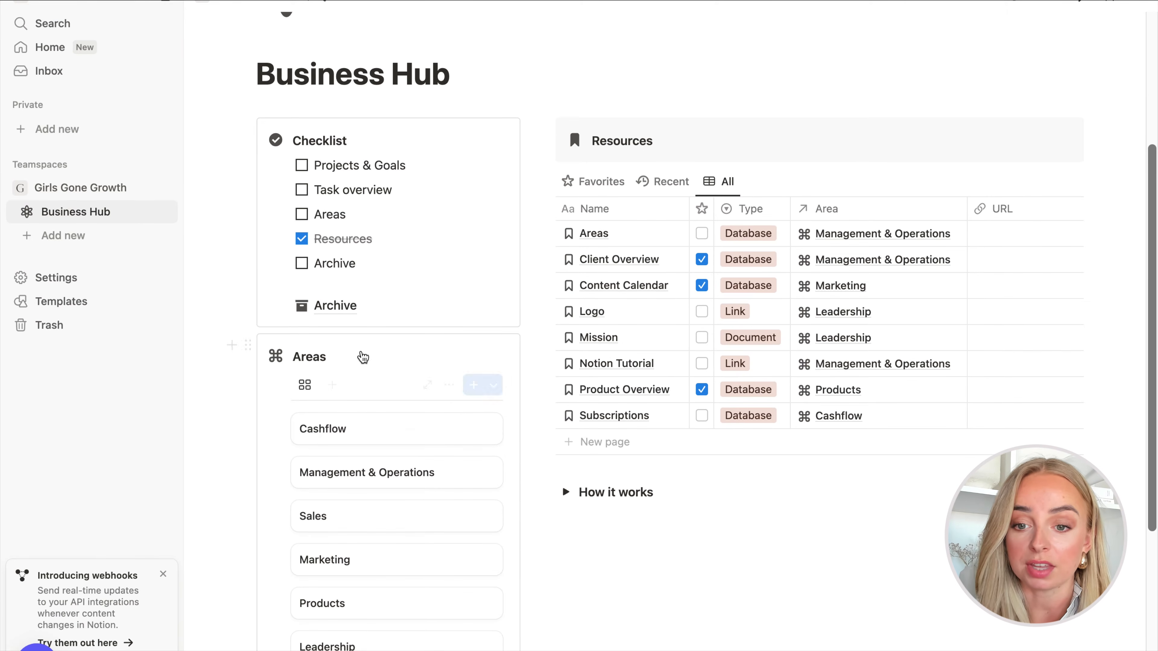
- Duplicate the How it works toggle under Resources and move the copy below See All in the Areas callout, with an empty line between them
{"action": "scroll", "coordinate": [354, 543], "scroll_direction": "down", "scroll_amount": 5}
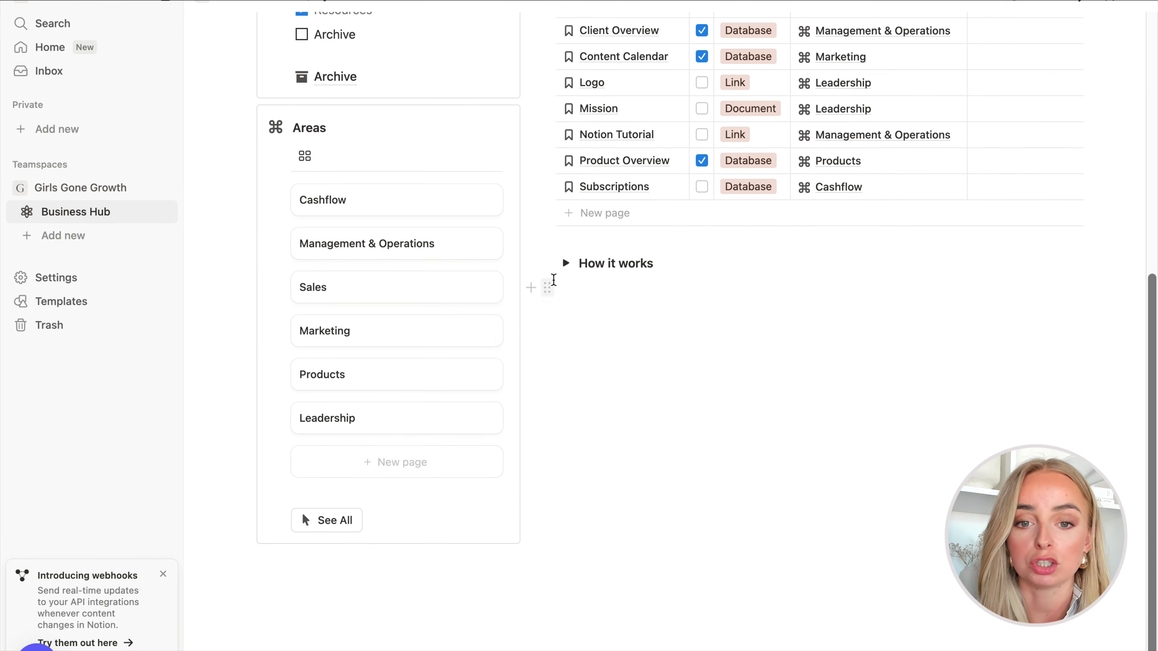
{"action": "left_click", "coordinate": [549, 263]}
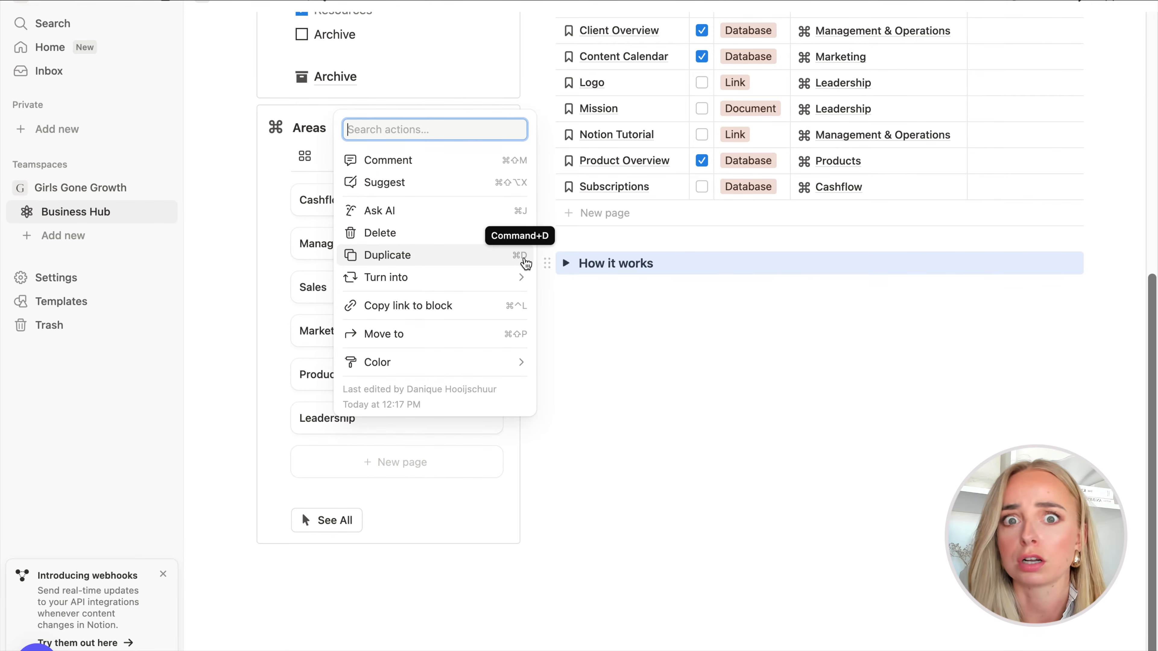
{"action": "left_click", "coordinate": [469, 258]}
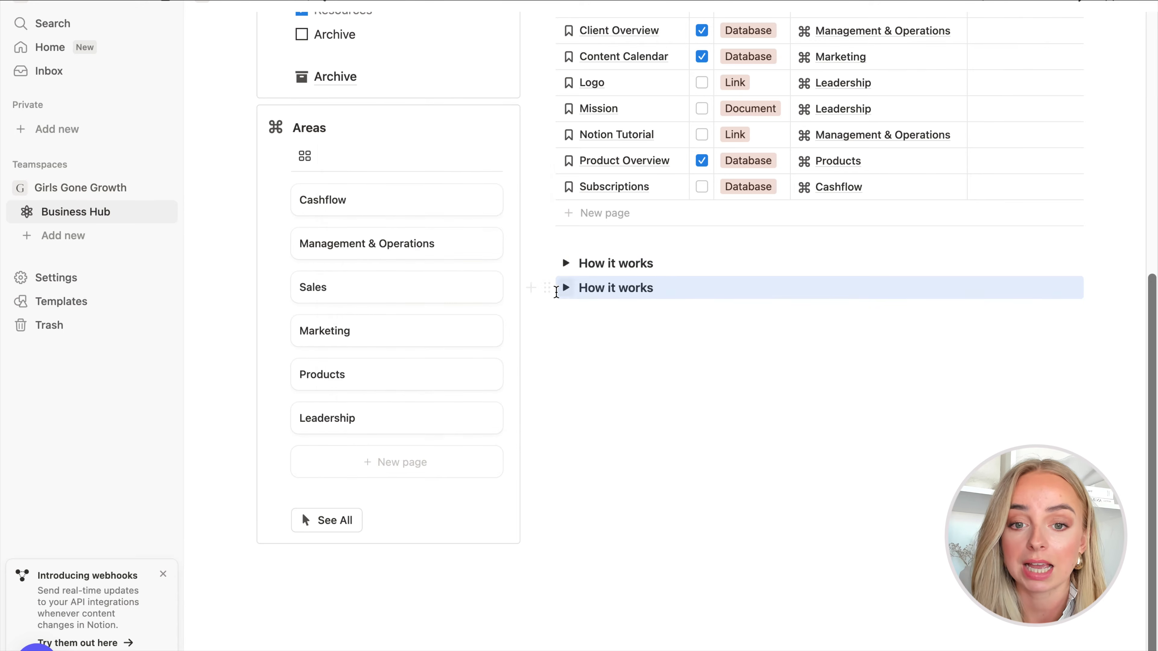
{"action": "left_click_drag", "start_coordinate": [547, 288], "coordinate": [302, 538]}
{"action": "scroll", "coordinate": [315, 509], "scroll_direction": "down", "scroll_amount": 2}
{"action": "left_click", "coordinate": [316, 530]}
{"action": "left_click_drag", "start_coordinate": [247, 498], "coordinate": [301, 449]}
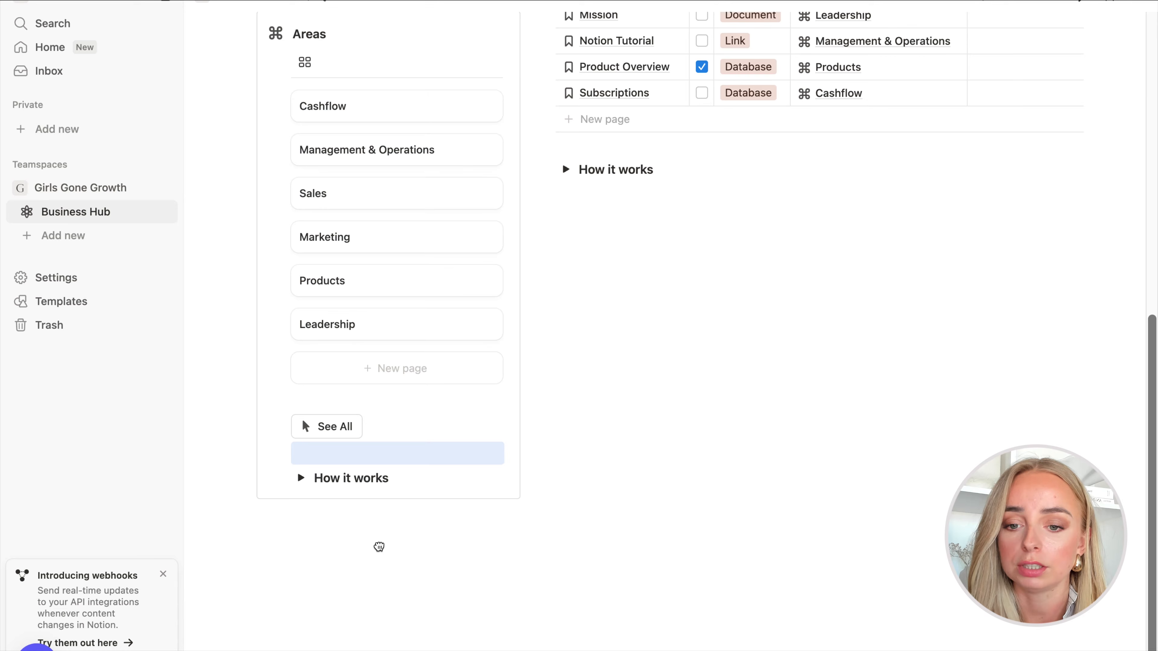
{"action": "left_click", "coordinate": [390, 491]}
{"action": "scroll", "coordinate": [303, 486], "scroll_direction": "up", "scroll_amount": 1}
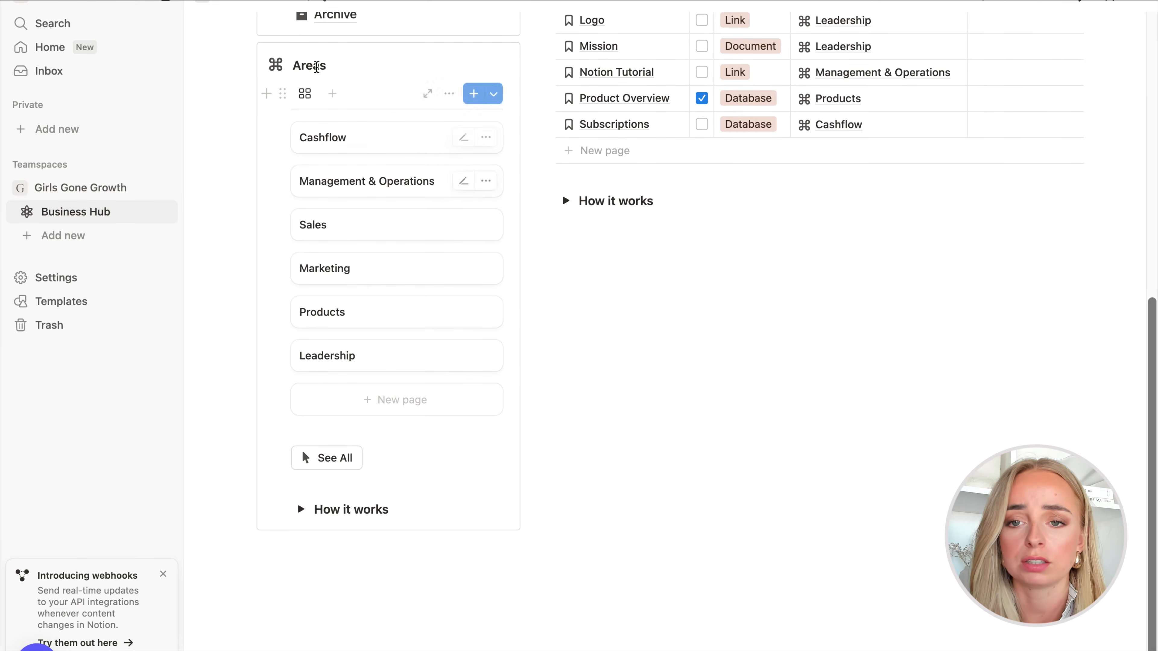
- Expand the How it works toggle in the Areas callout to review its explanation, and collapse it again
{"action": "left_click", "coordinate": [302, 511]}
{"action": "scroll", "coordinate": [464, 418], "scroll_direction": "down", "scroll_amount": 3}
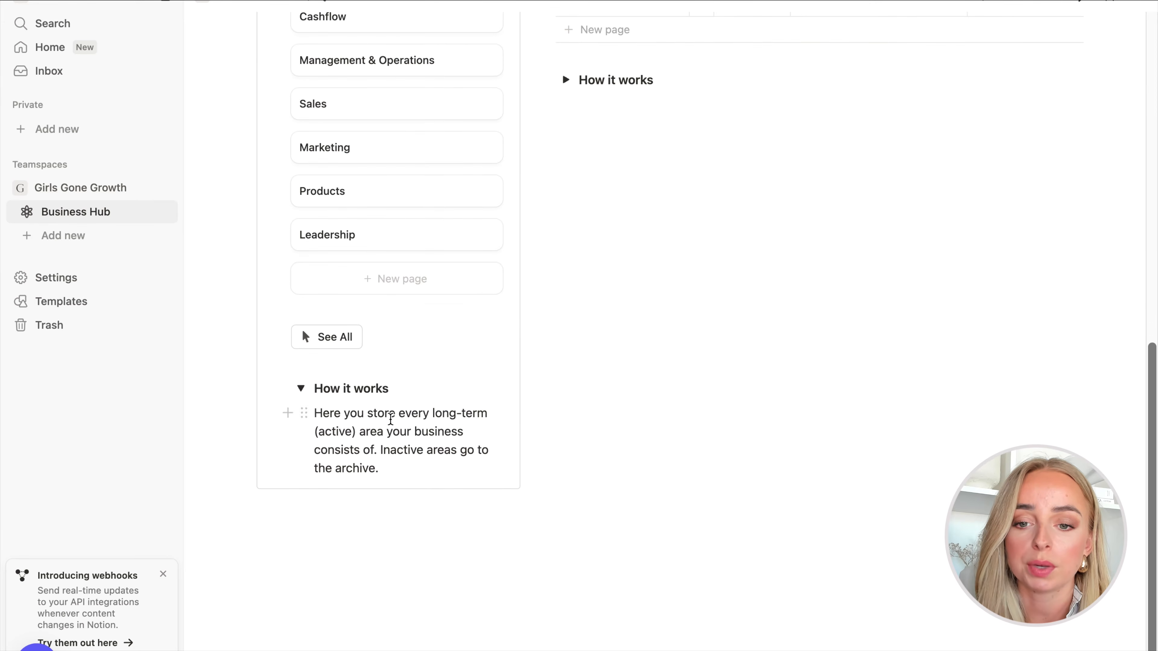
{"action": "scroll", "coordinate": [464, 418], "scroll_direction": "up", "scroll_amount": 3}
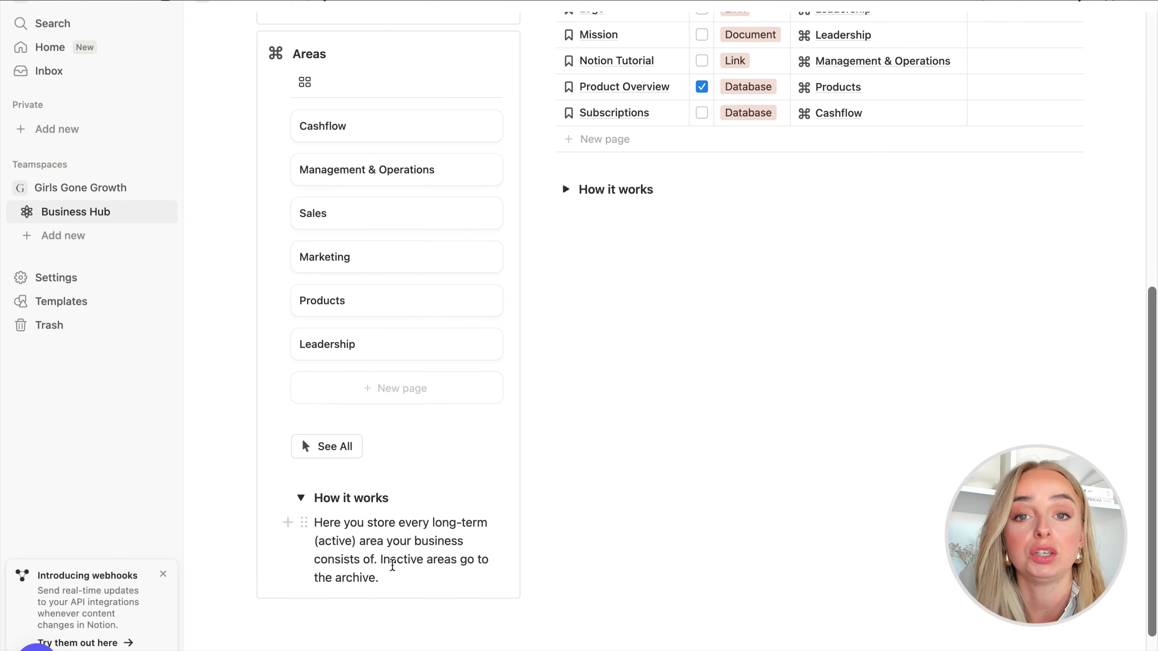
{"action": "scroll", "coordinate": [392, 566], "scroll_direction": "up", "scroll_amount": 5}
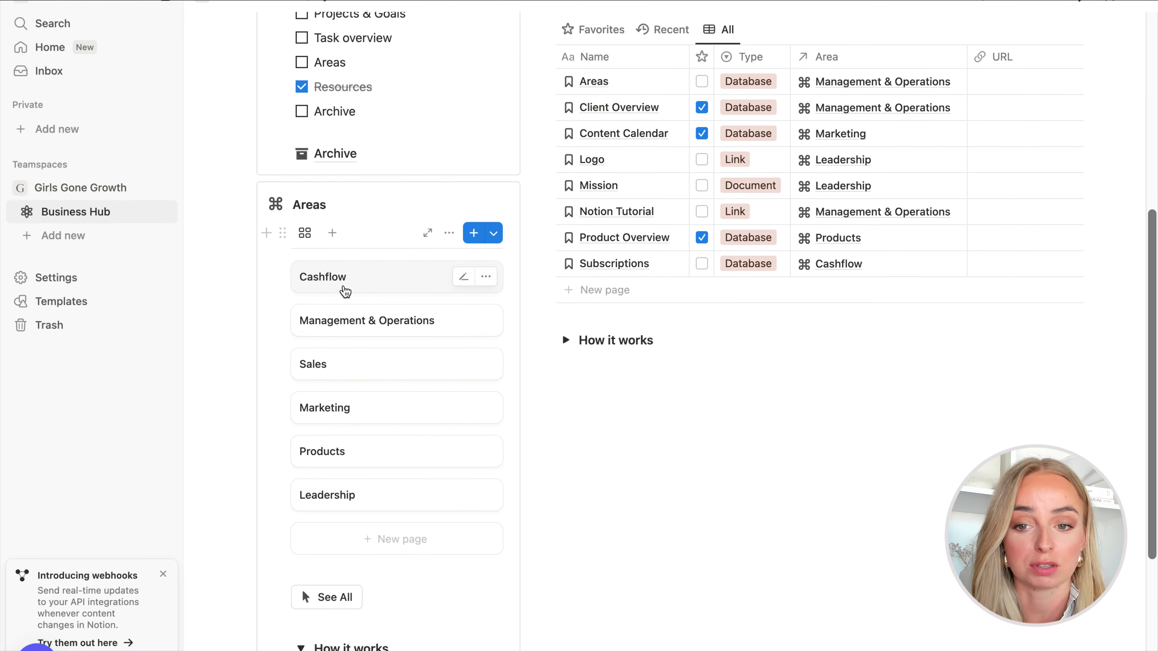
{"action": "mouse_move", "coordinate": [378, 276]}
{"action": "left_mouse_down"}
{"action": "mouse_move", "coordinate": [357, 155]}
{"action": "mouse_move", "coordinate": [360, 269]}
{"action": "mouse_move", "coordinate": [388, 293]}
{"action": "left_mouse_up"}
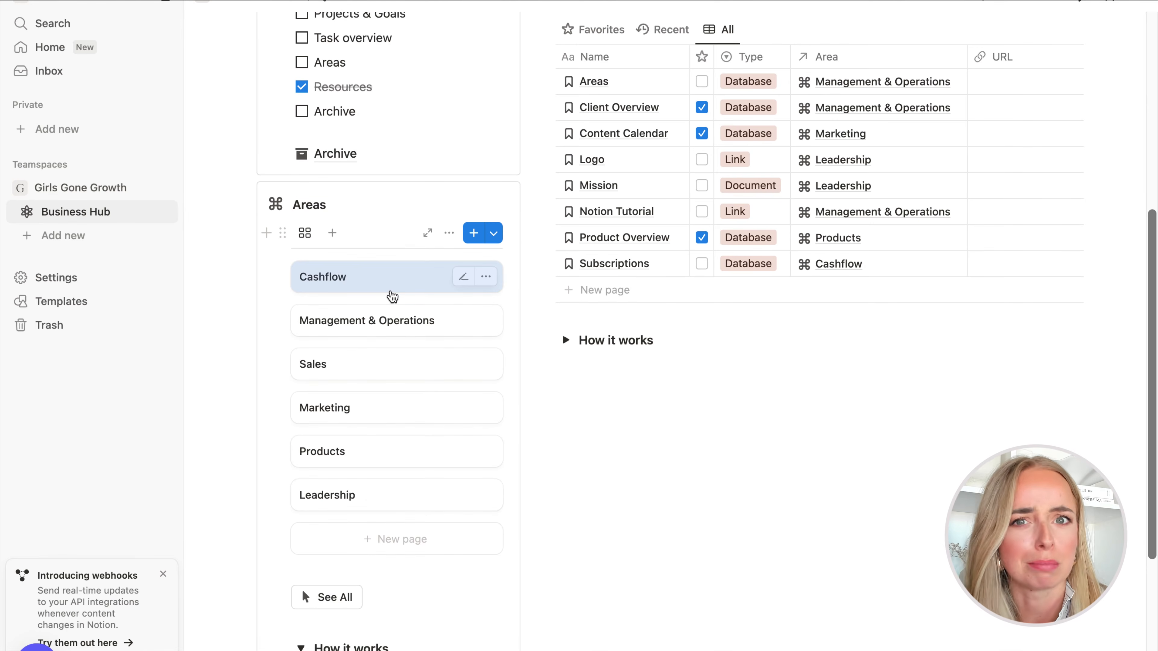
{"action": "left_click", "coordinate": [599, 503]}
{"action": "scroll", "coordinate": [599, 503], "scroll_direction": "down", "scroll_amount": 2}
{"action": "left_click", "coordinate": [299, 554]}
{"action": "scroll", "coordinate": [595, 488], "scroll_direction": "up", "scroll_amount": 4}
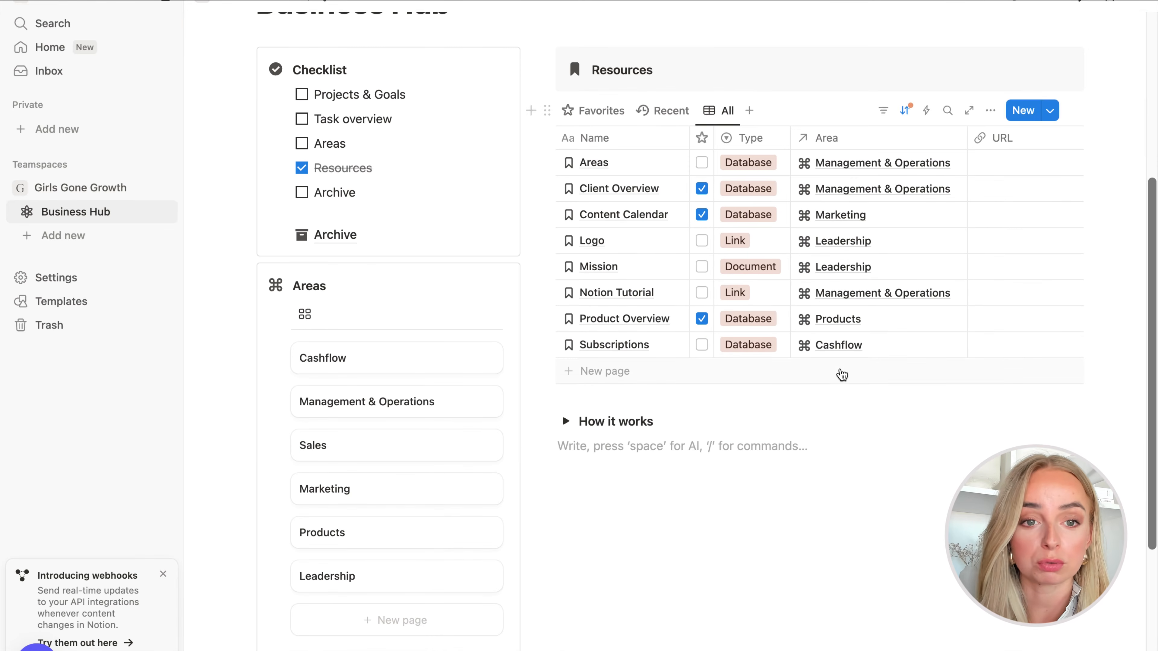
- Mark Areas as done in the Business Hub checklist
{"action": "scroll", "coordinate": [840, 373], "scroll_direction": "down", "scroll_amount": 4}
{"action": "scroll", "coordinate": [414, 214], "scroll_direction": "up", "scroll_amount": 6}
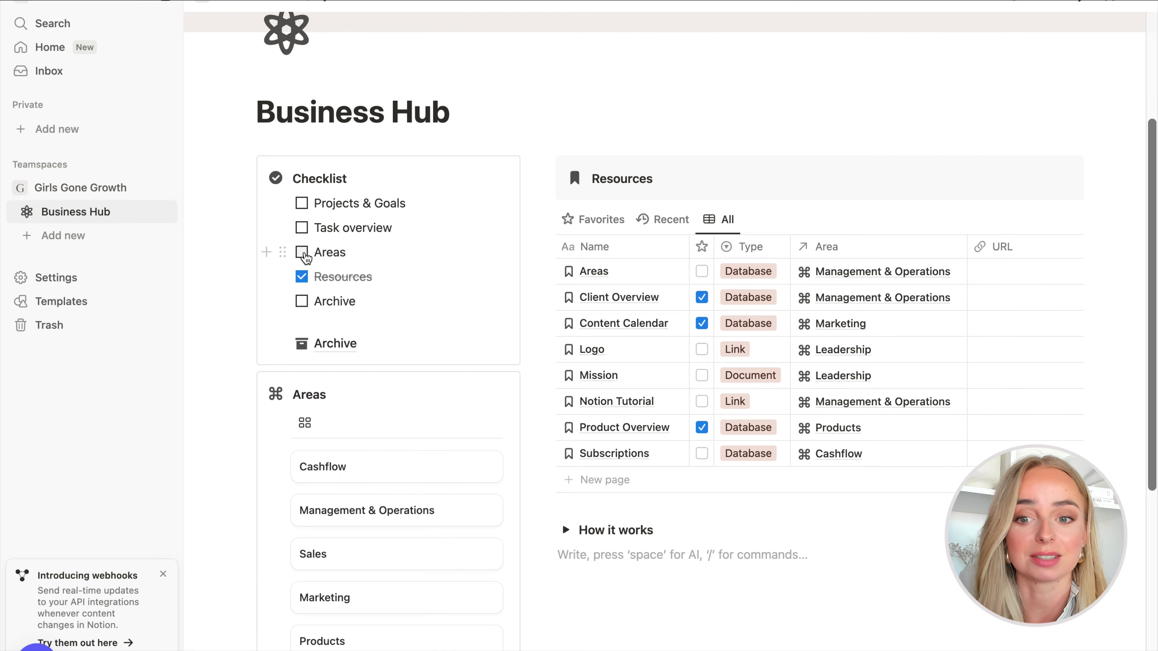
{"action": "left_click", "coordinate": [303, 253]}
{"action": "scroll", "coordinate": [406, 401], "scroll_direction": "up", "scroll_amount": 4}
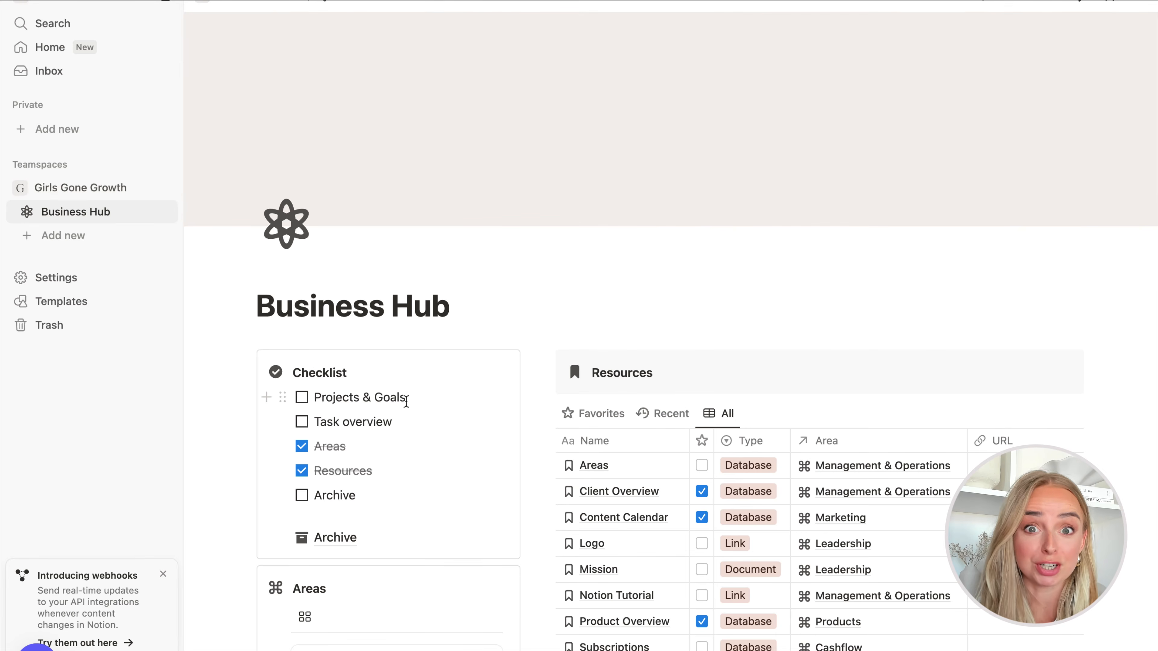
- Add a new page named Projects & Goals to the Resources database
{"action": "scroll", "coordinate": [585, 553], "scroll_direction": "down", "scroll_amount": 4}
{"action": "left_click", "coordinate": [585, 554]}
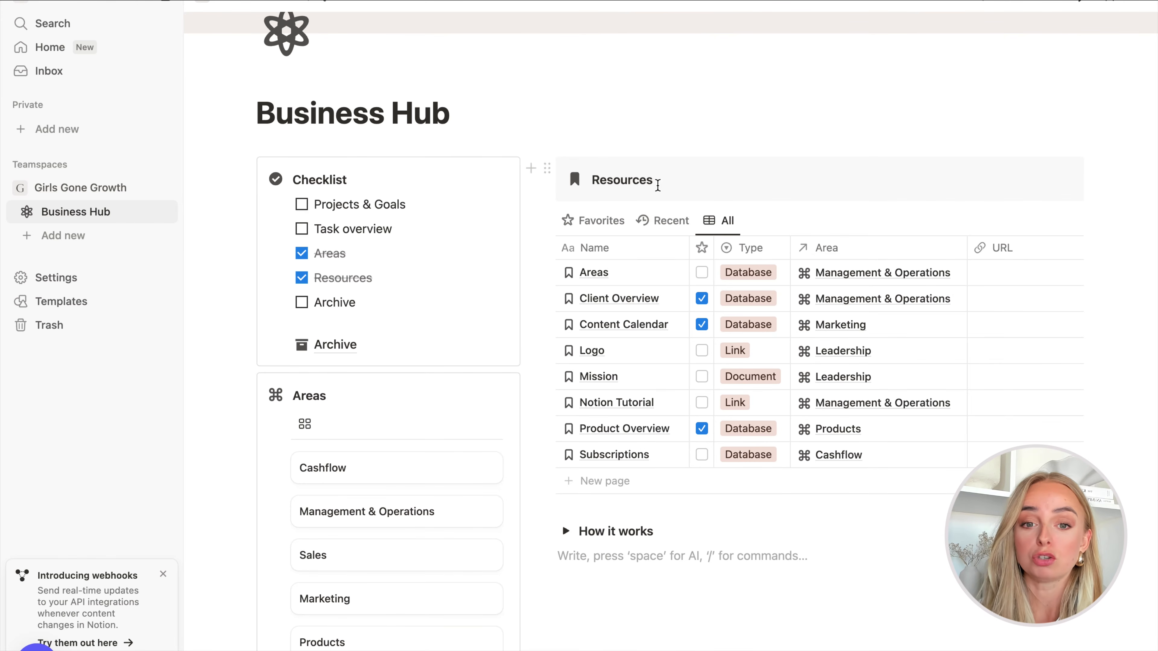
{"action": "left_click", "coordinate": [588, 482]}
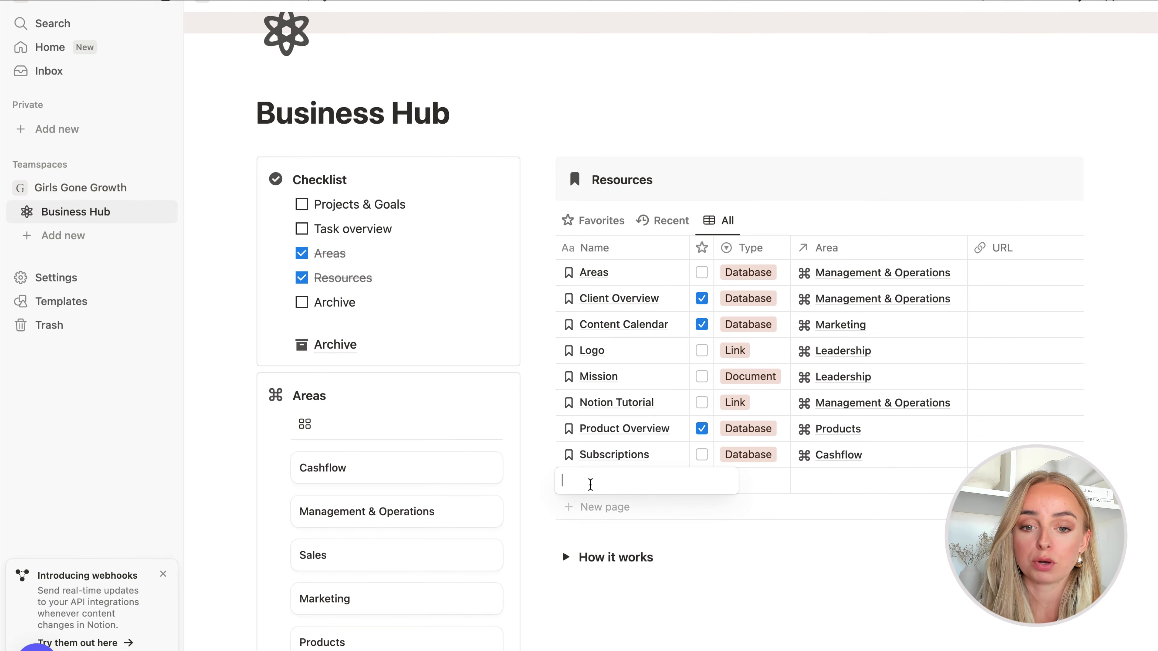
{"action": "type", "text": "Proje"}
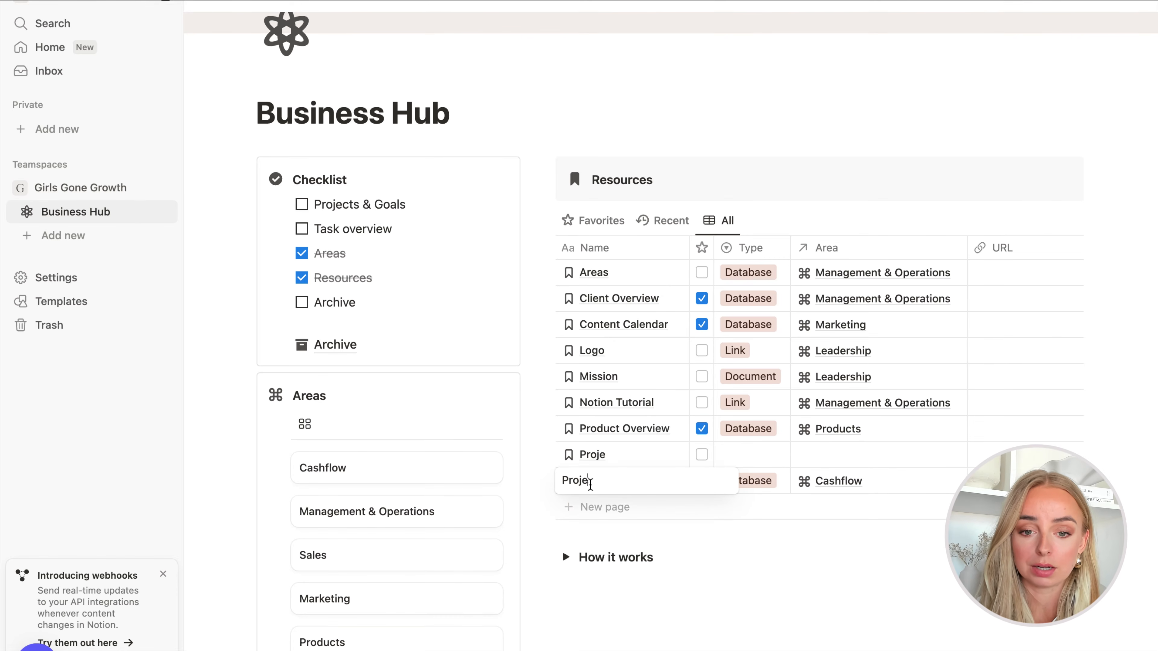
{"action": "type", "text": "cts & Goals"}
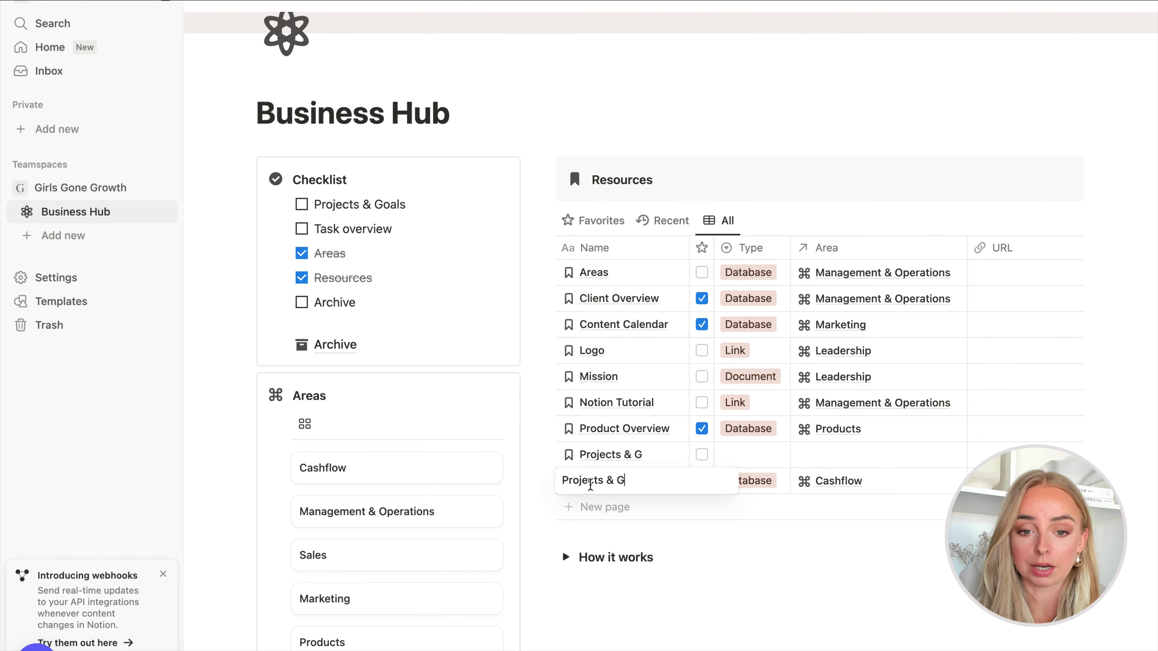
{"action": "key", "text": "Return"}
- Set the Type of the Projects & Goals resource to Database and its Area to Management & Operations
{"action": "scroll", "coordinate": [591, 485], "scroll_direction": "down", "scroll_amount": 4}
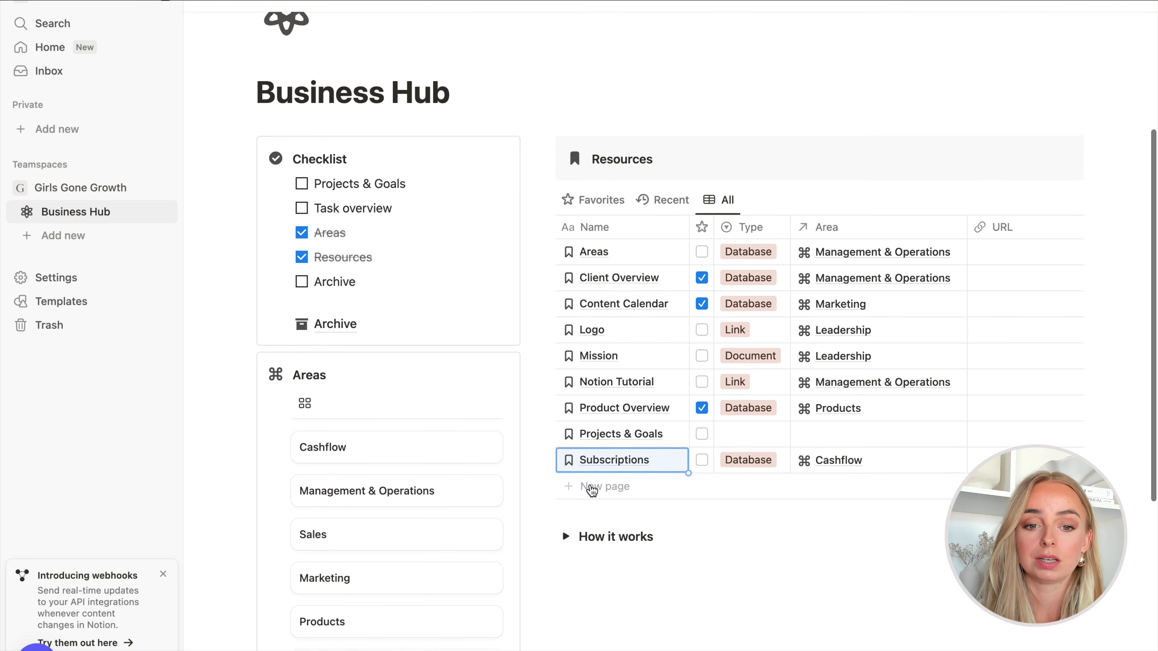
{"action": "left_click", "coordinate": [739, 371]}
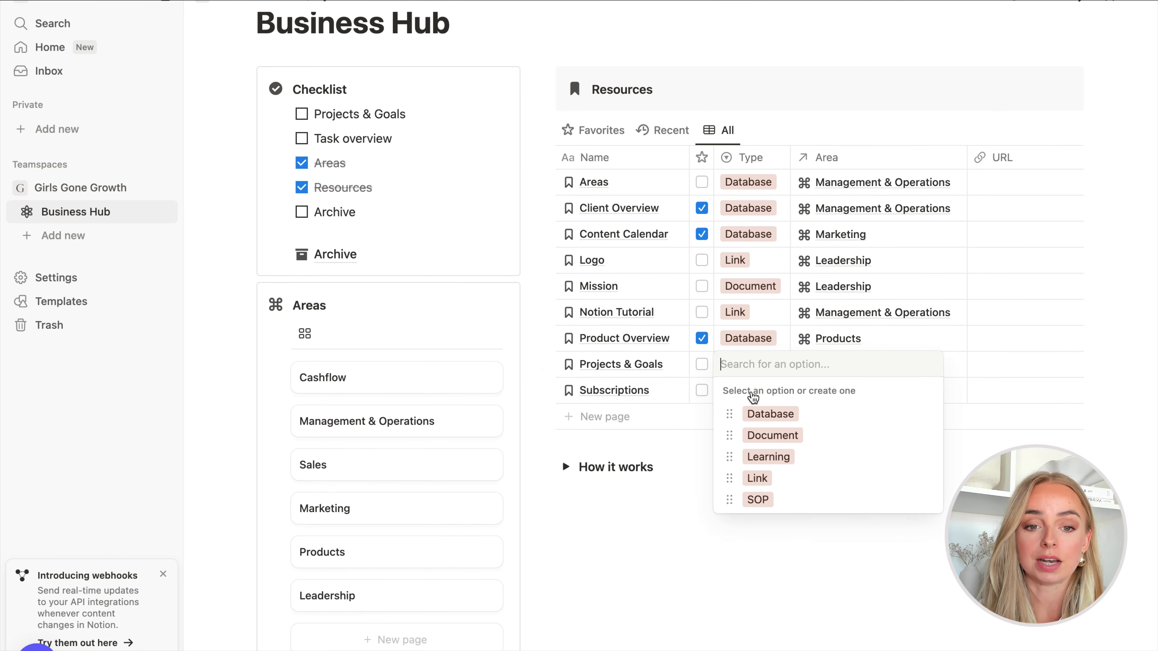
{"action": "left_click", "coordinate": [748, 415]}
{"action": "left_click", "coordinate": [819, 370]}
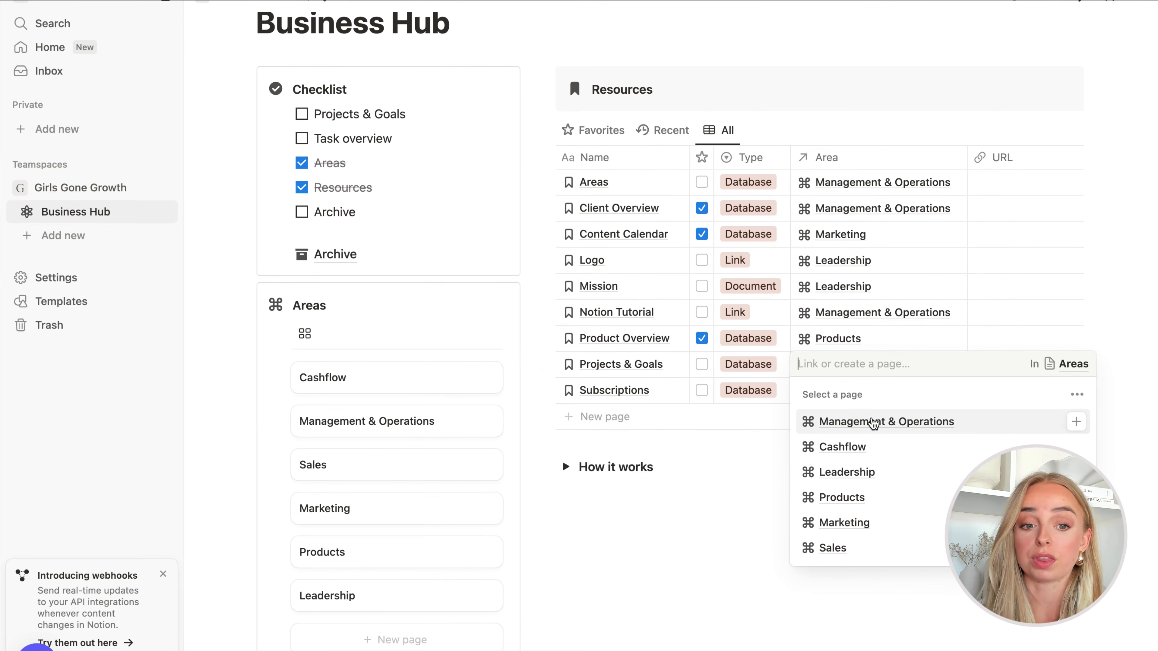
{"action": "left_click", "coordinate": [873, 422]}
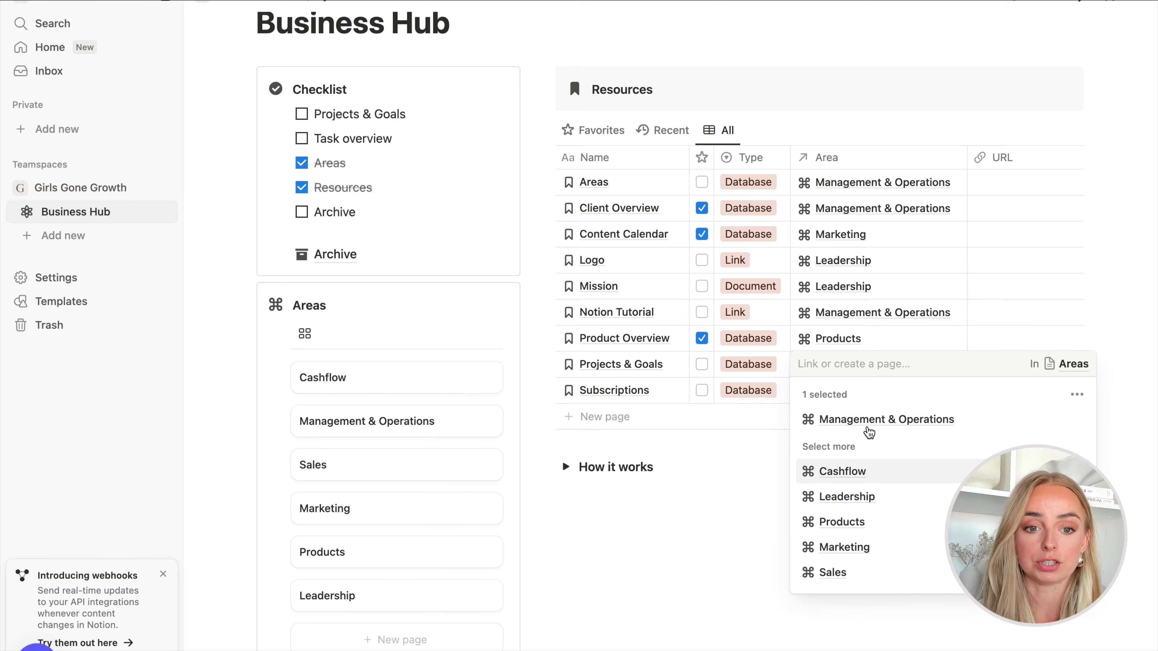
{"action": "left_click", "coordinate": [703, 598]}
- Open the Projects & Goals resource as a full page and set its Favorite property to always hide
{"action": "left_click", "coordinate": [660, 372]}
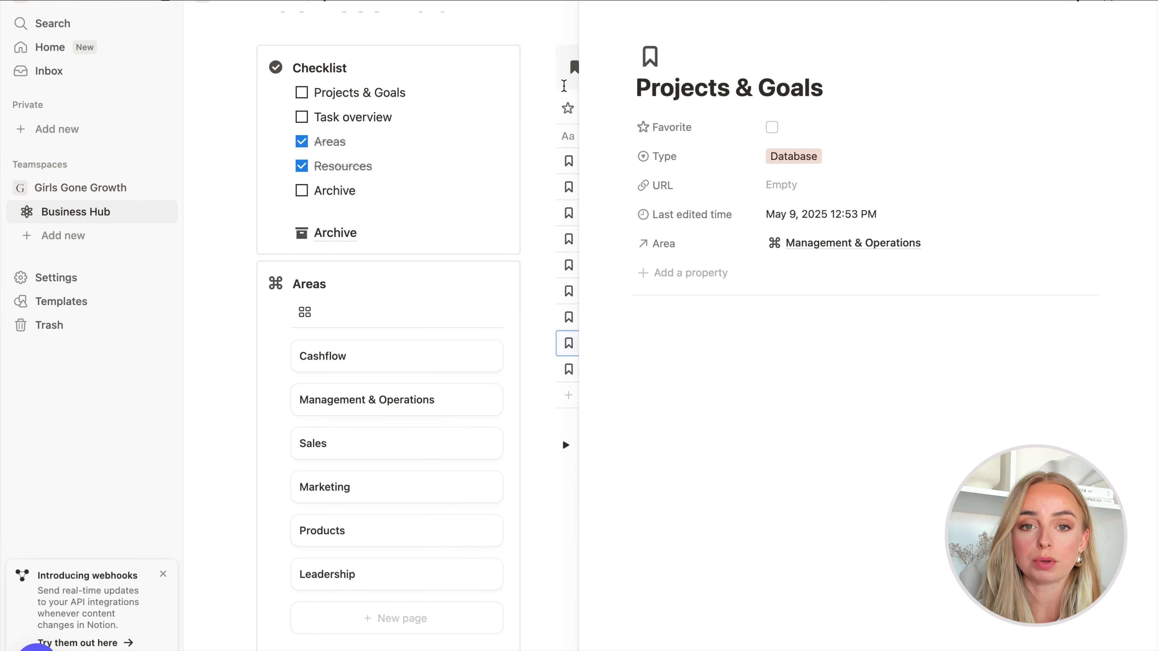
{"action": "left_click", "coordinate": [615, 4]}
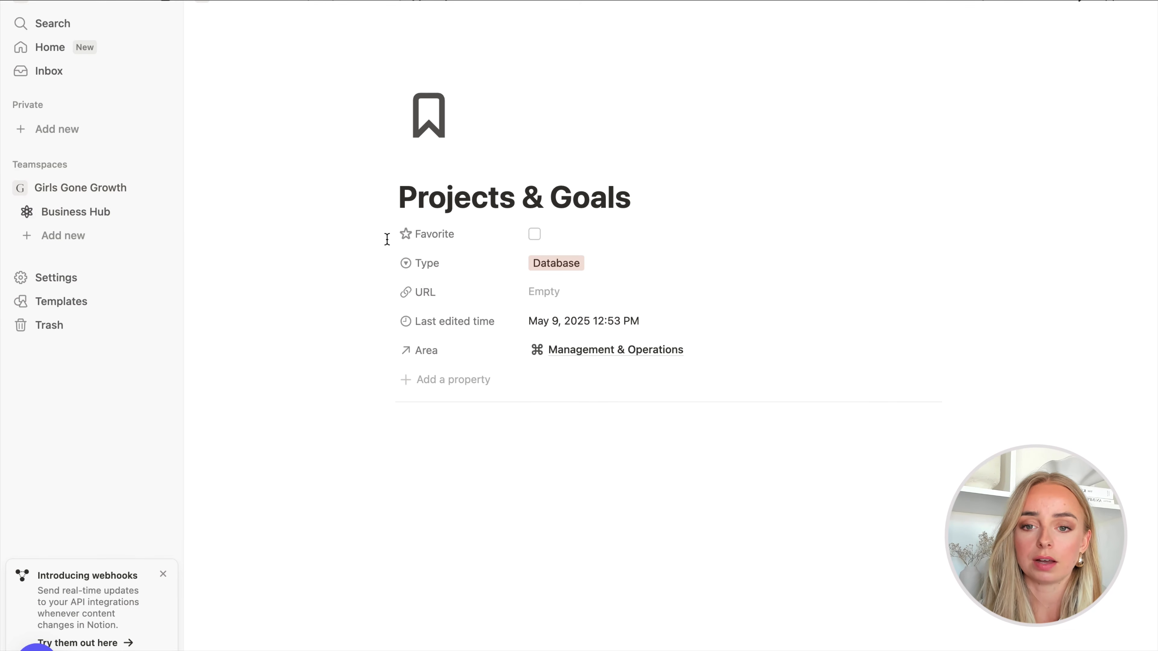
{"action": "left_click", "coordinate": [406, 235]}
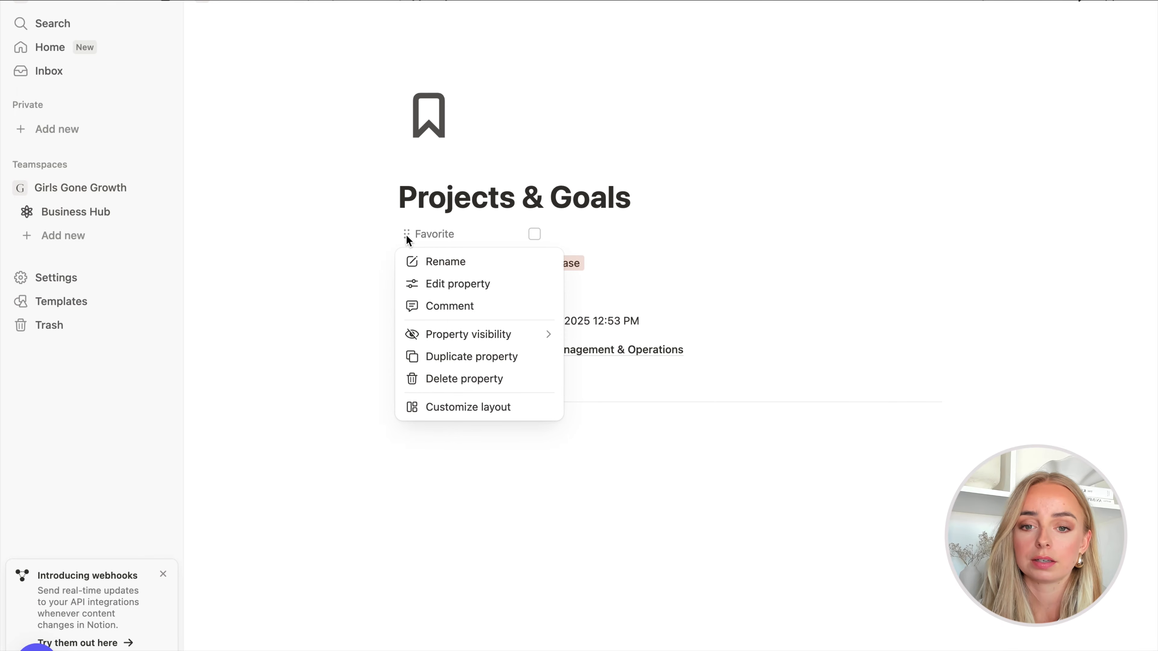
{"action": "mouse_move", "coordinate": [510, 342]}
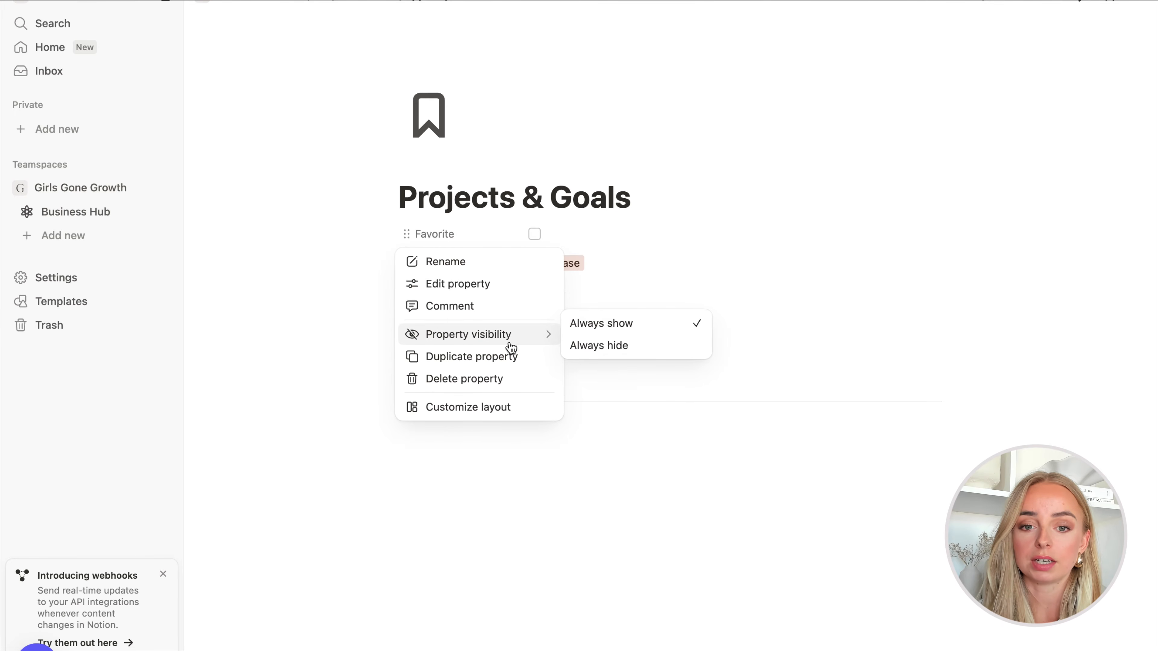
{"action": "left_click", "coordinate": [600, 345]}
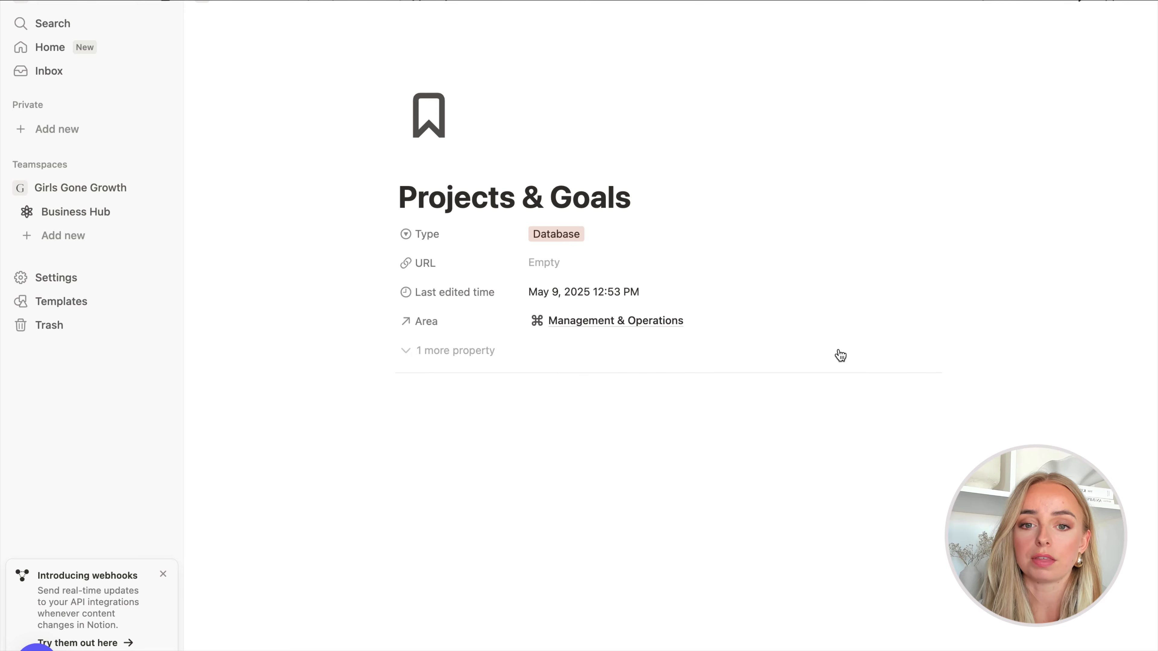
- Hide the empty URL property on the Projects & Goals page and check the list of hidden properties
{"action": "left_click", "coordinate": [406, 265]}
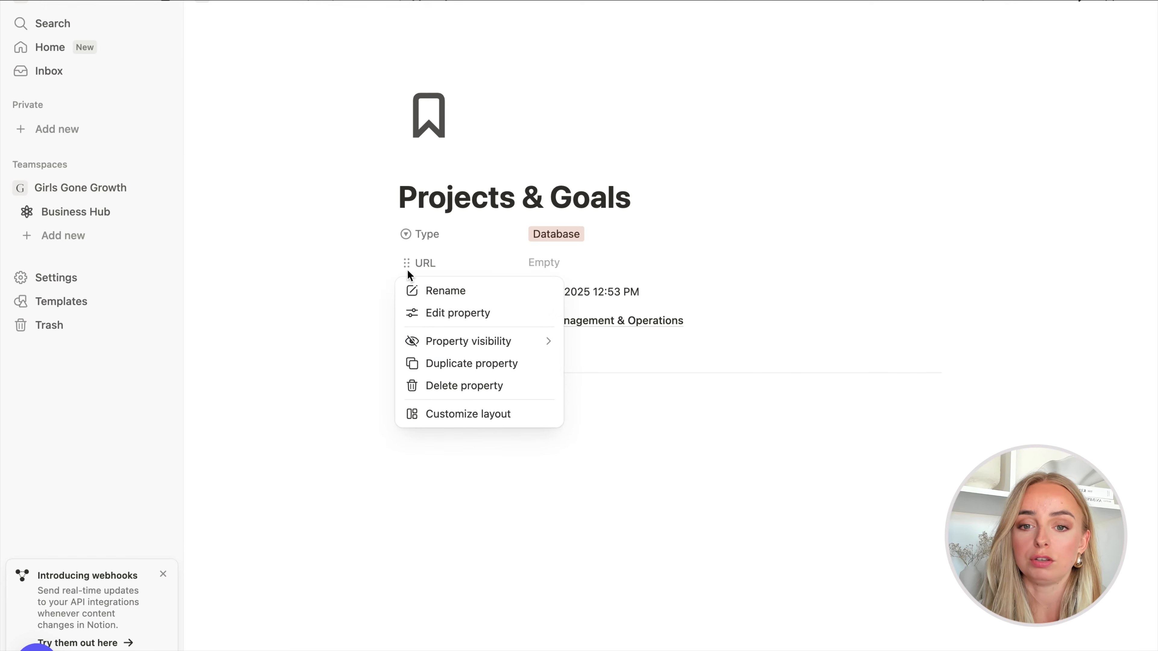
{"action": "mouse_move", "coordinate": [457, 343]}
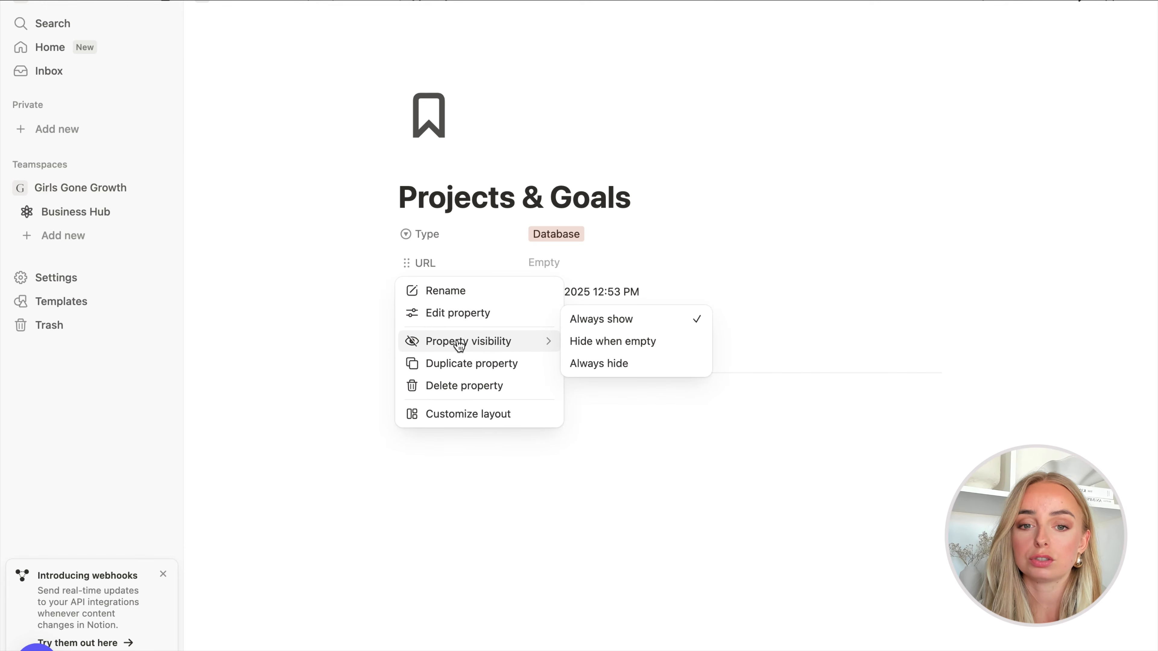
{"action": "left_click", "coordinate": [610, 351]}
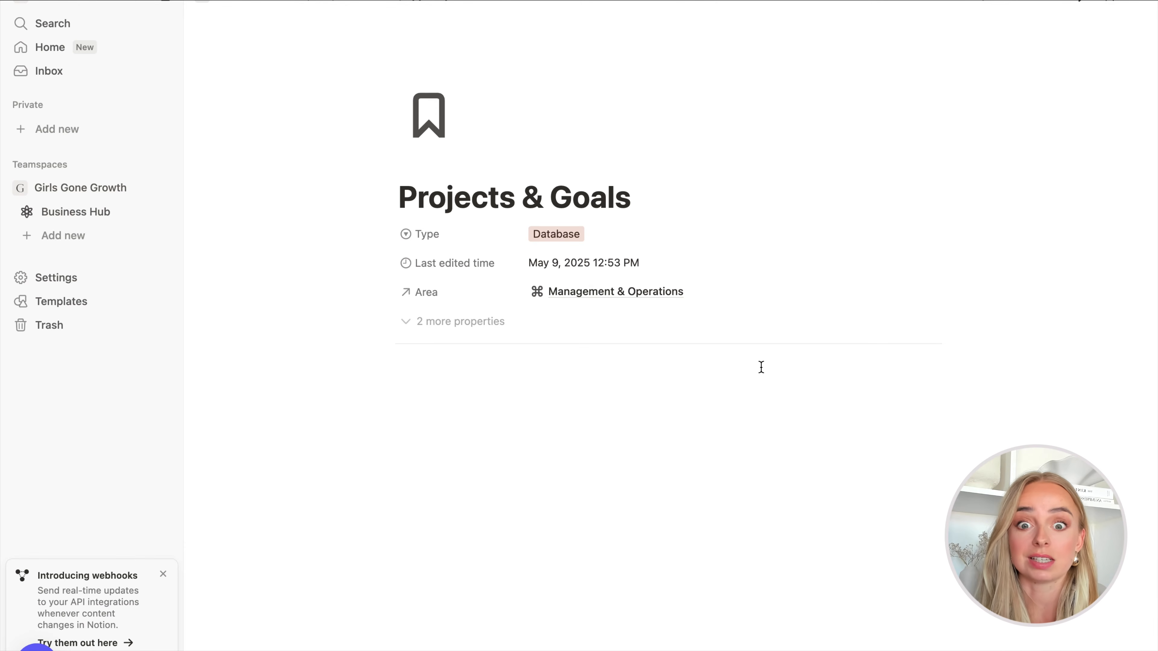
{"action": "left_click", "coordinate": [451, 329]}
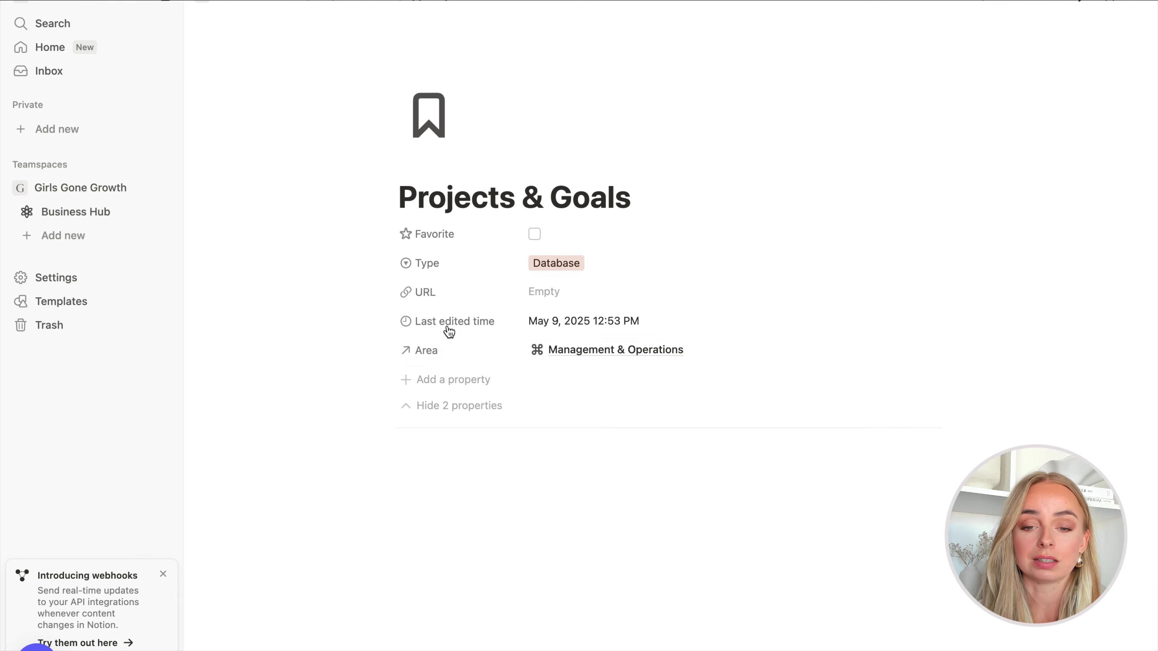
{"action": "left_click", "coordinate": [458, 414]}
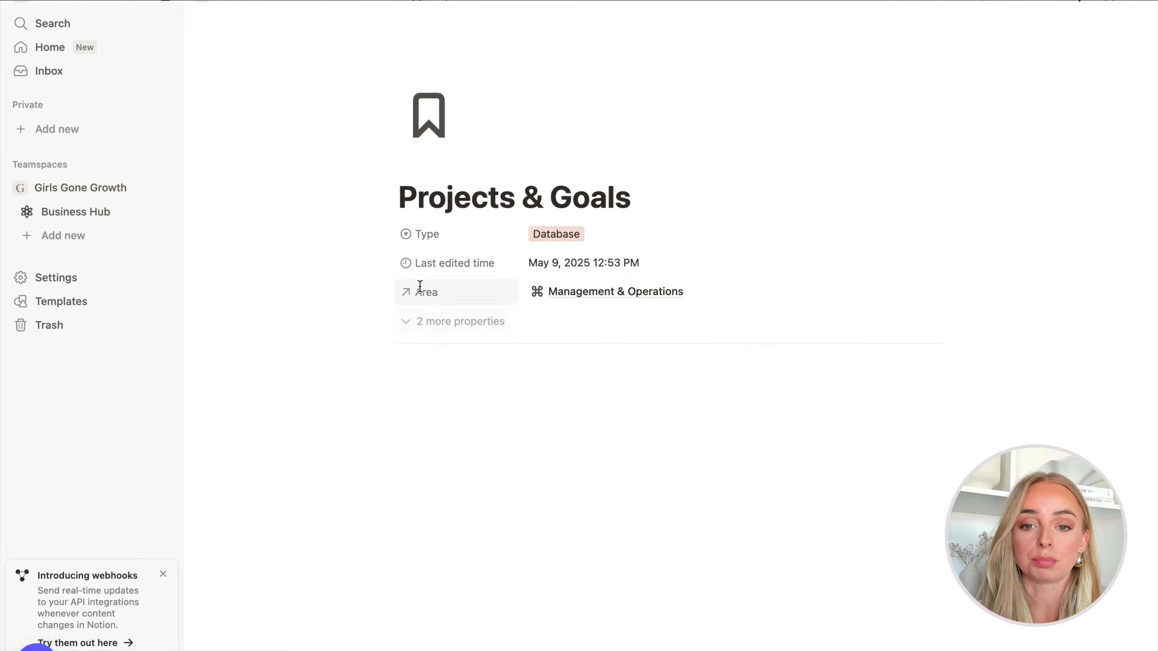
- Set the Last edited time, Type and Area properties of the Projects & Goals page to always hide
{"action": "left_click", "coordinate": [407, 264]}
{"action": "mouse_move", "coordinate": [481, 339]}
{"action": "left_click", "coordinate": [602, 352]}
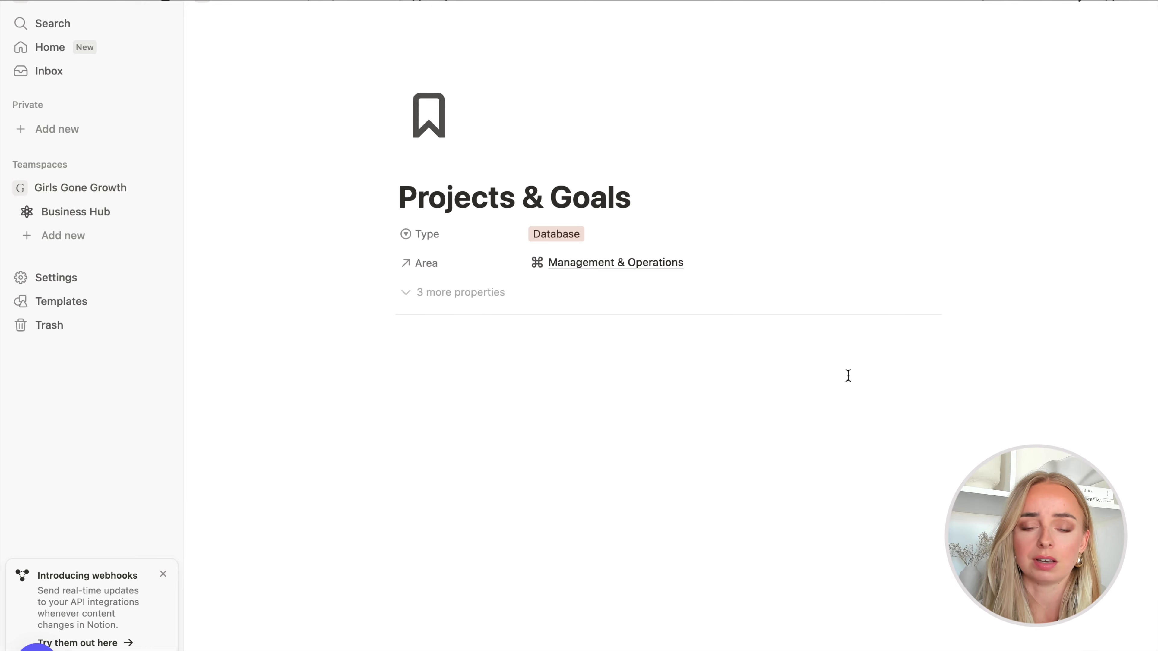
{"action": "left_click", "coordinate": [407, 234]}
{"action": "mouse_move", "coordinate": [460, 334]}
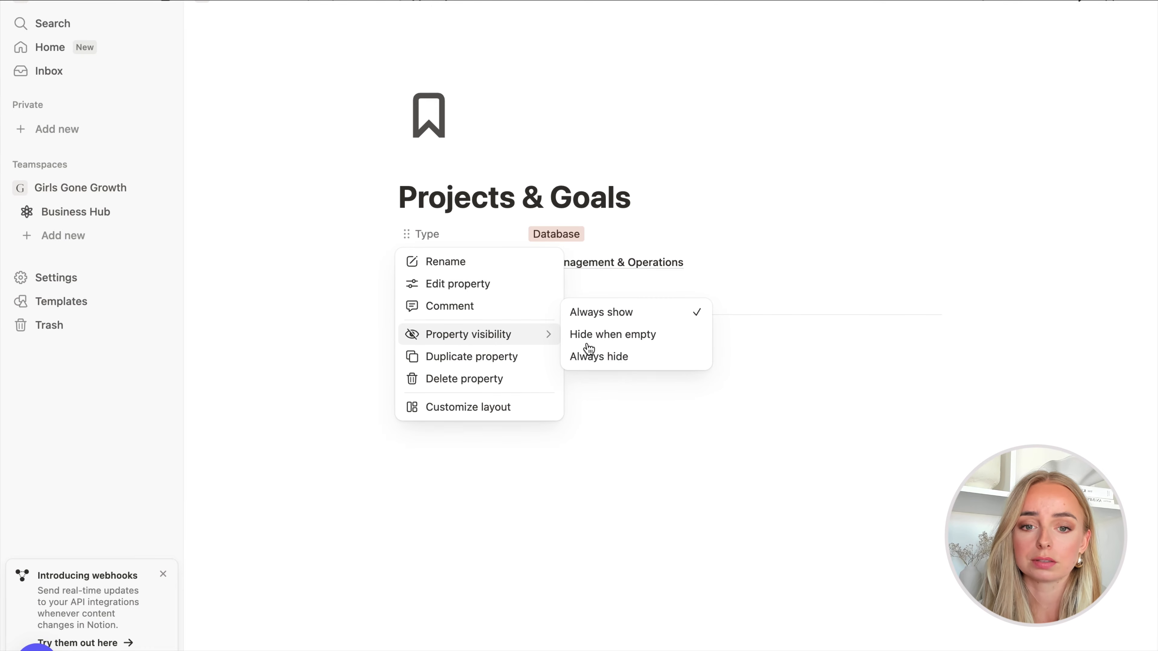
{"action": "left_click", "coordinate": [627, 356]}
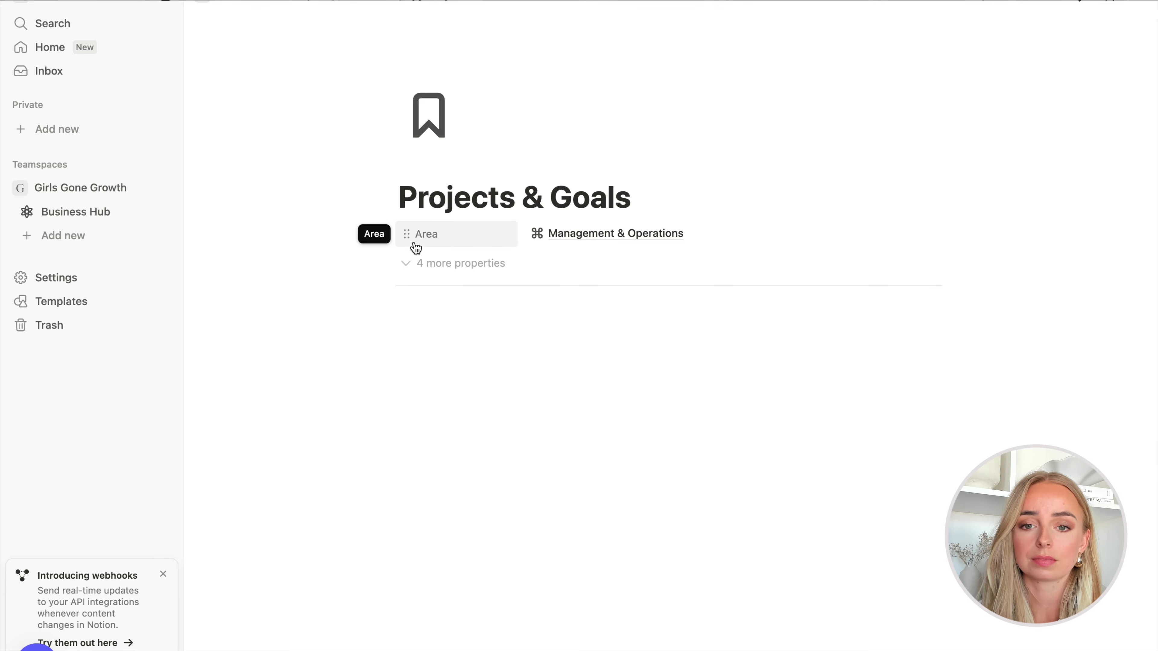
{"action": "left_click", "coordinate": [406, 234]}
{"action": "mouse_move", "coordinate": [468, 334]}
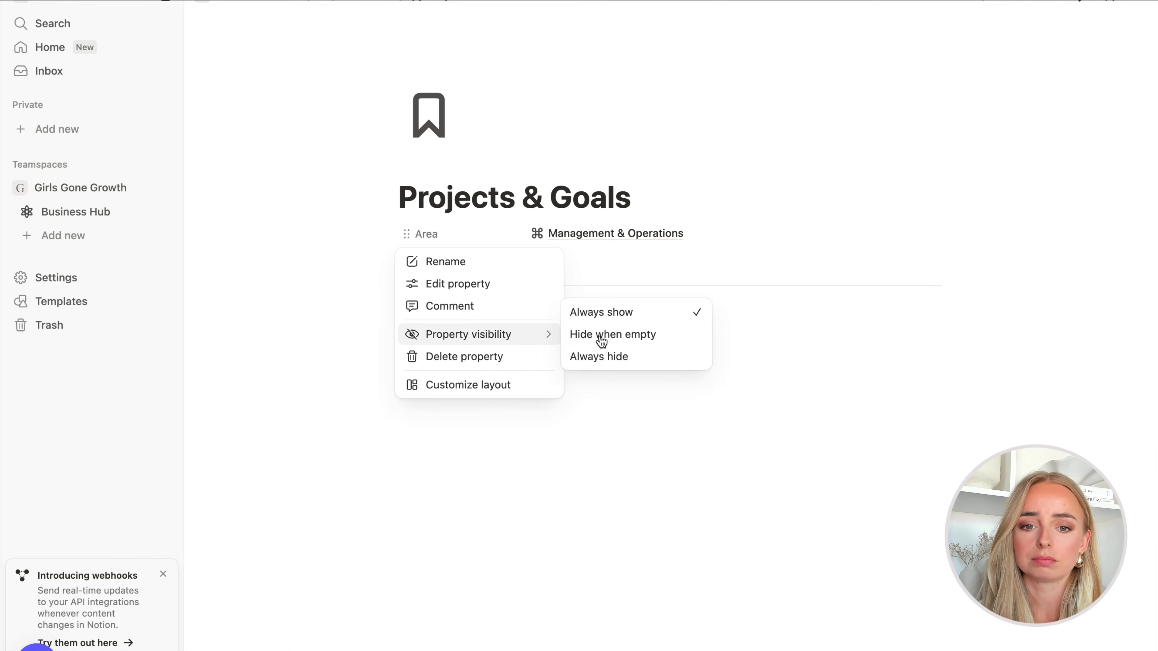
{"action": "left_click", "coordinate": [600, 358]}
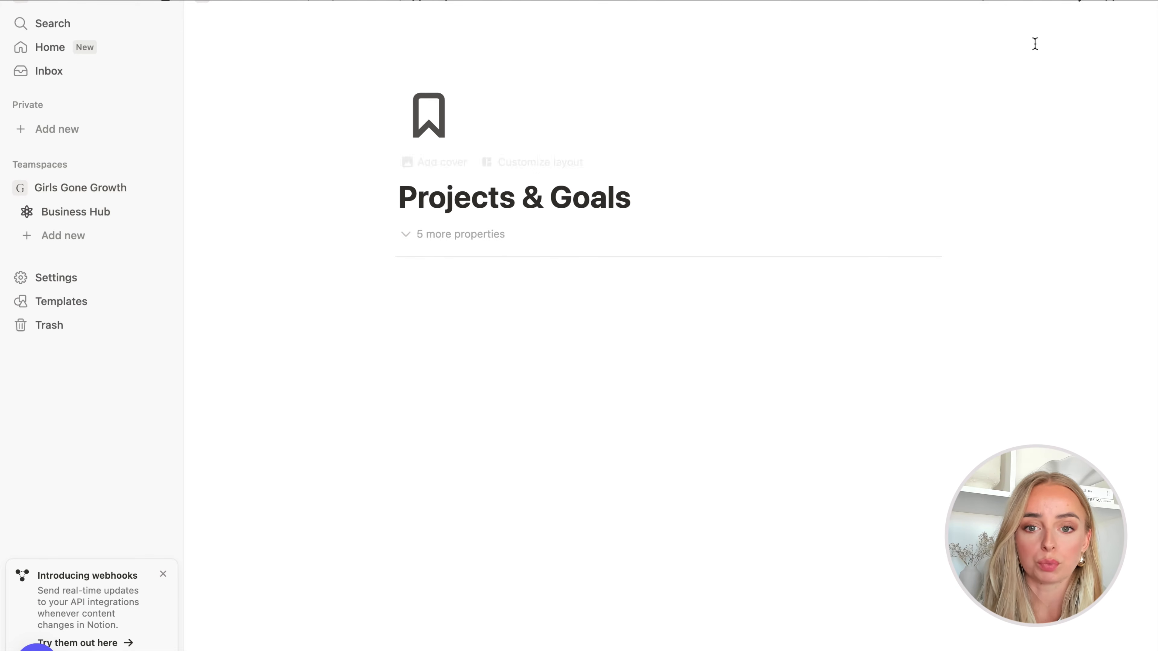
- Set the Projects & Goals page to full width and insert a new empty inline database in its body
{"action": "left_click", "coordinate": [1135, 5]}
{"action": "left_click", "coordinate": [1129, 137]}
{"action": "left_click", "coordinate": [351, 300]}
{"action": "left_click", "coordinate": [285, 291]}
{"action": "type", "text": "/"}
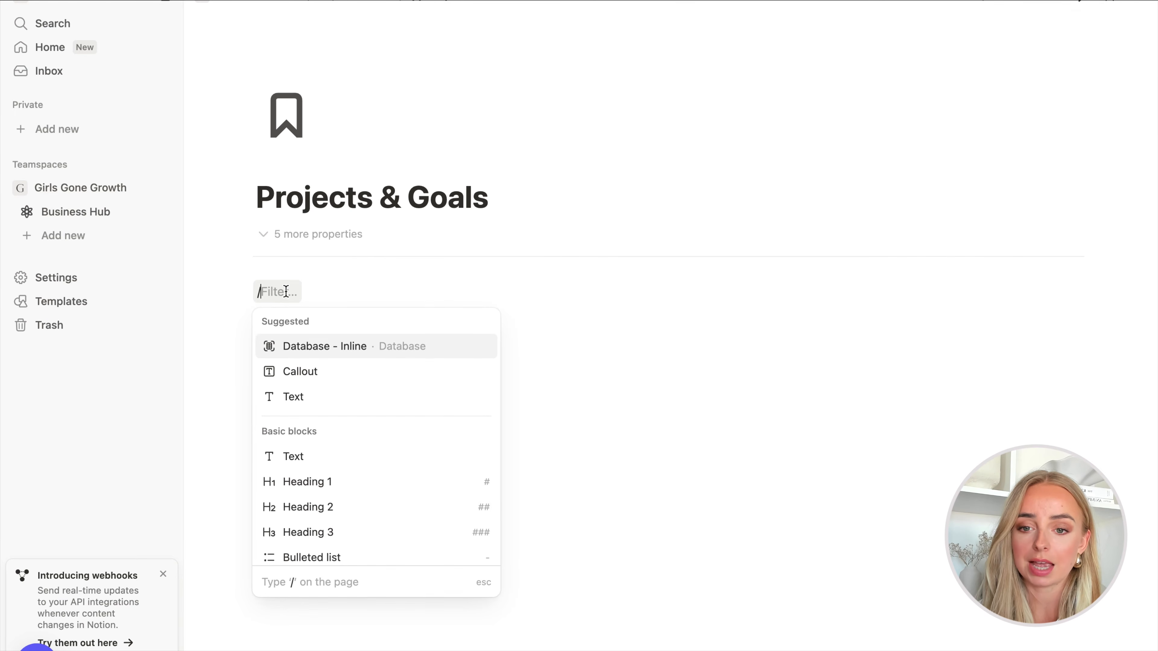
{"action": "mouse_move", "coordinate": [367, 349]}
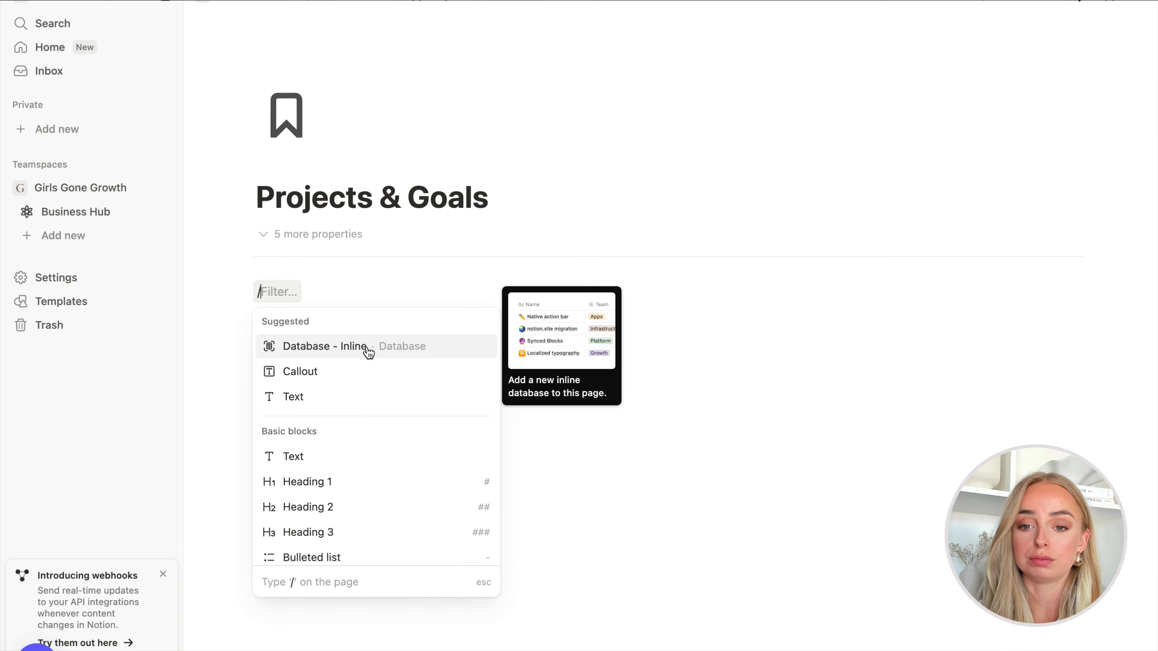
{"action": "left_click", "coordinate": [369, 351]}
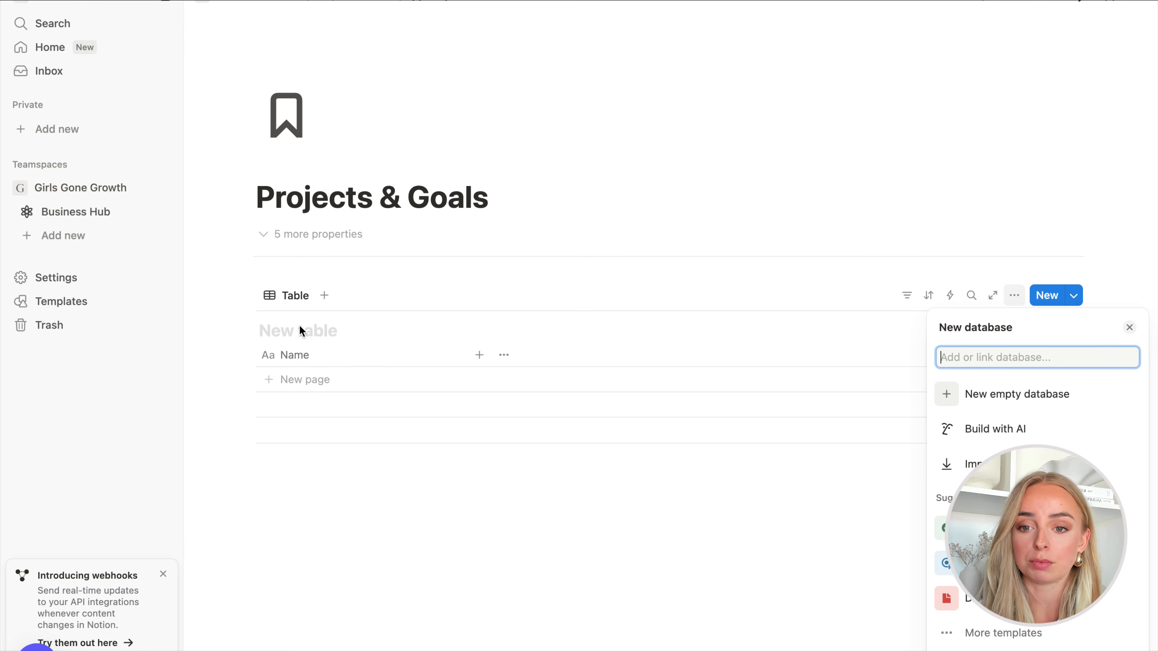
{"action": "left_click", "coordinate": [1052, 401]}
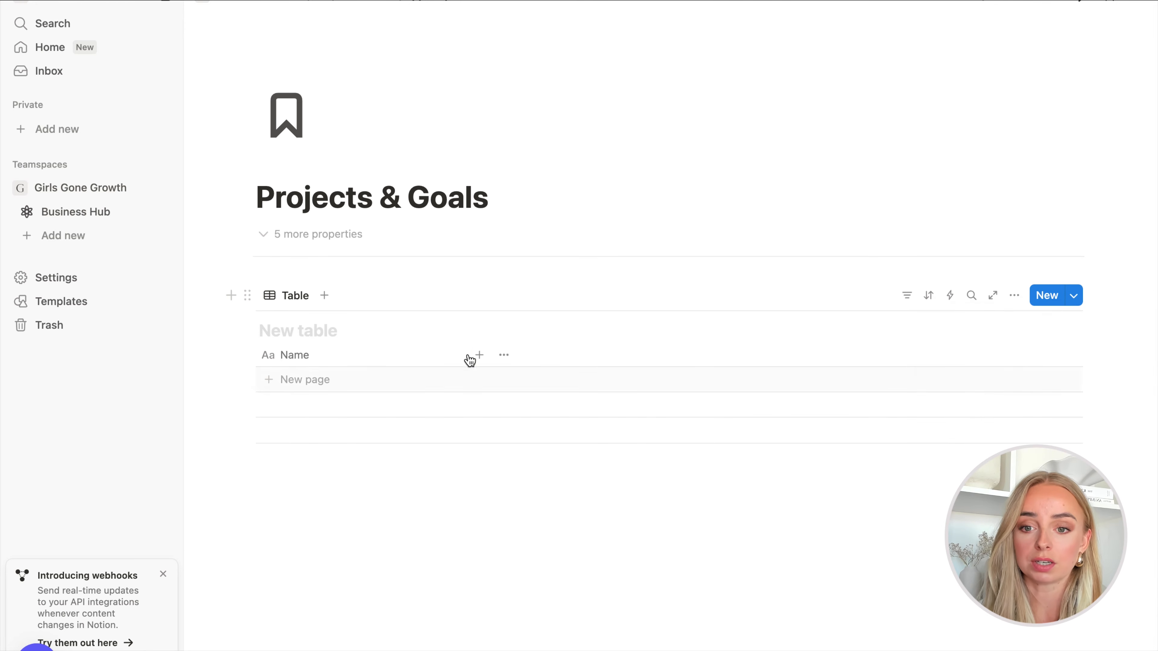
- Title the new database Projects & Goals and hide its title on the page
{"action": "type", "text": "Projec"}
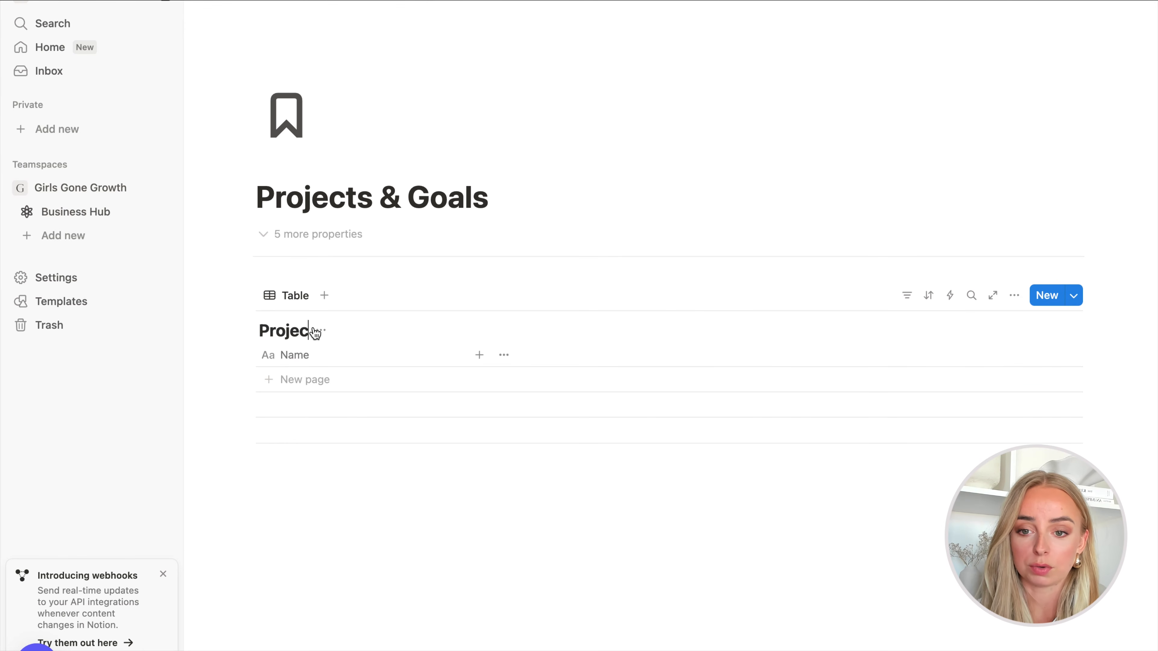
{"action": "type", "text": "ts & Goals"}
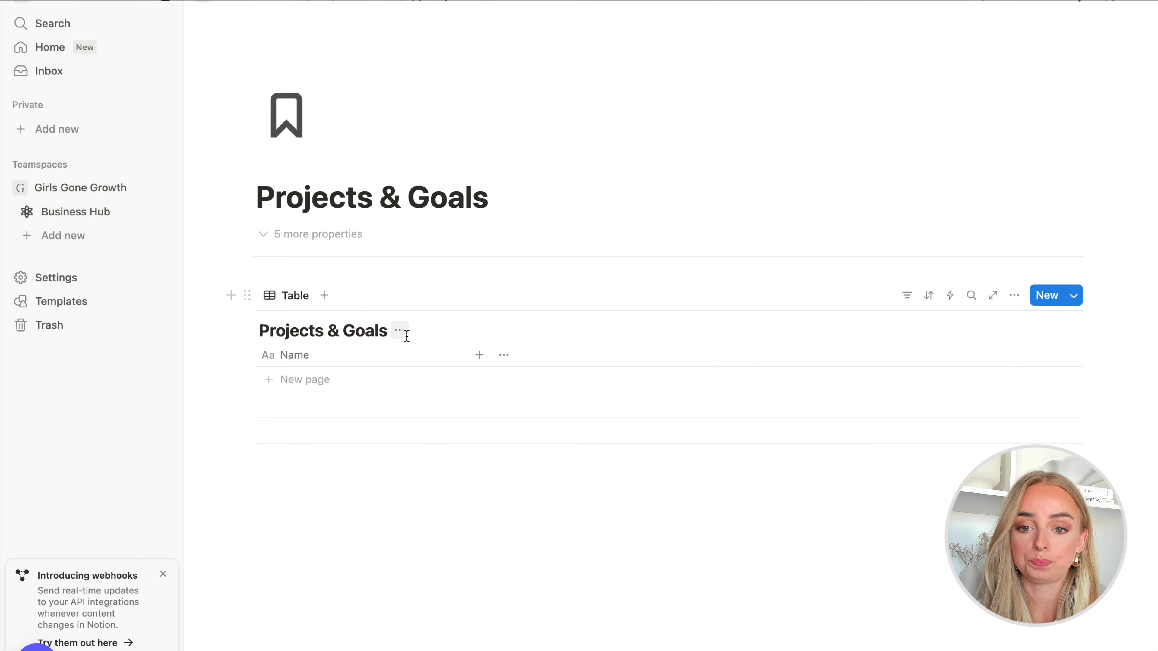
{"action": "left_click", "coordinate": [402, 332]}
{"action": "left_click", "coordinate": [467, 407]}
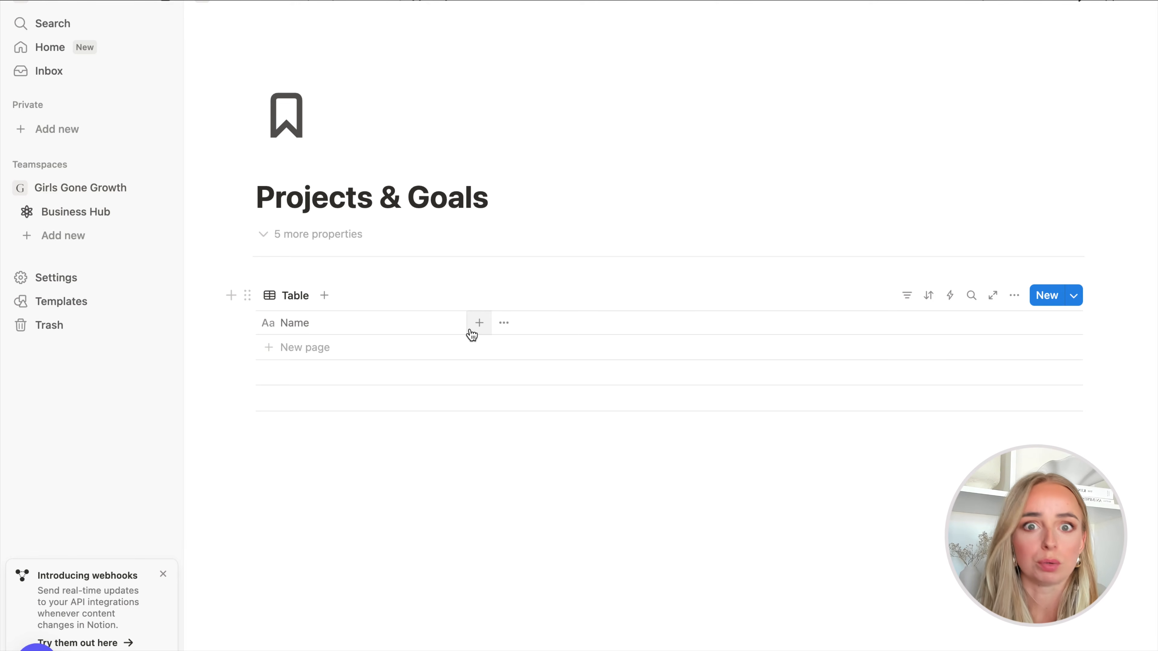
- Add a Date property named Deadline to the Projects & Goals database
{"action": "left_click", "coordinate": [471, 332]}
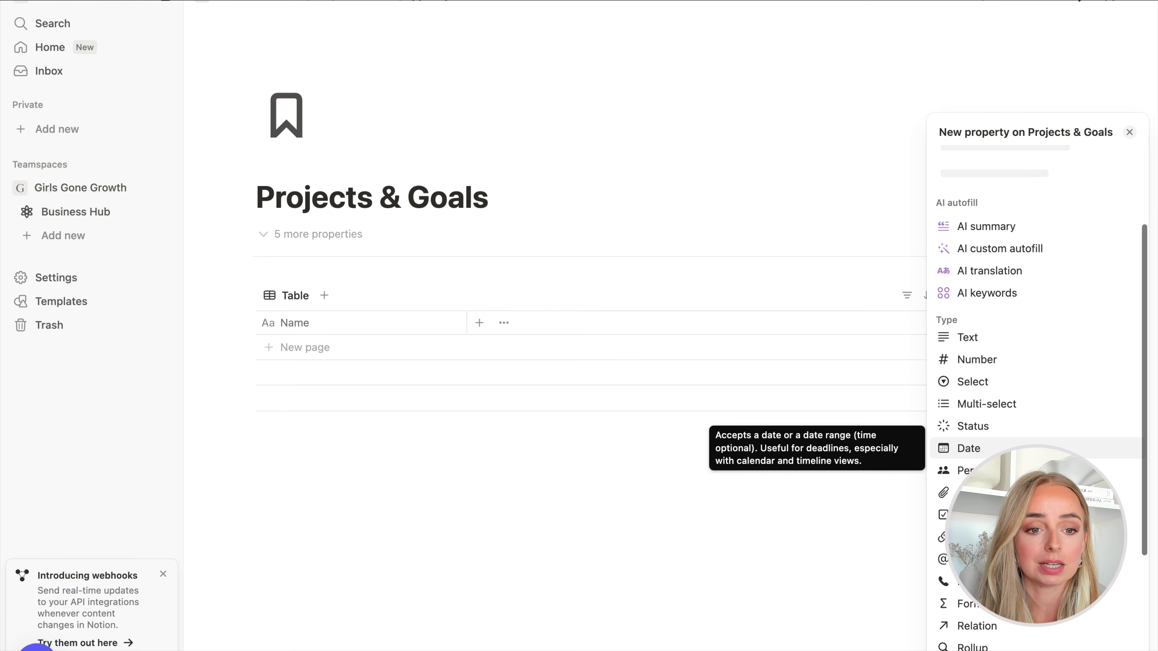
{"action": "left_click", "coordinate": [988, 447]}
{"action": "key", "text": "super+a"}
{"action": "type", "text": "dea"}
{"action": "key", "text": "super+a"}
{"action": "type", "text": "Deadline"}
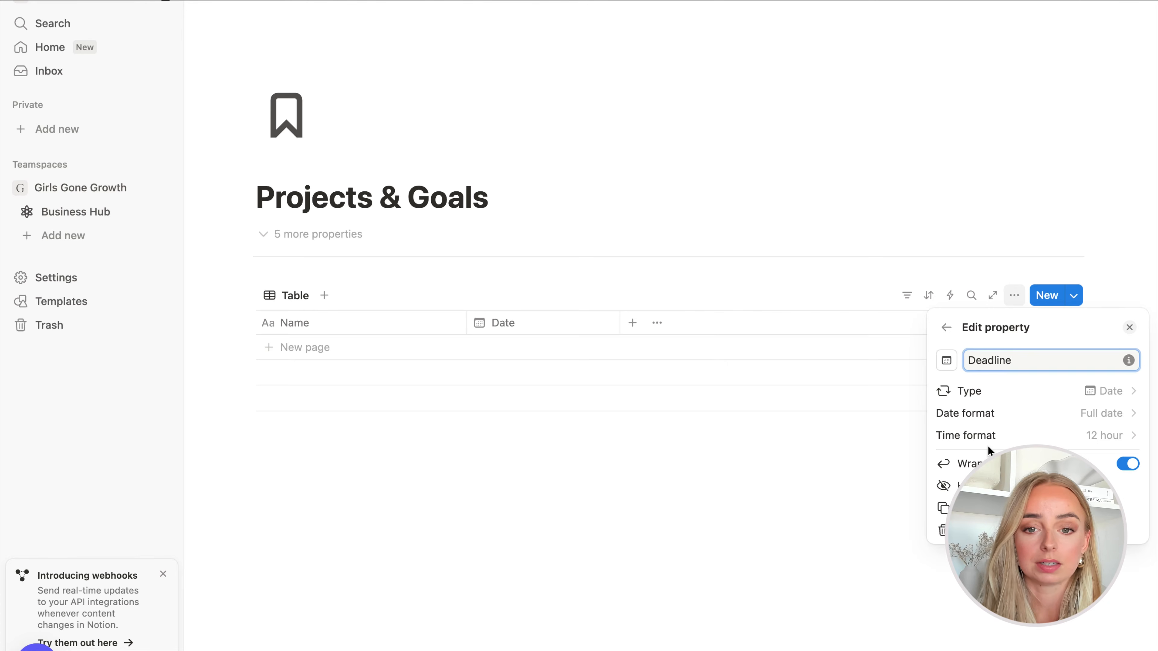
{"action": "key", "text": "Return"}
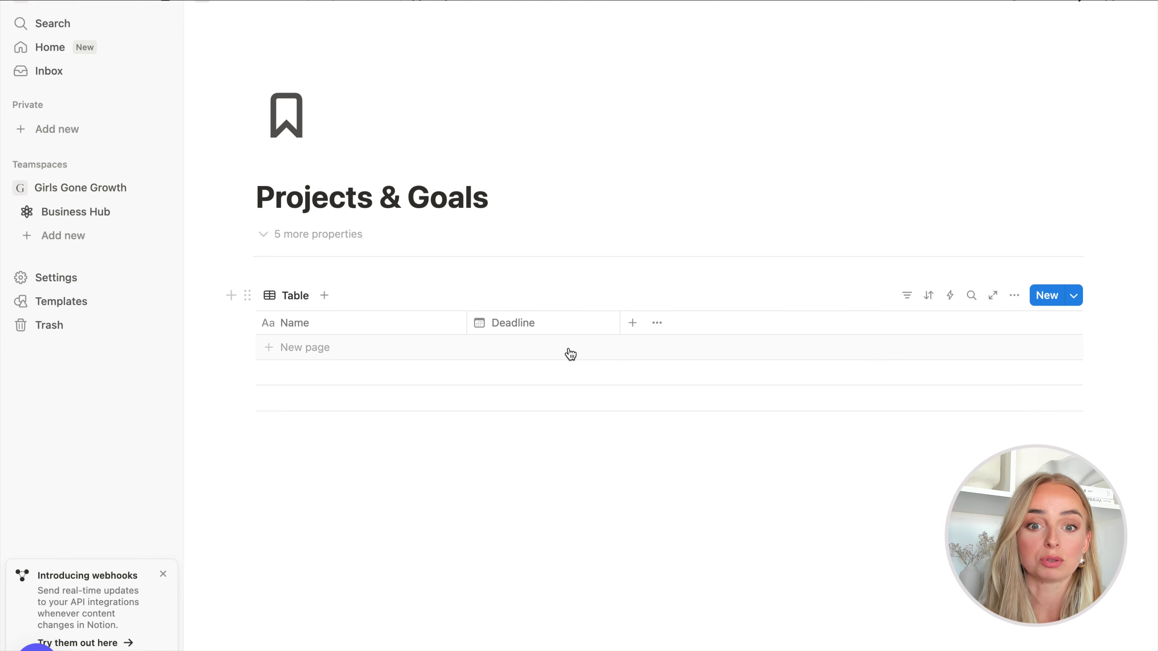
- Add a Status-type property named Status to the Projects & Goals database
{"action": "left_click", "coordinate": [631, 323]}
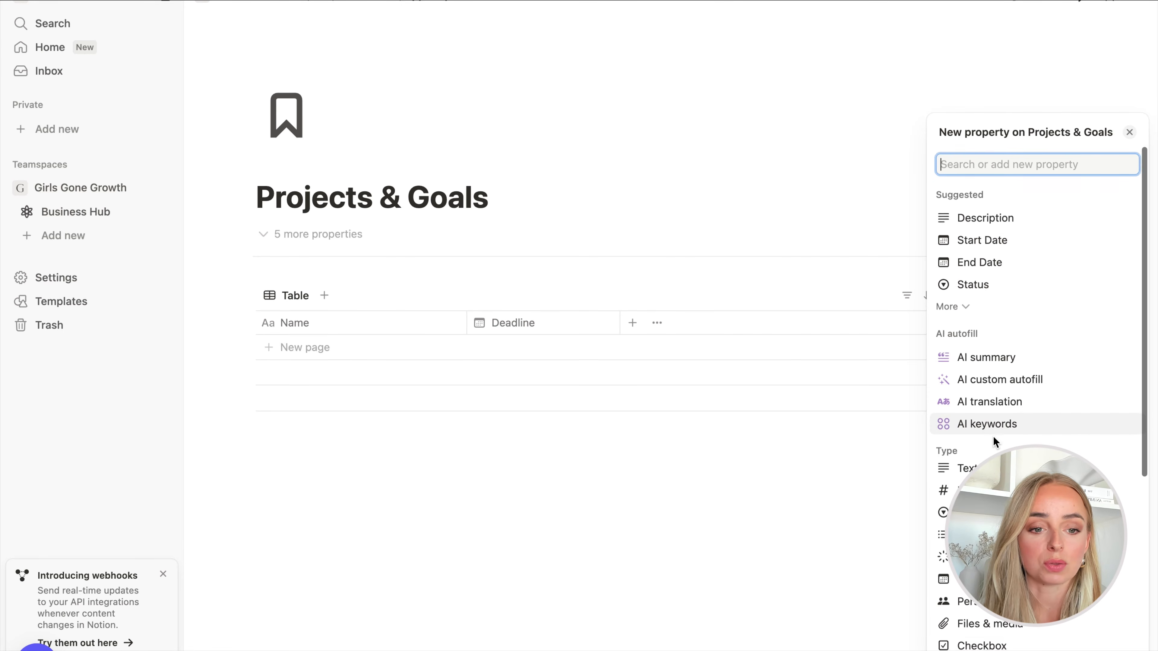
{"action": "scroll", "coordinate": [994, 435], "scroll_direction": "down", "scroll_amount": 3}
{"action": "left_click", "coordinate": [975, 396]}
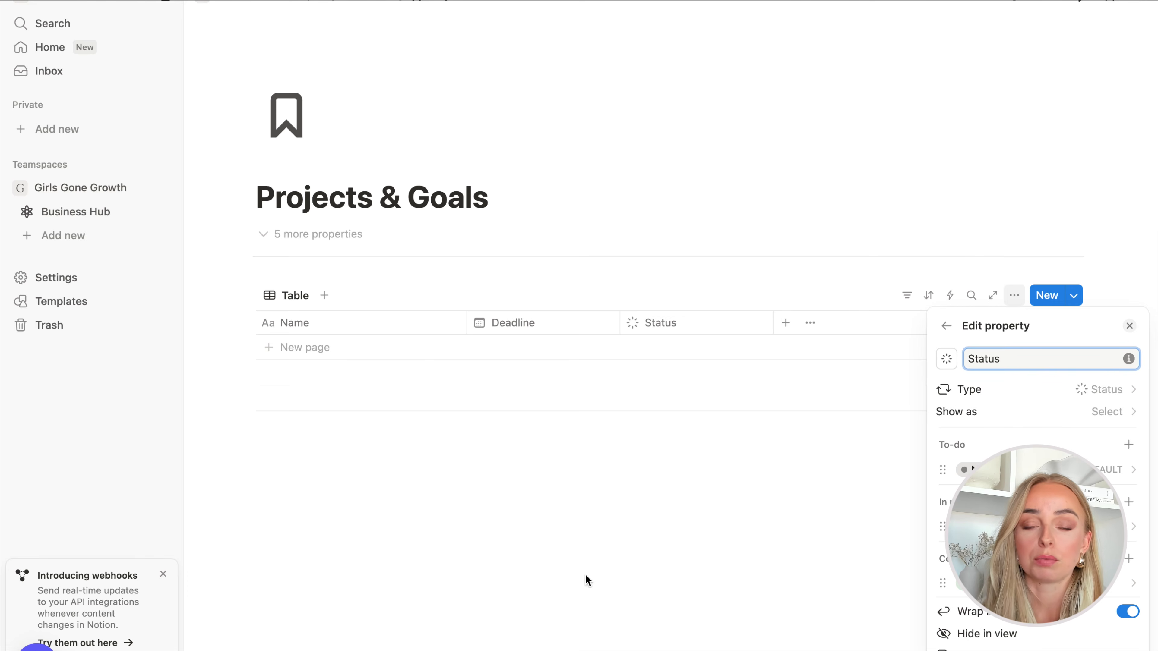
{"action": "left_click", "coordinate": [539, 478]}
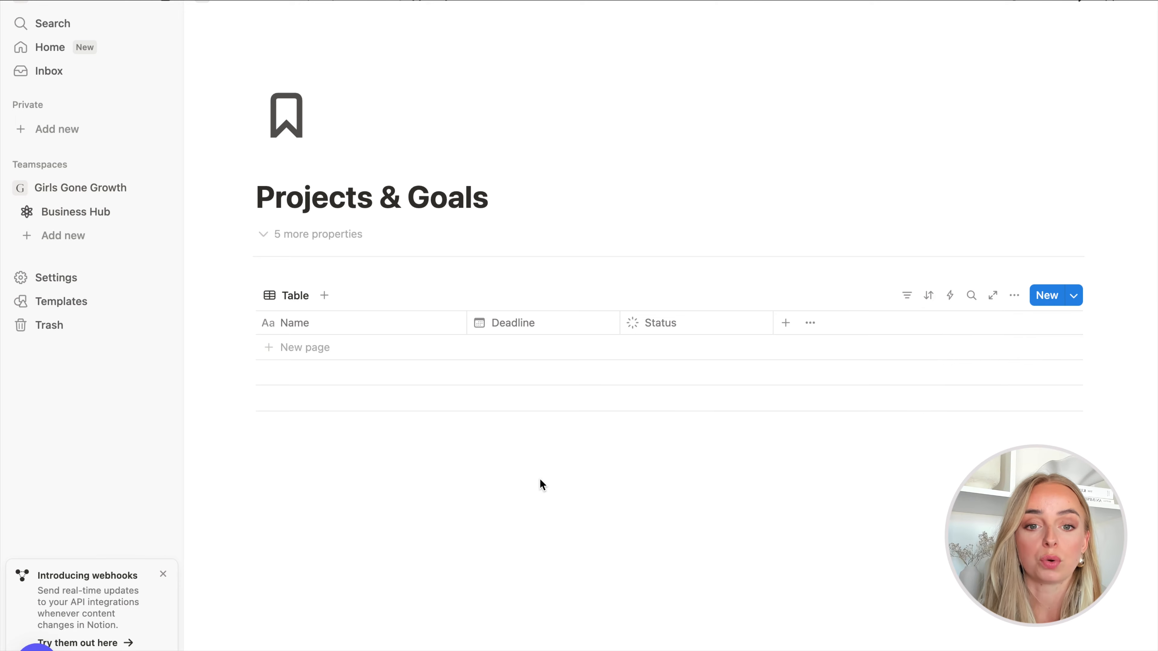
- Add an orange option named Waiting for to the In progress group of the Status property
{"action": "left_click", "coordinate": [696, 336]}
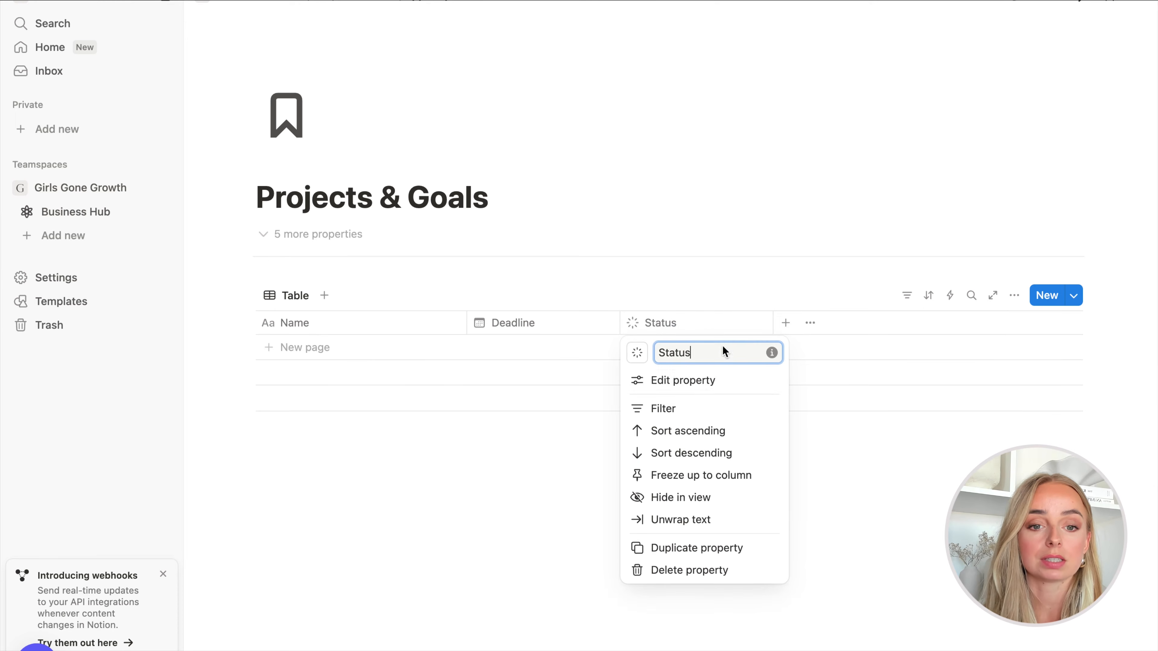
{"action": "left_click", "coordinate": [718, 382]}
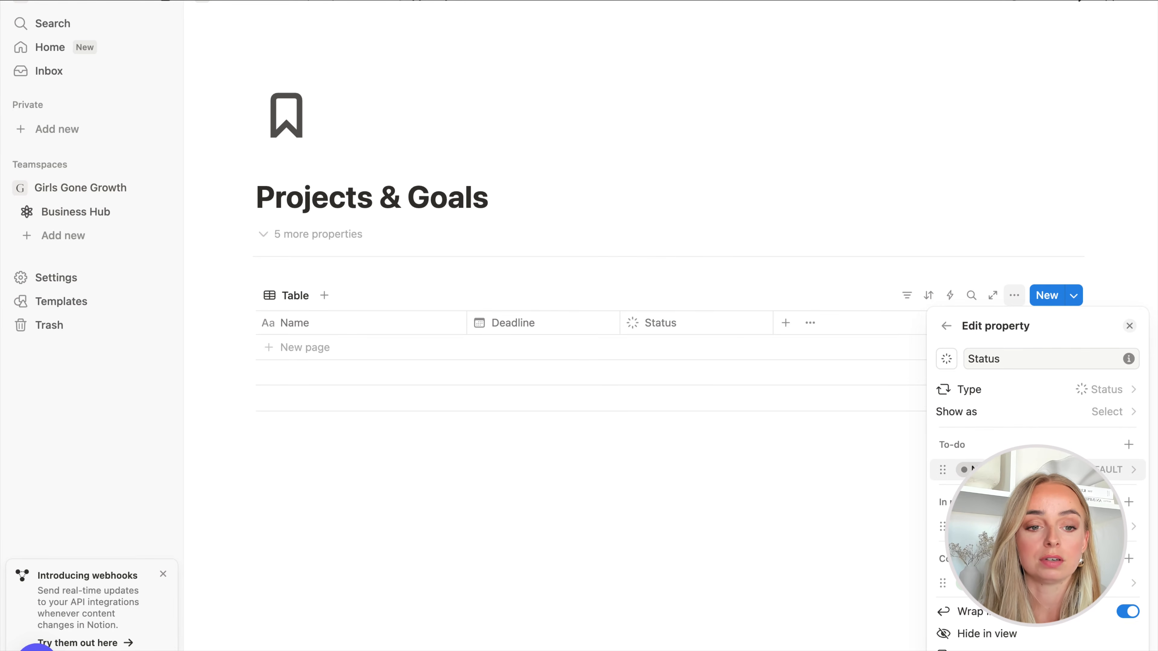
{"action": "left_click", "coordinate": [1131, 501]}
{"action": "type", "text": "W"}
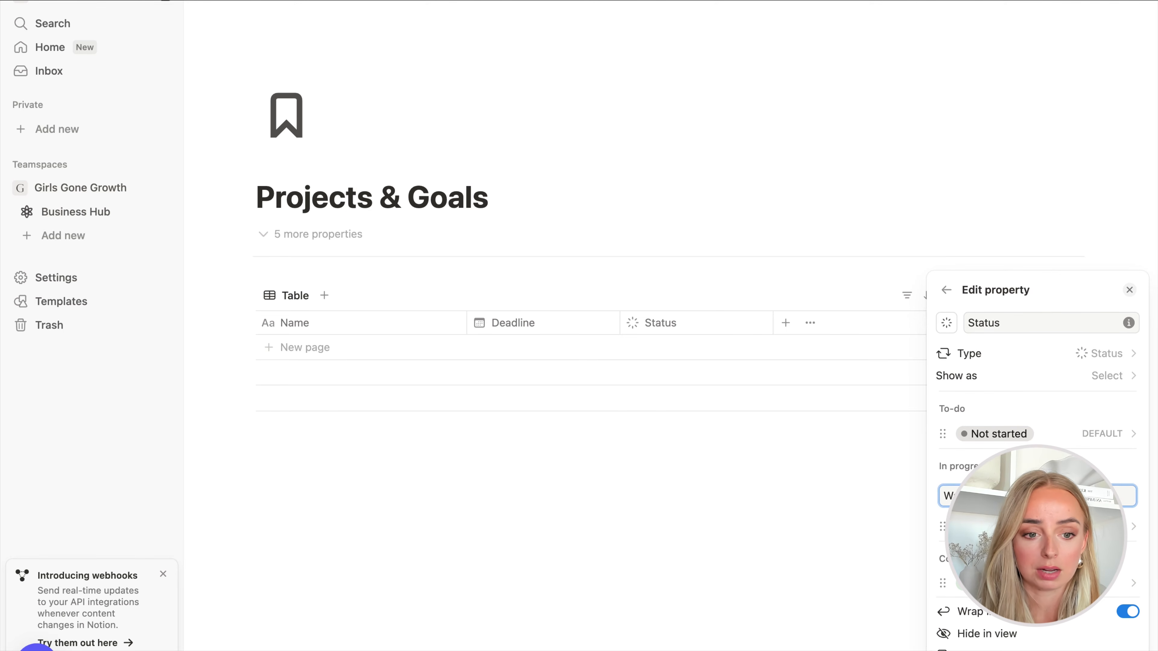
{"action": "key", "text": "BackSpace"}
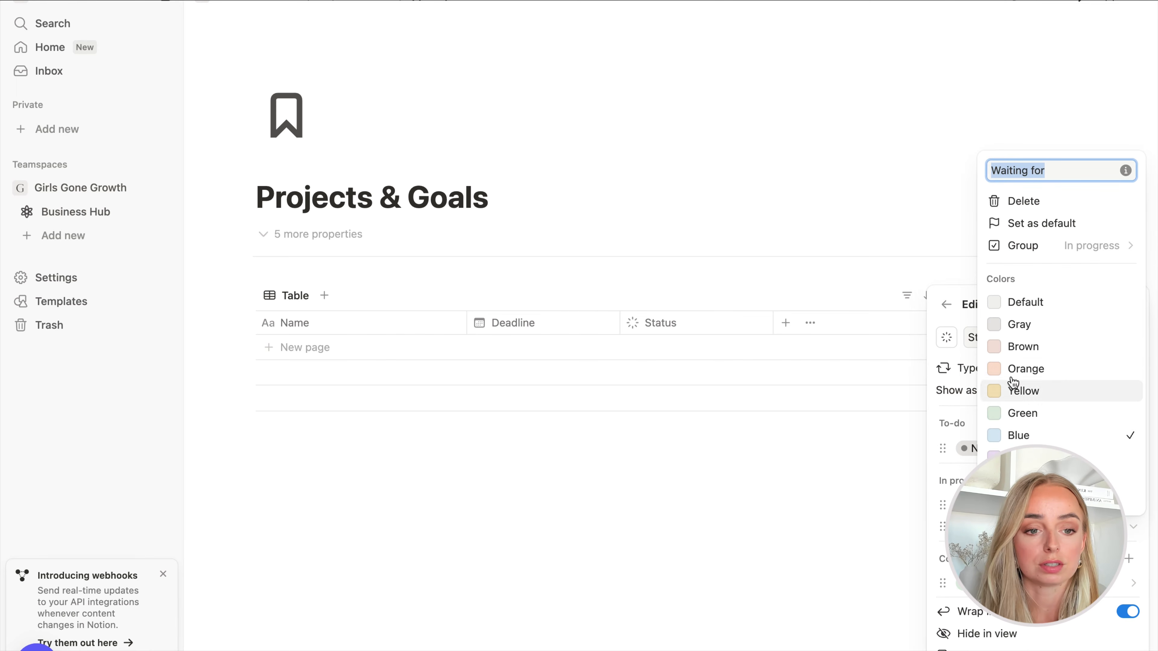
{"action": "left_click", "coordinate": [1017, 368]}
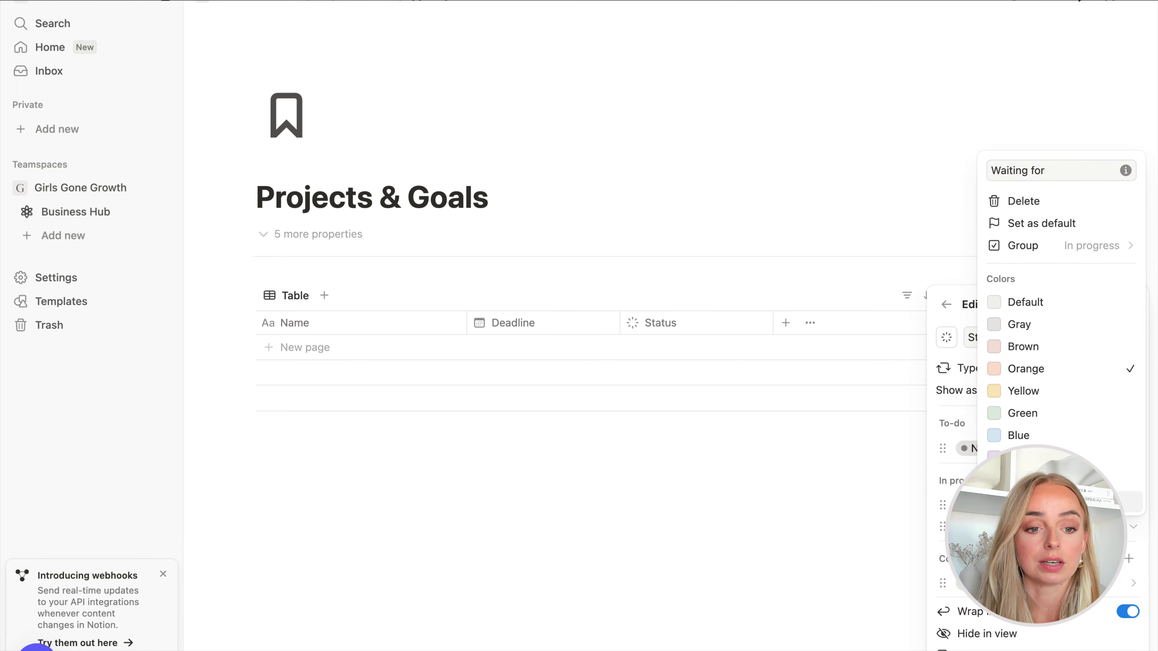
{"action": "key", "text": "Escape"}
{"action": "left_click", "coordinate": [759, 474]}
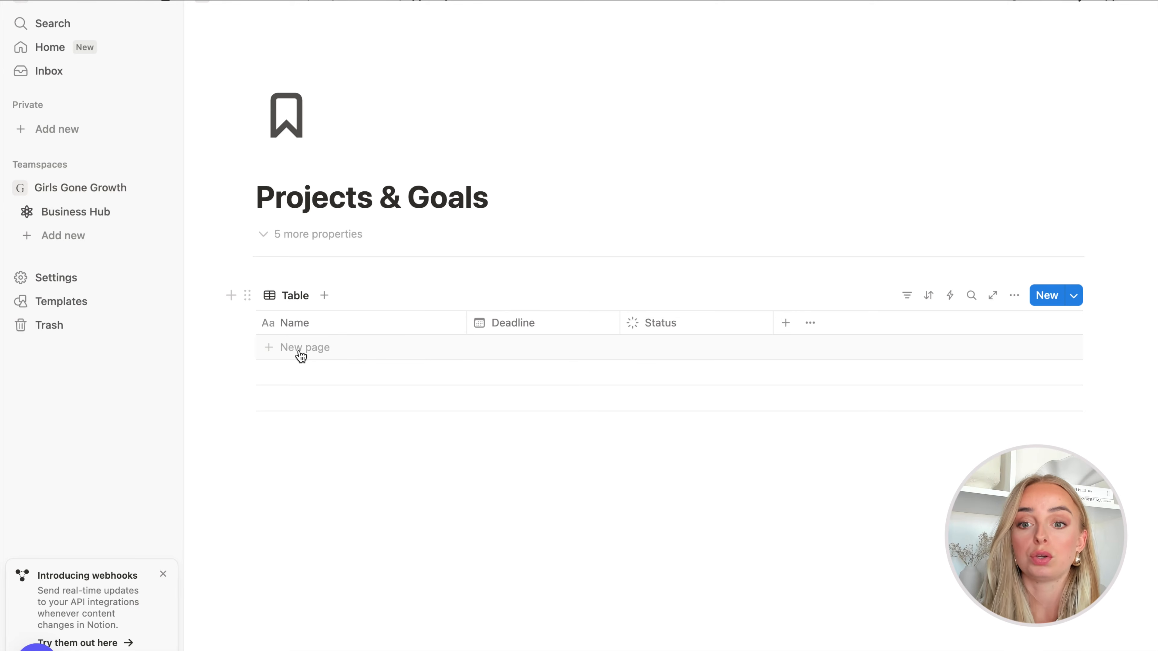
- Create the first database entry, named Fill in my content plan for Q2
{"action": "left_click", "coordinate": [287, 348]}
{"action": "type", "text": "Fill in"}
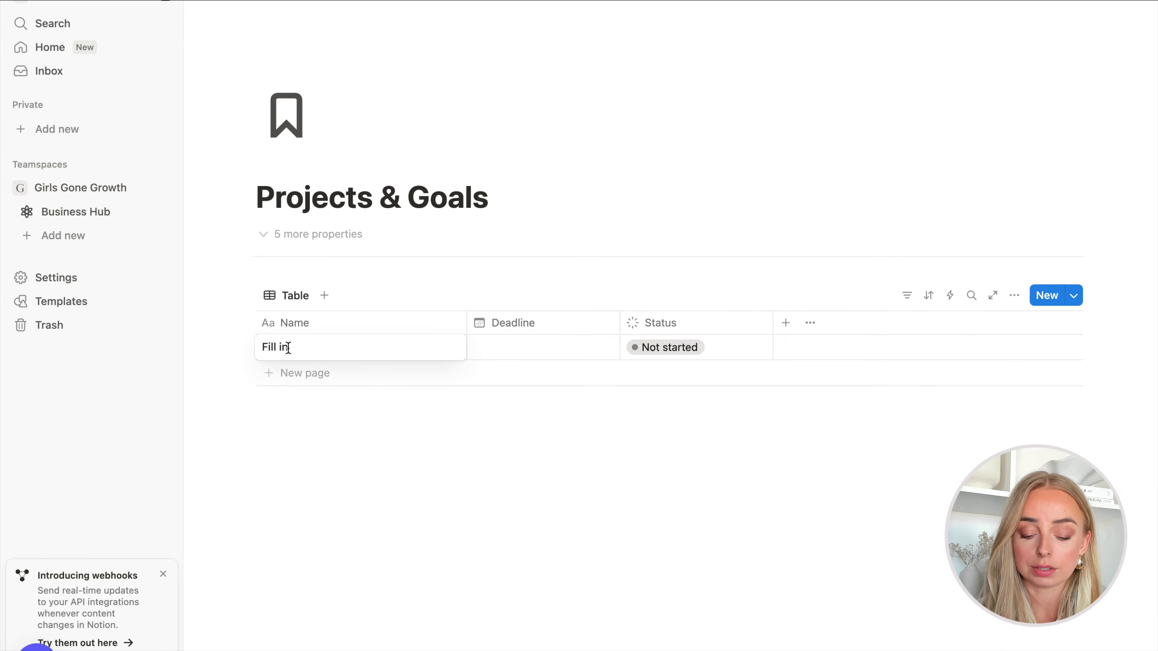
{"action": "type", "text": " my content cal"}
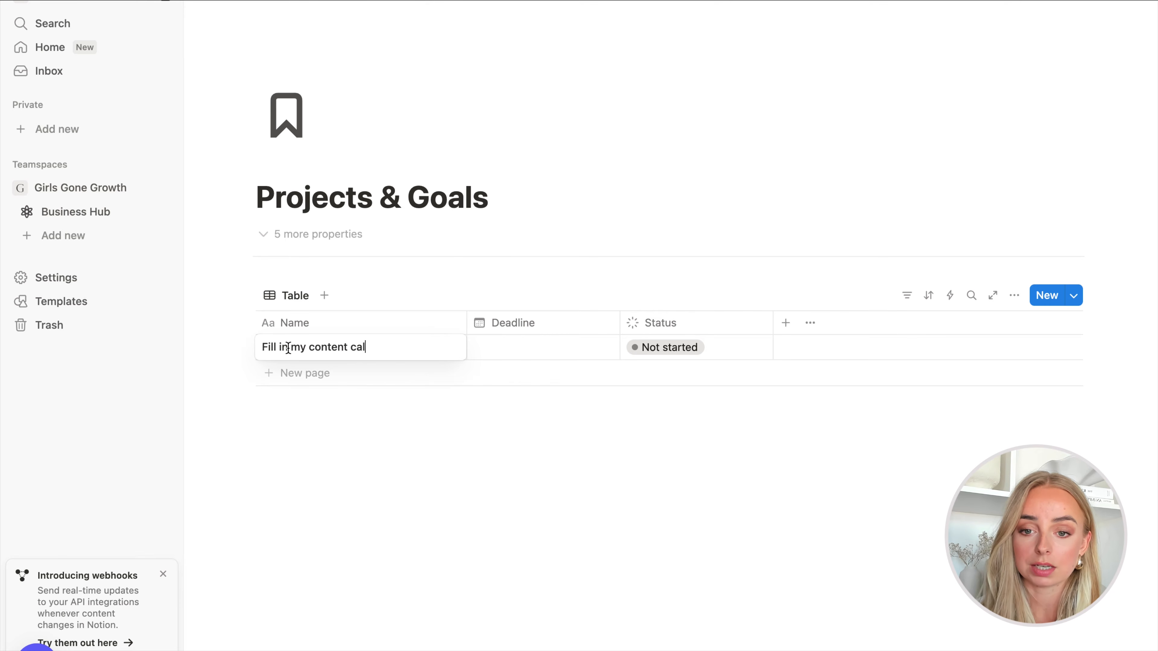
{"action": "key", "text": "BackSpace"}
{"action": "key", "text": "BackSpace"}
{"action": "key", "text": "BackSpace"}
{"action": "type", "text": "plan for Q2"}
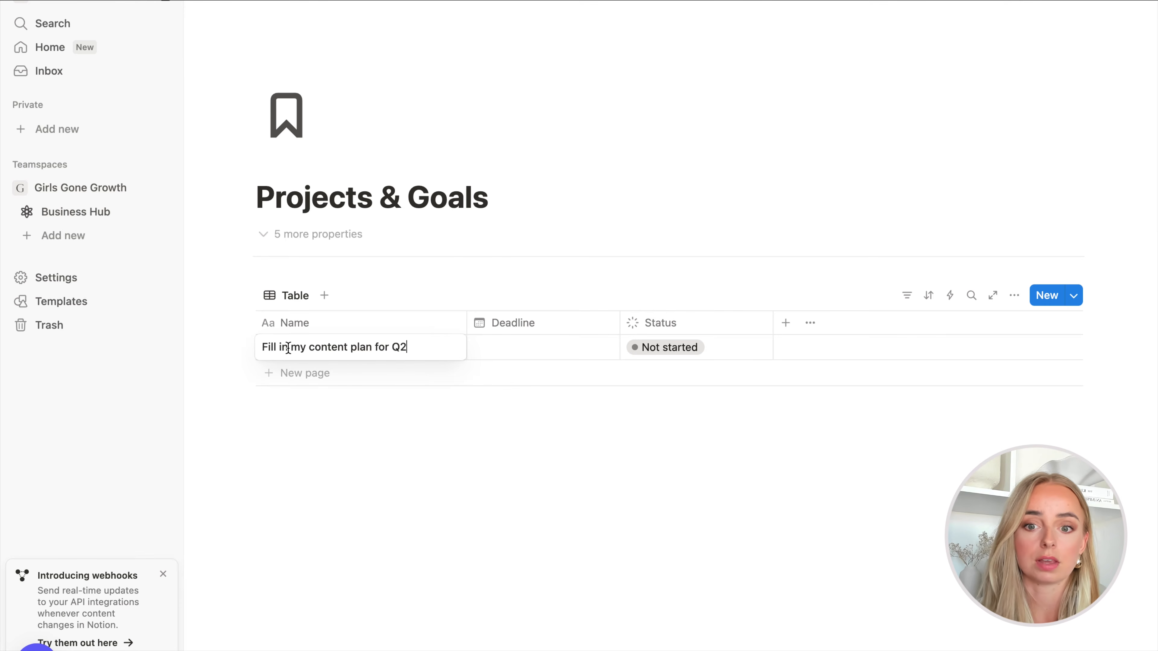
{"action": "key", "text": "Return"}
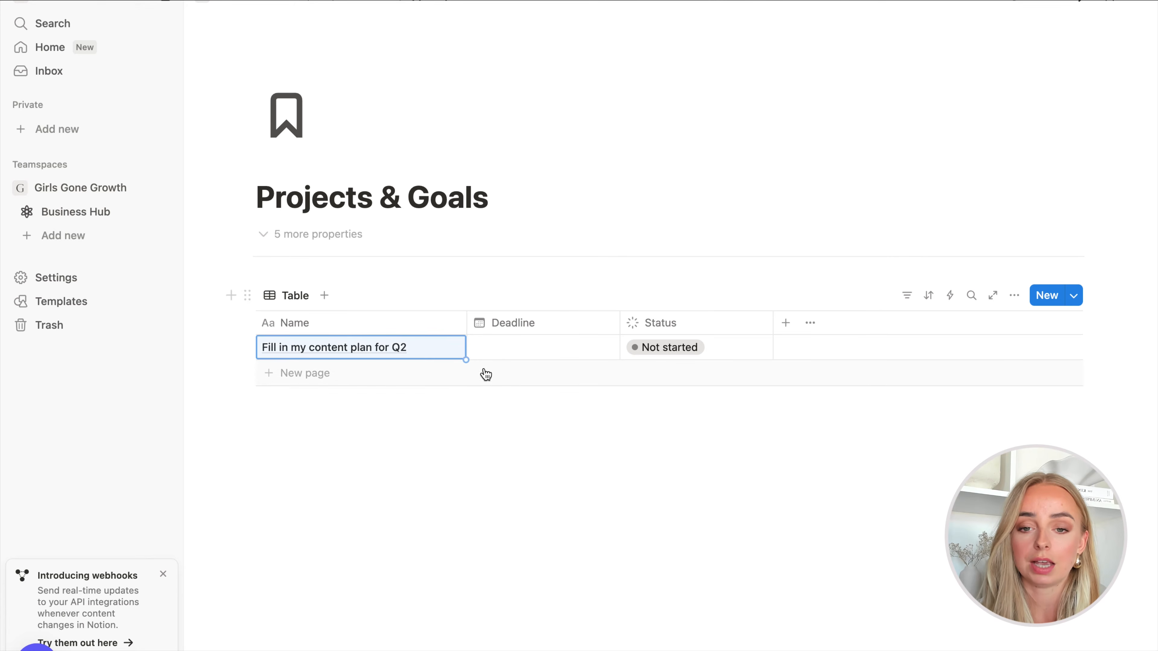
- Set the content plan entry's Deadline to May 11, 2025 and narrow the Status column
{"action": "left_click", "coordinate": [525, 355]}
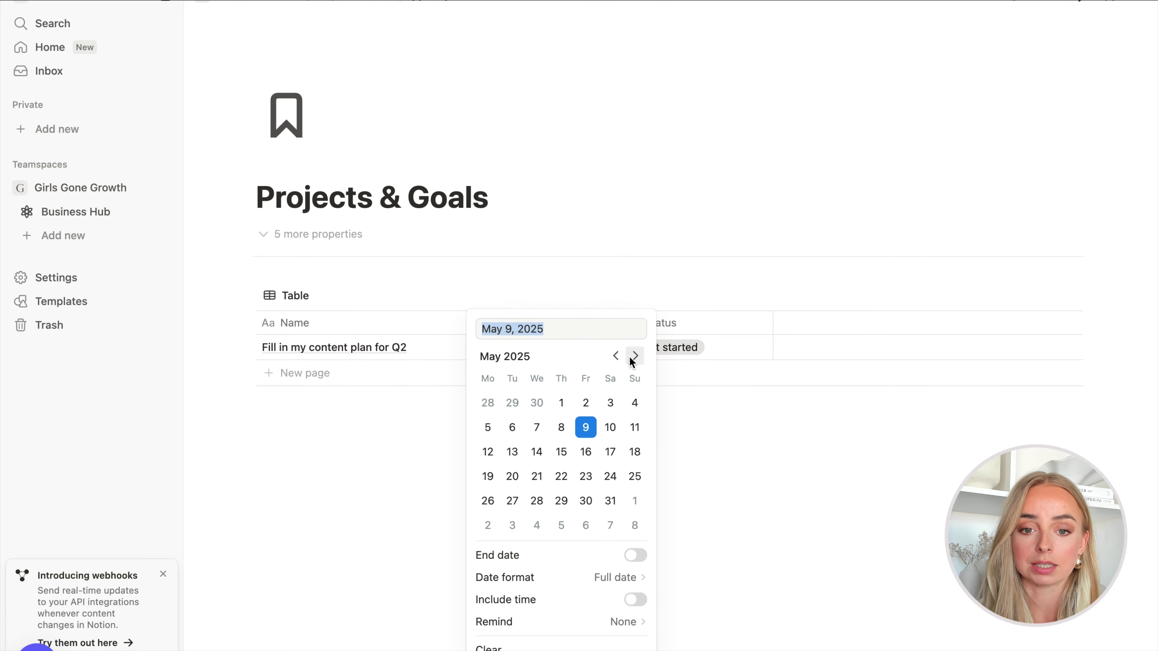
{"action": "left_click", "coordinate": [634, 428]}
{"action": "left_click", "coordinate": [346, 520]}
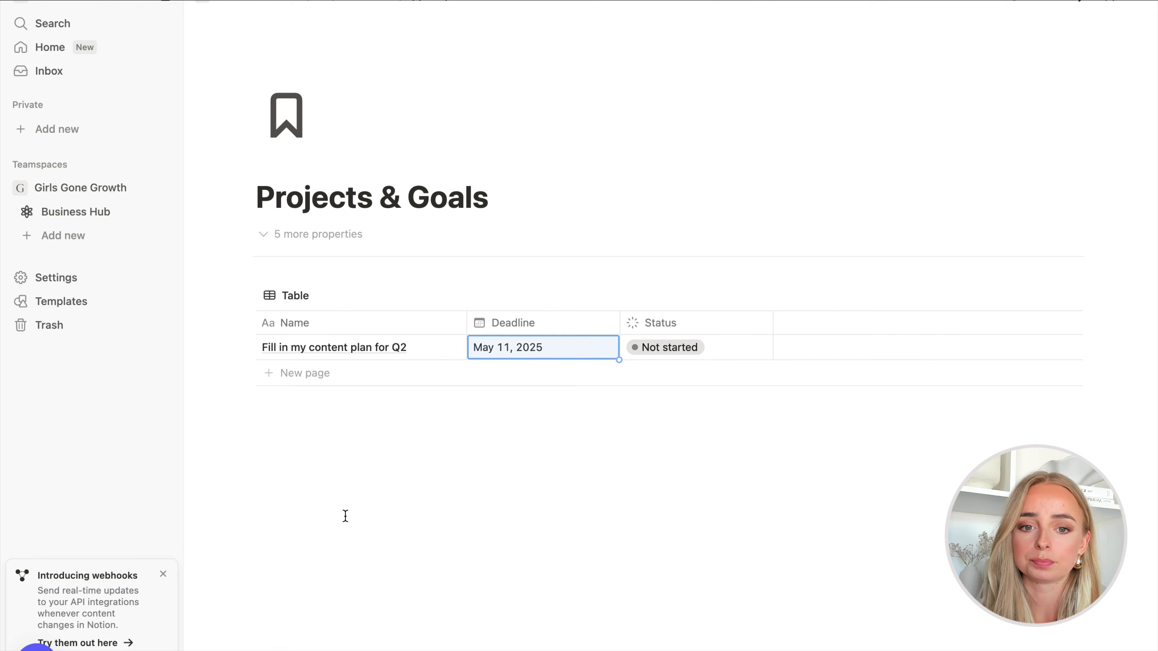
{"action": "left_click", "coordinate": [345, 516]}
{"action": "left_click_drag", "start_coordinate": [770, 323], "coordinate": [724, 323]}
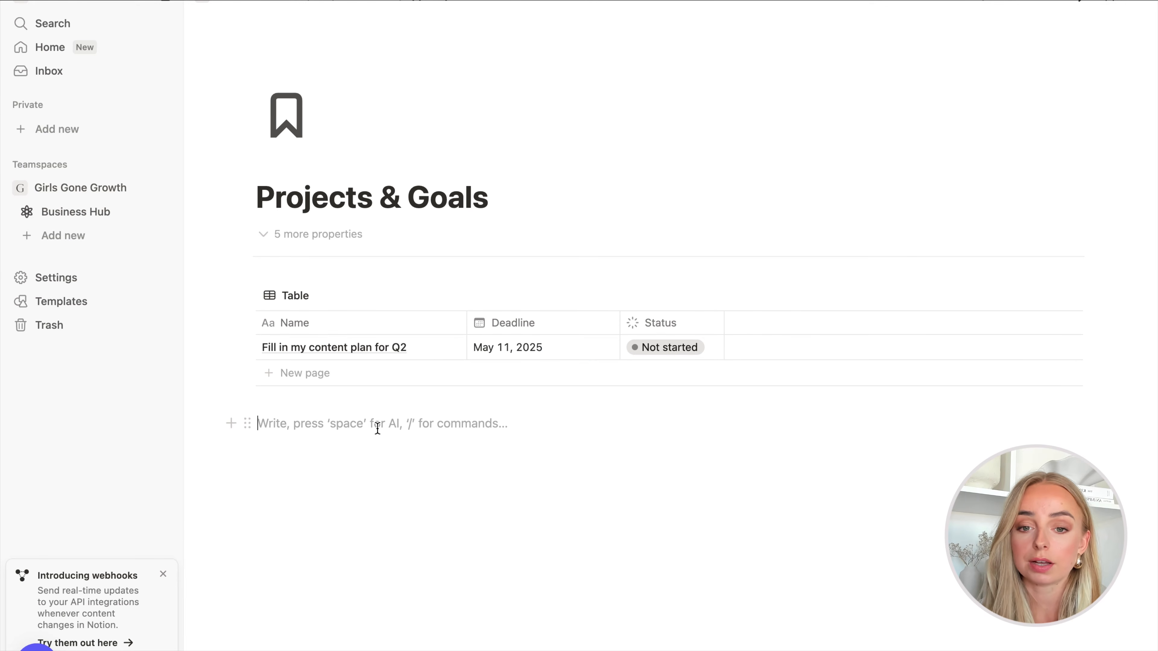
- Add a second entry to the Projects & Goals table, named Define my niche
{"action": "left_click", "coordinate": [287, 373]}
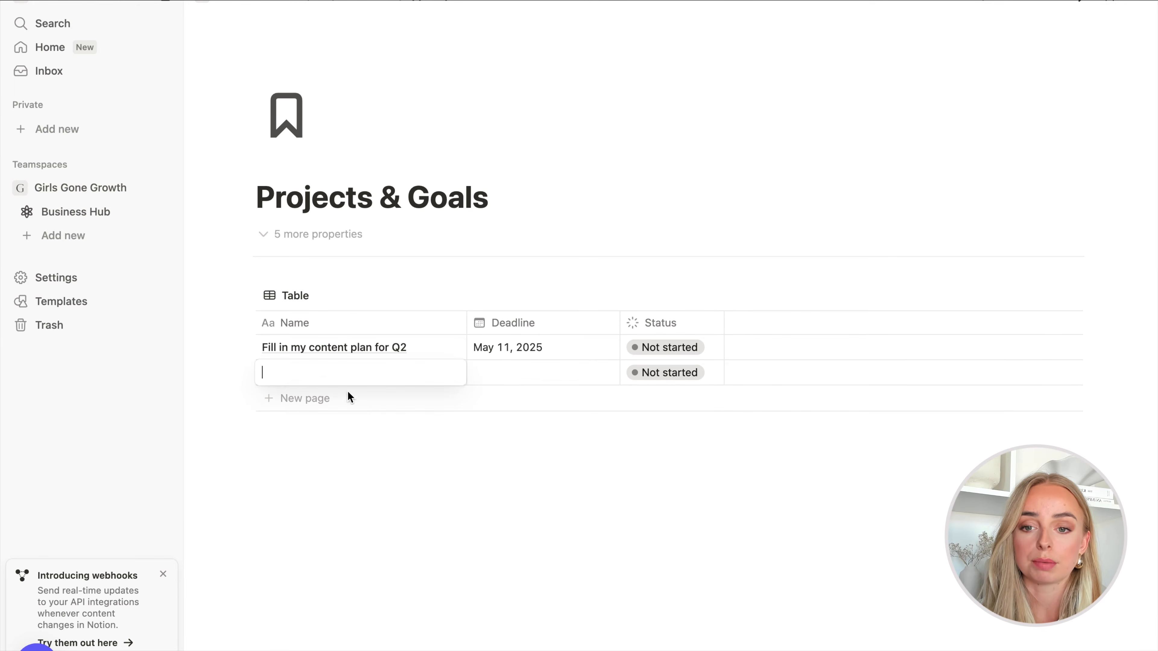
{"action": "type", "text": "Define my6 ni"}
{"action": "key", "text": "BackSpace"}
{"action": "key", "text": "BackSpace"}
{"action": "key", "text": "BackSpace"}
{"action": "key", "text": "BackSpace"}
{"action": "type", "text": "iche"}
{"action": "key", "text": "BackSpace"}
{"action": "key", "text": "BackSpace"}
{"action": "key", "text": "BackSpace"}
{"action": "key", "text": "BackSpace"}
{"action": "type", "text": "niche"}
{"action": "key", "text": "Return"}
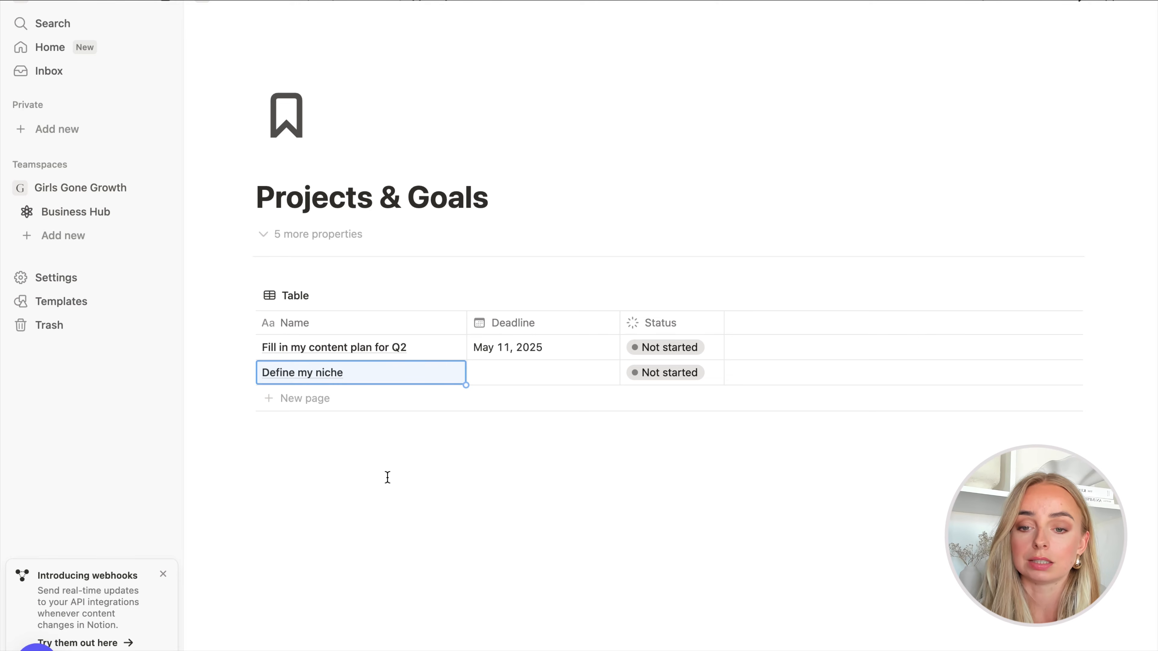
- Add a third entry to the Projects & Goals table, named Publish a new video on YouTube
{"action": "left_click", "coordinate": [304, 405]}
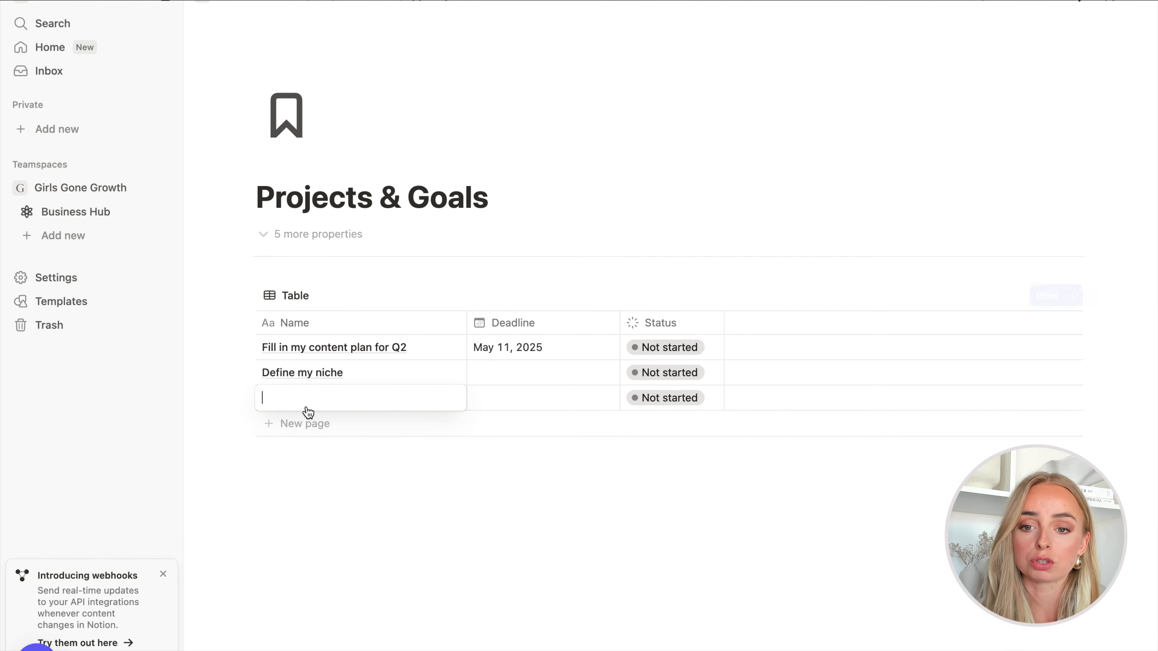
{"action": "type", "text": "Publis"}
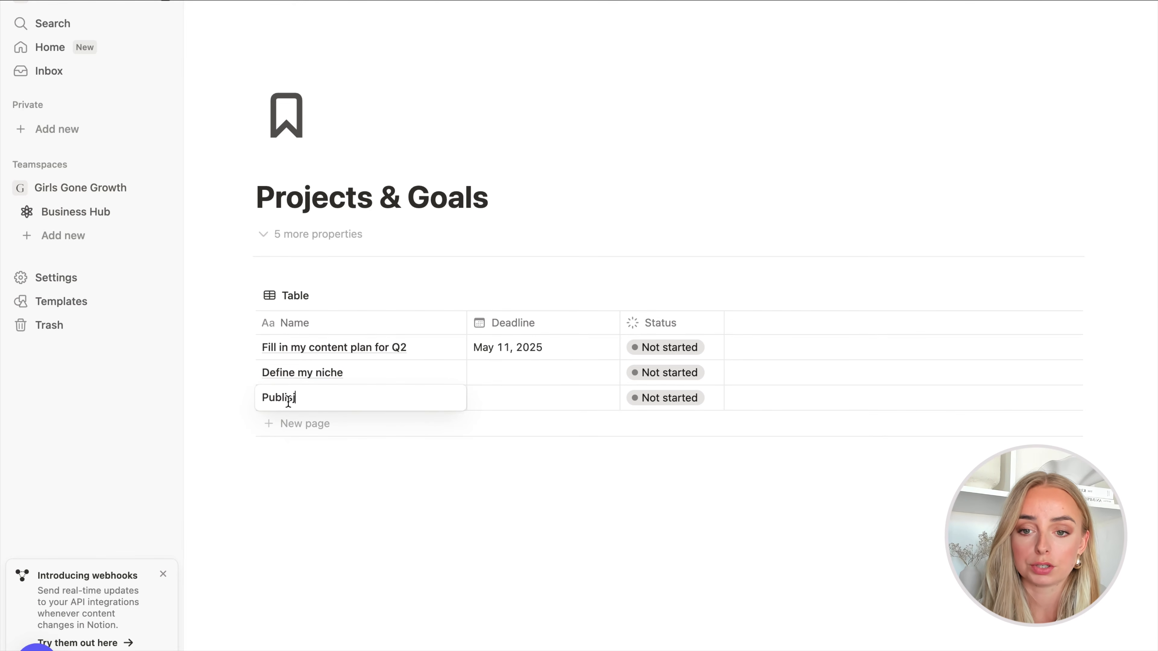
{"action": "type", "text": "h a new video on YouTube"}
{"action": "key", "text": "Return"}
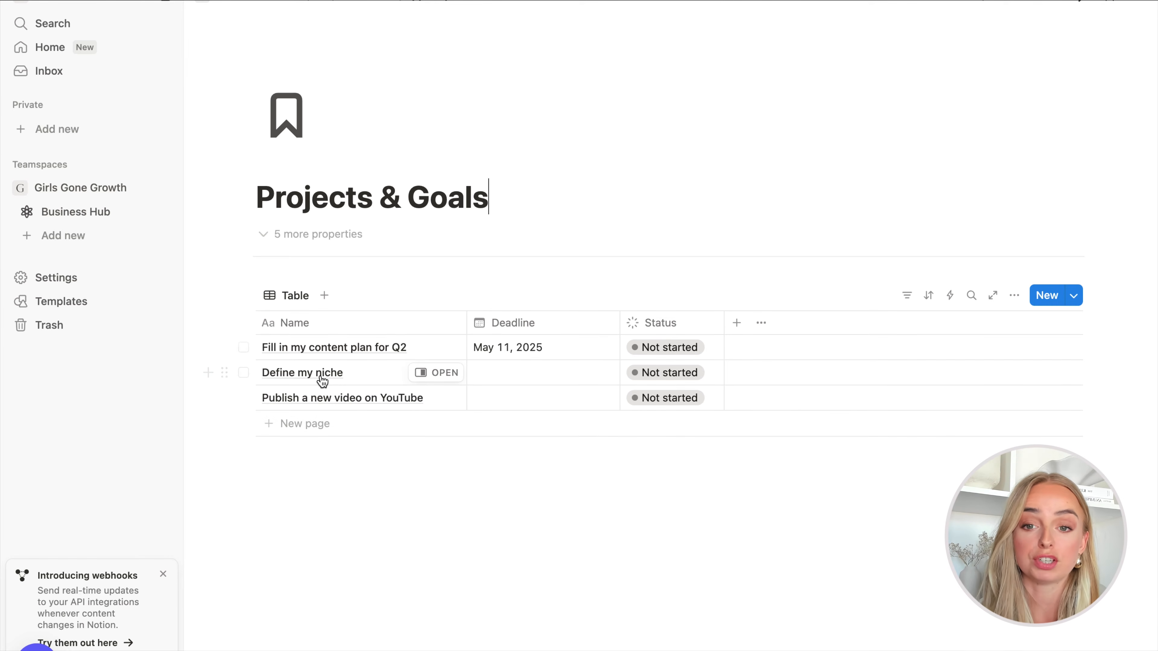
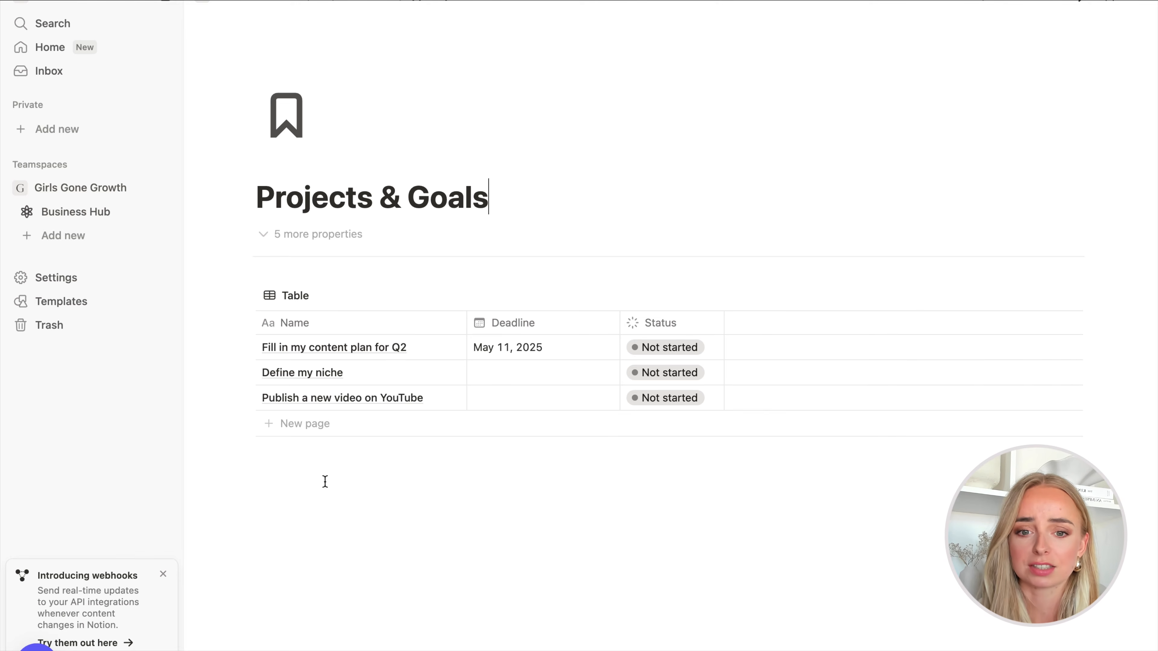
- Return to the Business Hub page and review the Task overview item in the checklist and the sections below
{"action": "left_click", "coordinate": [325, 4]}
{"action": "left_click", "coordinate": [360, 20]}
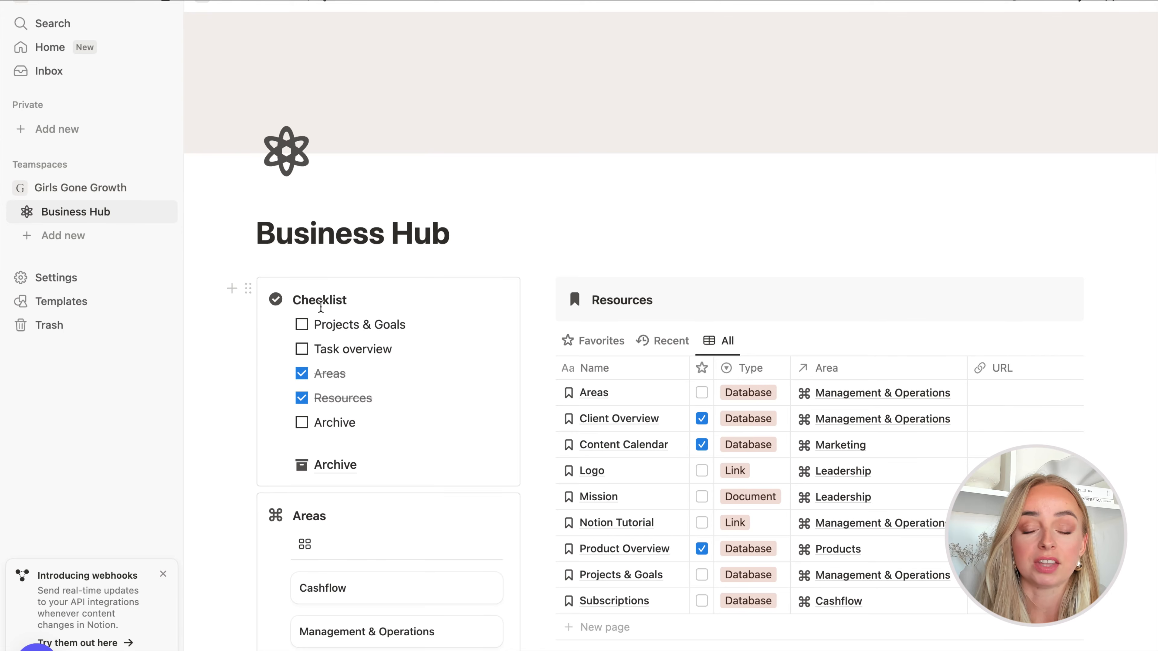
{"action": "left_click_drag", "start_coordinate": [315, 350], "coordinate": [391, 352]}
{"action": "left_click", "coordinate": [391, 352]}
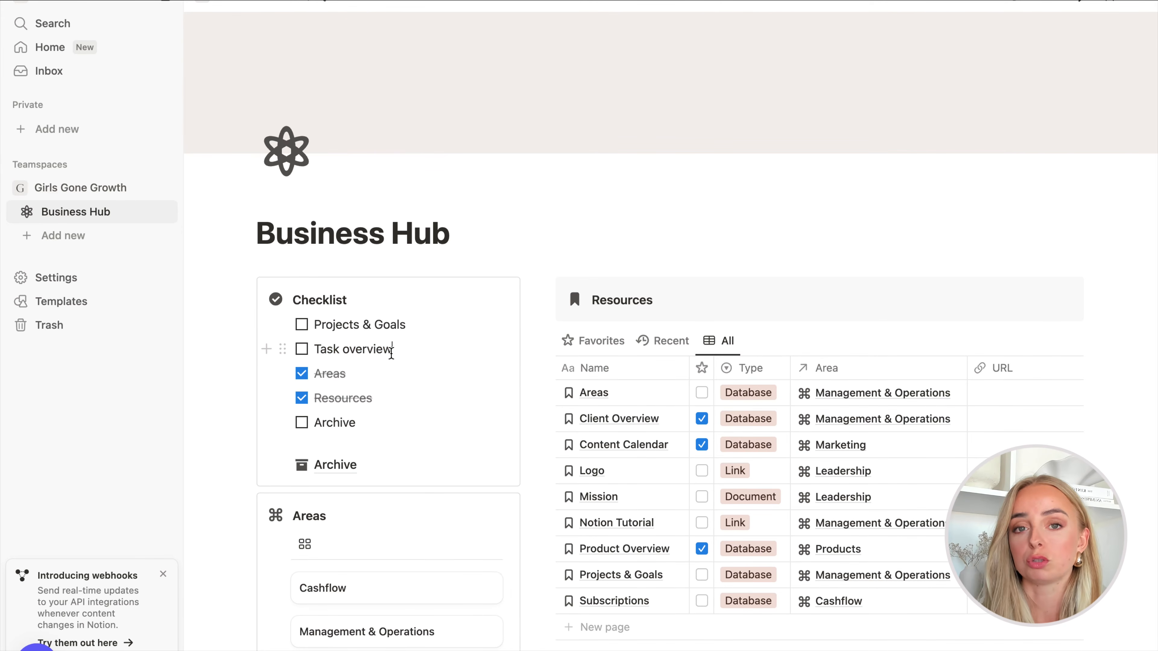
{"action": "scroll", "coordinate": [729, 274], "scroll_direction": "down", "scroll_amount": 10}
{"action": "scroll", "coordinate": [748, 293], "scroll_direction": "up", "scroll_amount": 7}
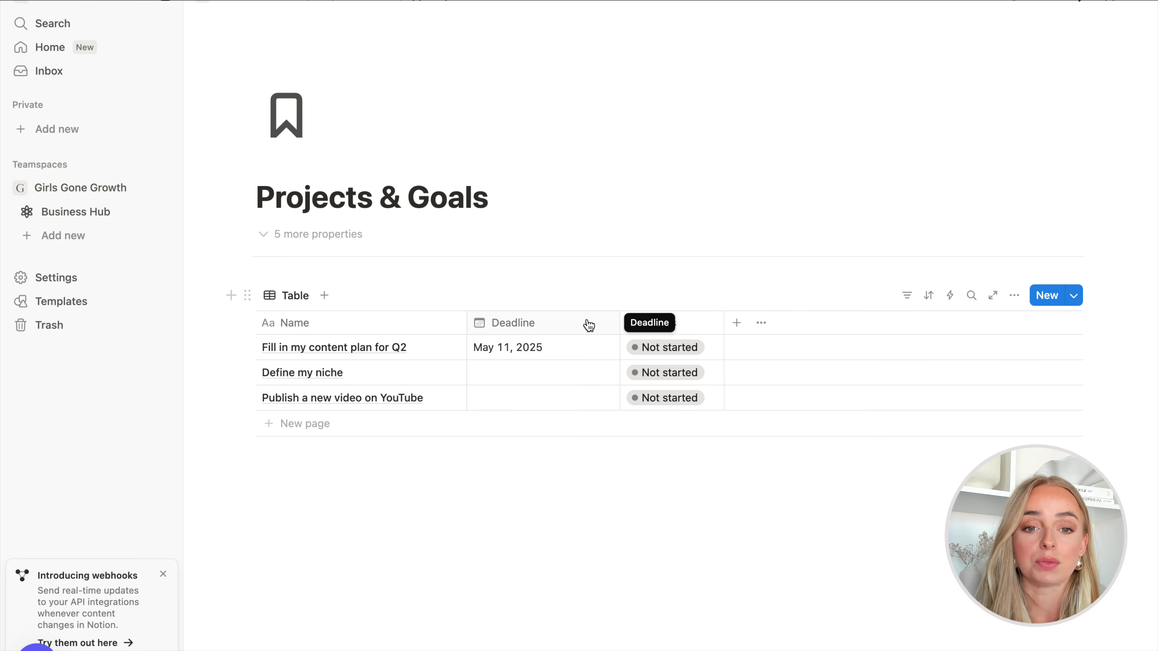
- Add a Select property named Month to the Projects & Goals table and start a new option for it
{"action": "left_click", "coordinate": [733, 324]}
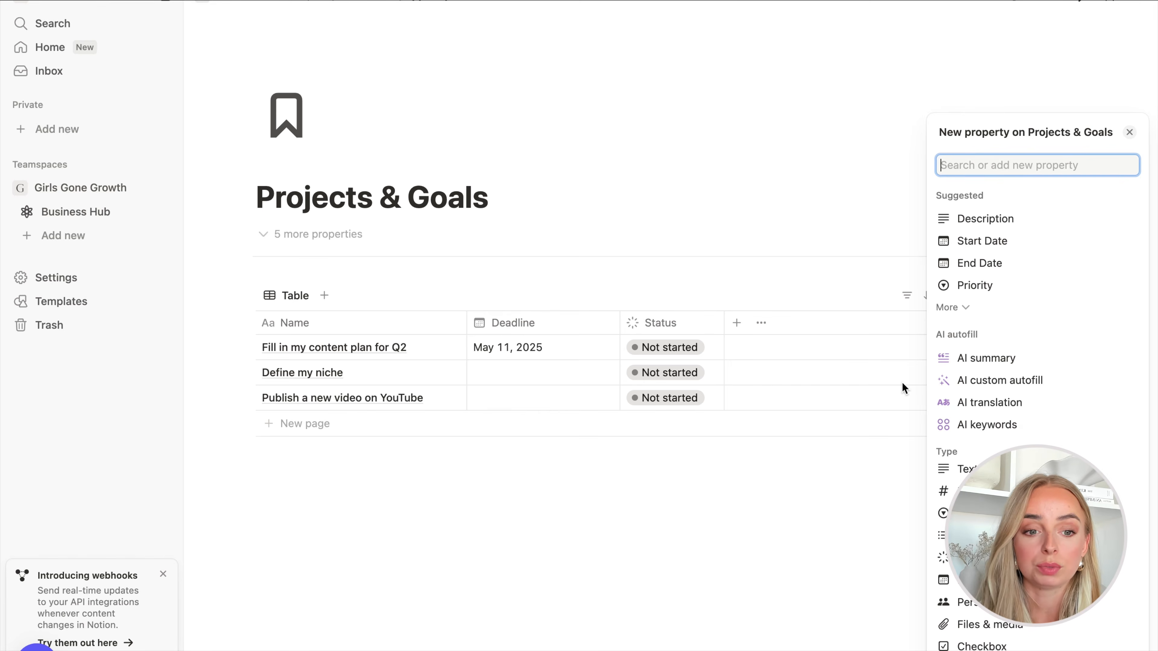
{"action": "left_click", "coordinate": [962, 514]}
{"action": "double_click", "coordinate": [985, 362]}
{"action": "type", "text": "Month"}
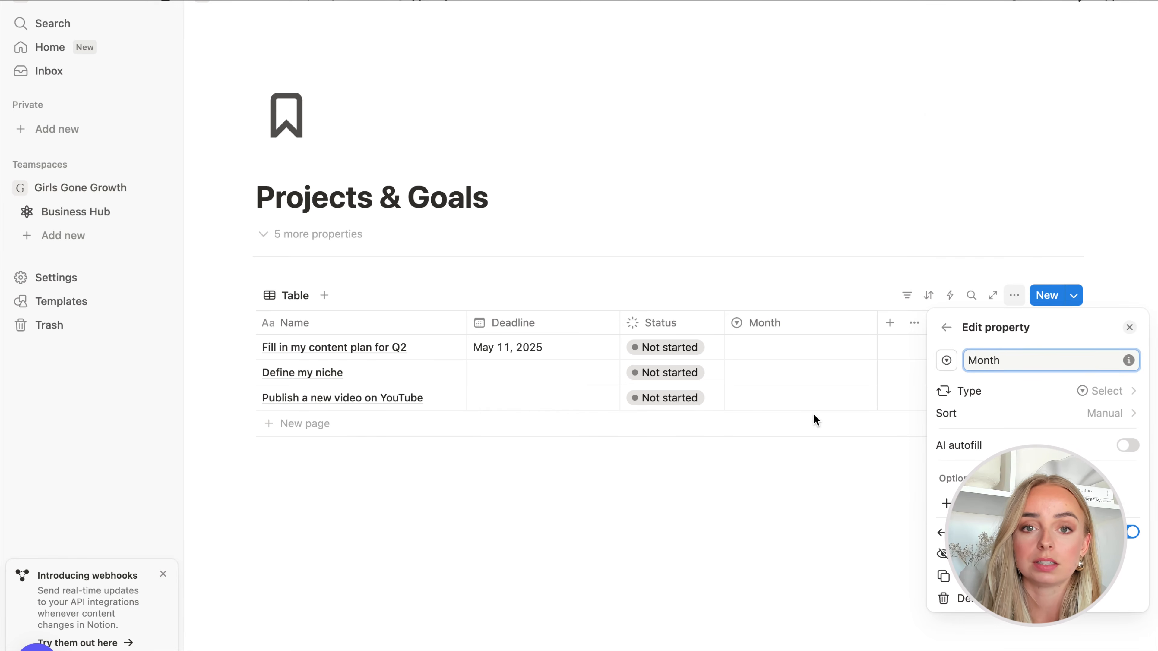
{"action": "left_click", "coordinate": [1036, 503]}
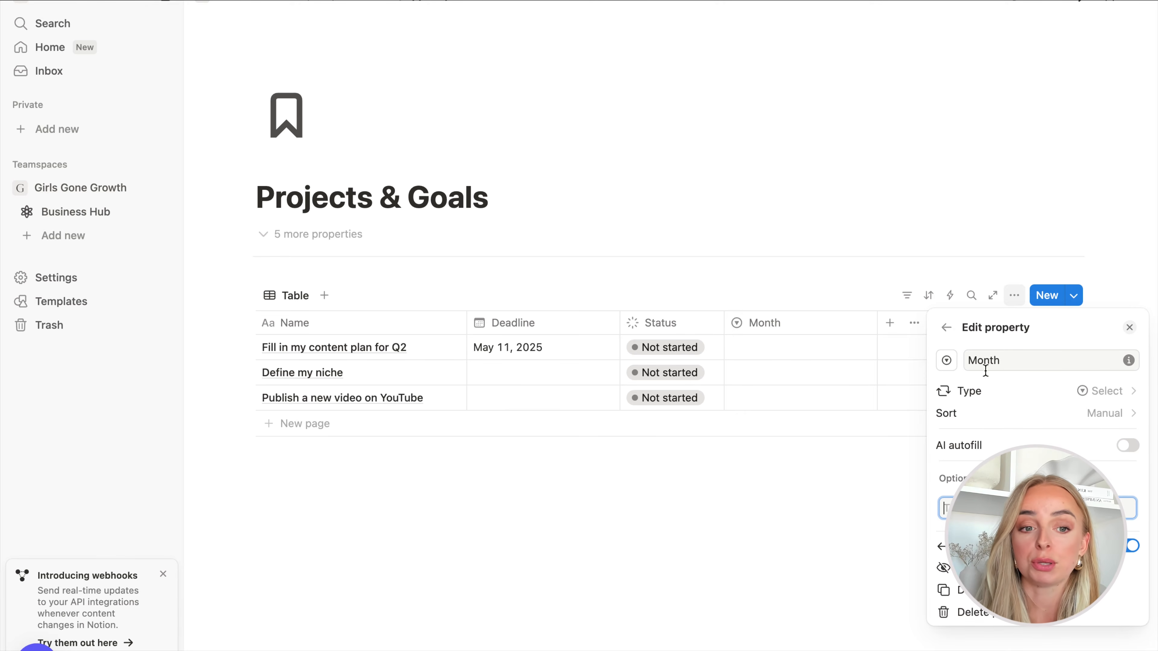
- Rename the Month property to Quarter and add a Q1 option to it
{"action": "double_click", "coordinate": [986, 355]}
{"action": "type", "text": "Quarter"}
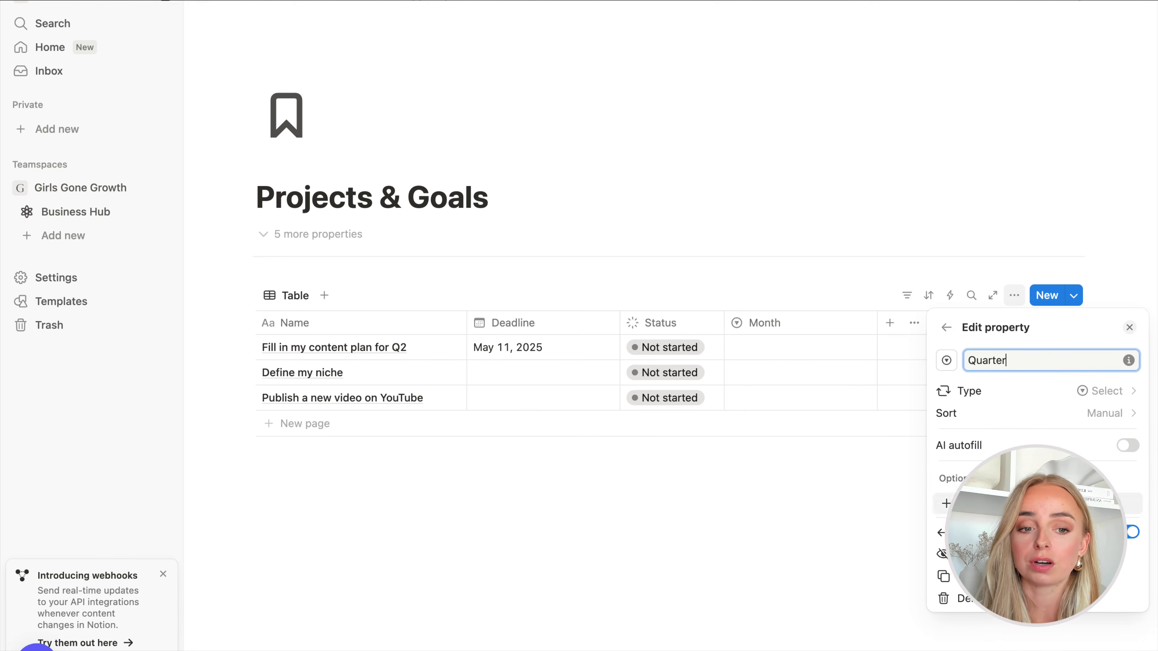
{"action": "left_click", "coordinate": [946, 504]}
{"action": "type", "text": "Q1"}
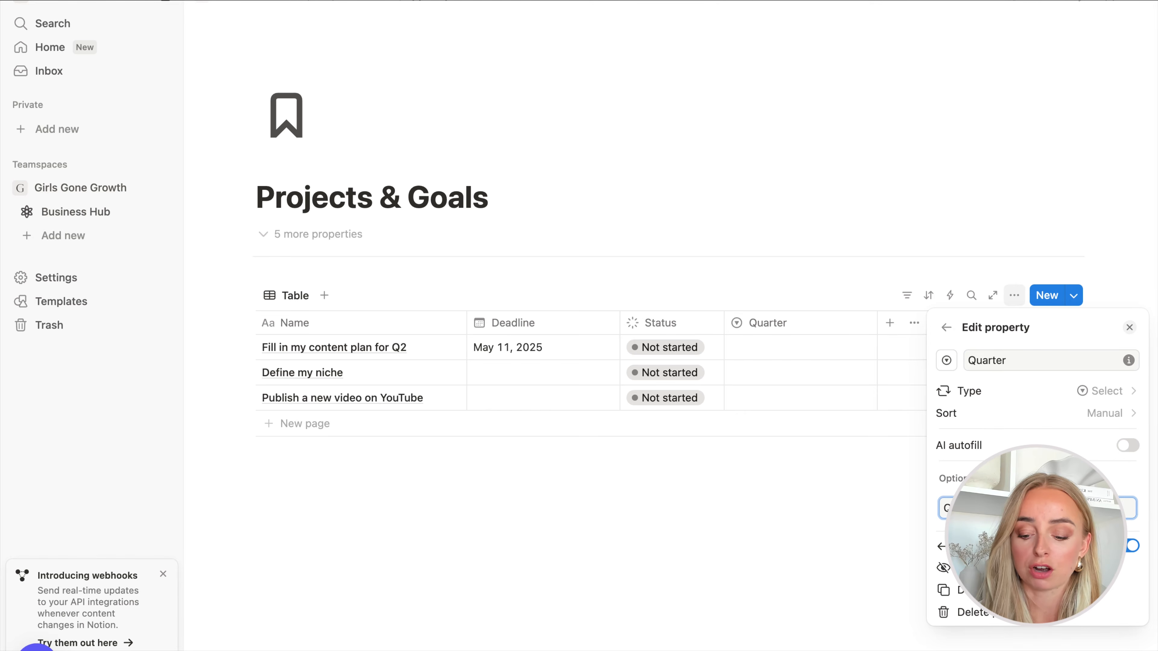
{"action": "key", "text": "Return"}
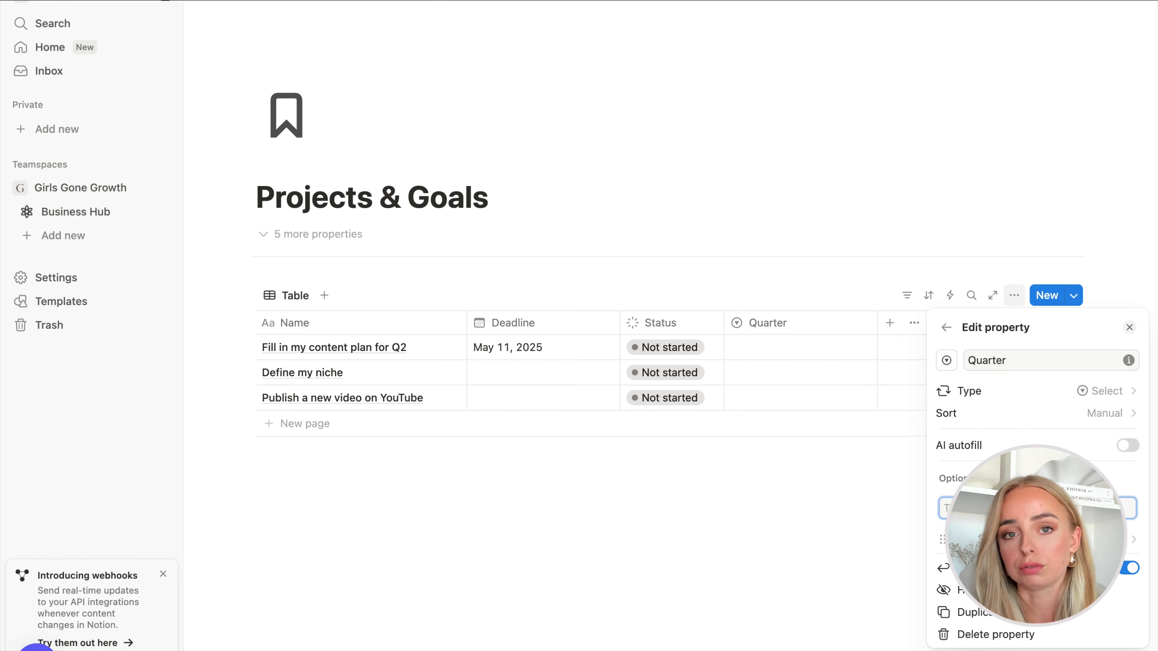
- Rename the Quarter property to Month and its Q1 option to JAN
{"action": "double_click", "coordinate": [996, 361]}
{"action": "type", "text": "Month"}
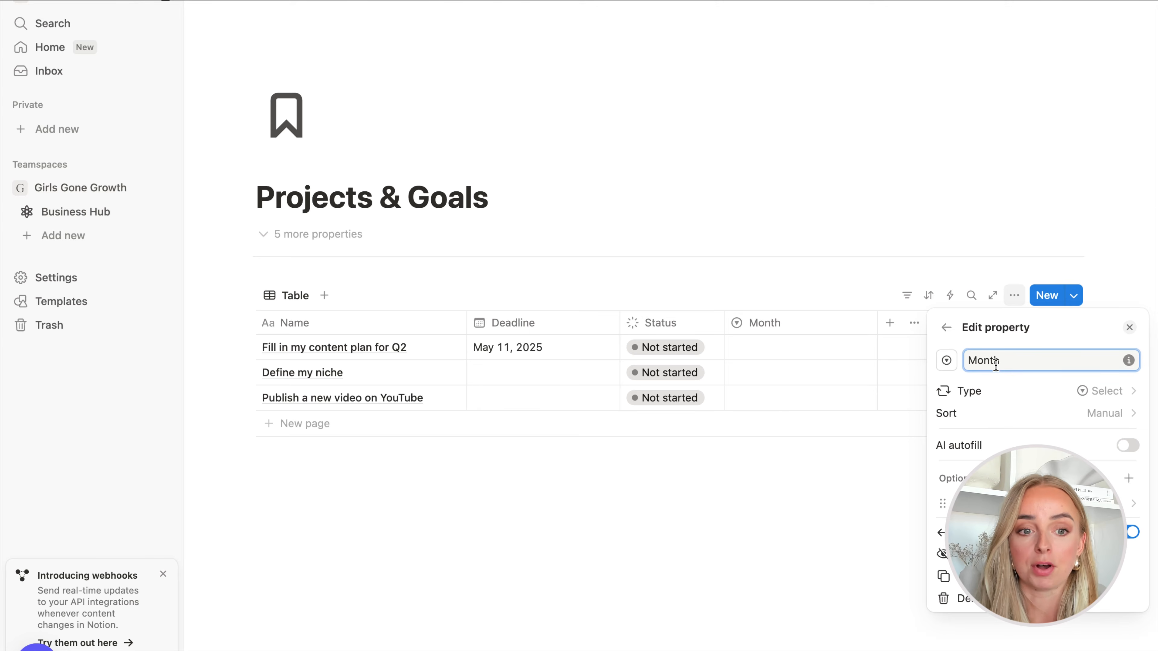
{"action": "left_click", "coordinate": [1026, 503]}
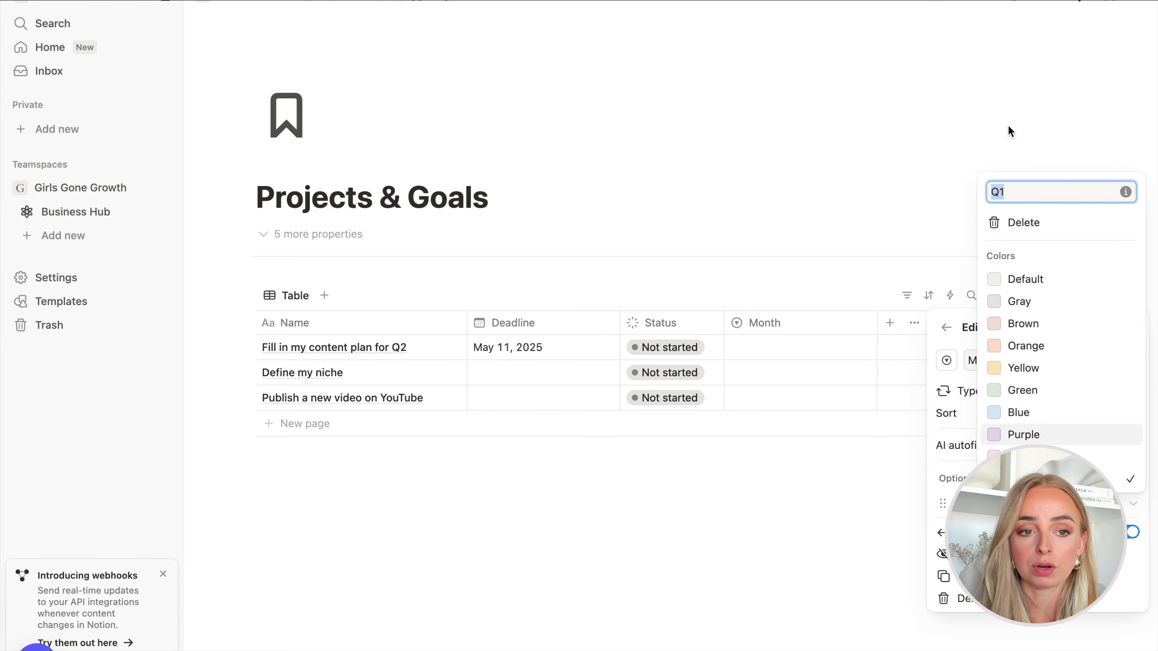
{"action": "type", "text": "JN"}
{"action": "key", "text": "BackSpace"}
{"action": "type", "text": "AN"}
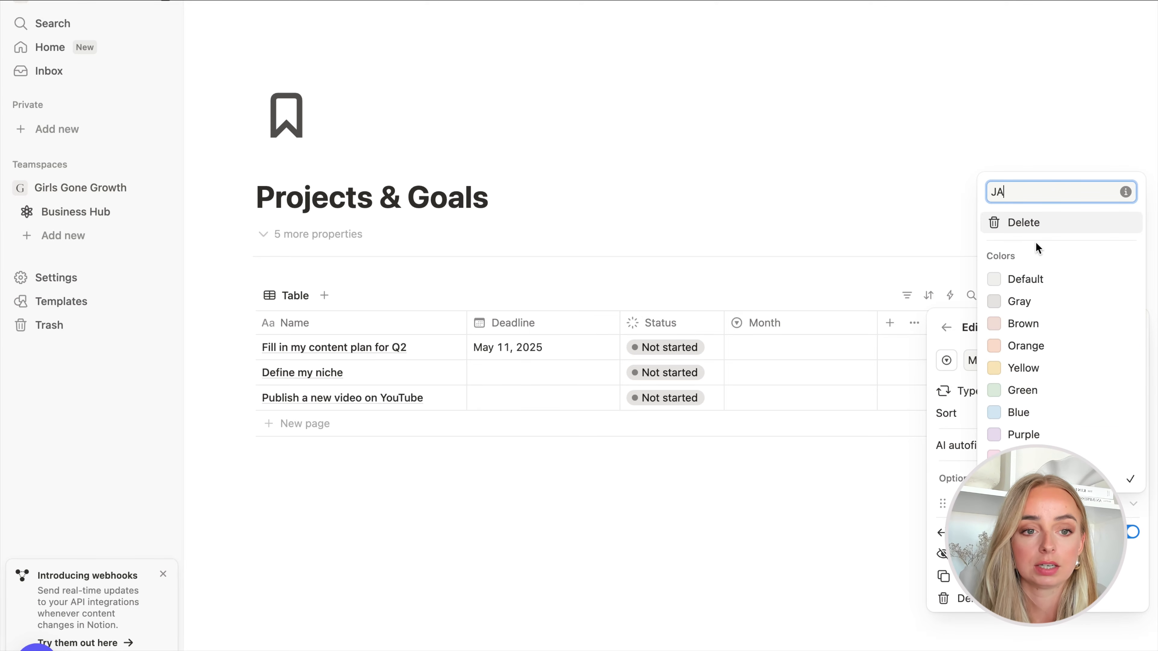
{"action": "key", "text": "Return"}
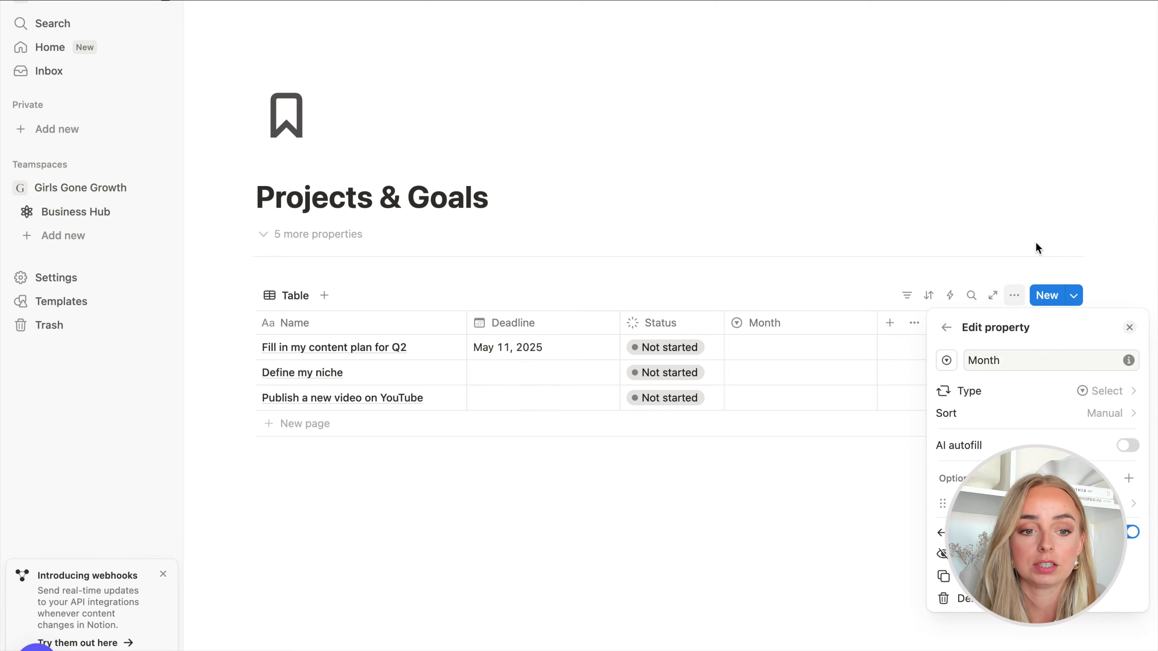
- Add an option for each remaining month from FEB to DEC and arrange all the Month options in order from JAN to DEC
{"action": "left_click", "coordinate": [1127, 479]}
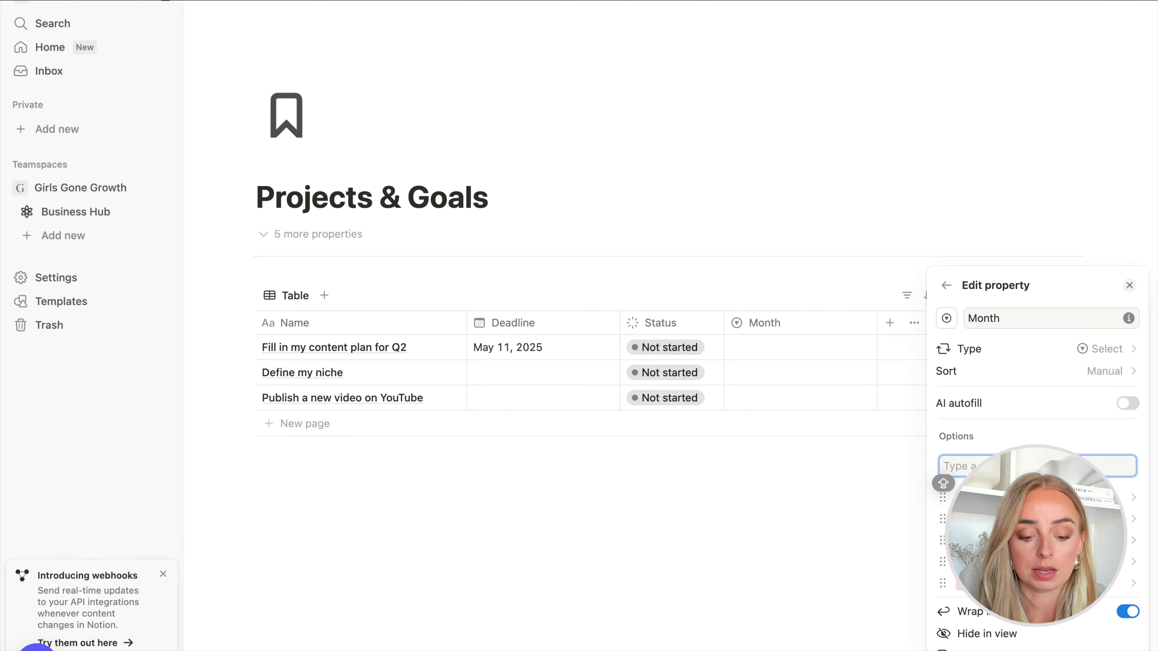
{"action": "type", "text": "JUN"}
{"action": "key", "text": "Return"}
{"action": "type", "text": "JUL"}
{"action": "key", "text": "Return"}
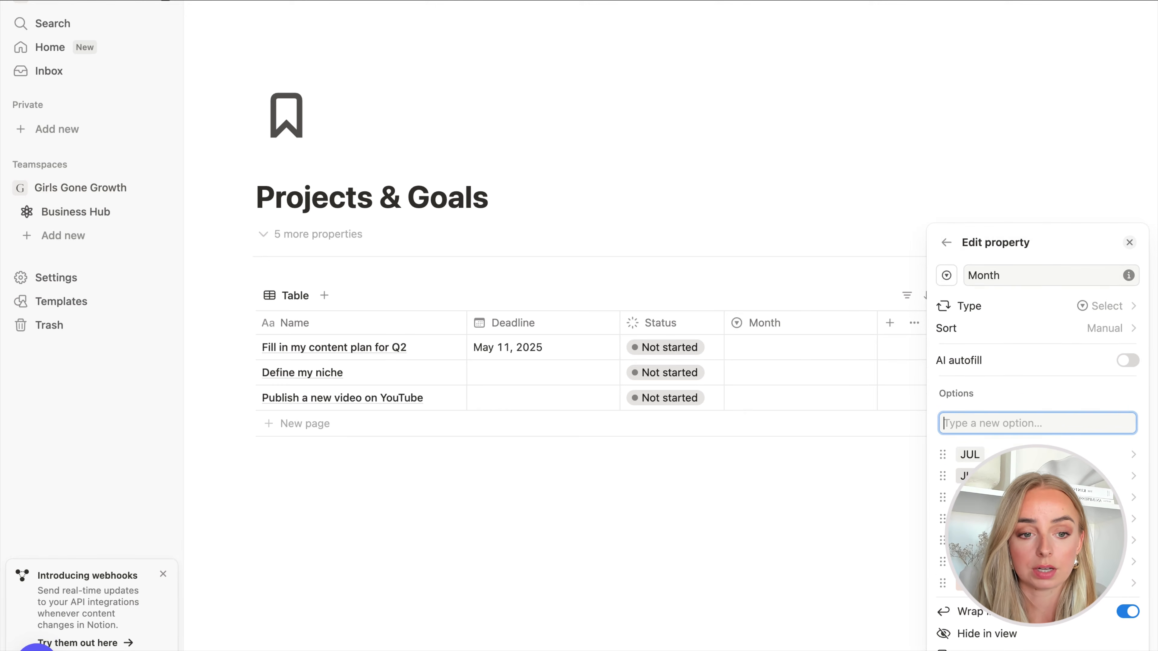
{"action": "type", "text": "AUG"}
{"action": "key", "text": "Return"}
{"action": "type", "text": "SEP"}
{"action": "key", "text": "Return"}
{"action": "type", "text": "OCT"}
{"action": "key", "text": "Return"}
{"action": "type", "text": "NOV"}
{"action": "key", "text": "Return"}
{"action": "type", "text": "DEC"}
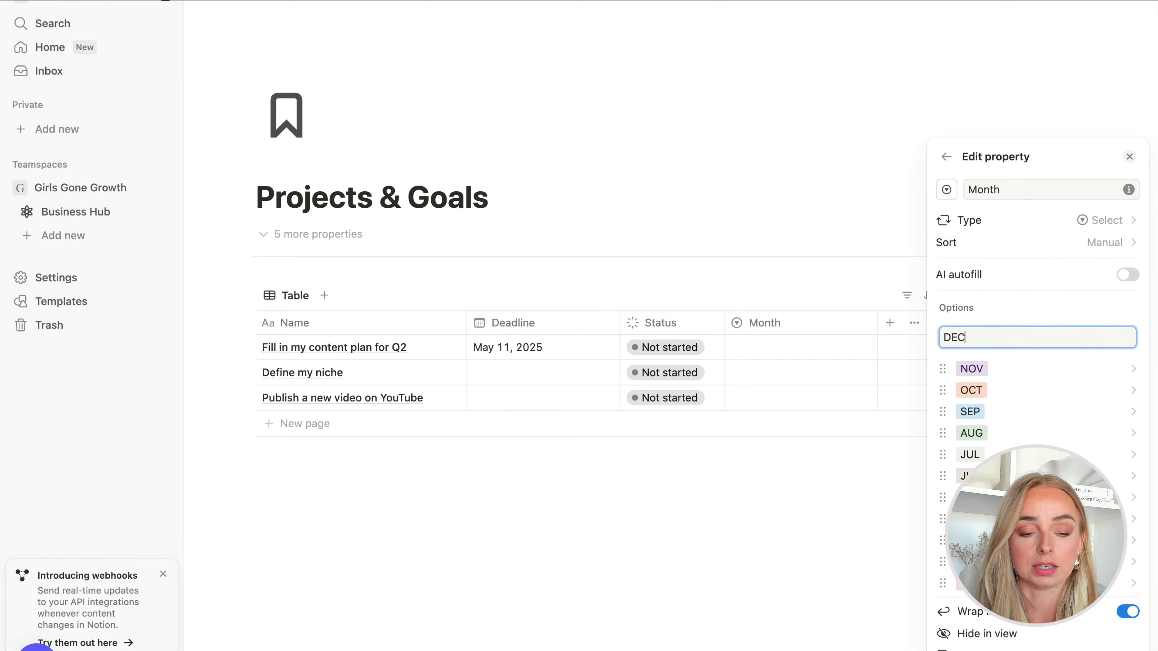
{"action": "key", "text": "Return"}
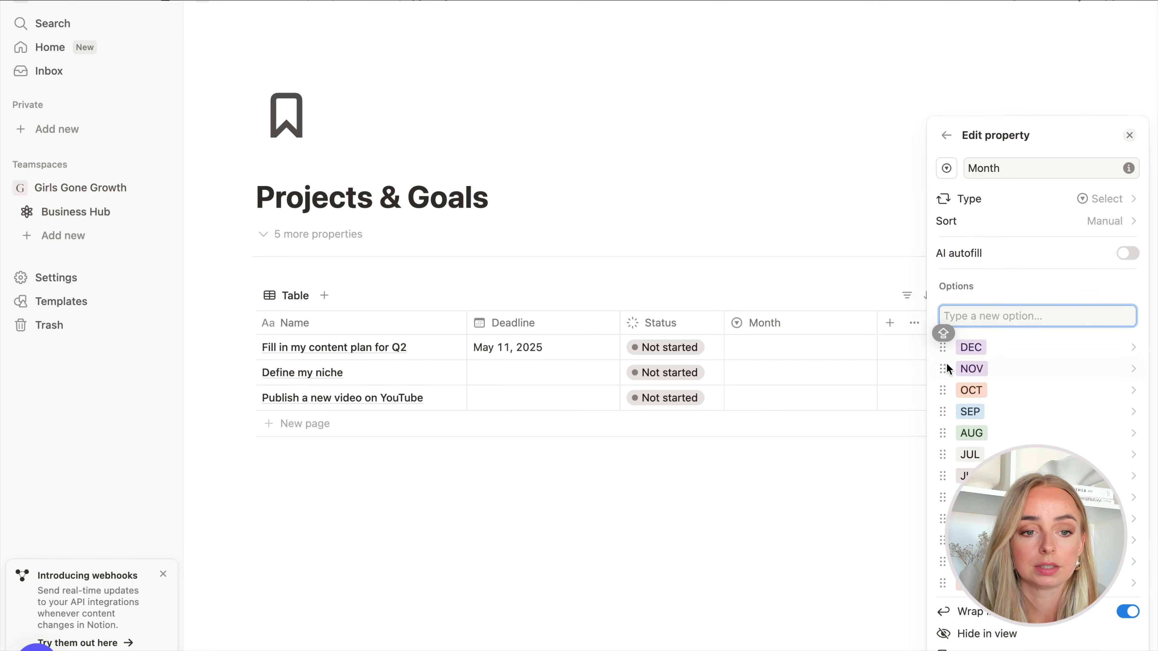
{"action": "left_click_drag", "start_coordinate": [944, 353], "coordinate": [951, 572]}
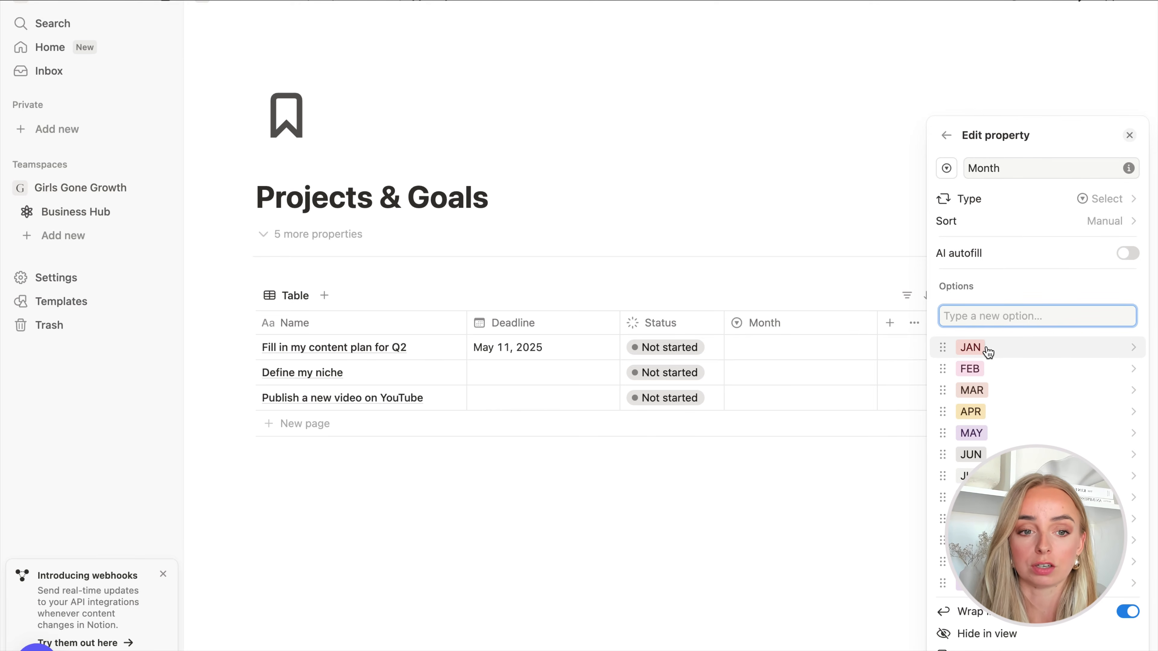
- Set the colour of the JAN, FEB and MAR options to yellow
{"action": "left_click", "coordinate": [976, 350]}
{"action": "left_click", "coordinate": [1003, 554]}
{"action": "left_click", "coordinate": [966, 373]}
{"action": "left_click", "coordinate": [968, 369]}
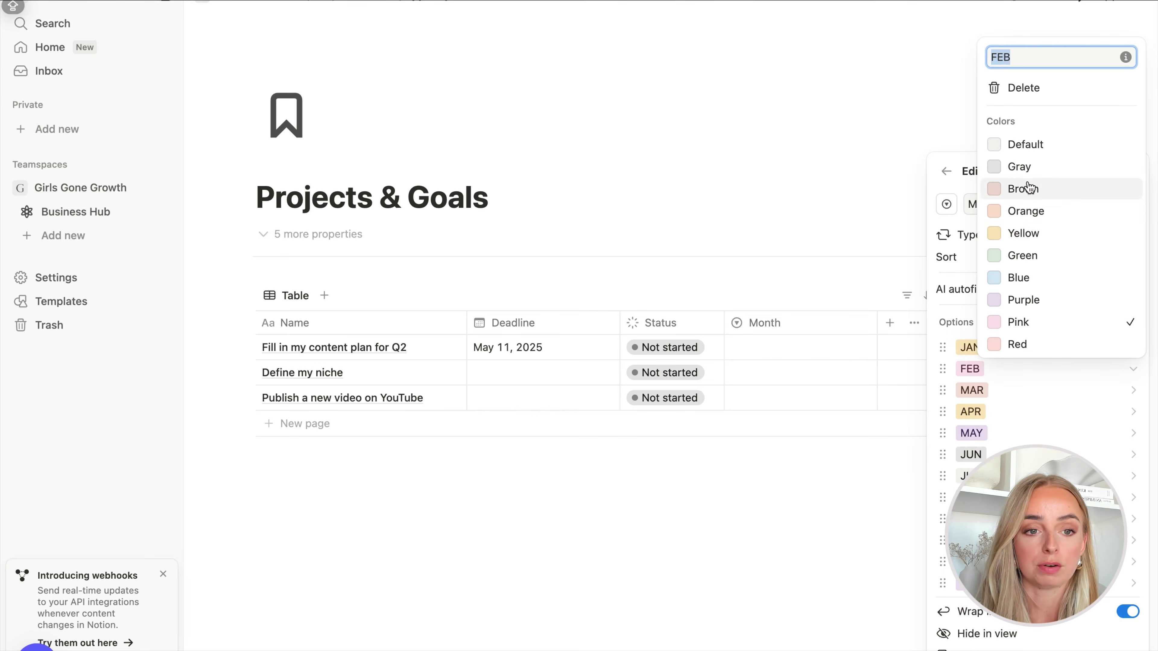
{"action": "left_click", "coordinate": [1026, 234]}
{"action": "left_click", "coordinate": [971, 389]}
{"action": "left_click", "coordinate": [971, 390]}
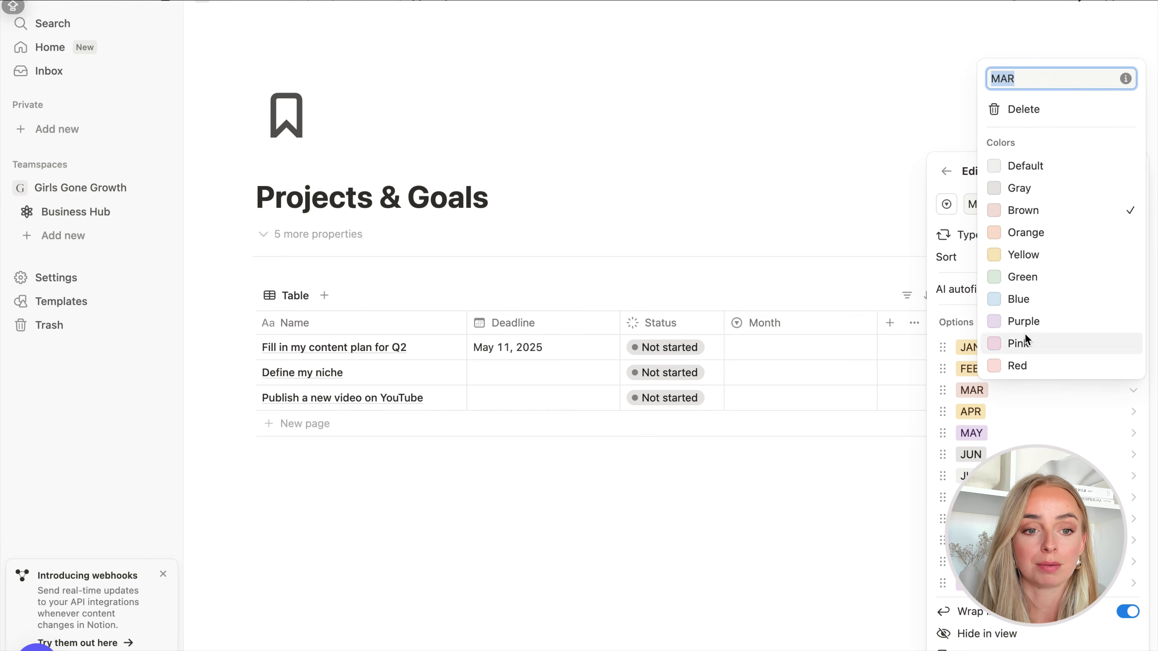
{"action": "left_click", "coordinate": [1023, 254]}
- Set the colour of the APR, MAY and JUN options to orange
{"action": "left_click", "coordinate": [972, 411]}
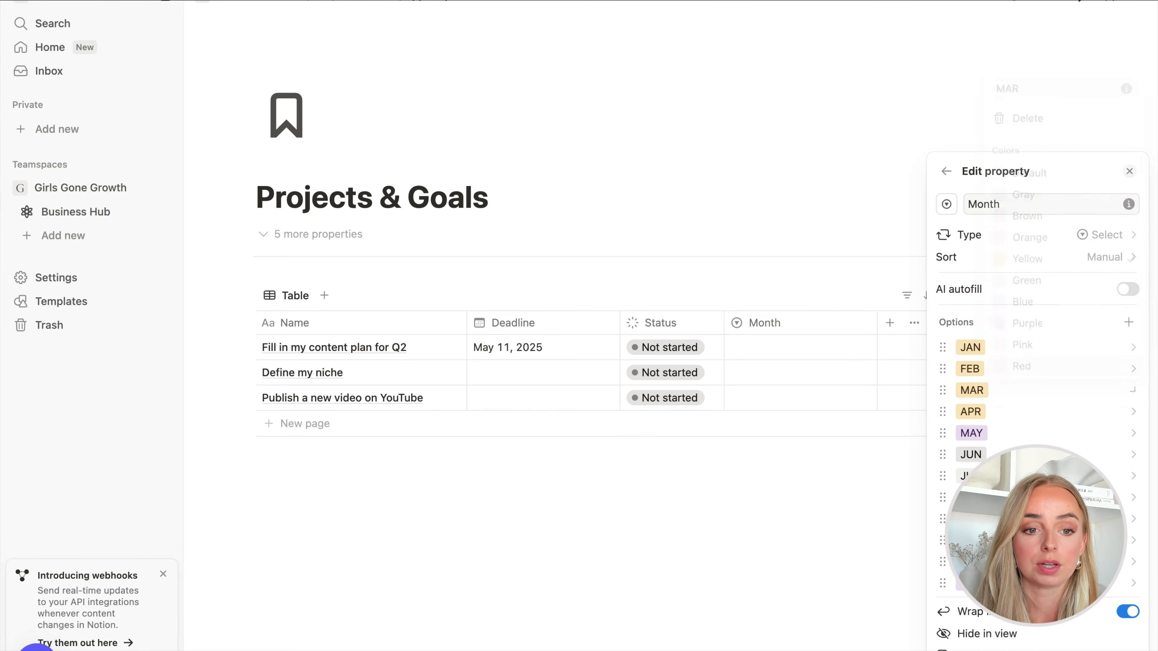
{"action": "left_click", "coordinate": [975, 412]}
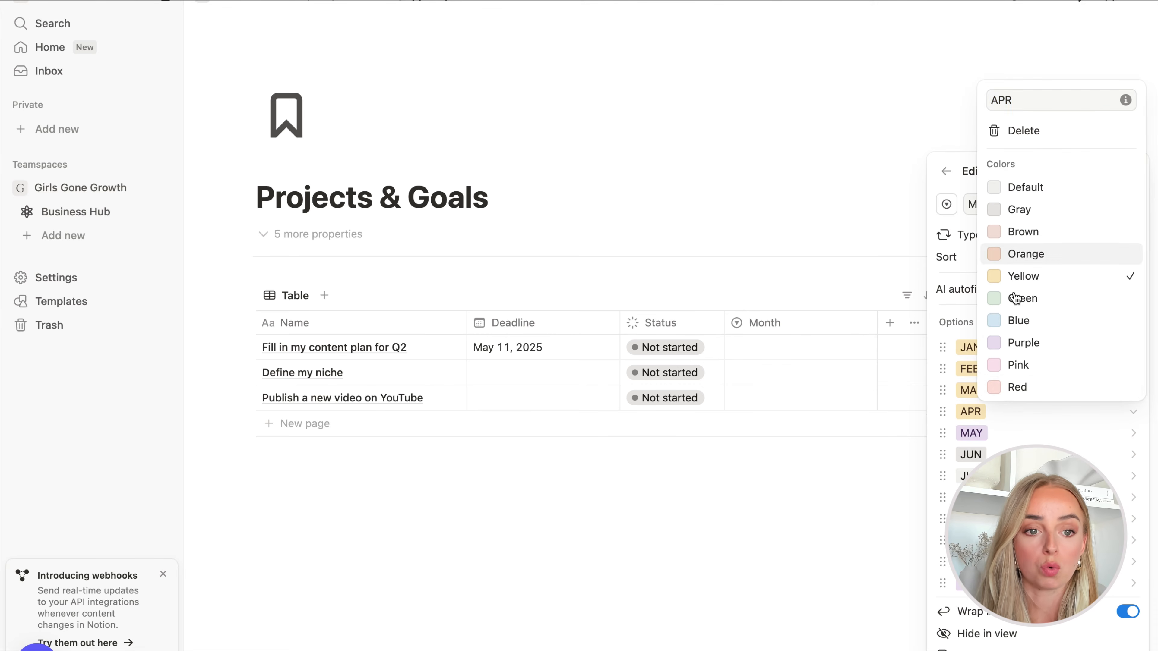
{"action": "left_click", "coordinate": [1016, 387]}
{"action": "left_click", "coordinate": [983, 441]}
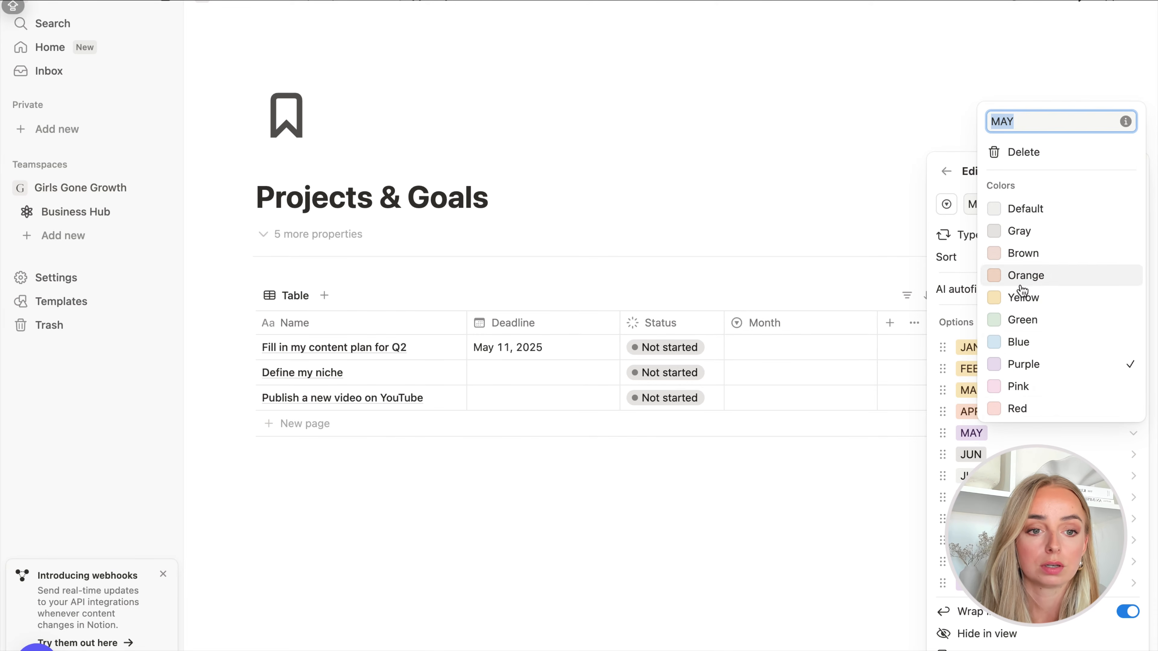
{"action": "left_click", "coordinate": [1026, 276]}
{"action": "left_click", "coordinate": [971, 454]}
{"action": "left_click", "coordinate": [971, 454]}
{"action": "left_click", "coordinate": [1035, 297]}
- Set the colour of the JUL, AUG and SEP options to pink
{"action": "left_click", "coordinate": [967, 476]}
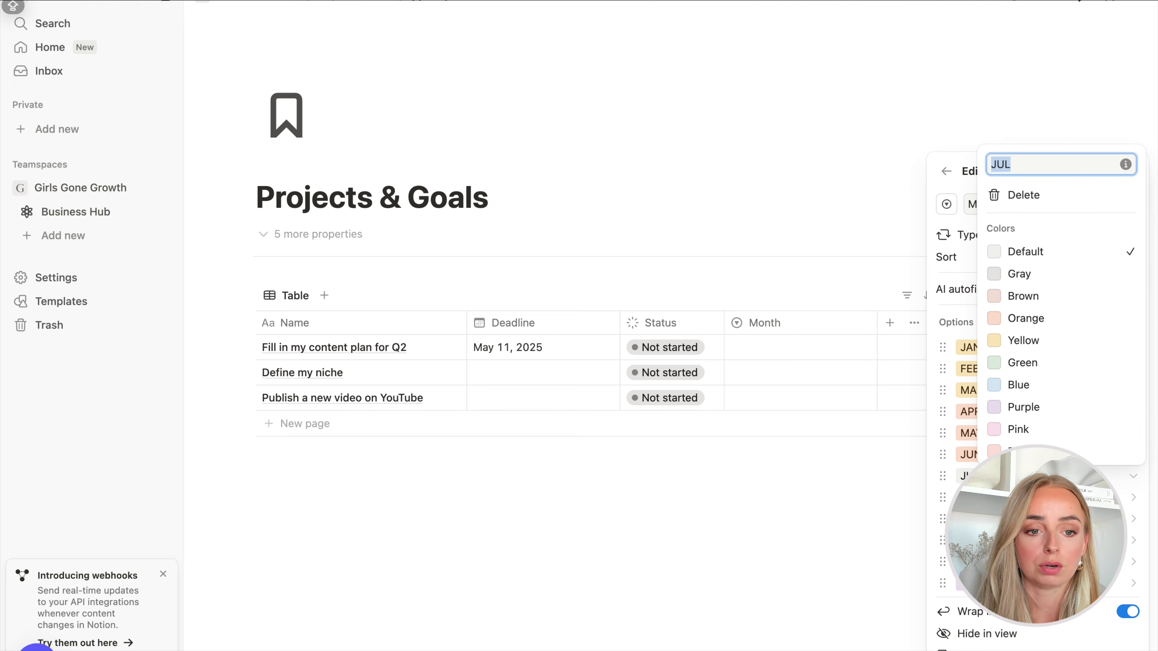
{"action": "left_click", "coordinate": [1030, 431]}
{"action": "left_click", "coordinate": [1021, 498]}
{"action": "left_click", "coordinate": [1021, 497]}
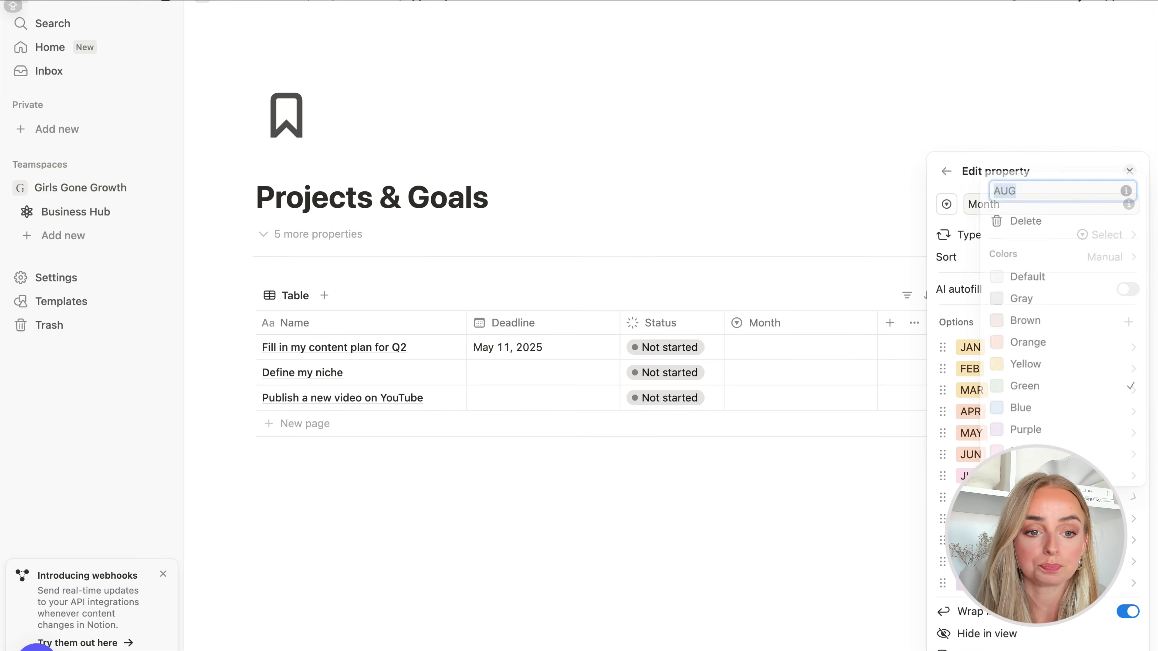
{"action": "left_click", "coordinate": [1029, 452]}
{"action": "left_click", "coordinate": [1021, 519]}
{"action": "left_click", "coordinate": [1021, 519]}
{"action": "left_click", "coordinate": [1028, 472]}
- Set the OCT option's colour to purple to match NOV and DEC, and close the Month property settings
{"action": "left_click", "coordinate": [1021, 540]}
{"action": "left_click", "coordinate": [1021, 541]}
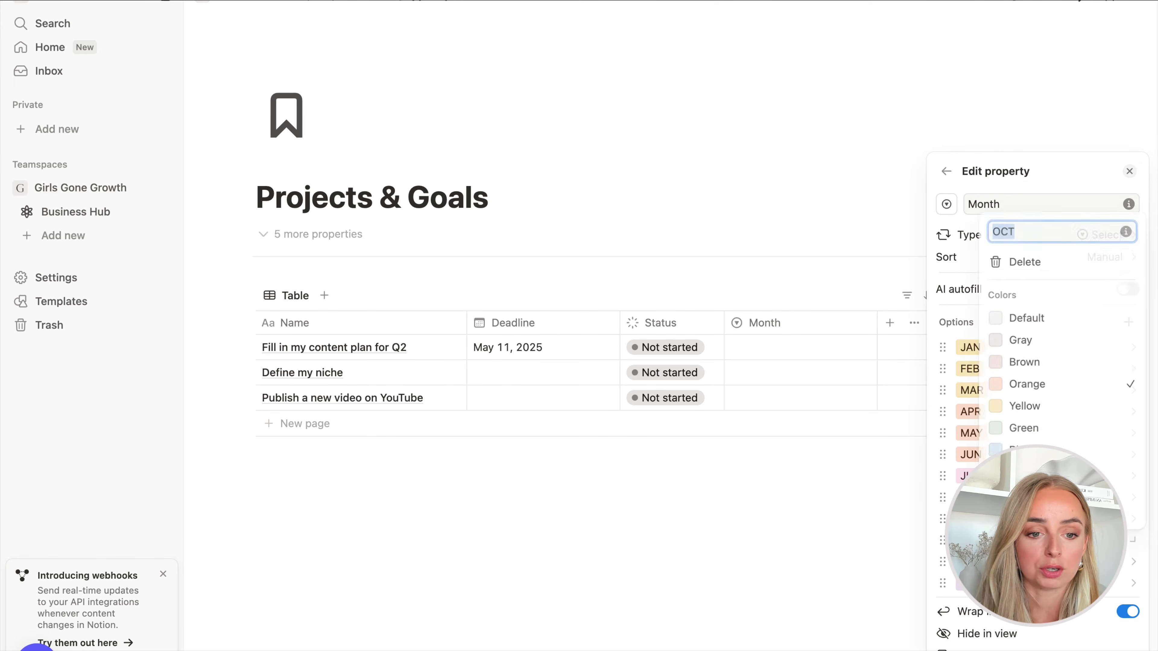
{"action": "left_click", "coordinate": [1029, 431]}
{"action": "left_click", "coordinate": [1021, 562]}
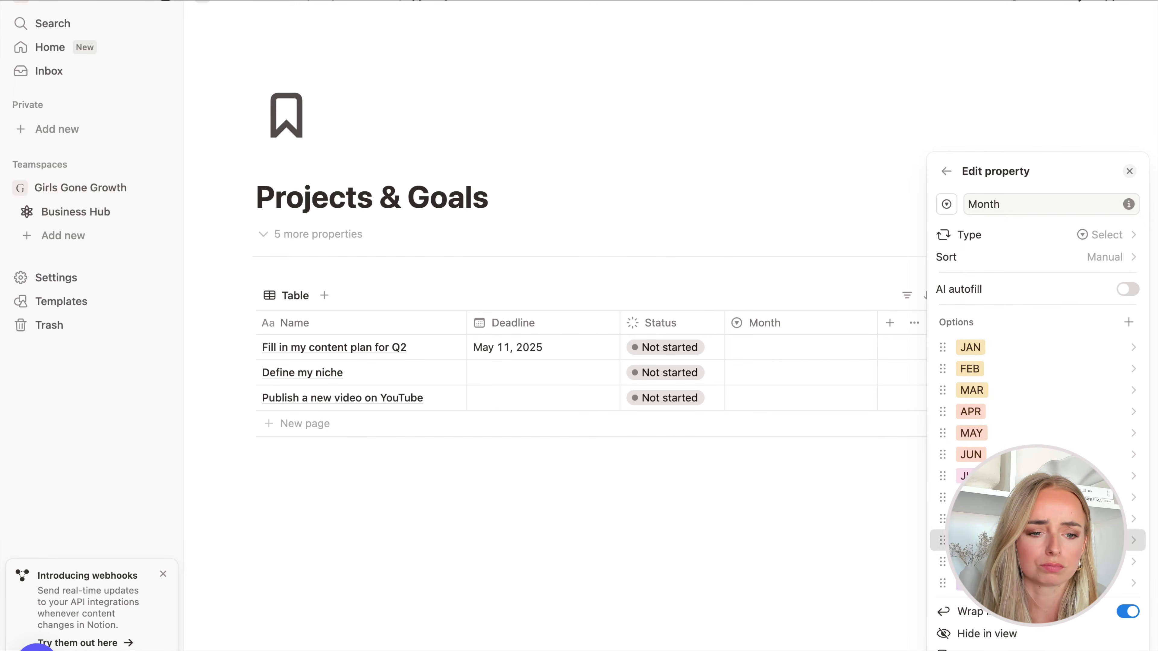
{"action": "left_click", "coordinate": [1021, 562]}
{"action": "left_click", "coordinate": [1021, 543]}
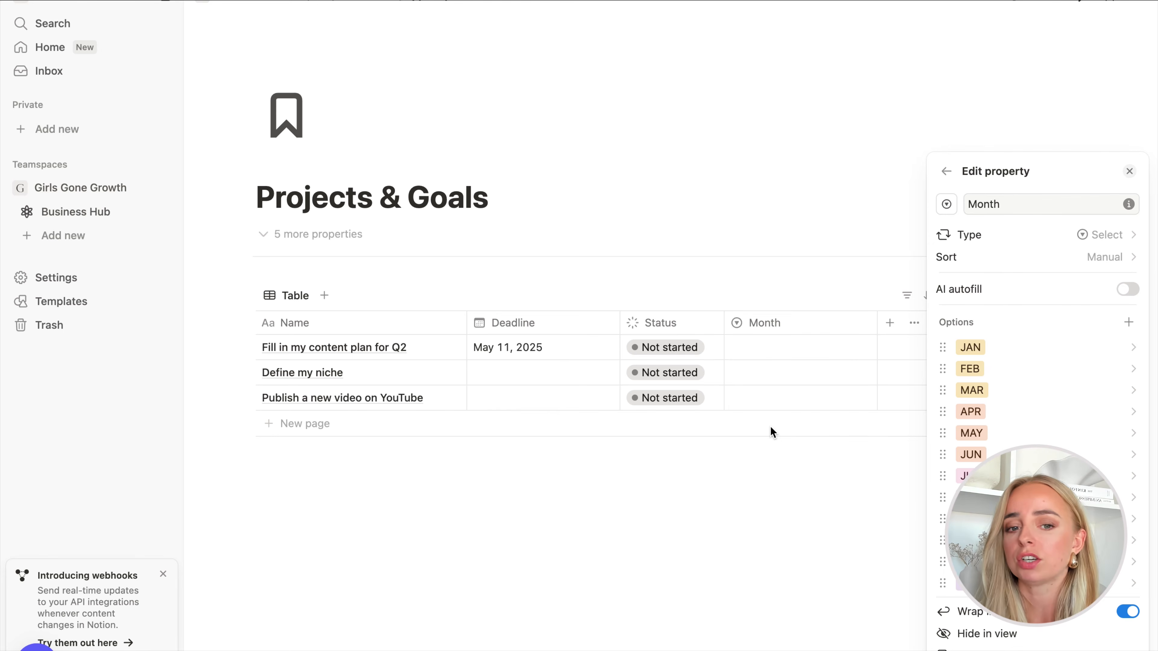
{"action": "left_click", "coordinate": [819, 485]}
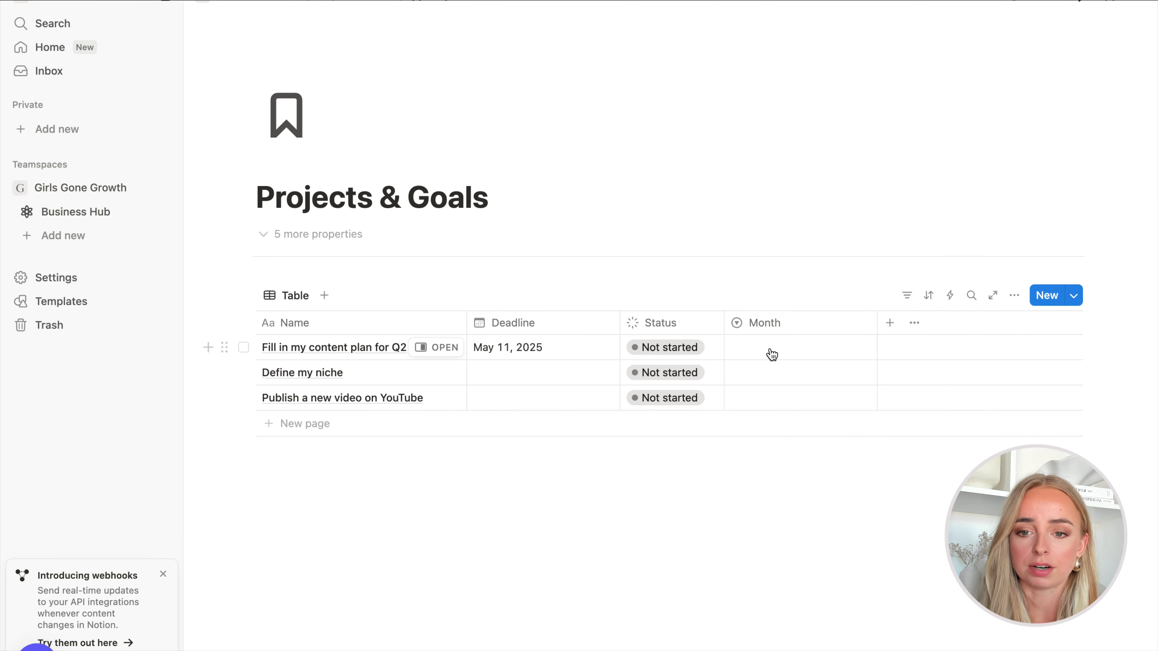
- Set Month to MAY for the content plan entry, JUN for Define my niche and JUL for Publish a new video on YouTube
{"action": "left_click", "coordinate": [788, 362]}
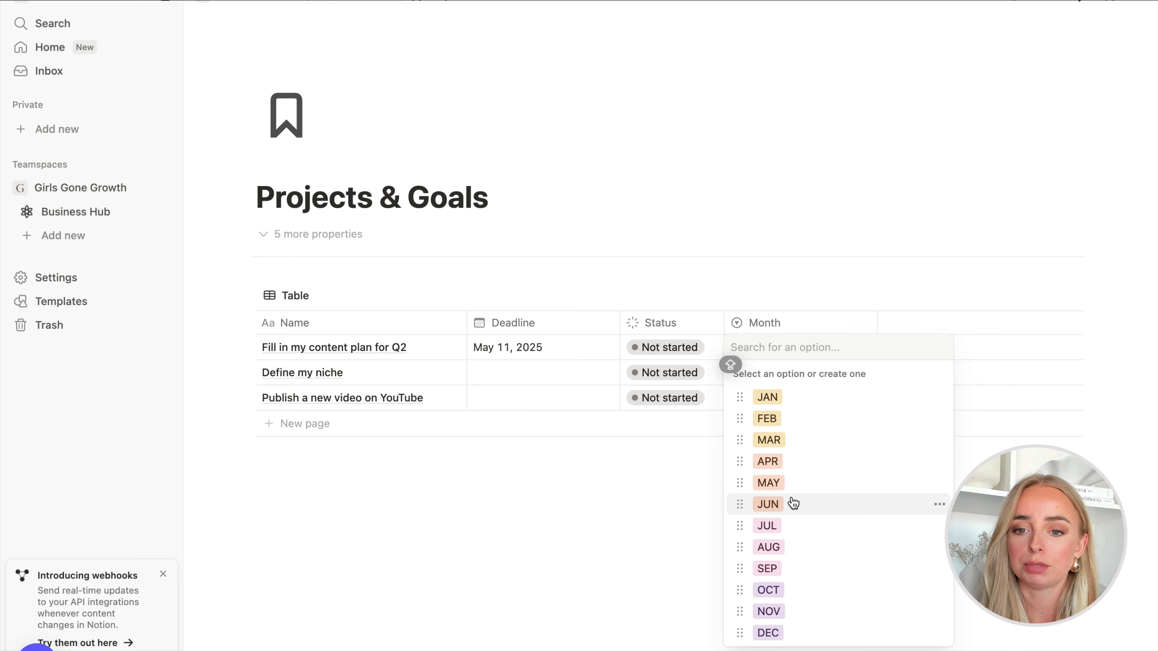
{"action": "left_click", "coordinate": [778, 483]}
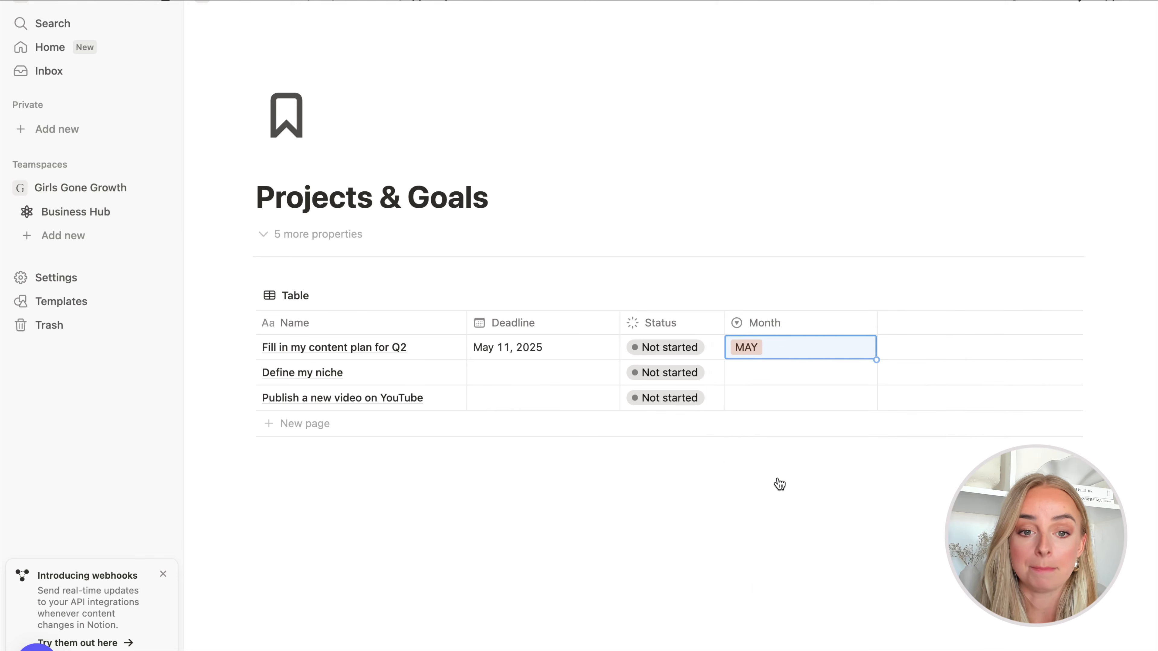
{"action": "left_click", "coordinate": [752, 375]}
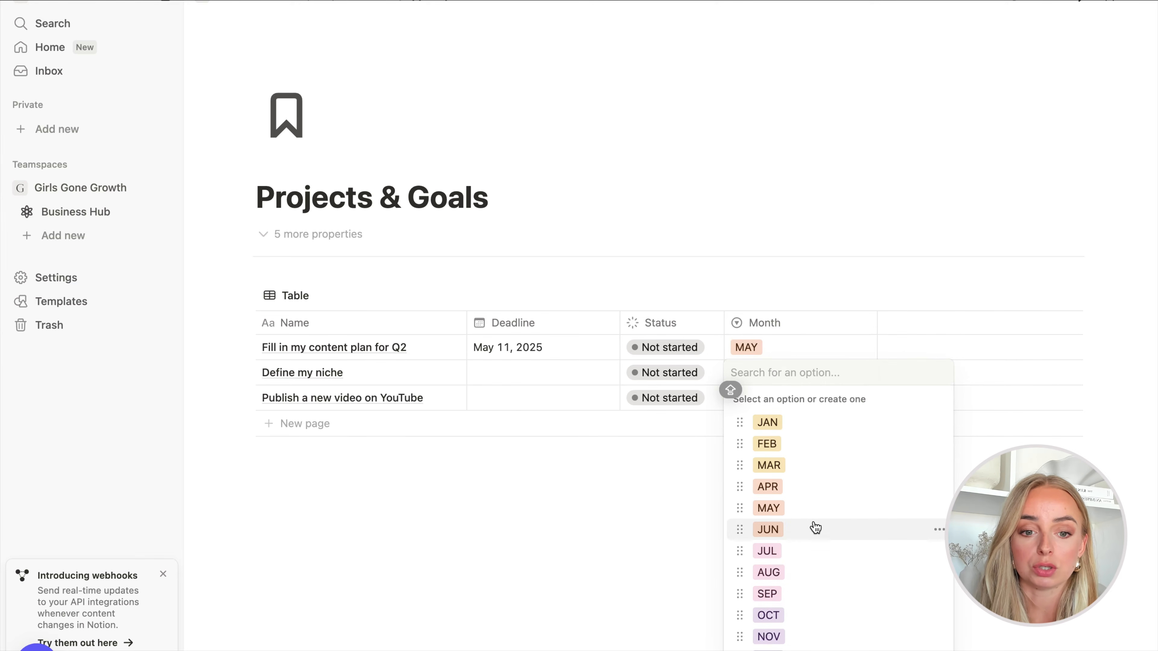
{"action": "left_click", "coordinate": [795, 537]}
{"action": "left_click", "coordinate": [757, 403]}
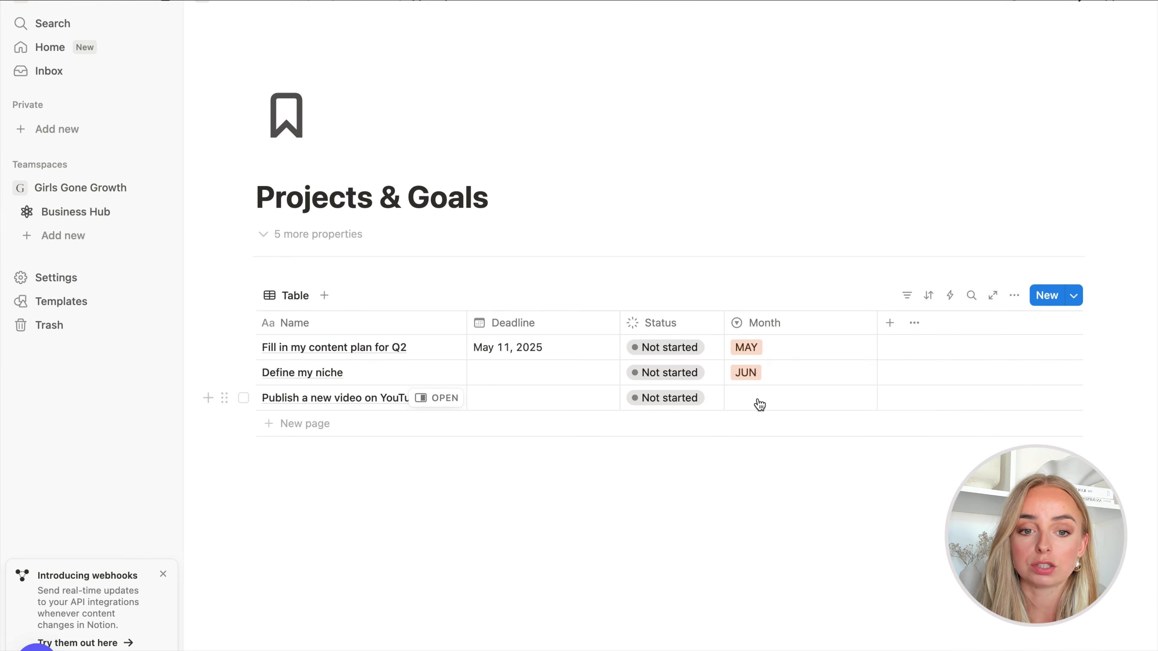
{"action": "left_click", "coordinate": [801, 264]}
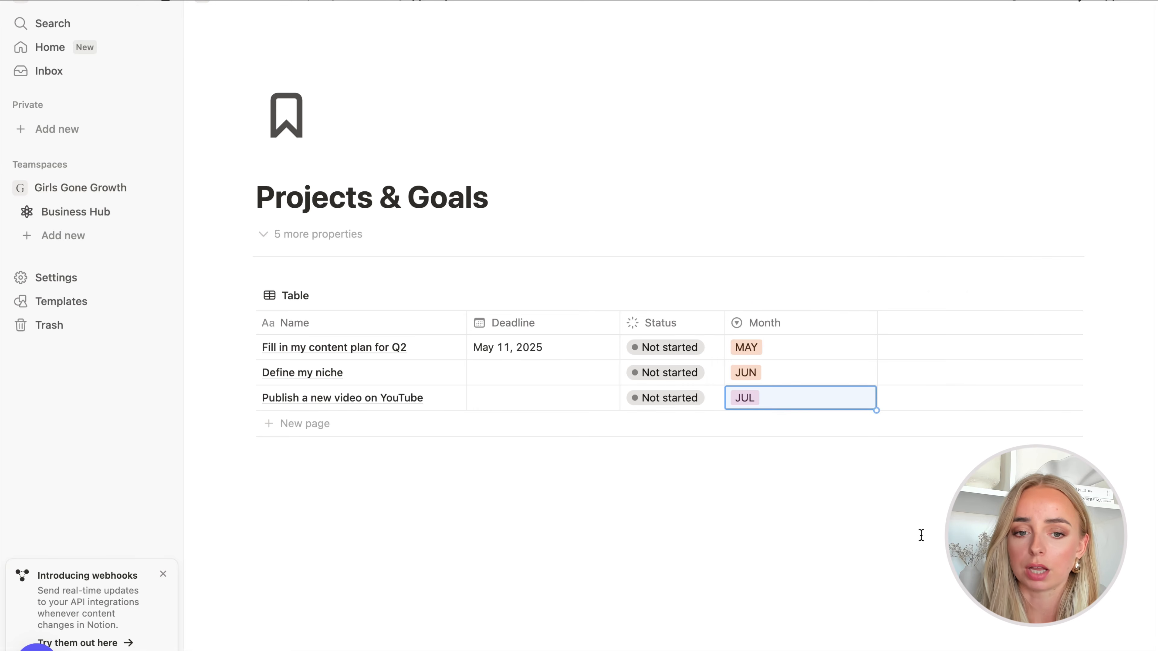
{"action": "left_click", "coordinate": [927, 520]}
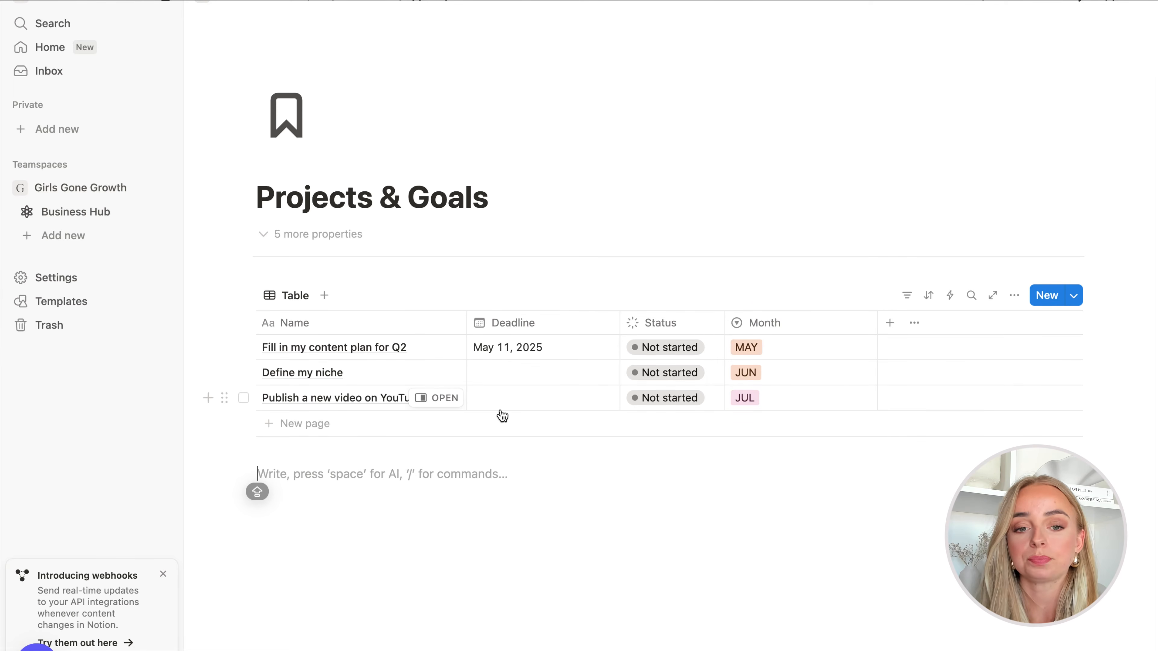
- Narrow the Month column of the Projects & Goals table
{"action": "left_click", "coordinate": [888, 323]}
{"action": "key", "text": "Escape"}
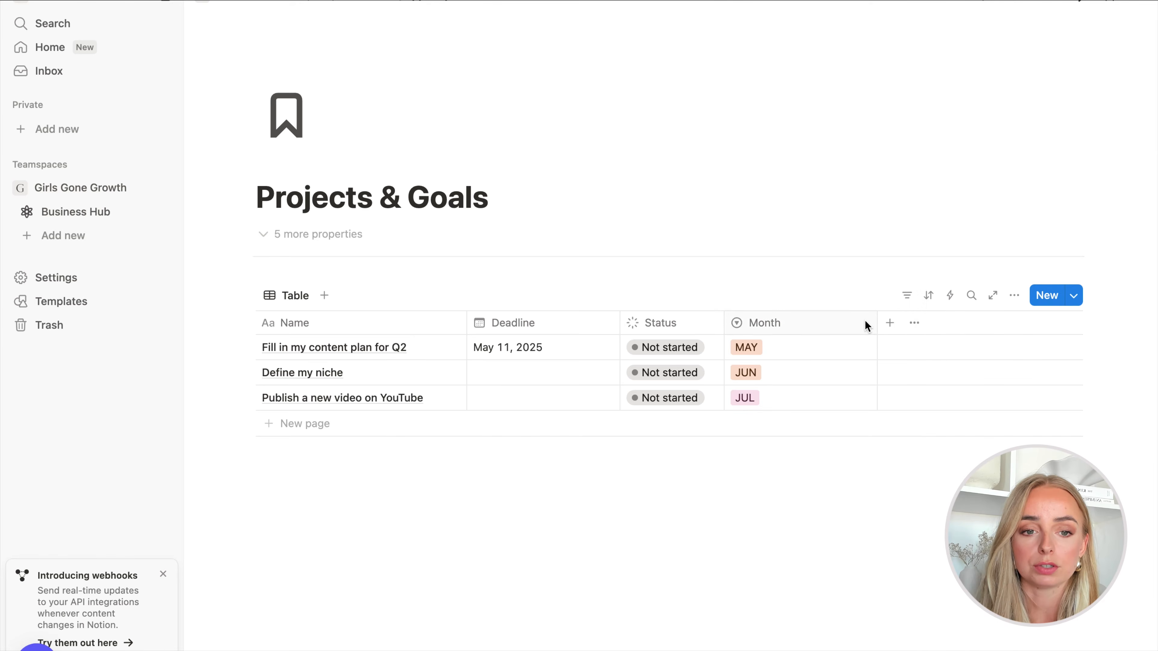
{"action": "left_click_drag", "start_coordinate": [877, 324], "coordinate": [797, 324]}
- Open the view type choices for adding a new view to the Projects & Goals database
{"action": "left_click", "coordinate": [322, 299]}
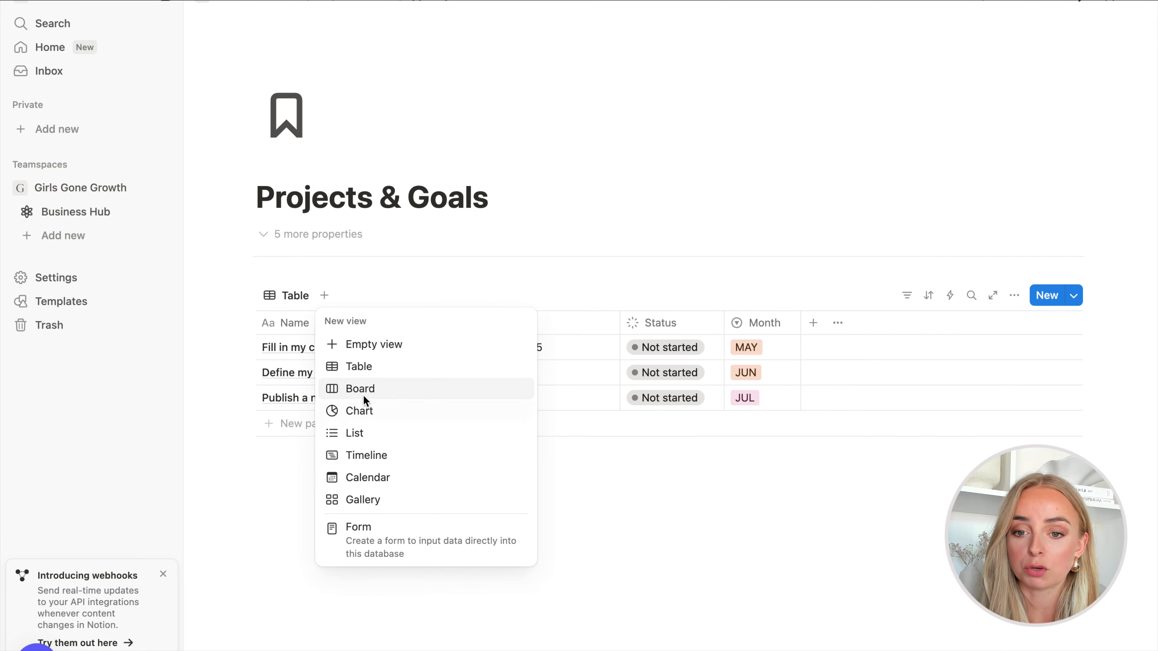
- Add a board view to the Projects & Goals database, grouped by Month with coloured columns
{"action": "left_click", "coordinate": [378, 395]}
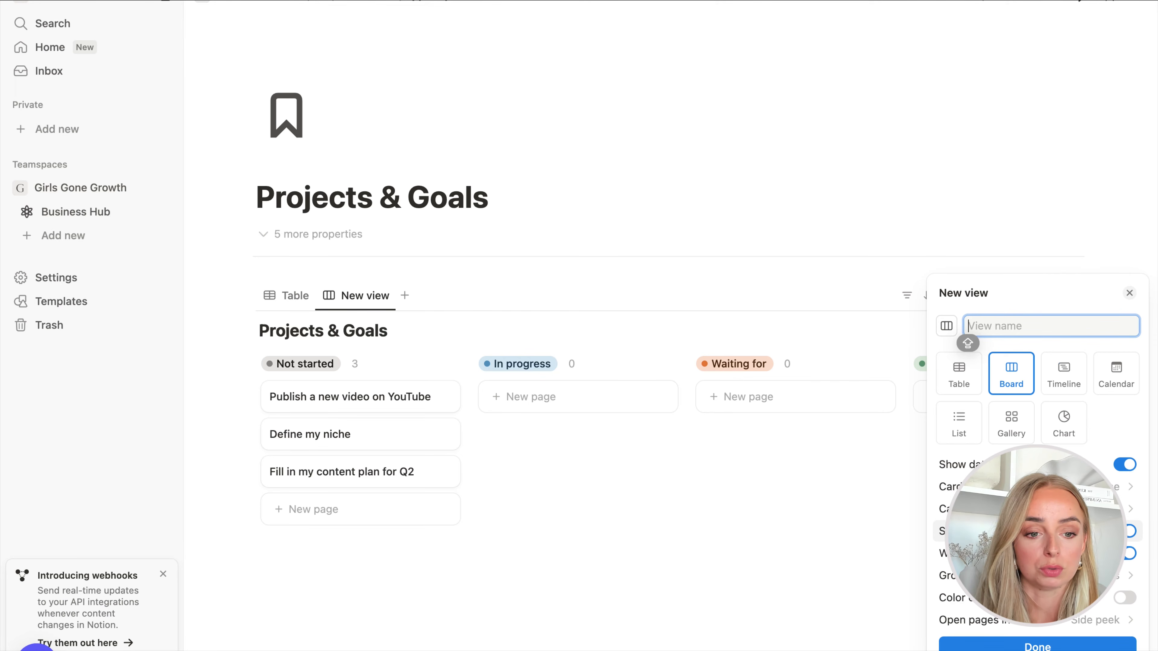
{"action": "left_click", "coordinate": [1035, 576]}
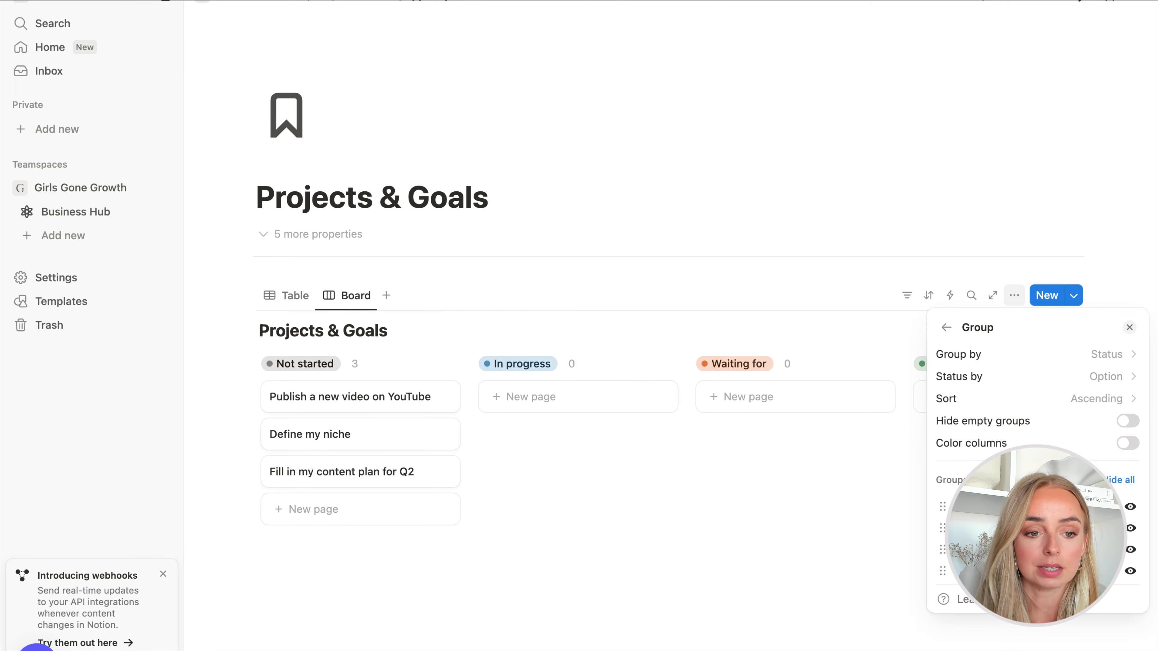
{"action": "left_click", "coordinate": [1097, 356]}
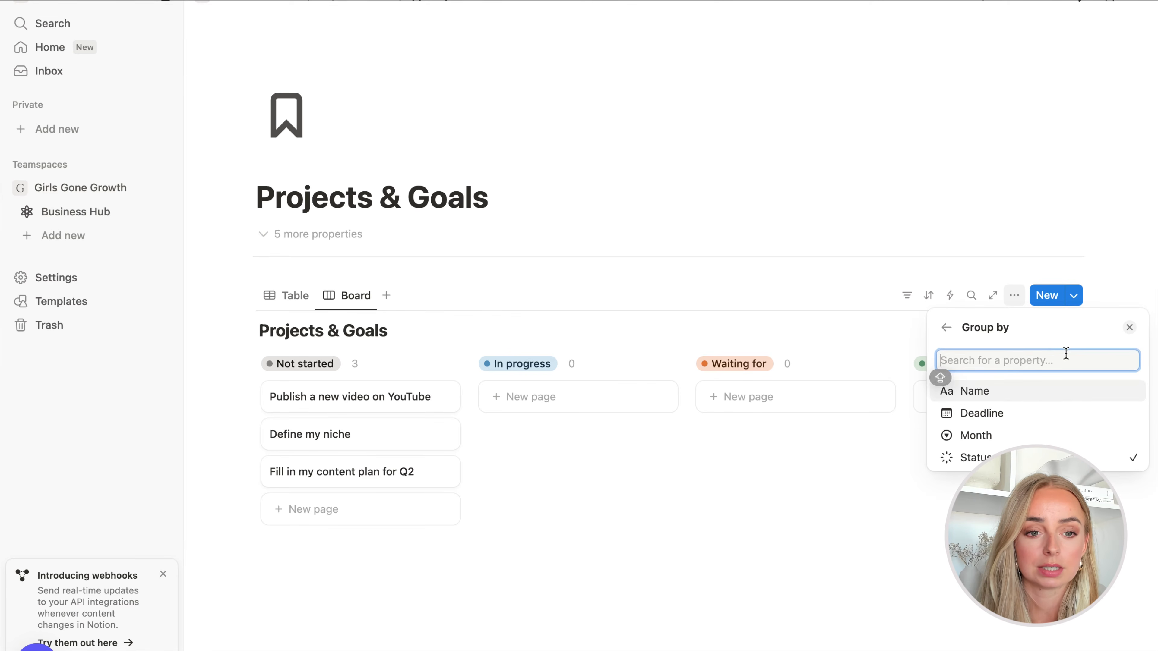
{"action": "left_click", "coordinate": [979, 438]}
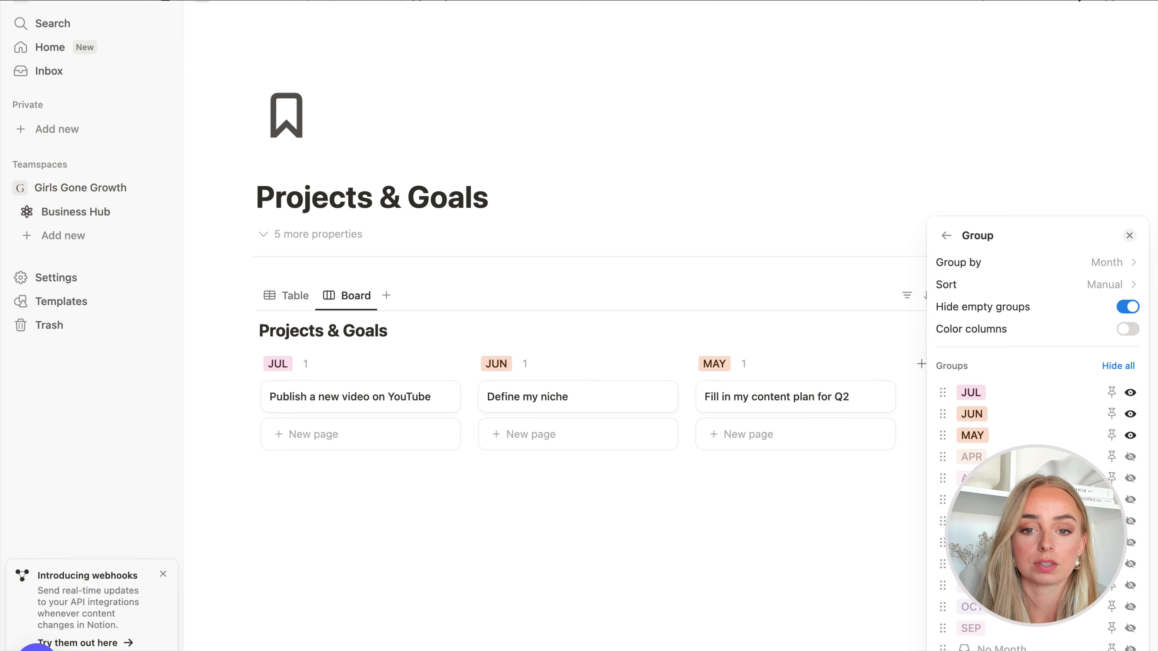
{"action": "left_click", "coordinate": [1128, 329]}
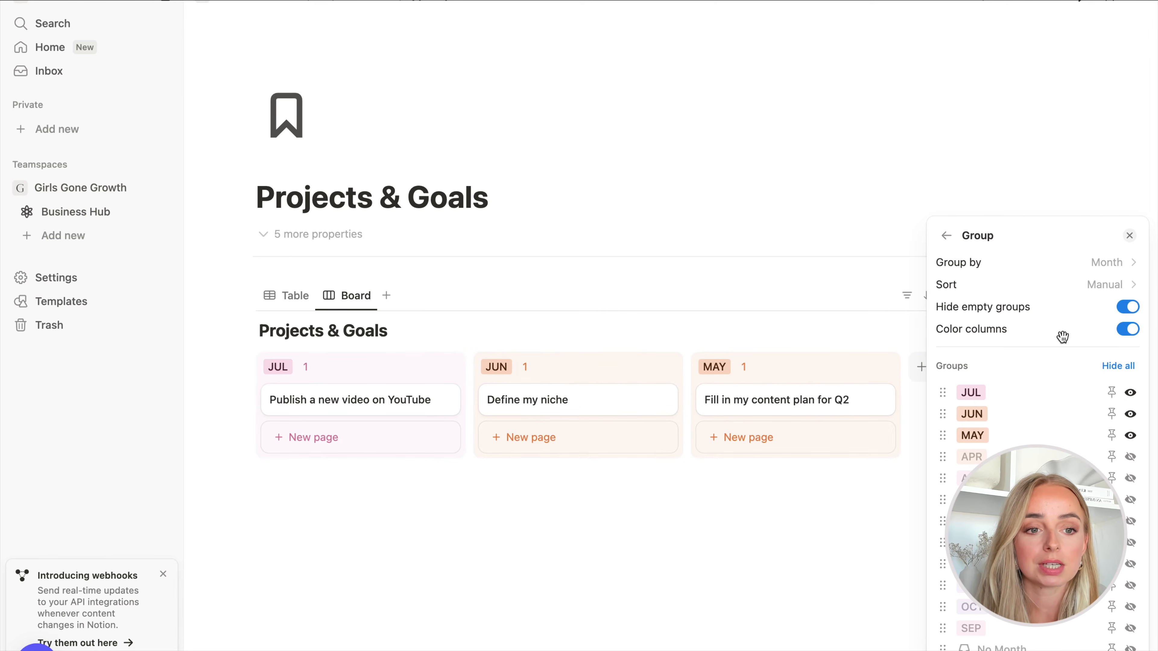
{"action": "left_click", "coordinate": [1109, 286]}
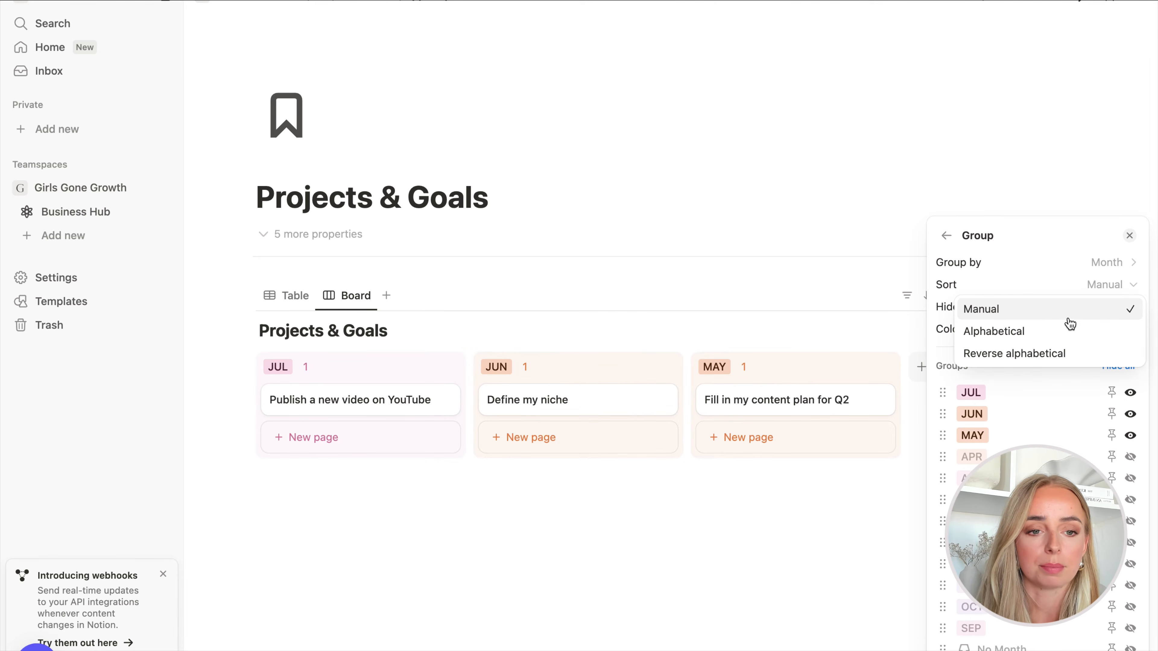
{"action": "left_click", "coordinate": [1030, 289]}
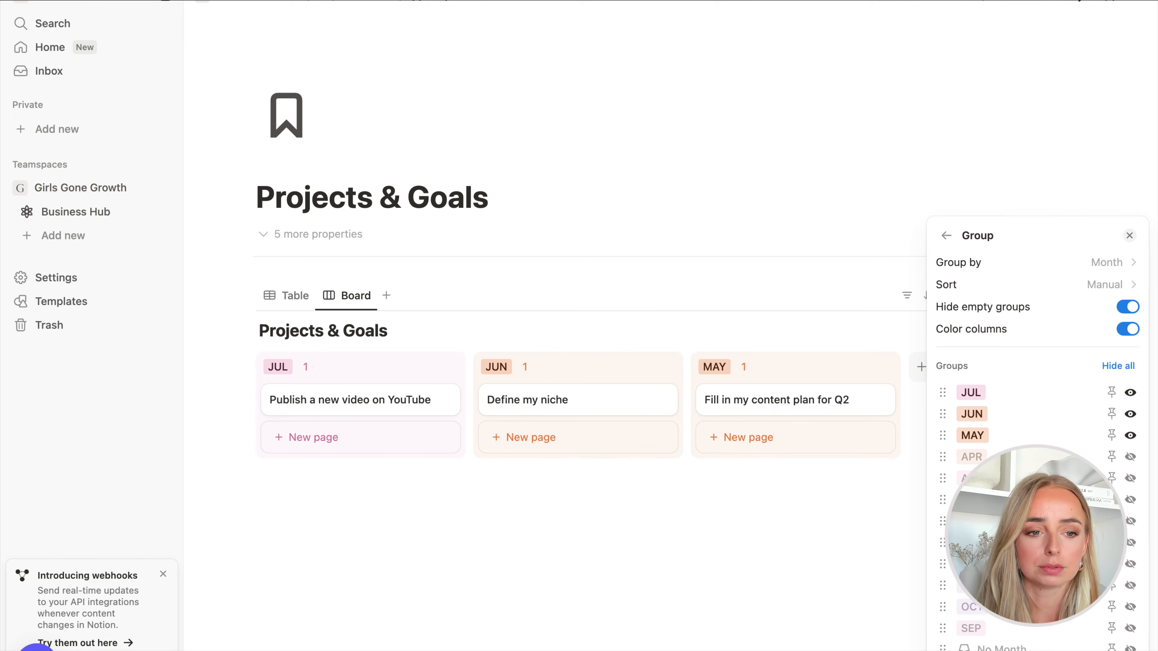
- Turn off hiding of empty groups on the board, and hide the JAN, FEB, MAR and APR groups
{"action": "left_click", "coordinate": [1128, 306]}
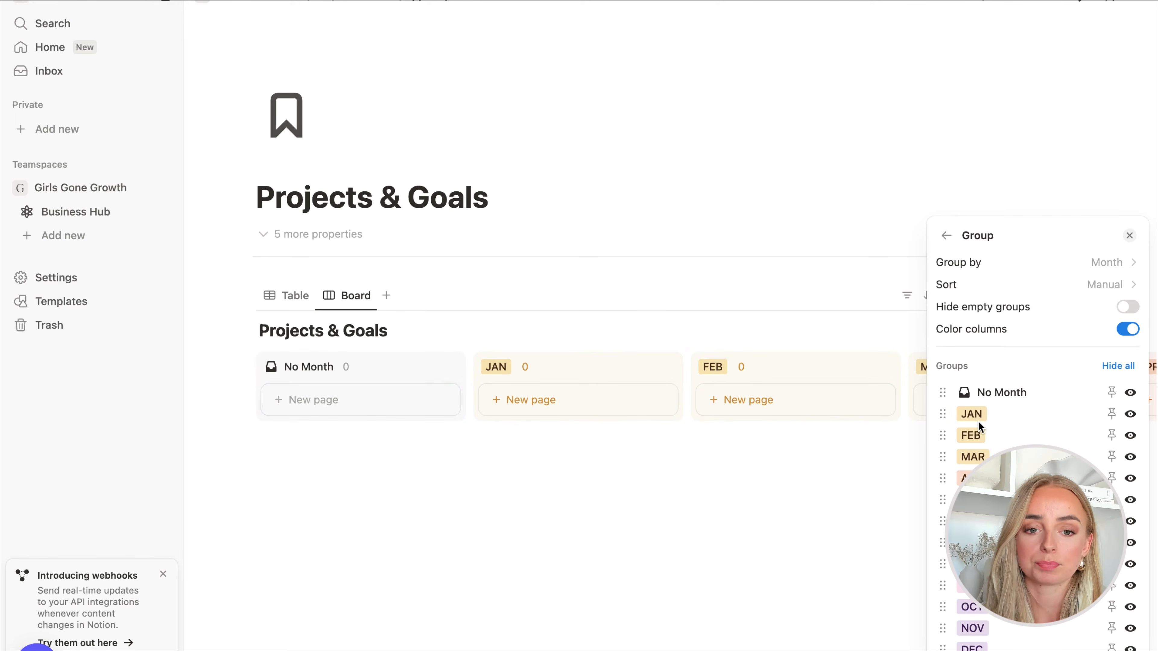
{"action": "left_click", "coordinate": [1132, 415]}
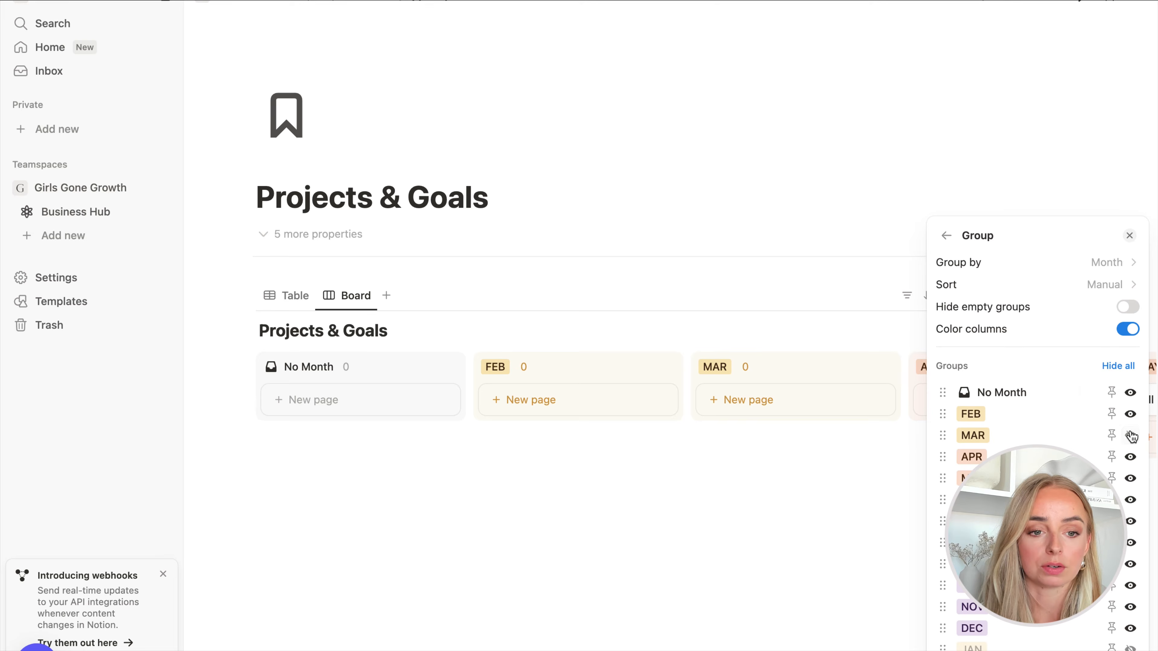
{"action": "left_click", "coordinate": [1131, 416]}
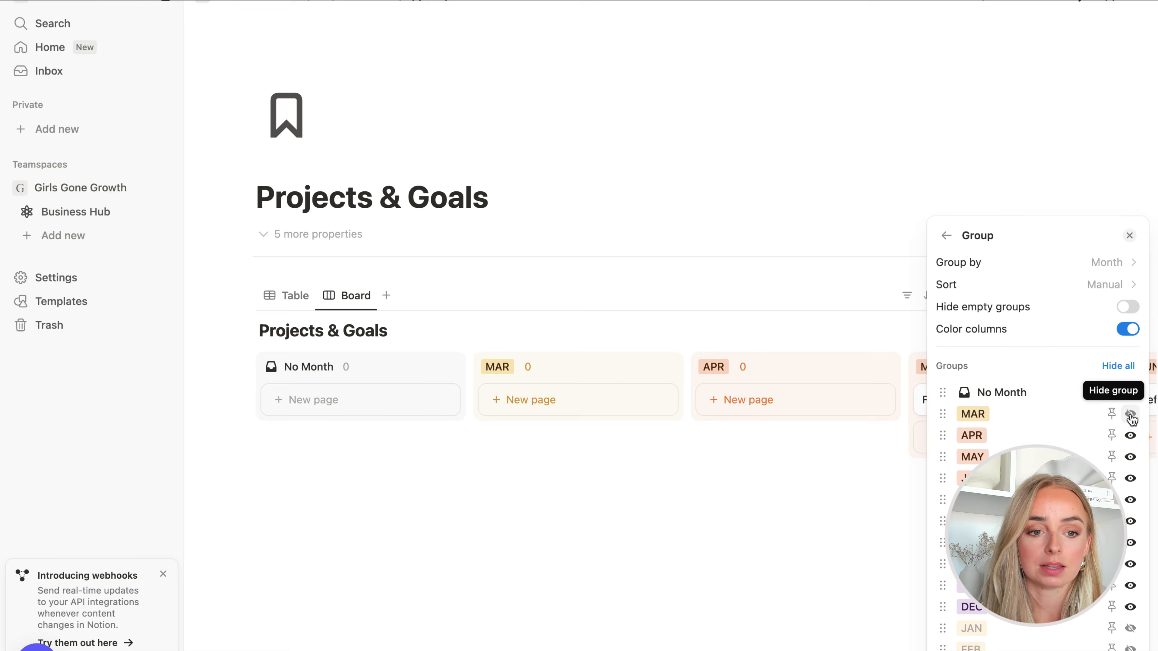
{"action": "left_click", "coordinate": [1132, 416]}
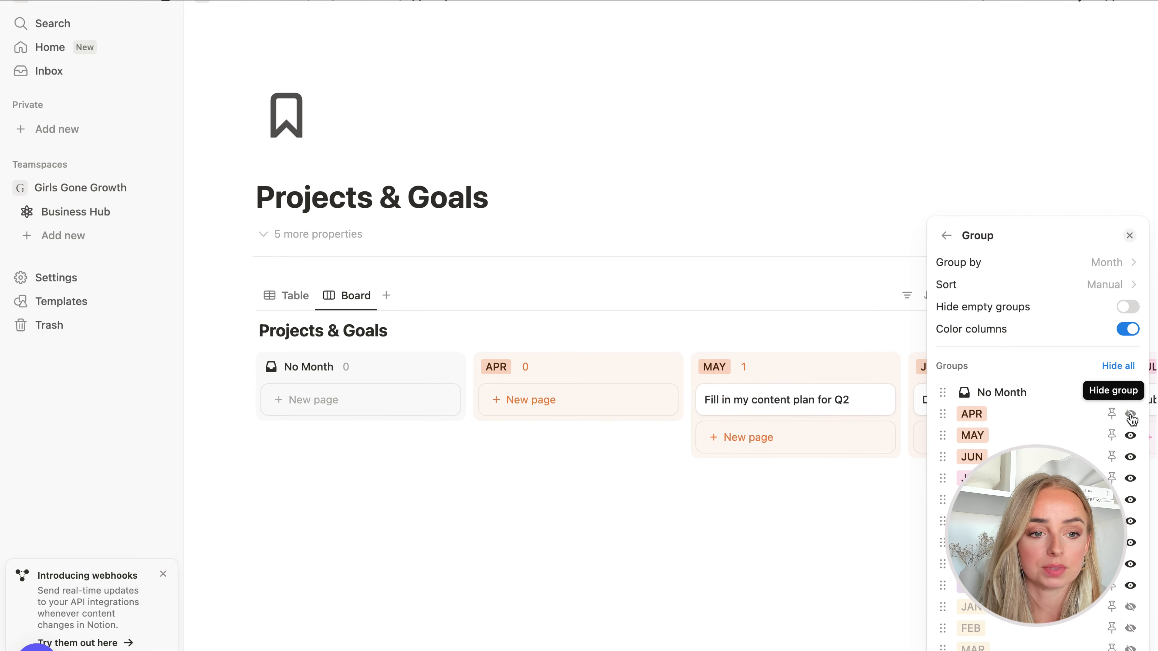
{"action": "left_click", "coordinate": [1131, 416]}
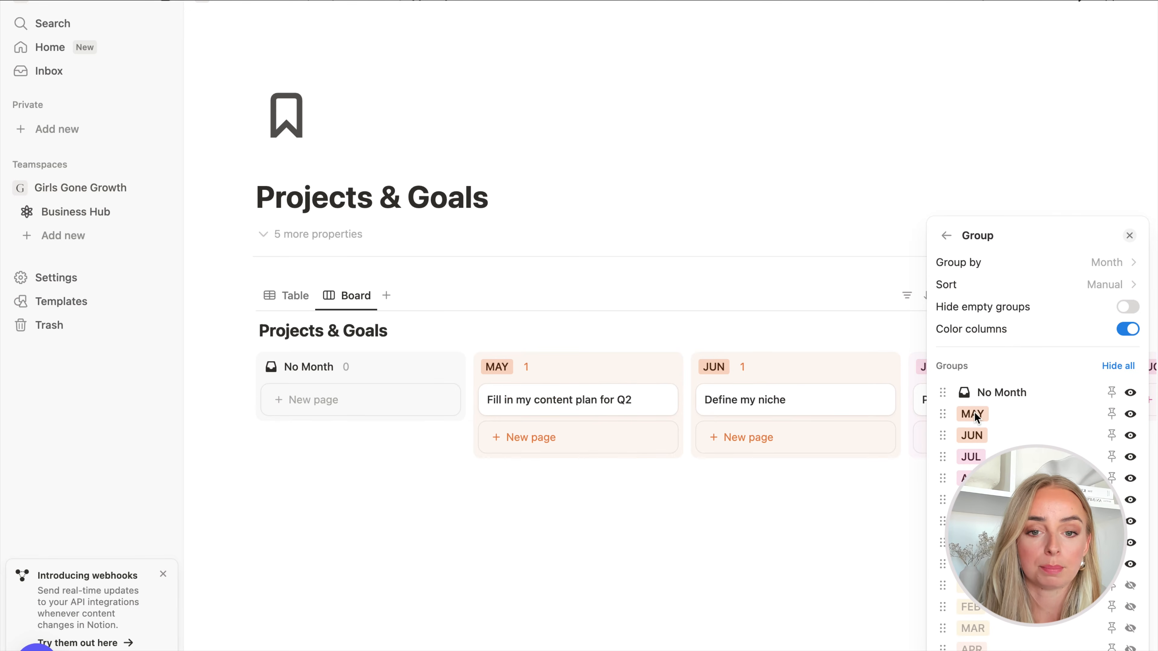
{"action": "left_click", "coordinate": [807, 538]}
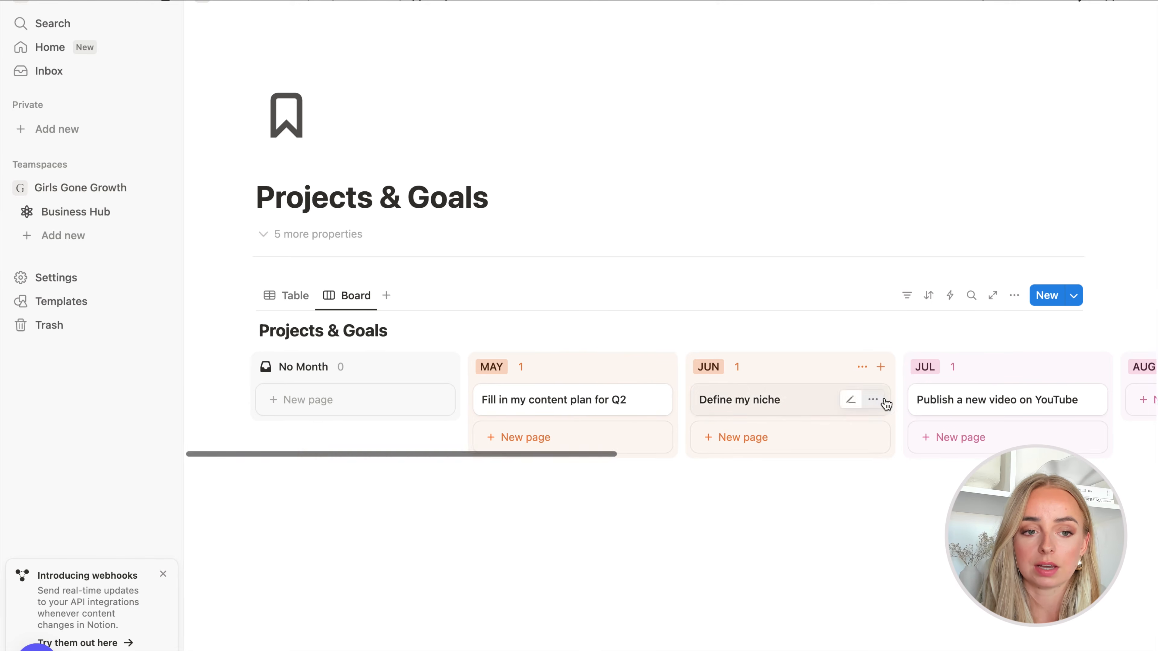
- Hide the database title shown above the board's month columns
{"action": "scroll", "coordinate": [882, 401], "scroll_direction": "right", "scroll_amount": 10}
{"action": "scroll", "coordinate": [886, 404], "scroll_direction": "left", "scroll_amount": 10}
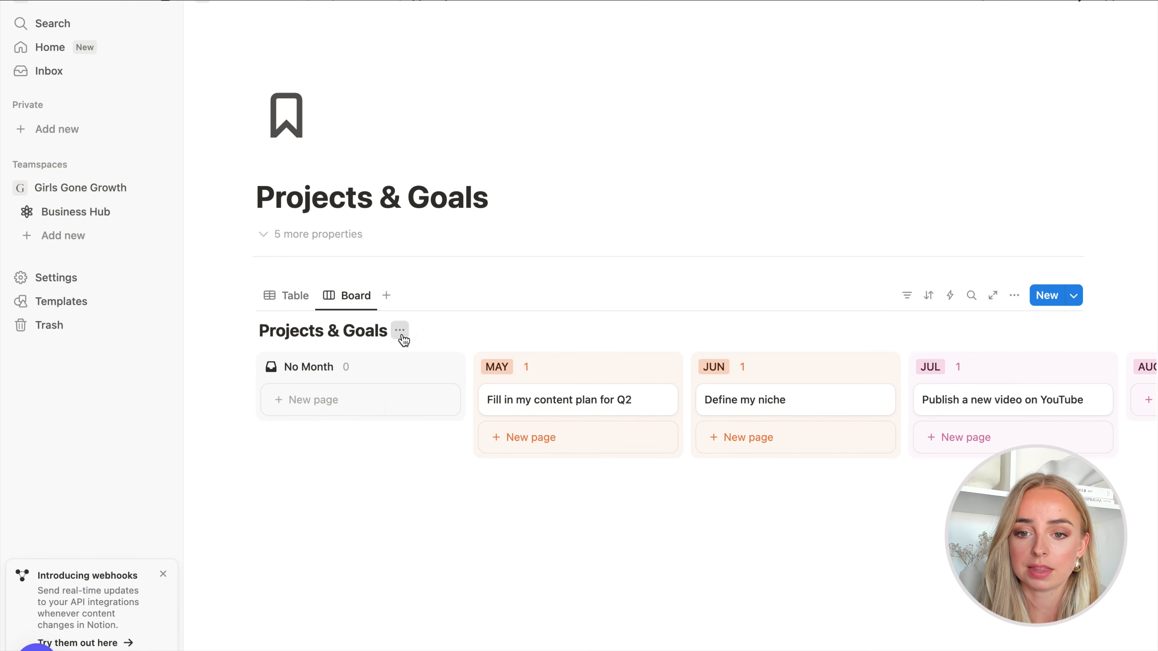
{"action": "left_click", "coordinate": [400, 332]}
{"action": "left_click", "coordinate": [422, 406]}
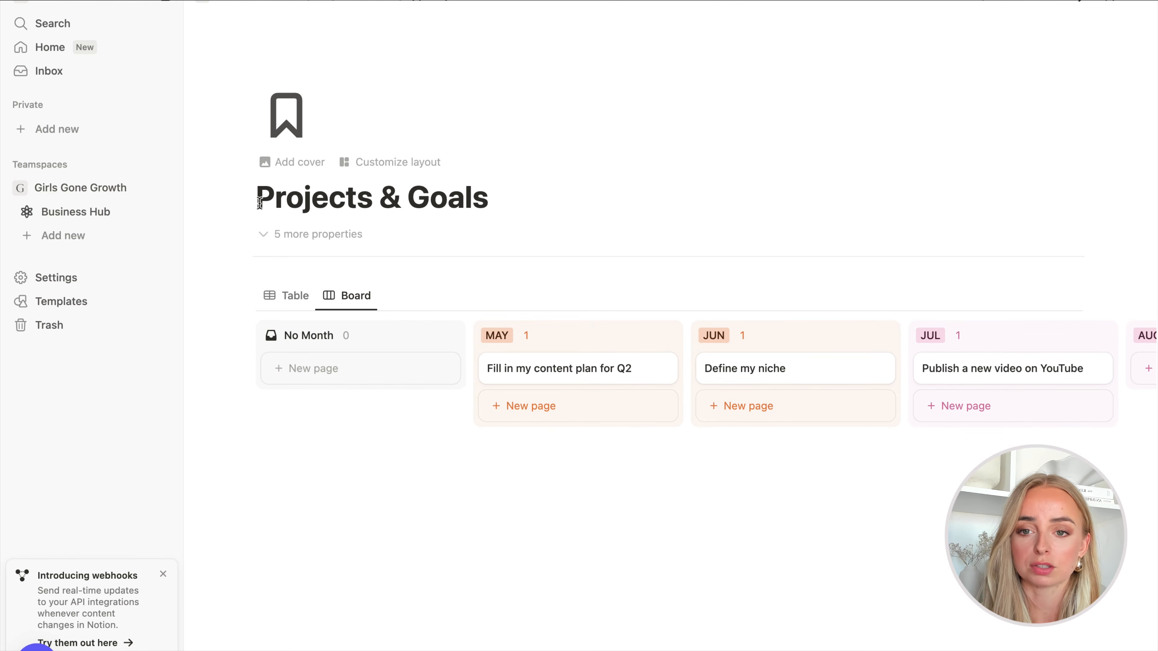
{"action": "left_click_drag", "start_coordinate": [256, 198], "coordinate": [490, 203]}
{"action": "left_click", "coordinate": [416, 451]}
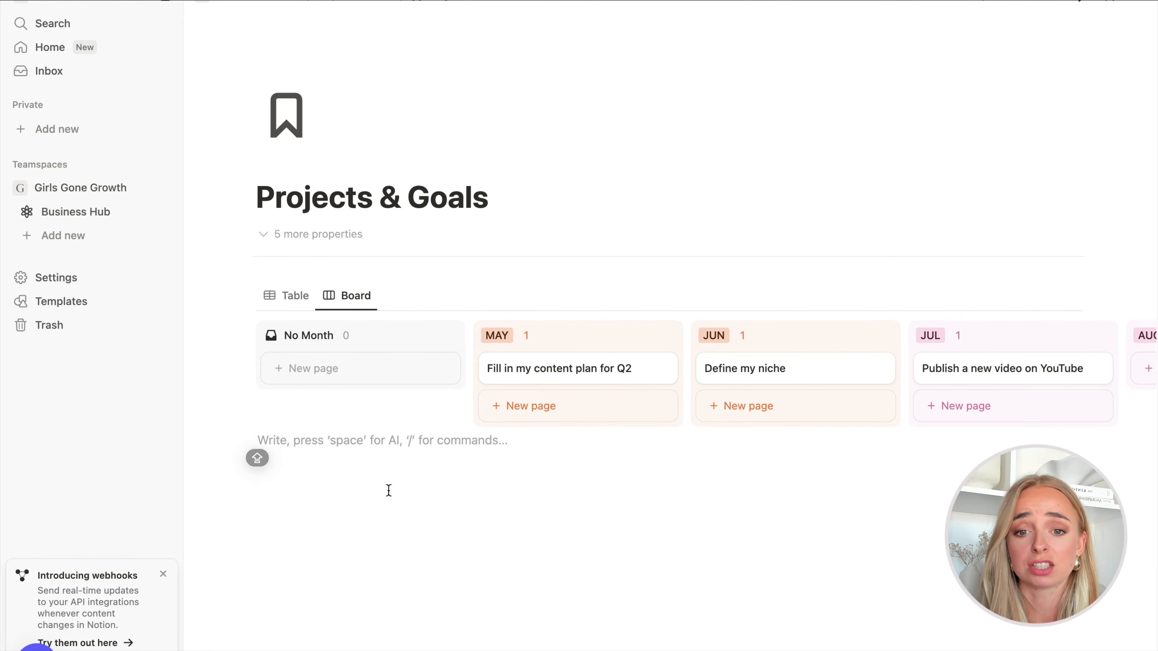
- Move the "Fill in my content plan for Q2" card to No Month and back to MAY
{"action": "left_click_drag", "start_coordinate": [588, 369], "coordinate": [324, 371]}
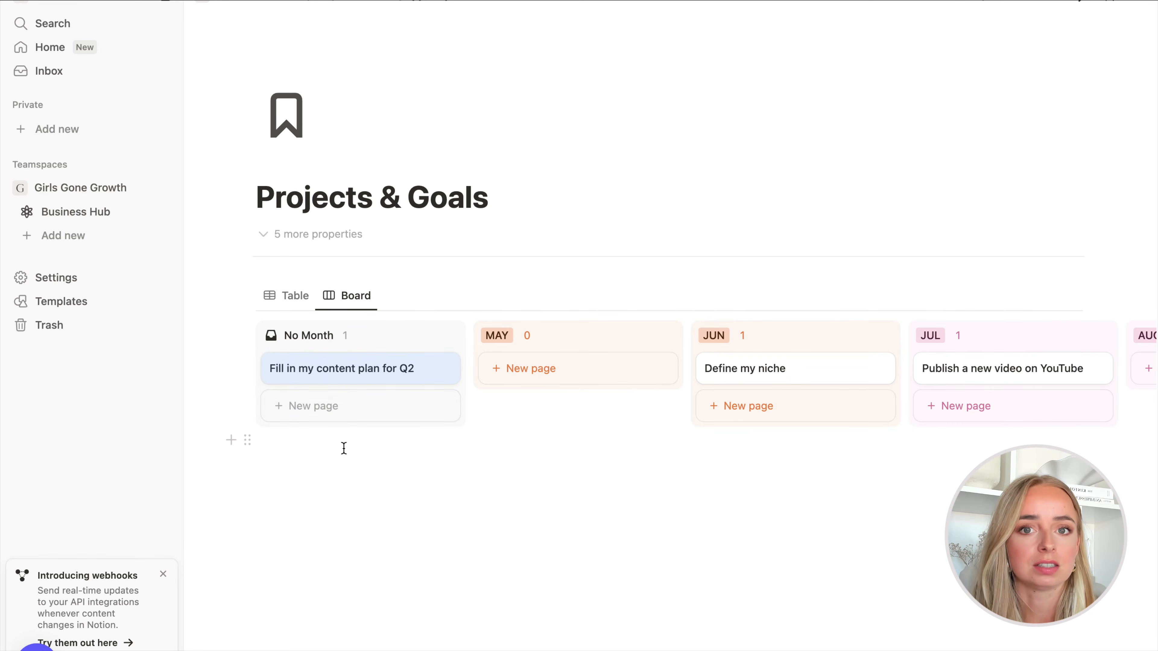
{"action": "left_click_drag", "start_coordinate": [336, 367], "coordinate": [583, 370]}
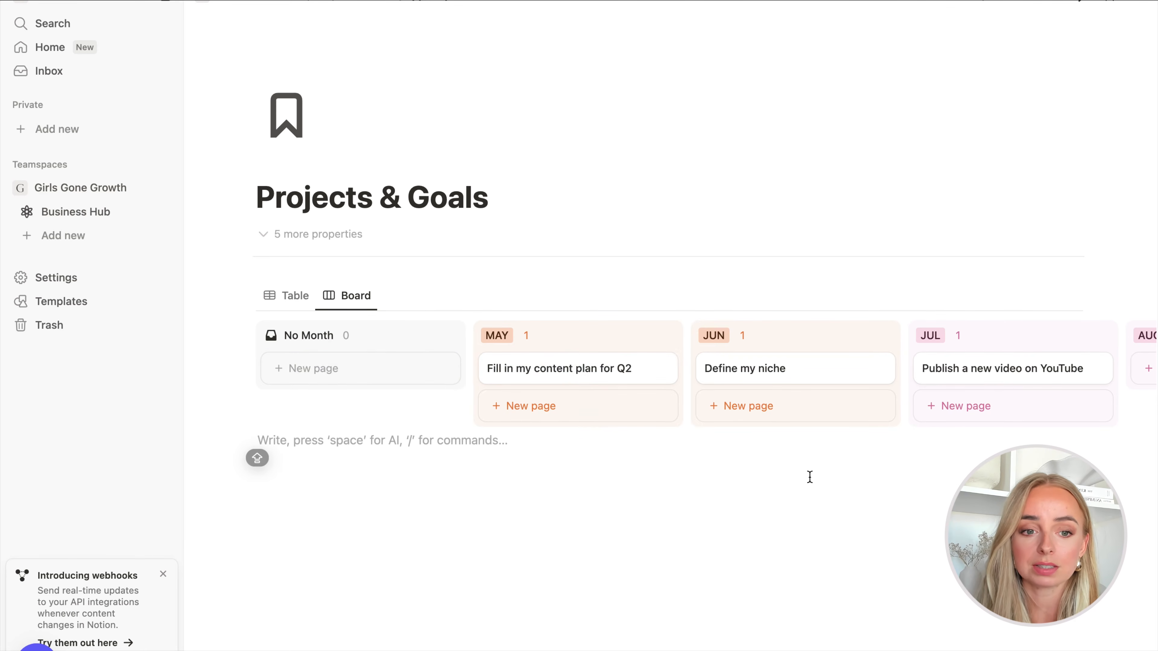
{"action": "scroll", "coordinate": [812, 365], "scroll_direction": "right", "scroll_amount": 8}
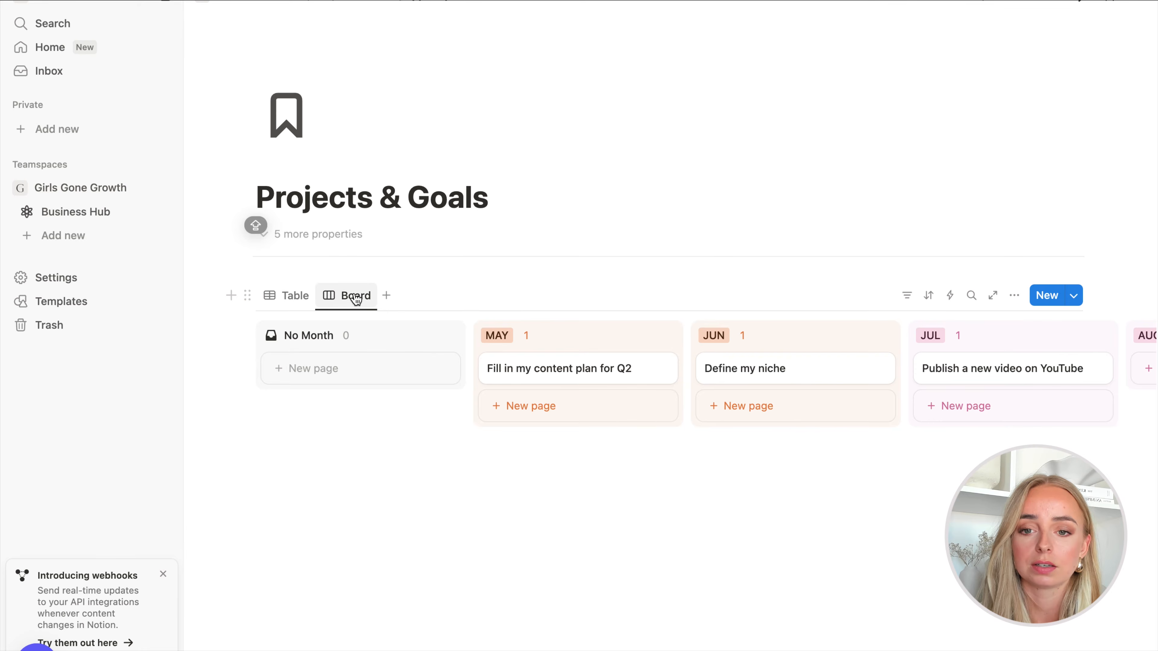
- Duplicate the Board view and rename the copy Q1
{"action": "left_click", "coordinate": [358, 301]}
{"action": "left_click", "coordinate": [380, 449]}
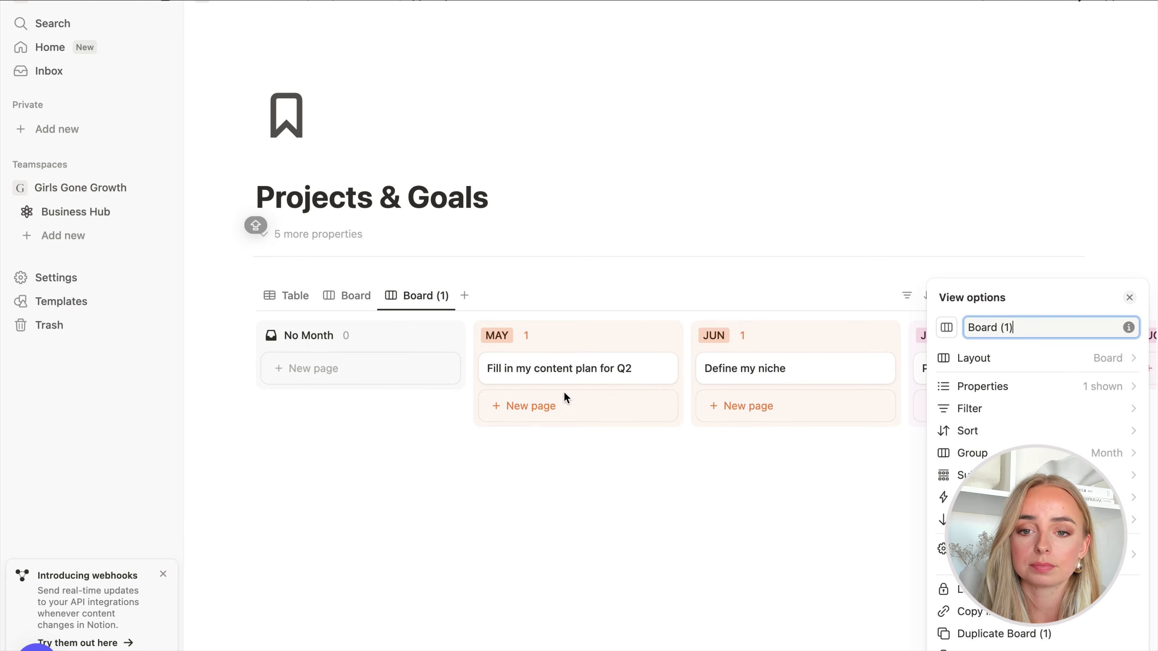
{"action": "type", "text": "X"}
{"action": "triple_click", "coordinate": [1008, 328]}
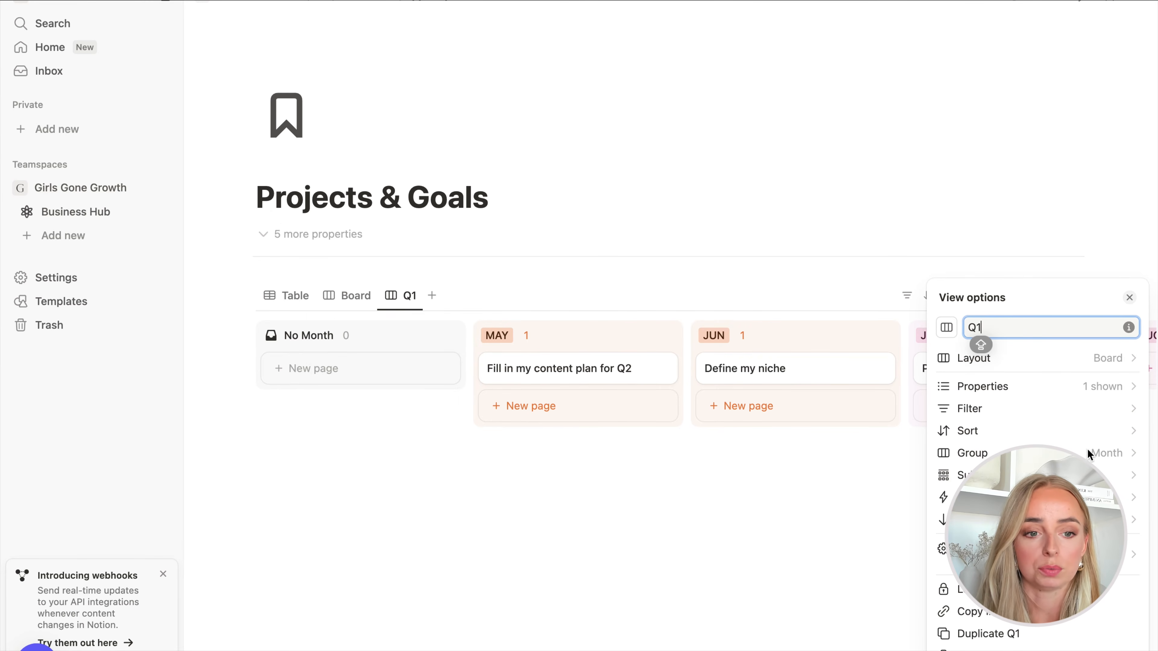
- Filter the Q1 view to the months JAN, FEB and MAR, and save the filter for everyone
{"action": "left_click", "coordinate": [1081, 416]}
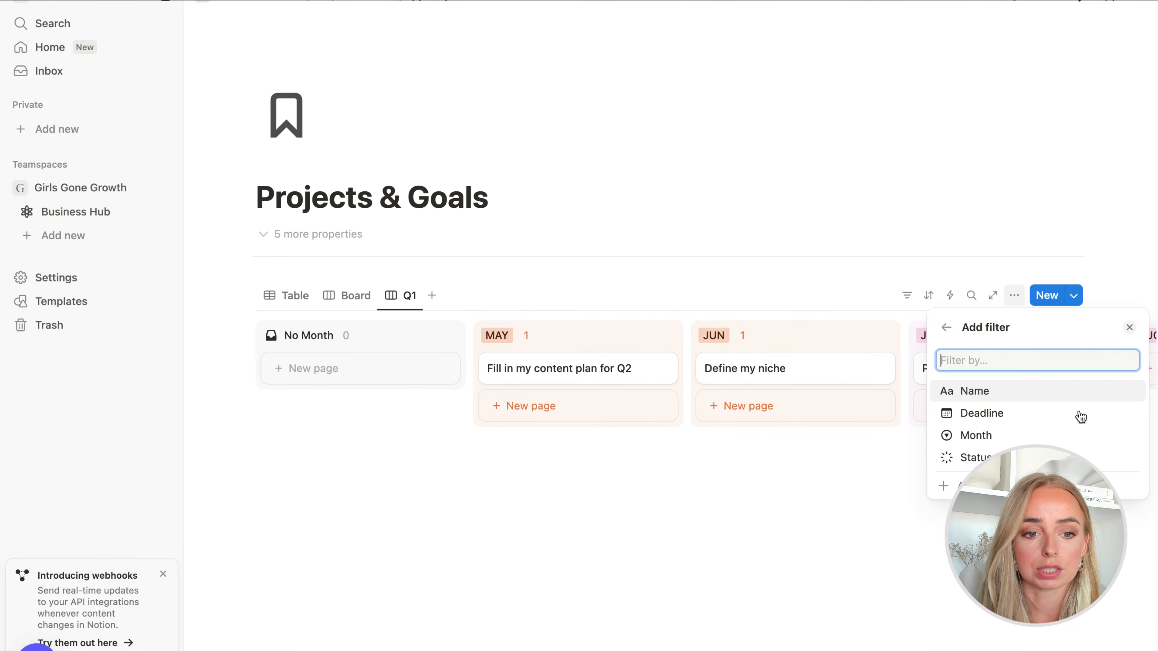
{"action": "left_click", "coordinate": [993, 437]}
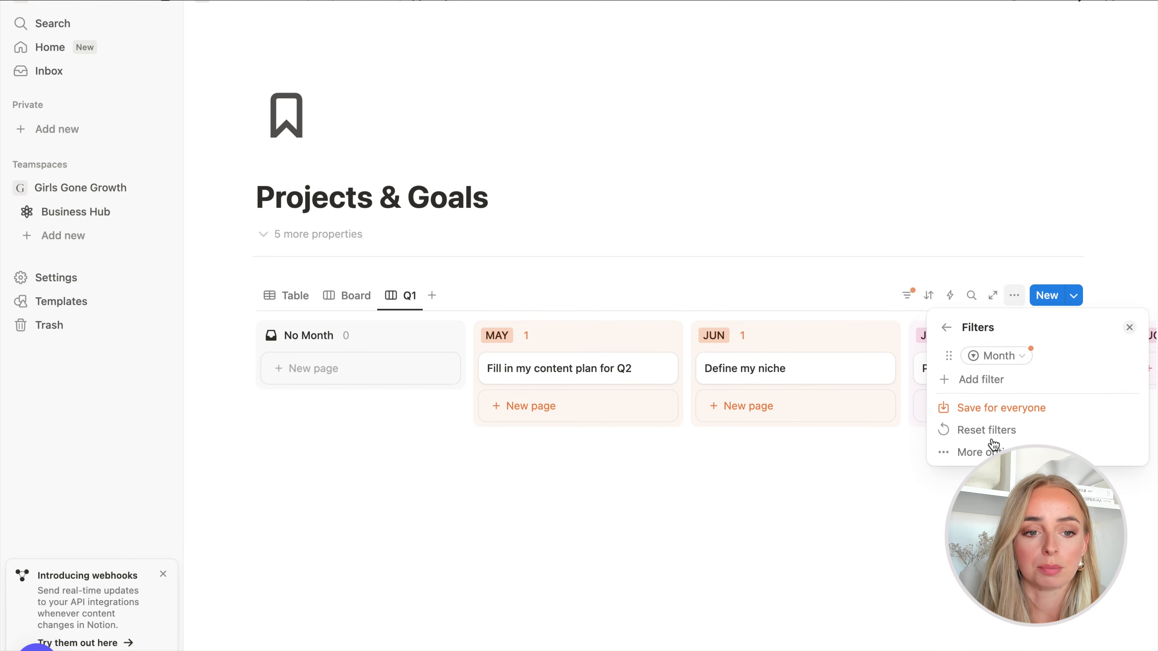
{"action": "left_click", "coordinate": [994, 356]}
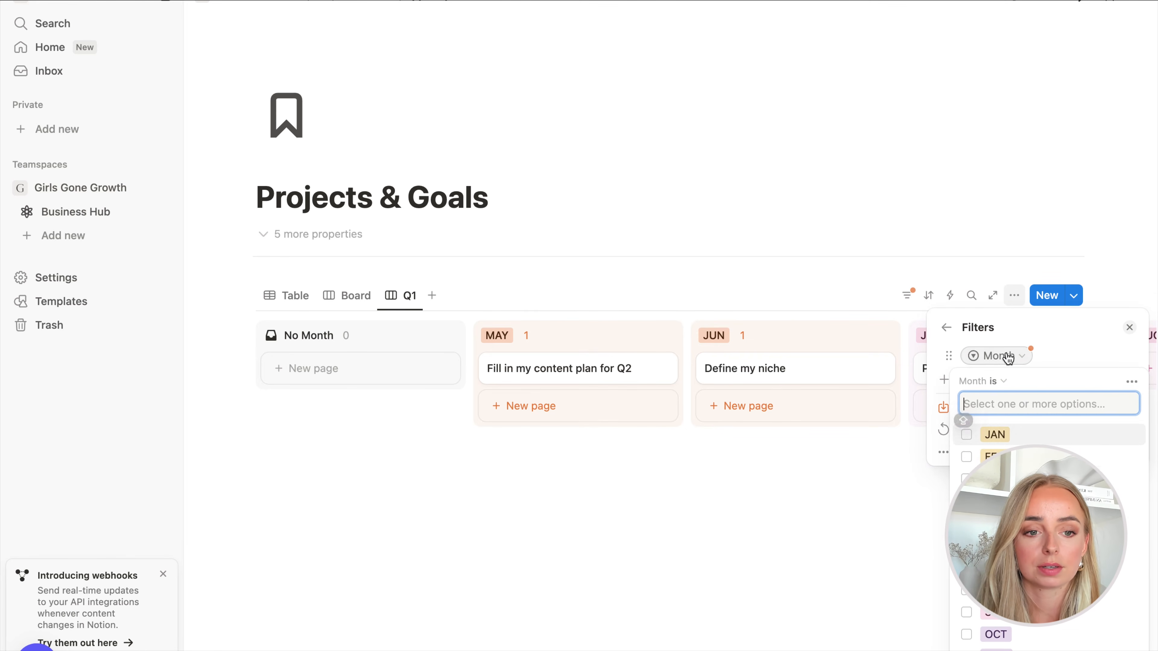
{"action": "left_click", "coordinate": [967, 434]}
{"action": "left_click", "coordinate": [966, 456]}
{"action": "left_click", "coordinate": [967, 478]}
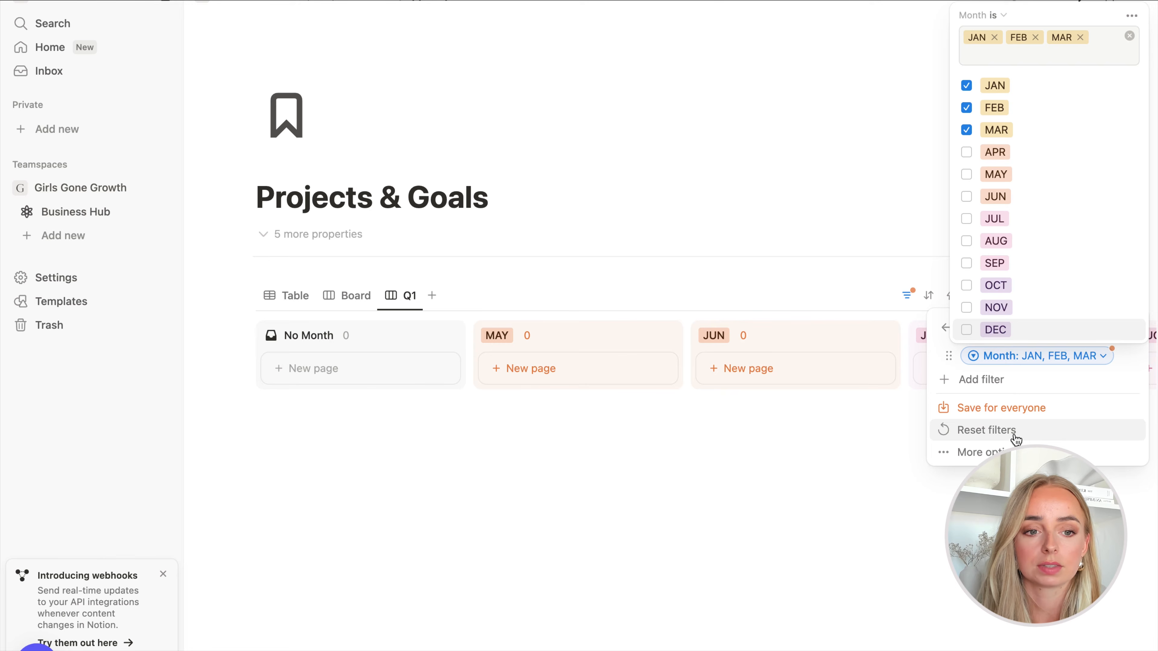
{"action": "left_click", "coordinate": [1003, 408]}
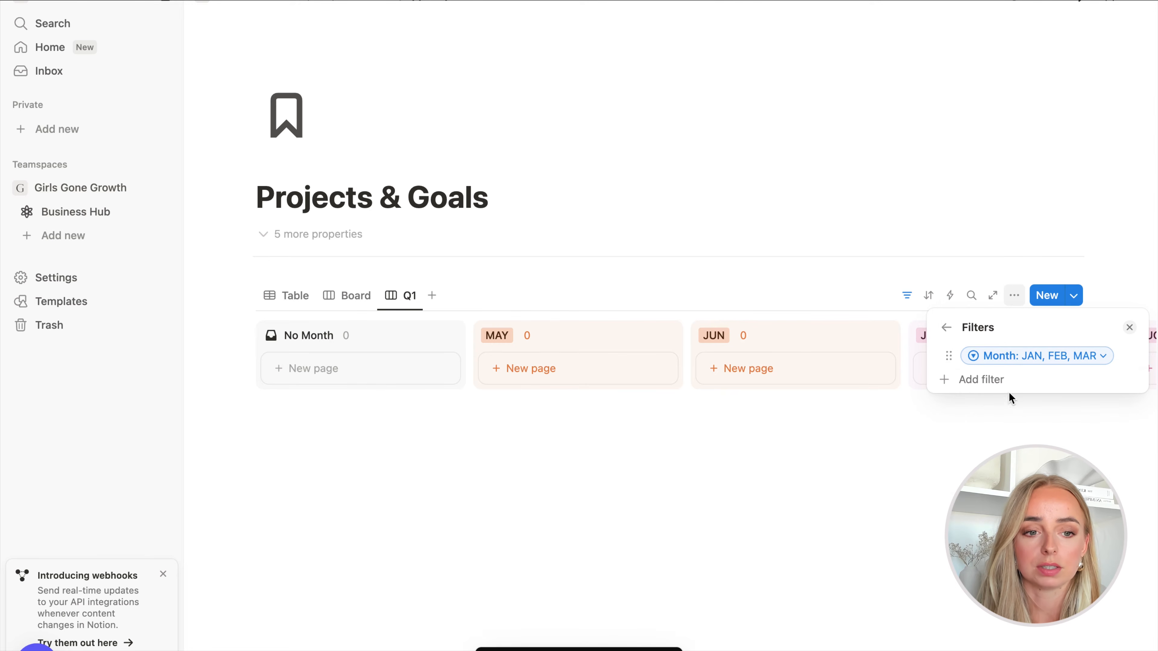
- Turn on hiding of empty groups in the Q1 view's grouping settings
{"action": "left_click", "coordinate": [1012, 296]}
{"action": "left_click", "coordinate": [1012, 296]}
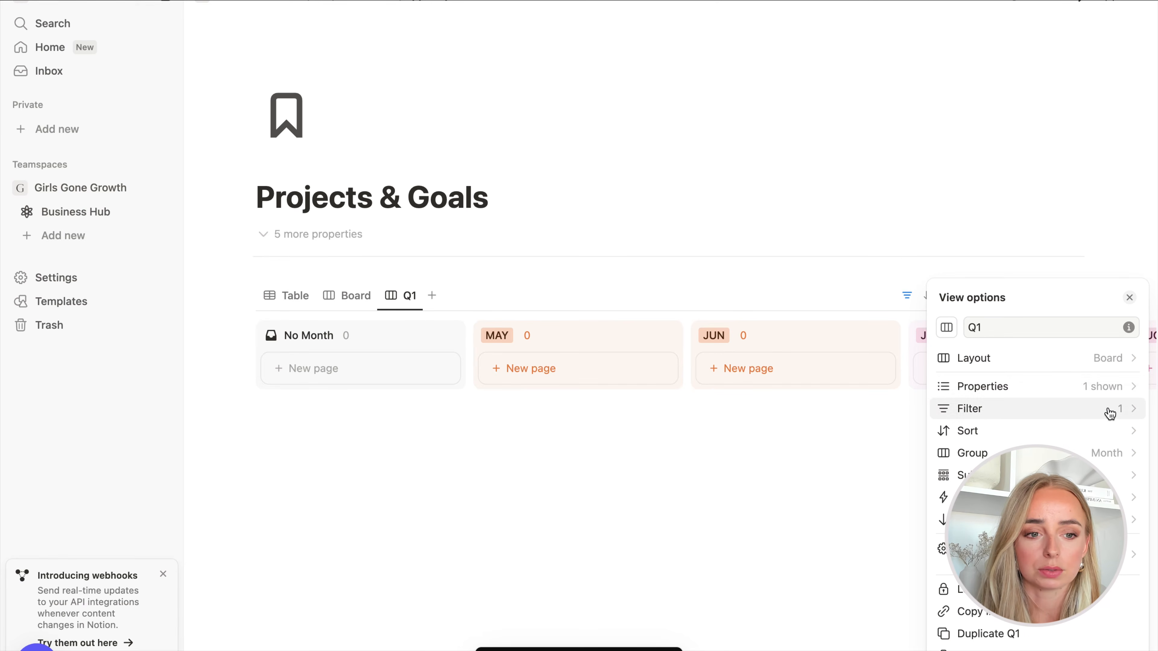
{"action": "left_click", "coordinate": [972, 454]}
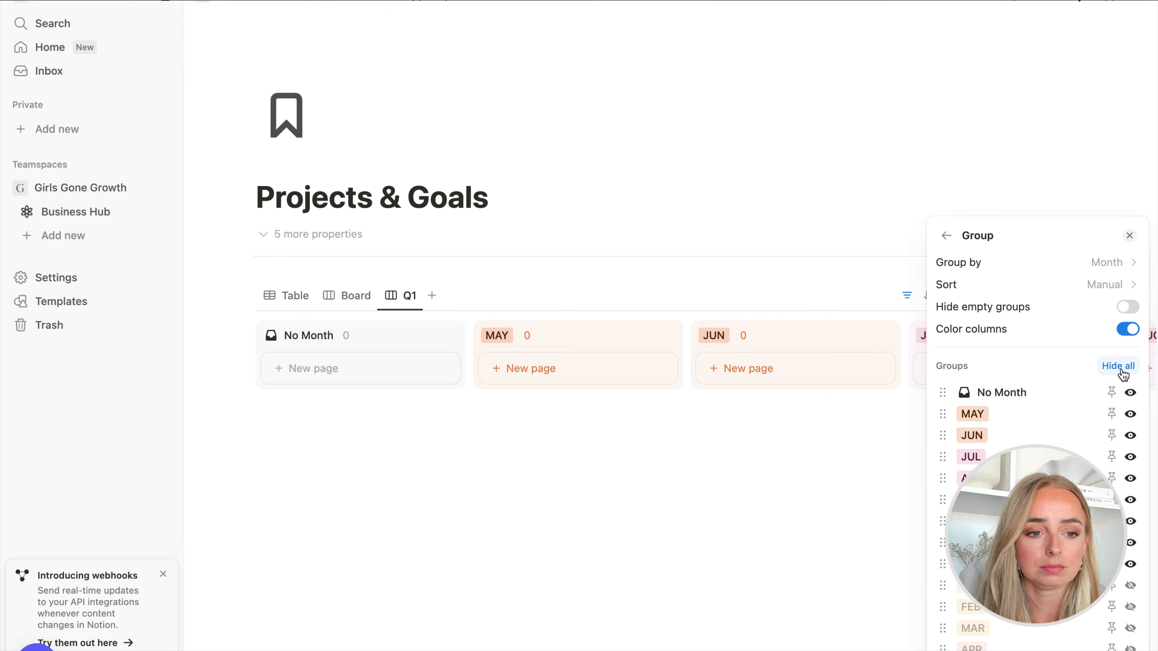
{"action": "left_click", "coordinate": [1130, 309]}
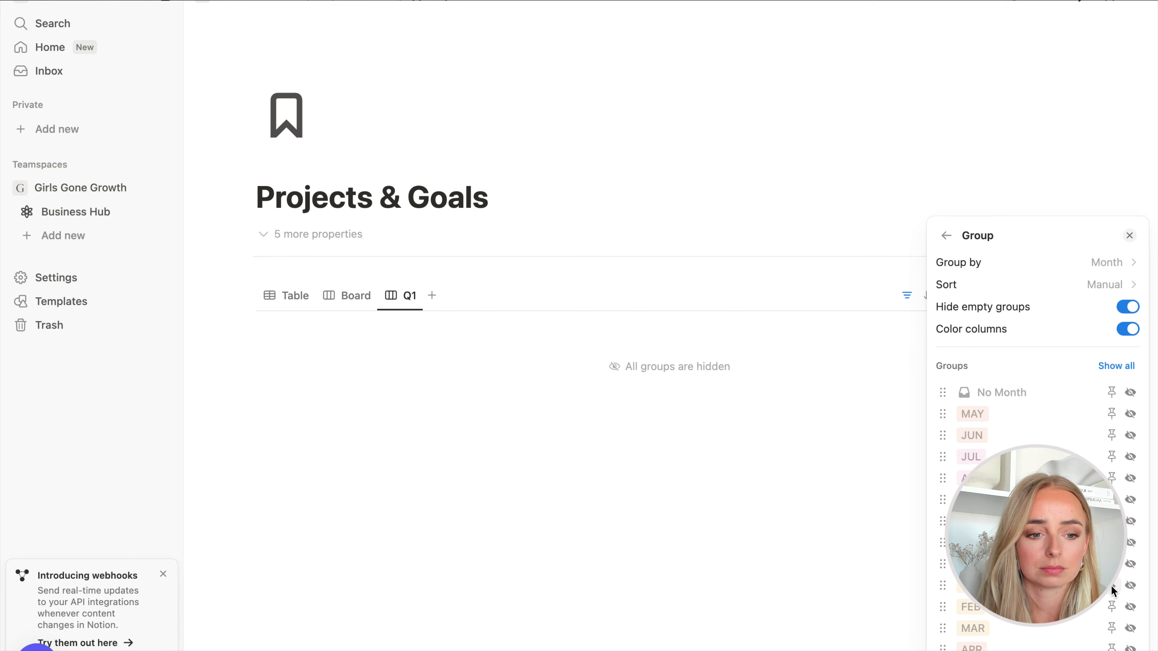
- Show the JAN, FEB, MAR and No Month groups in the Q1 view, with No Month placed first
{"action": "left_click", "coordinate": [1130, 585]}
{"action": "left_click", "coordinate": [1132, 608]}
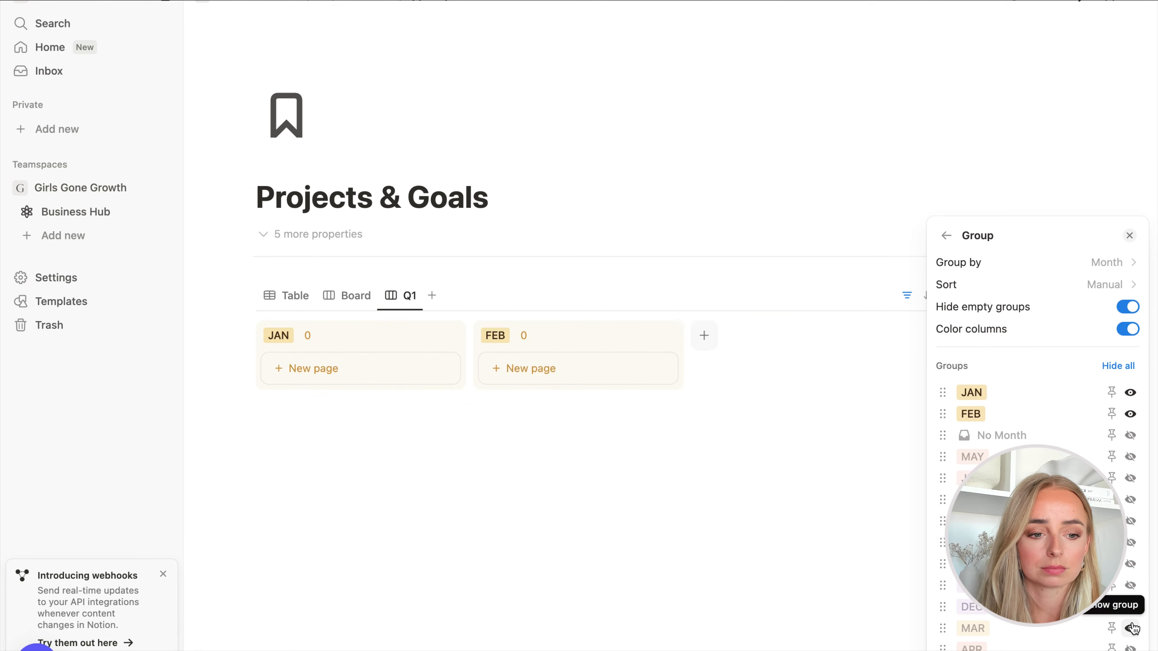
{"action": "left_click", "coordinate": [1132, 629]}
{"action": "left_click_drag", "start_coordinate": [943, 456], "coordinate": [945, 391]}
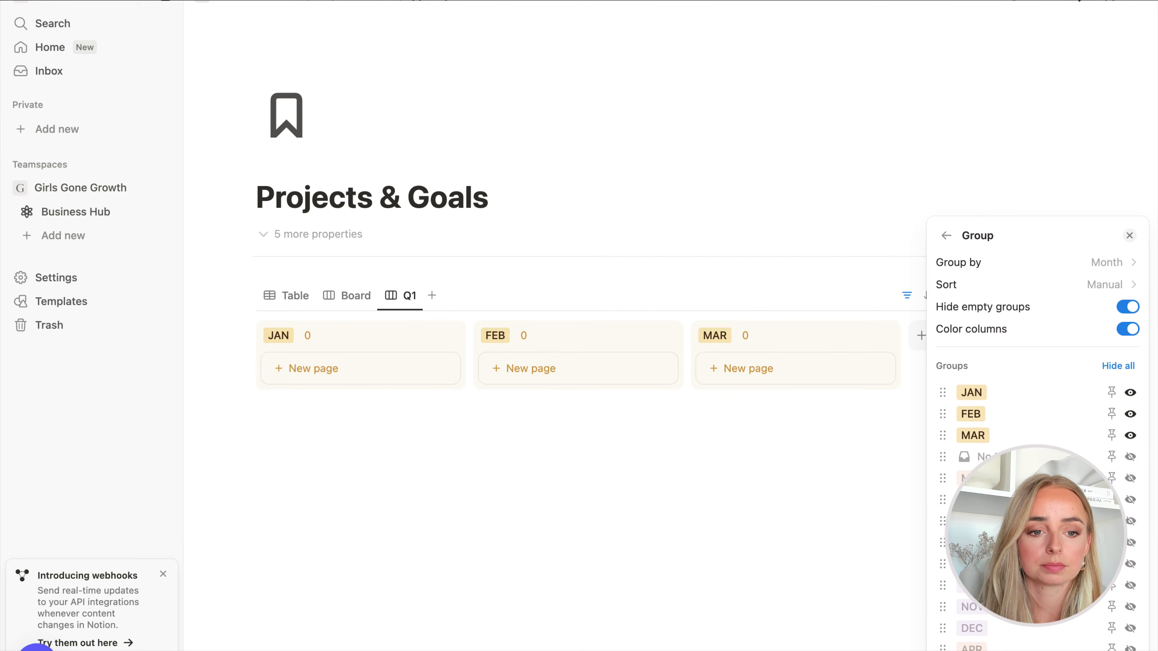
{"action": "left_click", "coordinate": [1133, 458]}
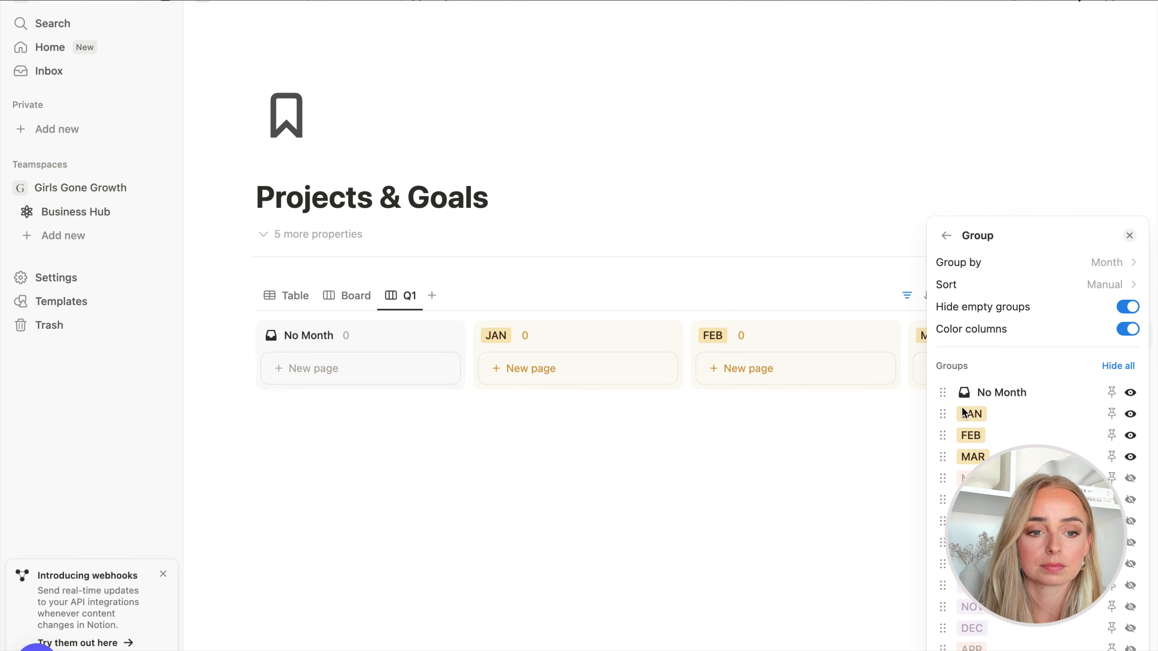
{"action": "left_click", "coordinate": [830, 482]}
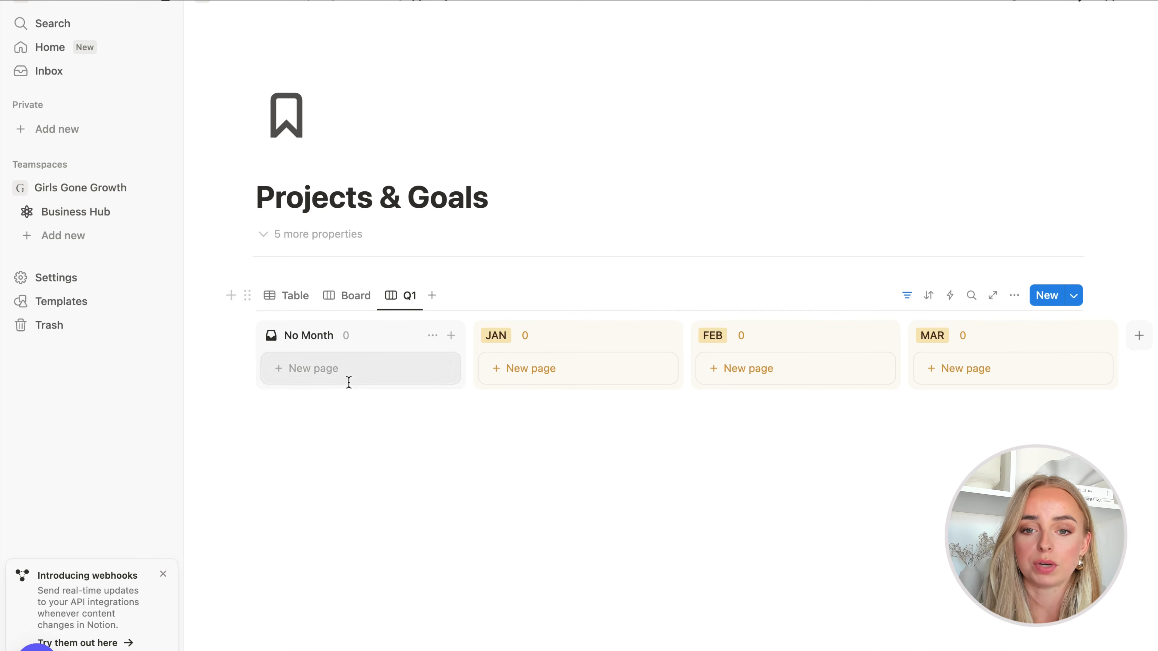
- Duplicate the quarterly board into Q2, Q3 and Q4 views, each showing No Month and that quarter's three months
{"action": "left_click", "coordinate": [409, 296]}
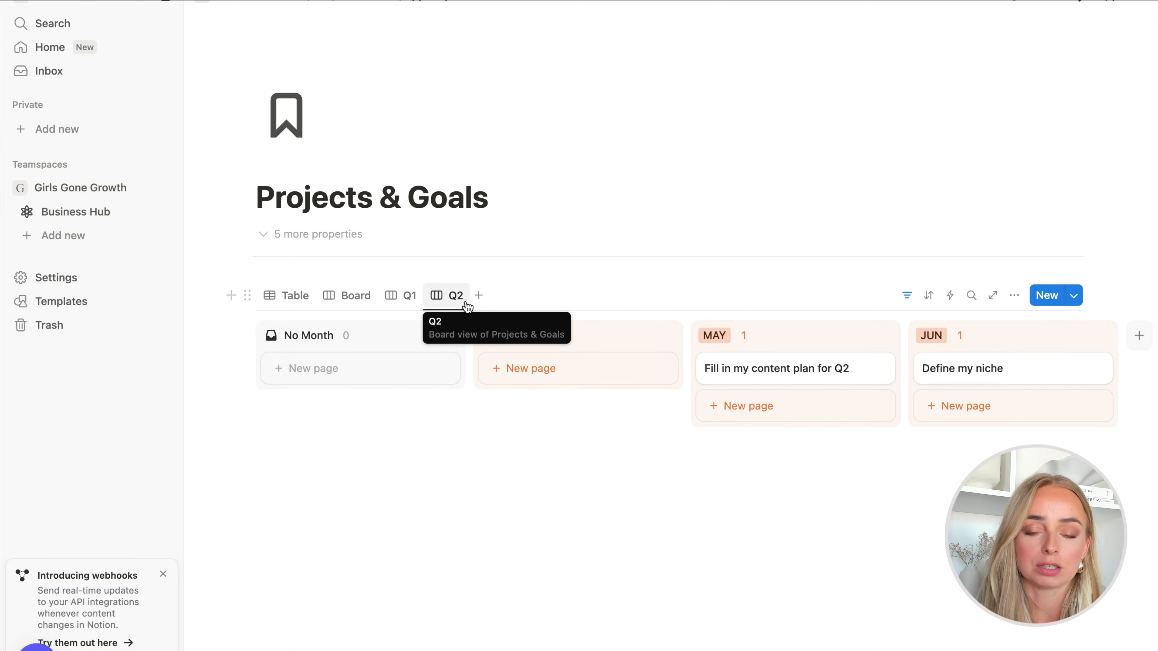
{"action": "left_click", "coordinate": [466, 305]}
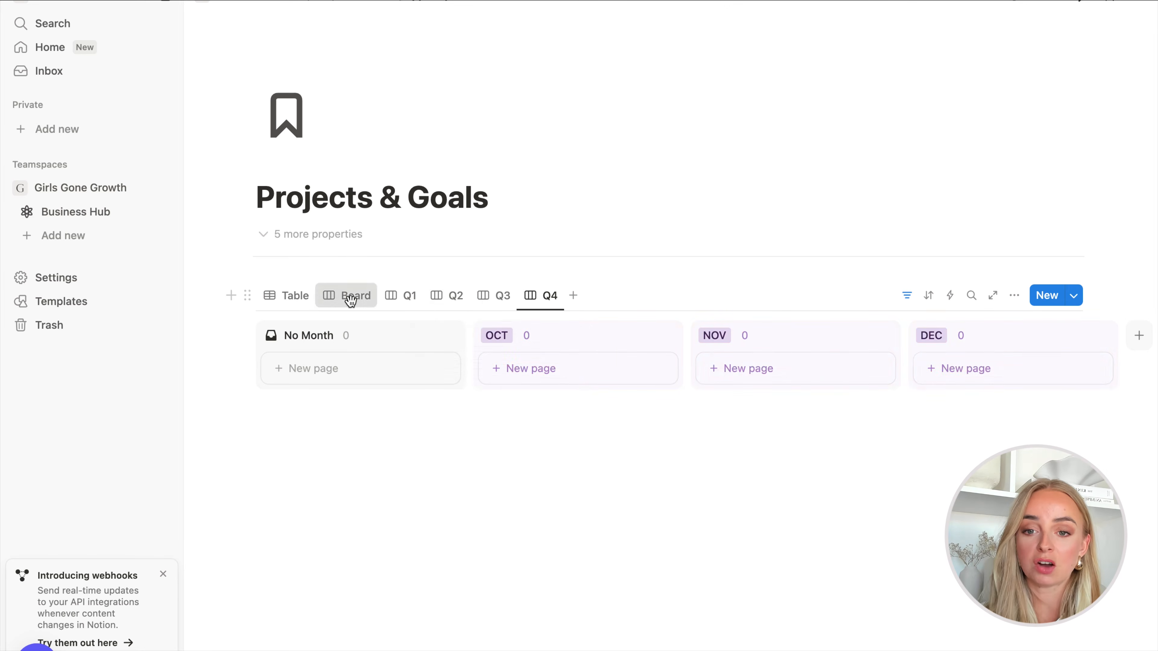
- Review the monthly Board view and the Q1, Q2, Q3 and Q4 board views of the database
{"action": "left_click", "coordinate": [351, 301]}
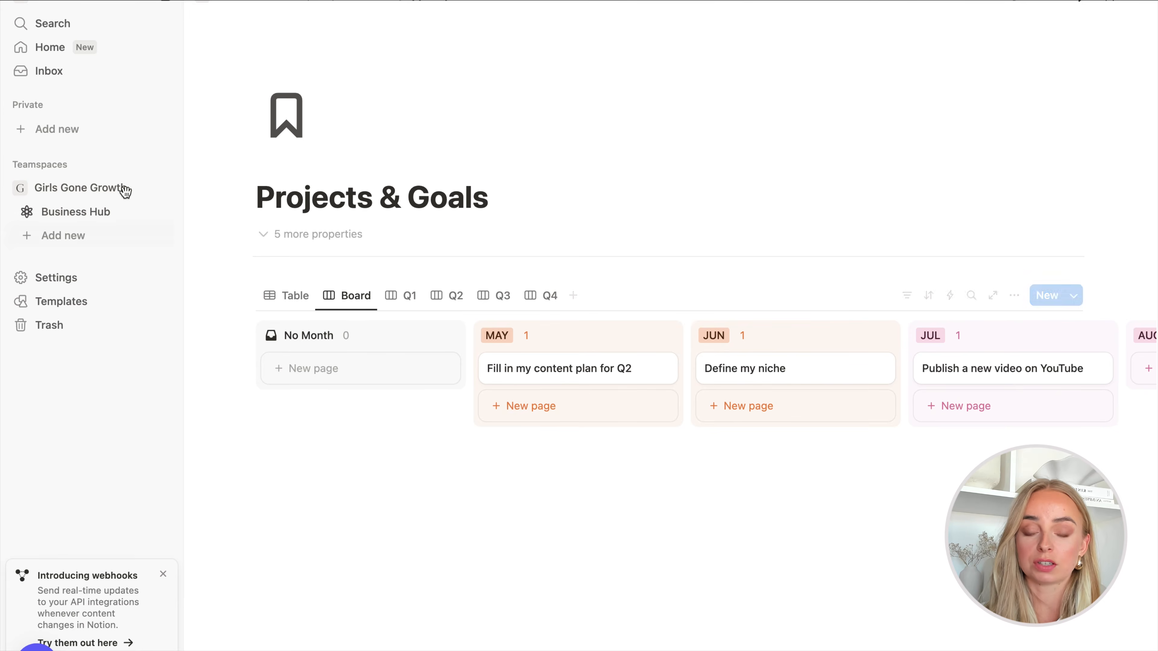
{"action": "scroll", "coordinate": [873, 372], "scroll_direction": "right", "scroll_amount": 5}
{"action": "scroll", "coordinate": [879, 372], "scroll_direction": "left", "scroll_amount": 5}
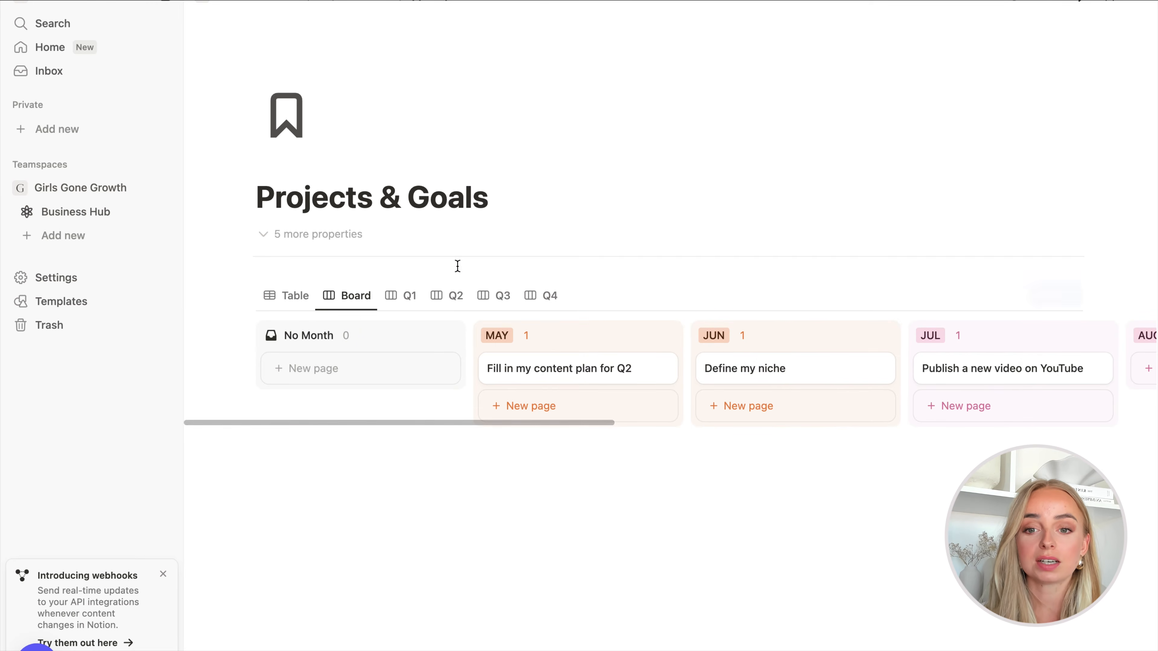
{"action": "left_click", "coordinate": [407, 296]}
{"action": "left_click", "coordinate": [450, 295]}
{"action": "left_click", "coordinate": [482, 301]}
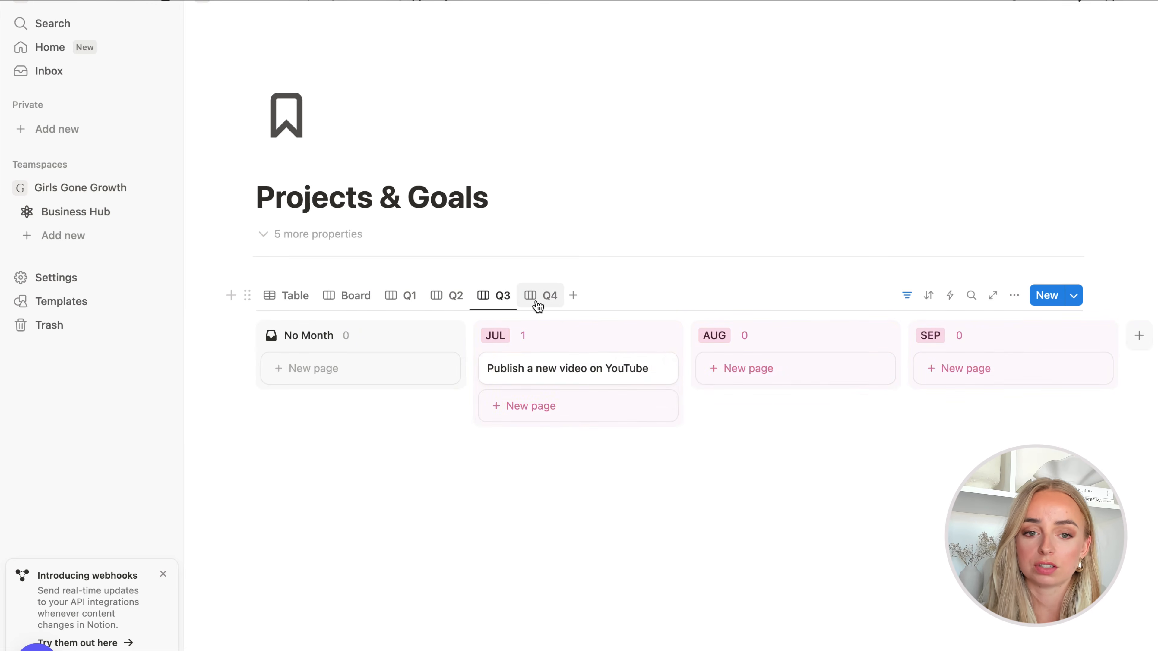
{"action": "left_click", "coordinate": [544, 298]}
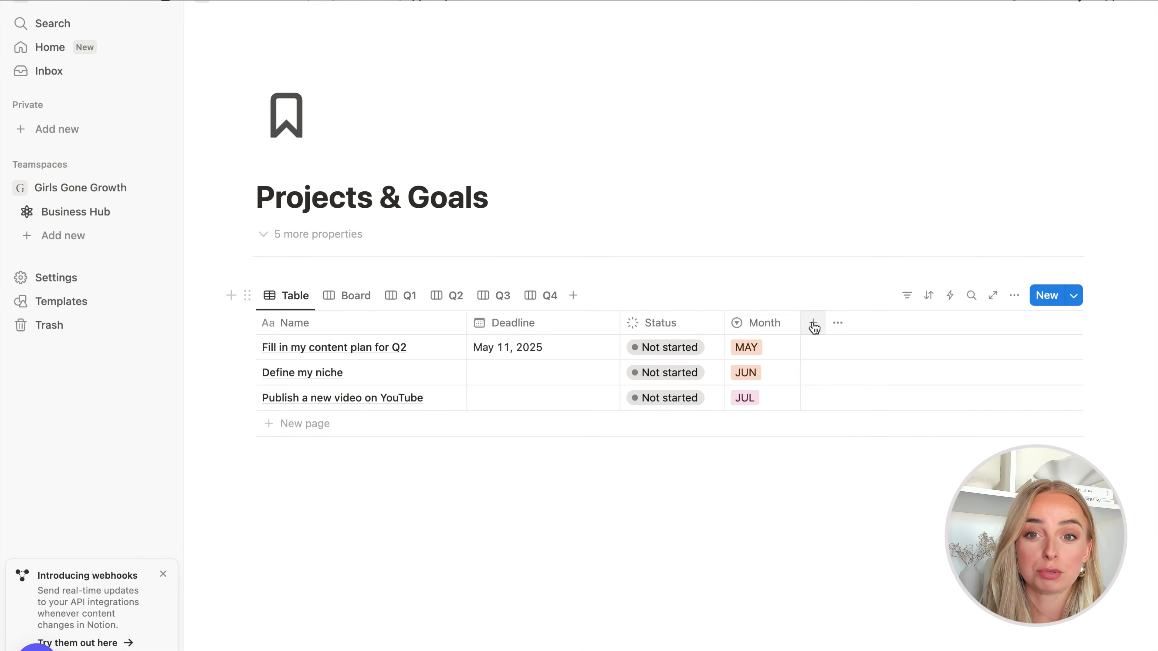
- Add a two-way relation property named Area linked to the Areas database, naming its related property Projects & Goals
{"action": "left_click", "coordinate": [814, 324]}
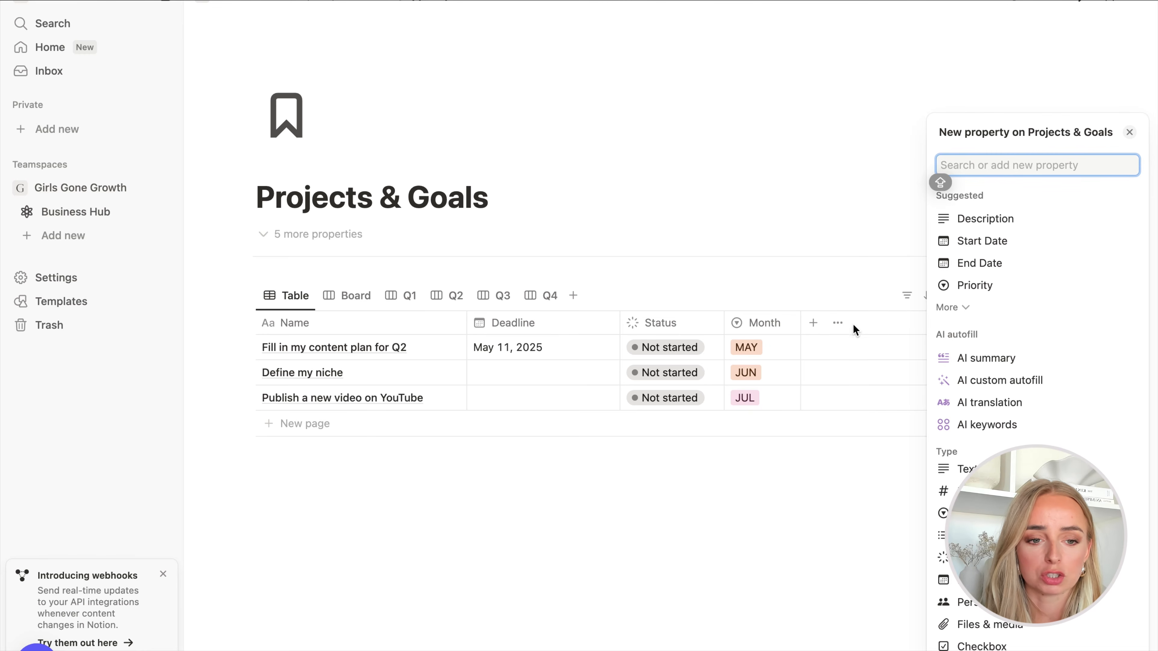
{"action": "scroll", "coordinate": [1035, 493], "scroll_direction": "down", "scroll_amount": 5}
{"action": "scroll", "coordinate": [1035, 494], "scroll_direction": "down", "scroll_amount": 1}
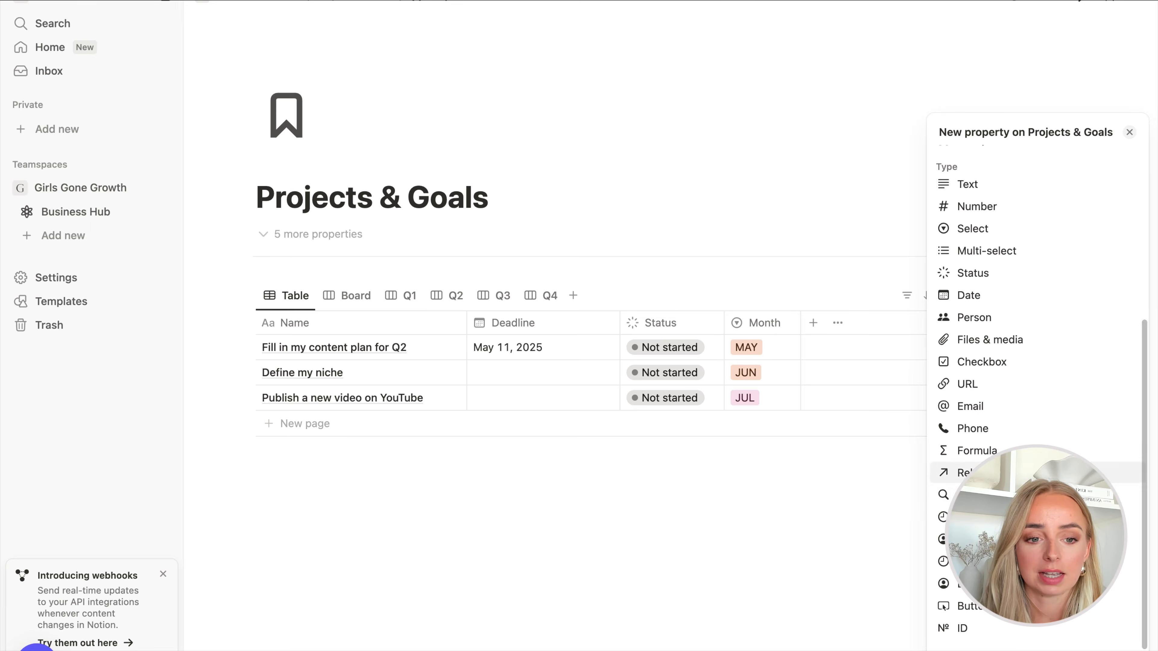
{"action": "left_click", "coordinate": [1035, 473]}
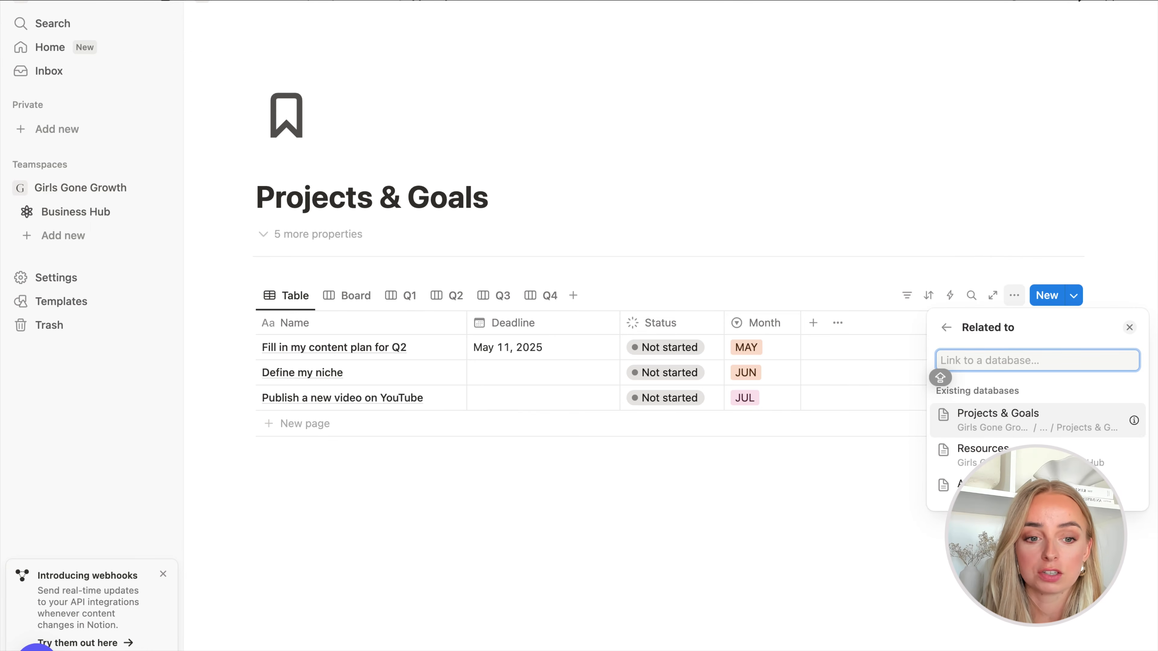
{"action": "left_click", "coordinate": [1035, 489]}
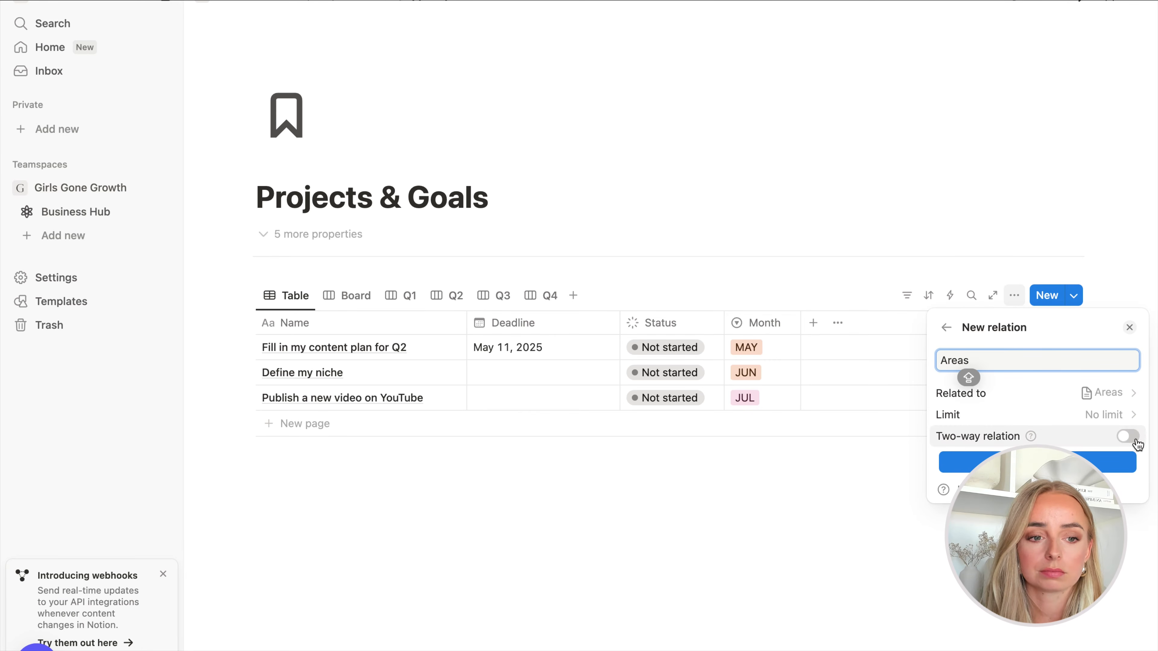
{"action": "key", "text": "BackSpace"}
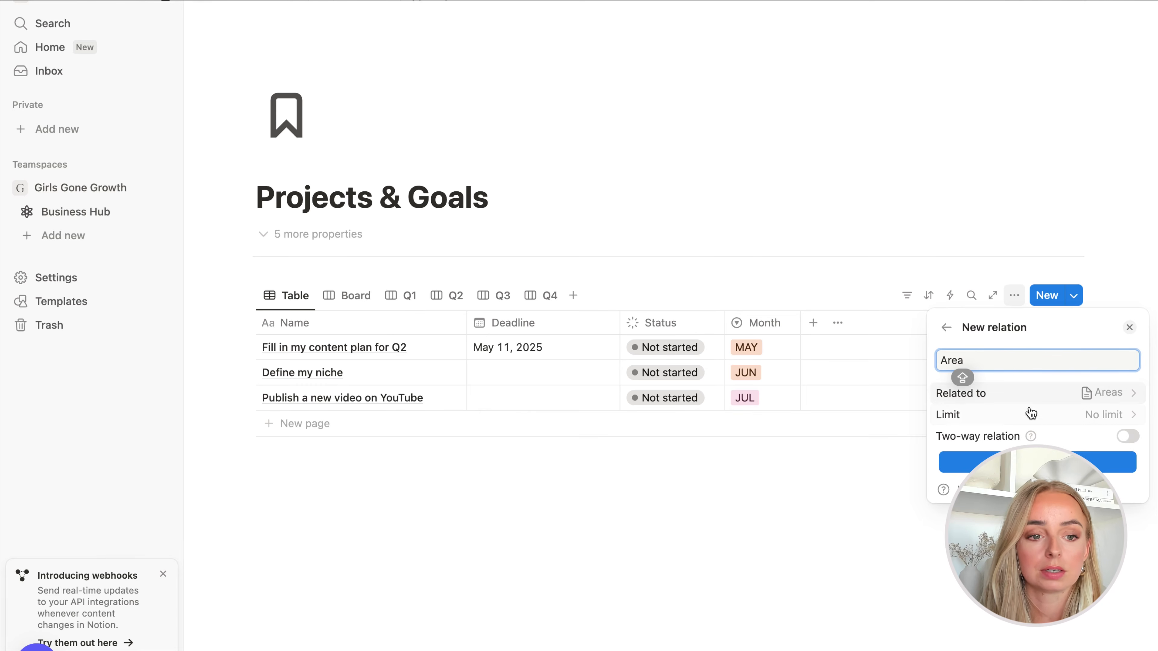
{"action": "left_click", "coordinate": [1128, 437]}
{"action": "type", "text": "Pro"}
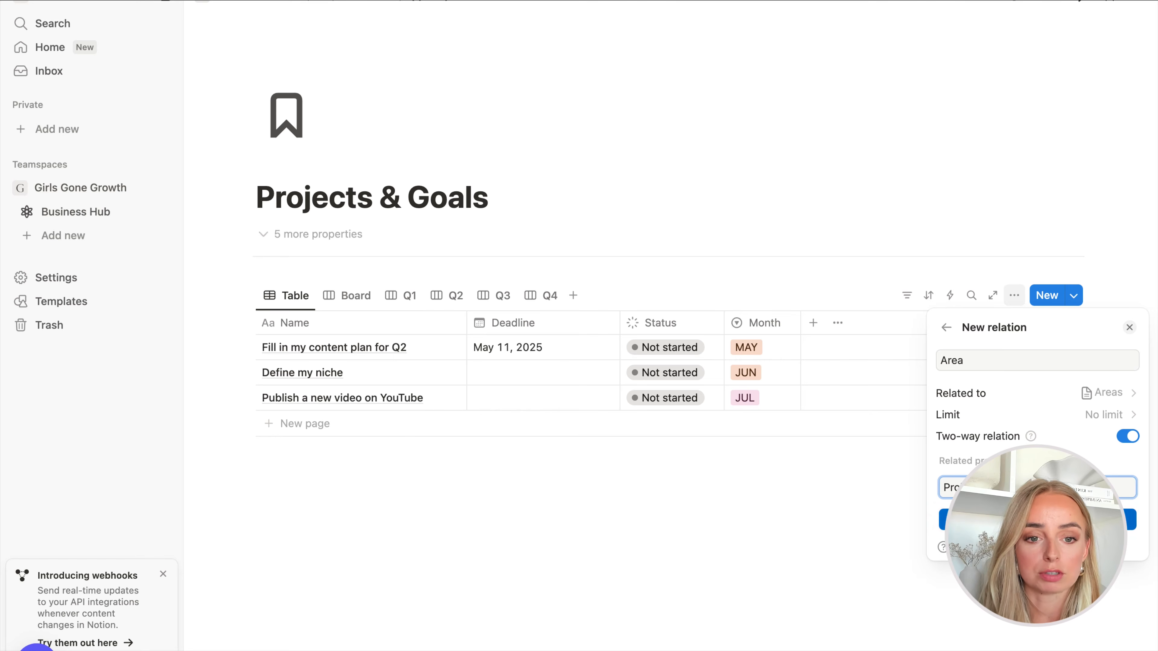
{"action": "left_click", "coordinate": [962, 520]}
{"action": "left_click", "coordinate": [880, 514]}
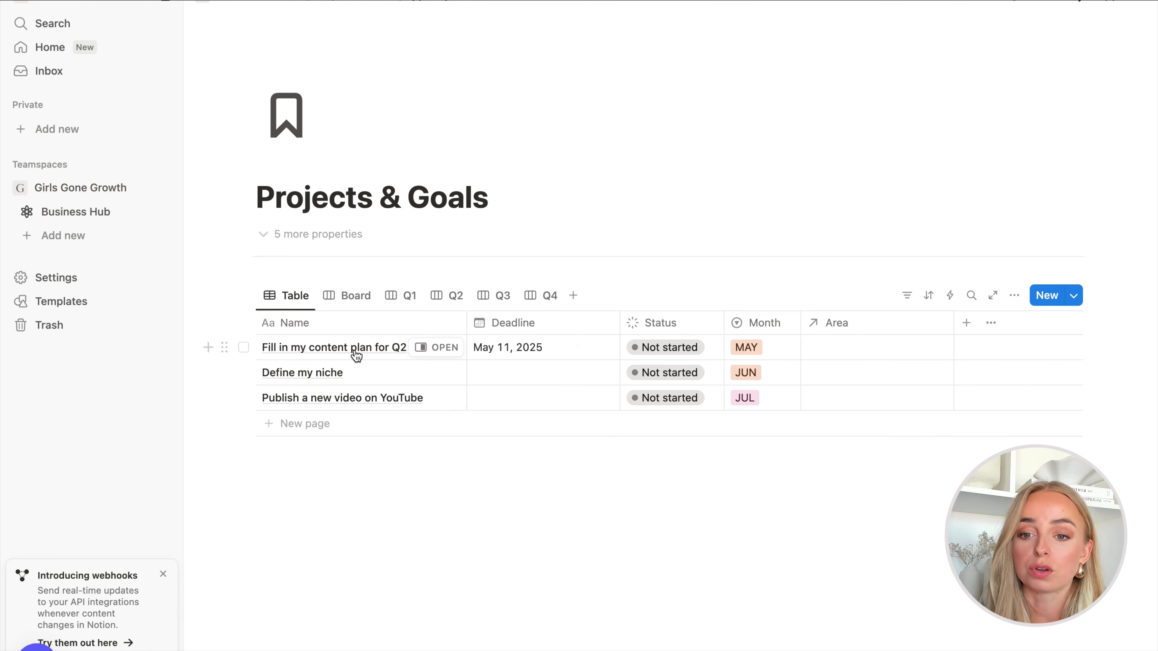
- Assign the Marketing area to the Q2 content plan and YouTube video entries, and Leadership to Define my niche
{"action": "left_click", "coordinate": [841, 352]}
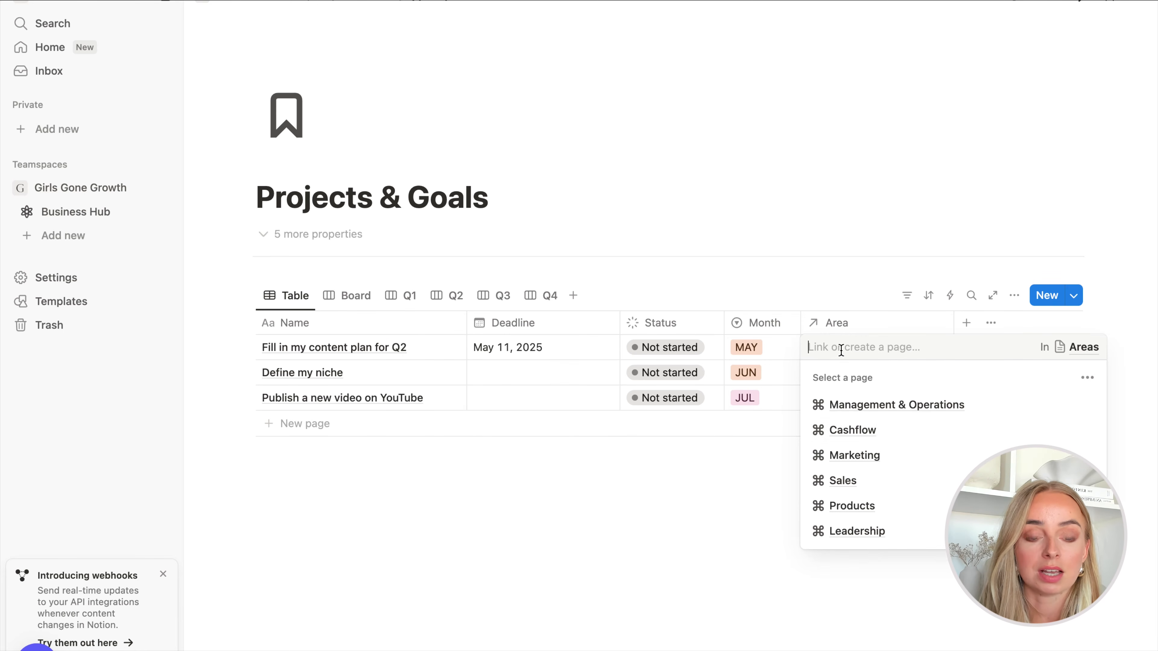
{"action": "left_click", "coordinate": [855, 455]}
{"action": "left_click", "coordinate": [709, 494]}
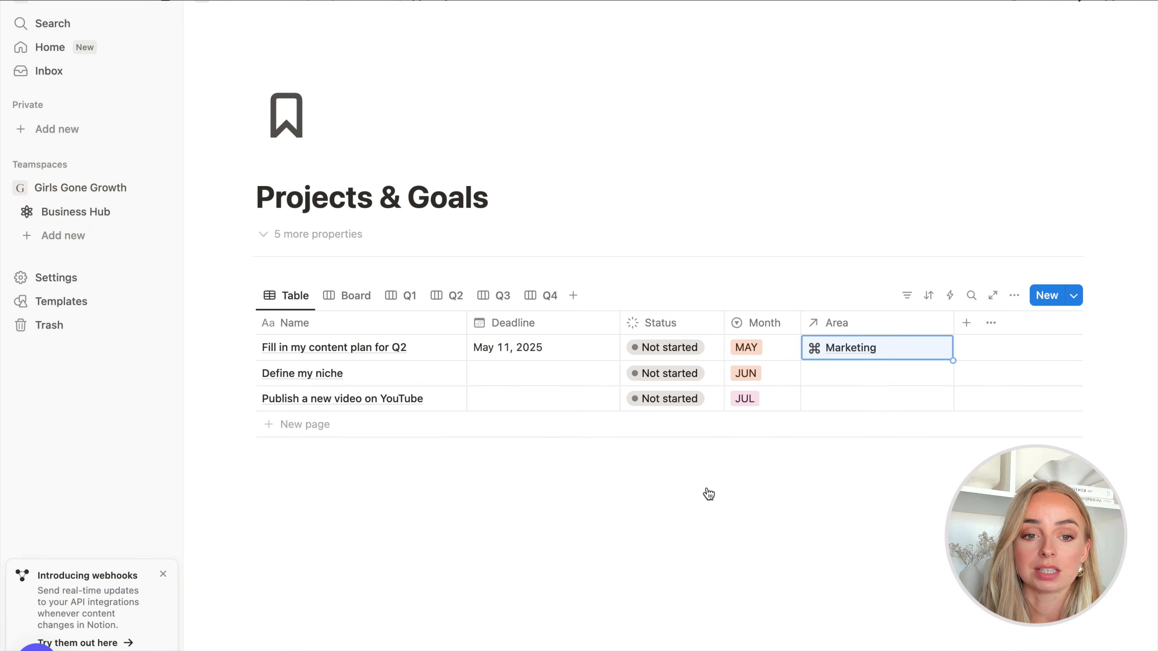
{"action": "left_click", "coordinate": [846, 380]}
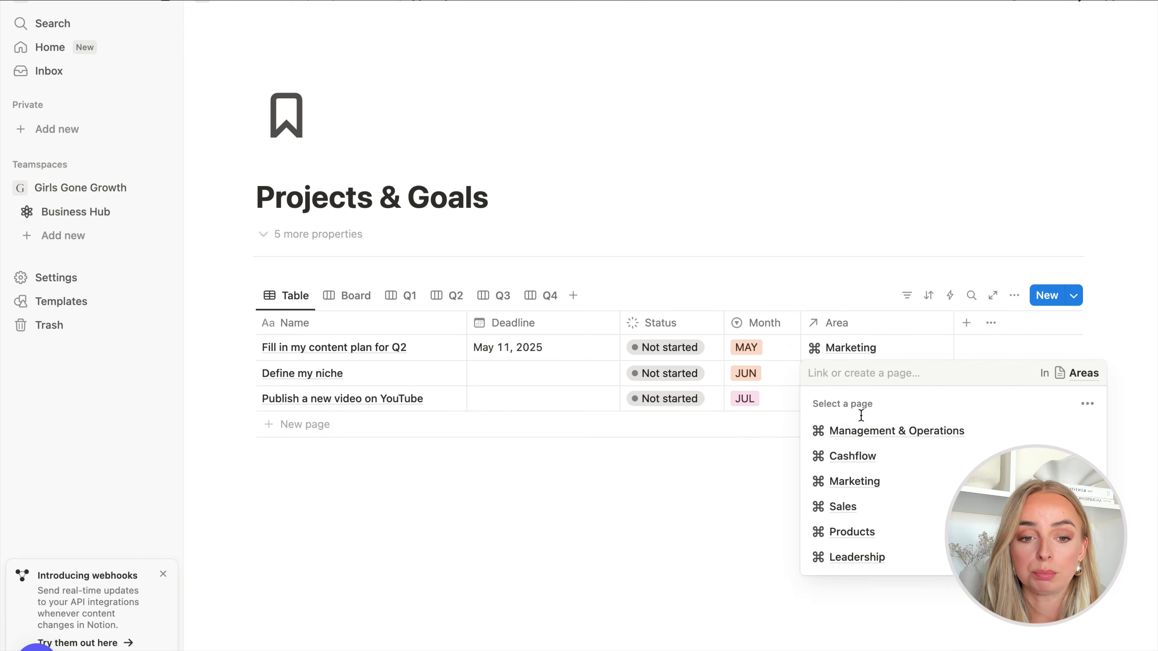
{"action": "left_click", "coordinate": [872, 564]}
{"action": "left_click", "coordinate": [754, 511]}
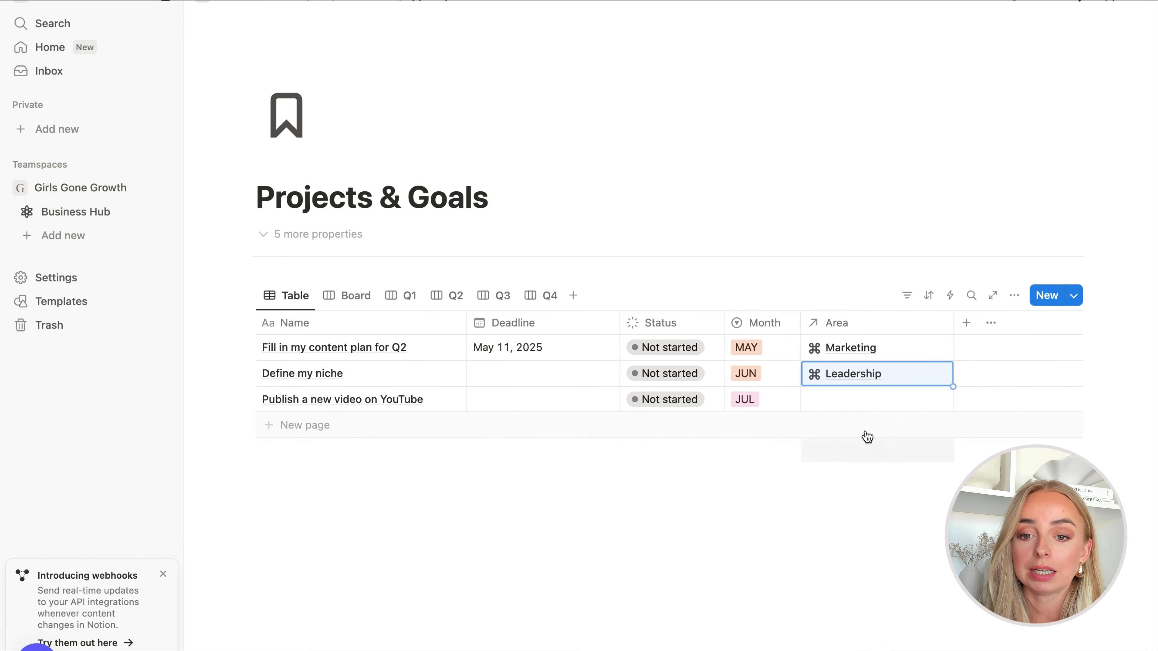
{"action": "left_click", "coordinate": [859, 409]}
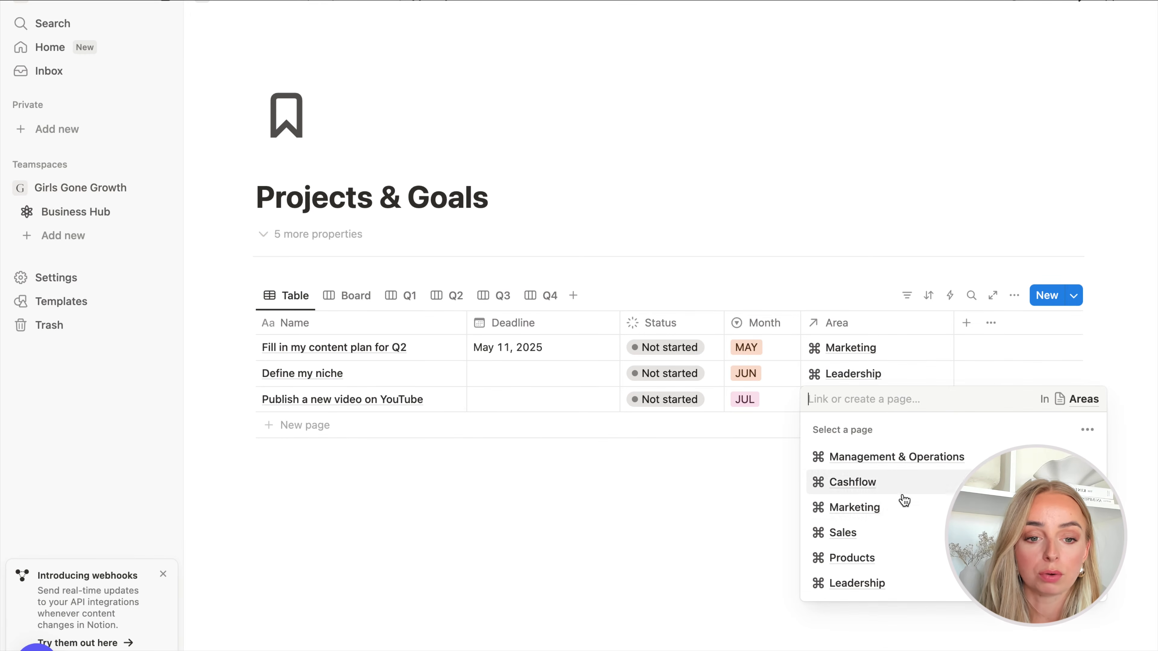
{"action": "left_click", "coordinate": [902, 507]}
{"action": "left_click", "coordinate": [751, 482]}
{"action": "left_click", "coordinate": [487, 197]}
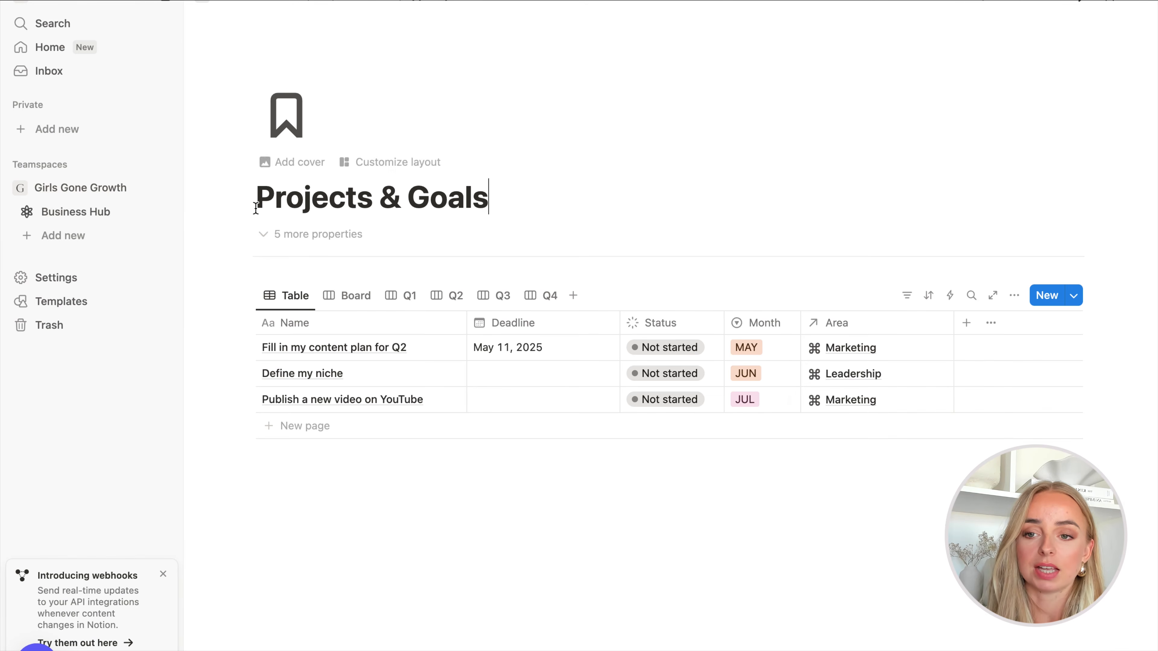
- Open the Marketing area from the Business Hub and check its linked projects and resources
{"action": "left_click", "coordinate": [58, 216]}
{"action": "scroll", "coordinate": [380, 331], "scroll_direction": "down", "scroll_amount": 10}
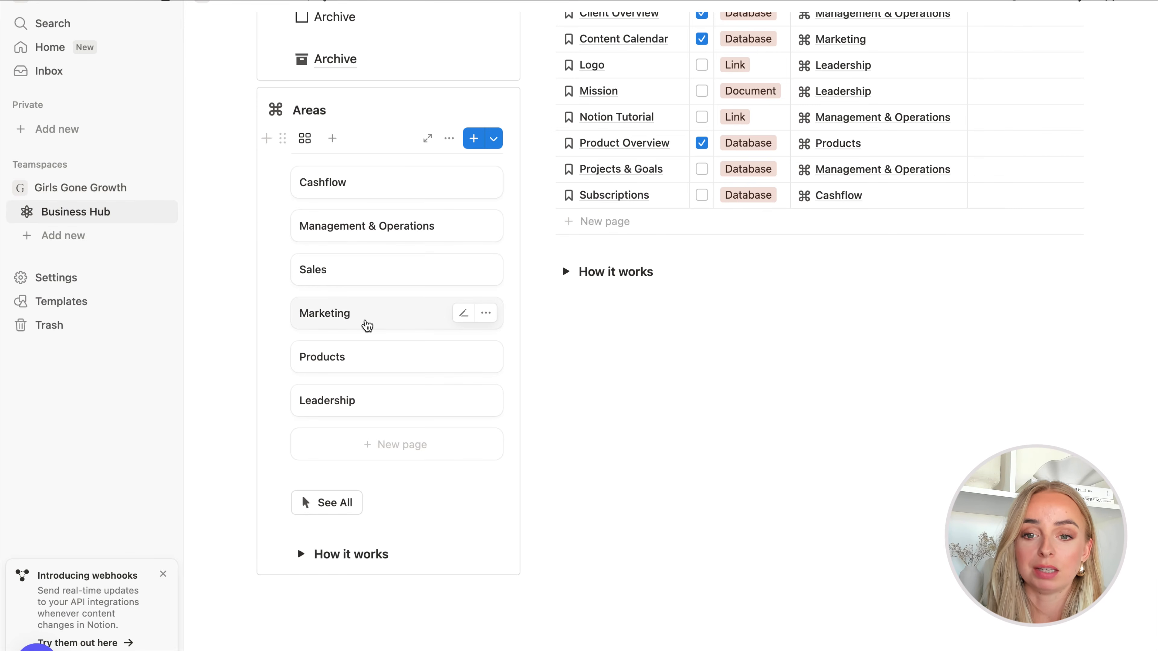
{"action": "left_click", "coordinate": [365, 323]}
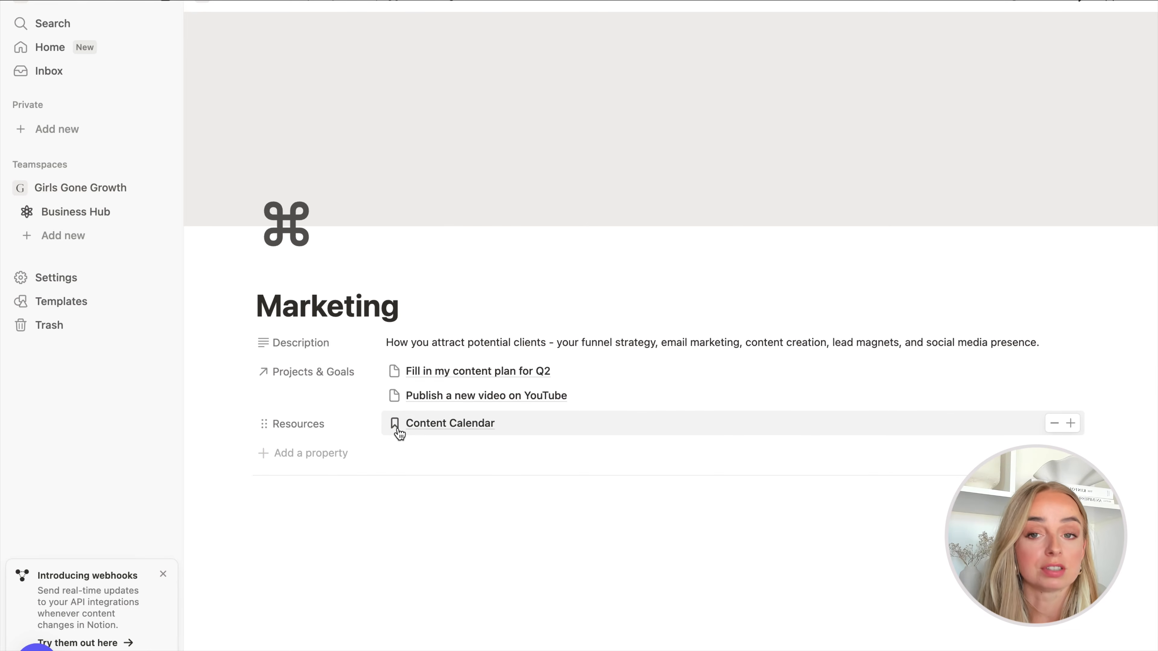
- Return to the Business Hub and open the Projects & Goals resource as a full page
{"action": "left_click", "coordinate": [97, 211]}
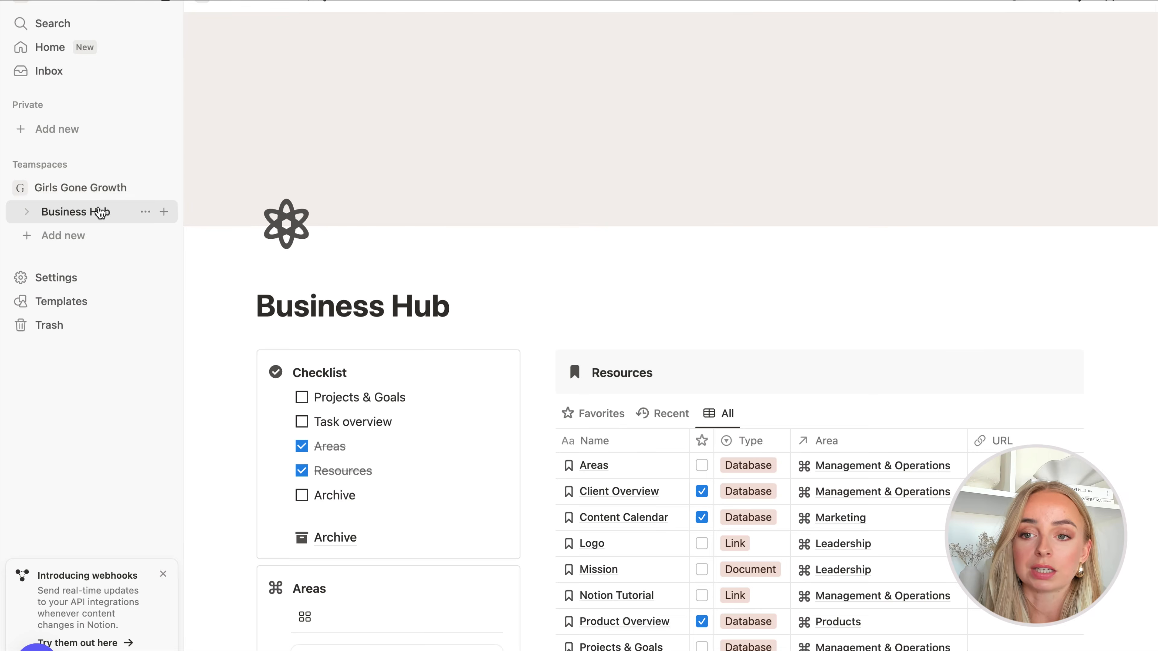
{"action": "scroll", "coordinate": [589, 331], "scroll_direction": "down", "scroll_amount": 5}
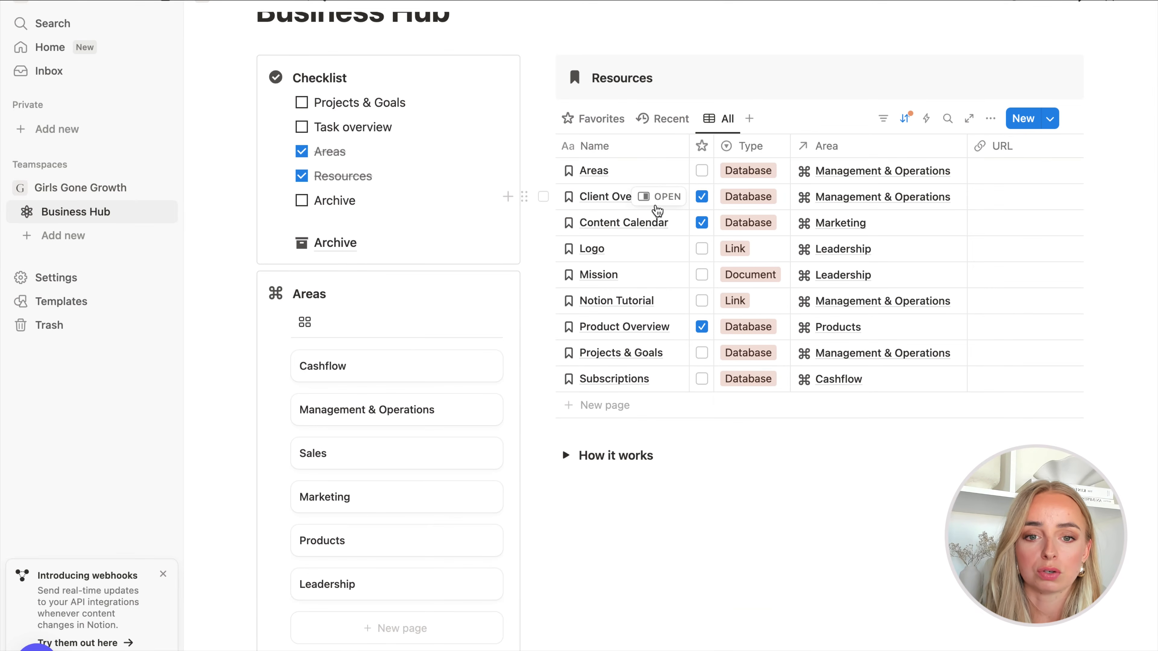
{"action": "left_click", "coordinate": [665, 355]}
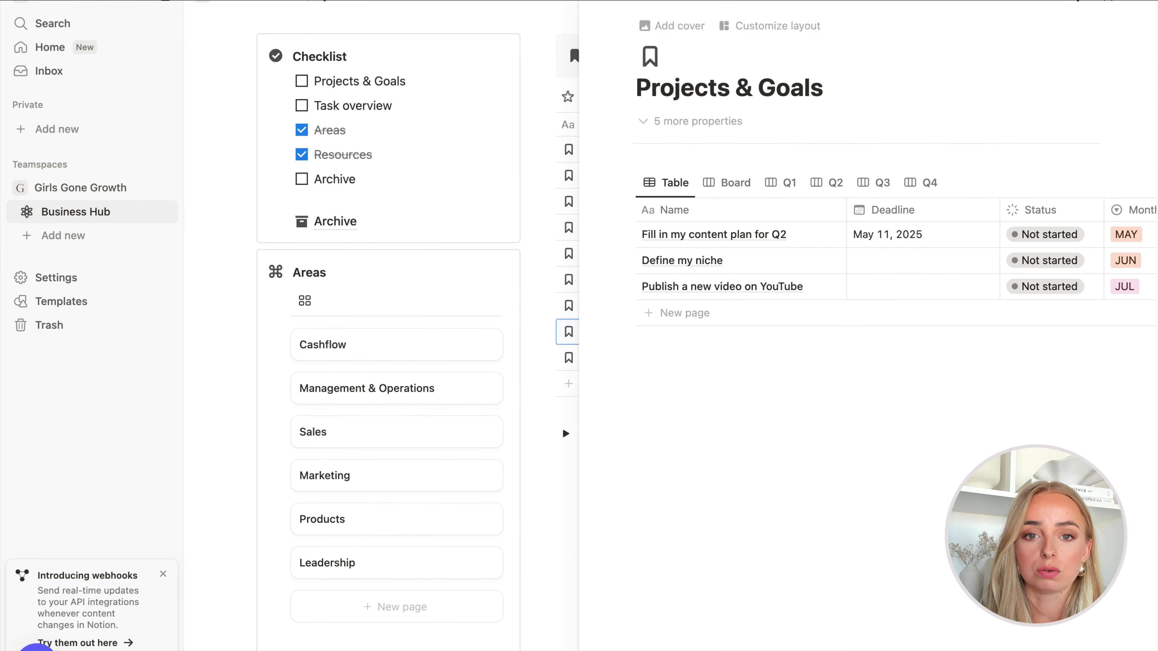
{"action": "left_click", "coordinate": [583, 3]}
- Create a new Projects & Goals page template with the dark map pin icon, leaving it untitled
{"action": "left_click", "coordinate": [1072, 298]}
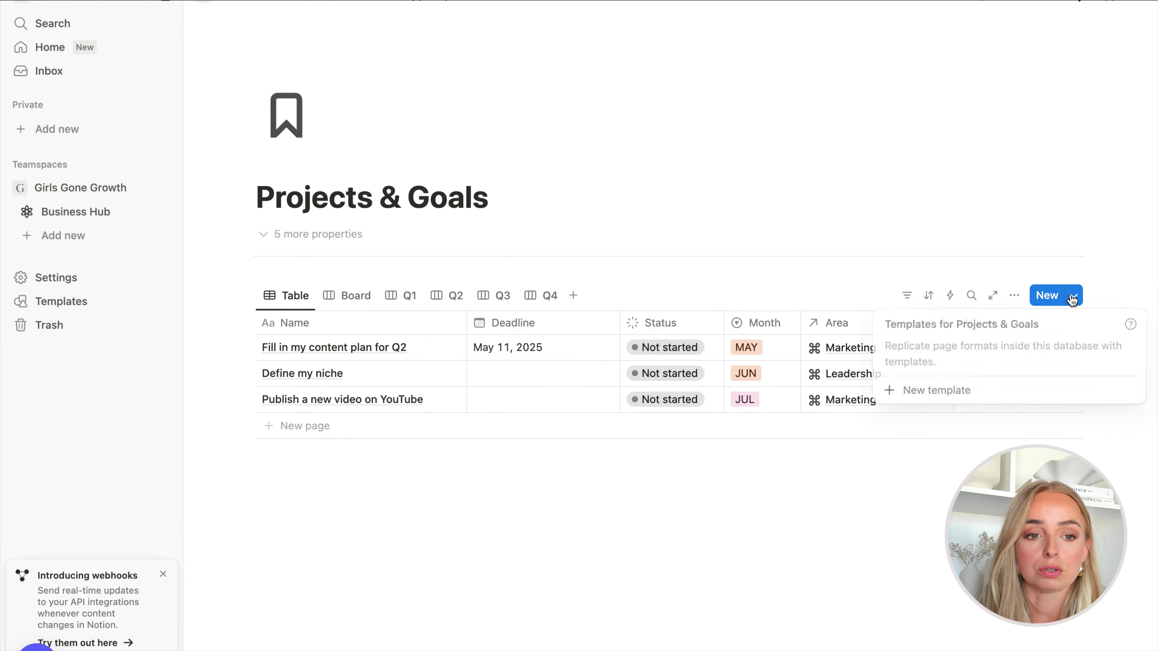
{"action": "left_click", "coordinate": [958, 394]}
{"action": "left_click", "coordinate": [329, 142]}
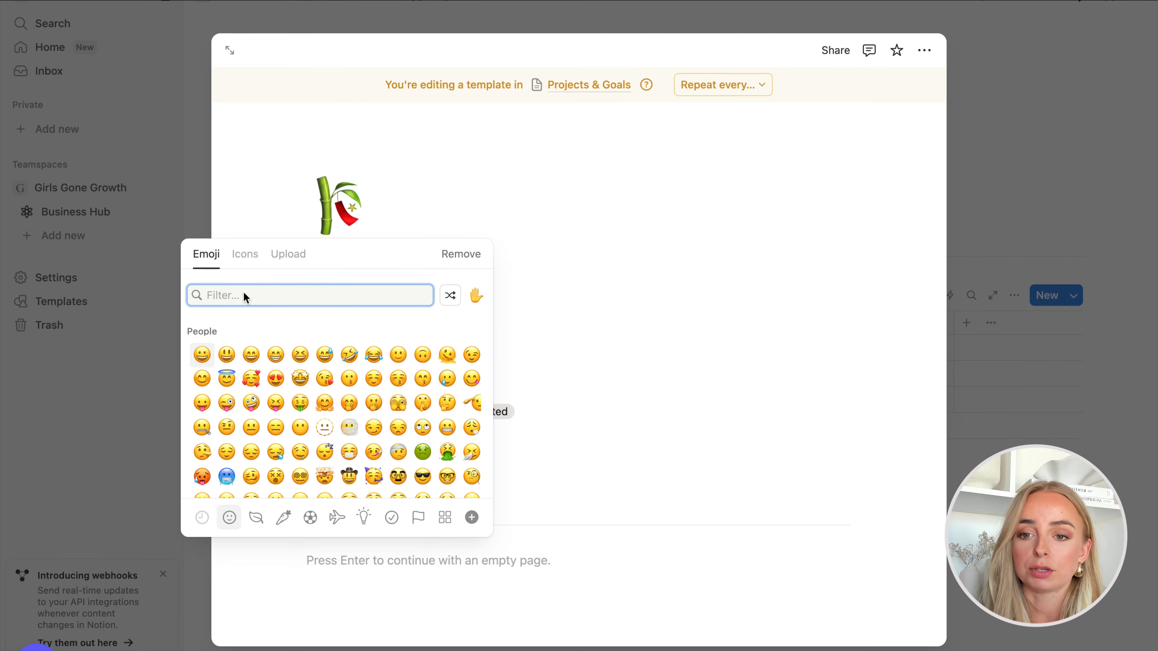
{"action": "left_click", "coordinate": [243, 256]}
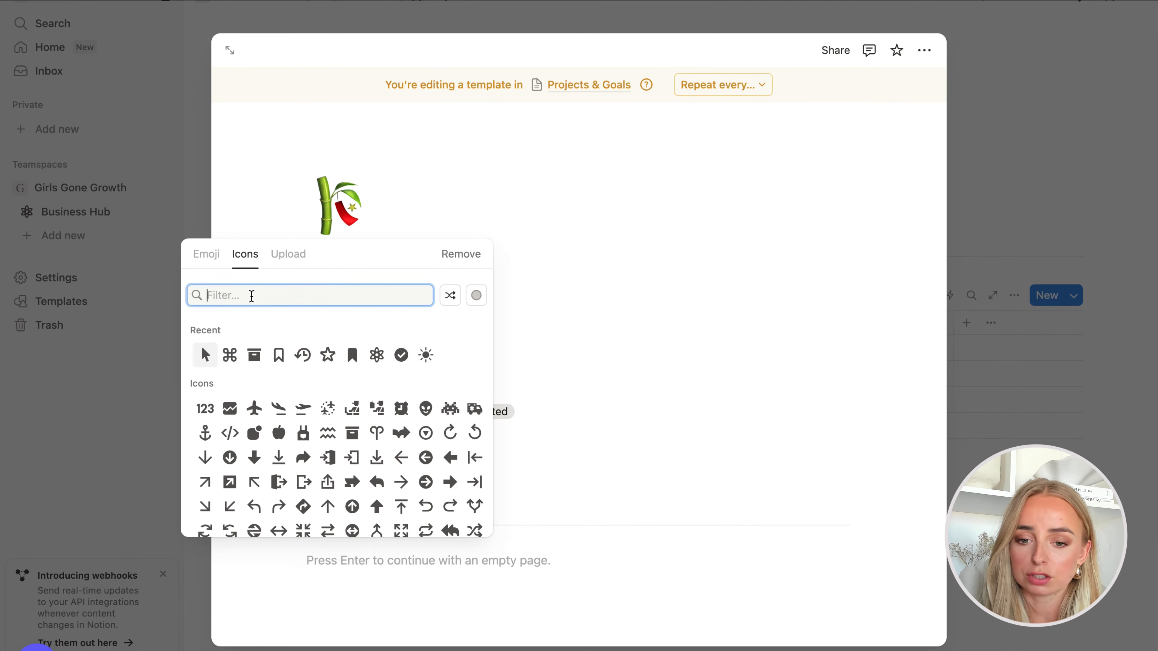
{"action": "type", "text": "pin"}
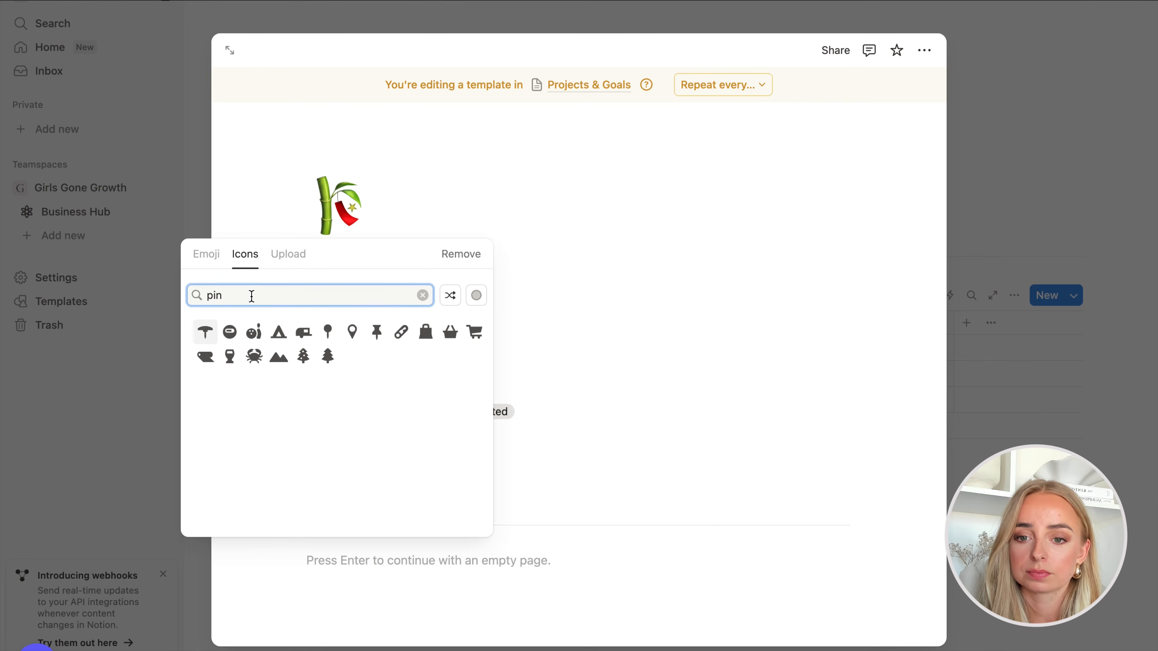
{"action": "left_click", "coordinate": [352, 332]}
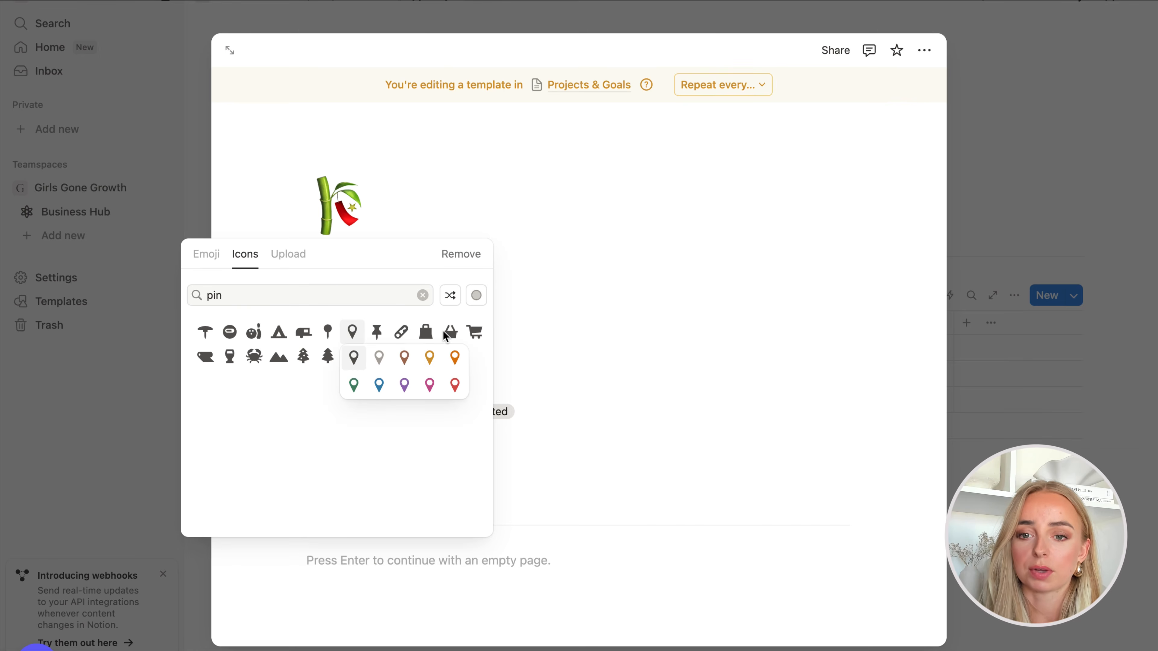
{"action": "left_click", "coordinate": [355, 358]}
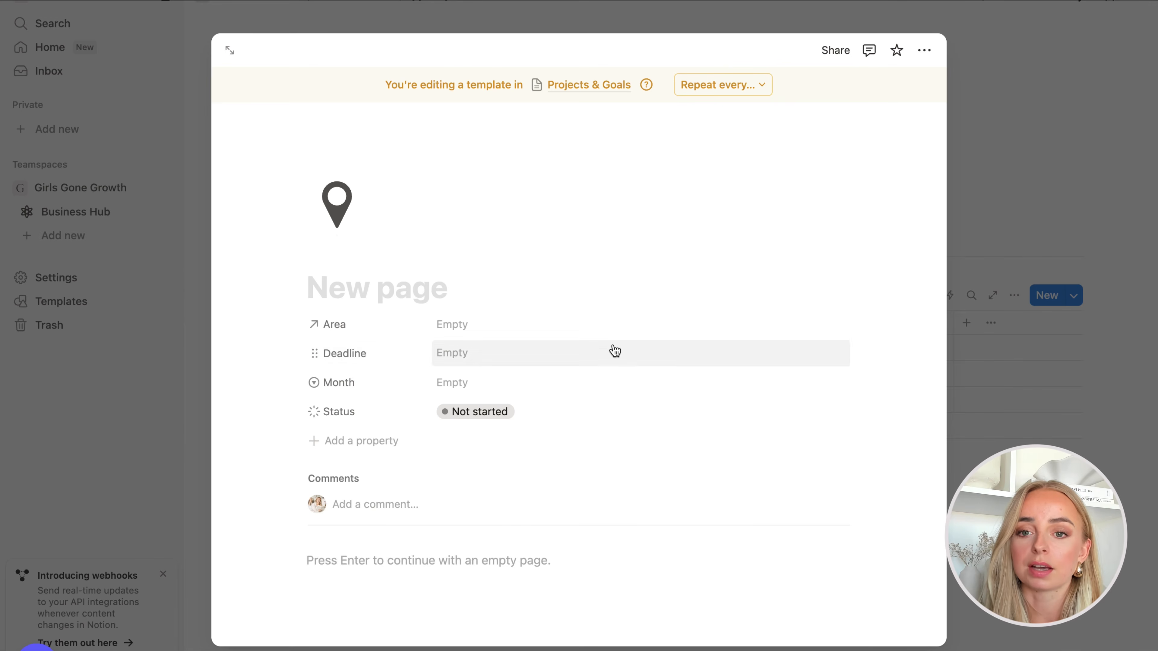
{"action": "left_click", "coordinate": [1025, 431]}
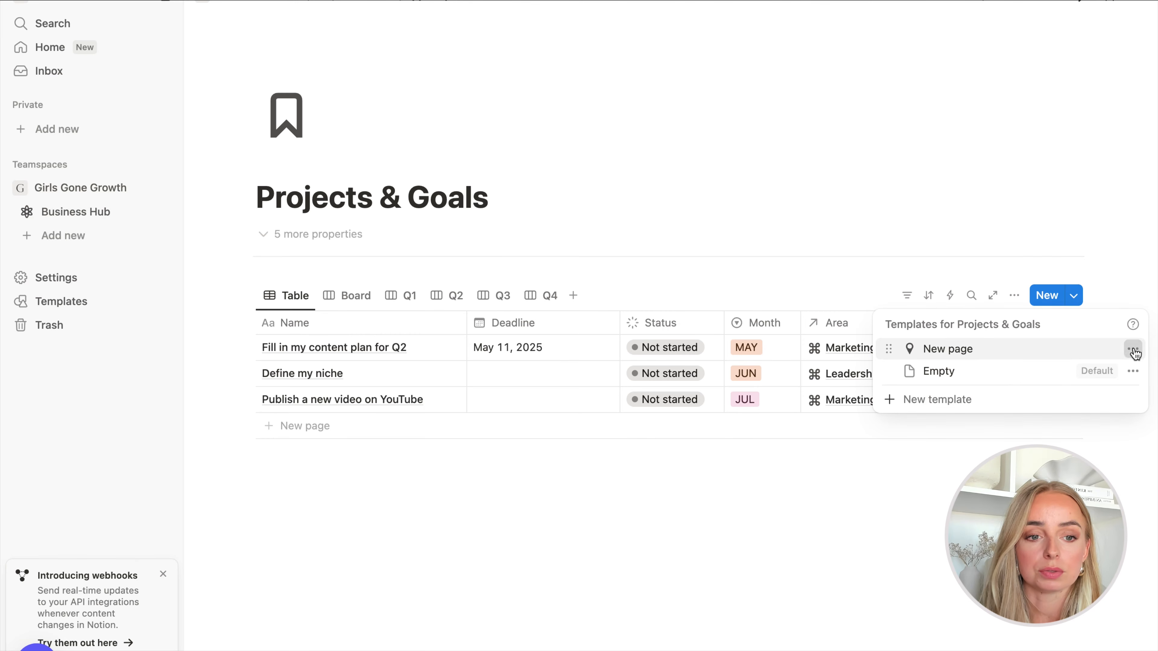
- Set the map pin template as the default for all views in Projects & Goals
{"action": "left_click", "coordinate": [1133, 349]}
{"action": "left_click", "coordinate": [1017, 376]}
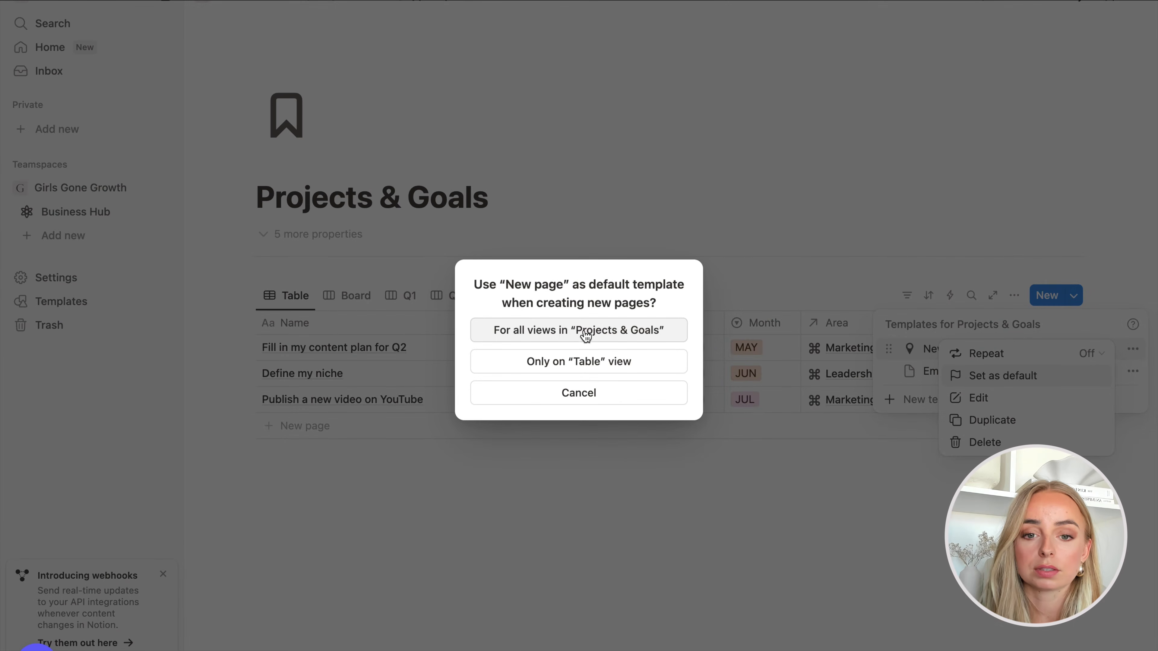
{"action": "left_click", "coordinate": [611, 331]}
{"action": "left_click", "coordinate": [919, 512]}
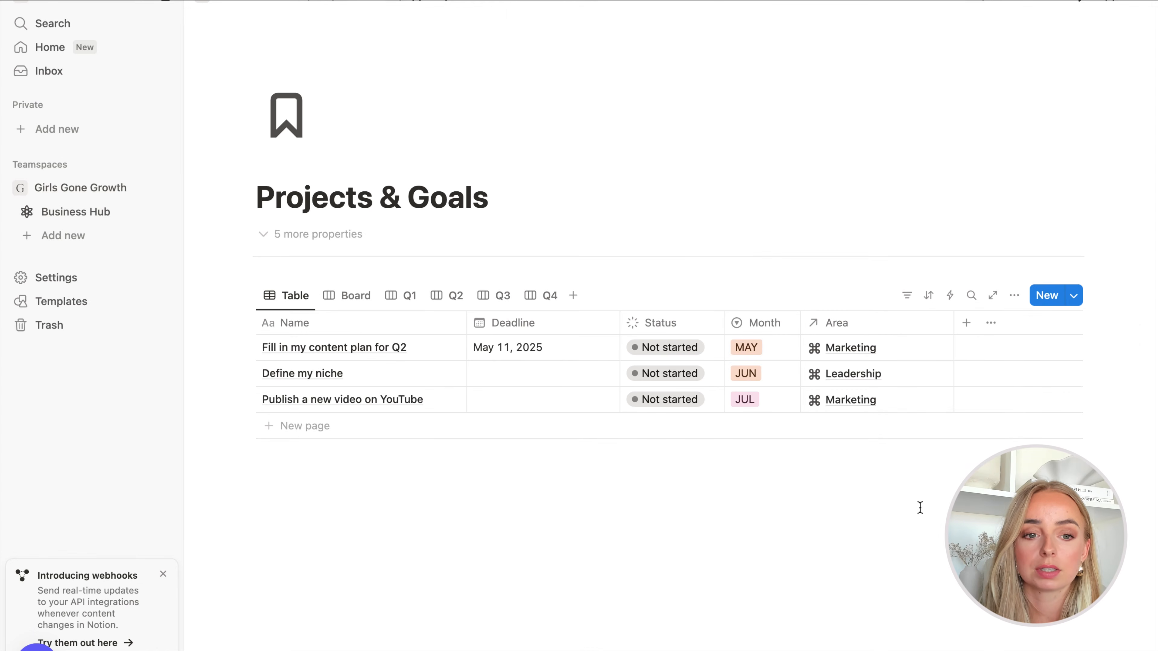
- Apply the dark map pin icon to all three existing entries in the Projects & Goals table
{"action": "left_click", "coordinate": [244, 350]}
{"action": "left_click", "coordinate": [244, 374]}
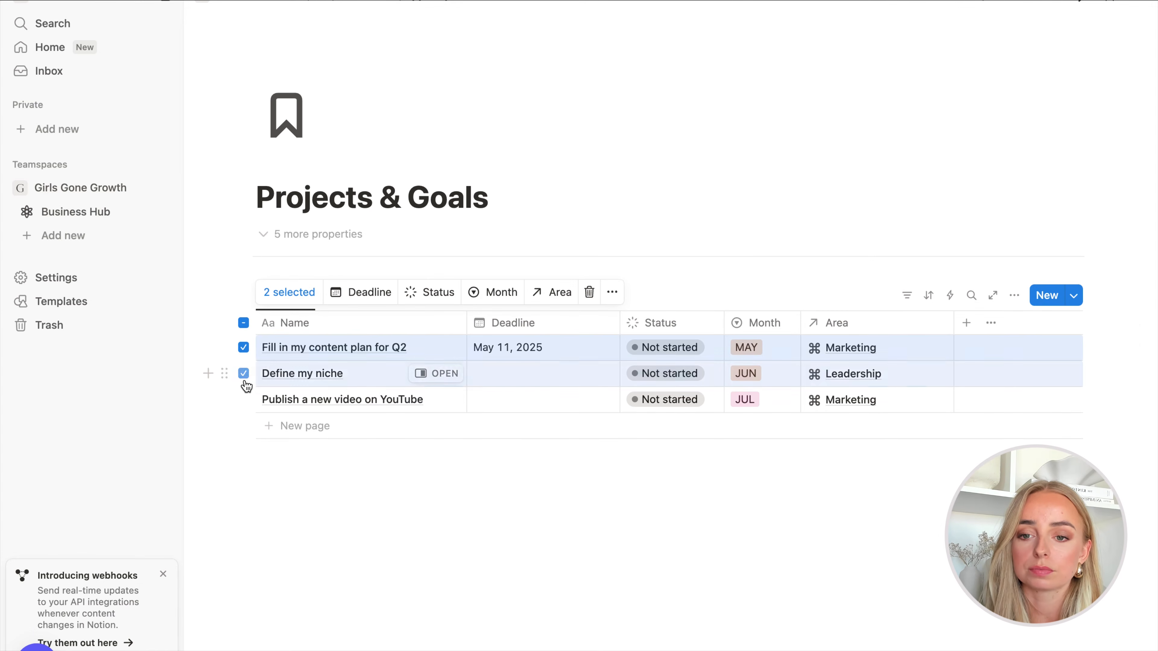
{"action": "left_click", "coordinate": [243, 399]}
{"action": "left_click", "coordinate": [612, 297]}
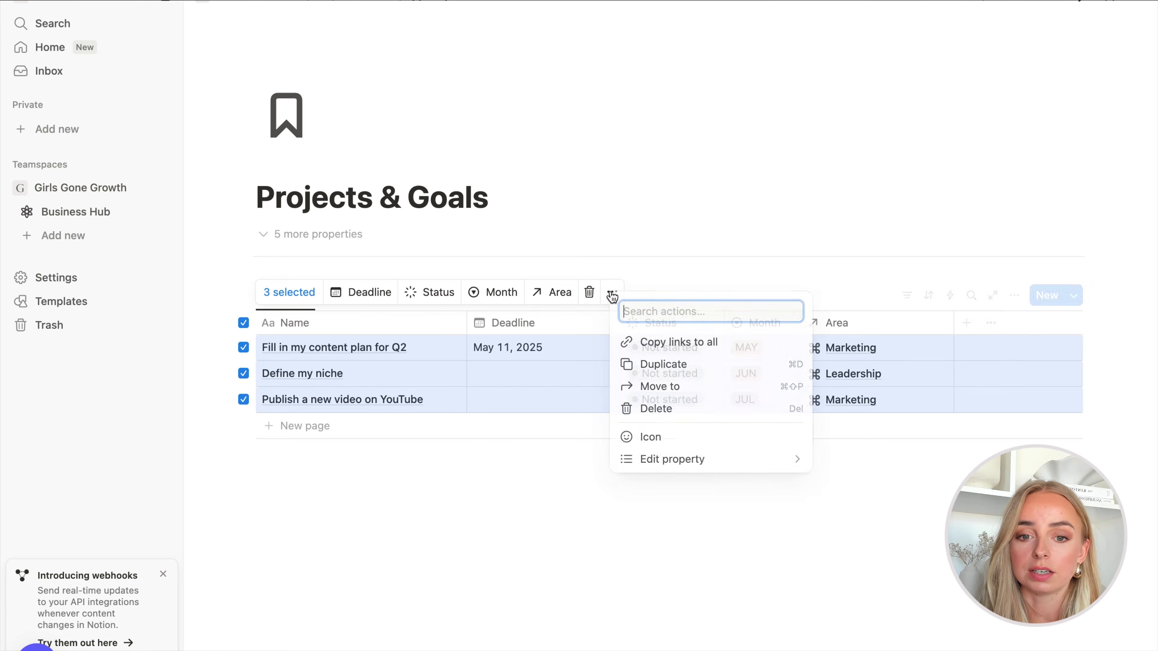
{"action": "left_click", "coordinate": [684, 440]}
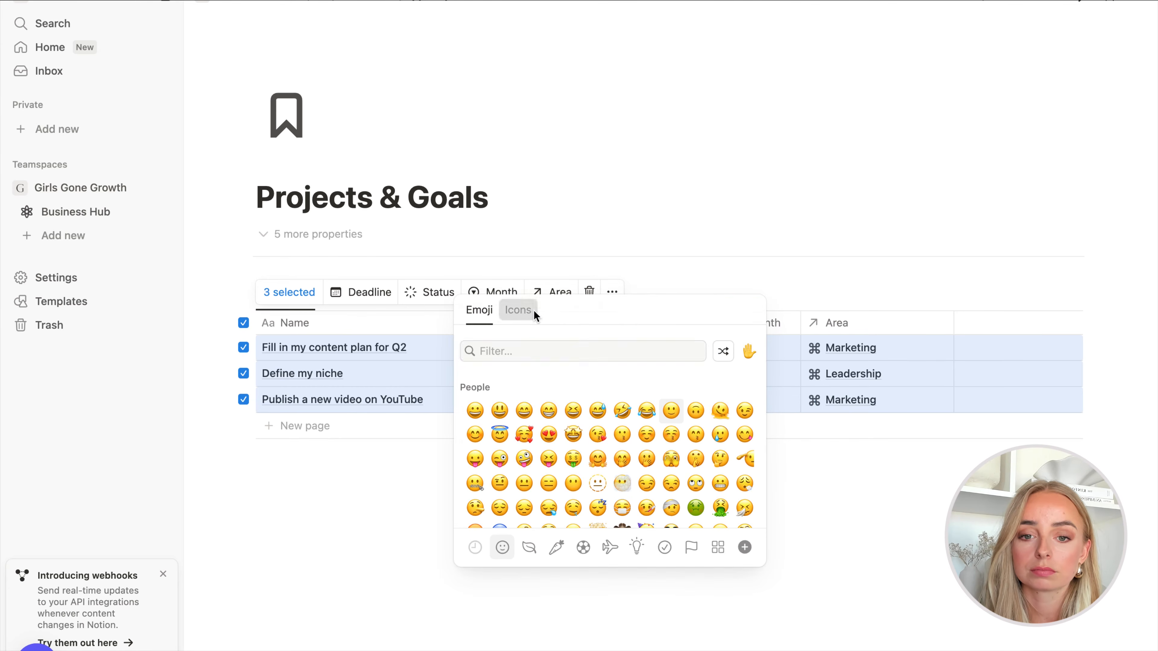
{"action": "left_click", "coordinate": [522, 310]}
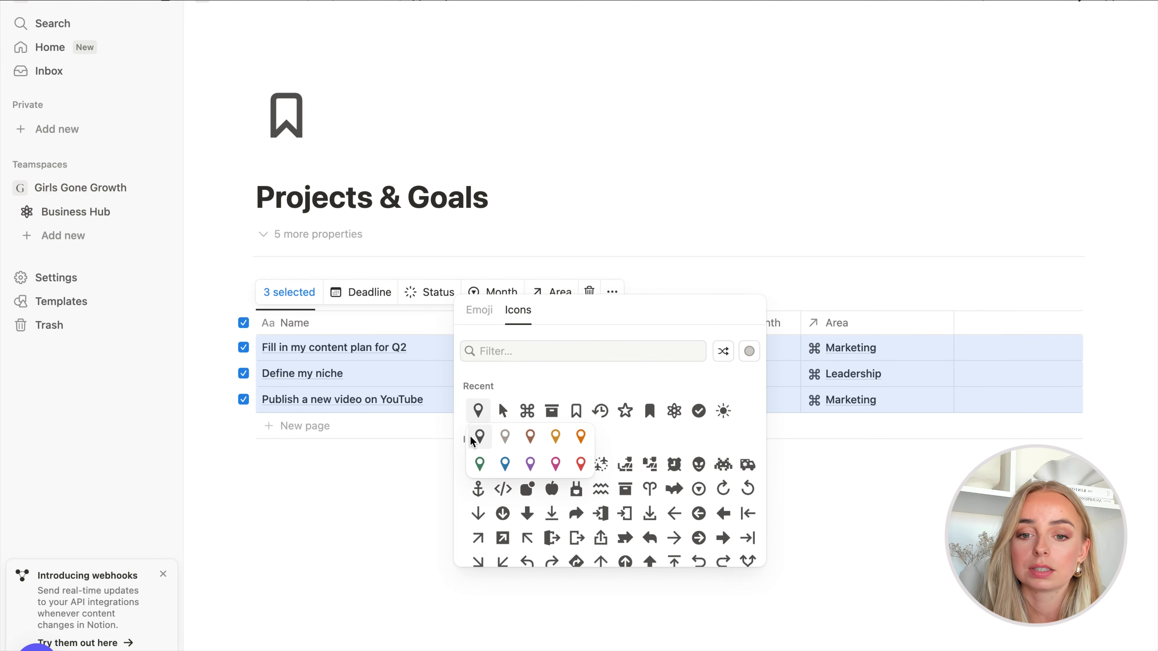
{"action": "left_click", "coordinate": [479, 437]}
{"action": "left_click", "coordinate": [386, 538]}
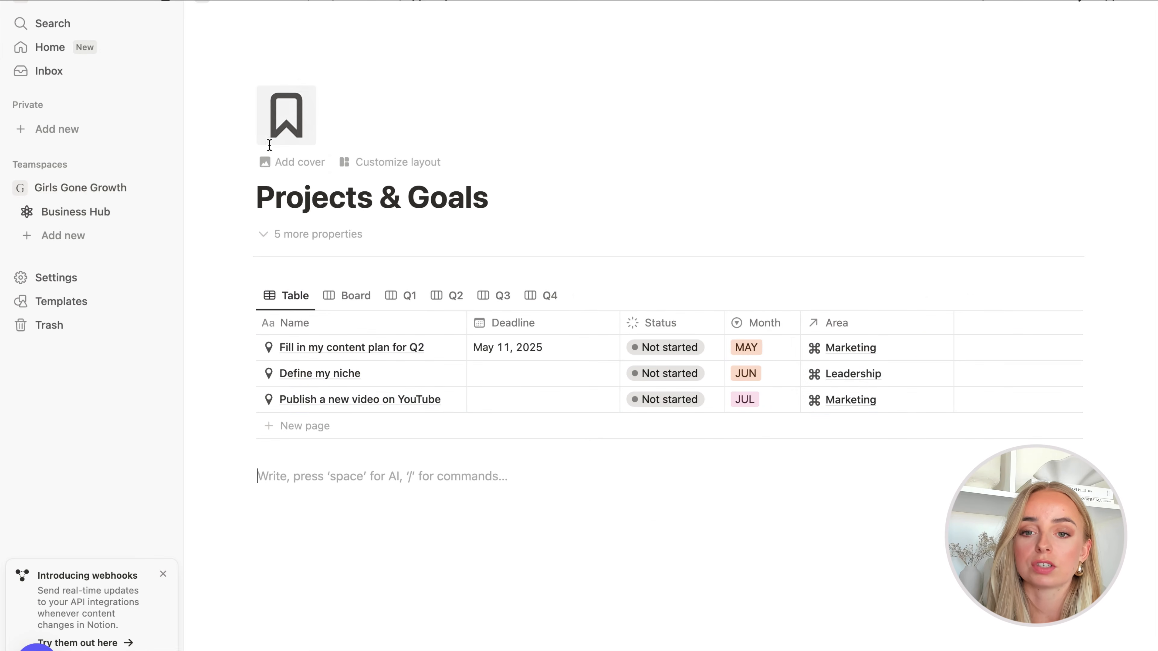
- Open the Marketing area from the Business Hub and check the icons of its linked projects
{"action": "left_click", "coordinate": [79, 212]}
{"action": "scroll", "coordinate": [553, 241], "scroll_direction": "down", "scroll_amount": 10}
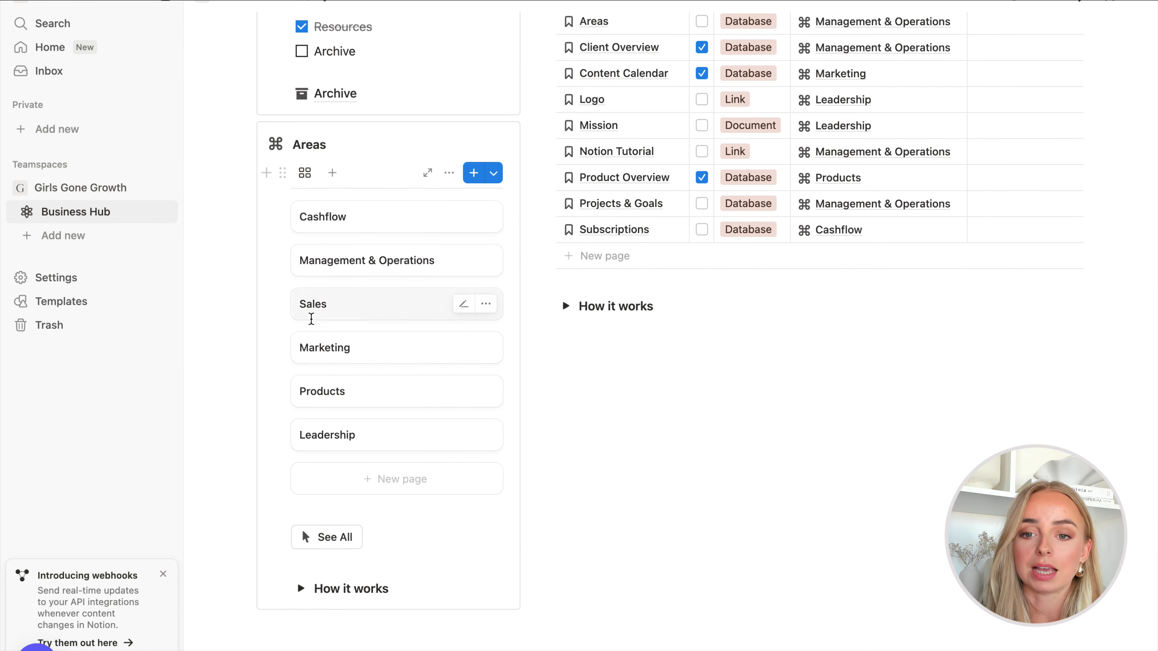
{"action": "left_click", "coordinate": [364, 359]}
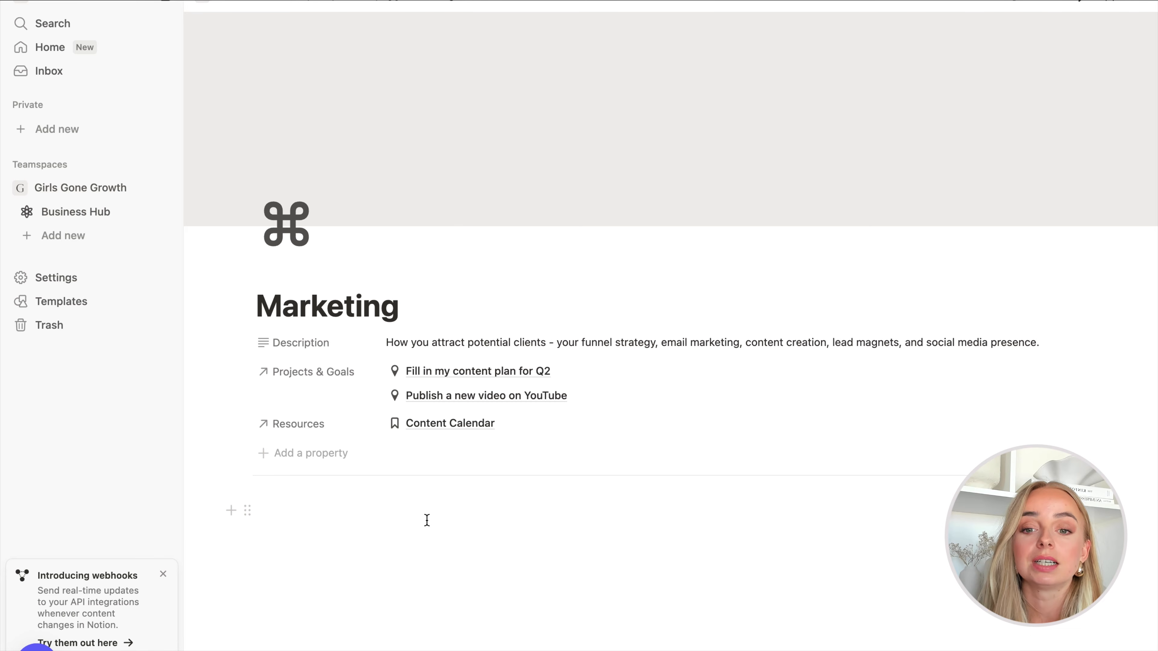
- Return to the Business Hub and reopen the Projects & Goals database from the Resources table
{"action": "left_click", "coordinate": [76, 212]}
{"action": "scroll", "coordinate": [747, 442], "scroll_direction": "down", "scroll_amount": 3}
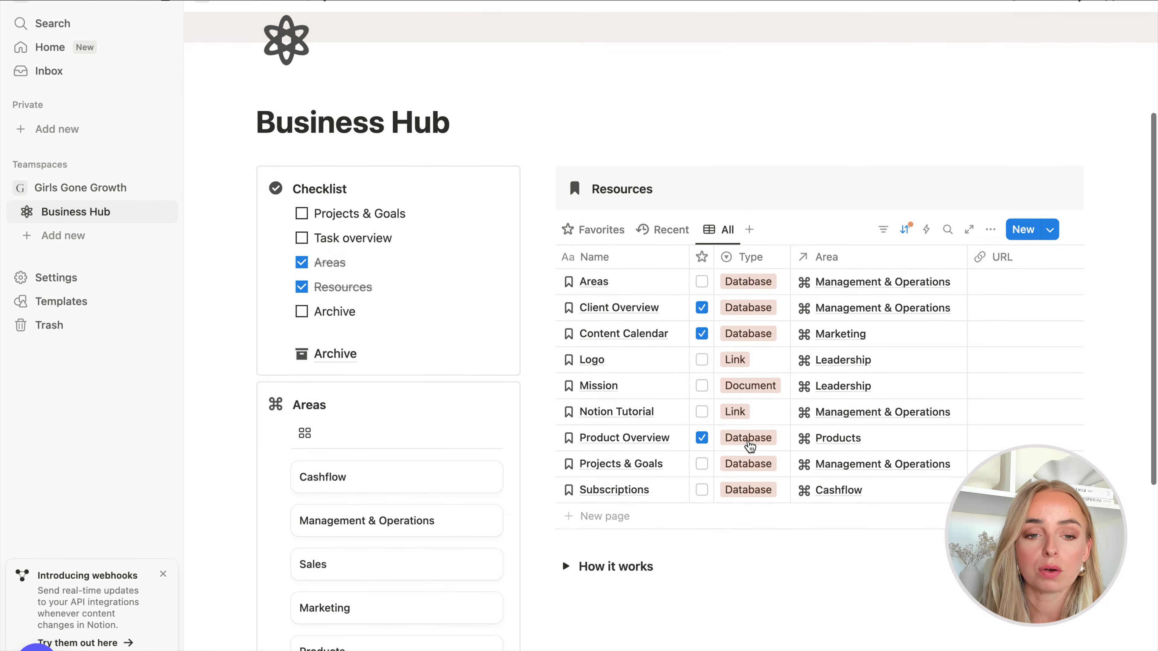
{"action": "scroll", "coordinate": [750, 446], "scroll_direction": "down", "scroll_amount": 1}
{"action": "left_click", "coordinate": [665, 441]}
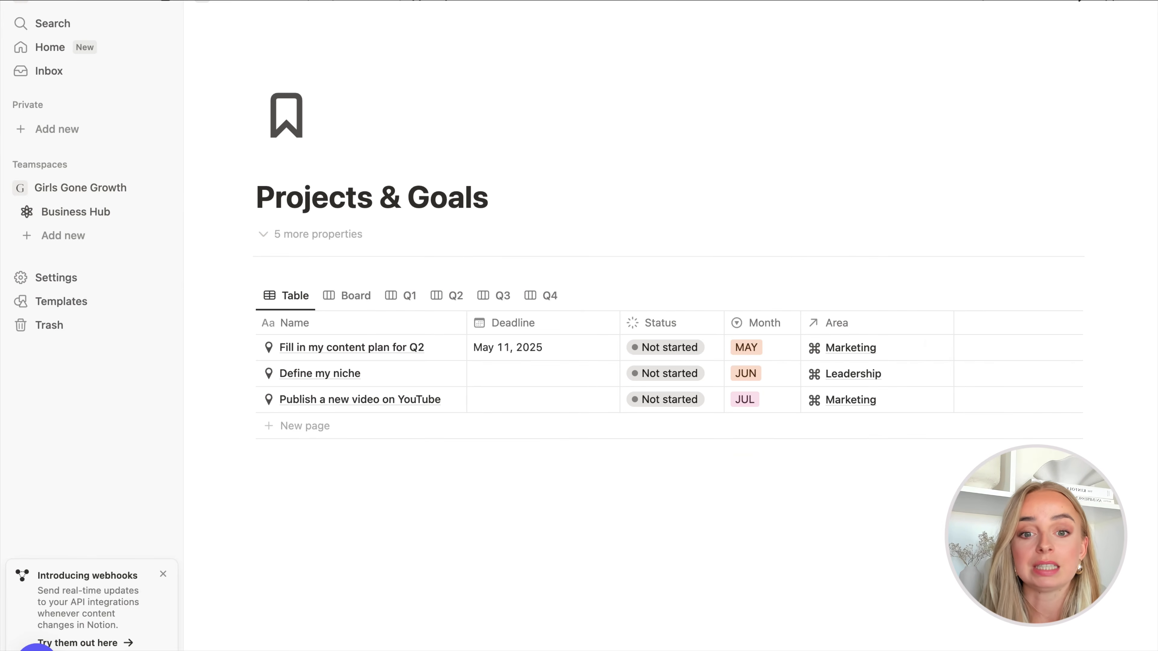
- Narrow the Area column slightly and add a one-way, no-limit relation named Resource to the Resources database
{"action": "left_click_drag", "start_coordinate": [953, 323], "coordinate": [924, 323]}
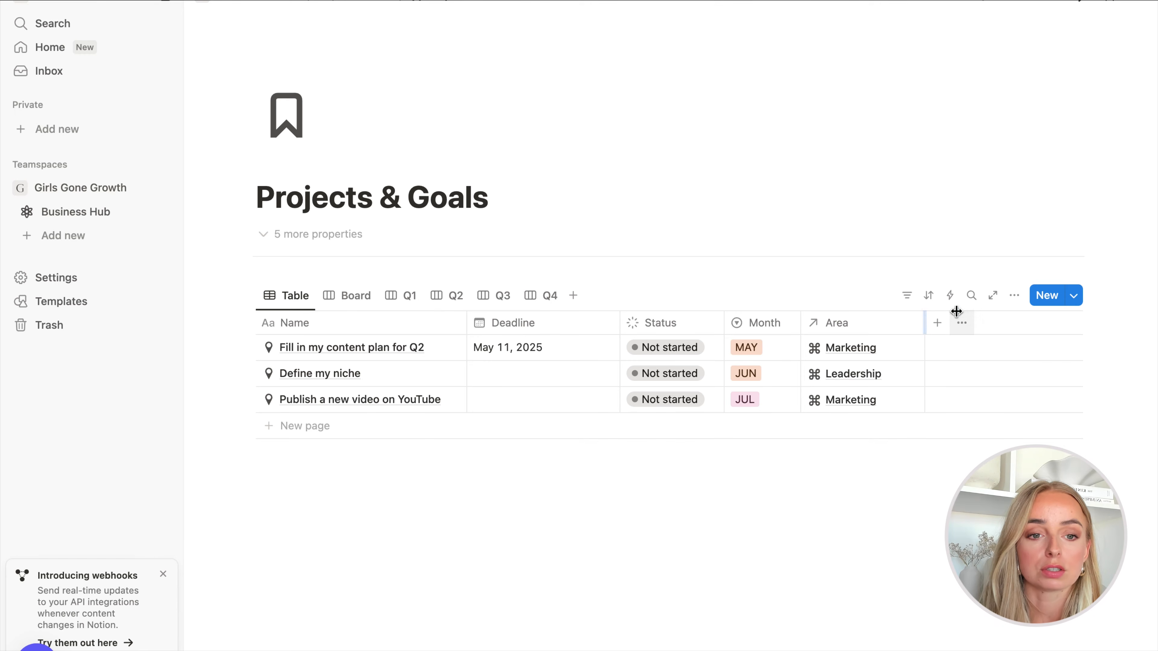
{"action": "left_click", "coordinate": [946, 323]}
{"action": "scroll", "coordinate": [980, 434], "scroll_direction": "down", "scroll_amount": 3}
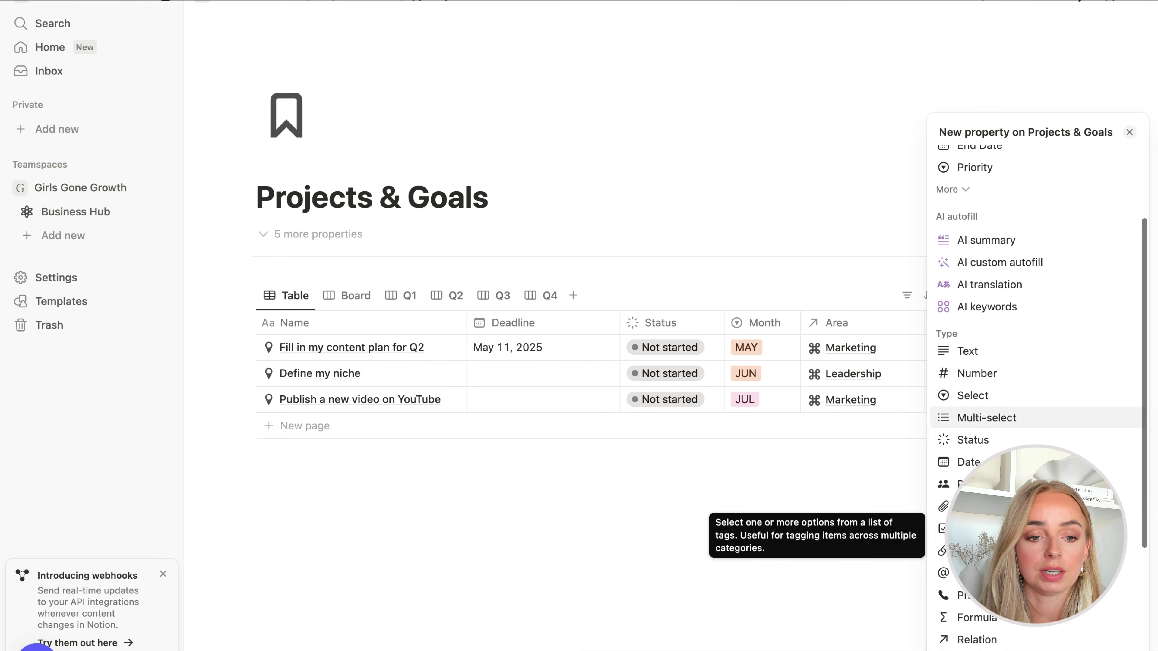
{"action": "left_click", "coordinate": [1000, 600]}
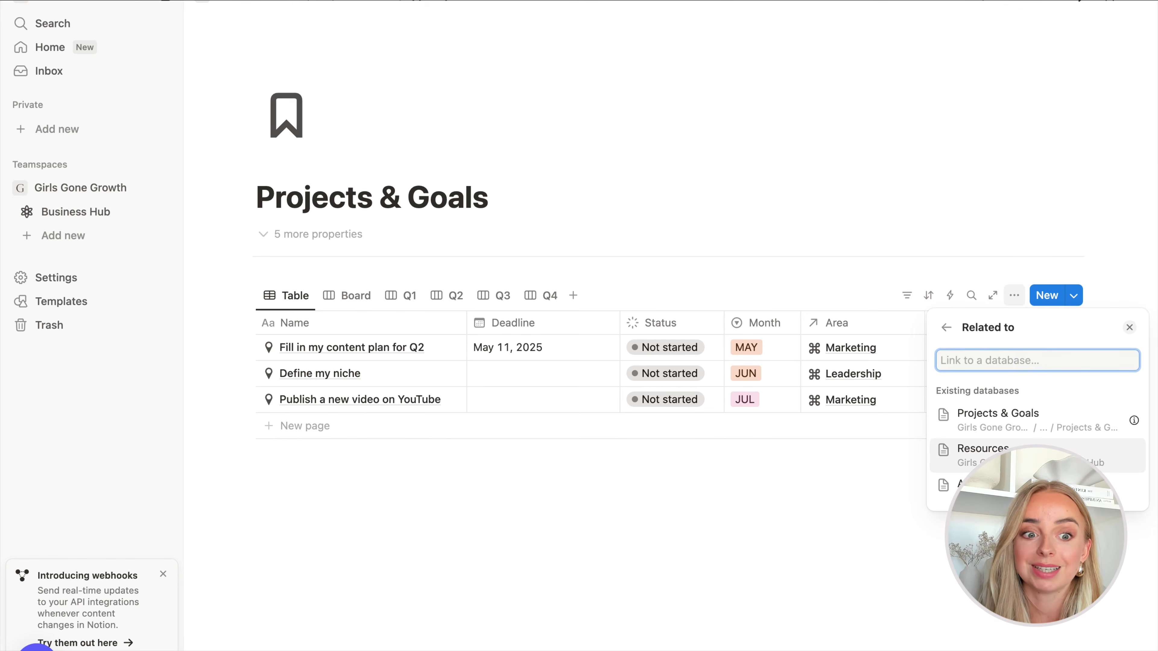
{"action": "left_click", "coordinate": [1026, 453]}
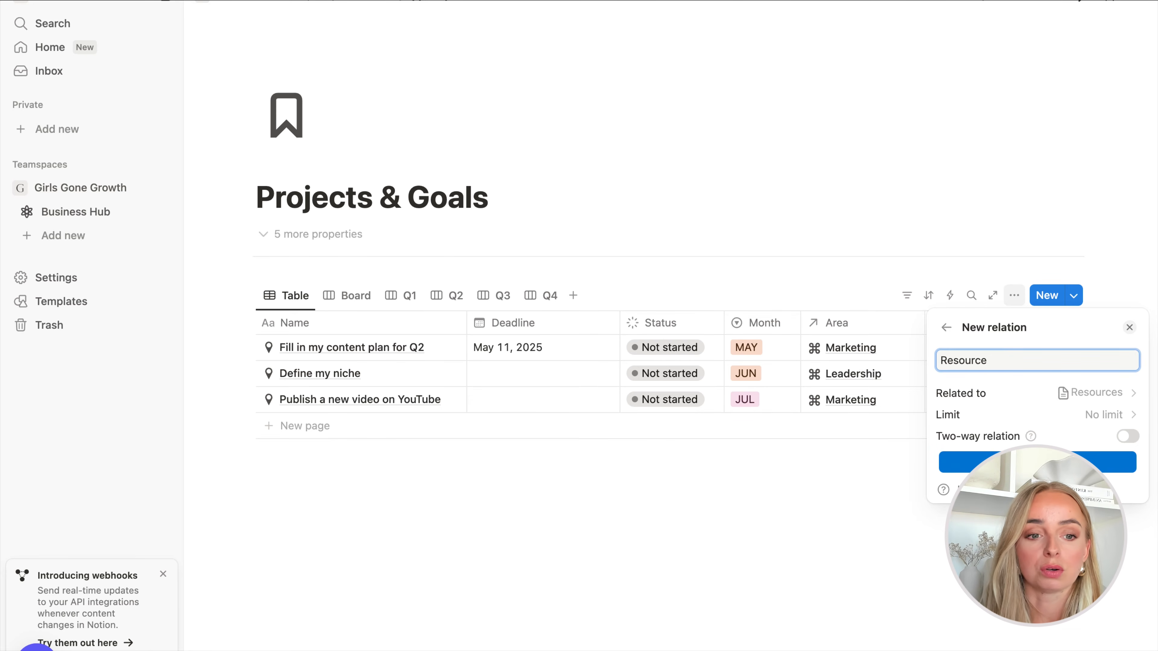
{"action": "left_click", "coordinate": [953, 462]}
{"action": "left_click", "coordinate": [902, 554]}
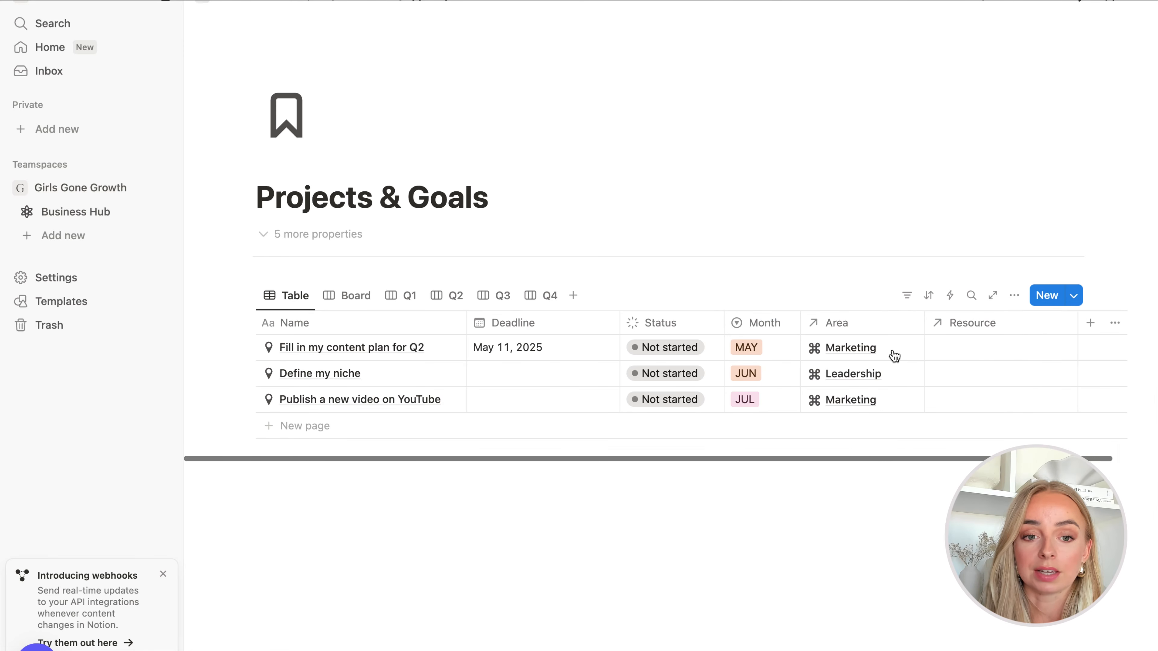
- Link Content Calendar as the Resource for "Fill in my content plan for Q2" and "Publish a new video on YouTube"
{"action": "left_click", "coordinate": [948, 351]}
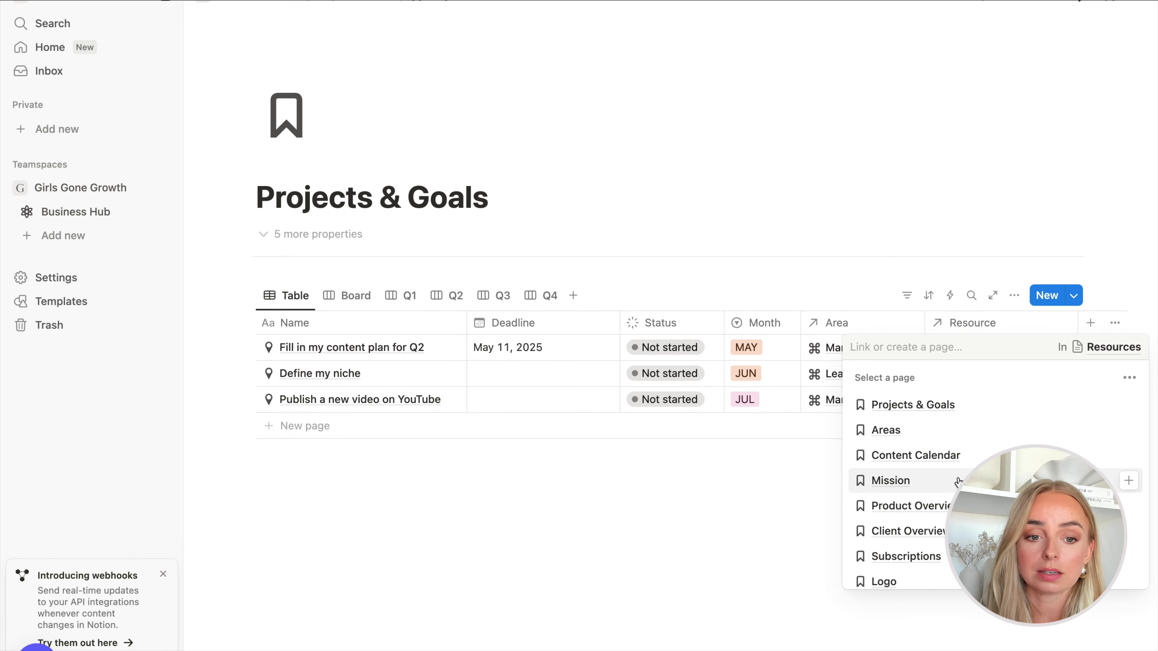
{"action": "left_click", "coordinate": [940, 457]}
{"action": "left_click", "coordinate": [773, 486]}
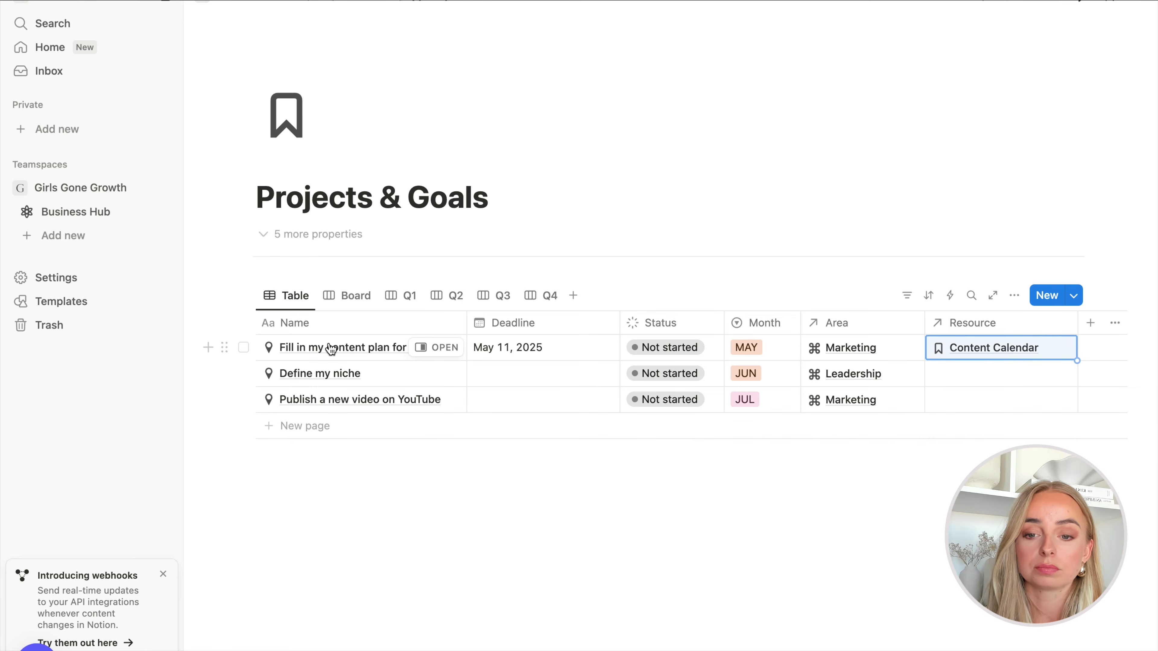
{"action": "left_click", "coordinate": [972, 402]}
{"action": "left_click", "coordinate": [910, 508]}
{"action": "left_click", "coordinate": [783, 510]}
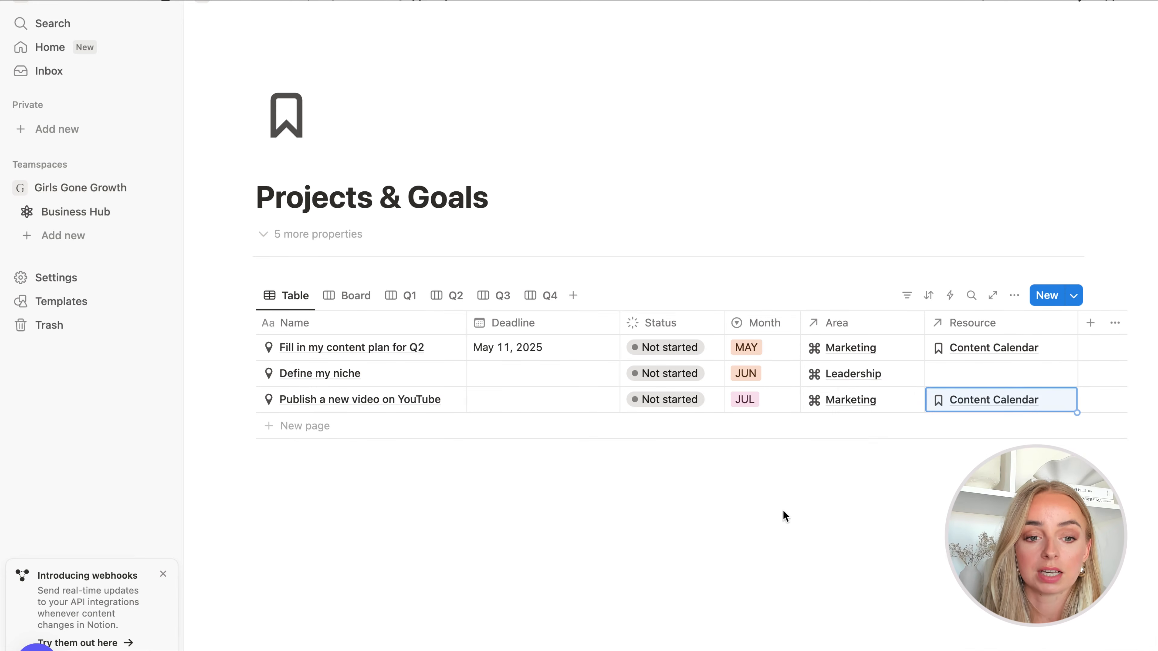
- Create a new resource named Niche from the Resource field of "Define my niche" and link it there
{"action": "left_click", "coordinate": [962, 381]}
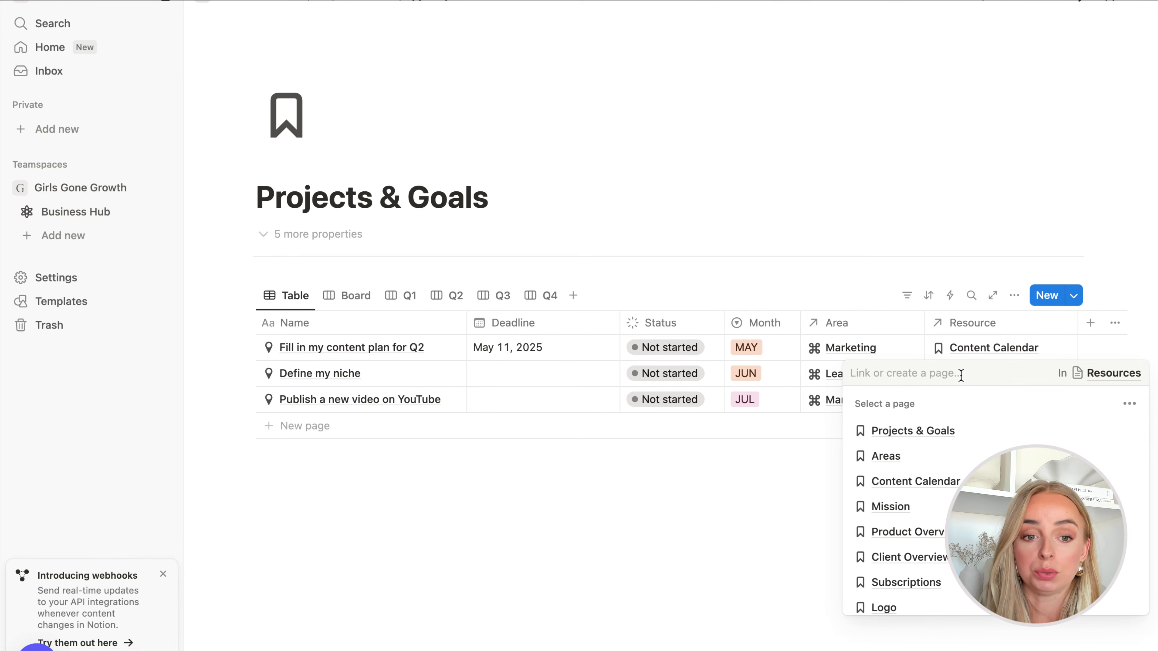
{"action": "type", "text": "Niche"}
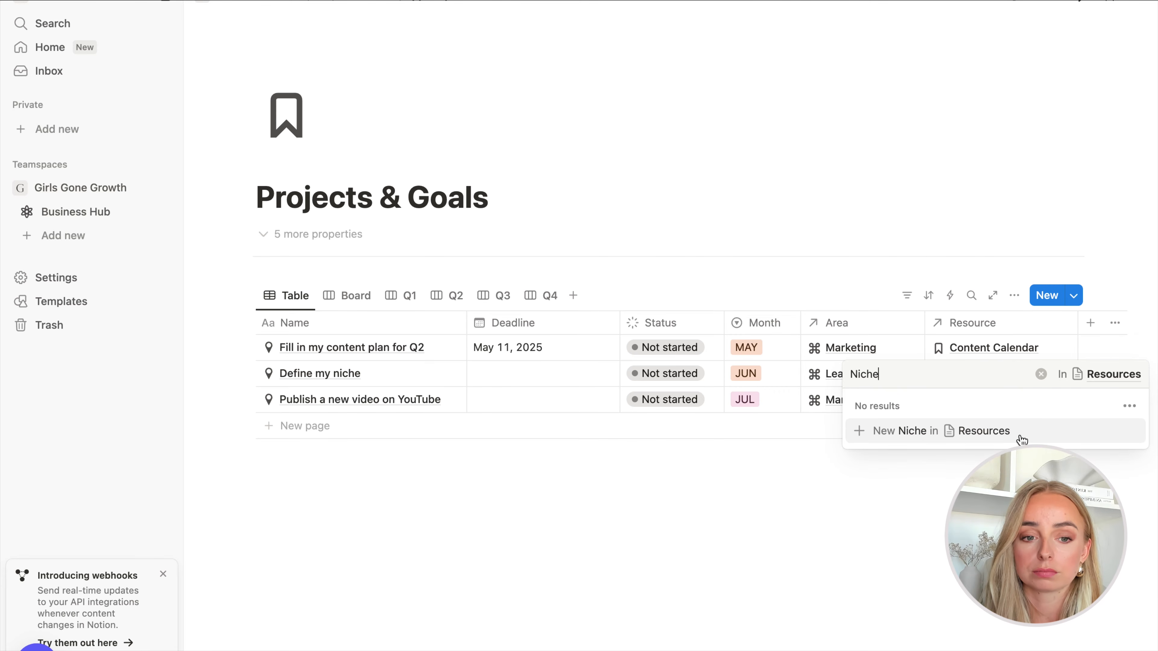
{"action": "left_click", "coordinate": [1022, 439]}
{"action": "key", "text": "Escape"}
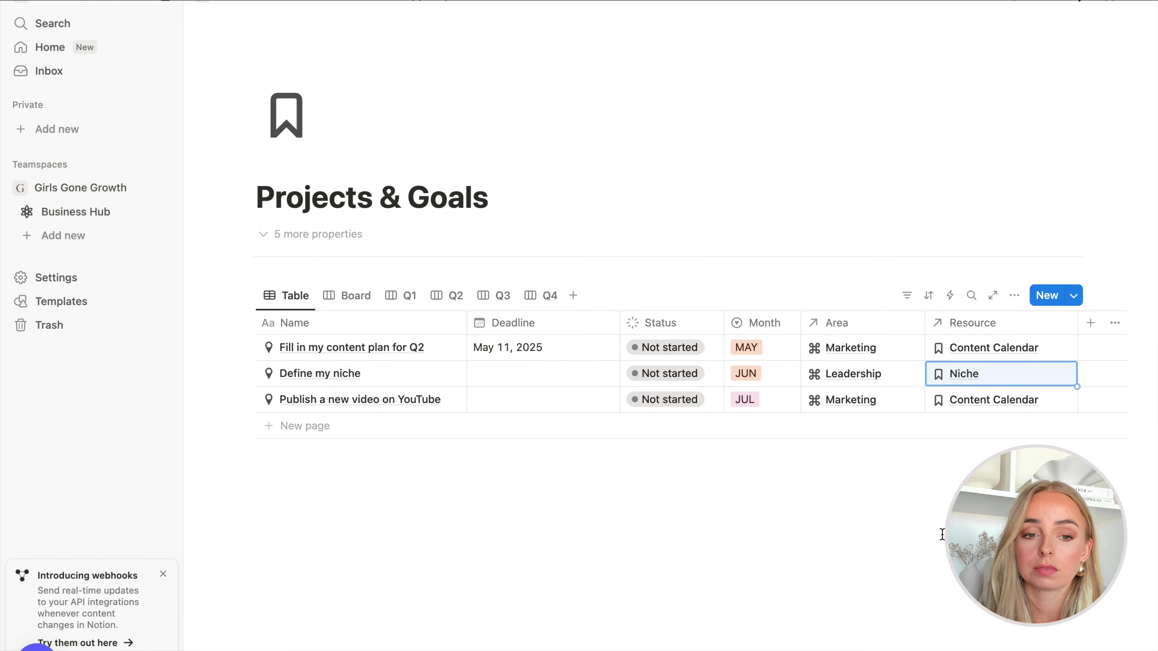
{"action": "left_click", "coordinate": [942, 534]}
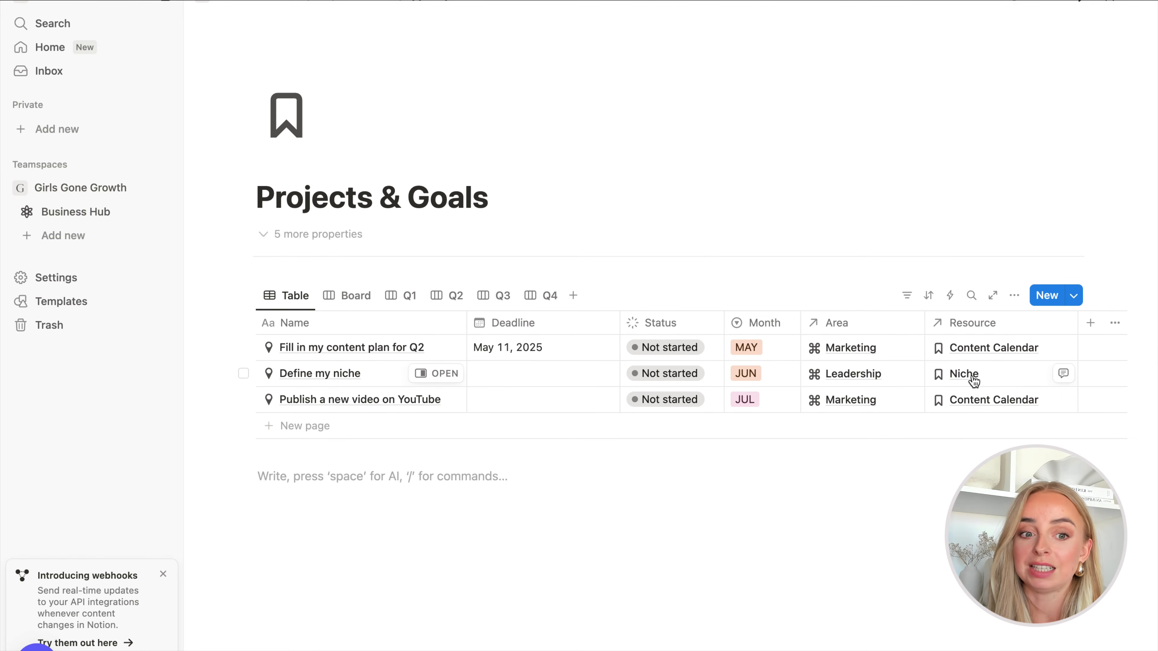
- In the Business Hub's Resources table, set the Niche entry's Type to Document and its Area to Leadership
{"action": "left_click", "coordinate": [68, 213]}
{"action": "scroll", "coordinate": [787, 336], "scroll_direction": "down", "scroll_amount": 5}
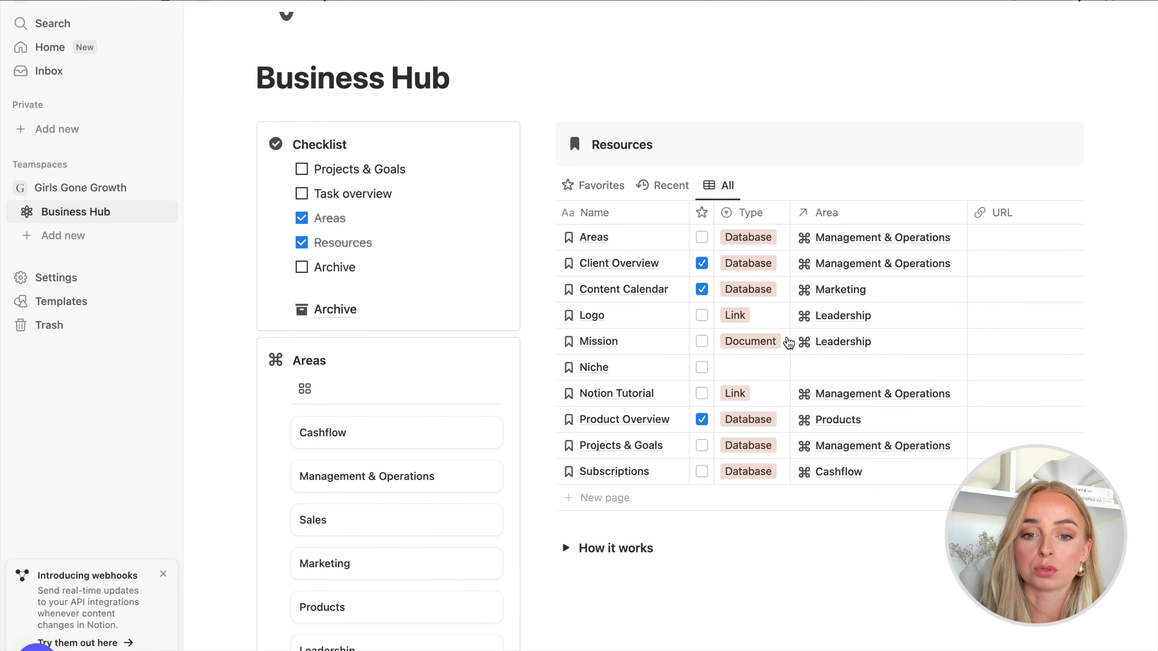
{"action": "left_click", "coordinate": [744, 380]}
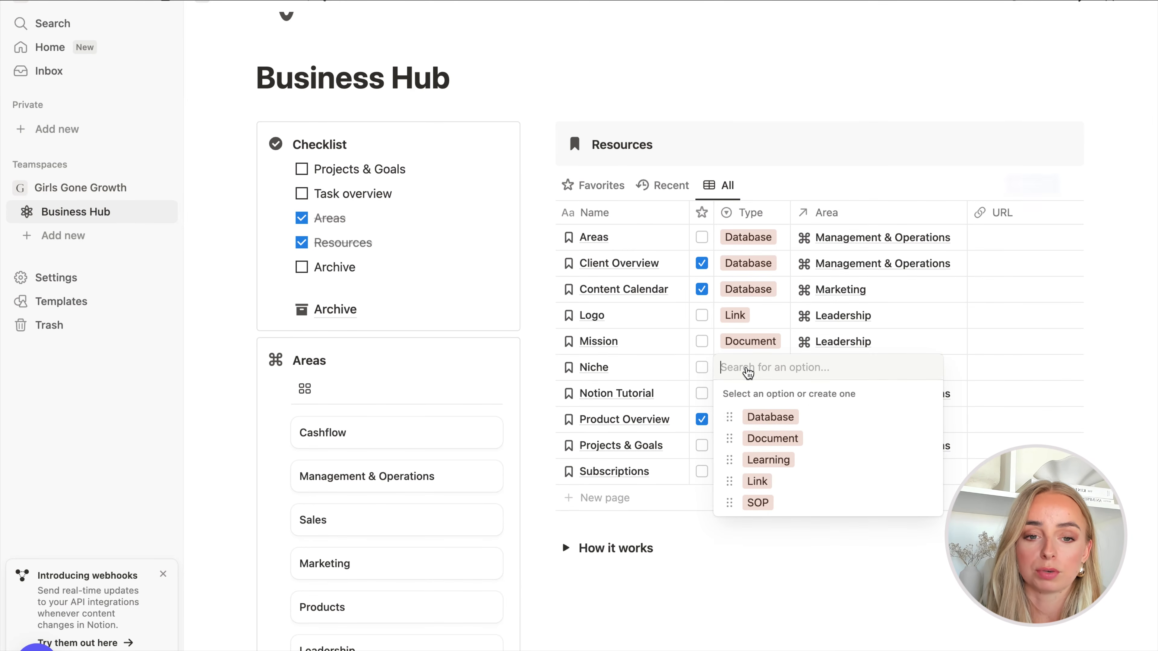
{"action": "left_click", "coordinate": [770, 445]}
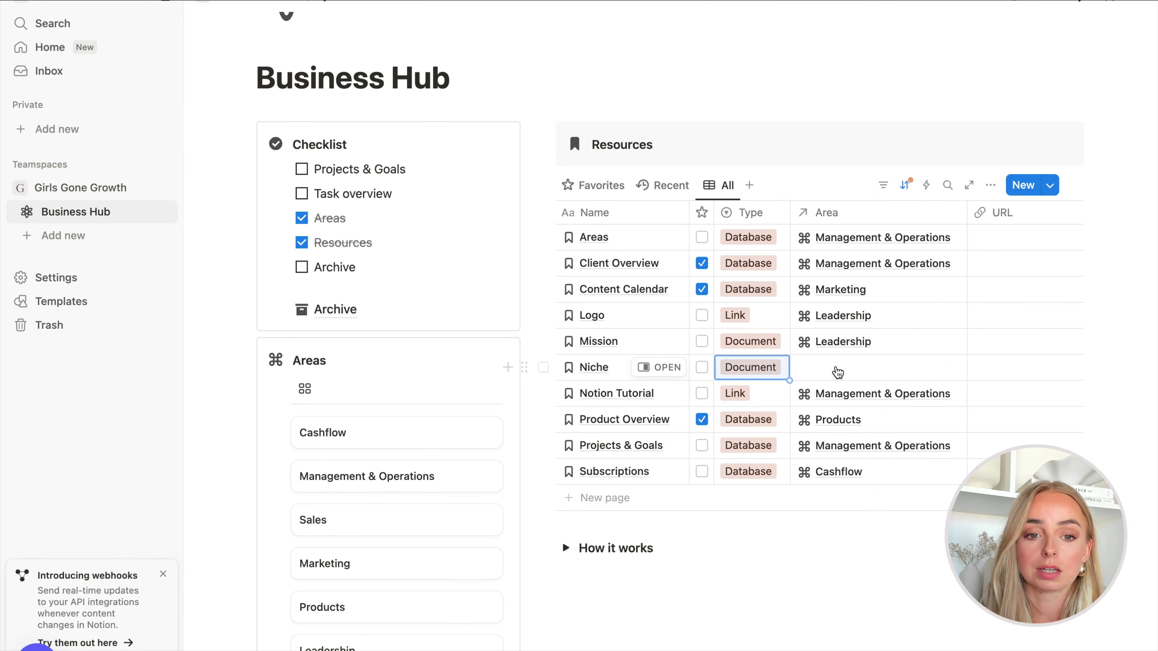
{"action": "left_click", "coordinate": [837, 372]}
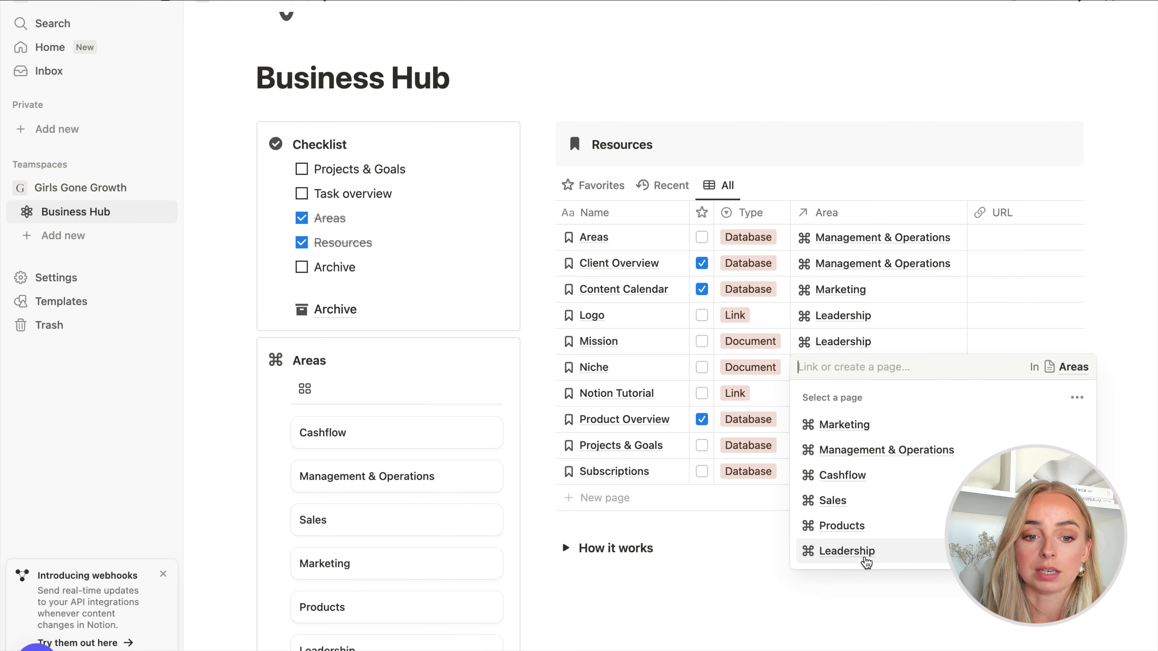
{"action": "left_click", "coordinate": [864, 551]}
{"action": "key", "text": "Escape"}
{"action": "left_click", "coordinate": [844, 549]}
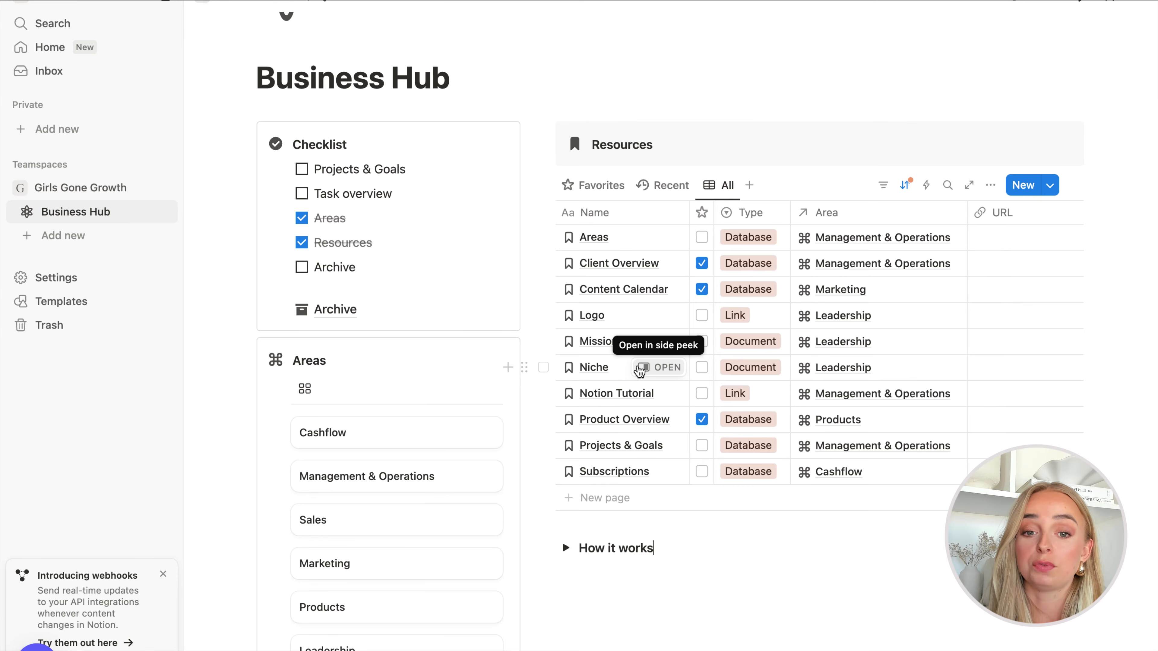
{"action": "scroll", "coordinate": [640, 370], "scroll_direction": "up", "scroll_amount": 2}
{"action": "scroll", "coordinate": [640, 370], "scroll_direction": "down", "scroll_amount": 2}
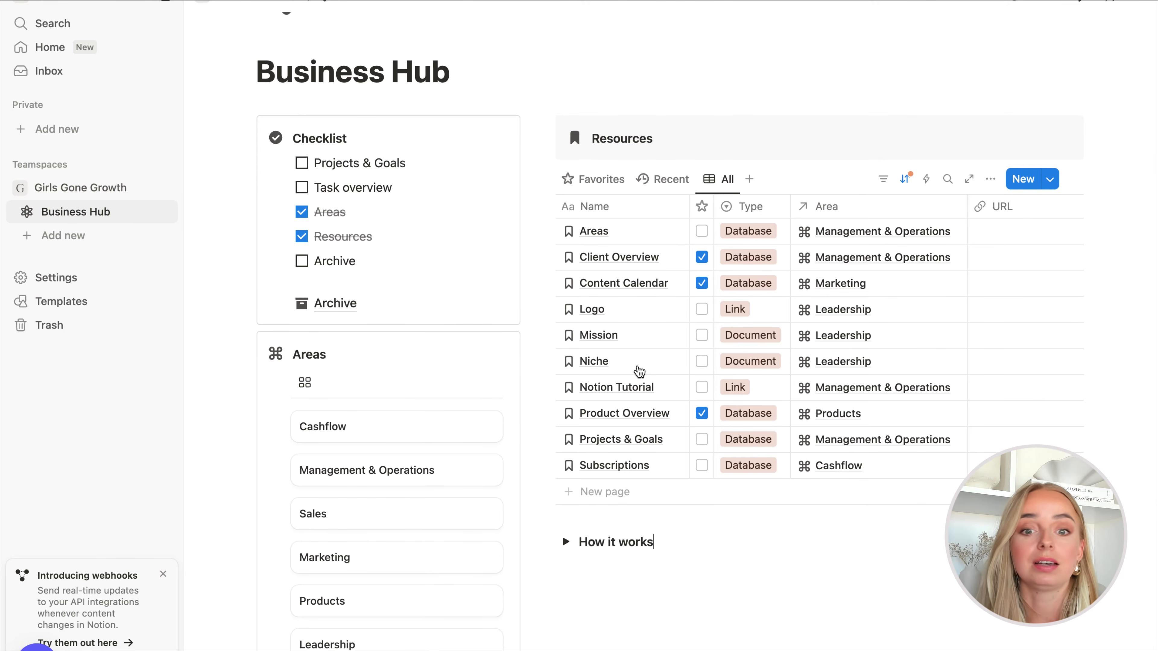
{"action": "scroll", "coordinate": [640, 370], "scroll_direction": "down", "scroll_amount": 2}
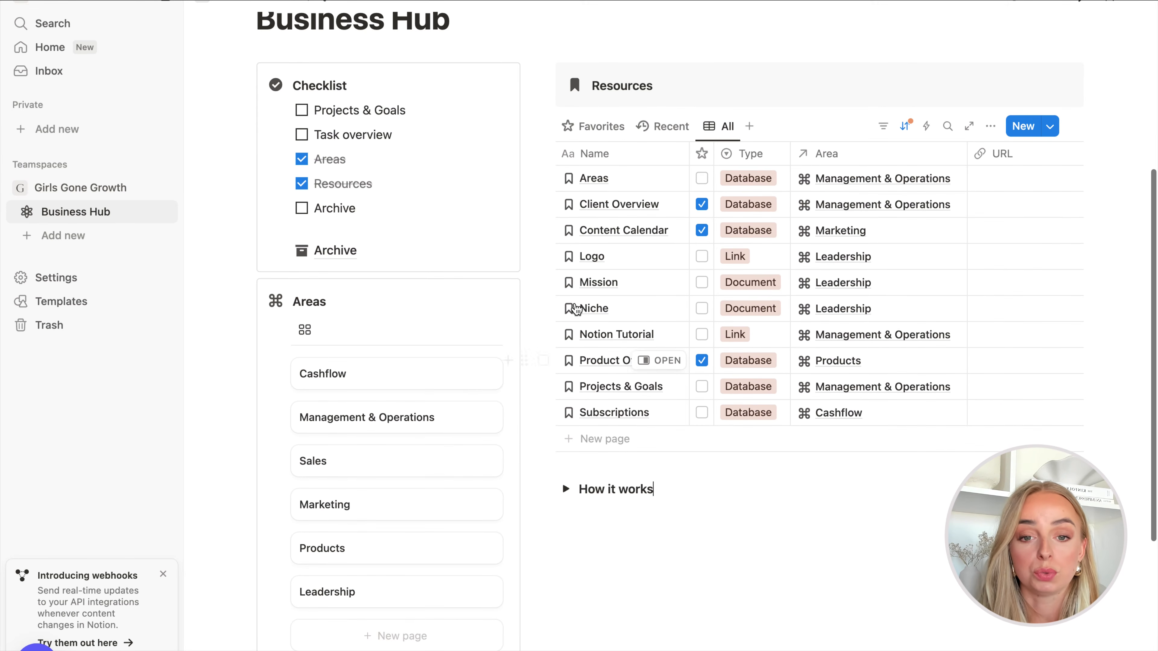
- Duplicate the Resources heading callout and retitle the upper copy "Projects & Goals" in bold
{"action": "scroll", "coordinate": [612, 322], "scroll_direction": "up", "scroll_amount": 3}
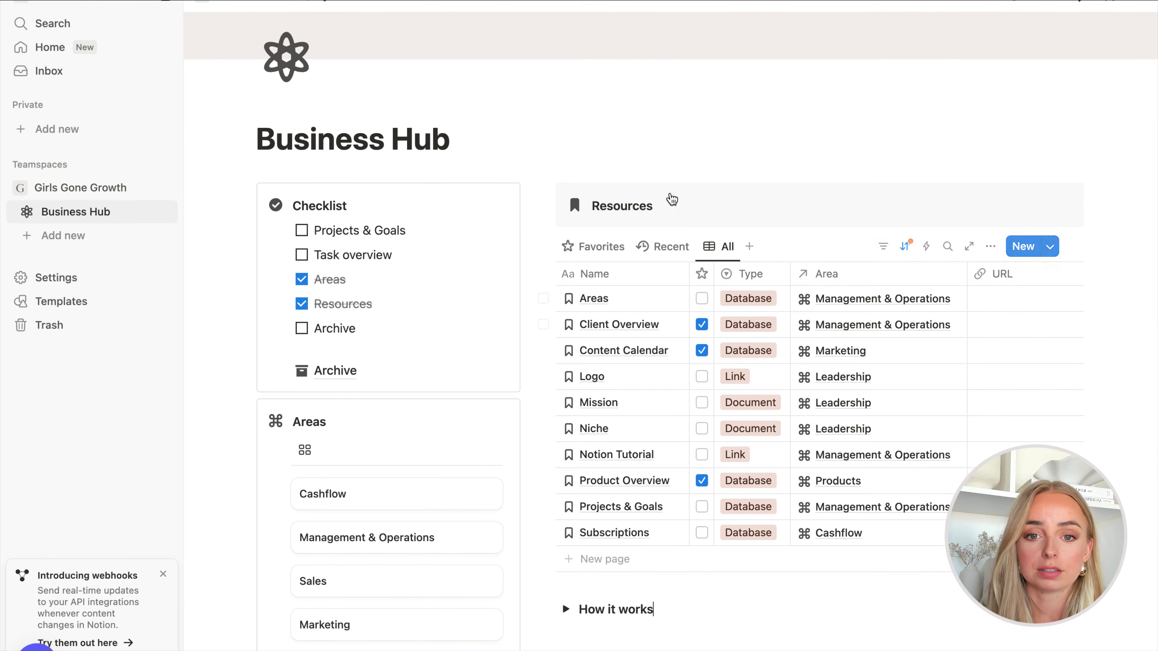
{"action": "left_click", "coordinate": [549, 194]}
{"action": "key", "text": "super+d"}
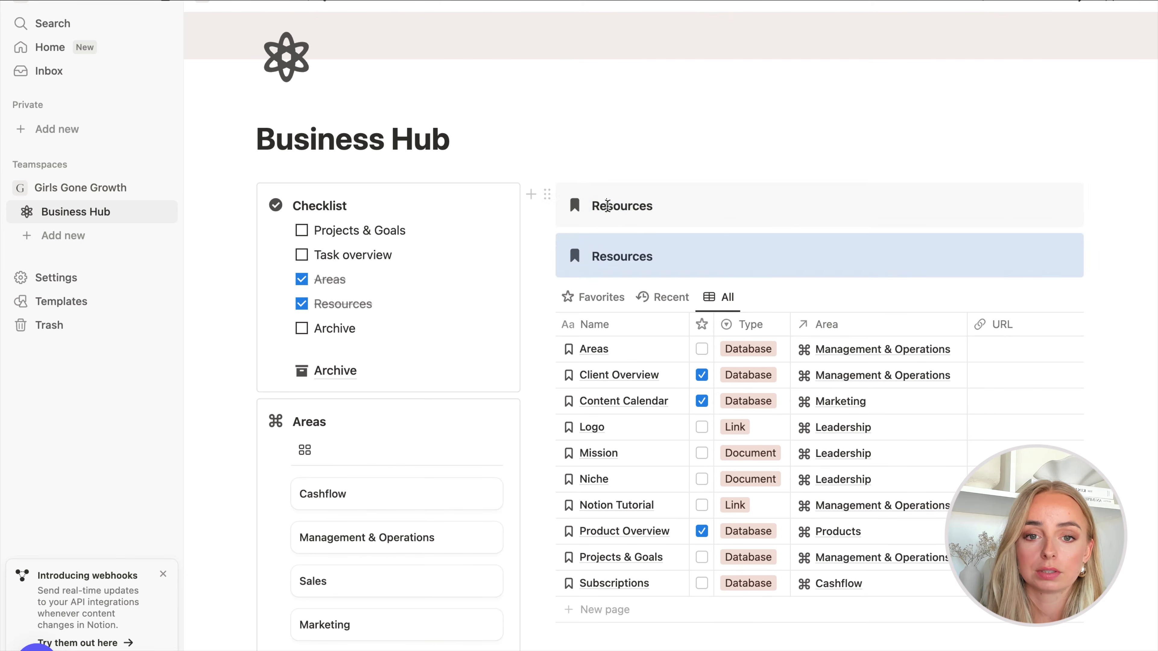
{"action": "double_click", "coordinate": [607, 207]}
{"action": "type", "text": "Projects & Goals"}
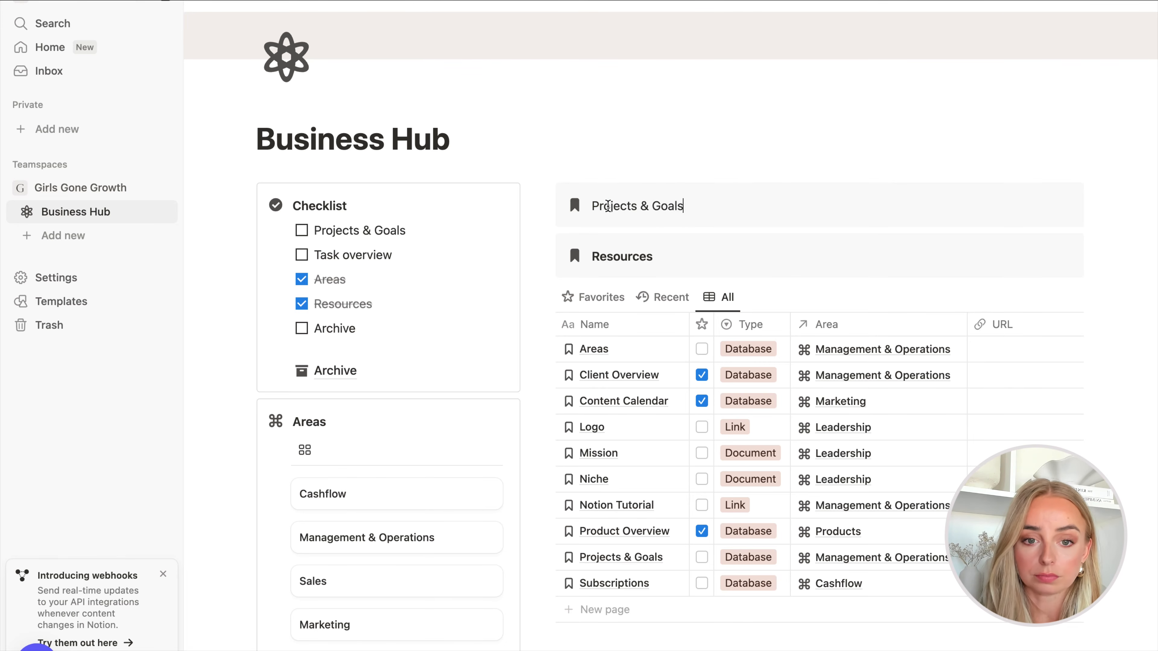
{"action": "triple_click", "coordinate": [608, 206]}
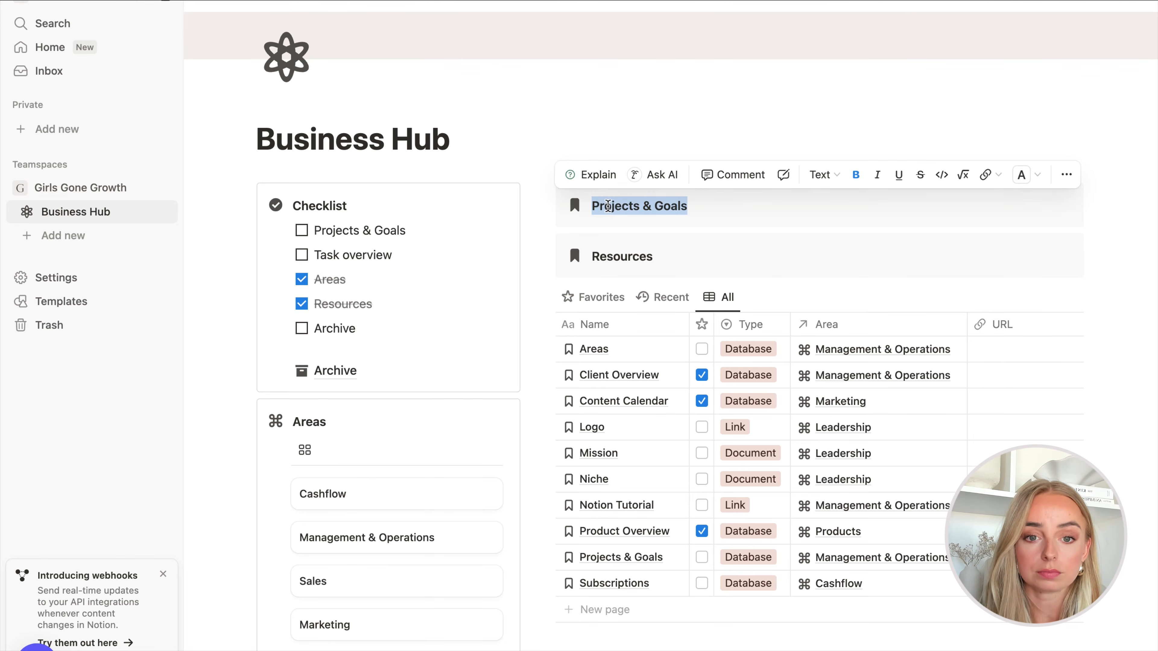
{"action": "left_click", "coordinate": [735, 213]}
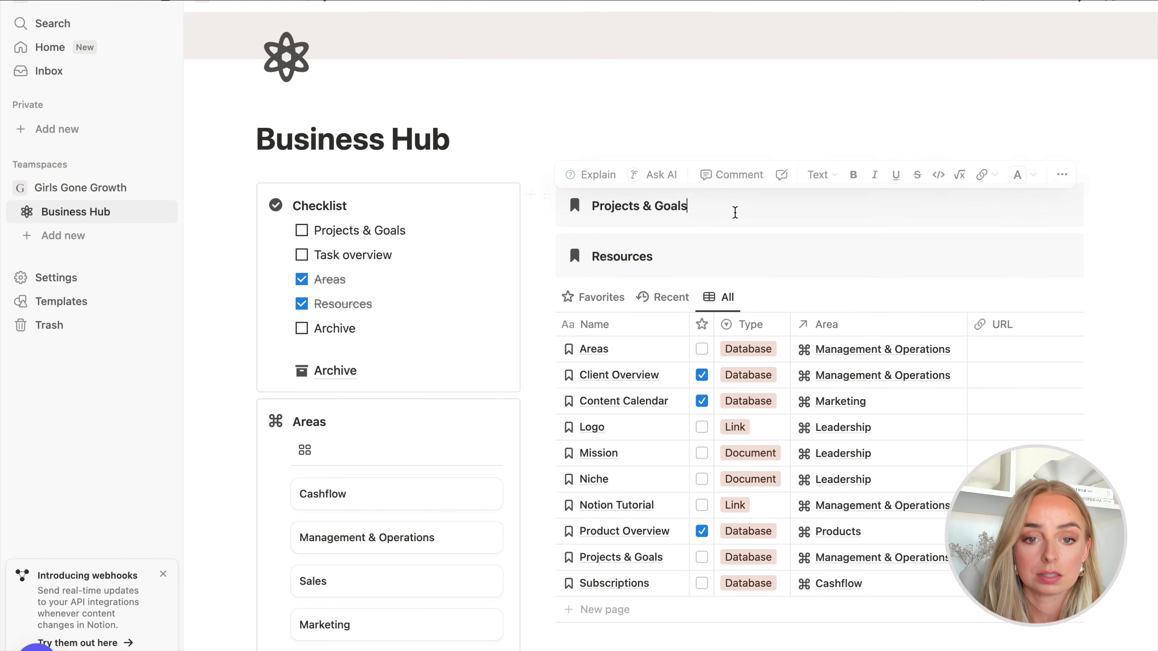
- Insert an inline database below the Projects & Goals callout and link it to the existing Projects & Goals database
{"action": "key", "text": "Return"}
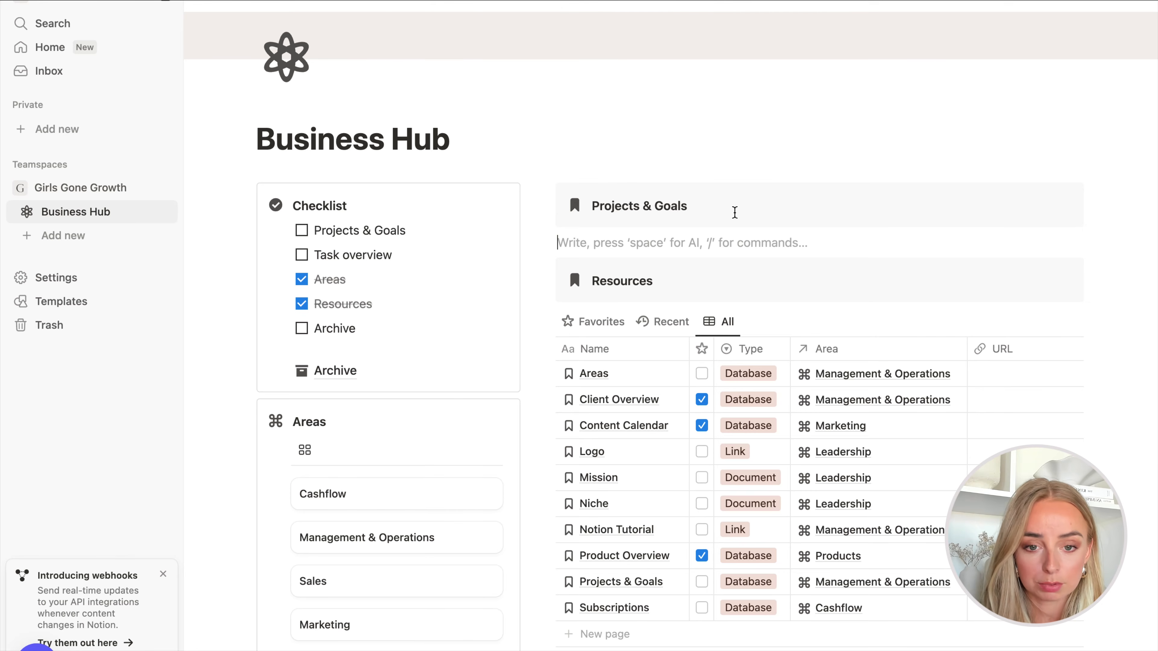
{"action": "type", "text": "/"}
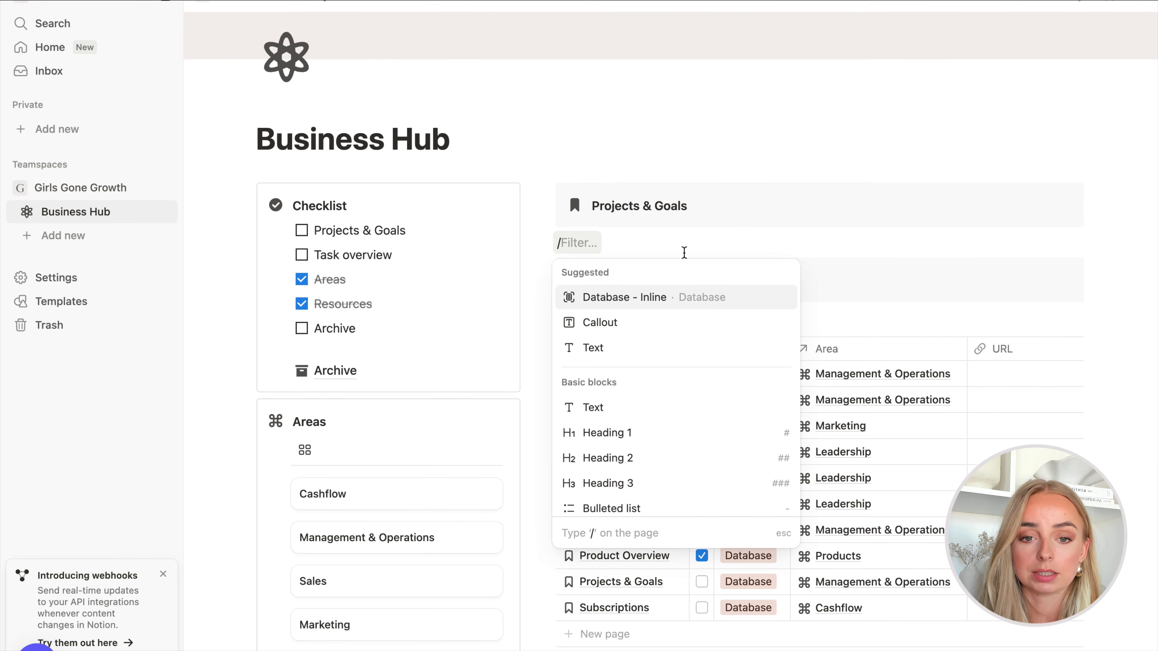
{"action": "left_click", "coordinate": [631, 299]}
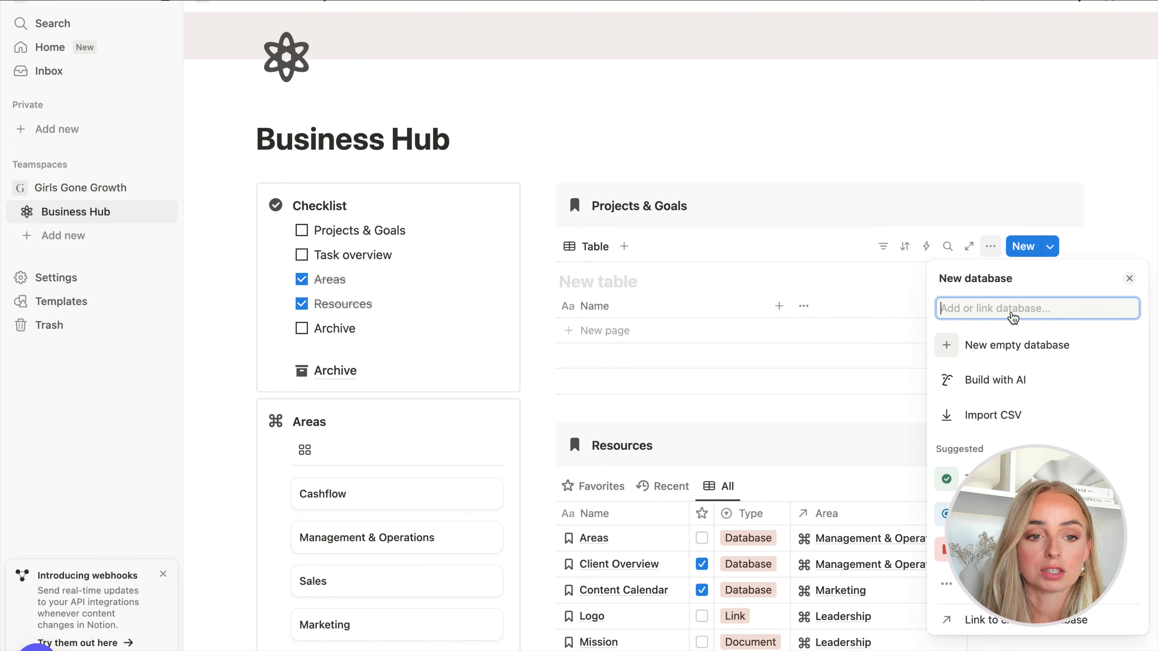
{"action": "type", "text": "p"}
{"action": "key", "text": "BackSpace"}
{"action": "type", "text": "pr"}
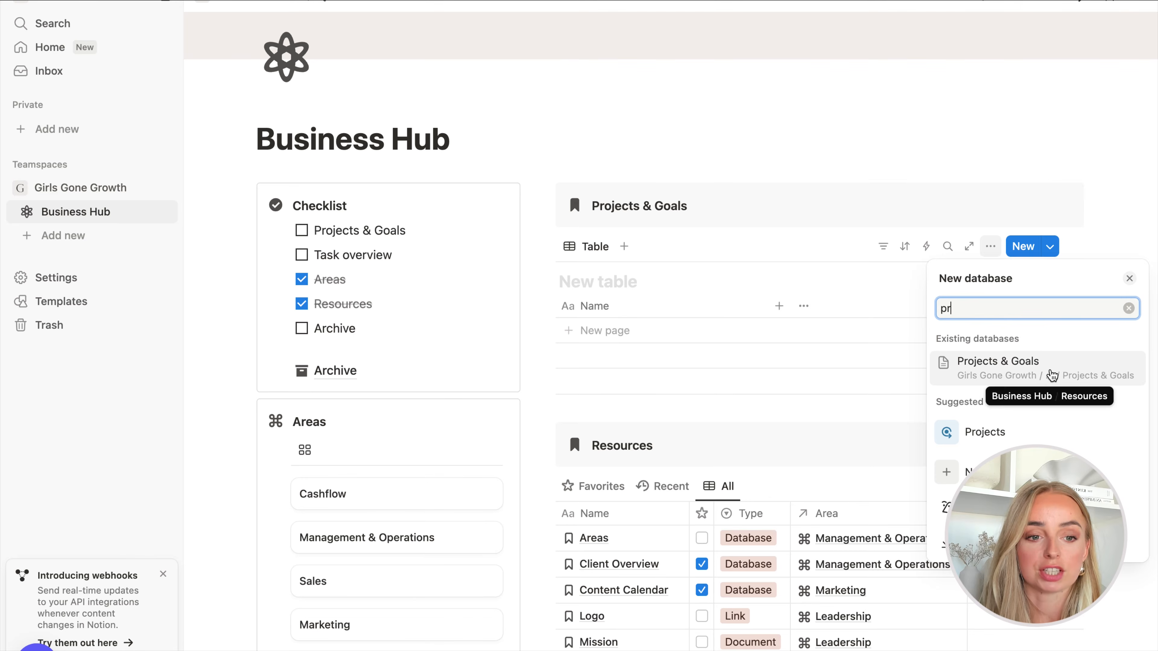
{"action": "left_click", "coordinate": [1052, 377]}
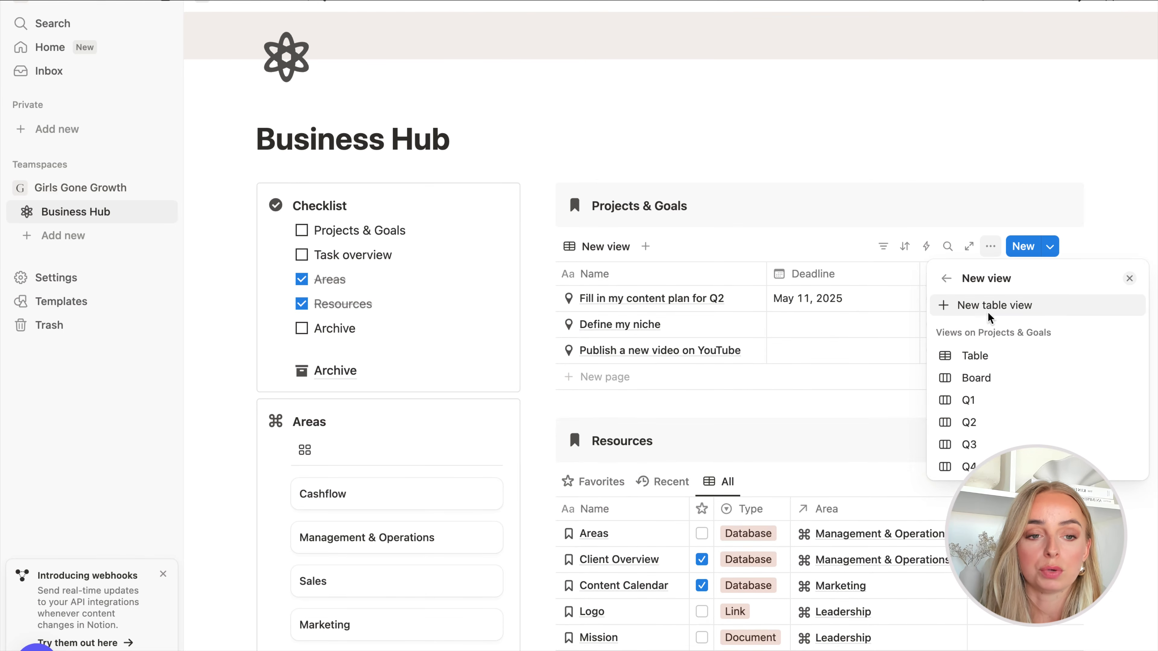
- Create a new table view of the linked database named Current with the month calendar icon
{"action": "left_click", "coordinate": [1009, 305]}
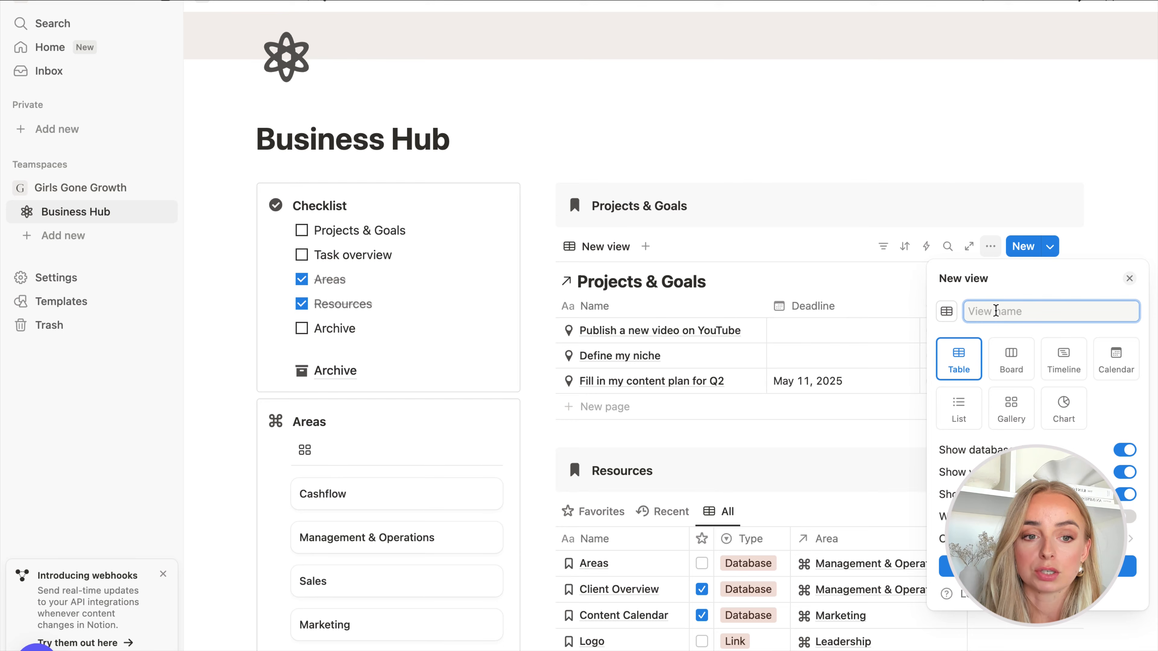
{"action": "type", "text": "Current"}
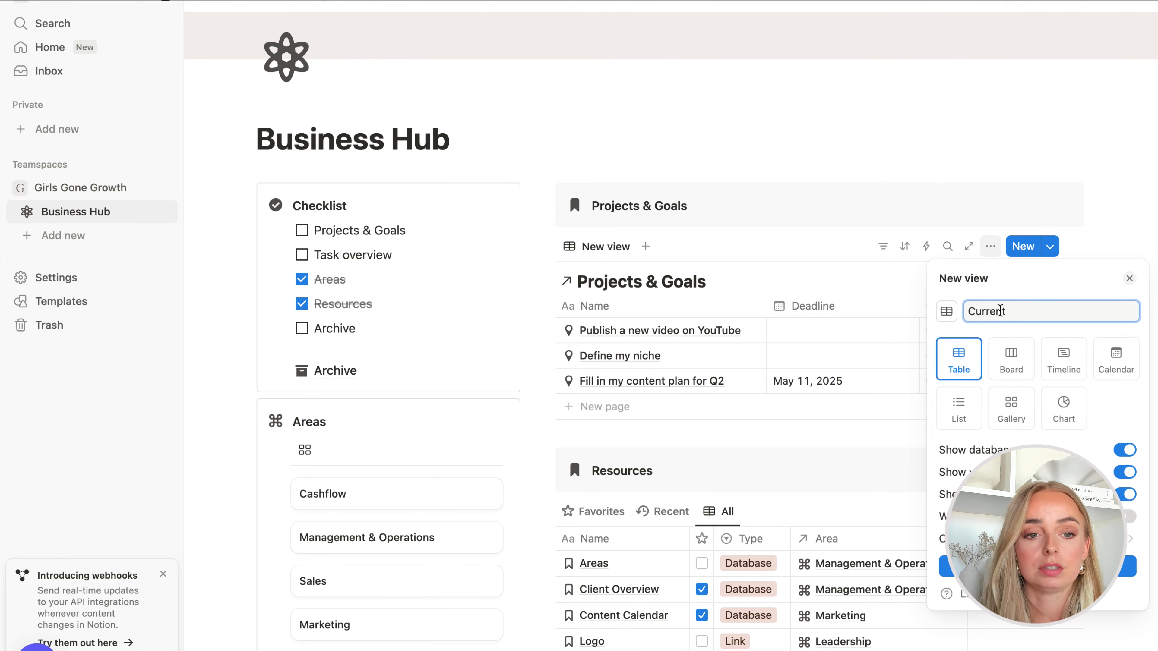
{"action": "left_click", "coordinate": [946, 311]}
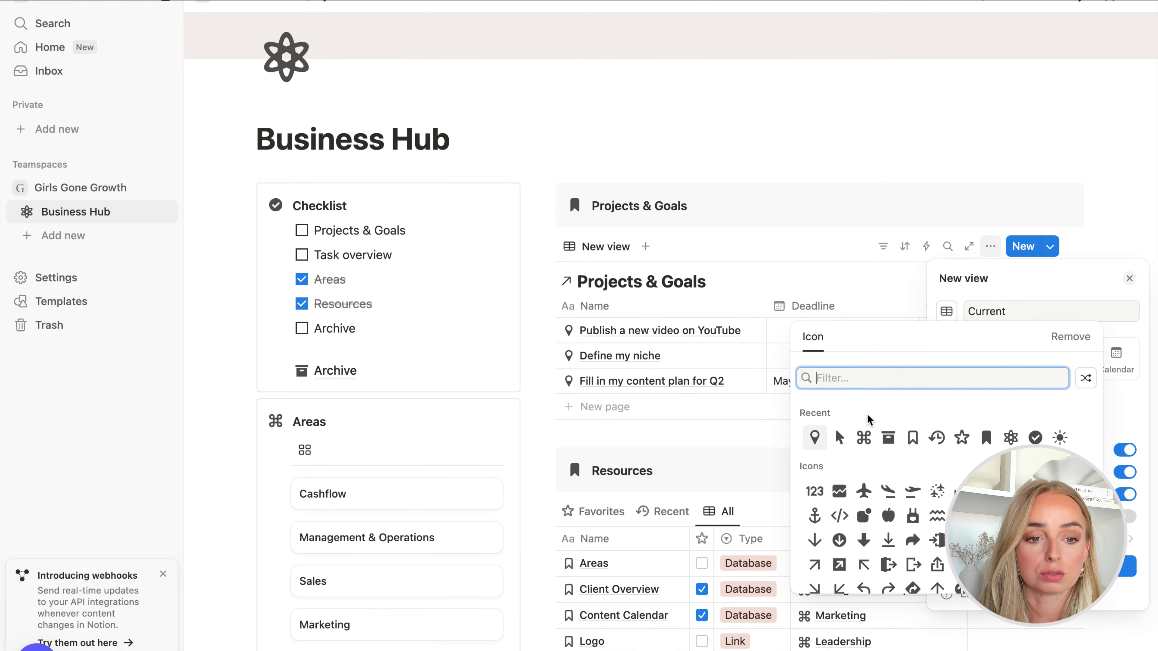
{"action": "type", "text": "cal"}
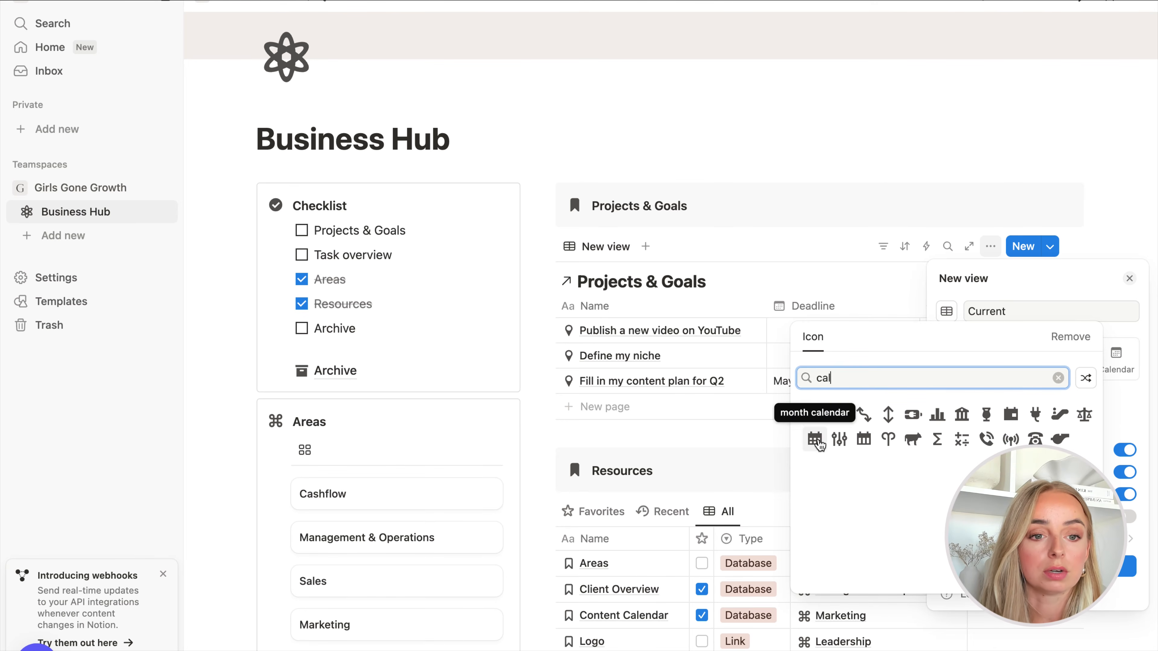
{"action": "left_click", "coordinate": [816, 440]}
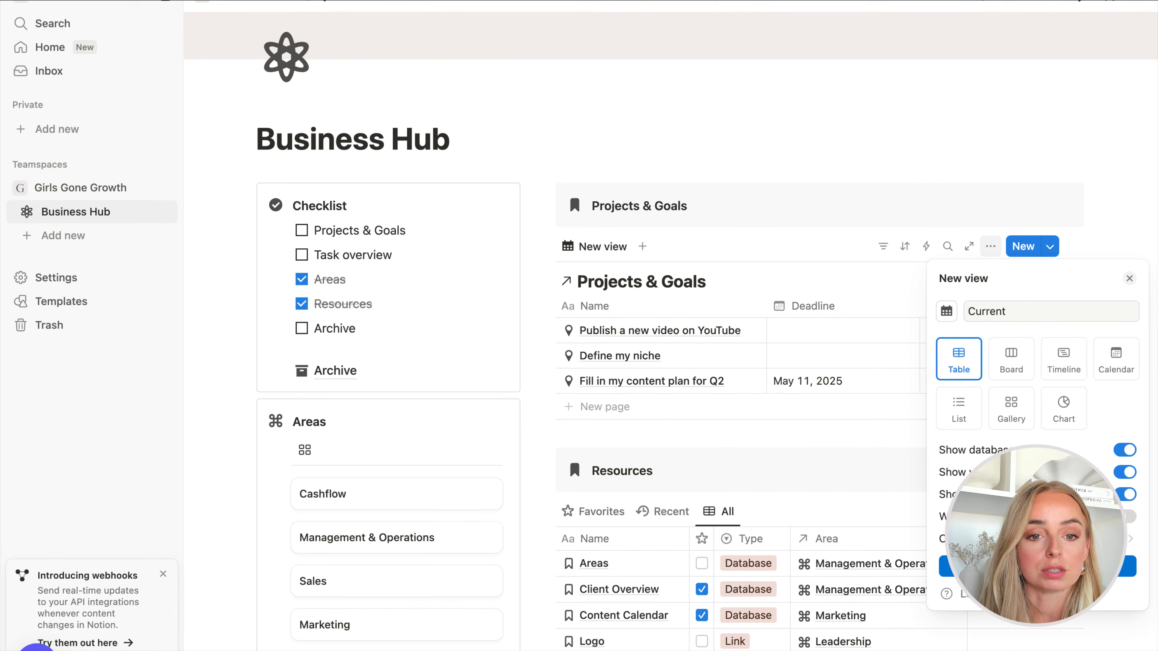
{"action": "left_click", "coordinate": [1038, 567]}
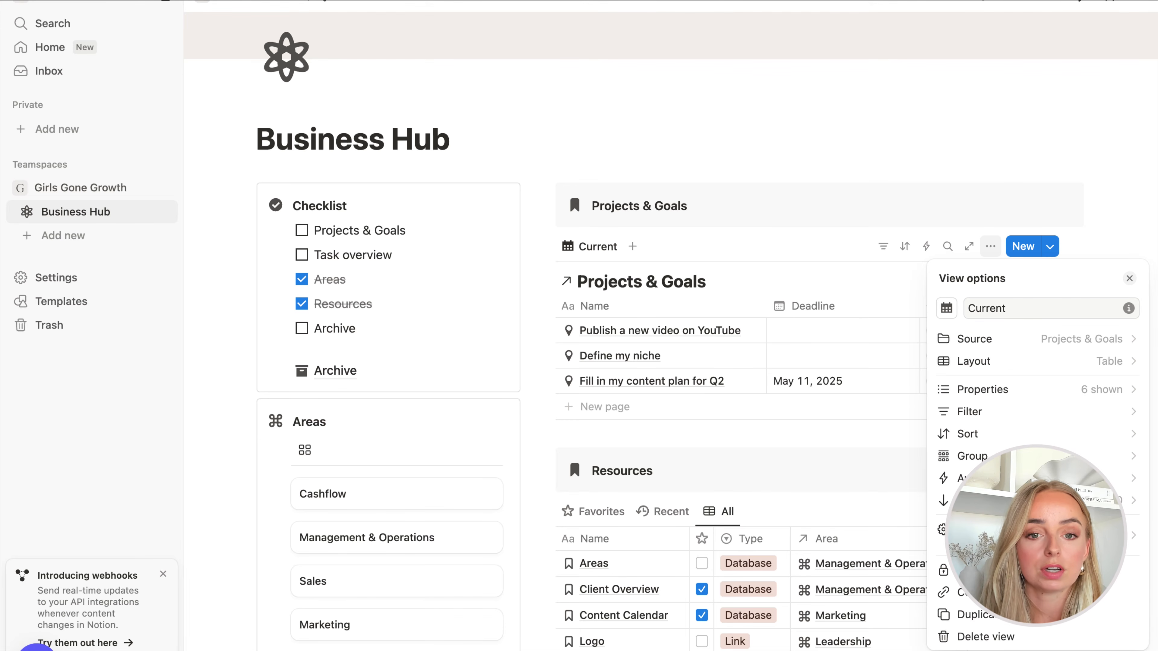
{"action": "left_click", "coordinate": [1103, 233]}
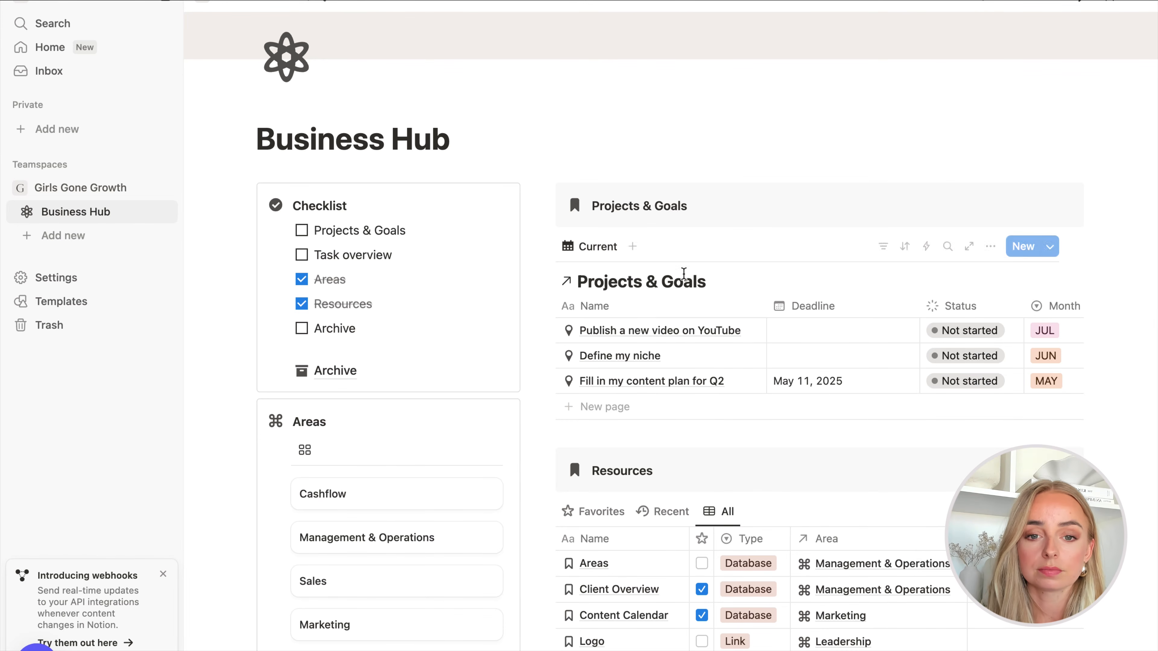
- Hide the linked database's title and filter the Current view to Month MAY, saving the filter for everyone
{"action": "left_click", "coordinate": [719, 281]}
{"action": "left_click", "coordinate": [744, 359]}
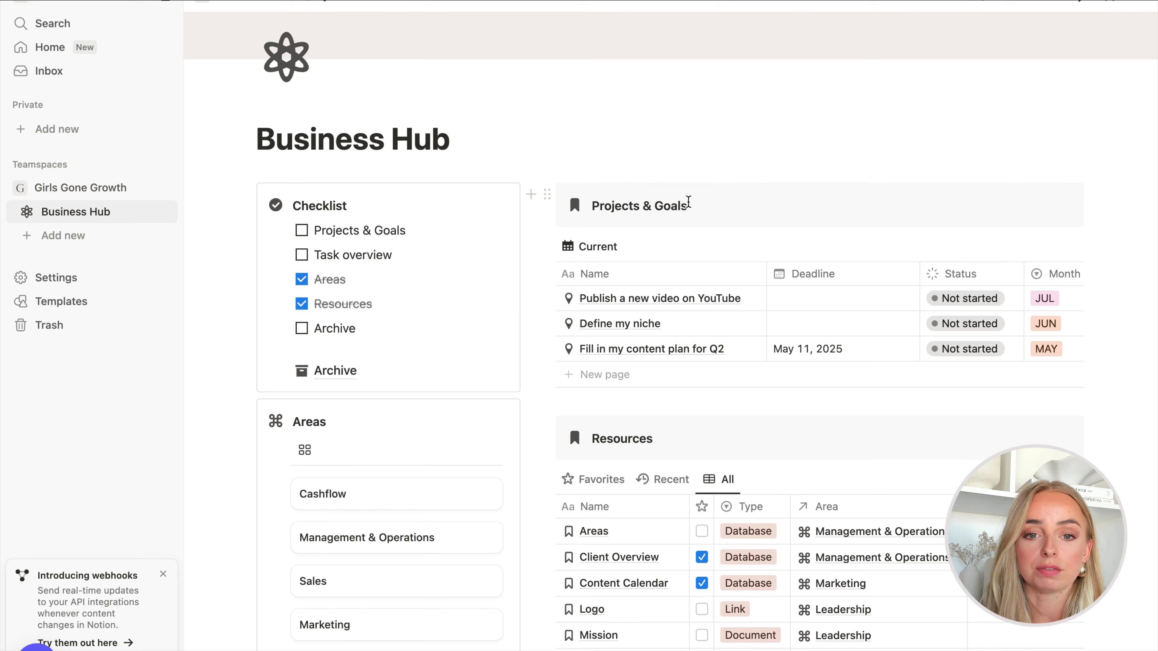
{"action": "left_click", "coordinate": [883, 247]}
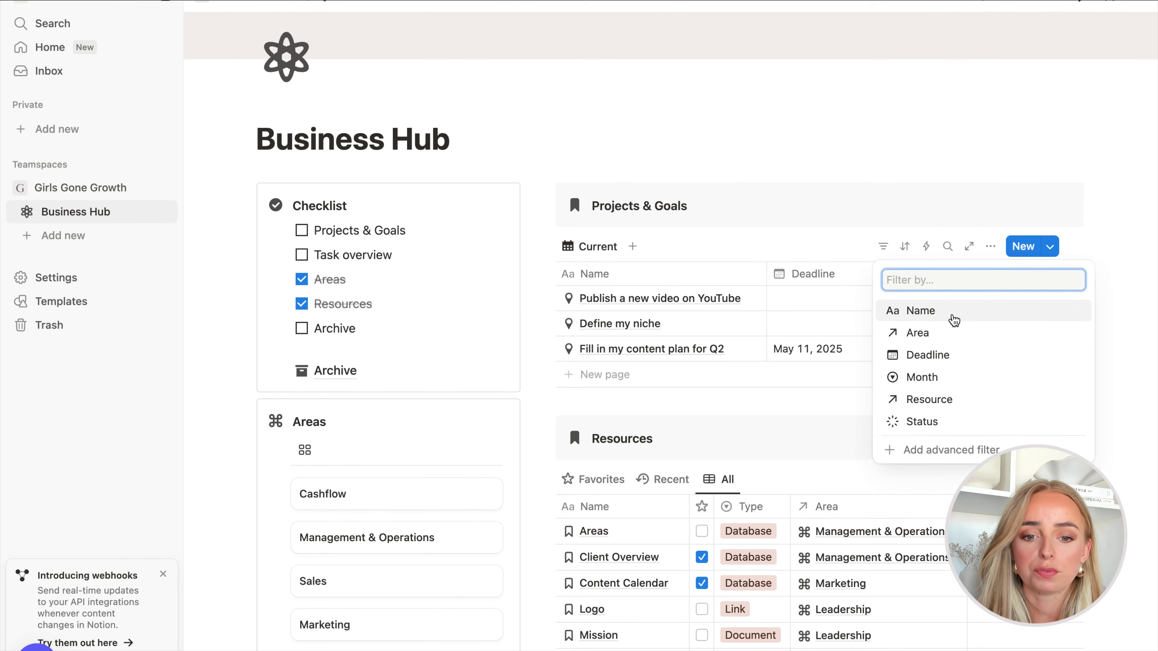
{"action": "left_click", "coordinate": [941, 382]}
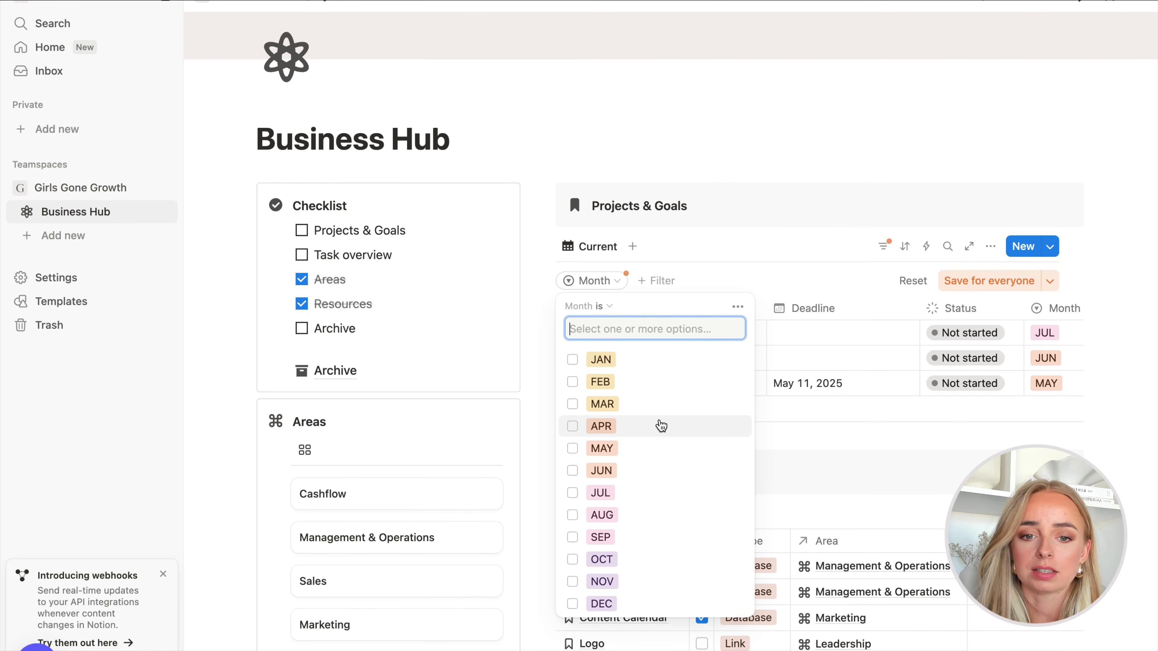
{"action": "left_click", "coordinate": [619, 449]}
{"action": "left_click", "coordinate": [972, 286]}
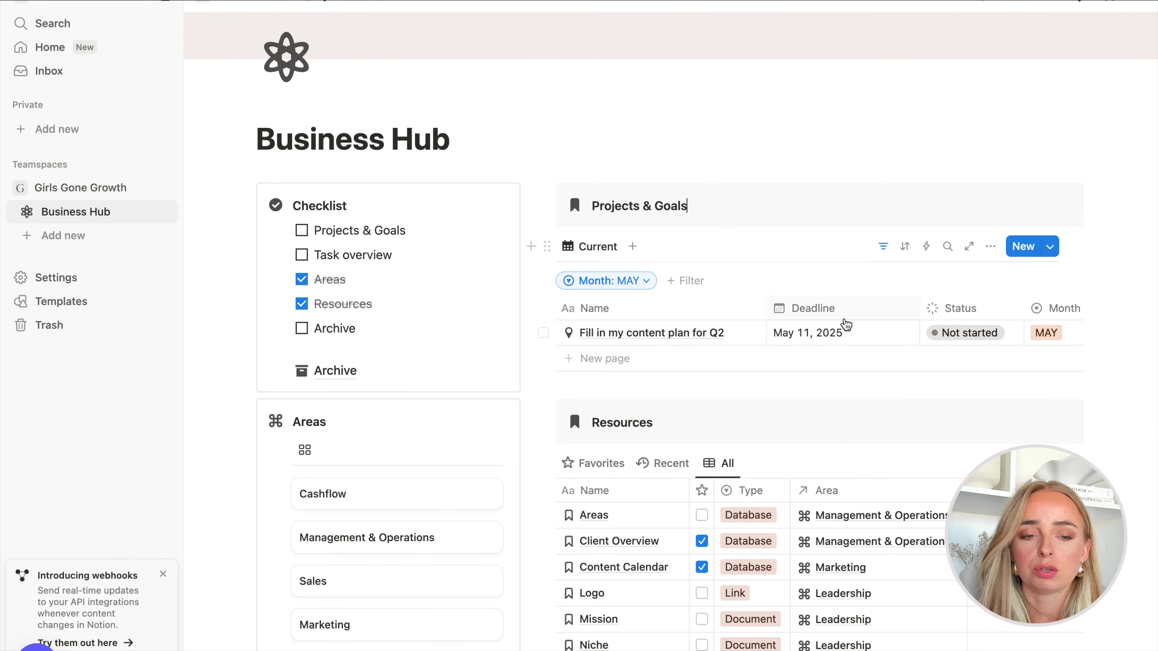
- Hide the Area, Resource and Month properties in the Current view
{"action": "scroll", "coordinate": [852, 325], "scroll_direction": "right", "scroll_amount": 3}
{"action": "scroll", "coordinate": [853, 325], "scroll_direction": "right", "scroll_amount": 5}
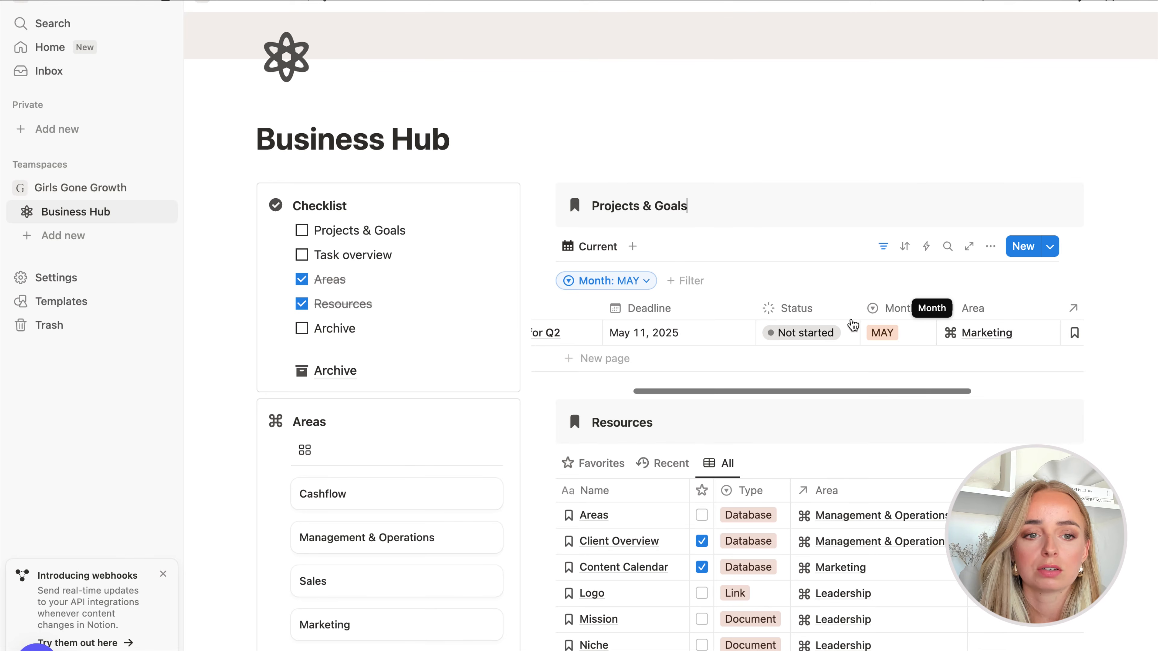
{"action": "left_click", "coordinate": [861, 309]}
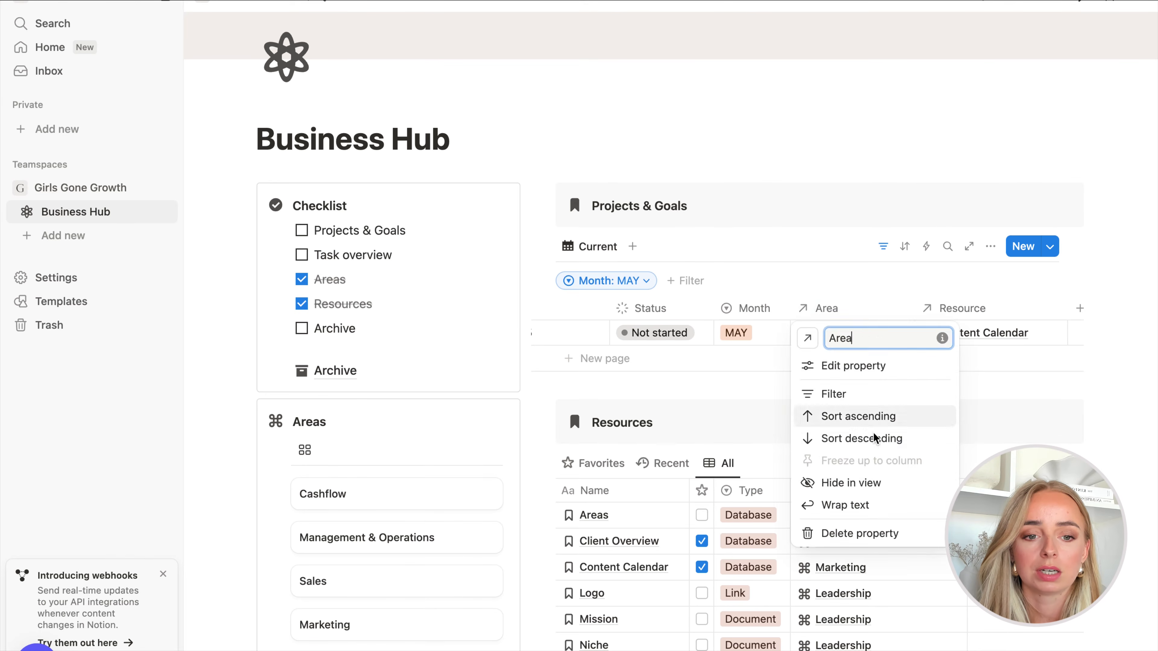
{"action": "left_click", "coordinate": [871, 481]}
{"action": "left_click", "coordinate": [926, 309]}
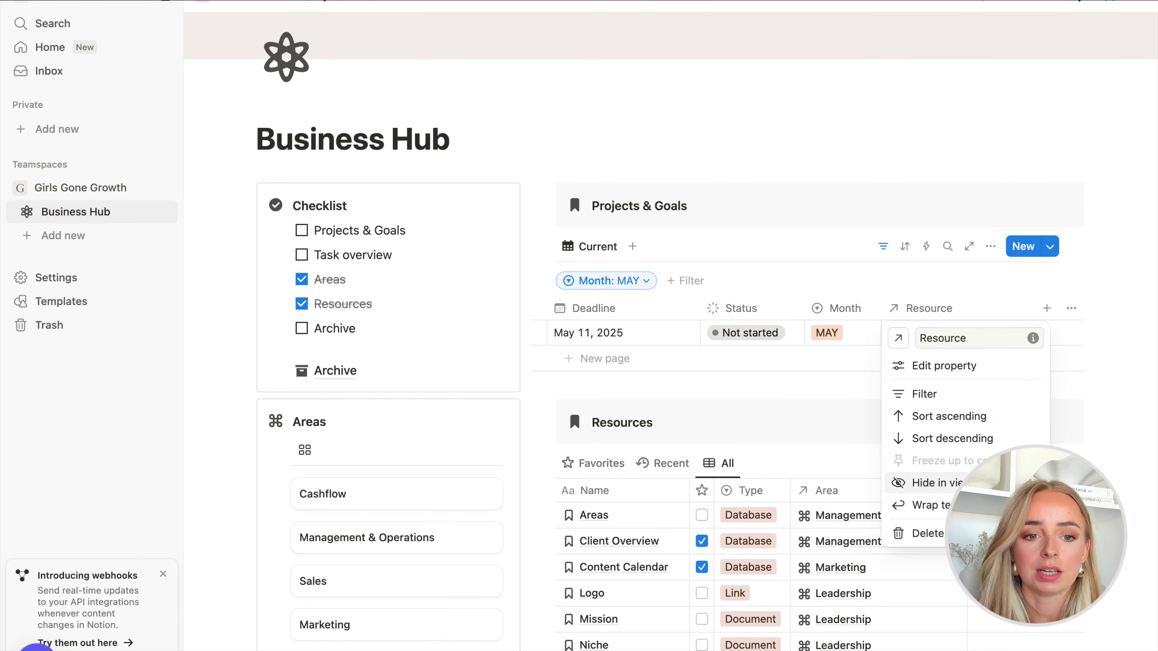
{"action": "left_click", "coordinate": [928, 481]}
{"action": "left_click", "coordinate": [994, 310]}
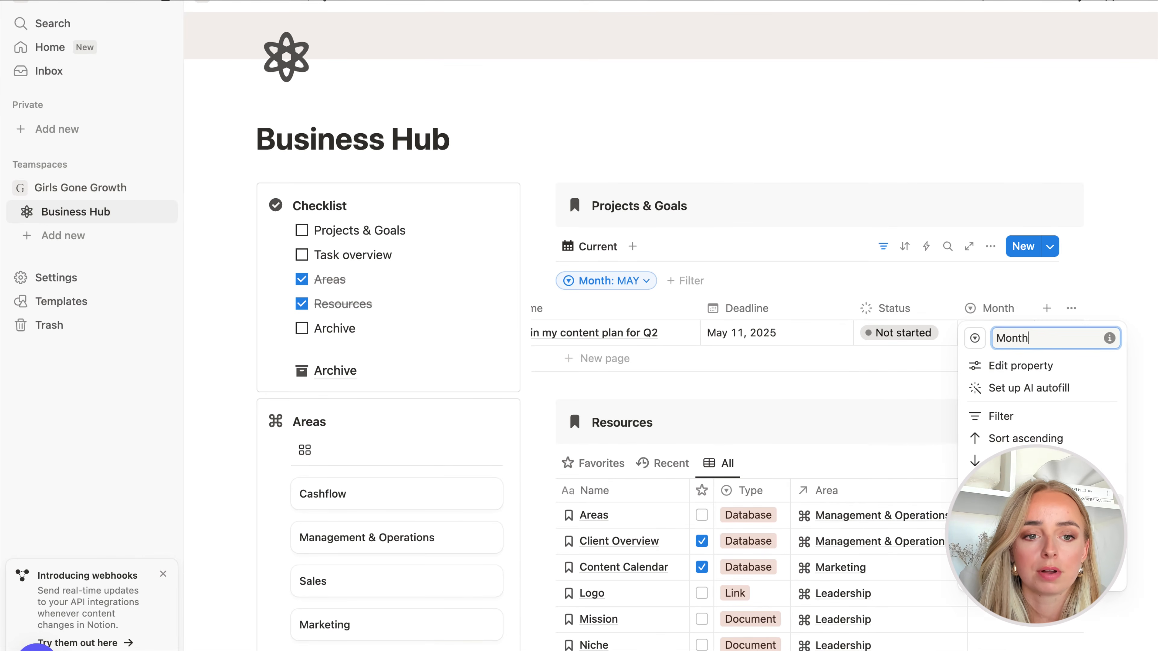
{"action": "left_click", "coordinate": [1003, 481]}
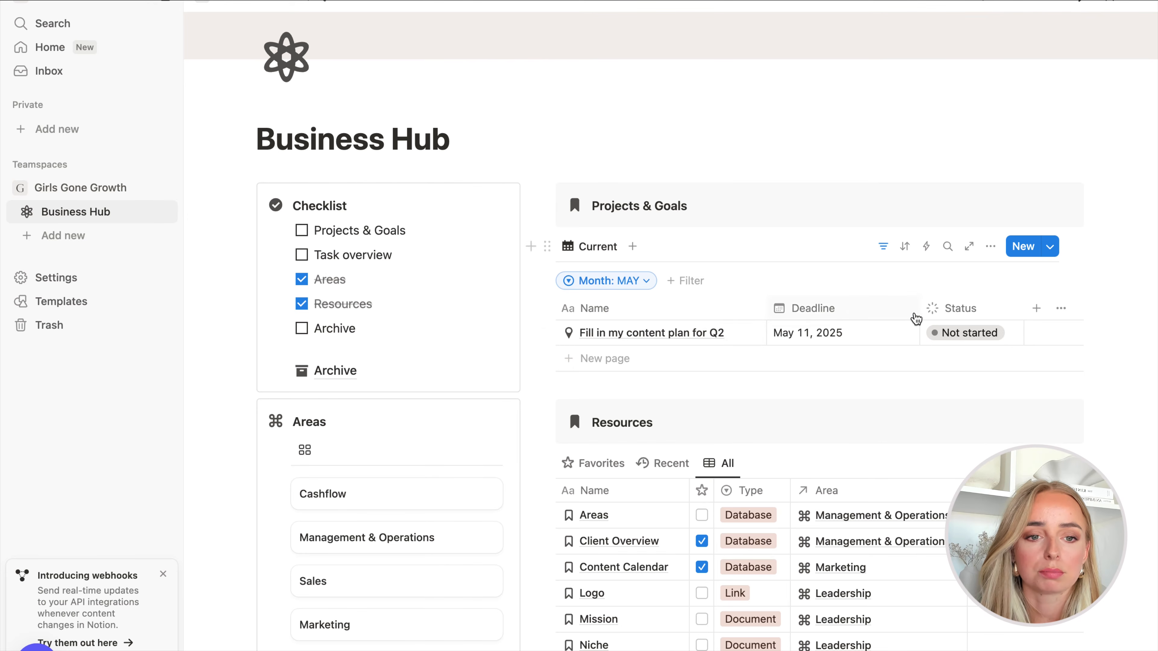
- Narrow the Deadline column and widen the Name column slightly in the Current view
{"action": "left_click", "coordinate": [925, 309]}
{"action": "left_click", "coordinate": [920, 305]}
{"action": "left_click_drag", "start_coordinate": [920, 305], "coordinate": [882, 314]}
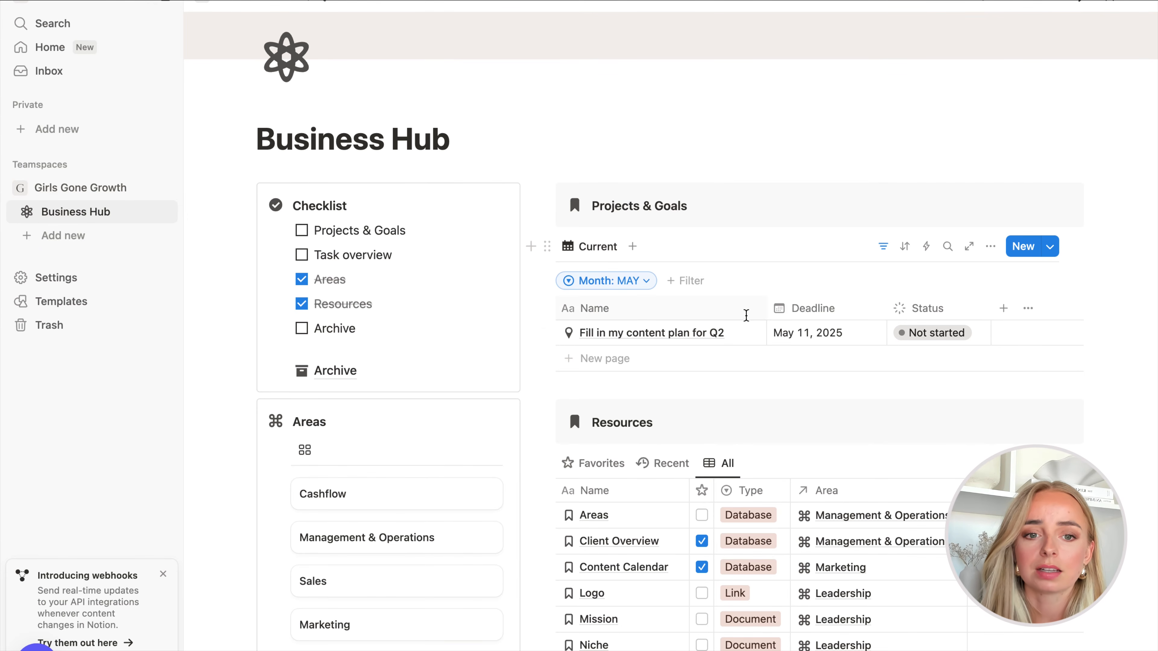
{"action": "left_click_drag", "start_coordinate": [766, 310], "coordinate": [797, 310]}
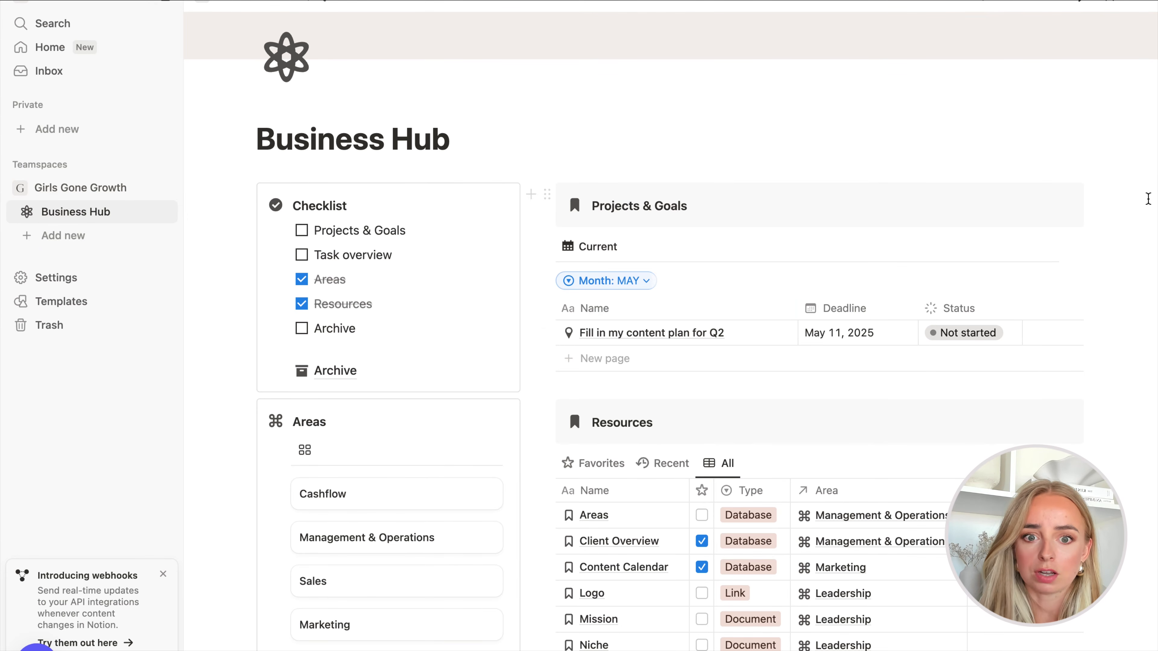
- Duplicate the Current view and name the copy Next
{"action": "left_click", "coordinate": [587, 252]}
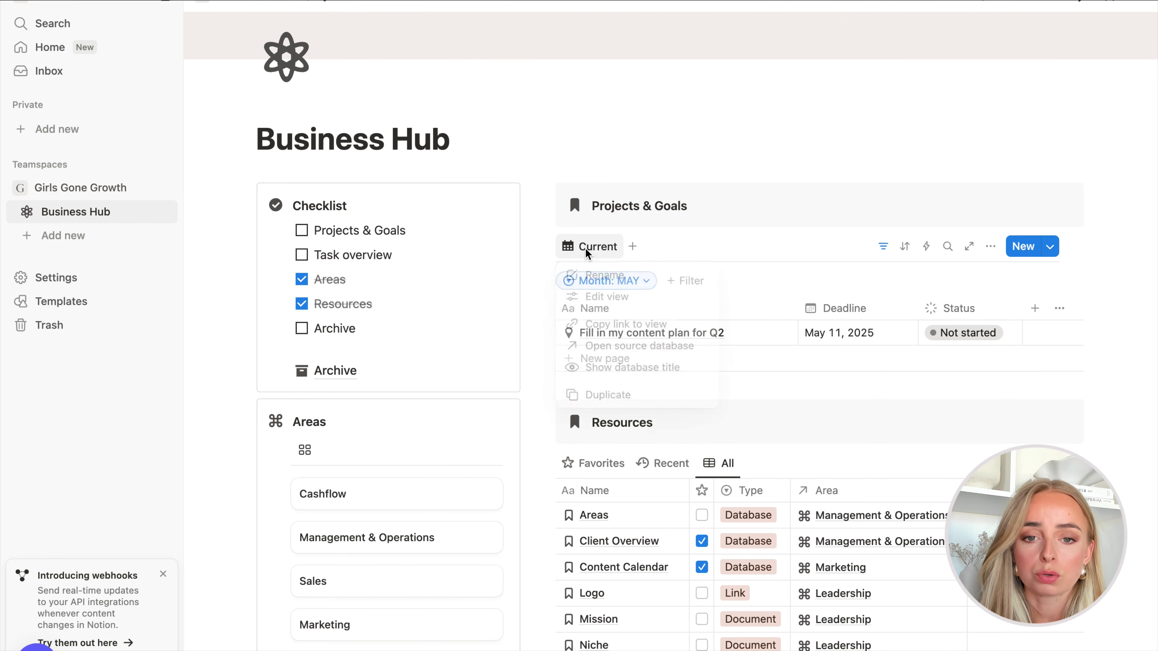
{"action": "left_click", "coordinate": [634, 402]}
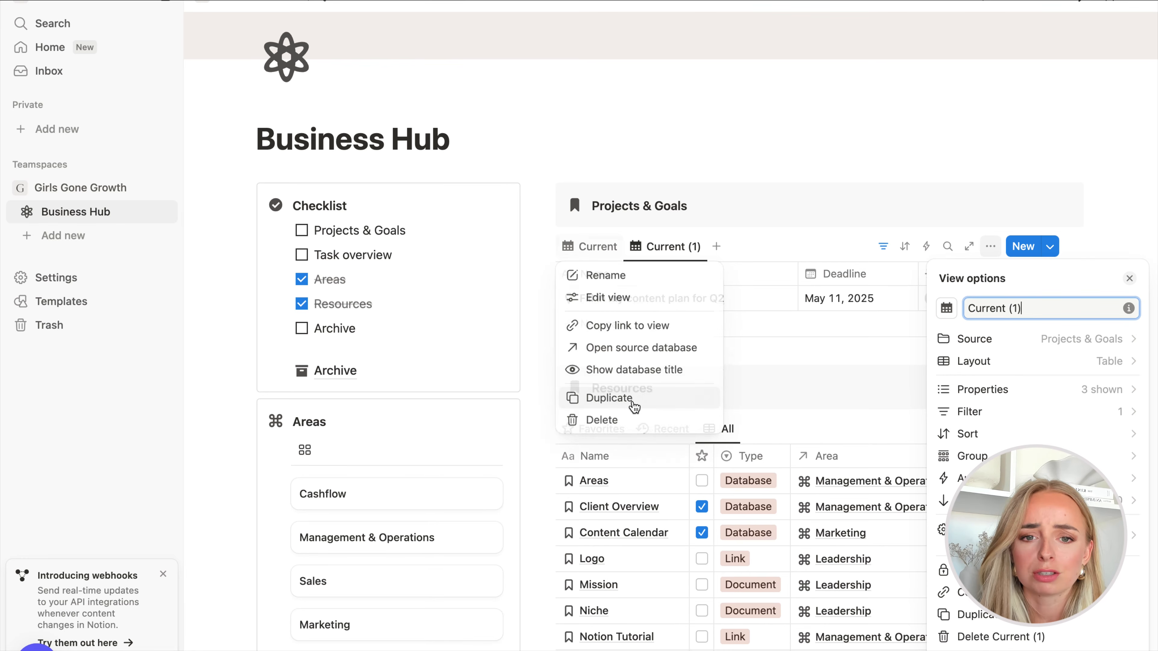
{"action": "triple_click", "coordinate": [994, 306]}
{"action": "type", "text": "Next"}
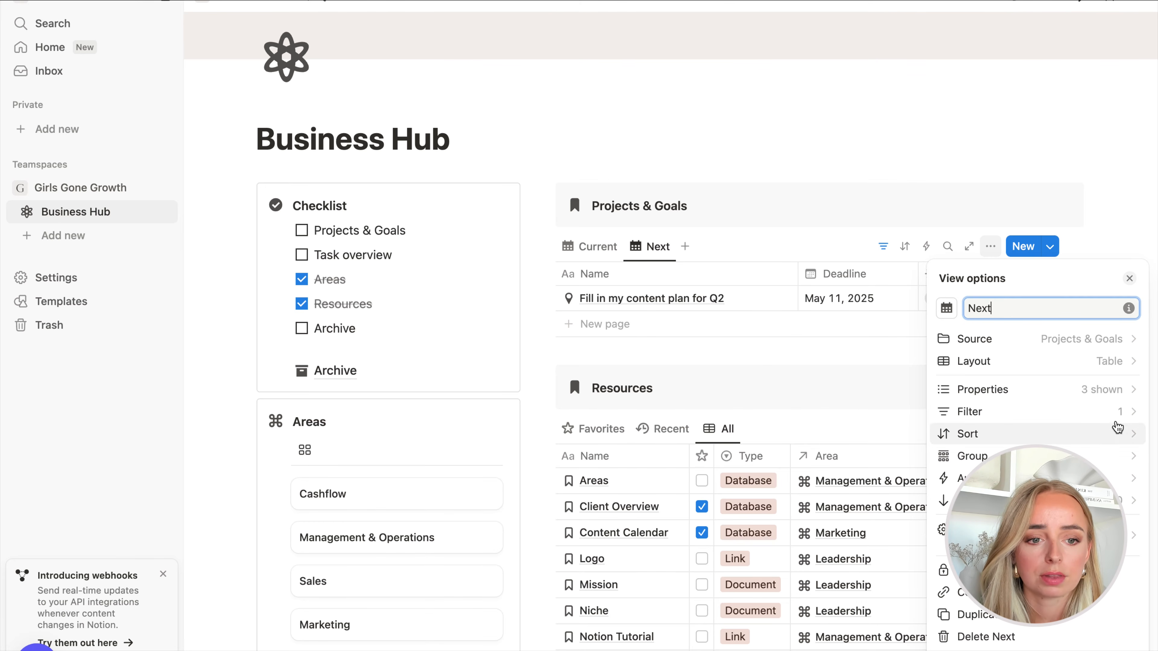
- Change the Next view's Month filter to JUN and save it for everyone
{"action": "left_click", "coordinate": [1117, 413]}
{"action": "left_click", "coordinate": [1034, 312]}
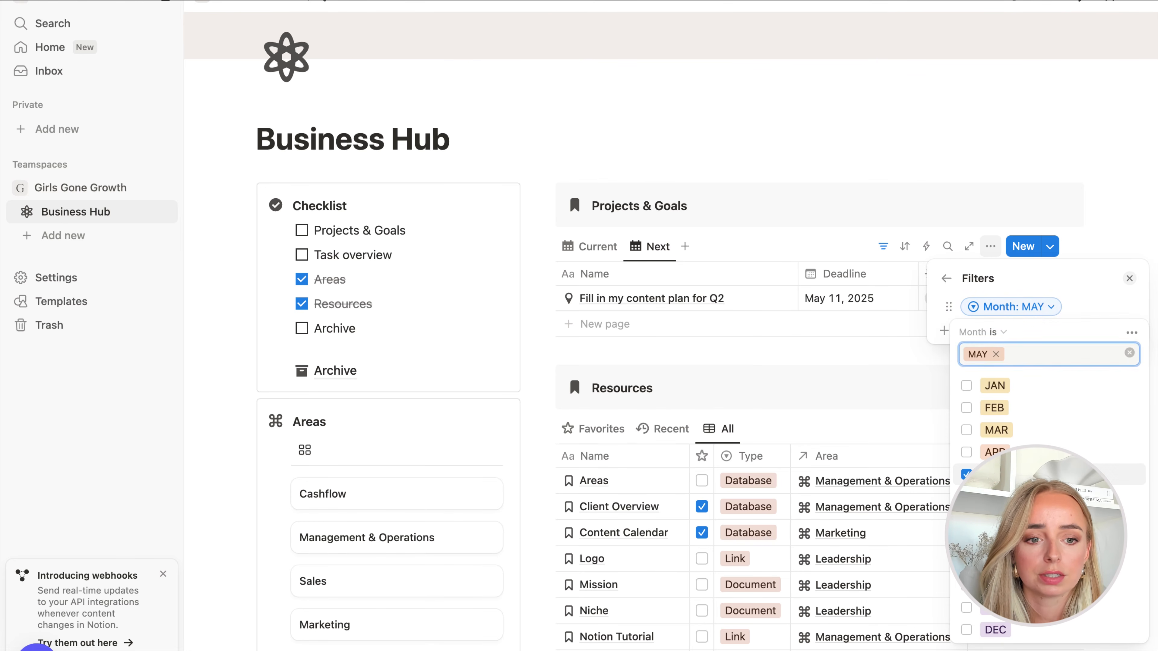
{"action": "left_click", "coordinate": [1013, 474]}
{"action": "left_click", "coordinate": [1013, 497]}
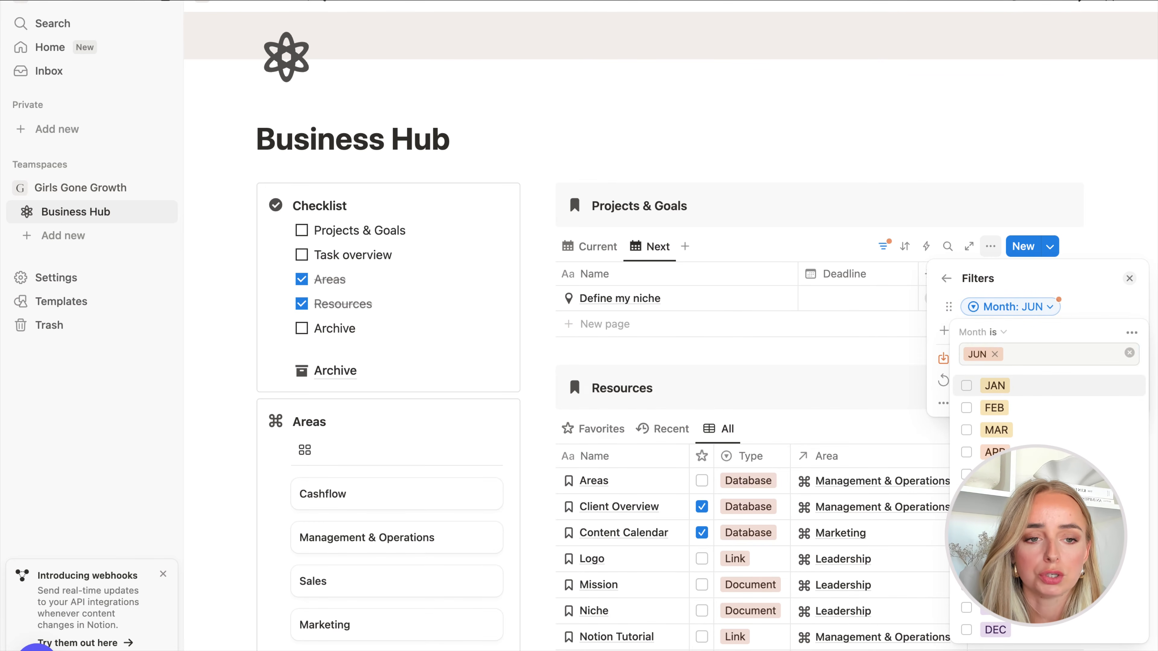
{"action": "left_click", "coordinate": [1096, 276]}
{"action": "left_click", "coordinate": [1011, 359]}
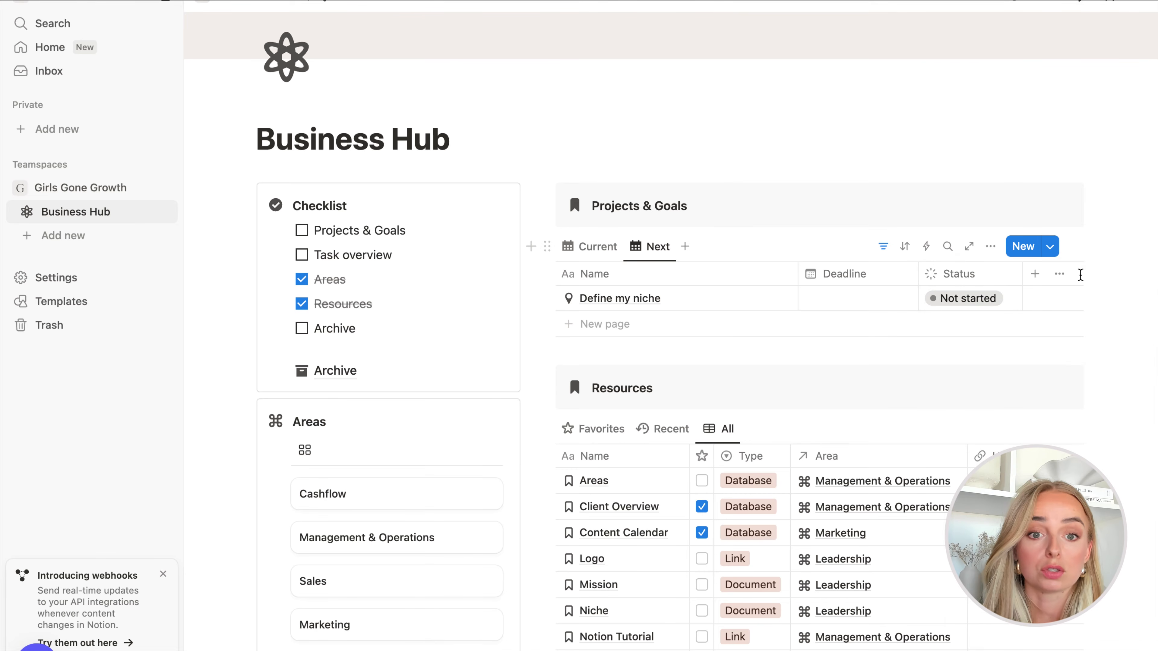
- Describe the Current view as "Contains all goals for this month. If the month is past, you can select the new month by going to settings > filter"
{"action": "left_click", "coordinate": [588, 246]}
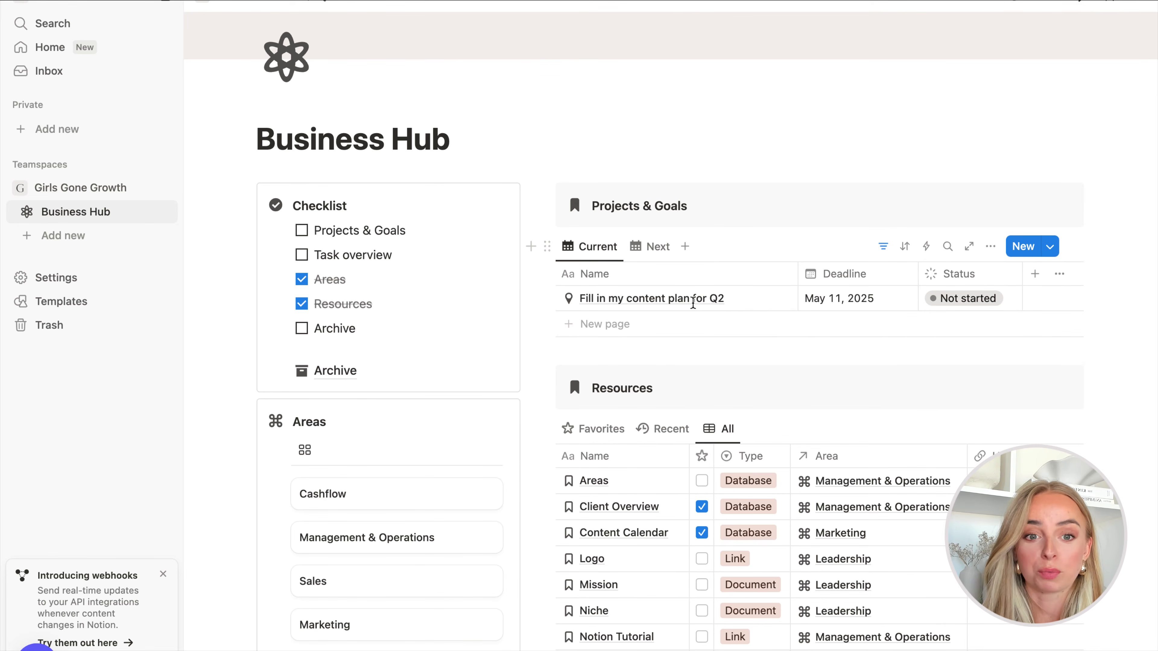
{"action": "left_click", "coordinate": [654, 246]}
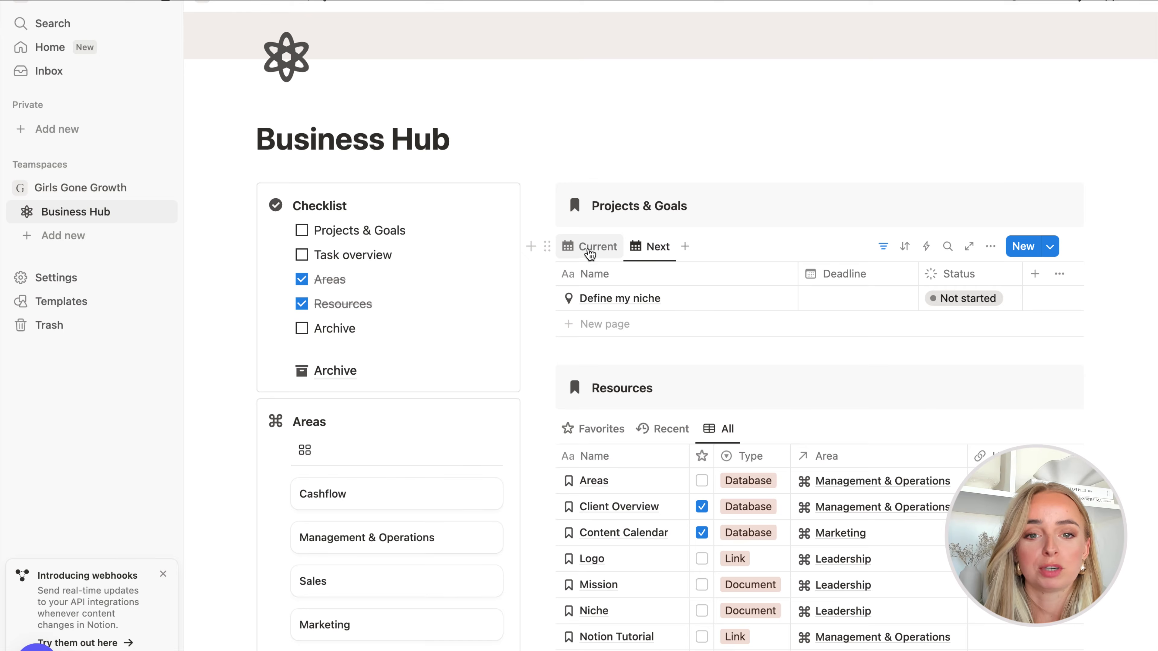
{"action": "left_click", "coordinate": [589, 251]}
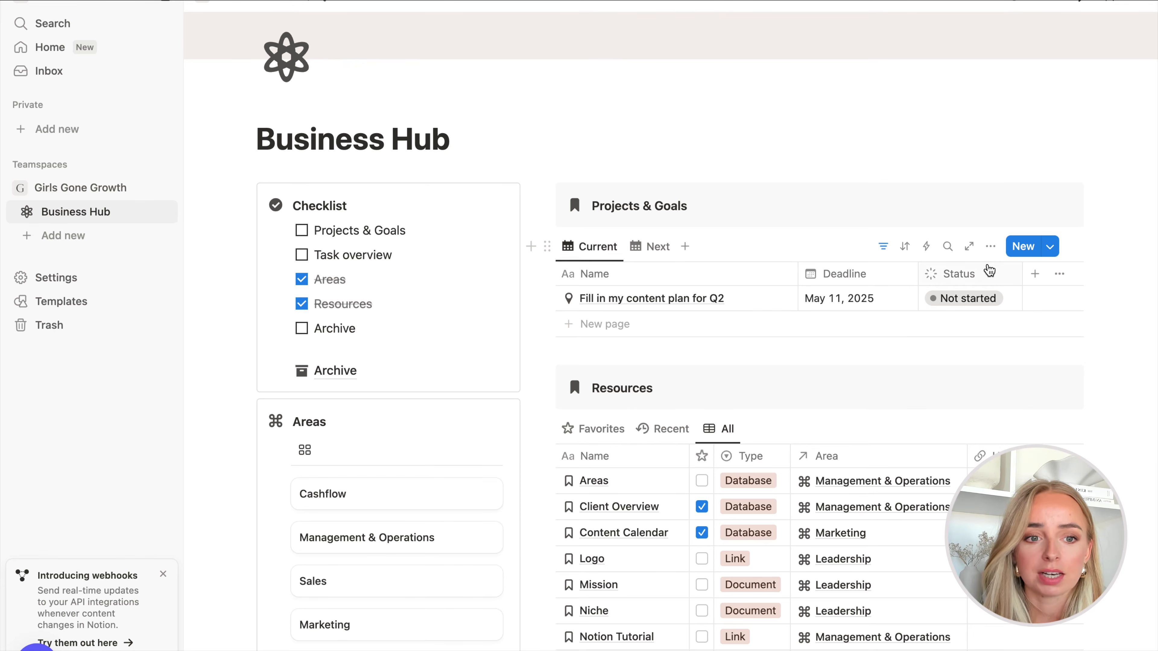
{"action": "left_click", "coordinate": [991, 247]}
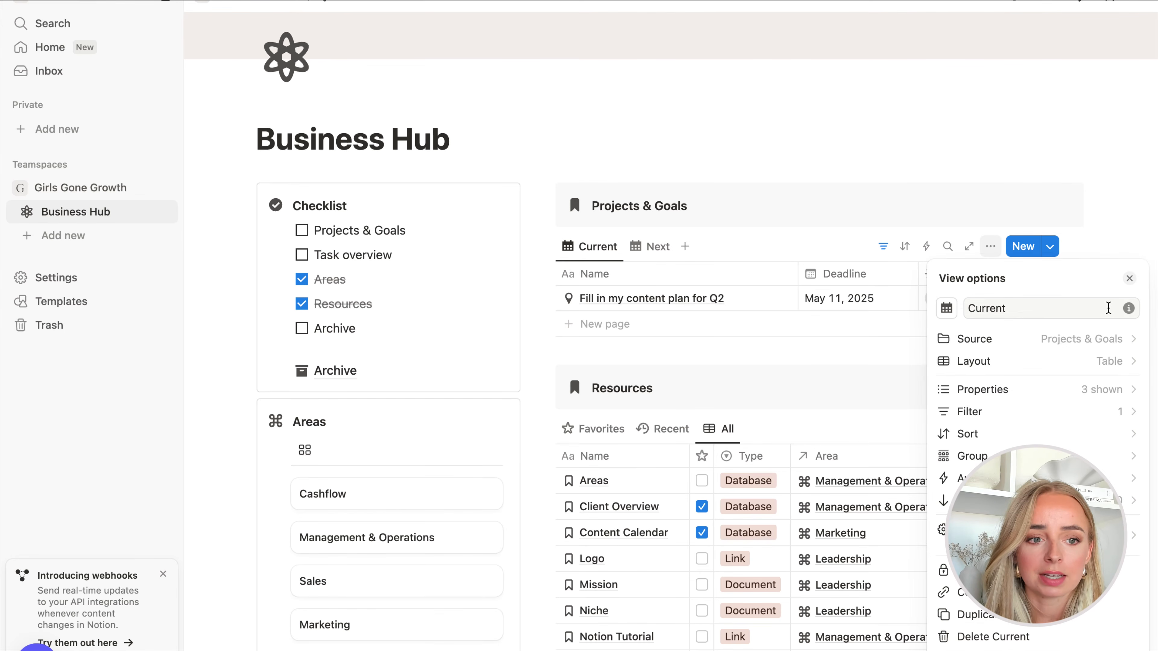
{"action": "left_click", "coordinate": [1129, 309]}
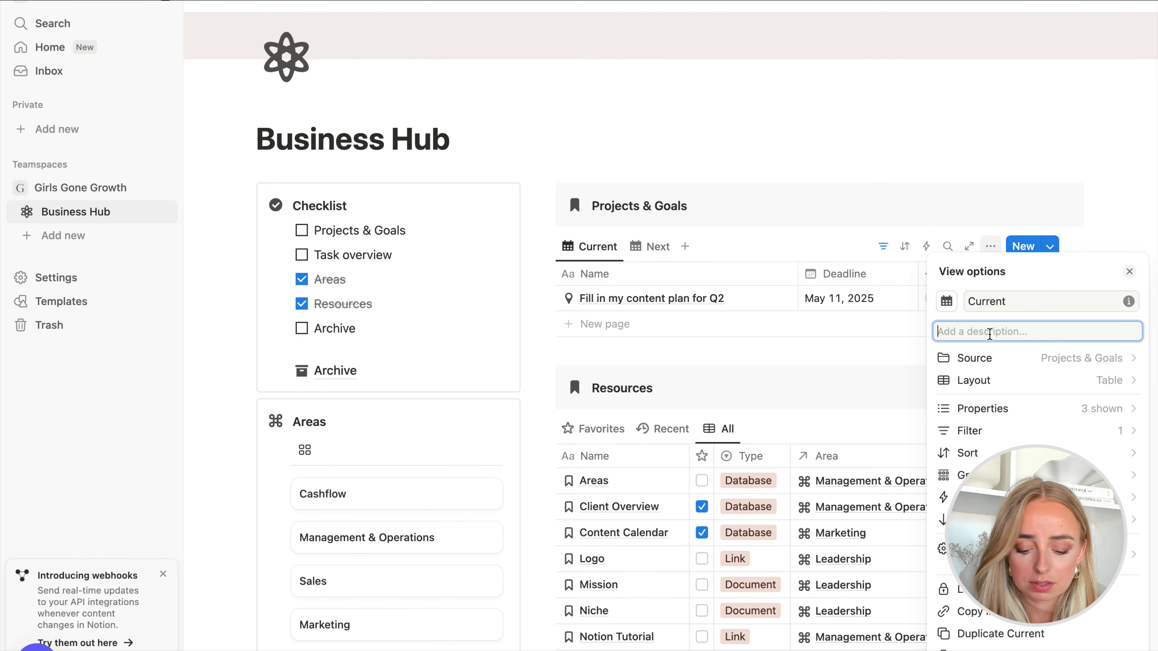
{"action": "type", "text": "Contains all goals for this month. If th"}
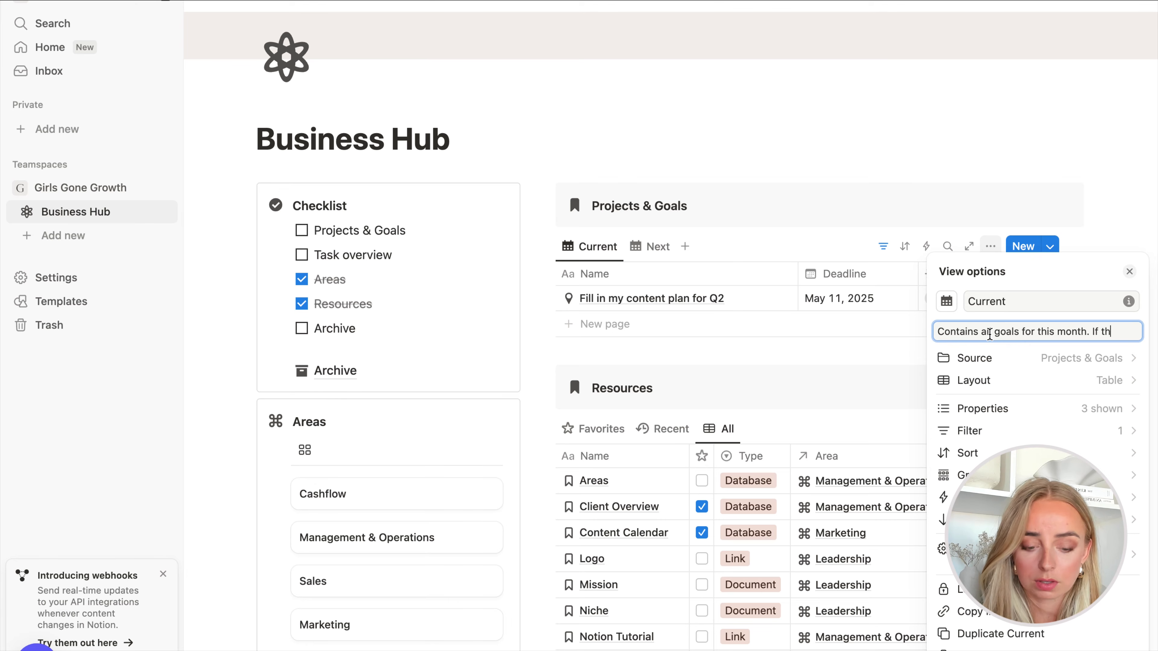
{"action": "type", "text": "e month is past, you can select the n"}
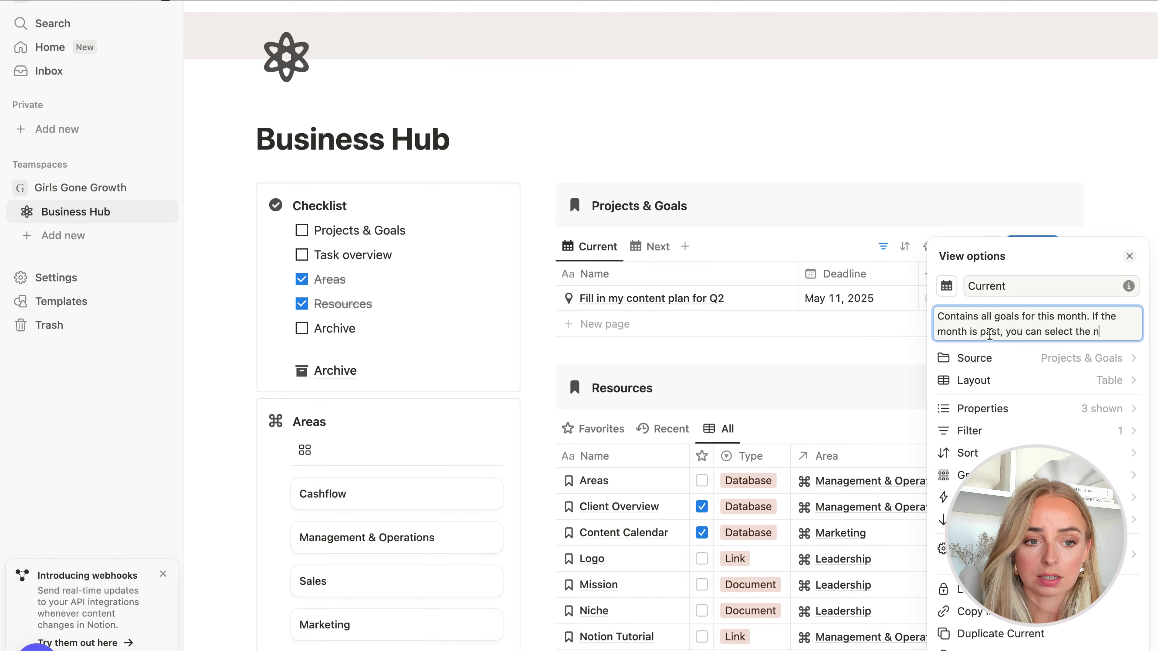
{"action": "type", "text": "onth by going to settings > filter"}
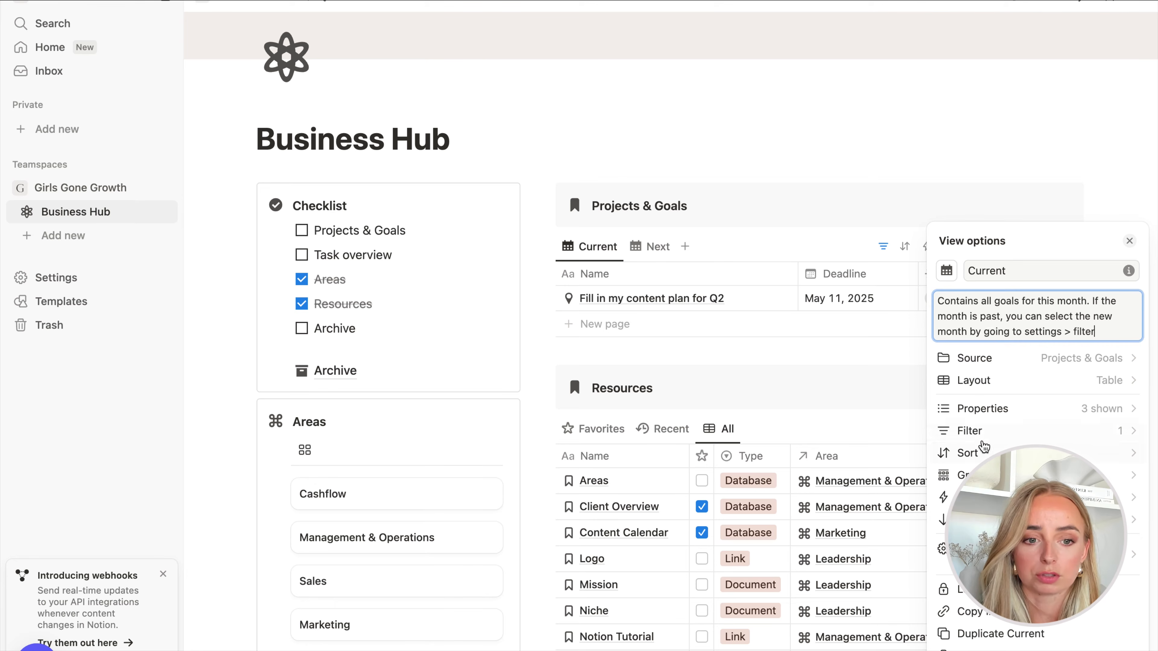
{"action": "left_click", "coordinate": [1118, 172]}
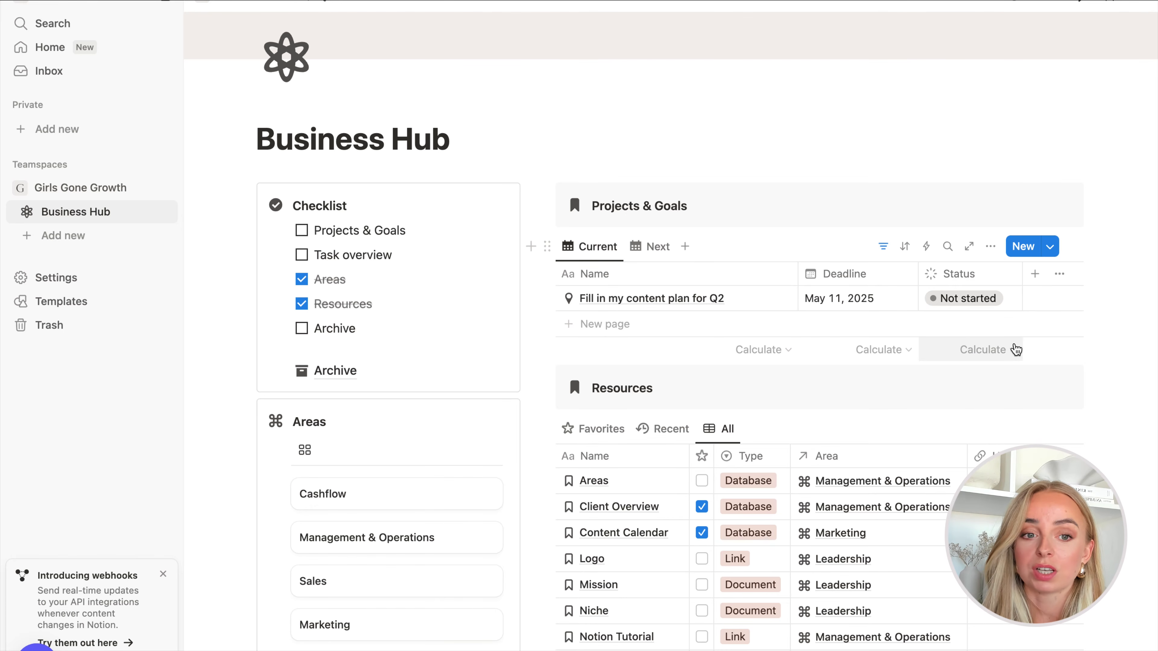
- Open the "Fill in my content plan for Q2" goal to check its properties, and close it again
{"action": "left_click", "coordinate": [766, 299]}
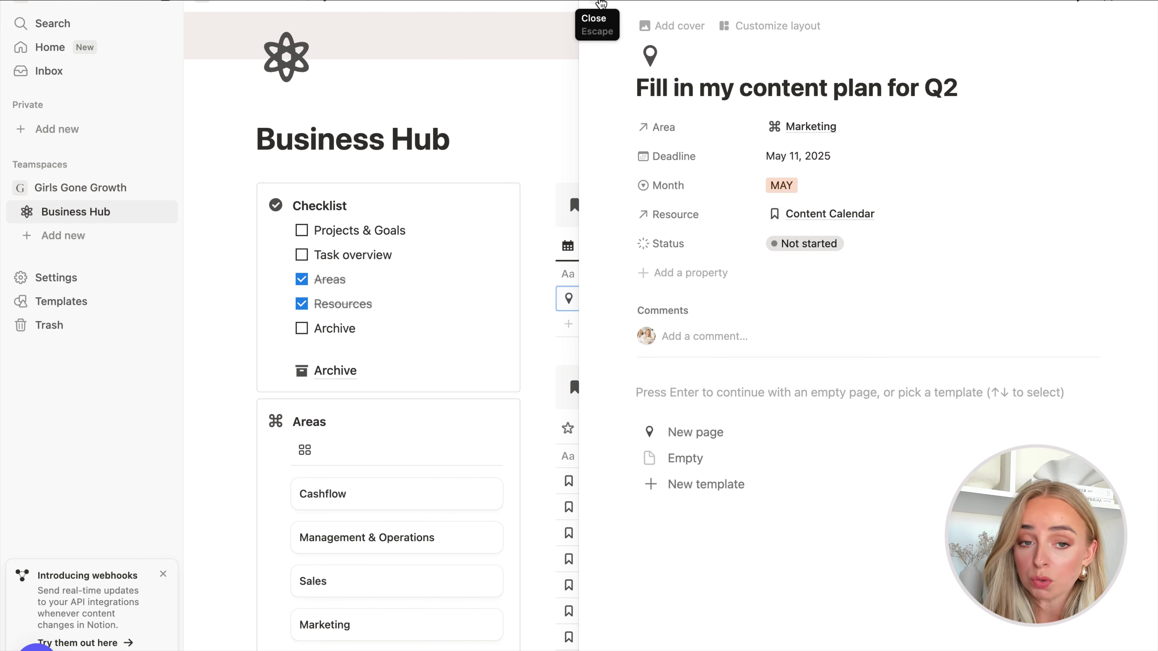
{"action": "left_click", "coordinate": [601, 4]}
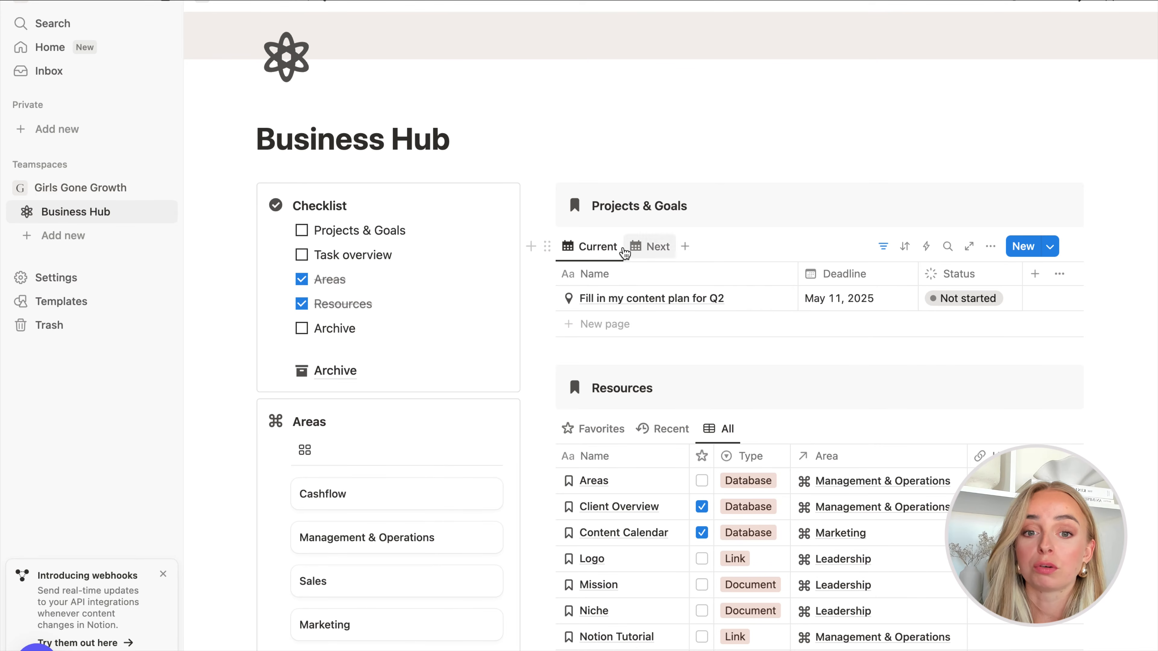
- Try switching the Current view's Month filter to JUN and return it to MAY
{"action": "left_click", "coordinate": [883, 249]}
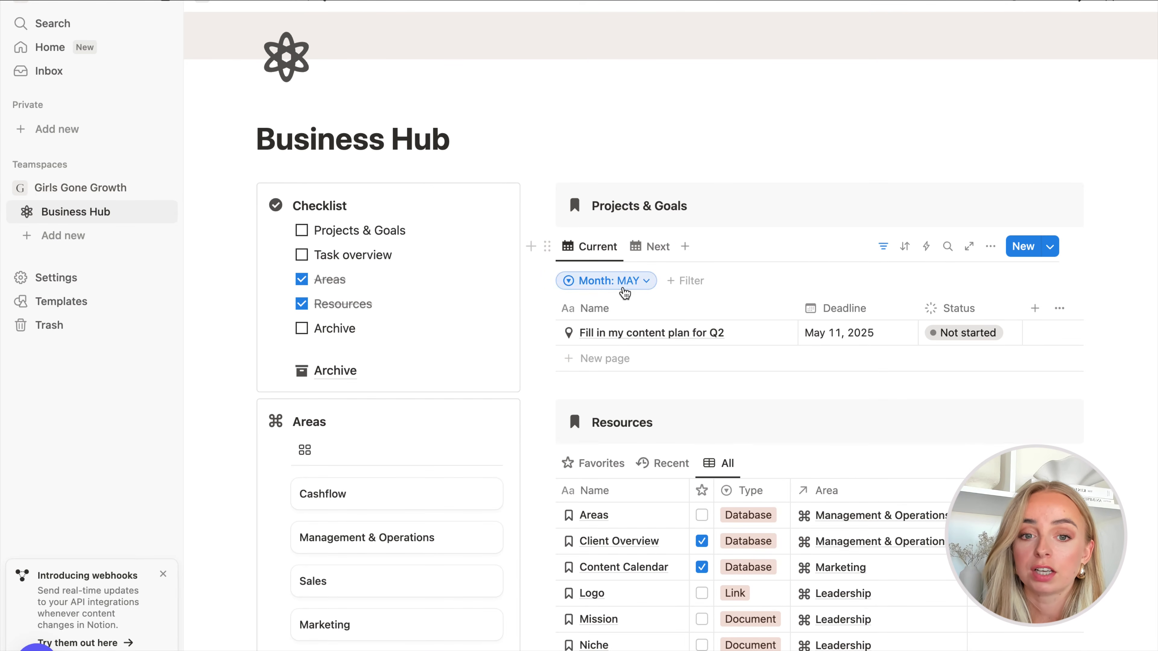
{"action": "left_click", "coordinate": [623, 286]}
{"action": "left_click", "coordinate": [573, 470]}
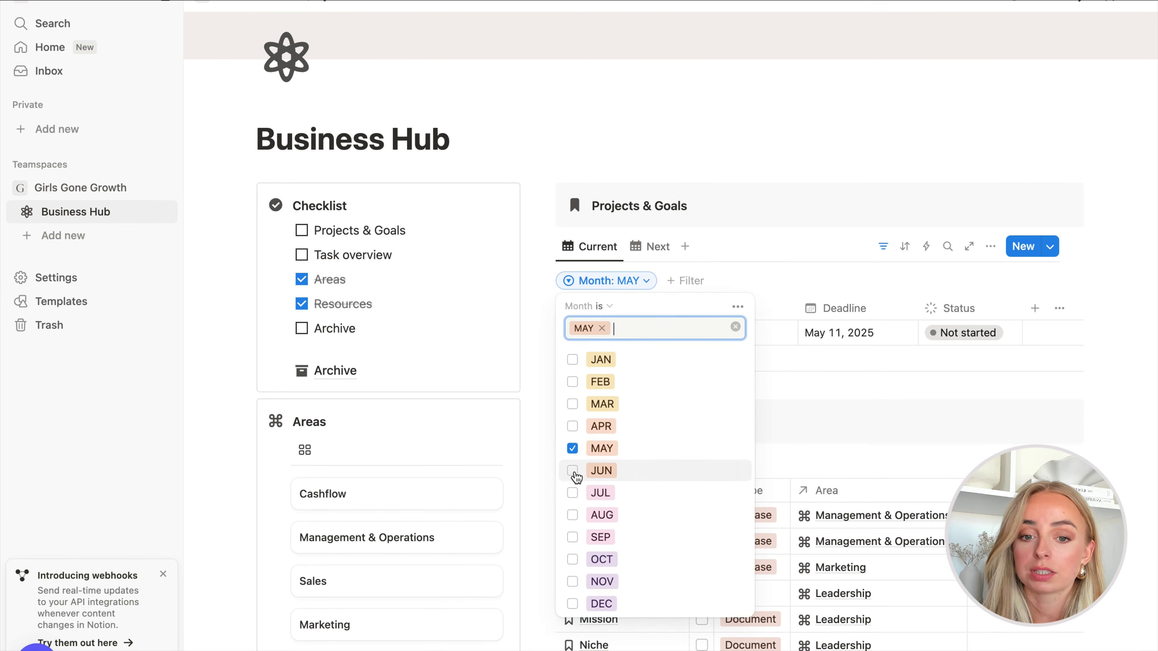
{"action": "left_click", "coordinate": [573, 451]}
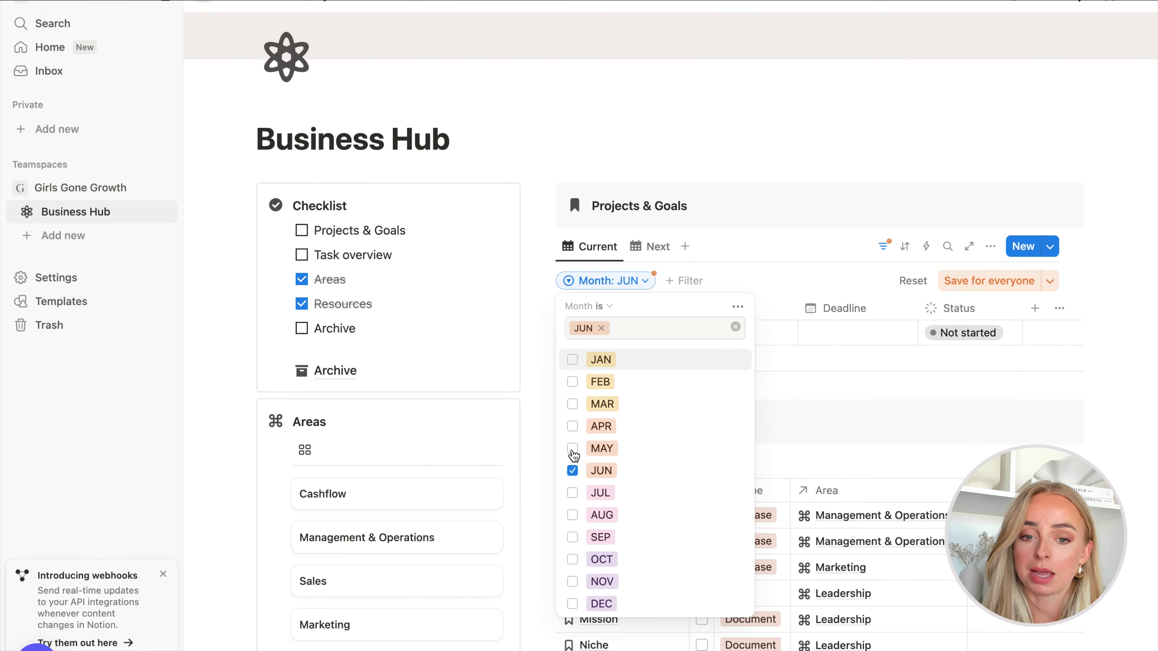
{"action": "left_click", "coordinate": [573, 470]}
{"action": "left_click", "coordinate": [573, 448]}
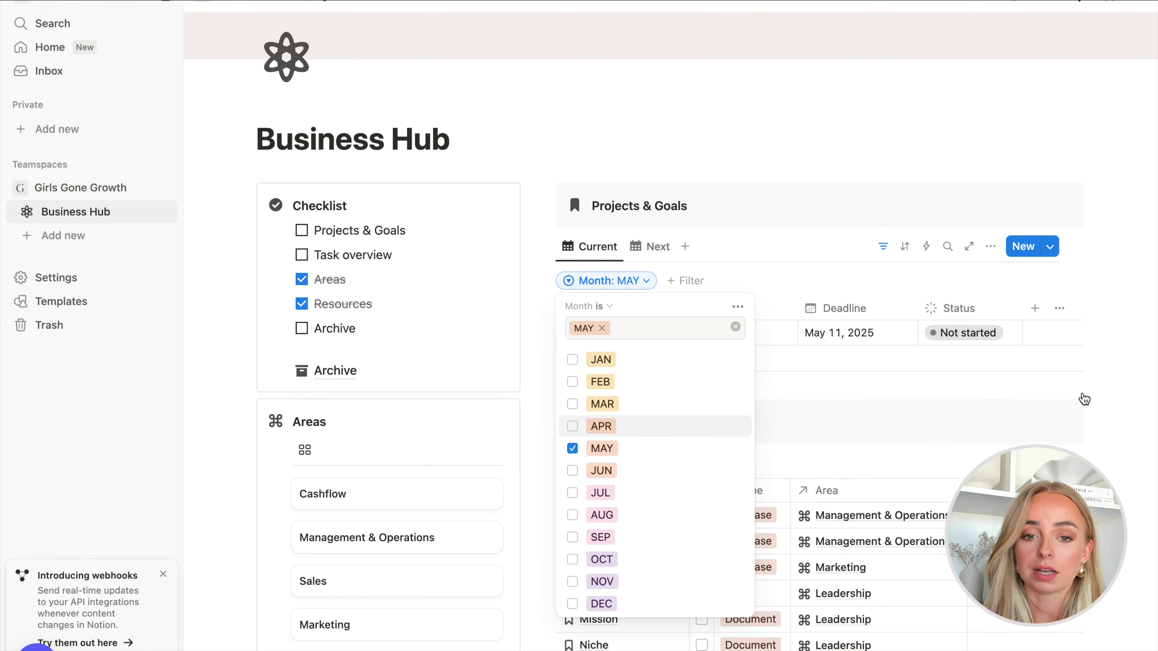
{"action": "left_click", "coordinate": [1095, 285]}
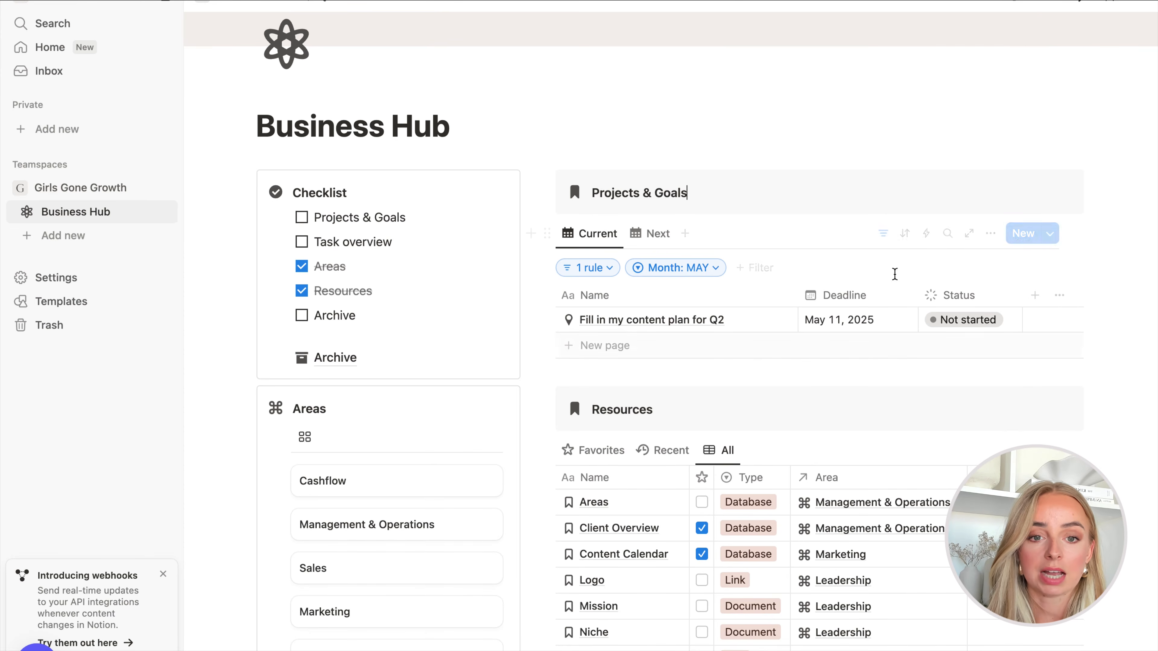
- Duplicate the See All button in the Areas section and place the copy below the Projects & Goals database
{"action": "scroll", "coordinate": [895, 274], "scroll_direction": "down", "scroll_amount": 10}
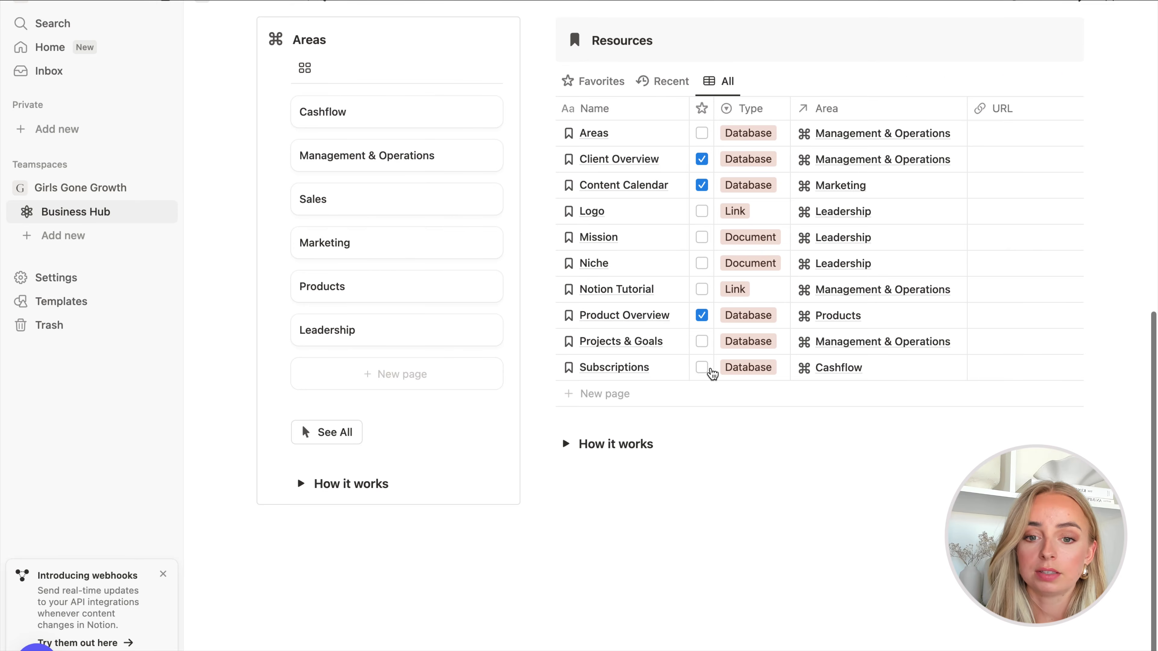
{"action": "left_click", "coordinate": [279, 433]}
{"action": "left_click", "coordinate": [212, 413]}
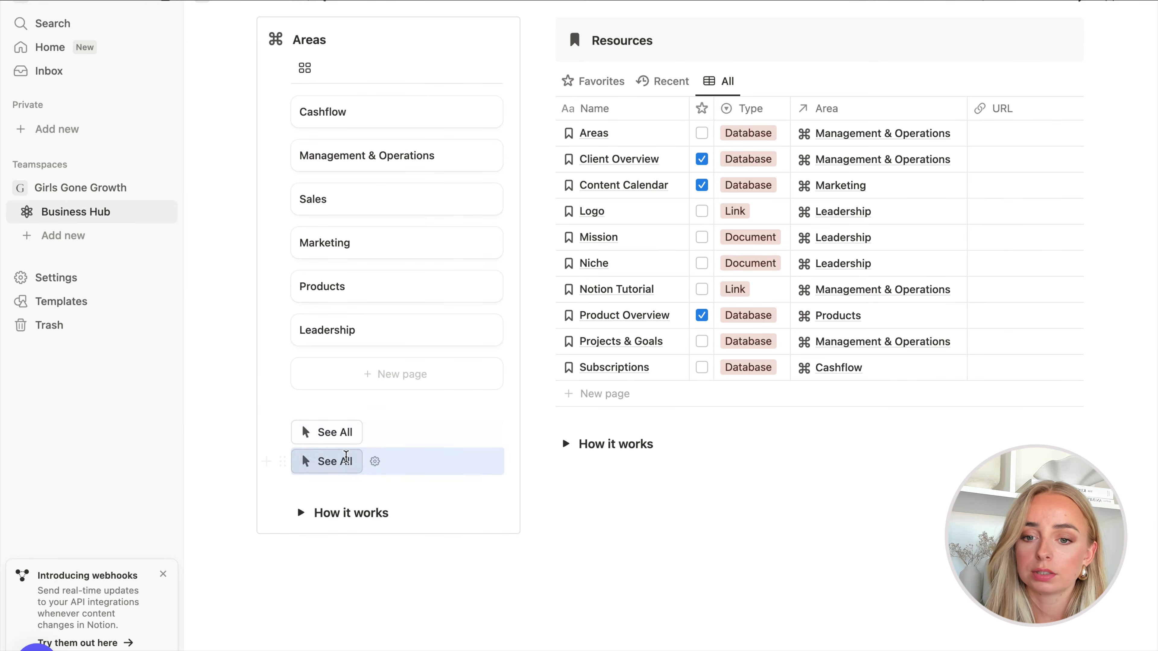
{"action": "left_click_drag", "start_coordinate": [283, 461], "coordinate": [567, 259]}
- Change the copied See All button's action to open the Projects & Goals page
{"action": "left_click", "coordinate": [640, 267]}
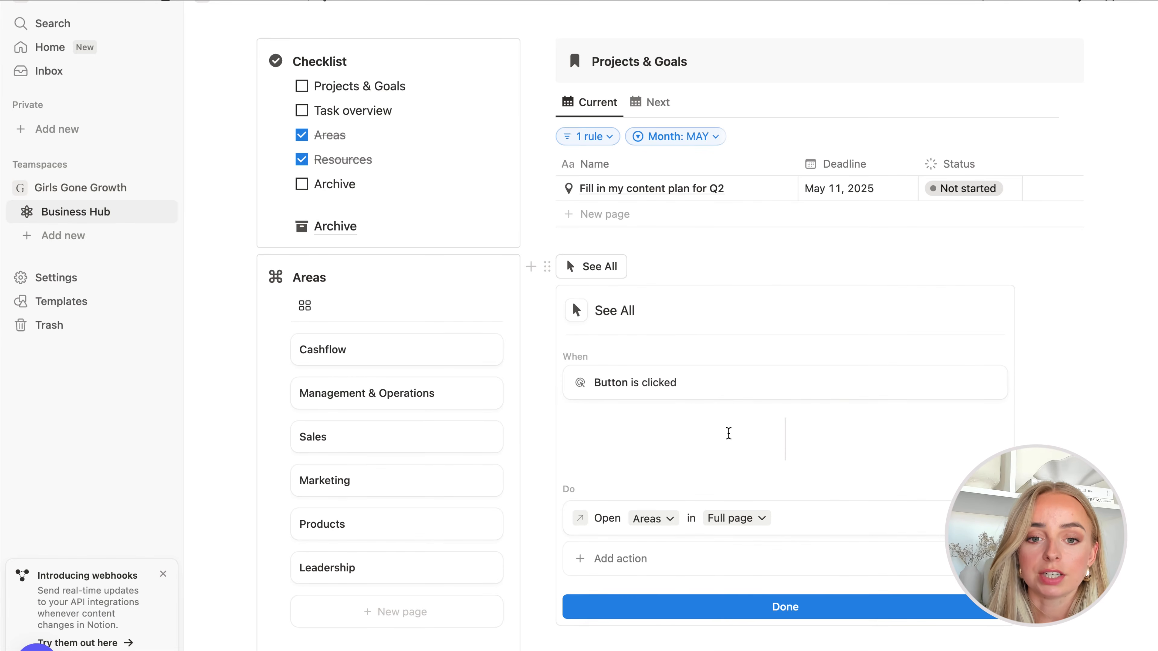
{"action": "scroll", "coordinate": [729, 433], "scroll_direction": "down", "scroll_amount": 3}
{"action": "left_click", "coordinate": [654, 393]}
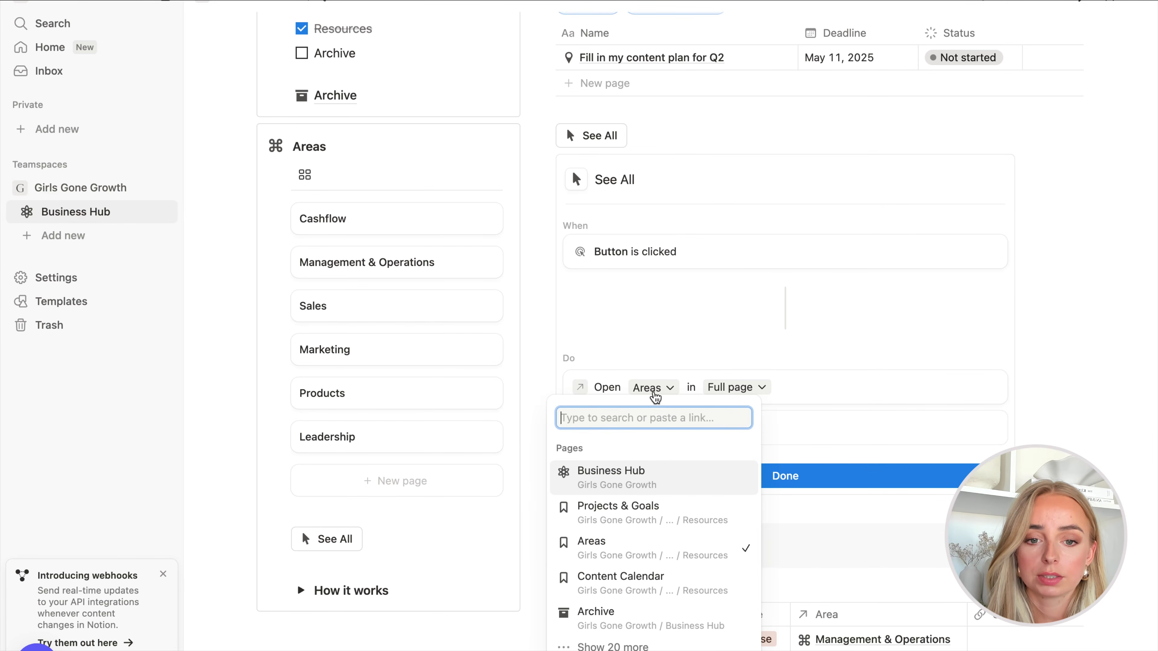
{"action": "left_click", "coordinate": [685, 514]}
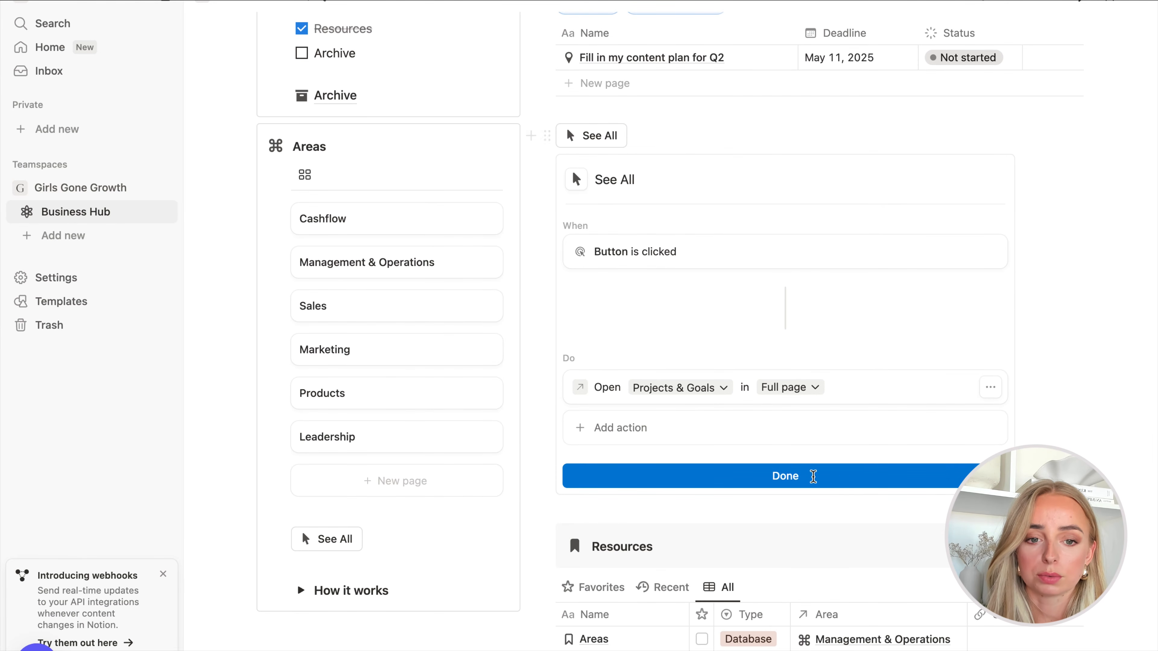
{"action": "left_click", "coordinate": [853, 477]}
- Test the See All button under Projects & Goals and return to the Business Hub page
{"action": "scroll", "coordinate": [511, 165], "scroll_direction": "up", "scroll_amount": 5}
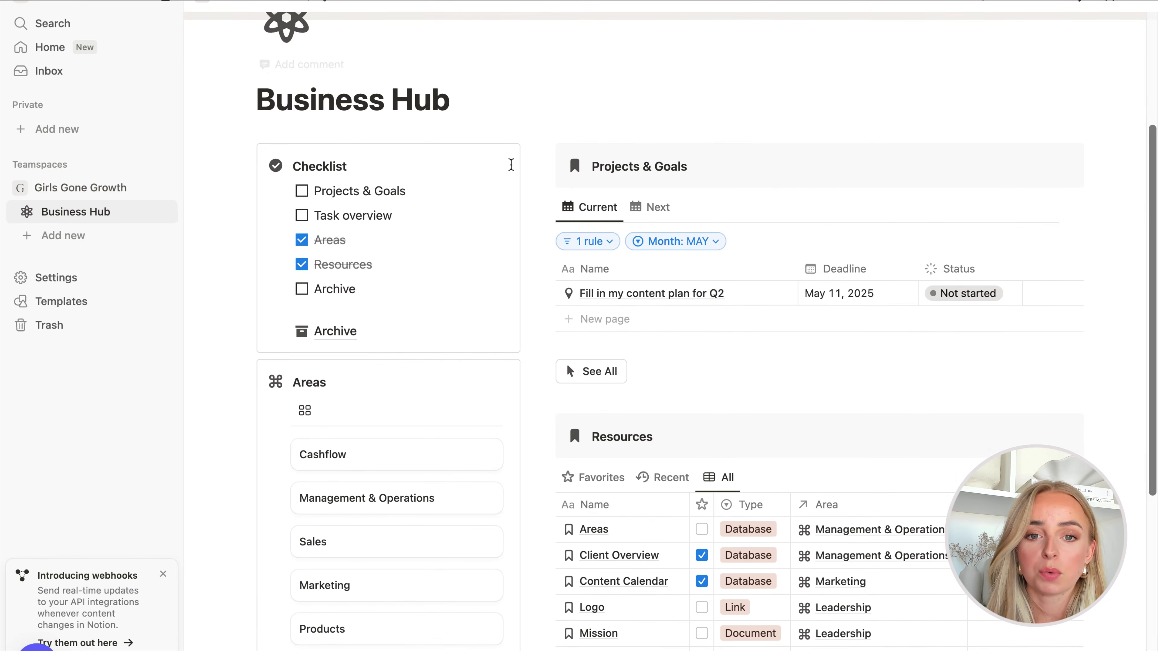
{"action": "left_click", "coordinate": [611, 378]}
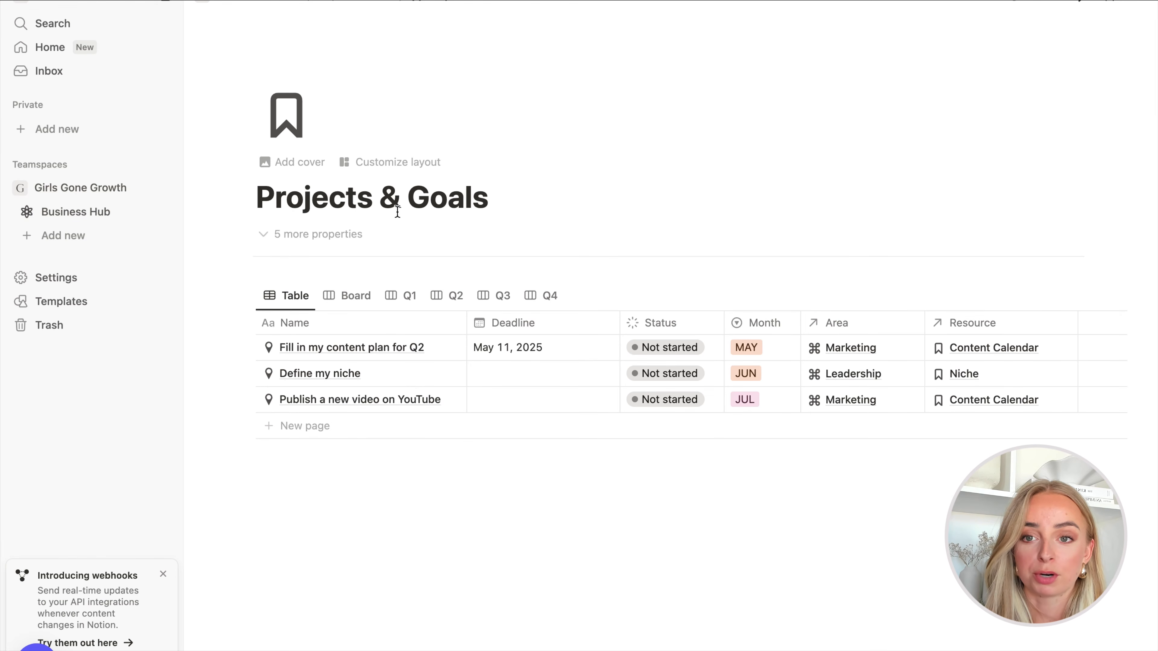
{"action": "left_click", "coordinate": [78, 212]}
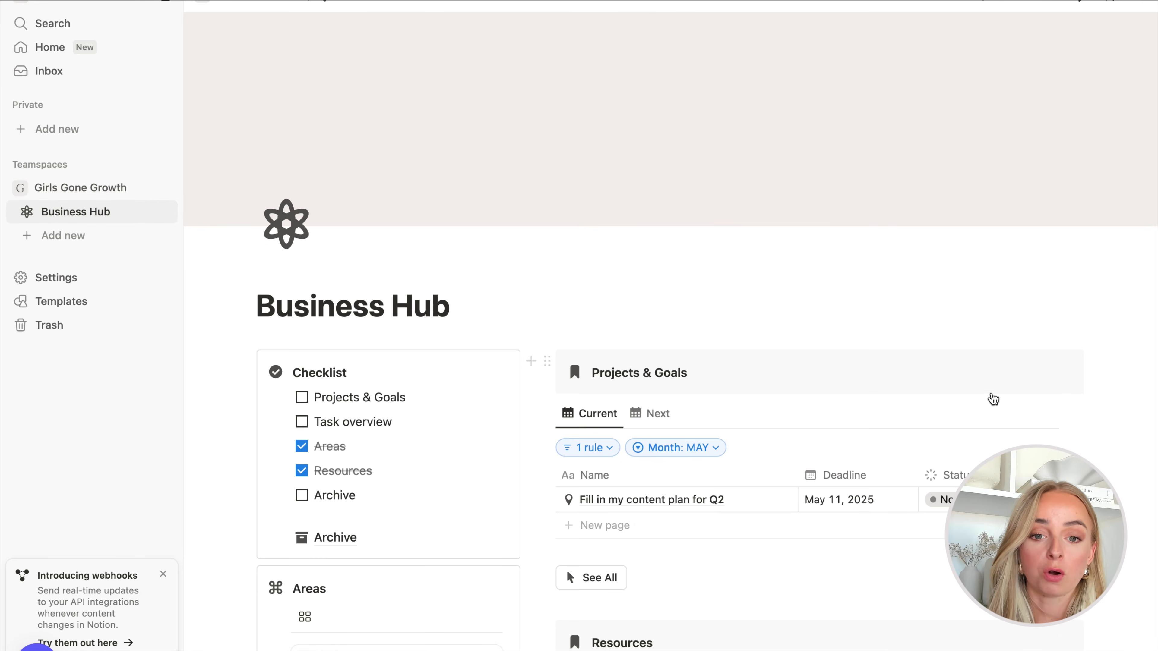
- Add a toggle titled "How it works" directly below the See All button in the Projects & Goals section
{"action": "scroll", "coordinate": [994, 400], "scroll_direction": "down", "scroll_amount": 3}
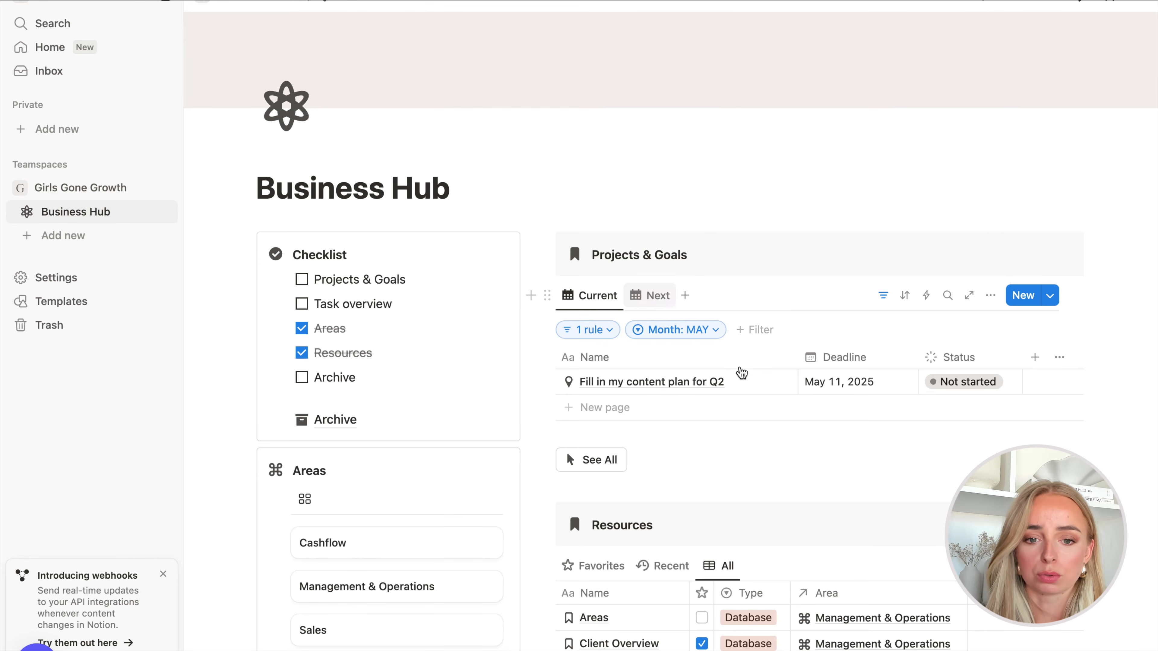
{"action": "scroll", "coordinate": [812, 451], "scroll_direction": "down", "scroll_amount": 3}
{"action": "left_click", "coordinate": [624, 341]}
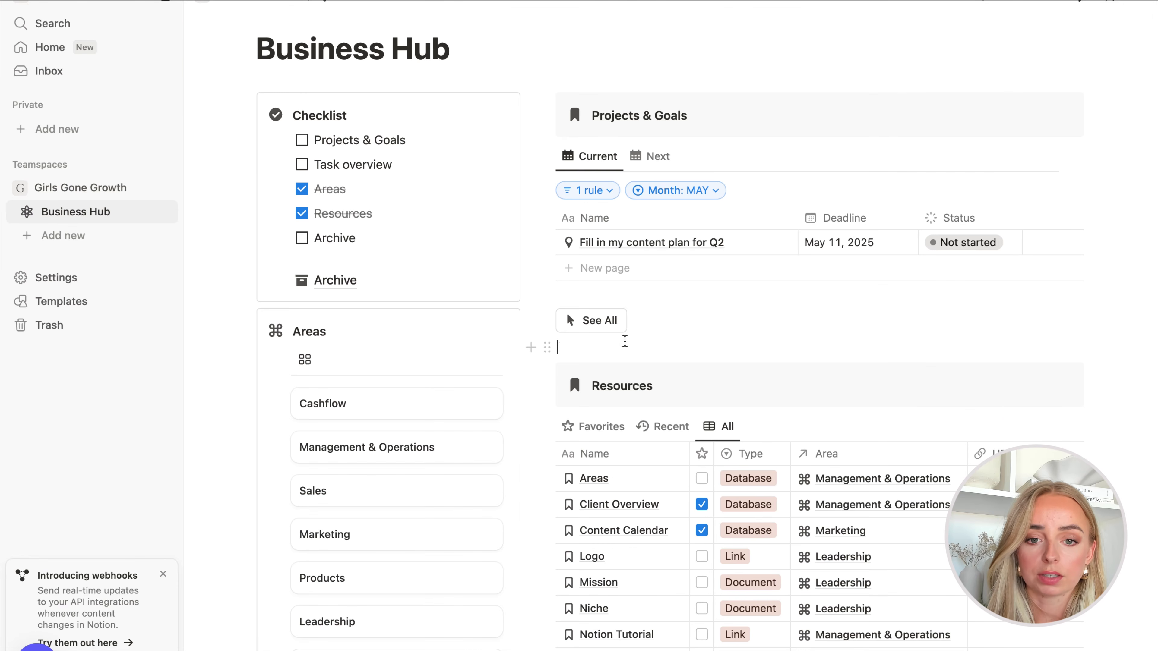
{"action": "type", "text": "/tog"}
{"action": "key", "text": "Return"}
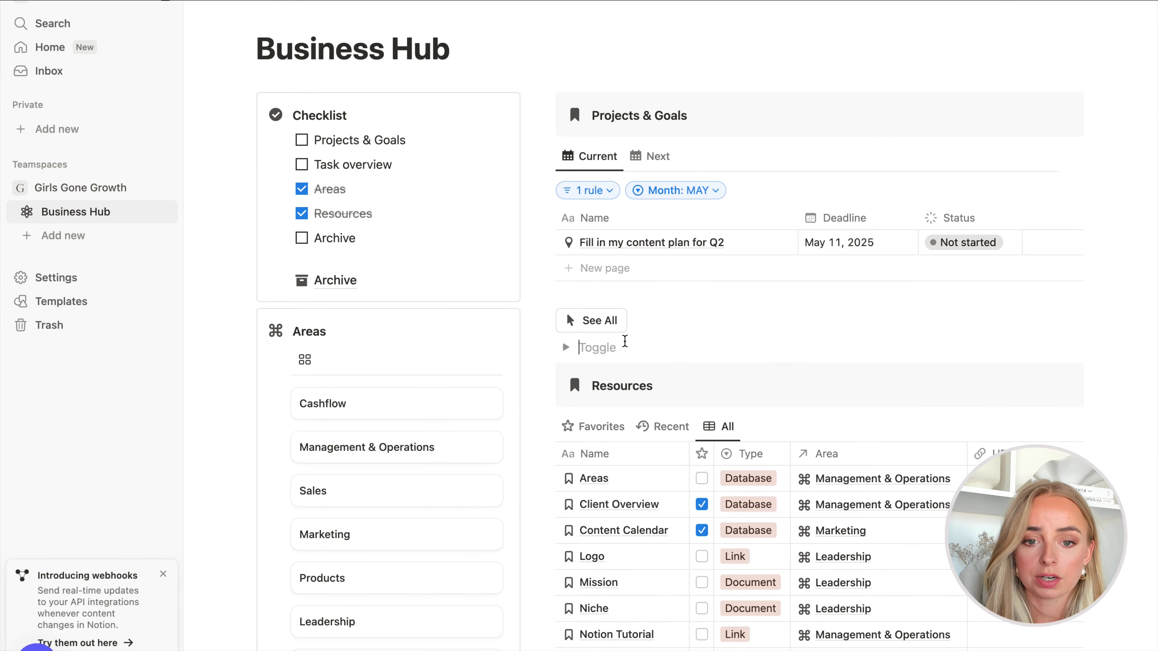
{"action": "key", "text": "BackSpace"}
{"action": "key", "text": "ctrl+z"}
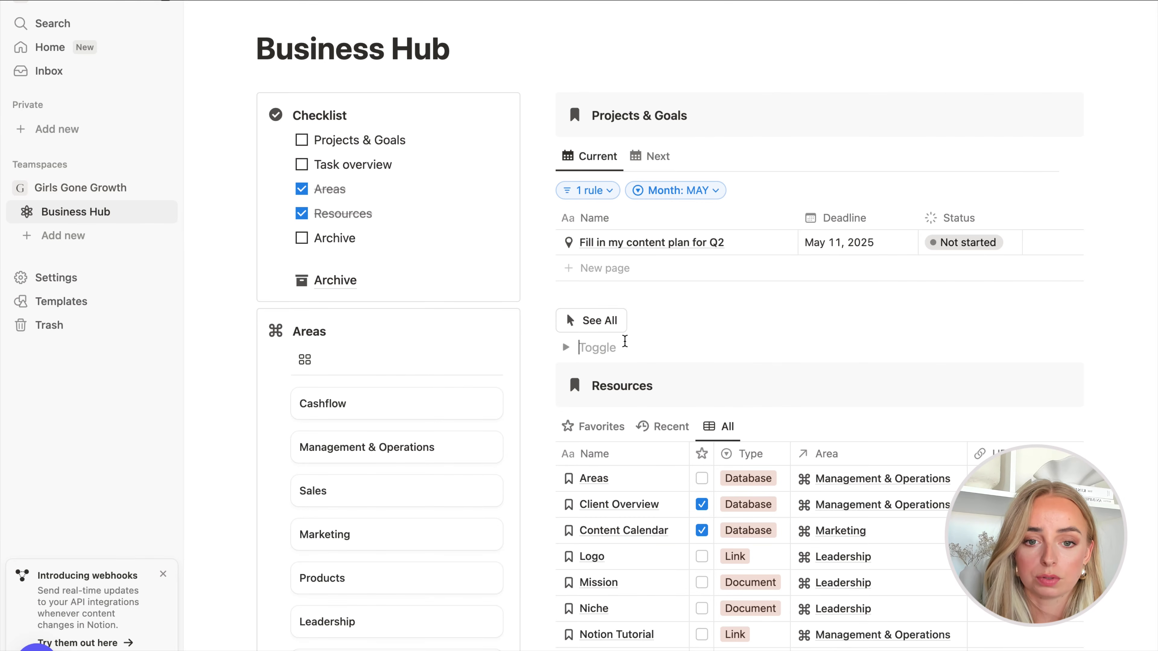
{"action": "type", "text": "How it works"}
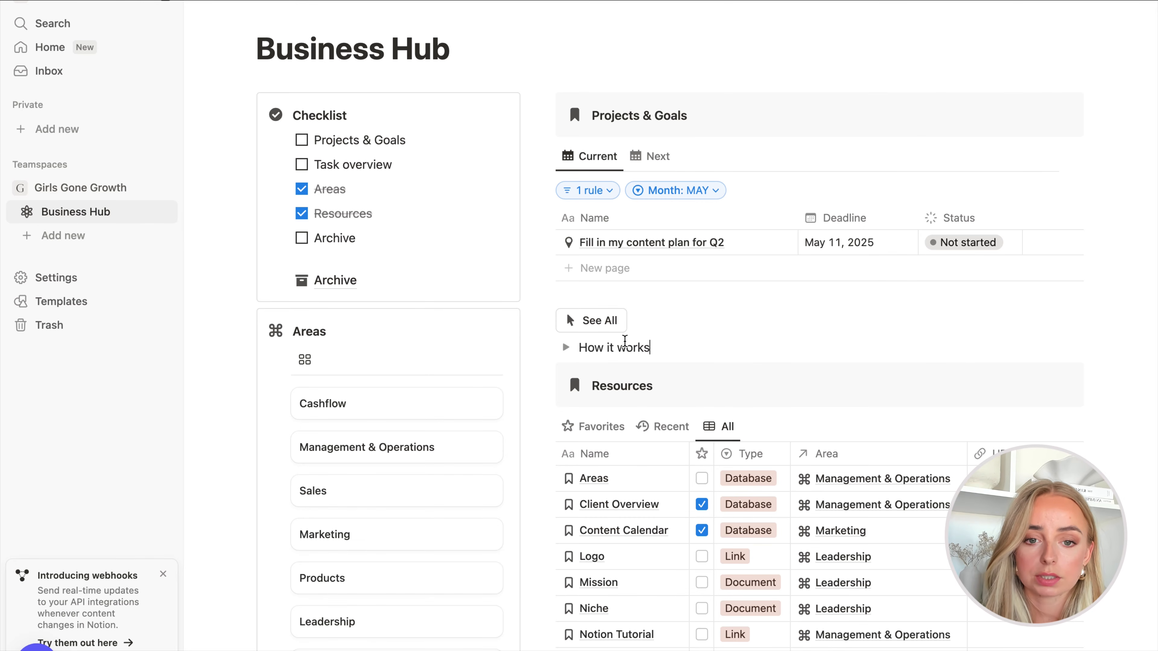
- Explain inside the toggle how projects/goals differ from areas (a deadline, then finished) and tasks (longer than 1 day, more than one task), and collapse it
{"action": "key", "text": "Return"}
{"action": "type", "text": "Difference between areas: projects/goals have a deadline and then they’re finished, areas don’t. Difference between tasks: tasks are things you can accomplish in a day, projects/goals take longer than 1 day and more than one task"}
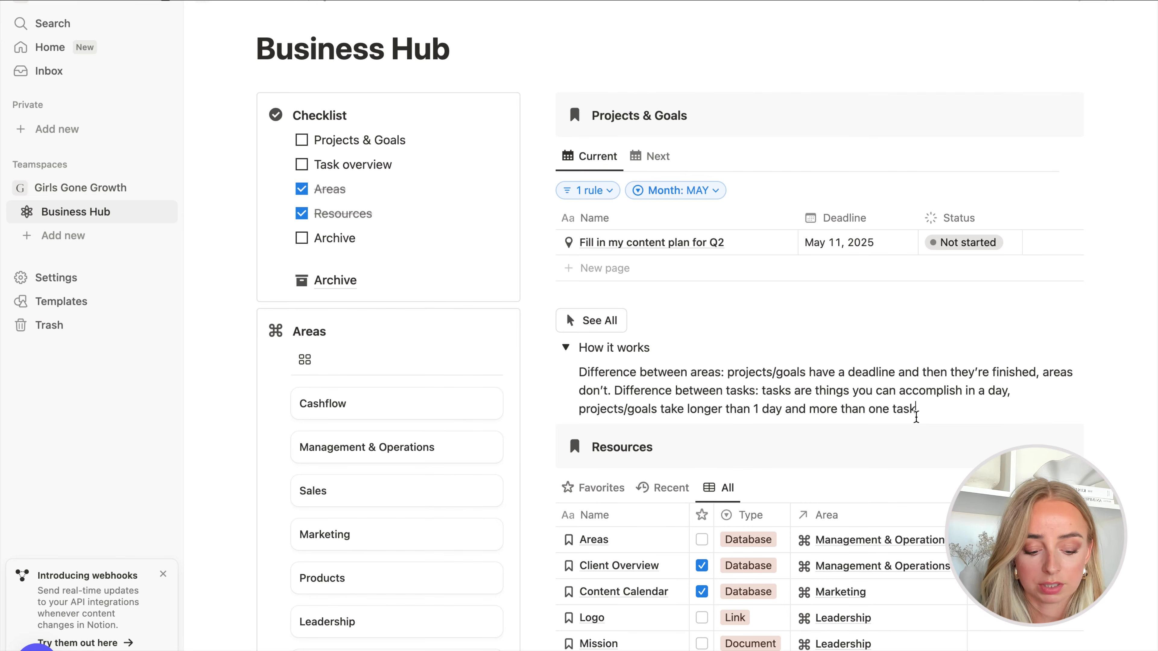
{"action": "key", "text": "Return"}
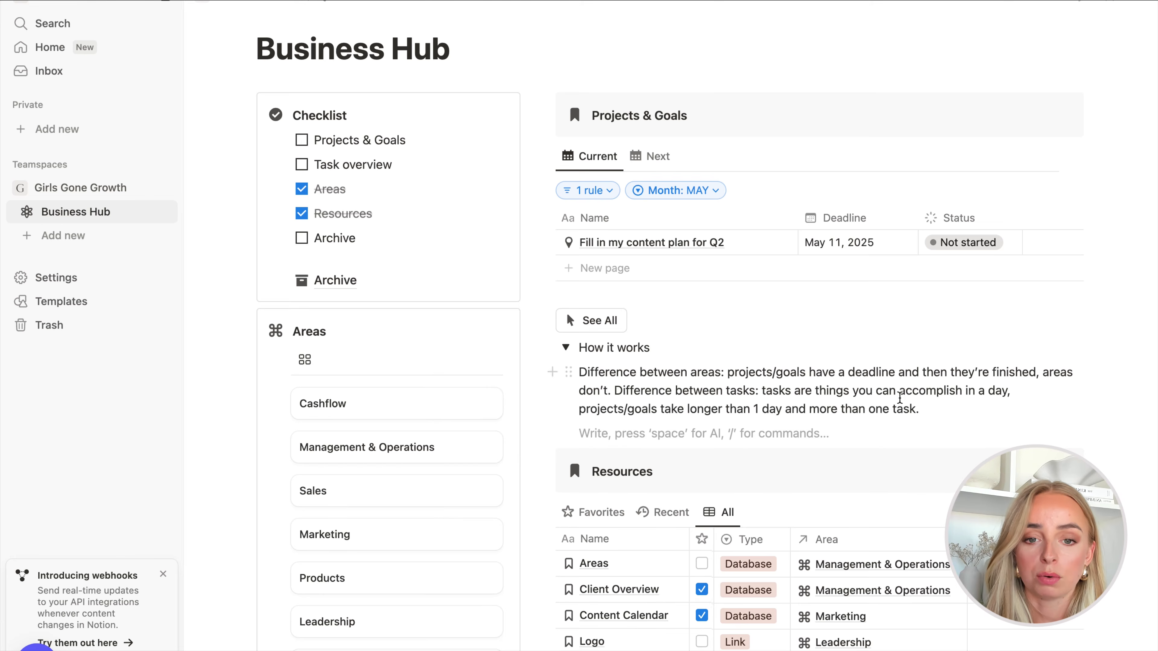
{"action": "scroll", "coordinate": [567, 336], "scroll_direction": "down", "scroll_amount": 1}
{"action": "left_click", "coordinate": [566, 337]}
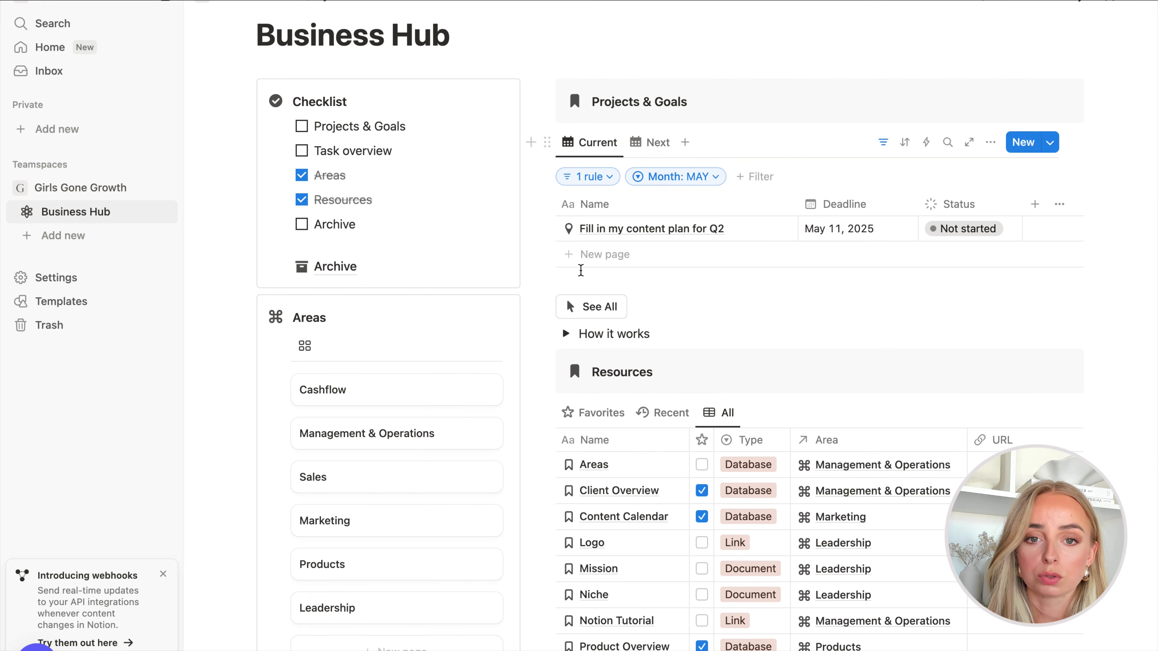
- Make the "How it works" toggle title bold and insert an empty line between it and the Resources heading
{"action": "triple_click", "coordinate": [604, 332]}
{"action": "key", "text": "ctrl+b"}
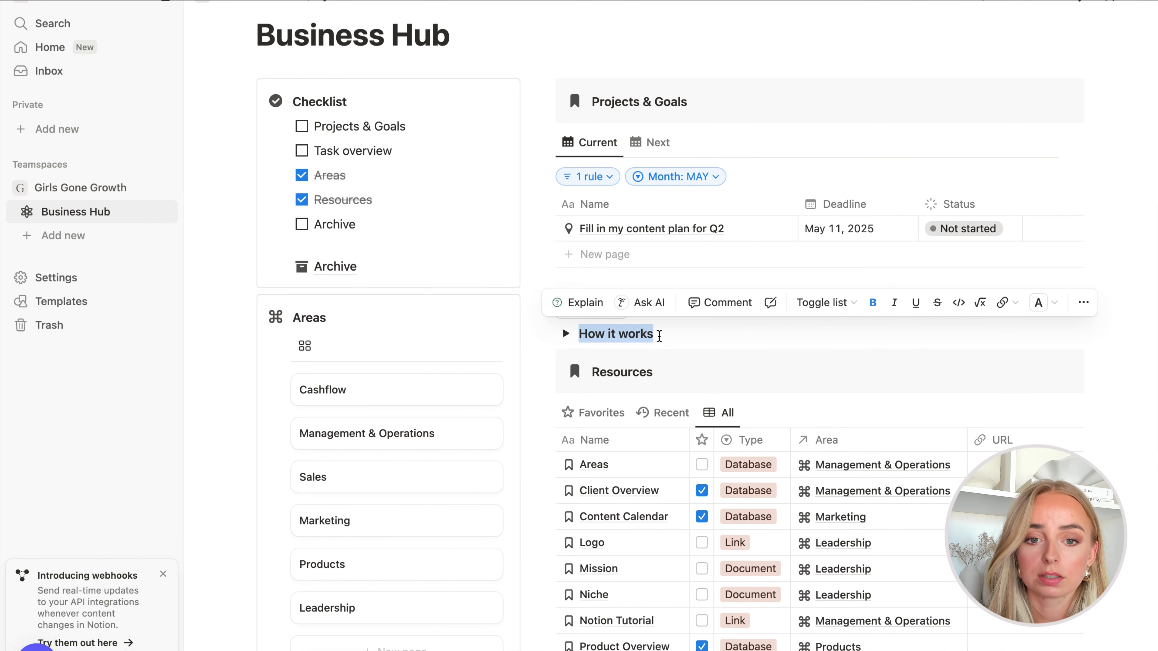
{"action": "left_click", "coordinate": [659, 335]}
{"action": "key", "text": "Return"}
{"action": "key", "text": "BackSpace"}
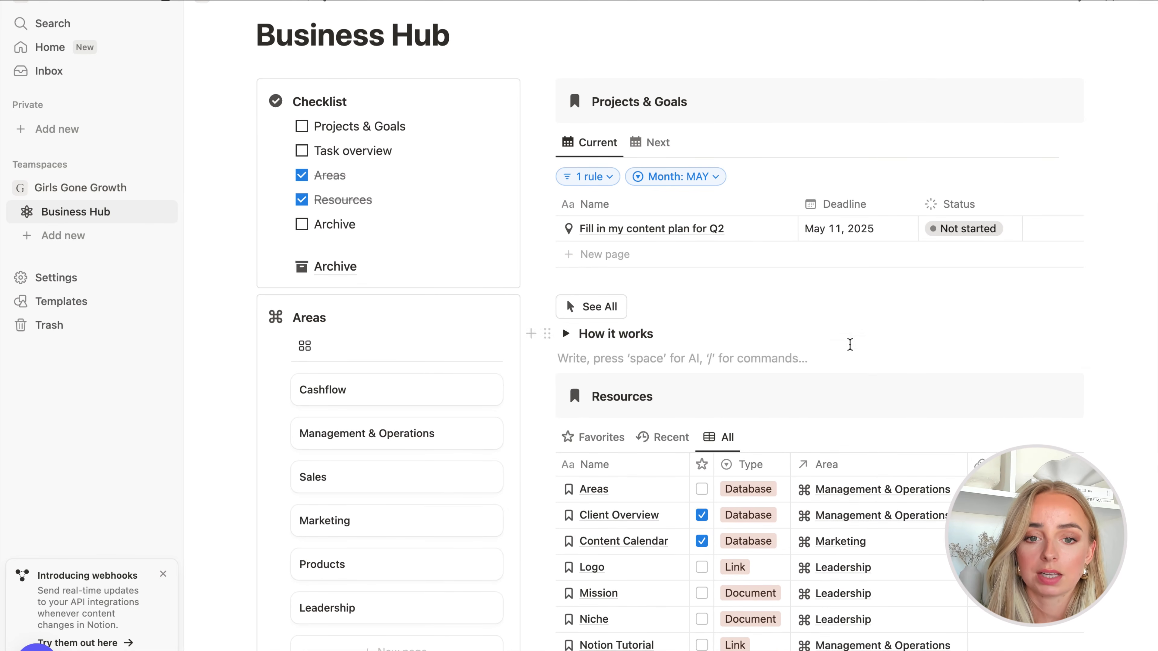
{"action": "scroll", "coordinate": [851, 346], "scroll_direction": "down", "scroll_amount": 7}
{"action": "scroll", "coordinate": [850, 347], "scroll_direction": "up", "scroll_amount": 5}
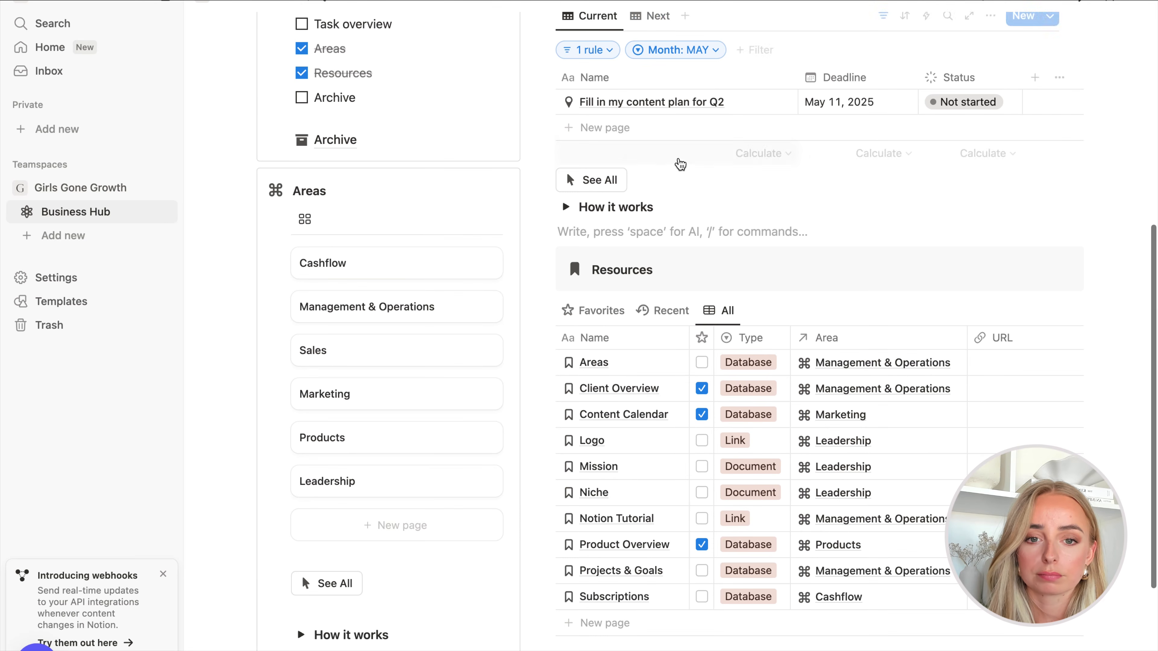
- Duplicate the empty line below the "How it works" toggle and place the copy between the See All button and the toggle
{"action": "left_click", "coordinate": [549, 230]}
{"action": "key", "text": "ctrl+d"}
{"action": "left_click_drag", "start_coordinate": [549, 219], "coordinate": [552, 197]}
{"action": "left_click", "coordinate": [670, 212]}
{"action": "scroll", "coordinate": [686, 212], "scroll_direction": "up", "scroll_amount": 7}
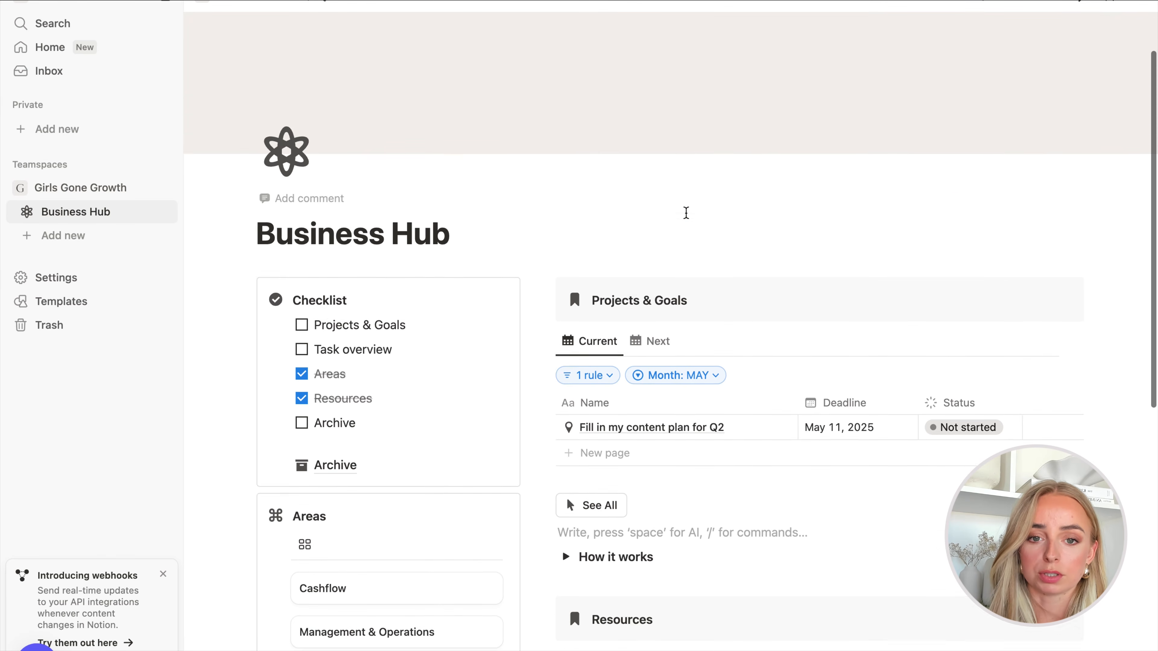
{"action": "scroll", "coordinate": [686, 213], "scroll_direction": "up", "scroll_amount": 3}
{"action": "left_click", "coordinate": [1075, 300]}
{"action": "scroll", "coordinate": [1077, 302], "scroll_direction": "down", "scroll_amount": 4}
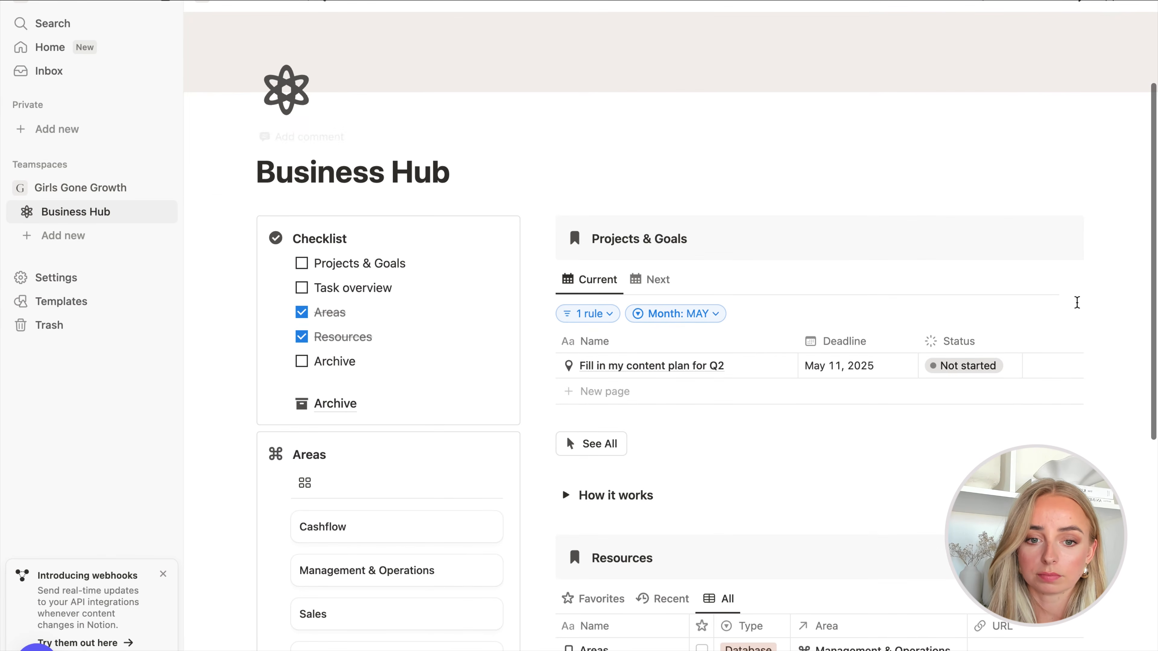
- Mark Projects & Goals and Archive as done in the Business Hub checklist
{"action": "left_click", "coordinate": [302, 263]}
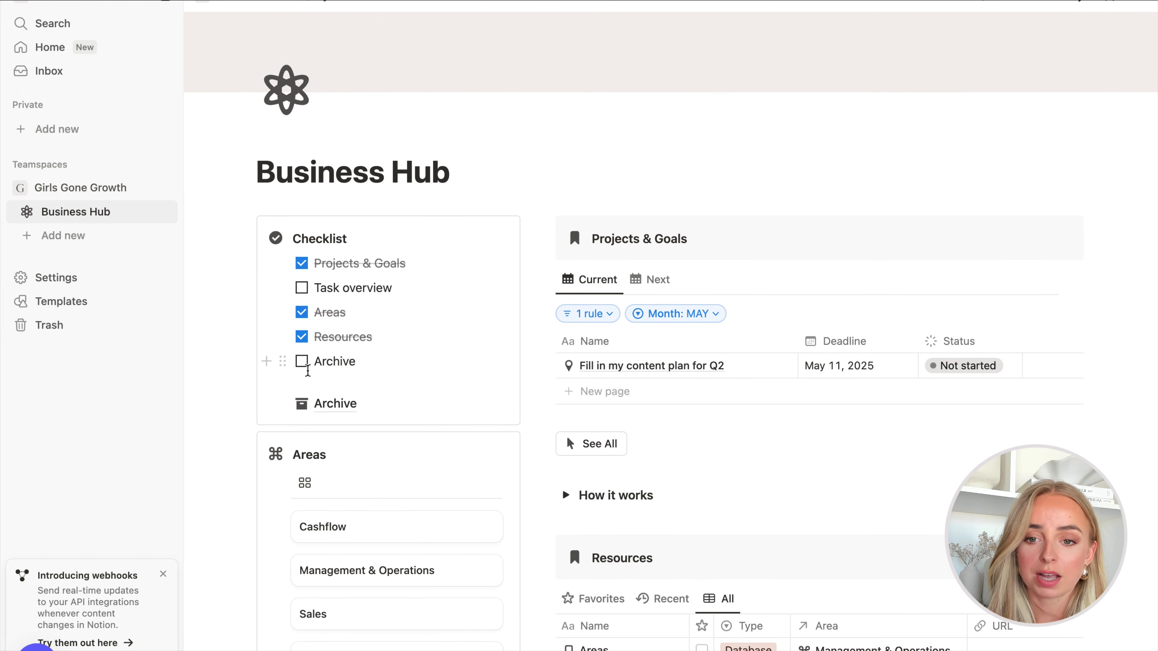
{"action": "left_click", "coordinate": [304, 365]}
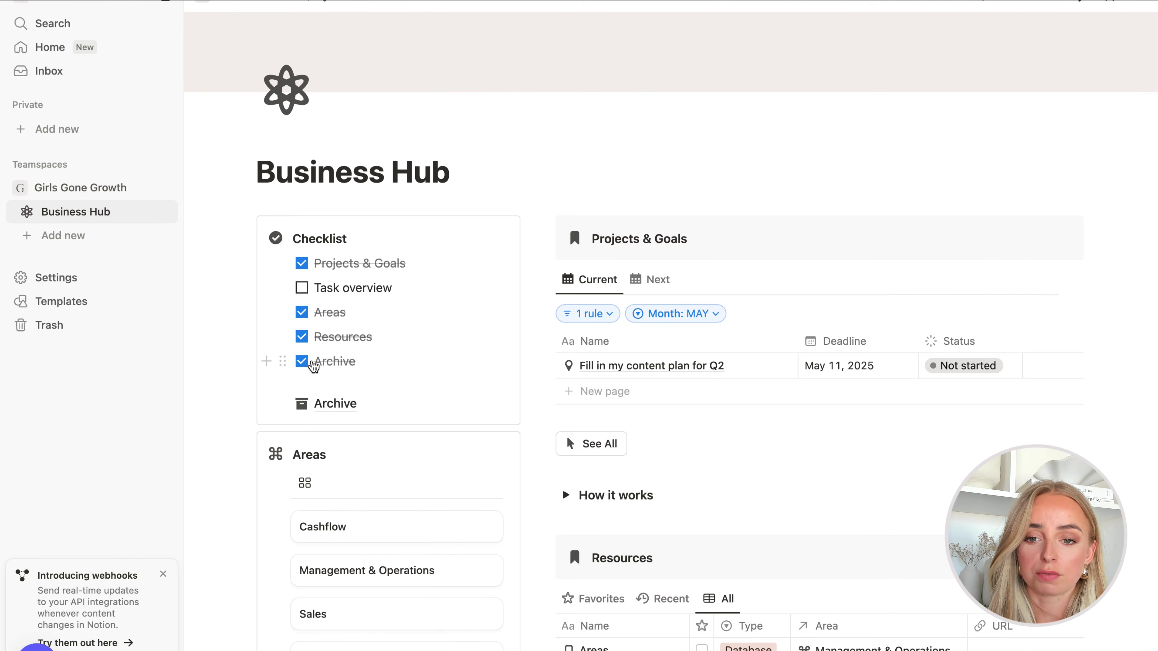
{"action": "mouse_move", "coordinate": [375, 406]}
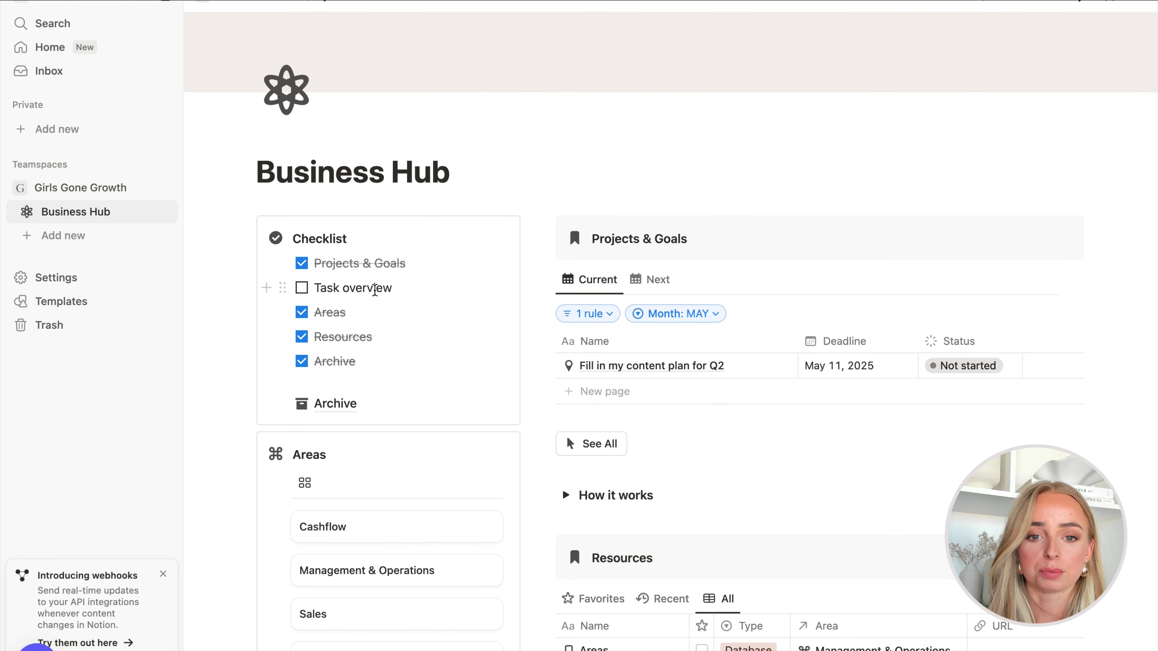
- Add a resource named "Tasks" to the Resources table with type Database and area Management & Operations
{"action": "scroll", "coordinate": [820, 432], "scroll_direction": "down", "scroll_amount": 8}
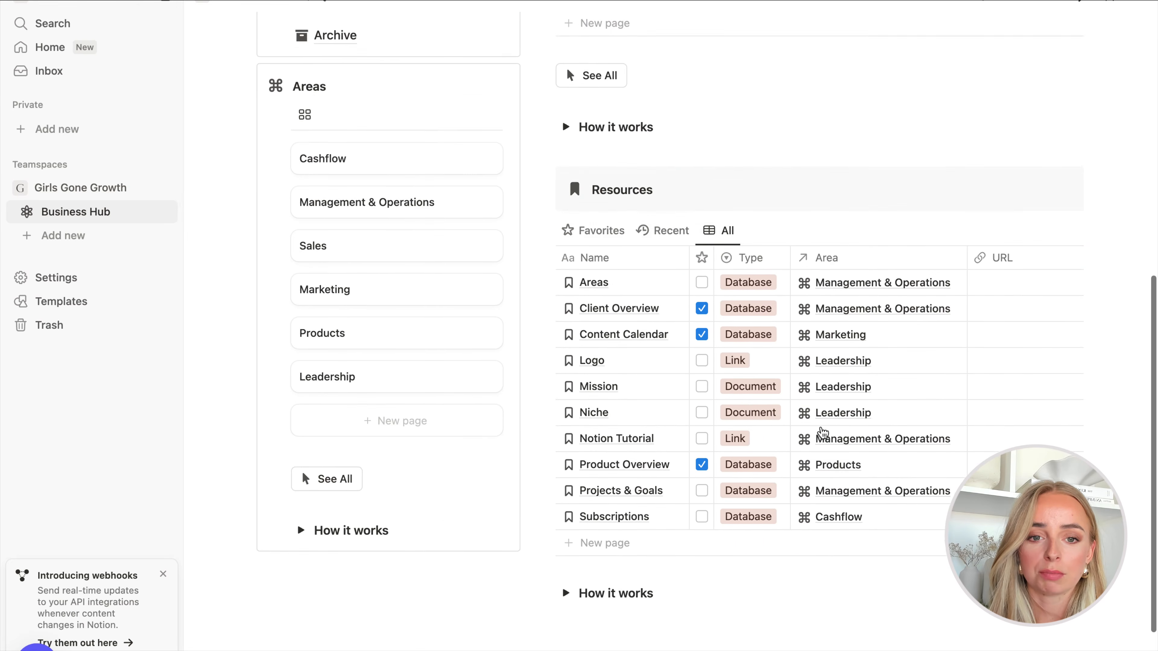
{"action": "scroll", "coordinate": [824, 432], "scroll_direction": "down", "scroll_amount": 2}
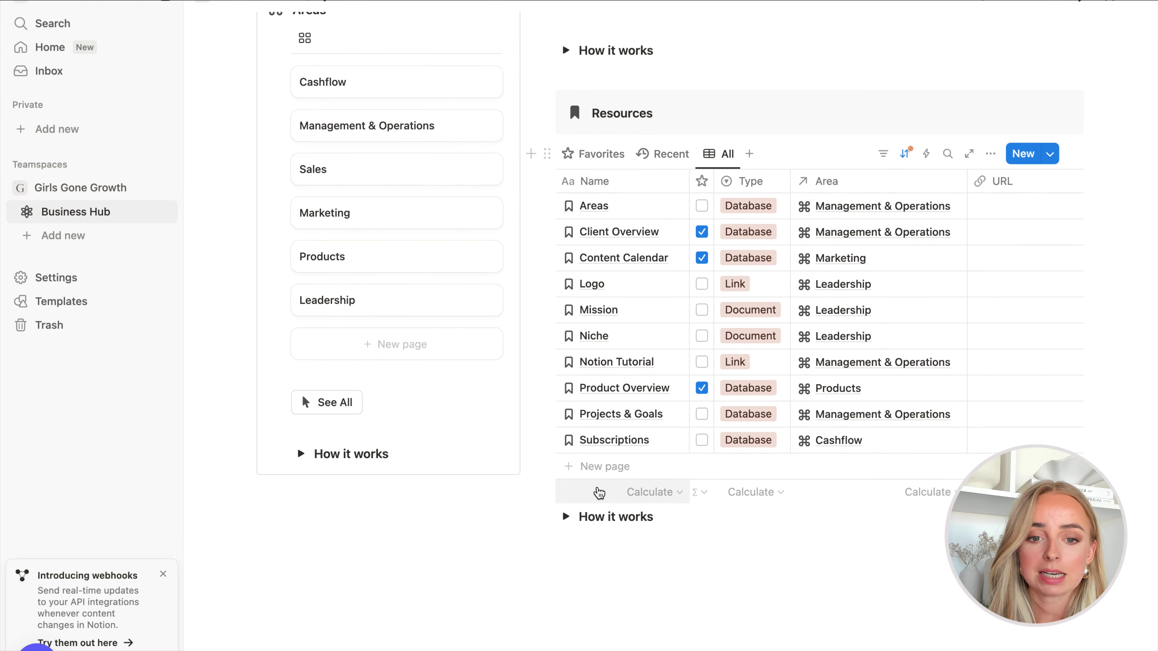
{"action": "left_click", "coordinate": [583, 468]}
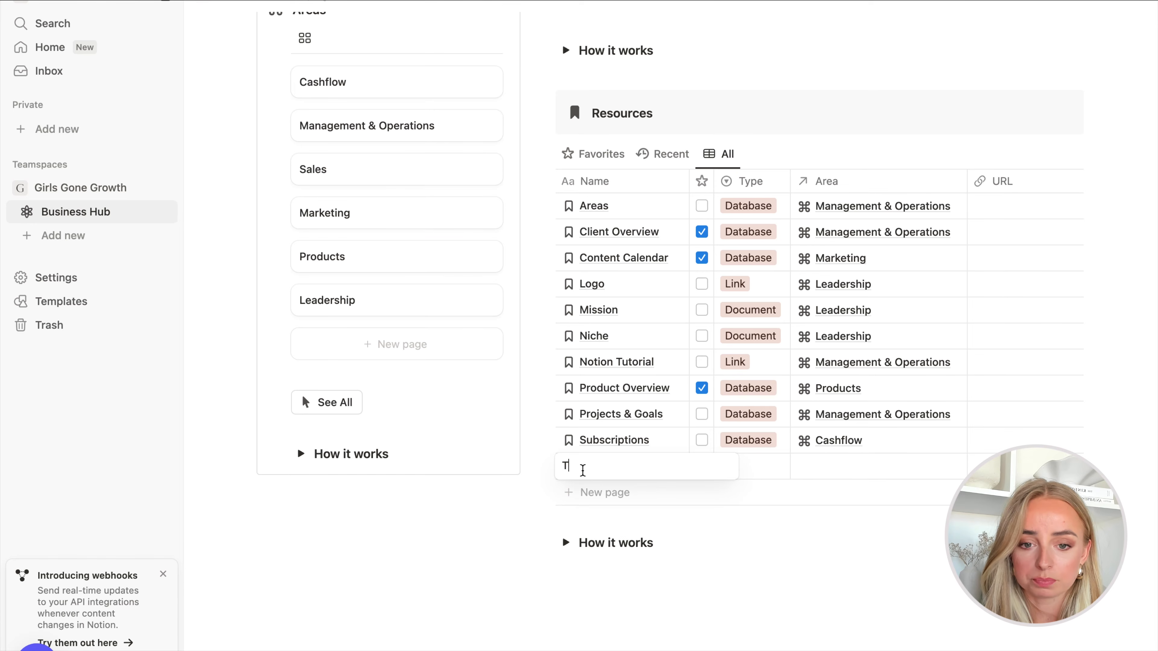
{"action": "key", "text": "Return"}
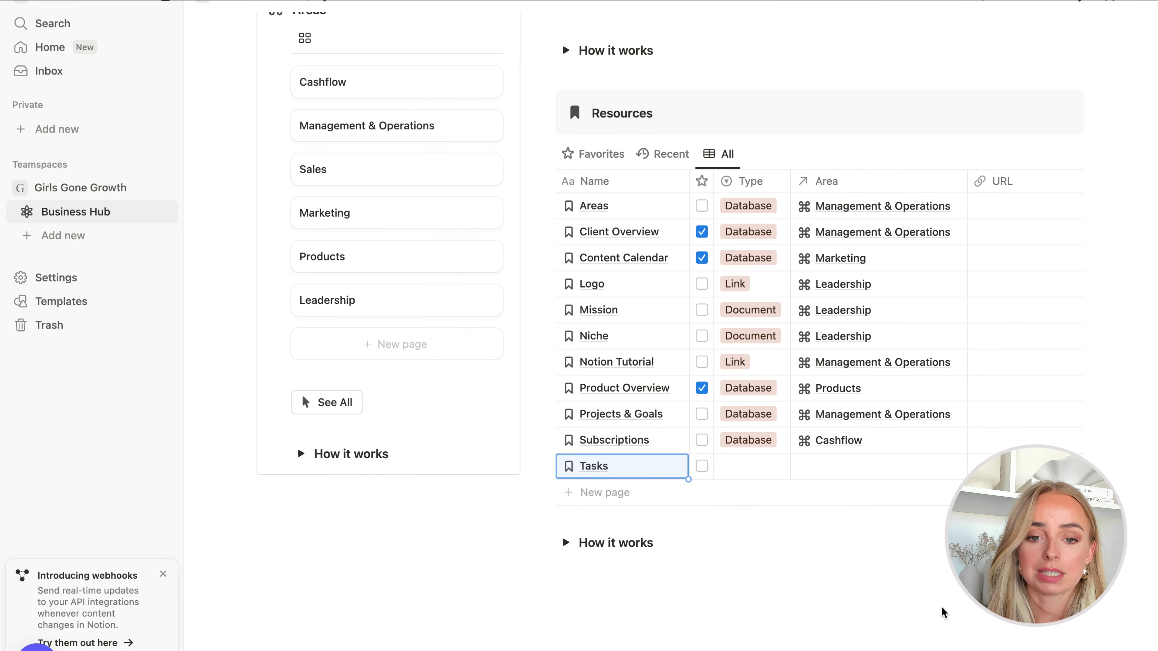
{"action": "left_click", "coordinate": [769, 475]}
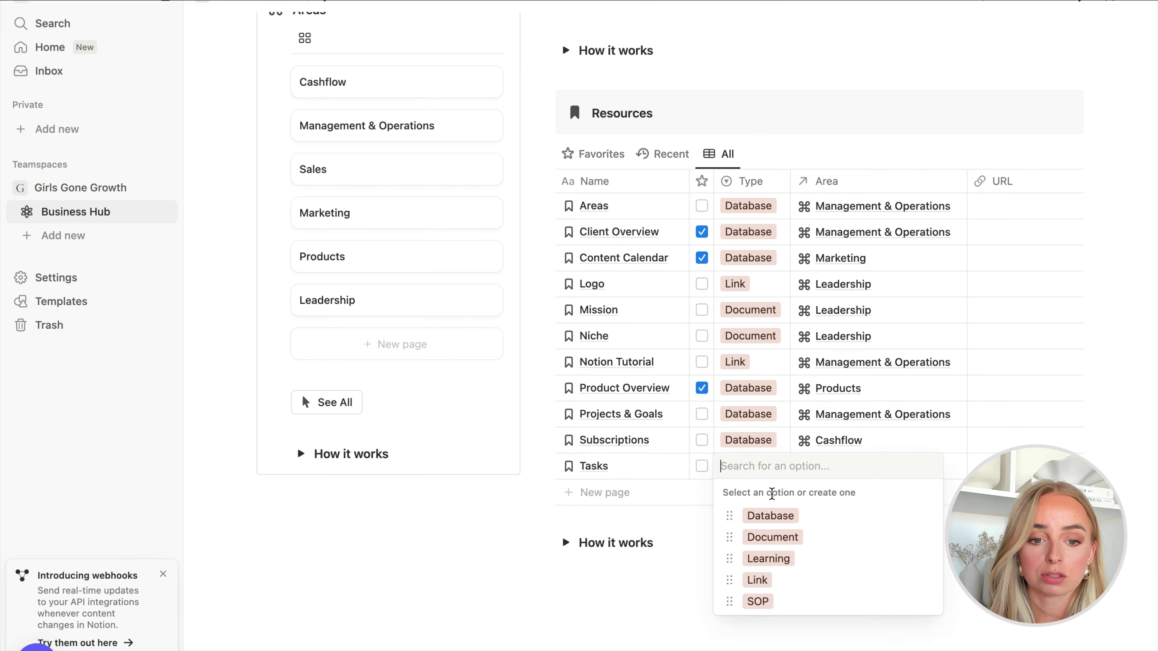
{"action": "left_click", "coordinate": [775, 515]}
{"action": "left_click", "coordinate": [839, 470]}
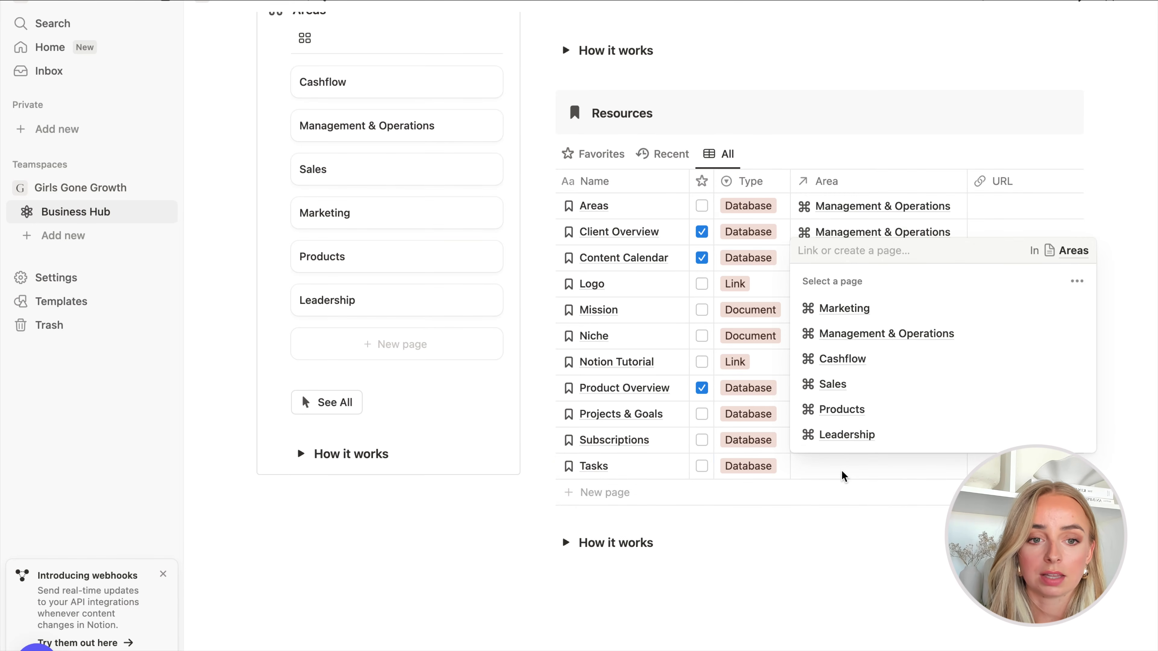
{"action": "left_click", "coordinate": [953, 337]}
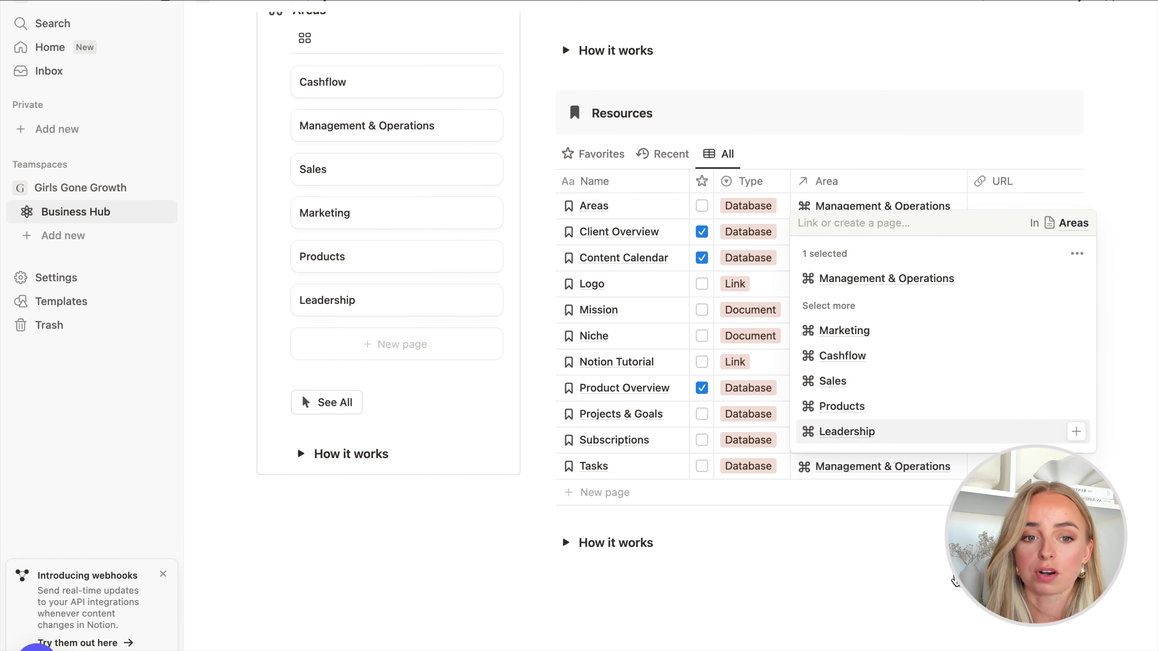
{"action": "key", "text": "Escape"}
{"action": "left_click", "coordinate": [947, 612]}
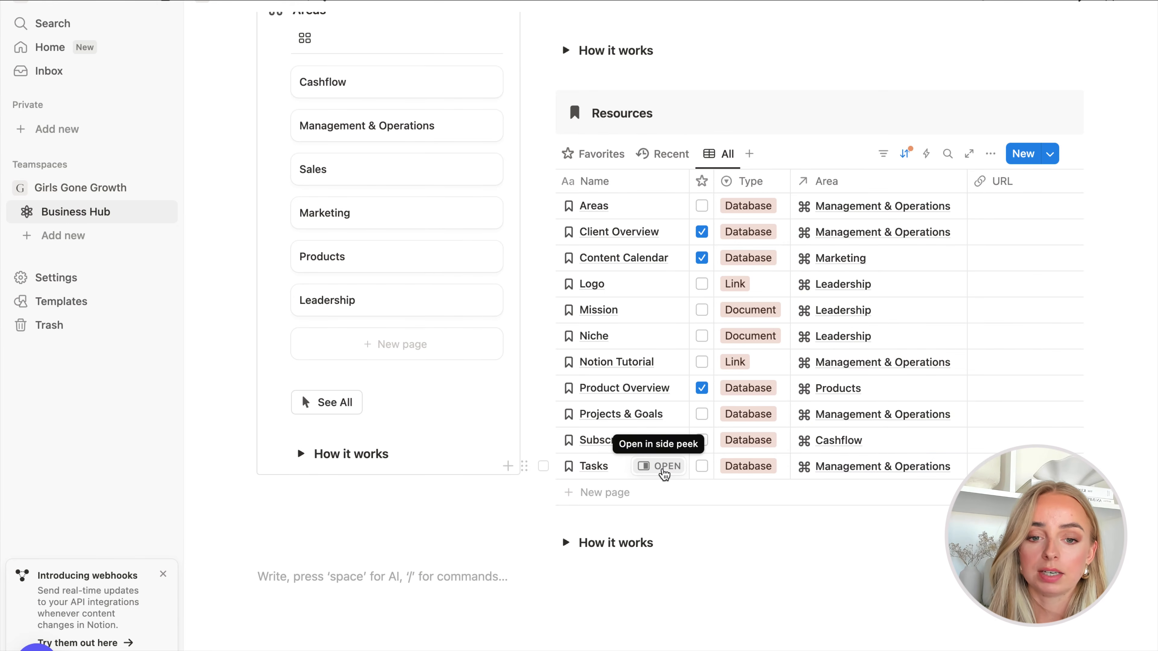
- Open the Tasks resource as a full page and insert a new empty inline database in it
{"action": "left_click", "coordinate": [663, 470]}
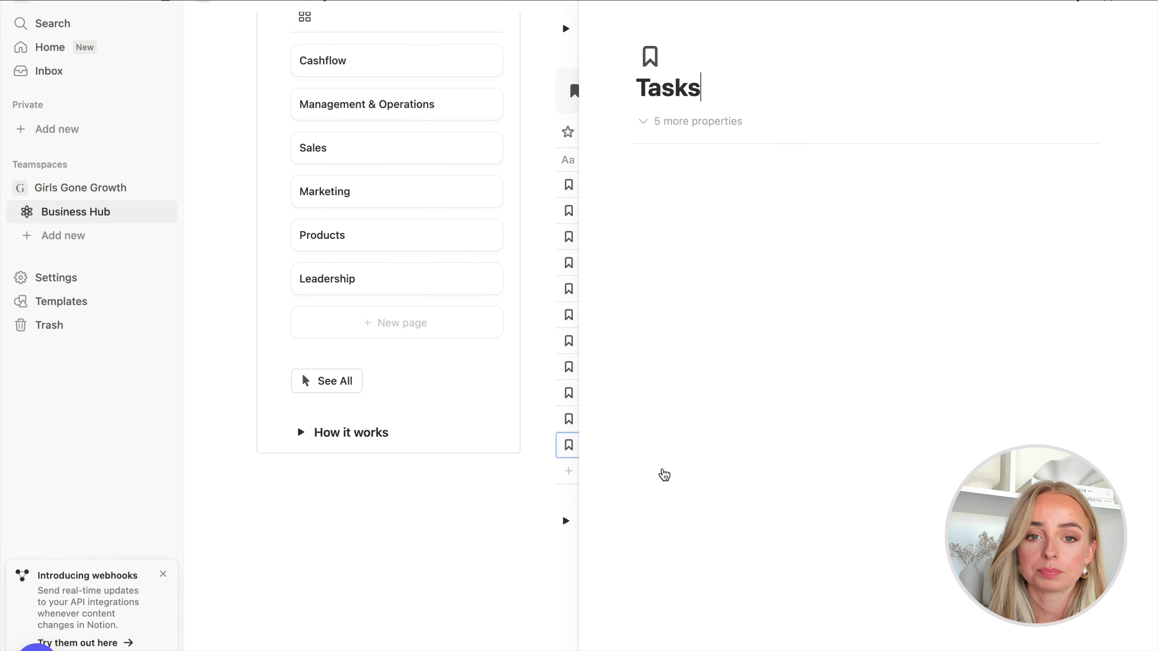
{"action": "left_click", "coordinate": [618, 4]}
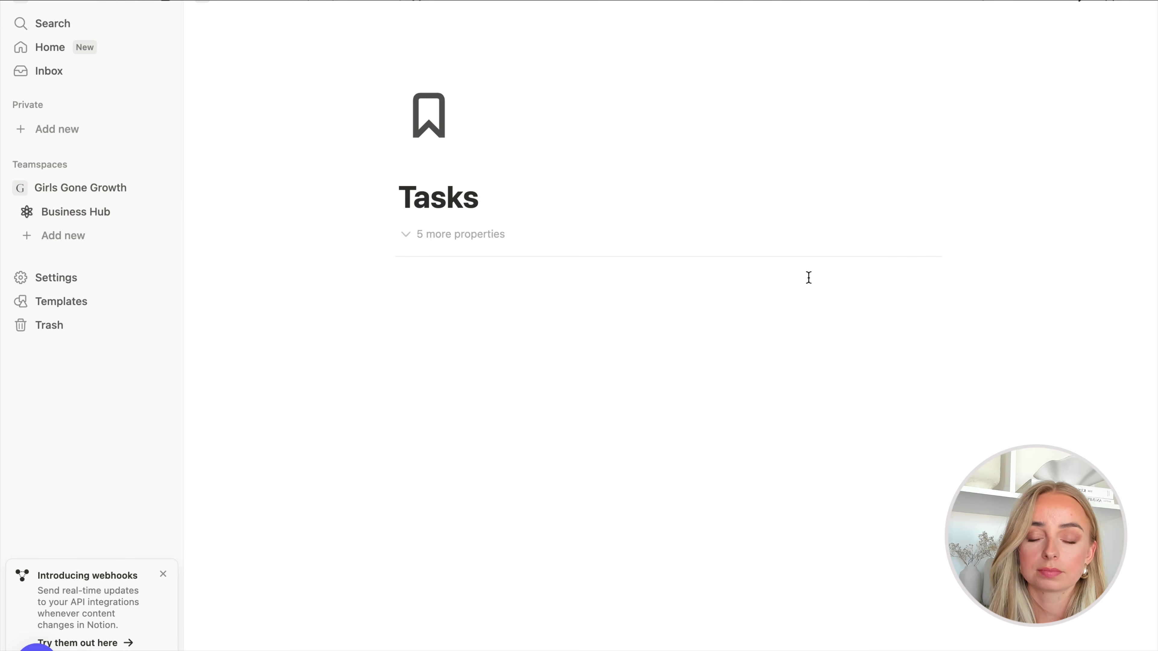
{"action": "left_click", "coordinate": [482, 292]}
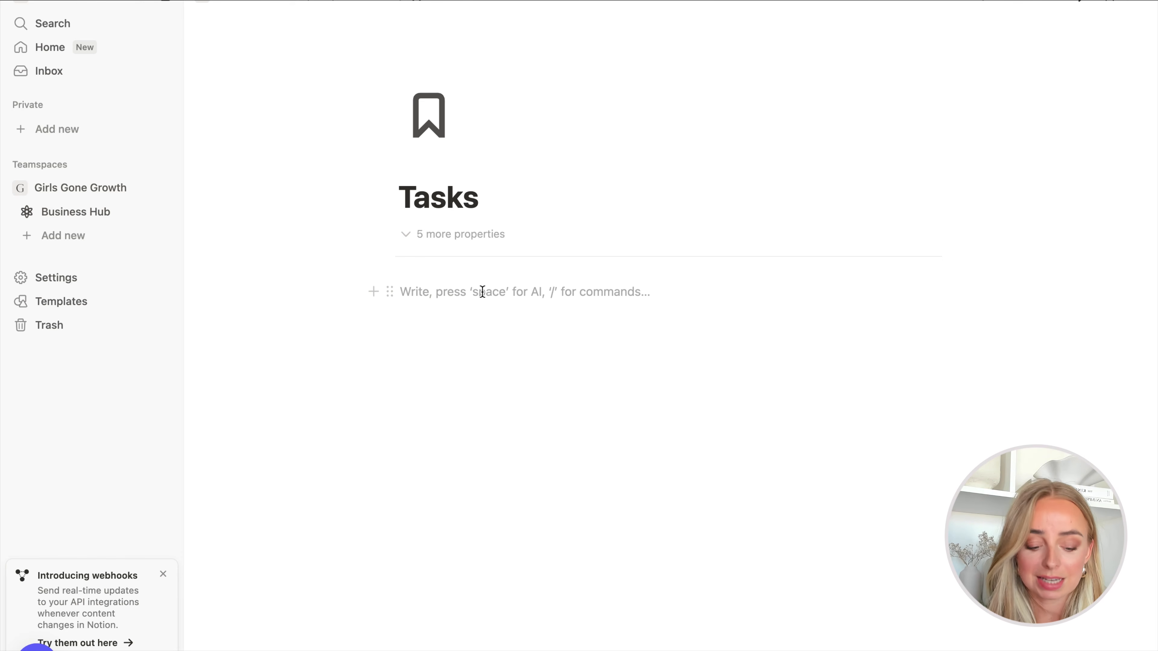
{"action": "type", "text": "/da"}
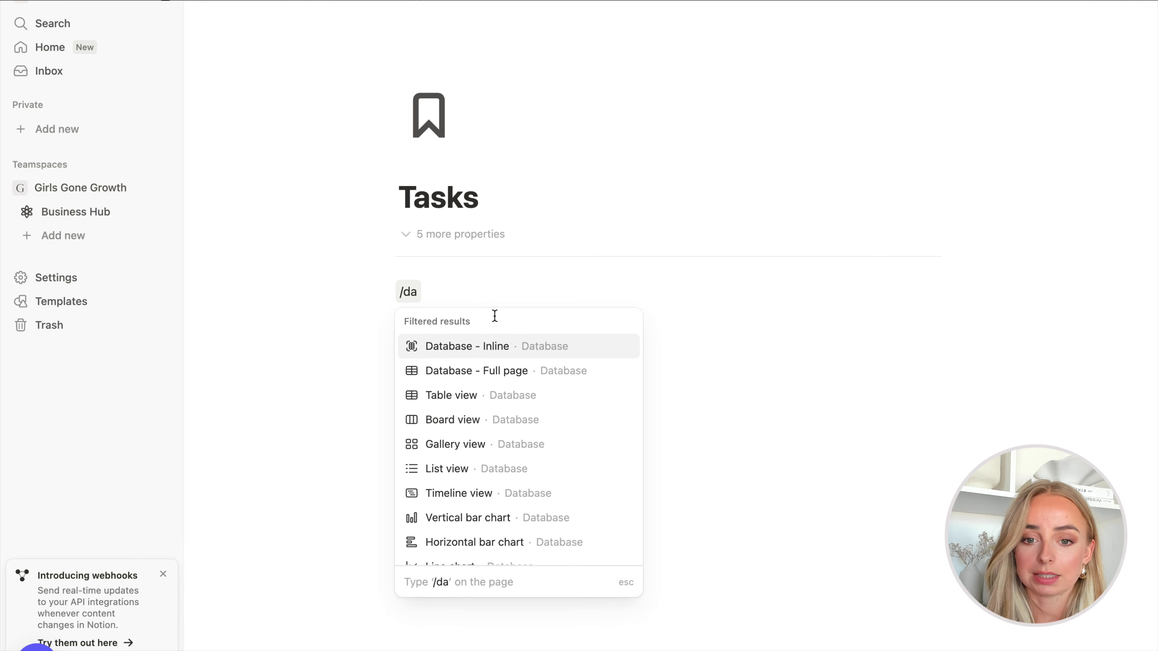
{"action": "left_click", "coordinate": [497, 348]}
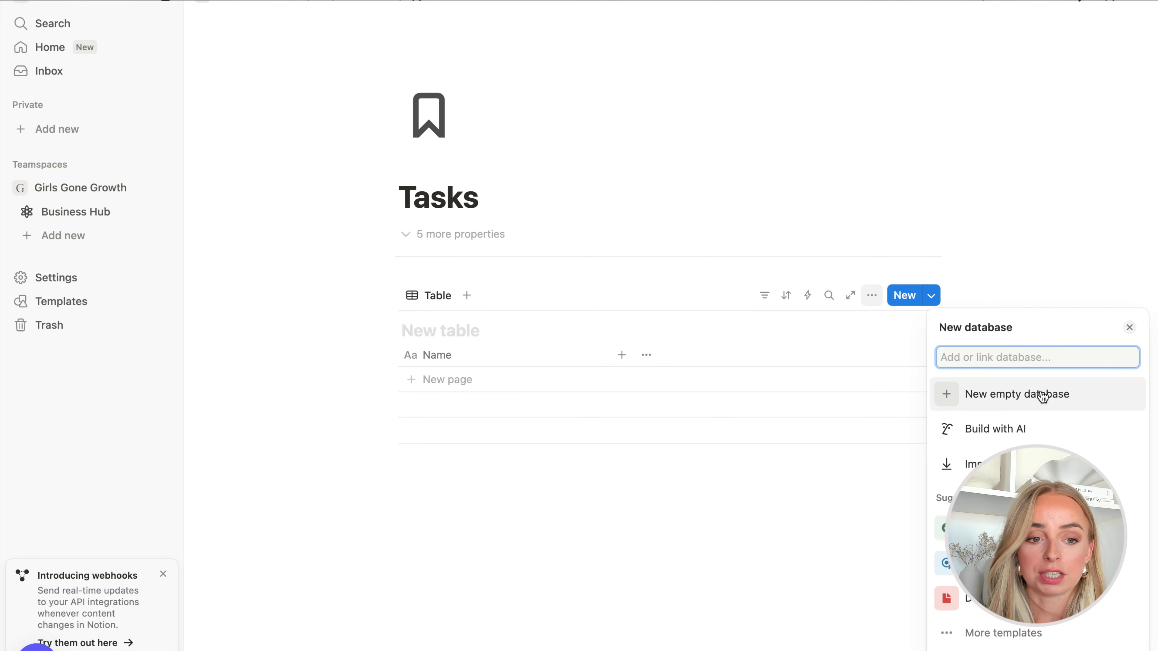
{"action": "left_click", "coordinate": [1033, 400]}
- Name the inline database "Tasks" and hide its title
{"action": "left_click", "coordinate": [448, 325]}
{"action": "type", "text": "T"}
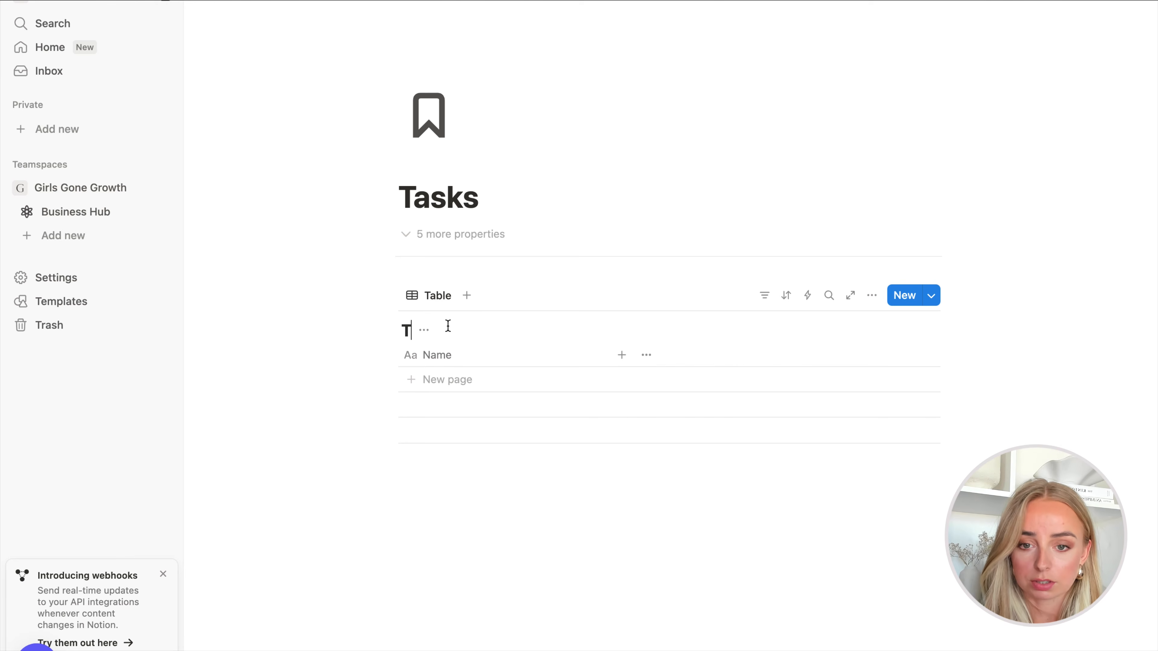
{"action": "type", "text": "asks"}
{"action": "left_click", "coordinate": [459, 329]}
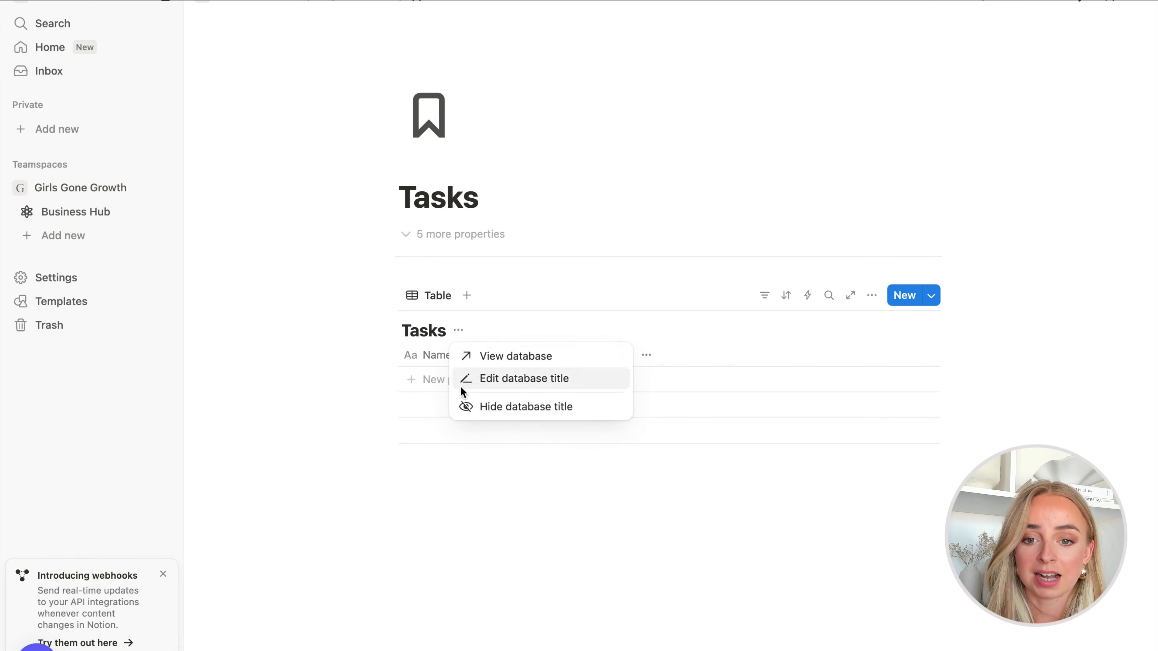
{"action": "left_click", "coordinate": [478, 406]}
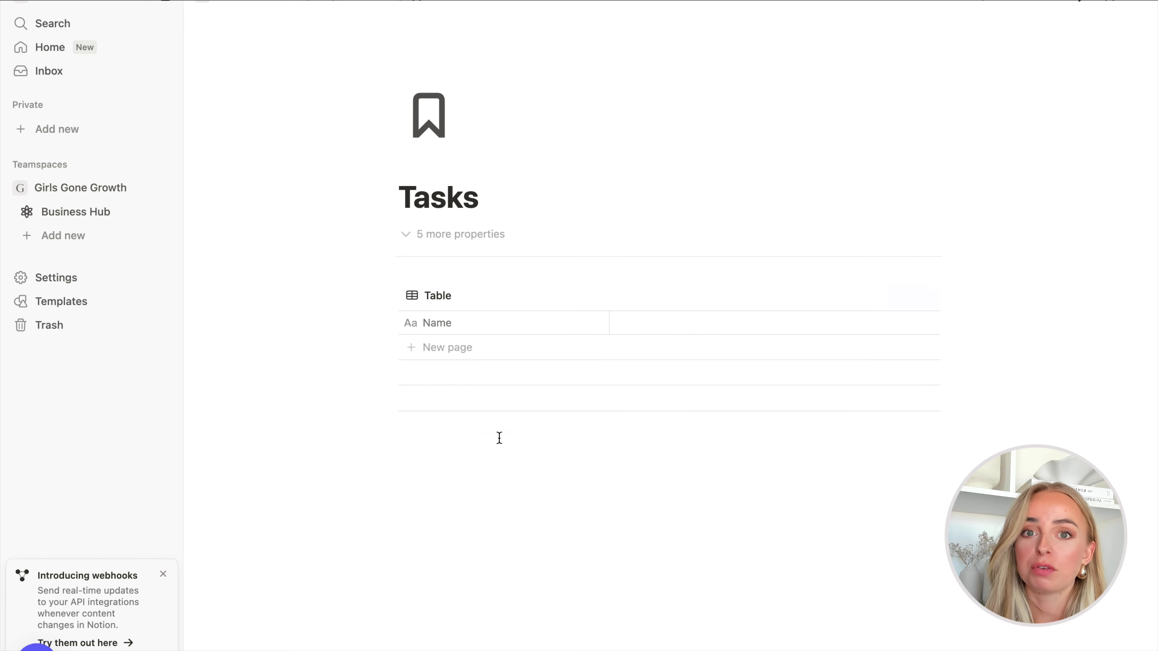
- Create a new page template for the Tasks database with a dark checkmark icon
{"action": "left_click", "coordinate": [927, 295]}
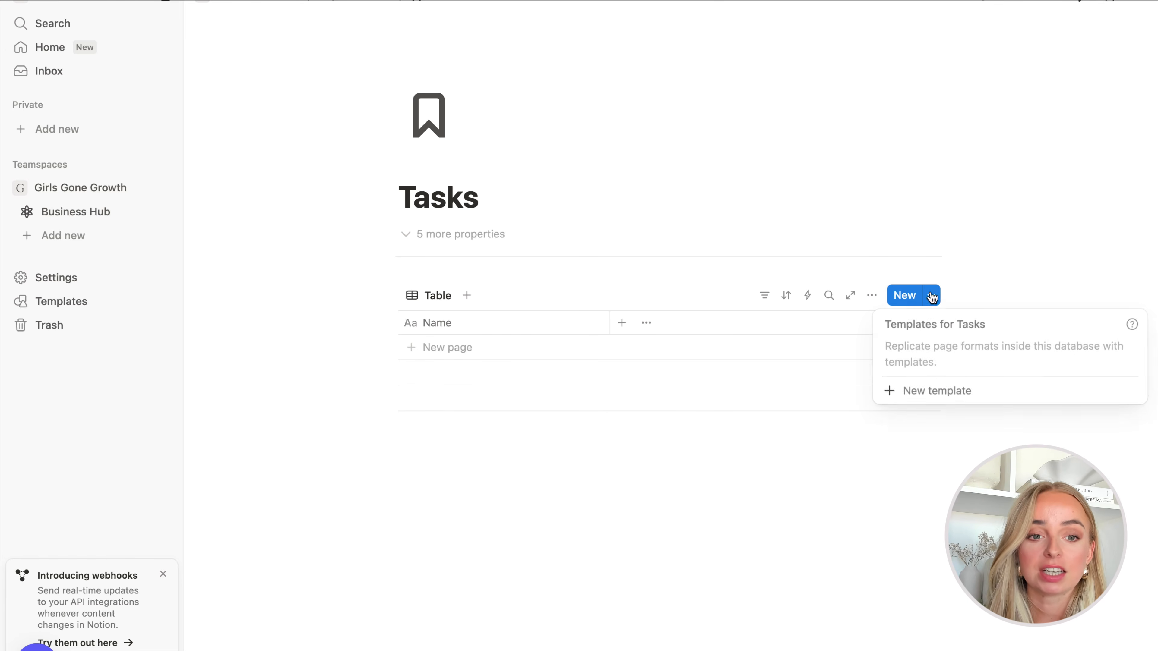
{"action": "left_click", "coordinate": [950, 395]}
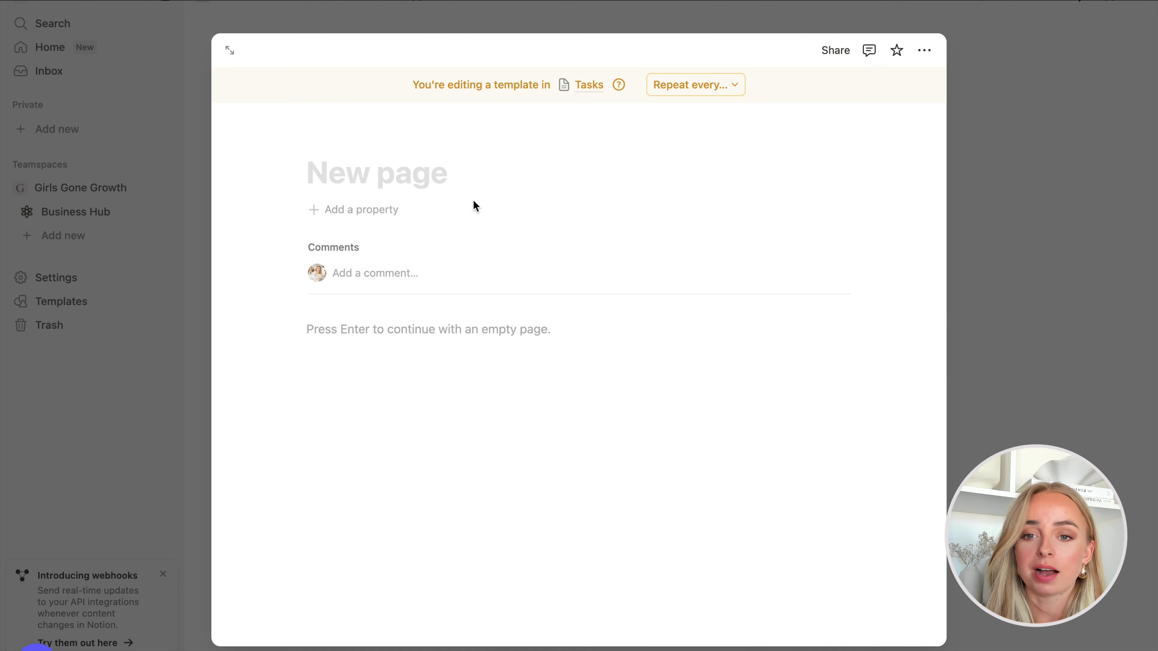
{"action": "left_click", "coordinate": [324, 138]}
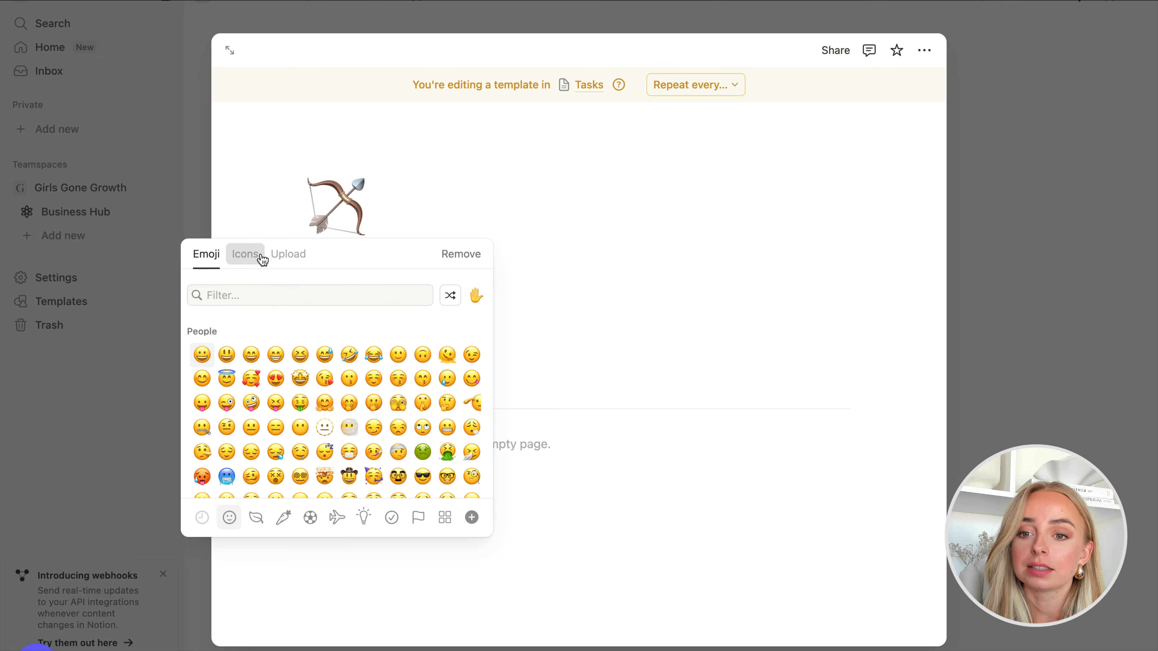
{"action": "left_click", "coordinate": [246, 254]}
{"action": "type", "text": "check"}
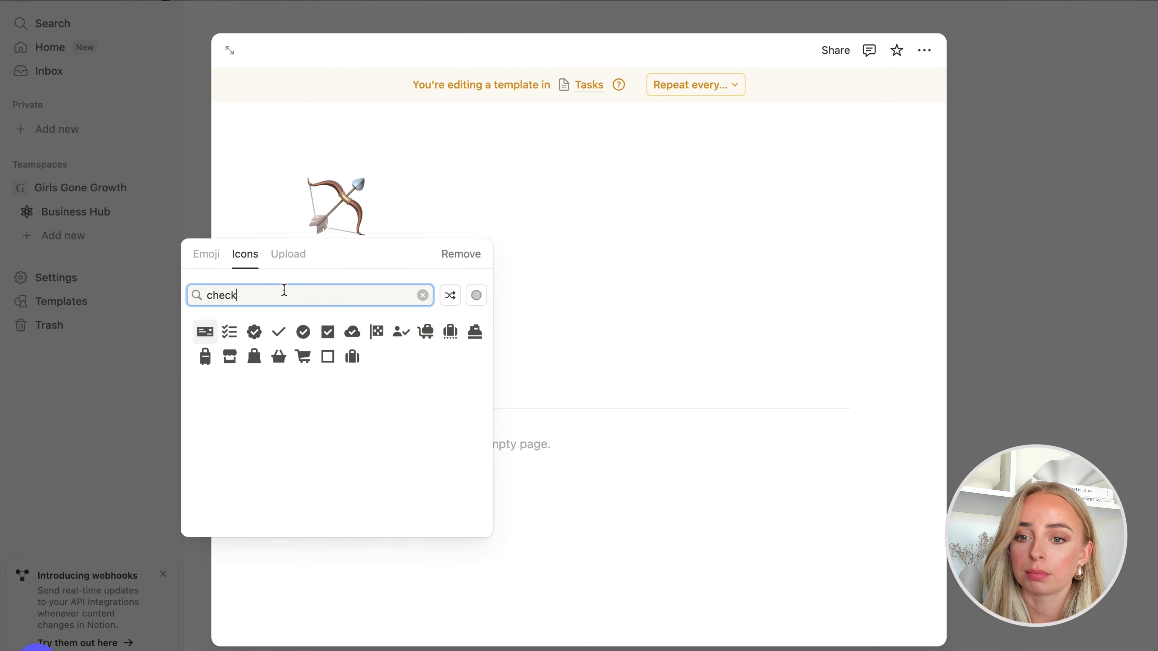
{"action": "mouse_move", "coordinate": [278, 332]}
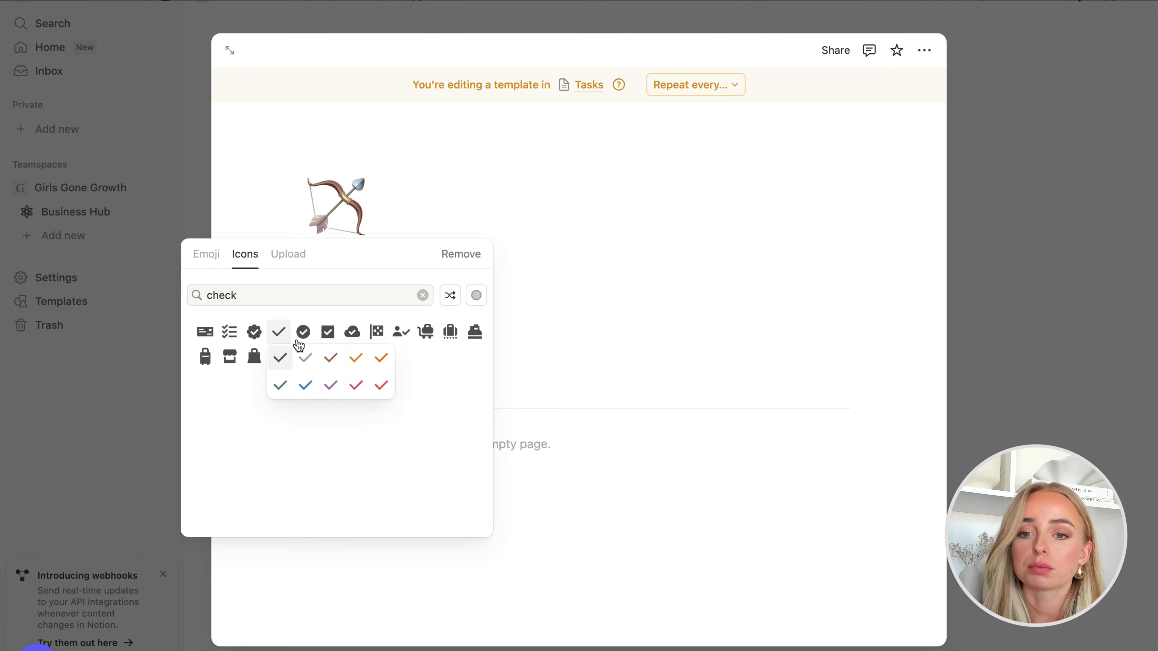
{"action": "left_click", "coordinate": [280, 359]}
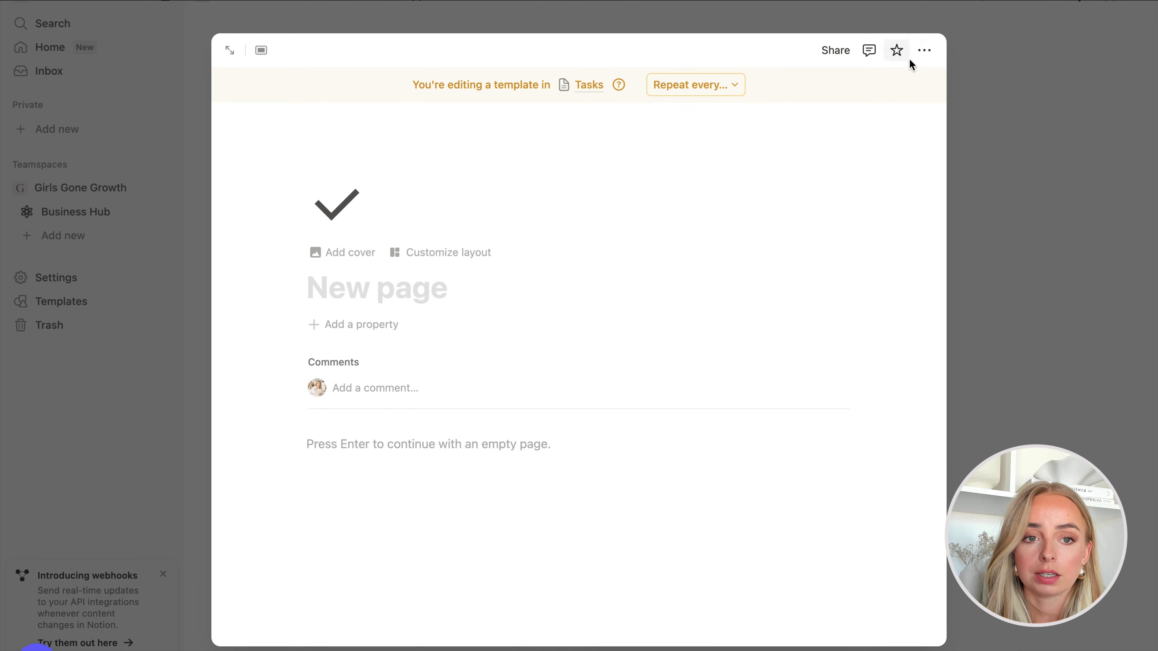
{"action": "left_click", "coordinate": [924, 50]}
{"action": "left_click", "coordinate": [1052, 241]}
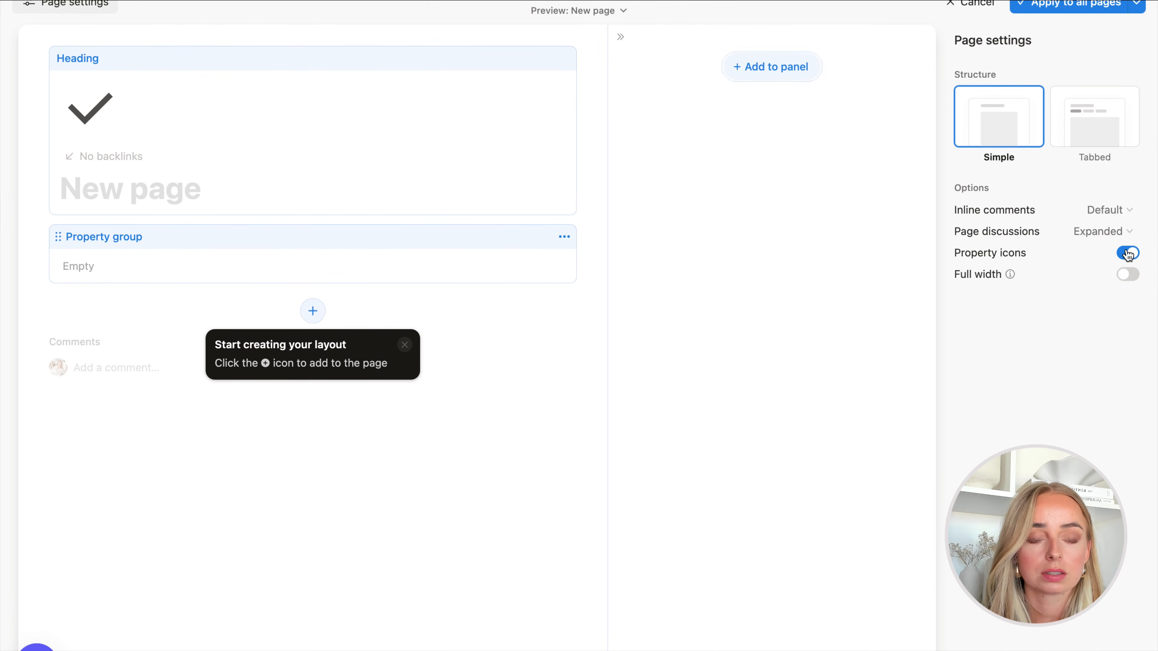
{"action": "left_click", "coordinate": [977, 7]}
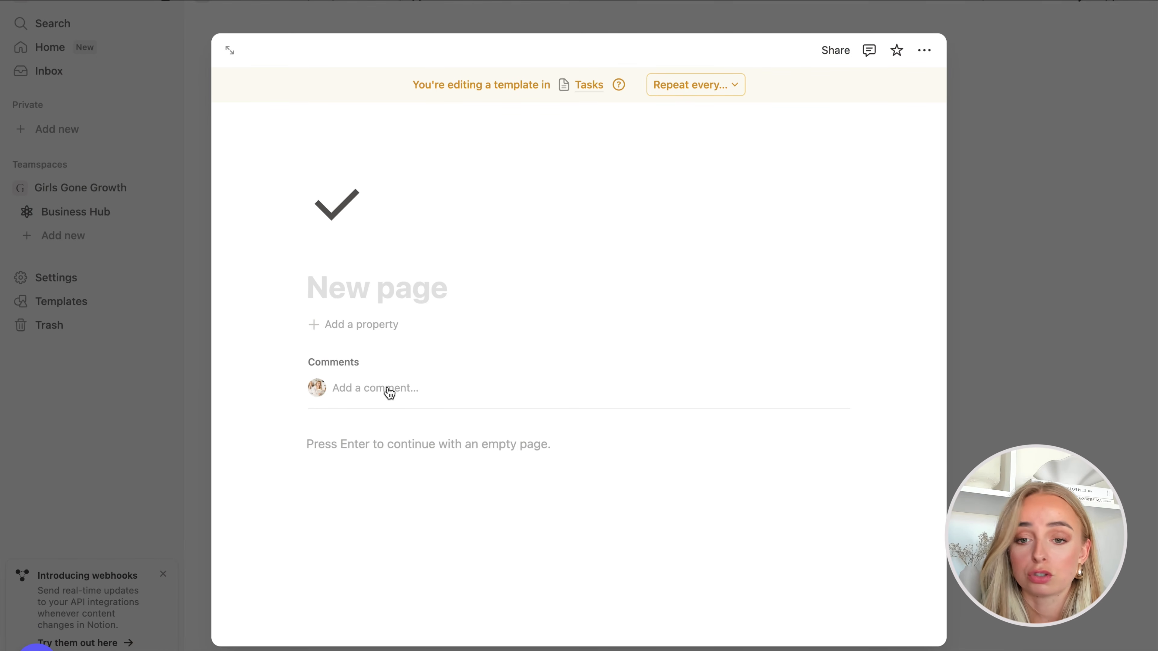
- Close the template and set it as the default for all views in the Tasks database
{"action": "left_click", "coordinate": [977, 362]}
{"action": "left_click", "coordinate": [931, 296]}
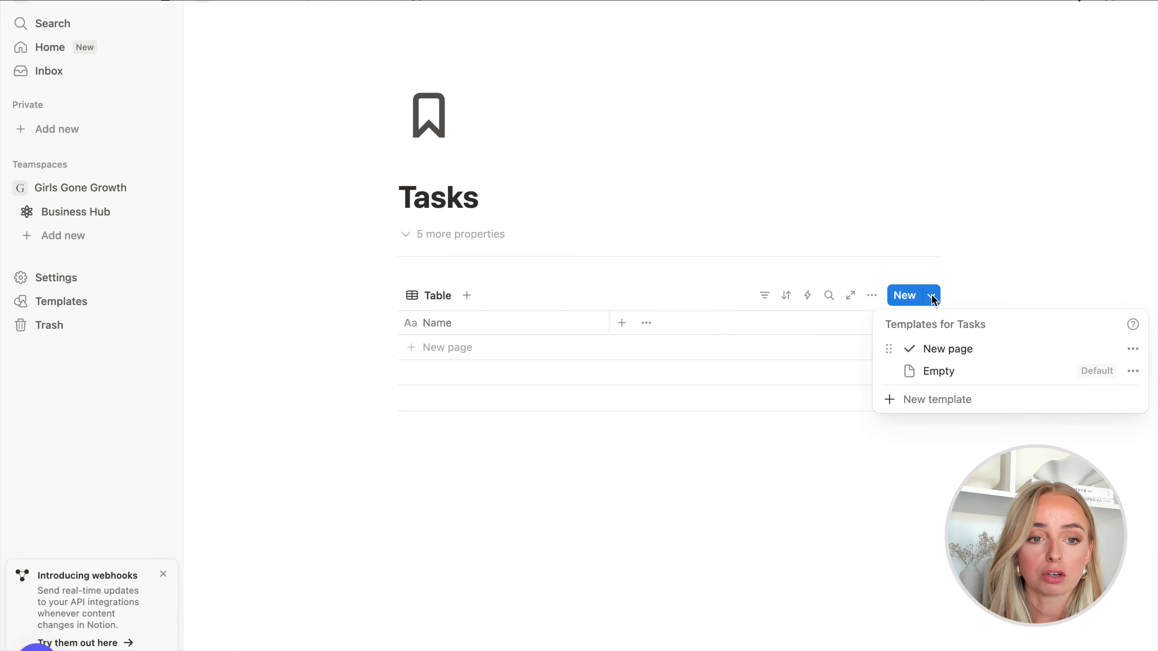
{"action": "left_click", "coordinate": [1134, 350]}
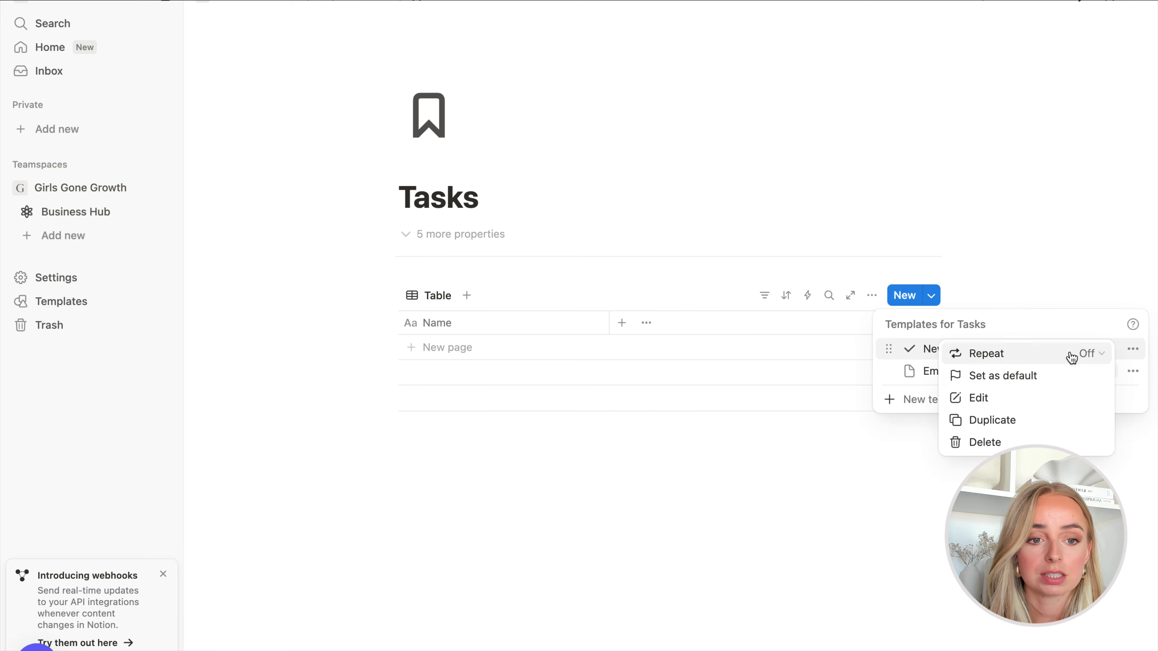
{"action": "left_click", "coordinate": [1040, 377]}
{"action": "left_click", "coordinate": [583, 336]}
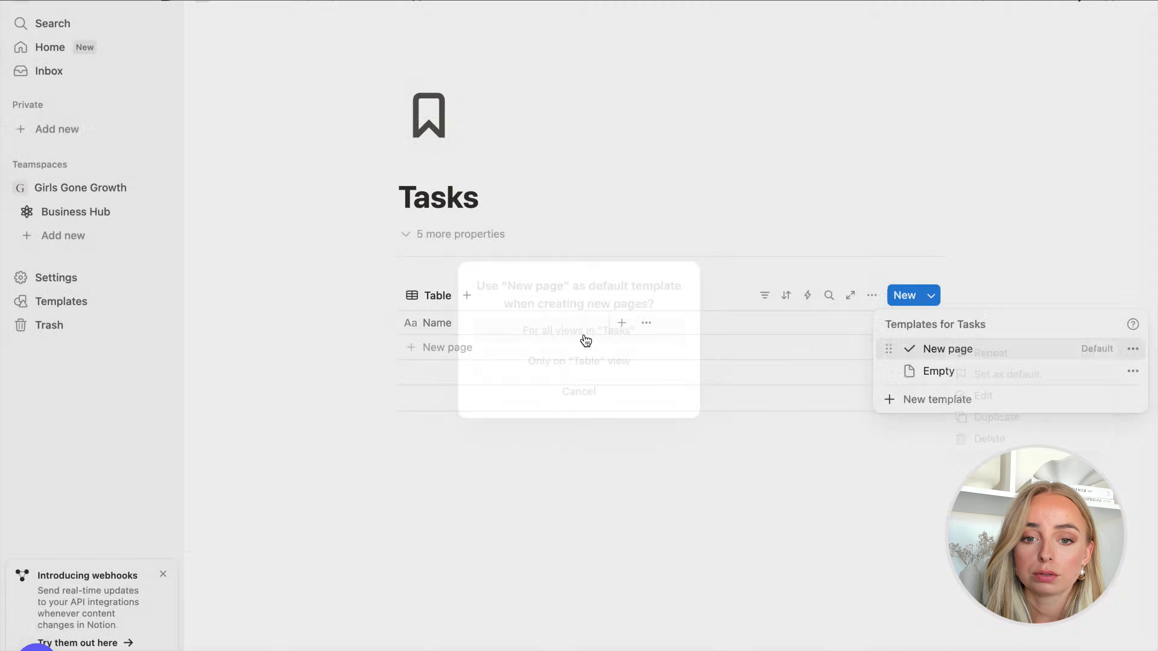
{"action": "left_click", "coordinate": [732, 435]}
- Switch the Tasks page to full width
{"action": "left_click", "coordinate": [1128, 3]}
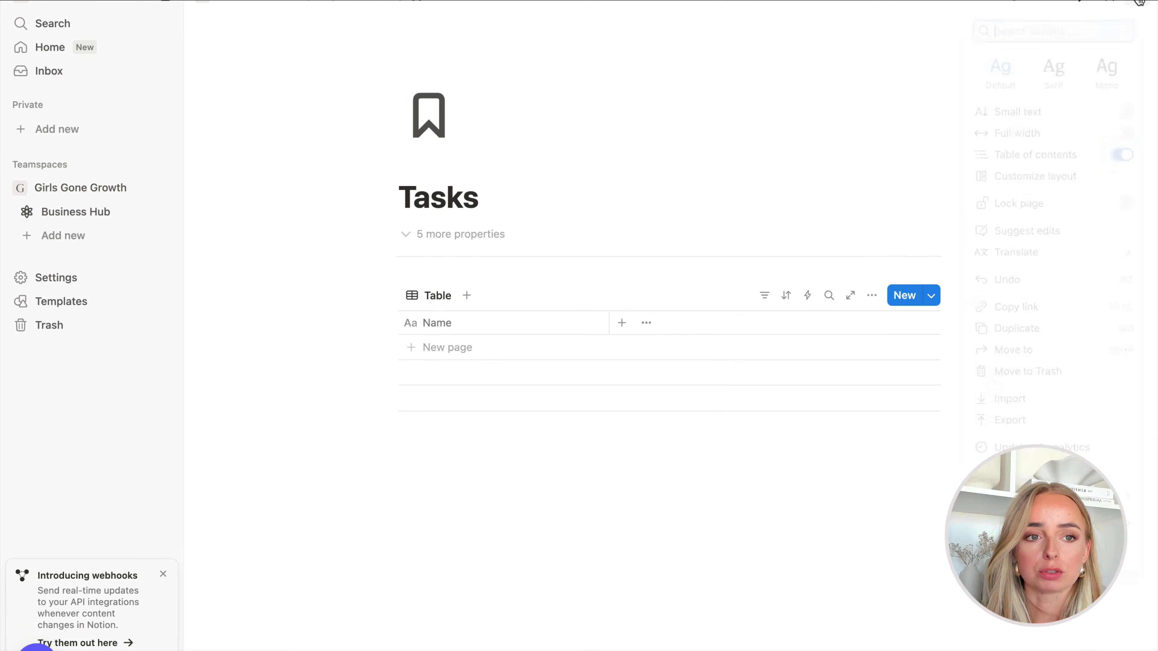
{"action": "left_click", "coordinate": [1128, 138]}
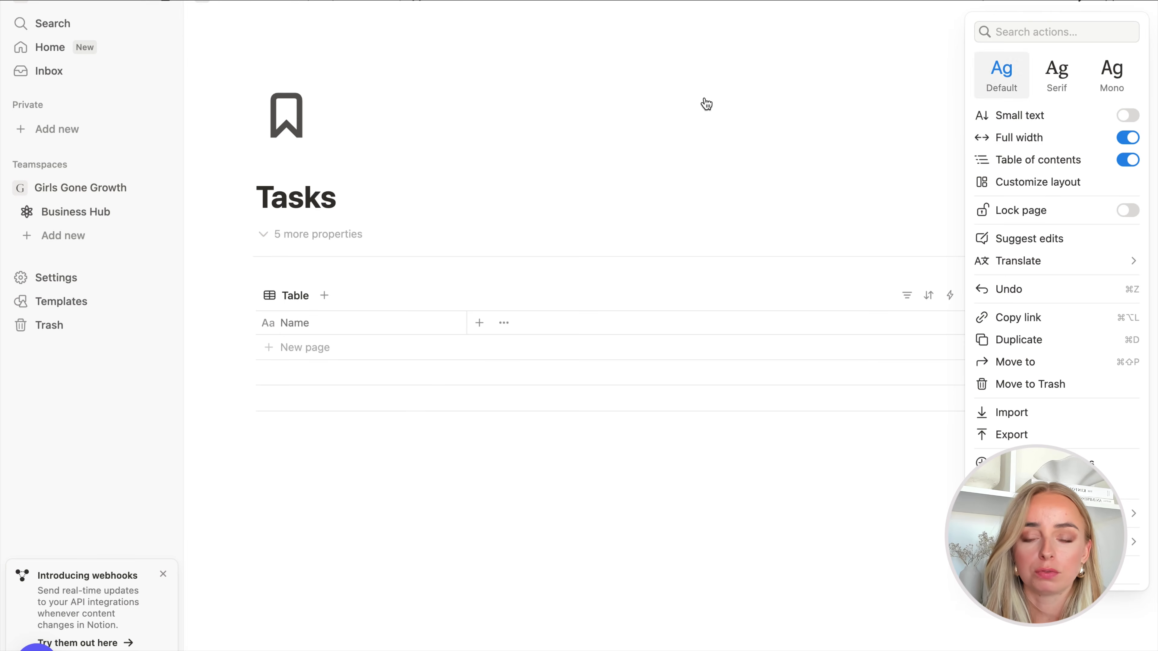
{"action": "left_click", "coordinate": [646, 111]}
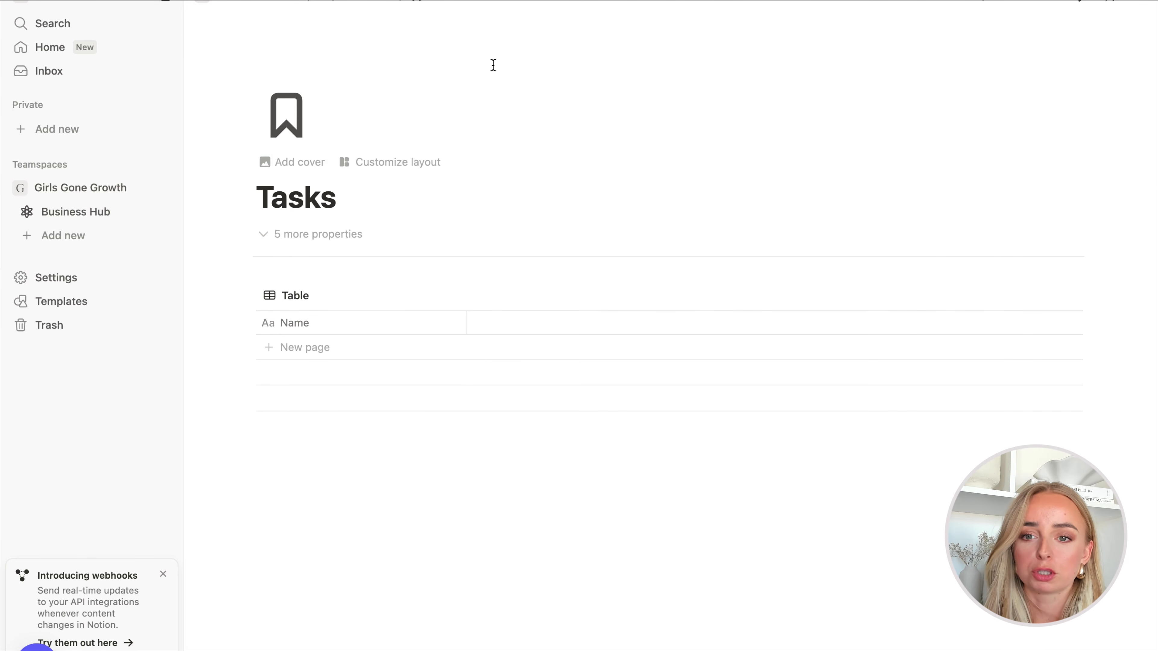
- Add a cover to the Tasks page and replace it with the uploaded taupe life dashboard banner image
{"action": "left_click", "coordinate": [290, 165]}
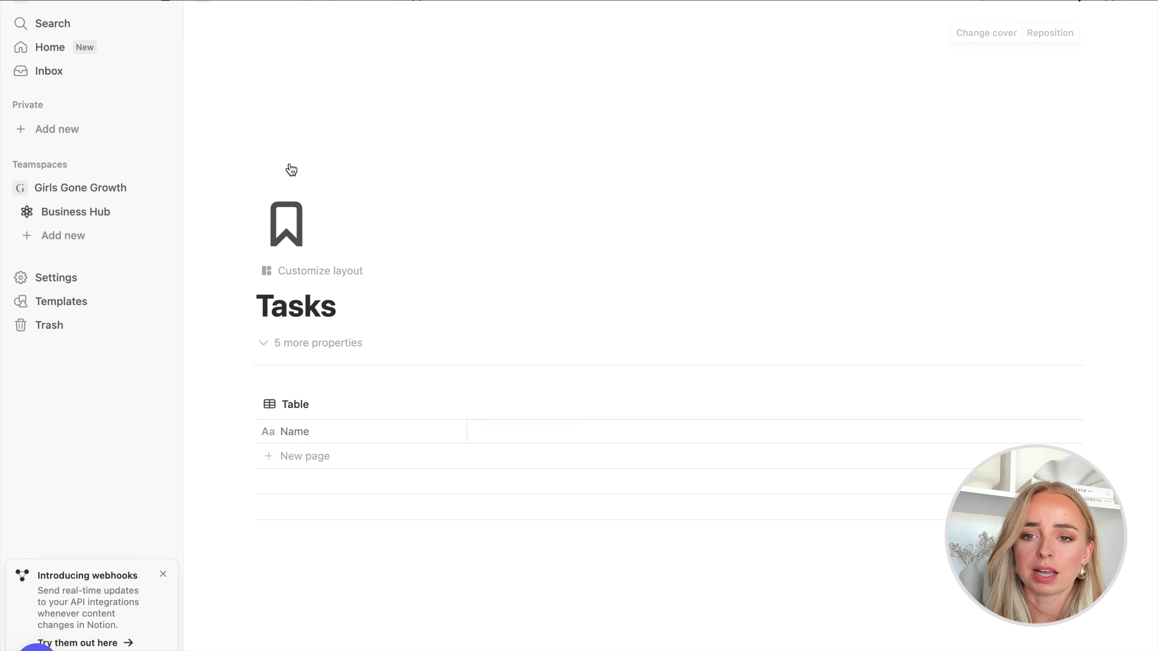
{"action": "left_click", "coordinate": [980, 33]}
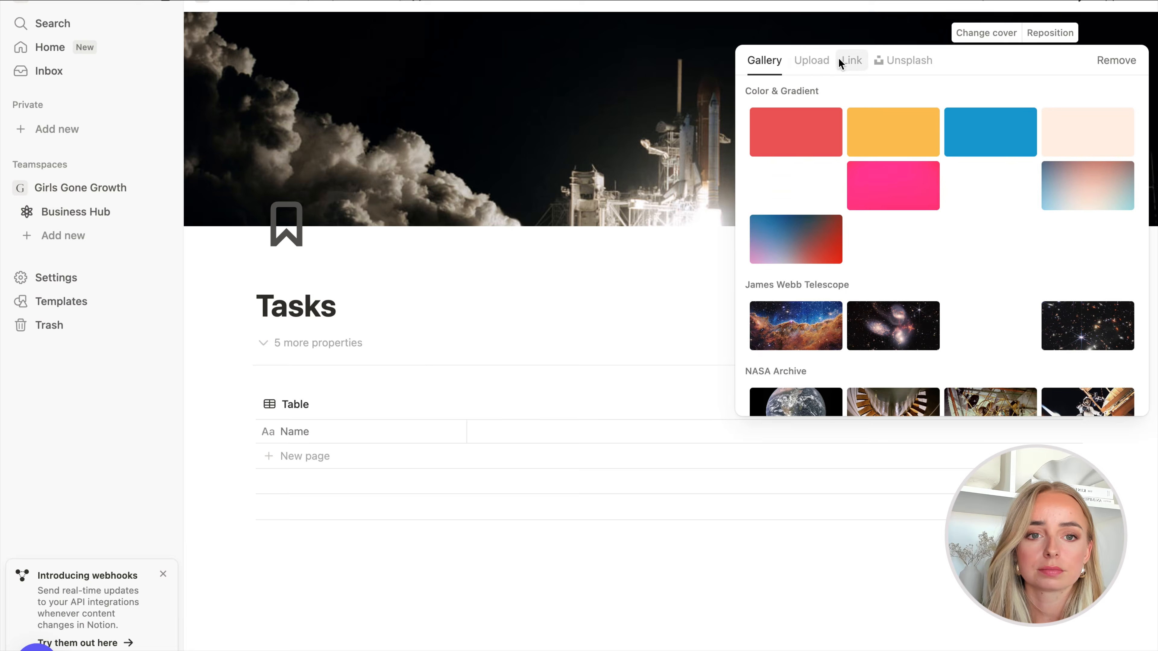
{"action": "left_click", "coordinate": [823, 65]}
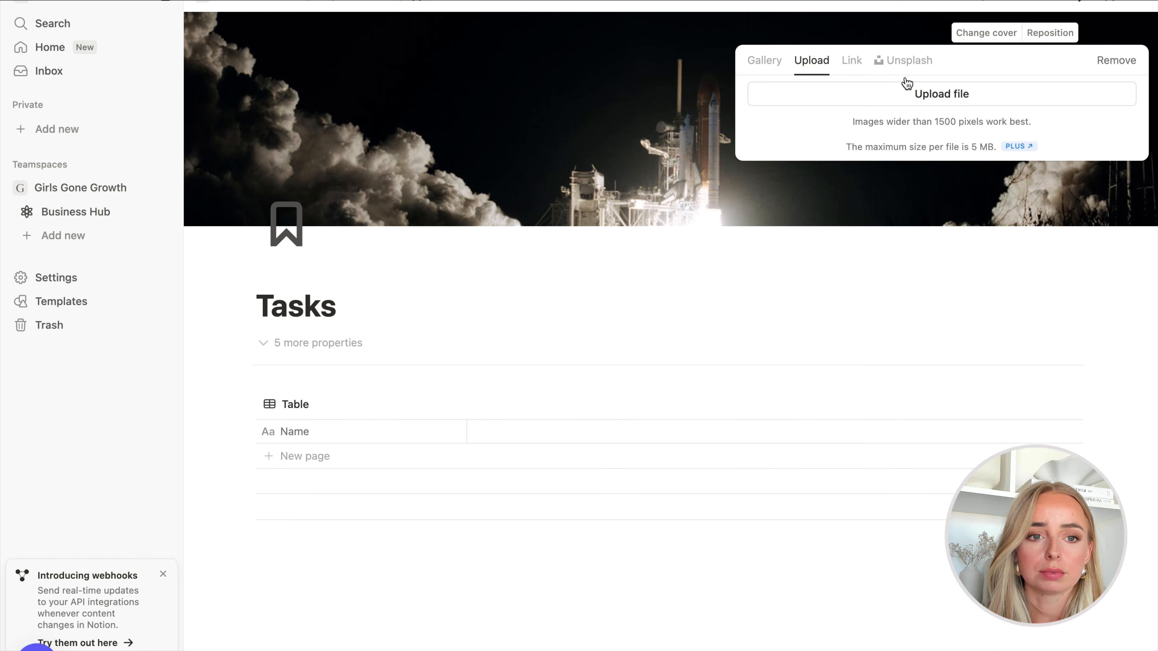
{"action": "left_click", "coordinate": [915, 98]}
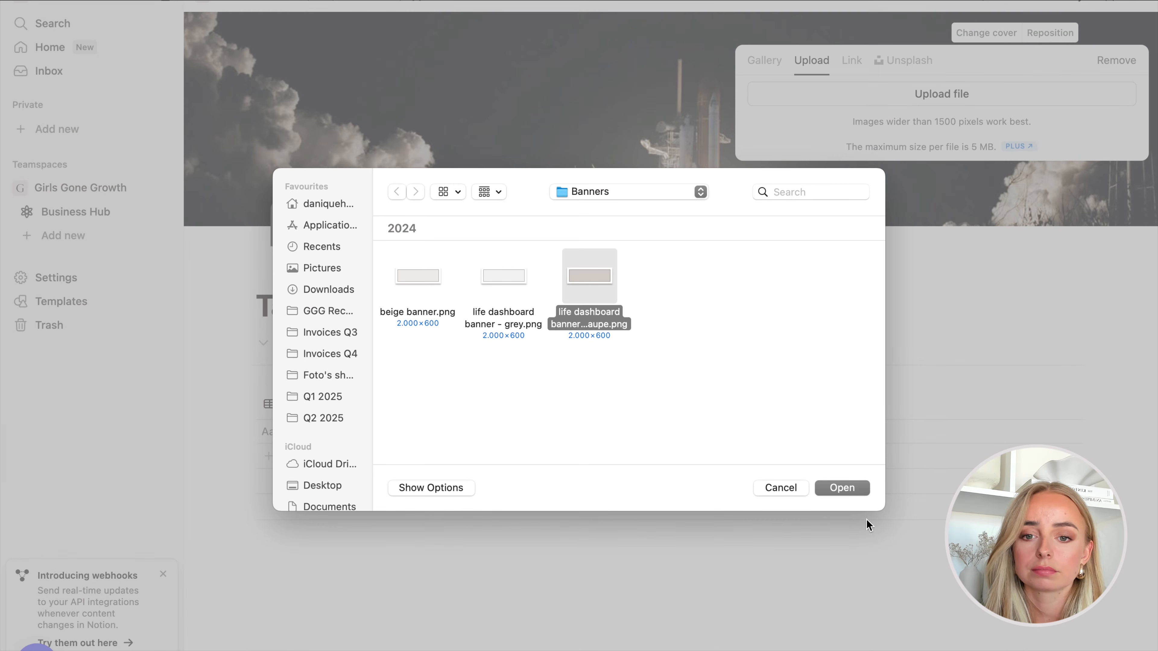
{"action": "left_click", "coordinate": [843, 488]}
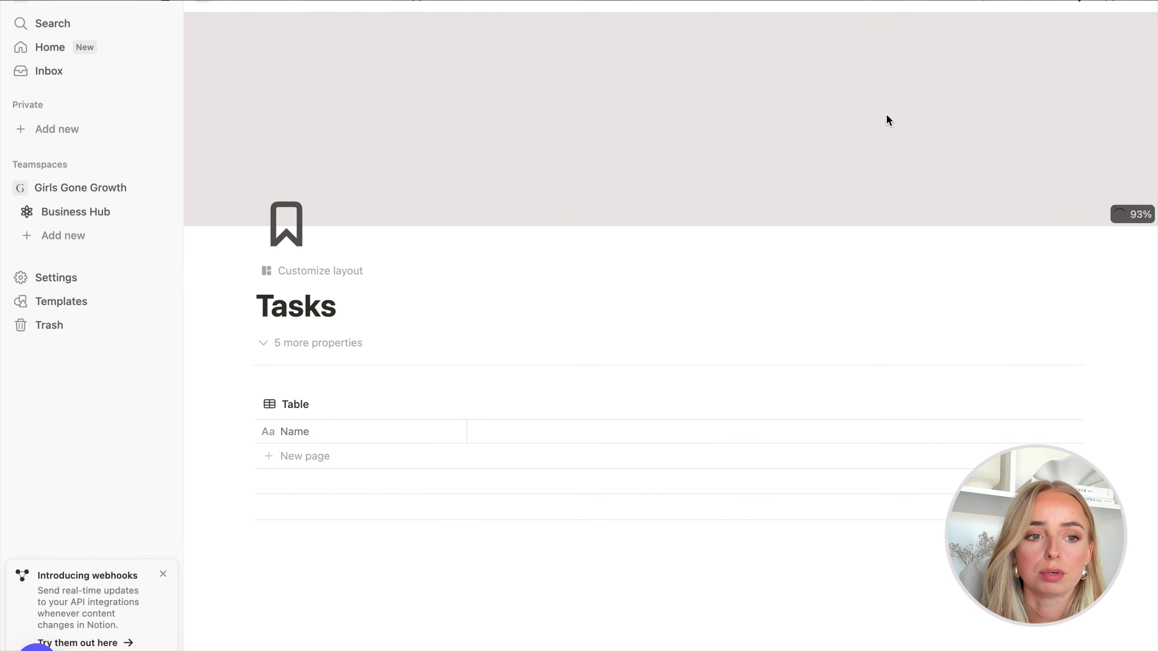
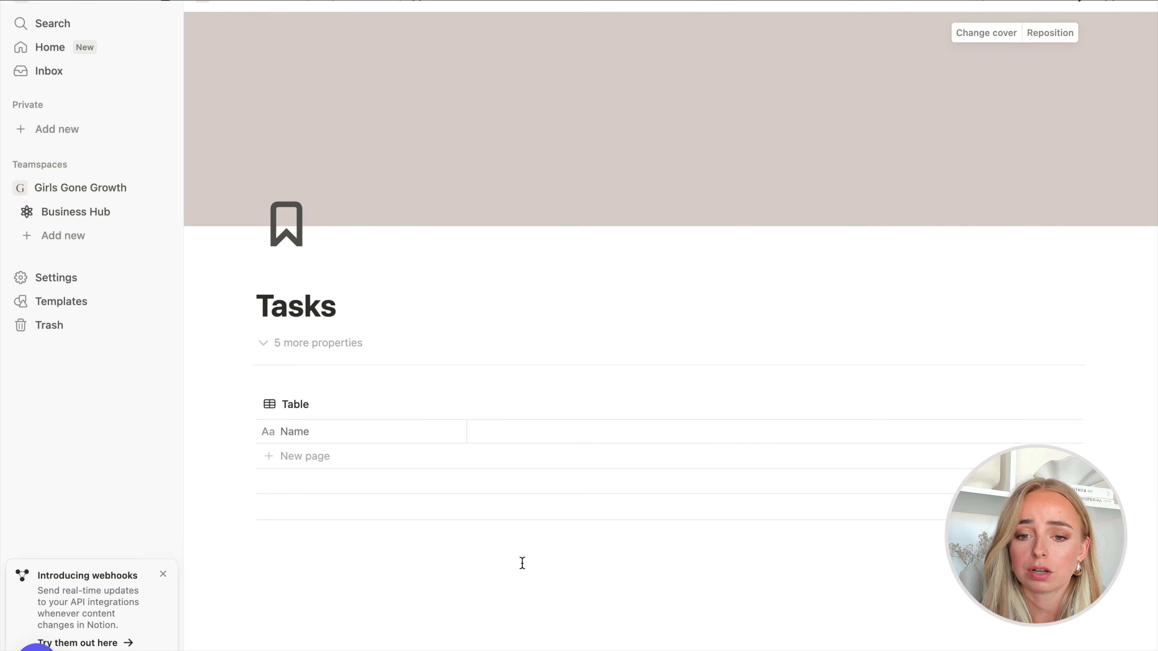
- Add a task named "Reply to email from X" to the Tasks database
{"action": "left_click", "coordinate": [273, 466]}
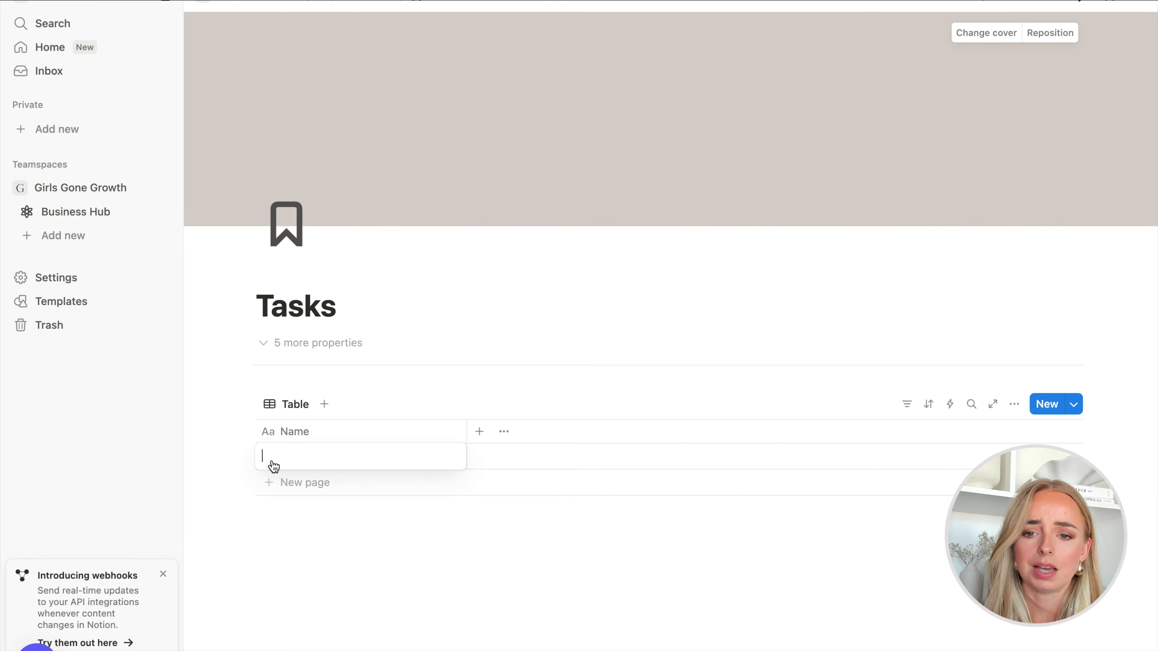
{"action": "type", "text": "Reply to email from X"}
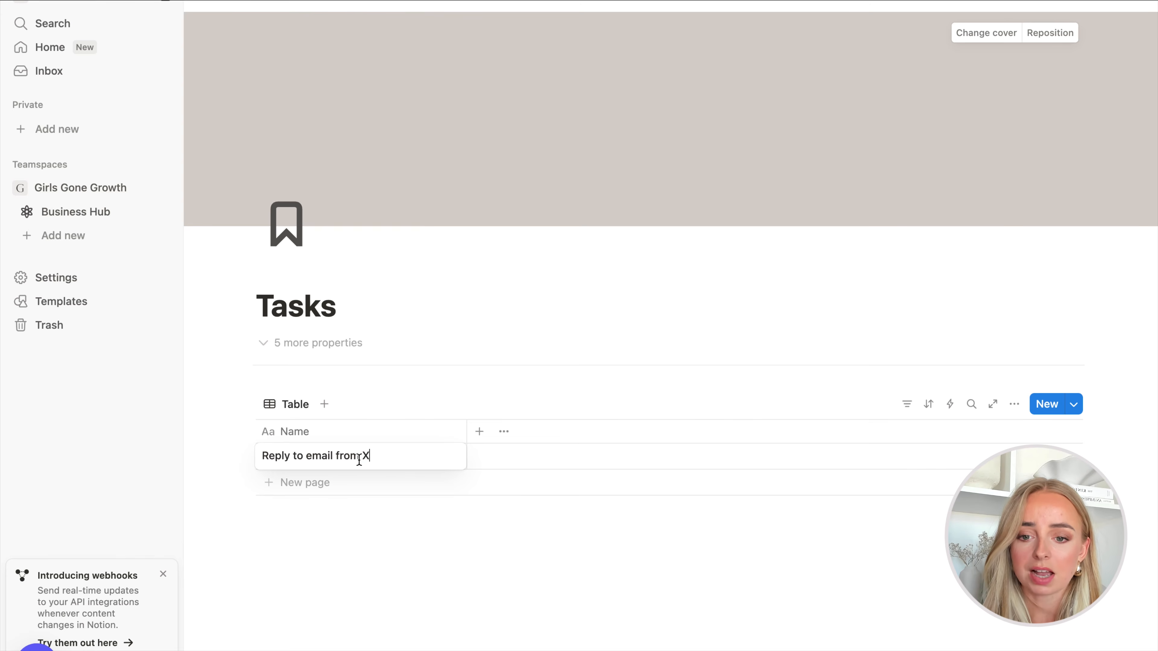
{"action": "key", "text": "Return"}
- Add a Date property to the Tasks database, keeping its default name
{"action": "left_click", "coordinate": [479, 431]}
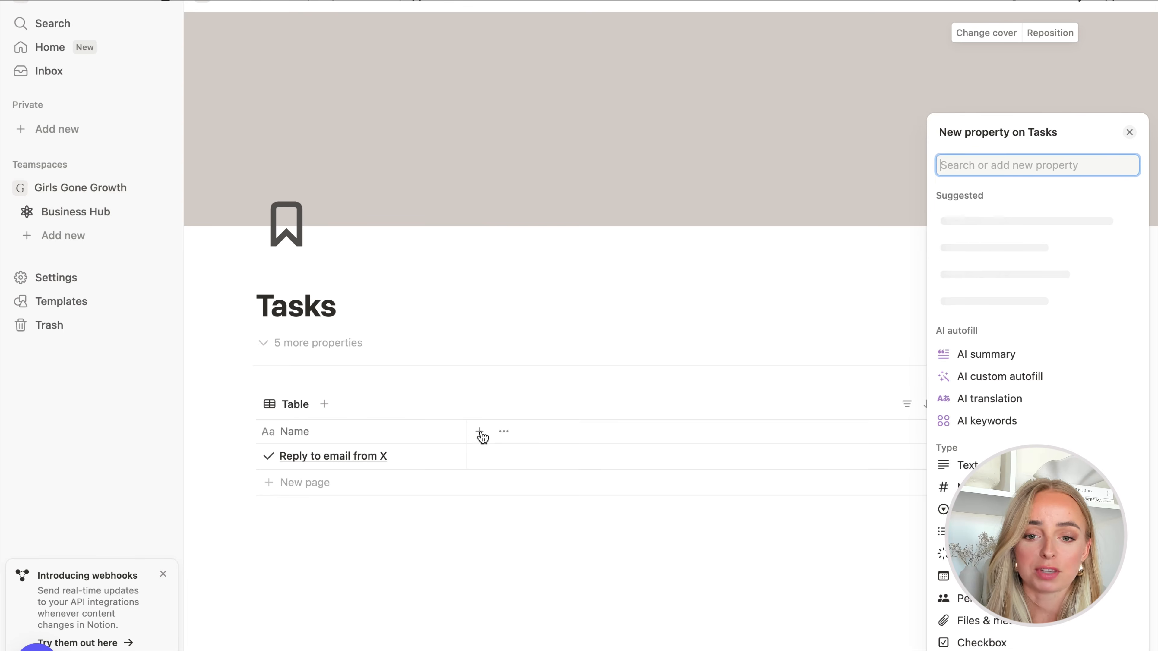
{"action": "scroll", "coordinate": [971, 402], "scroll_direction": "down", "scroll_amount": 3}
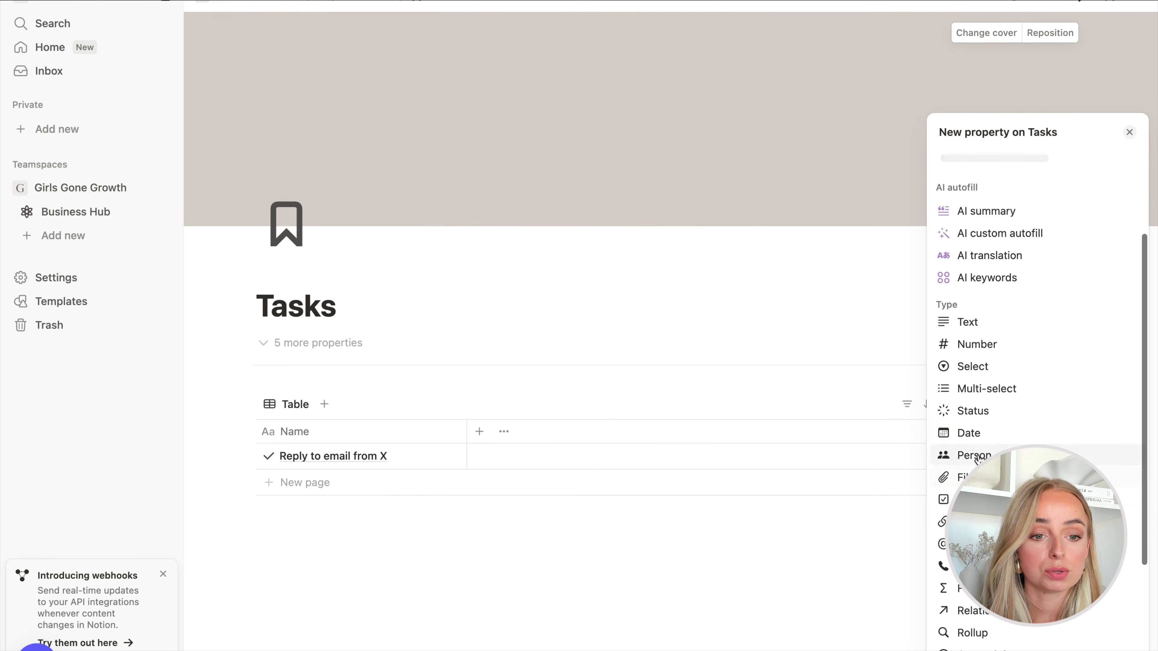
{"action": "left_click", "coordinate": [969, 433]}
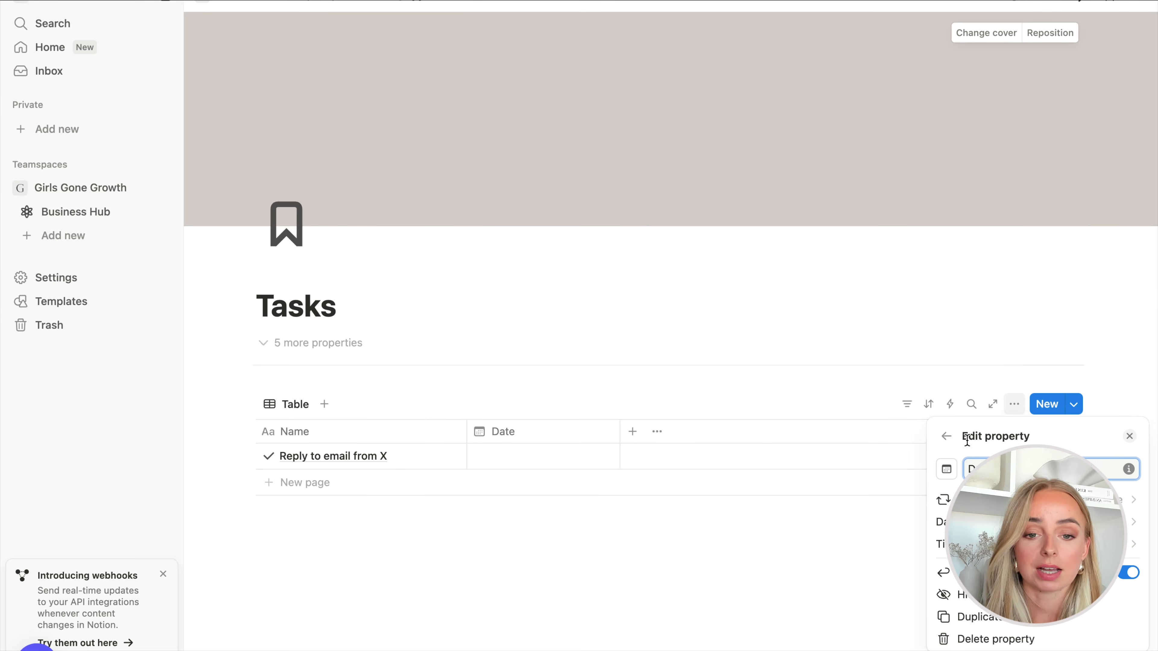
{"action": "left_click", "coordinate": [653, 543]}
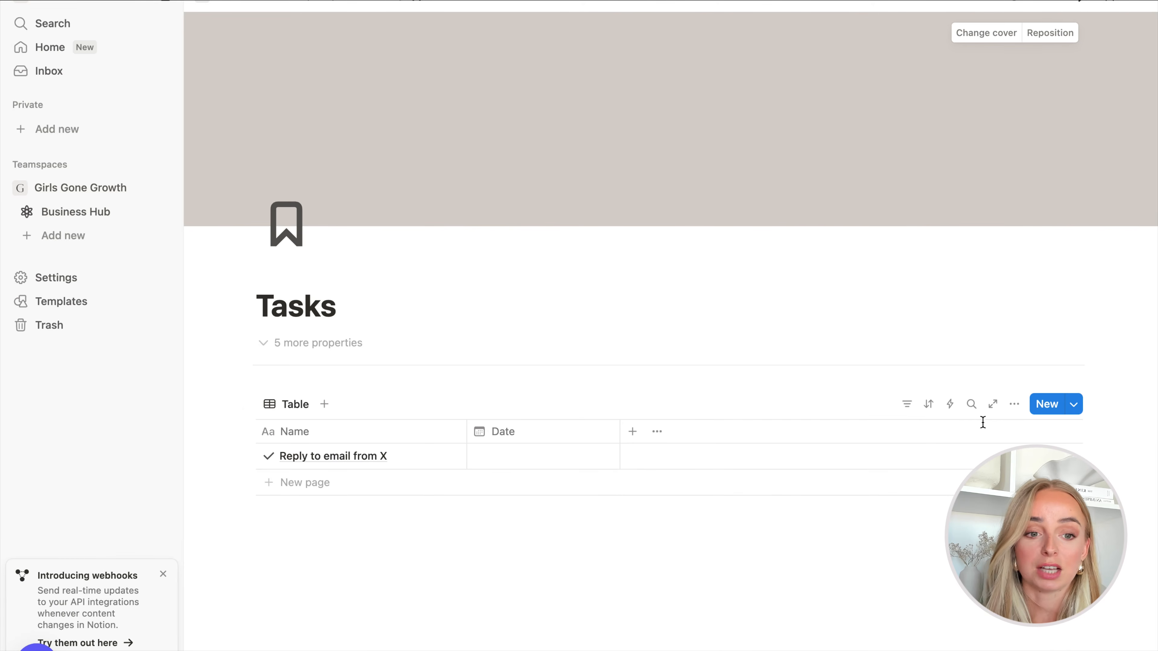
- Add a Status property to the Tasks database and narrow its column
{"action": "left_click", "coordinate": [632, 432]}
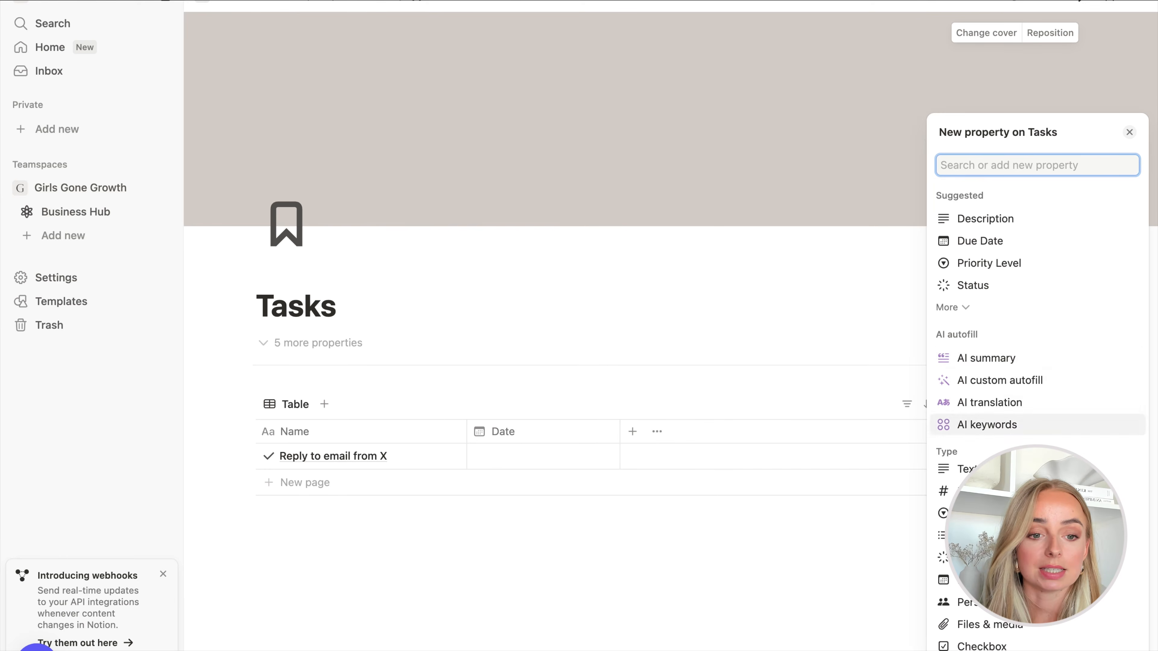
{"action": "scroll", "coordinate": [972, 465], "scroll_direction": "down", "scroll_amount": 3}
{"action": "left_click", "coordinate": [970, 465]}
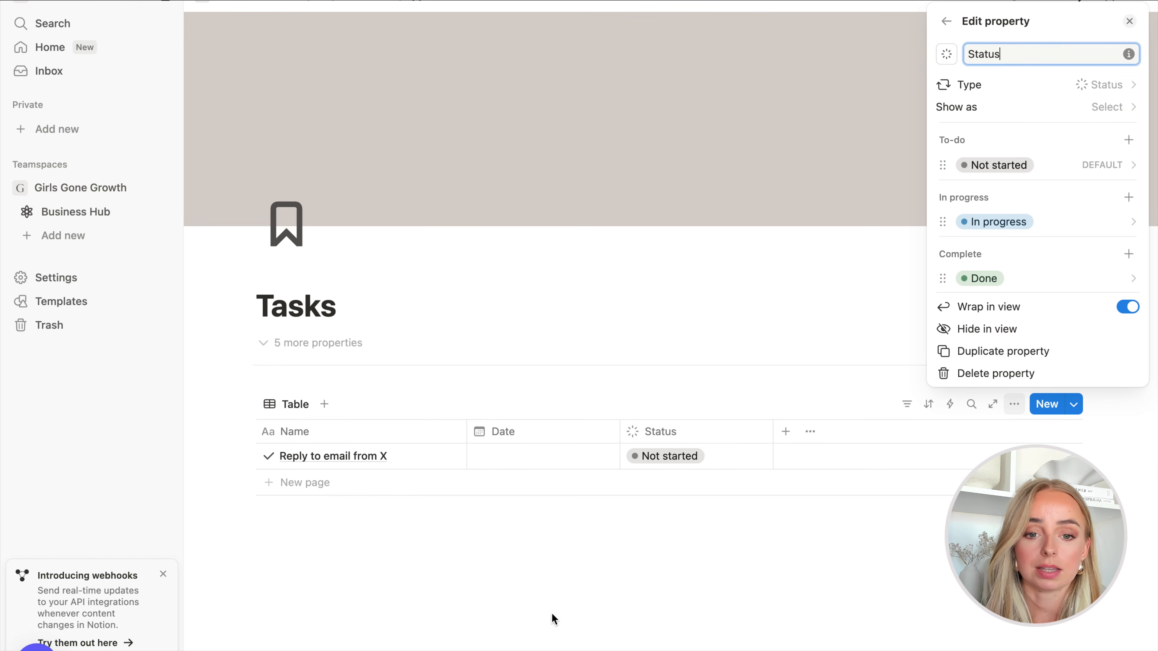
{"action": "left_click", "coordinate": [623, 586]}
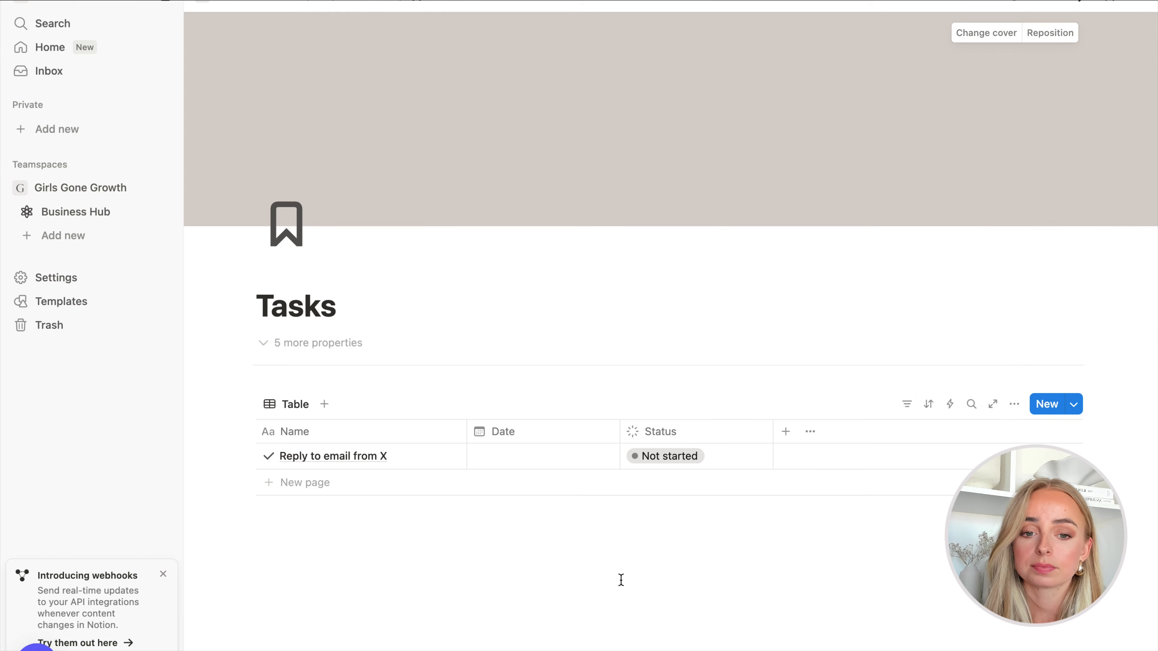
{"action": "left_click_drag", "start_coordinate": [774, 431], "coordinate": [720, 430]}
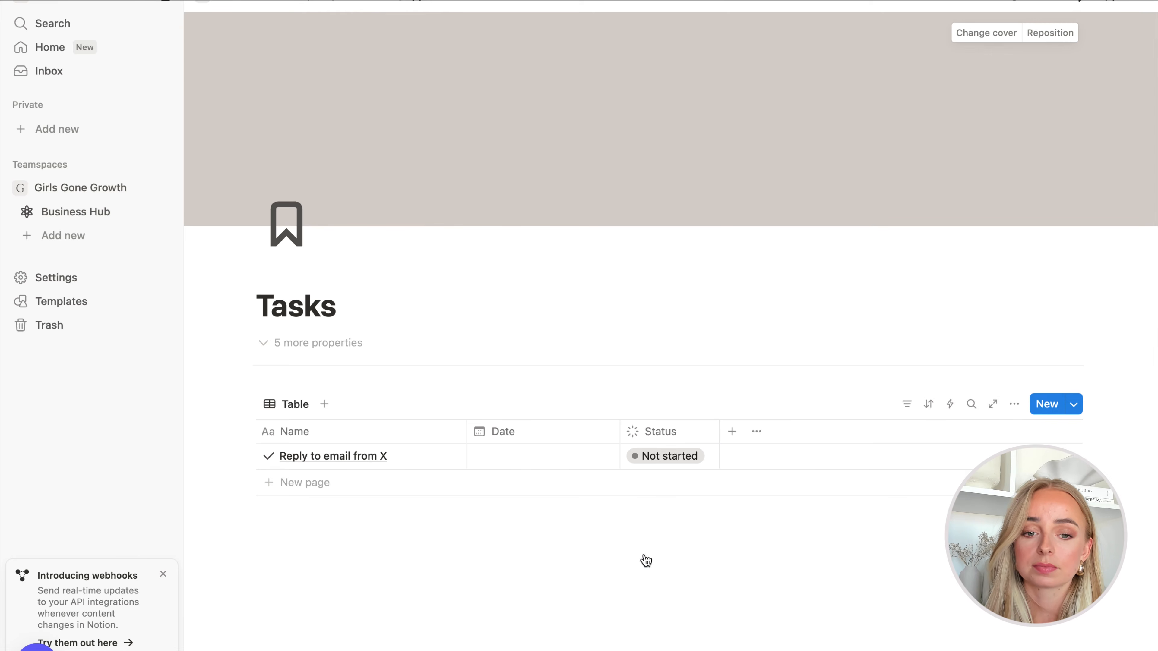
- Add an orange "Waiting for" option to the Status property's In progress group, placed below the In progress option
{"action": "left_click", "coordinate": [669, 437]}
{"action": "left_click", "coordinate": [678, 490]}
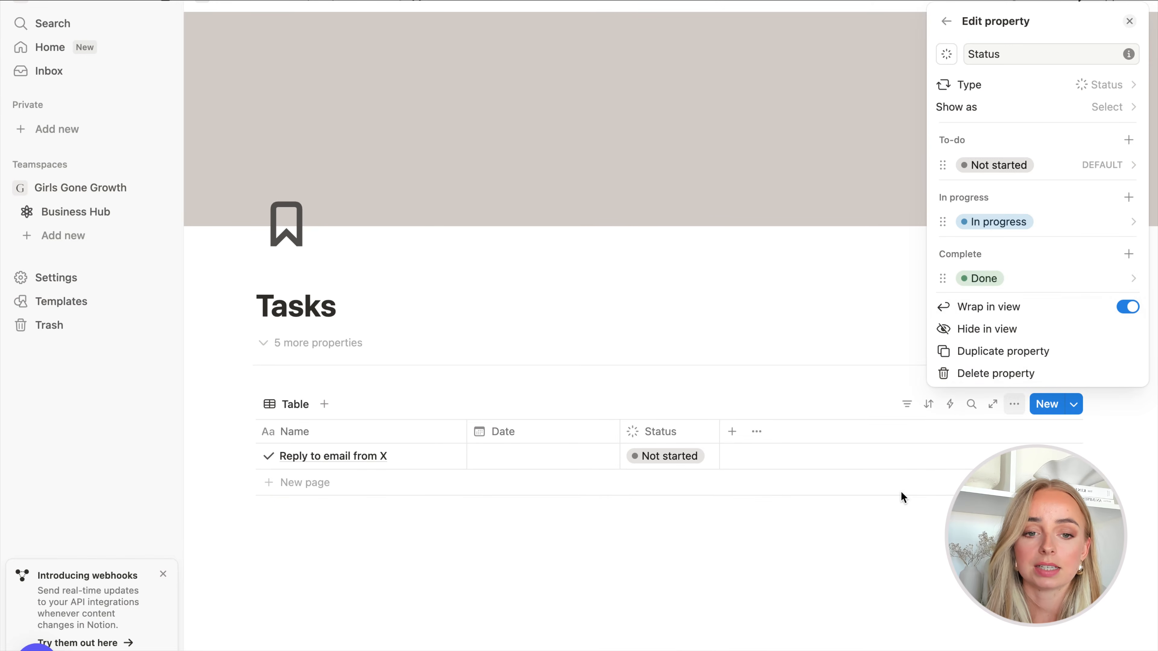
{"action": "left_click", "coordinate": [1129, 197]}
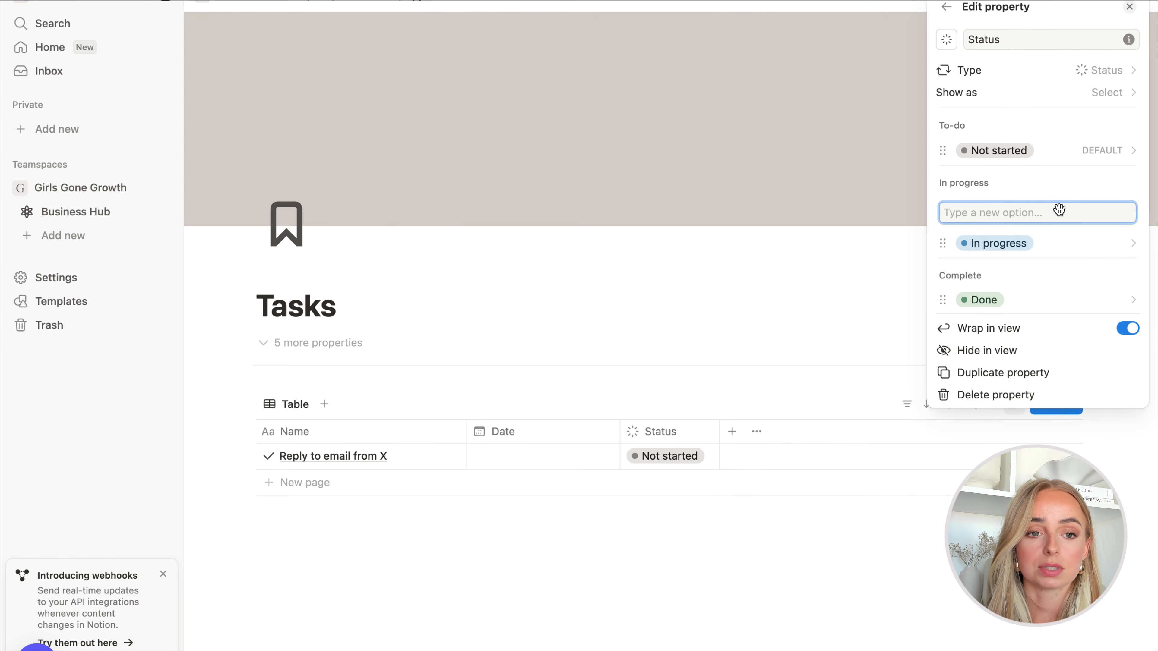
{"action": "type", "text": "Waiting for"}
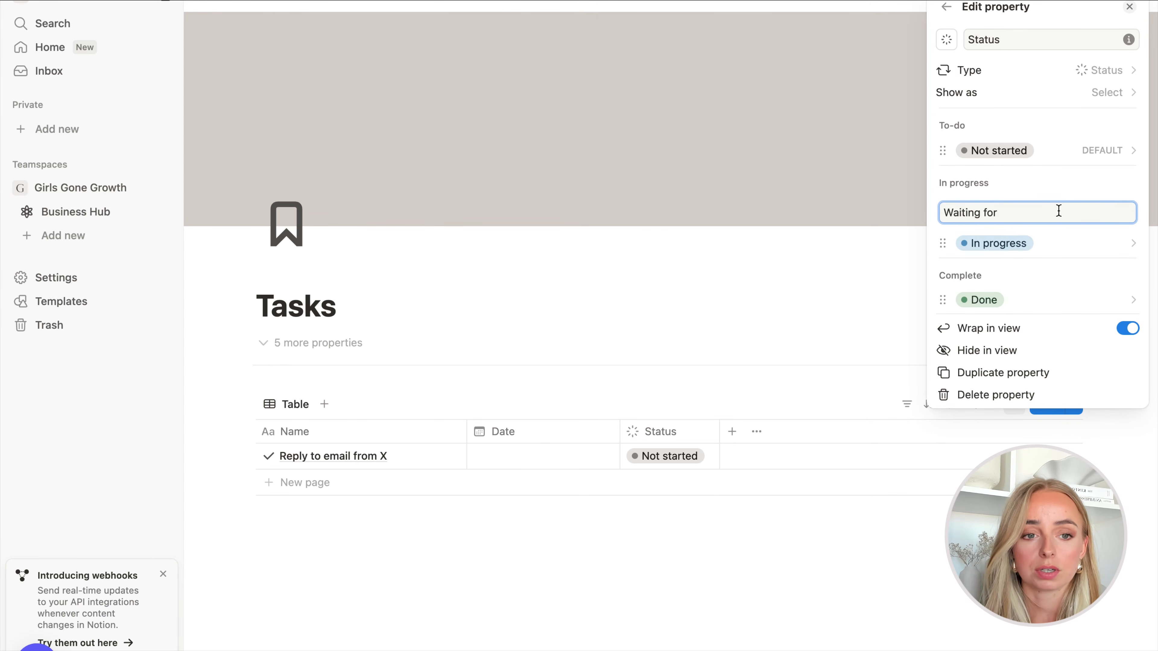
{"action": "key", "text": "Return"}
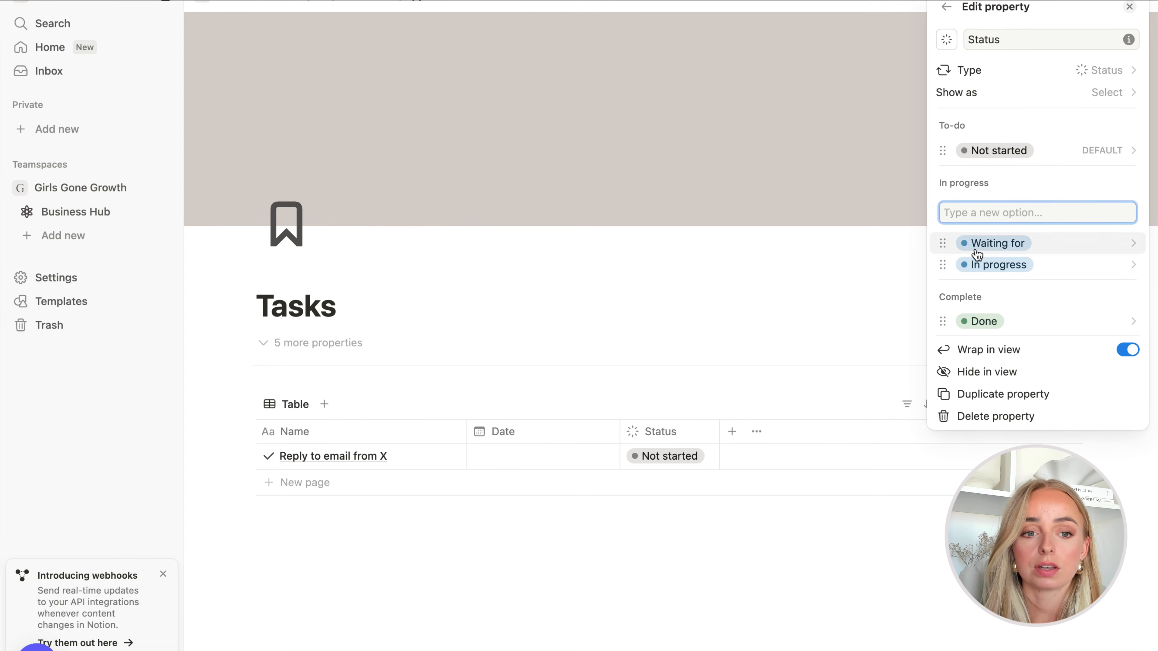
{"action": "left_click_drag", "start_coordinate": [942, 243], "coordinate": [971, 267]}
{"action": "left_click", "coordinate": [971, 267]}
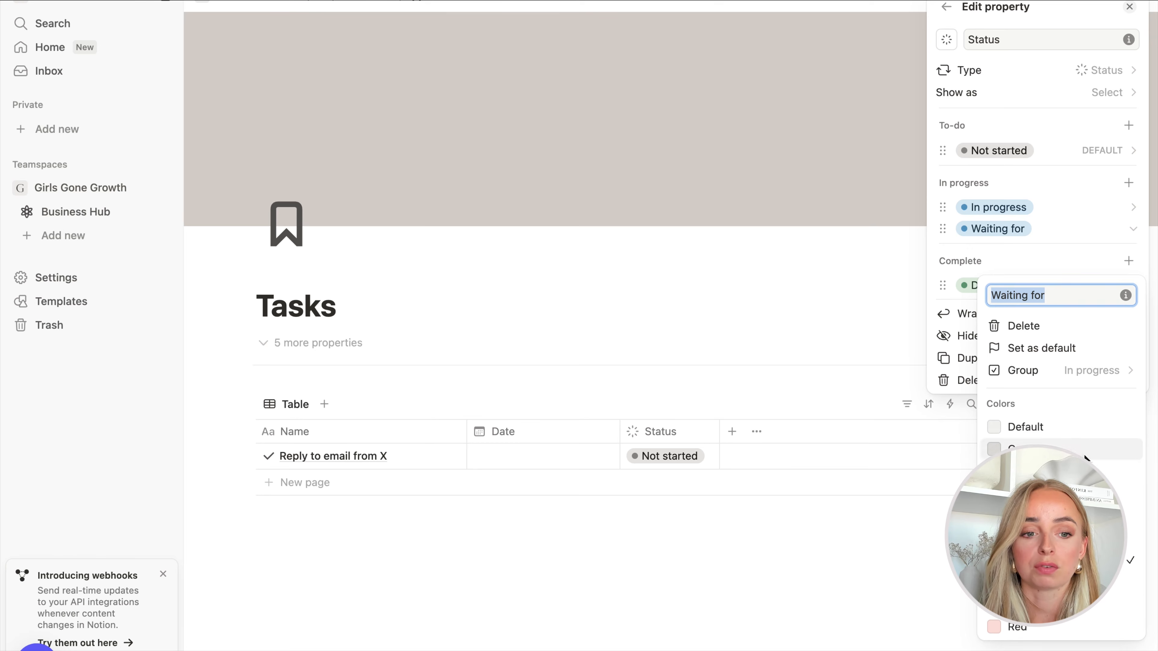
{"action": "left_click", "coordinate": [976, 228]}
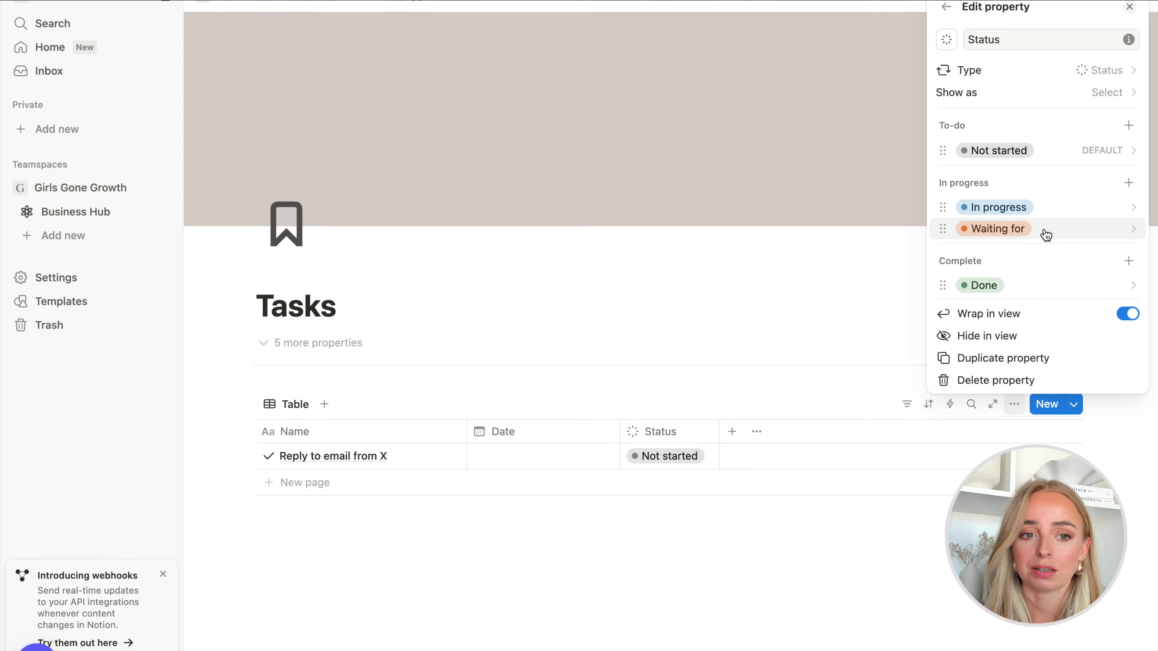
- Add an "Idea" option to the Status property's To-do group and close the property settings
{"action": "left_click", "coordinate": [1129, 126]}
{"action": "type", "text": "Idea"}
{"action": "key", "text": "Return"}
{"action": "key", "text": "Escape"}
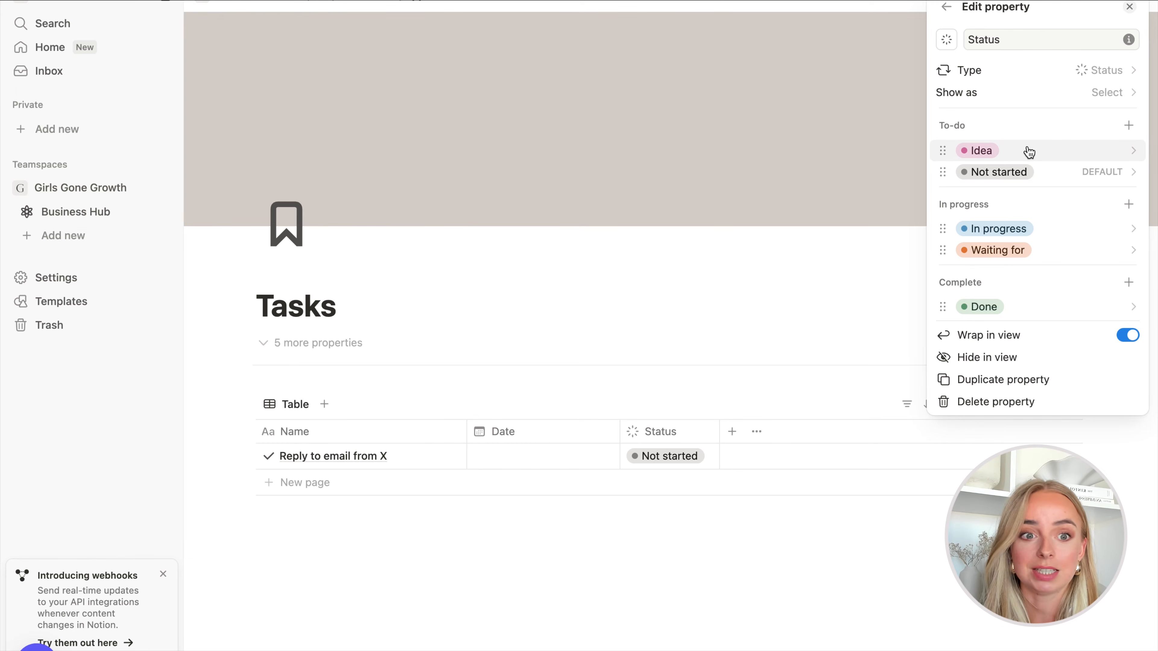
{"action": "left_click", "coordinate": [482, 530]}
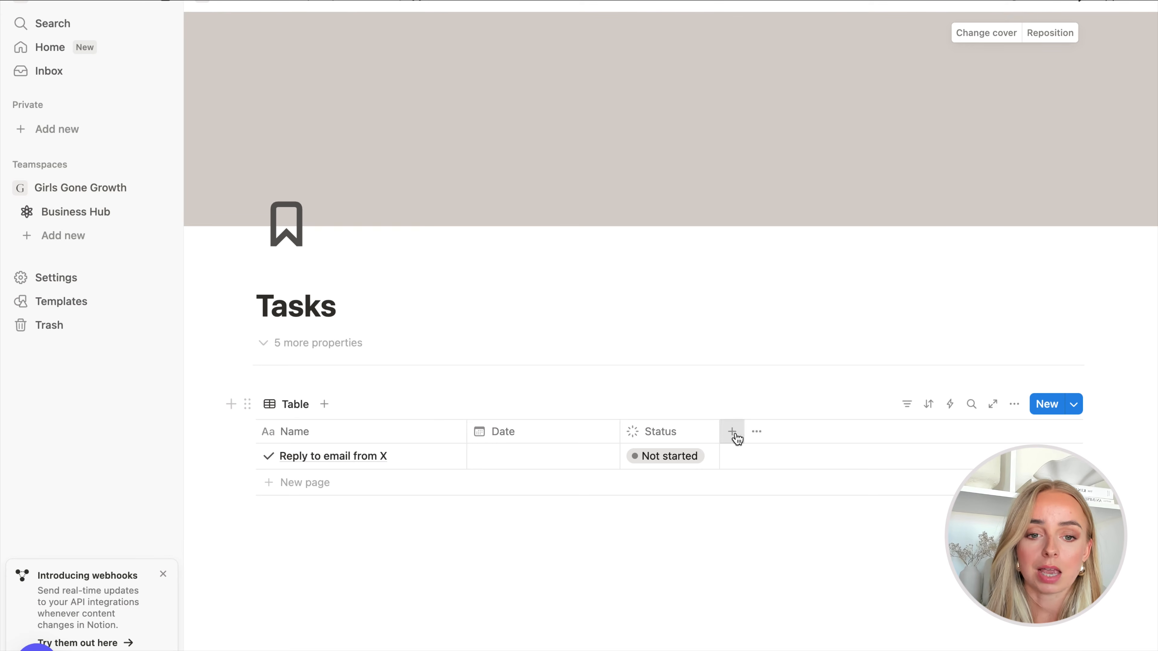
- Add a Select property named "Priority" to the Tasks database
{"action": "left_click", "coordinate": [733, 432]}
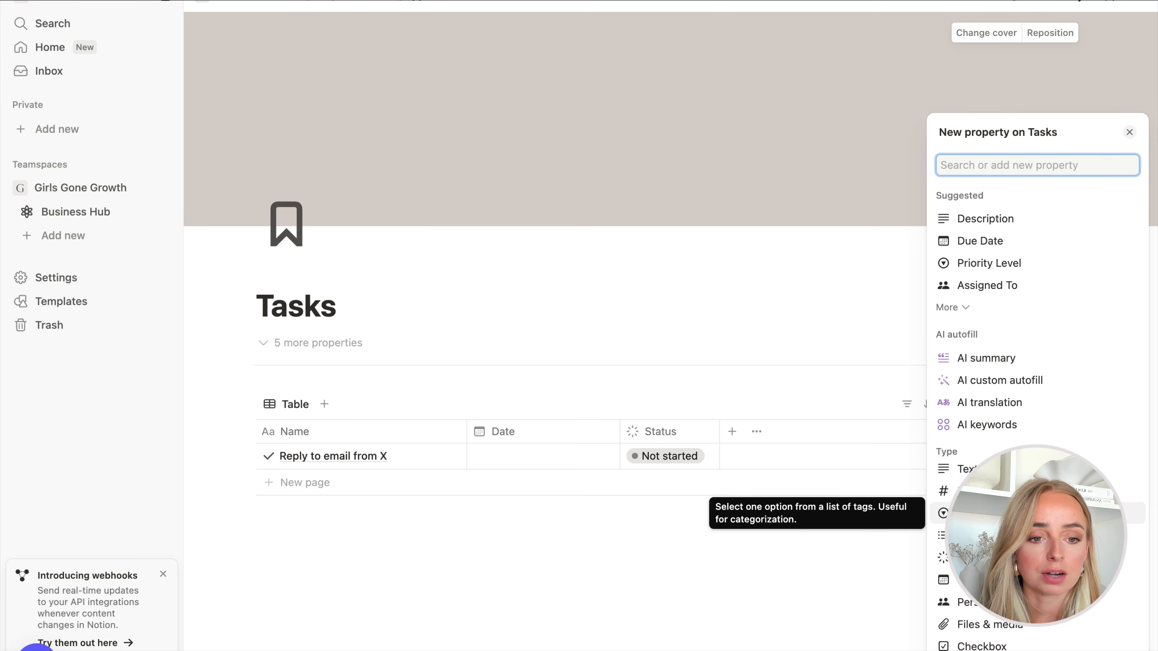
{"action": "left_click", "coordinate": [958, 513]}
{"action": "double_click", "coordinate": [982, 136]}
{"action": "type", "text": "Priority"}
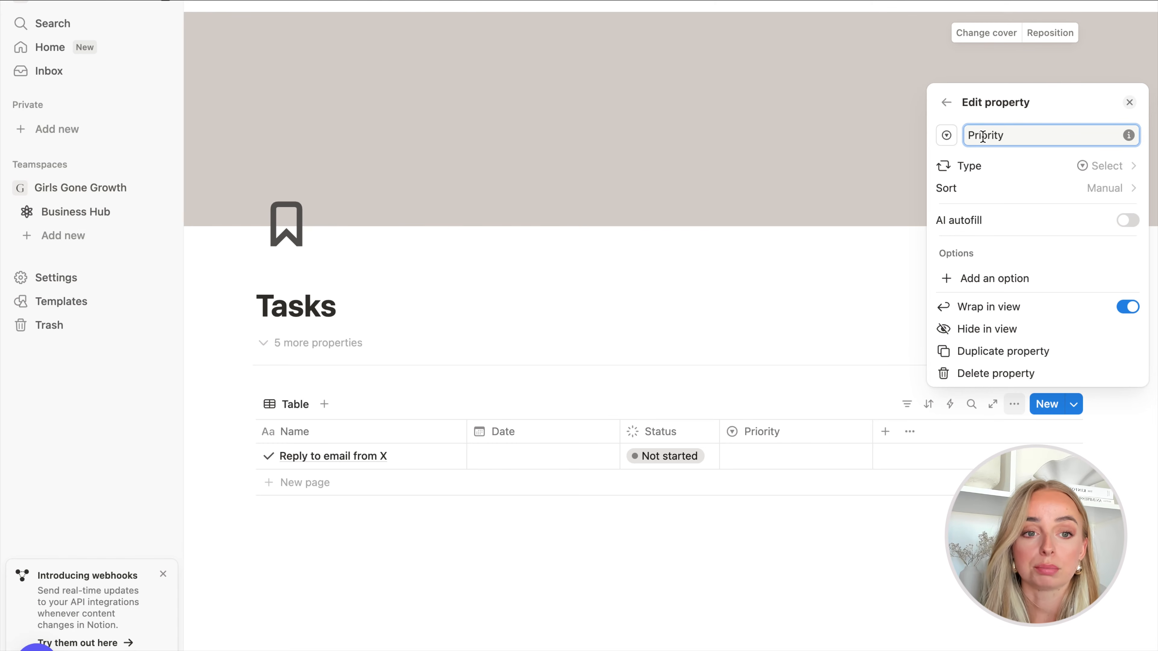
- Create the Priority options P4, P3, P2 and P1, listed with P1 first
{"action": "left_click", "coordinate": [1016, 277]}
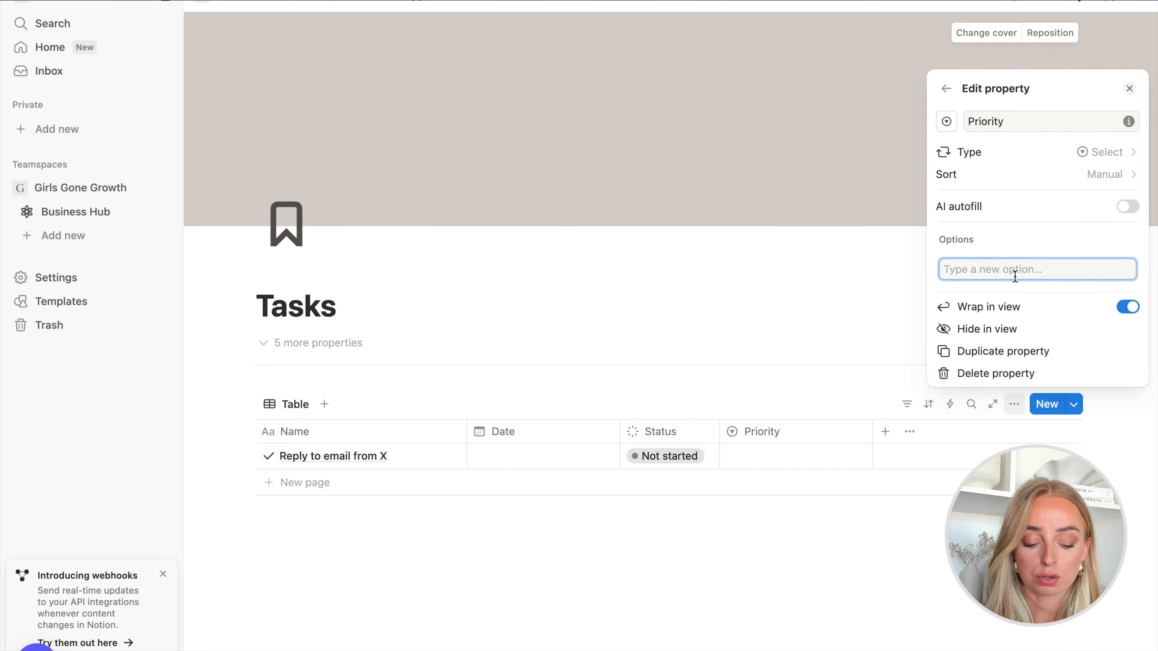
{"action": "type", "text": "P4"}
{"action": "key", "text": "Return"}
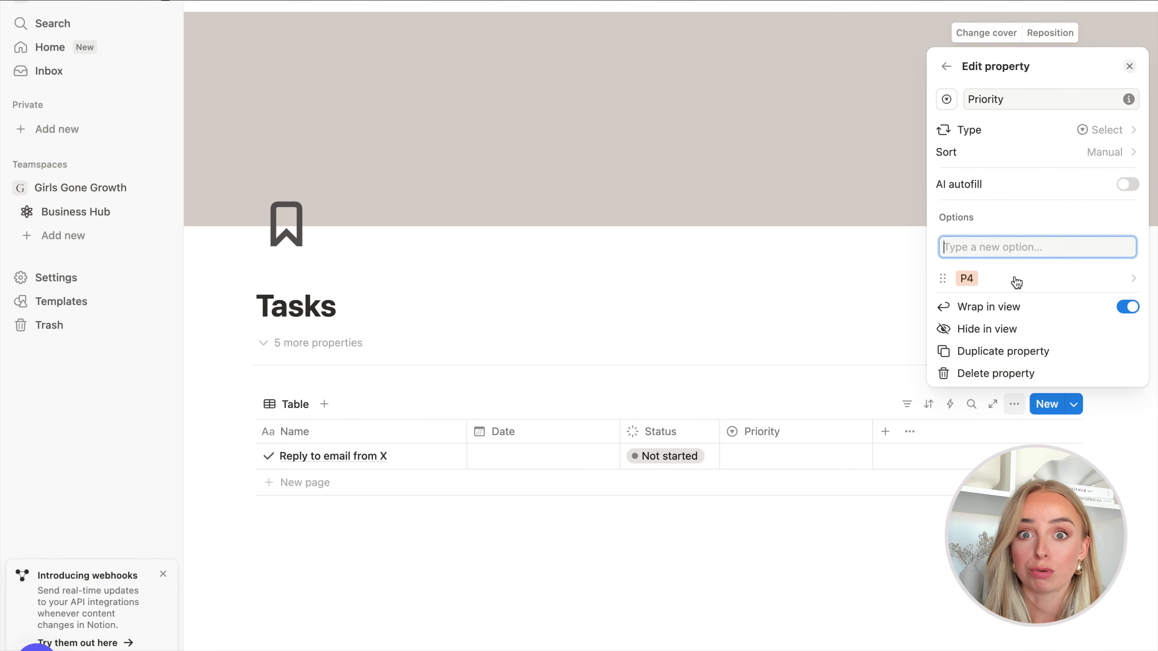
{"action": "type", "text": "P3"}
{"action": "key", "text": "Return"}
{"action": "type", "text": "P2"}
{"action": "key", "text": "Return"}
{"action": "type", "text": "P1"}
{"action": "key", "text": "Return"}
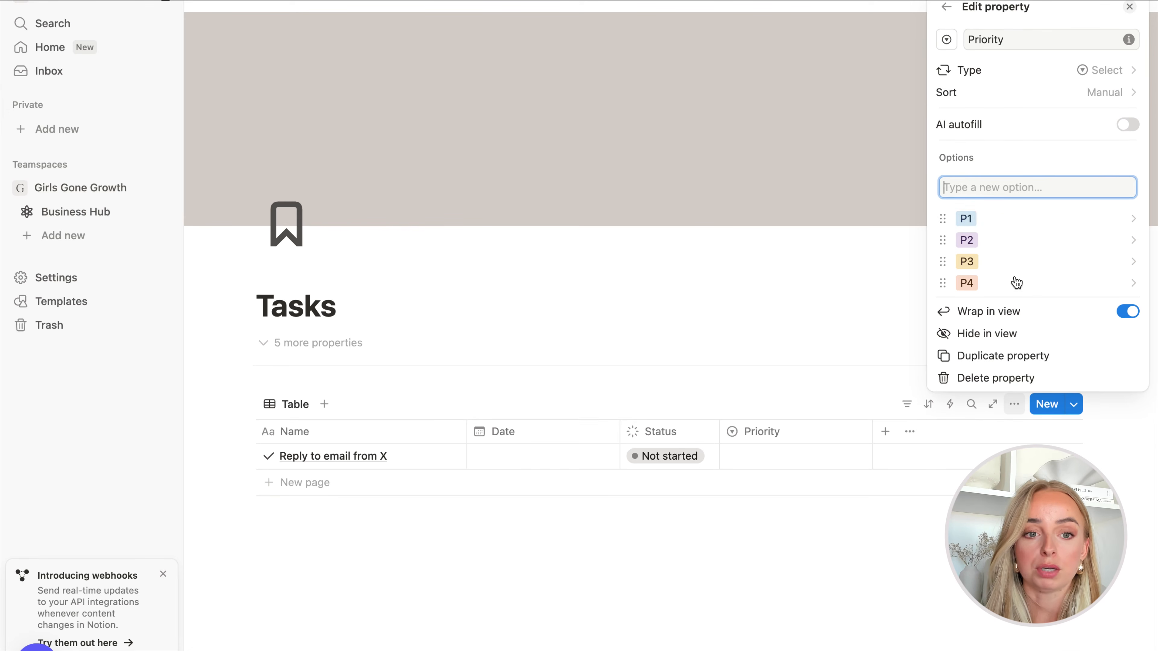
- Color the Priority option P1 red and P2 orange
{"action": "left_click", "coordinate": [1005, 224]}
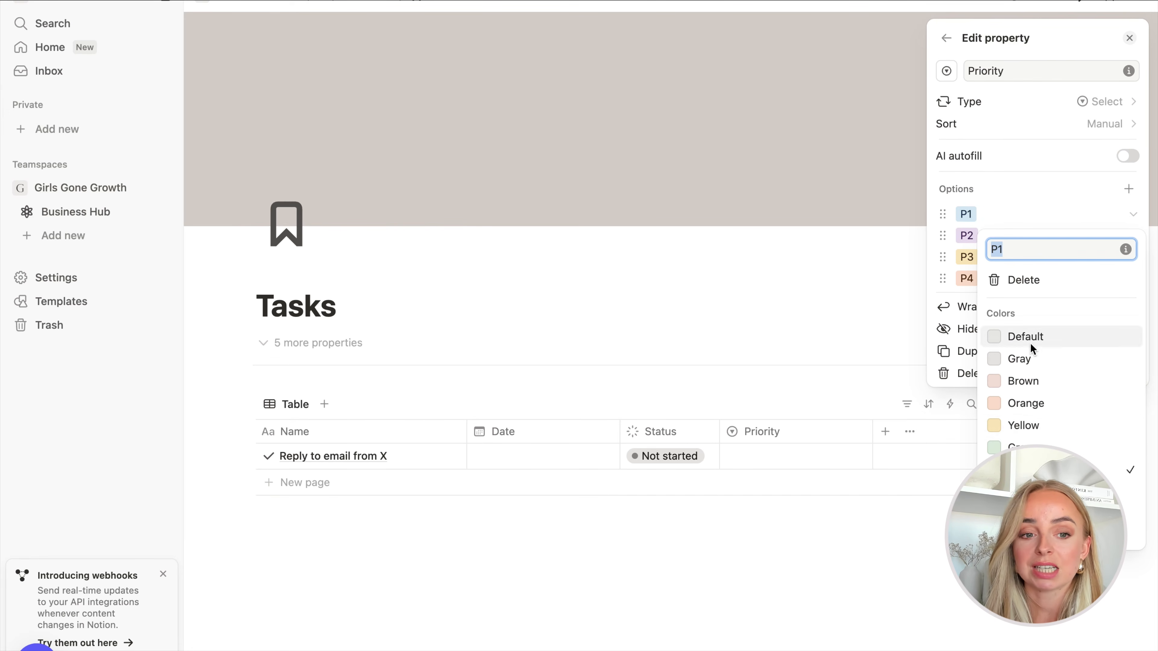
{"action": "left_click", "coordinate": [1026, 536]}
{"action": "left_click", "coordinate": [979, 203]}
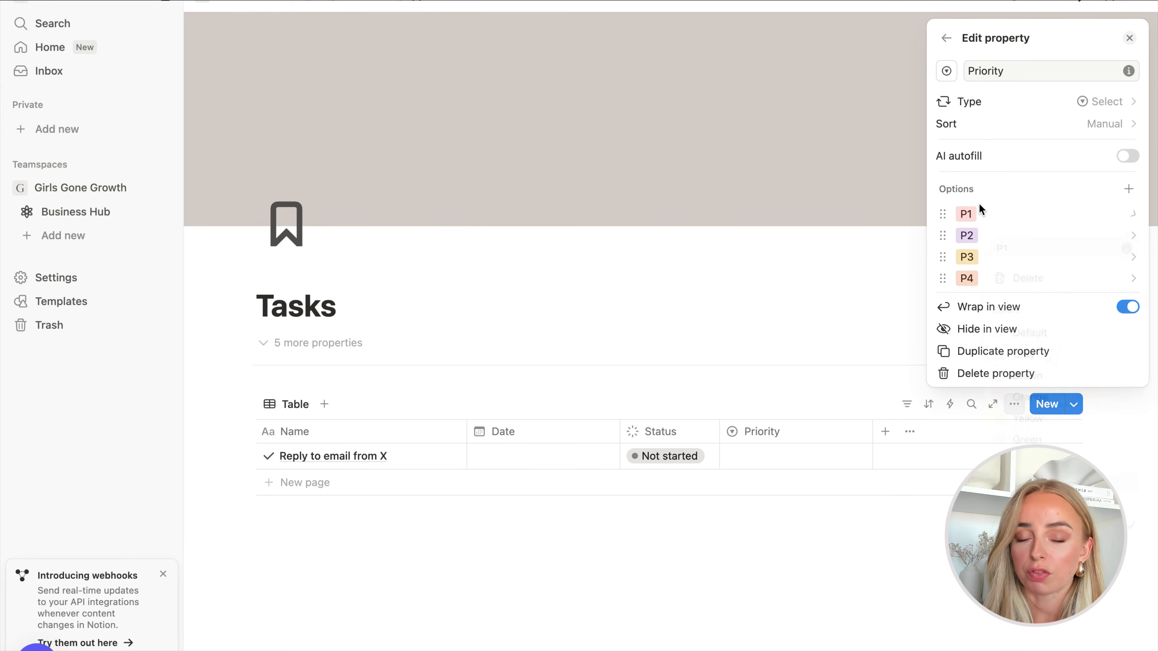
{"action": "left_click", "coordinate": [981, 235]}
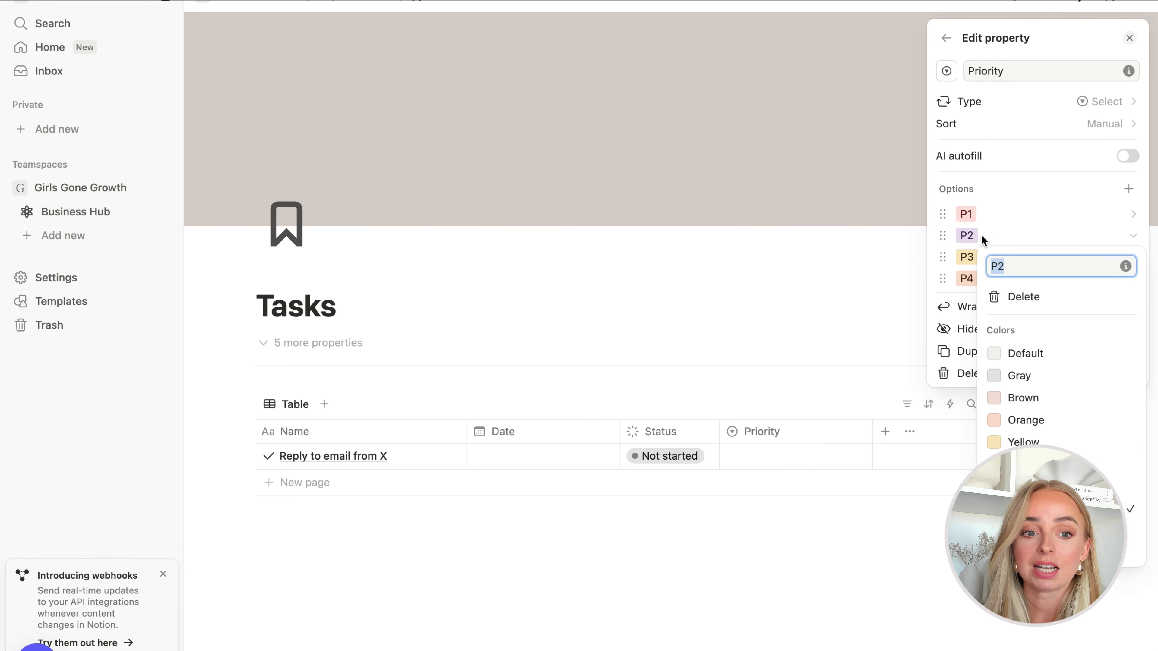
{"action": "left_click", "coordinate": [1044, 419]}
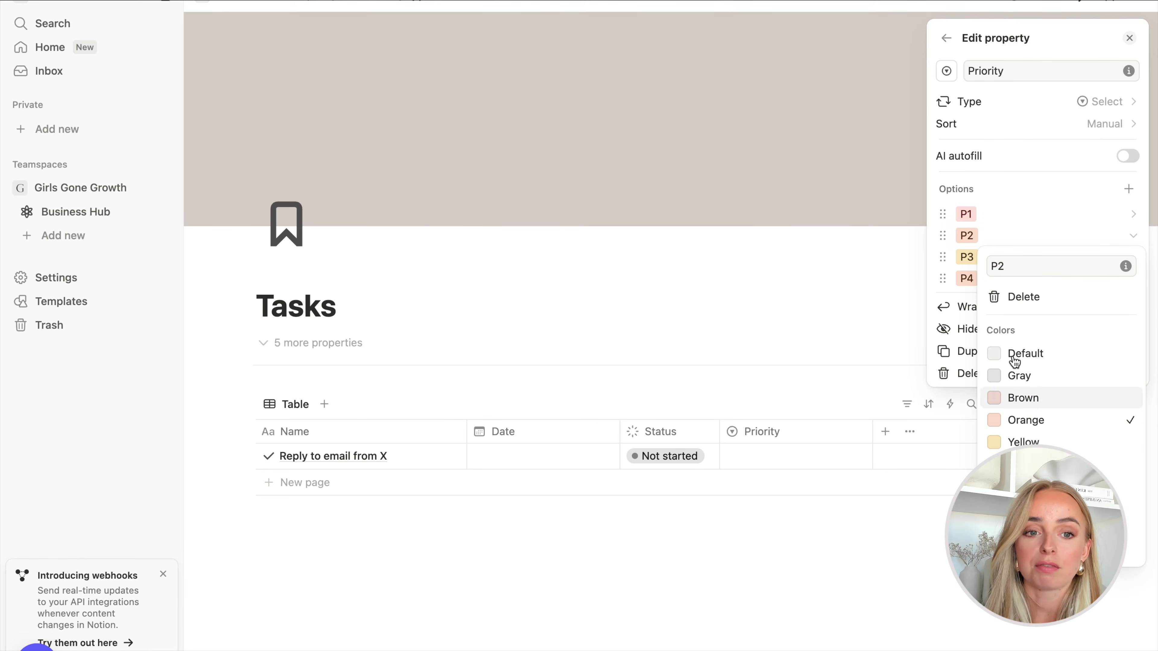
{"action": "left_click", "coordinate": [972, 233]}
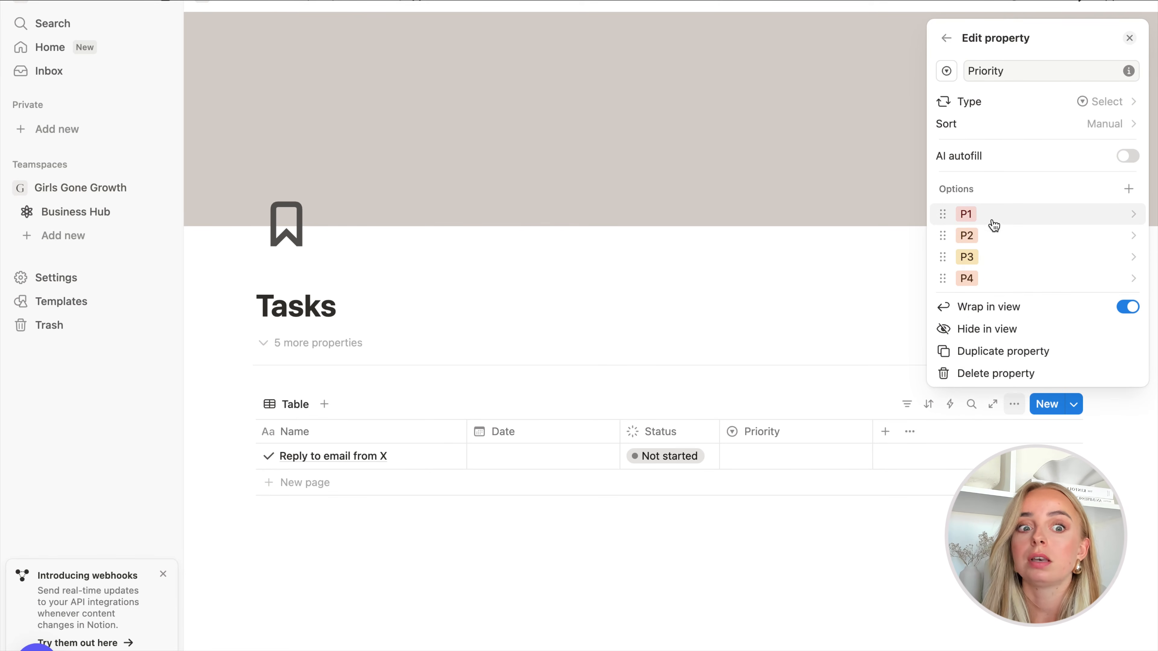
- Color the Priority option P3 blue and set P4 to the default color
{"action": "left_click", "coordinate": [988, 261]}
{"action": "left_click", "coordinate": [1021, 508]}
{"action": "left_click", "coordinate": [991, 263]}
{"action": "left_click", "coordinate": [987, 279]}
{"action": "left_click", "coordinate": [1056, 406]}
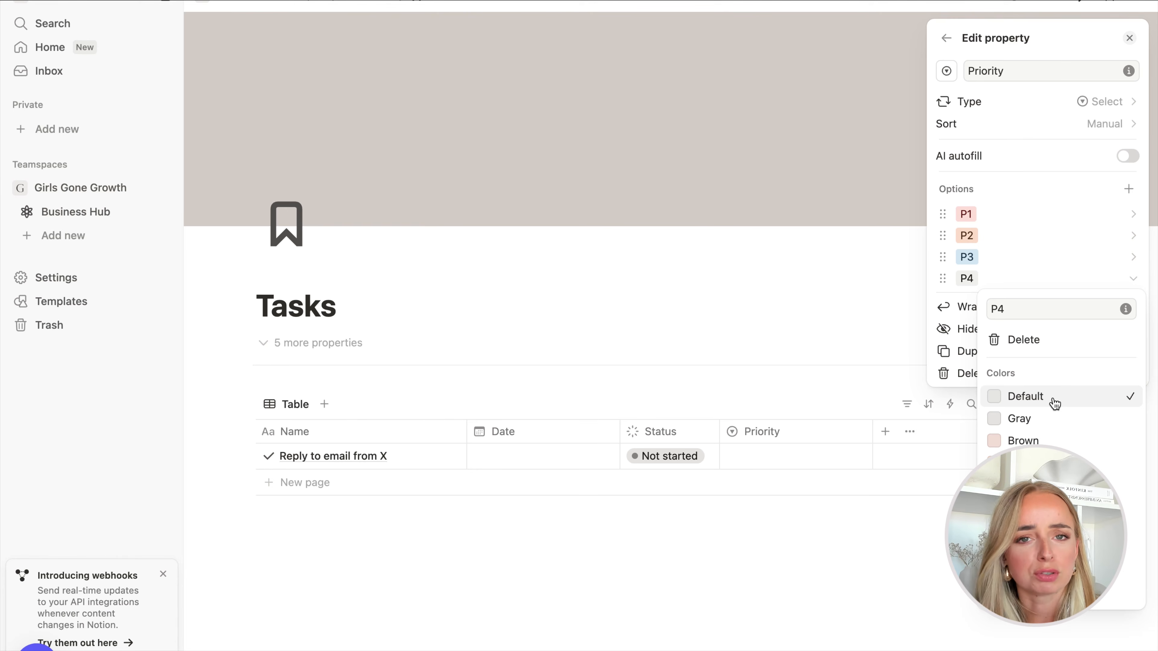
- Close the Priority property settings and move the Priority column directly after Name in the Tasks table
{"action": "left_click", "coordinate": [602, 552]}
{"action": "left_click", "coordinate": [693, 546]}
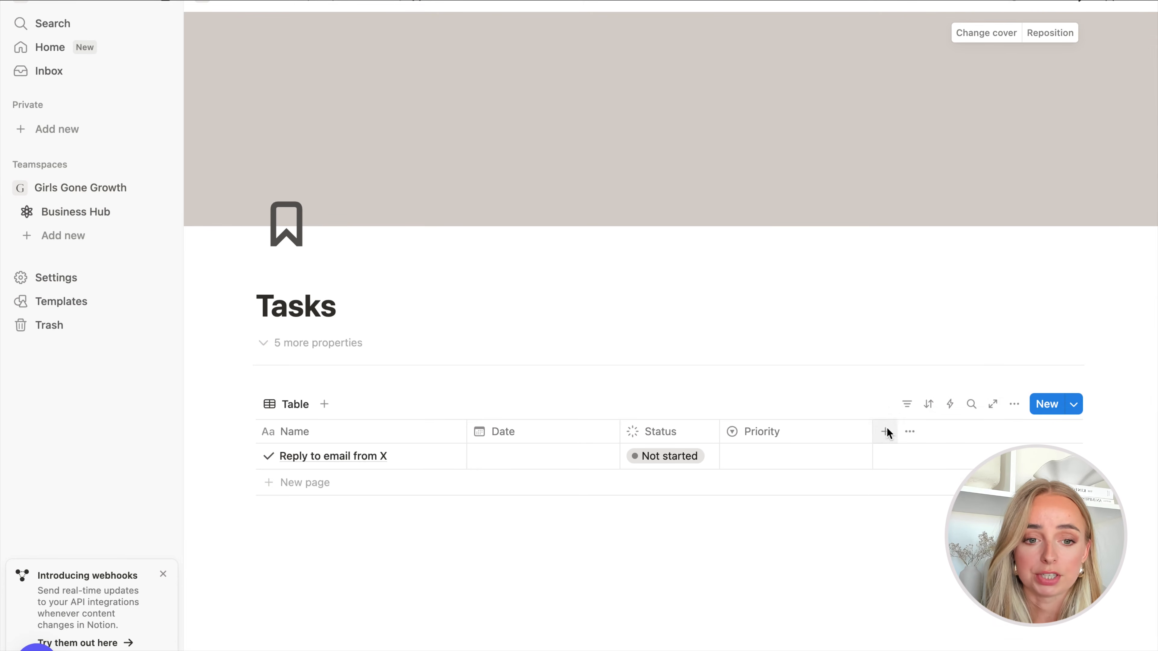
{"action": "left_click_drag", "start_coordinate": [871, 432], "coordinate": [506, 428]}
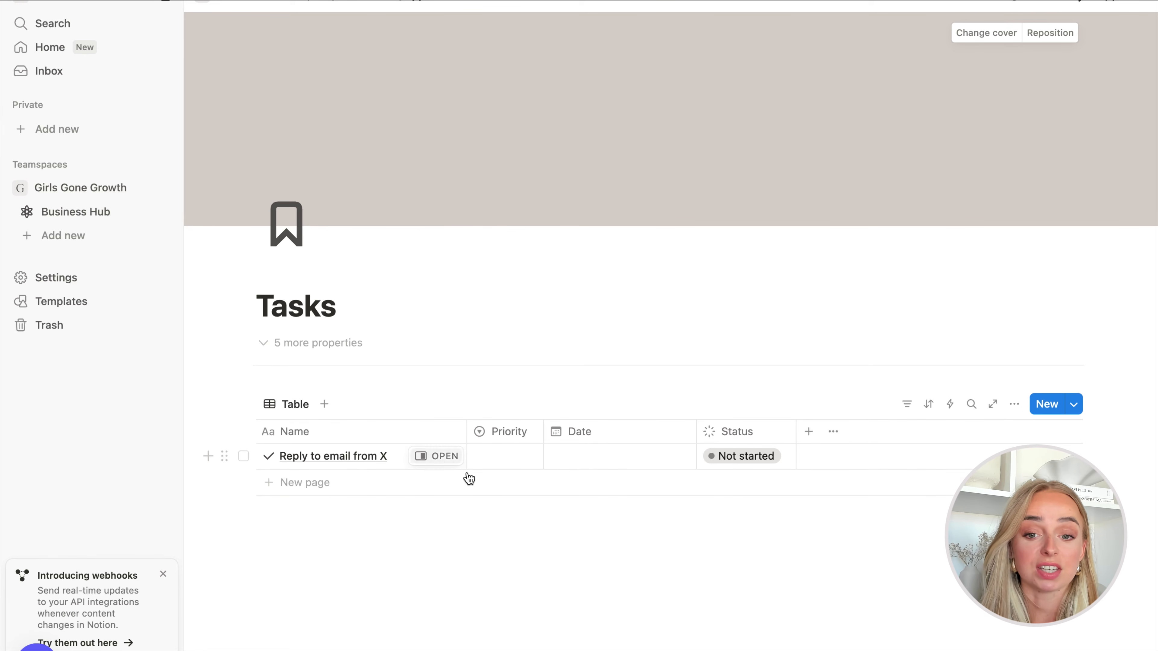
- Set the task "Reply to email from X" to priority P1 with the date May 9, 2025
{"action": "left_click", "coordinate": [499, 458]}
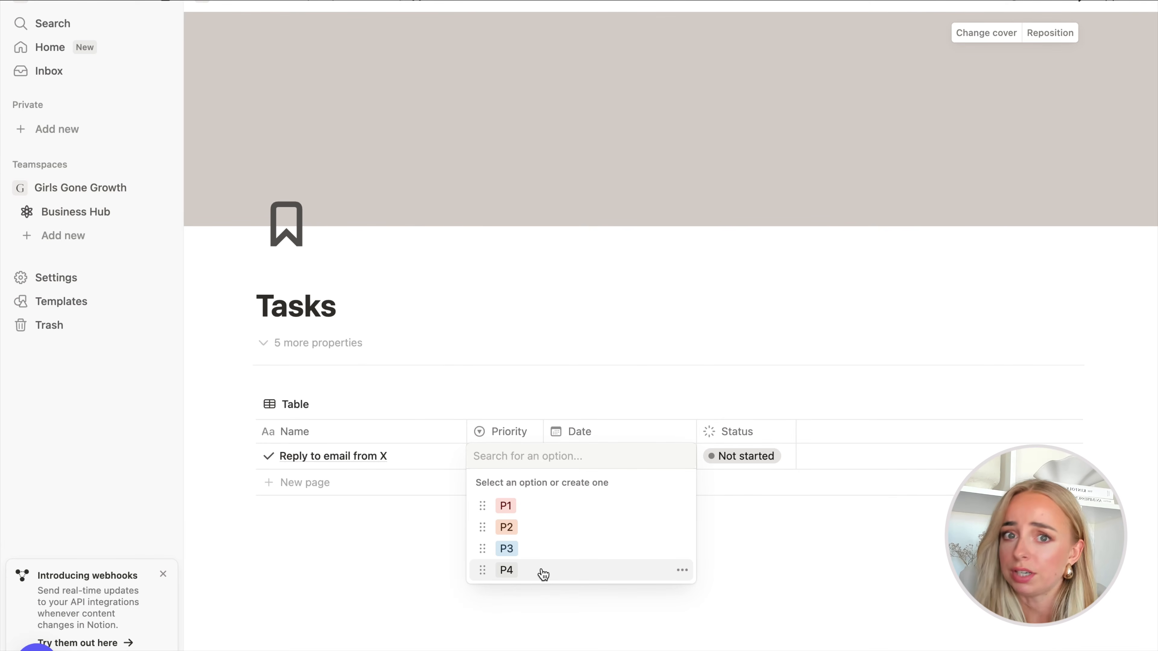
{"action": "left_click", "coordinate": [516, 505]}
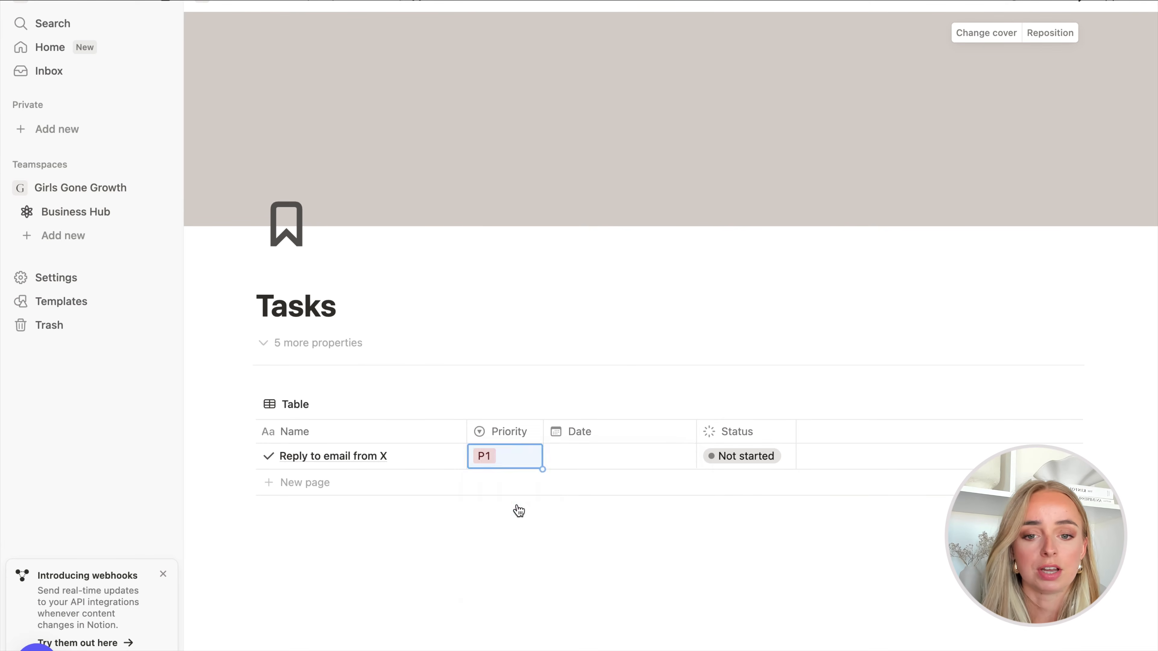
{"action": "left_click", "coordinate": [647, 462]}
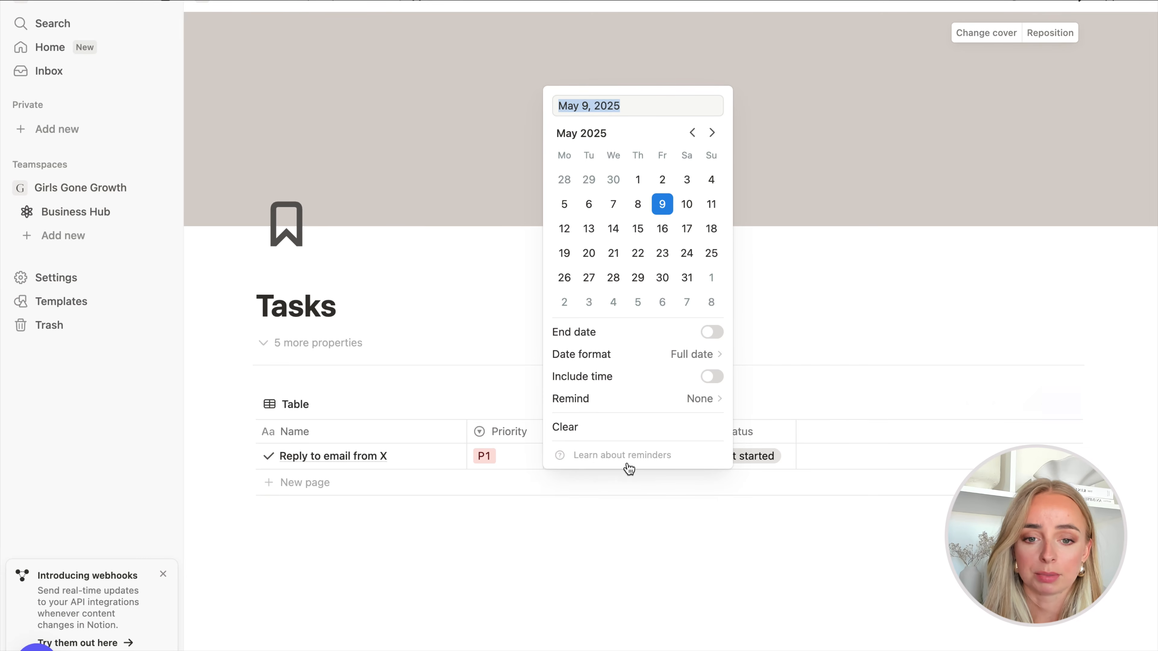
{"action": "left_click", "coordinate": [620, 544]}
{"action": "left_click", "coordinate": [567, 541]}
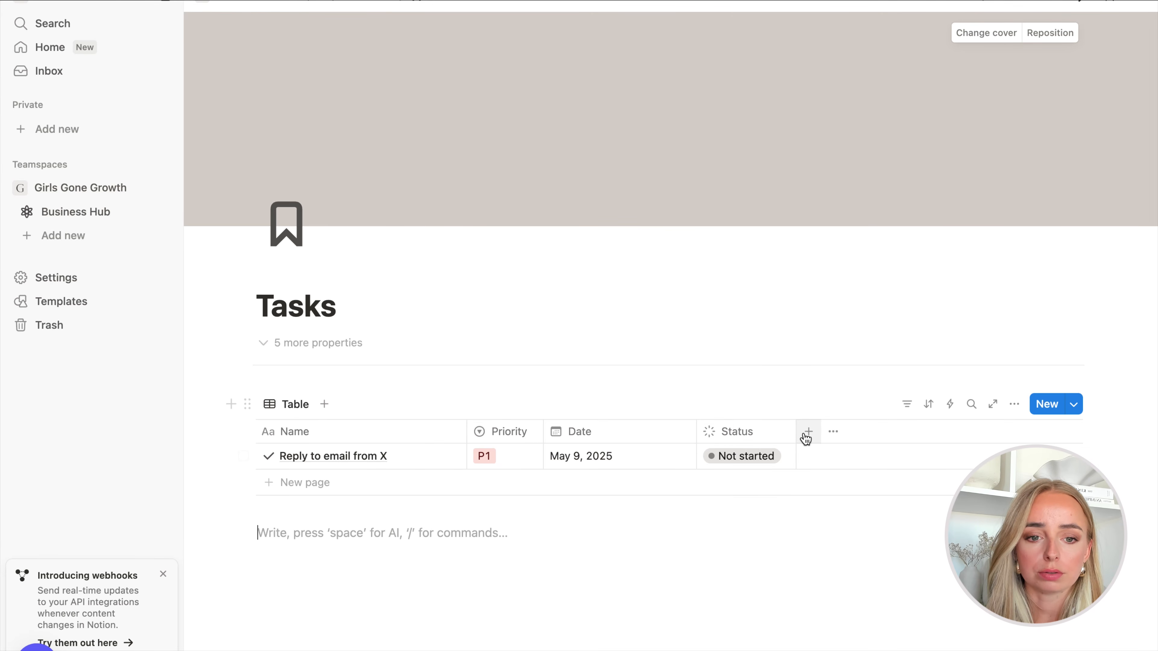
- Add a two-way relation to the Areas database named "Area", with the related property named "Task"
{"action": "left_click", "coordinate": [807, 433]}
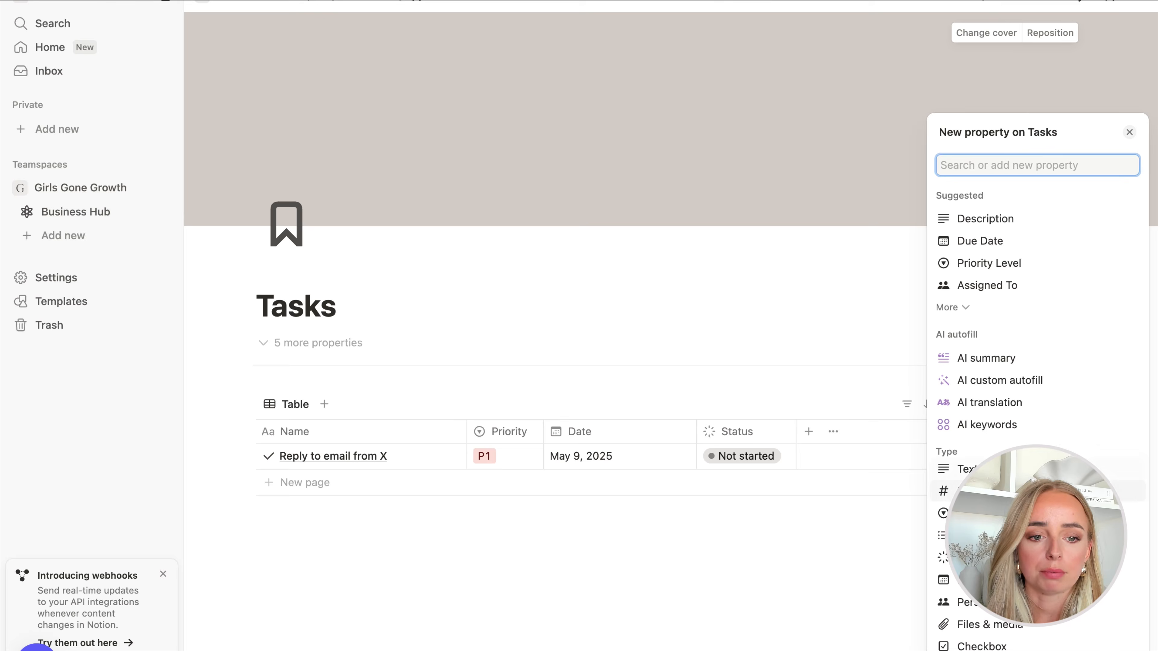
{"action": "scroll", "coordinate": [1026, 511], "scroll_direction": "down", "scroll_amount": 3}
{"action": "scroll", "coordinate": [1026, 511], "scroll_direction": "down", "scroll_amount": 3}
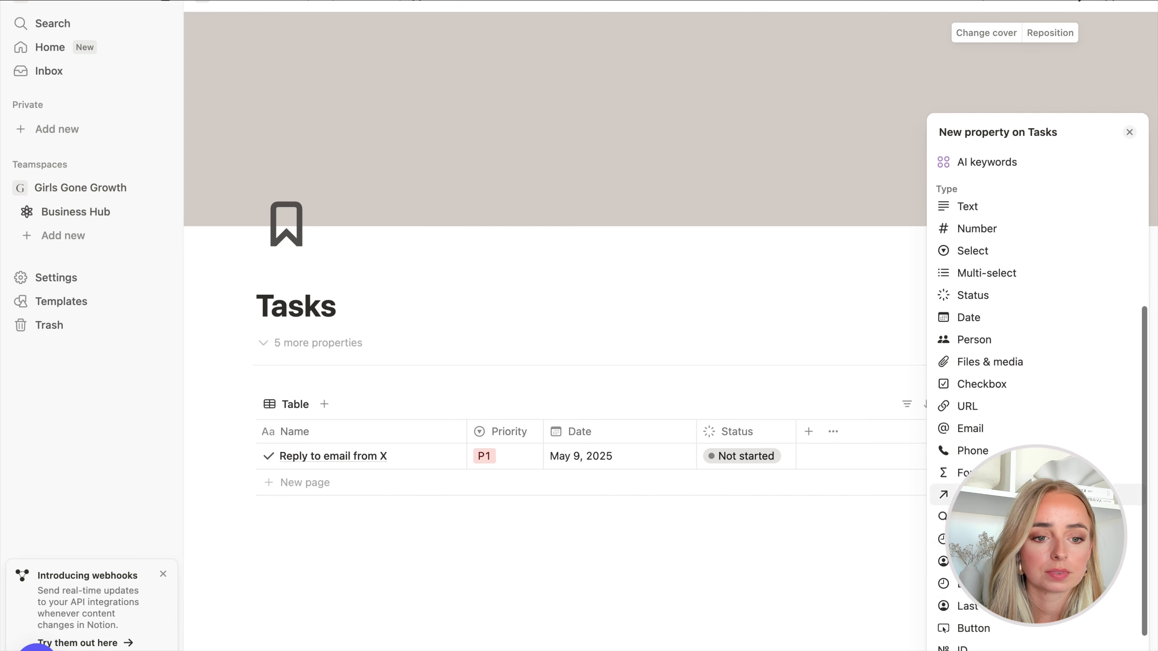
{"action": "left_click", "coordinate": [1026, 495]}
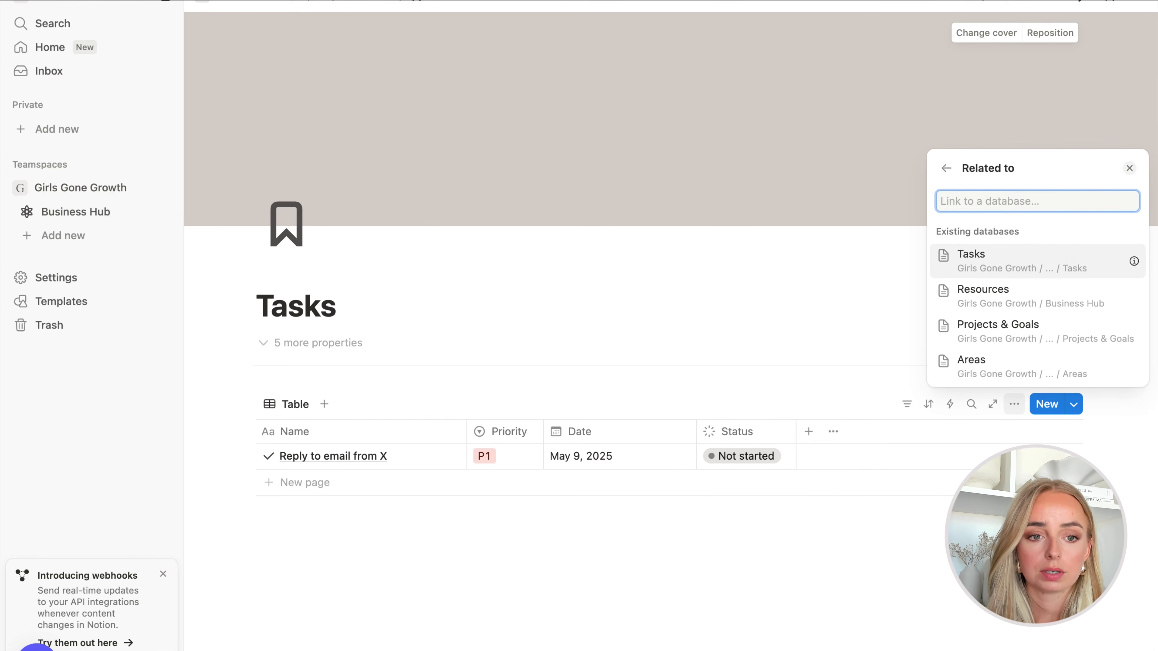
{"action": "left_click", "coordinate": [1043, 369]}
{"action": "key", "text": "BackSpace"}
{"action": "left_click", "coordinate": [1127, 319]}
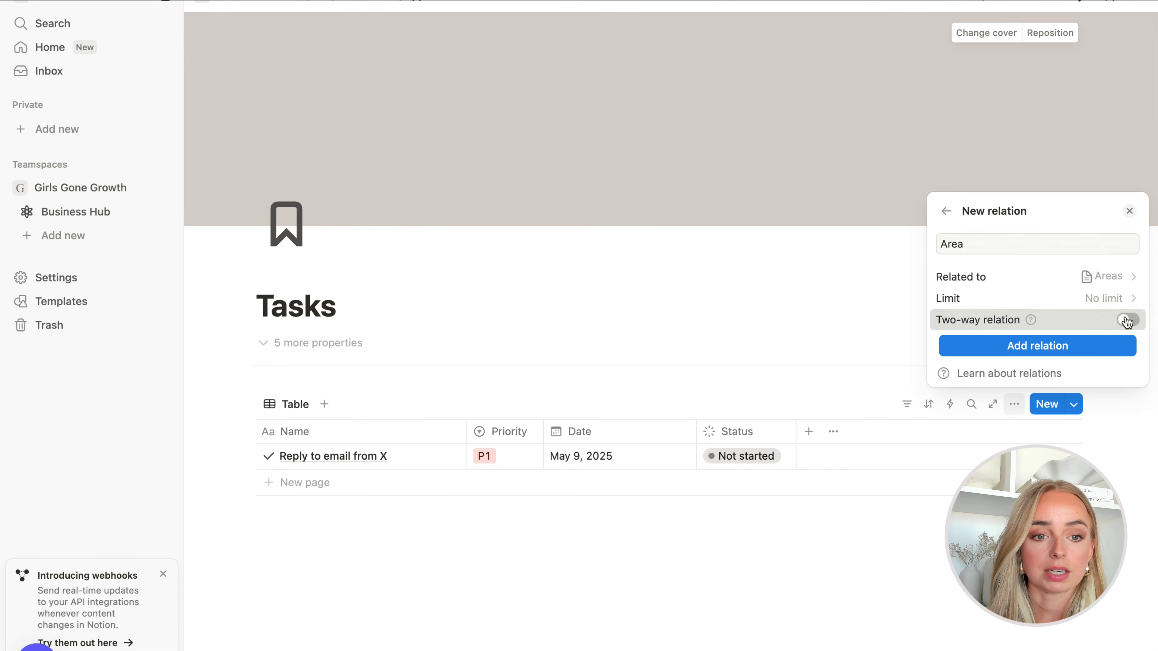
{"action": "type", "text": "Task"}
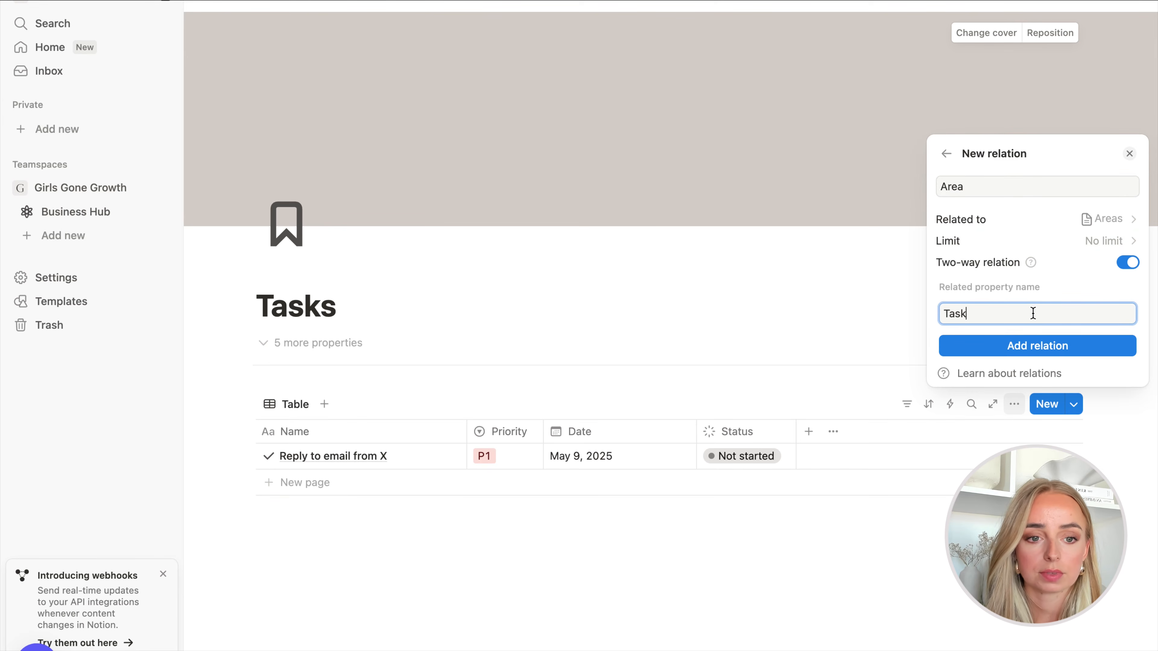
{"action": "left_click", "coordinate": [1055, 342]}
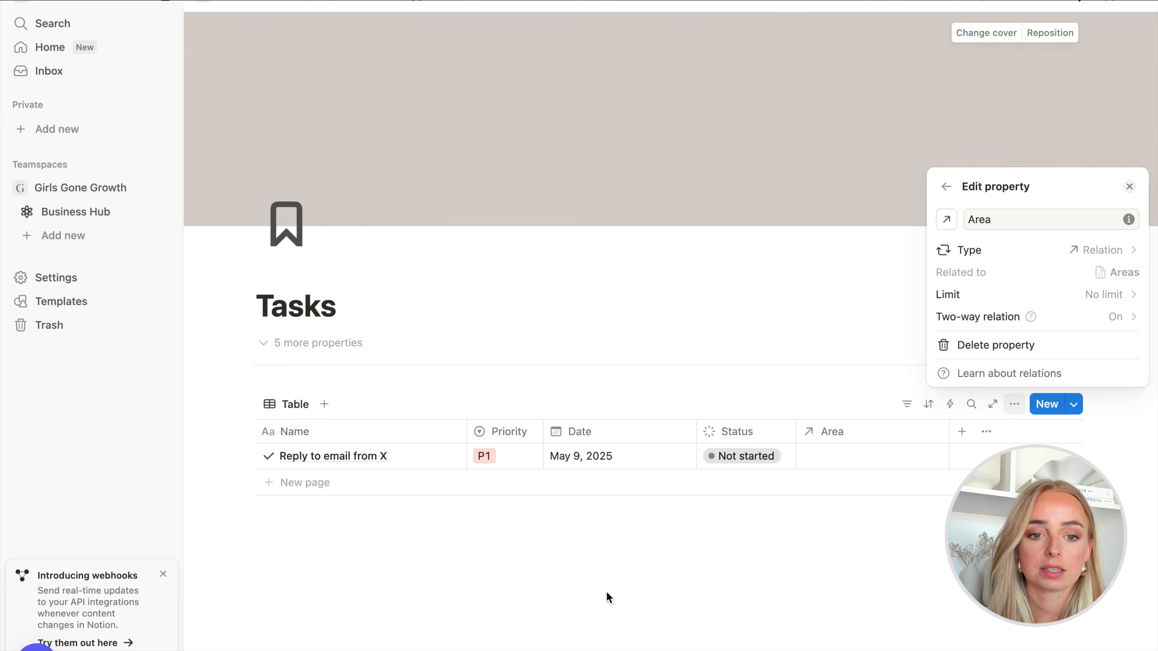
{"action": "left_click", "coordinate": [605, 586]}
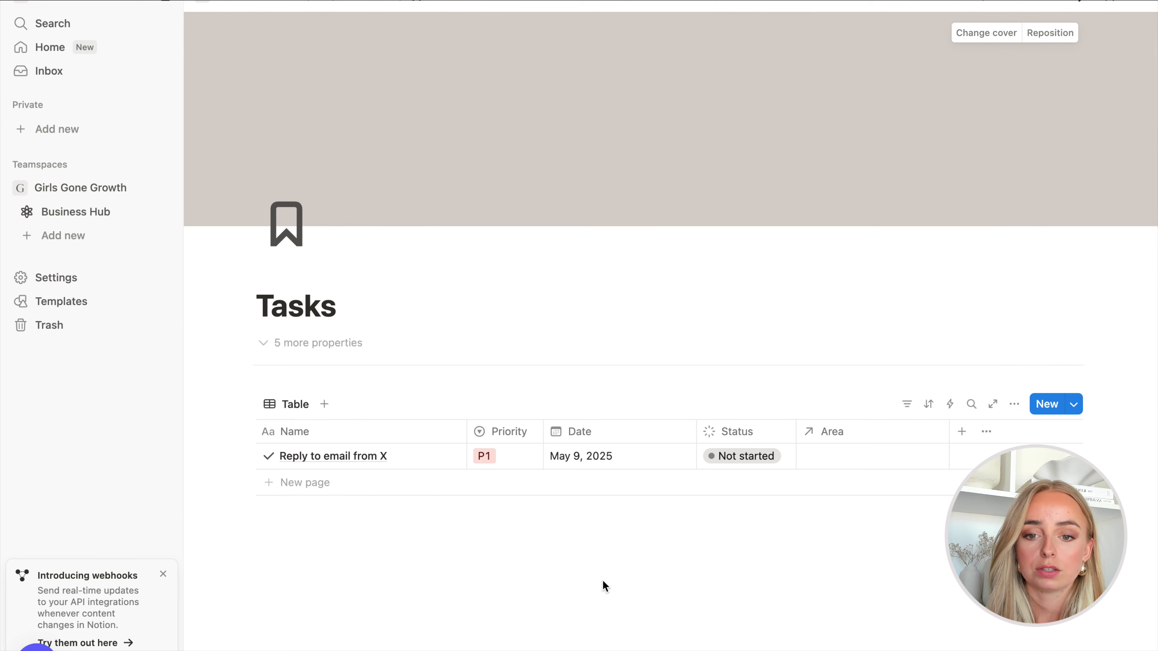
- Link the task "Reply to email from X" to the Sales area
{"action": "left_click", "coordinate": [839, 466]}
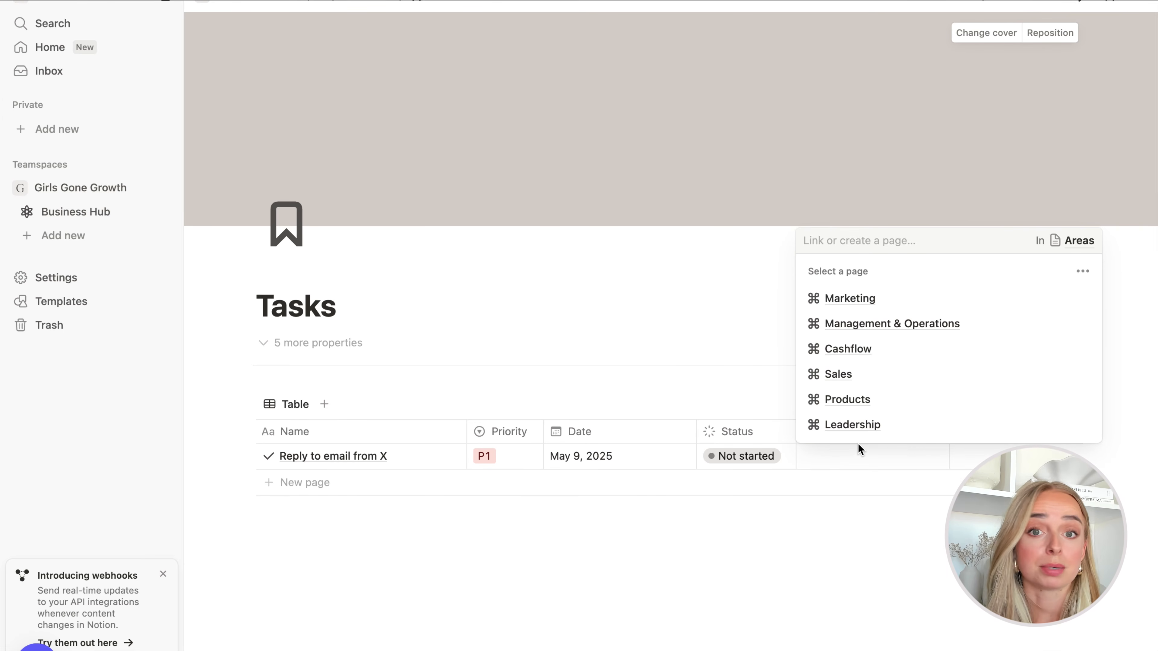
{"action": "left_click", "coordinate": [857, 377]}
{"action": "key", "text": "Escape"}
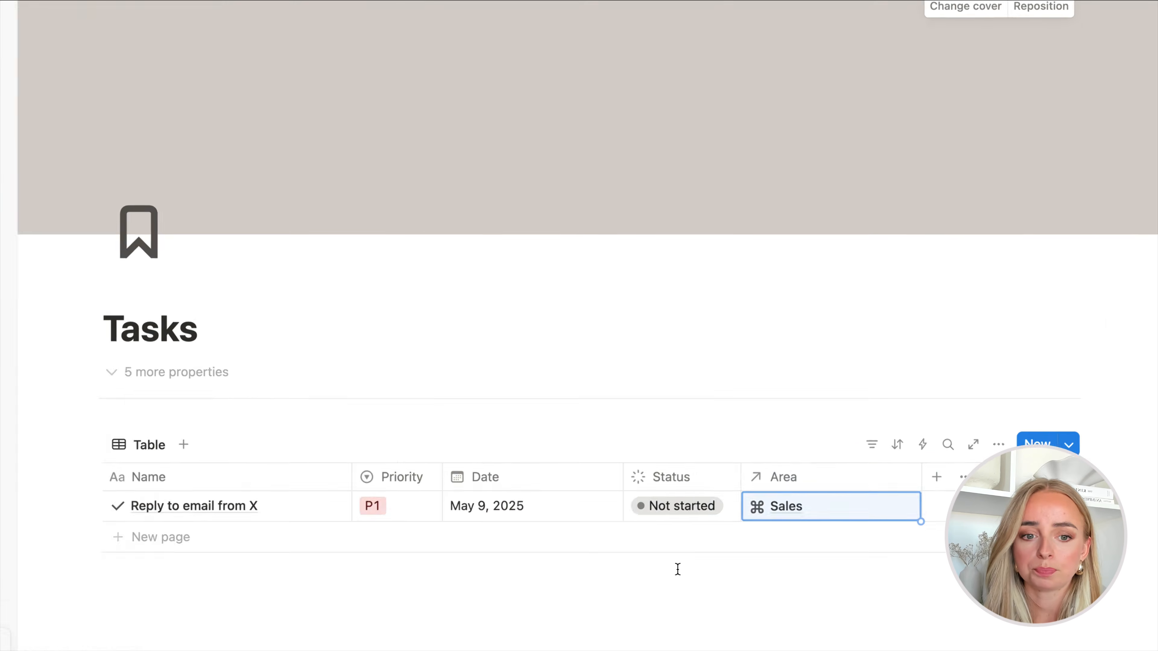
- Add a one-way relation named "Resource" from Tasks to the Resources database
{"action": "left_click", "coordinate": [962, 432]}
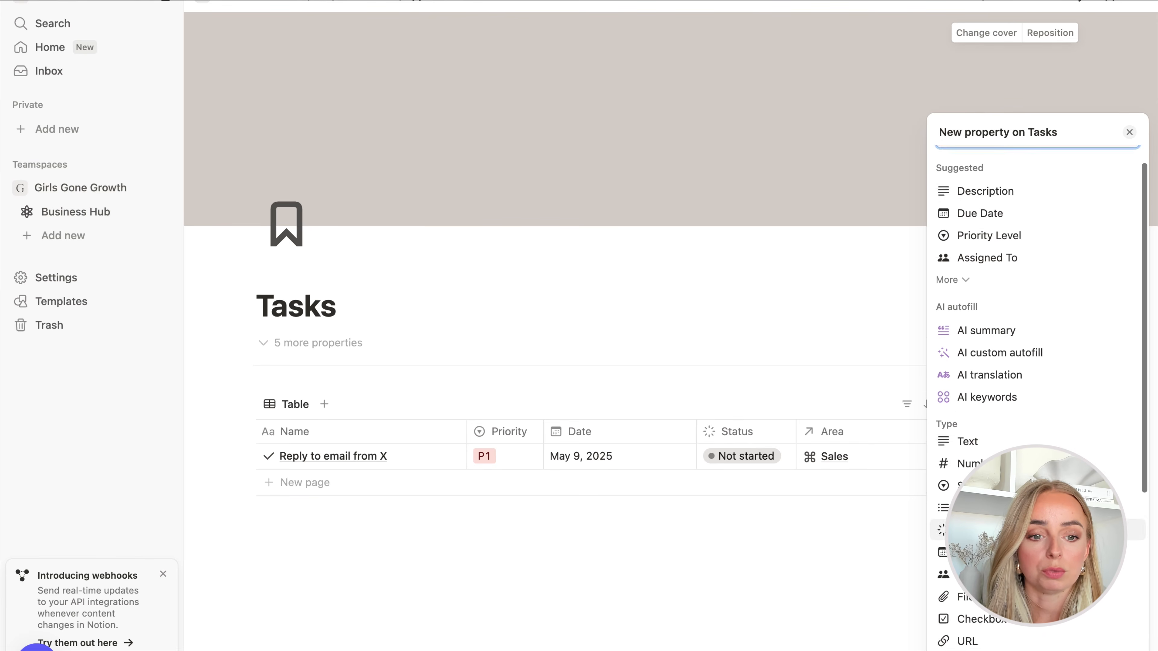
{"action": "scroll", "coordinate": [1036, 529], "scroll_direction": "down", "scroll_amount": 5}
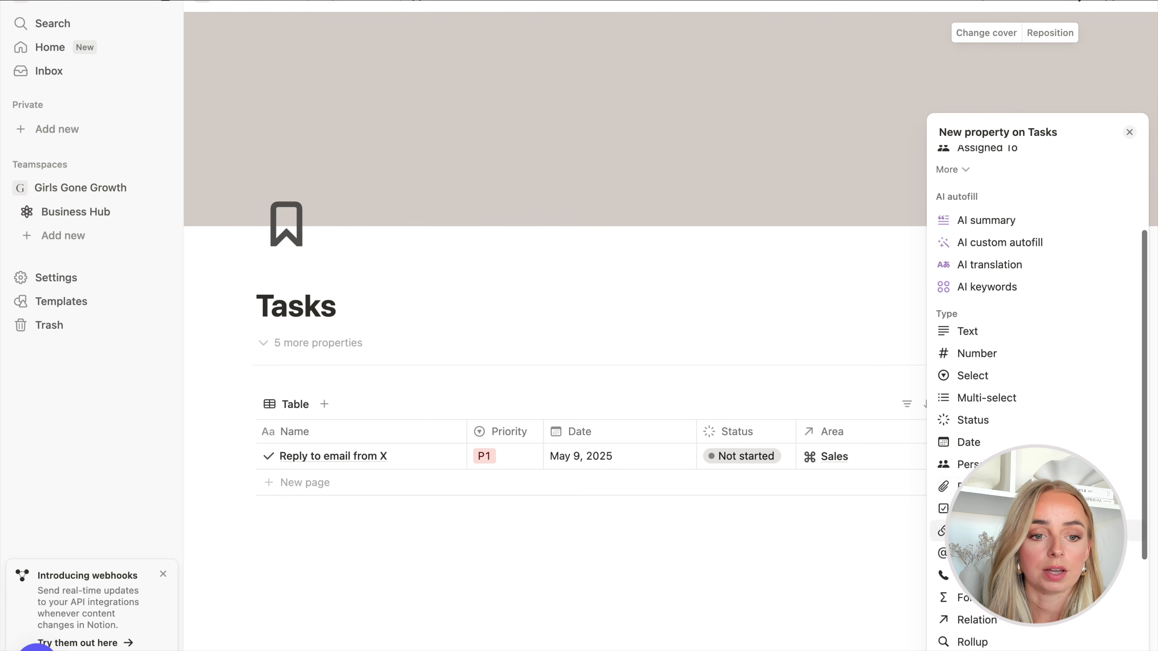
{"action": "left_click", "coordinate": [1026, 482]}
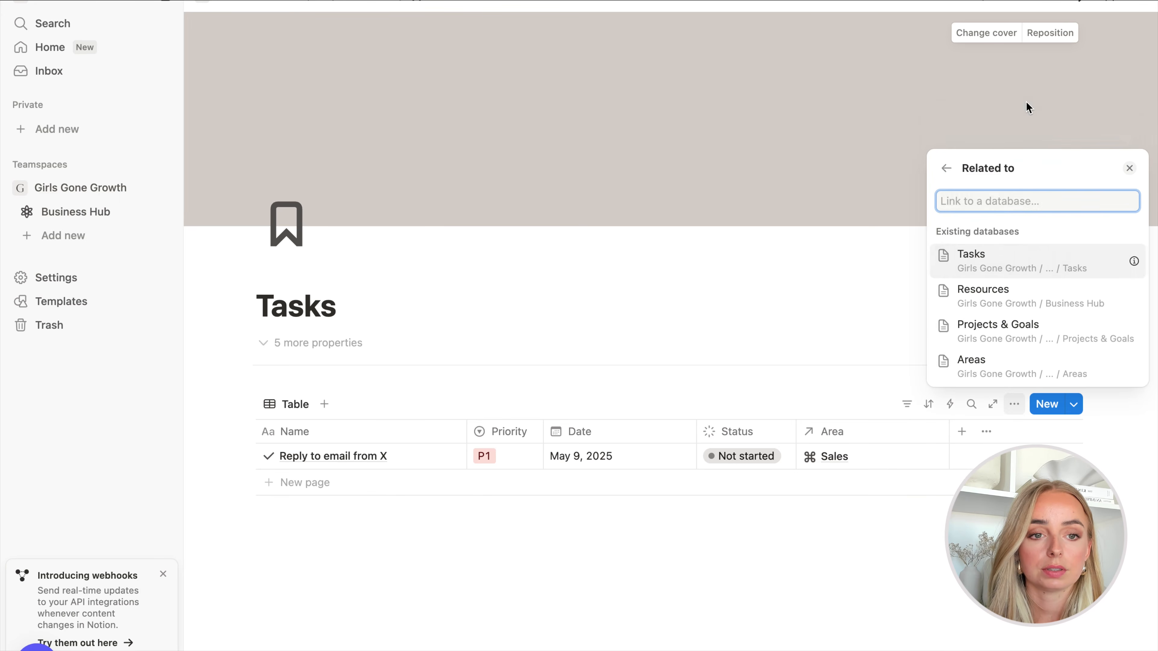
{"action": "left_click", "coordinate": [1009, 294]}
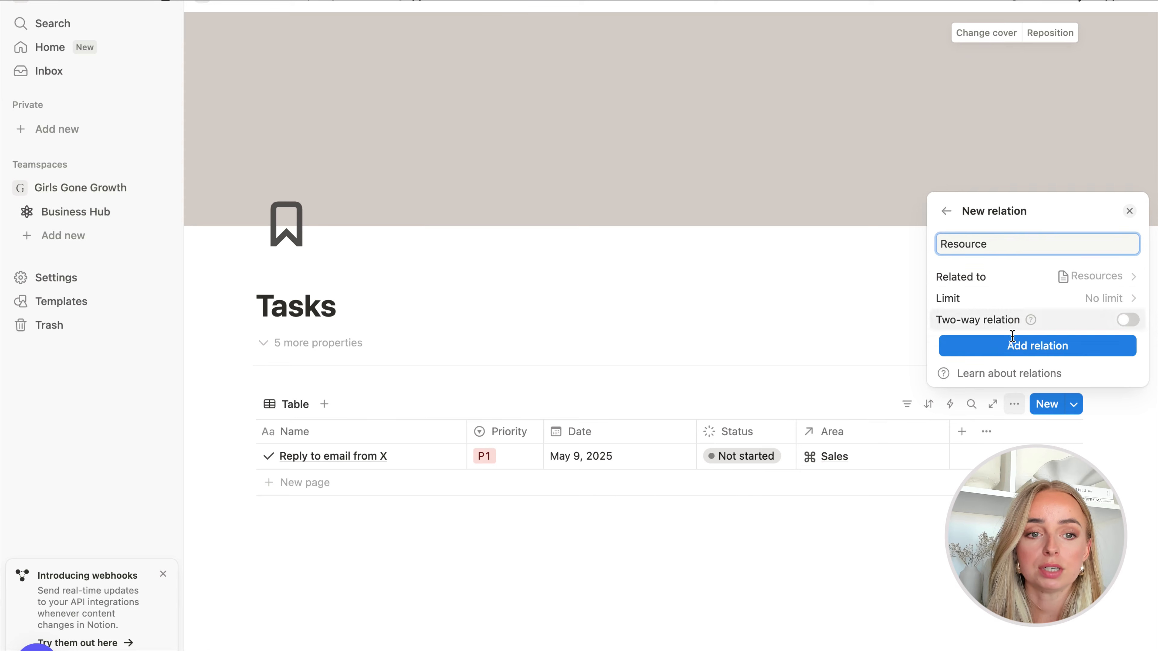
{"action": "left_click", "coordinate": [1041, 351]}
{"action": "left_click", "coordinate": [629, 557]}
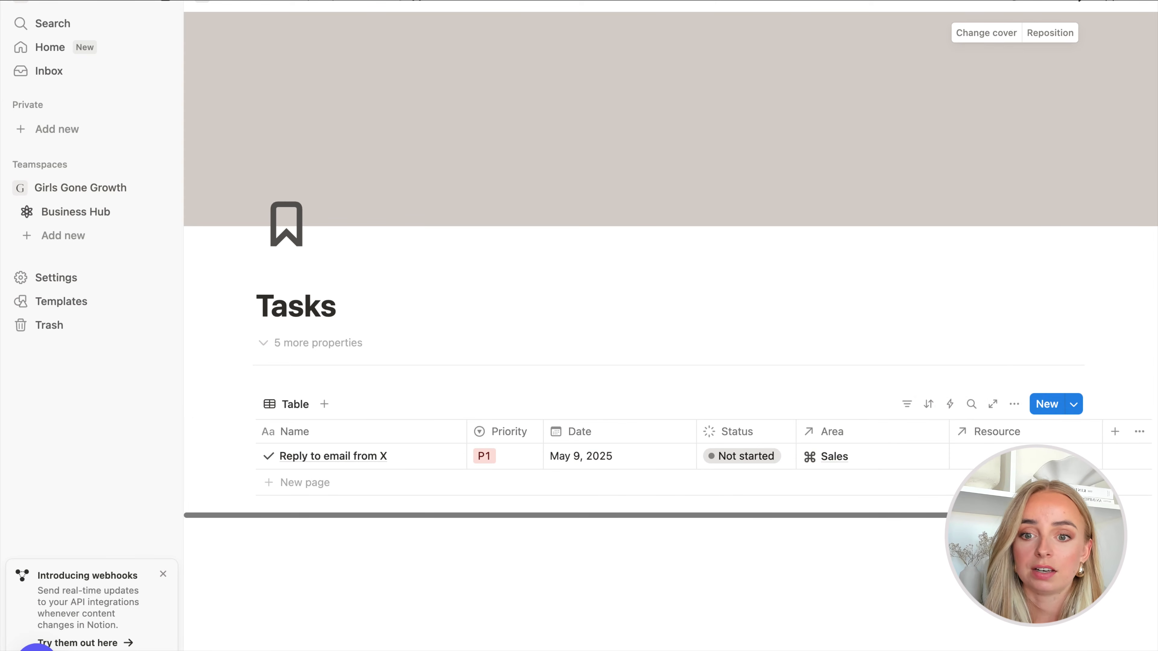
- Add a two-way relation to the Projects & Goals database named "Project/Goal", with the related property named "Tasks"
{"action": "scroll", "coordinate": [967, 438], "scroll_direction": "right", "scroll_amount": 2}
{"action": "left_click", "coordinate": [1046, 431]}
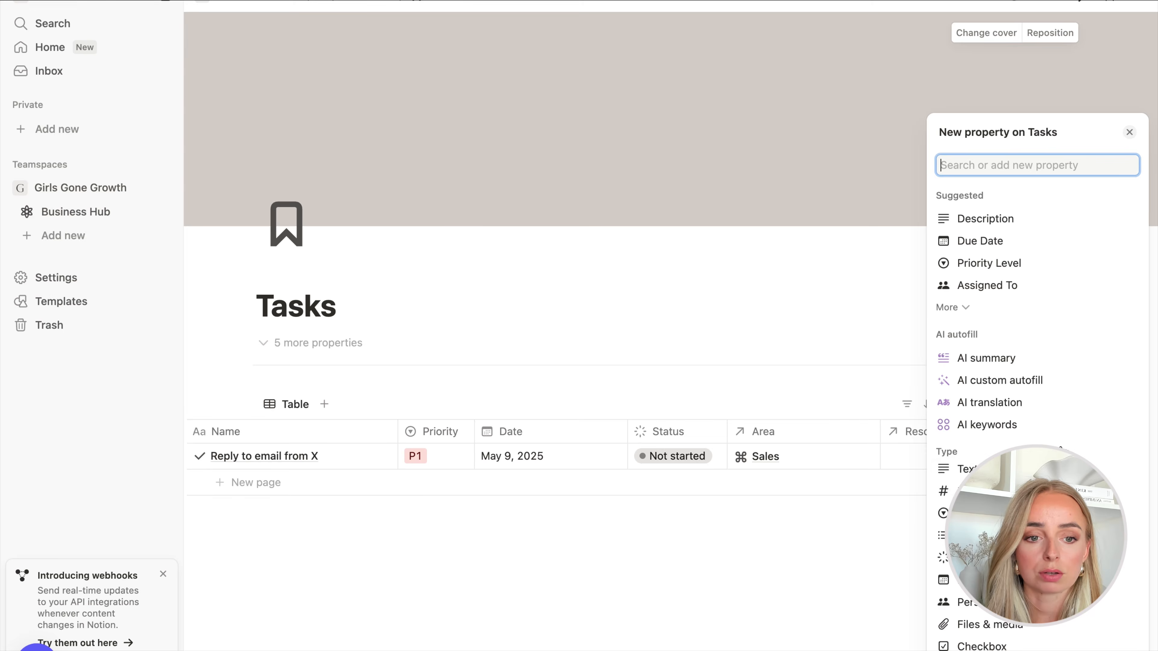
{"action": "scroll", "coordinate": [962, 493], "scroll_direction": "down", "scroll_amount": 5}
{"action": "left_click", "coordinate": [967, 494]}
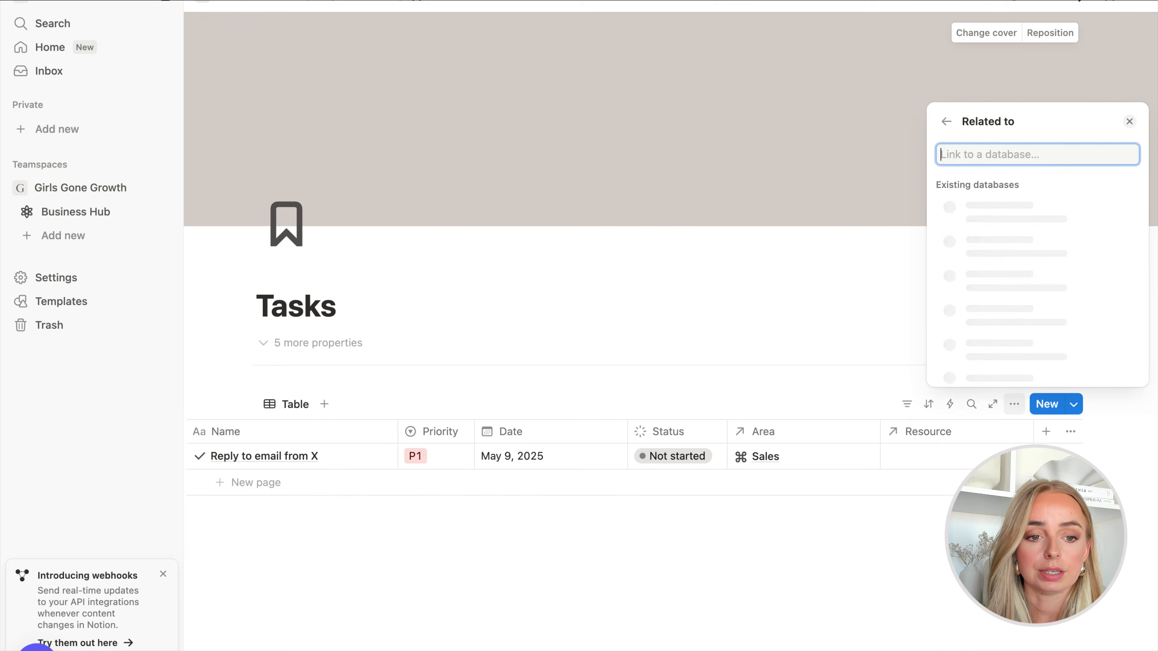
{"action": "left_click", "coordinate": [1019, 325]}
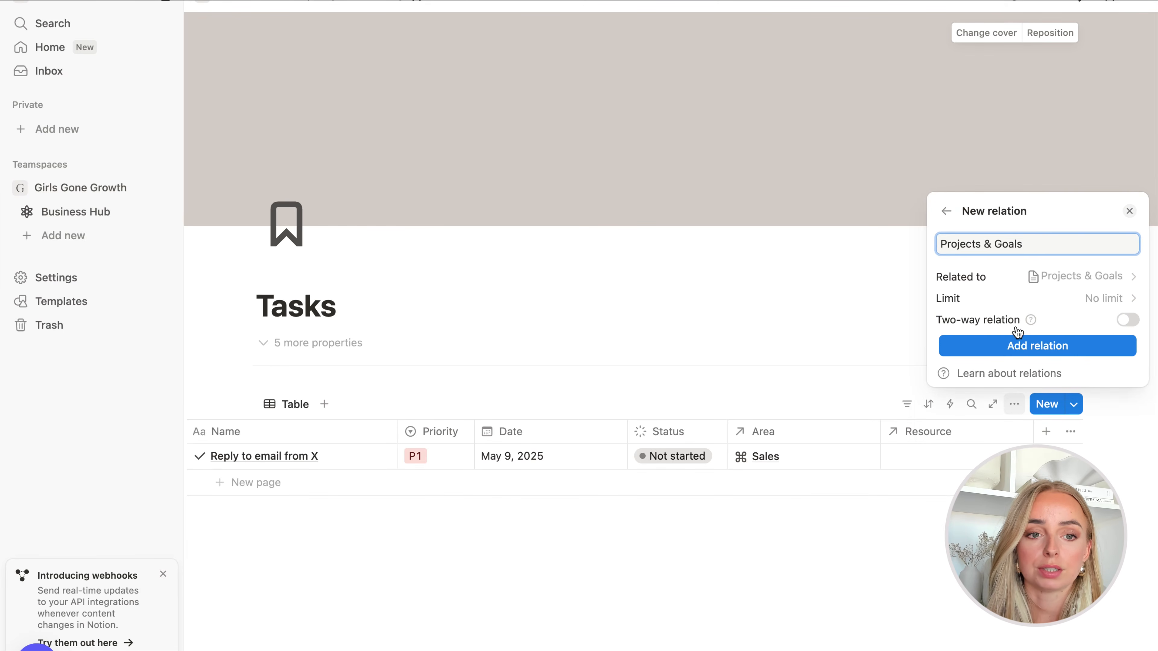
{"action": "triple_click", "coordinate": [1025, 245]}
{"action": "type", "text": "Pr"}
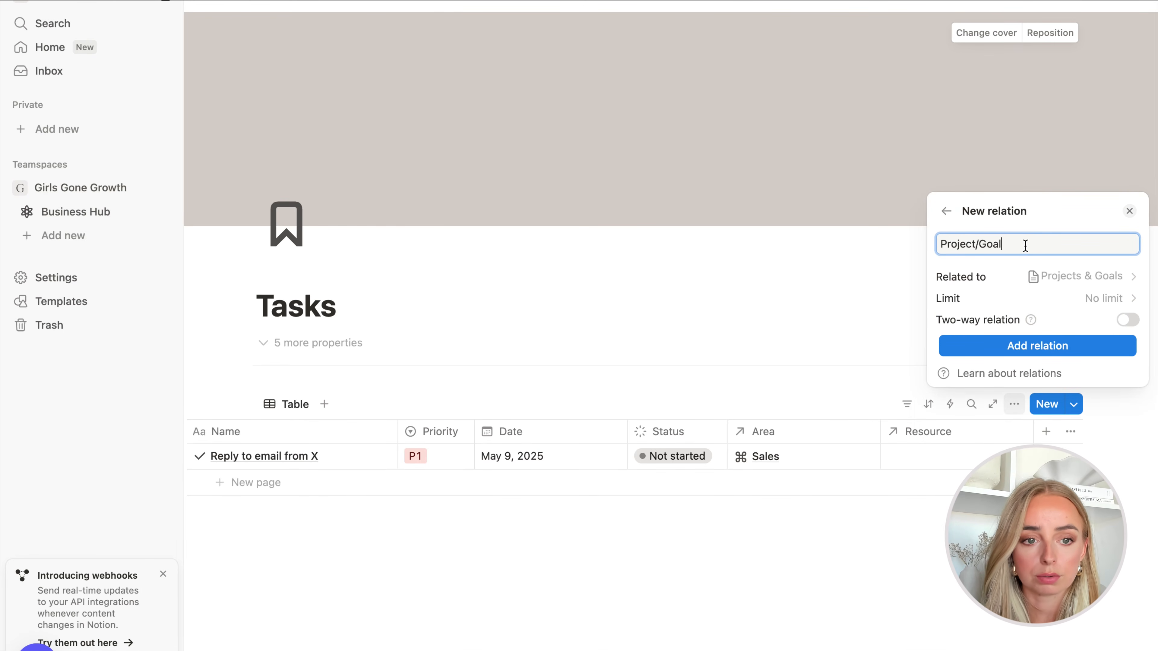
{"action": "left_click", "coordinate": [1129, 320]}
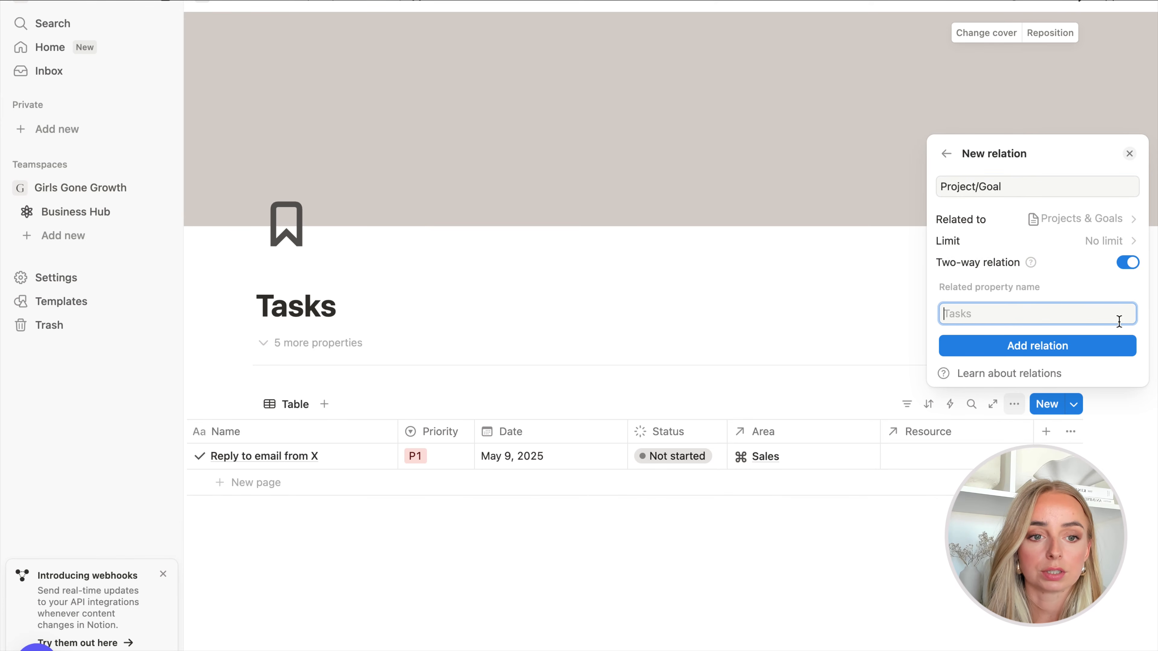
{"action": "type", "text": "Tasks"}
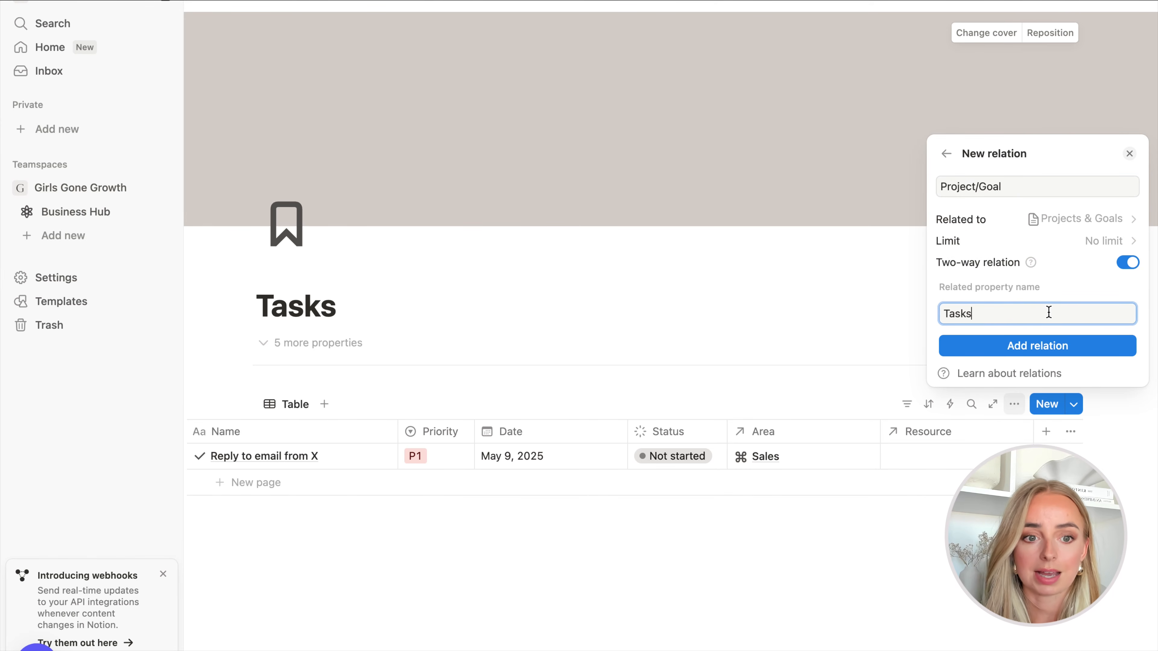
{"action": "left_click", "coordinate": [1047, 346]}
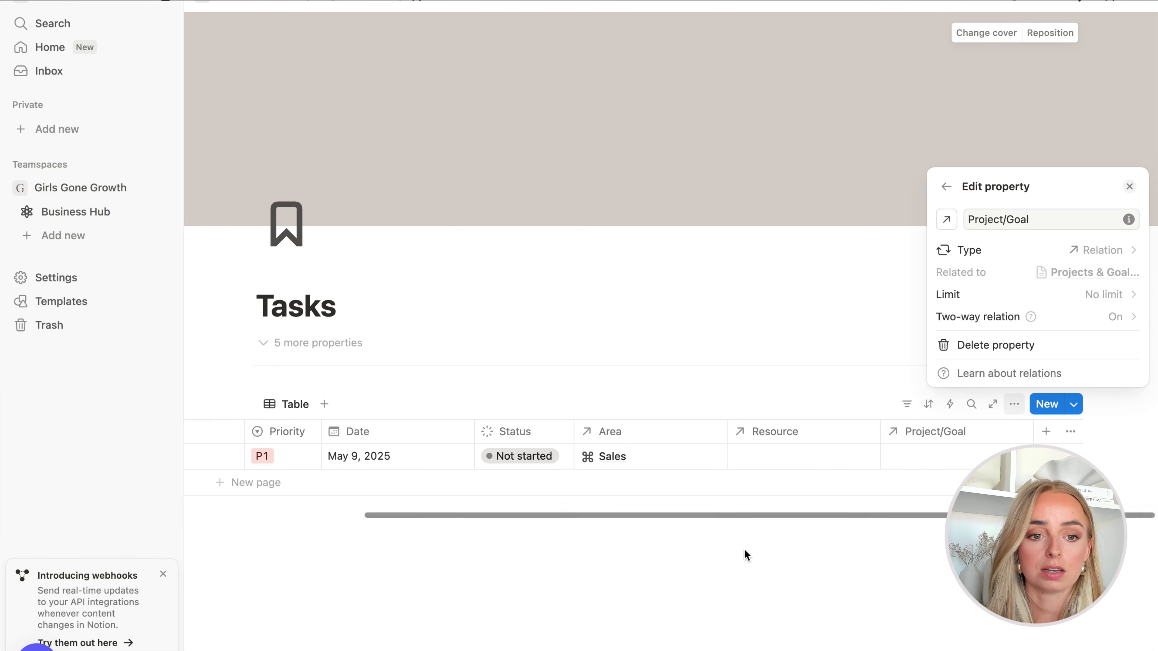
{"action": "left_click", "coordinate": [683, 554]}
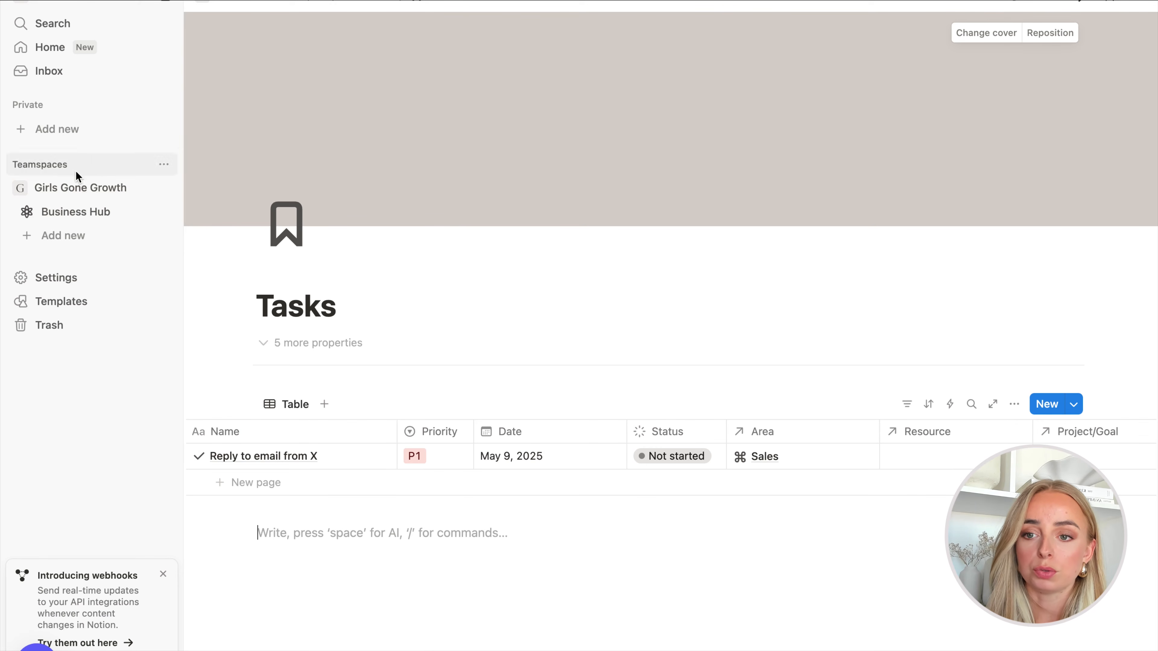
- Open the full Projects & Goals database from the Business Hub and check its Tasks column
{"action": "left_click", "coordinate": [91, 213]}
{"action": "scroll", "coordinate": [570, 328], "scroll_direction": "down", "scroll_amount": 4}
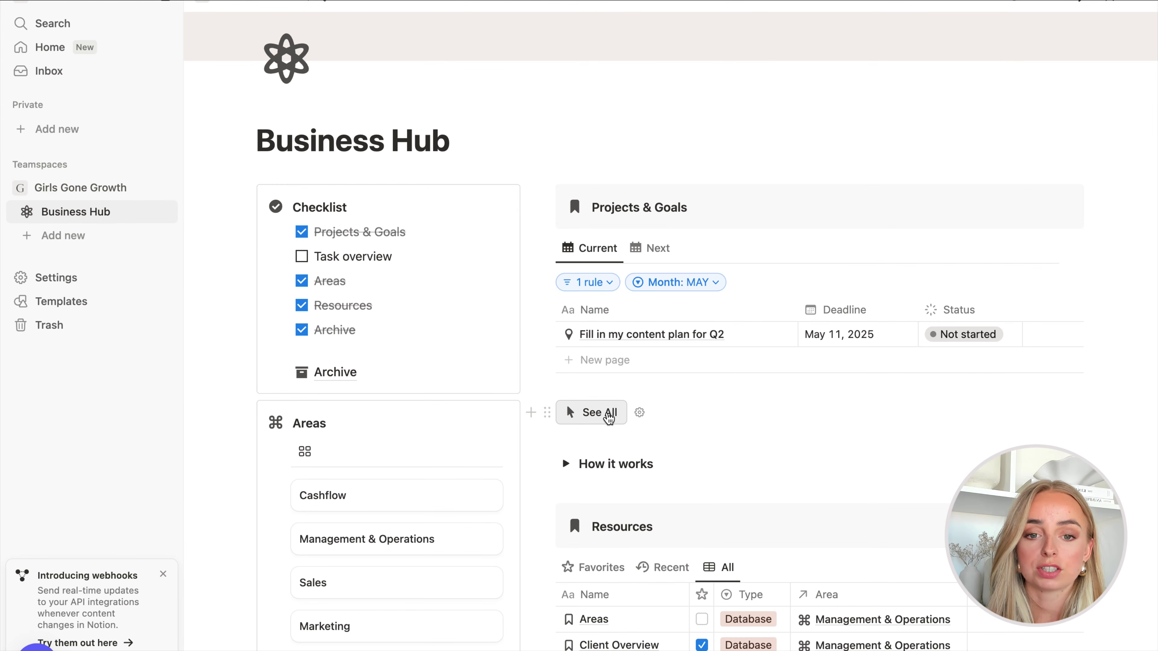
{"action": "left_click", "coordinate": [608, 414]}
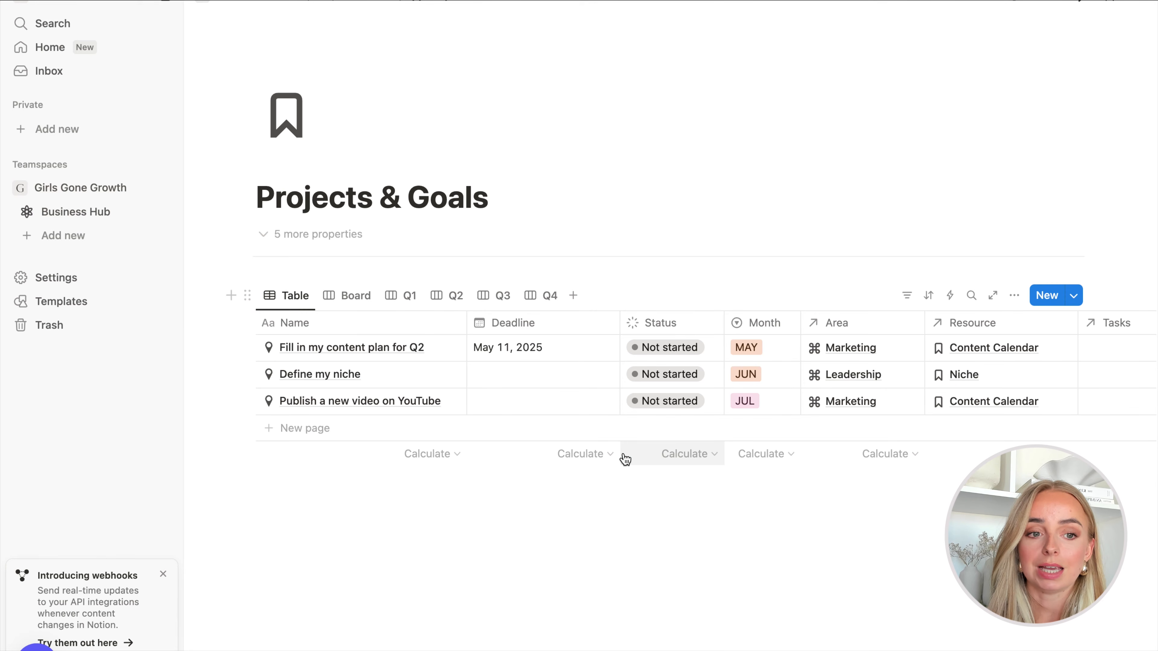
{"action": "scroll", "coordinate": [655, 410], "scroll_direction": "right", "scroll_amount": 5}
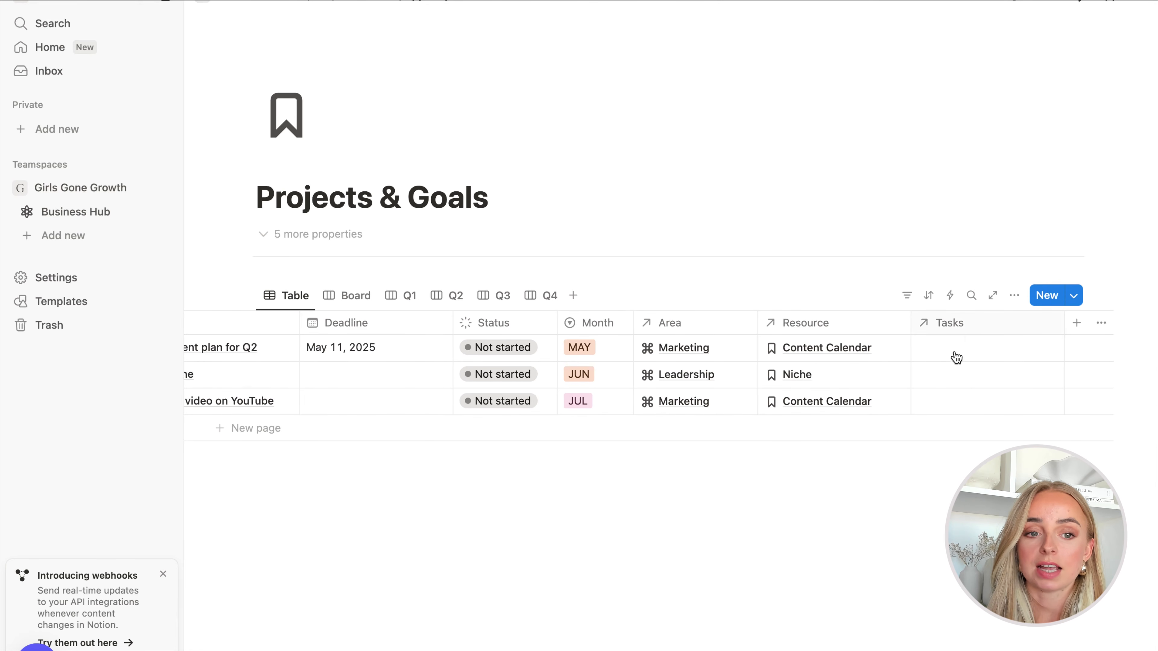
{"action": "scroll", "coordinate": [956, 378], "scroll_direction": "left", "scroll_amount": 5}
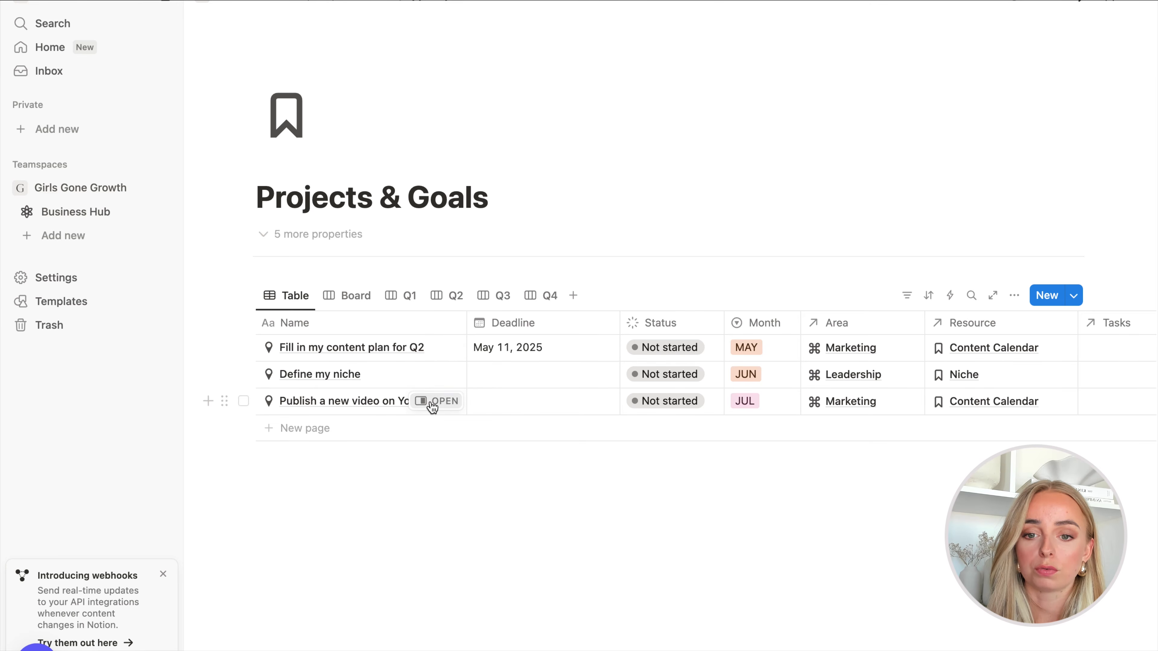
- Open the project "Publish a new video on YouTube" as a full page and highlight its title
{"action": "left_click", "coordinate": [432, 404]}
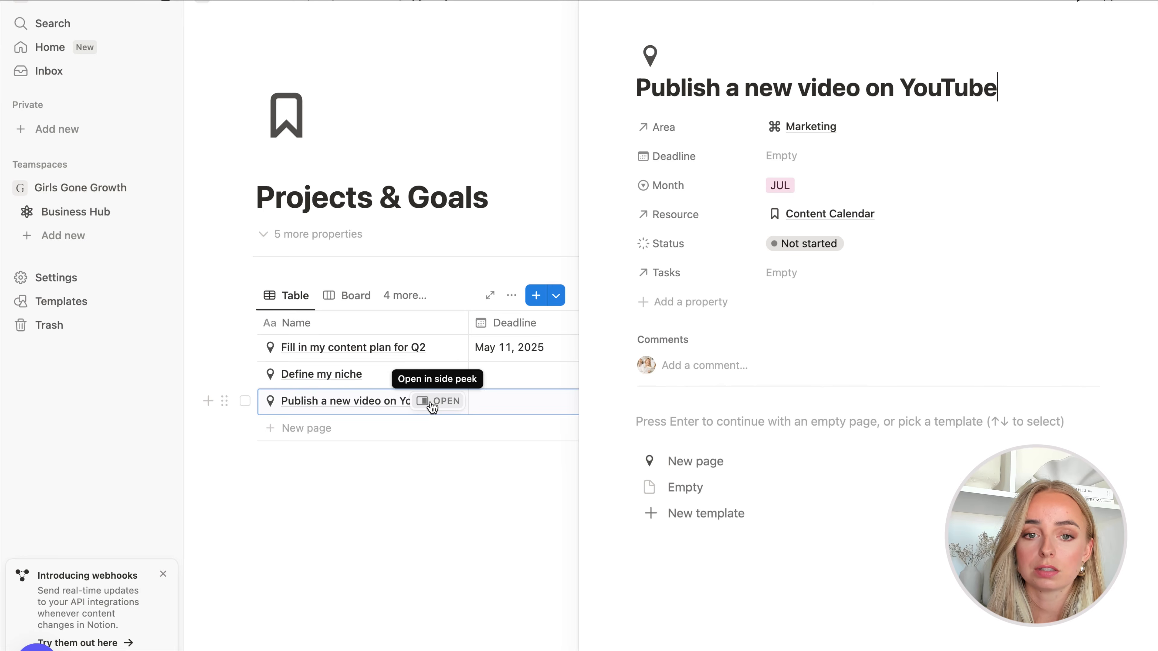
{"action": "left_click", "coordinate": [618, 5]}
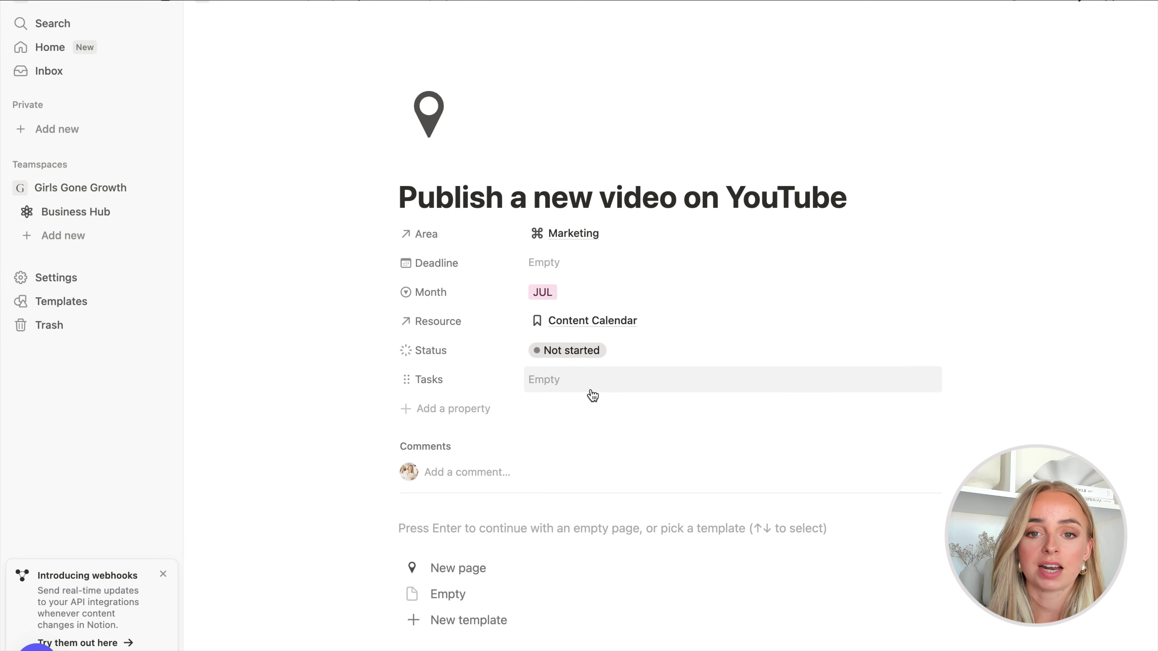
{"action": "left_click_drag", "start_coordinate": [407, 193], "coordinate": [876, 213]}
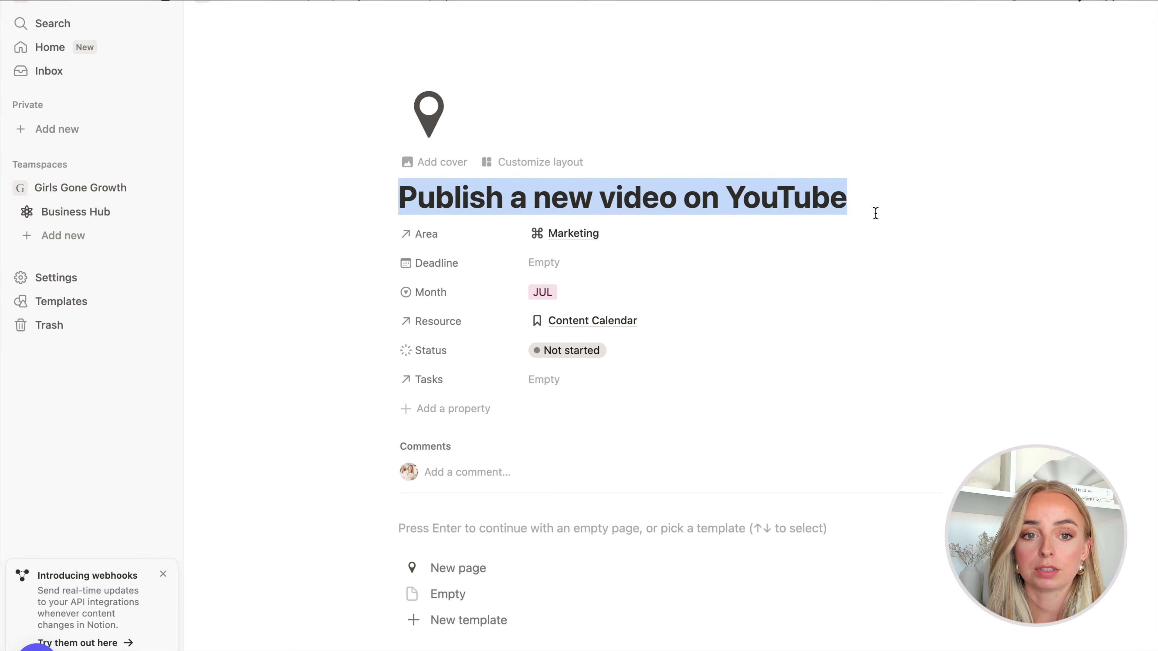
- Create and link a new task named "Do video research" in the project's Tasks property
{"action": "left_click", "coordinate": [622, 385]}
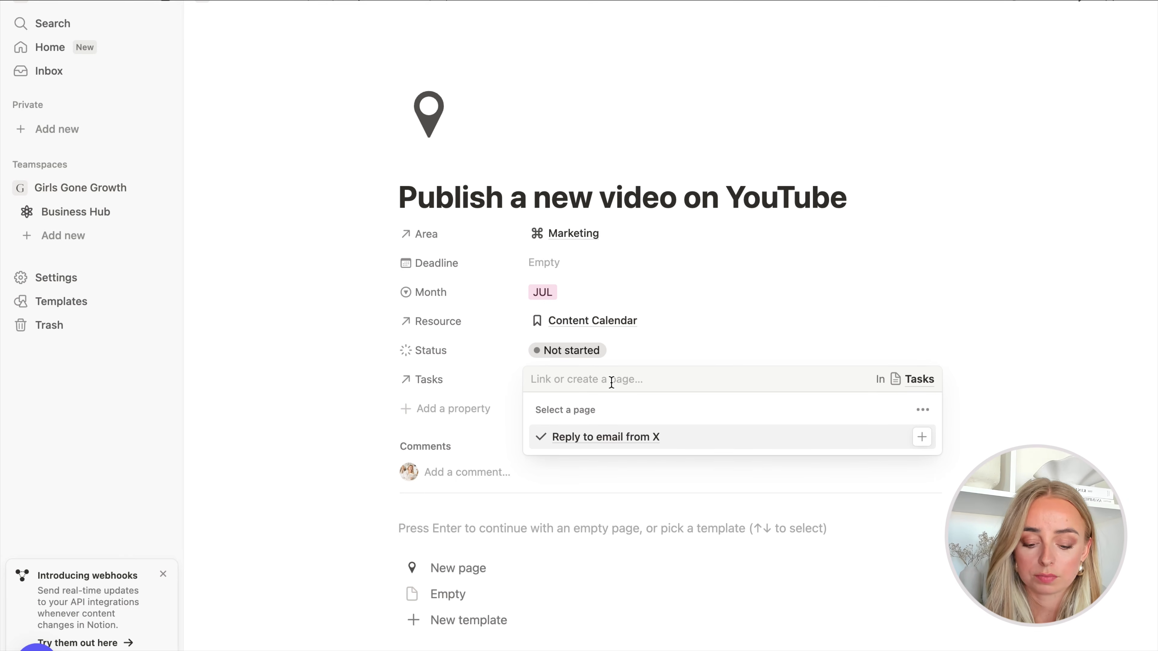
{"action": "type", "text": "Video"}
{"action": "key", "text": "ctrl+a"}
{"action": "type", "text": "Do"}
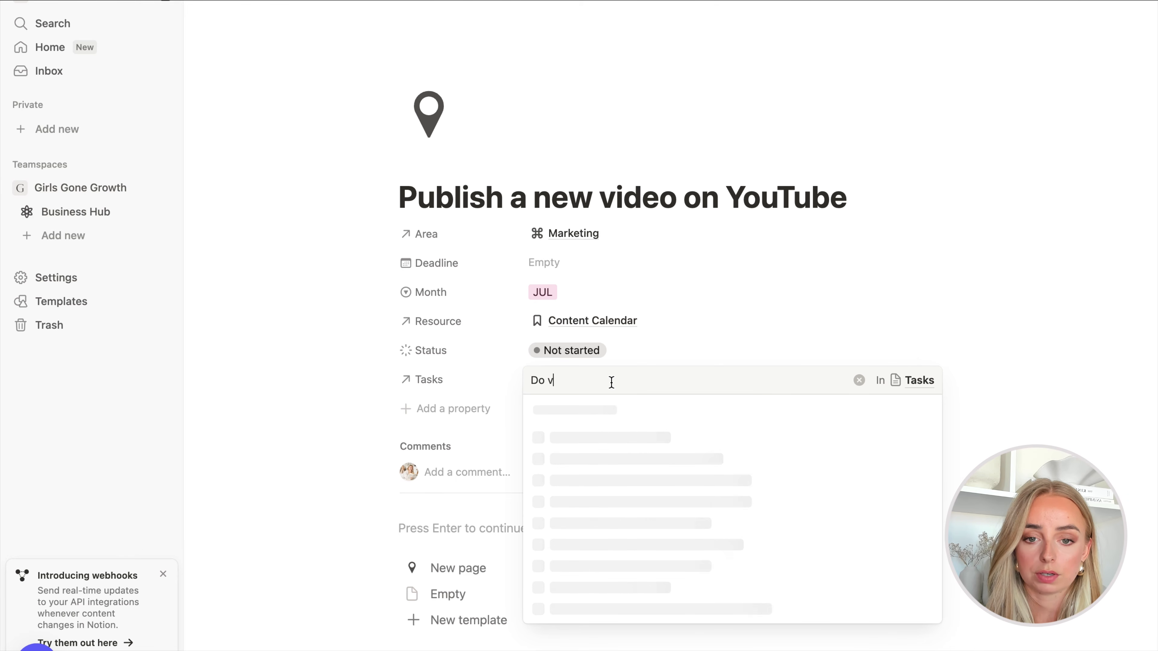
{"action": "key", "text": "BackSpace"}
{"action": "key", "text": "BackSpace"}
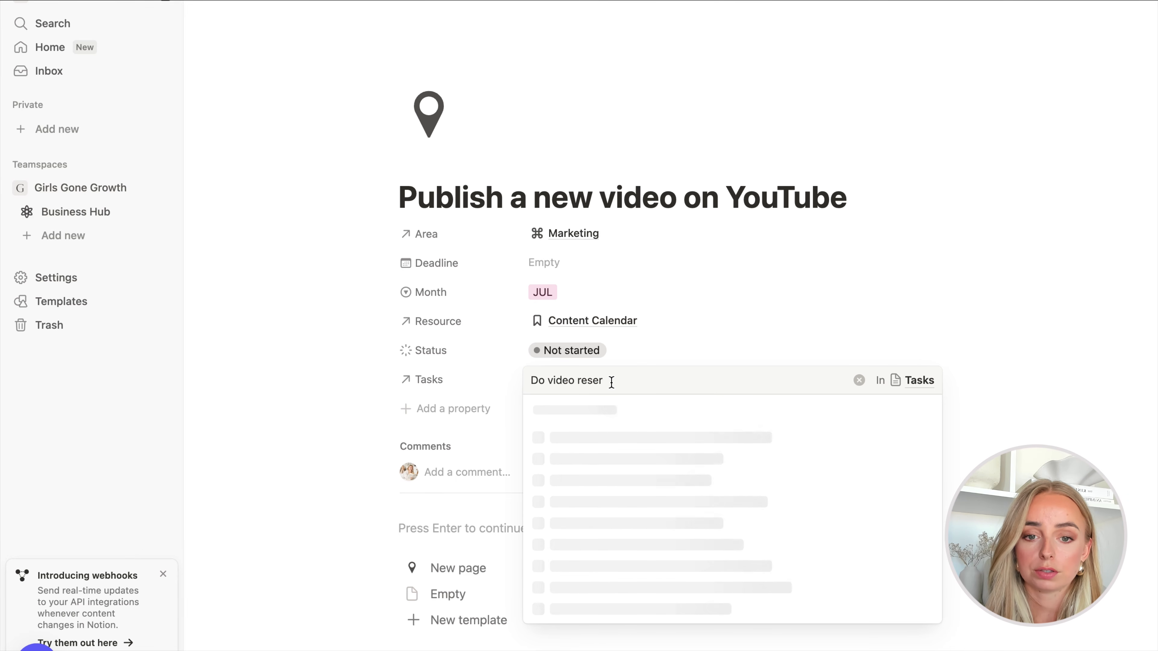
{"action": "key", "text": "Return"}
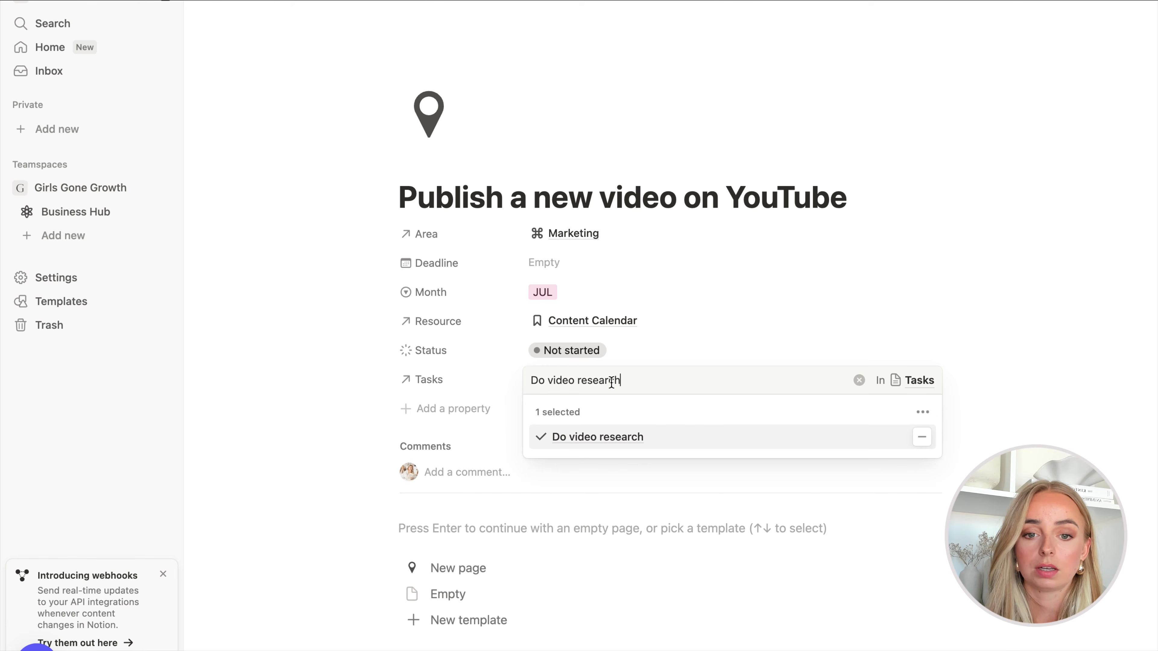
- Create and link two more tasks in the project's Tasks property: "Create video outline" and "Record video"
{"action": "key", "text": "ctrl+a"}
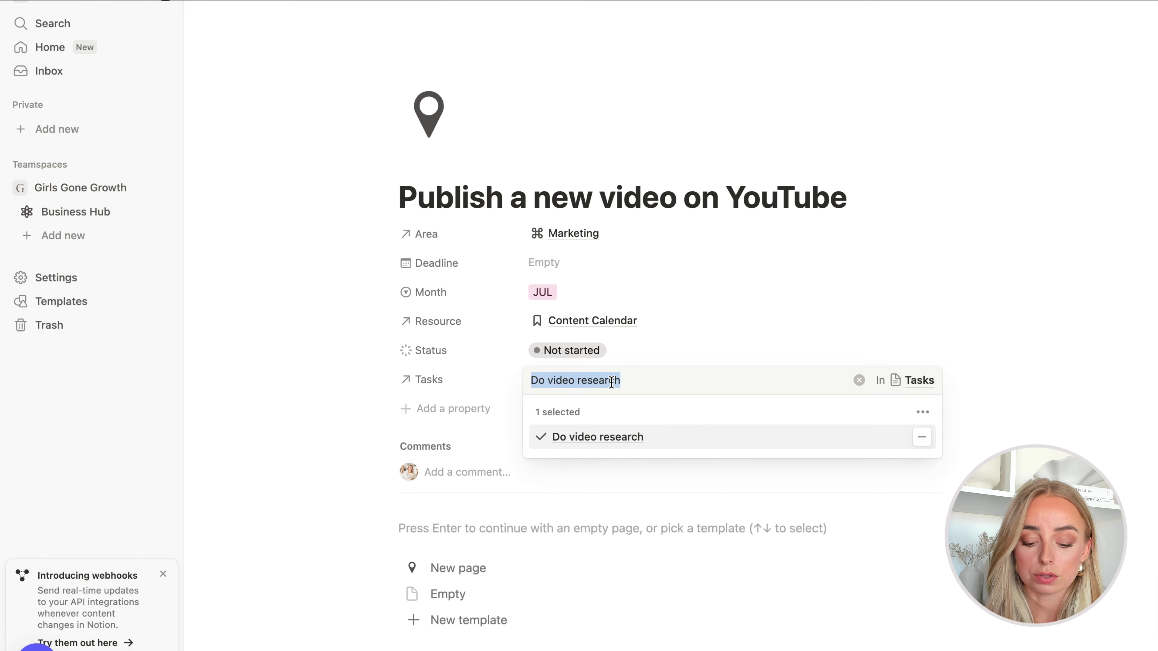
{"action": "type", "text": "Create video outline"}
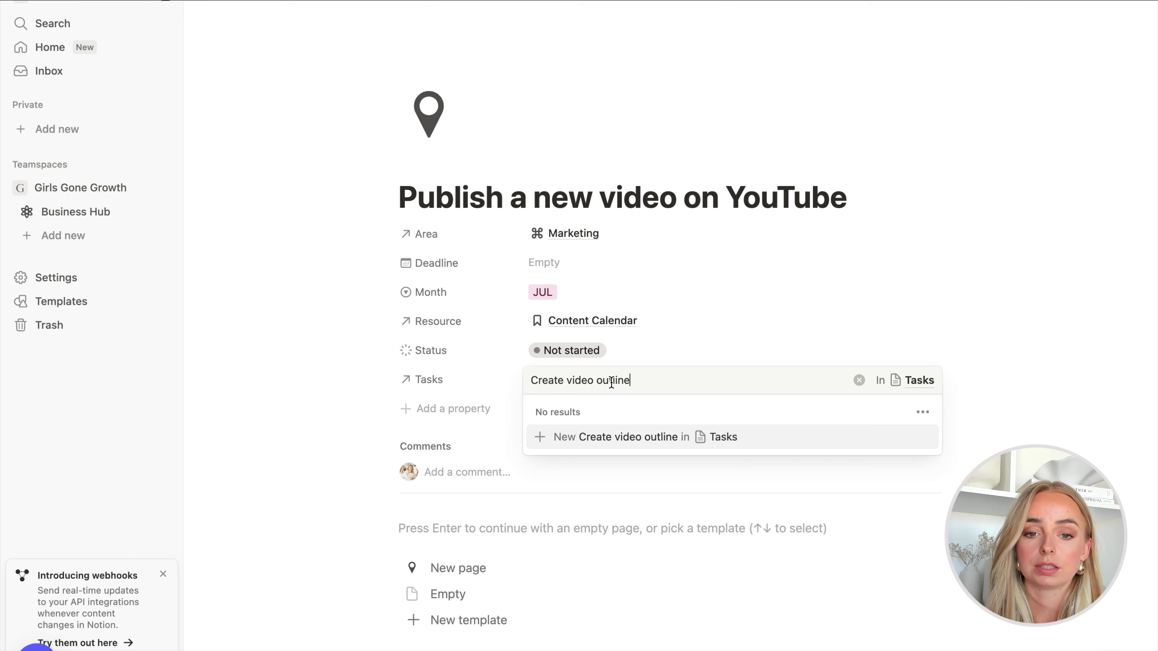
{"action": "key", "text": "Return"}
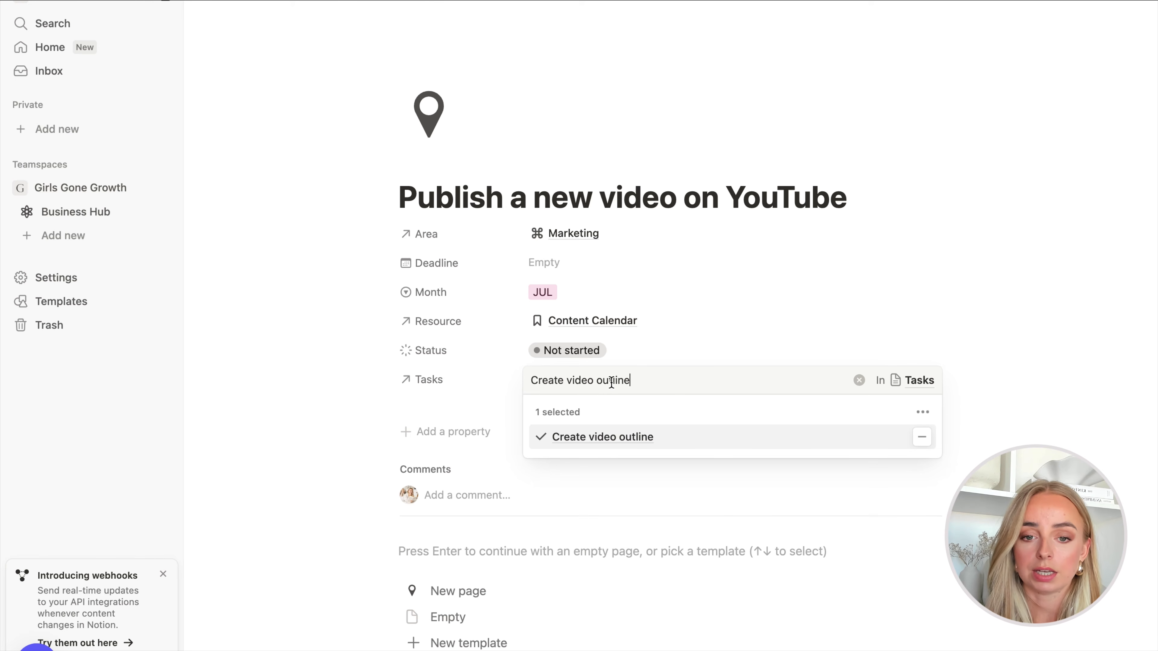
{"action": "triple_click", "coordinate": [611, 382]}
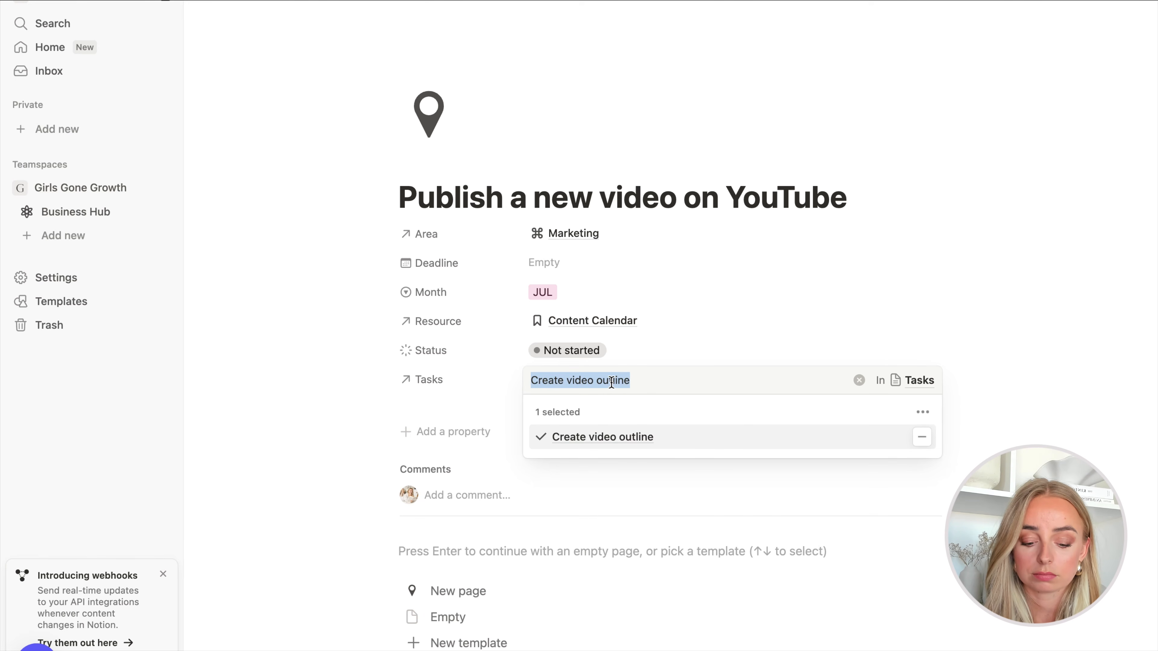
{"action": "type", "text": "Record video"}
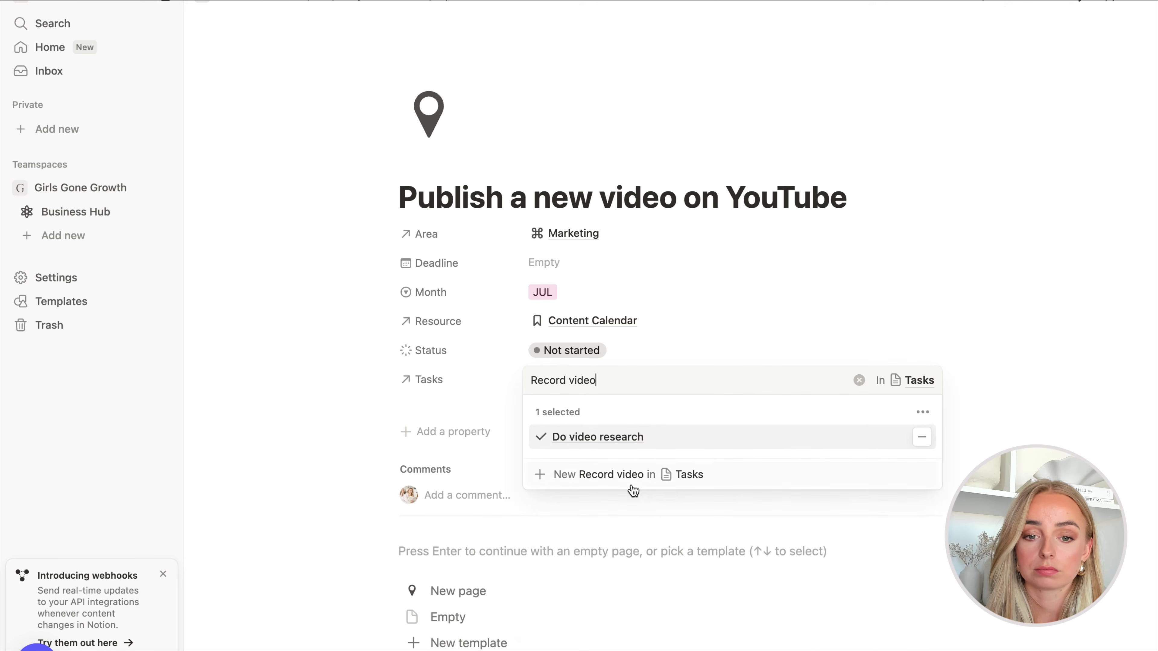
{"action": "left_click", "coordinate": [632, 486]}
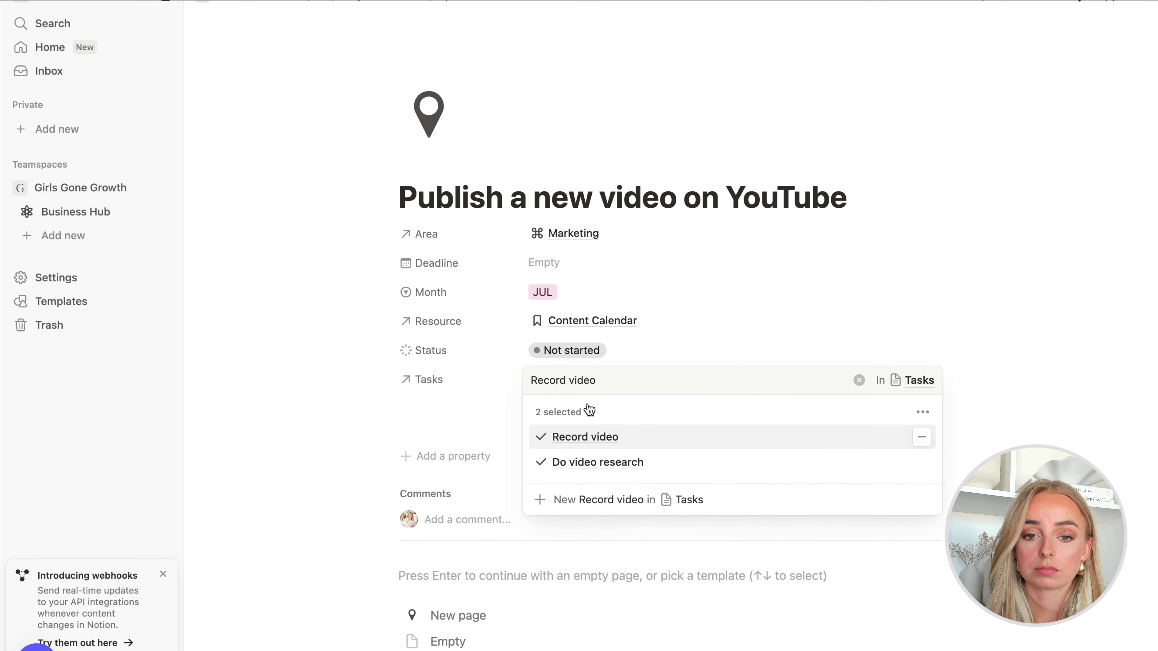
- Create and link the tasks "Create a thumbnail" and "Edit video" in the project's Tasks property
{"action": "triple_click", "coordinate": [577, 379]}
{"action": "type", "text": "Create "}
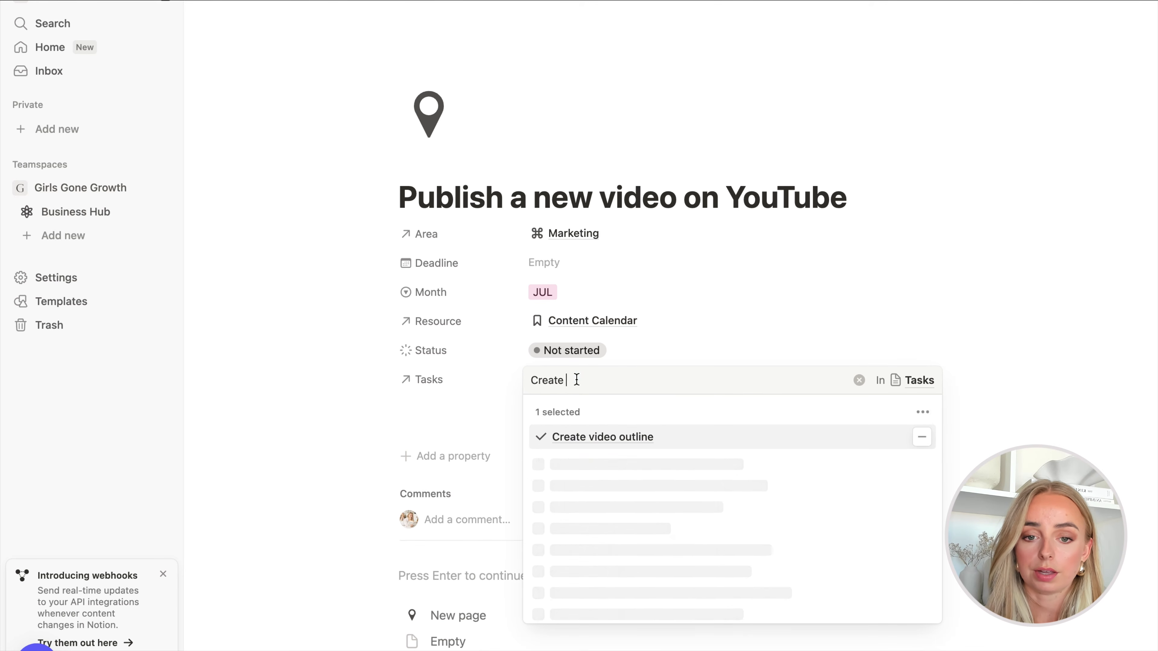
{"action": "type", "text": "a thumbnail"}
{"action": "left_click", "coordinate": [592, 437]}
{"action": "double_click", "coordinate": [610, 380]}
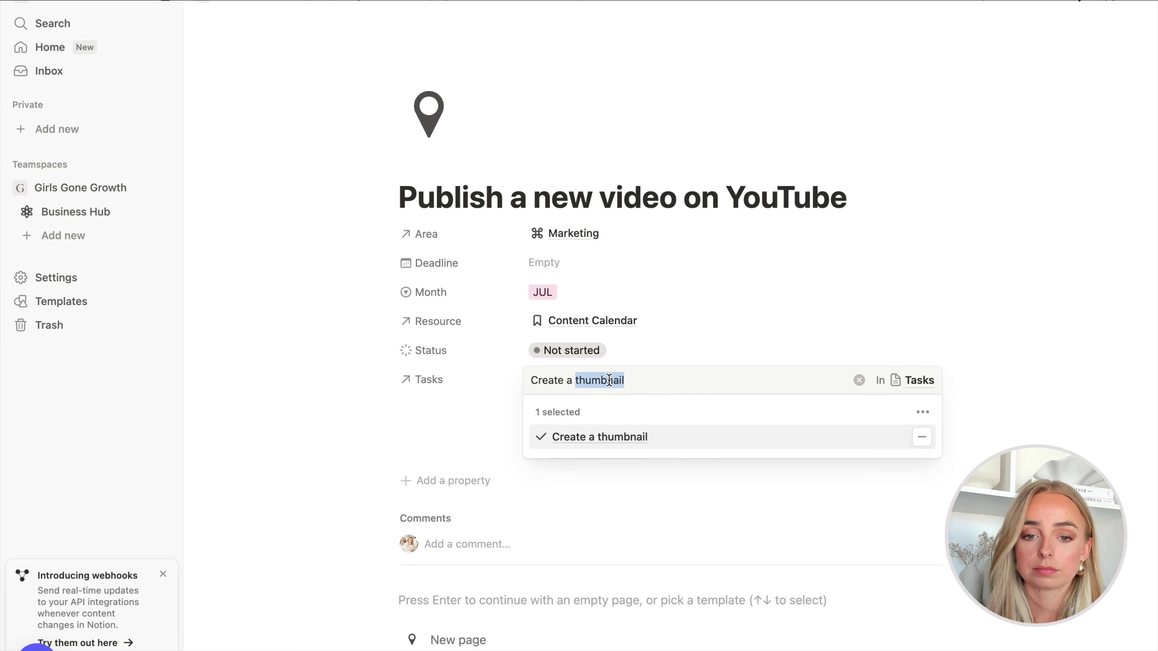
{"action": "type", "text": "Edi"}
{"action": "triple_click", "coordinate": [609, 380]}
{"action": "type", "text": "Edit"}
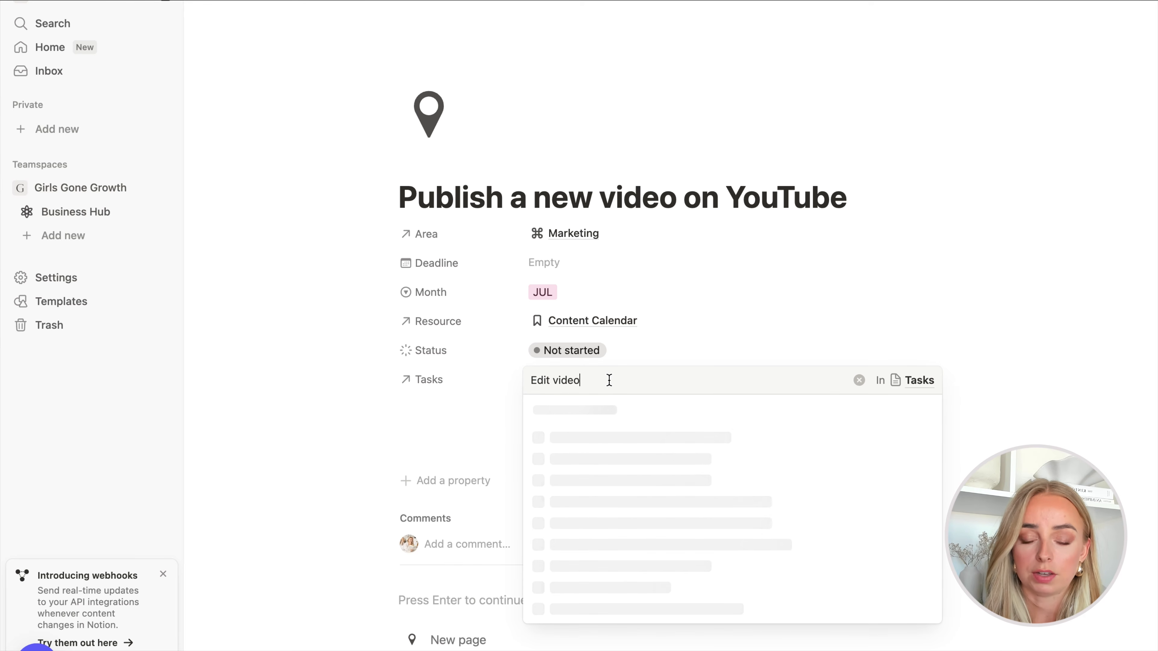
{"action": "left_click", "coordinate": [630, 500]}
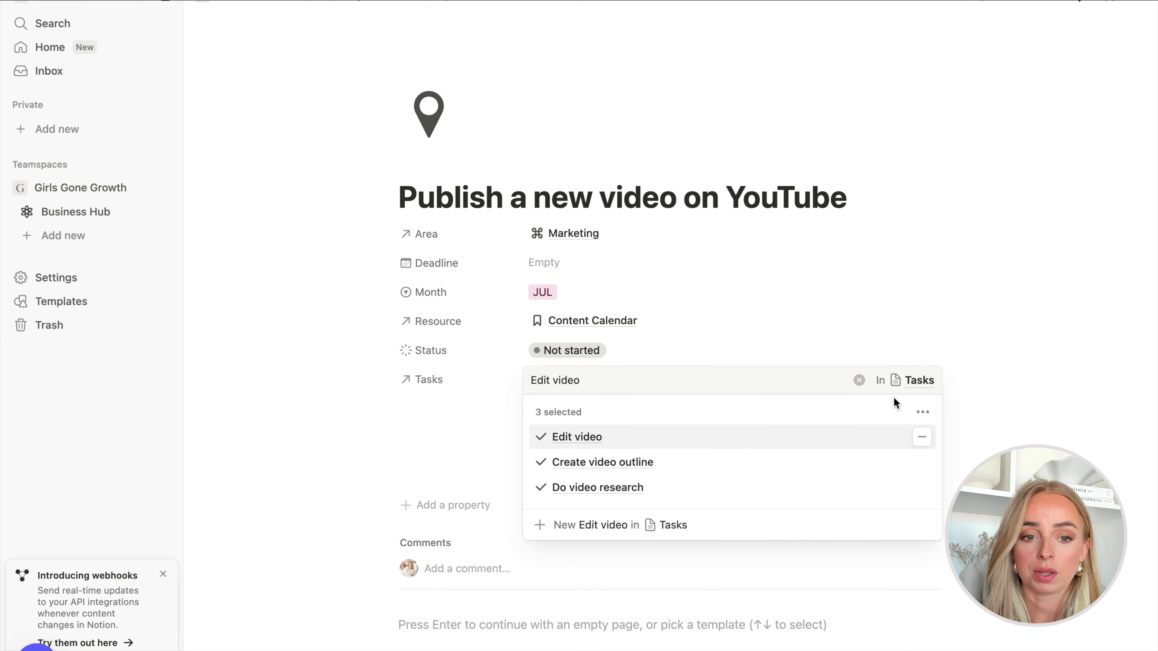
{"action": "left_click", "coordinate": [995, 405]}
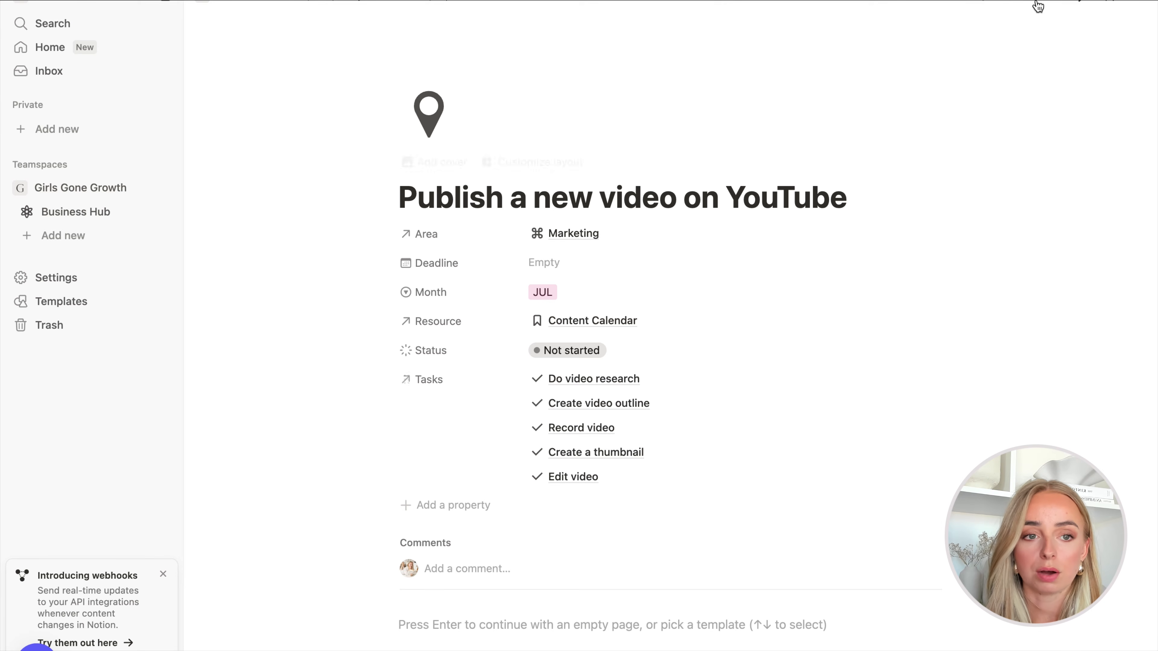
- Customize the project page's layout and switch its structure to Tabbed
{"action": "left_click", "coordinate": [1142, 5]}
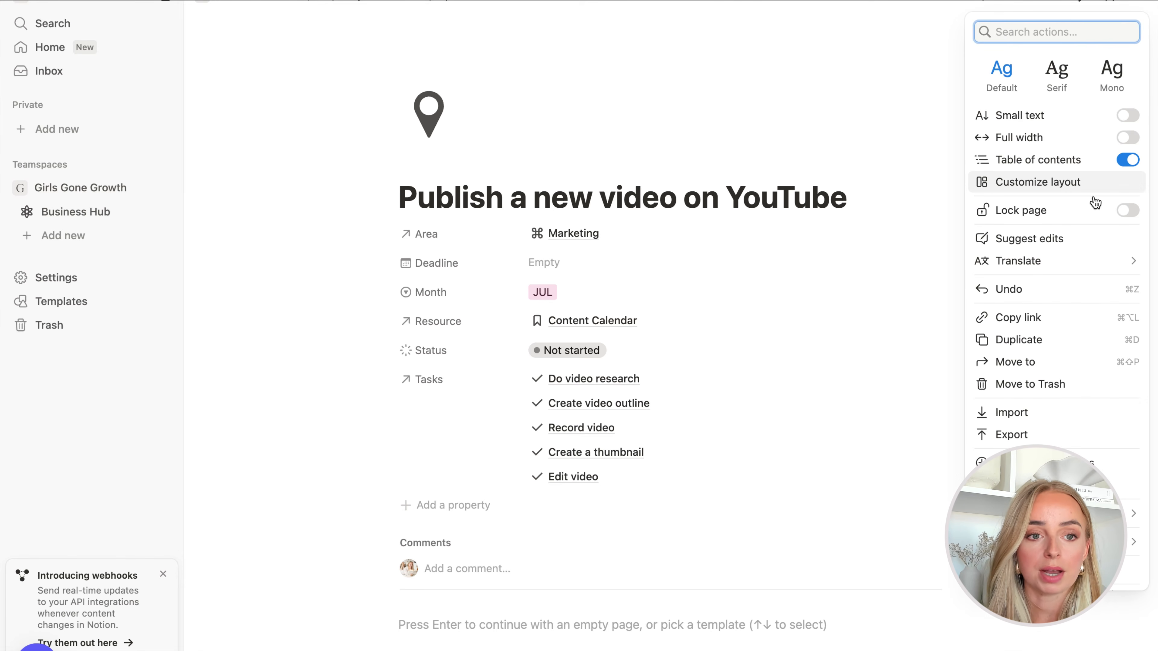
{"action": "left_click", "coordinate": [1051, 182]}
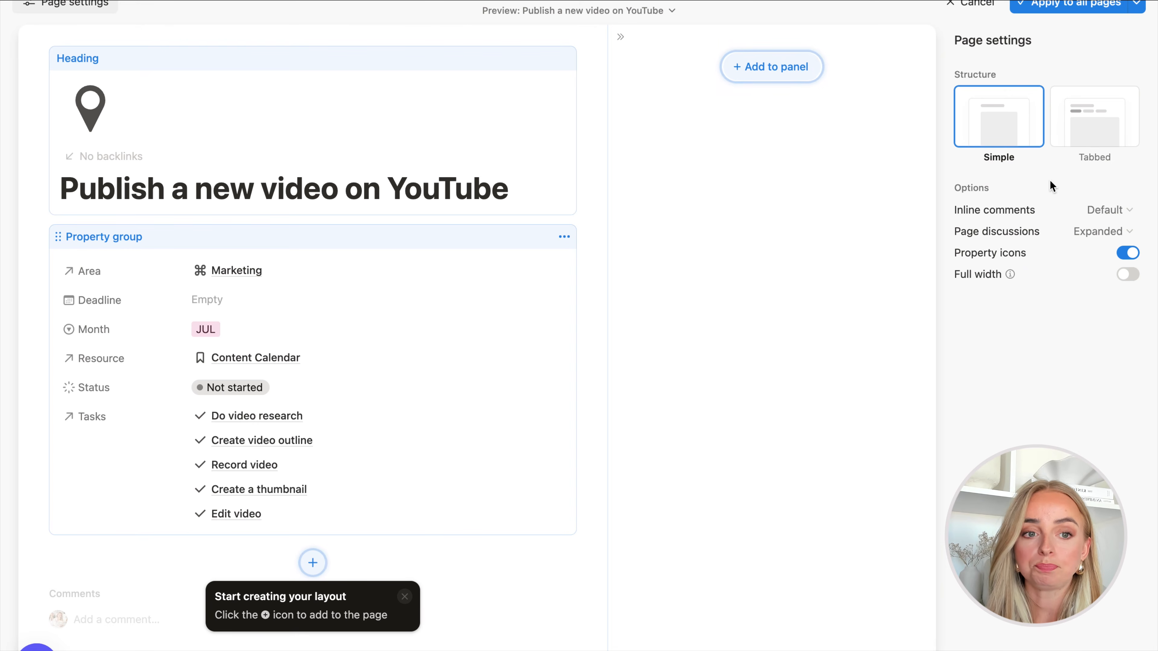
{"action": "left_click", "coordinate": [1099, 119]}
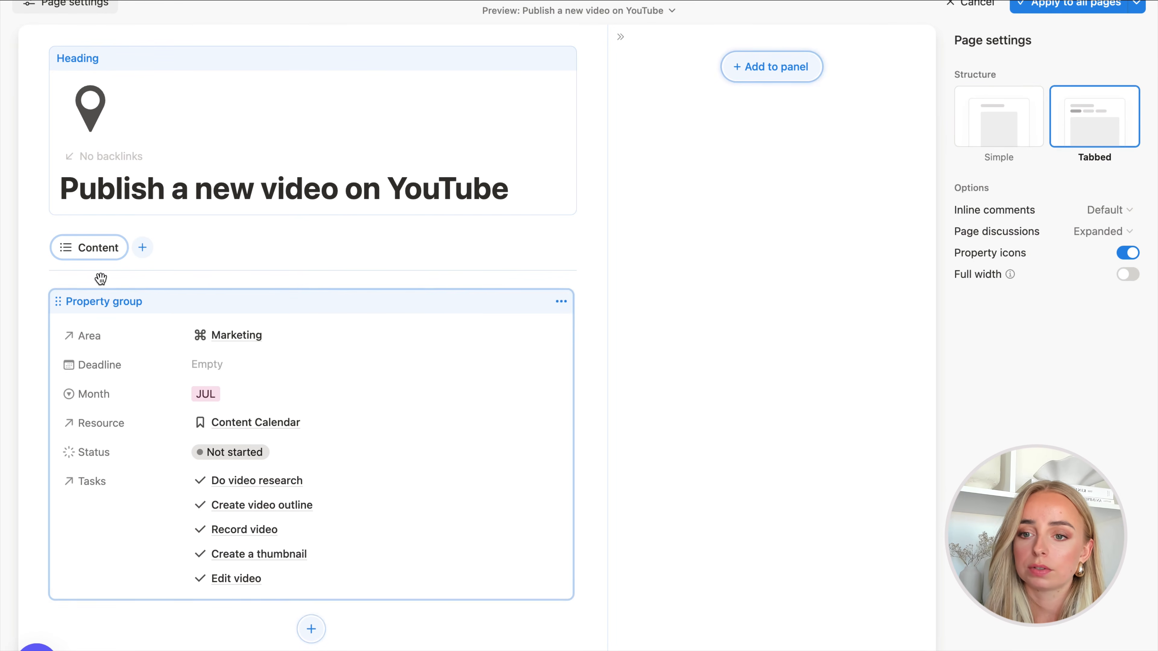
- Rename the Content tab as "Details" and give it the info icon
{"action": "left_click", "coordinate": [96, 250]}
{"action": "left_click", "coordinate": [1007, 72]}
{"action": "double_click", "coordinate": [1007, 72]}
{"action": "type", "text": "Details"}
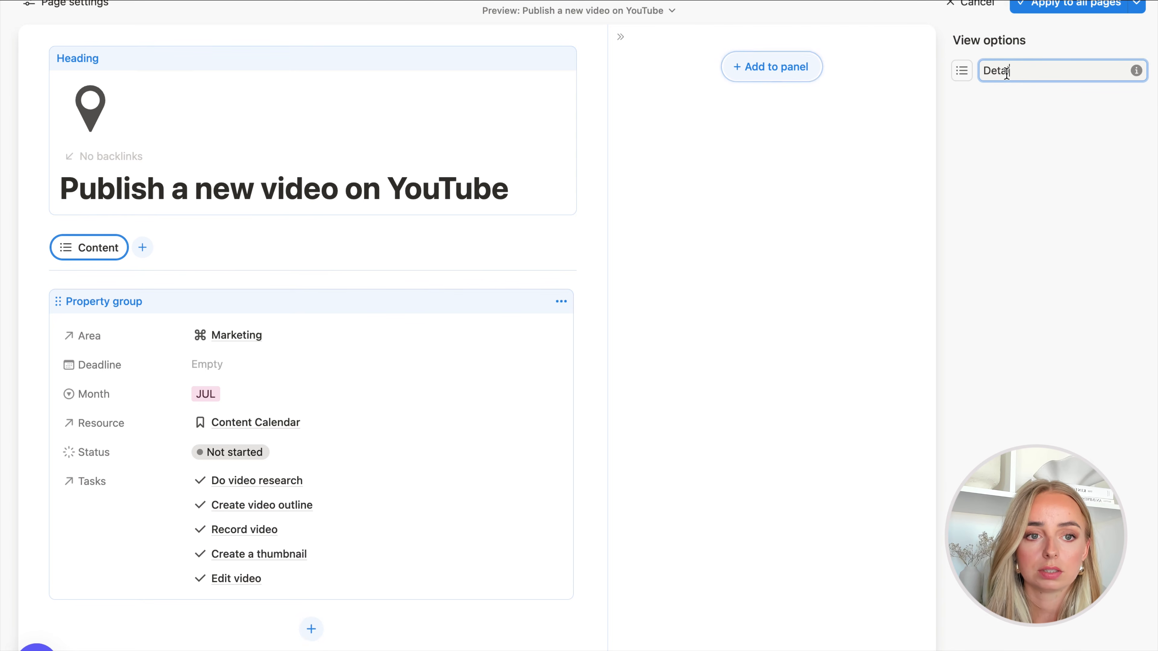
{"action": "left_click", "coordinate": [960, 71]}
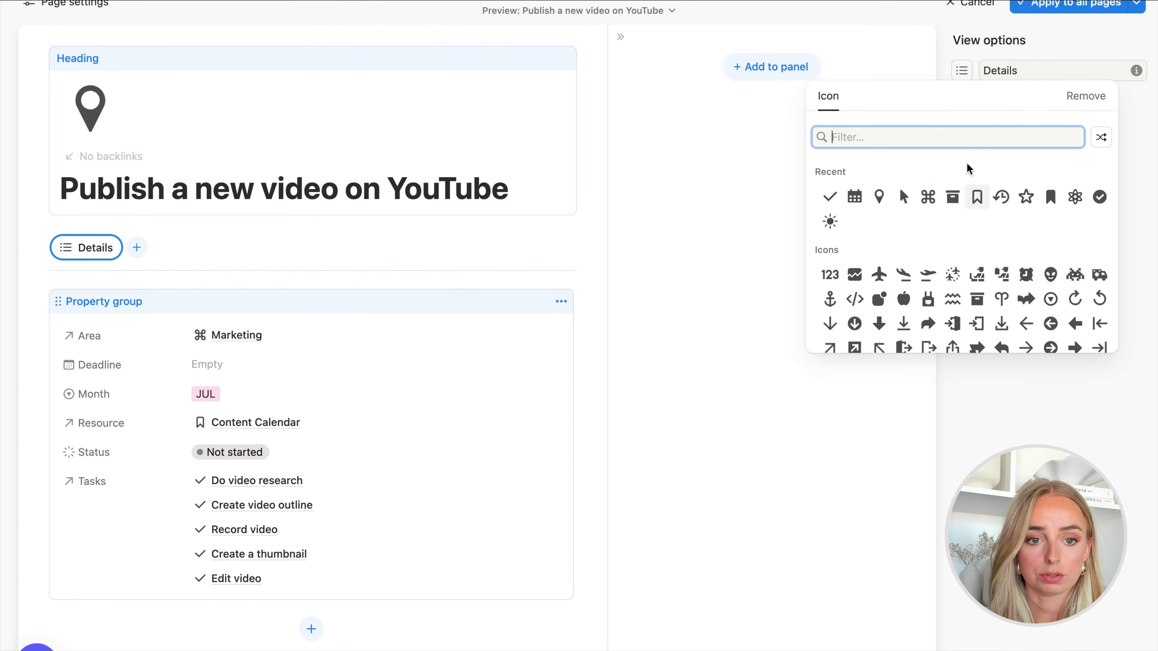
{"action": "type", "text": "i"}
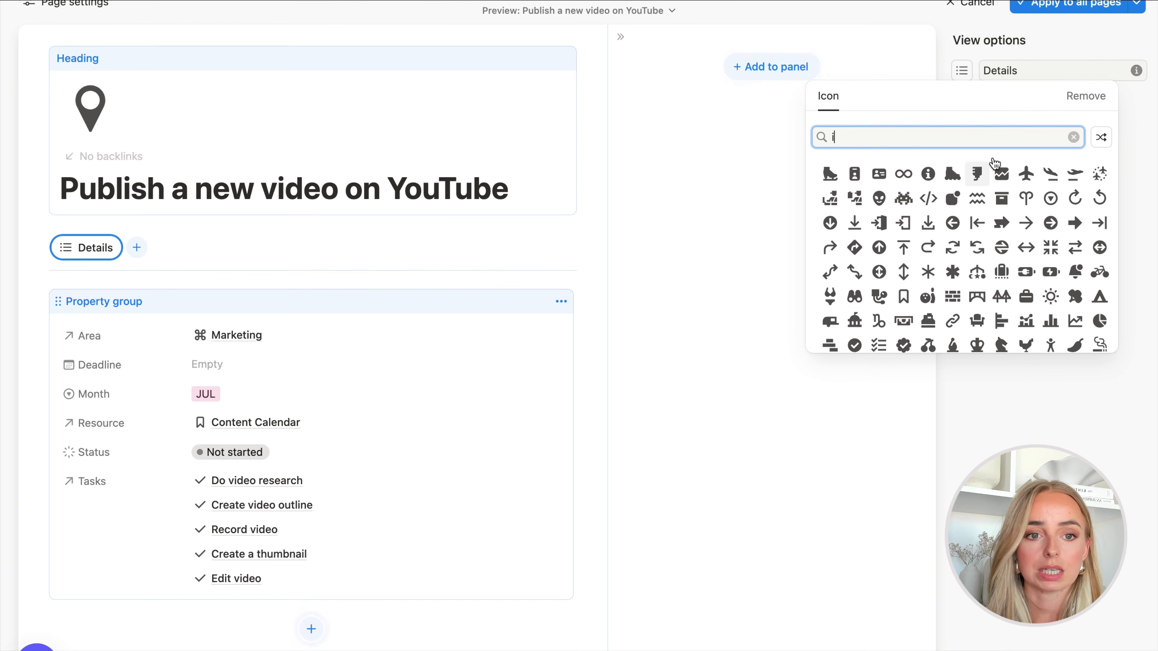
{"action": "left_click", "coordinate": [928, 174]}
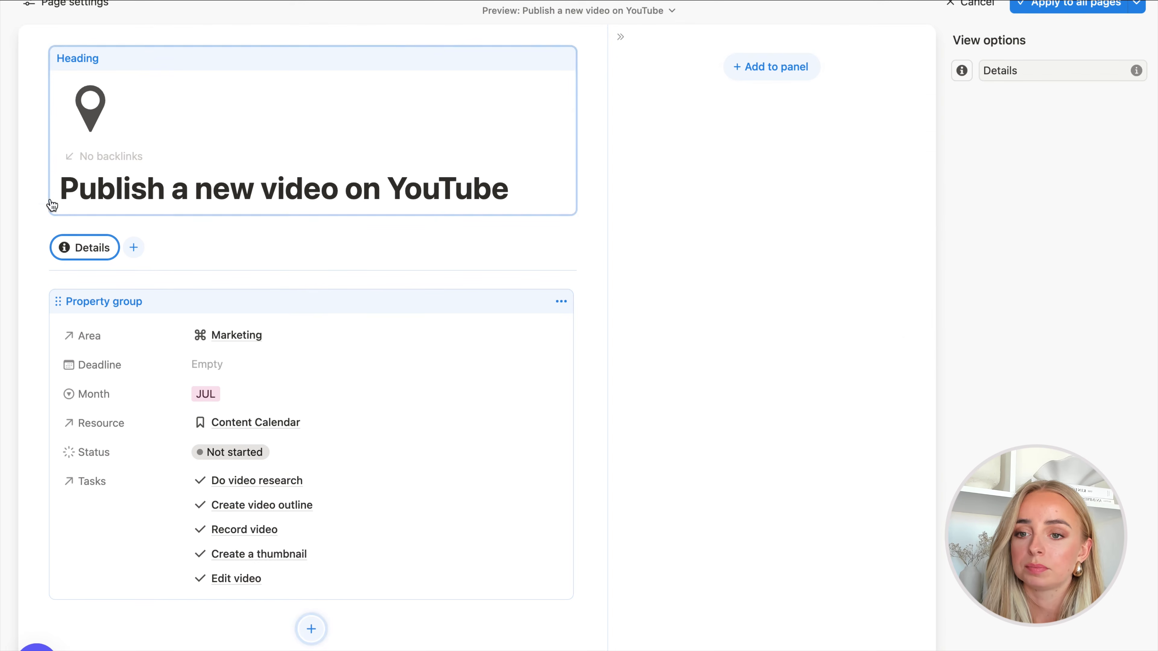
- Add a tab showing the related Tasks database and apply the layout to all pages
{"action": "left_click", "coordinate": [132, 251]}
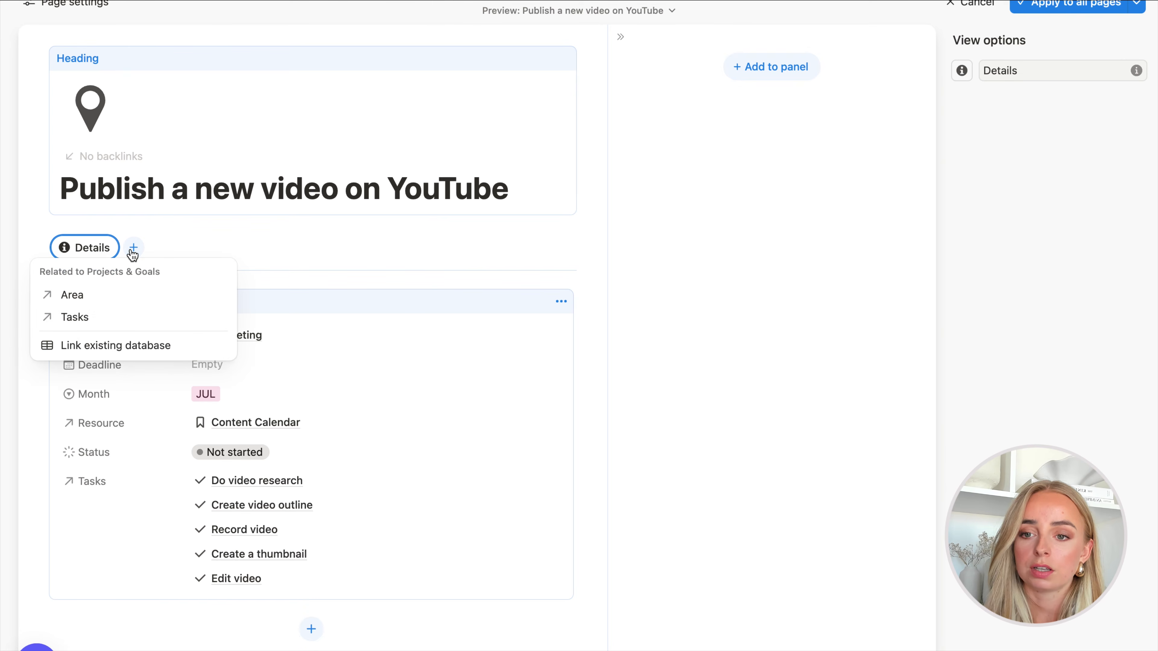
{"action": "left_click", "coordinate": [109, 319]}
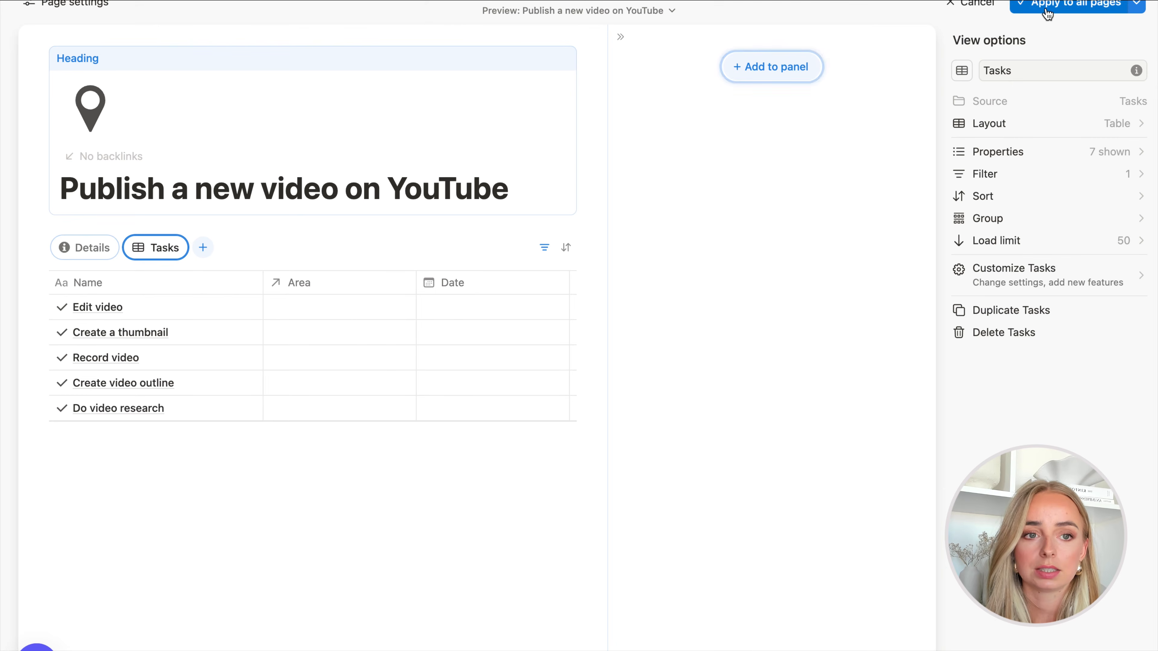
{"action": "left_click", "coordinate": [1054, 8]}
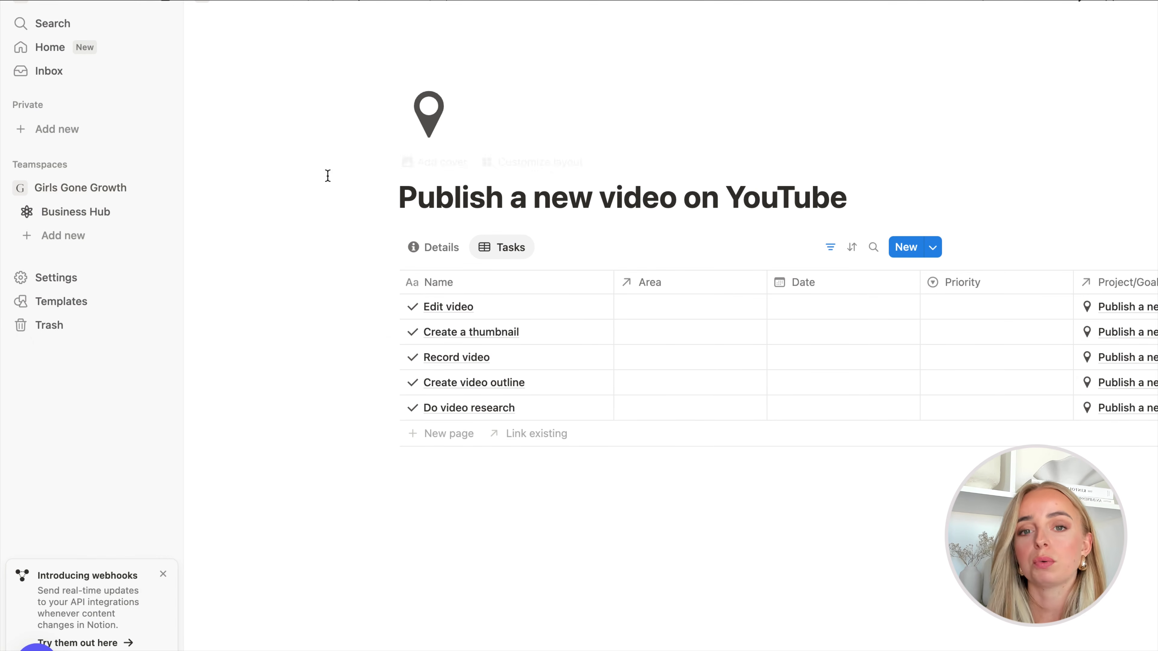
- Reopen "Publish a new video on YouTube" from the Projects & Goals table and review its Details and Tasks tabs
{"action": "left_click", "coordinate": [391, 4]}
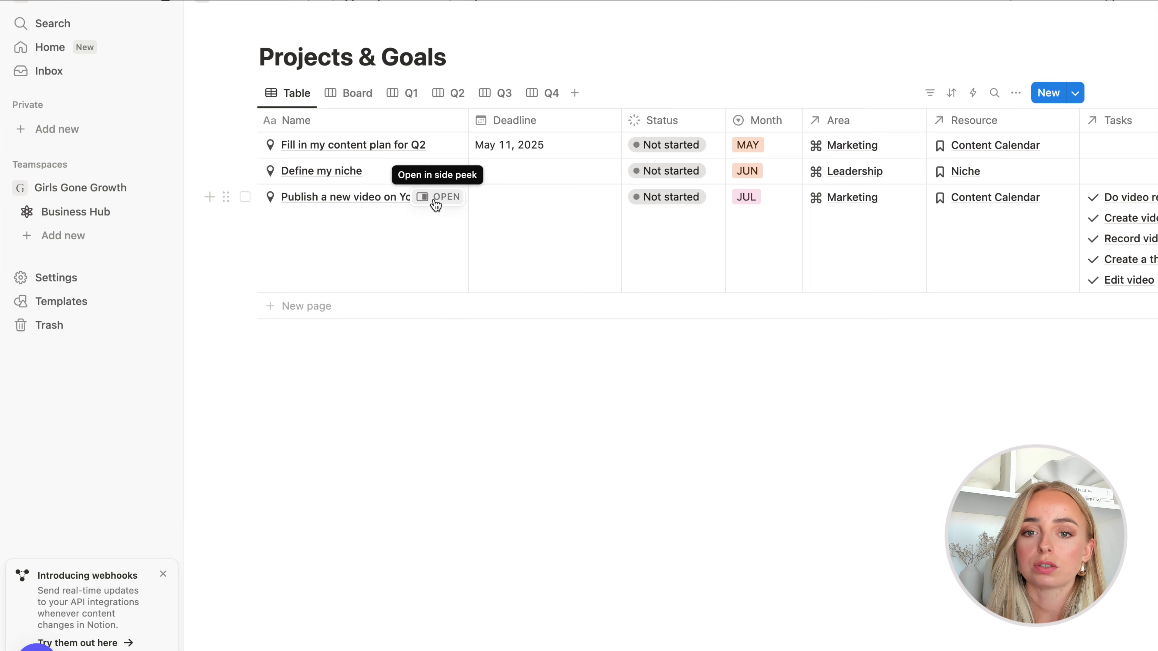
{"action": "left_click", "coordinate": [436, 202]}
{"action": "left_click", "coordinate": [614, 3]}
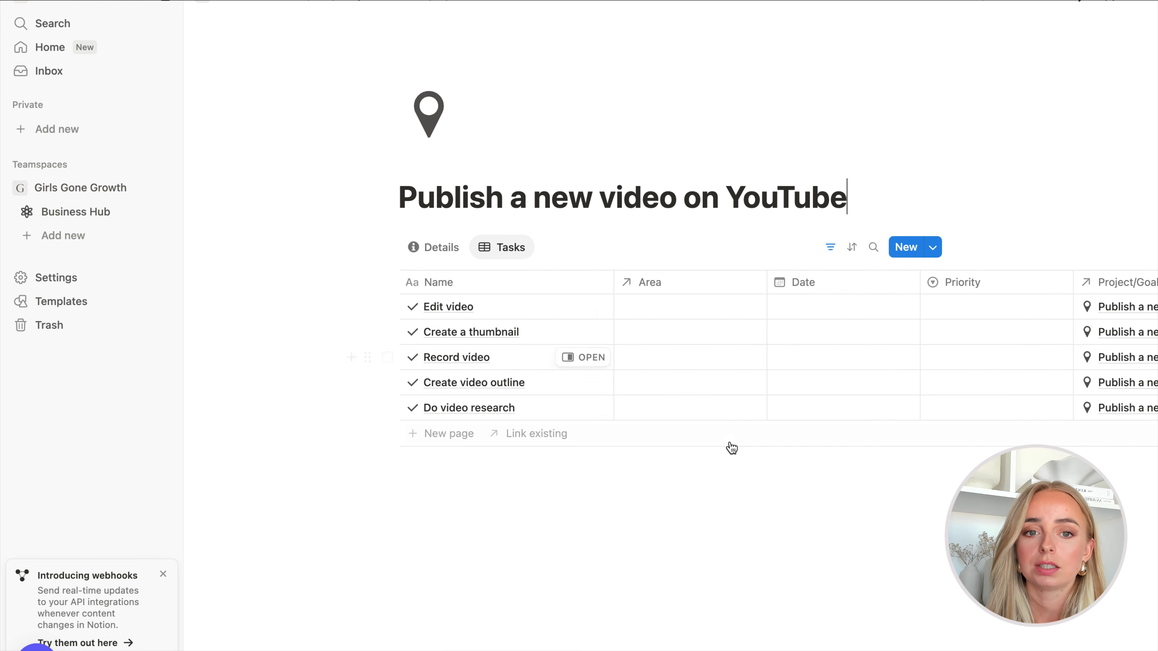
{"action": "left_click", "coordinate": [459, 253]}
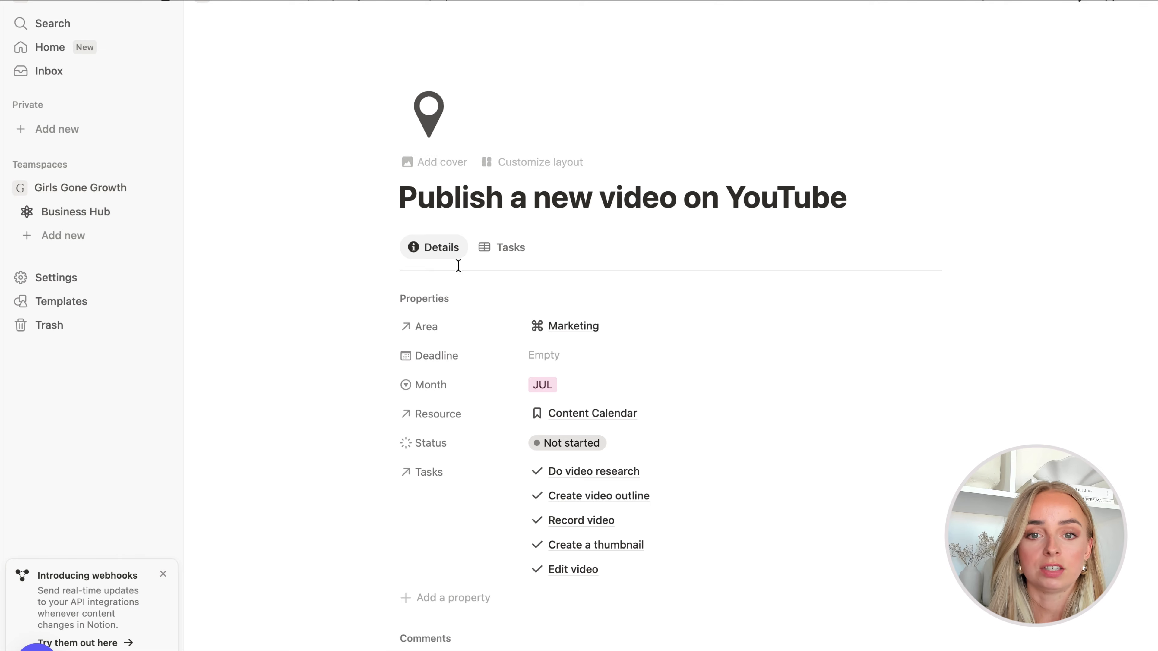
{"action": "left_click", "coordinate": [491, 253]}
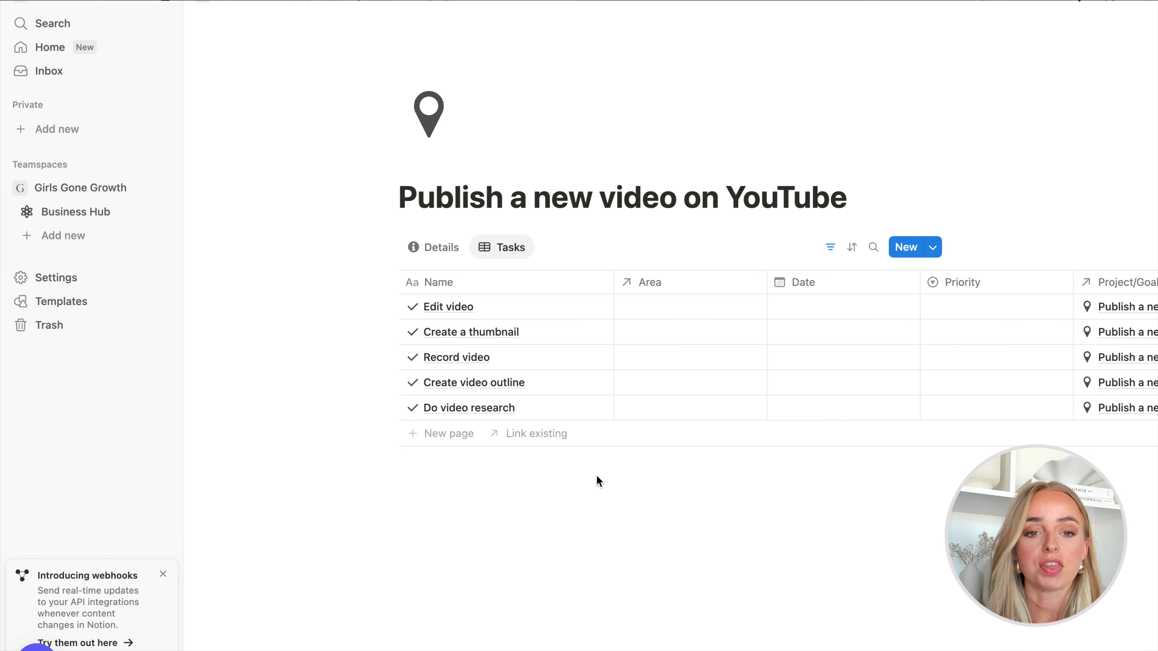
{"action": "left_click", "coordinate": [664, 307]}
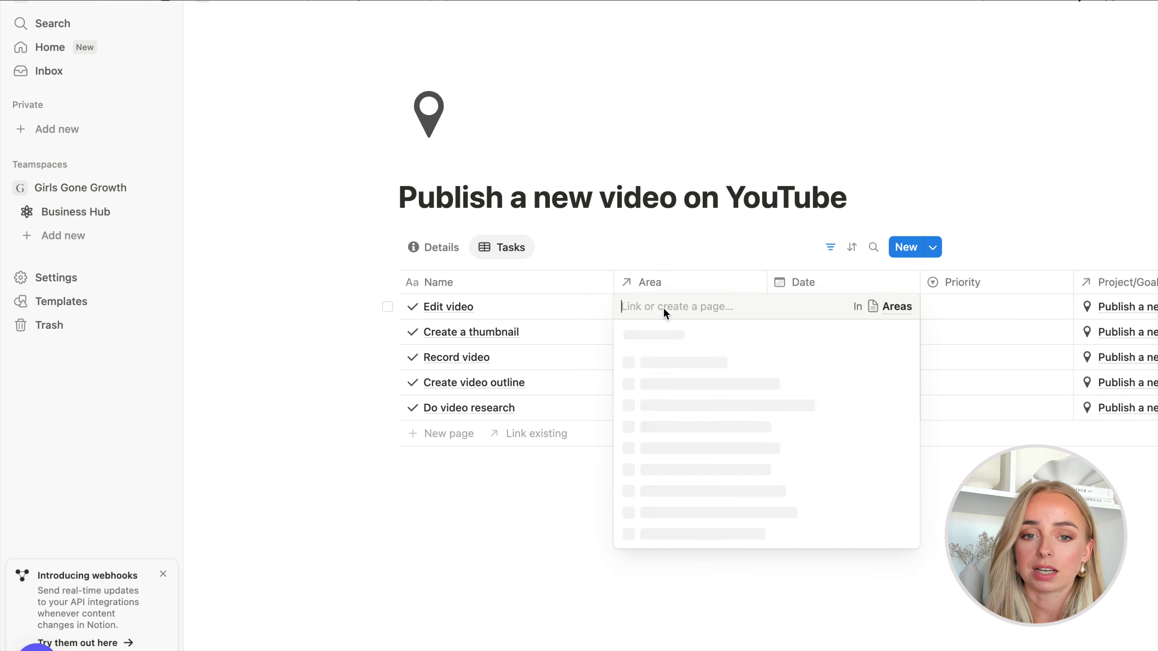
{"action": "key", "text": "Escape"}
{"action": "scroll", "coordinate": [846, 306], "scroll_direction": "right", "scroll_amount": 2}
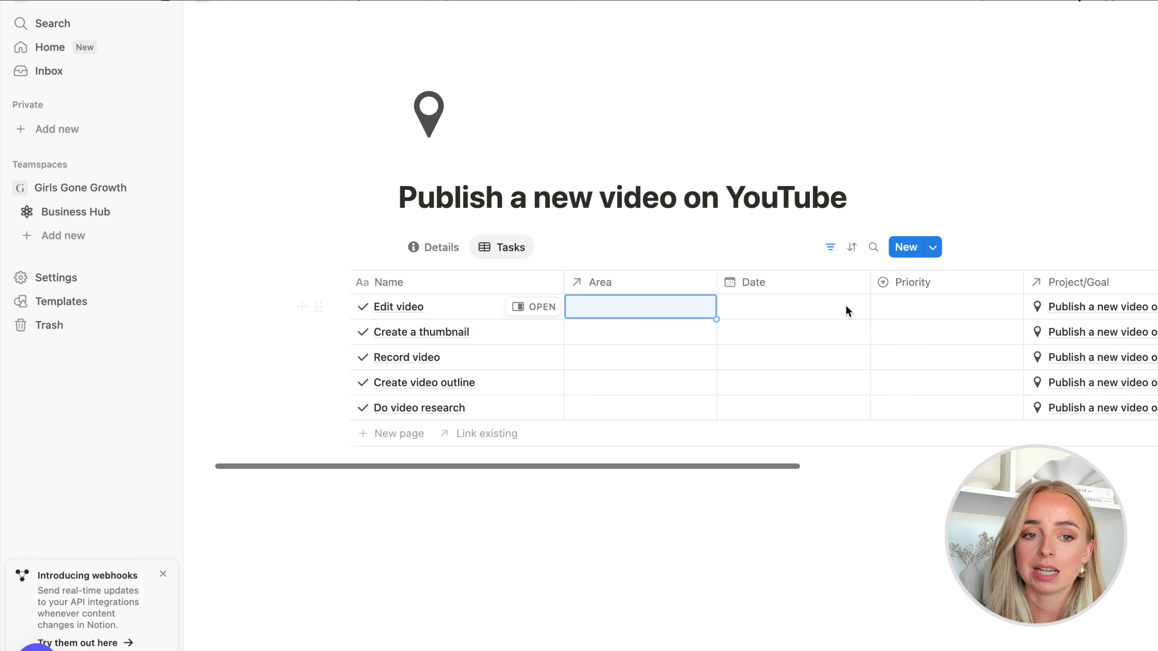
{"action": "scroll", "coordinate": [663, 360], "scroll_direction": "left", "scroll_amount": 2}
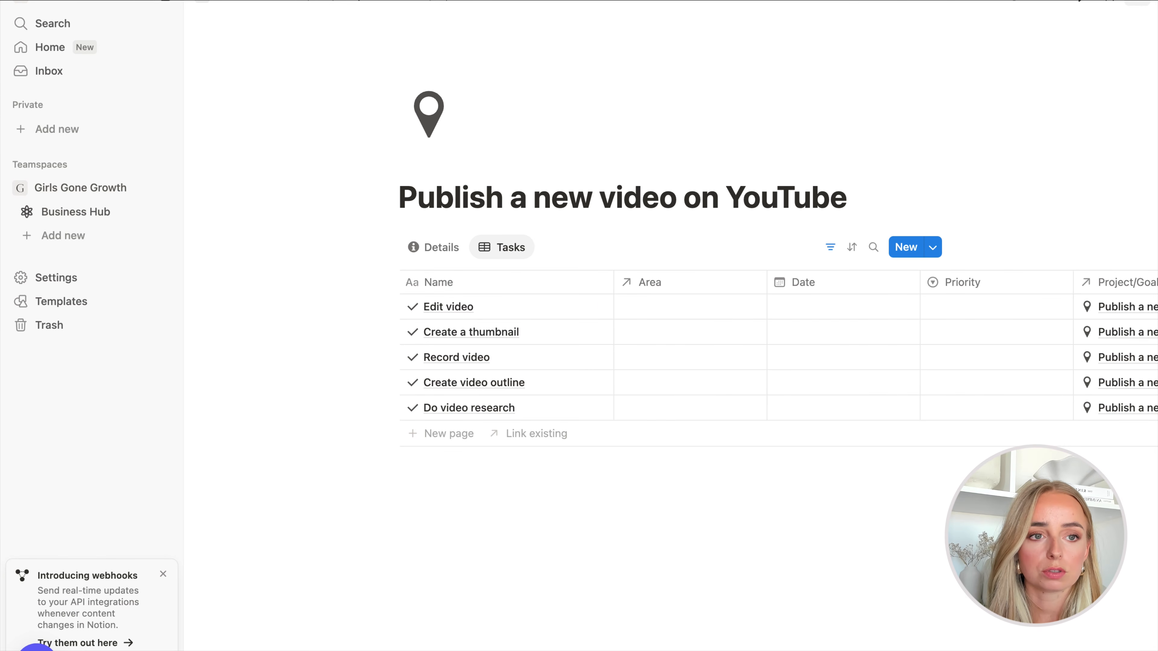
- Set the "Publish a new video on YouTube" page to full width
{"action": "left_click", "coordinate": [1139, 3]}
{"action": "left_click", "coordinate": [1128, 137]}
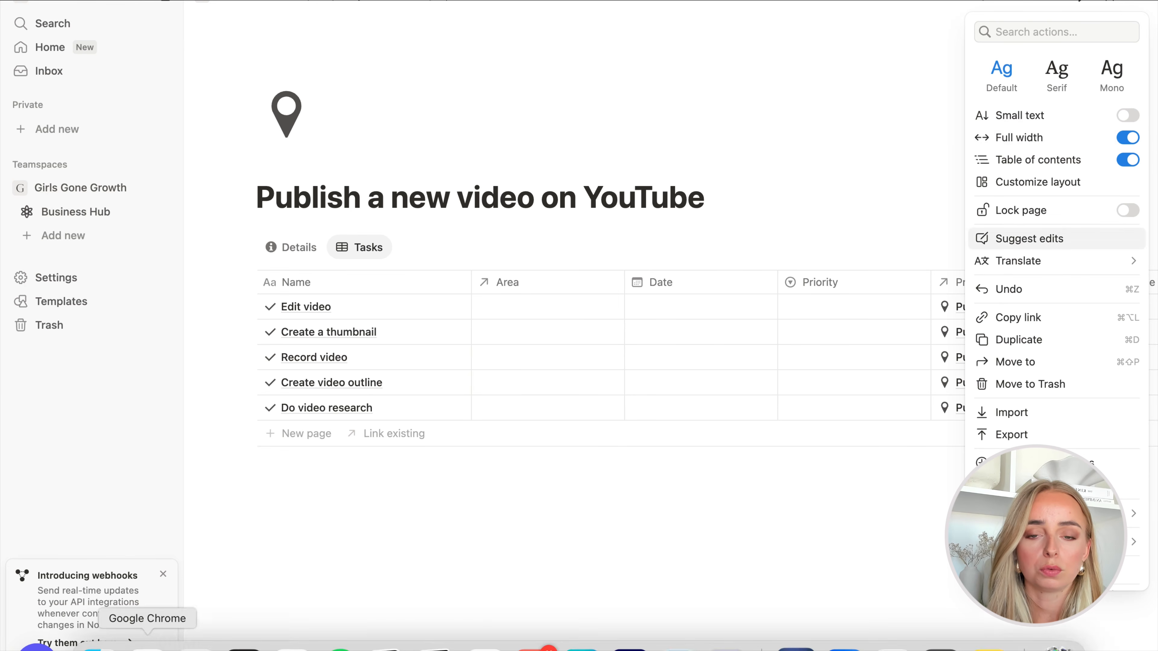
{"action": "left_click", "coordinate": [462, 511]}
- Return to Projects & Goals, open its default "New page" template for editing and bring up the template's page options
{"action": "left_click", "coordinate": [419, 5]}
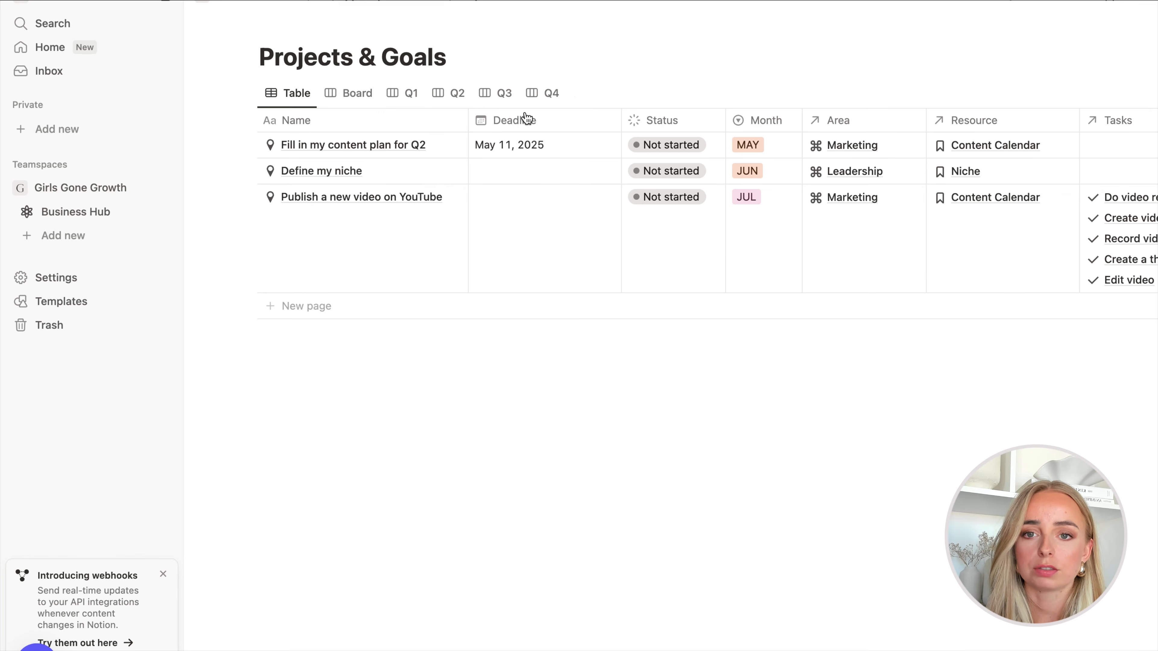
{"action": "left_click", "coordinate": [1075, 94]}
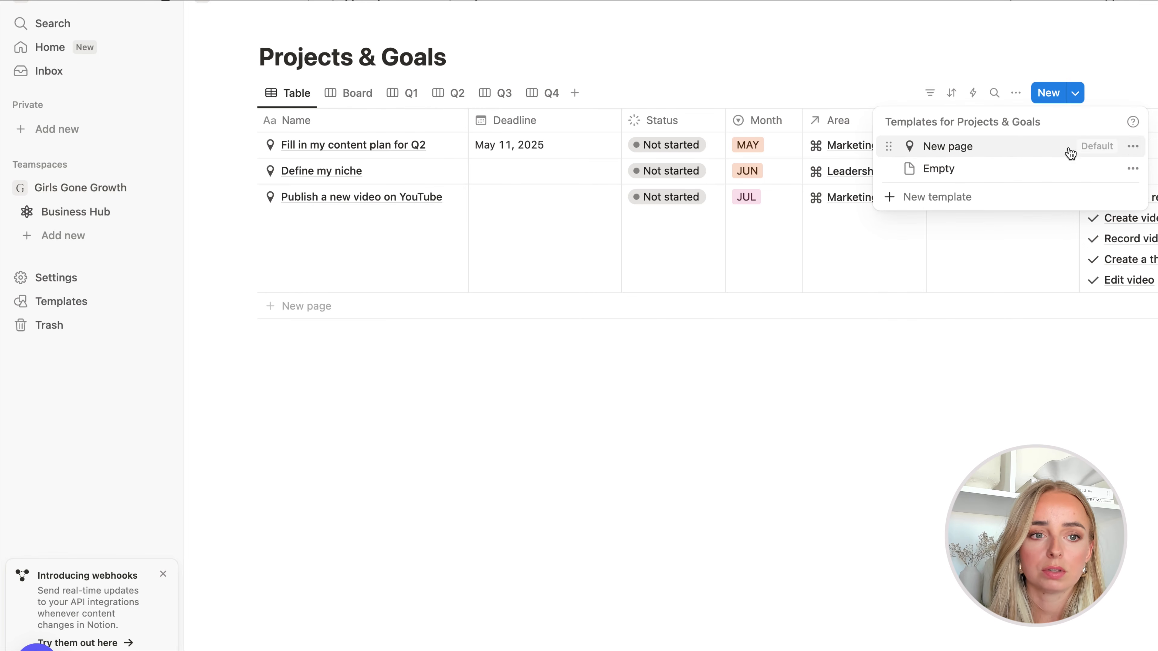
{"action": "left_click", "coordinate": [1132, 146]}
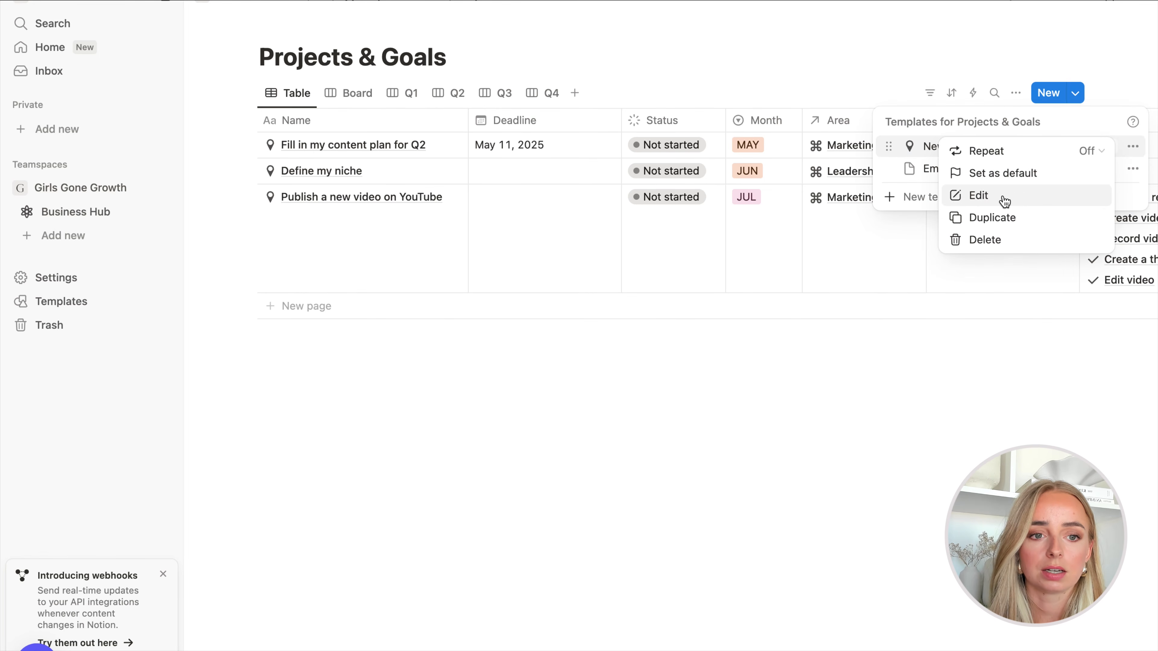
{"action": "left_click", "coordinate": [1005, 196]}
{"action": "left_click", "coordinate": [924, 51]}
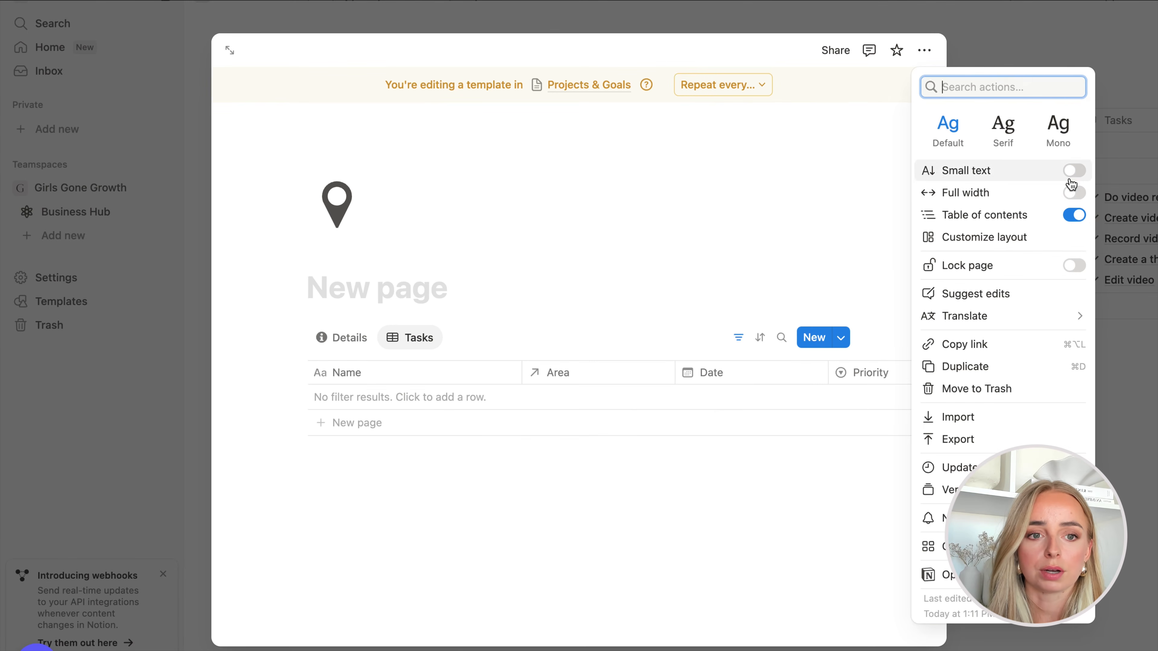
- Turn on full width for the Projects & Goals template page and close the template
{"action": "right_click", "coordinate": [1071, 194]}
{"action": "right_click", "coordinate": [1077, 195]}
{"action": "left_click", "coordinate": [1074, 197]}
{"action": "left_click", "coordinate": [1070, 201]}
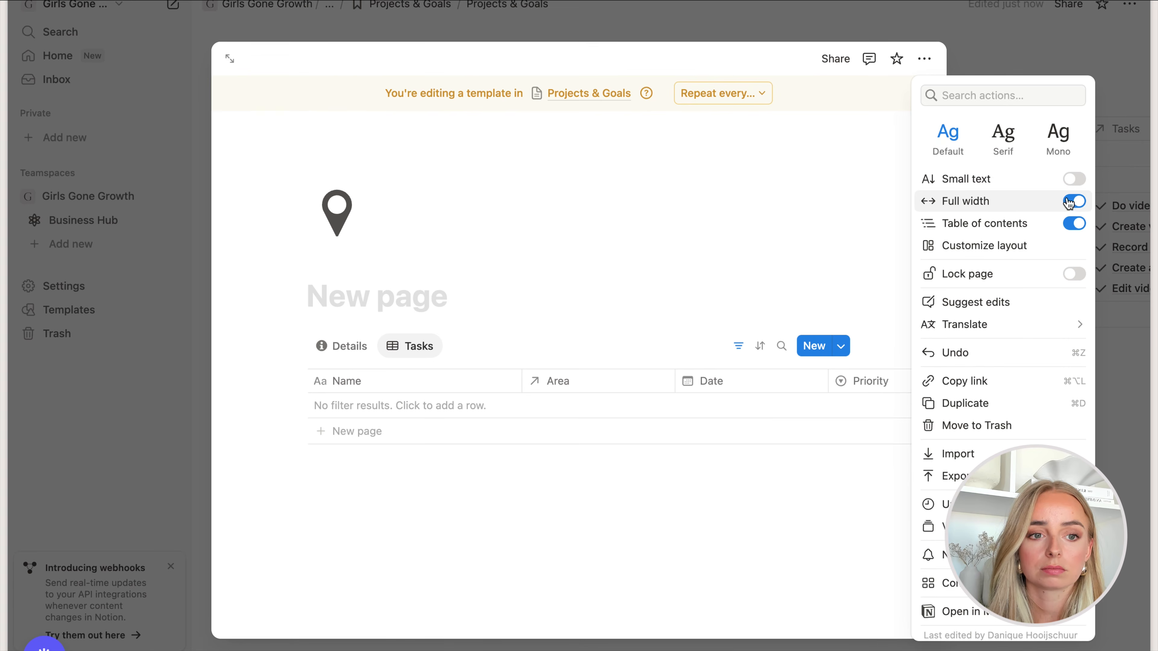
{"action": "left_click", "coordinate": [176, 39]}
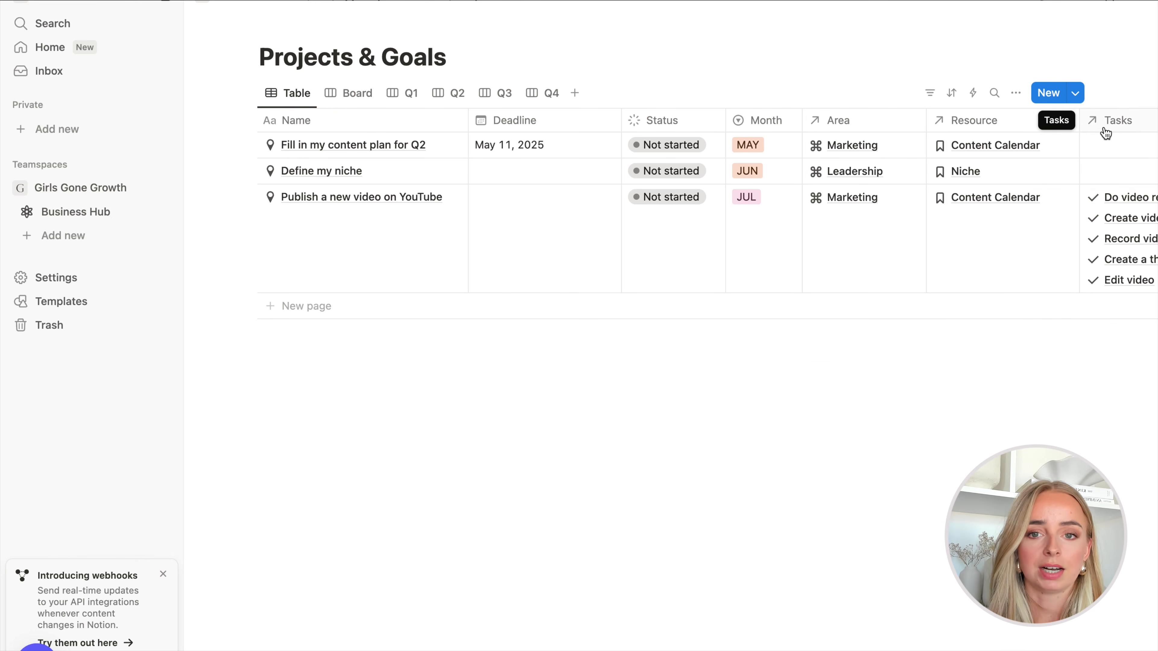
- Hide the Tasks column in the Projects & Goals table and open "Publish a new video on YouTube" as a full page
{"action": "left_click", "coordinate": [1105, 133]}
{"action": "left_click", "coordinate": [1049, 293]}
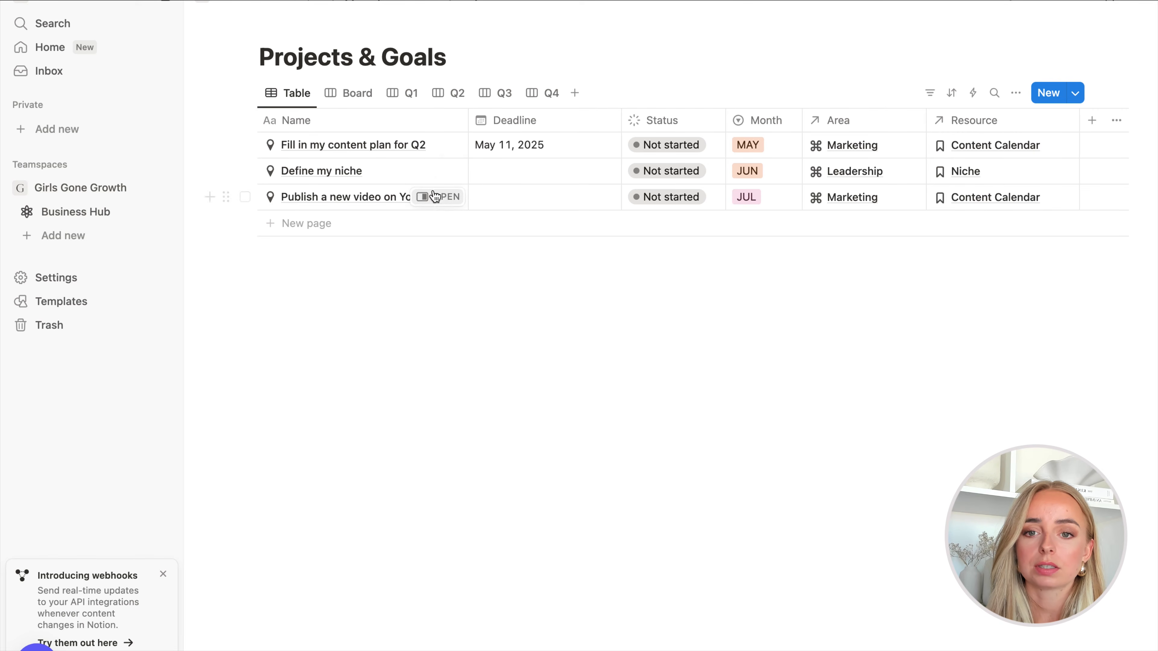
{"action": "left_click", "coordinate": [437, 200]}
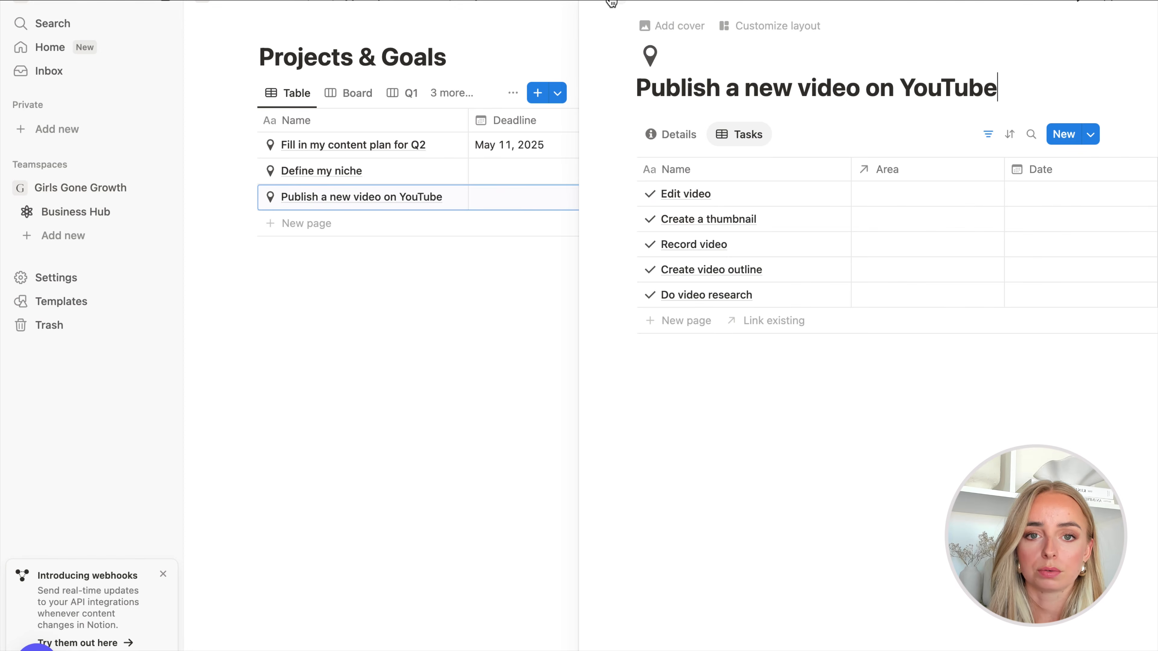
{"action": "left_click", "coordinate": [615, 4]}
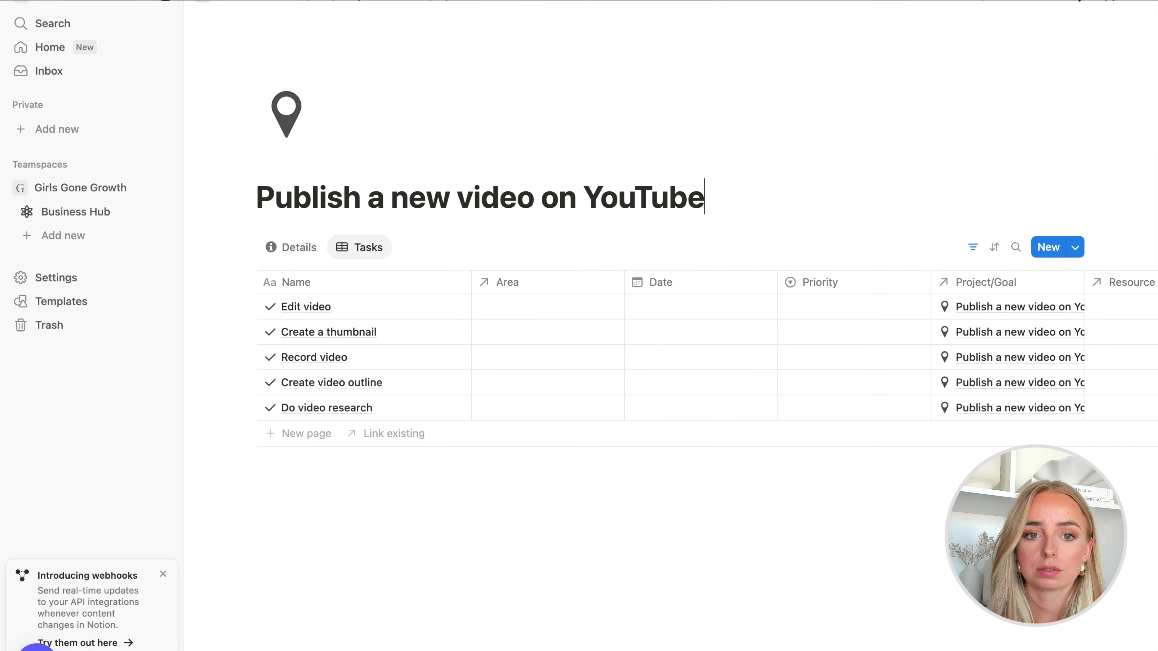
- Open the page's layout customization and reorder the task table's columns so Date and Priority come before Area
{"action": "left_click", "coordinate": [1137, 8]}
{"action": "left_click", "coordinate": [1074, 184]}
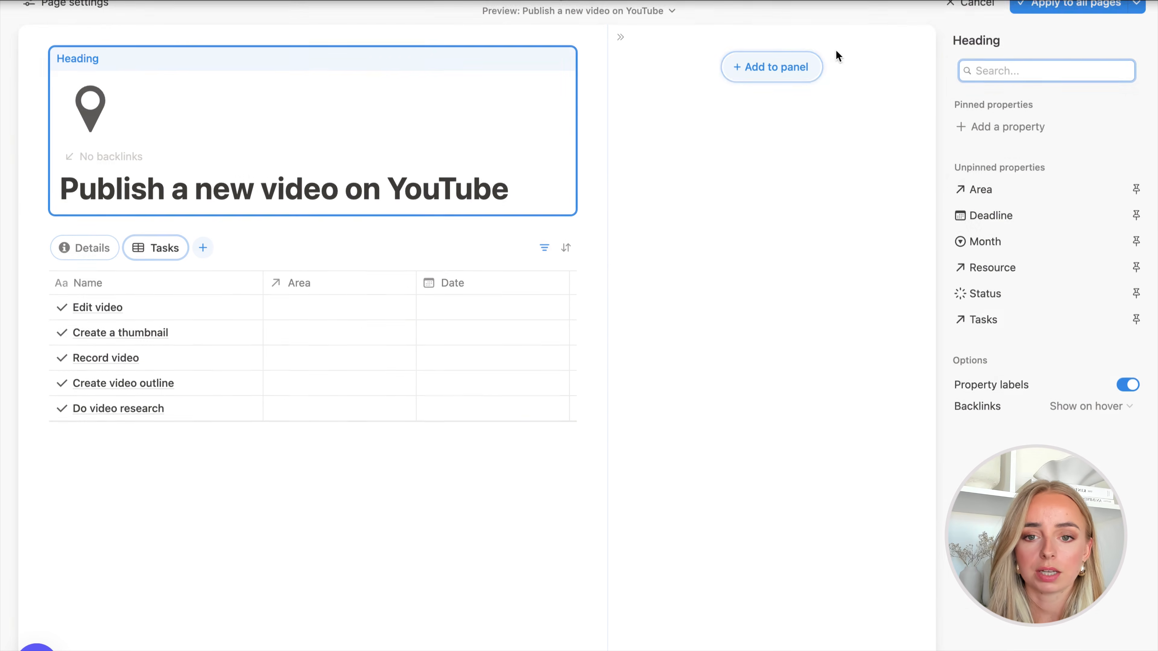
{"action": "left_click_drag", "start_coordinate": [492, 292], "coordinate": [405, 316]}
{"action": "scroll", "coordinate": [405, 323], "scroll_direction": "right", "scroll_amount": 5}
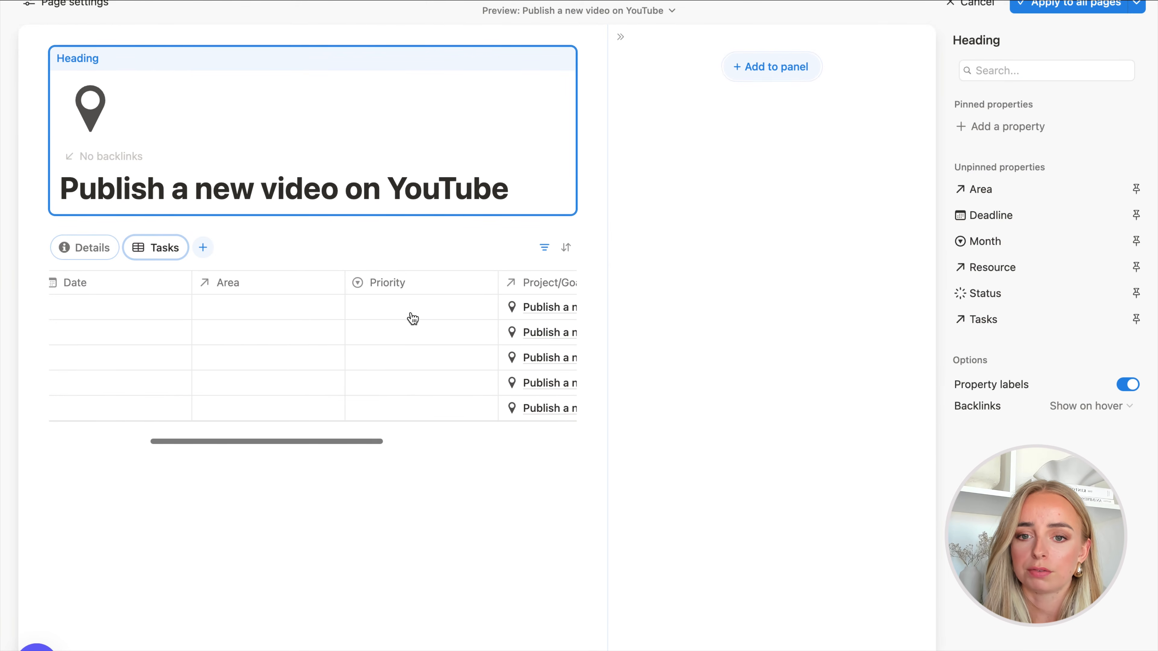
{"action": "left_click_drag", "start_coordinate": [492, 283], "coordinate": [267, 300]}
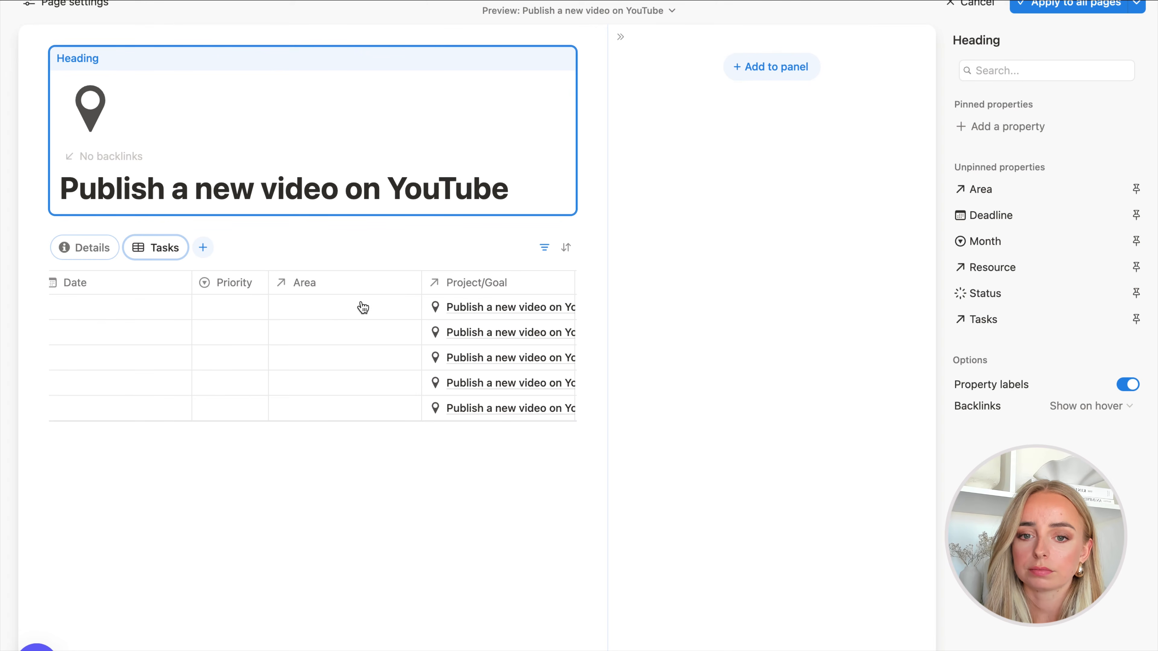
- Hide the Project/Goal column in the task table and move the Status column directly after Priority
{"action": "left_click", "coordinate": [465, 291]}
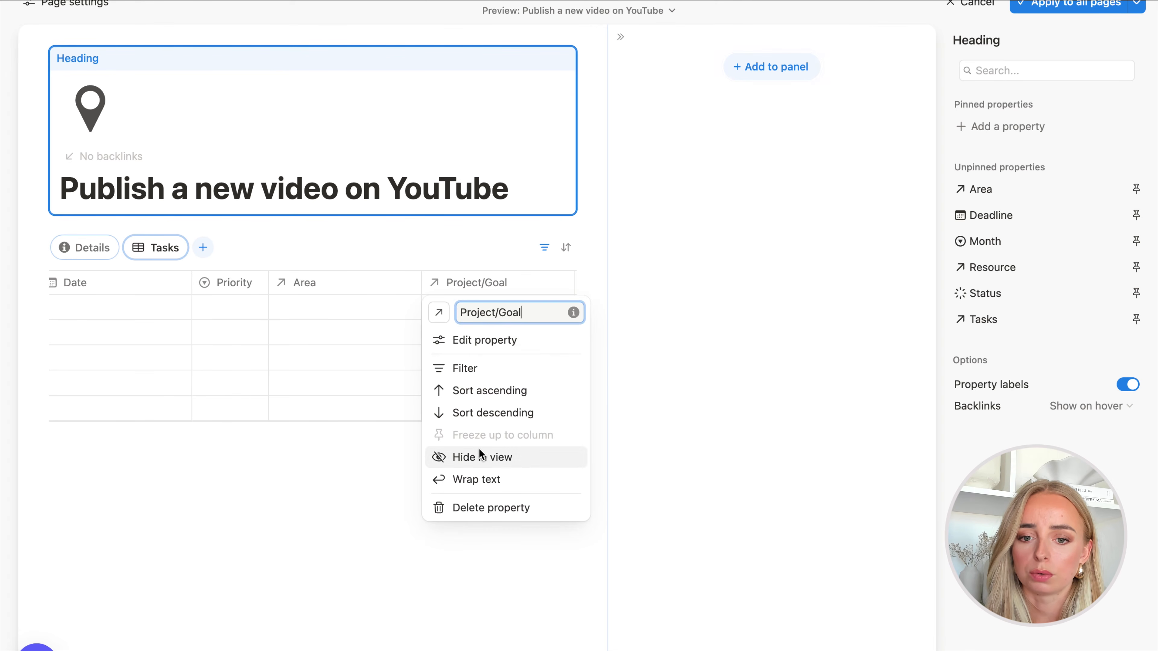
{"action": "left_click", "coordinate": [498, 457]}
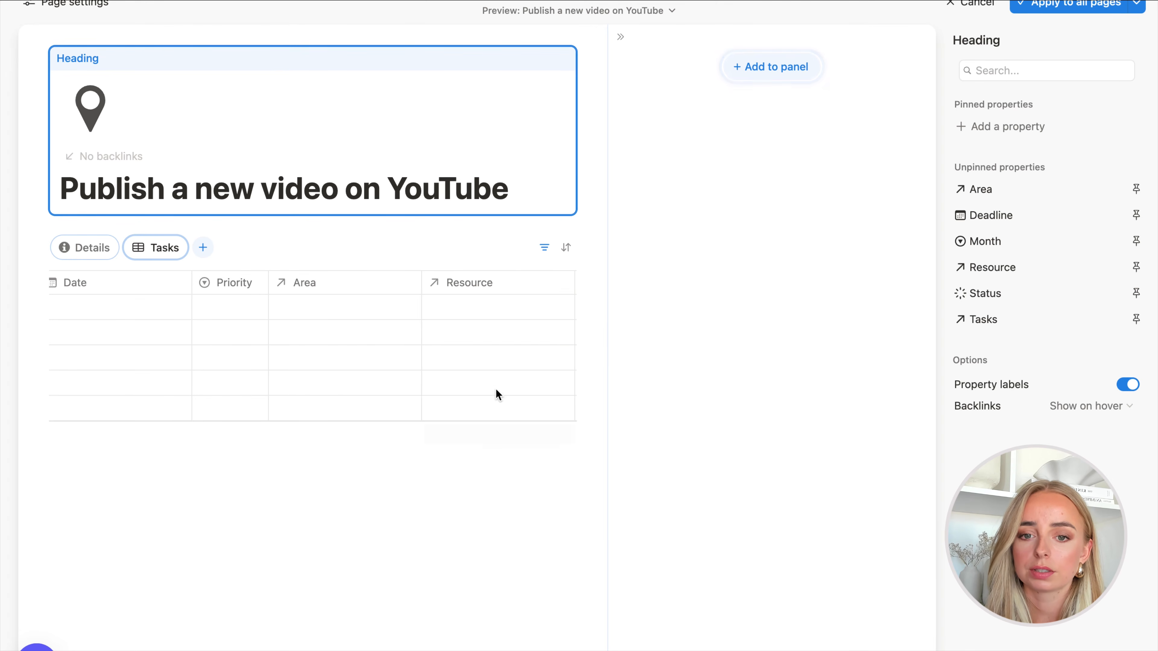
{"action": "scroll", "coordinate": [478, 346], "scroll_direction": "right", "scroll_amount": 3}
{"action": "scroll", "coordinate": [440, 315], "scroll_direction": "right", "scroll_amount": 3}
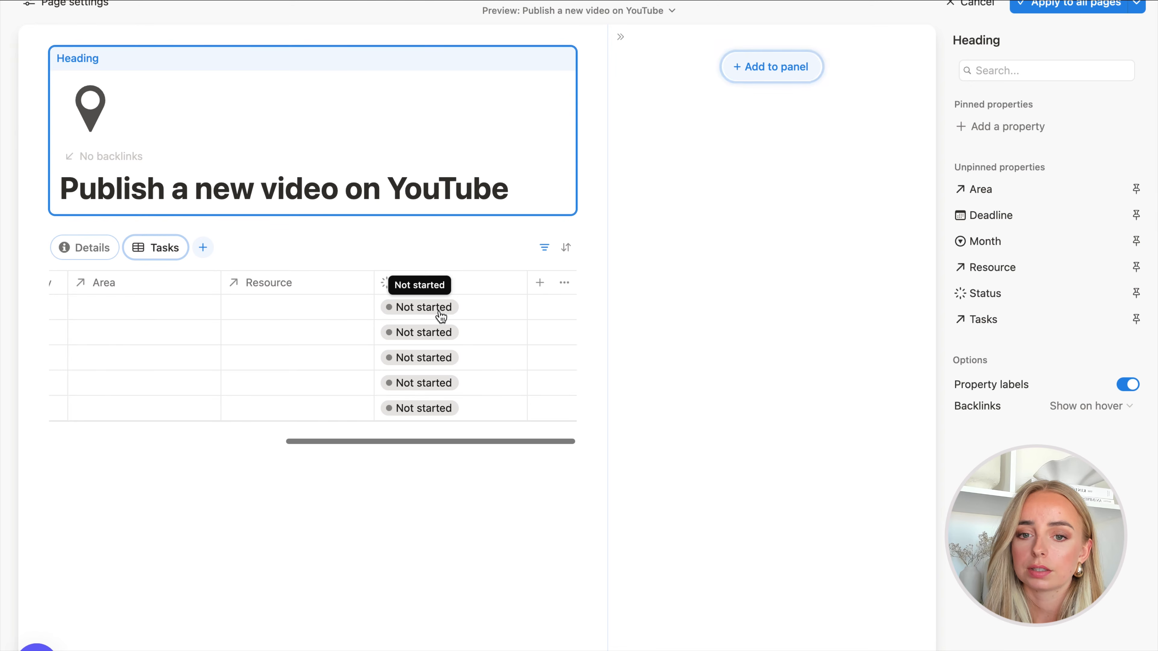
{"action": "scroll", "coordinate": [499, 277], "scroll_direction": "left", "scroll_amount": 3}
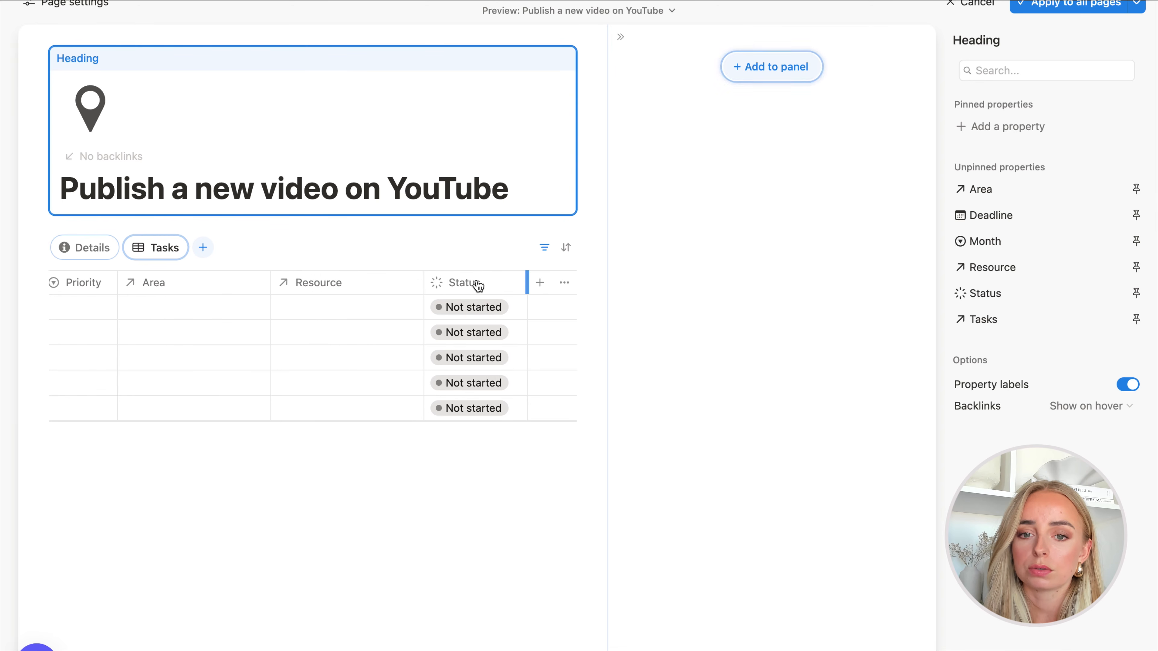
{"action": "left_click_drag", "start_coordinate": [468, 285], "coordinate": [295, 302]}
{"action": "scroll", "coordinate": [323, 305], "scroll_direction": "left", "scroll_amount": 5}
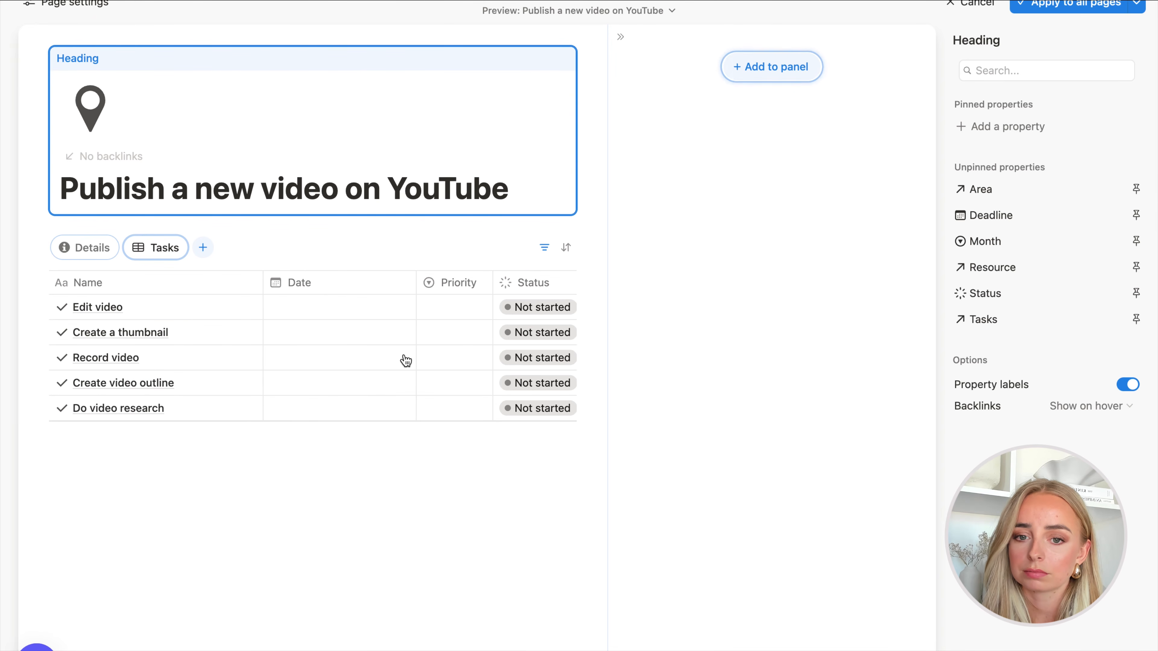
- Check the remaining task table columns and apply the customized layout to all pages
{"action": "scroll", "coordinate": [478, 324], "scroll_direction": "right", "scroll_amount": 5}
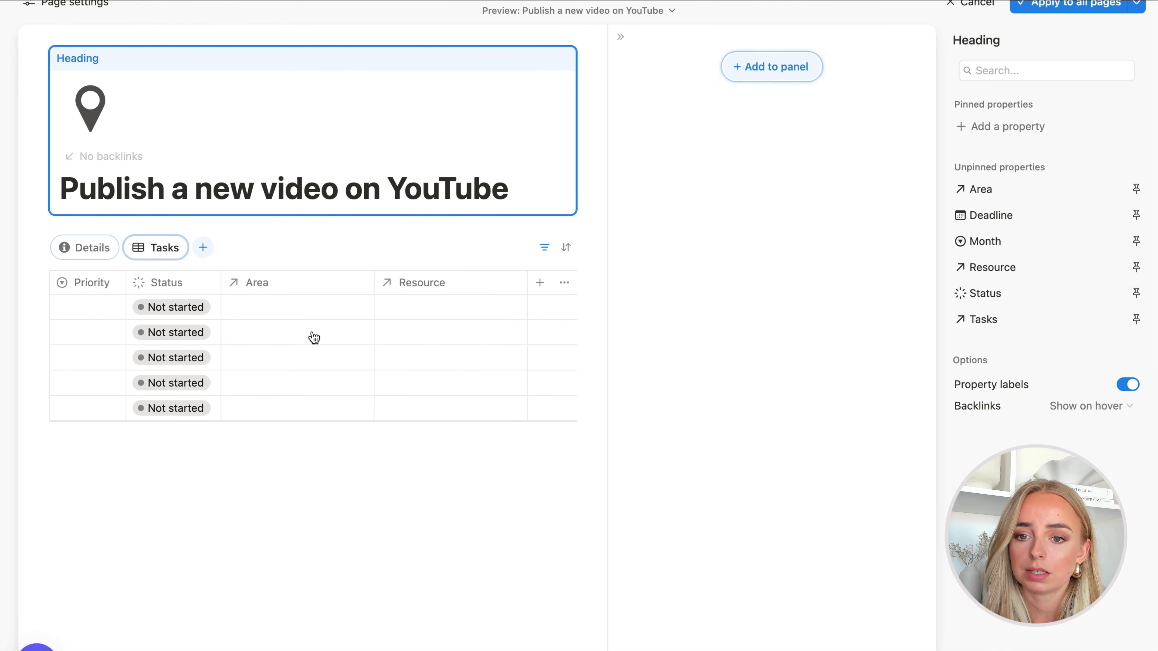
{"action": "scroll", "coordinate": [403, 345], "scroll_direction": "left", "scroll_amount": 5}
{"action": "left_click", "coordinate": [1063, 5]}
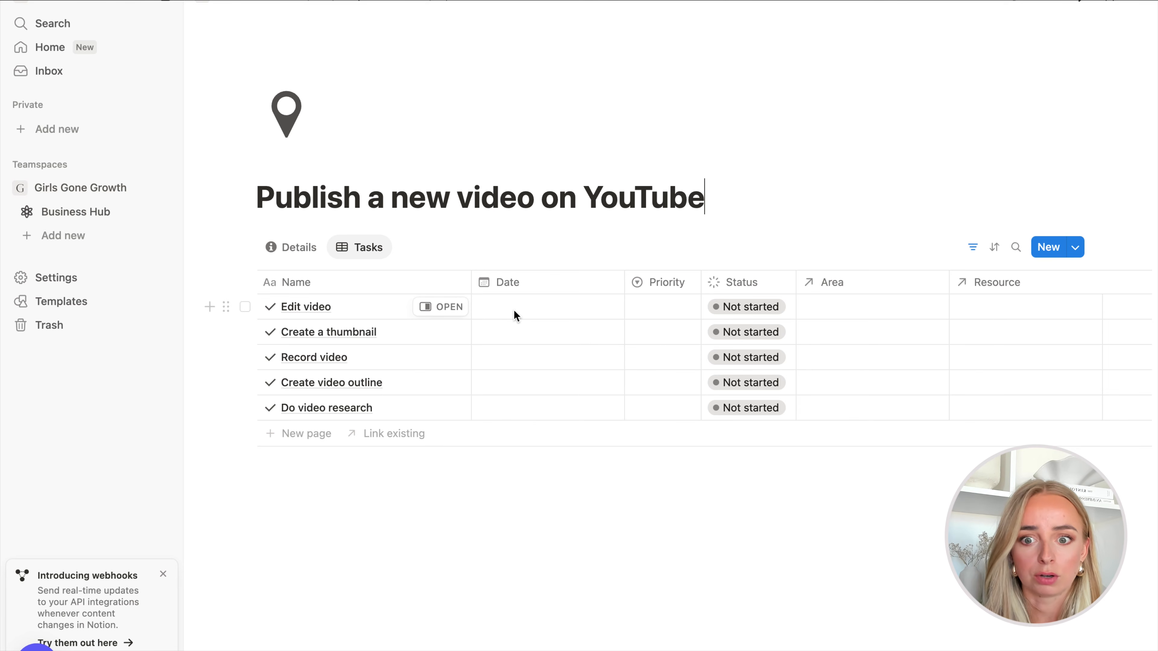
- Set the Area of the Edit video task to Marketing and fill it down to all the other tasks
{"action": "left_click", "coordinate": [846, 306]}
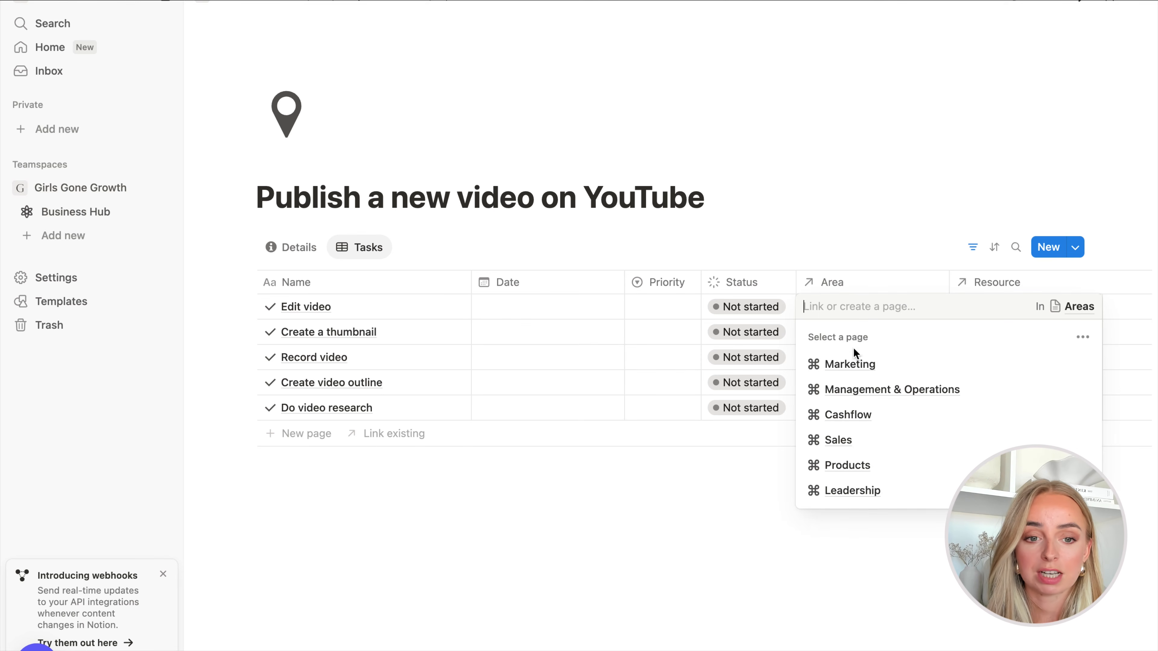
{"action": "left_click", "coordinate": [861, 364]}
{"action": "key", "text": "Escape"}
{"action": "left_click_drag", "start_coordinate": [947, 321], "coordinate": [934, 407]}
{"action": "left_click", "coordinate": [664, 514]}
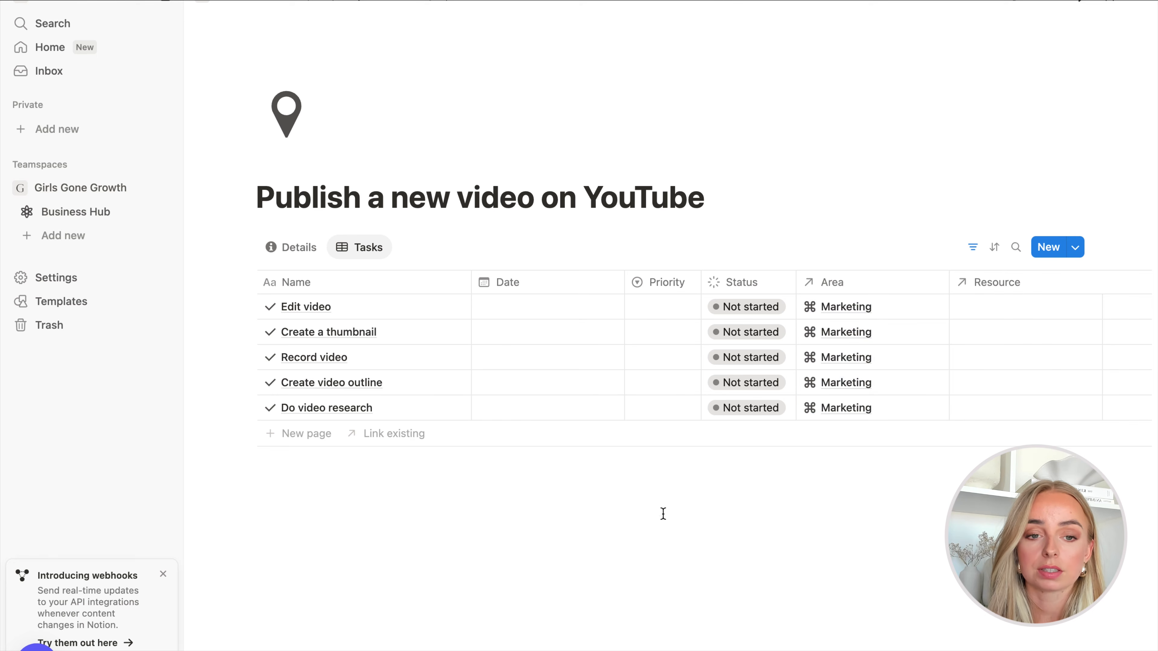
- Set the Resource of the Edit video task to Content Calendar and fill it down to all the other tasks
{"action": "left_click", "coordinate": [1010, 306]}
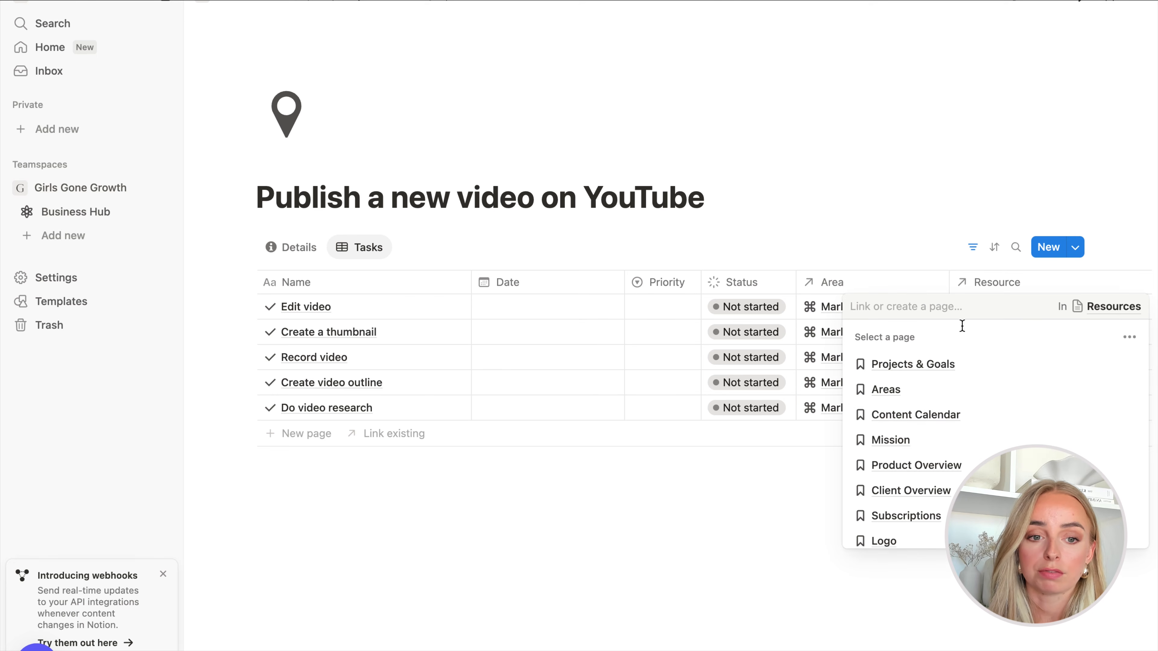
{"action": "left_click", "coordinate": [978, 414]}
{"action": "key", "text": "Escape"}
{"action": "left_click_drag", "start_coordinate": [1100, 321], "coordinate": [1016, 339]}
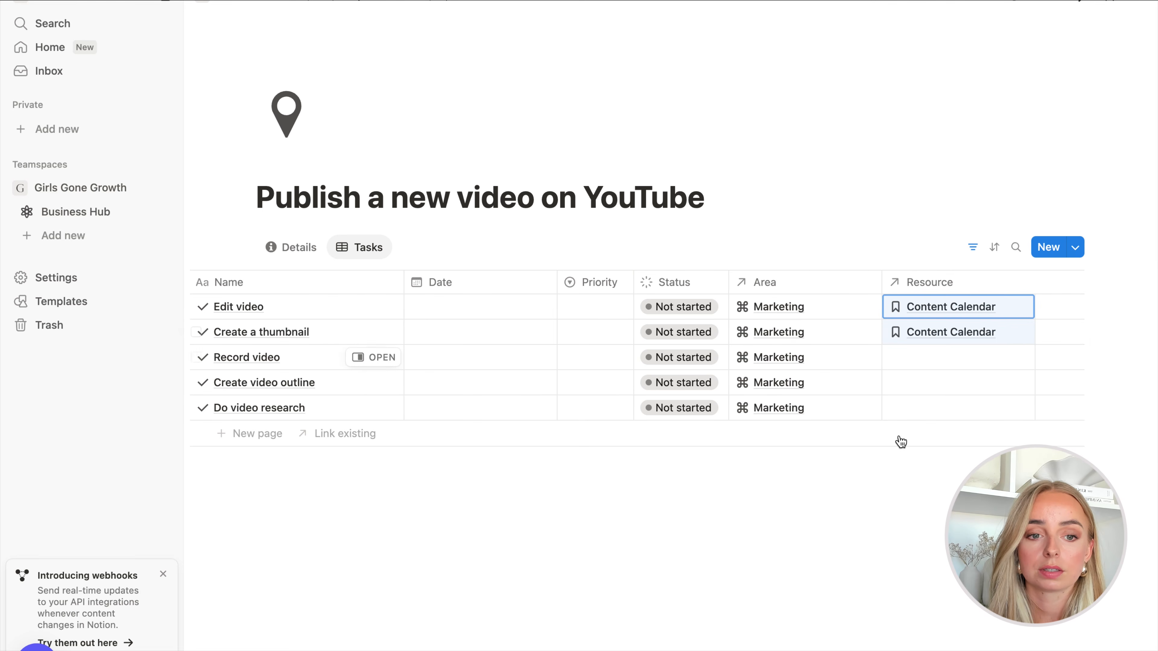
{"action": "left_click", "coordinate": [1009, 339]}
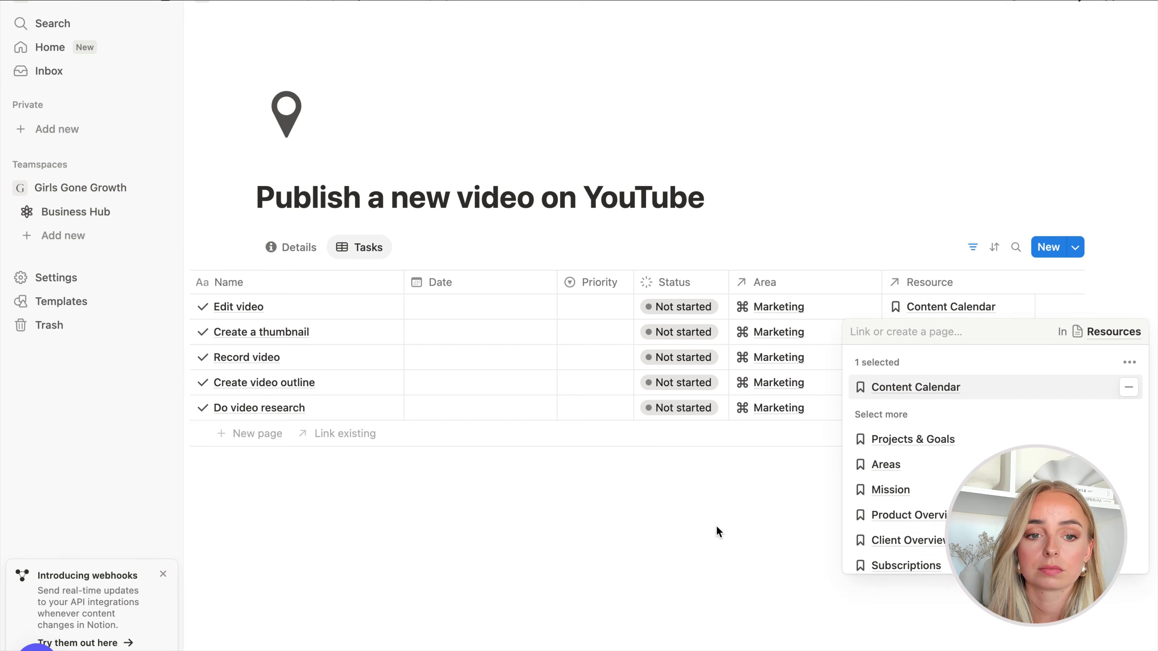
{"action": "key", "text": "Escape"}
{"action": "left_click_drag", "start_coordinate": [1035, 347], "coordinate": [1030, 409]}
{"action": "left_click", "coordinate": [749, 517]}
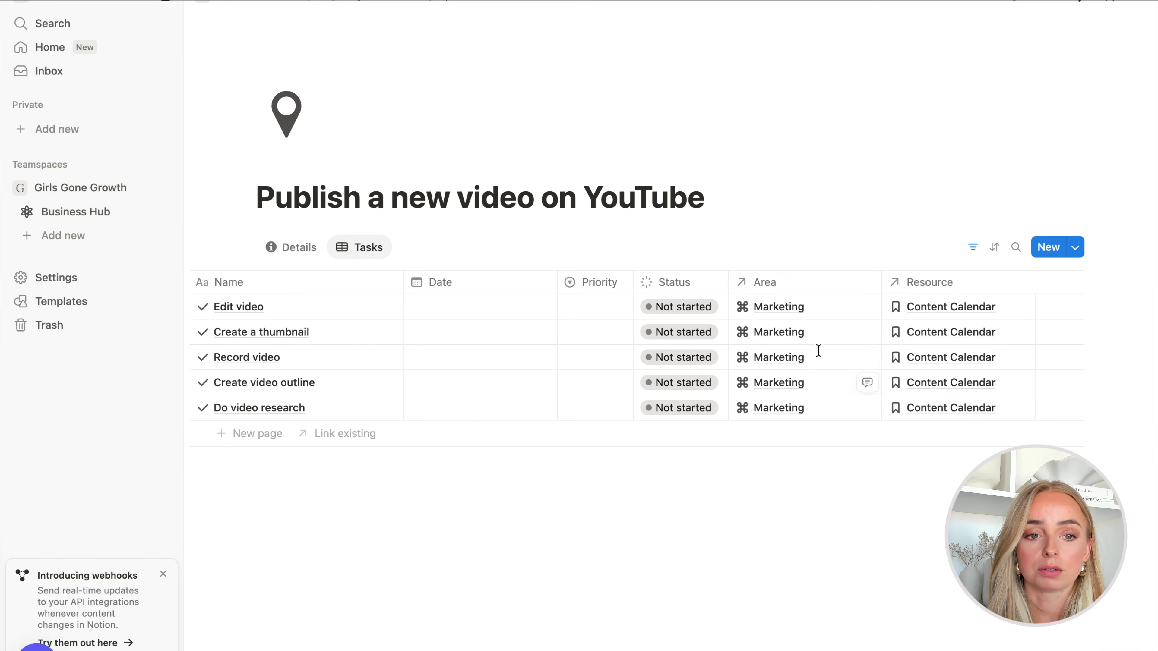
- Set the date of Do video research to May 10, 2025 and of Create video outline to May 12, 2025
{"action": "scroll", "coordinate": [819, 346], "scroll_direction": "left", "scroll_amount": 2}
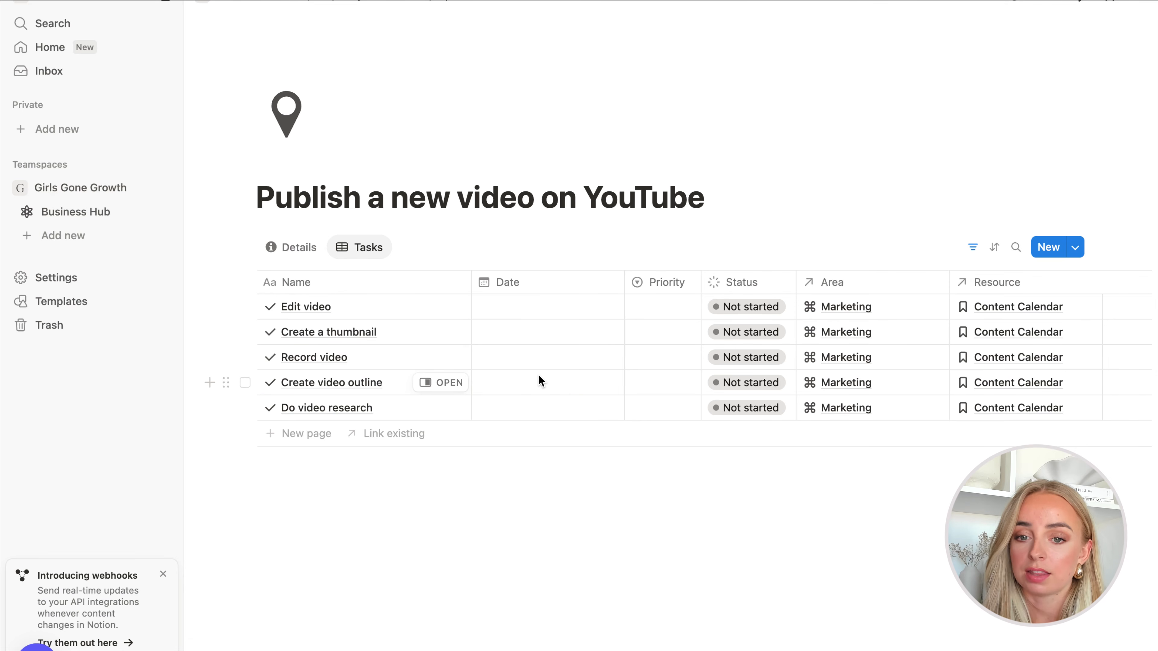
{"action": "left_click", "coordinate": [524, 404]}
{"action": "left_click", "coordinate": [617, 153]}
{"action": "left_click", "coordinate": [555, 510]}
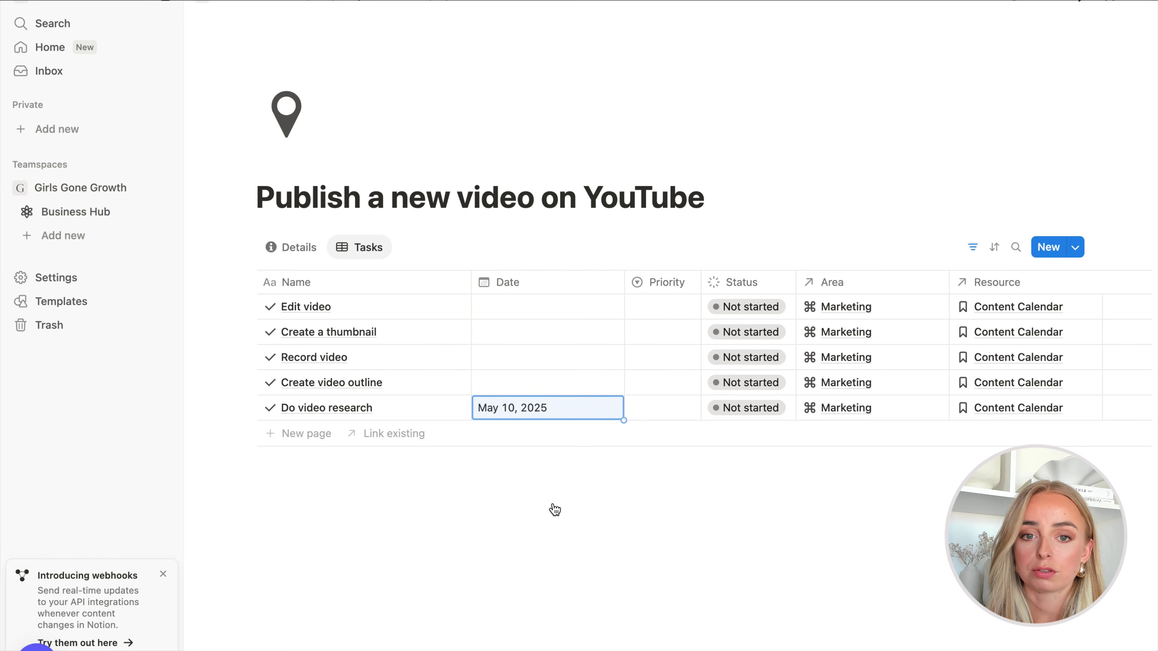
{"action": "left_click", "coordinate": [517, 383]}
{"action": "left_click", "coordinate": [492, 154]}
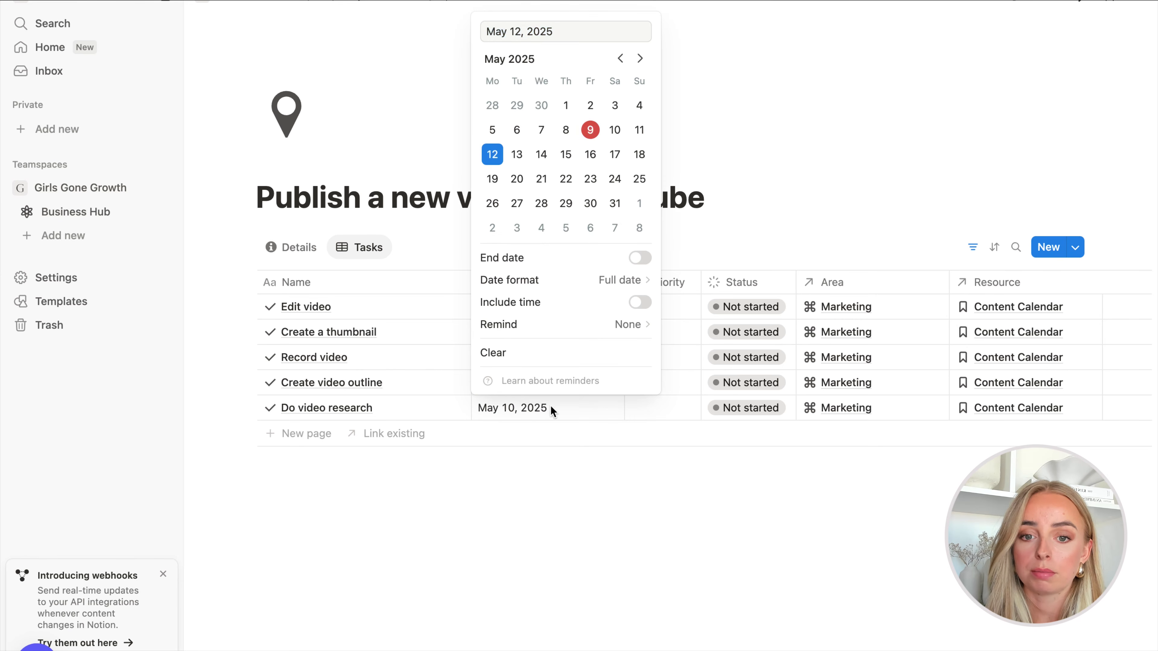
{"action": "left_click", "coordinate": [534, 396]}
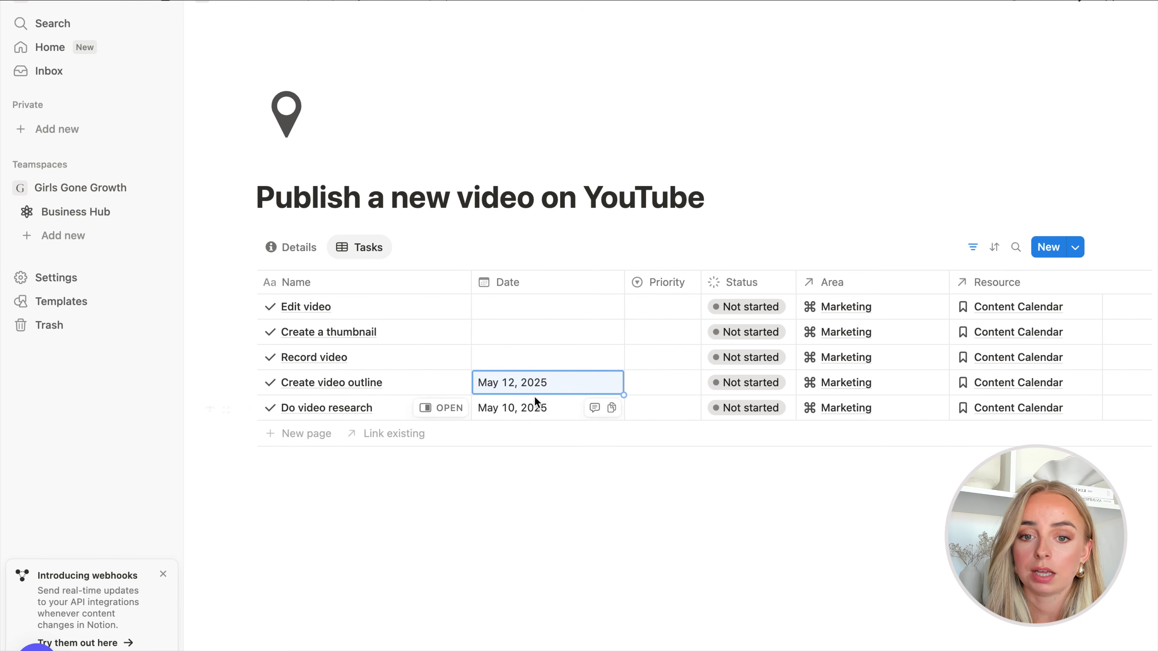
- Date the Record video task May 12, 2025, and both Create a thumbnail and Edit video May 13, 2025
{"action": "left_click", "coordinate": [521, 367]}
{"action": "left_click", "coordinate": [492, 451]}
{"action": "left_click", "coordinate": [431, 545]}
{"action": "left_click", "coordinate": [505, 335]}
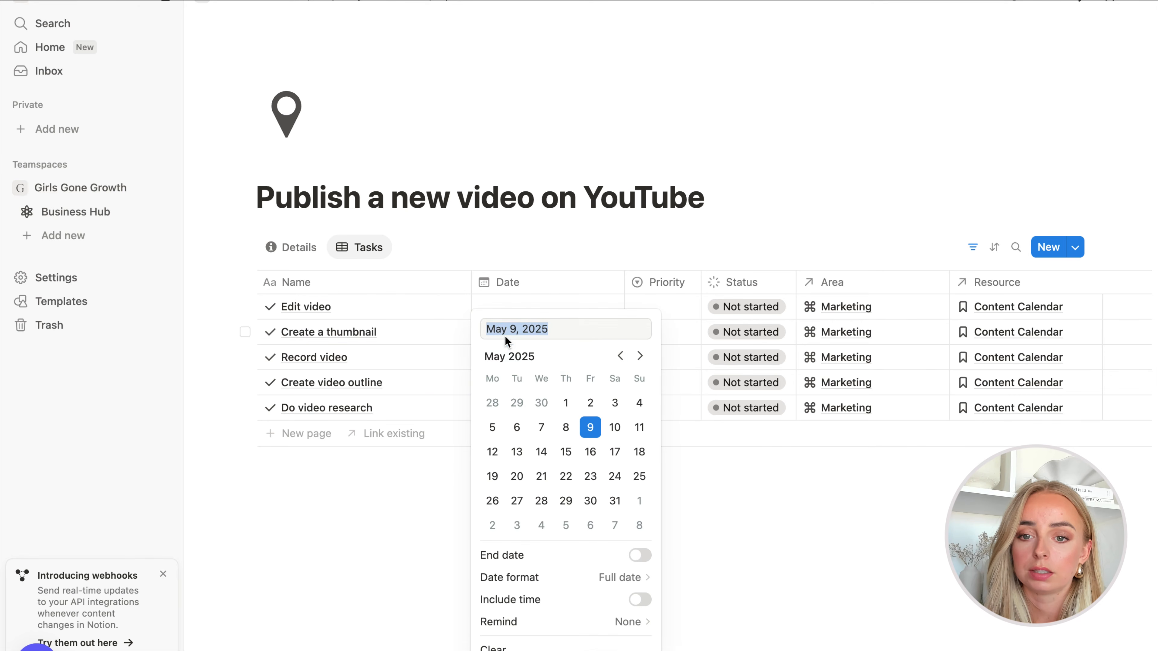
{"action": "left_click", "coordinate": [516, 452]}
{"action": "left_click", "coordinate": [404, 525]}
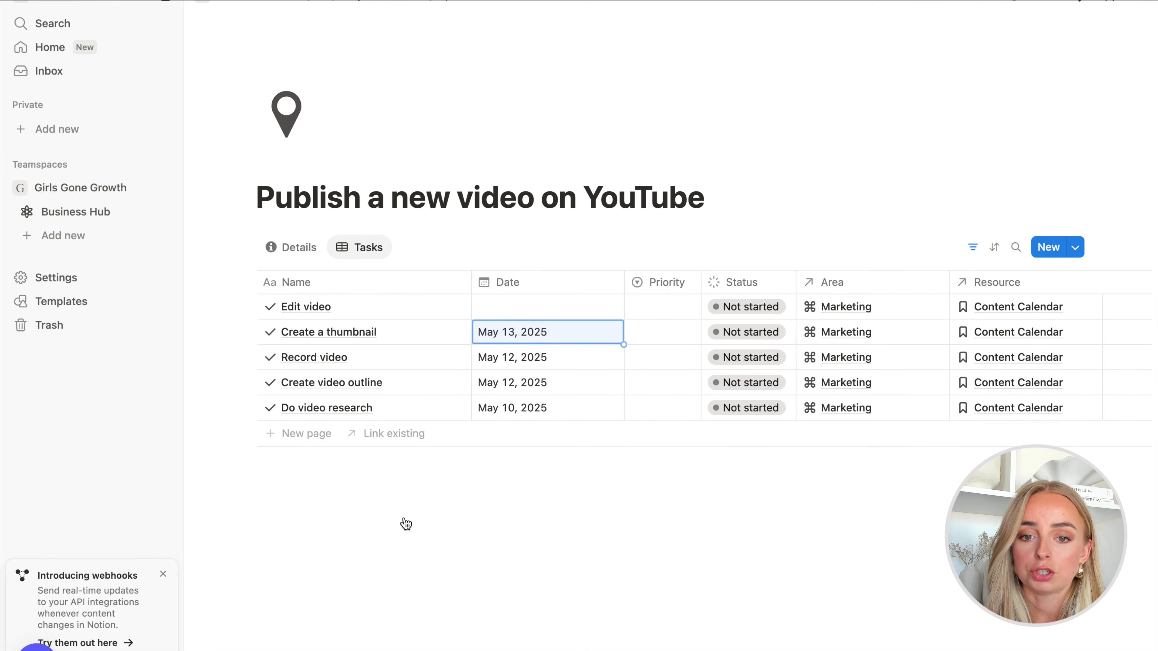
{"action": "left_click", "coordinate": [516, 311]}
{"action": "left_click", "coordinate": [517, 452]}
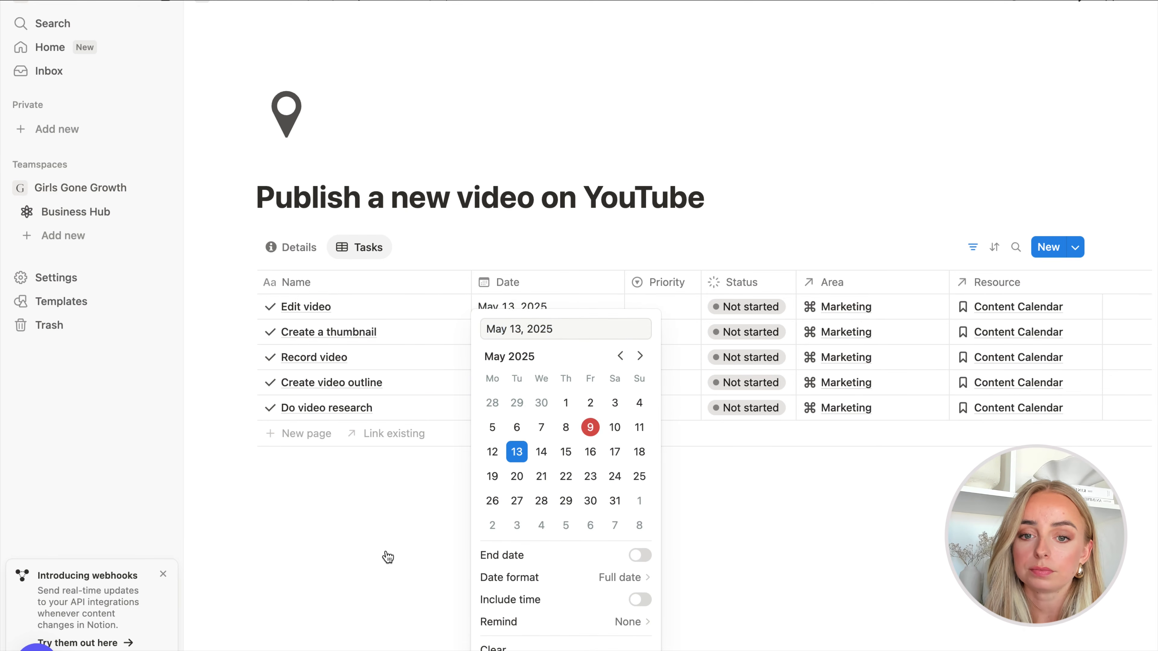
{"action": "left_click", "coordinate": [386, 552]}
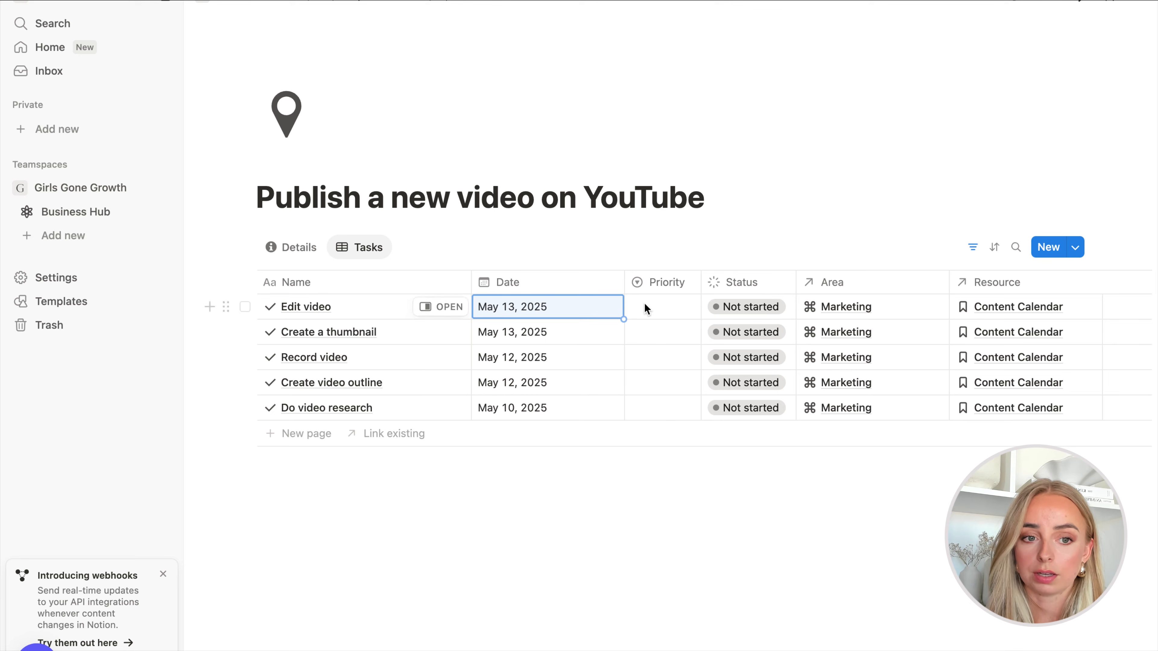
- Sort the project's task table by Date in ascending order
{"action": "left_click", "coordinate": [998, 253]}
{"action": "left_click", "coordinate": [995, 358]}
{"action": "left_click", "coordinate": [561, 556]}
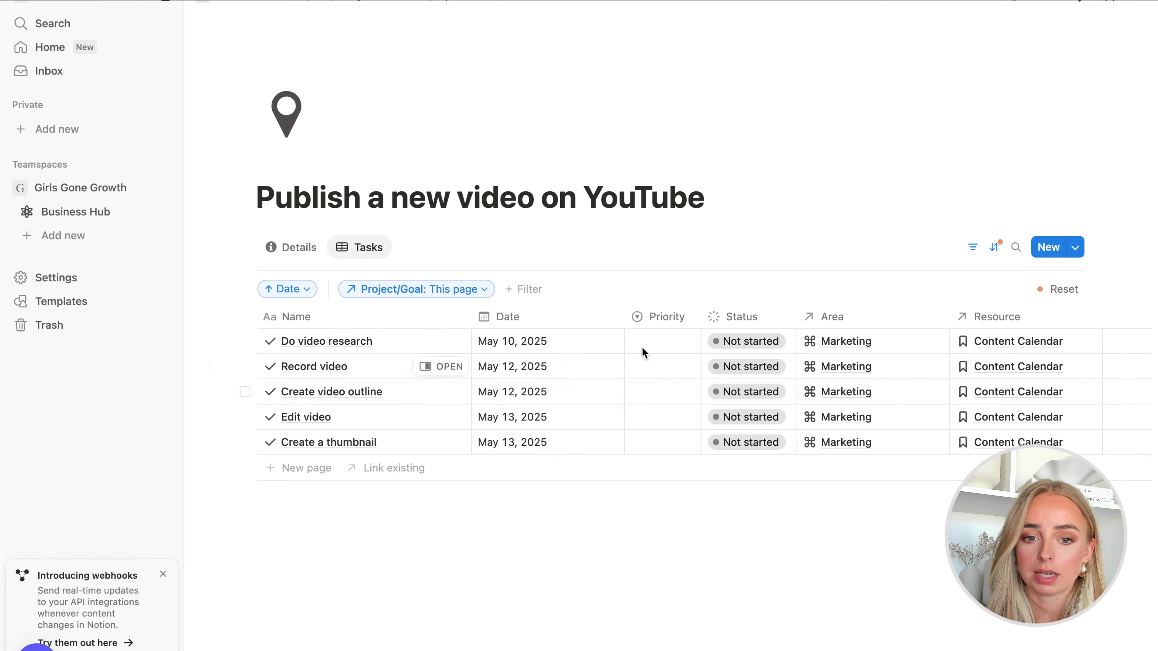
- Set the priority of Do video research to P2, and of Record video and Create video outline to P1
{"action": "left_click", "coordinate": [665, 345]}
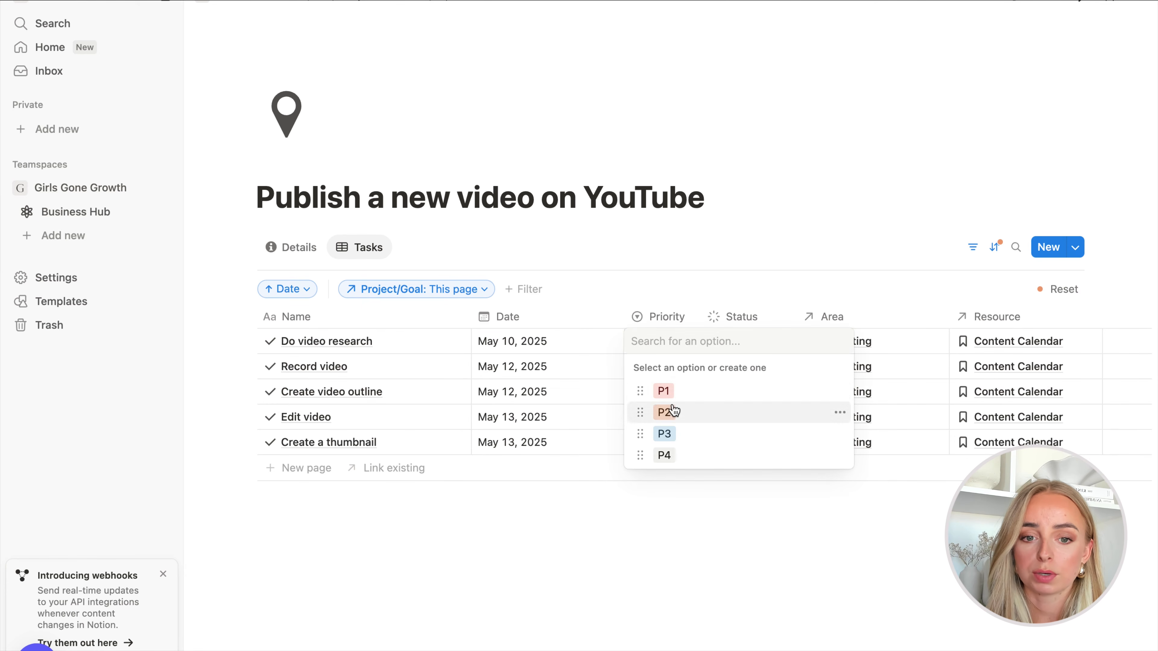
{"action": "left_click", "coordinate": [668, 411]}
{"action": "left_click", "coordinate": [655, 364]}
{"action": "left_click", "coordinate": [670, 415]}
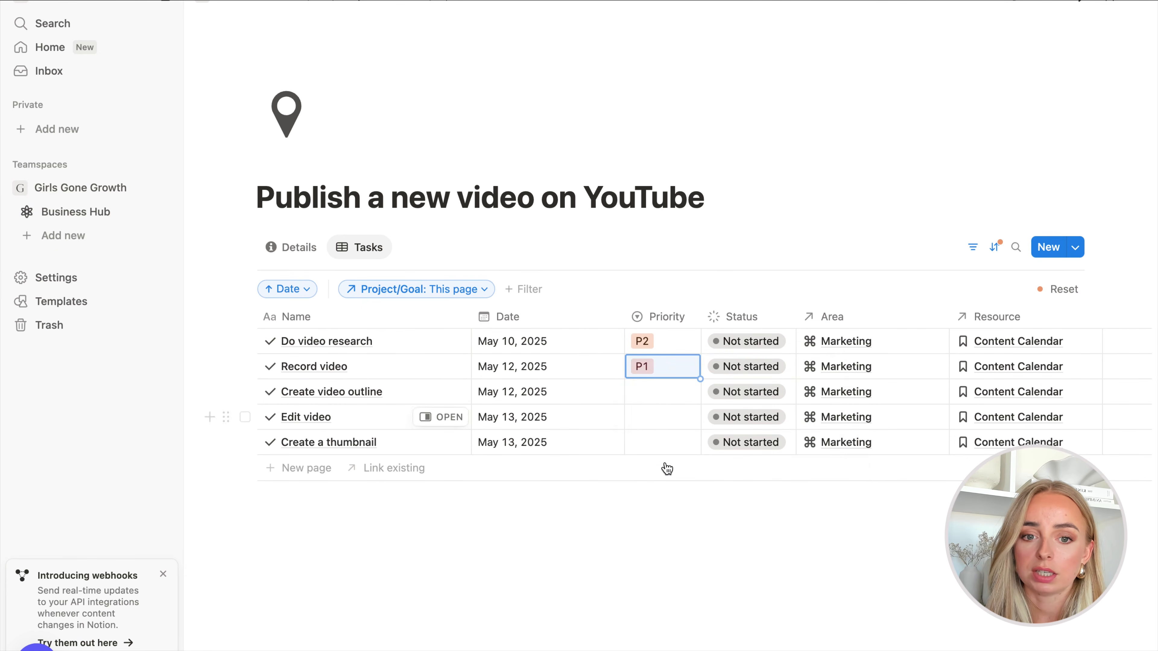
{"action": "left_click", "coordinate": [659, 388]}
{"action": "left_click", "coordinate": [662, 434]}
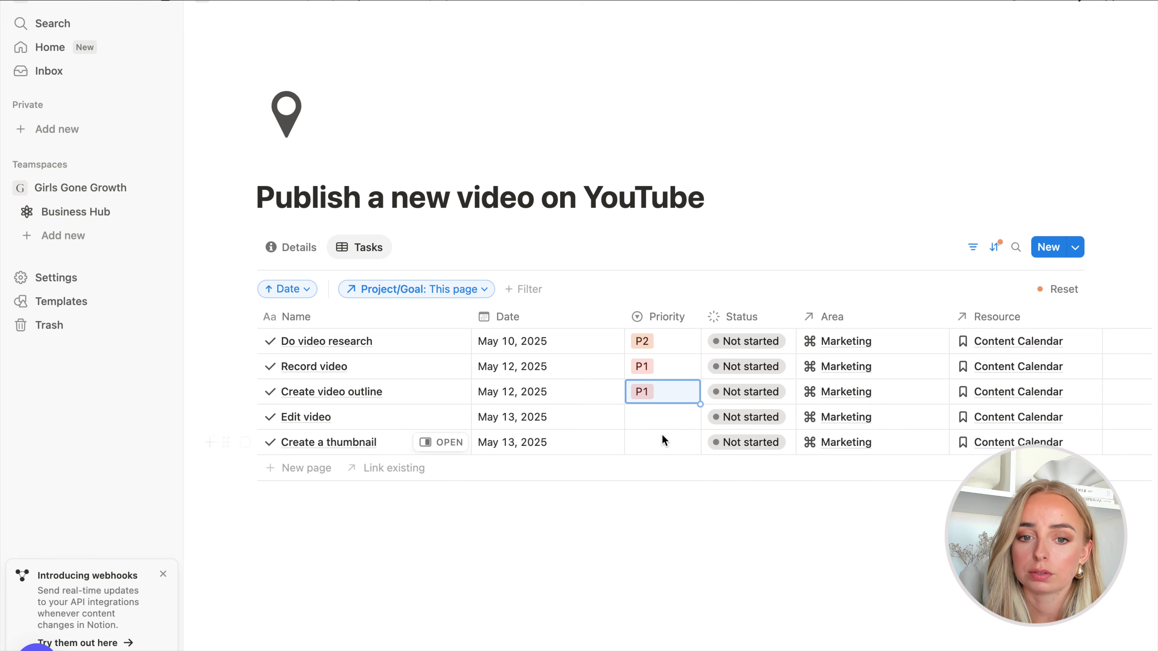
- Set the priority of Edit video to P2 and of Create a thumbnail to P3
{"action": "left_click", "coordinate": [656, 418]}
{"action": "left_click", "coordinate": [665, 483]}
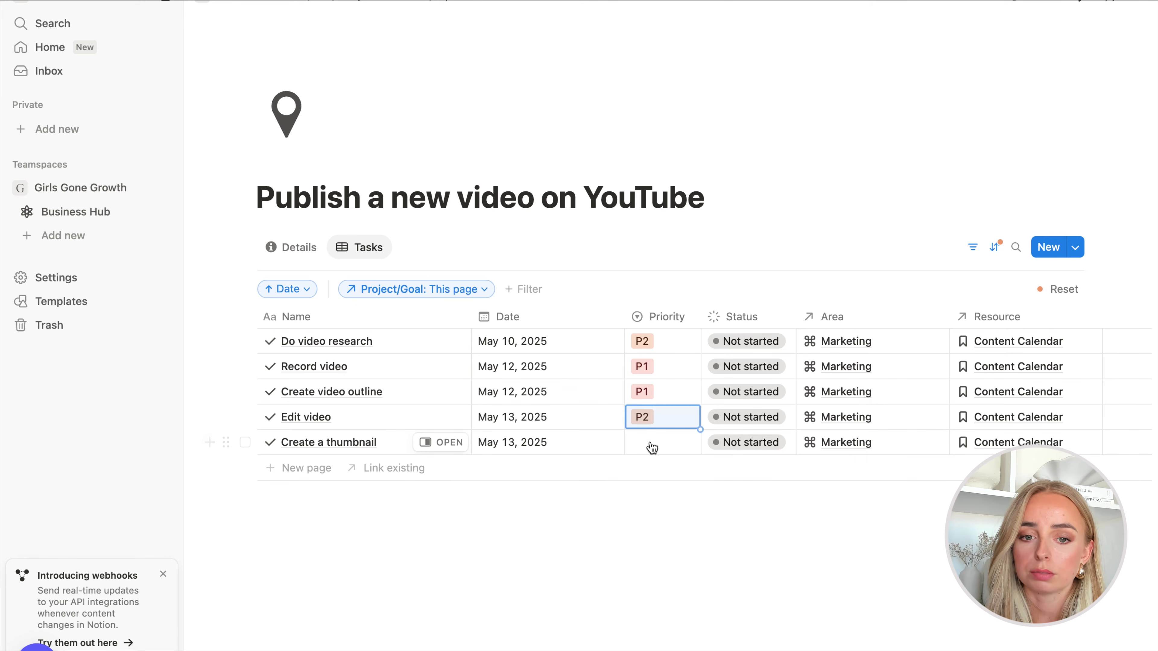
{"action": "left_click", "coordinate": [649, 442]}
{"action": "left_click", "coordinate": [663, 536]}
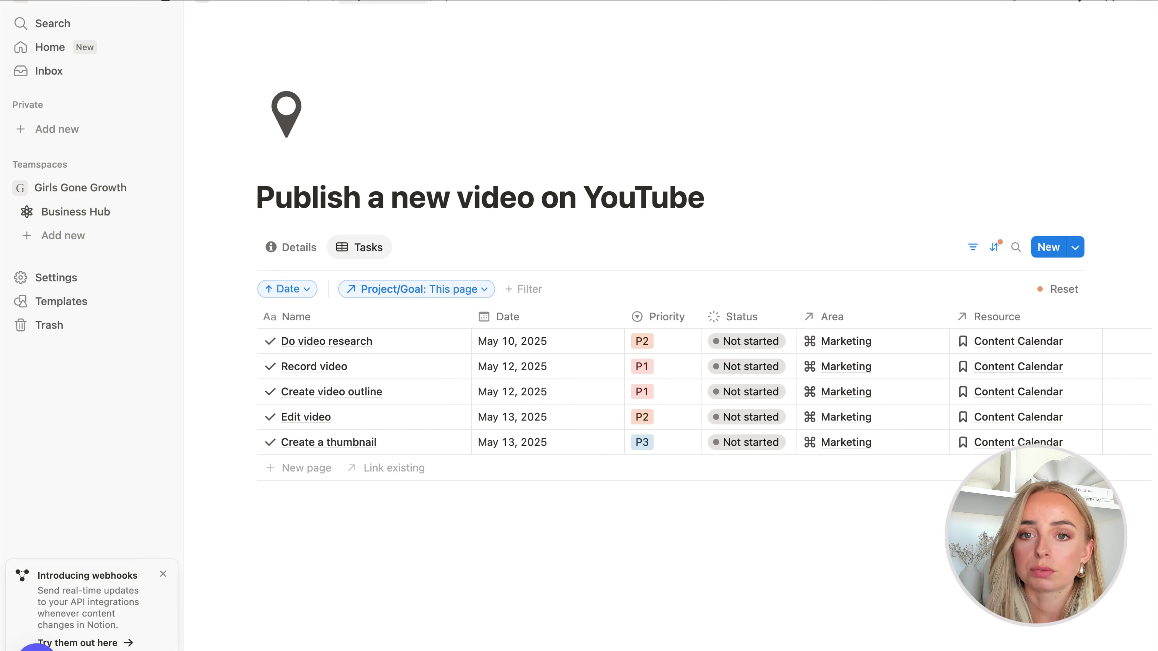
- Edit the default New page template of Projects & Goals and sort its Tasks table by Date in ascending order
{"action": "left_click", "coordinate": [360, 1]}
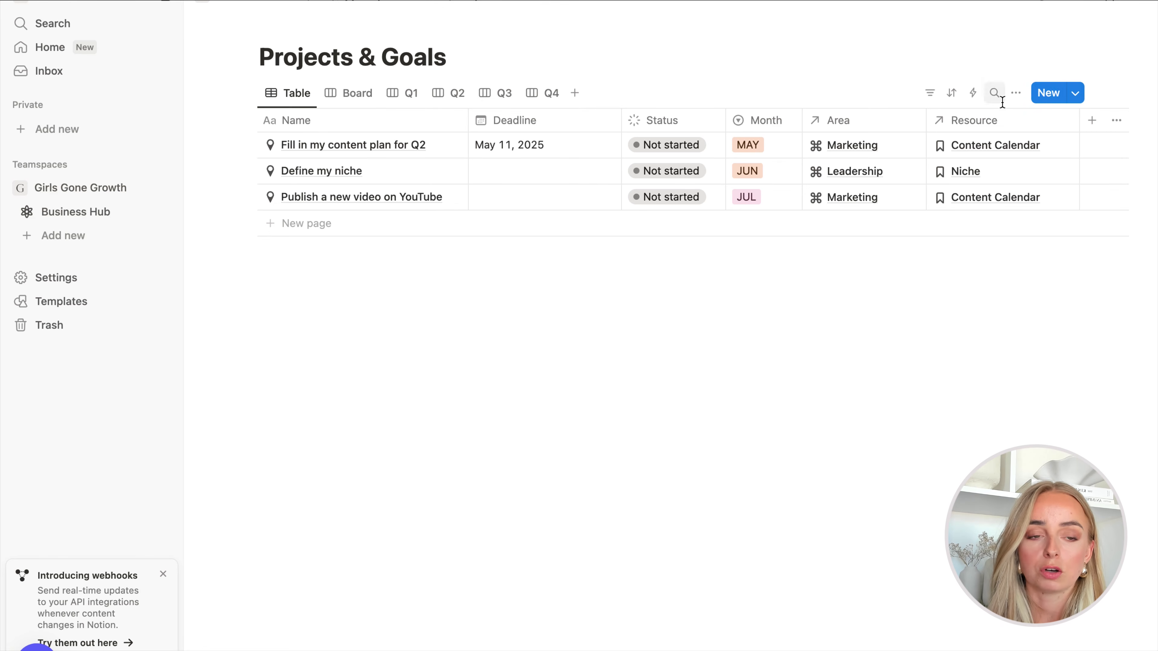
{"action": "left_click", "coordinate": [1075, 94]}
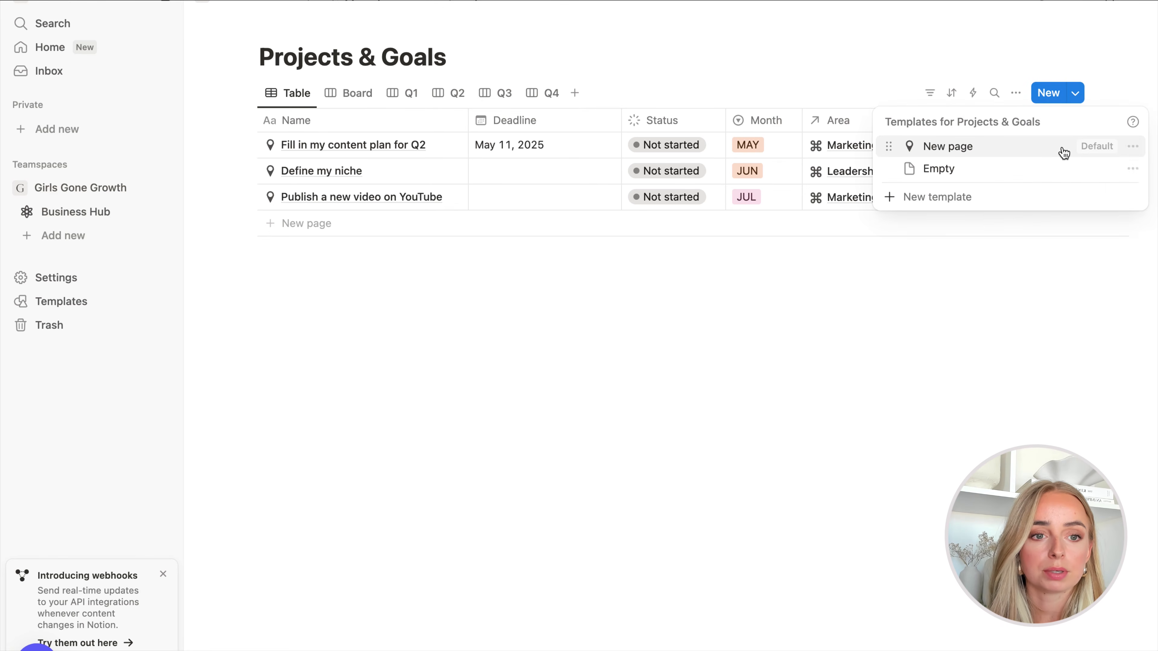
{"action": "left_click", "coordinate": [1133, 146]}
{"action": "left_click", "coordinate": [1008, 195]}
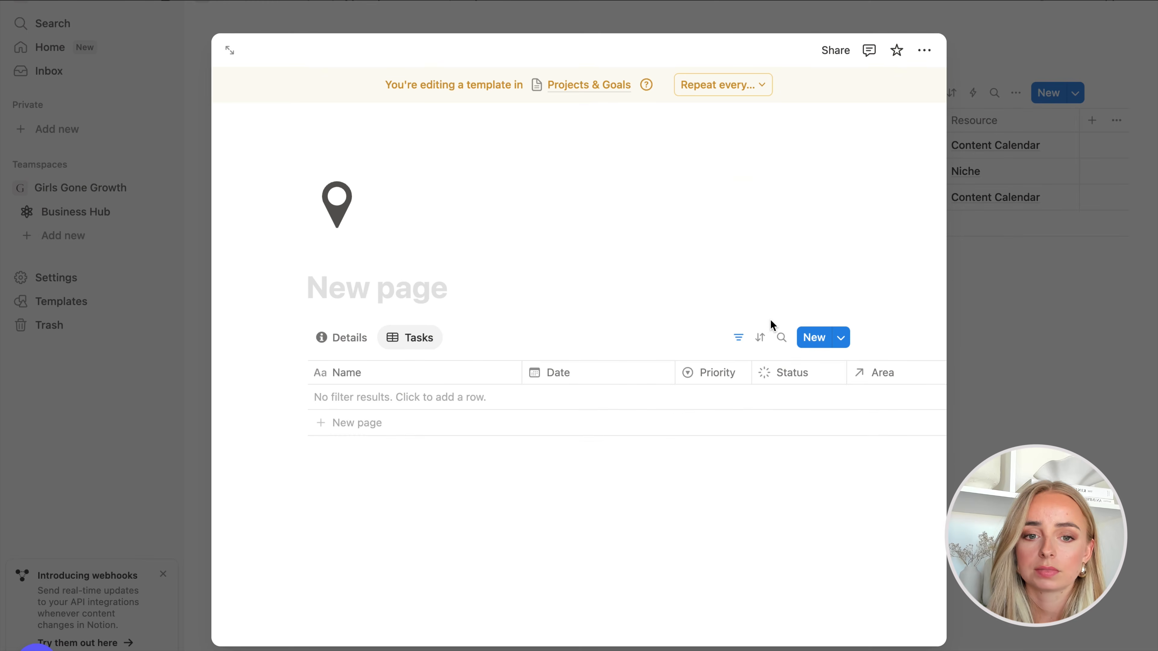
{"action": "left_click", "coordinate": [758, 340]}
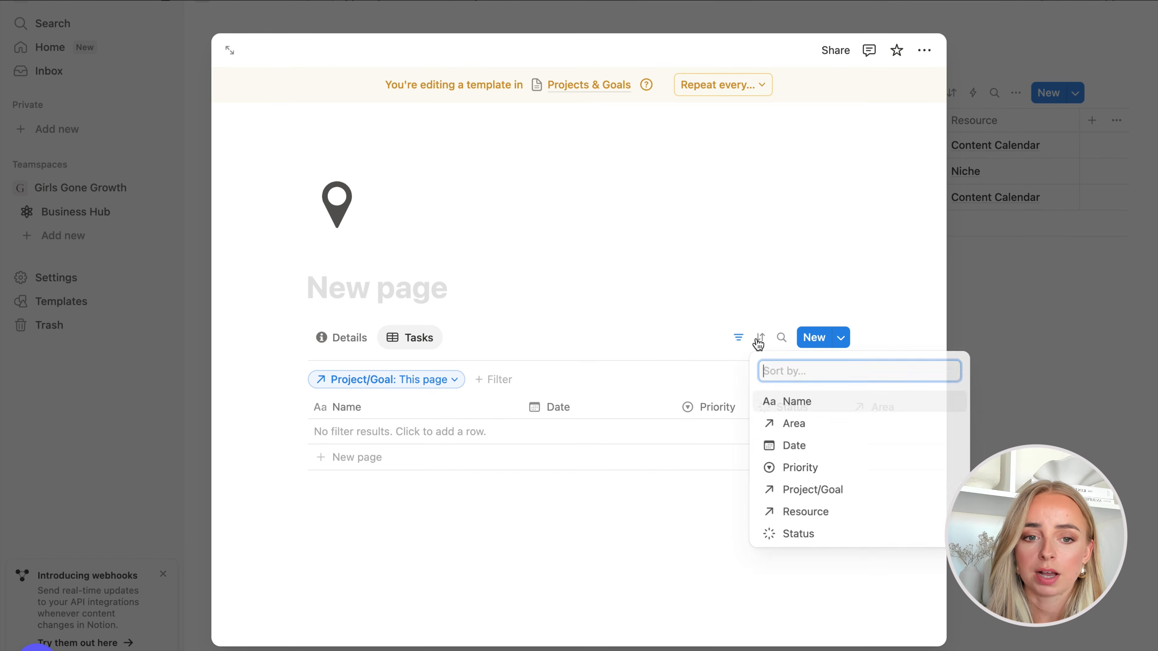
{"action": "left_click", "coordinate": [836, 457]}
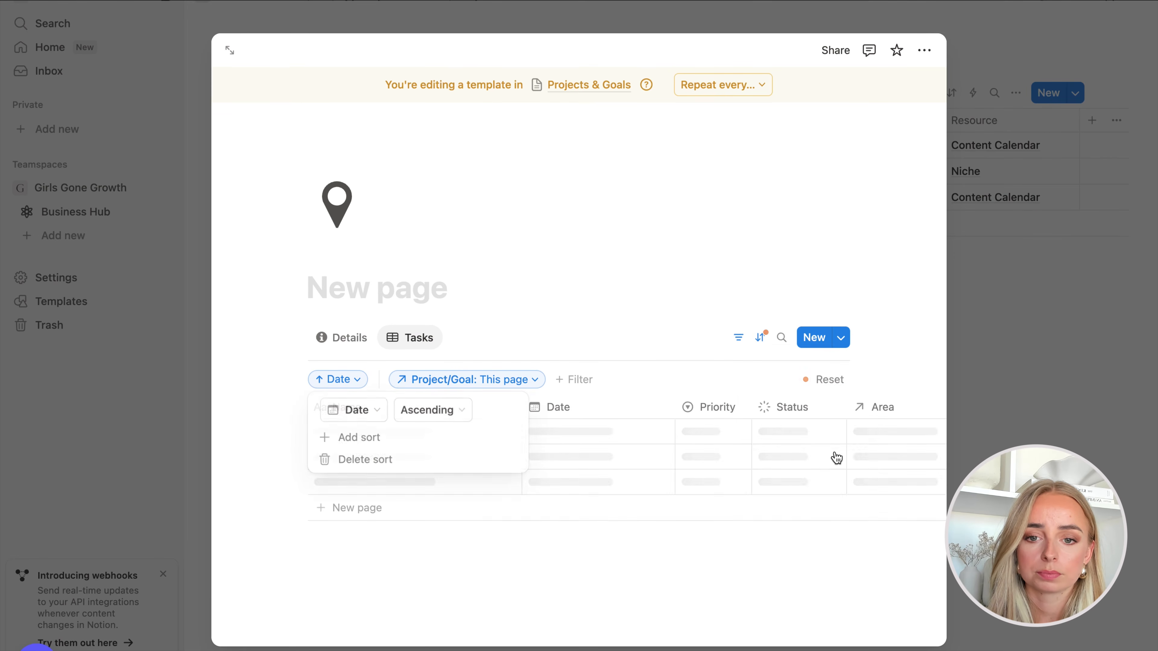
{"action": "left_click", "coordinate": [587, 512]}
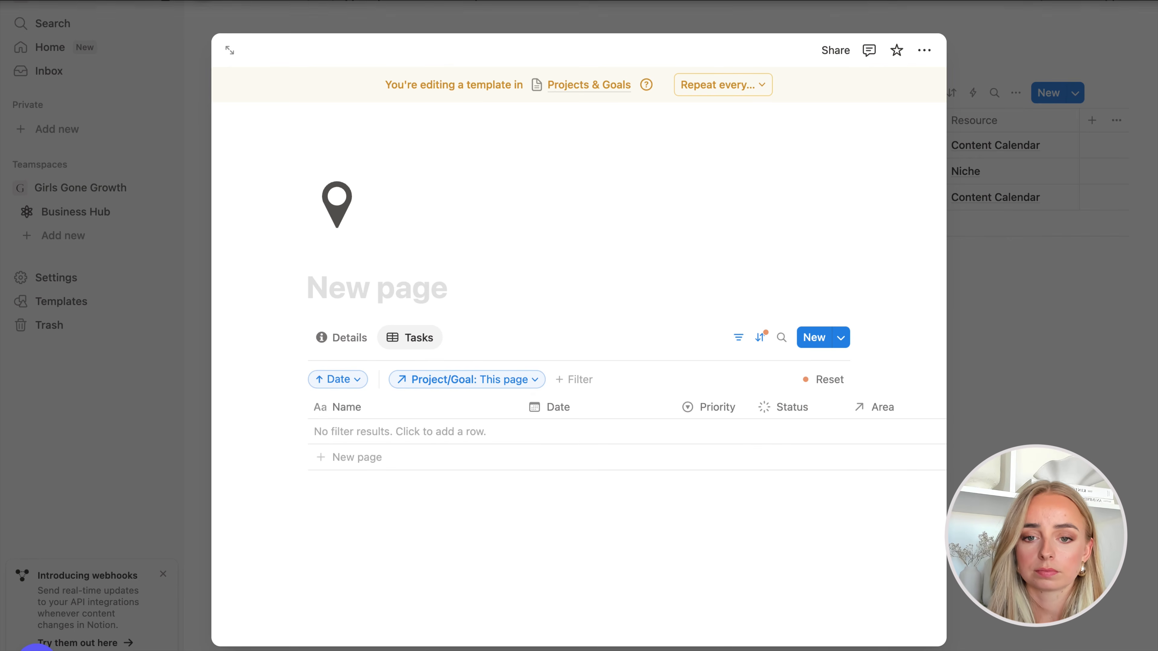
- Add Priority as a second sort to the template's Tasks table and close the template
{"action": "left_click", "coordinate": [760, 339]}
{"action": "left_click", "coordinate": [760, 340]}
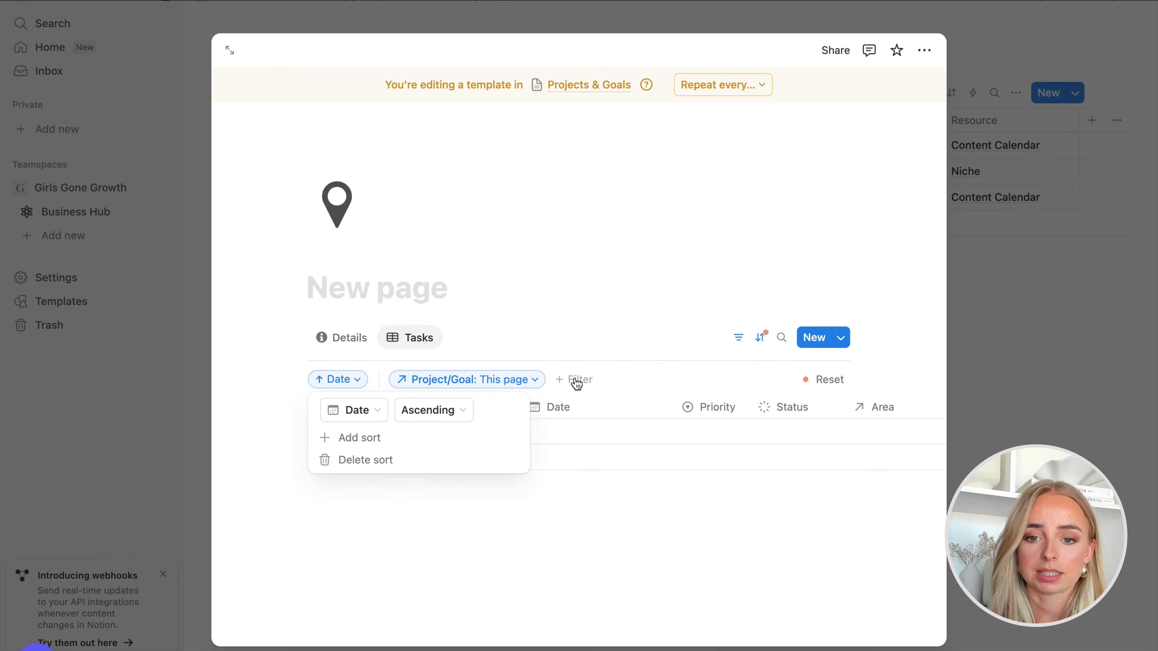
{"action": "left_click", "coordinate": [393, 438]}
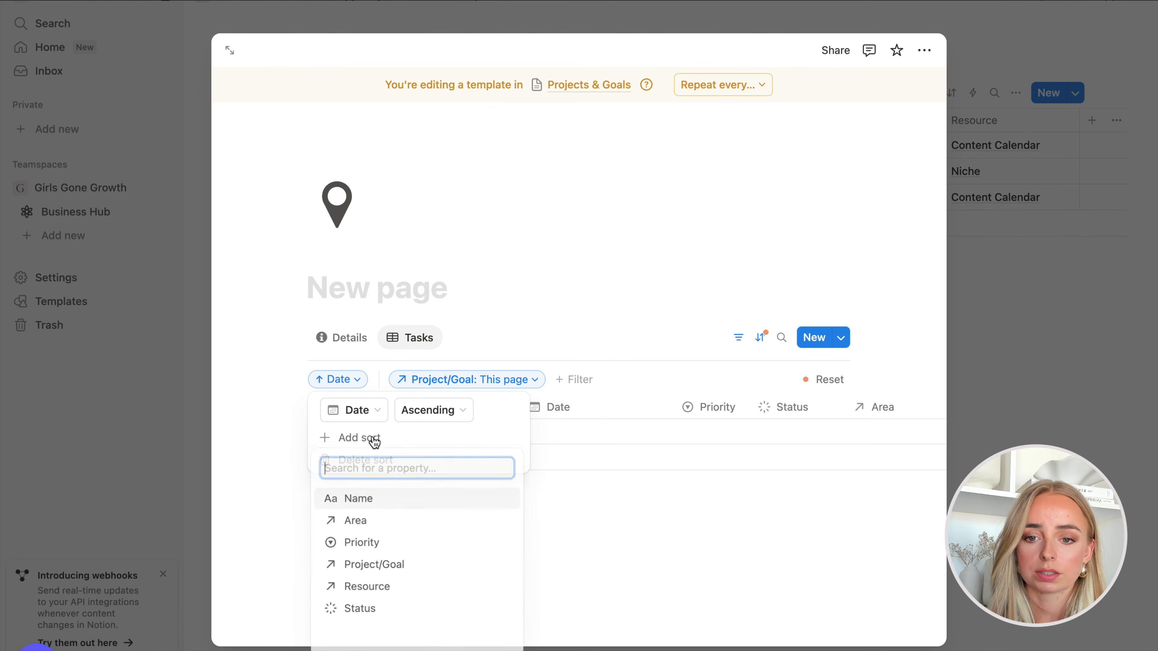
{"action": "left_click", "coordinate": [400, 544]}
{"action": "left_click", "coordinate": [540, 575]}
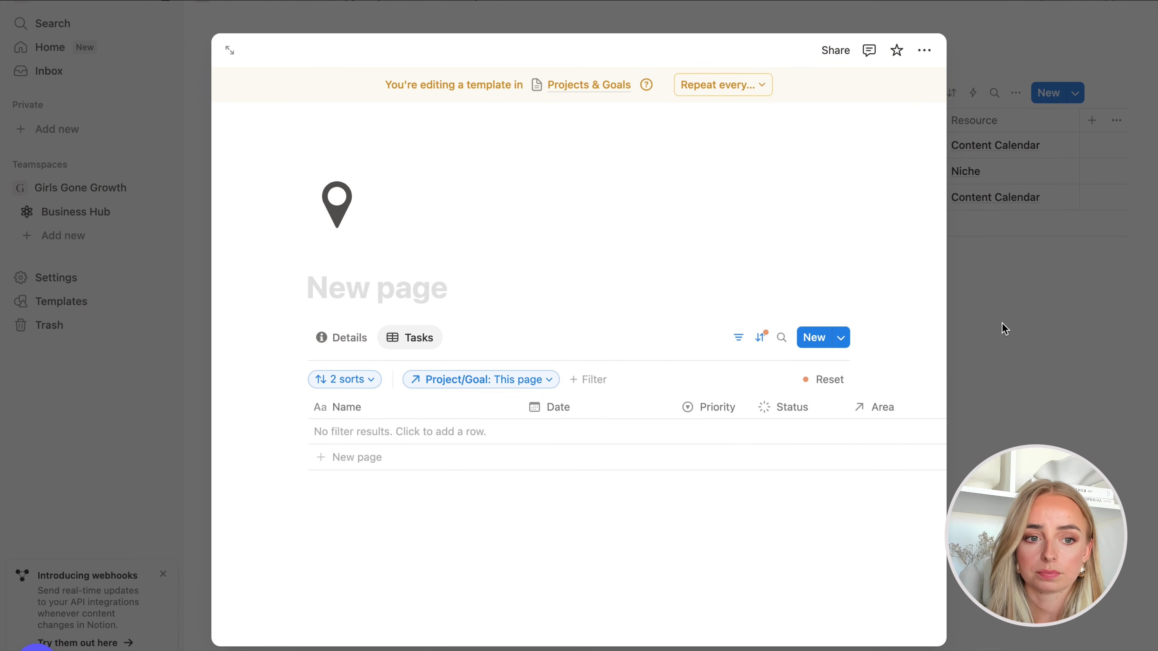
{"action": "left_click", "coordinate": [1025, 316]}
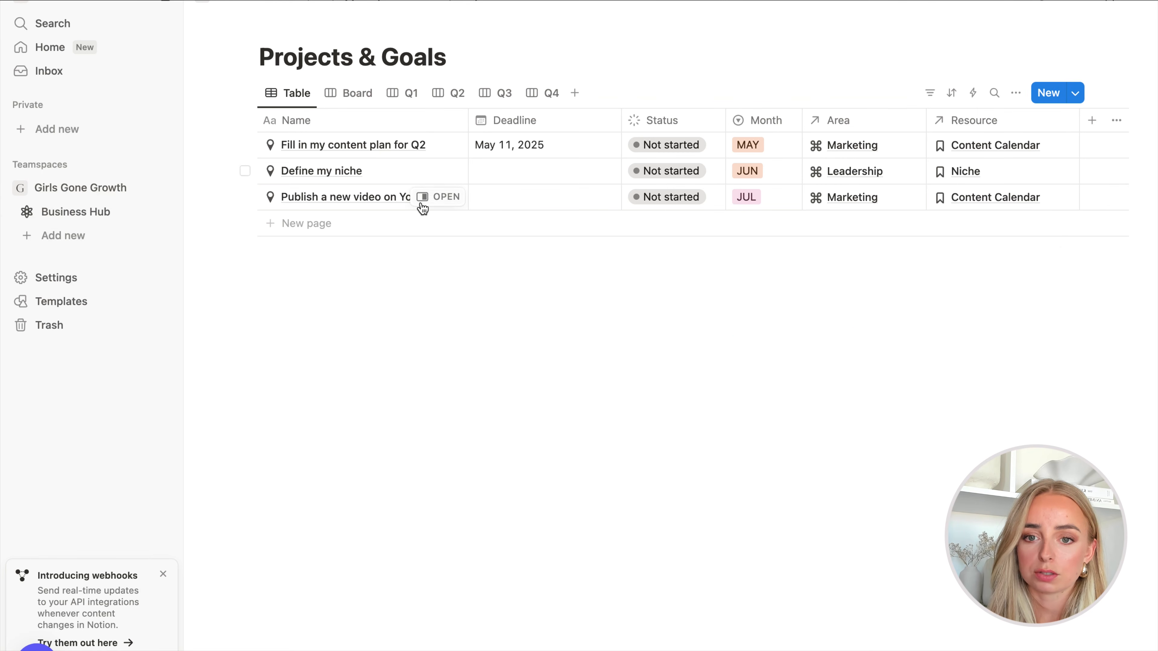
- Open the Publish a new video on YouTube project as a full page and check which existing tasks can be linked
{"action": "left_click", "coordinate": [438, 197]}
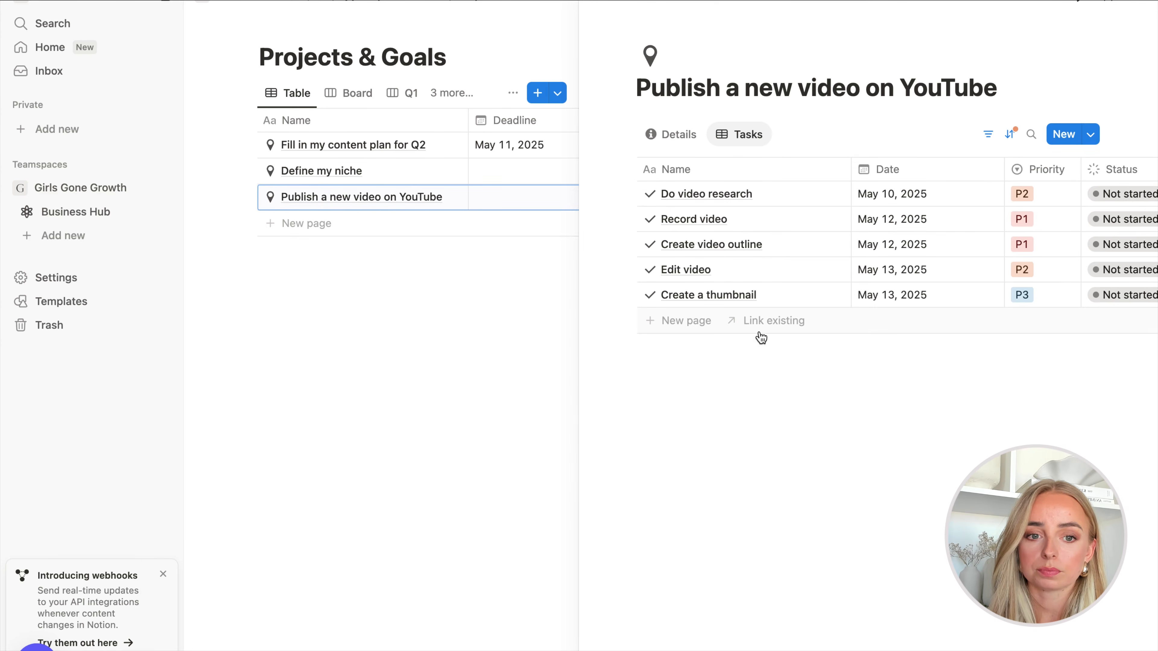
{"action": "left_click", "coordinate": [620, 5]}
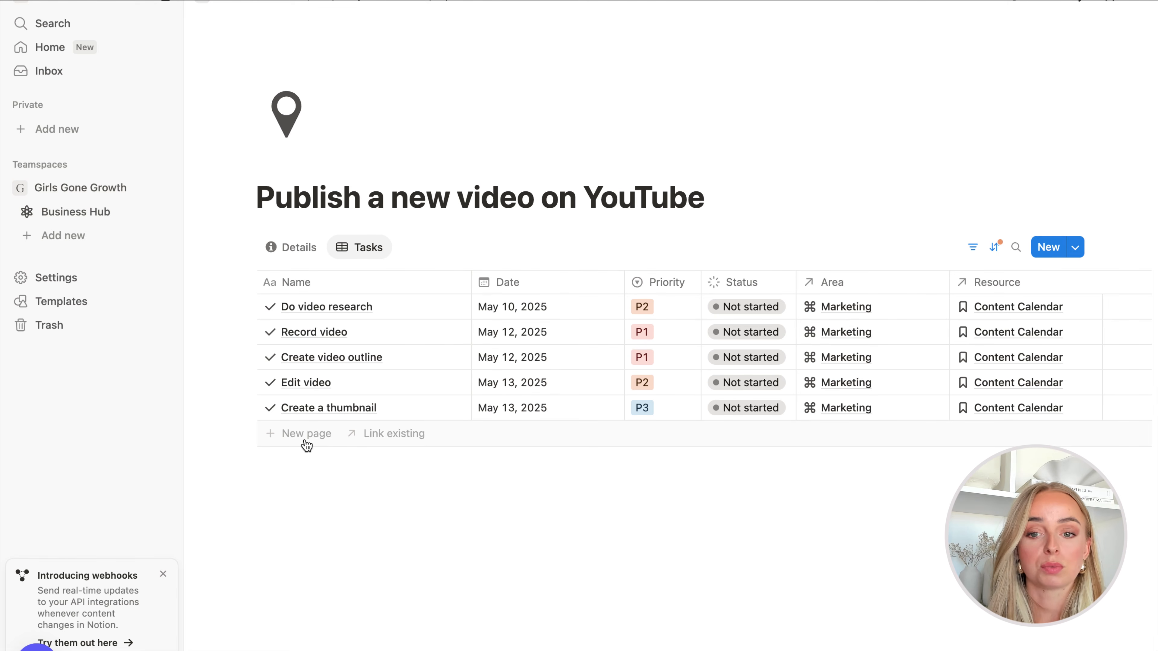
{"action": "left_click", "coordinate": [392, 434]}
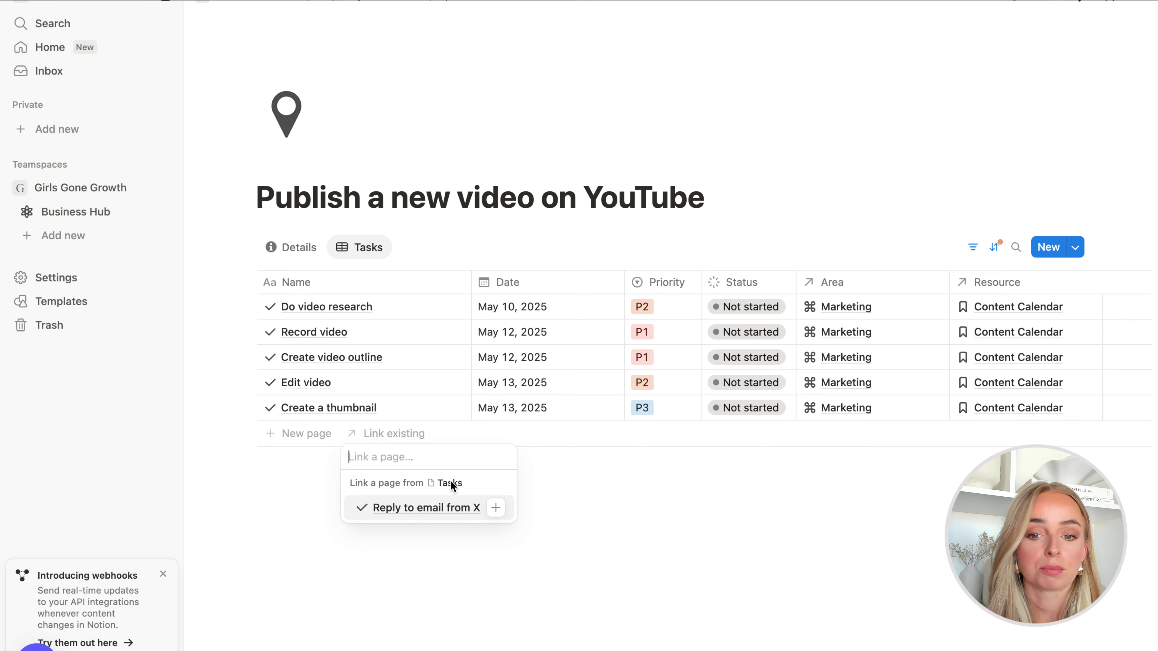
{"action": "left_click", "coordinate": [573, 548]}
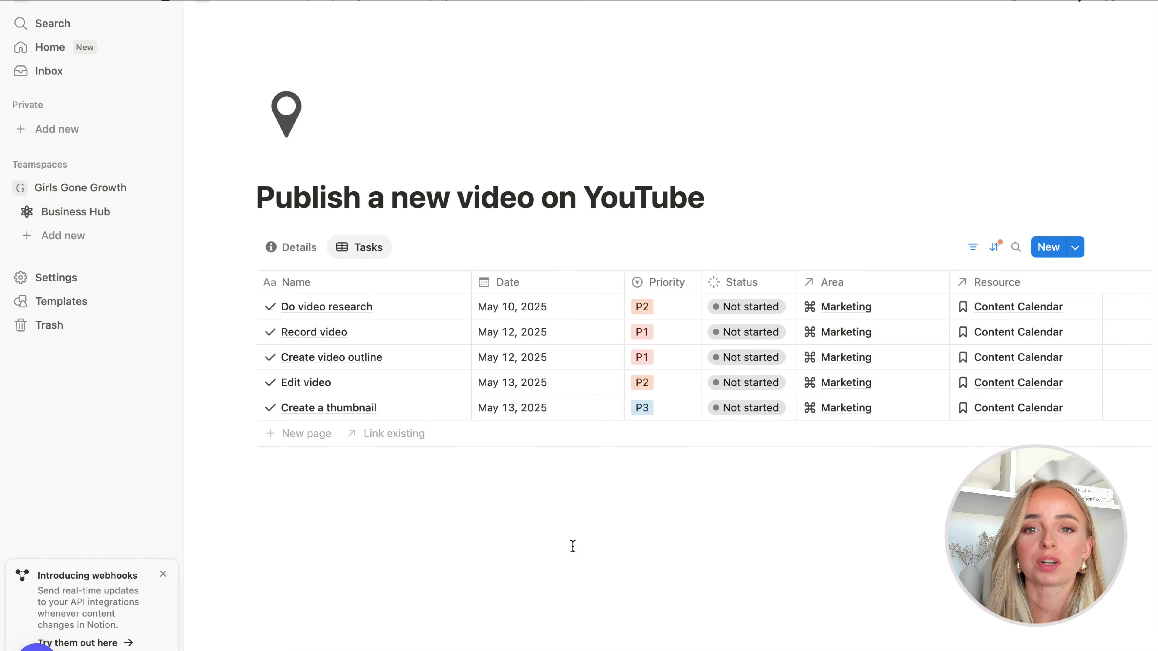
{"action": "mouse_move", "coordinate": [444, 306]}
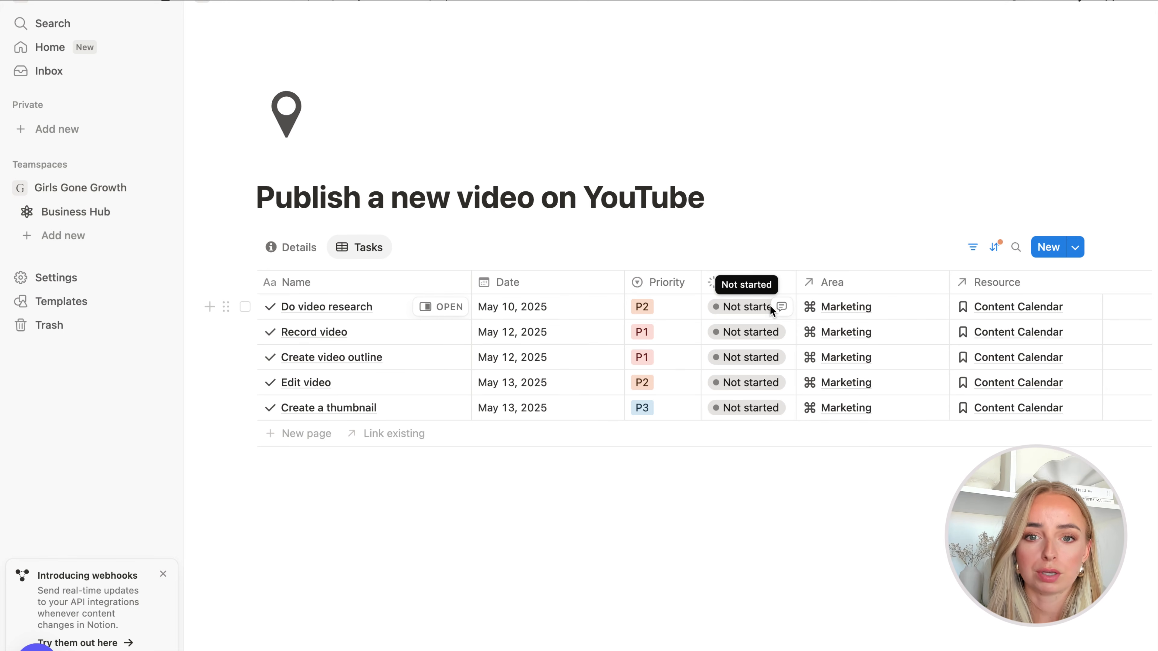
{"action": "left_click", "coordinate": [1112, 4]}
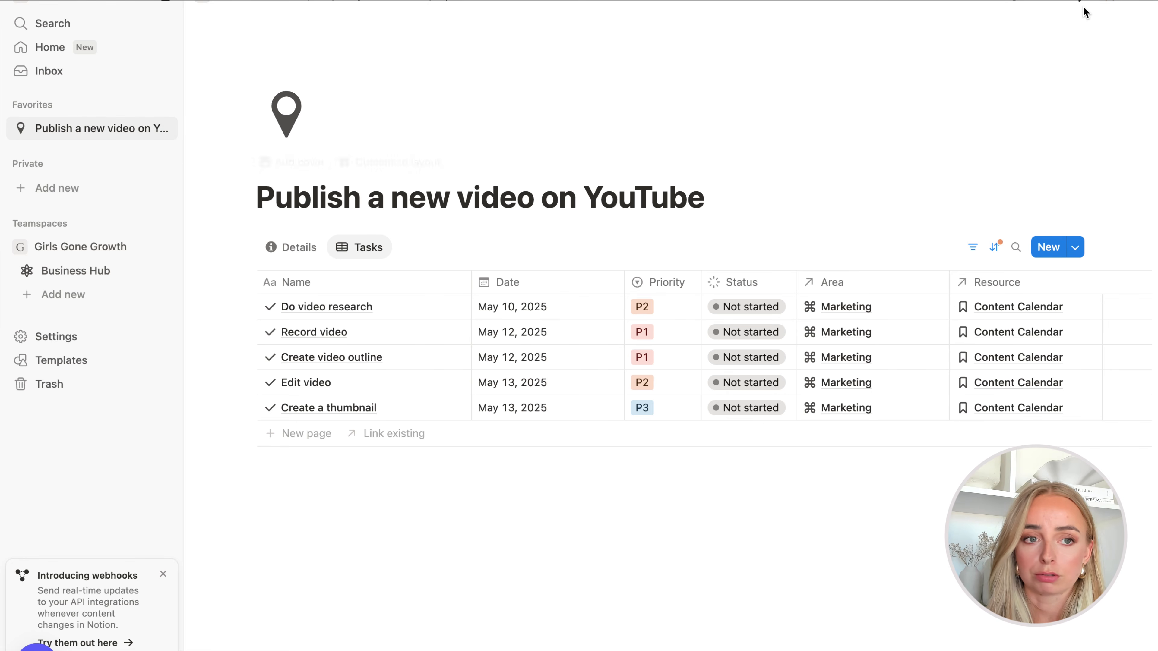
{"action": "left_click", "coordinate": [1112, 4]}
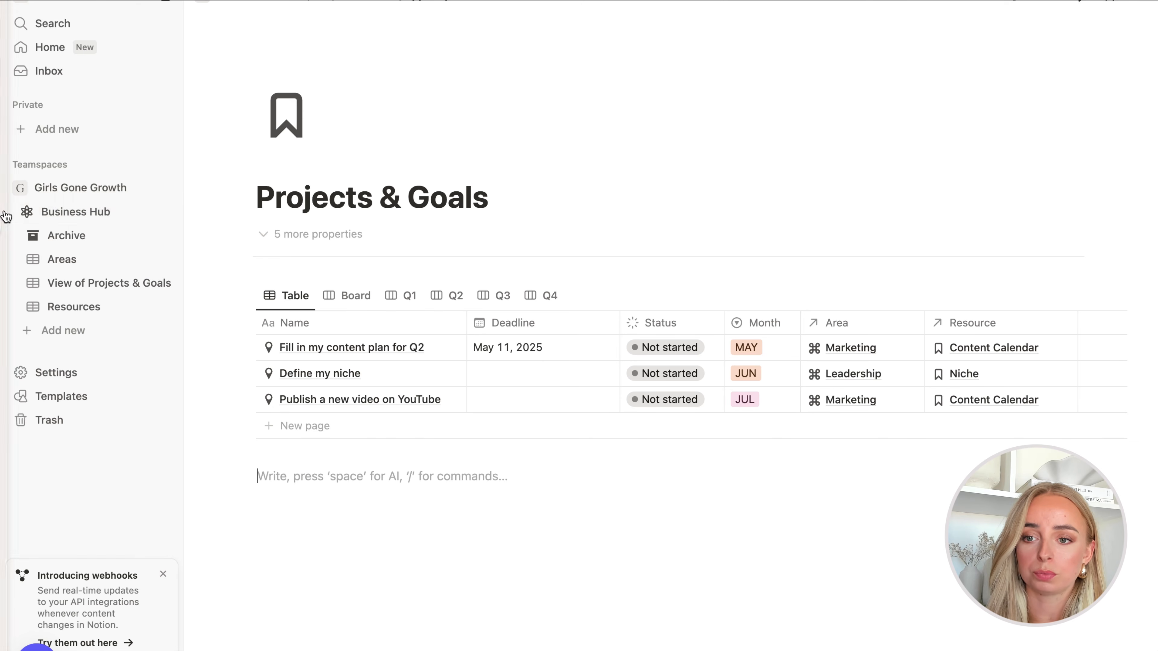
- Open the Tasks database as a full page from the Resources list of the Business Hub
{"action": "left_click", "coordinate": [26, 212]}
{"action": "left_click", "coordinate": [52, 218]}
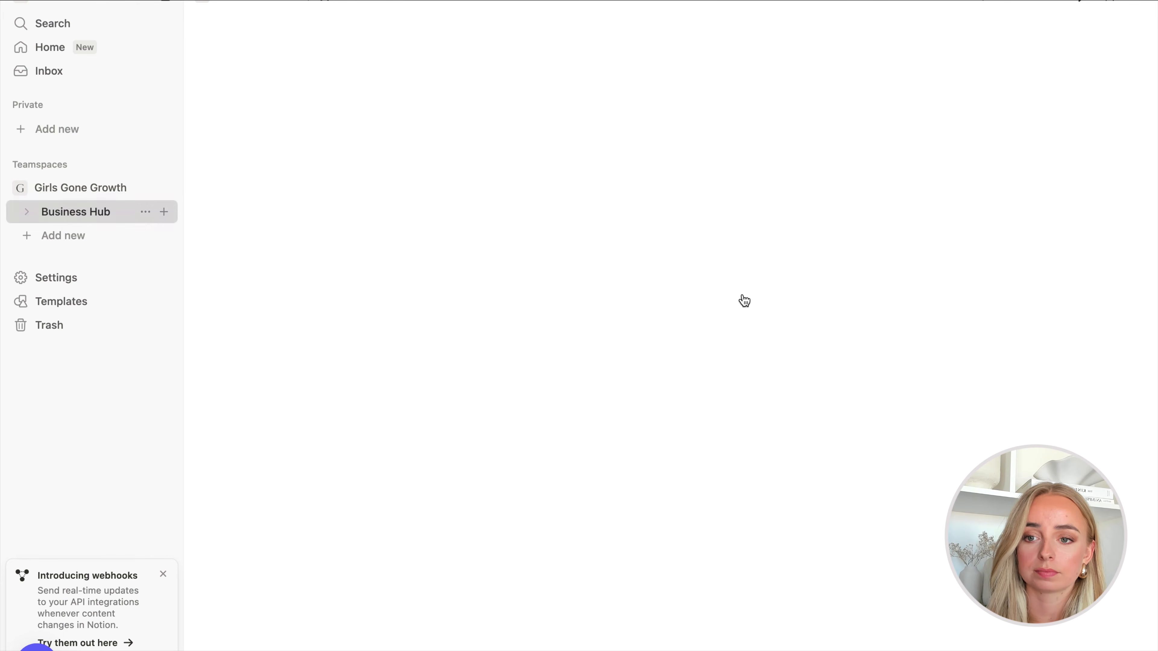
{"action": "scroll", "coordinate": [767, 303], "scroll_direction": "down", "scroll_amount": 5}
{"action": "scroll", "coordinate": [768, 303], "scroll_direction": "down", "scroll_amount": 5}
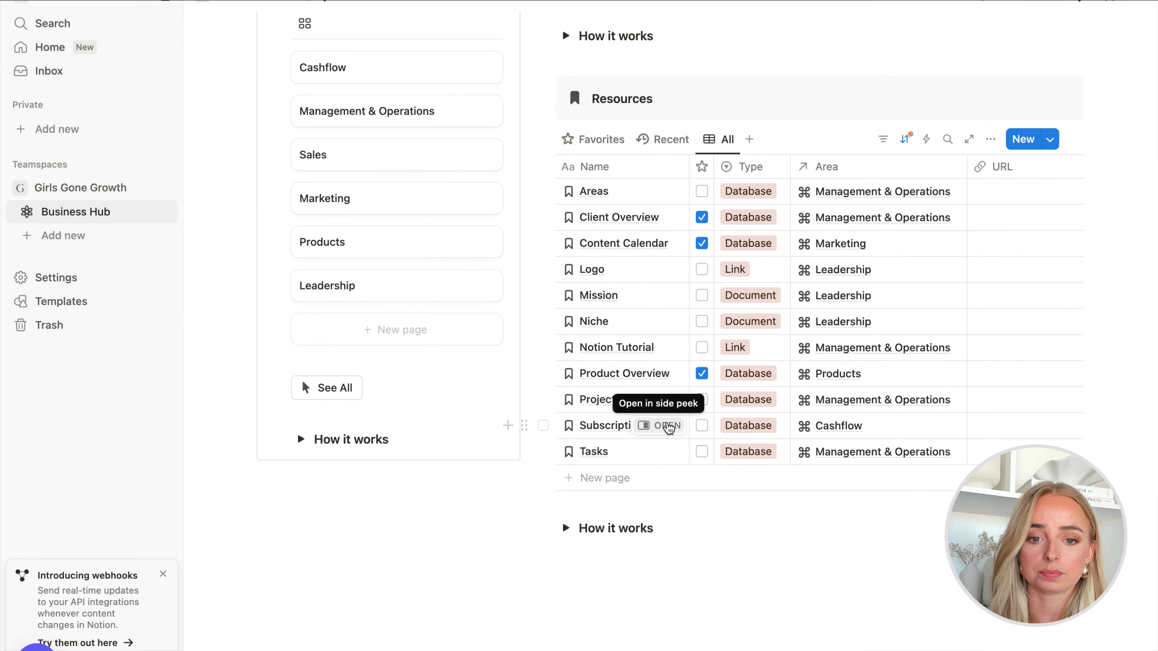
{"action": "left_click", "coordinate": [662, 451]}
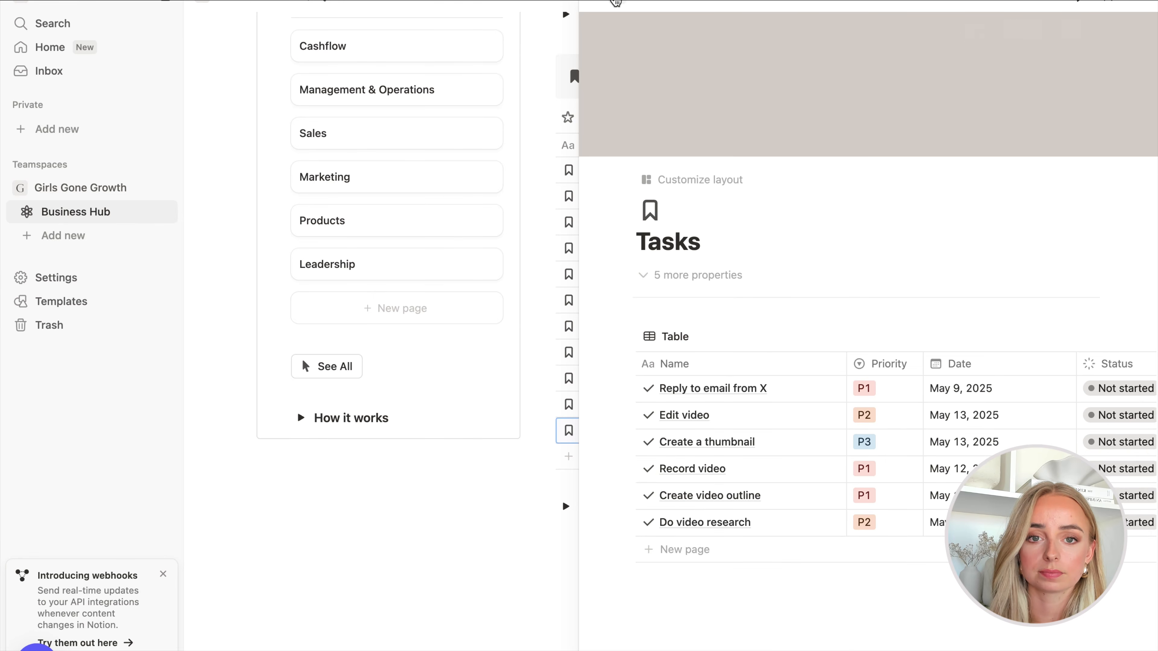
{"action": "left_click", "coordinate": [616, 5]}
{"action": "scroll", "coordinate": [773, 238], "scroll_direction": "down", "scroll_amount": 4}
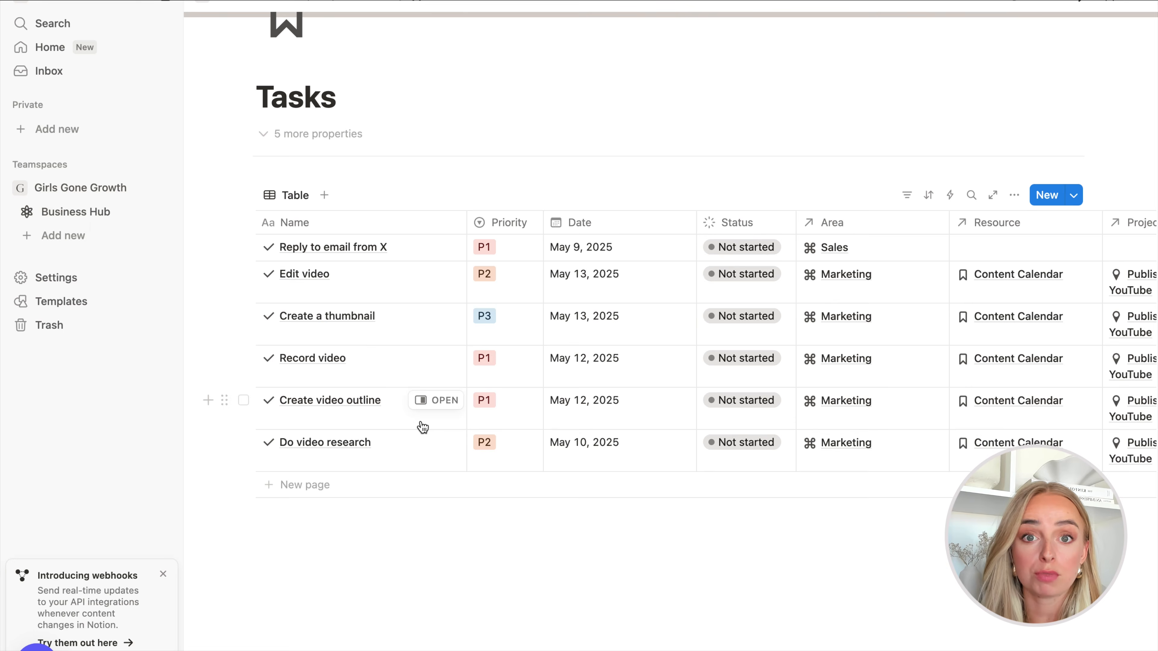
- Widen the Project/Goal column of the Tasks table so each project name fits on one line
{"action": "scroll", "coordinate": [423, 427], "scroll_direction": "right", "scroll_amount": 5}
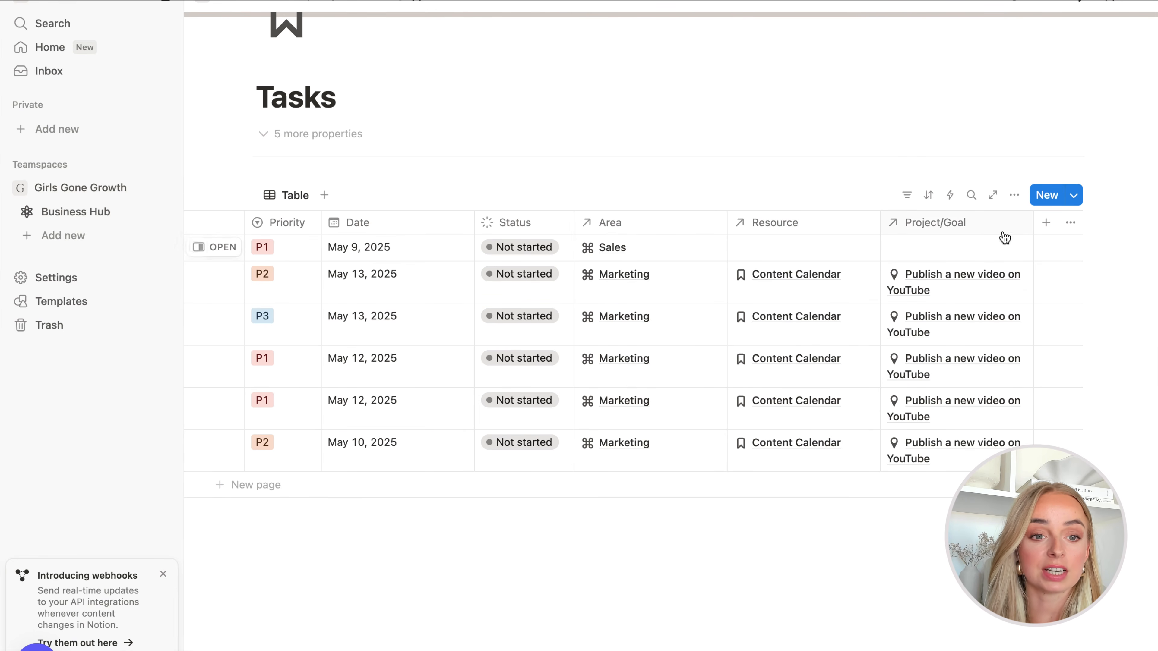
{"action": "left_click_drag", "start_coordinate": [1034, 222], "coordinate": [1097, 222]}
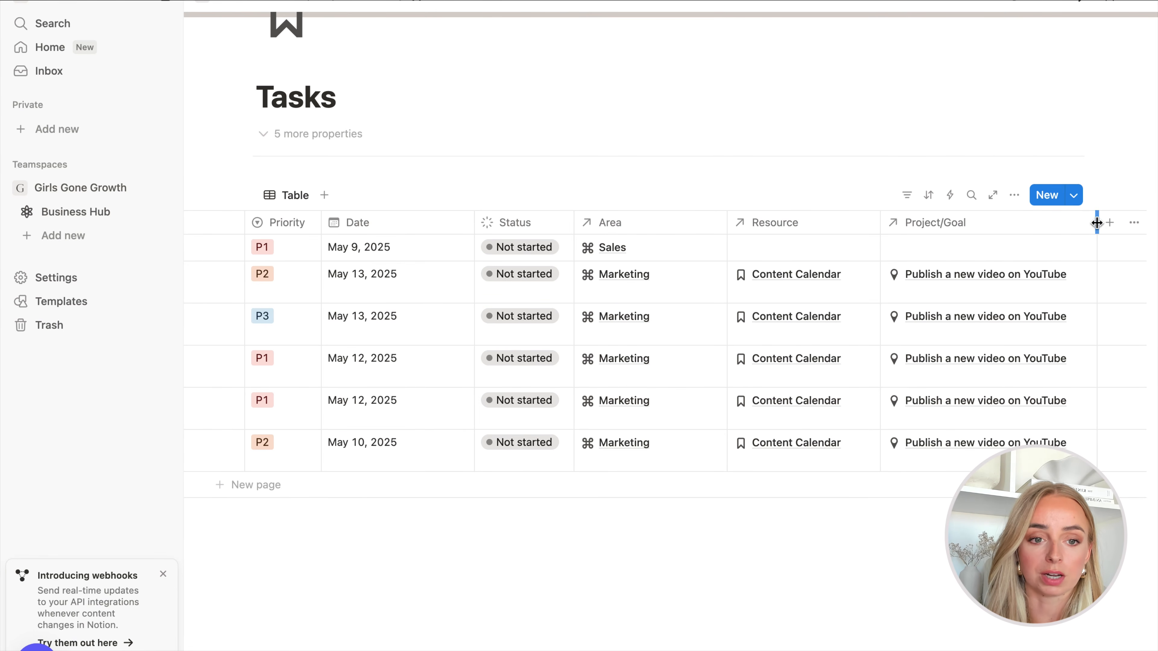
{"action": "scroll", "coordinate": [574, 370], "scroll_direction": "left", "scroll_amount": 5}
{"action": "scroll", "coordinate": [577, 370], "scroll_direction": "up", "scroll_amount": 1}
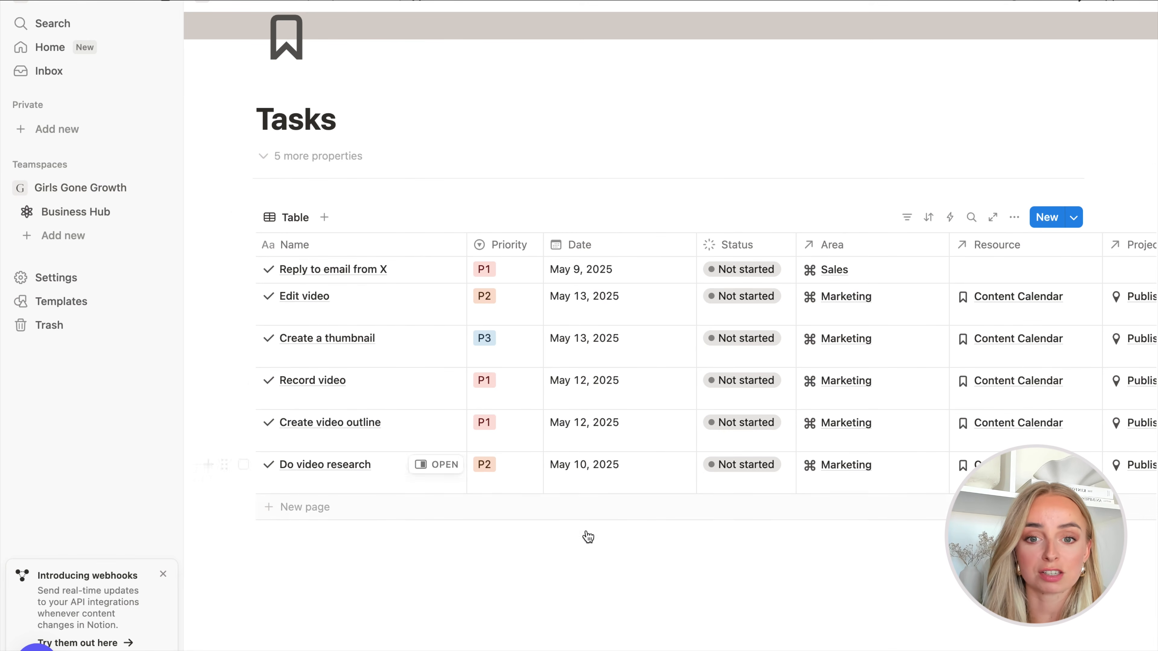
{"action": "mouse_move", "coordinate": [587, 543]}
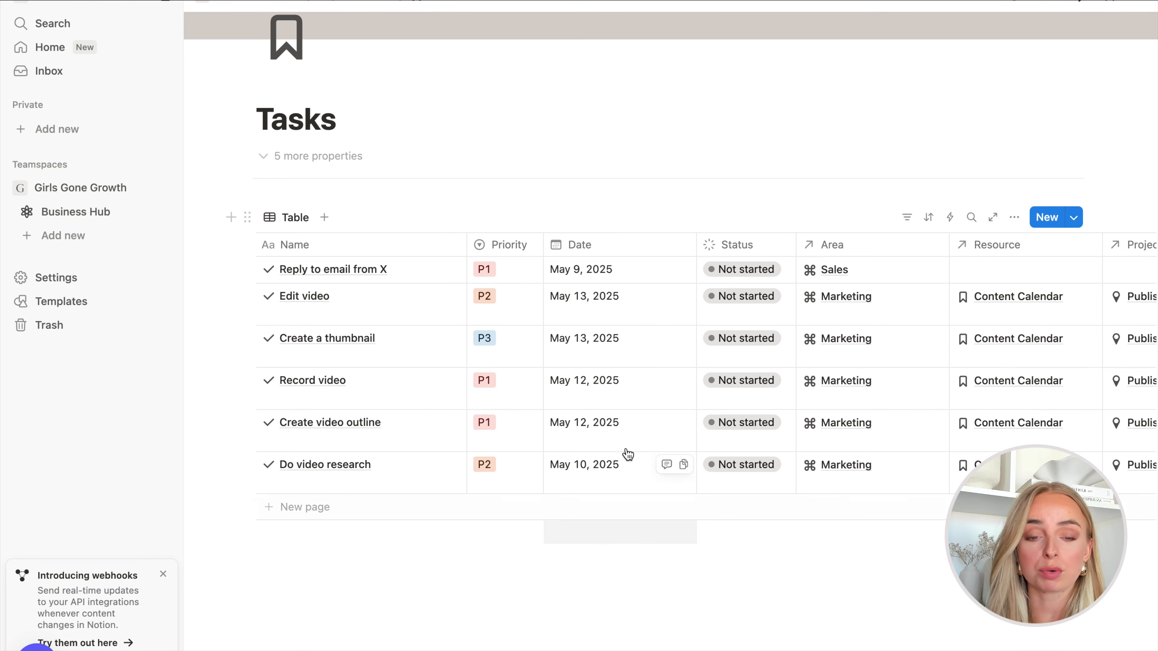
- Duplicate the Table view of the Tasks database and name the copy Ideas
{"action": "left_click", "coordinate": [295, 224]}
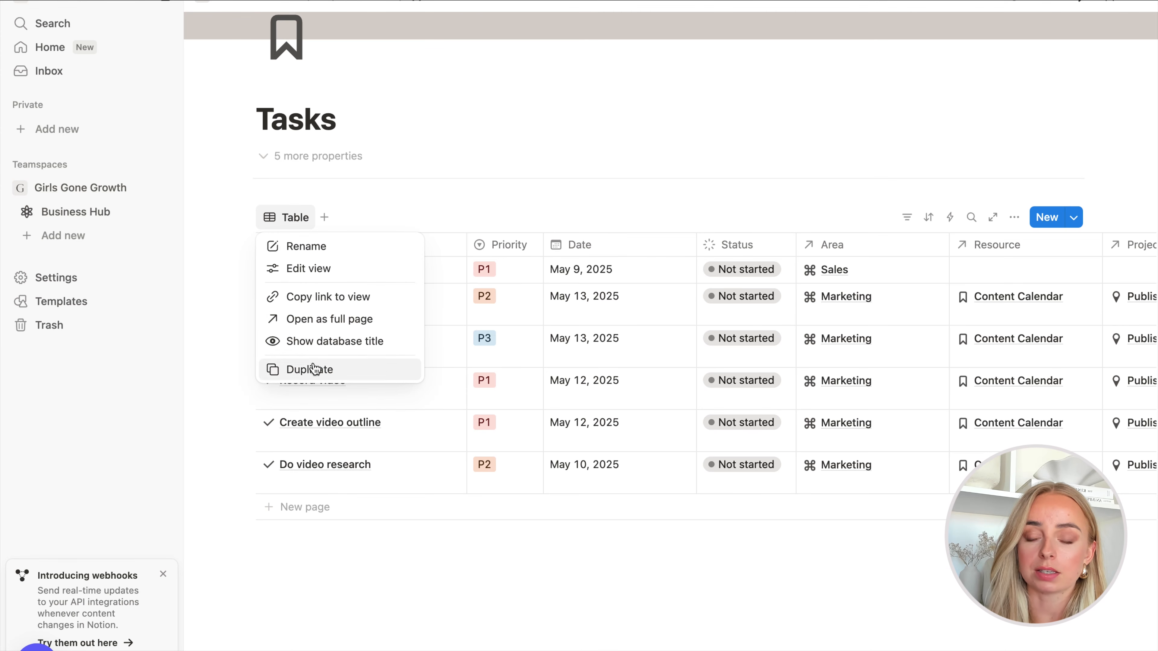
{"action": "left_click", "coordinate": [328, 370]}
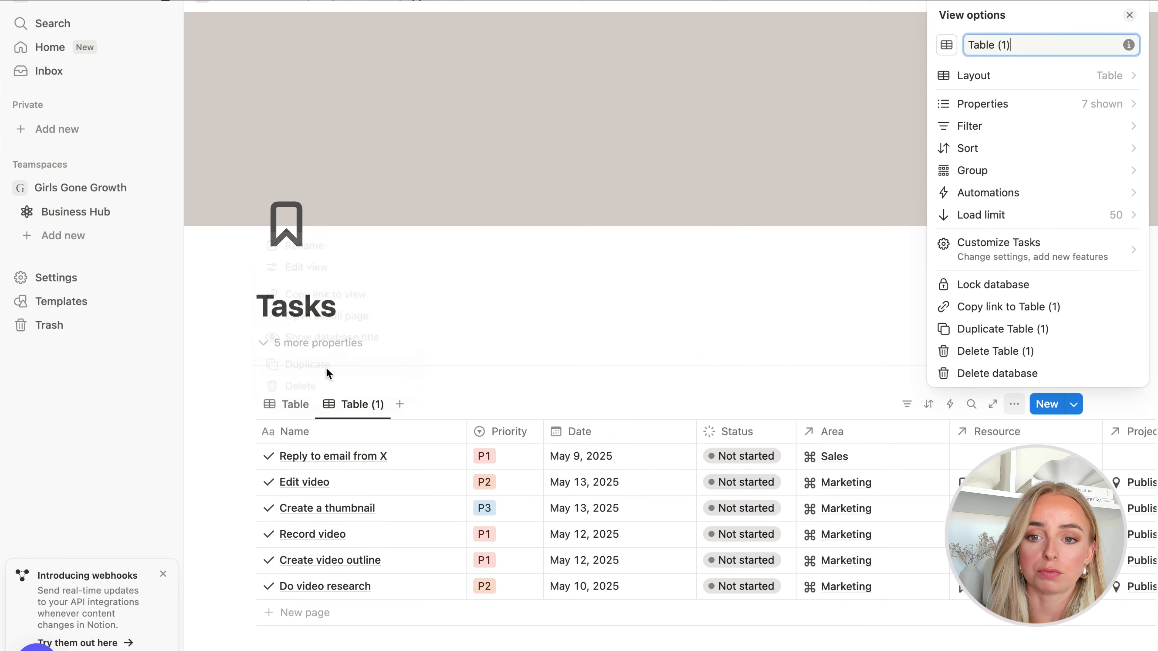
{"action": "triple_click", "coordinate": [989, 45]}
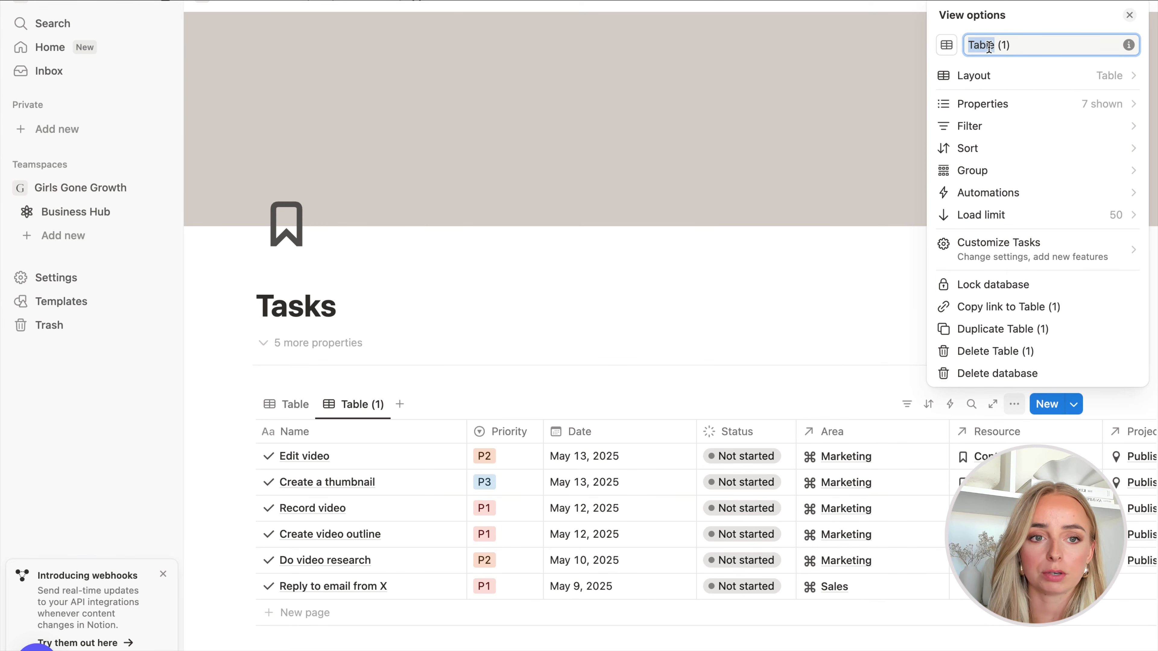
{"action": "type", "text": "Ideas"}
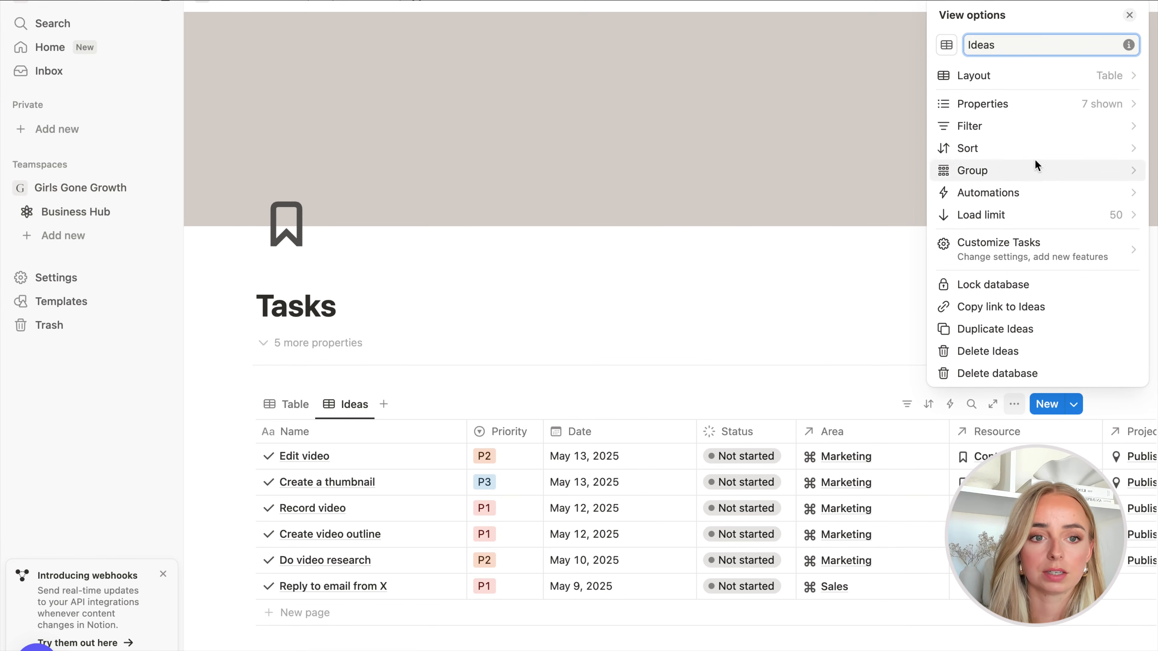
- Filter the Ideas view to tasks whose Status is Idea
{"action": "left_click", "coordinate": [1091, 130]}
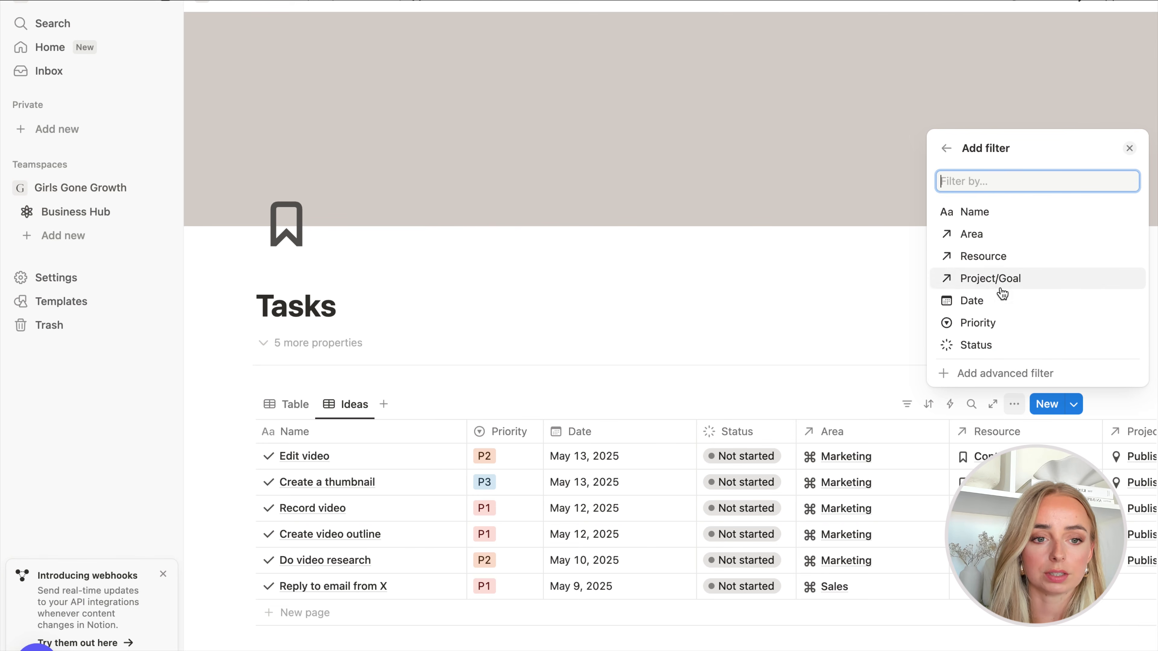
{"action": "left_click", "coordinate": [1003, 343]}
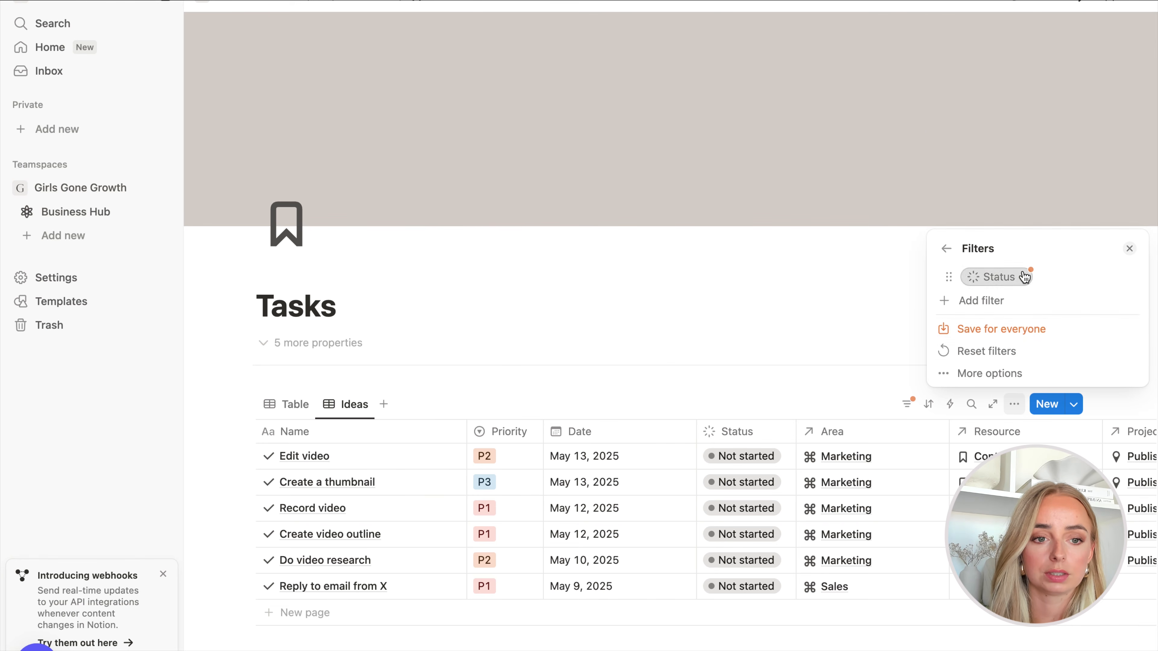
{"action": "left_click", "coordinate": [998, 277]}
{"action": "left_click", "coordinate": [973, 345]}
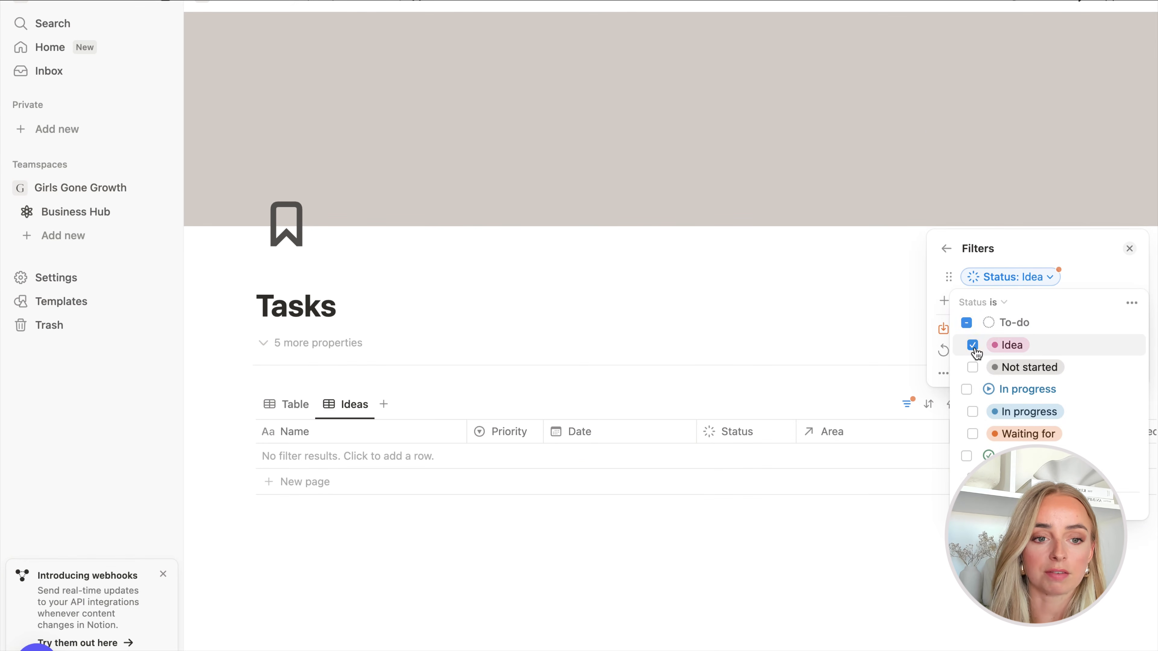
{"action": "left_click", "coordinate": [661, 552]}
{"action": "scroll", "coordinate": [807, 504], "scroll_direction": "down", "scroll_amount": 2}
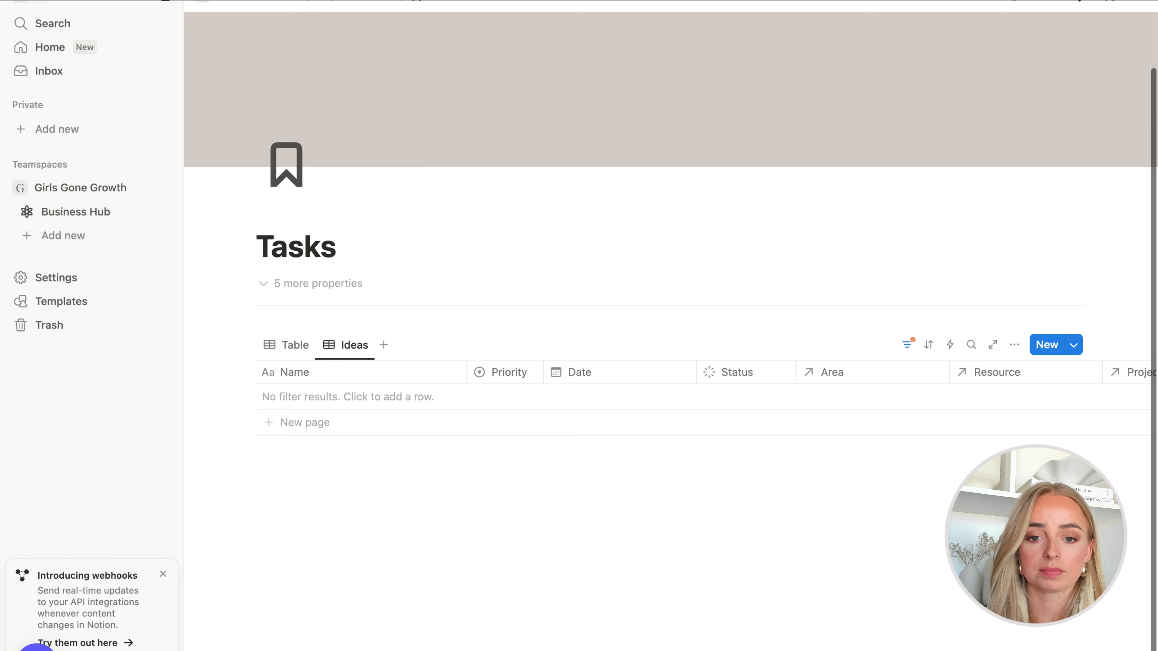
- Rename the Table view of the Tasks database as All
{"action": "left_click", "coordinate": [276, 350]}
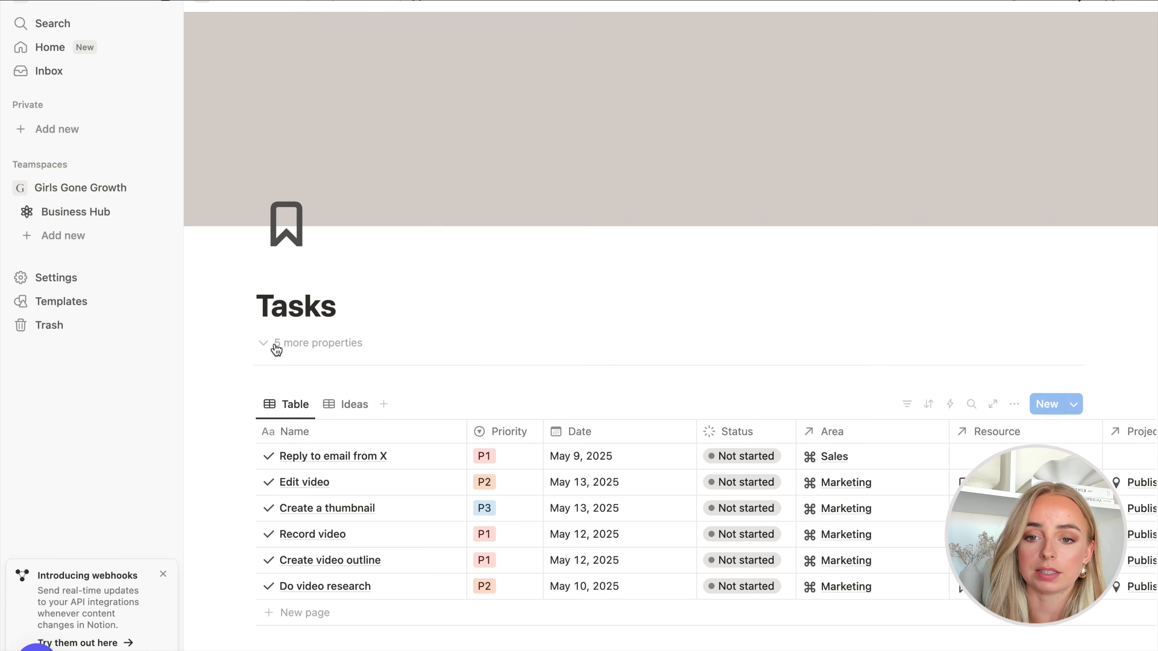
{"action": "scroll", "coordinate": [606, 355], "scroll_direction": "down", "scroll_amount": 1}
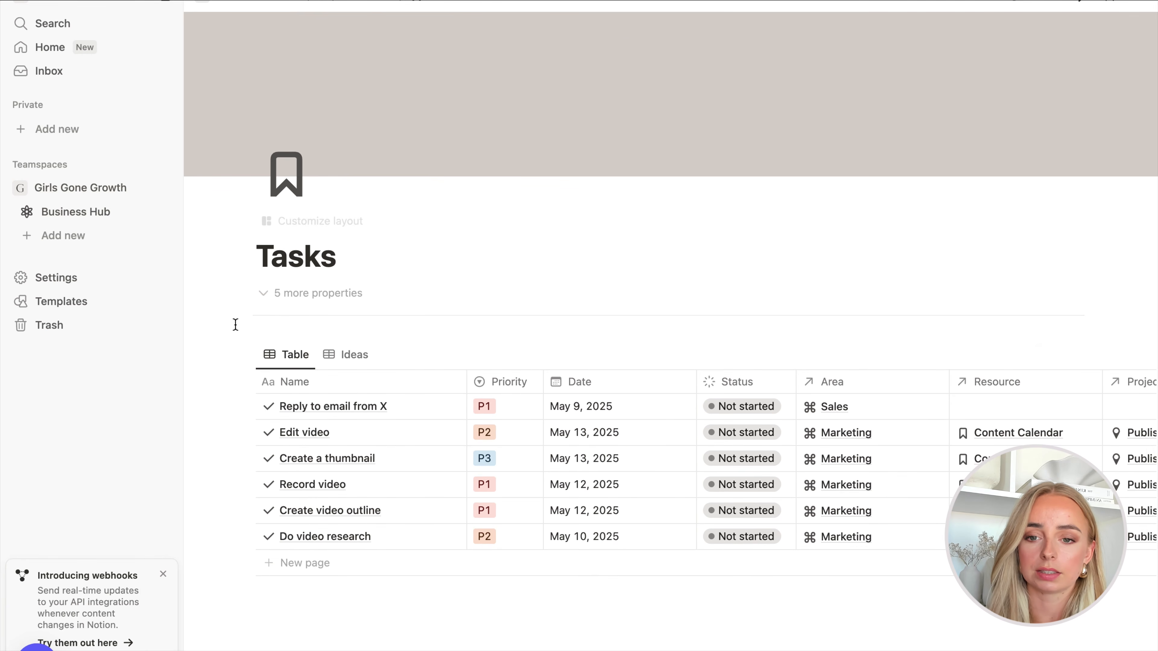
{"action": "left_click", "coordinate": [290, 355]}
{"action": "left_click", "coordinate": [296, 388]}
{"action": "type", "text": "All"}
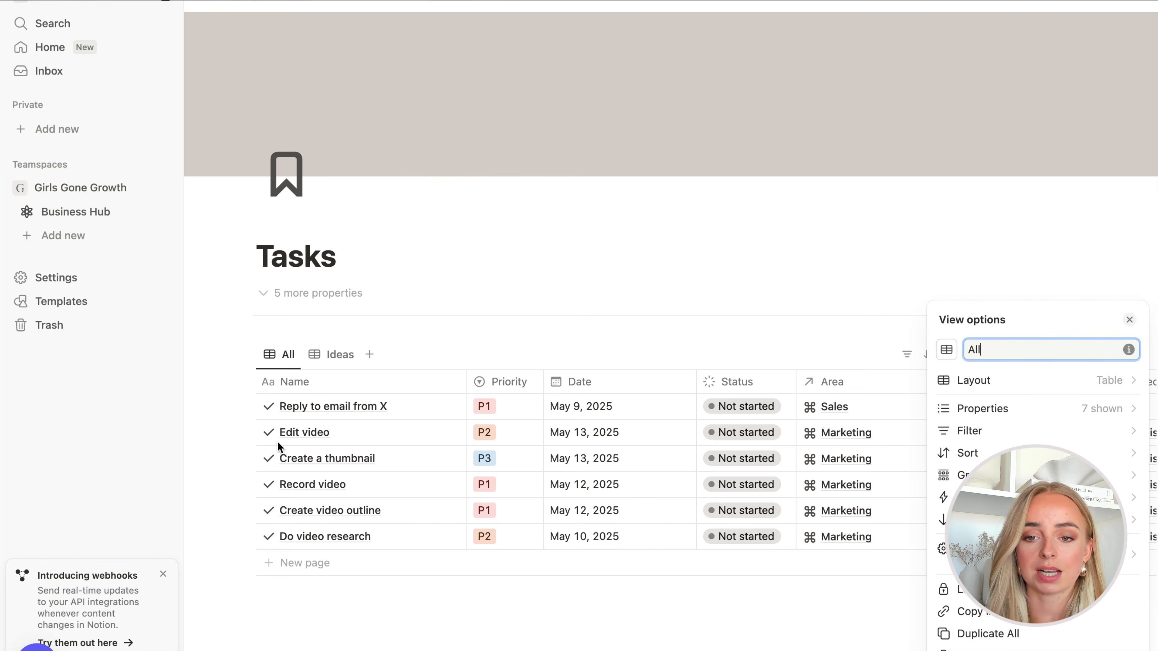
{"action": "left_click", "coordinate": [452, 624]}
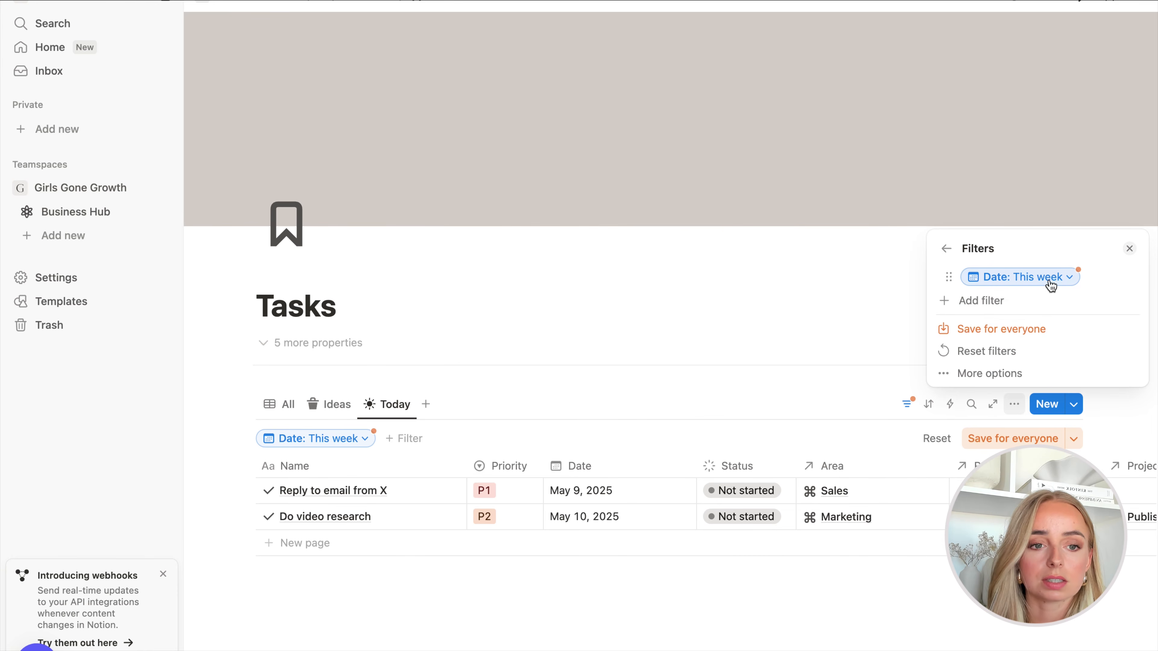
- Set the Today view's Date filter to This day, relative to today, and save it for everyone
{"action": "left_click", "coordinate": [1049, 283]}
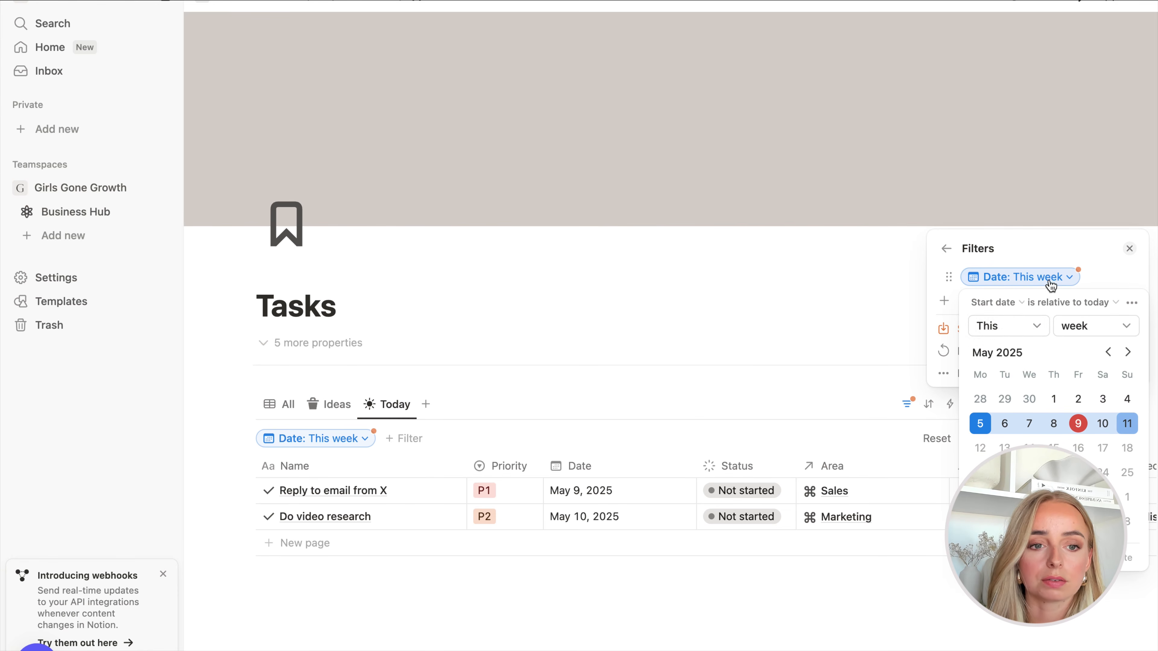
{"action": "left_click", "coordinate": [1046, 302]}
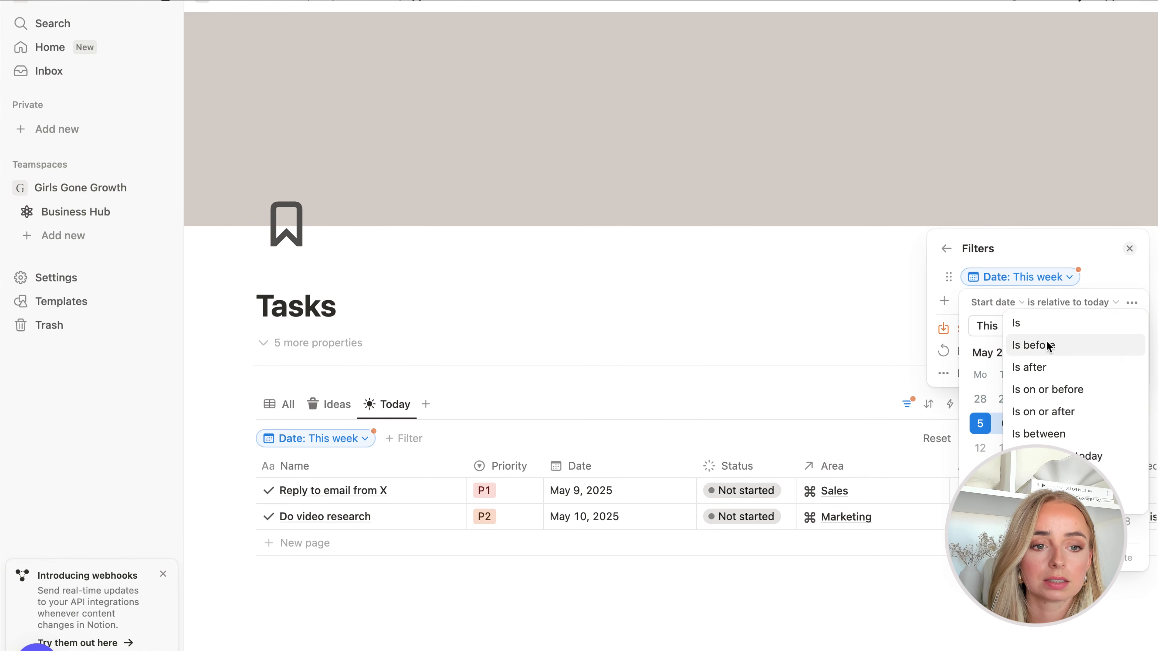
{"action": "left_click", "coordinate": [1061, 456]}
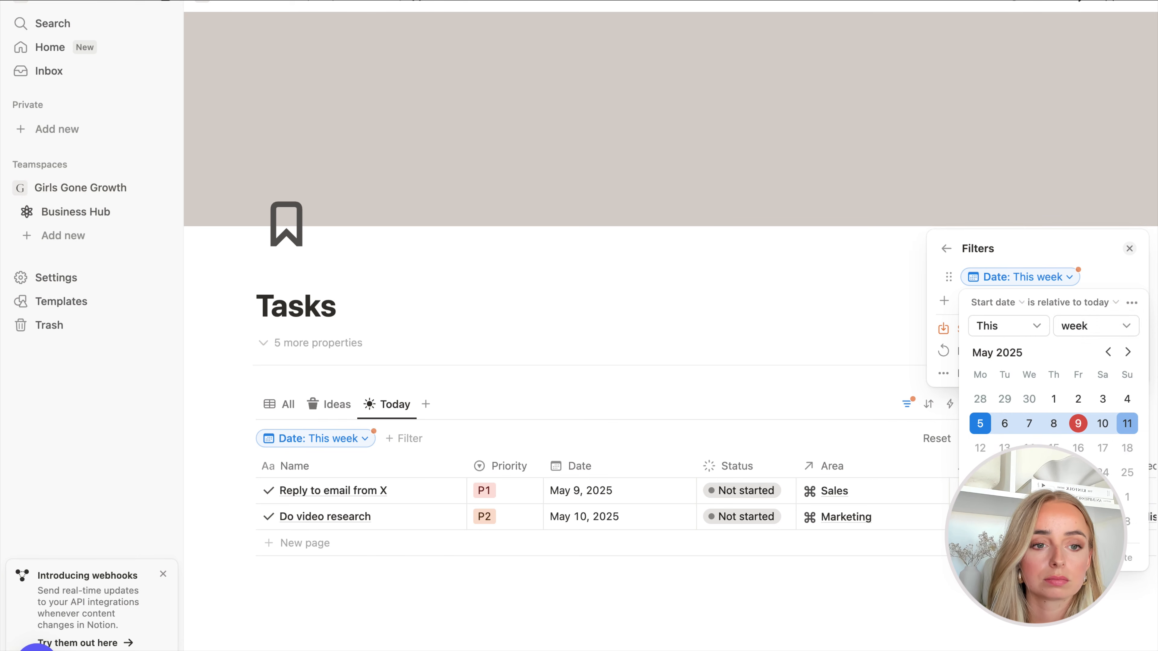
{"action": "left_click", "coordinate": [1025, 331]}
{"action": "left_click", "coordinate": [1029, 331]}
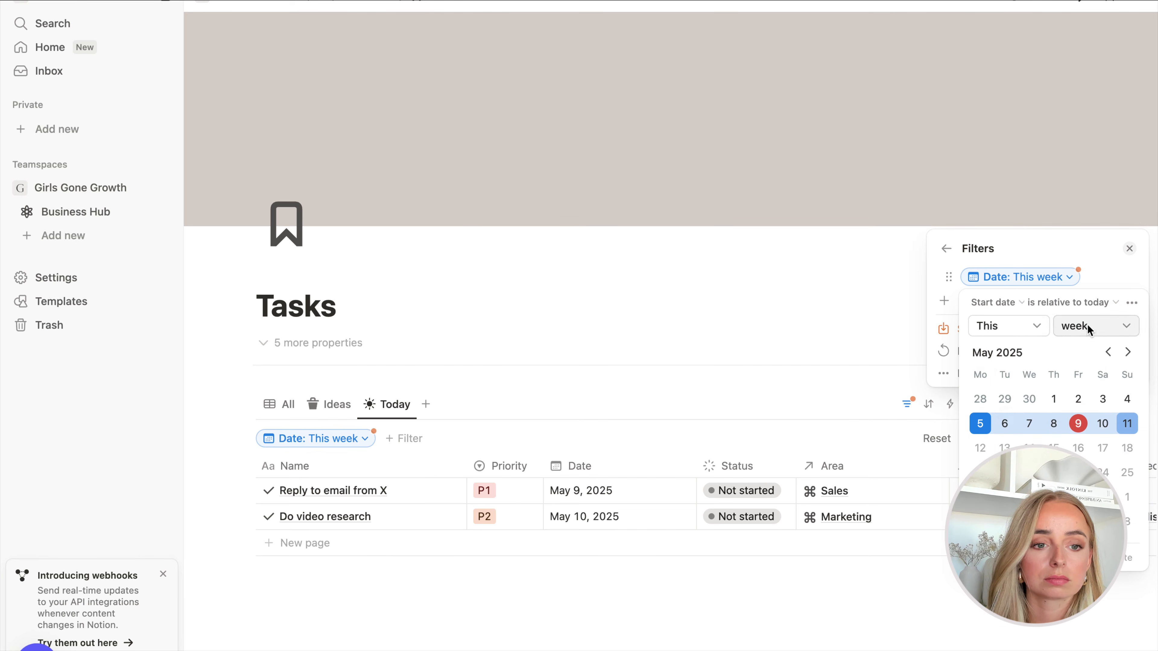
{"action": "left_click", "coordinate": [1089, 329]}
{"action": "left_click", "coordinate": [1091, 356]}
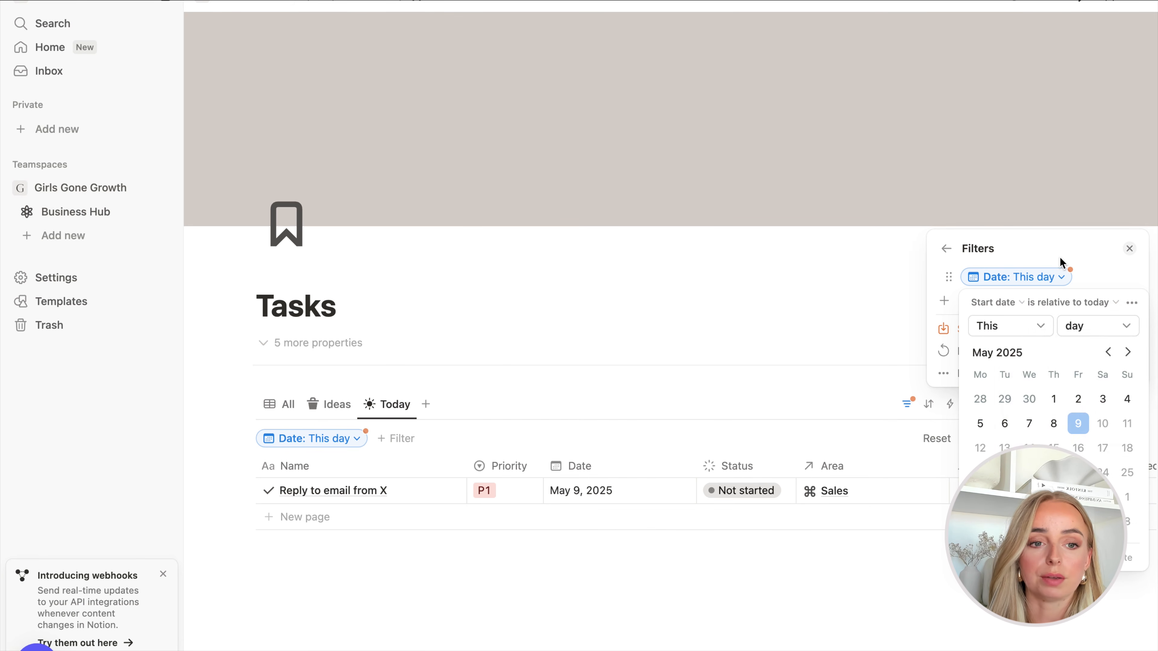
{"action": "left_click", "coordinate": [1043, 251]}
{"action": "left_click", "coordinate": [1021, 330]}
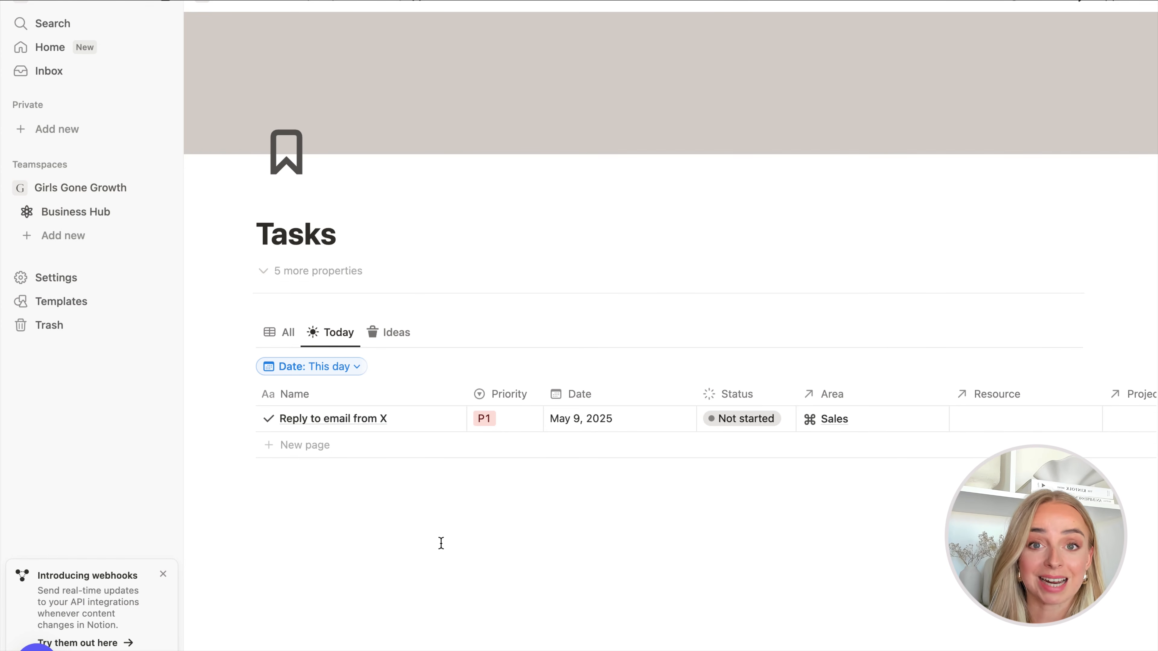
- Set the date of the Reply to email from X task to May 8, 2025
{"action": "left_click", "coordinate": [580, 419]}
{"action": "left_click", "coordinate": [614, 171]}
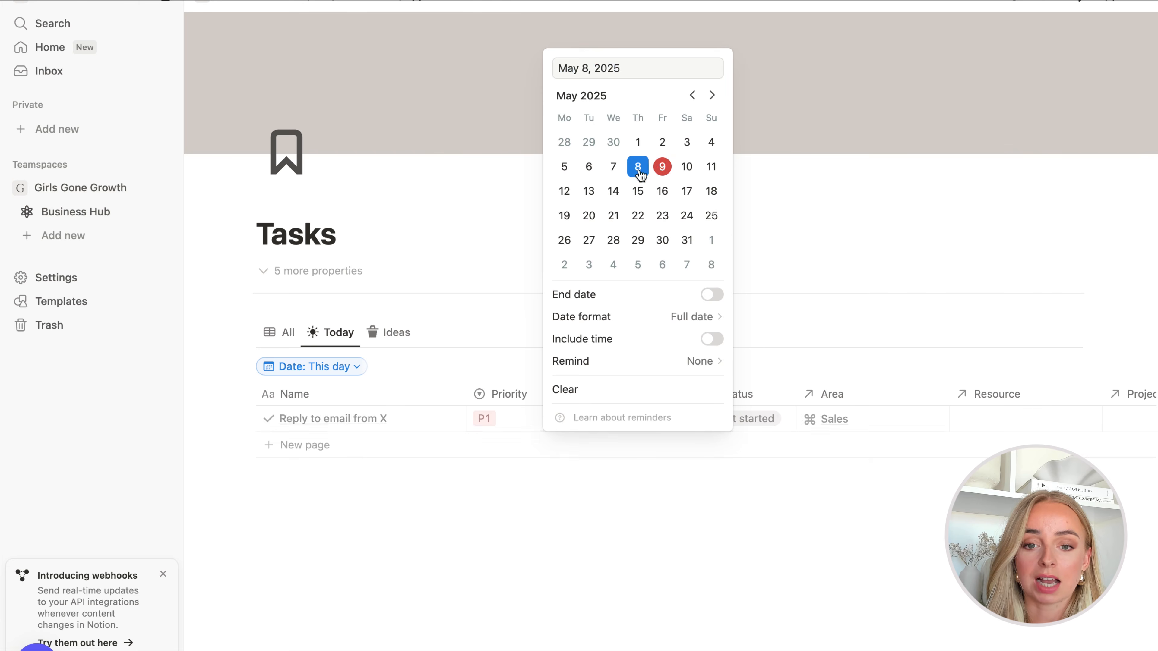
{"action": "left_click", "coordinate": [609, 552]}
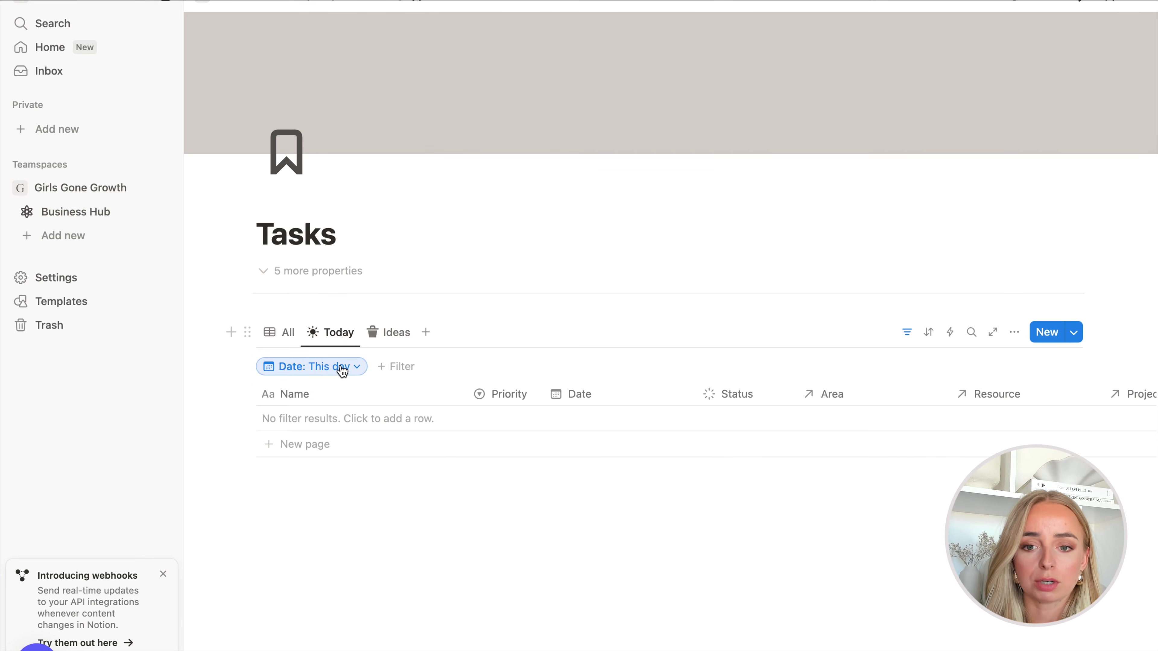
- Convert the Today filter to an advanced filter and add an Or filter group where the start Date is before Today
{"action": "left_click", "coordinate": [349, 373]}
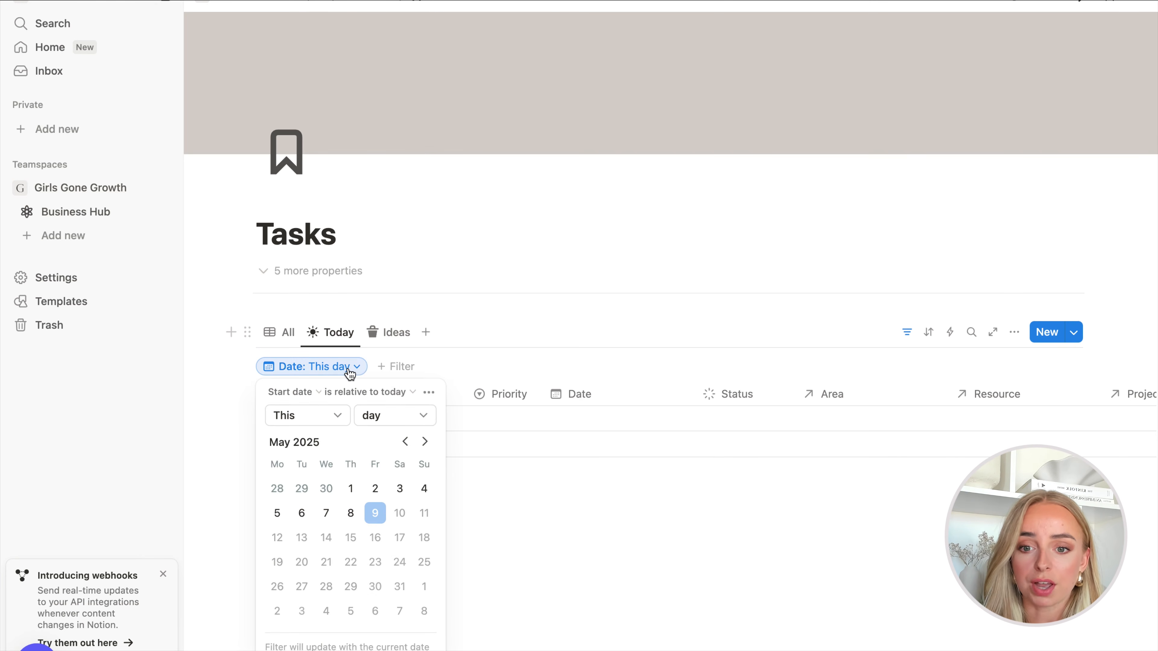
{"action": "left_click", "coordinate": [428, 393]}
{"action": "left_click", "coordinate": [517, 422]}
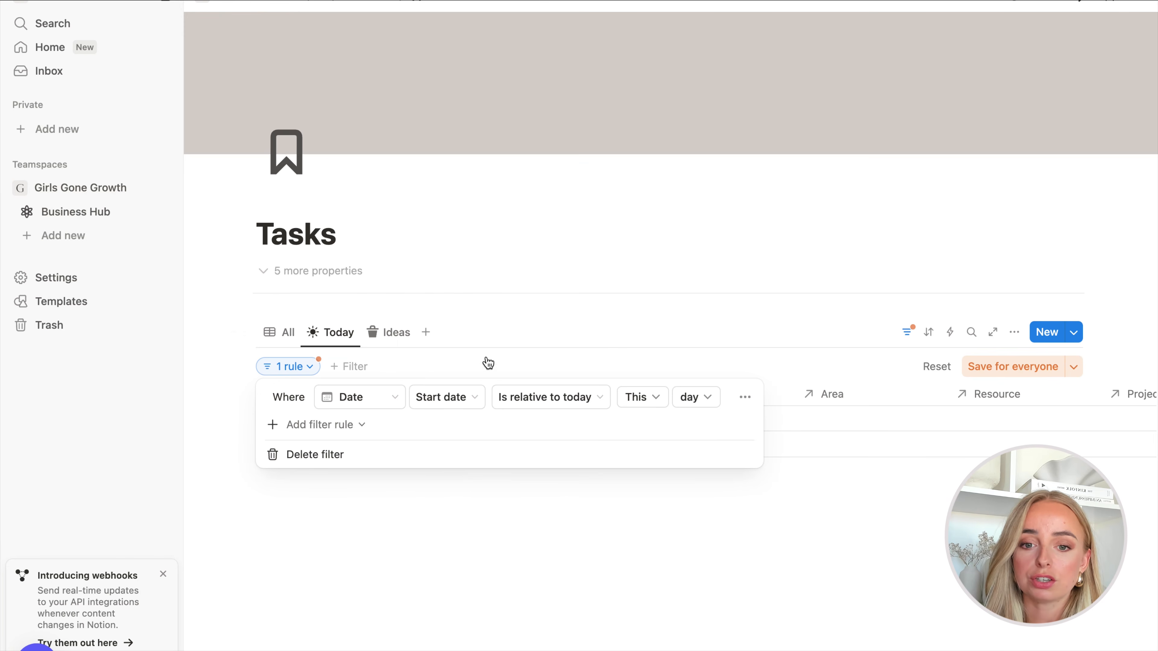
{"action": "left_click", "coordinate": [329, 428]}
{"action": "left_click", "coordinate": [334, 488]}
{"action": "left_click", "coordinate": [296, 434]}
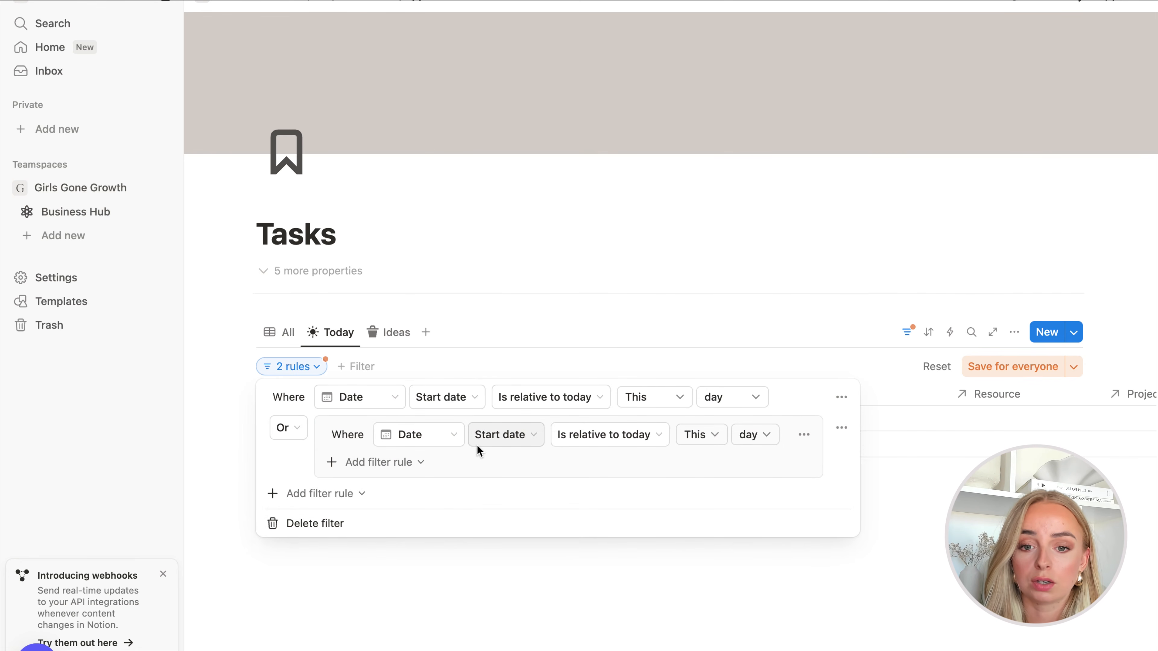
{"action": "left_click", "coordinate": [614, 441]}
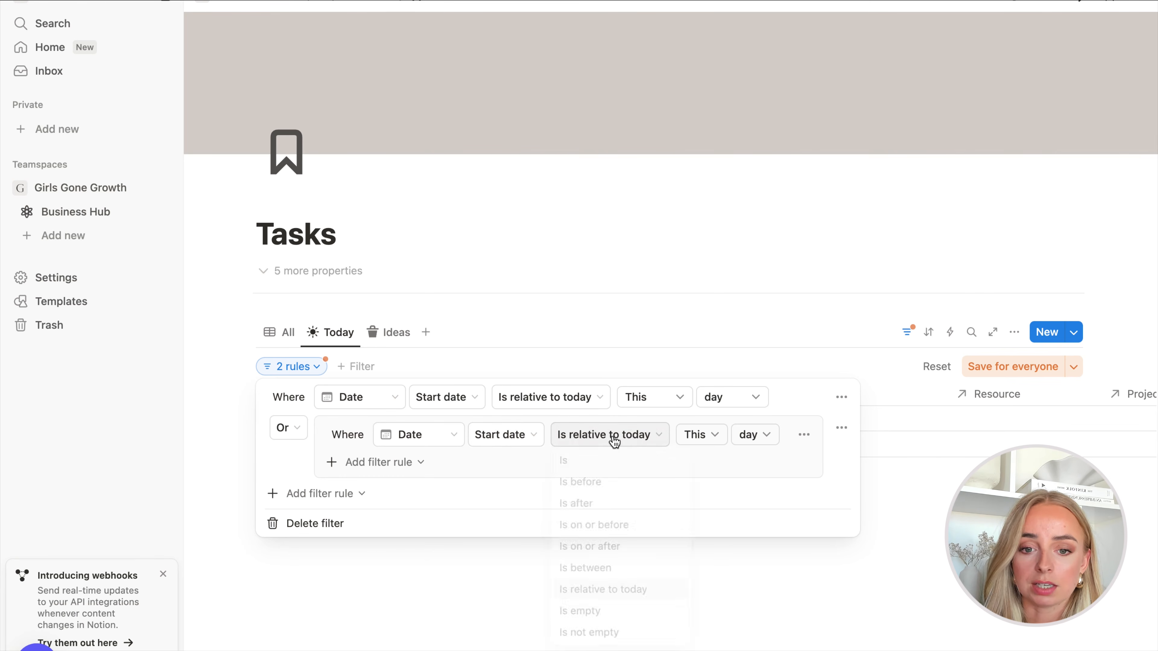
{"action": "left_click", "coordinate": [605, 481]}
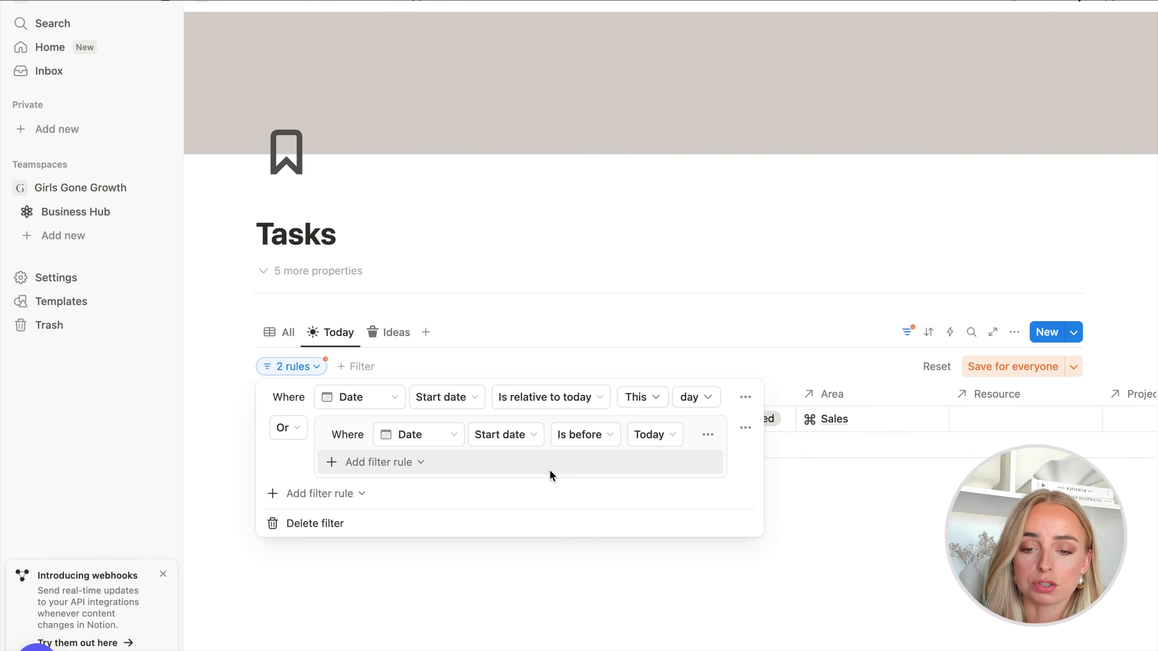
- Add an And condition to the filter group requiring Status is not Done, and save the Today view's filter for everyone
{"action": "left_click", "coordinate": [407, 469]}
{"action": "left_click", "coordinate": [401, 485]}
{"action": "left_click", "coordinate": [348, 467]}
{"action": "left_click", "coordinate": [356, 500]}
{"action": "left_click", "coordinate": [419, 472]}
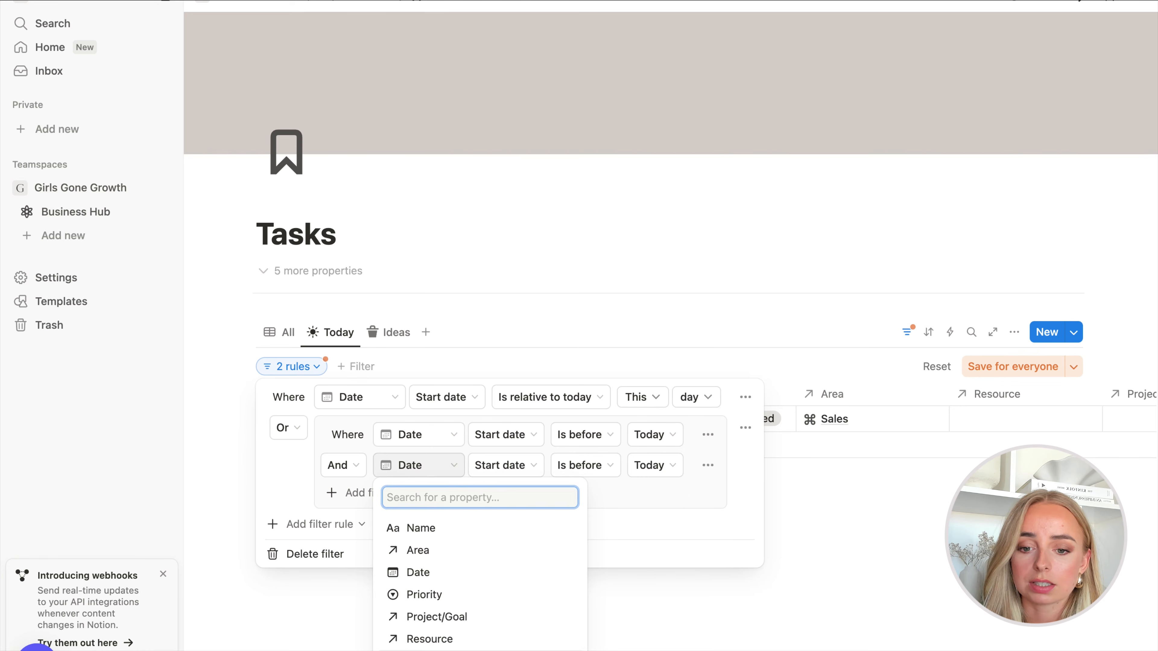
{"action": "left_click", "coordinate": [440, 650]}
{"action": "left_click", "coordinate": [563, 466]}
{"action": "left_click", "coordinate": [575, 515]}
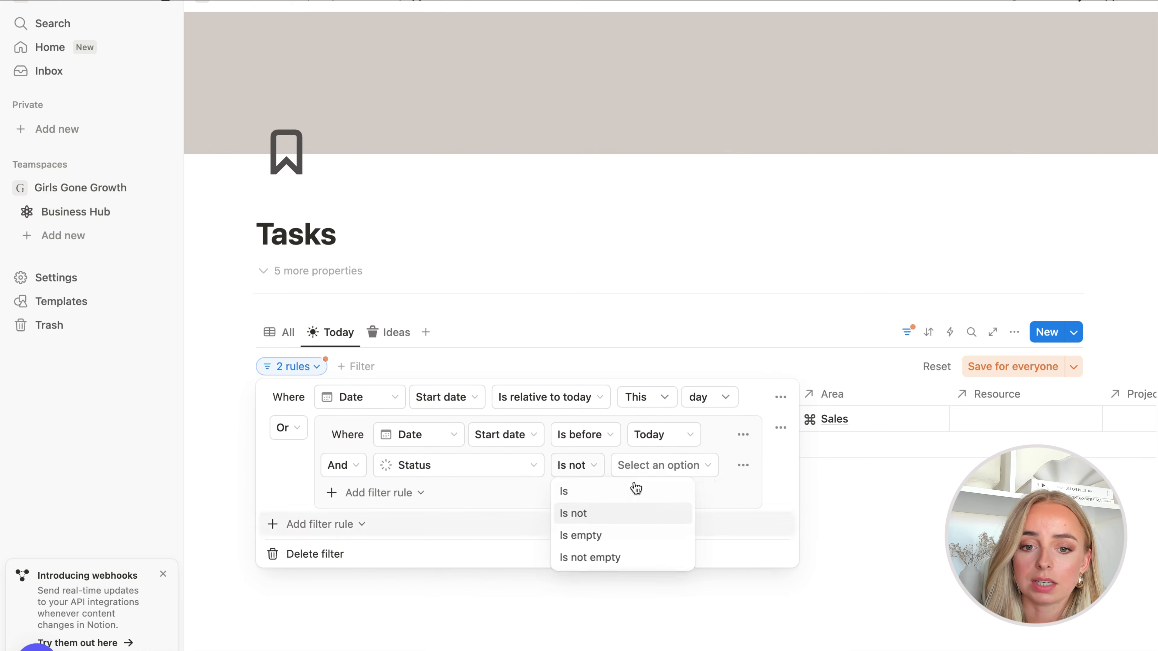
{"action": "left_click", "coordinate": [665, 466]}
{"action": "left_click", "coordinate": [673, 645]}
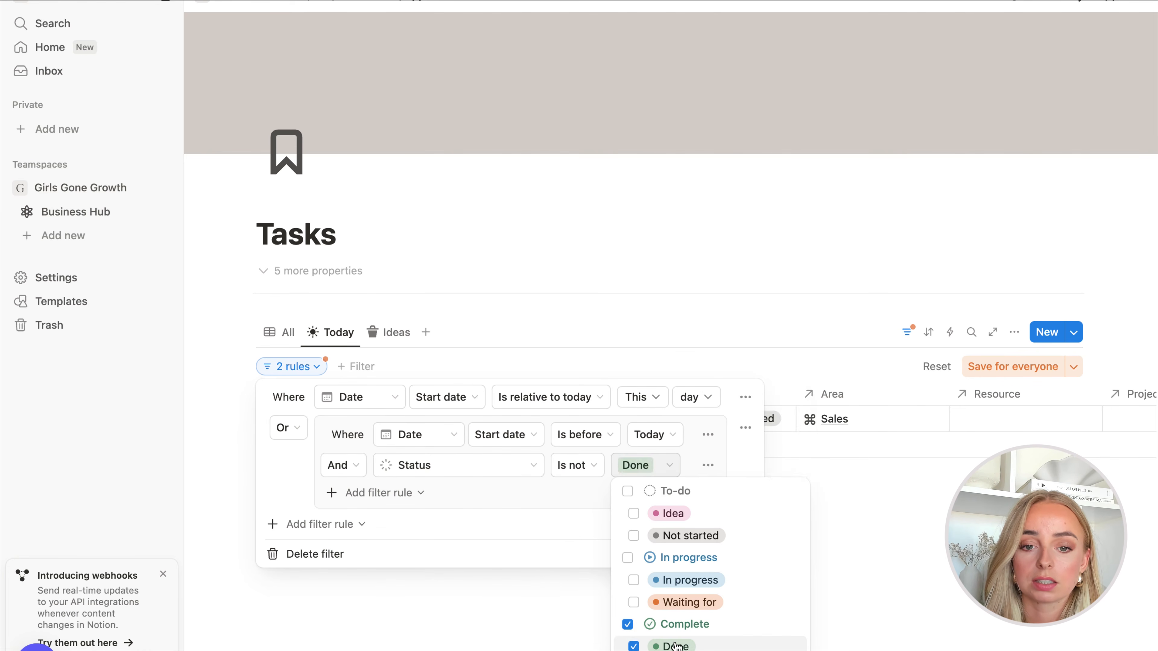
{"action": "left_click", "coordinate": [540, 528]}
{"action": "left_click", "coordinate": [566, 588]}
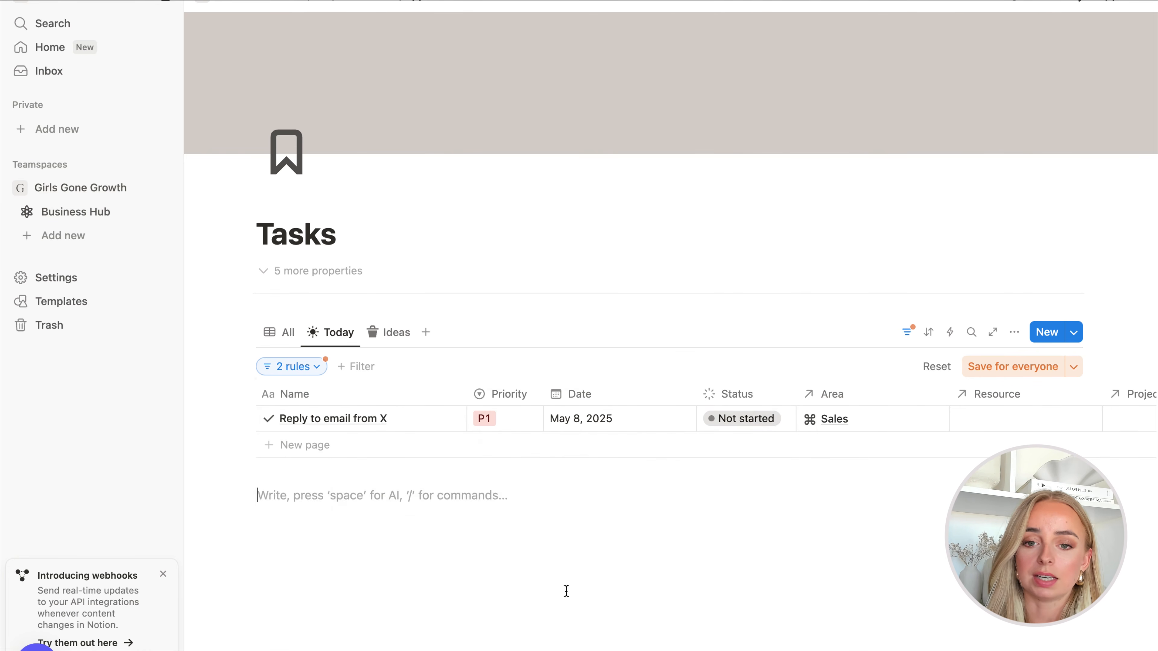
{"action": "left_click", "coordinate": [989, 369]}
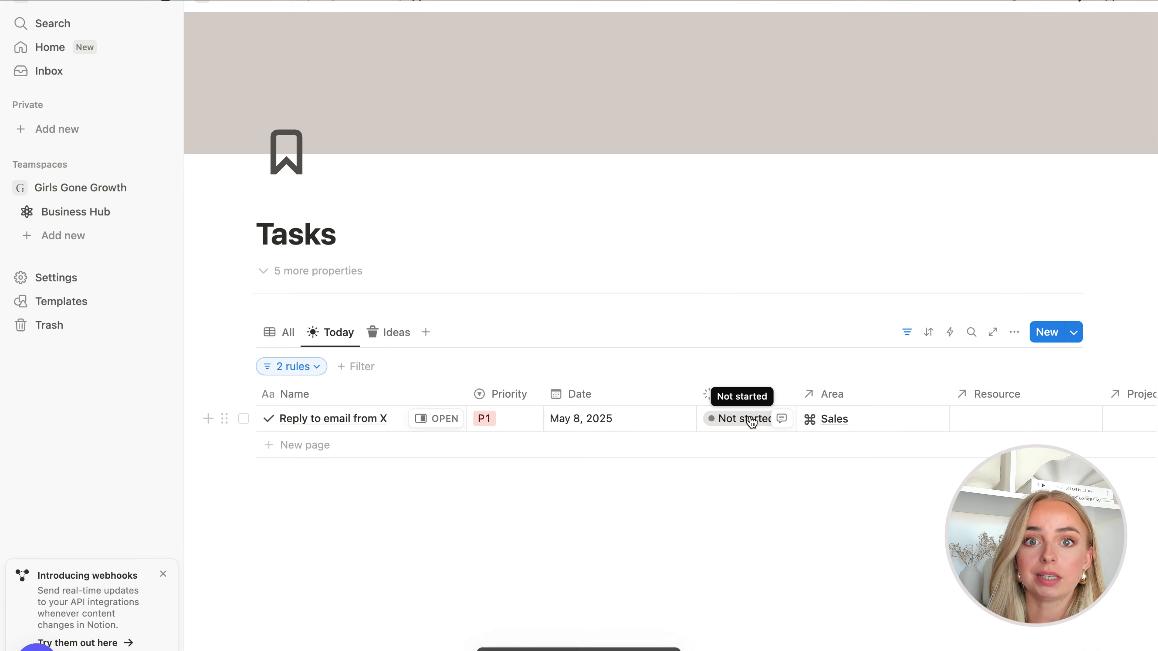
- Set the status of the Reply to email from X task to Done and switch to the All view
{"action": "left_click", "coordinate": [735, 422]}
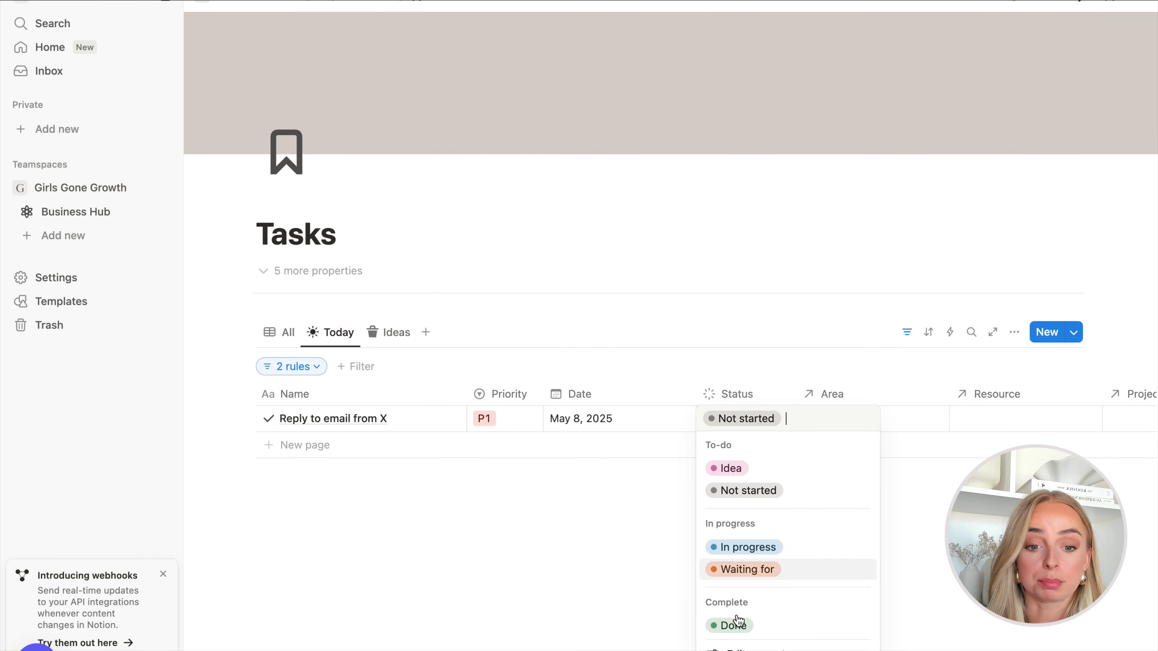
{"action": "left_click", "coordinate": [747, 630]}
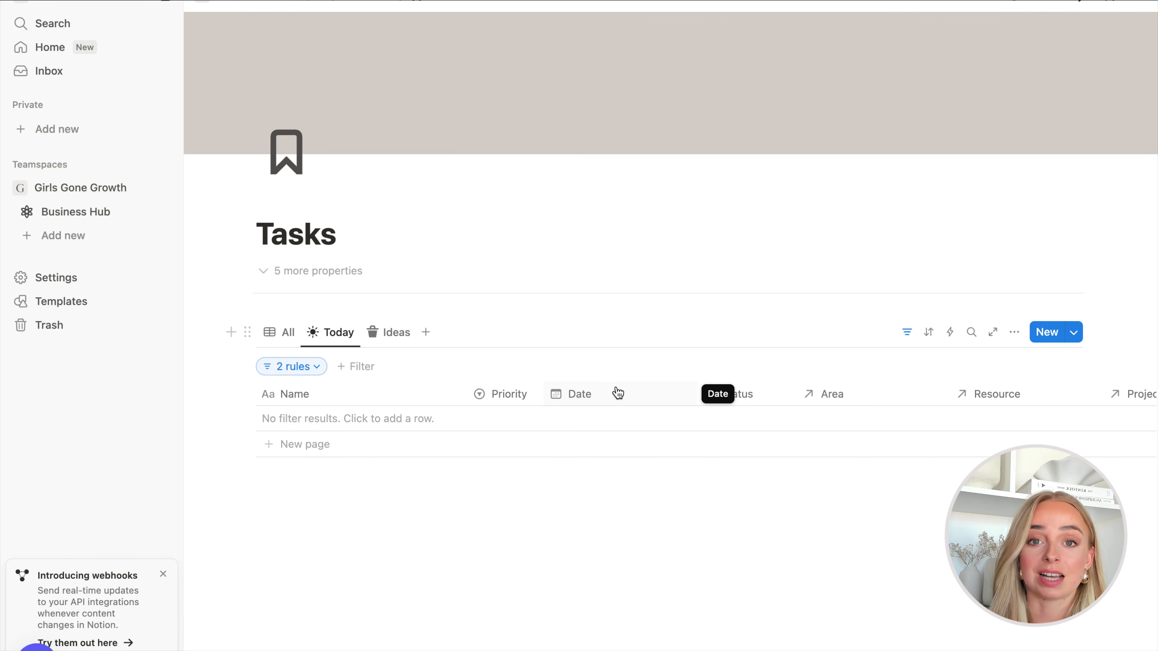
{"action": "left_click", "coordinate": [283, 332]}
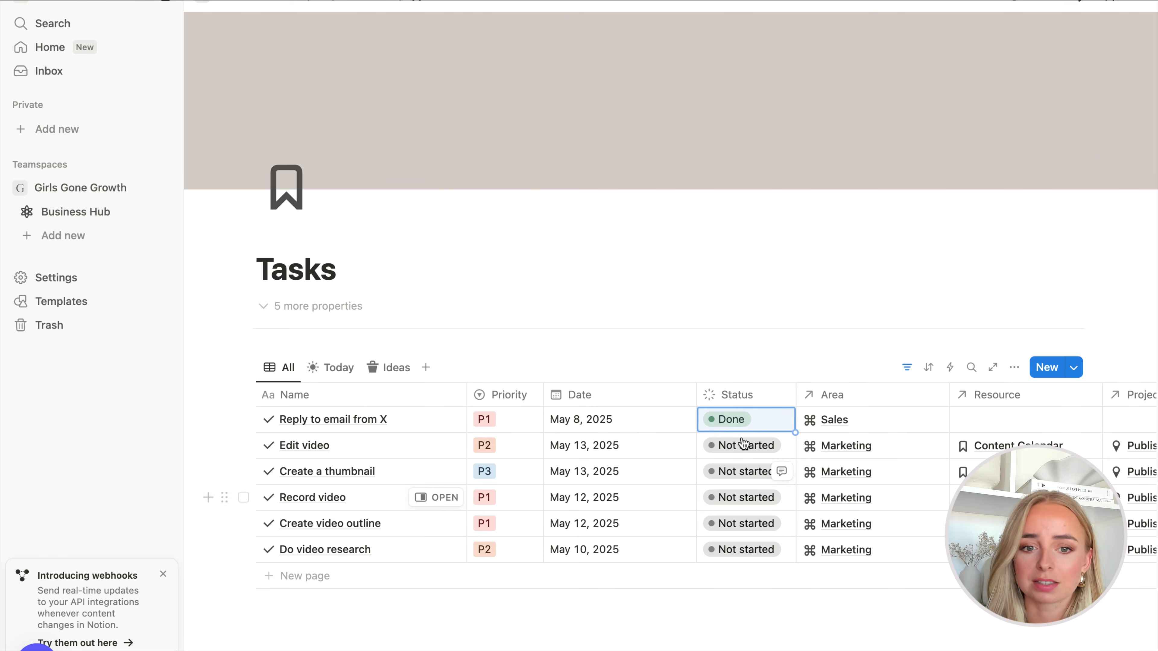
- Exclude Done as well as Idea tasks in the All view's Status filter and save the change for everyone
{"action": "left_click", "coordinate": [907, 368]}
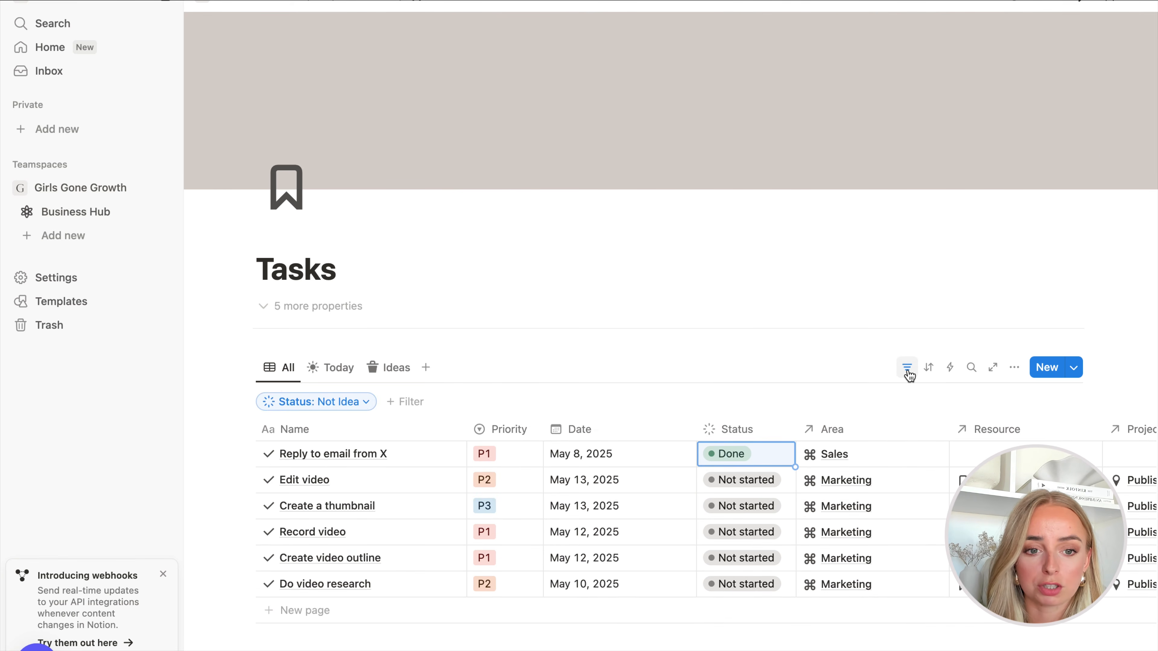
{"action": "left_click", "coordinate": [307, 403]}
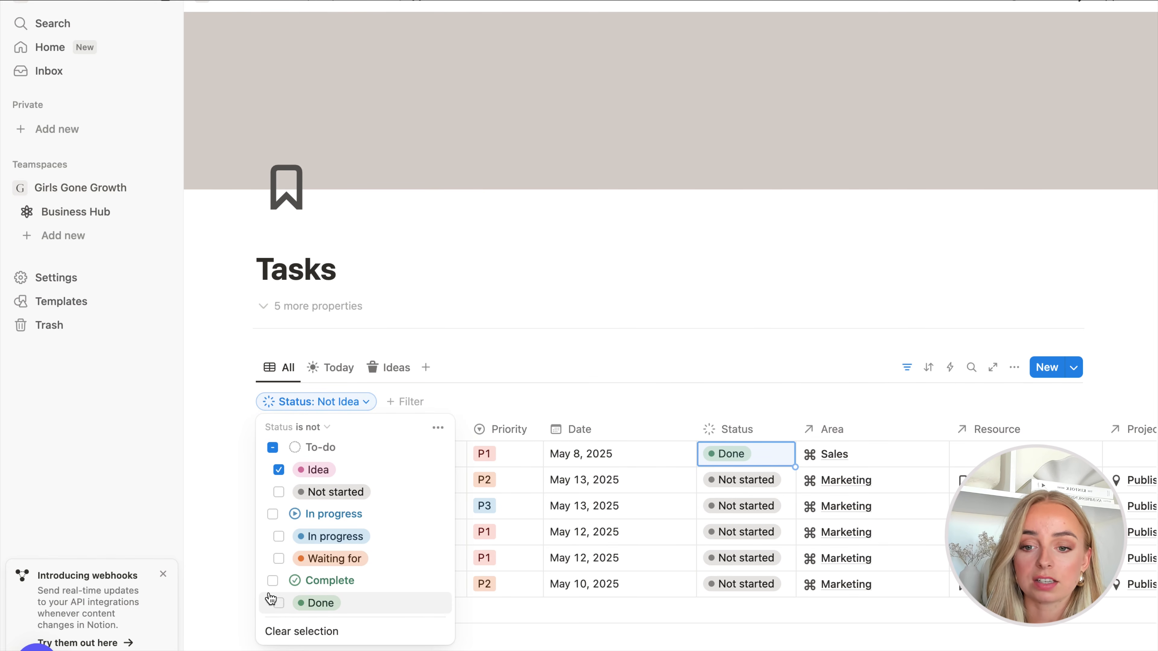
{"action": "left_click", "coordinate": [274, 601]}
{"action": "left_click", "coordinate": [577, 638]}
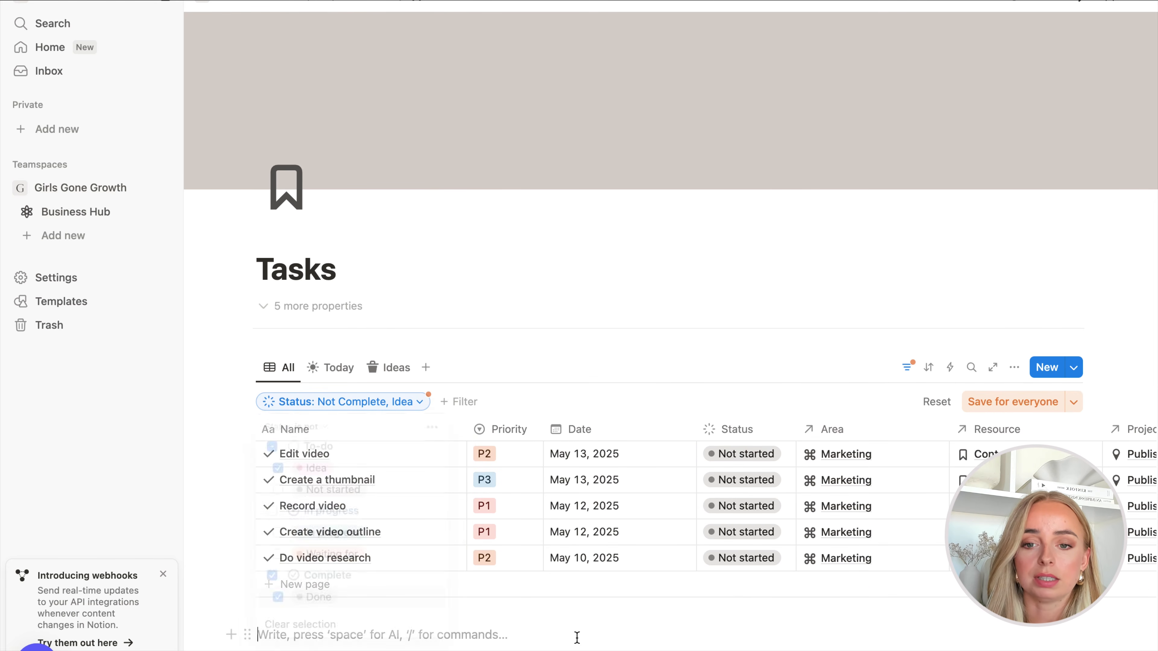
{"action": "left_click", "coordinate": [1003, 402]}
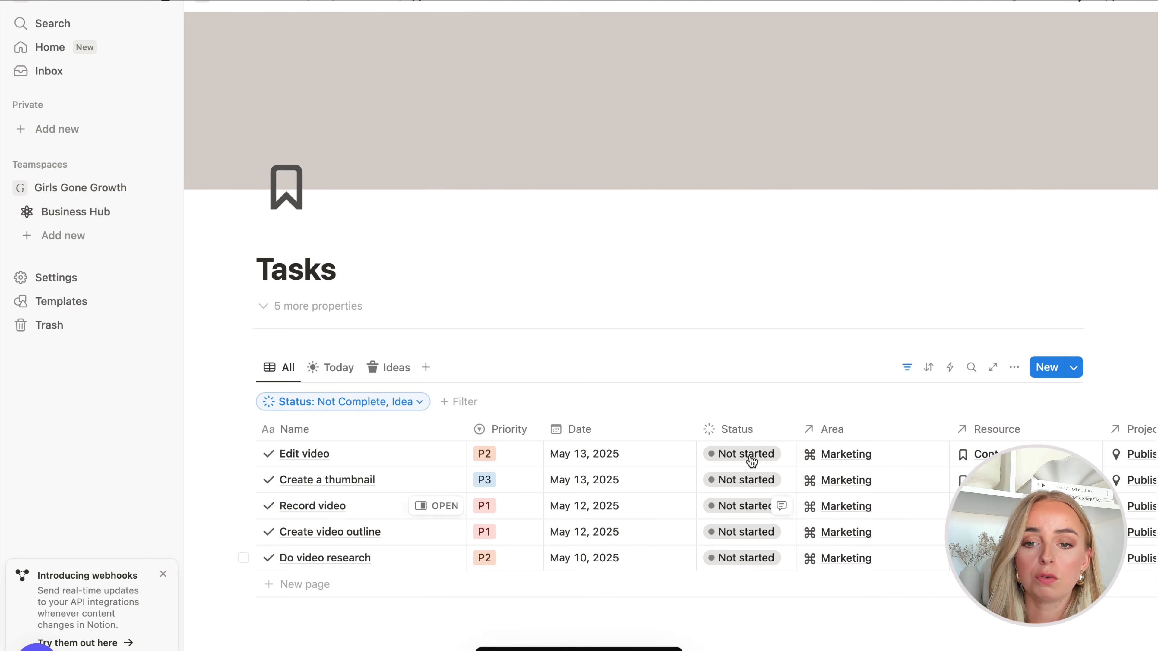
- Duplicate the All view of the Tasks database and name the copy Done
{"action": "scroll", "coordinate": [556, 554], "scroll_direction": "down", "scroll_amount": 1}
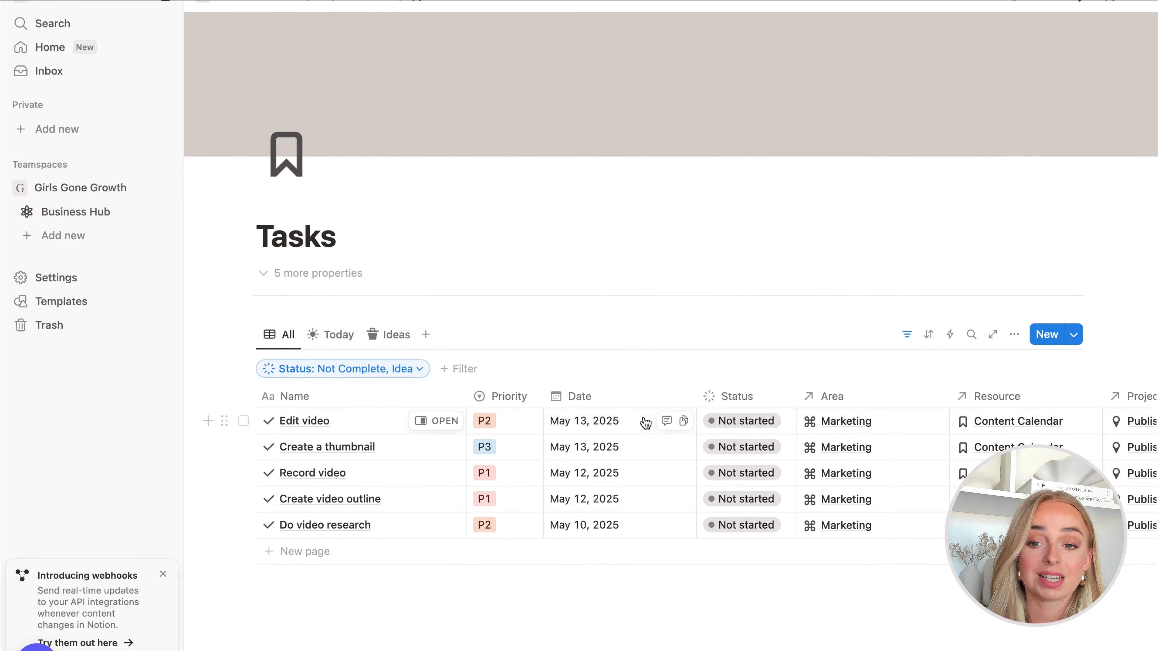
{"action": "left_click", "coordinate": [282, 335]}
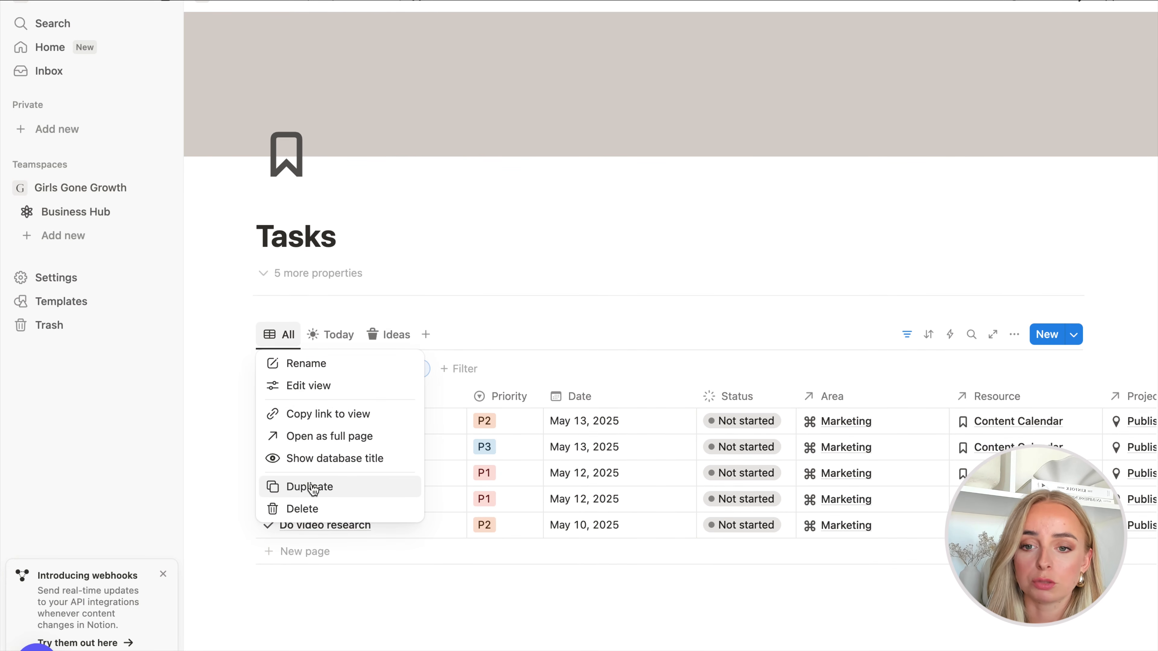
{"action": "left_click", "coordinate": [313, 487]}
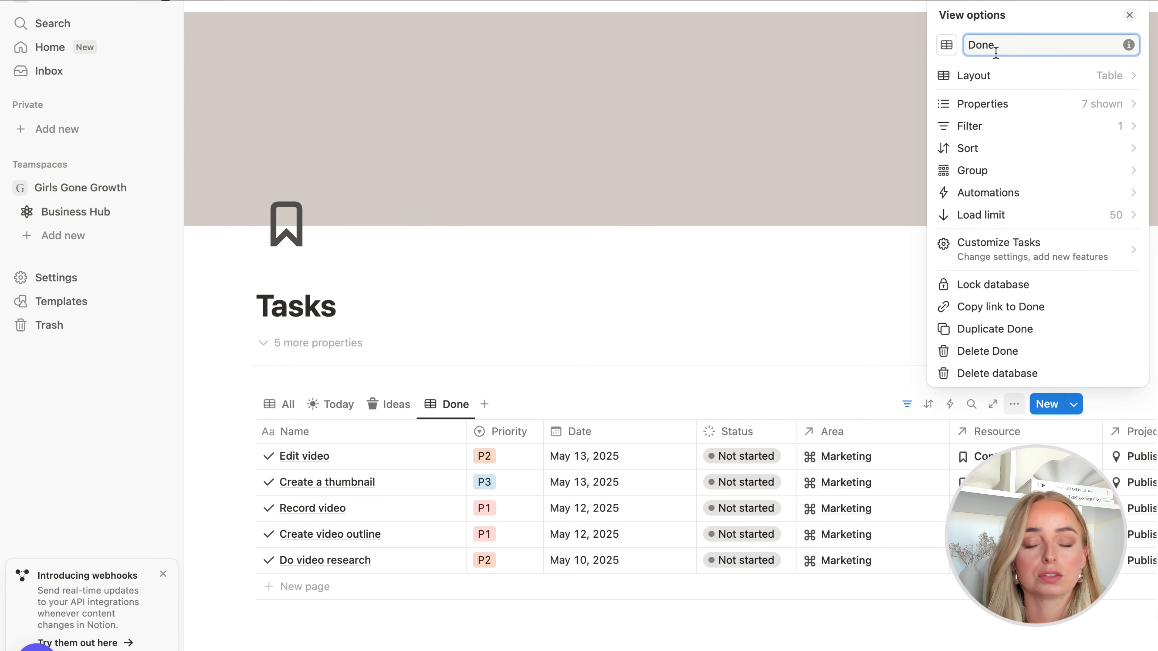
- Give the Done view a filled circle checkmark icon
{"action": "left_click", "coordinate": [953, 48]}
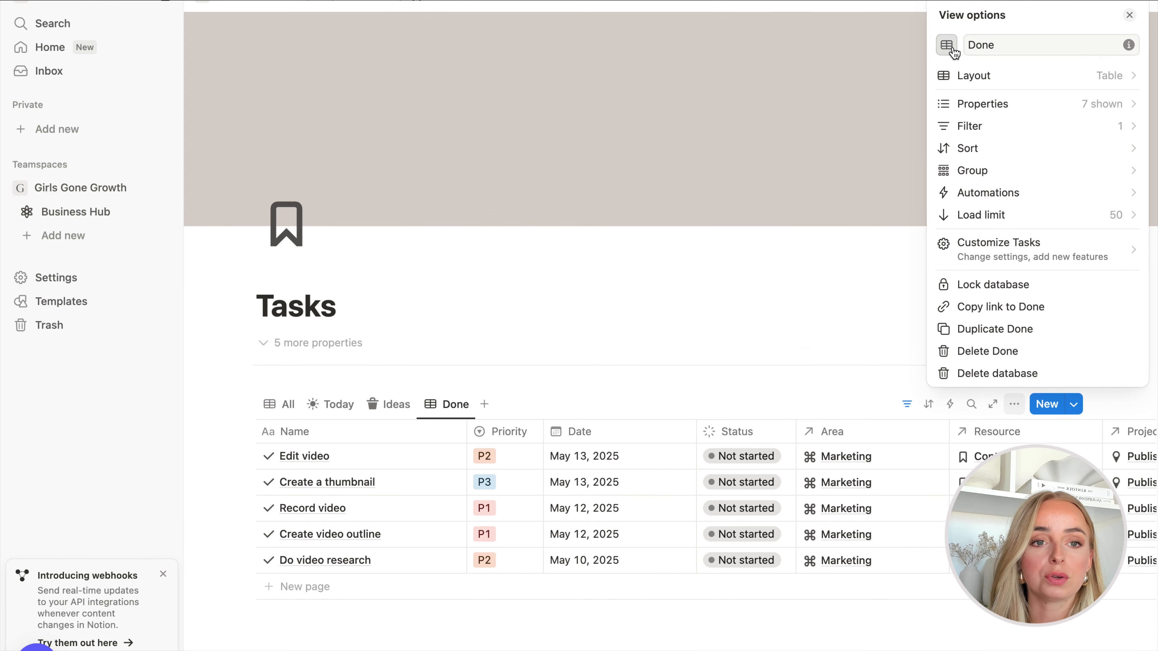
{"action": "type", "text": "d"}
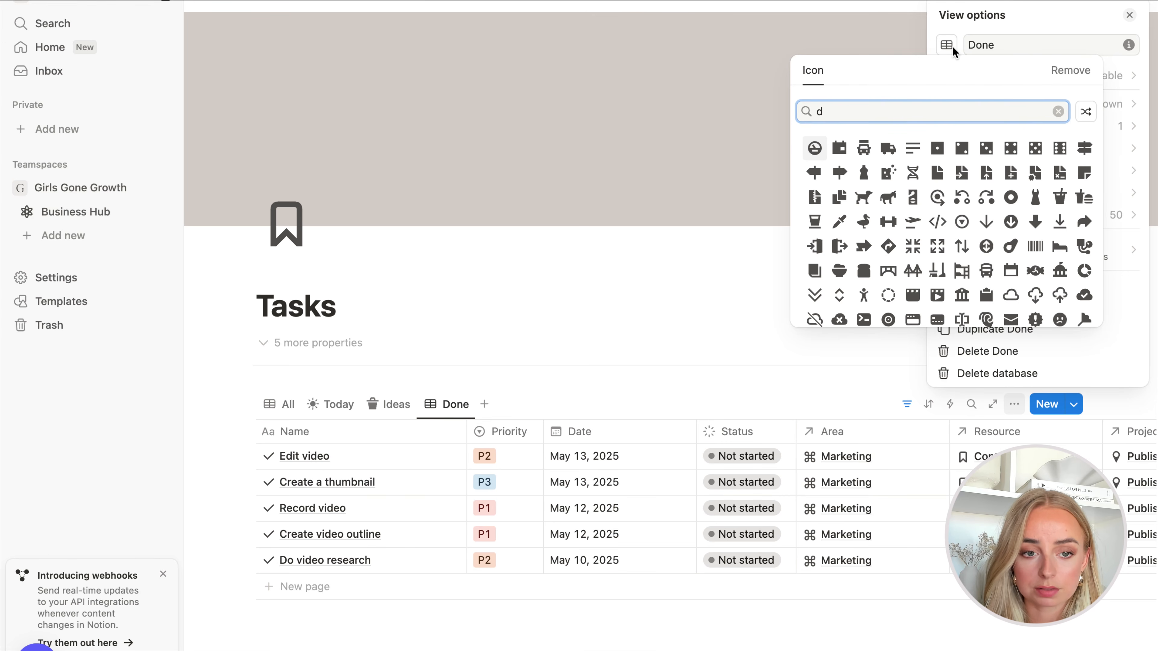
{"action": "type", "text": "one"}
{"action": "key", "text": "super+a"}
{"action": "type", "text": "chec"}
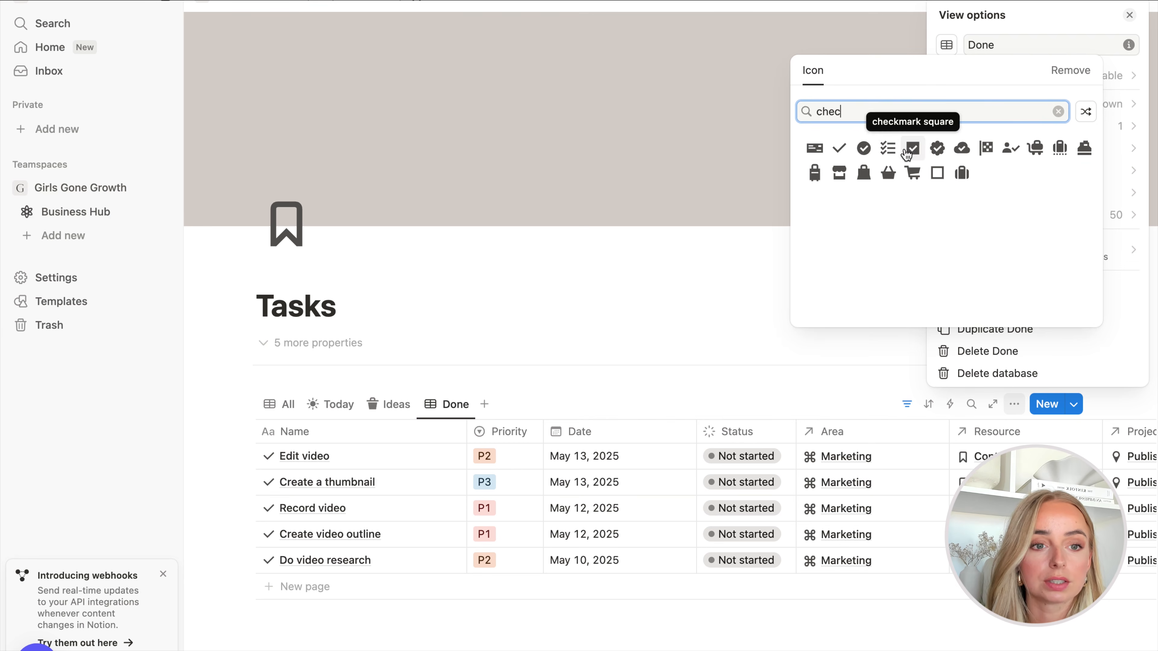
{"action": "left_click", "coordinate": [865, 152]}
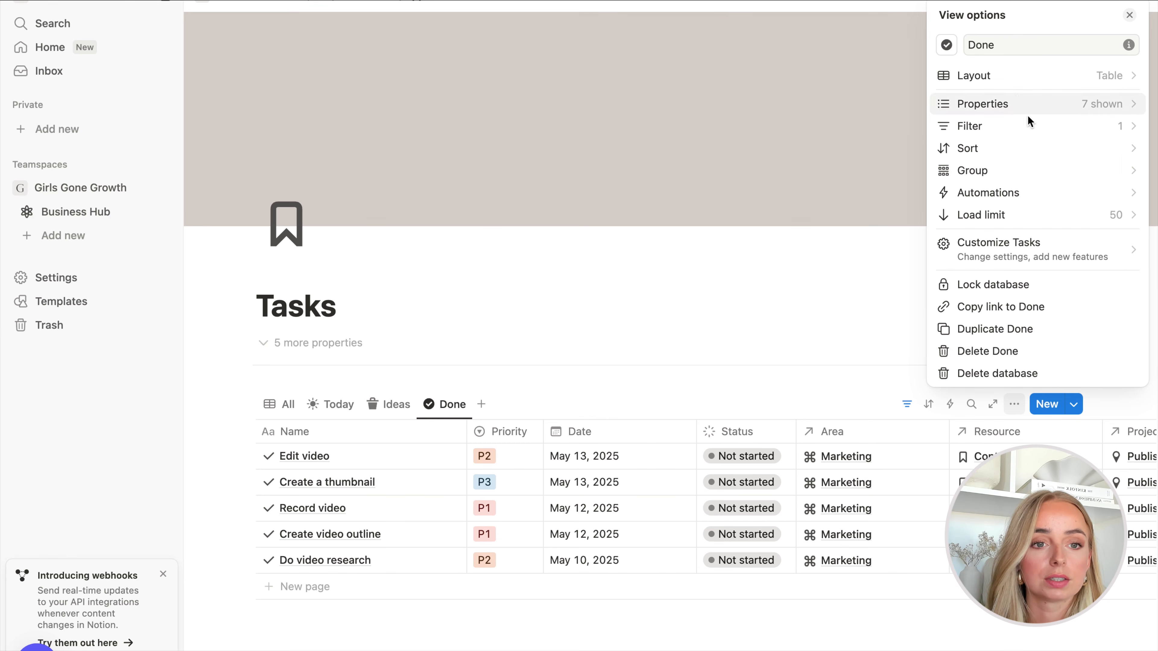
- Change the Done view's Status filter to is Complete, with Idea excluded from the selection, and save it for everyone
{"action": "left_click", "coordinate": [1103, 127]}
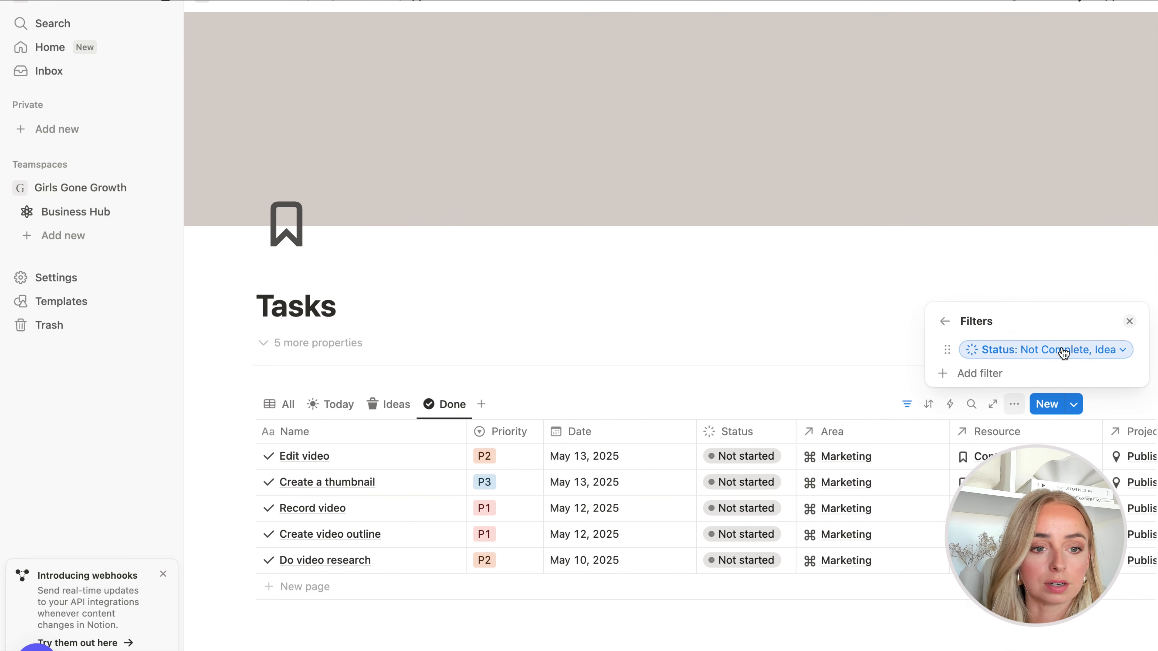
{"action": "left_click", "coordinate": [1049, 351]}
{"action": "left_click", "coordinate": [1013, 382]}
{"action": "left_click", "coordinate": [1008, 394]}
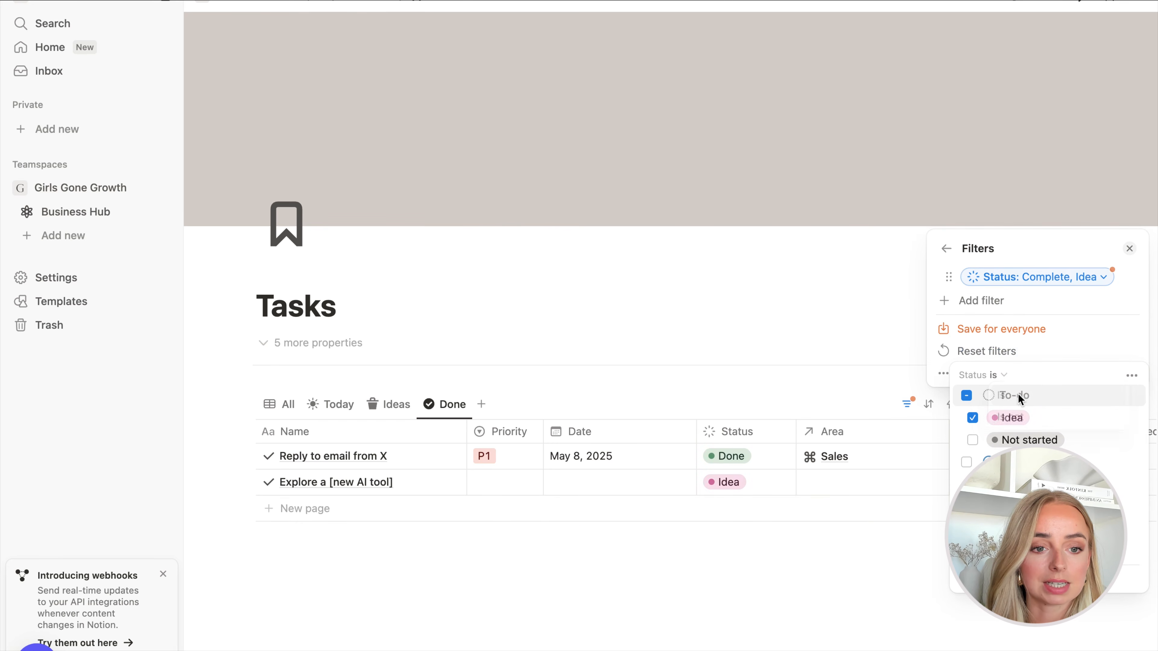
{"action": "left_click", "coordinate": [973, 418]}
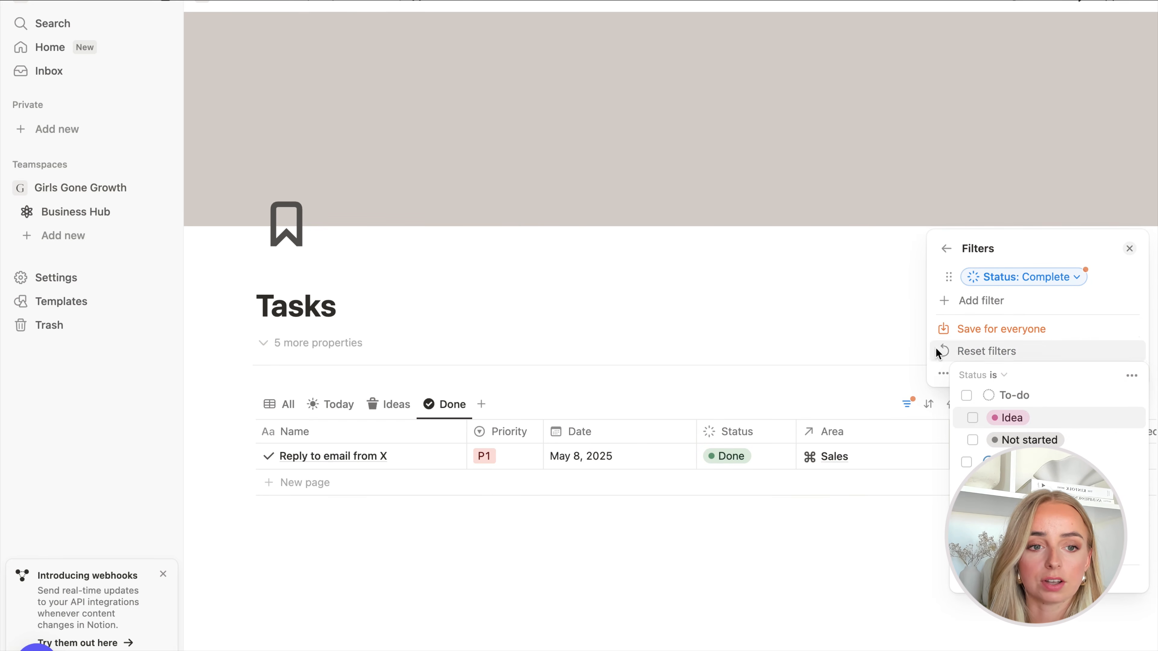
{"action": "left_click", "coordinate": [993, 329]}
{"action": "left_click", "coordinate": [782, 552]}
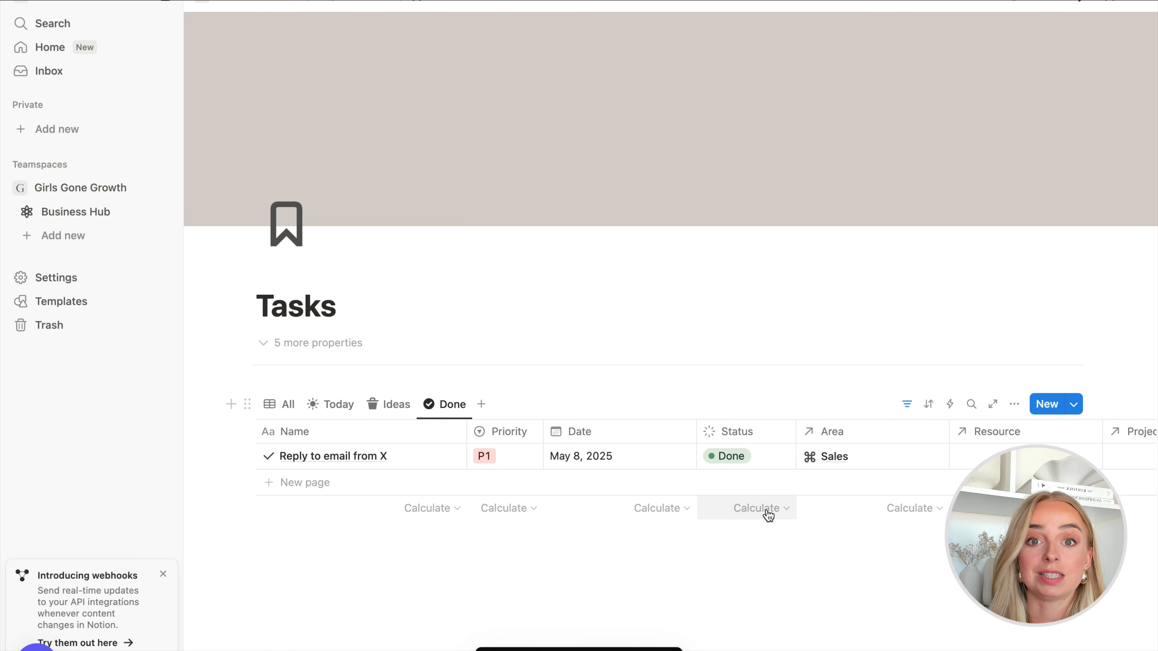
- Hide the Resource and Project/Goal properties in the Done view
{"action": "left_click", "coordinate": [997, 431]}
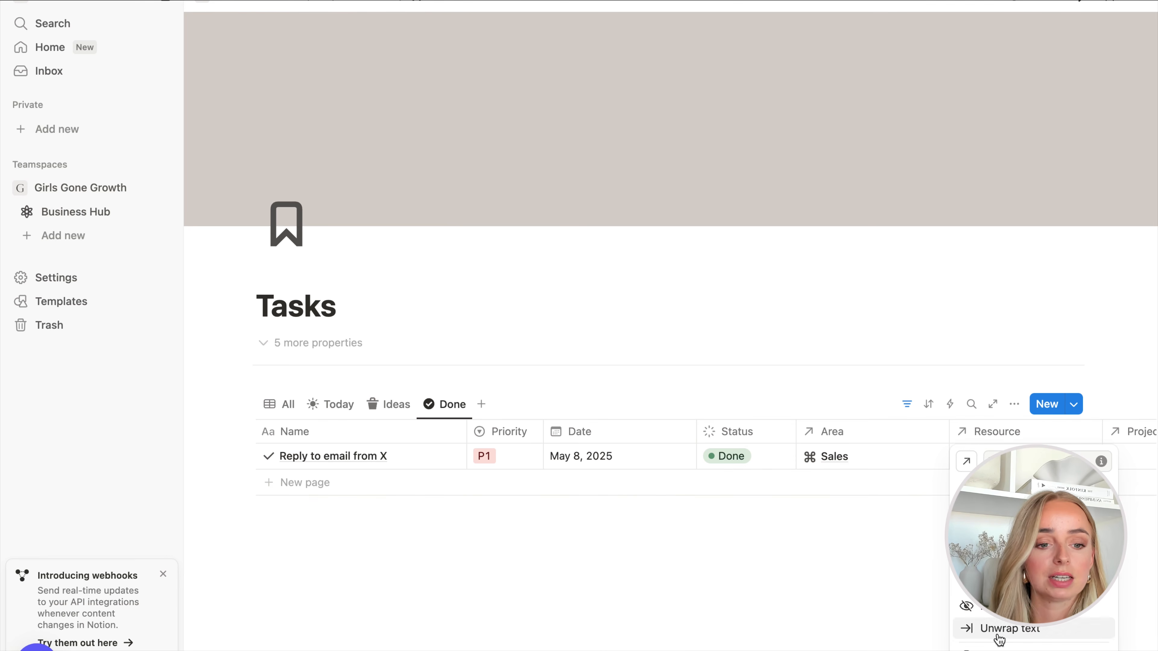
{"action": "left_click", "coordinate": [969, 606]}
{"action": "scroll", "coordinate": [999, 445], "scroll_direction": "right", "scroll_amount": 2}
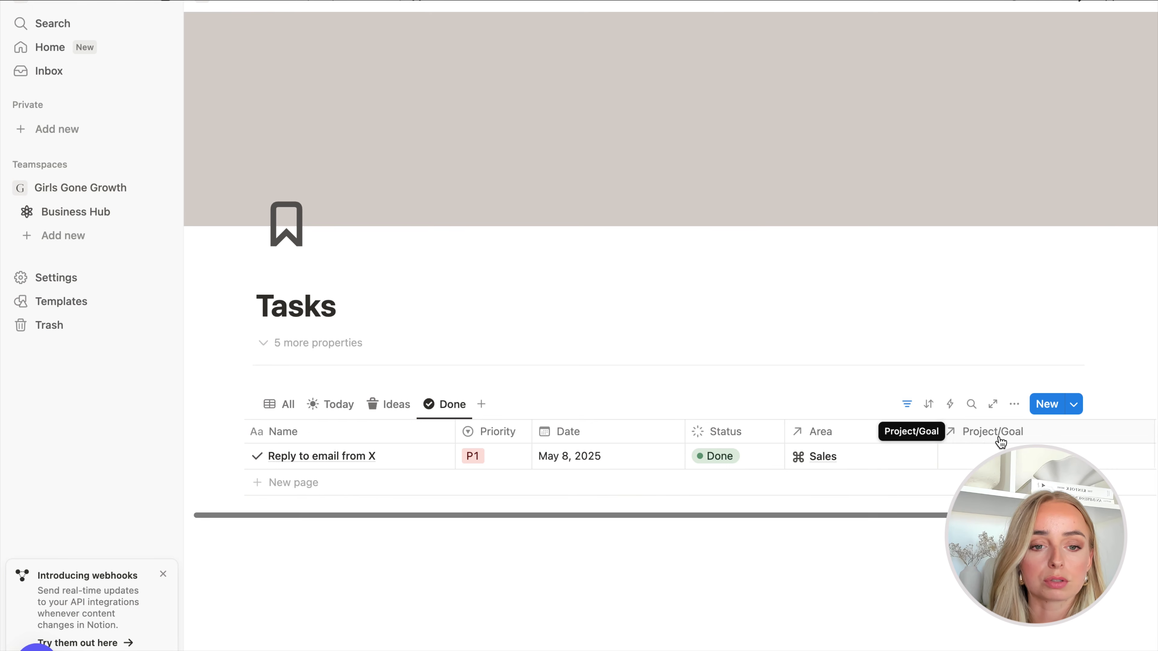
{"action": "left_click", "coordinate": [964, 436]}
{"action": "left_click", "coordinate": [978, 609]}
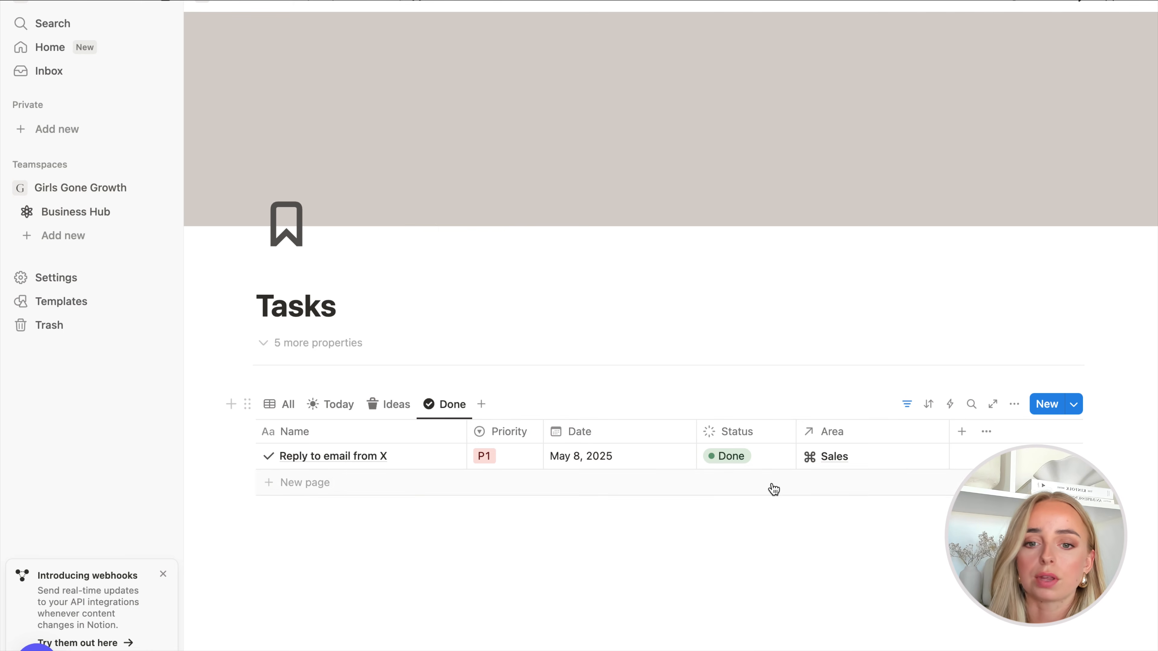
- In the All view, set the date of all five video tasks to May 9, 2025, and switch to the Today view
{"action": "left_click", "coordinate": [336, 405]}
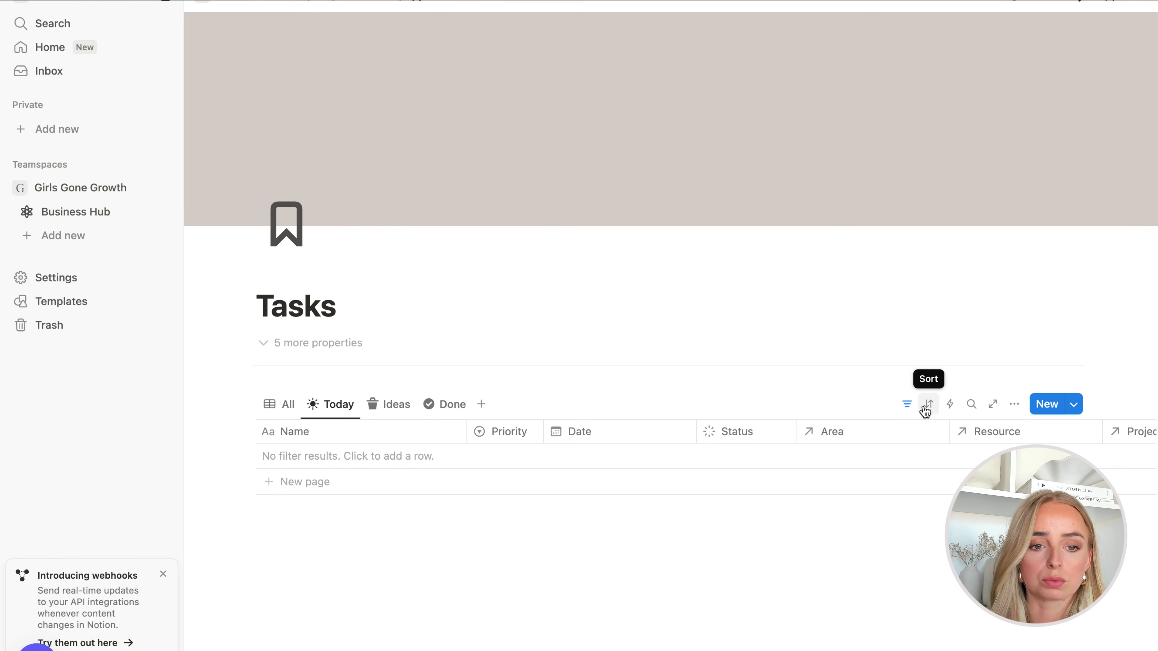
{"action": "left_click", "coordinate": [280, 405]}
{"action": "scroll", "coordinate": [457, 442], "scroll_direction": "down", "scroll_amount": 3}
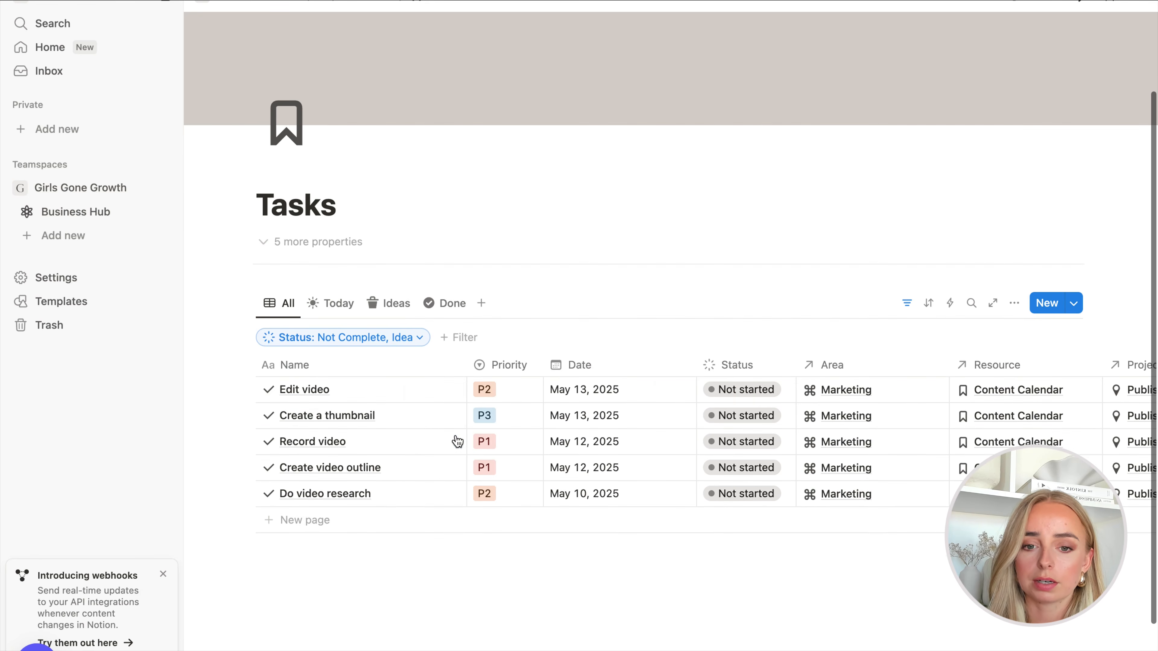
{"action": "left_click", "coordinate": [599, 392]}
{"action": "left_click", "coordinate": [664, 138]}
{"action": "key", "text": "Escape"}
{"action": "left_click_drag", "start_coordinate": [696, 403], "coordinate": [692, 501]}
{"action": "left_click", "coordinate": [338, 310]}
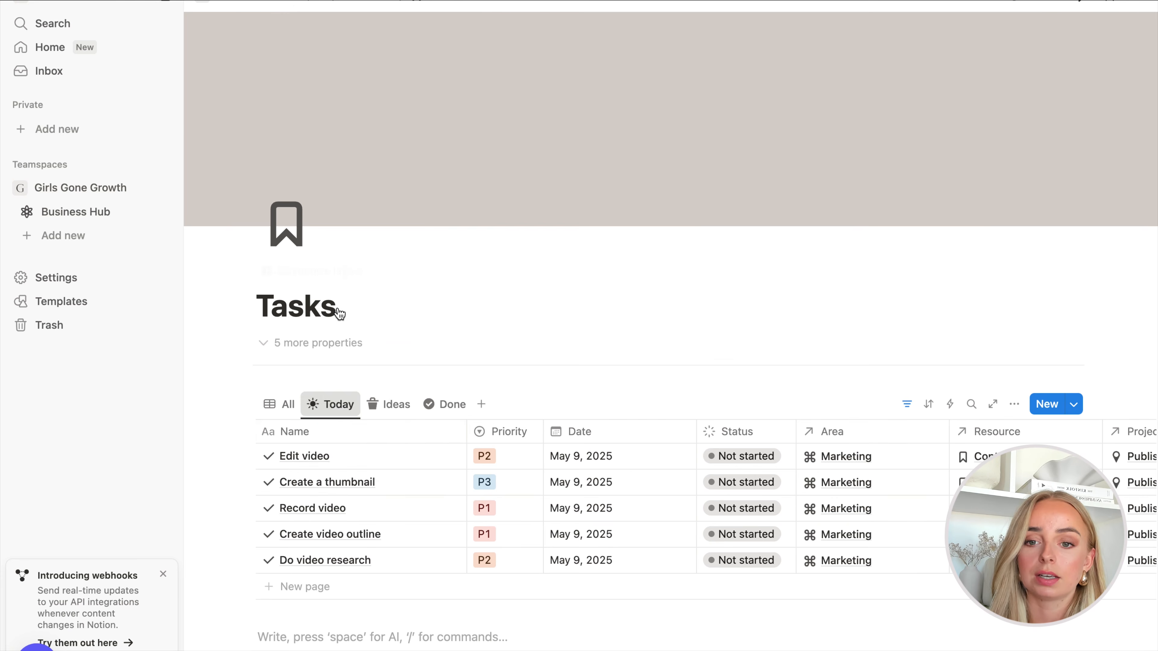
- Narrow the Date column in the Today view, sort it by Priority ascending, and save the sort for everyone
{"action": "scroll", "coordinate": [570, 490], "scroll_direction": "down", "scroll_amount": 2}
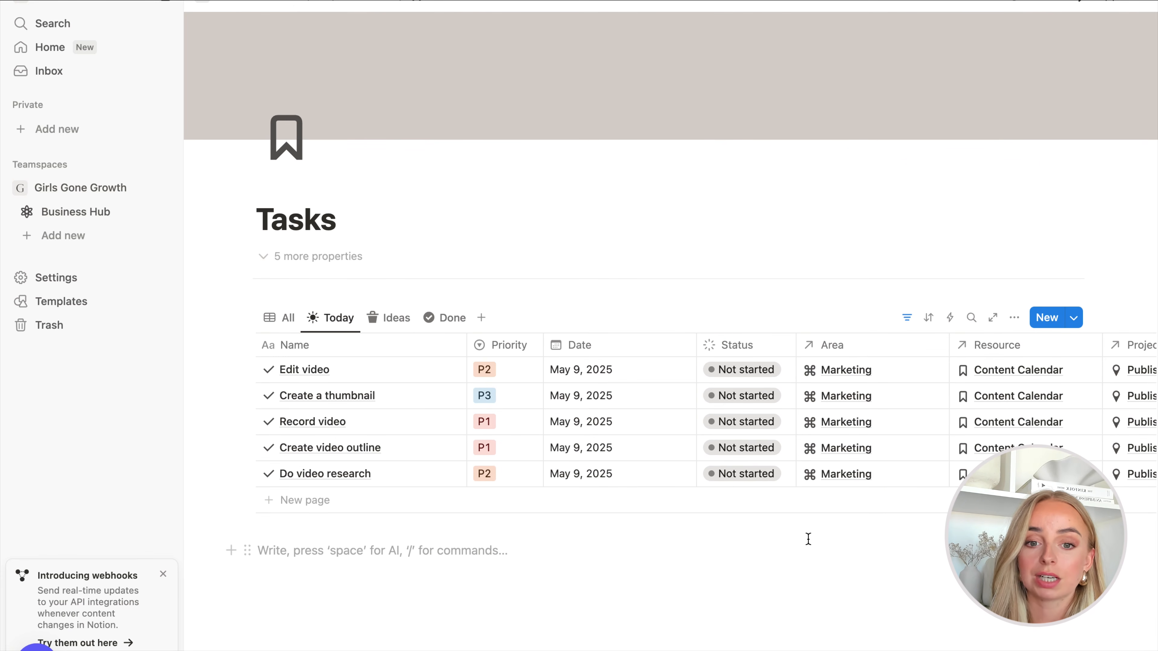
{"action": "left_click_drag", "start_coordinate": [695, 344], "coordinate": [641, 345]}
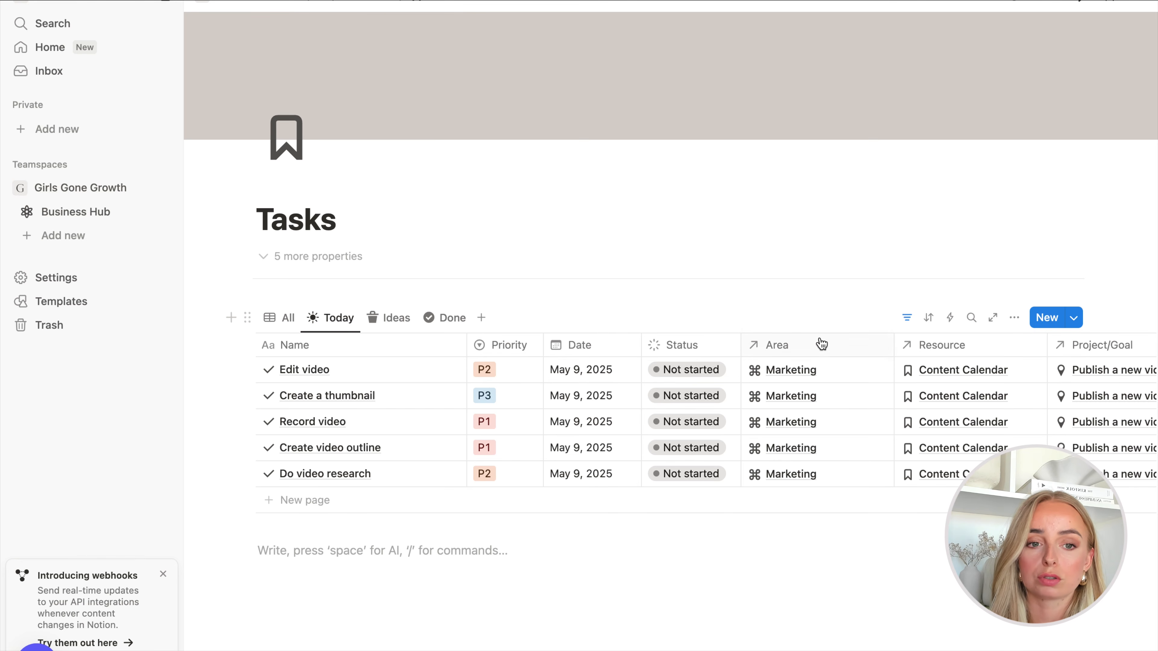
{"action": "left_click", "coordinate": [929, 317]}
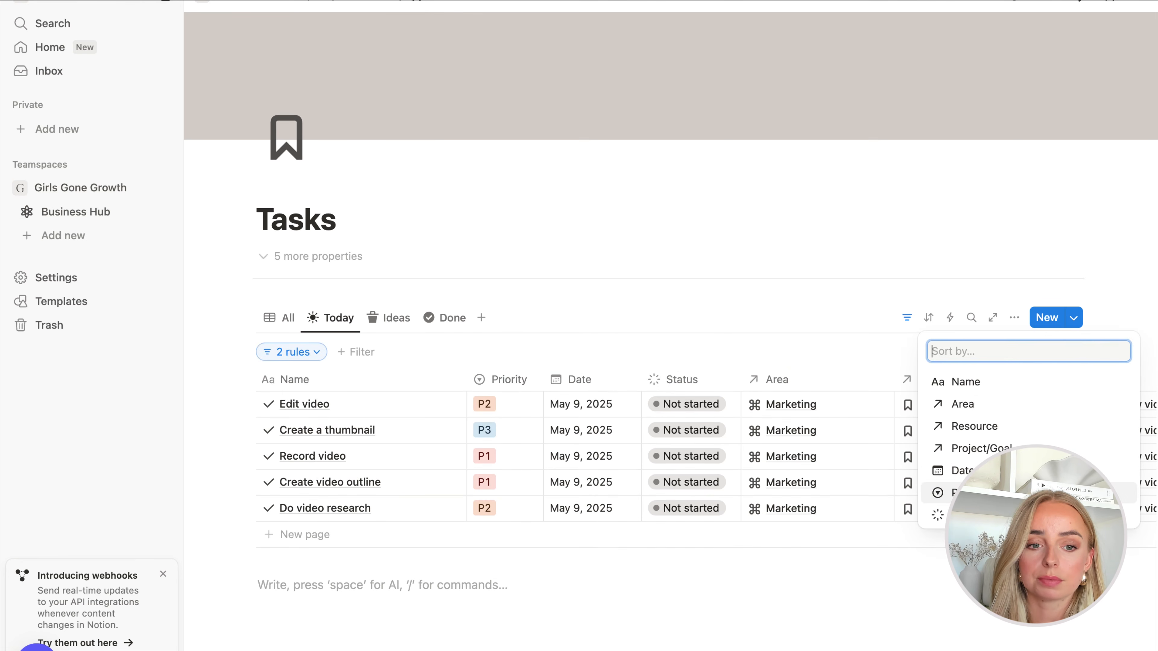
{"action": "left_click", "coordinate": [957, 493]}
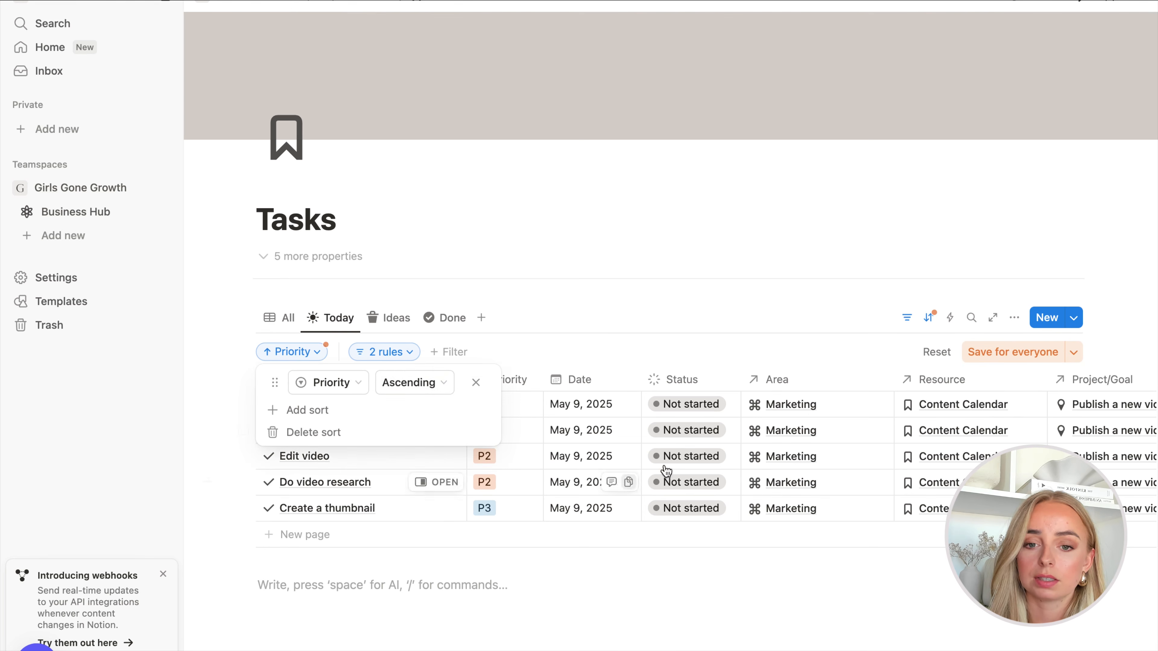
{"action": "left_click", "coordinate": [985, 358]}
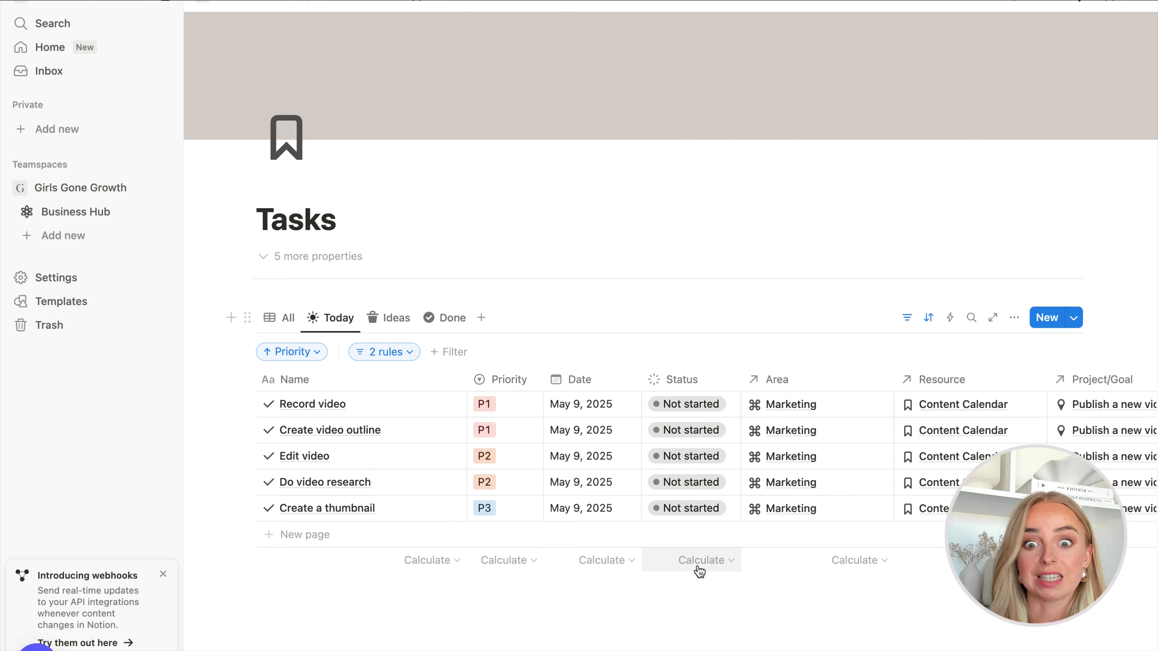
- Duplicate the Today view, name the copy This week, and give it a calendar icon
{"action": "scroll", "coordinate": [726, 582], "scroll_direction": "down", "scroll_amount": 1}
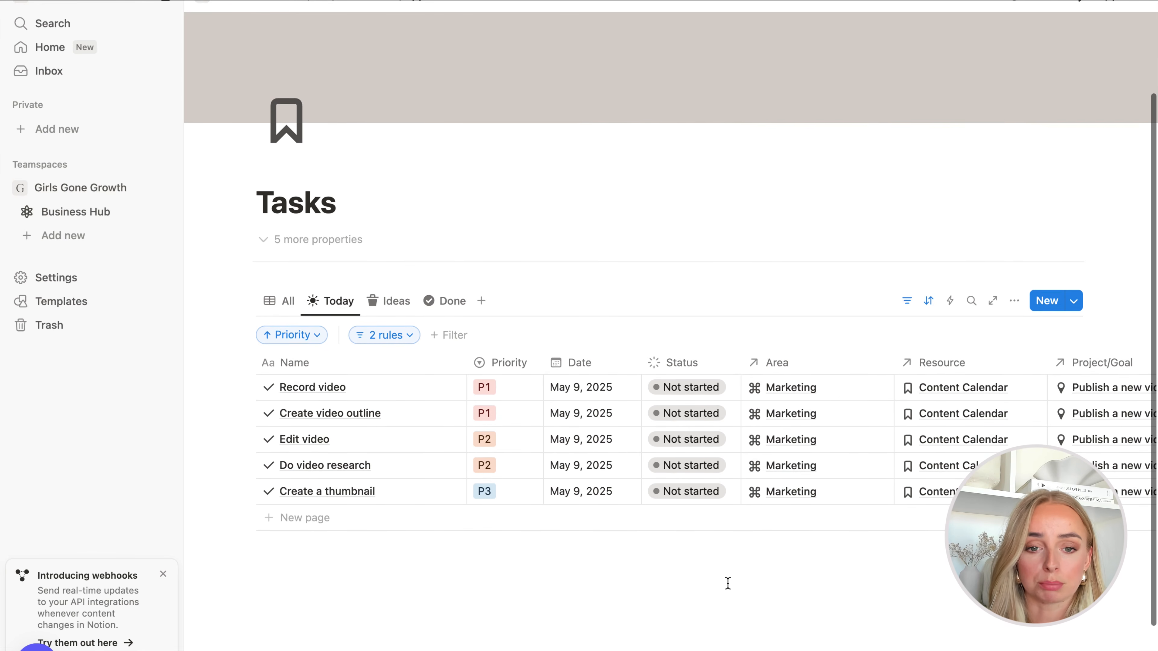
{"action": "scroll", "coordinate": [727, 584], "scroll_direction": "up", "scroll_amount": 1}
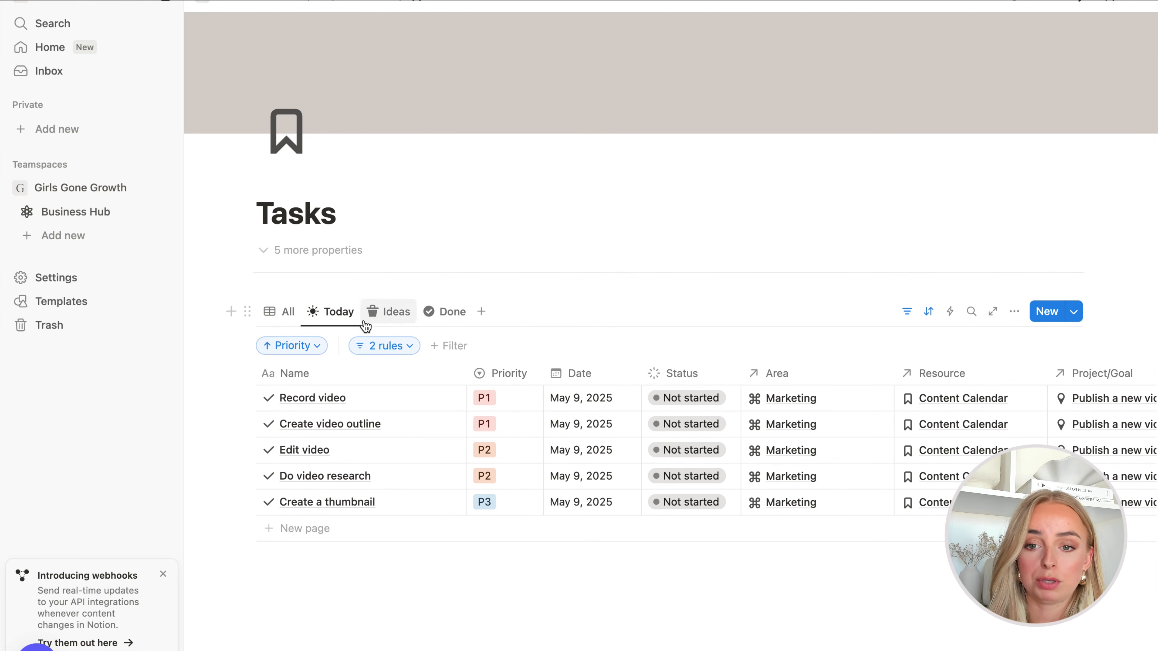
{"action": "left_click", "coordinate": [336, 323]}
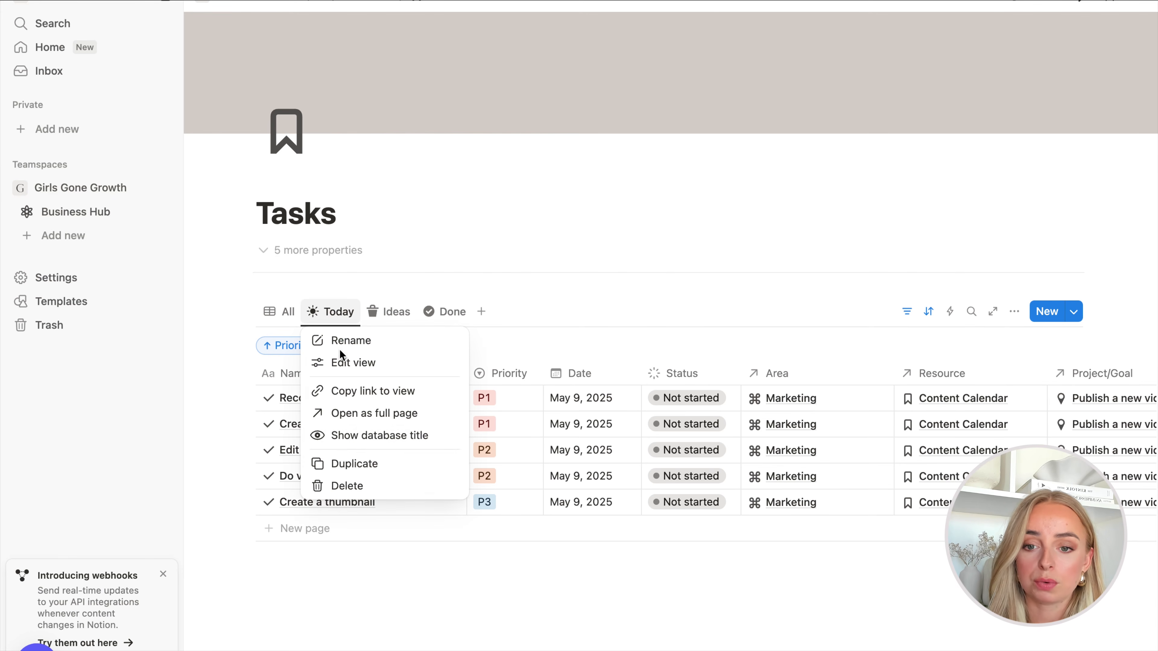
{"action": "left_click", "coordinate": [353, 464]}
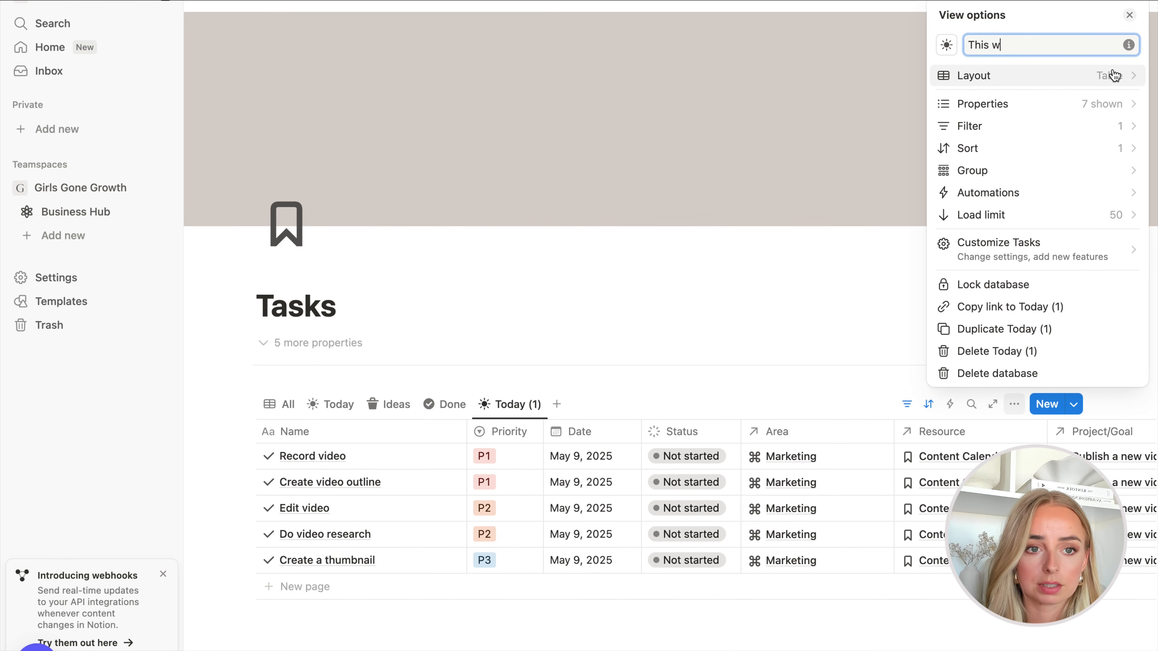
{"action": "left_click", "coordinate": [947, 45]}
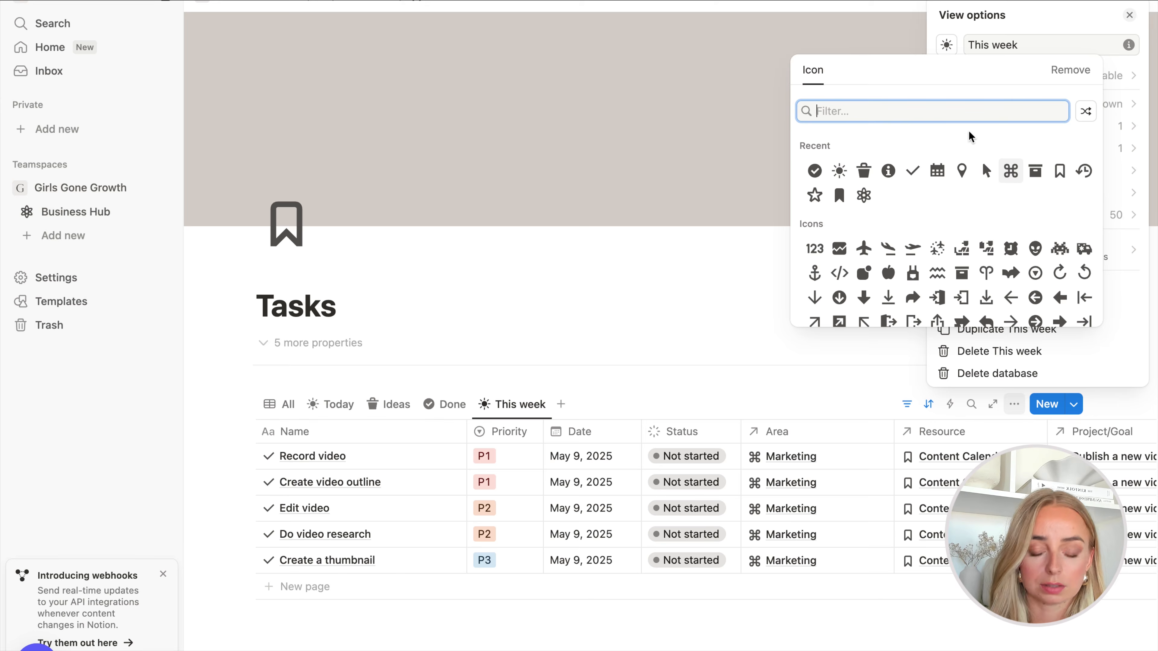
{"action": "type", "text": "cal"}
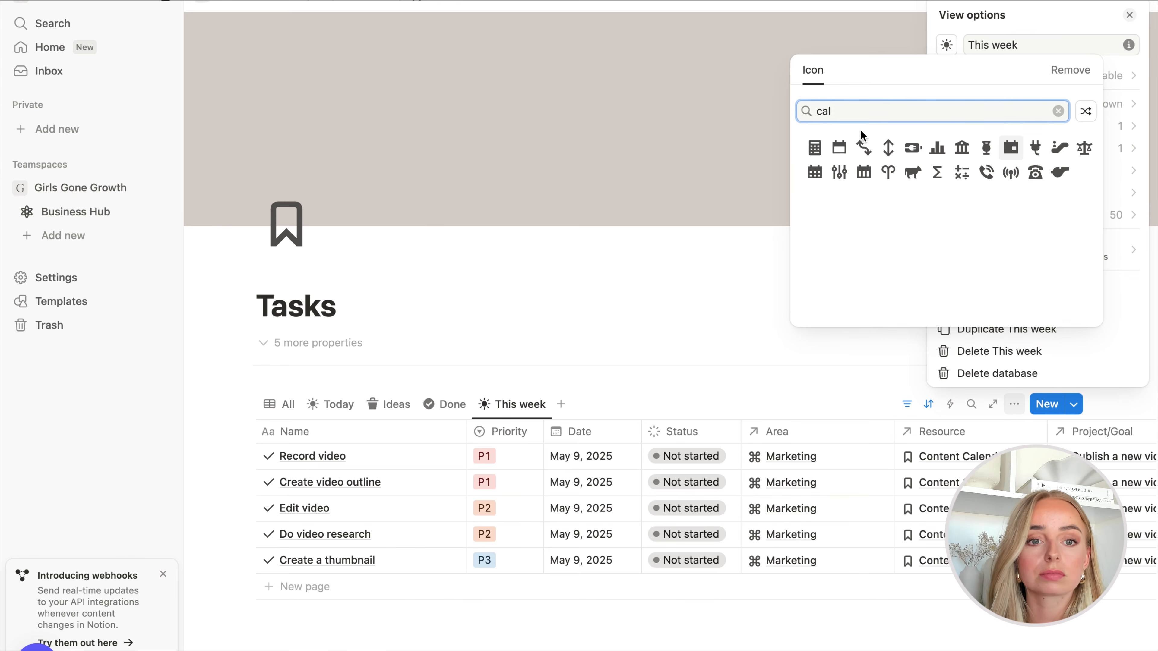
{"action": "left_click", "coordinate": [864, 173]}
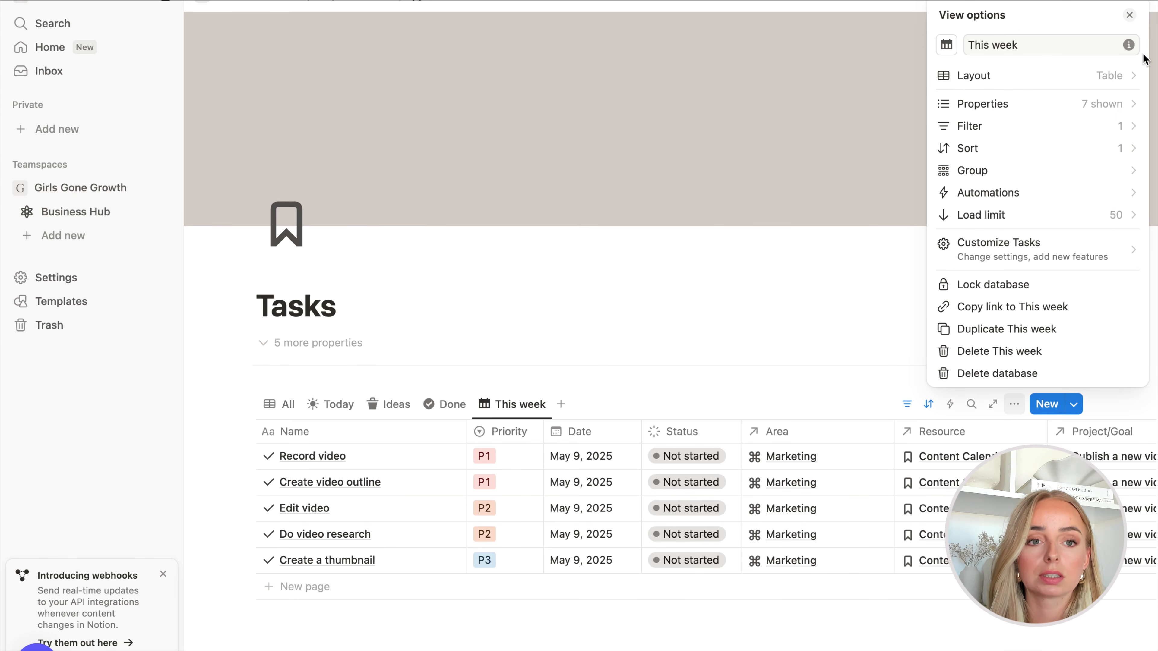
- Set the This week view's relative date rule to this week and save the filter for everyone
{"action": "left_click", "coordinate": [1115, 129]}
{"action": "left_click", "coordinate": [995, 349]}
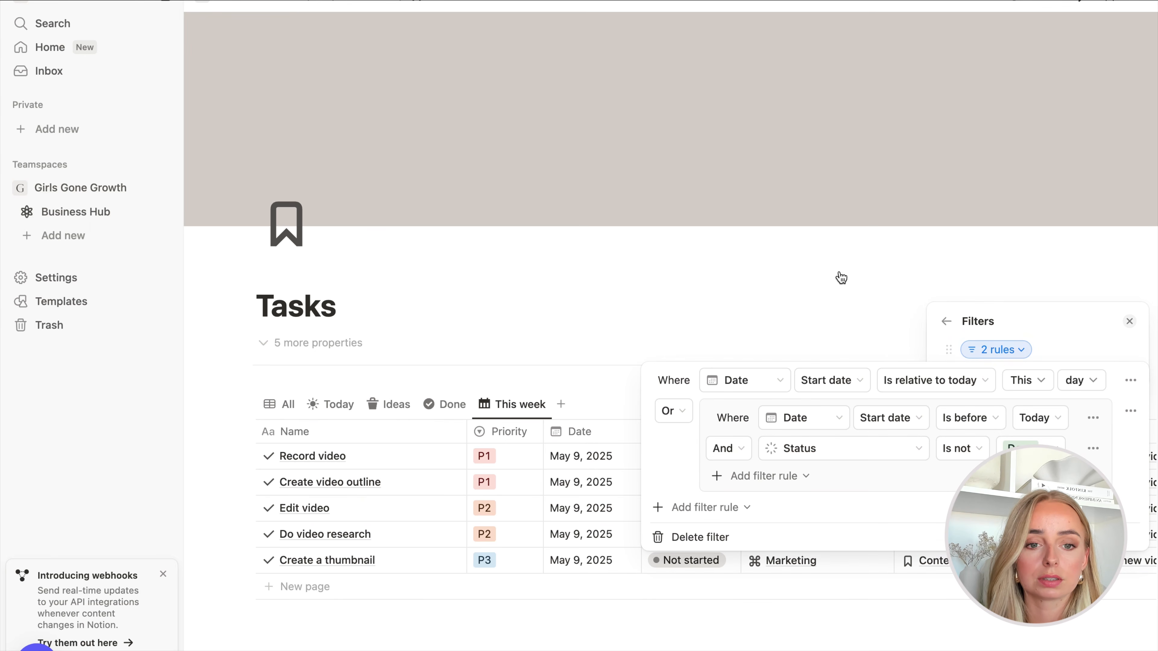
{"action": "left_click", "coordinate": [1096, 388]}
{"action": "left_click", "coordinate": [1081, 431]}
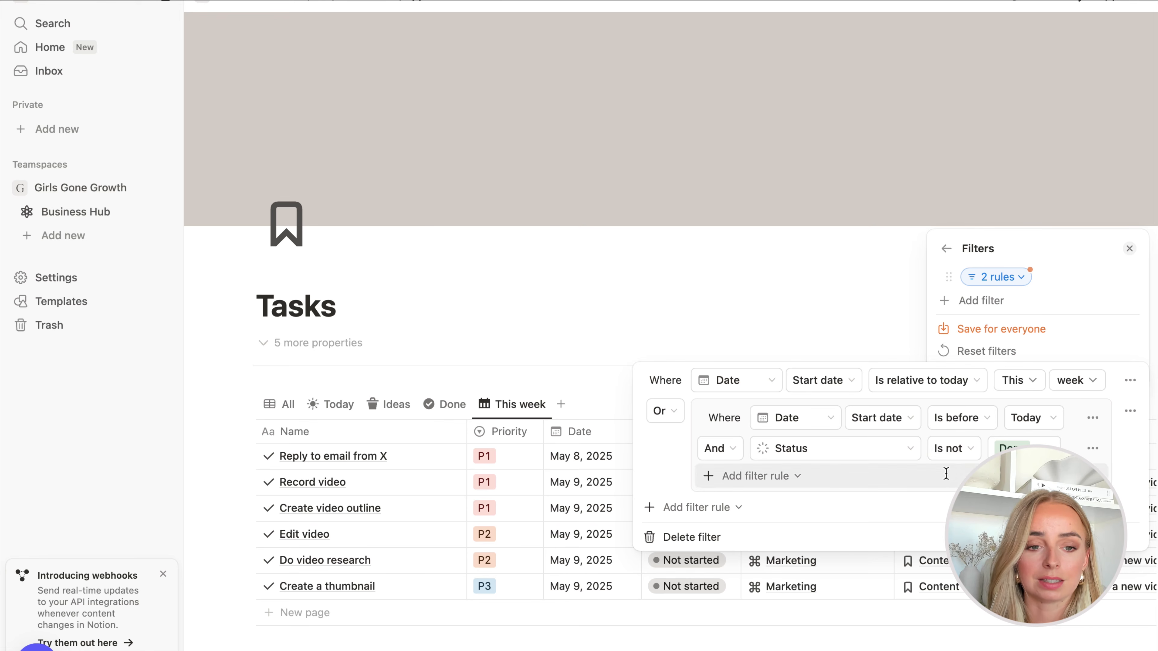
{"action": "left_click", "coordinate": [992, 330]}
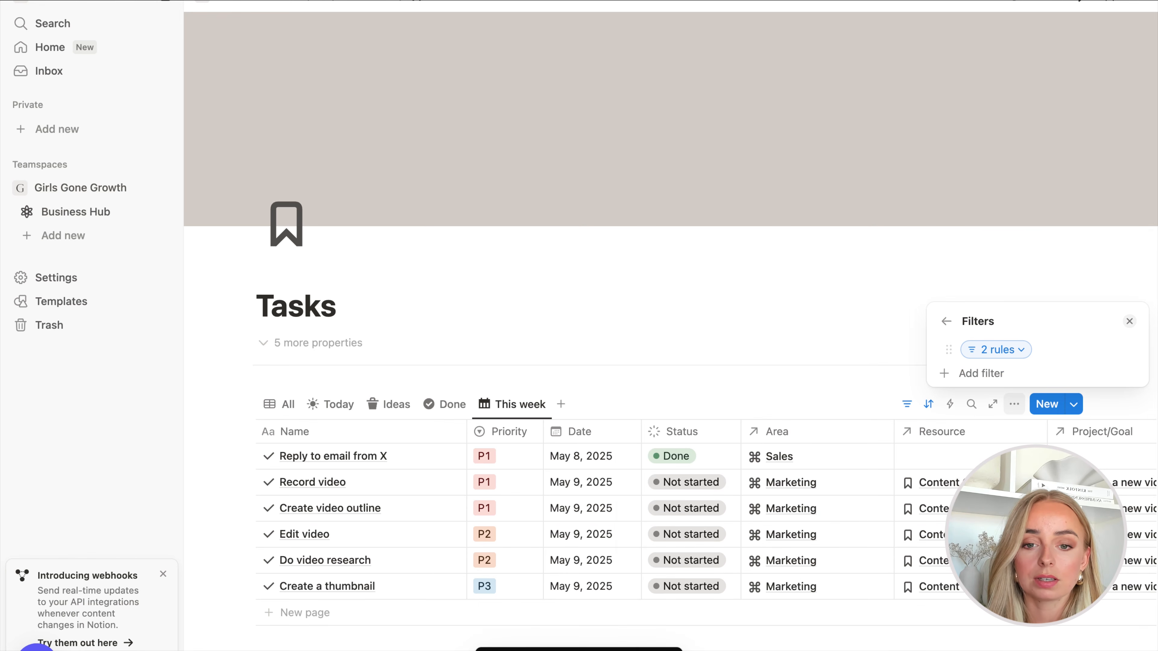
- Close the view options and move the This week view between Today and Ideas
{"action": "left_click", "coordinate": [662, 363]}
{"action": "scroll", "coordinate": [662, 365], "scroll_direction": "down", "scroll_amount": 4}
{"action": "left_click_drag", "start_coordinate": [518, 230], "coordinate": [401, 230]}
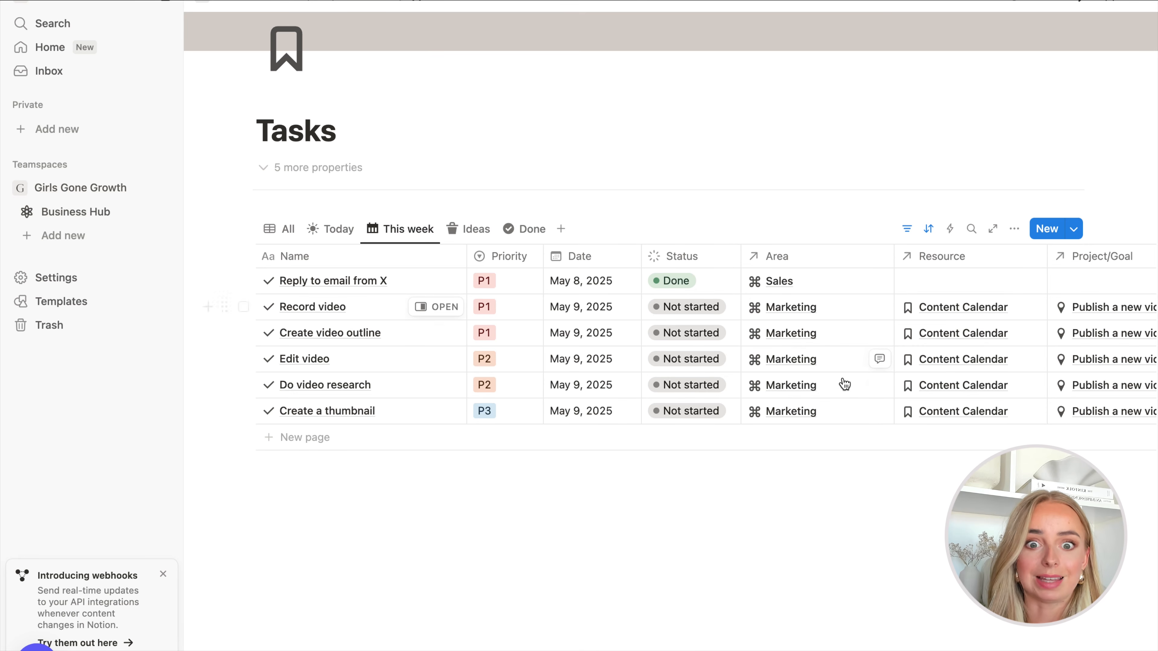
- Turn the This week view's relative date rule into its own filter group
{"action": "left_click", "coordinate": [907, 229]}
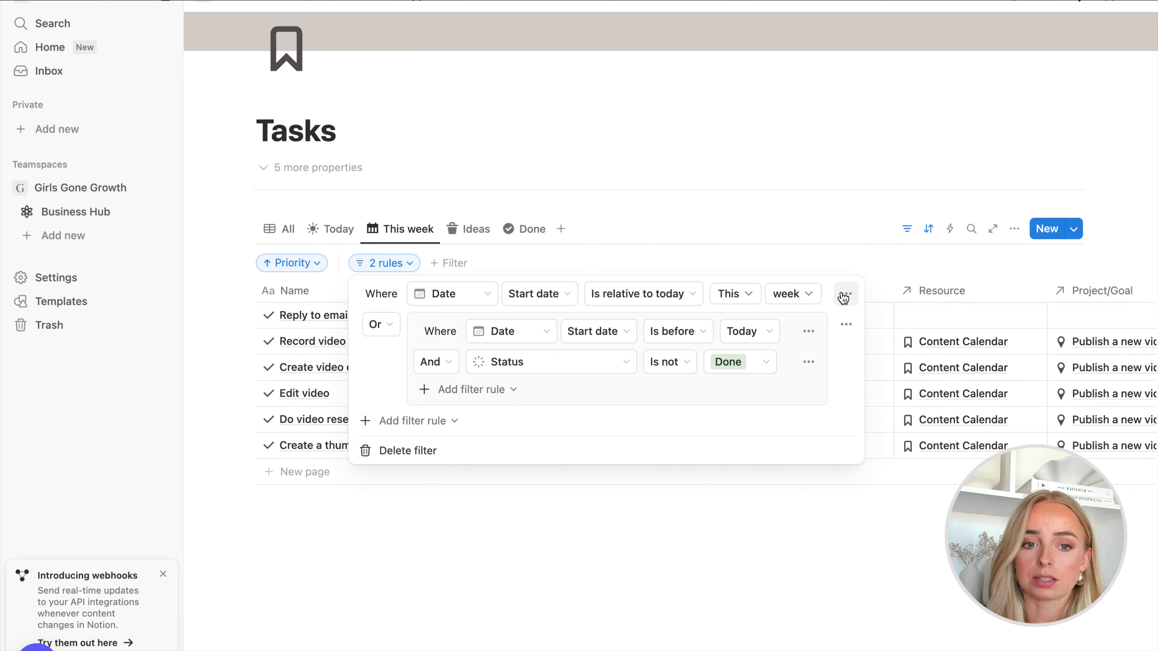
{"action": "left_click", "coordinate": [846, 295]}
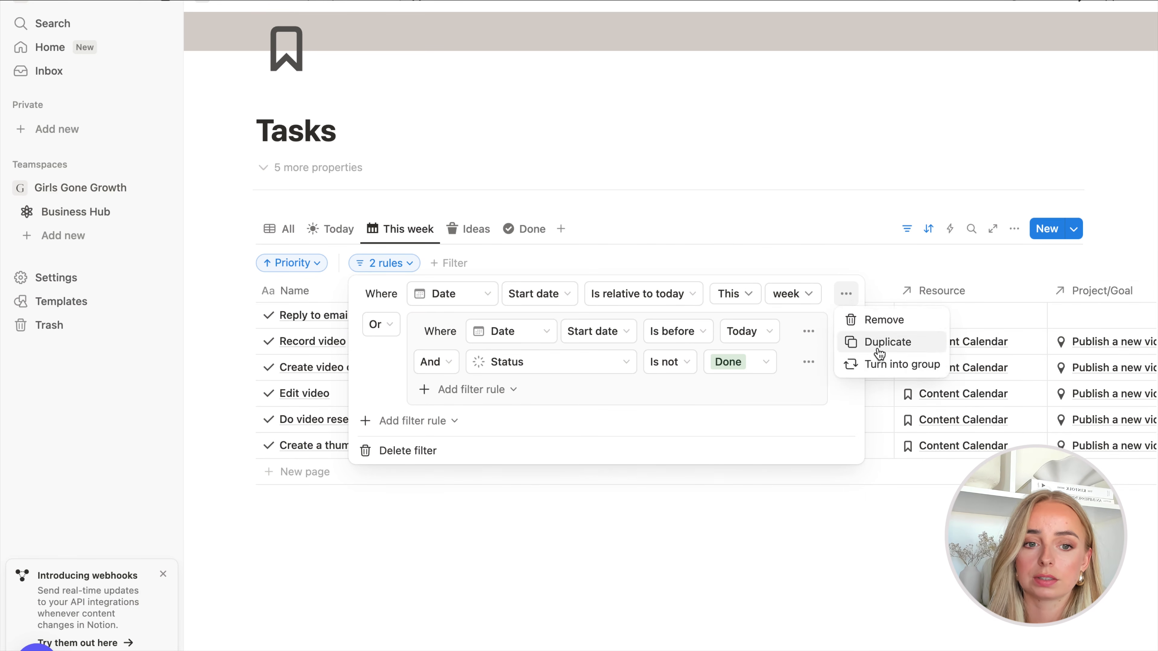
{"action": "left_click", "coordinate": [880, 364]}
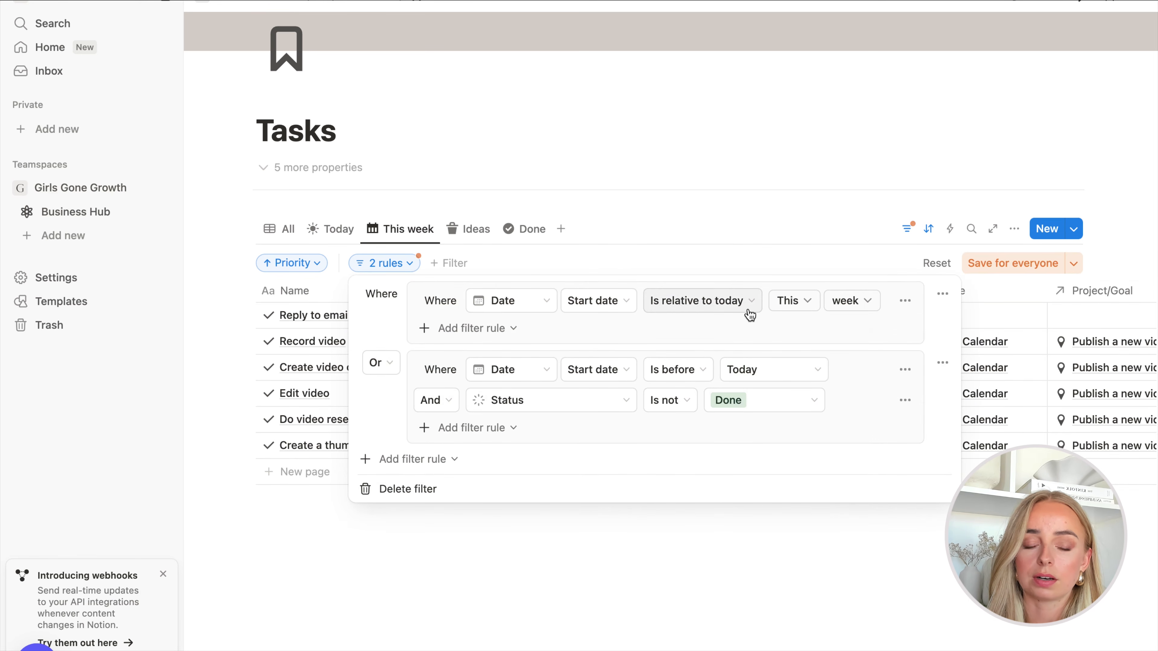
- Add a Status is not Done rule to the This week date group and save the filter for everyone
{"action": "left_click", "coordinate": [478, 331]}
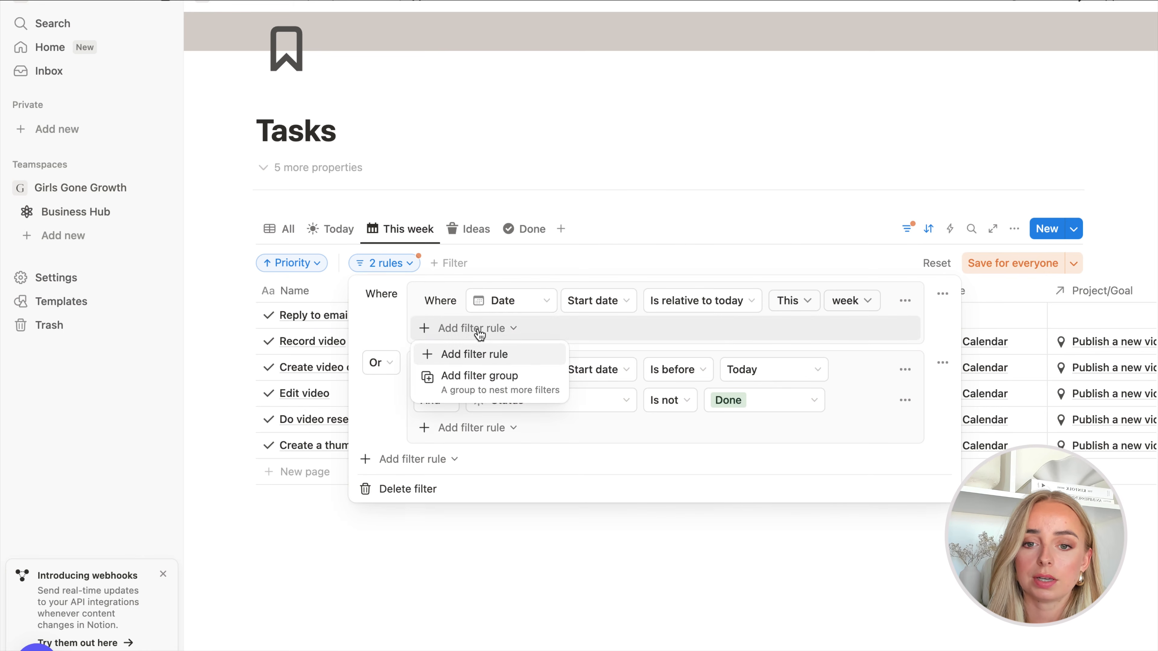
{"action": "left_click", "coordinate": [478, 354]}
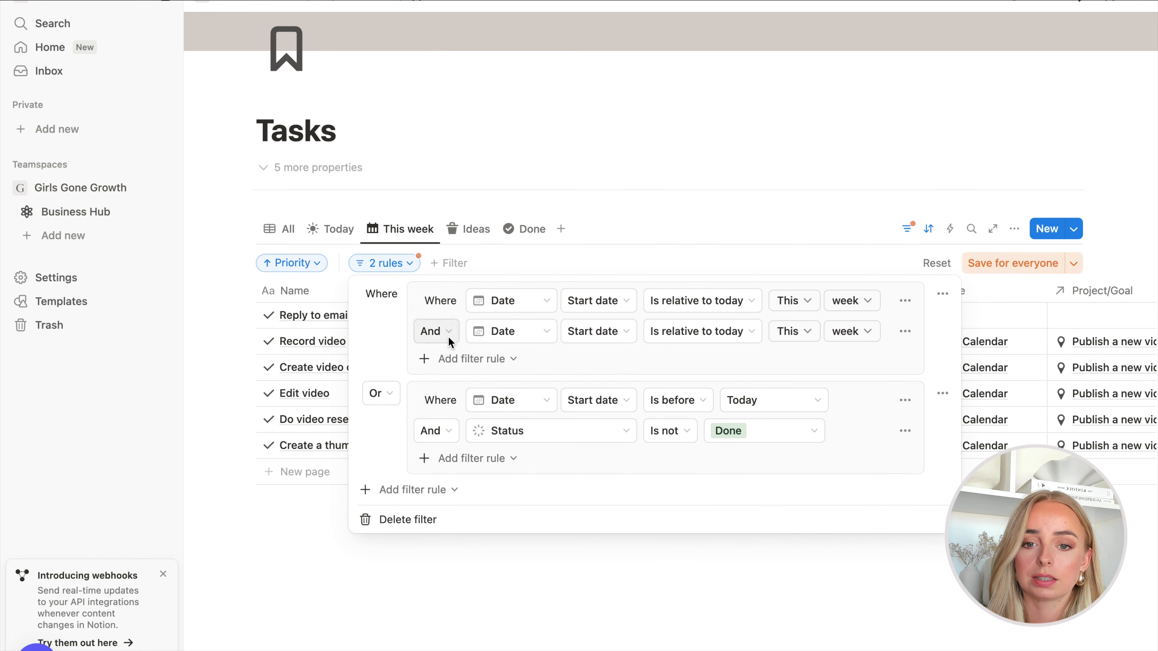
{"action": "left_click", "coordinate": [535, 332]}
{"action": "left_click", "coordinate": [547, 526]}
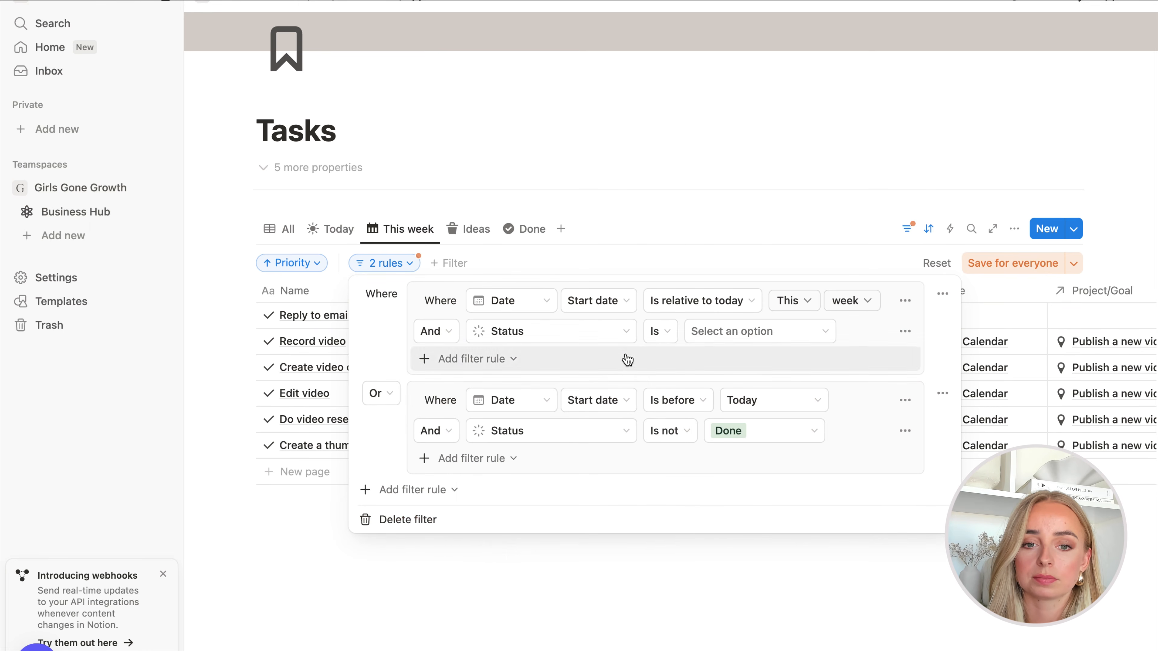
{"action": "left_click", "coordinate": [661, 331]}
{"action": "left_click", "coordinate": [668, 379]}
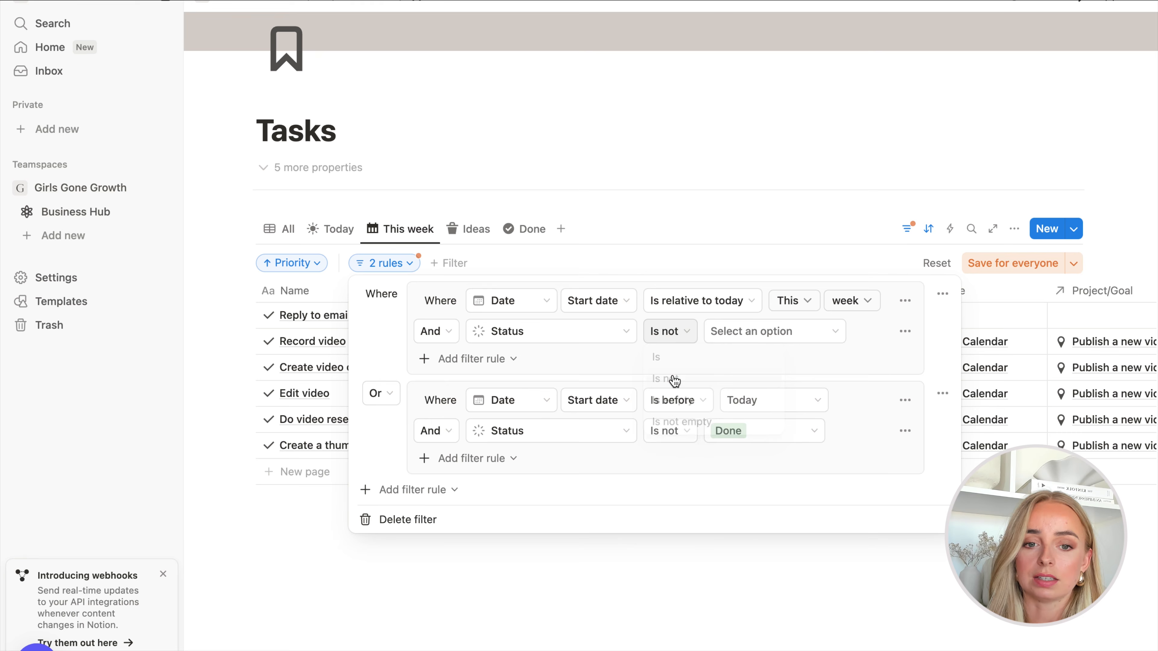
{"action": "left_click", "coordinate": [752, 331]}
{"action": "left_click", "coordinate": [766, 513]}
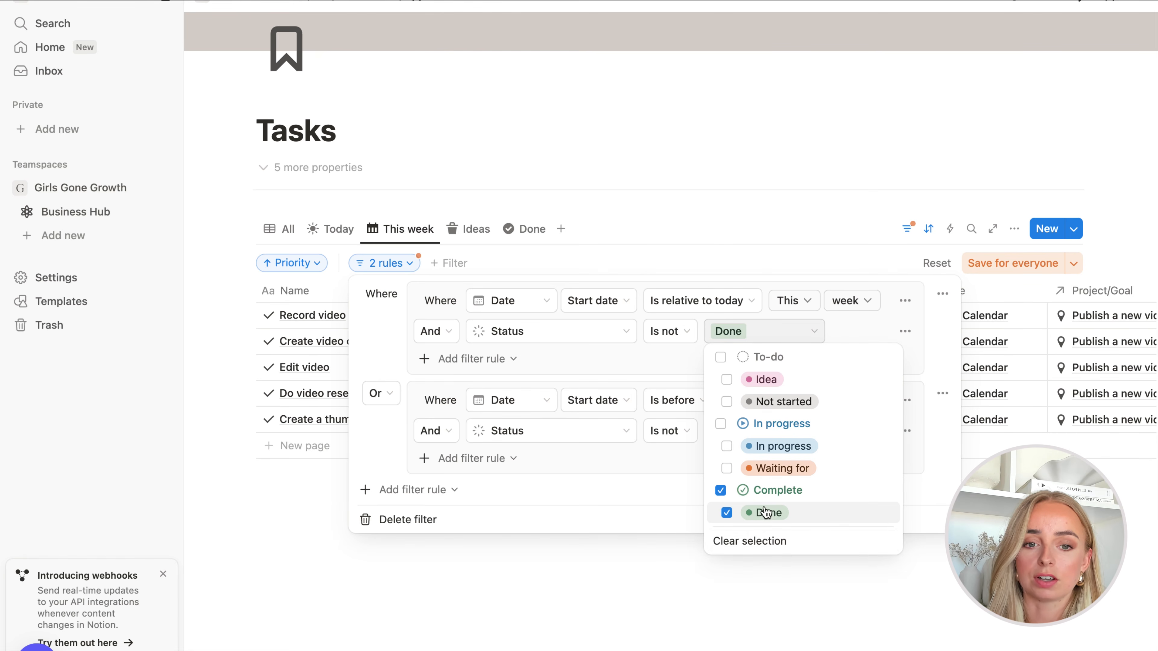
{"action": "left_click", "coordinate": [859, 598]}
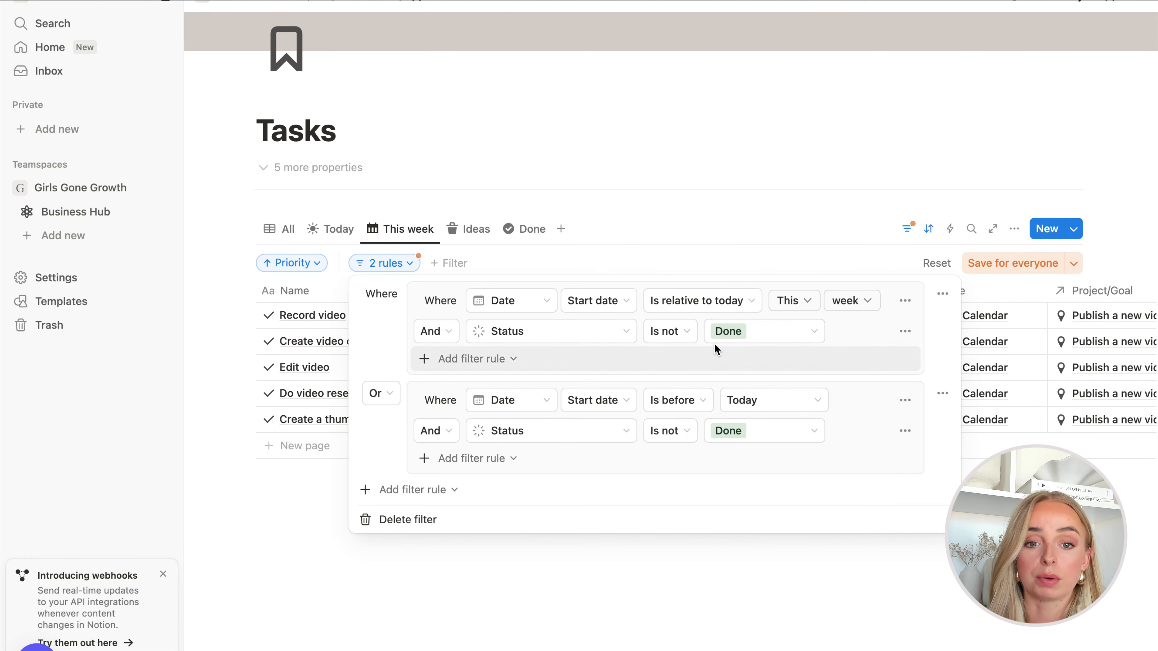
{"action": "left_click", "coordinate": [987, 267]}
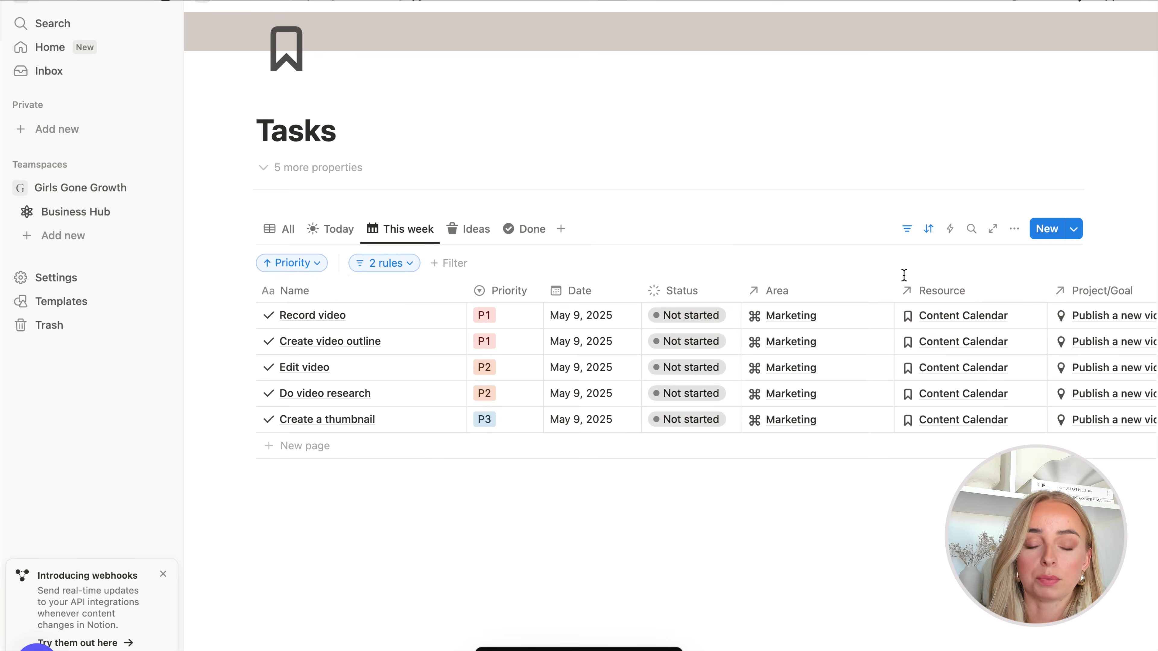
- Switch to the Today view and set the Record video task's status to Done
{"action": "left_click", "coordinate": [337, 228]}
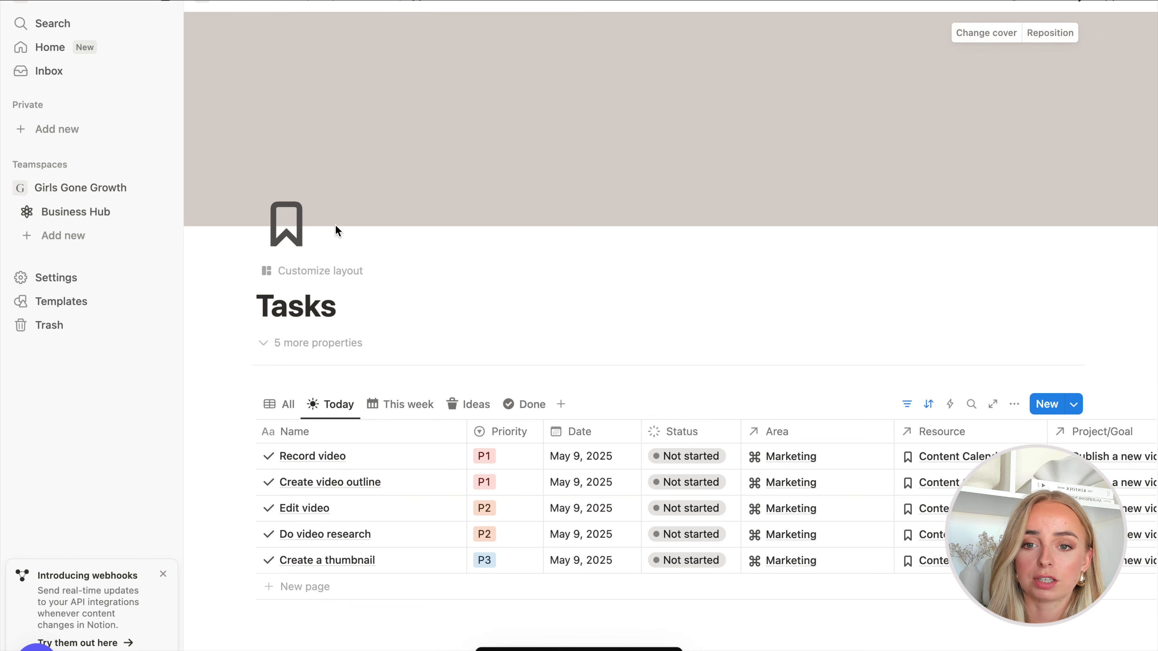
{"action": "scroll", "coordinate": [479, 392], "scroll_direction": "down", "scroll_amount": 3}
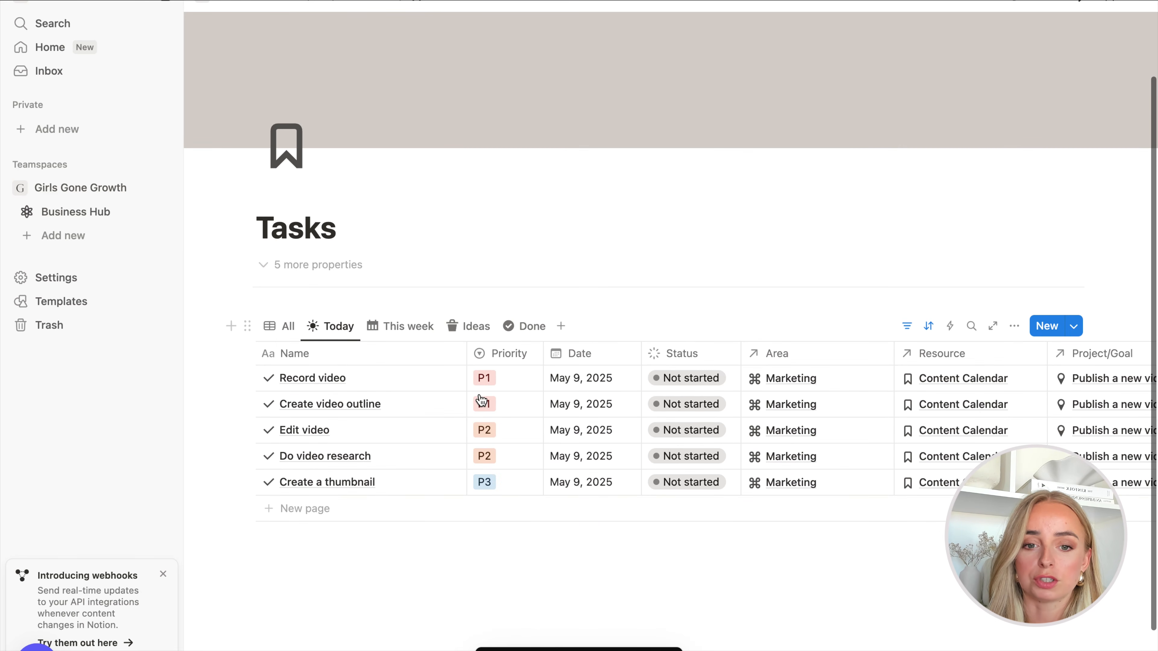
{"action": "left_click", "coordinate": [684, 384]}
{"action": "left_click", "coordinate": [721, 589]}
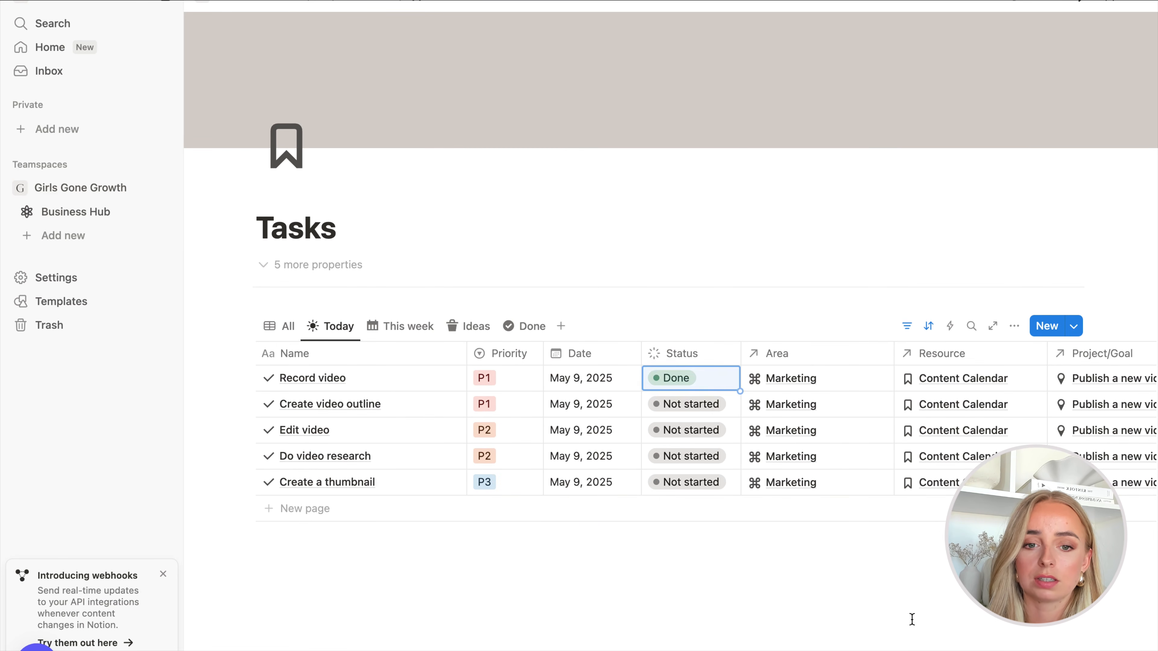
{"action": "left_click", "coordinate": [912, 619]}
- Turn the Today view's relative date rule into its own filter group
{"action": "left_click", "coordinate": [907, 327]}
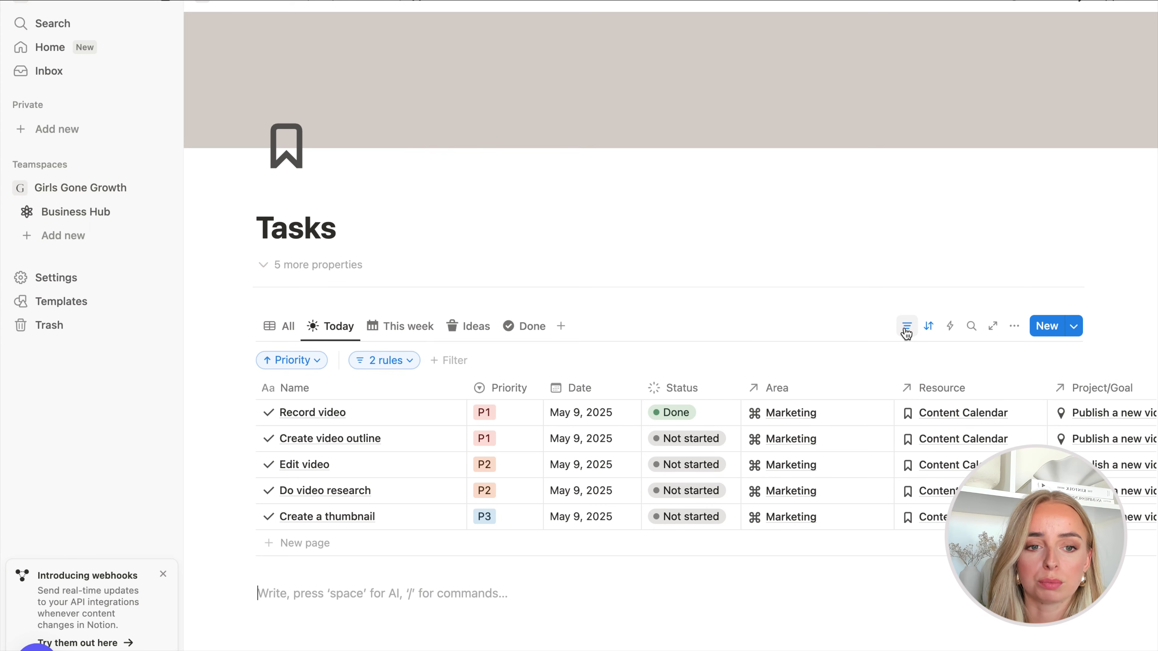
{"action": "left_click", "coordinate": [391, 363]}
{"action": "left_click", "coordinate": [829, 394]}
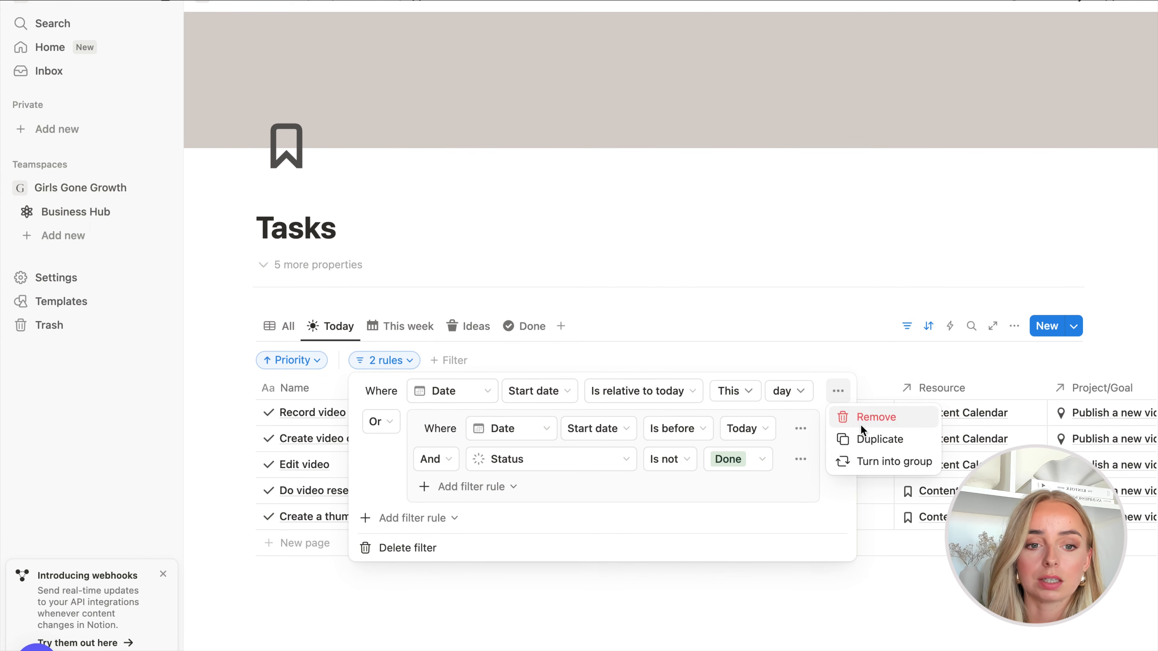
{"action": "left_click", "coordinate": [874, 460]}
- Add a Status is not Done rule to the Today view's date group and save the filter for everyone
{"action": "left_click", "coordinate": [485, 427]}
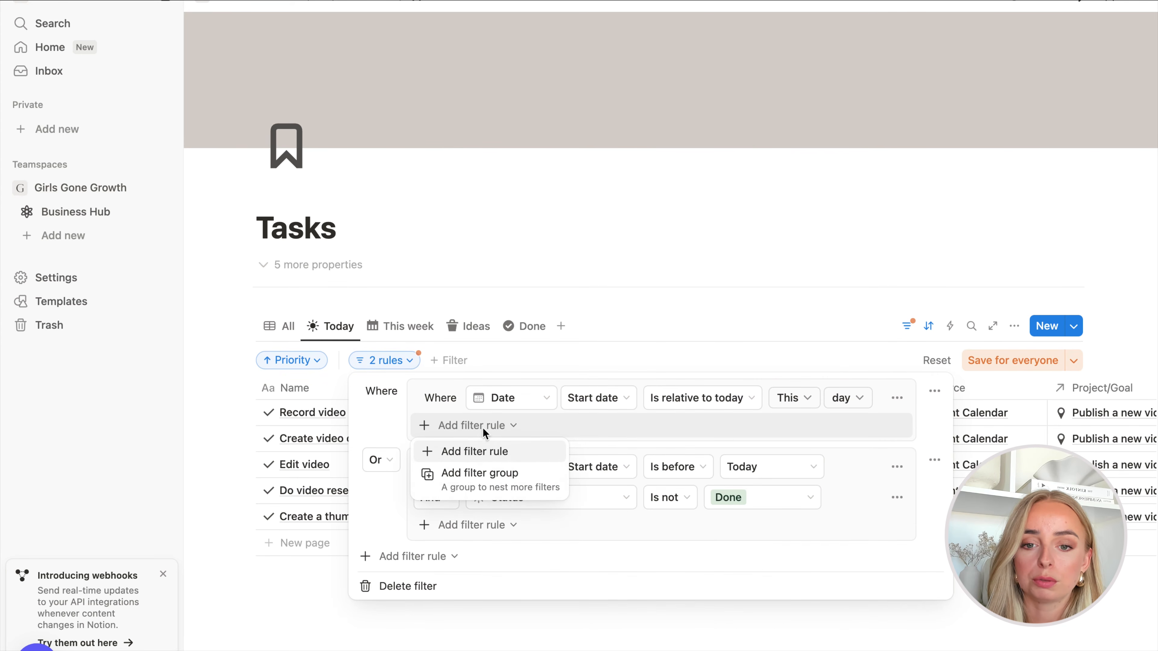
{"action": "left_click", "coordinate": [497, 461]}
{"action": "left_click", "coordinate": [440, 429]}
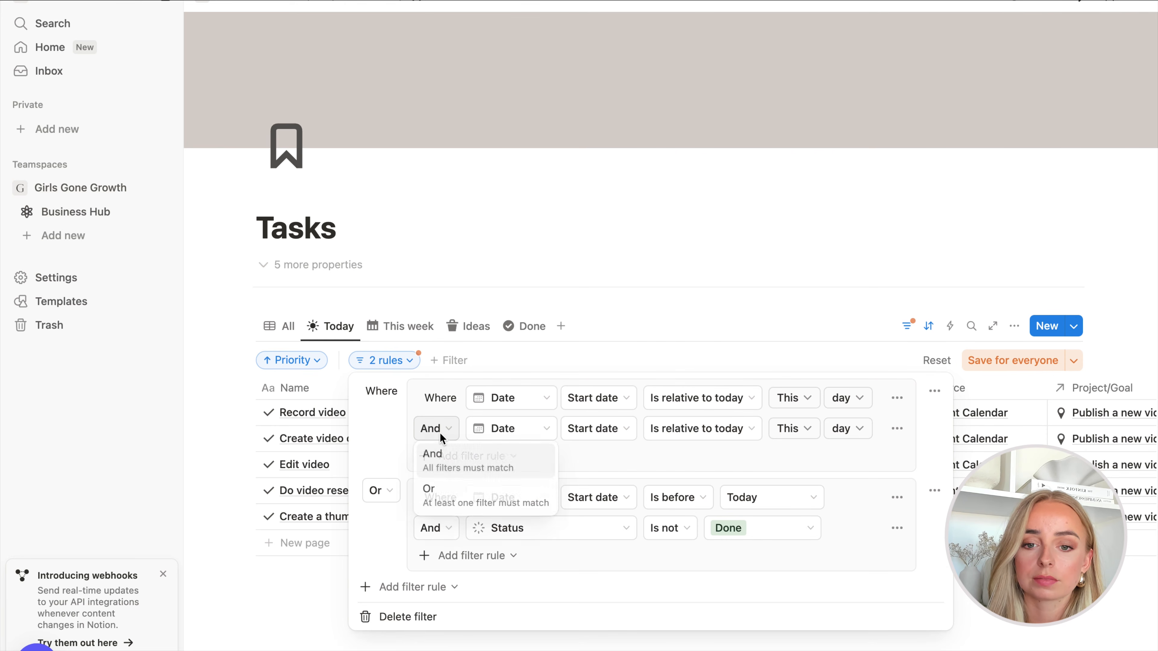
{"action": "left_click", "coordinate": [511, 428]}
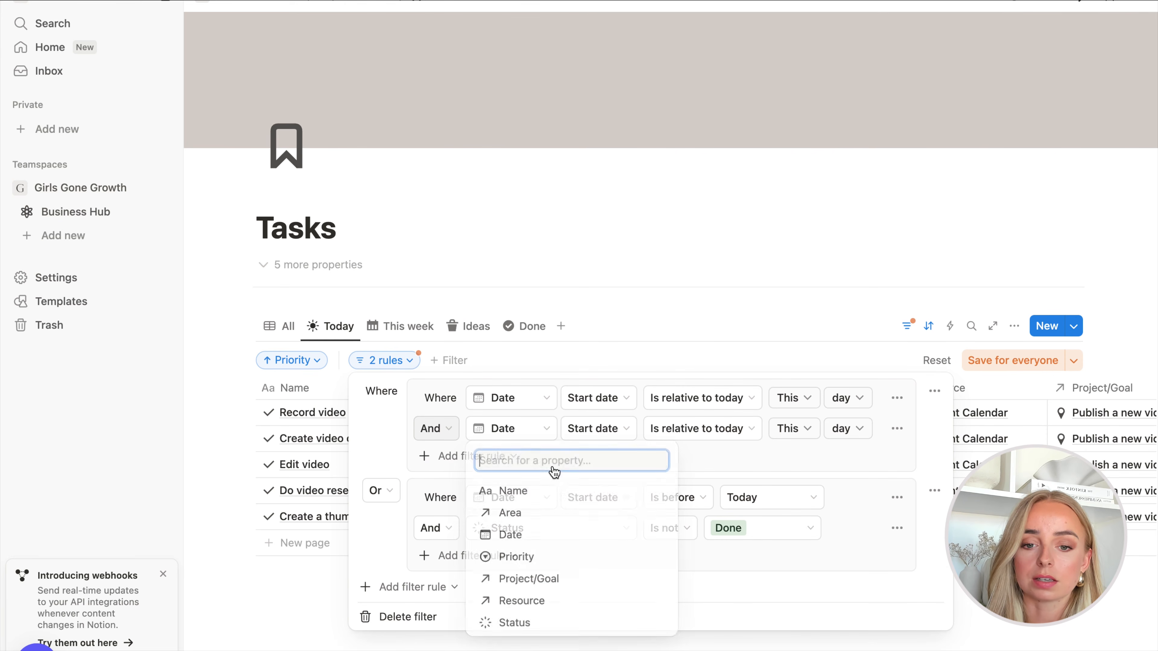
{"action": "left_click", "coordinate": [621, 627]}
{"action": "left_click", "coordinate": [660, 433]}
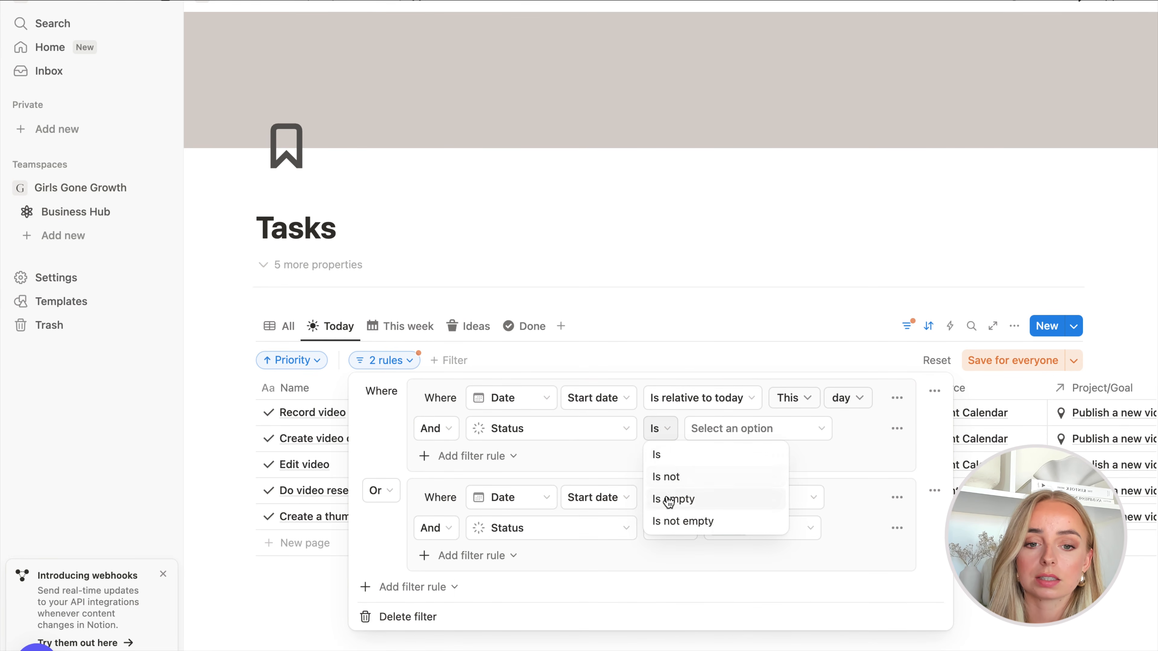
{"action": "left_click", "coordinate": [669, 477]}
{"action": "left_click", "coordinate": [725, 429]}
{"action": "left_click", "coordinate": [721, 587]}
{"action": "left_click", "coordinate": [727, 611]}
{"action": "left_click", "coordinate": [666, 584]}
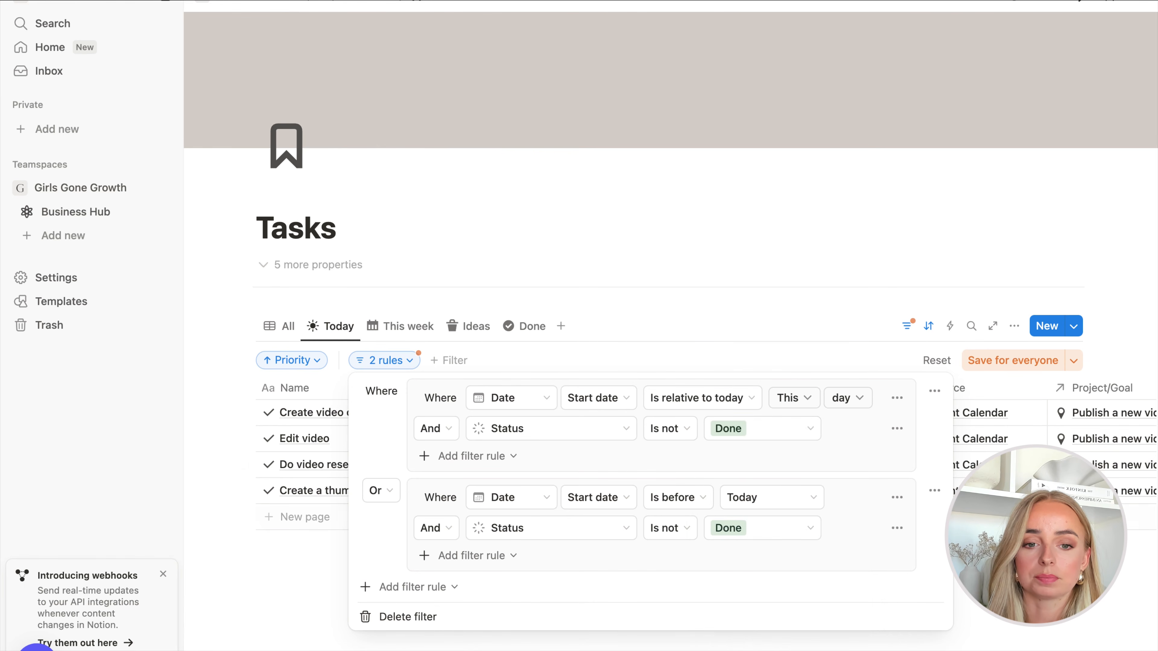
{"action": "left_click", "coordinate": [1010, 361]}
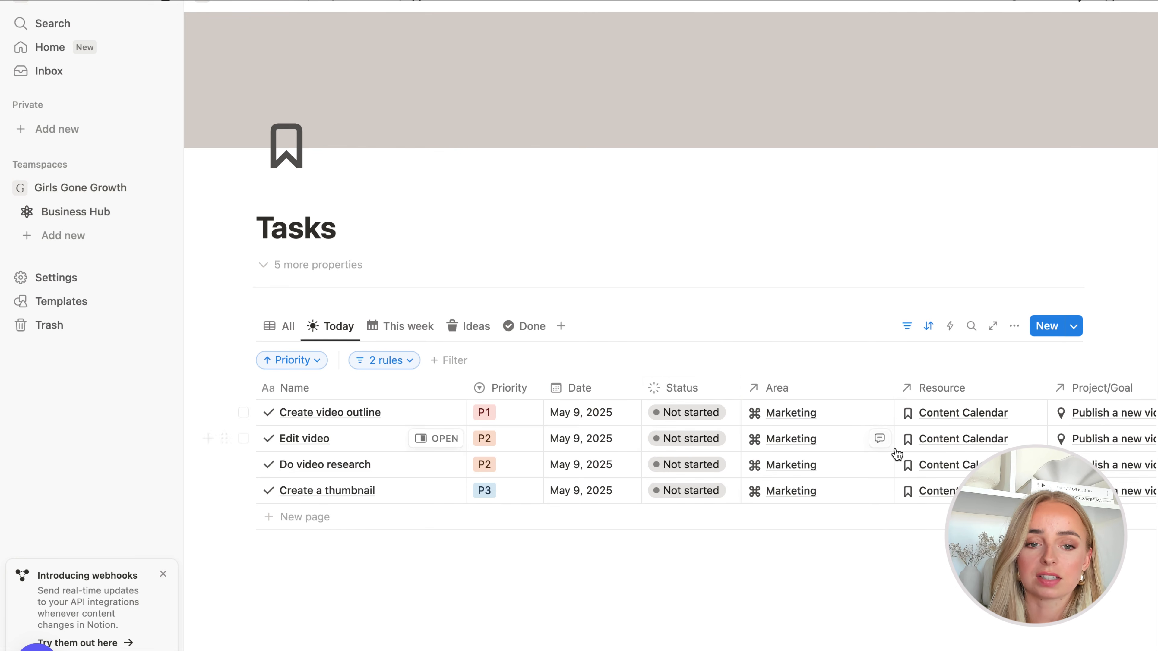
- Hide the Resource and Area columns in the Today view
{"action": "left_click", "coordinate": [916, 401]}
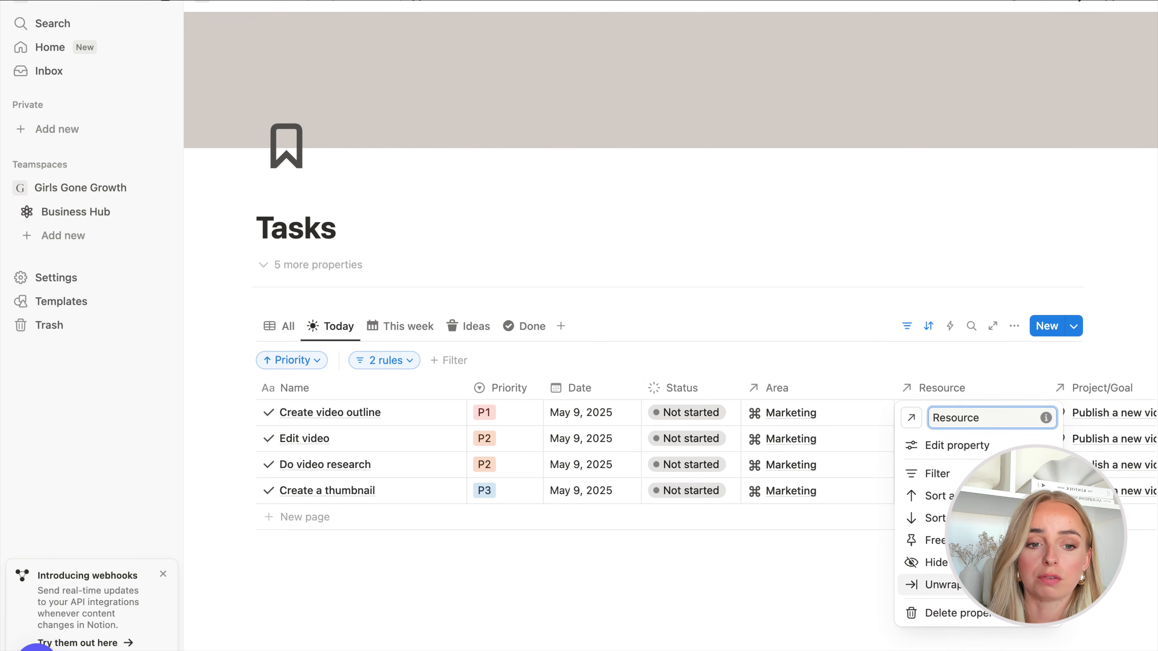
{"action": "left_click", "coordinate": [926, 562]}
{"action": "left_click", "coordinate": [844, 389]}
{"action": "left_click", "coordinate": [846, 565]}
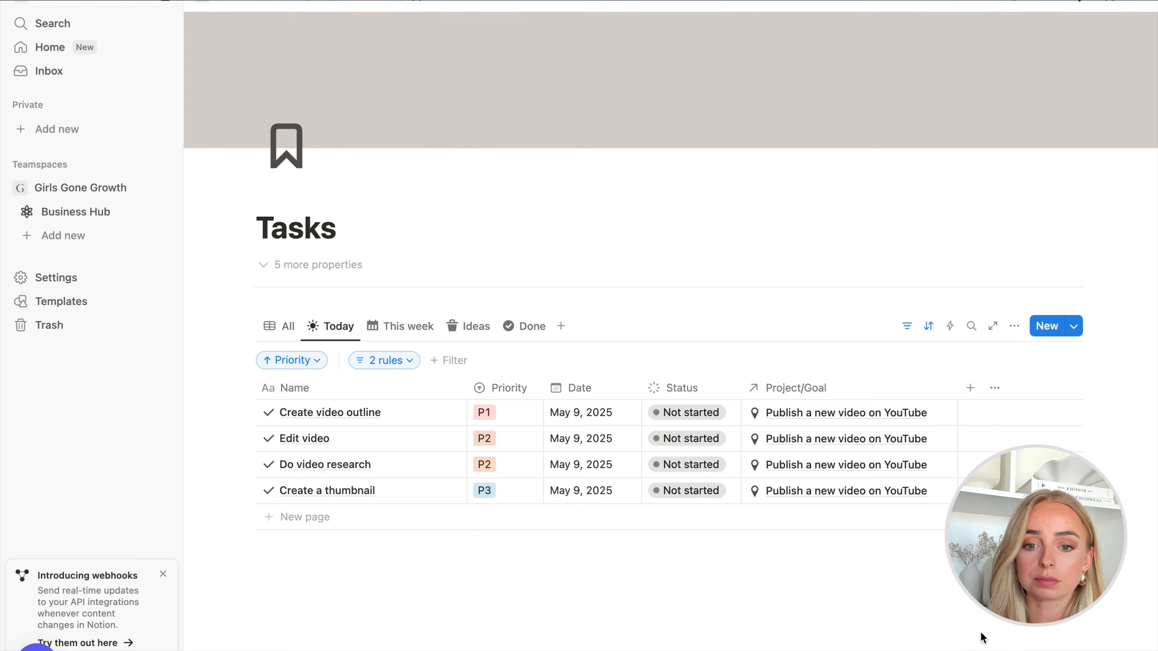
- Duplicate the Today view and name the copy Today (Board)
{"action": "left_click", "coordinate": [333, 326]}
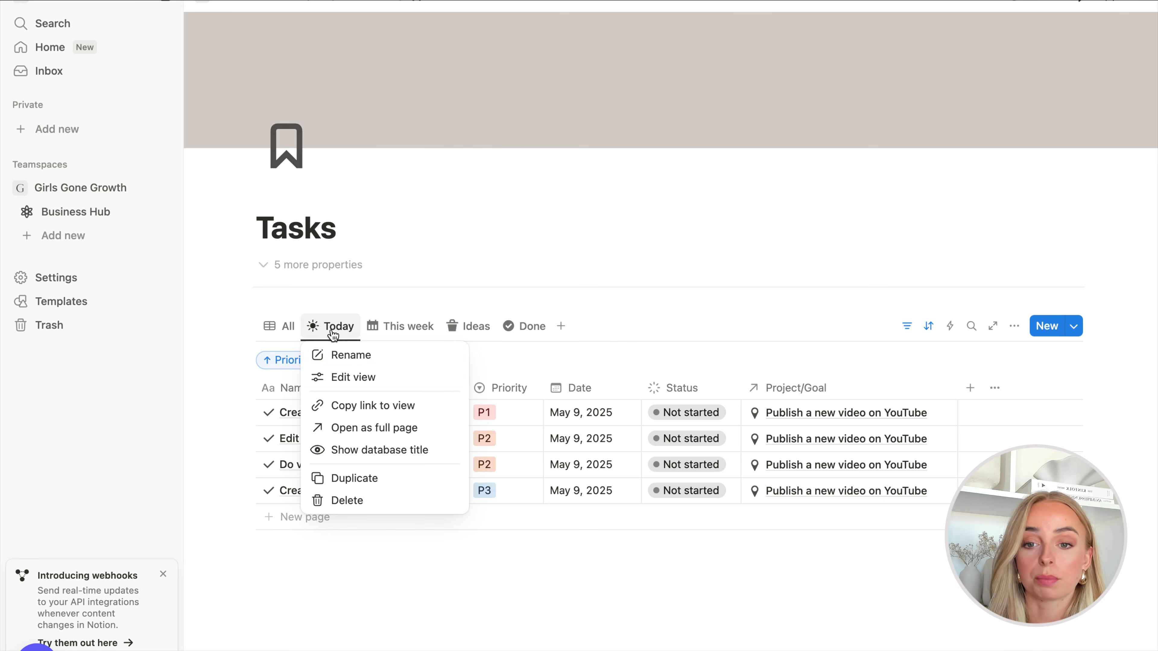
{"action": "left_click", "coordinate": [353, 486]}
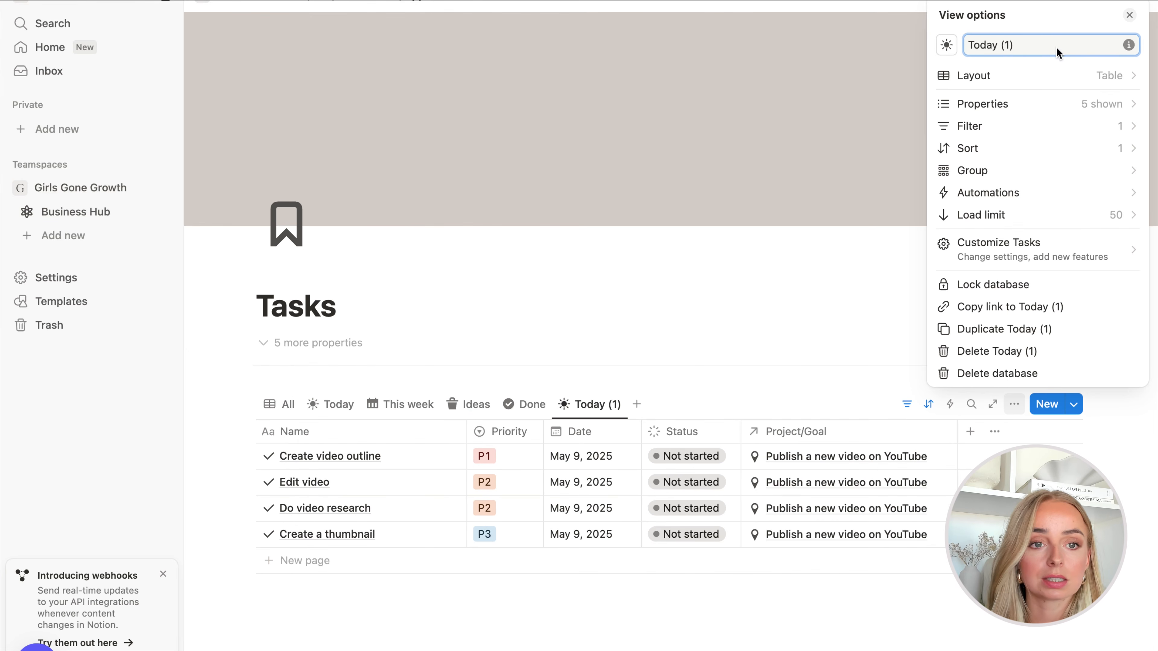
{"action": "left_click_drag", "start_coordinate": [1018, 44], "coordinate": [1000, 46]}
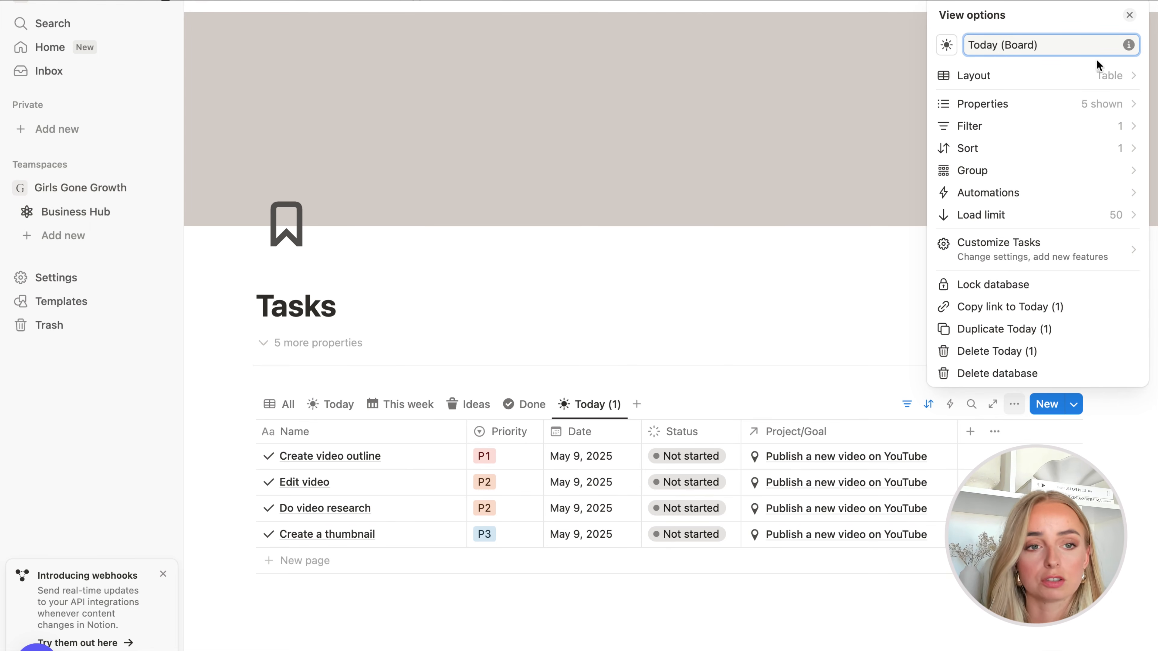
- Change the Today (Board) view's layout to Board and turn on colored columns
{"action": "left_click", "coordinate": [1097, 77]}
{"action": "left_click", "coordinate": [1012, 153]}
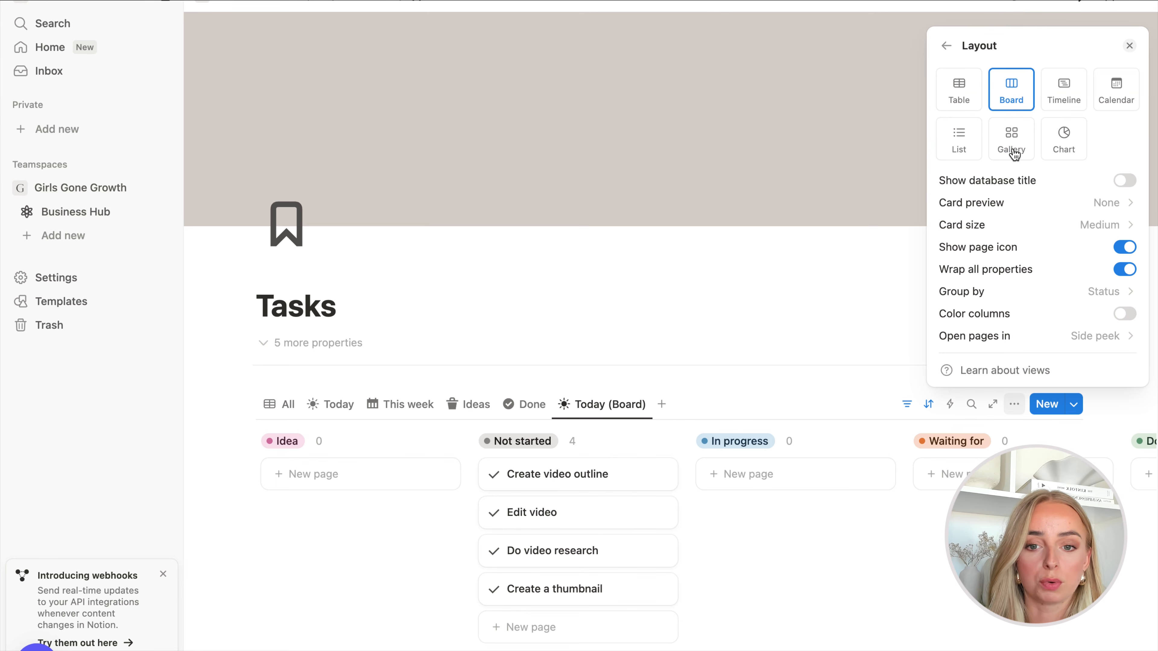
{"action": "left_click", "coordinate": [1126, 315]}
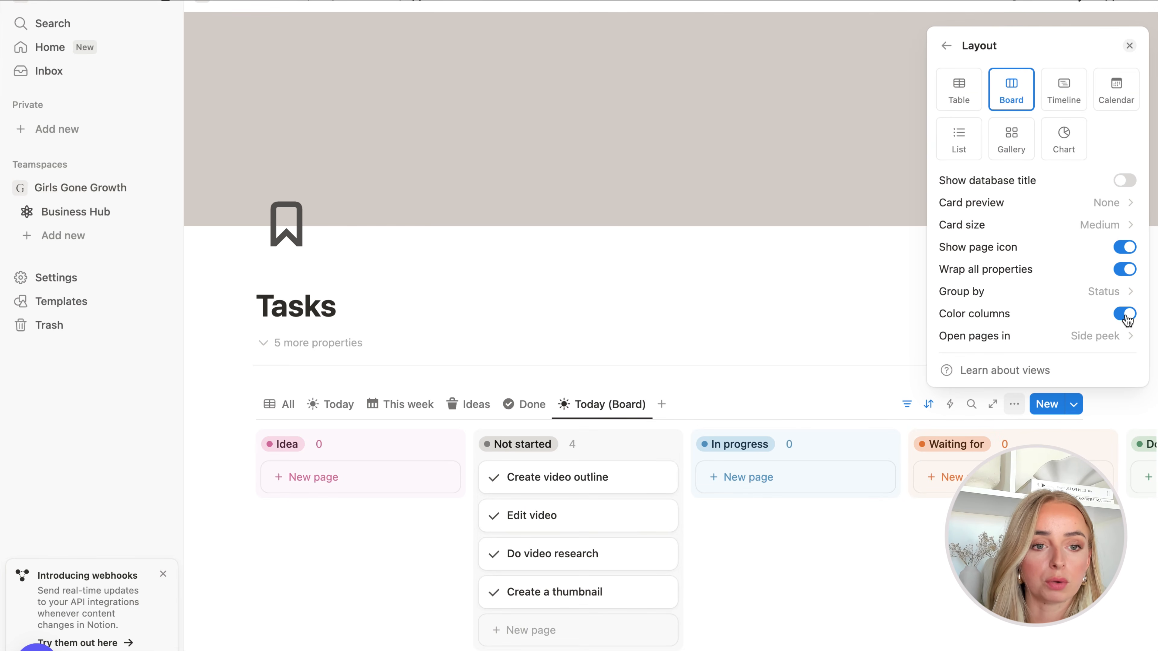
- Group the Today (Board) view by Priority, with empty groups shown and colored columns on
{"action": "left_click", "coordinate": [1105, 295]}
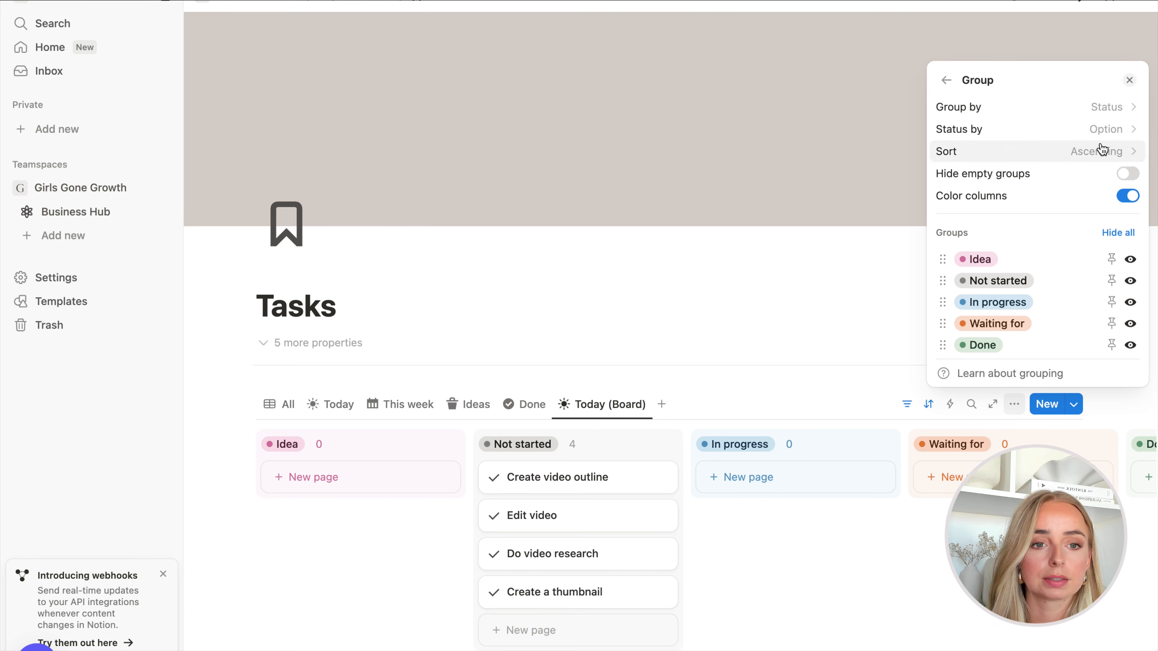
{"action": "left_click", "coordinate": [1106, 112]}
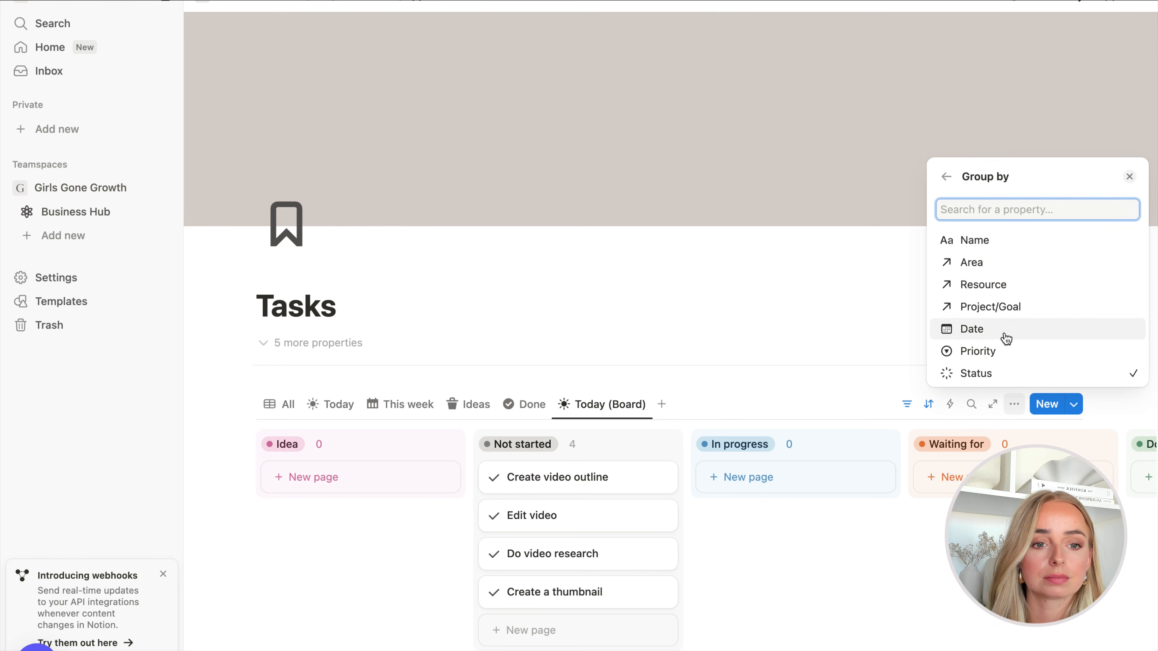
{"action": "left_click", "coordinate": [1005, 360]}
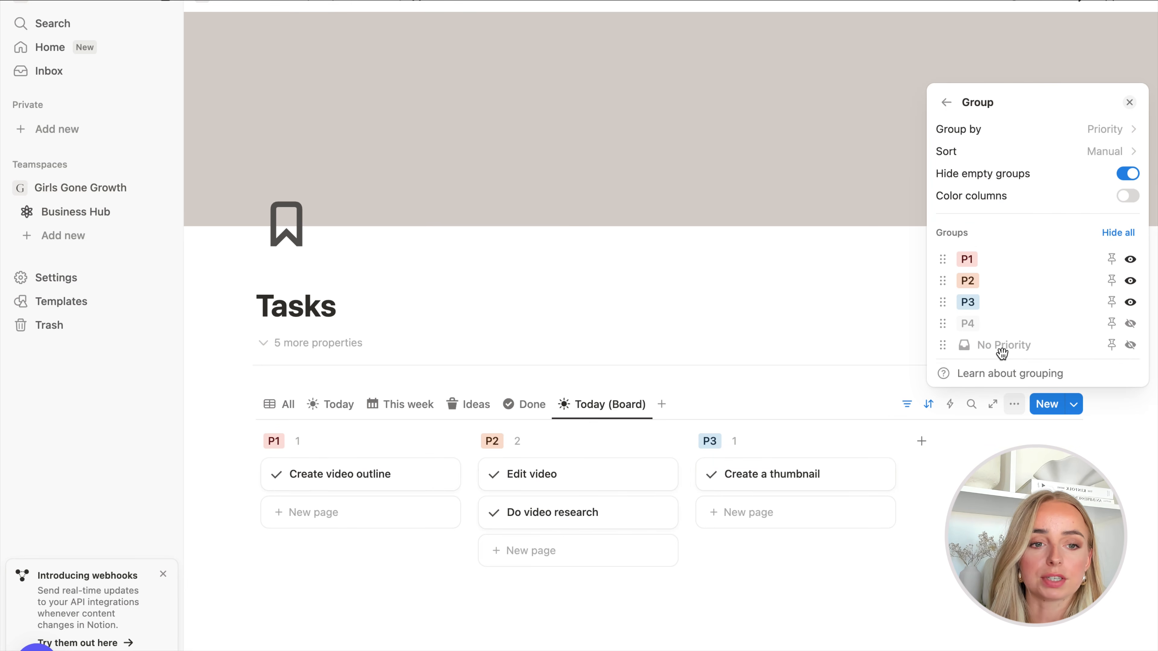
{"action": "left_click", "coordinate": [1128, 196]}
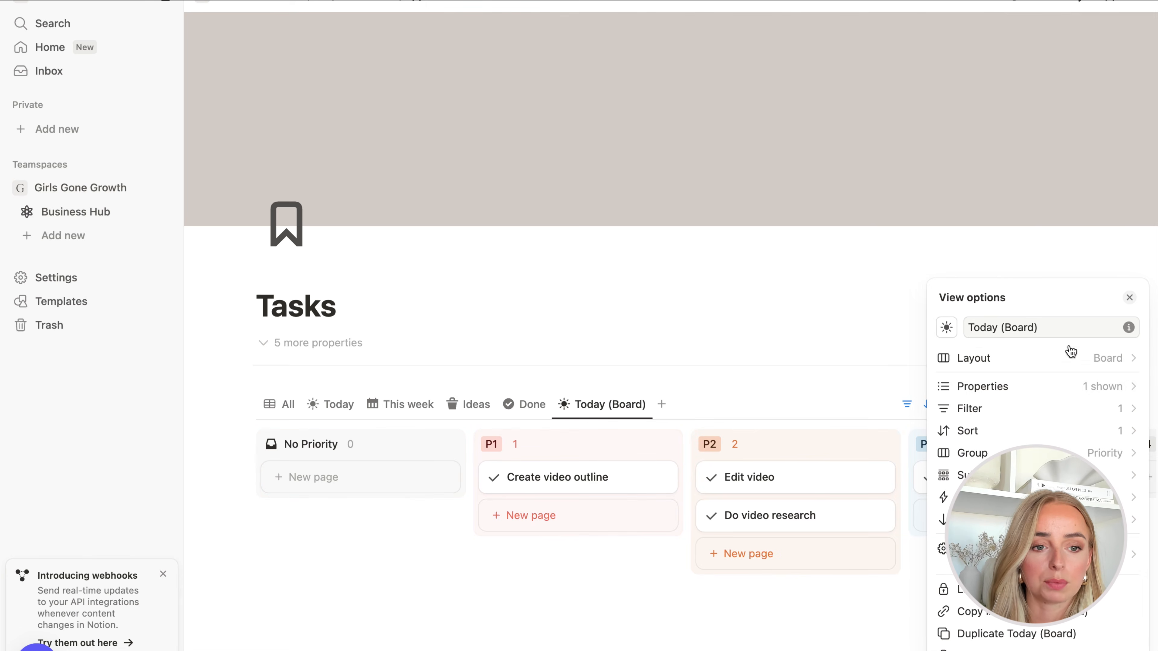
- Show the Status property on the board cards and move the Today (Board) view between Today and This week
{"action": "left_click", "coordinate": [1109, 386]}
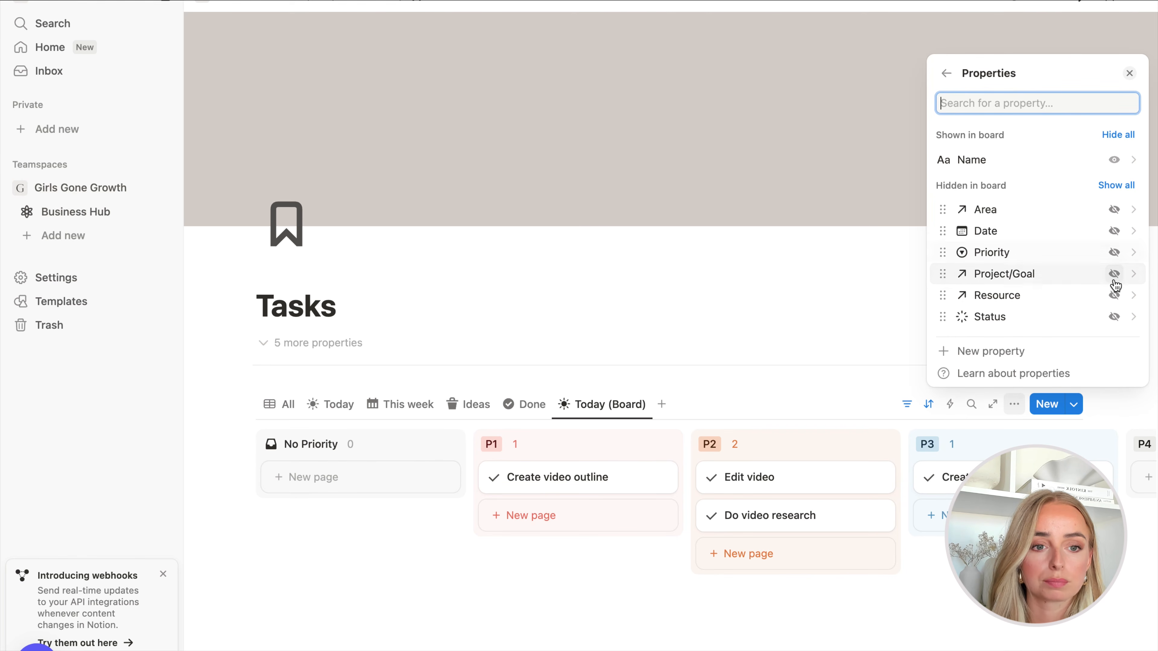
{"action": "left_click", "coordinate": [1115, 317]}
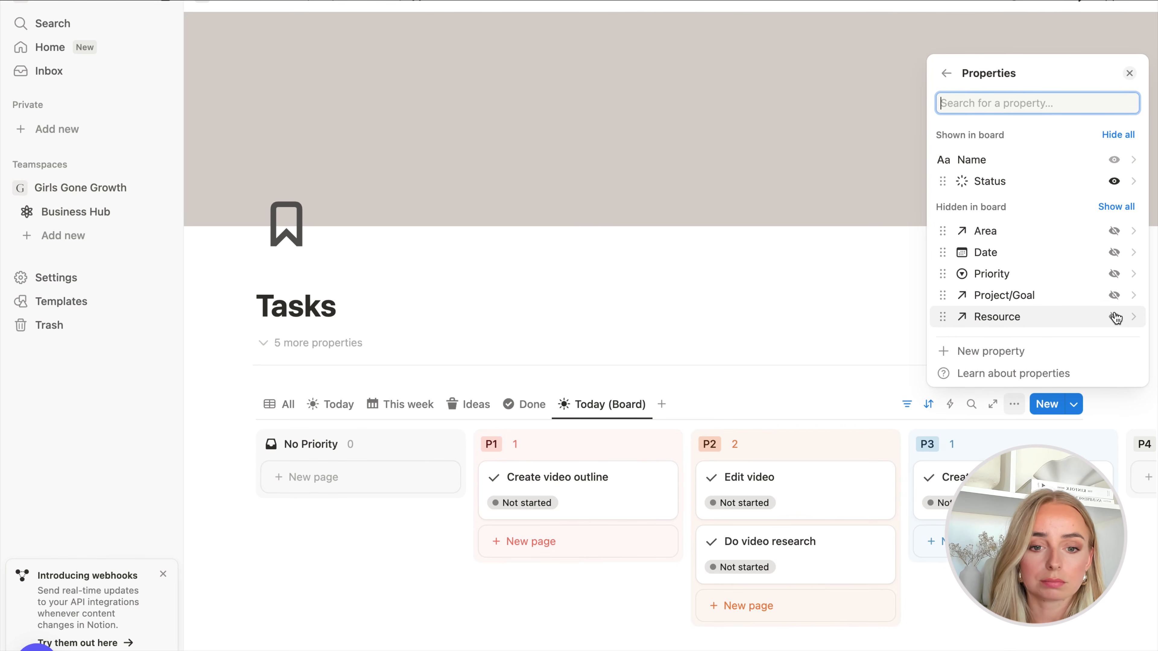
{"action": "left_click_drag", "start_coordinate": [602, 404], "coordinate": [447, 414]}
{"action": "scroll", "coordinate": [802, 523], "scroll_direction": "down", "scroll_amount": 2}
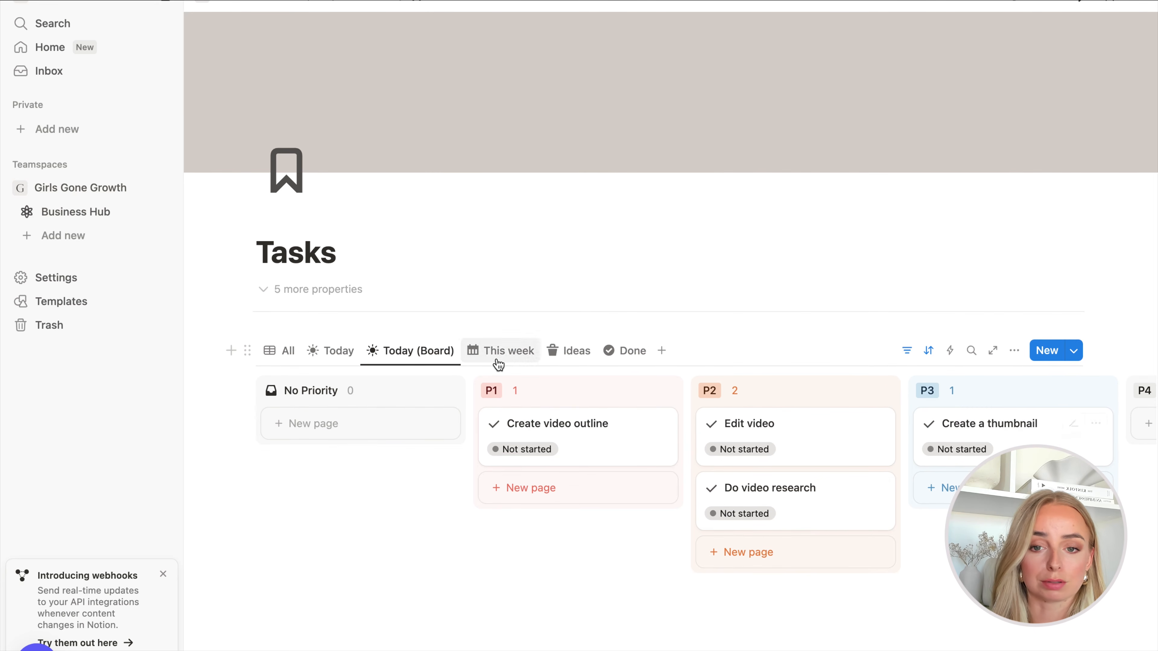
{"action": "left_click", "coordinate": [432, 354]}
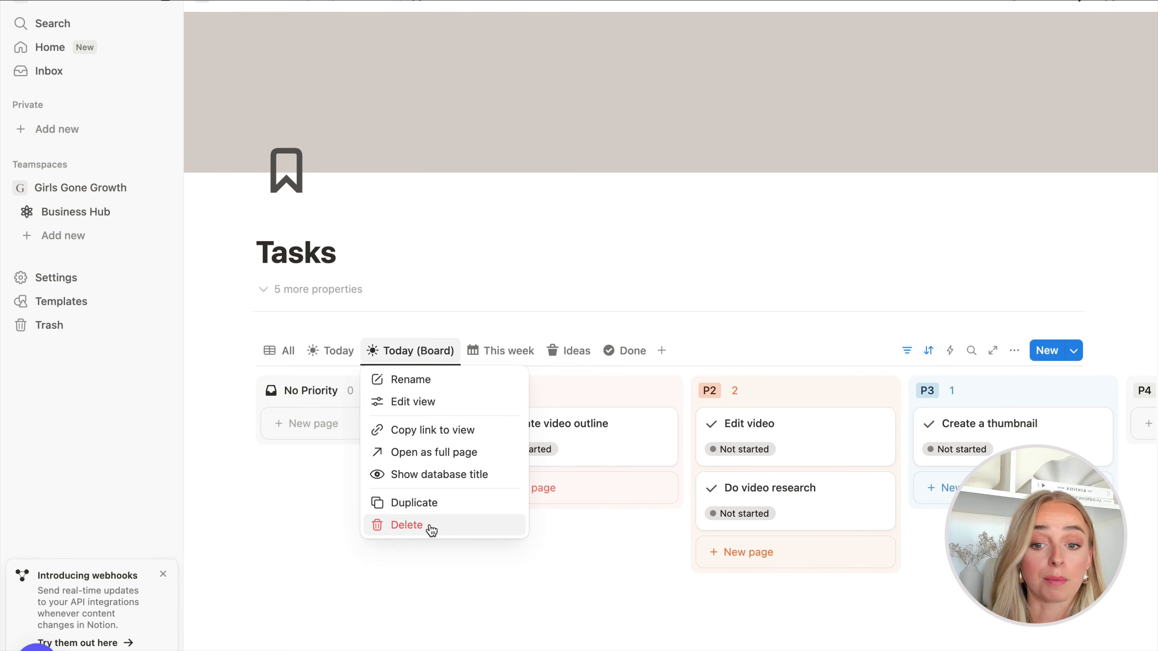
{"action": "left_click", "coordinate": [944, 611]}
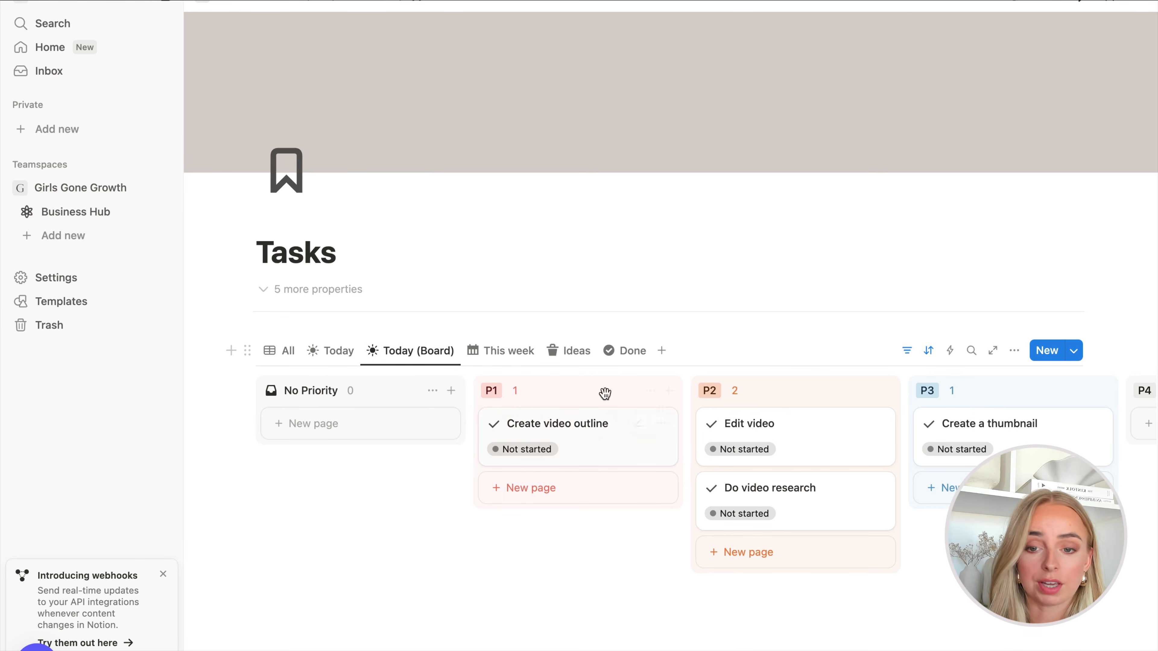
- Duplicate the Today table view of the Tasks database and name the copy Inbox
{"action": "left_click", "coordinate": [332, 351]}
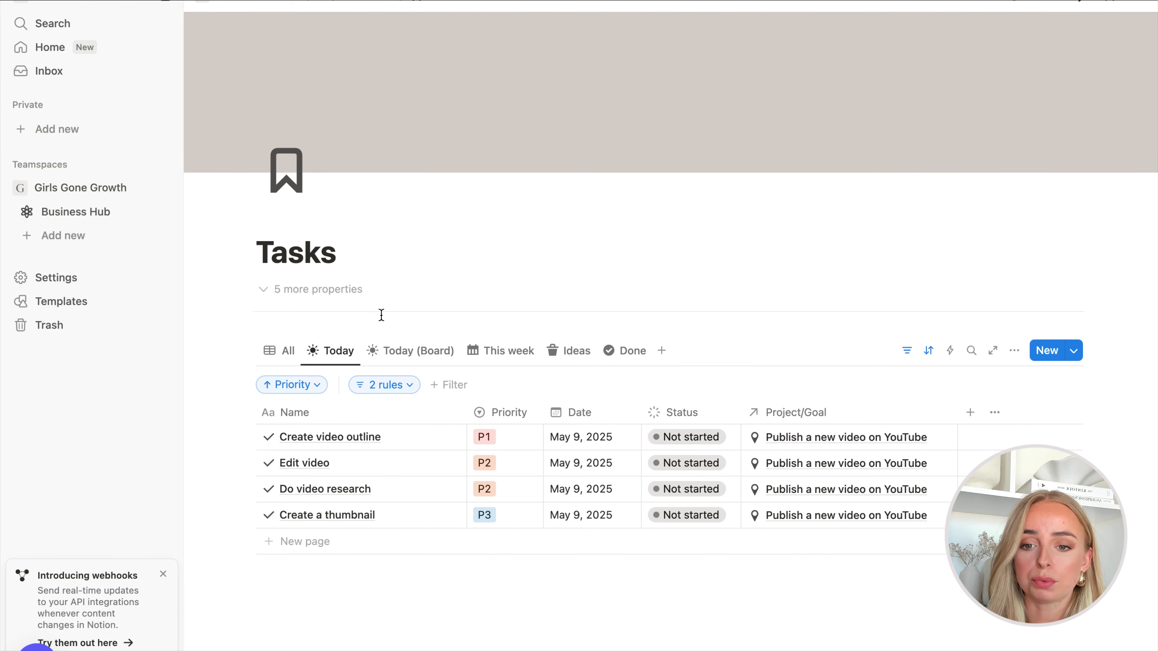
{"action": "left_click", "coordinate": [332, 352]}
{"action": "left_click", "coordinate": [353, 505]}
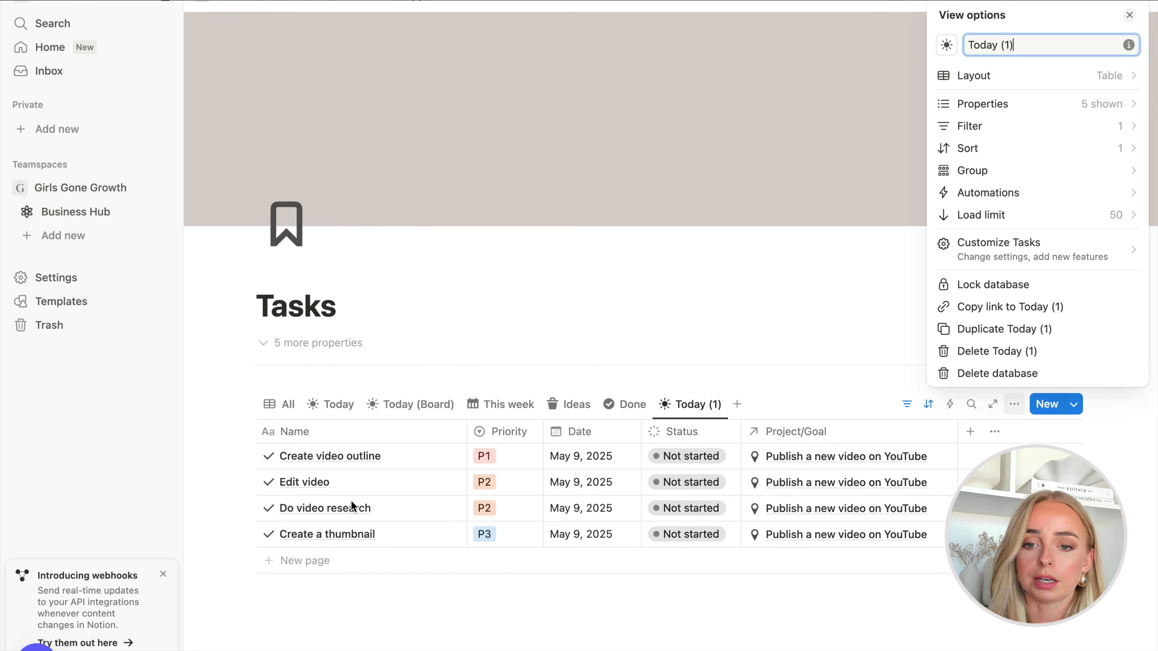
{"action": "key", "text": "ctrl+a"}
{"action": "key", "text": "BackSpace"}
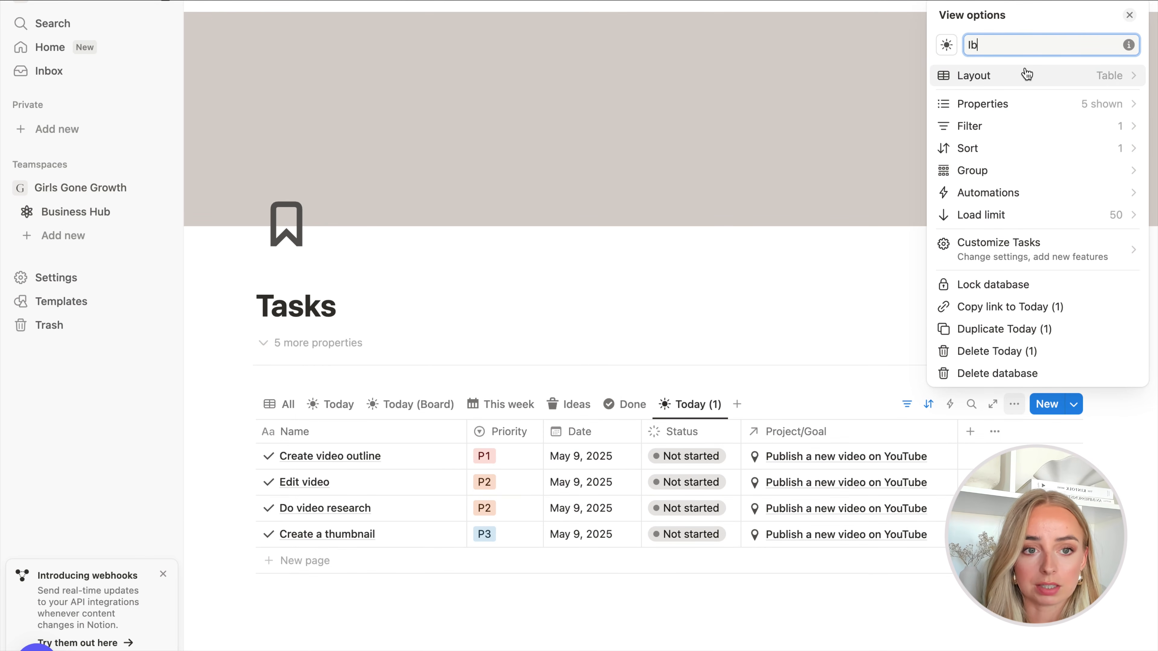
{"action": "type", "text": "Inbox"}
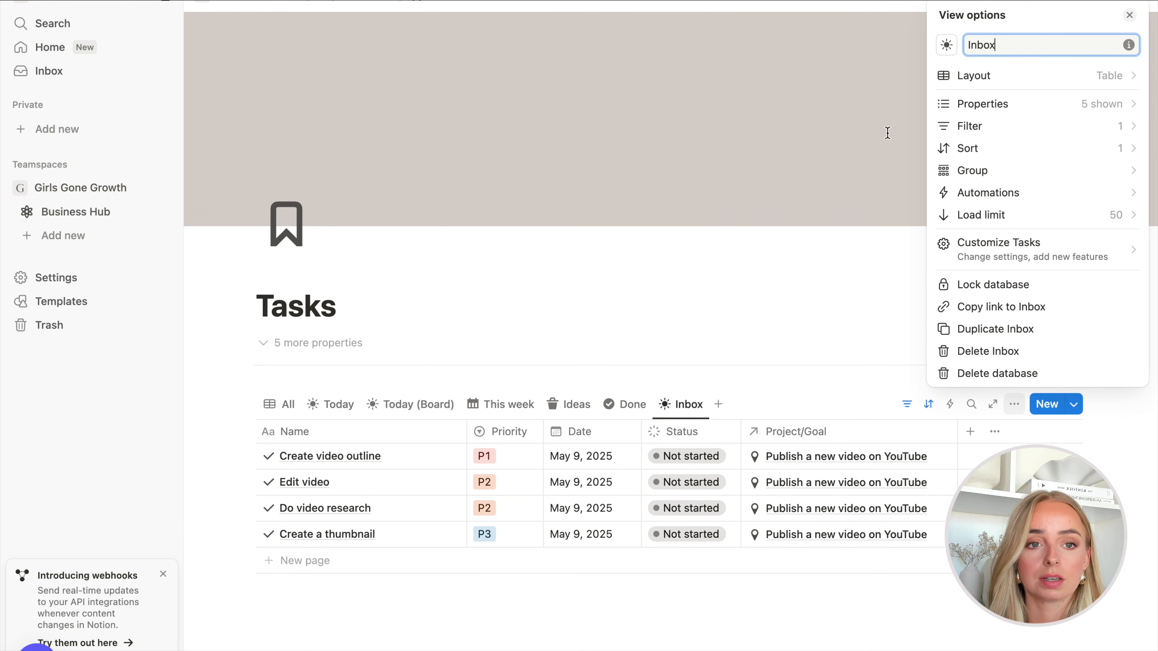
- Search the icons for email and give the Inbox view the inbox tray icon
{"action": "left_click", "coordinate": [947, 45]}
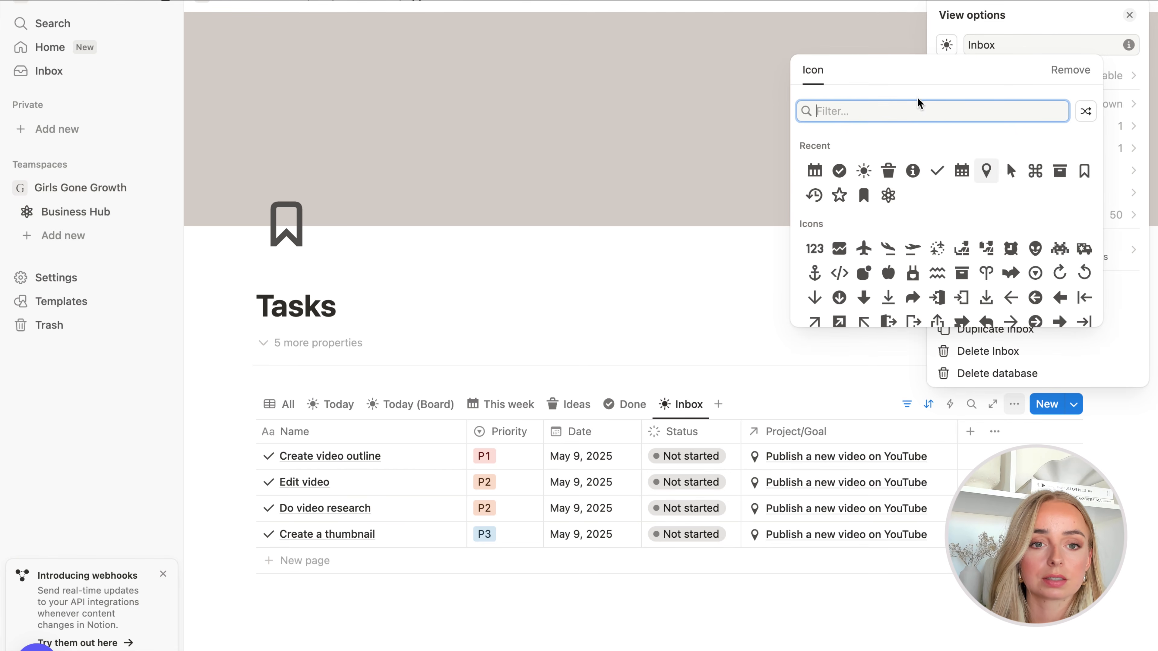
{"action": "type", "text": "email"}
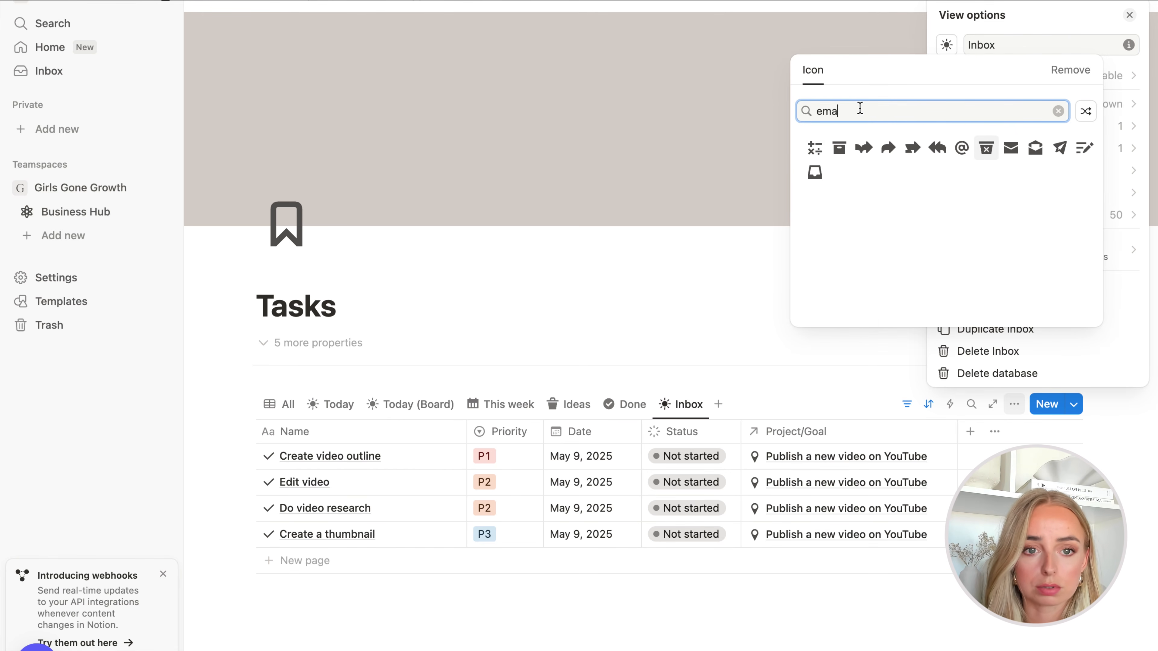
{"action": "left_click", "coordinate": [813, 176]}
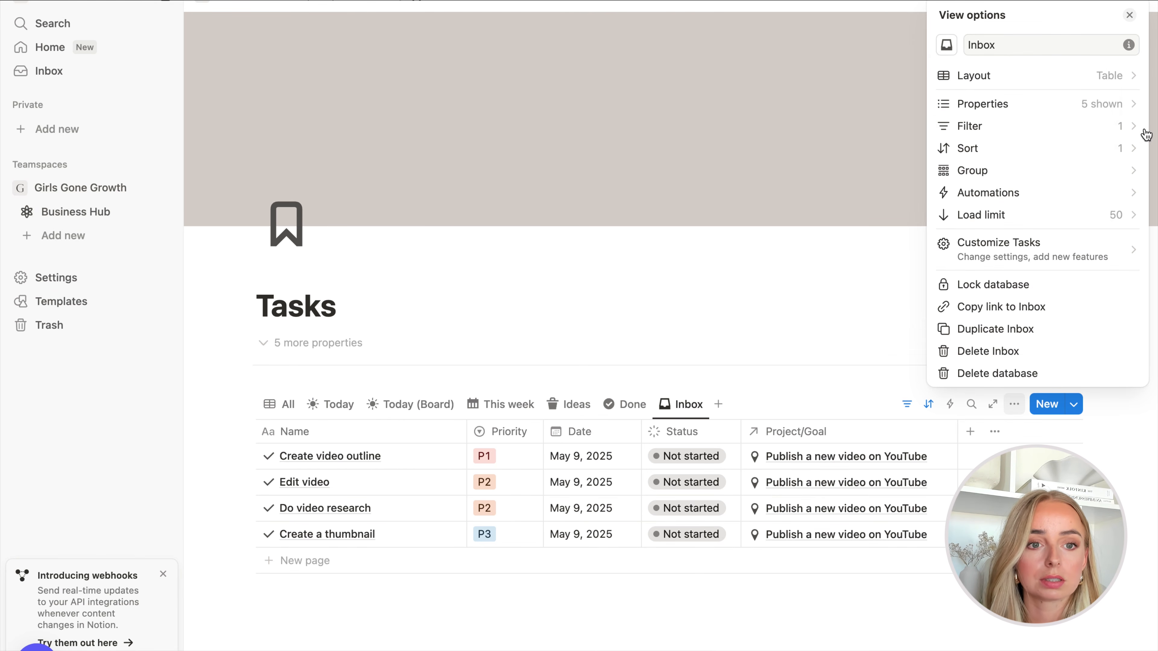
- Remove both Date and Status filter groups from the Inbox view's advanced filter
{"action": "left_click", "coordinate": [1126, 131]}
{"action": "left_click", "coordinate": [1011, 347]}
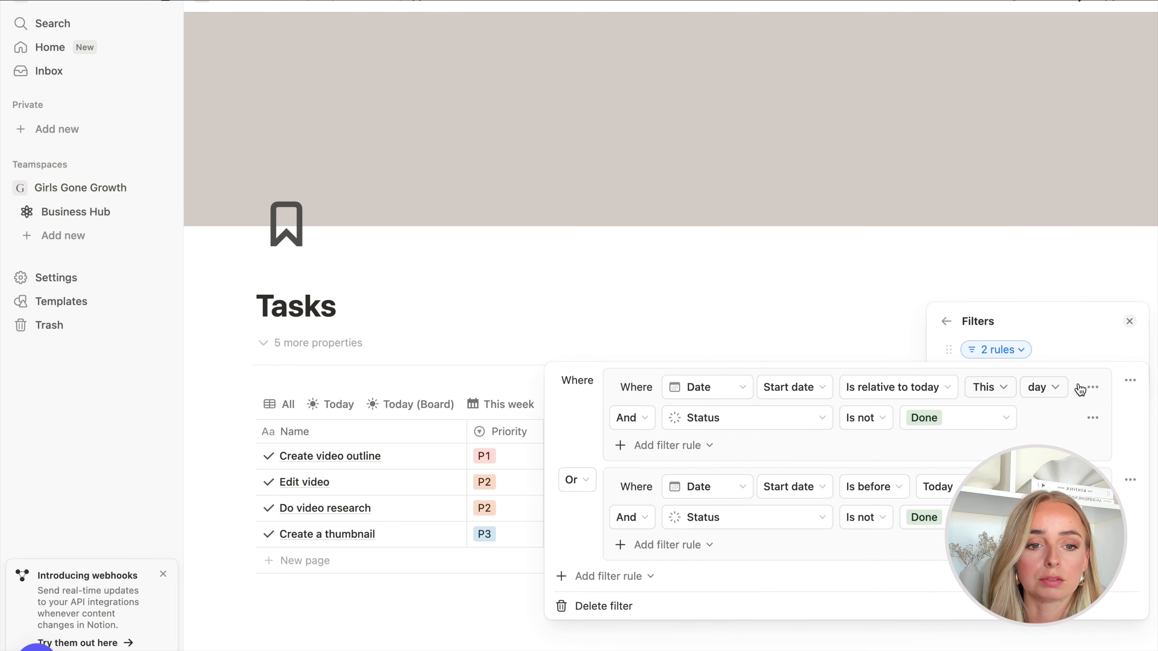
{"action": "left_click", "coordinate": [1131, 380]}
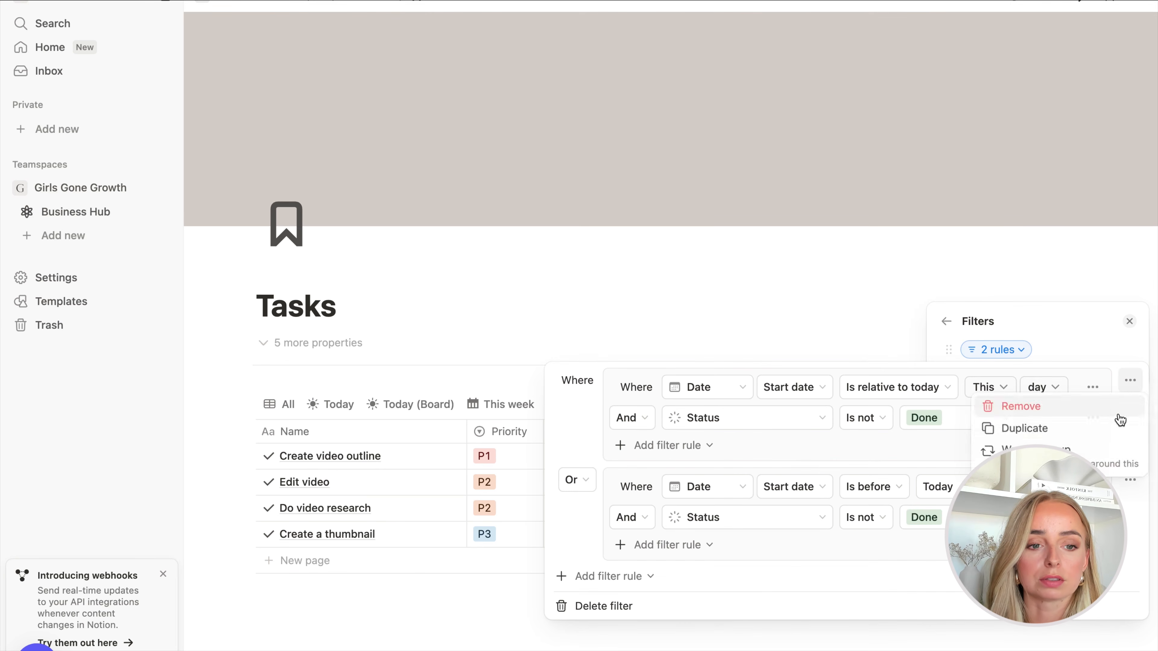
{"action": "left_click", "coordinate": [1060, 410]}
{"action": "left_click", "coordinate": [1130, 381]}
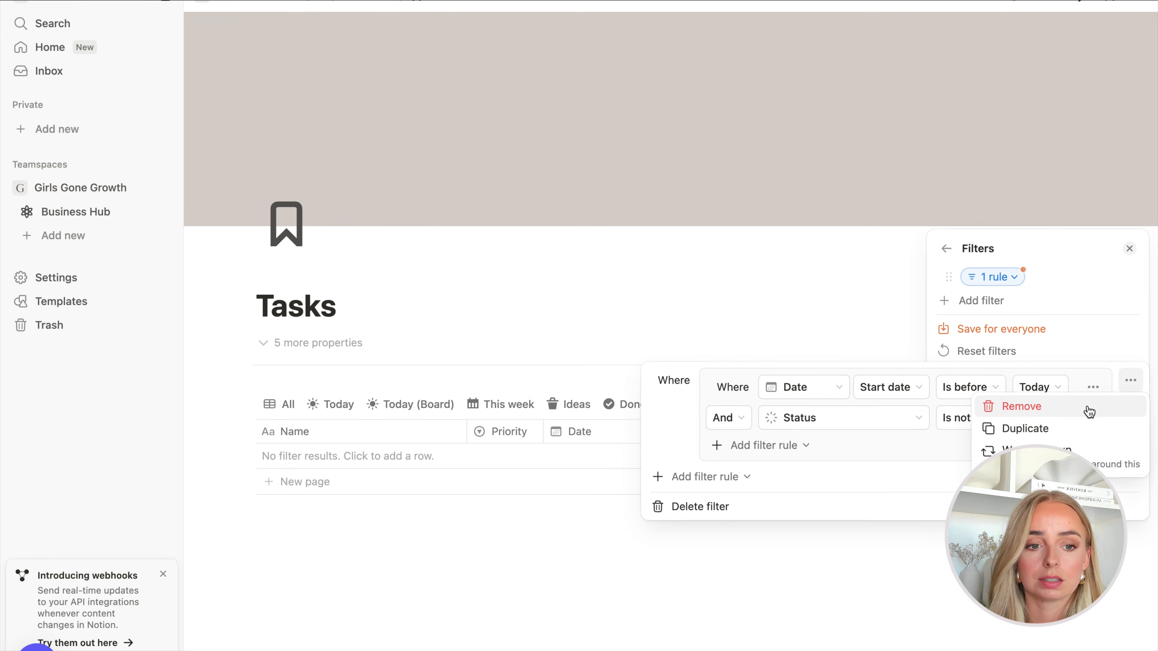
{"action": "left_click", "coordinate": [1081, 412]}
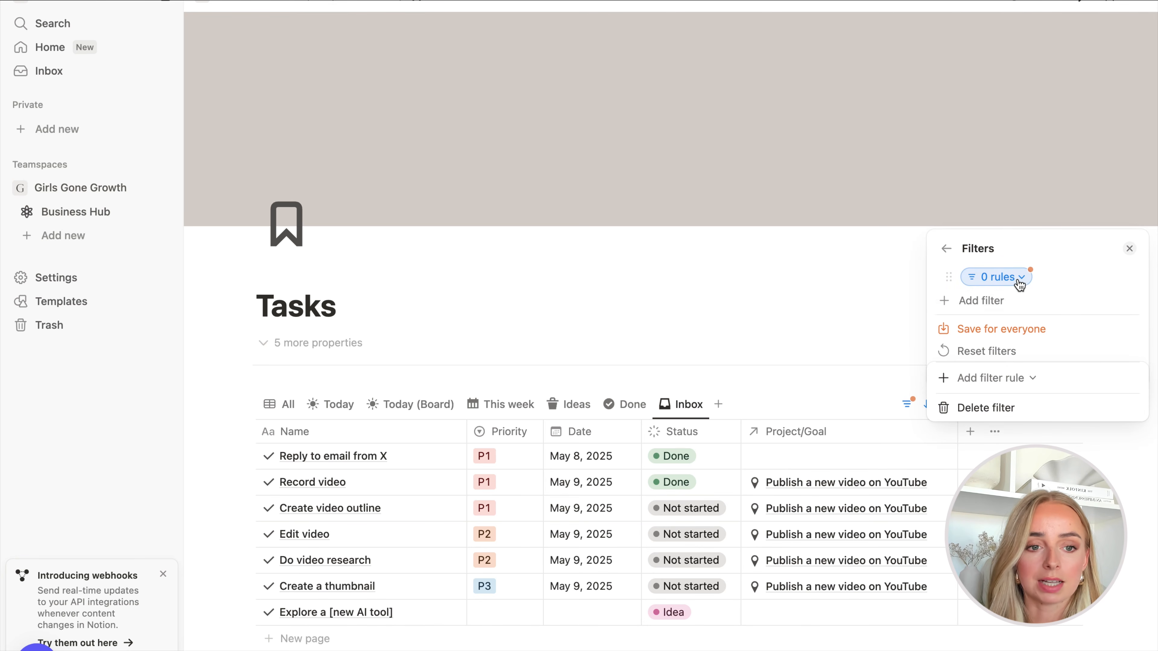
- Filter the Inbox view to tasks whose Date is empty and save the filter for everyone
{"action": "left_click", "coordinate": [1010, 301]}
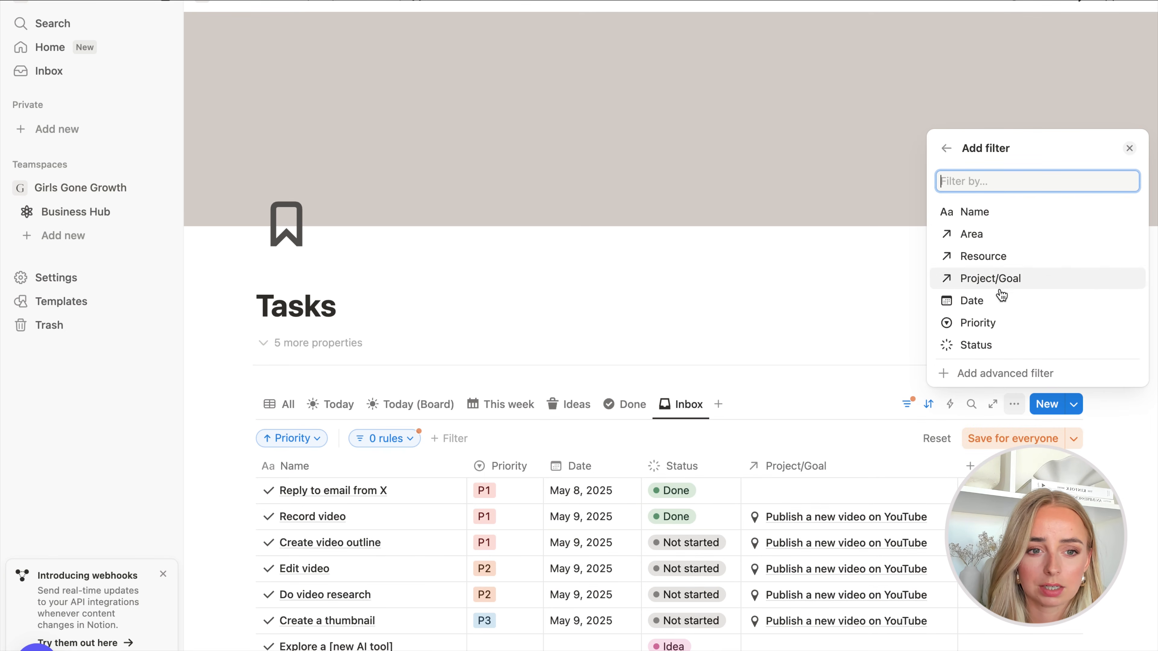
{"action": "left_click", "coordinate": [999, 301]}
{"action": "left_click", "coordinate": [1011, 254]}
{"action": "left_click", "coordinate": [1001, 312]}
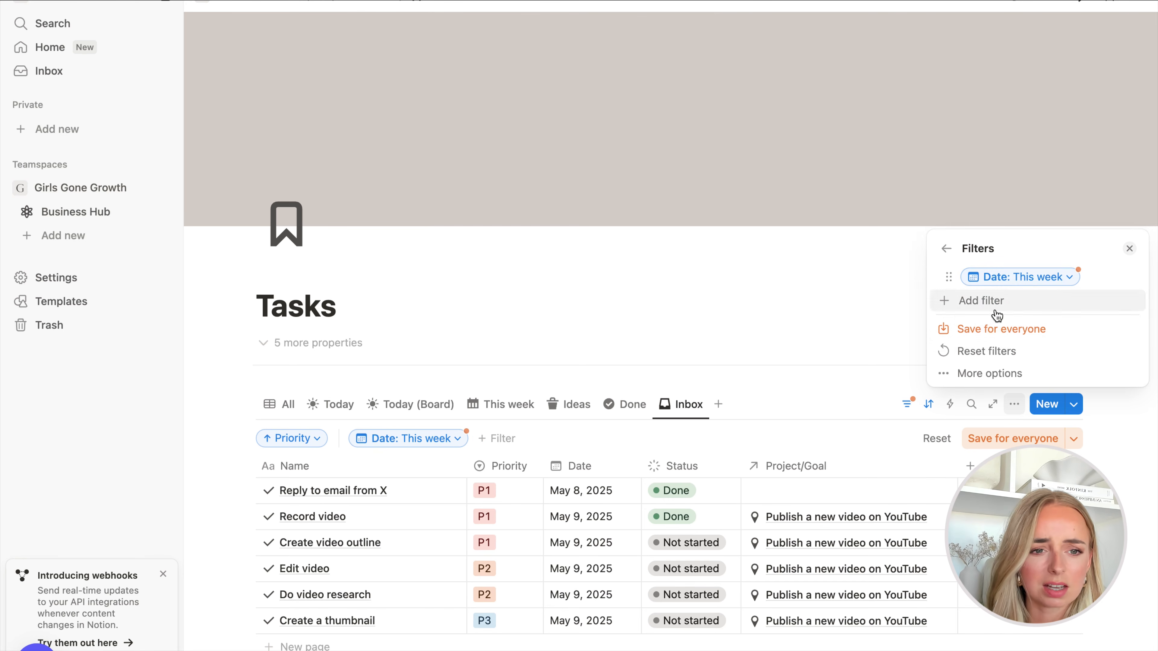
{"action": "left_click", "coordinate": [1056, 285]}
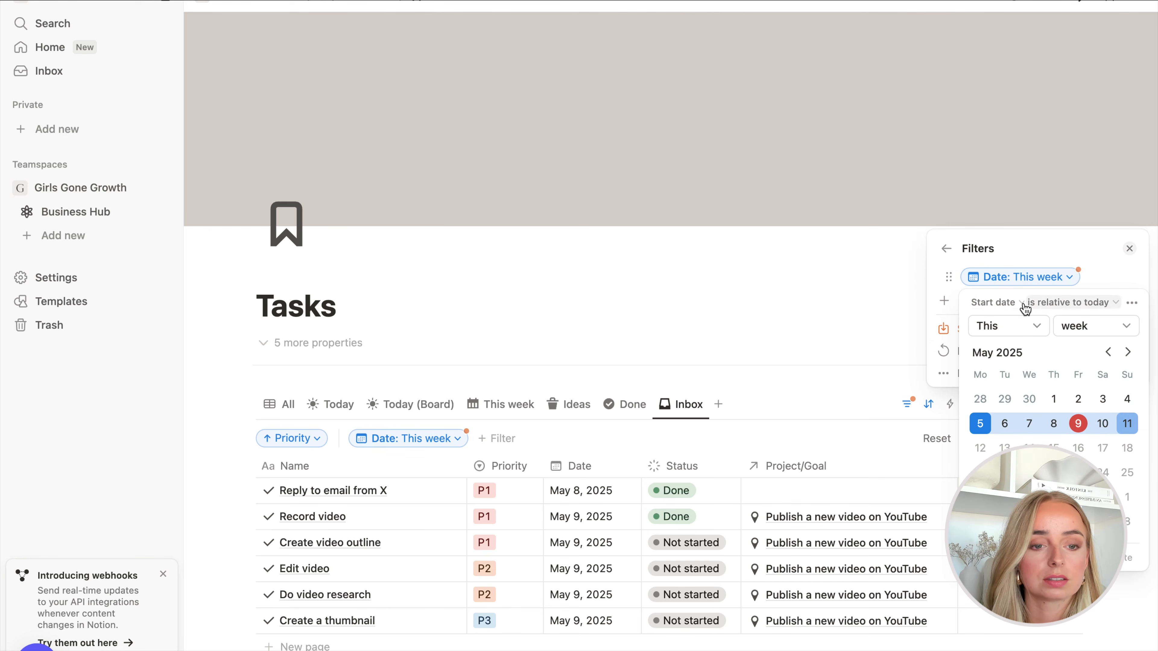
{"action": "left_click", "coordinate": [1070, 307]}
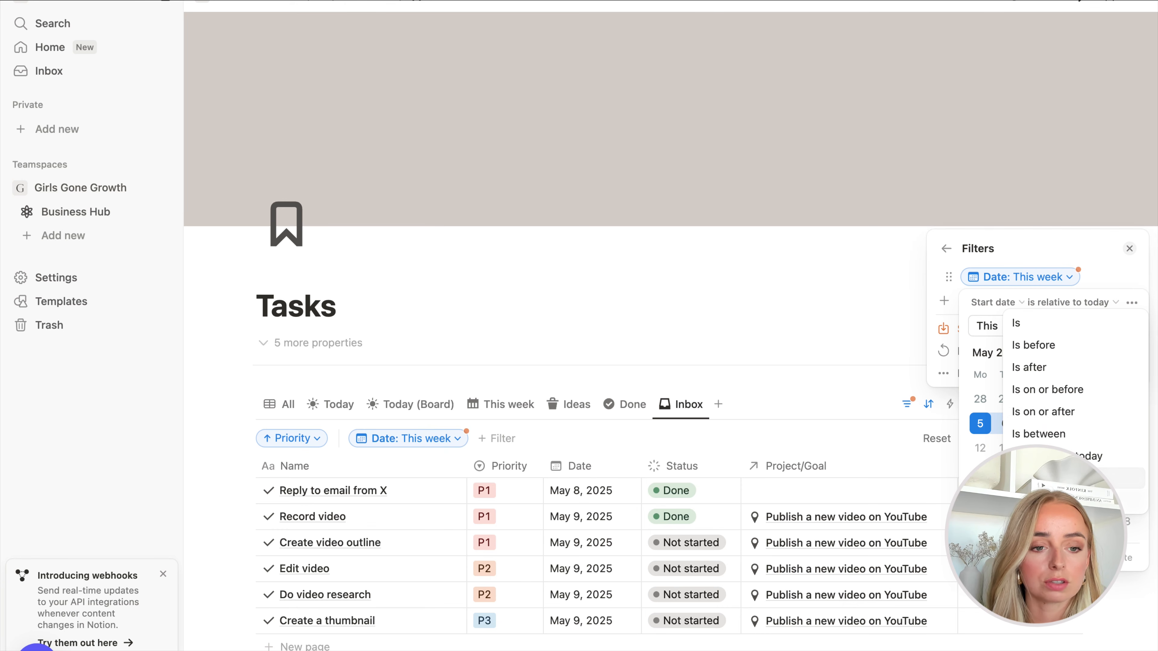
{"action": "left_click", "coordinate": [1072, 479]}
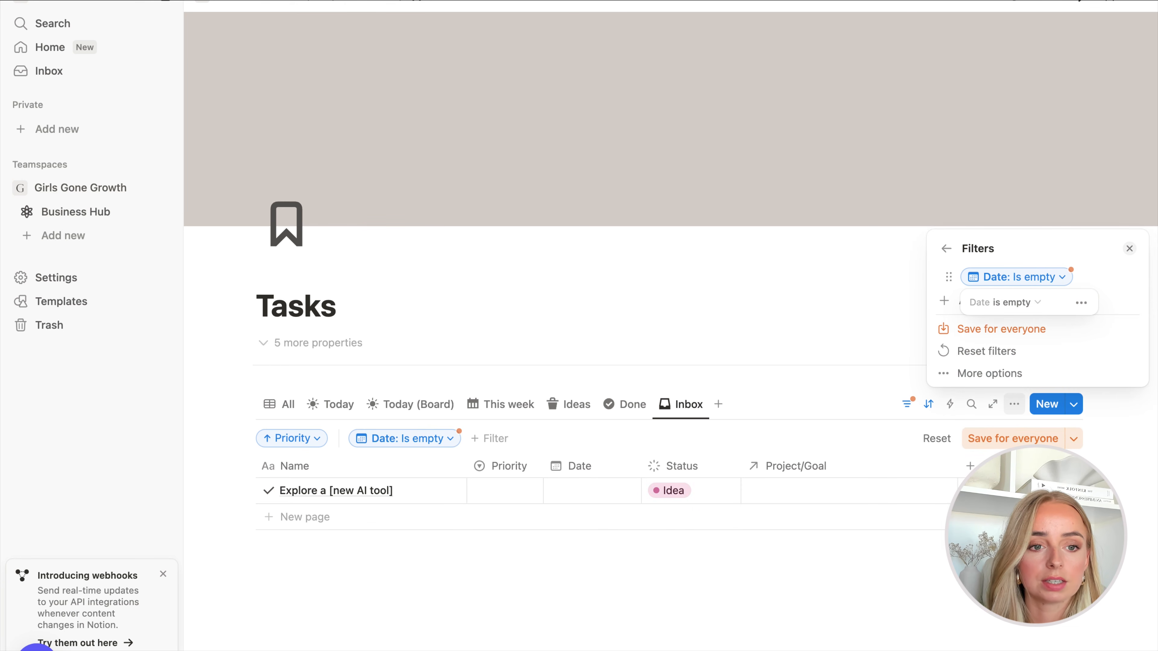
{"action": "left_click", "coordinate": [993, 338]}
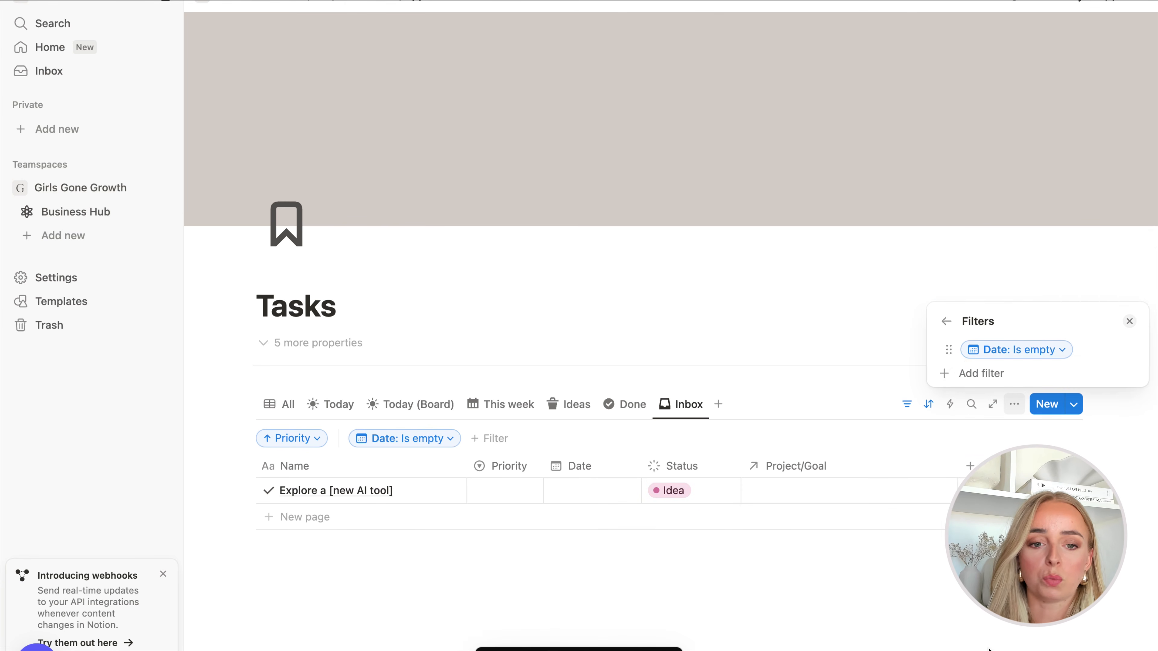
- Move the Inbox view ahead of All so it is the first view of the Tasks database
{"action": "left_click", "coordinate": [884, 602]}
{"action": "left_click_drag", "start_coordinate": [685, 404], "coordinate": [283, 384]}
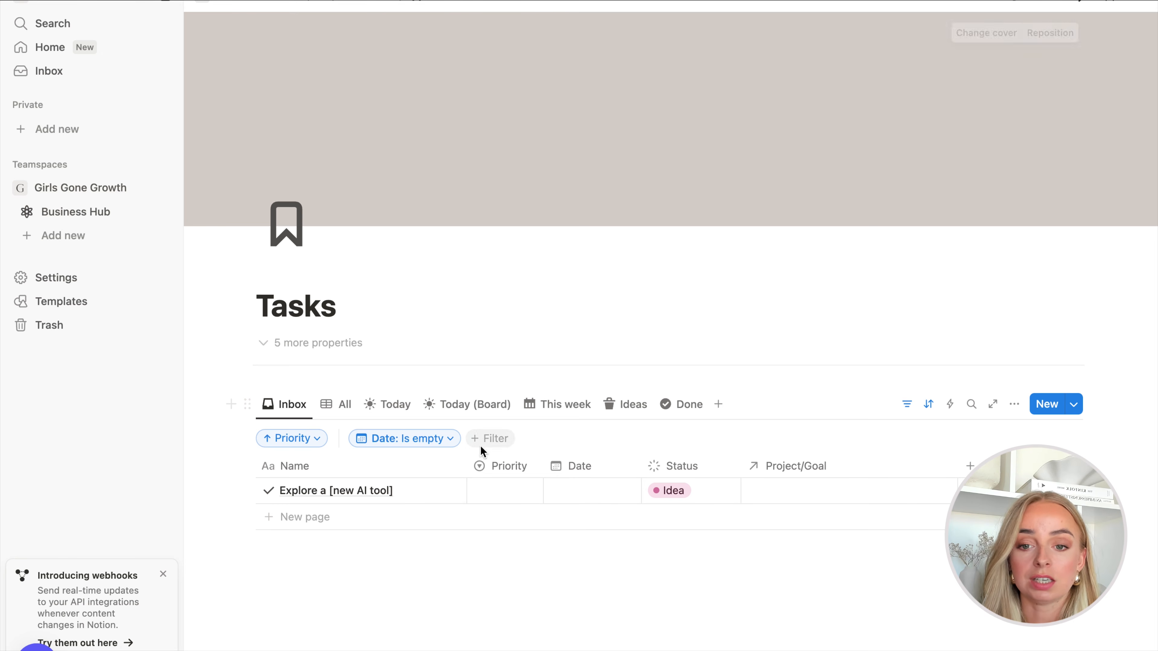
- Look through the tasks in the Today, This week and Inbox views
{"action": "left_click", "coordinate": [394, 415]}
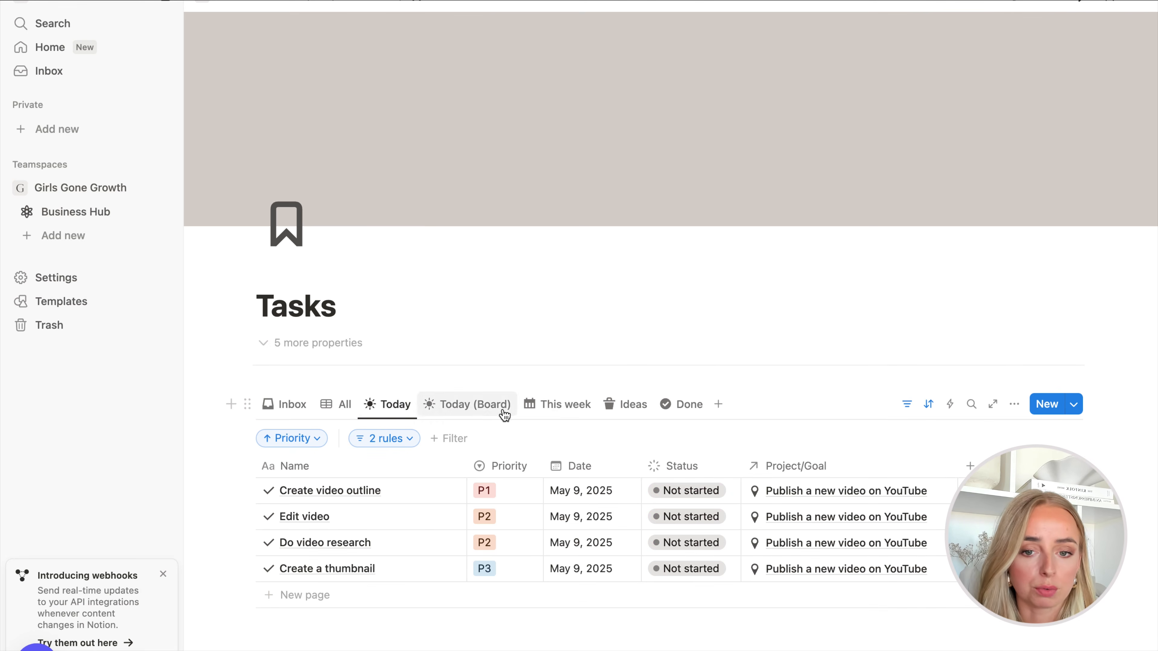
{"action": "left_click", "coordinate": [568, 416]}
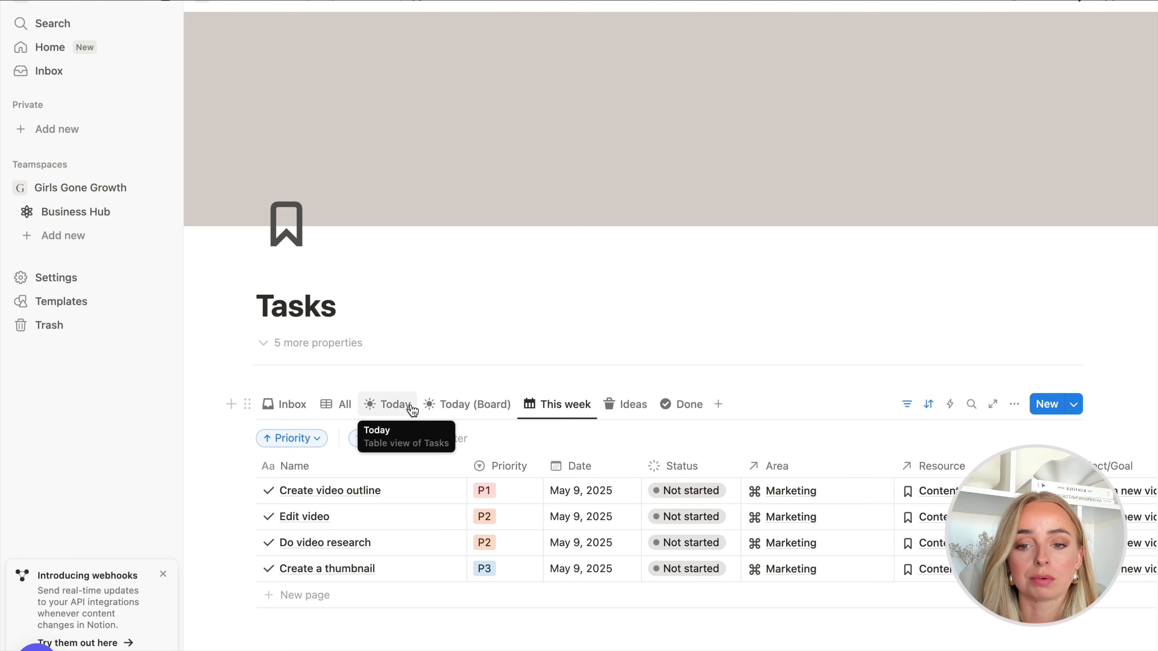
{"action": "left_click", "coordinate": [292, 405]}
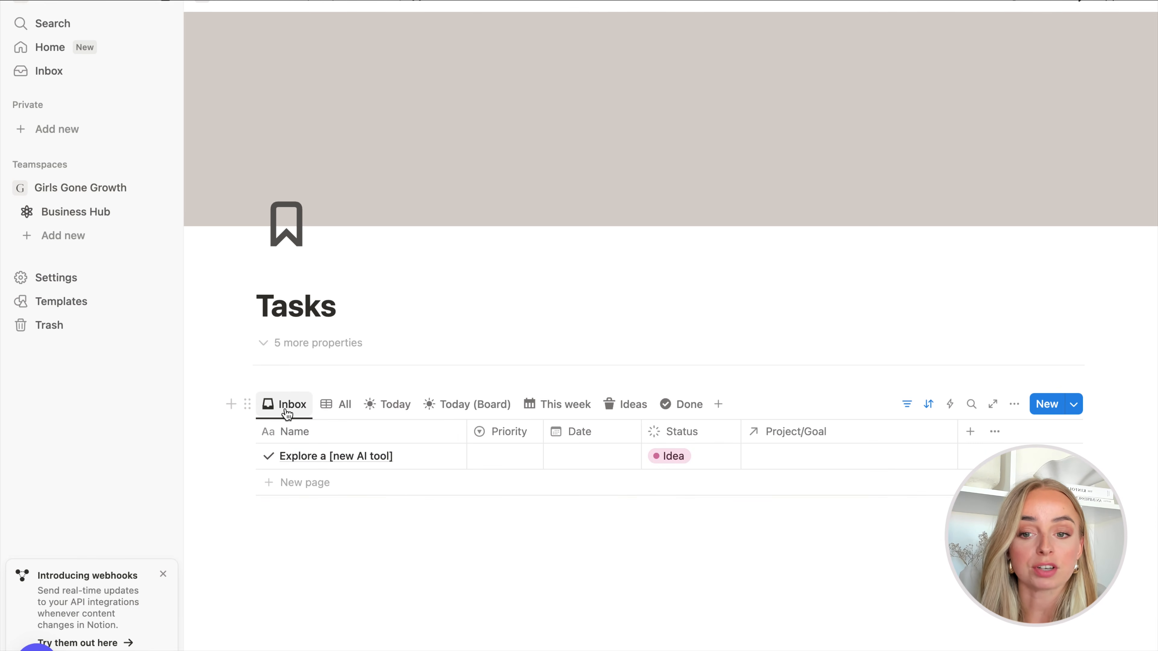
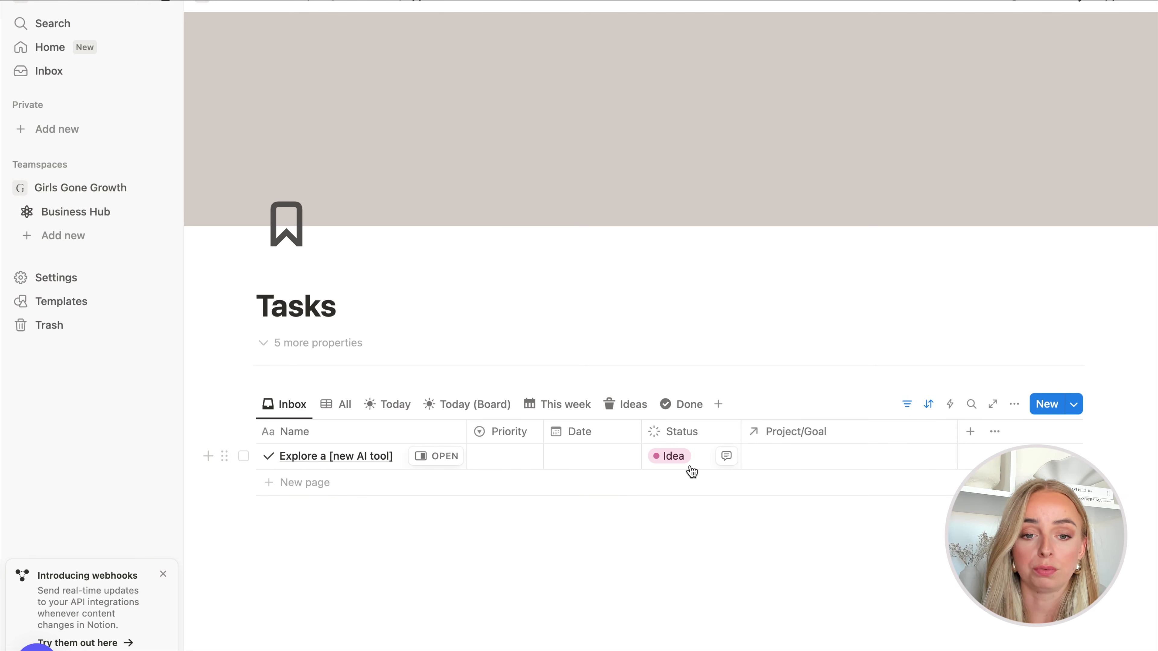
- Convert the Inbox view's Date filter into an advanced filter
{"action": "left_click", "coordinate": [907, 404]}
{"action": "left_click", "coordinate": [424, 439]}
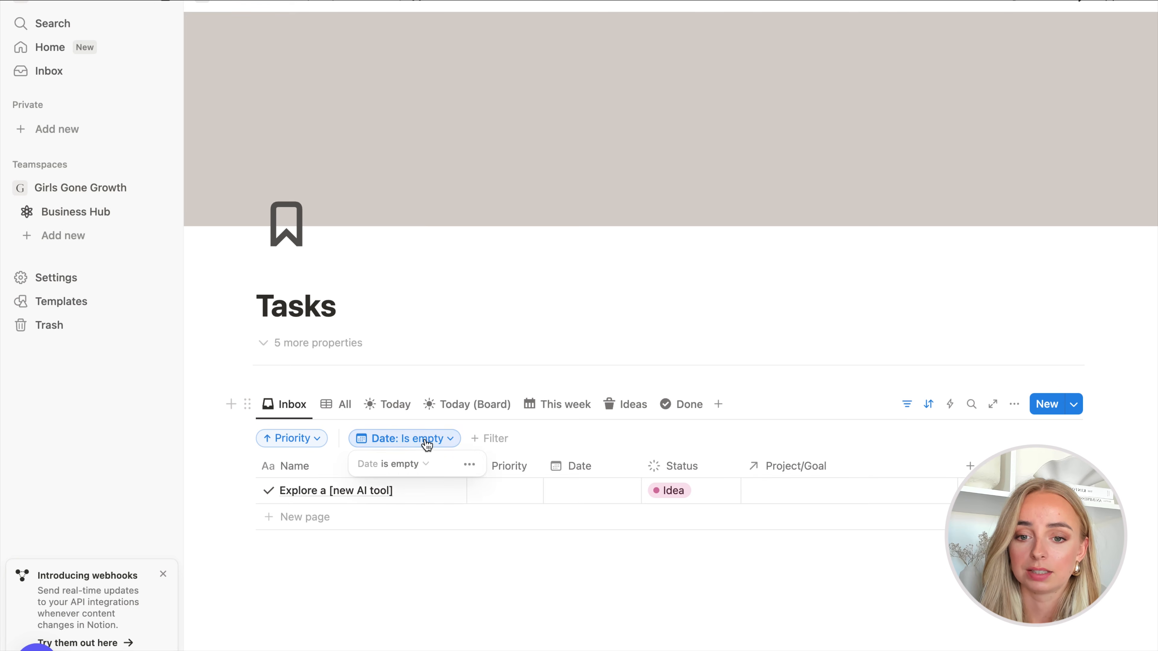
{"action": "left_click", "coordinate": [470, 464]}
{"action": "left_click", "coordinate": [514, 495]}
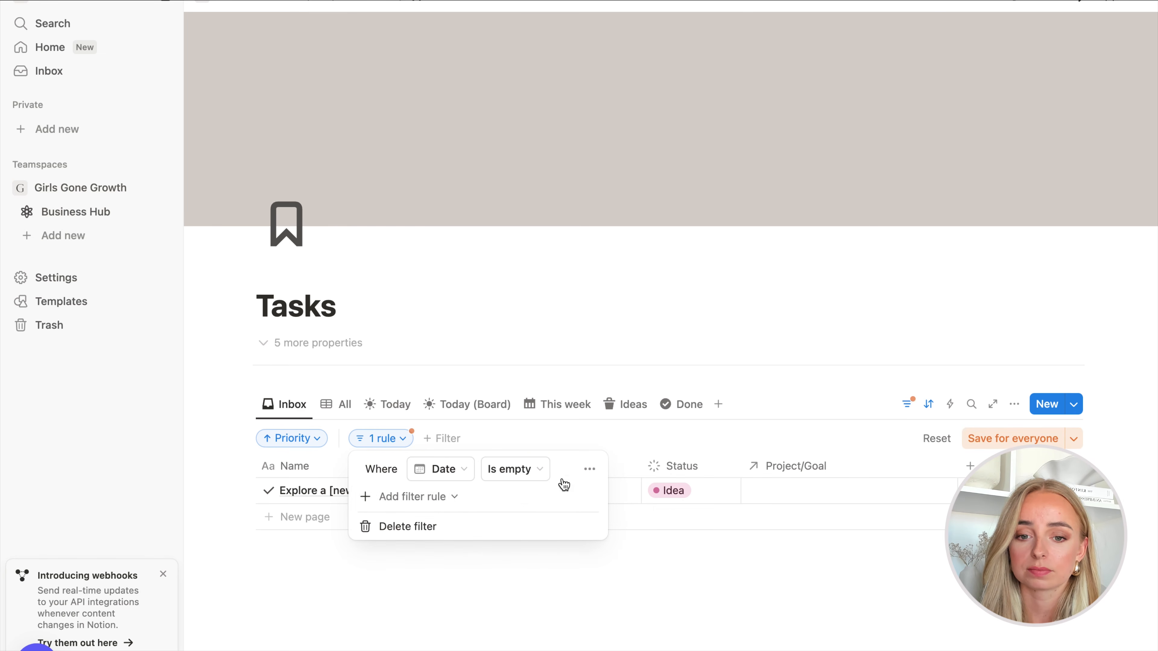
- Add an And rule for Status is not Idea to the Inbox view's advanced filter and save it for everyone
{"action": "left_click", "coordinate": [423, 498]}
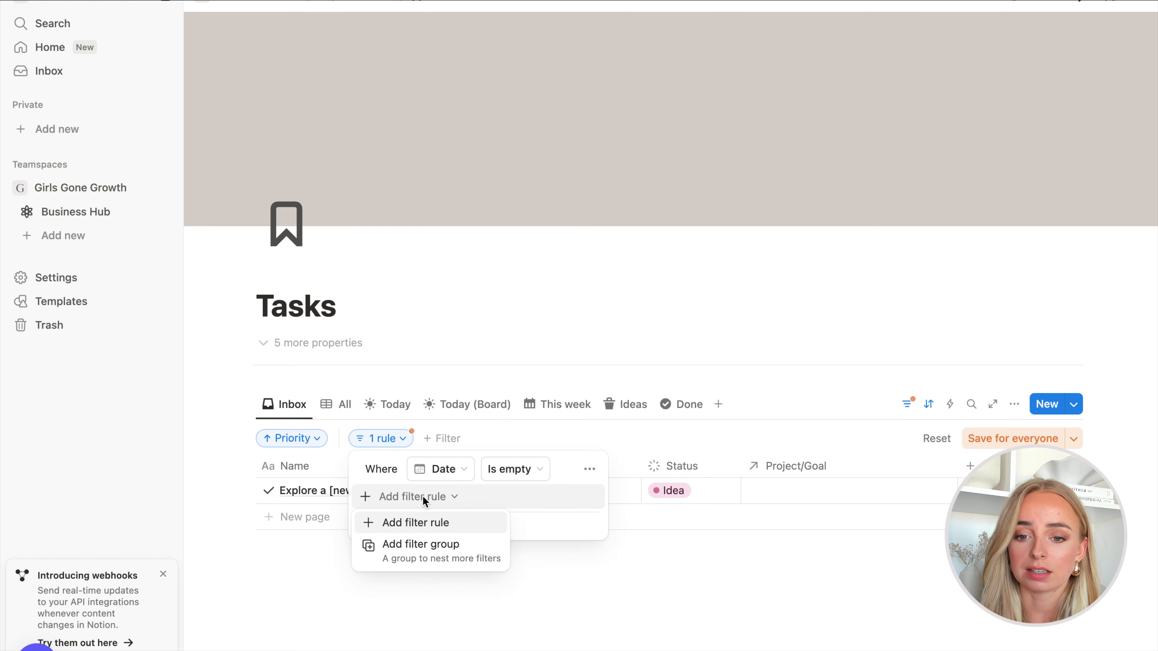
{"action": "left_click", "coordinate": [416, 524]}
{"action": "left_click", "coordinate": [438, 501]}
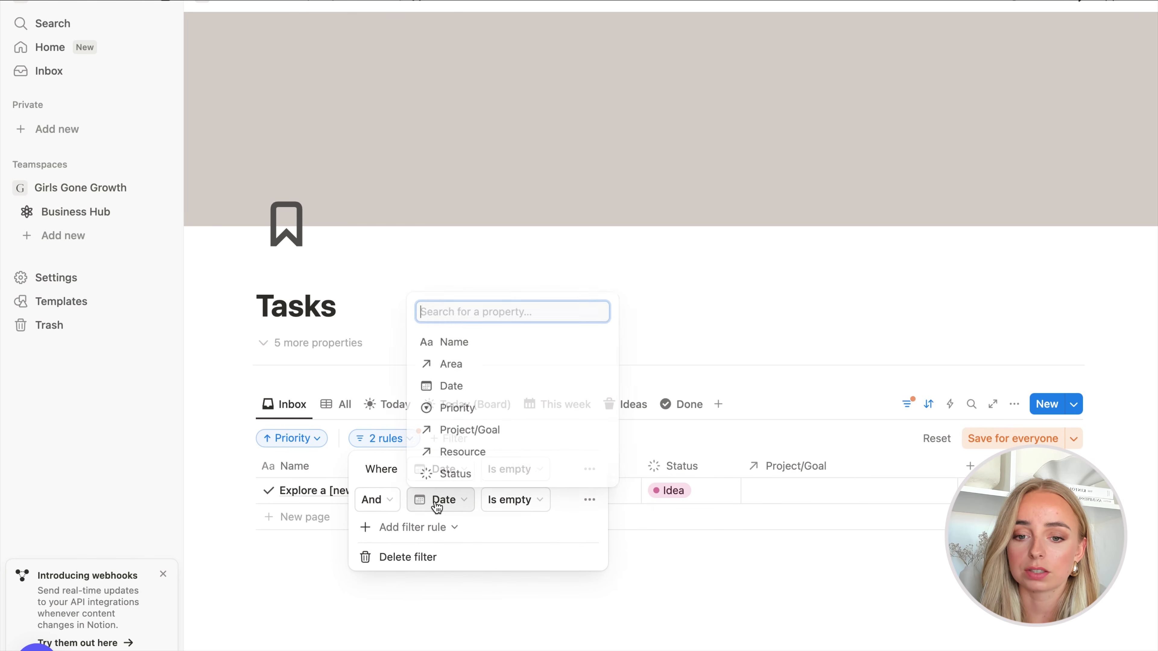
{"action": "left_click", "coordinate": [456, 476]}
{"action": "left_click", "coordinate": [506, 502]}
{"action": "left_click", "coordinate": [545, 549]}
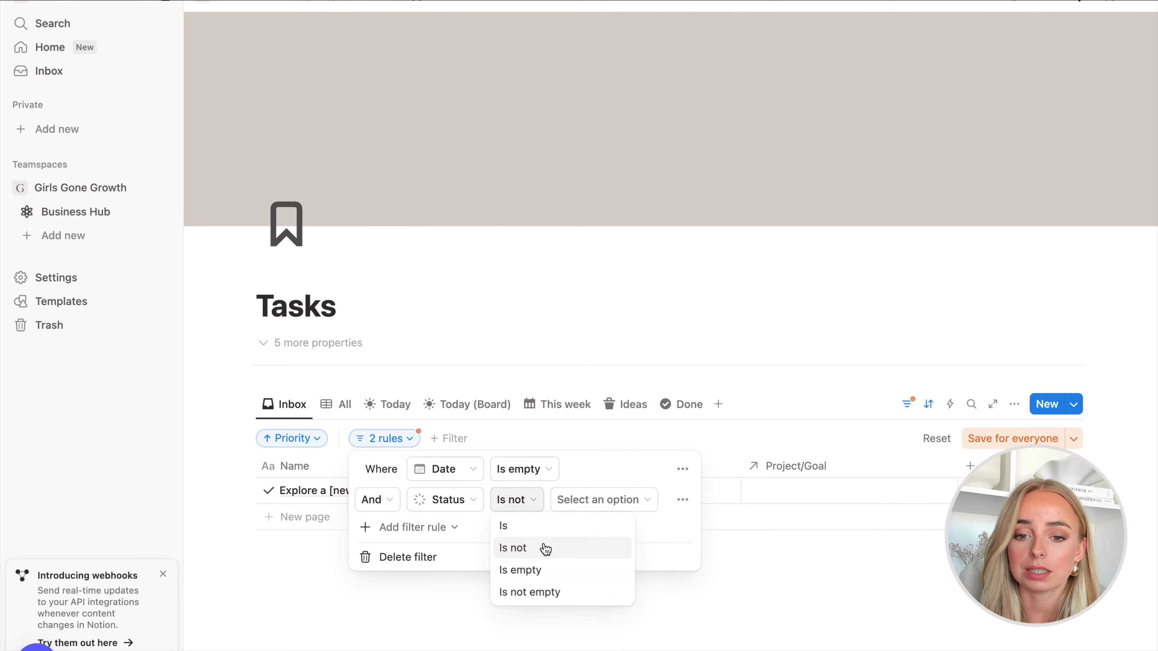
{"action": "left_click", "coordinate": [582, 504]}
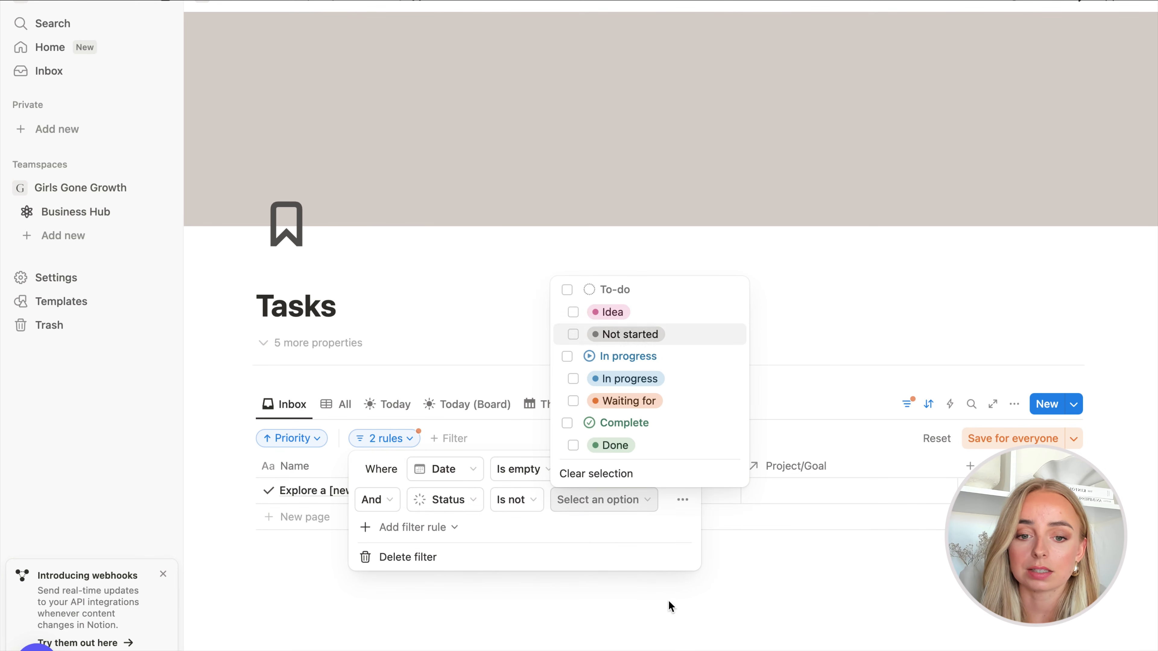
{"action": "left_click", "coordinate": [573, 312]}
{"action": "left_click", "coordinate": [1007, 432]}
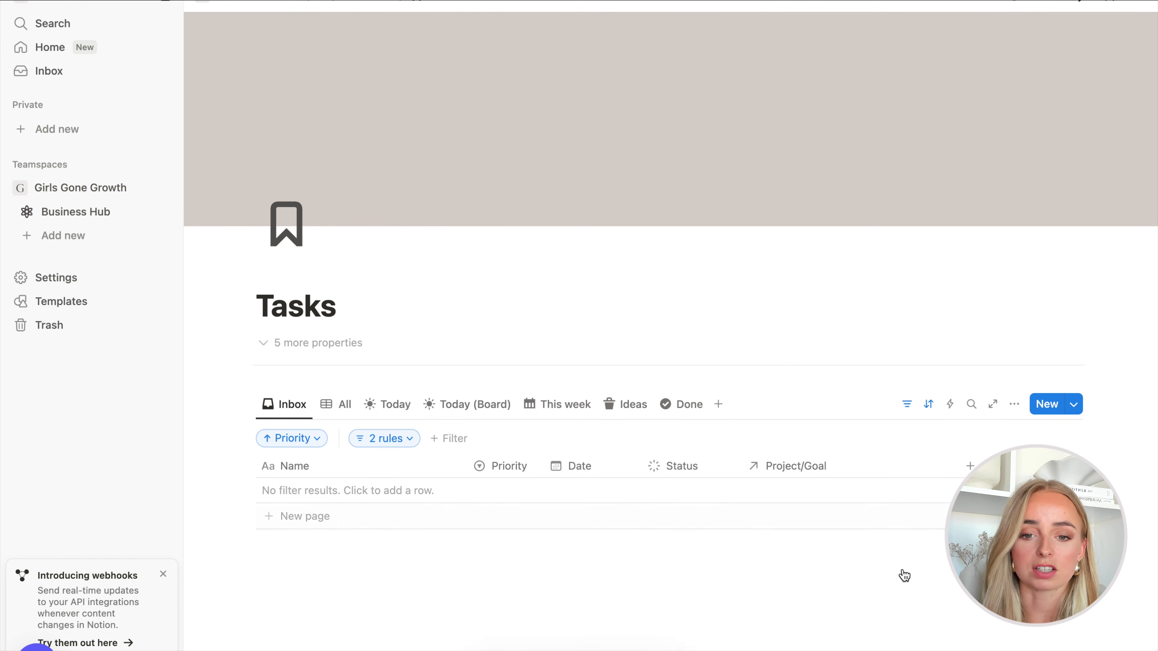
- Review which tasks appear in the Ideas, Inbox, All and Done views
{"action": "left_click", "coordinate": [633, 416]}
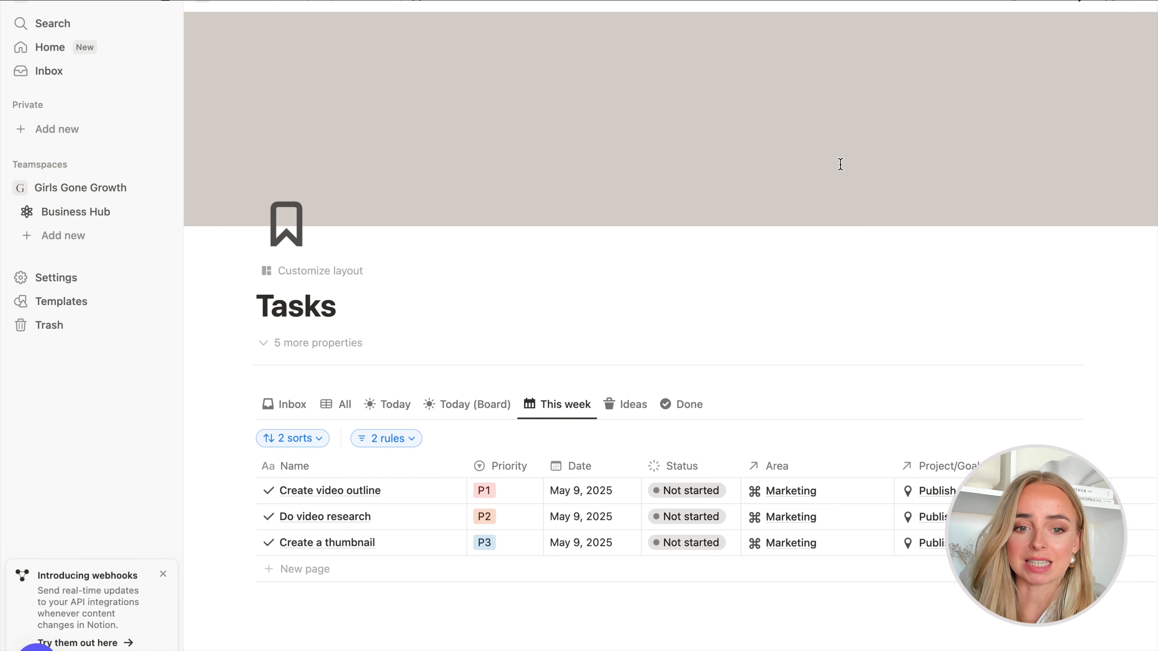
{"action": "left_click", "coordinate": [269, 414]}
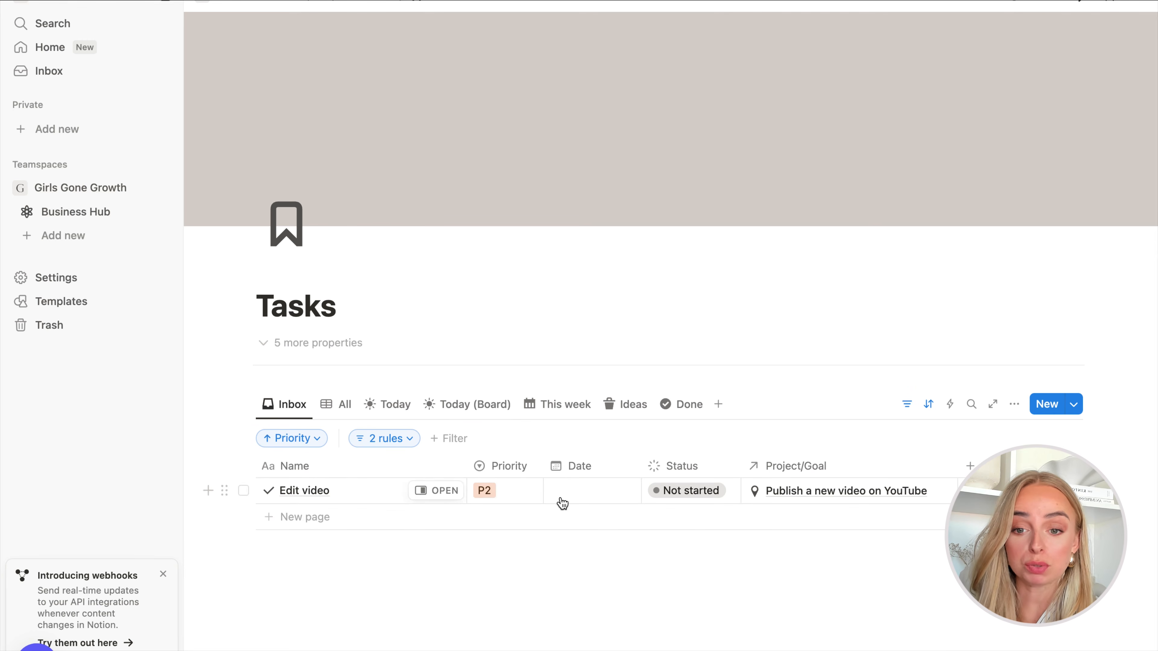
{"action": "left_click", "coordinate": [335, 405]}
{"action": "scroll", "coordinate": [330, 415], "scroll_direction": "down", "scroll_amount": 3}
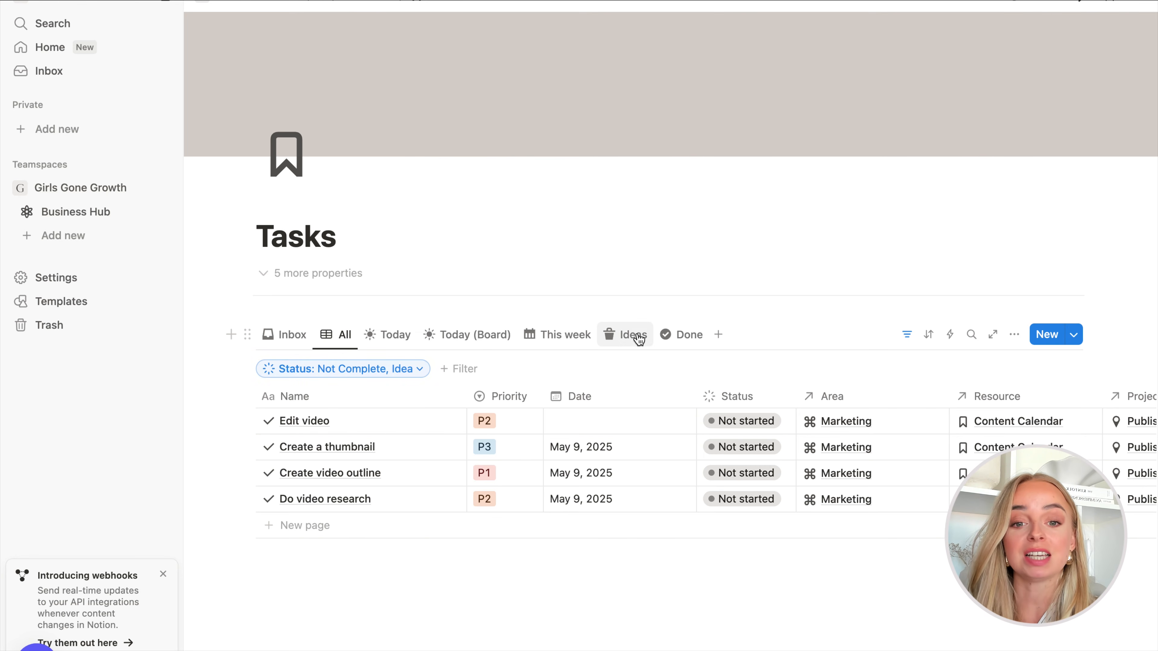
{"action": "left_click", "coordinate": [692, 337]}
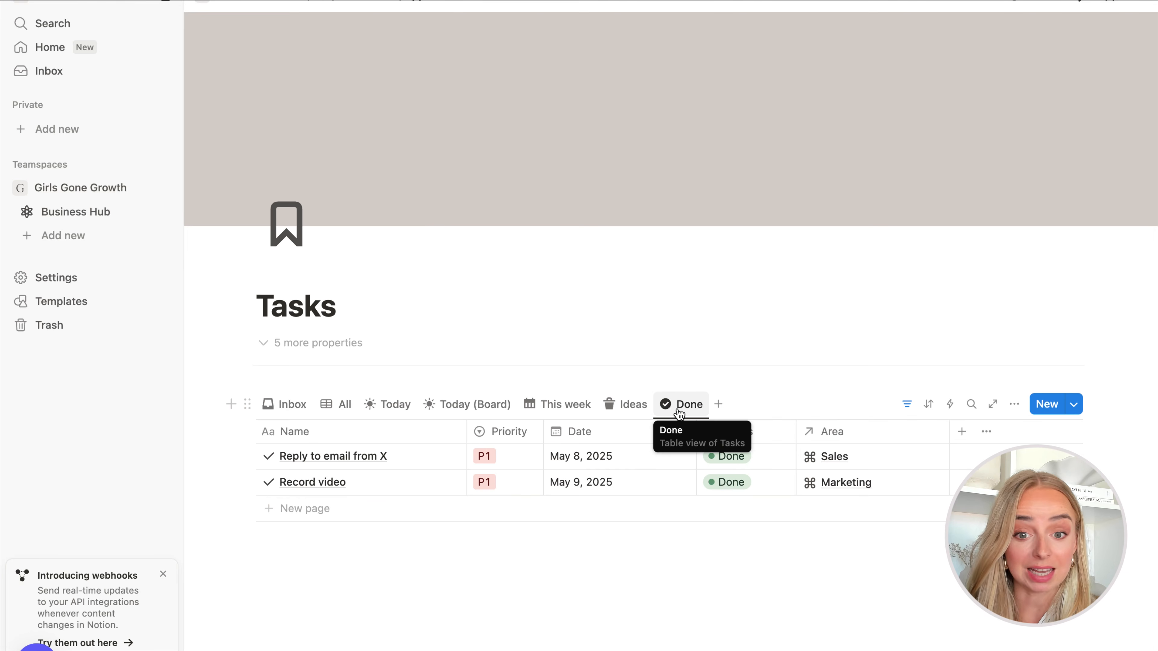
- Look through the tasks in the Today, Today (Board) and This week views
{"action": "left_click", "coordinate": [388, 405]}
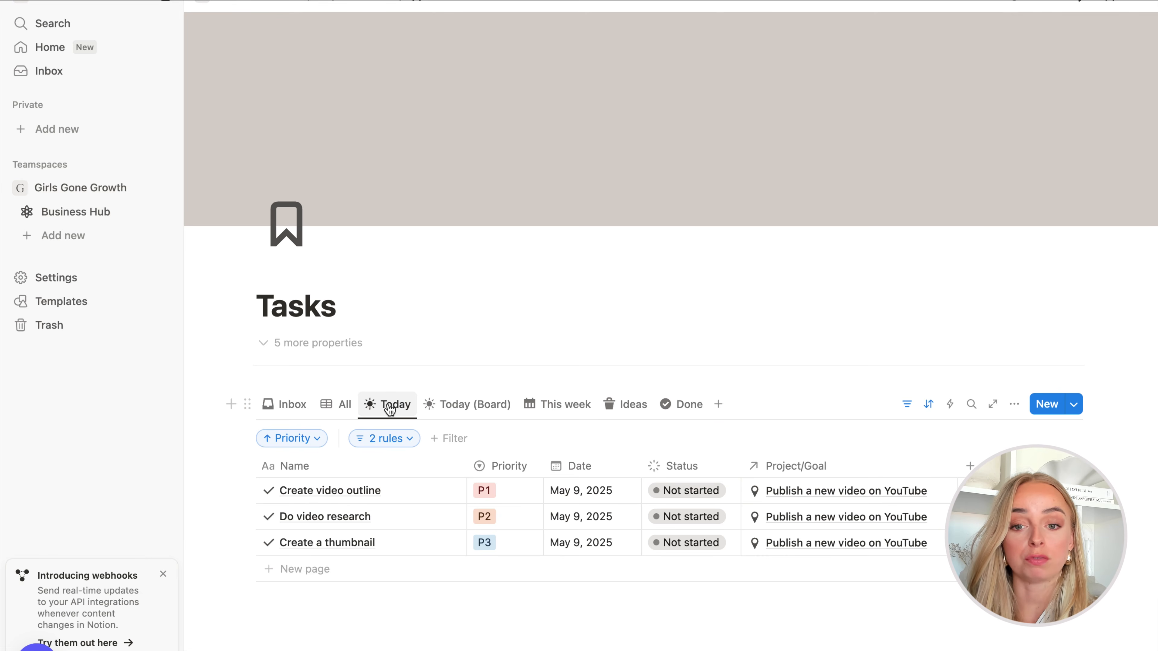
{"action": "scroll", "coordinate": [389, 407], "scroll_direction": "down", "scroll_amount": 1}
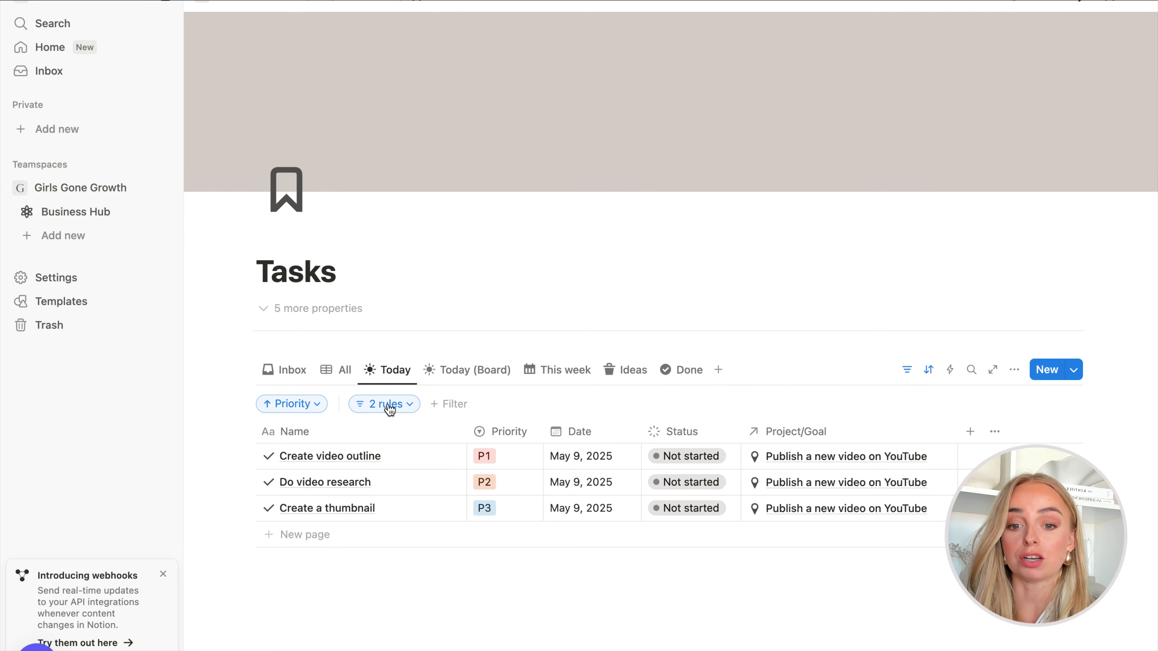
{"action": "left_click", "coordinate": [458, 373]}
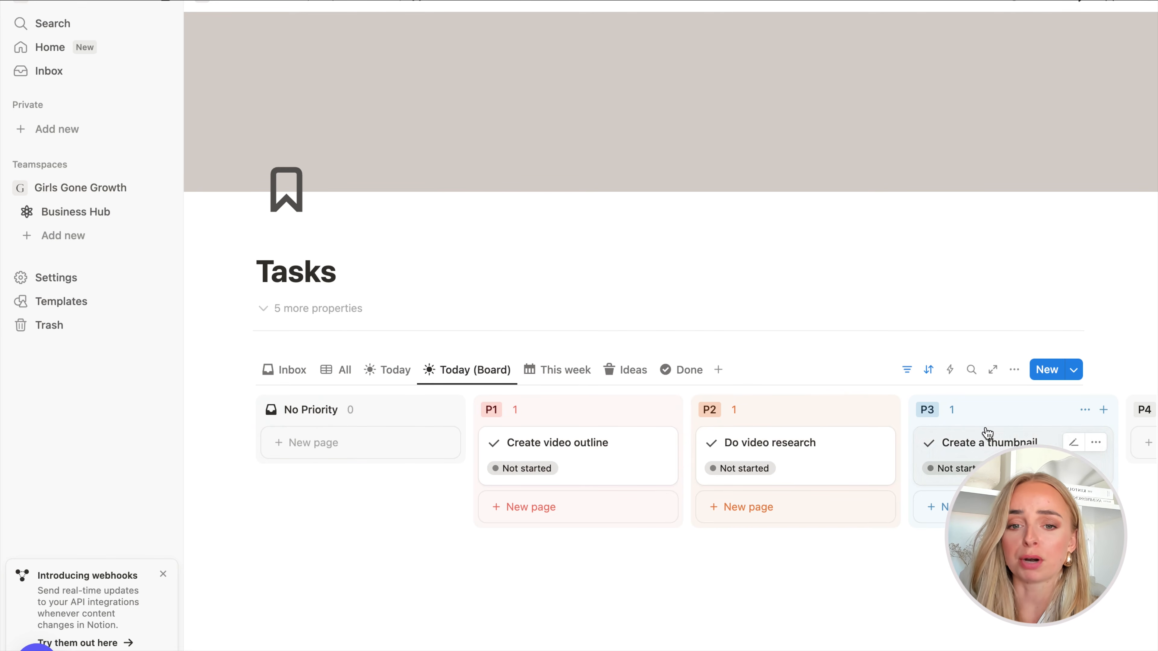
{"action": "left_click", "coordinate": [560, 372]}
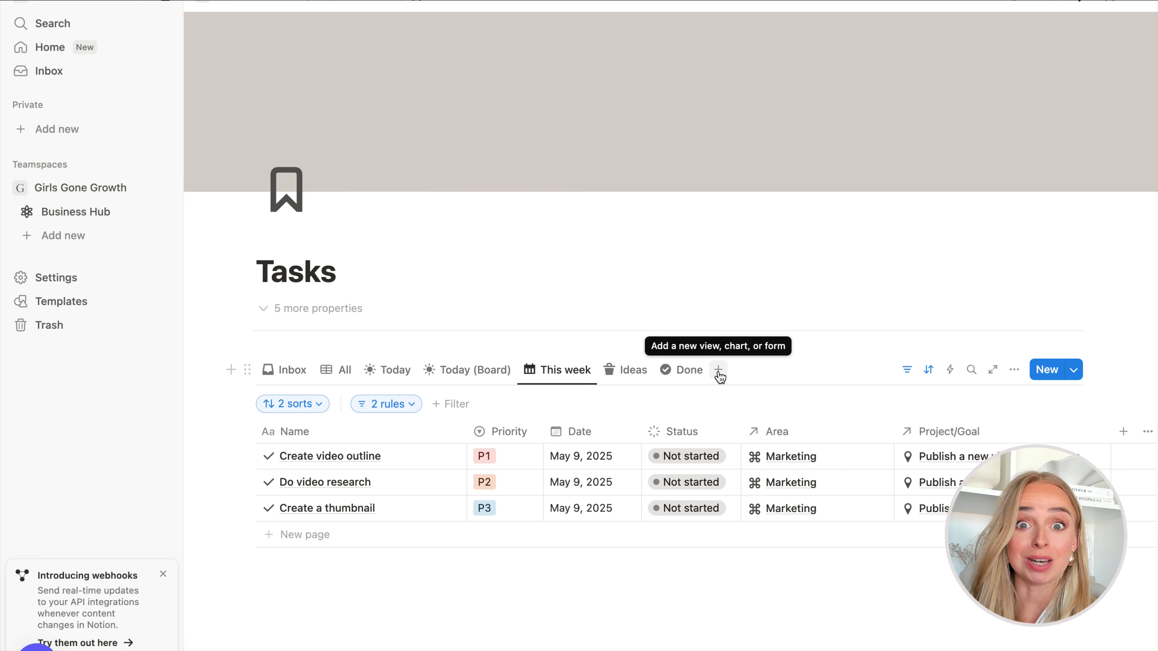
- On the Business Hub page, duplicate the Resources heading block and retitle the upper copy Tasks in bold
{"action": "left_click", "coordinate": [97, 212]}
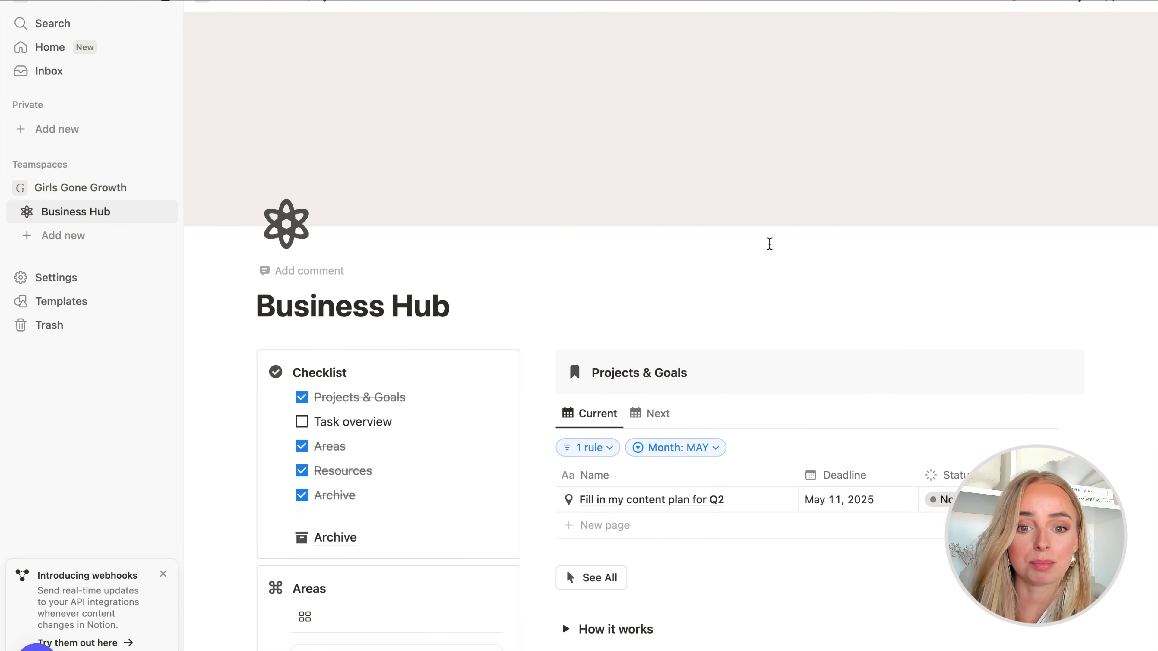
{"action": "scroll", "coordinate": [769, 244], "scroll_direction": "down", "scroll_amount": 2}
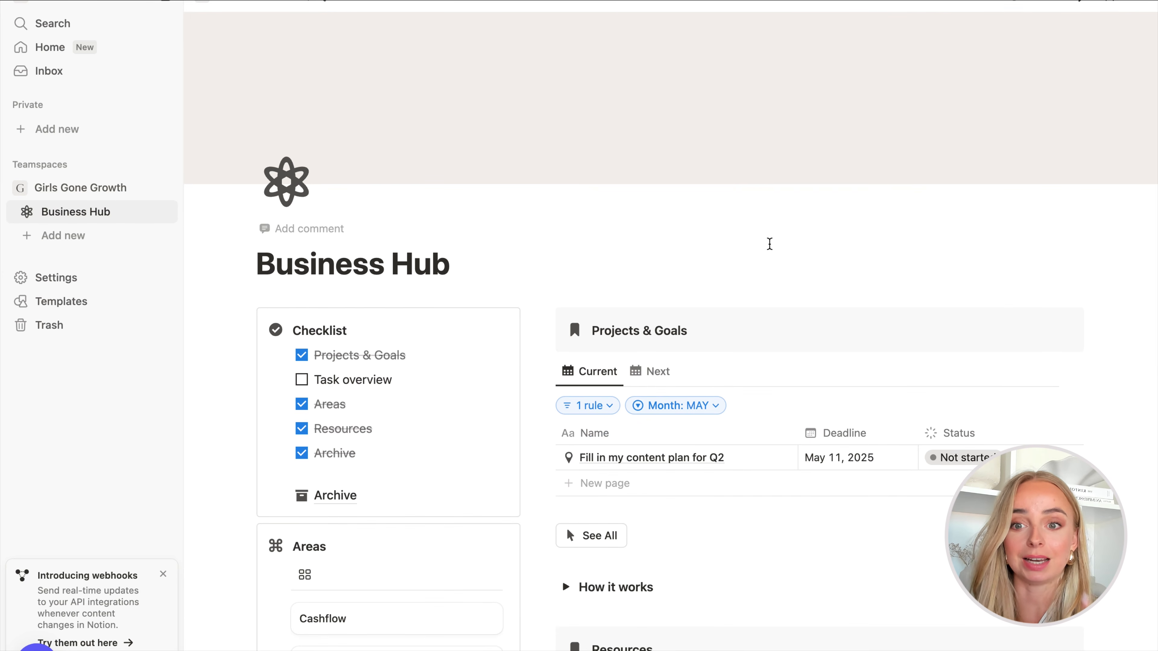
{"action": "scroll", "coordinate": [770, 244], "scroll_direction": "down", "scroll_amount": 6}
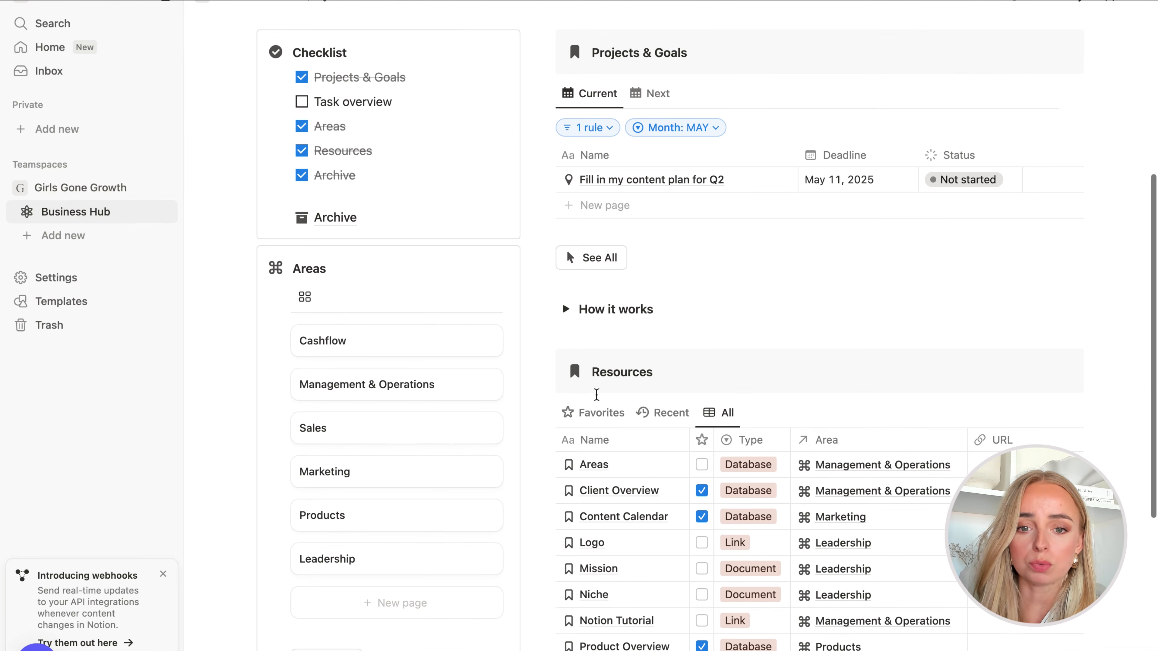
{"action": "left_click", "coordinate": [547, 361]}
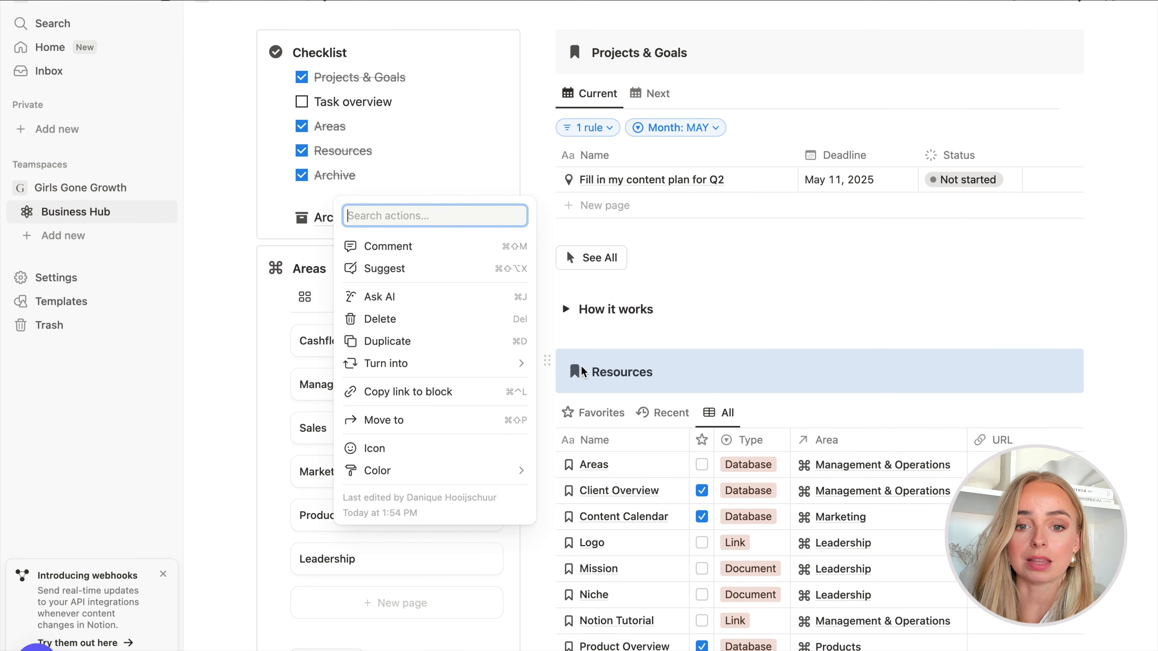
{"action": "key", "text": "super+d"}
{"action": "double_click", "coordinate": [599, 365]}
{"action": "type", "text": "Tasks"}
{"action": "double_click", "coordinate": [610, 366]}
{"action": "key", "text": "super+b"}
{"action": "left_click", "coordinate": [658, 386]}
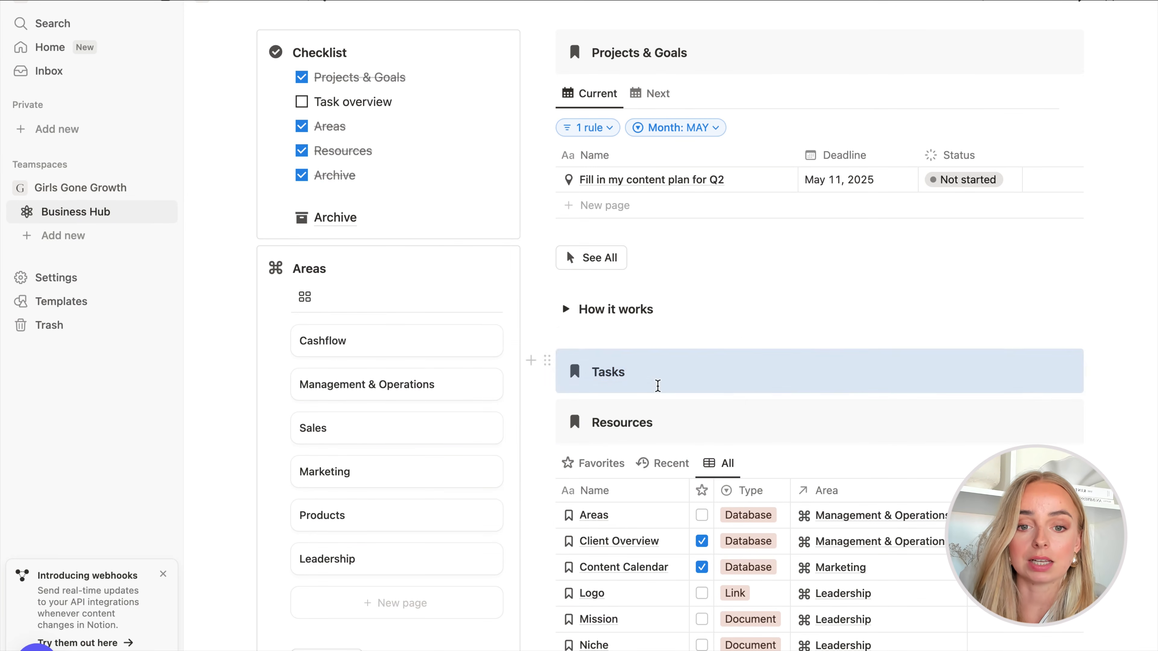
- Add blank lines between the Tasks and Resources headings
{"action": "key", "text": "Return"}
{"action": "key", "text": "Return"}
{"action": "key", "text": "Up"}
{"action": "key", "text": "Return"}
{"action": "key", "text": "Up"}
{"action": "scroll", "coordinate": [658, 386], "scroll_direction": "down", "scroll_amount": 3}
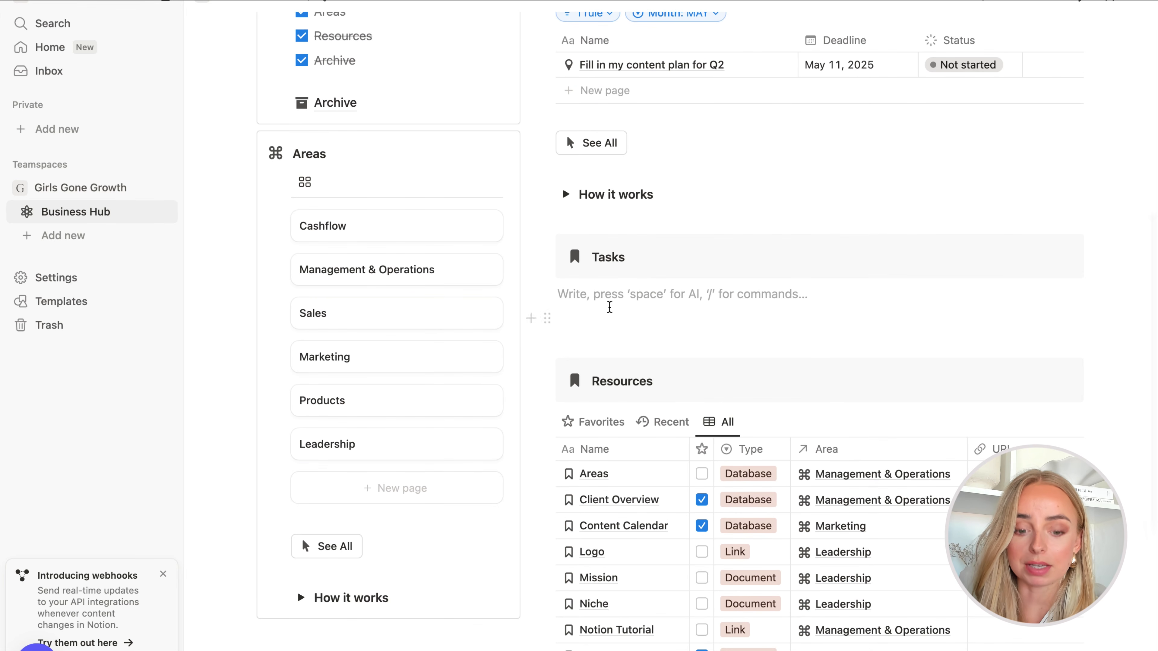
- Insert an inline database below the Tasks heading, linked to the existing Tasks database with its Today view
{"action": "type", "text": "/da"}
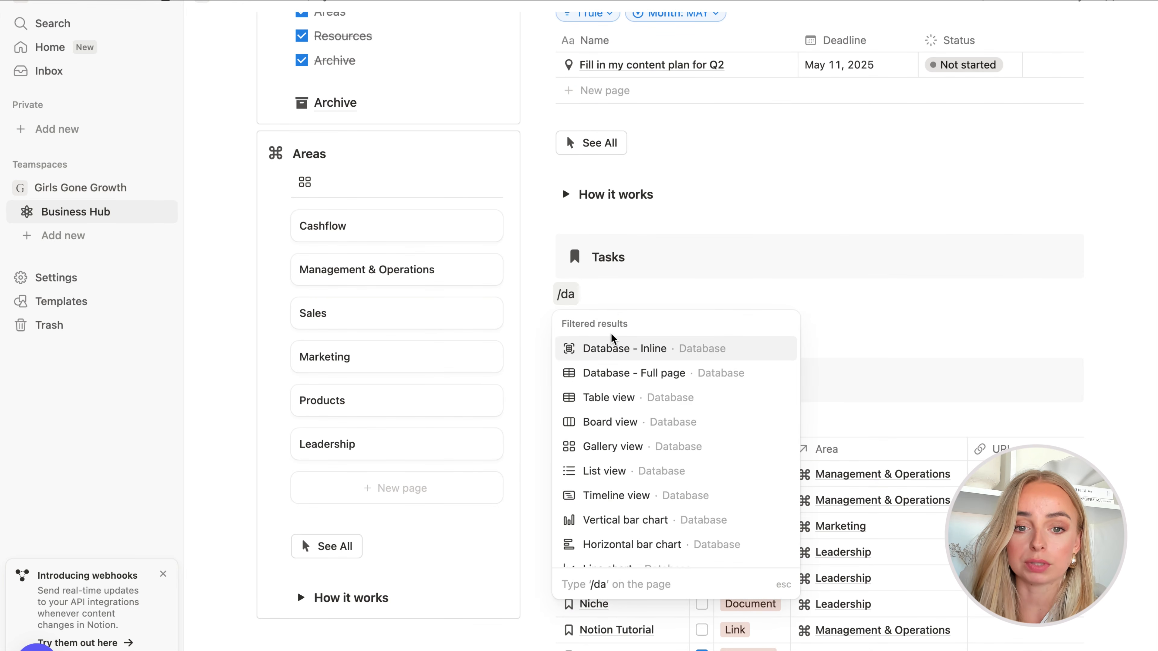
{"action": "left_click", "coordinate": [654, 349]}
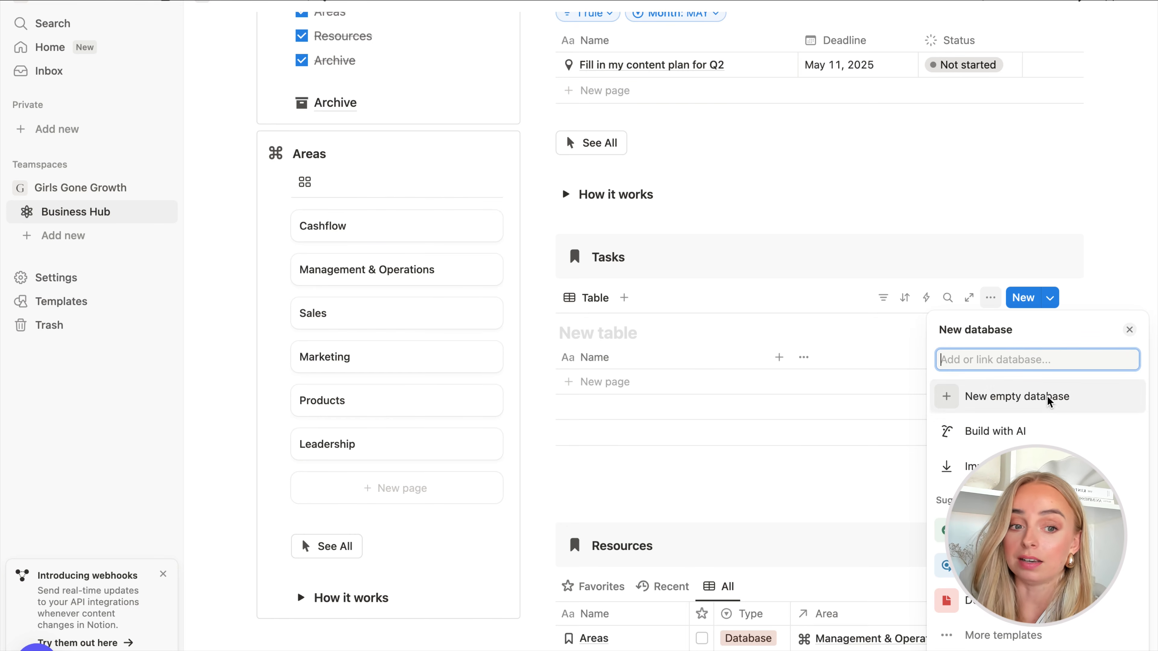
{"action": "type", "text": "tas"}
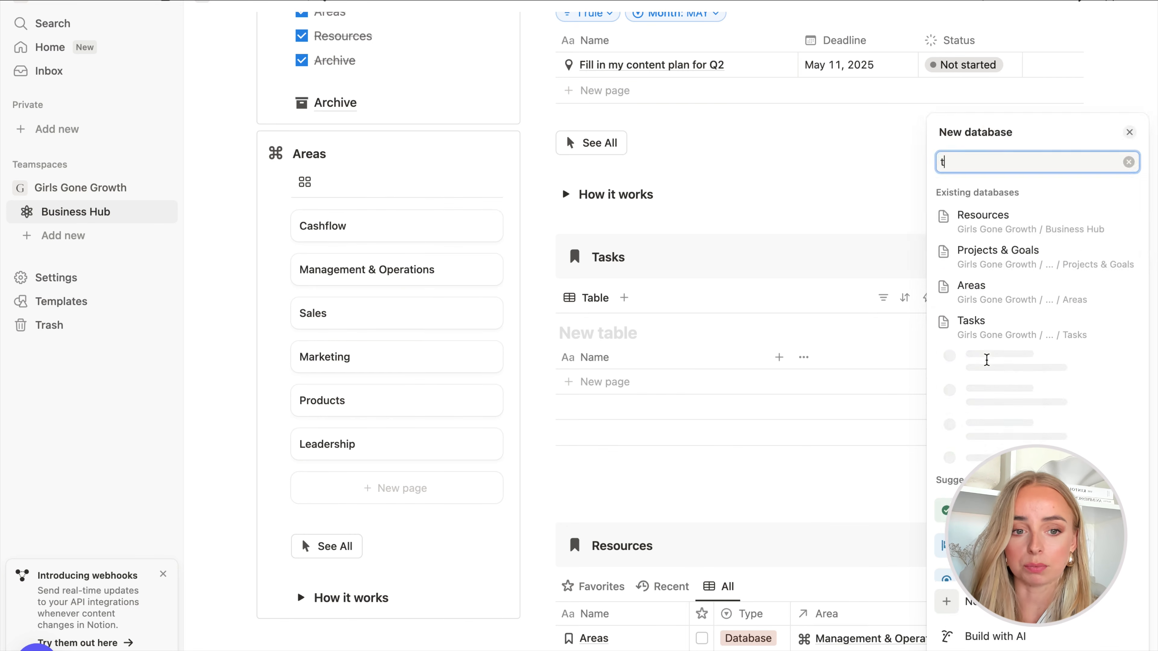
{"action": "left_click", "coordinate": [1033, 431]}
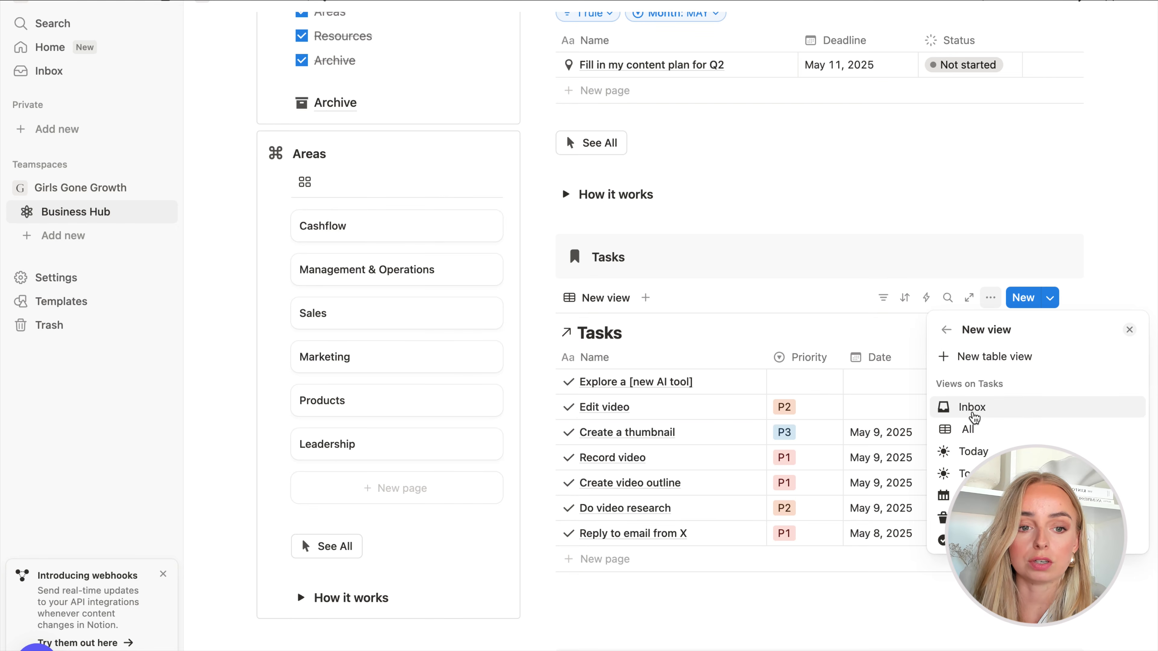
{"action": "left_click", "coordinate": [975, 416]}
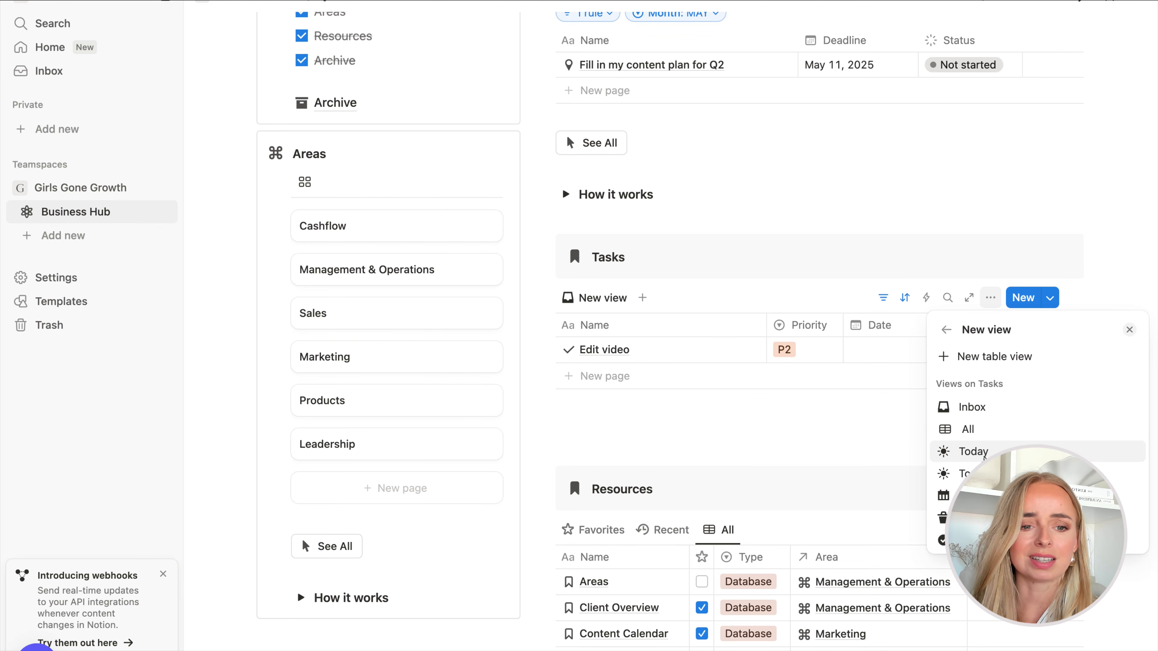
{"action": "left_click", "coordinate": [984, 454]}
{"action": "left_click", "coordinate": [985, 453]}
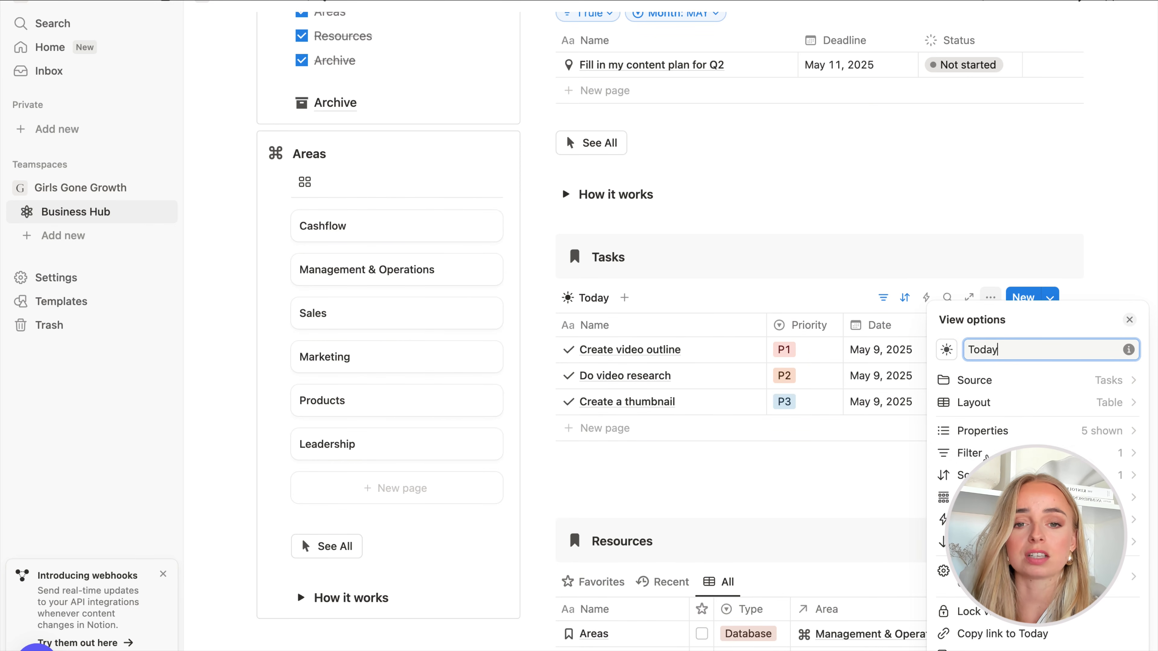
{"action": "left_click", "coordinate": [808, 482]}
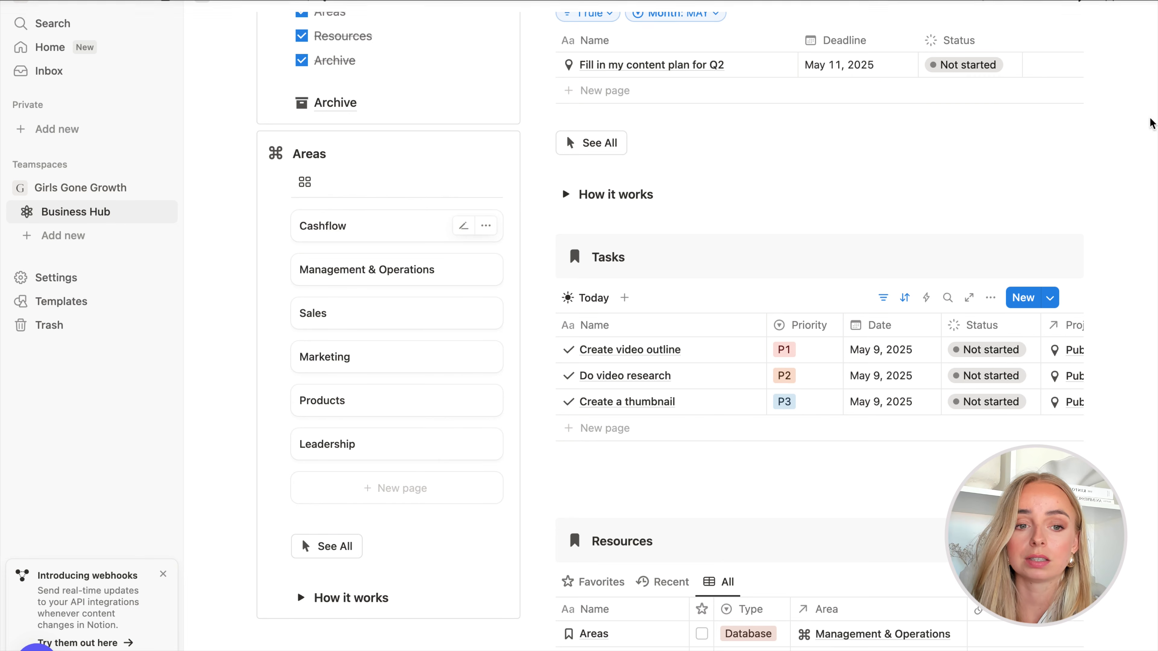
- Add a table view to the linked Tasks database based on the existing Inbox view
{"action": "scroll", "coordinate": [976, 351], "scroll_direction": "right", "scroll_amount": 5}
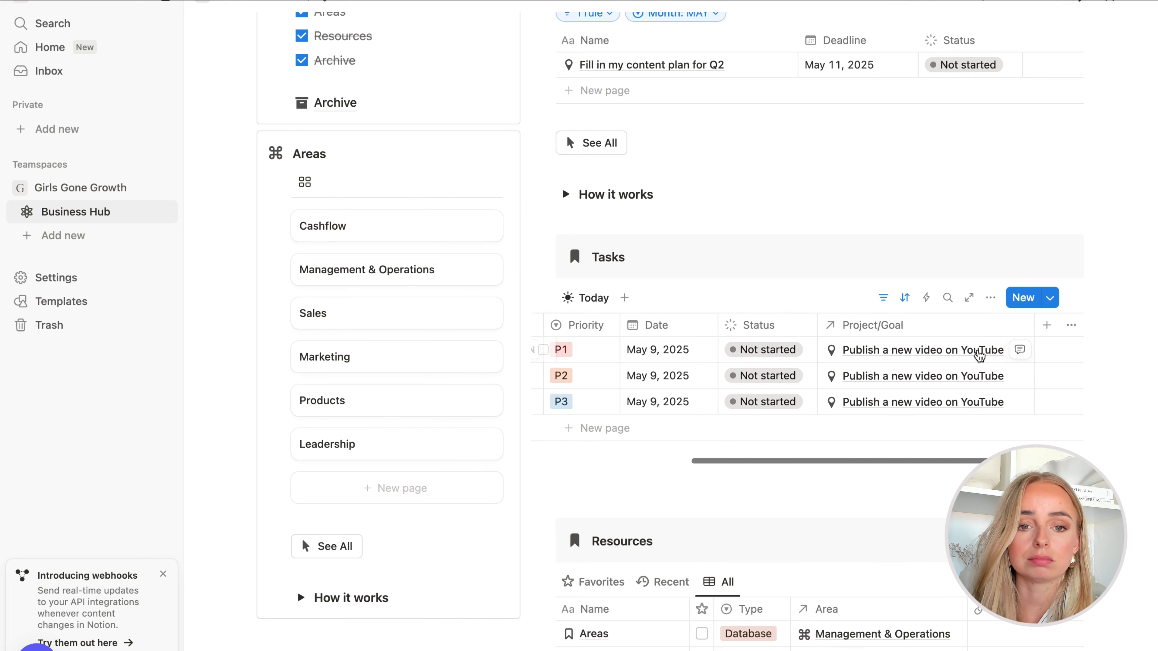
{"action": "scroll", "coordinate": [976, 351], "scroll_direction": "left", "scroll_amount": 5}
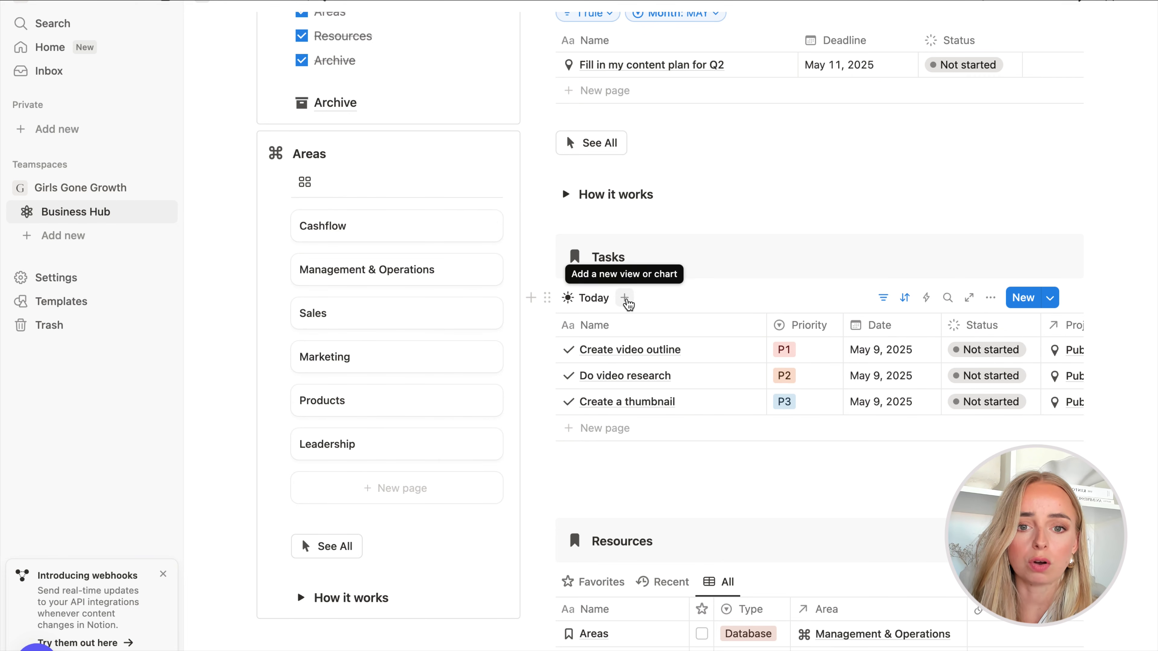
{"action": "left_click", "coordinate": [625, 298]}
{"action": "left_click", "coordinate": [660, 369]}
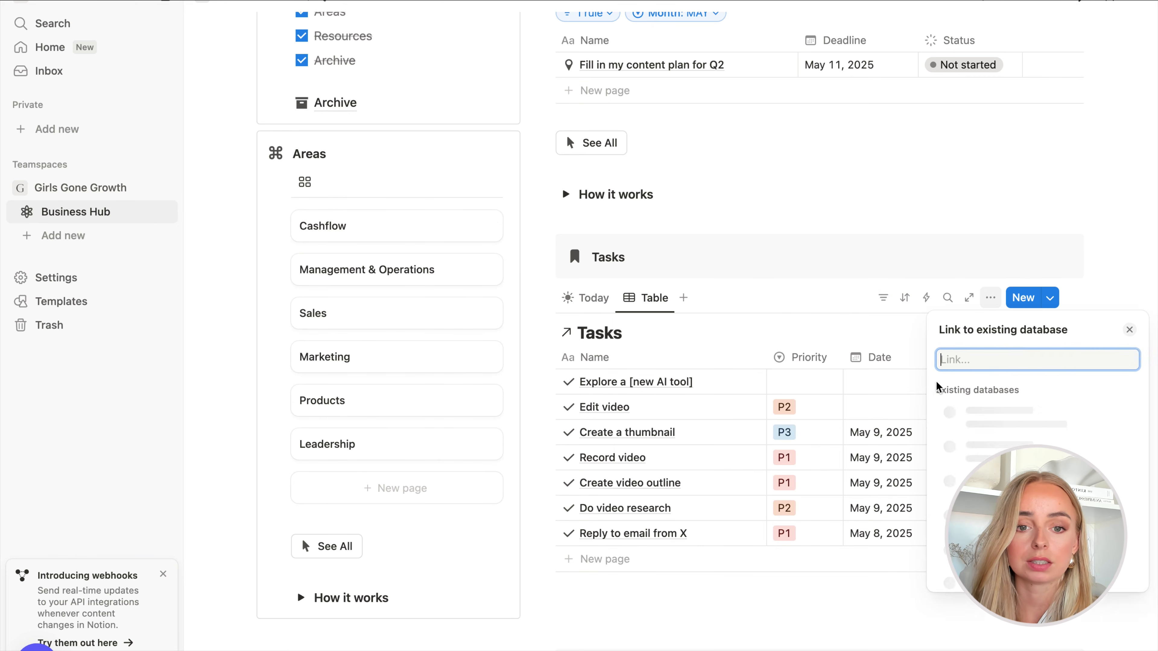
{"action": "left_click", "coordinate": [1004, 415]}
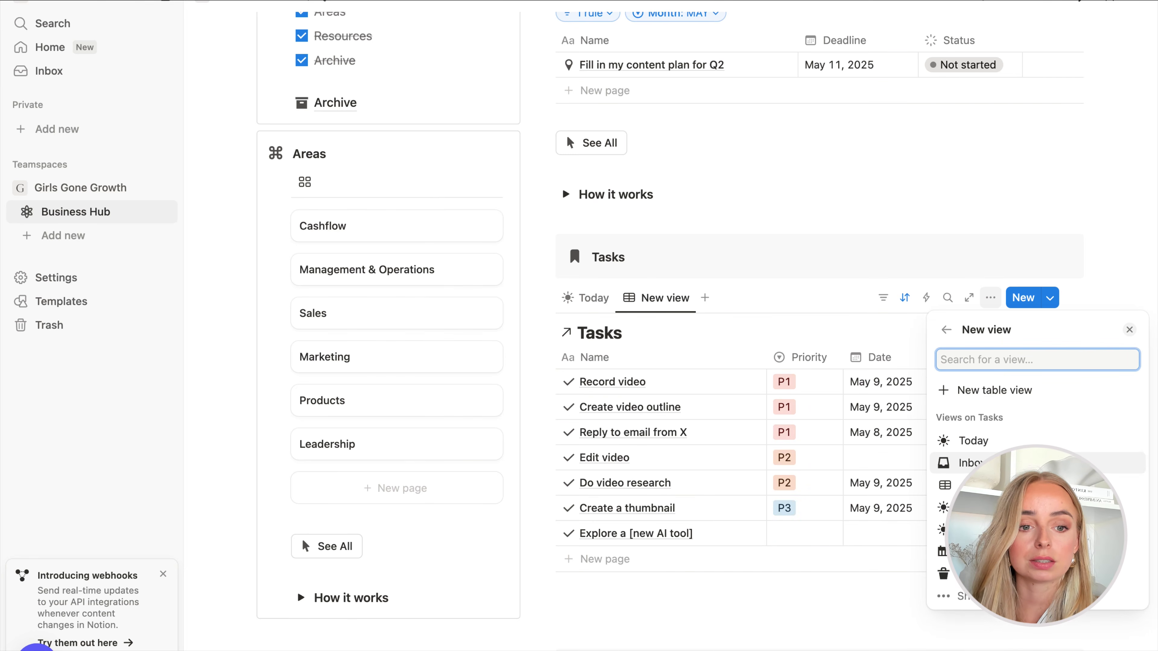
{"action": "left_click", "coordinate": [1003, 462]}
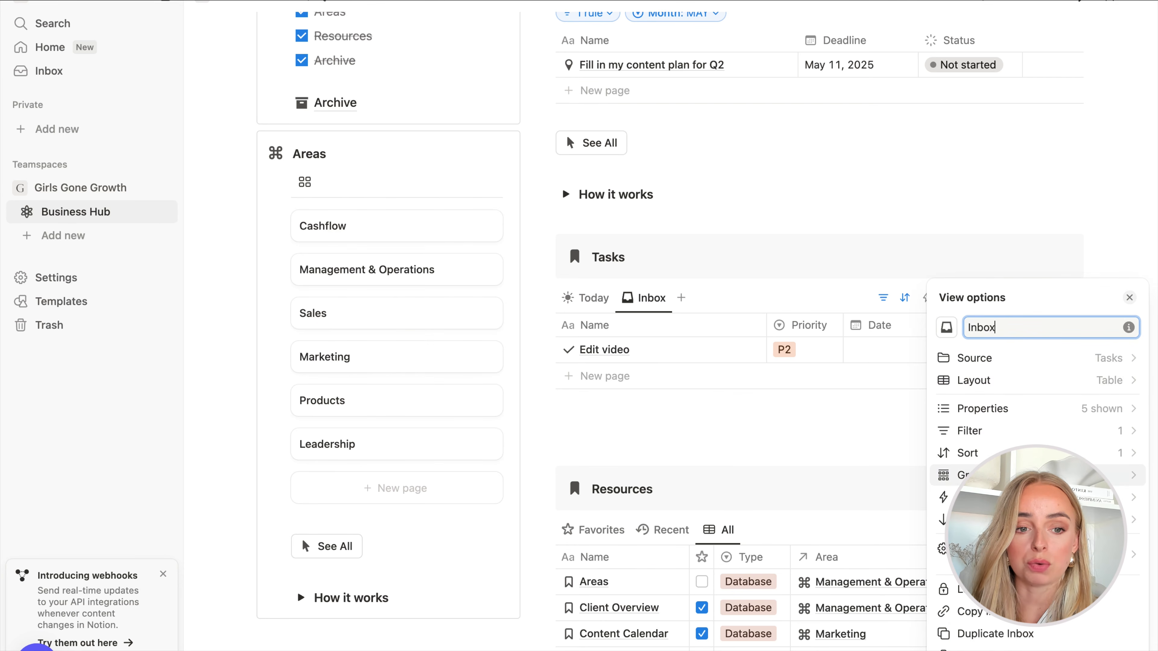
{"action": "left_click", "coordinate": [843, 441]}
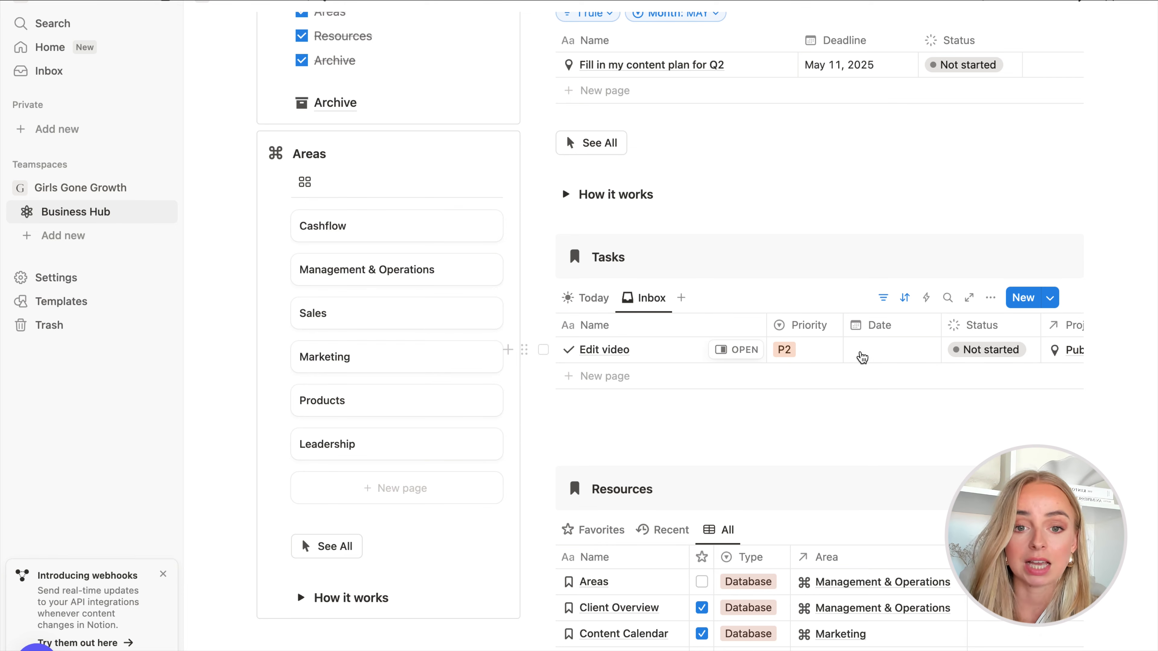
- Add another table view to the linked Tasks database based on the existing This week view
{"action": "left_click", "coordinate": [682, 299]}
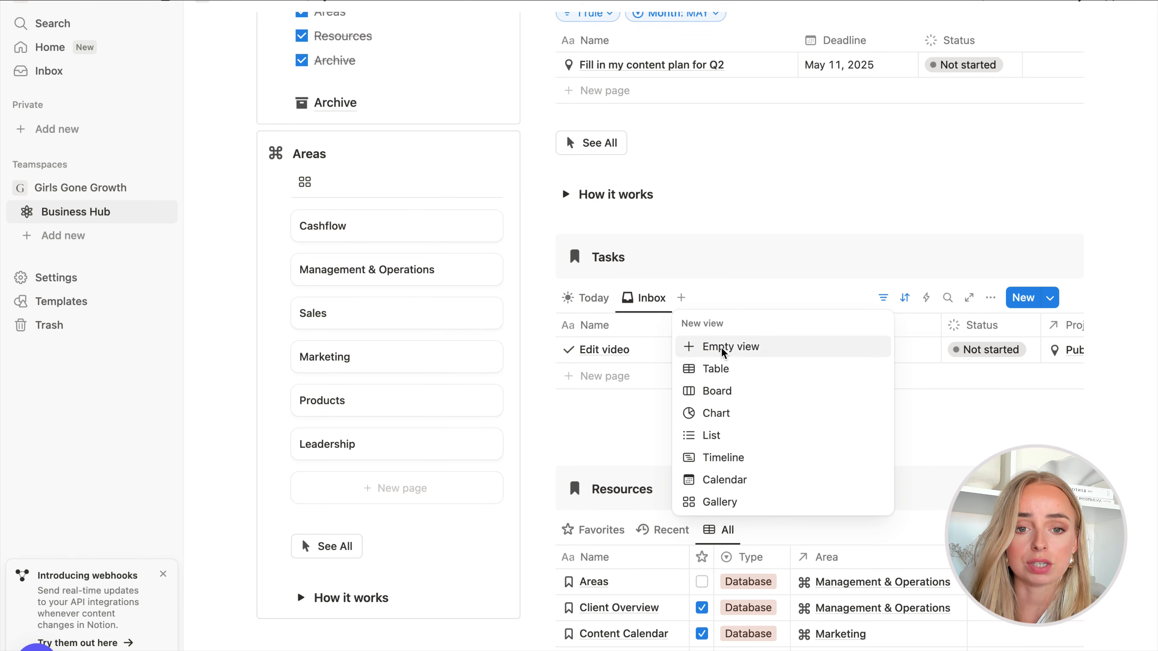
{"action": "left_click", "coordinate": [747, 370]}
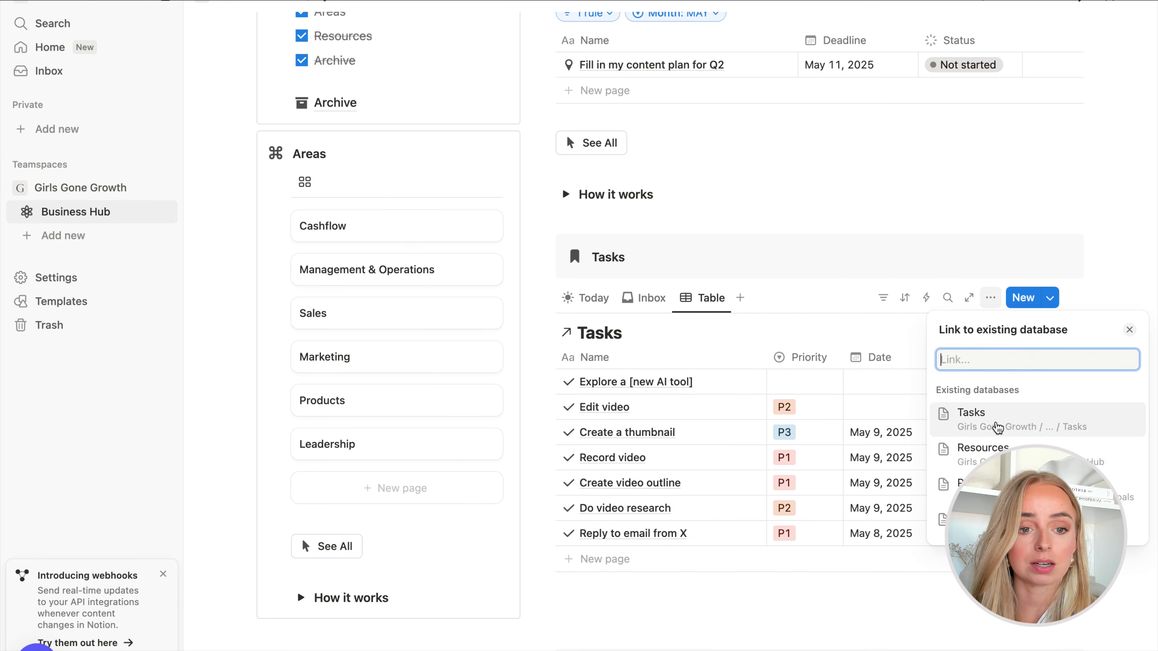
{"action": "left_click", "coordinate": [996, 425]}
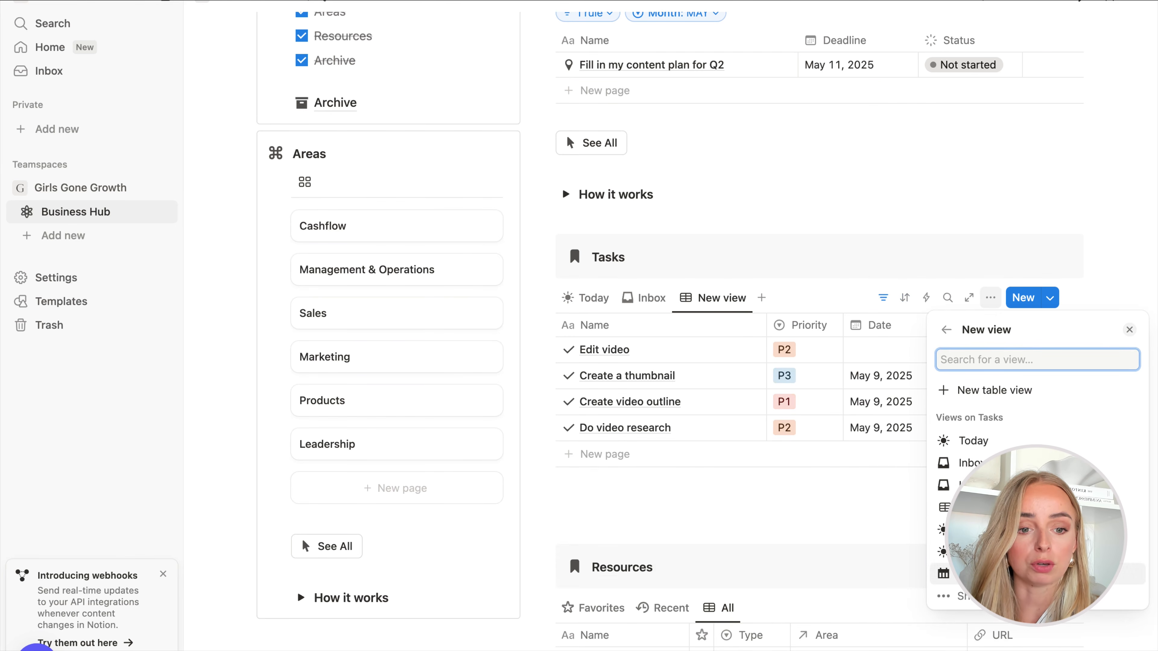
{"action": "left_click", "coordinate": [980, 574]}
{"action": "left_click", "coordinate": [792, 475]}
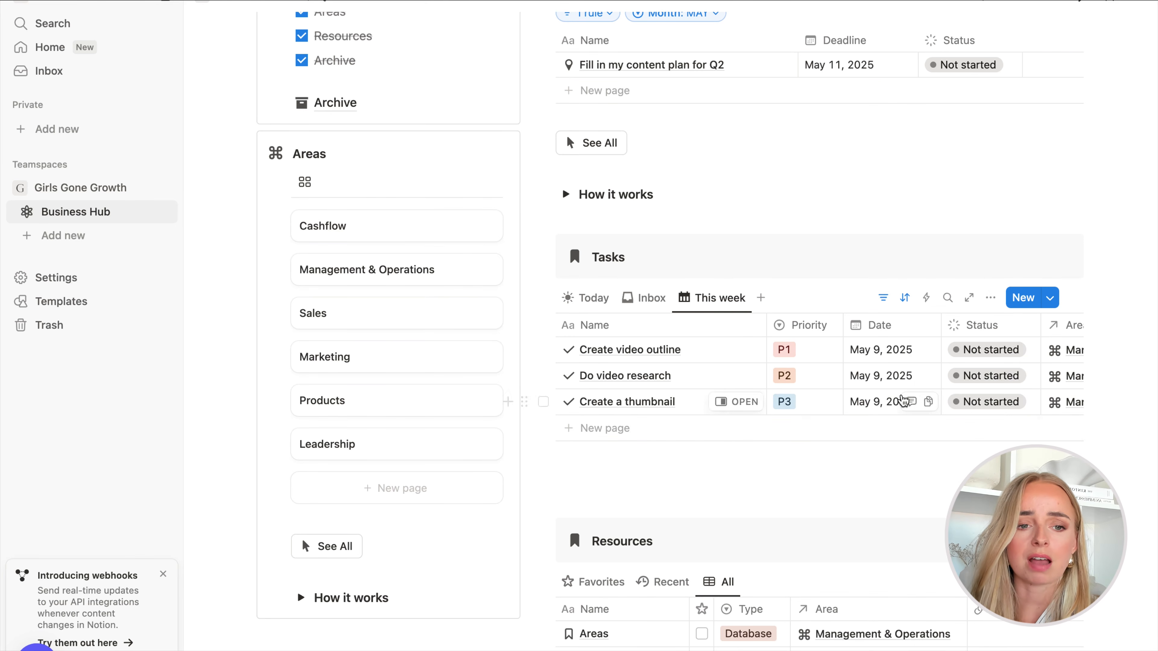
- Hide the Area property in the linked This week view and the Project/Goal property in the linked Today view
{"action": "scroll", "coordinate": [904, 401], "scroll_direction": "right", "scroll_amount": 6}
{"action": "left_click", "coordinate": [742, 327]}
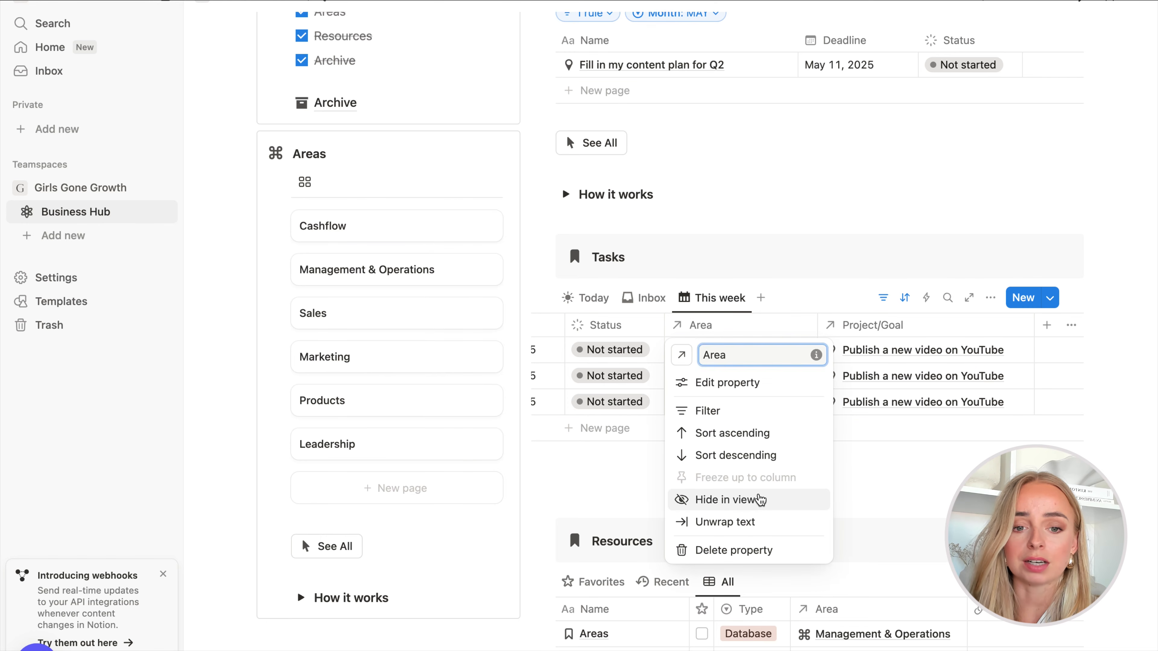
{"action": "left_click", "coordinate": [748, 500]}
{"action": "scroll", "coordinate": [782, 401], "scroll_direction": "left", "scroll_amount": 5}
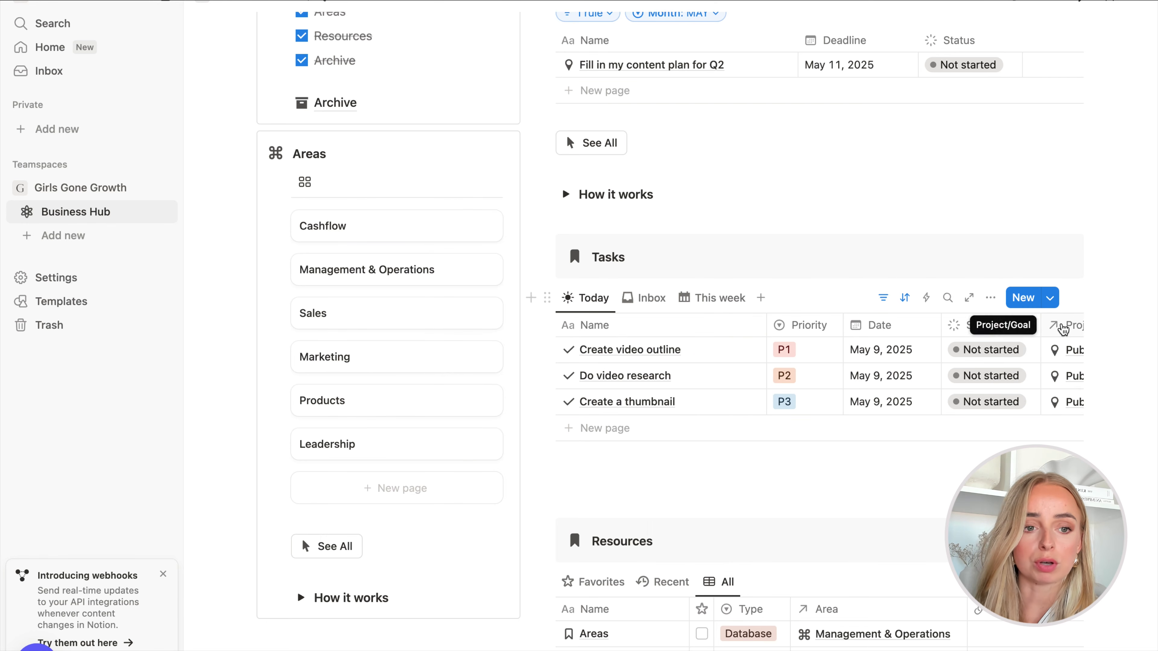
{"action": "left_click", "coordinate": [1064, 330]}
{"action": "left_click", "coordinate": [1001, 499]}
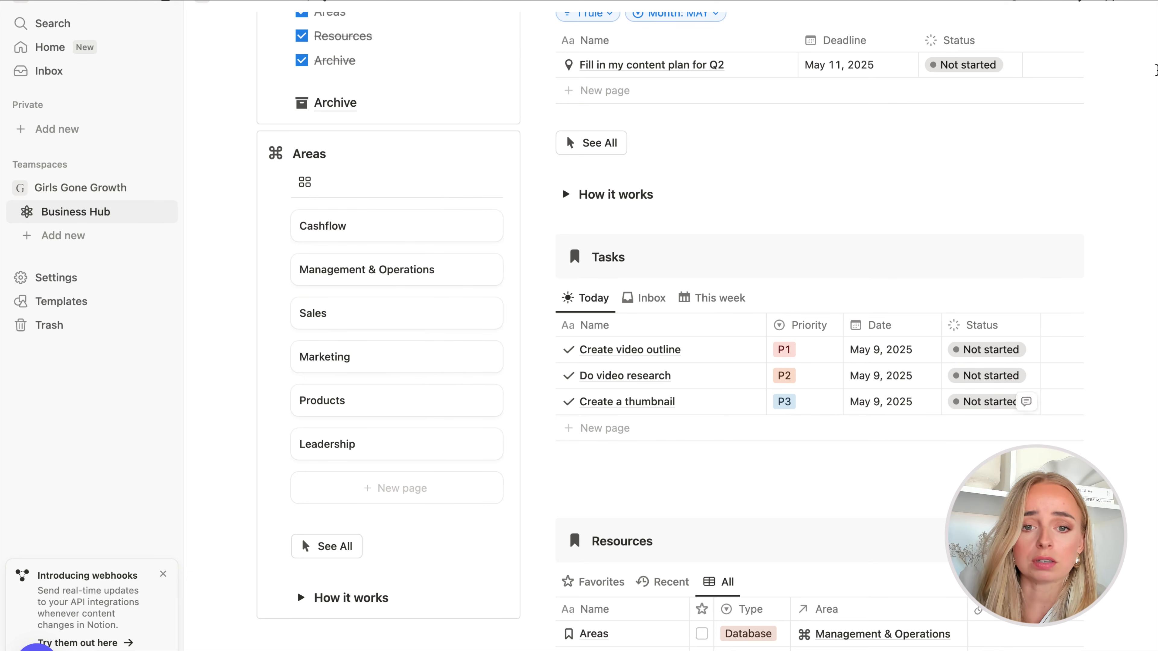
- Duplicate the See All button of the Projects & Goals section, move the copy below the Tasks database and test it
{"action": "left_click", "coordinate": [550, 145]}
{"action": "key", "text": "super+d"}
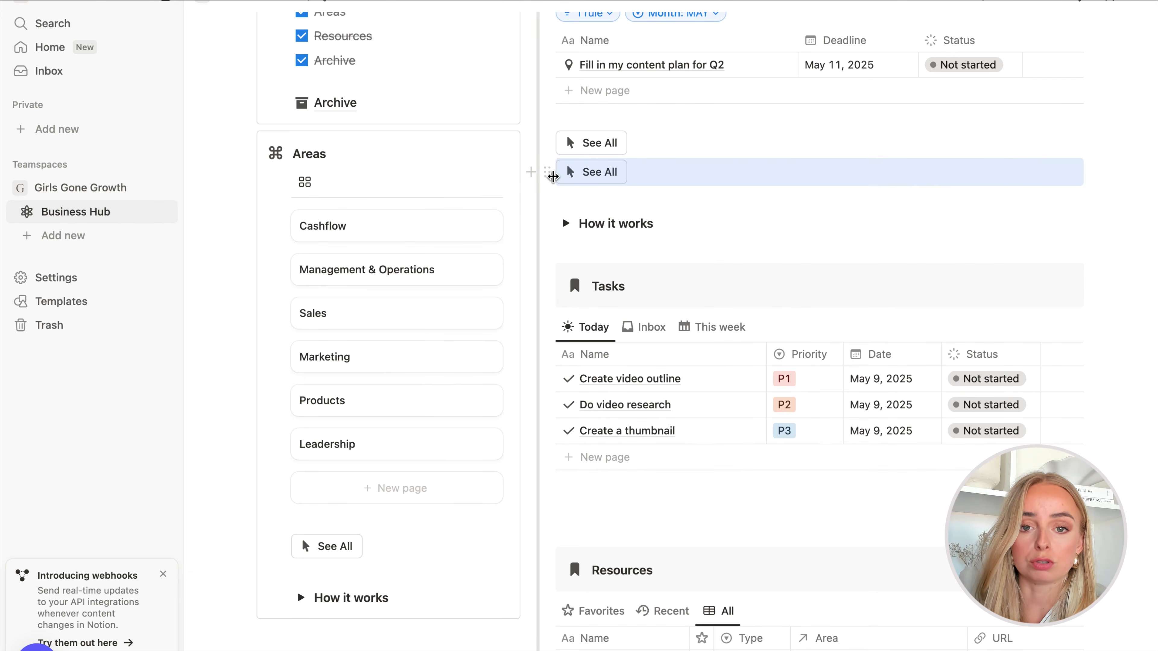
{"action": "left_click_drag", "start_coordinate": [550, 173], "coordinate": [582, 485]}
{"action": "left_click", "coordinate": [583, 482]}
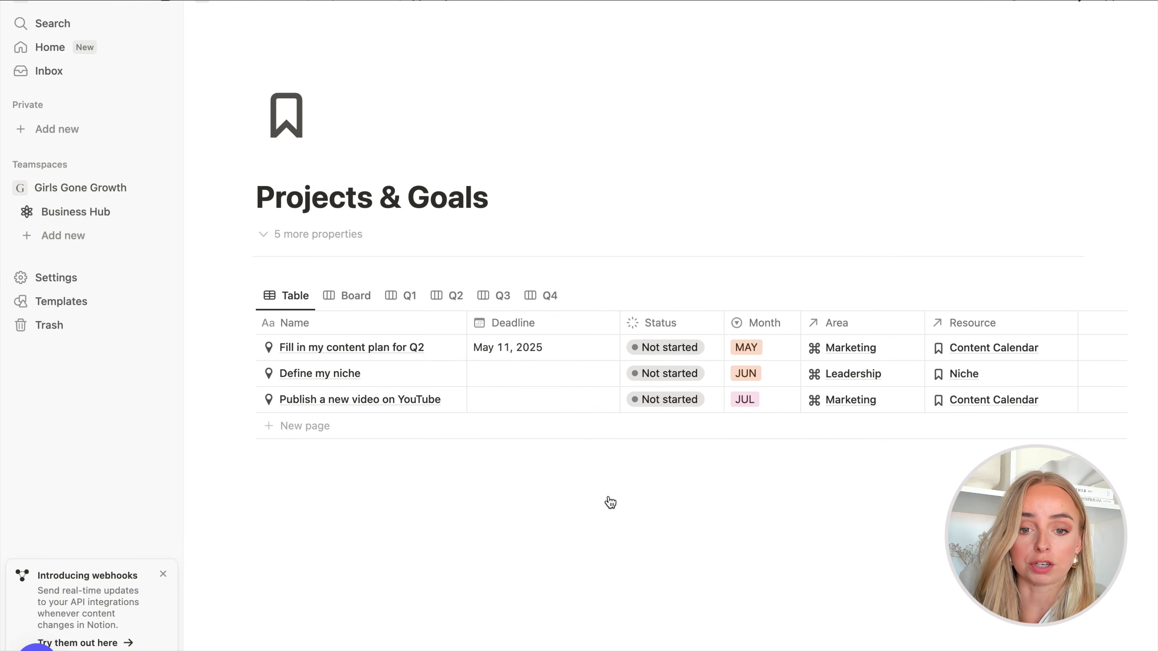
{"action": "key", "text": "super+["}
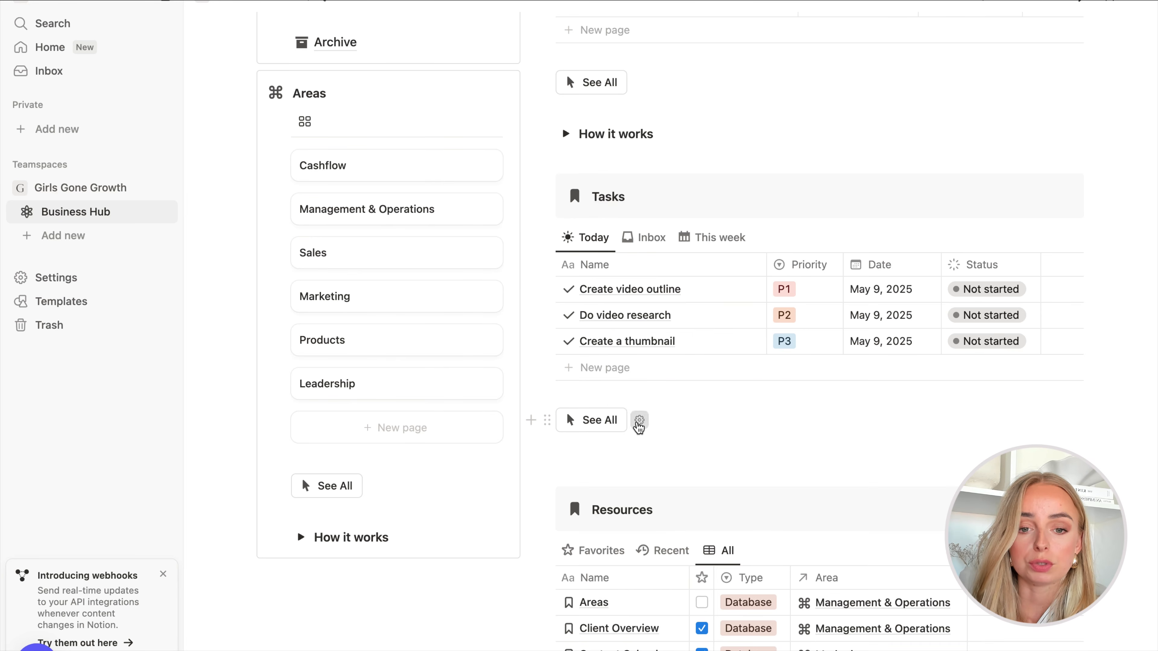
- Change the copied See All button's action to open the Tasks page instead of Projects & Goals
{"action": "left_click", "coordinate": [638, 420]}
{"action": "scroll", "coordinate": [654, 470], "scroll_direction": "down", "scroll_amount": 5}
{"action": "left_click", "coordinate": [676, 472]}
{"action": "type", "text": "tas"}
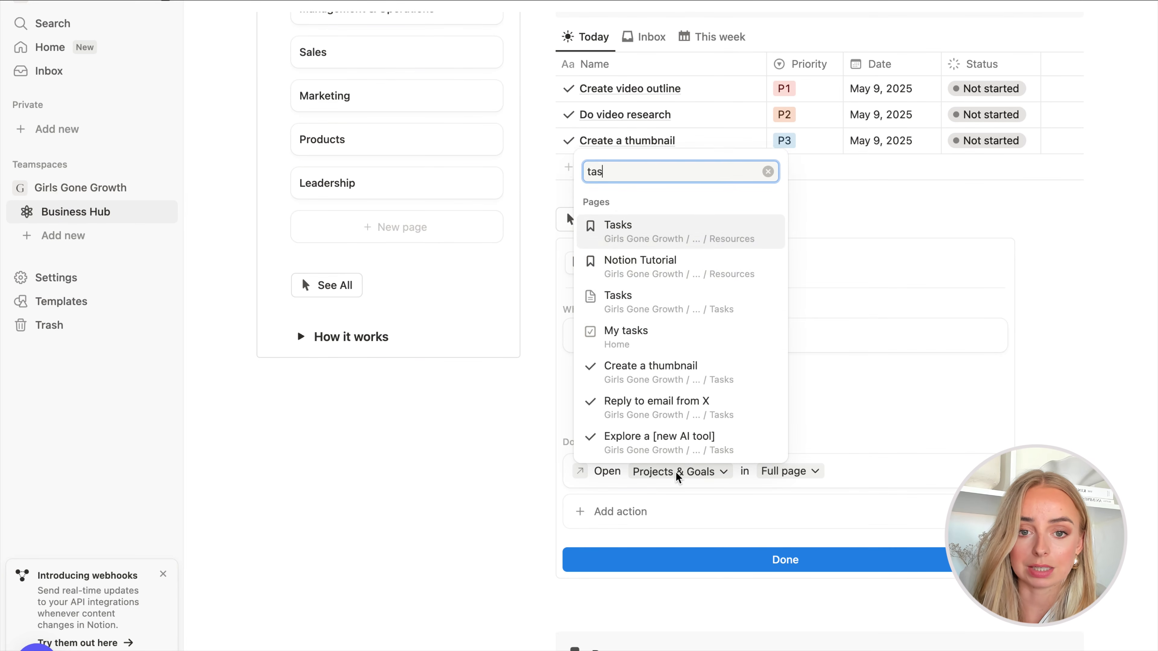
{"action": "type", "text": "ks"}
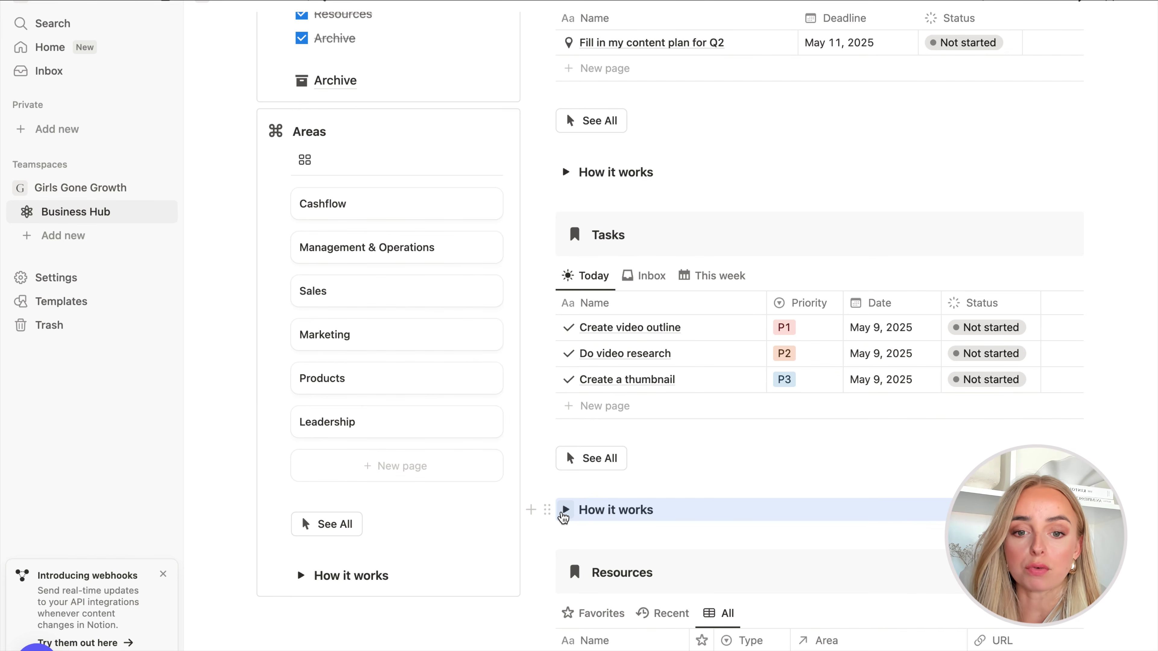
- Expand the How it works toggle below the Tasks database and italicize "one day" in its explanation
{"action": "scroll", "coordinate": [566, 516], "scroll_direction": "down", "scroll_amount": 3}
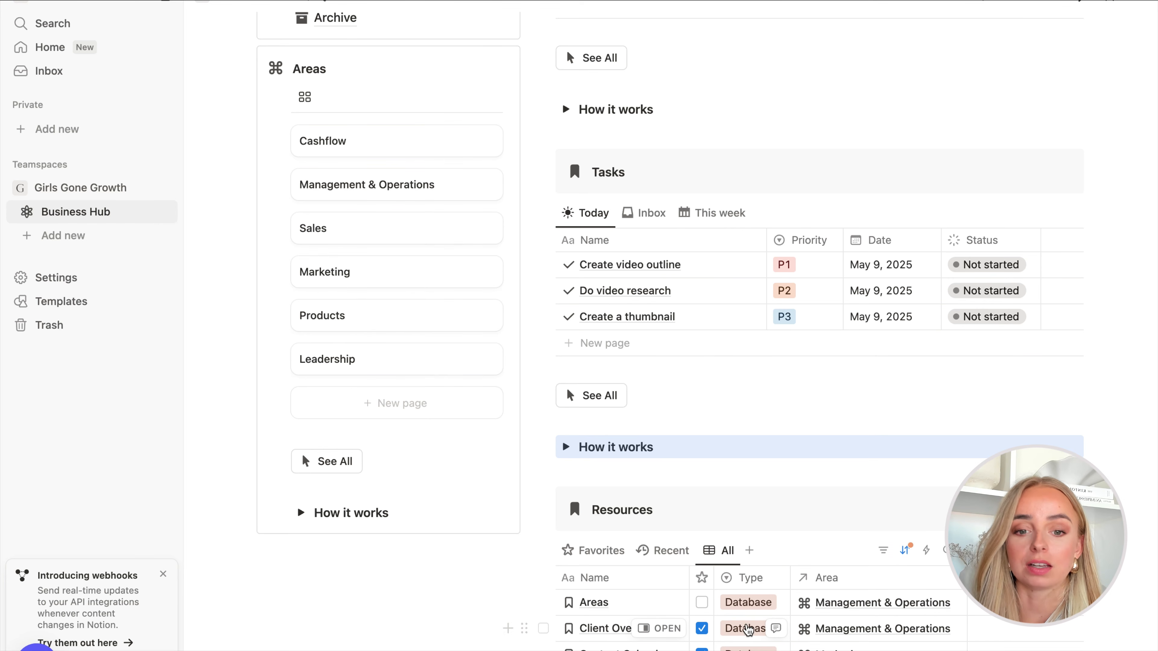
{"action": "left_click", "coordinate": [564, 448]}
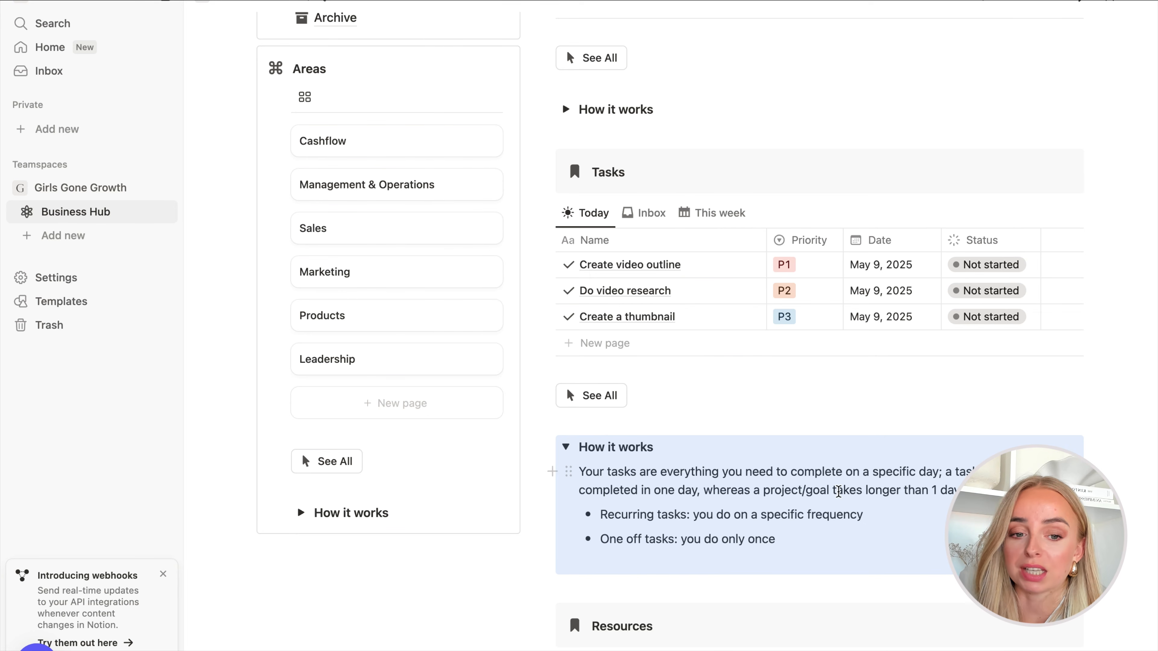
{"action": "left_click_drag", "start_coordinate": [655, 489], "coordinate": [698, 489]}
{"action": "key", "text": "ctrl+i"}
{"action": "left_click", "coordinate": [717, 518]}
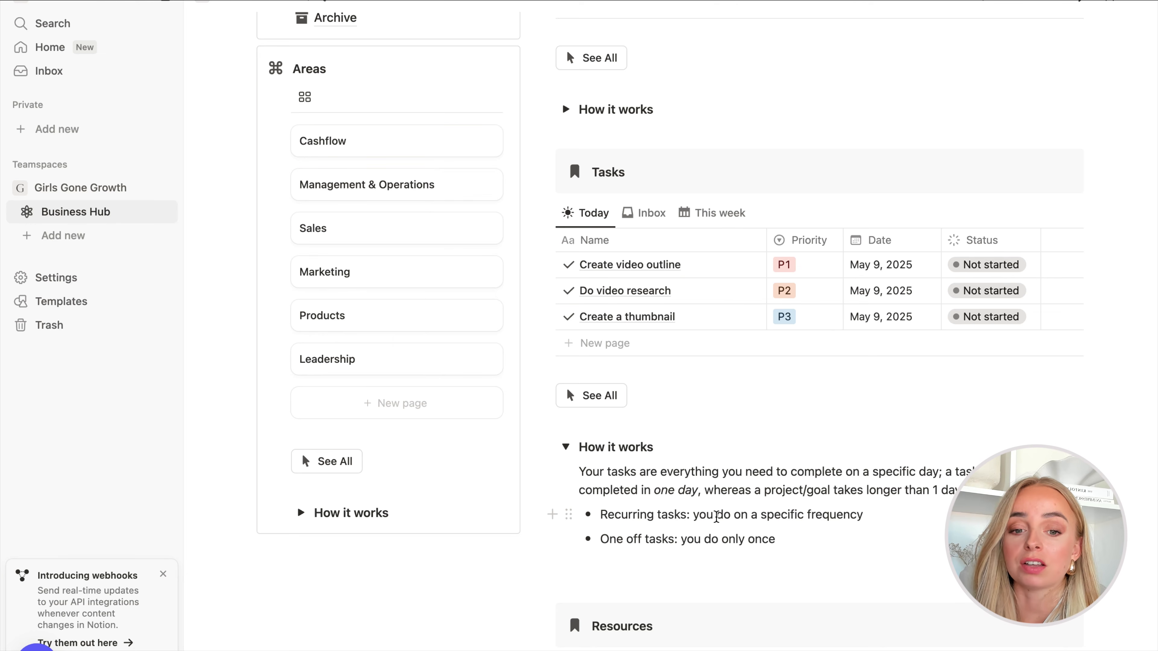
{"action": "scroll", "coordinate": [686, 521], "scroll_direction": "down", "scroll_amount": 1}
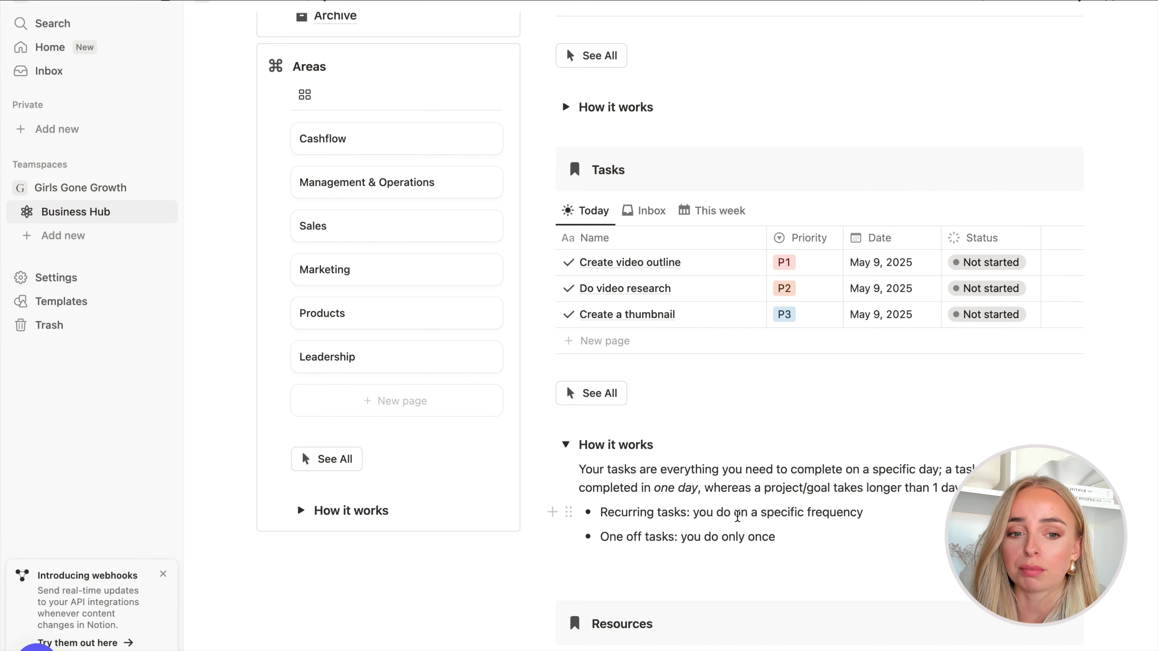
{"action": "left_click_drag", "start_coordinate": [603, 541], "coordinate": [679, 539]}
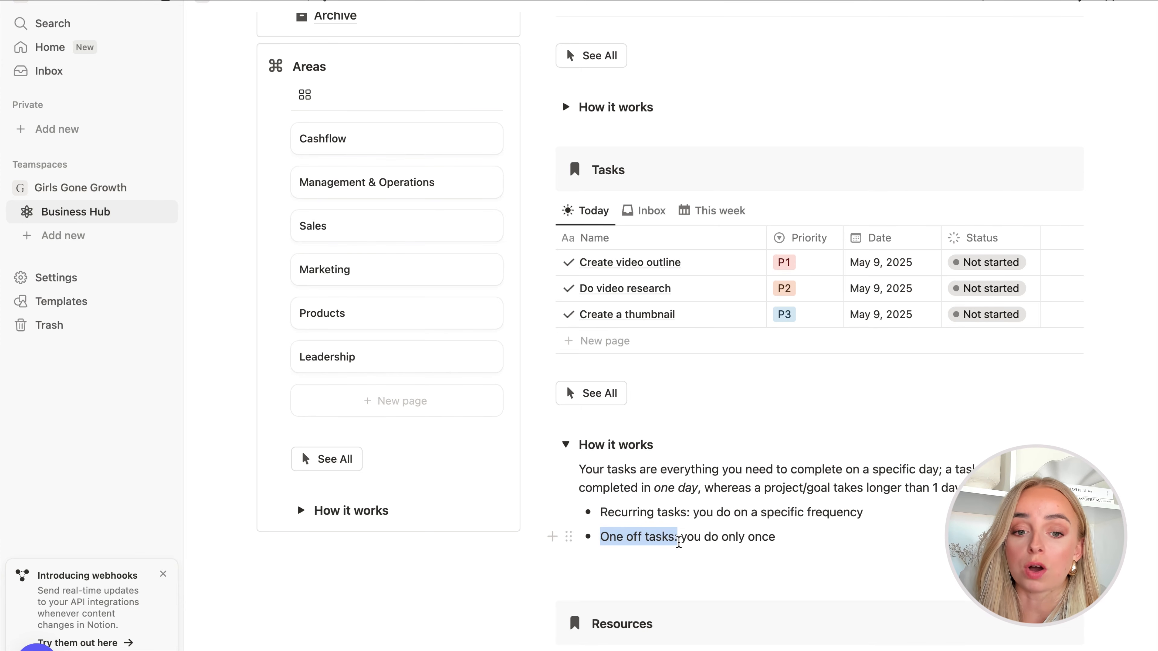
{"action": "left_click", "coordinate": [736, 533]}
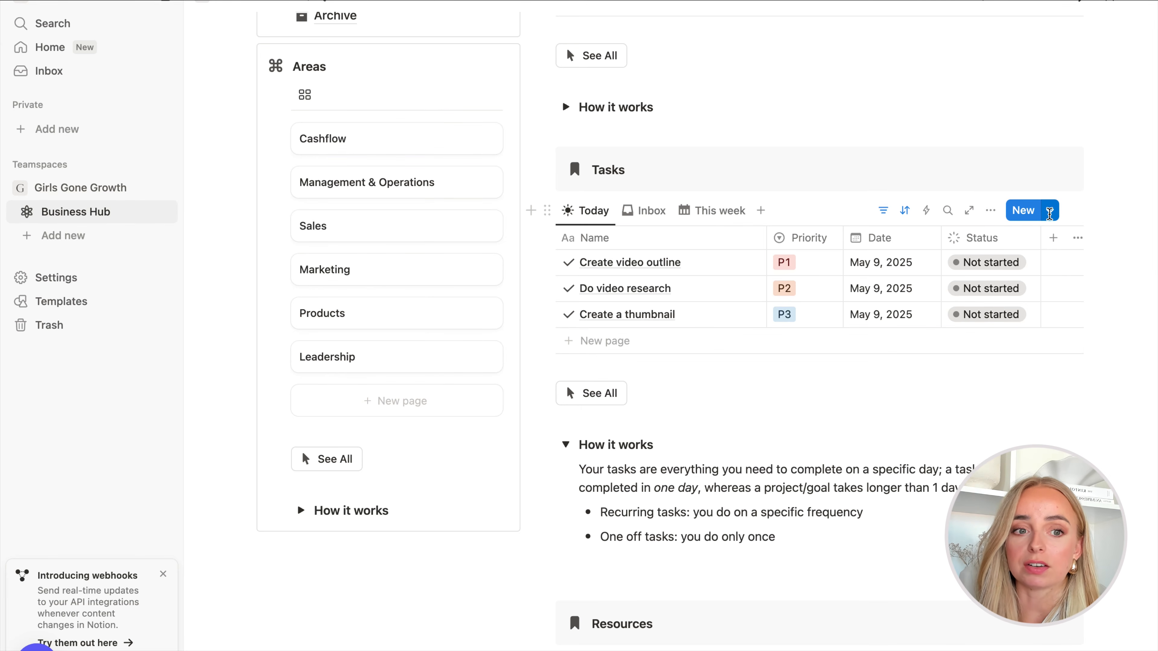
- Open the second, non-default Tasks template for editing and title it "Check email inbox"
{"action": "left_click", "coordinate": [1050, 213]}
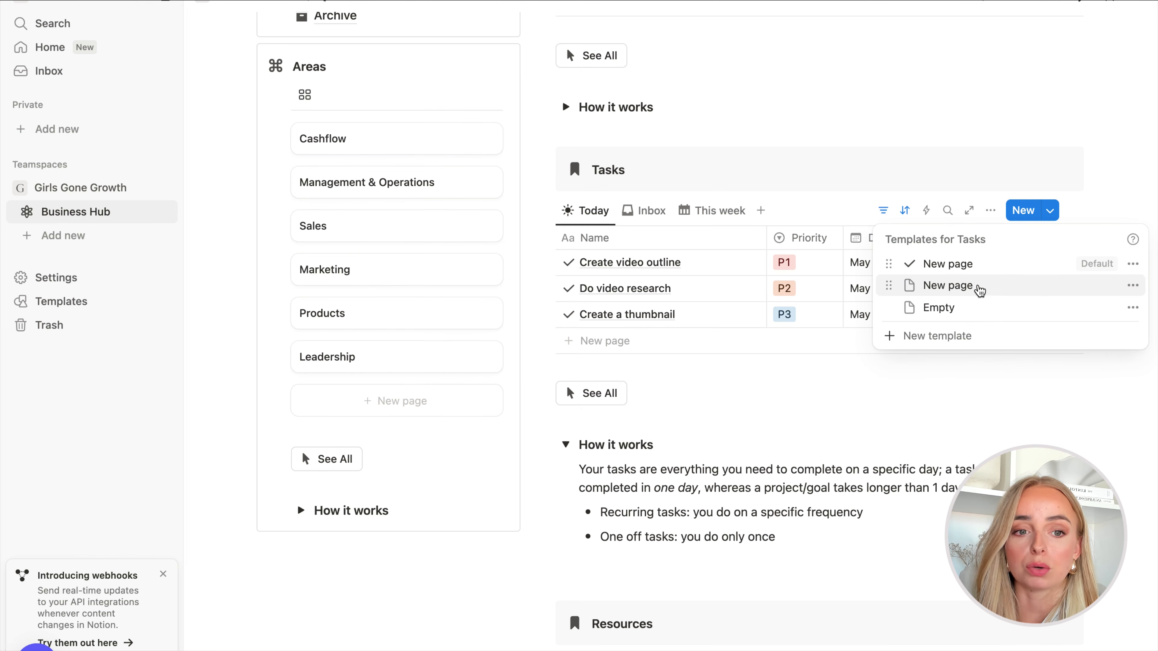
{"action": "left_click", "coordinate": [1133, 286]}
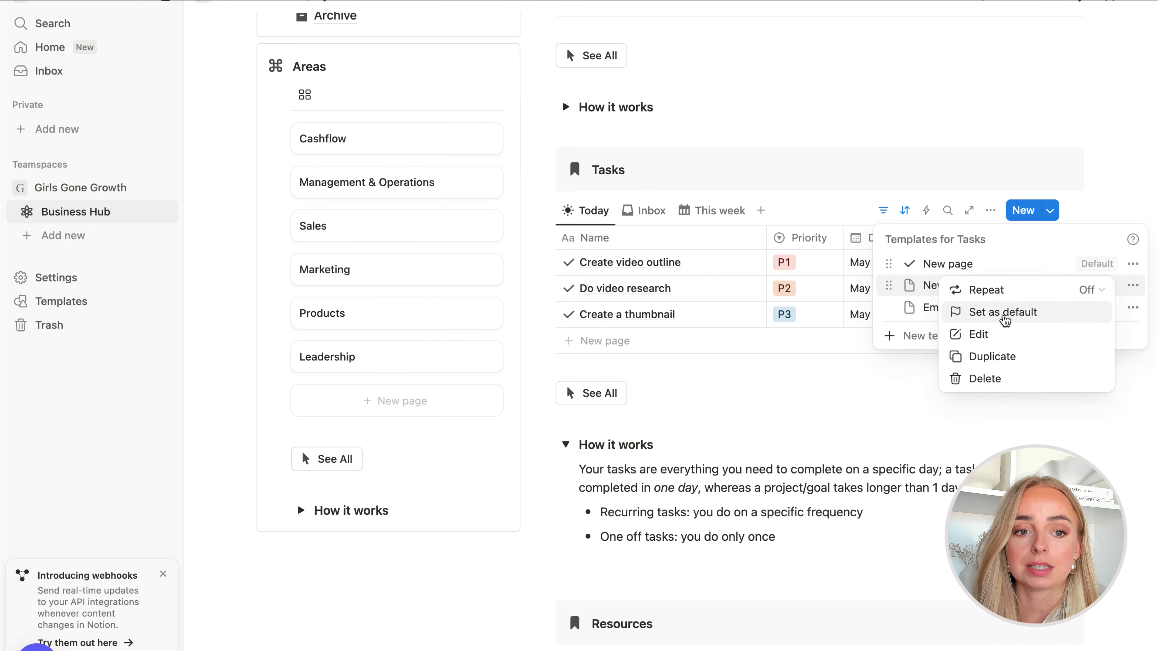
{"action": "left_click", "coordinate": [990, 335]}
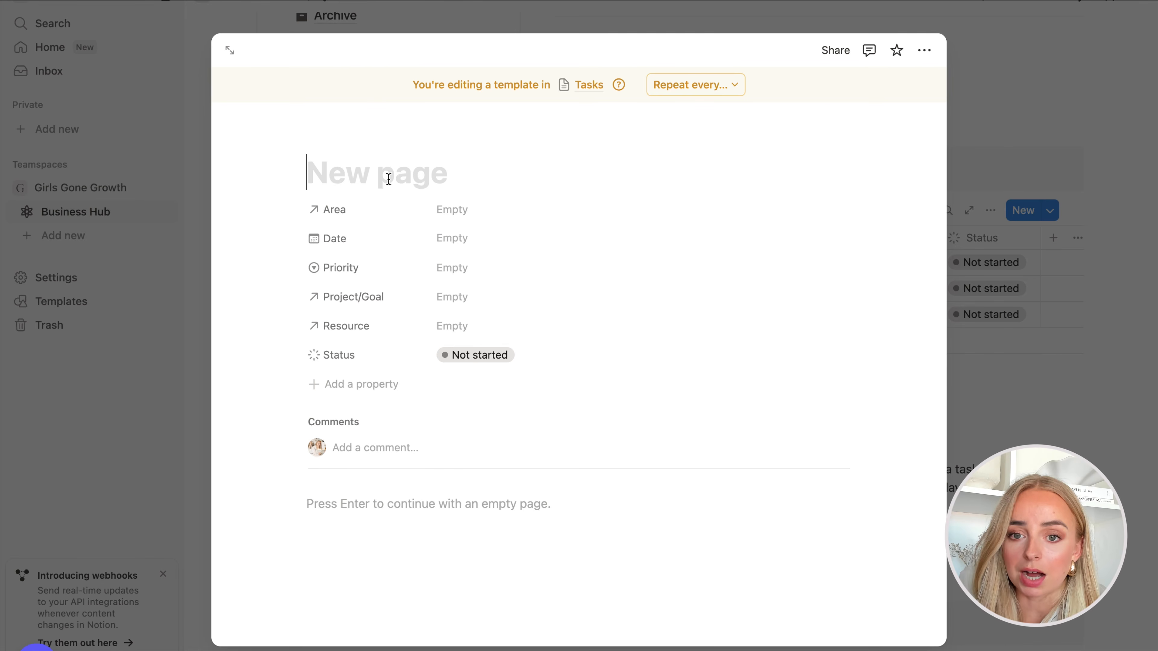
{"action": "type", "text": "Ce"}
{"action": "key", "text": "BackSpace"}
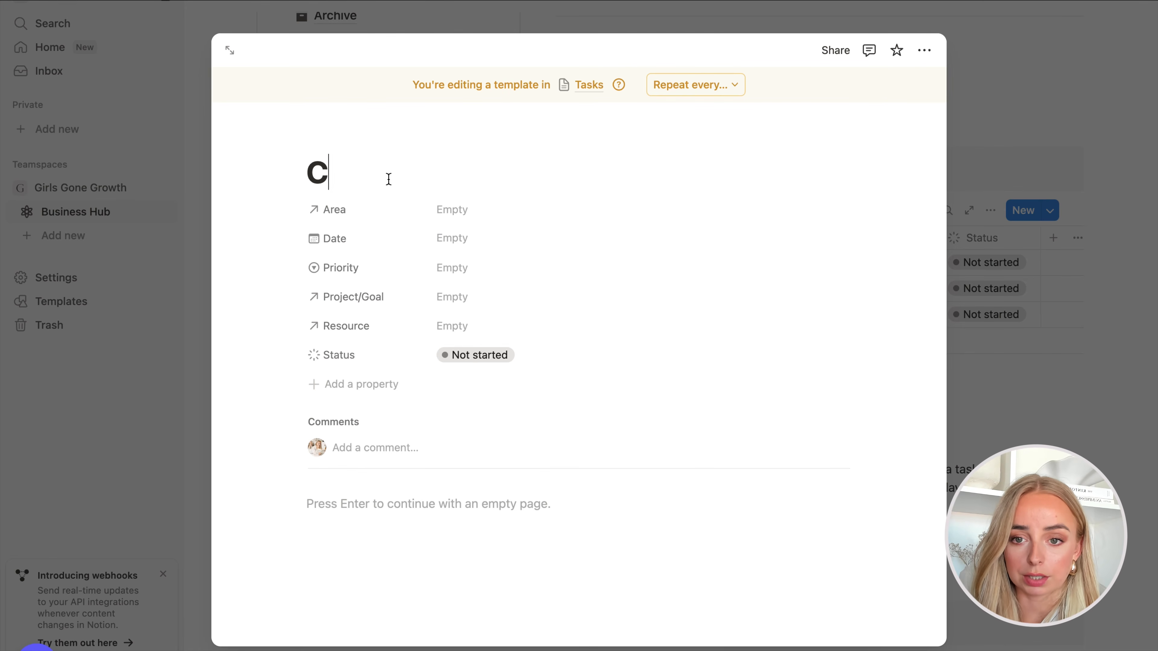
{"action": "type", "text": "heck email inbo"}
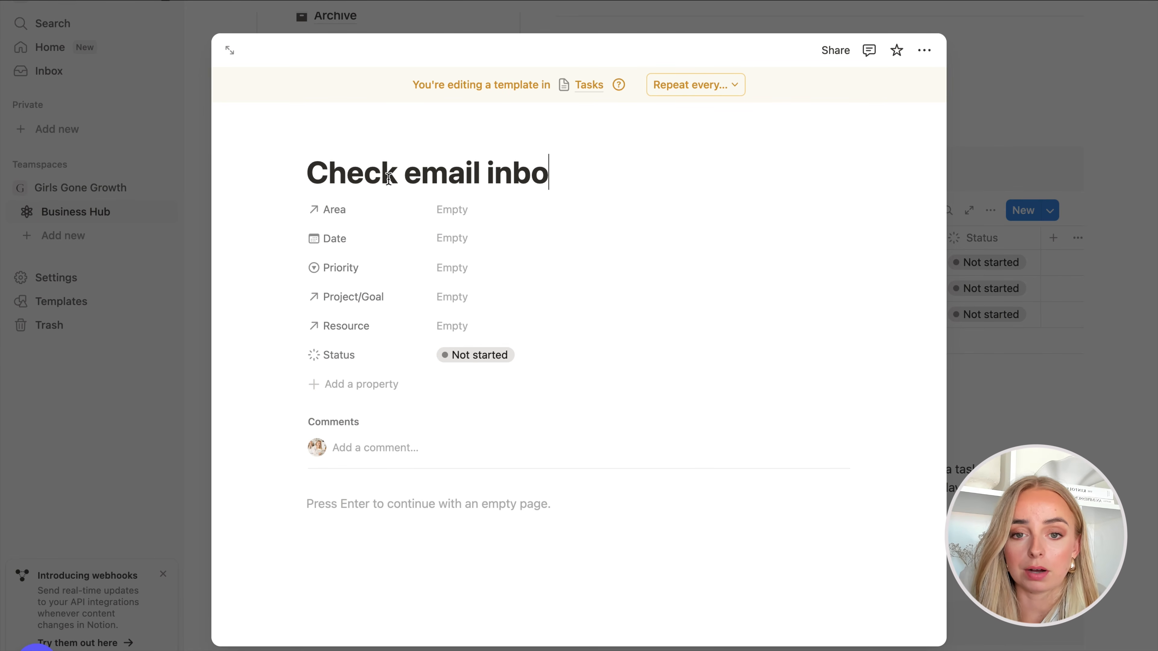
{"action": "type", "text": "x"}
- Give the Check email inbox template a dark circular-arrows repeat icon
{"action": "left_click", "coordinate": [319, 139]}
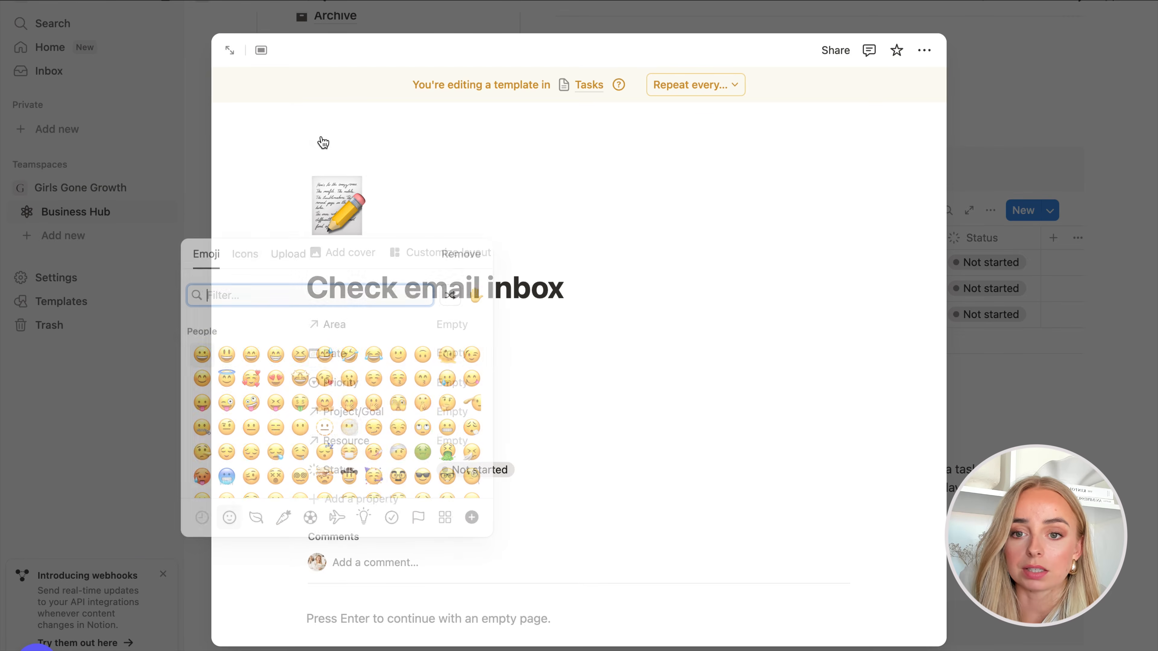
{"action": "left_click", "coordinate": [241, 256]}
{"action": "mouse_move", "coordinate": [201, 359]}
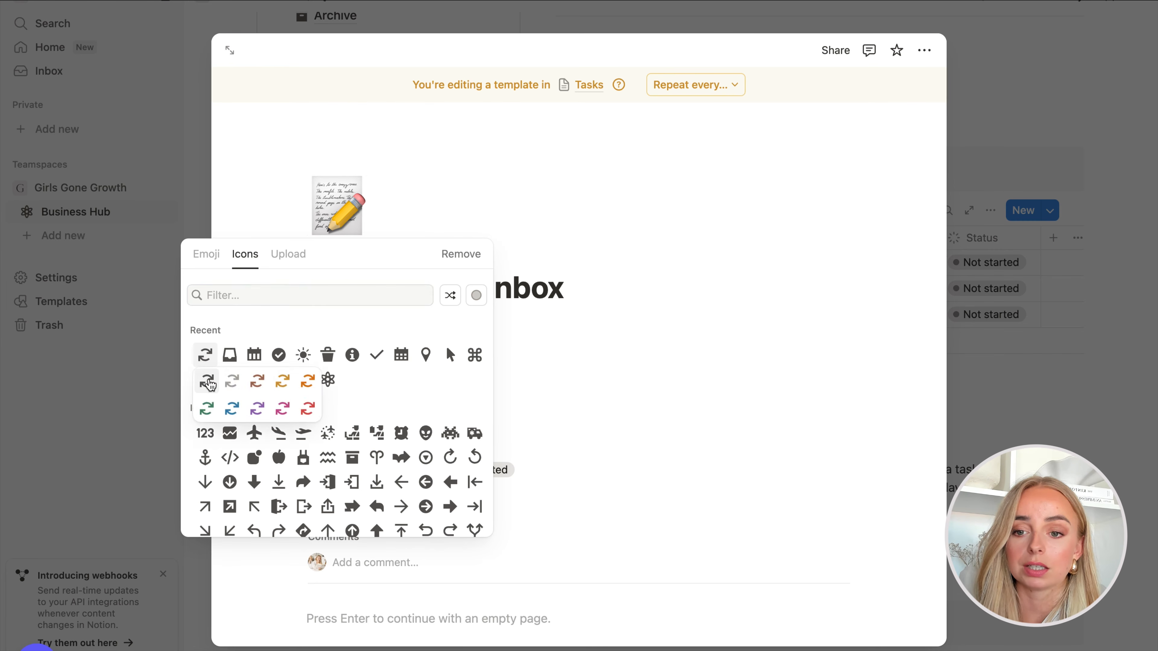
{"action": "left_click", "coordinate": [209, 383]}
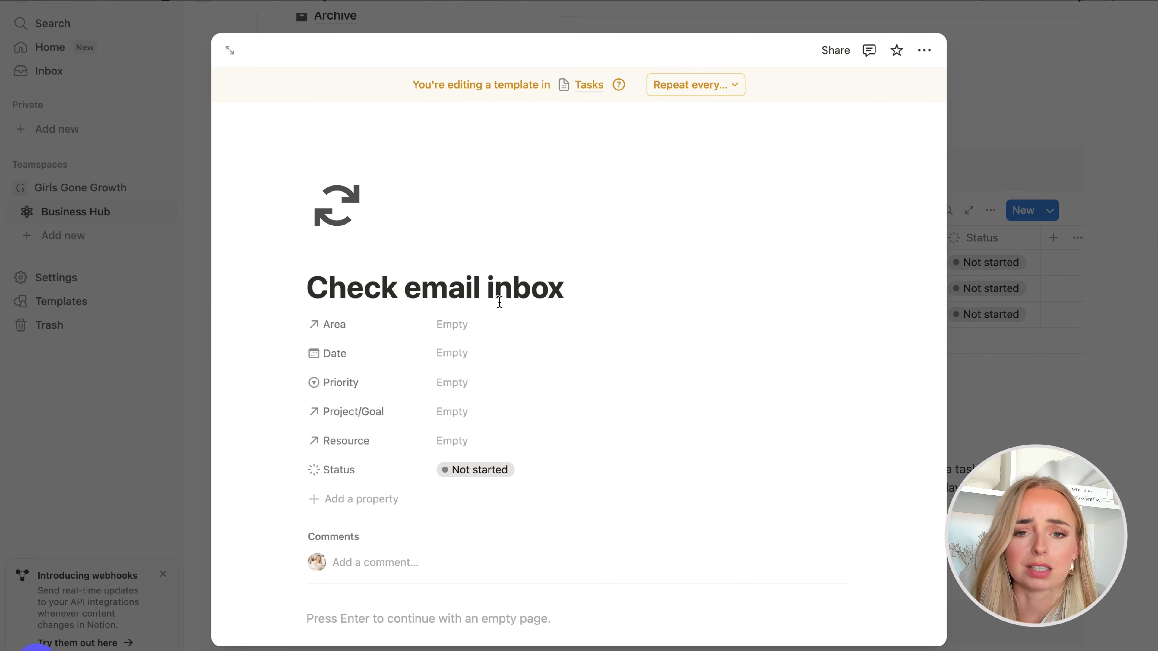
- Set the Check email inbox template to repeat every weekday at 7 AM and save the cadence
{"action": "left_click", "coordinate": [664, 87]}
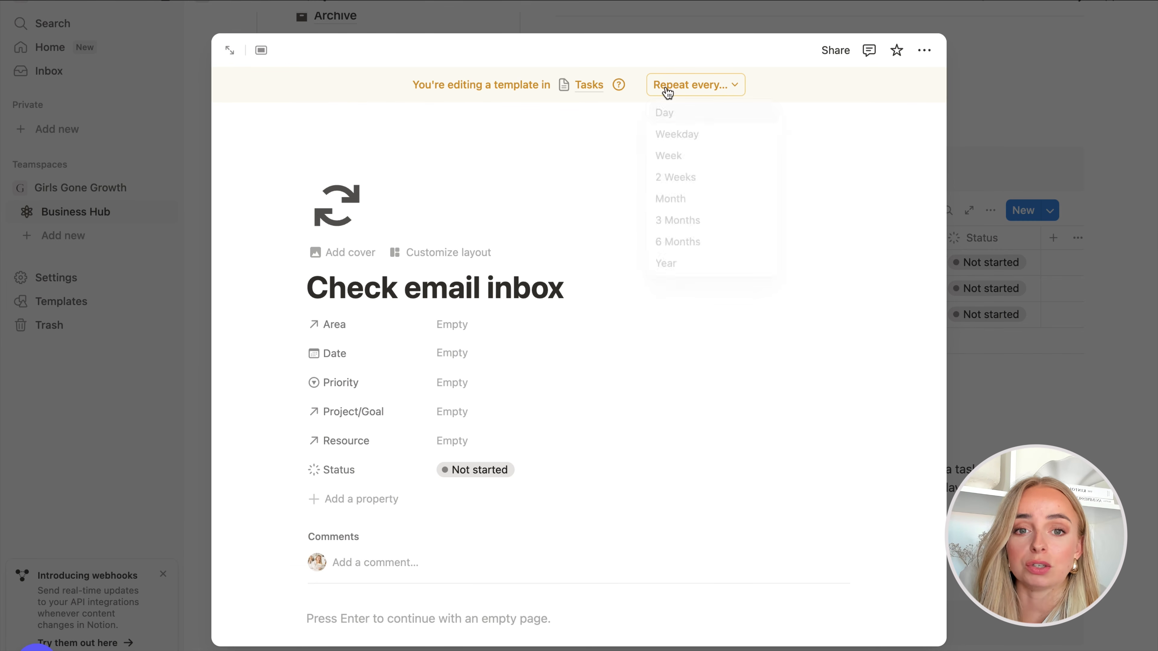
{"action": "left_click", "coordinate": [703, 136]}
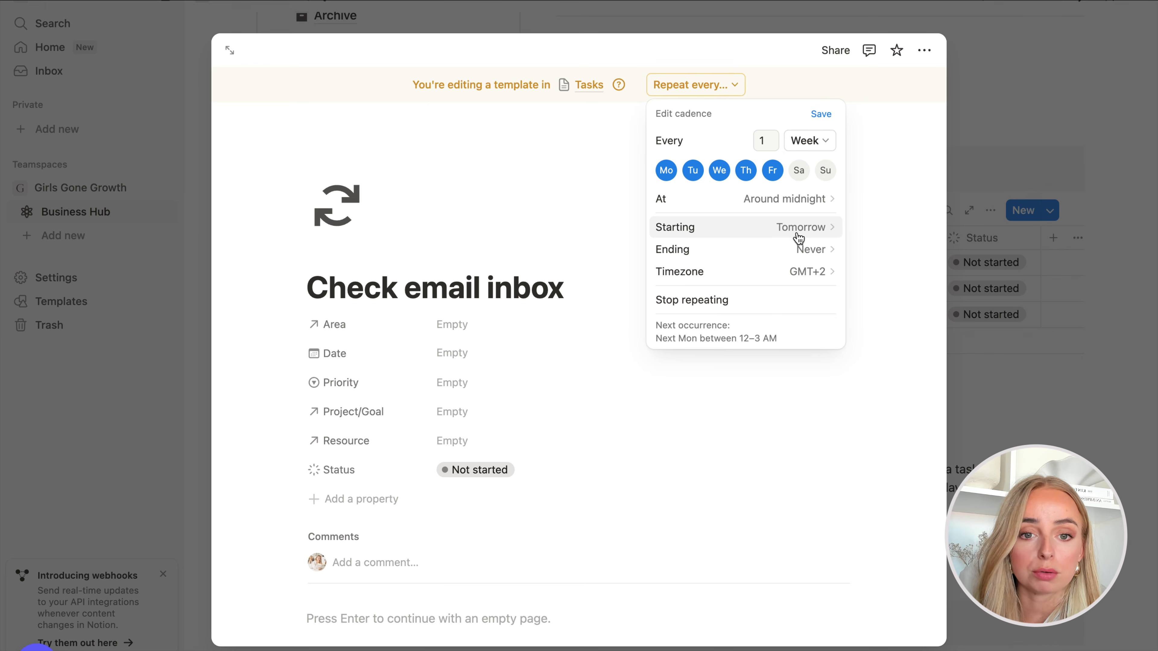
{"action": "mouse_move", "coordinate": [796, 199]}
{"action": "scroll", "coordinate": [914, 328], "scroll_direction": "down", "scroll_amount": 6}
{"action": "left_click", "coordinate": [886, 348]}
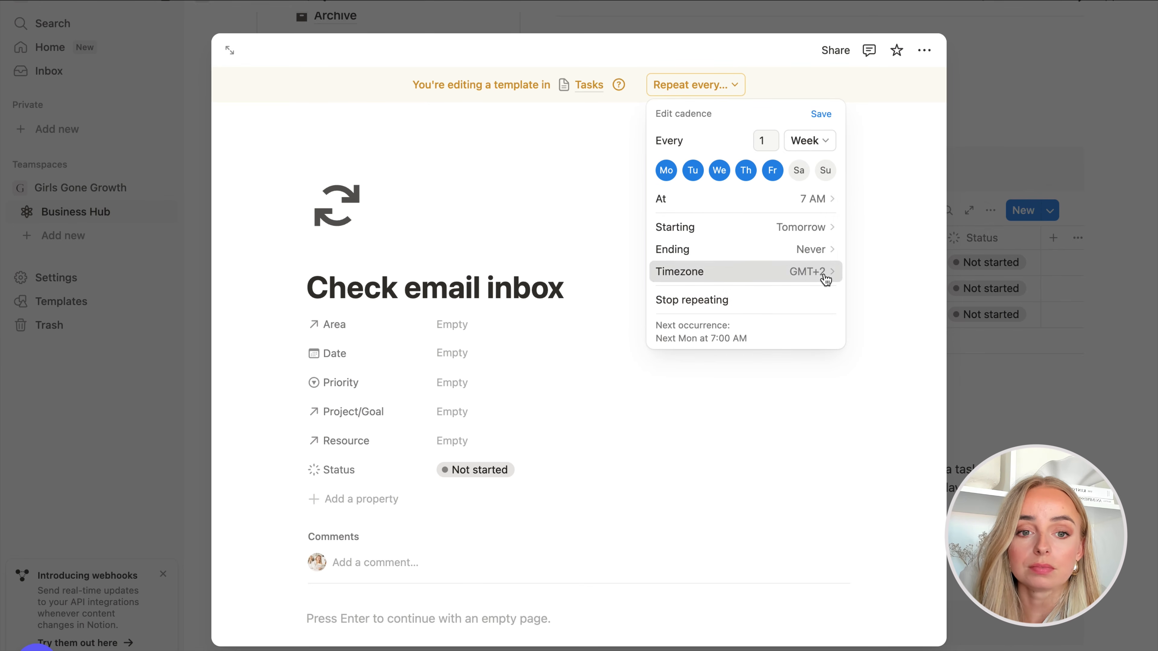
{"action": "mouse_move", "coordinate": [823, 277]}
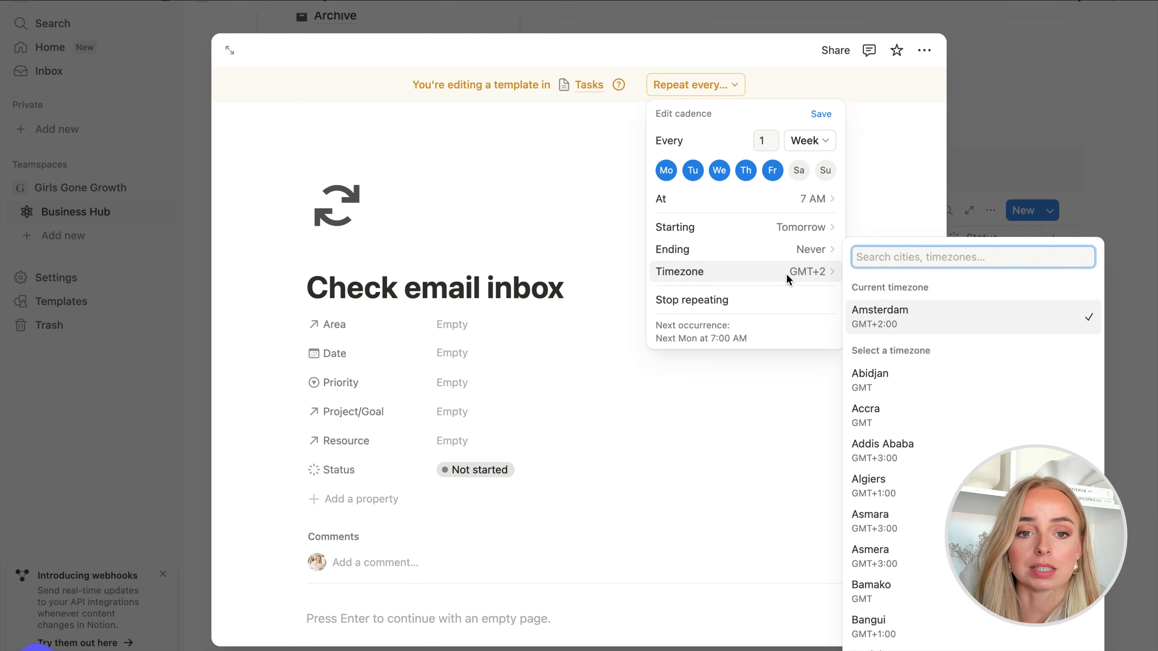
{"action": "left_click", "coordinate": [821, 114]}
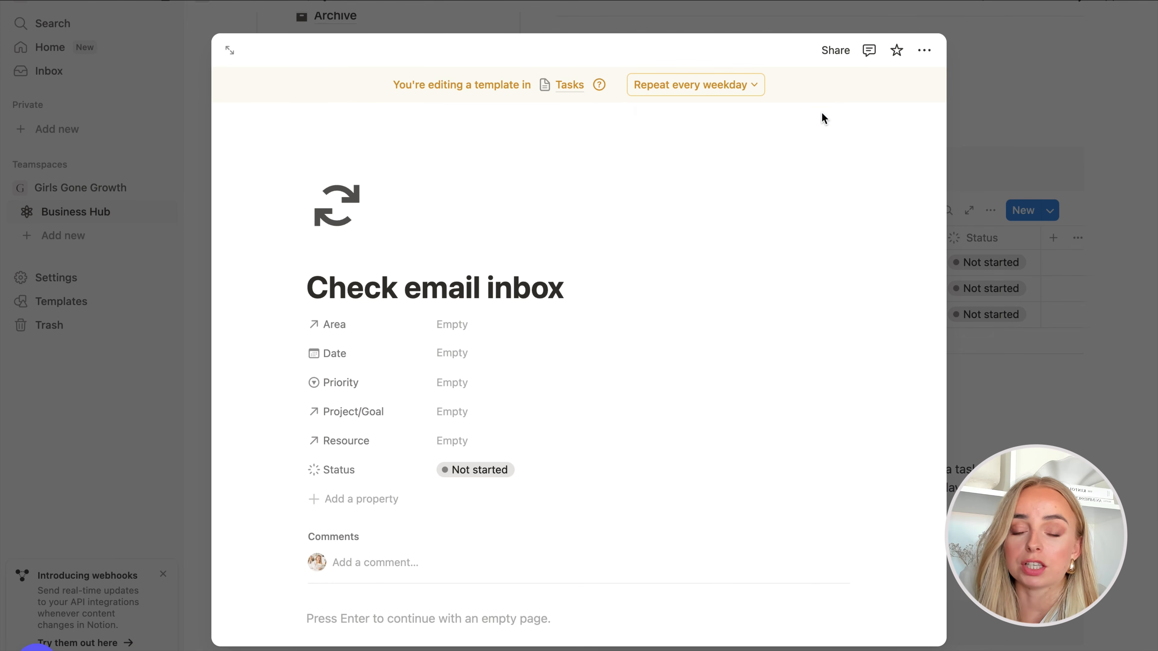
- Set the template's Date property to Today, the date when duplicated
{"action": "left_click", "coordinate": [1078, 400]}
{"action": "left_click", "coordinate": [1051, 214]}
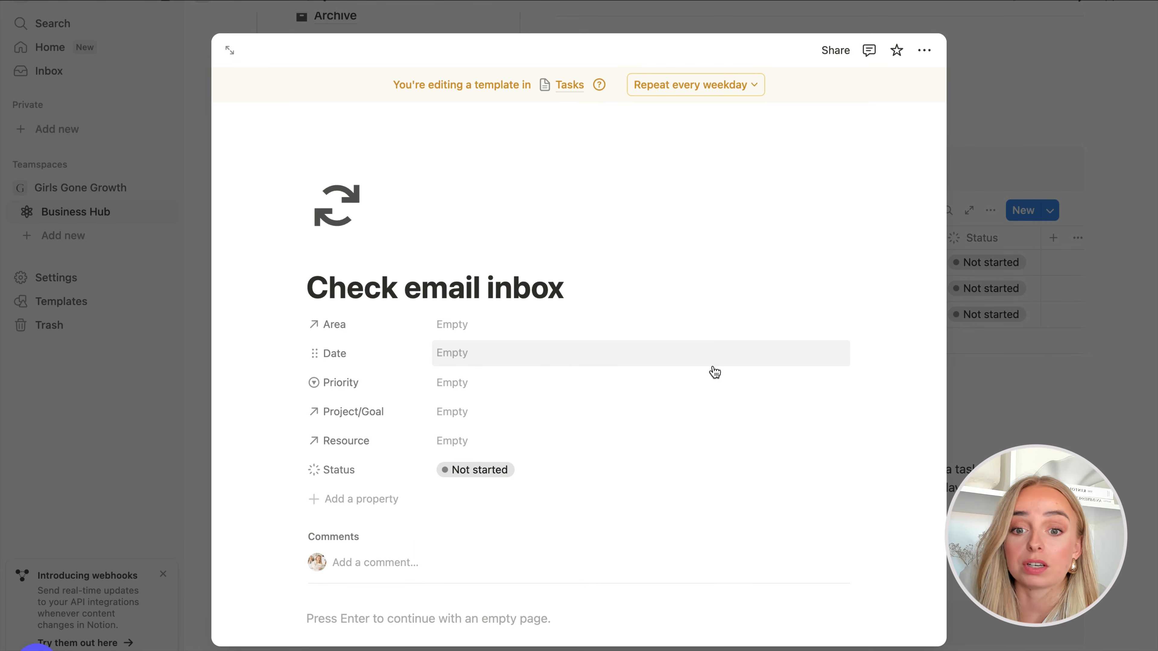
{"action": "left_click", "coordinate": [473, 354]}
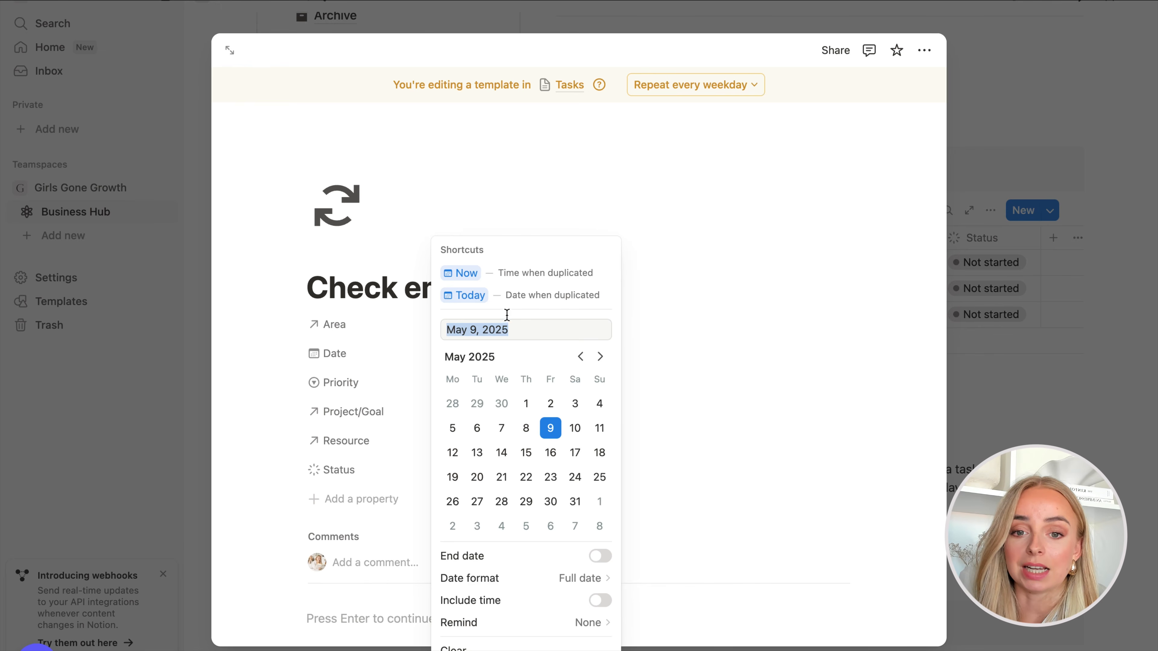
{"action": "left_click", "coordinate": [547, 302]}
{"action": "scroll", "coordinate": [602, 320], "scroll_direction": "down", "scroll_amount": 1}
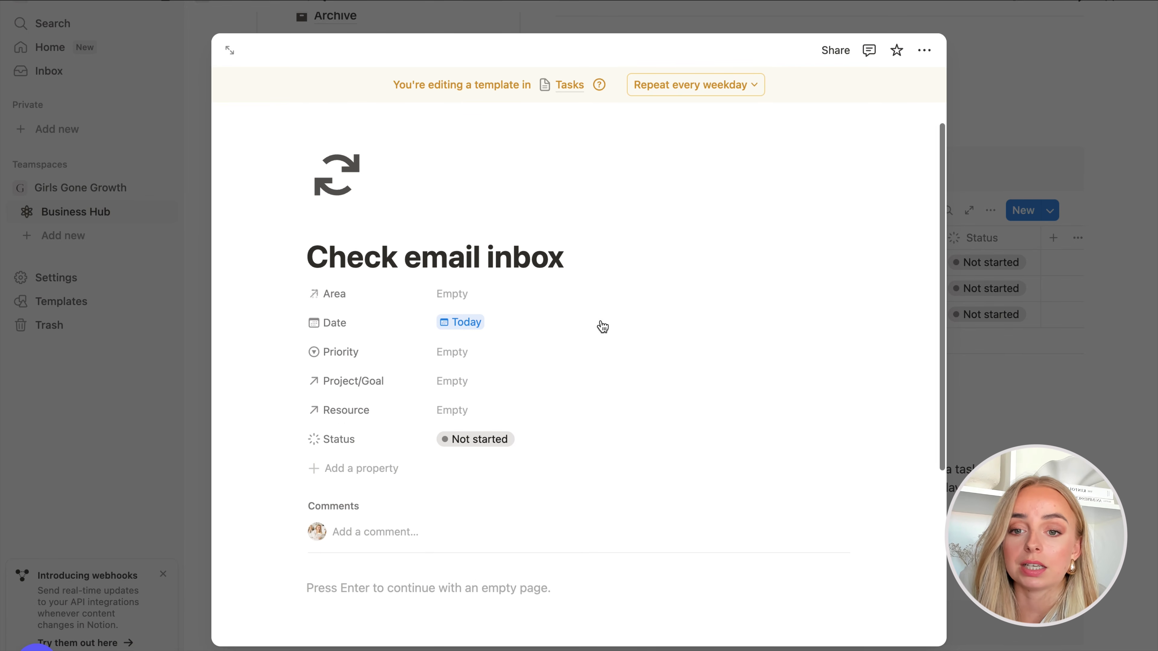
- Set the template's Area to Management & Operations and its Priority to P3, and close the template
{"action": "left_click", "coordinate": [476, 294]}
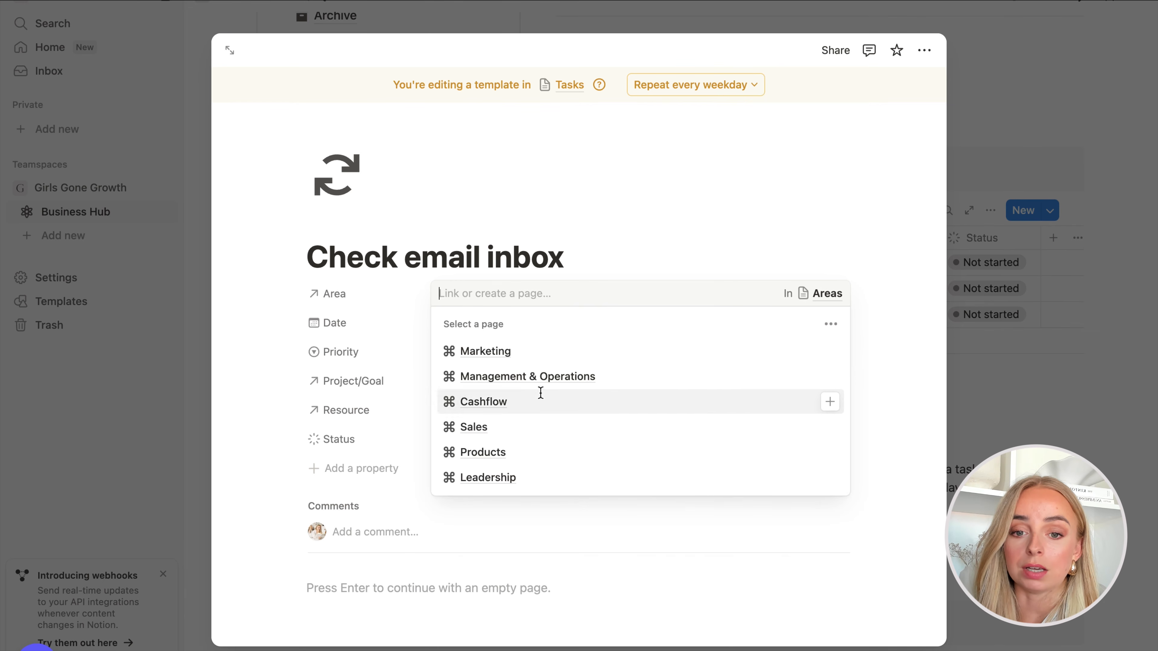
{"action": "left_click", "coordinate": [551, 378]}
{"action": "left_click", "coordinate": [681, 234]}
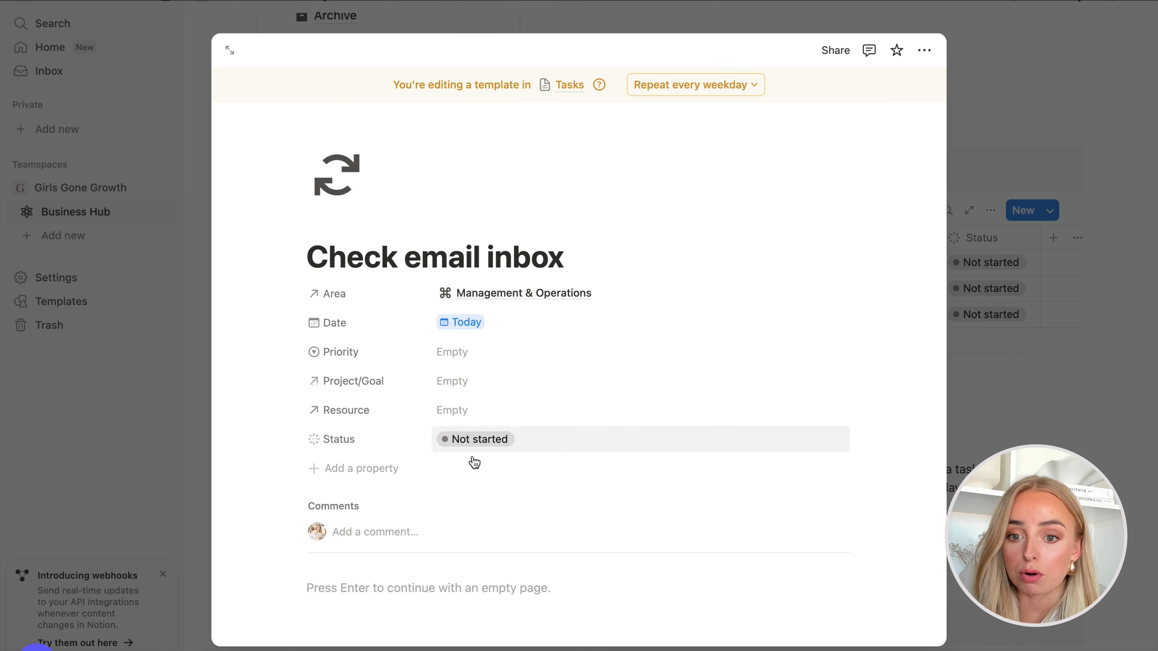
{"action": "left_click", "coordinate": [481, 355]}
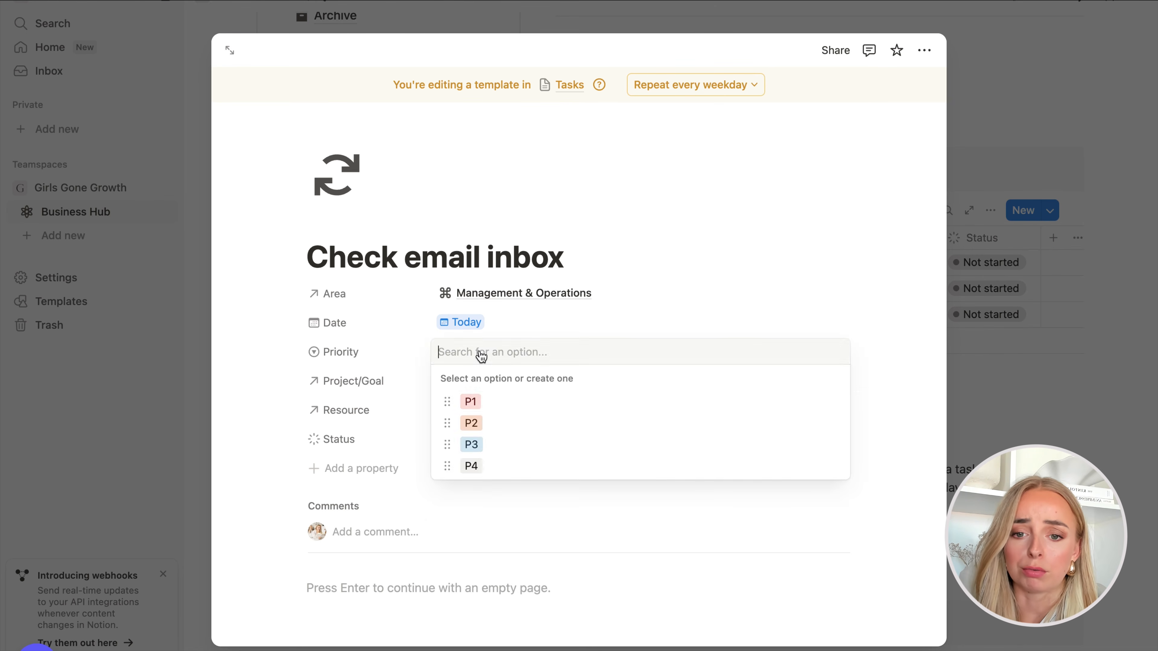
{"action": "left_click", "coordinate": [499, 445]}
{"action": "scroll", "coordinate": [677, 393], "scroll_direction": "up", "scroll_amount": 1}
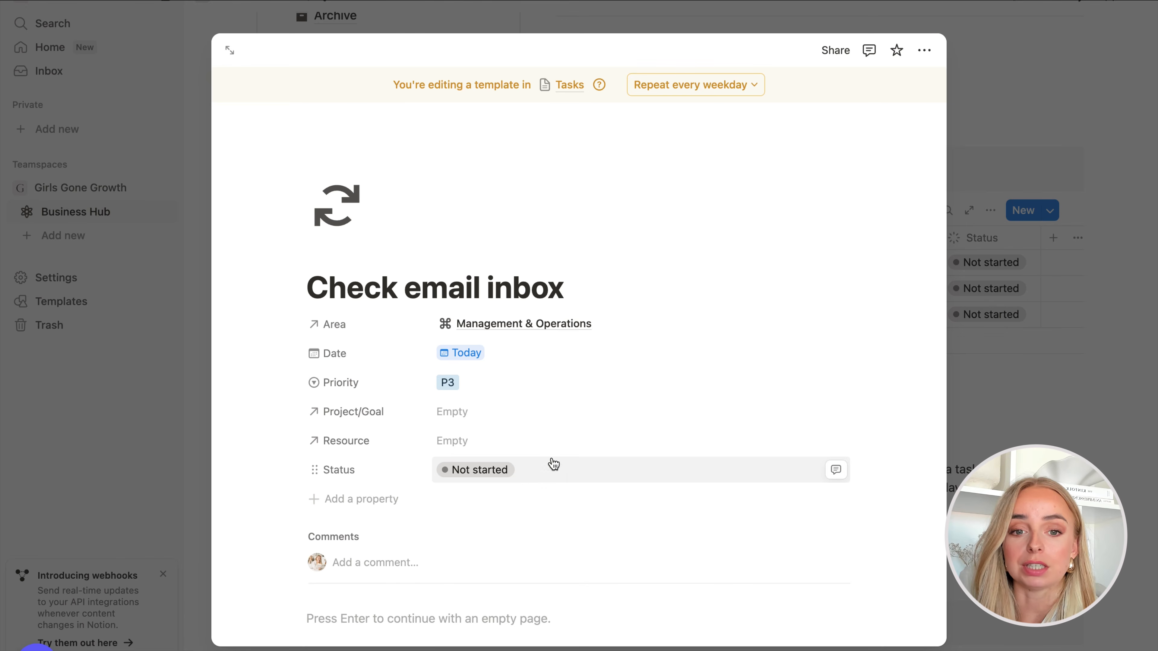
{"action": "left_click", "coordinate": [1044, 427]}
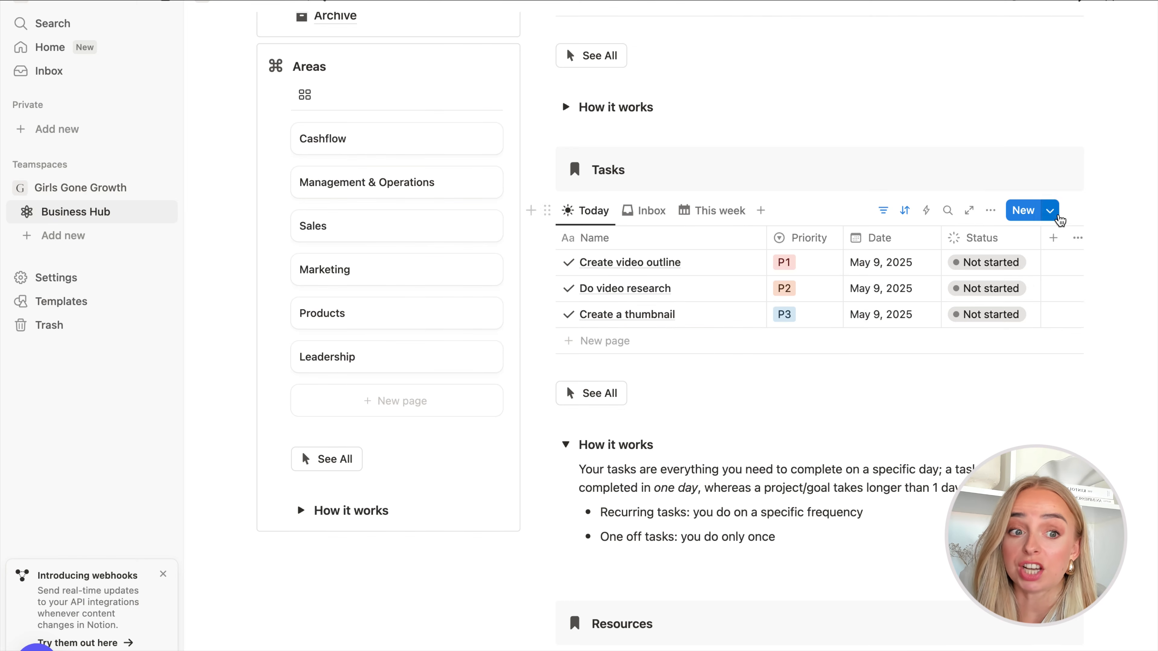
- Check the repeat setting and options of the Check email inbox template in the Tasks template list
{"action": "left_click", "coordinate": [1057, 218]}
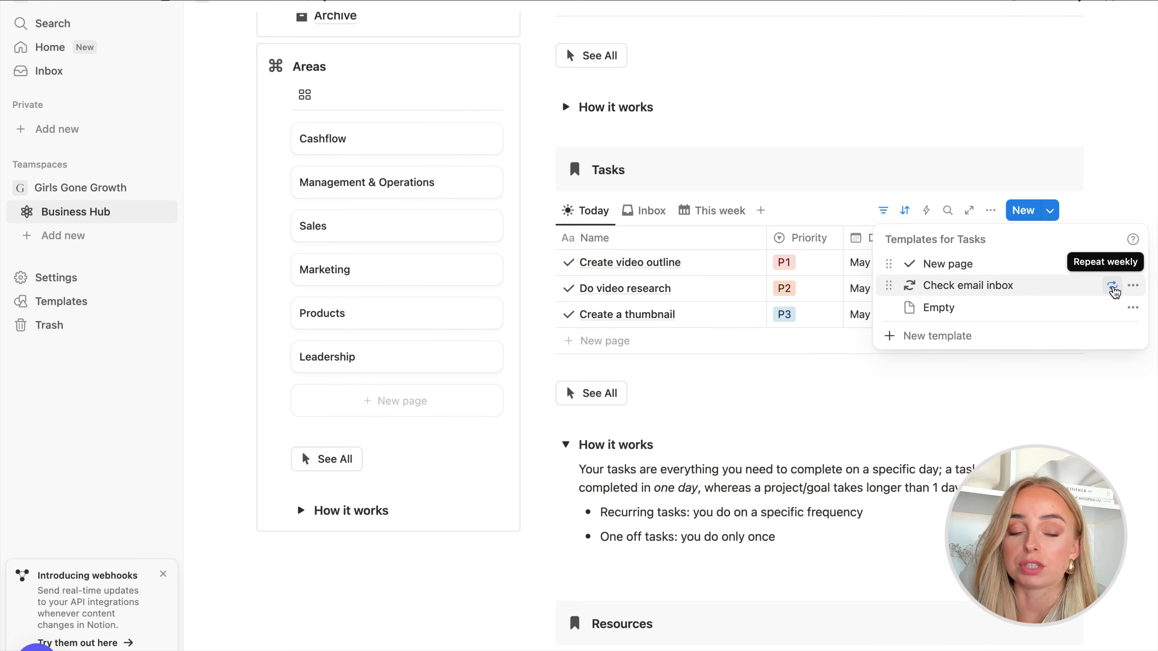
{"action": "left_click", "coordinate": [1132, 288]}
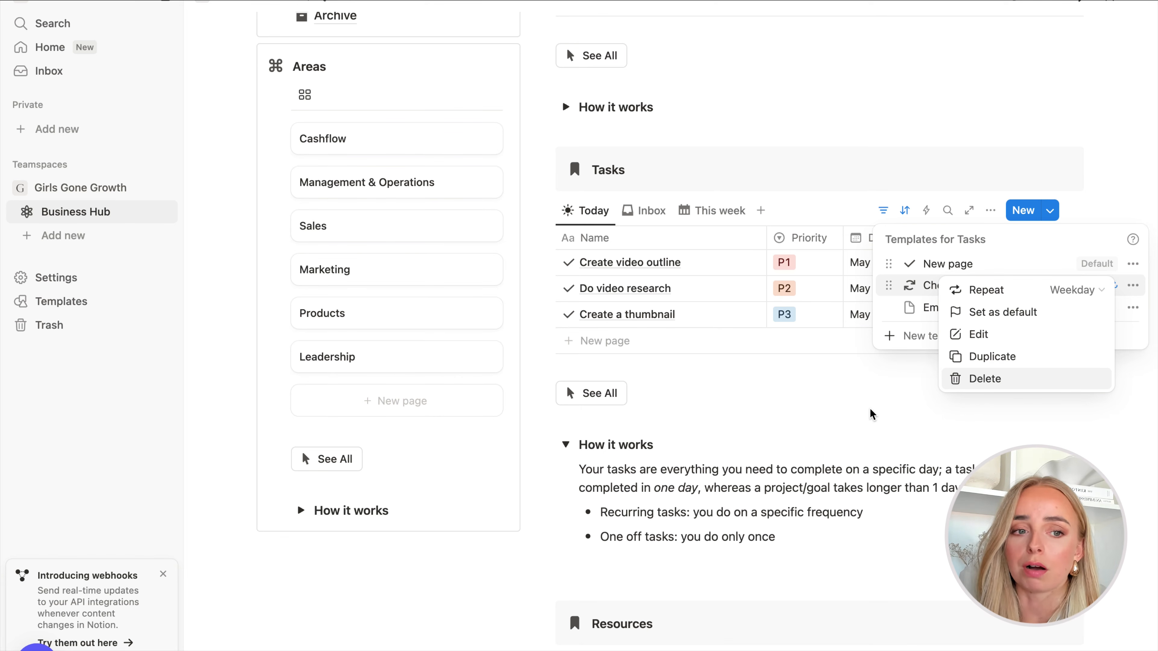
{"action": "left_click", "coordinate": [886, 329]}
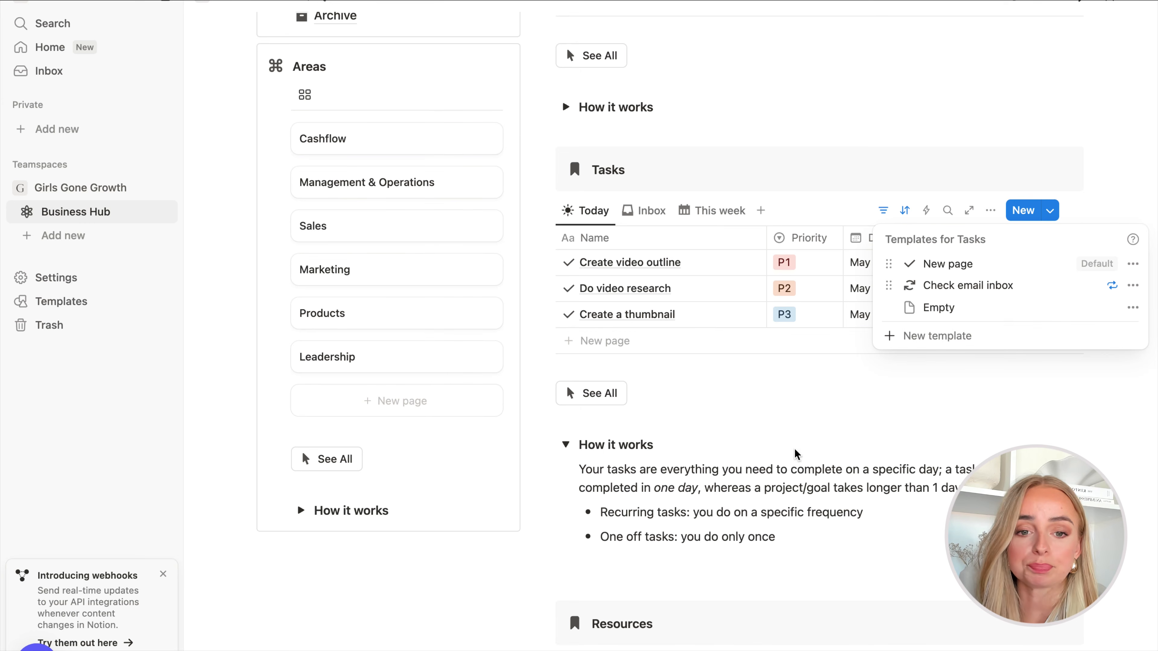
{"action": "left_click", "coordinate": [863, 421]}
- Mark Task overview as completed in the Business Hub checklist and look over the page
{"action": "scroll", "coordinate": [865, 426], "scroll_direction": "up", "scroll_amount": 7}
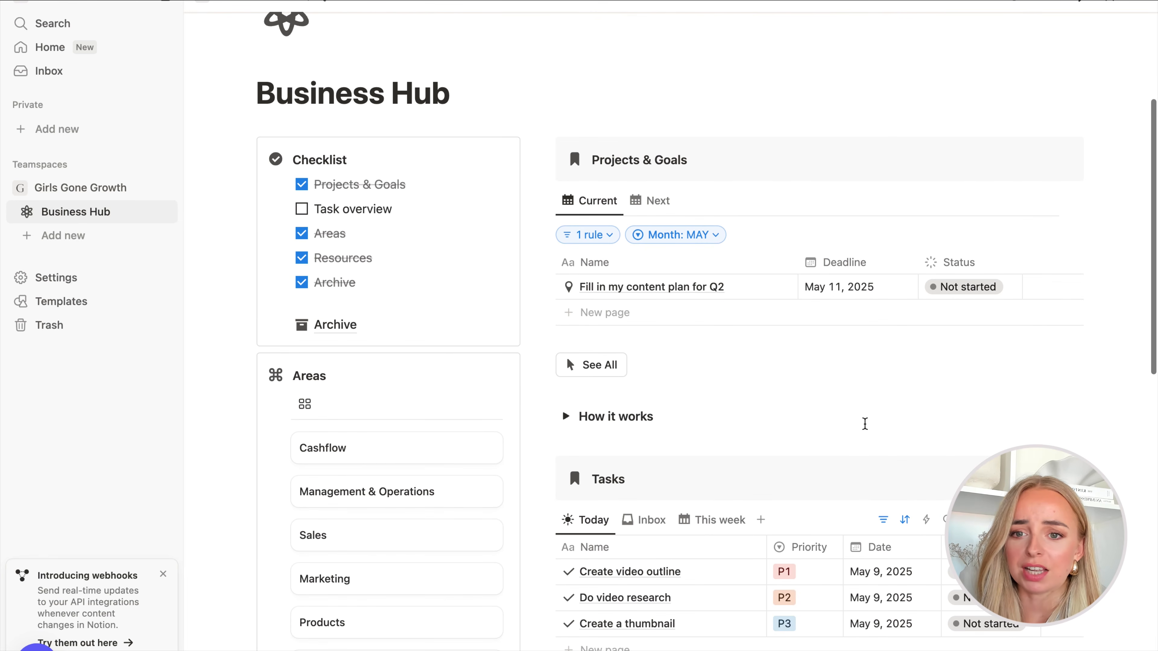
{"action": "left_click", "coordinate": [305, 211]}
{"action": "scroll", "coordinate": [902, 289], "scroll_direction": "down", "scroll_amount": 15}
{"action": "scroll", "coordinate": [902, 290], "scroll_direction": "up", "scroll_amount": 7}
{"action": "scroll", "coordinate": [826, 399], "scroll_direction": "up", "scroll_amount": 4}
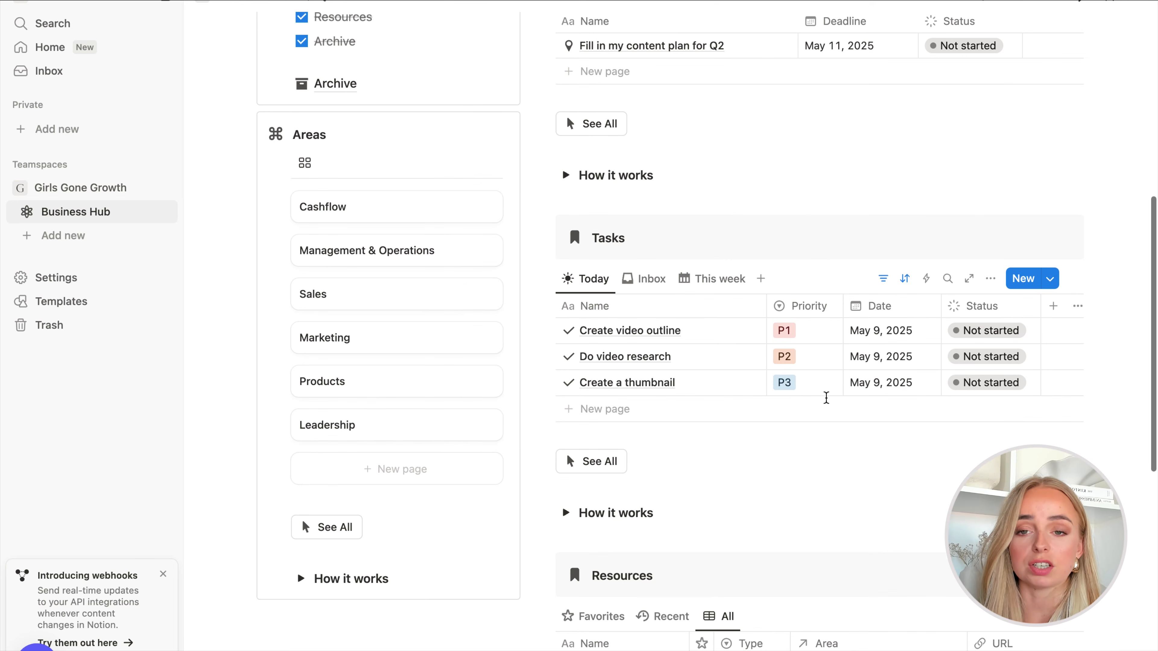
{"action": "scroll", "coordinate": [613, 342], "scroll_direction": "up", "scroll_amount": 8}
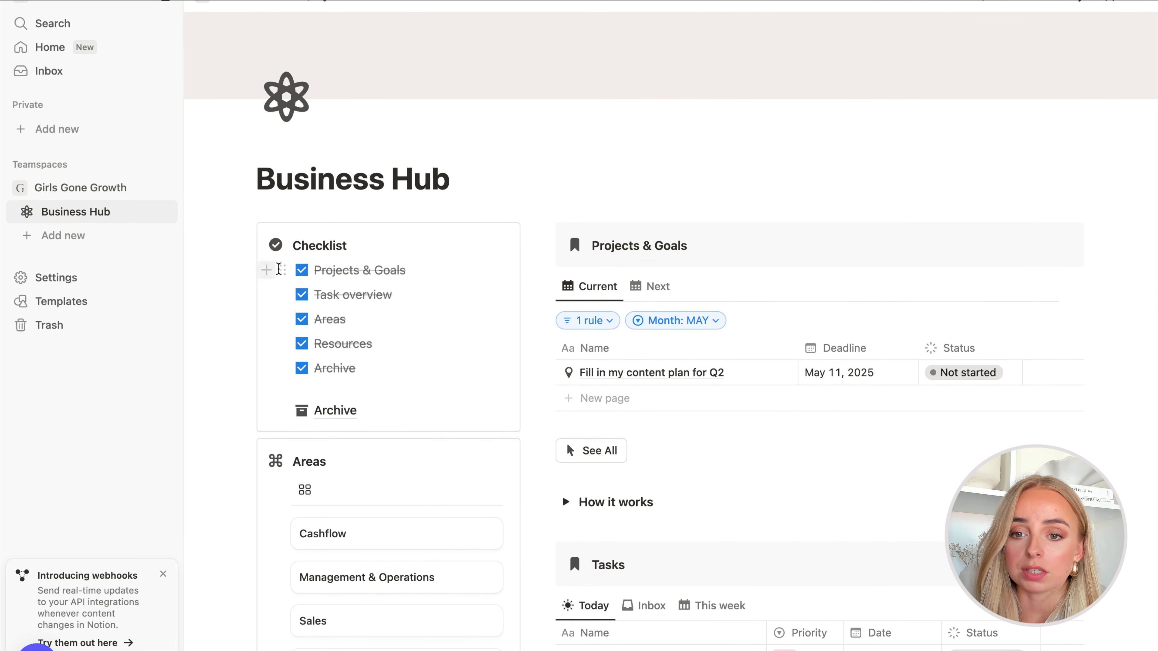
- Delete the completed Projects & Goals, Task overview, Areas, Resources and Archive to-do items from the checklist
{"action": "left_click", "coordinate": [282, 270]}
{"action": "key", "text": "Delete"}
{"action": "left_click", "coordinate": [283, 270]}
{"action": "key", "text": "Delete"}
{"action": "left_click", "coordinate": [283, 271]}
{"action": "key", "text": "Delete"}
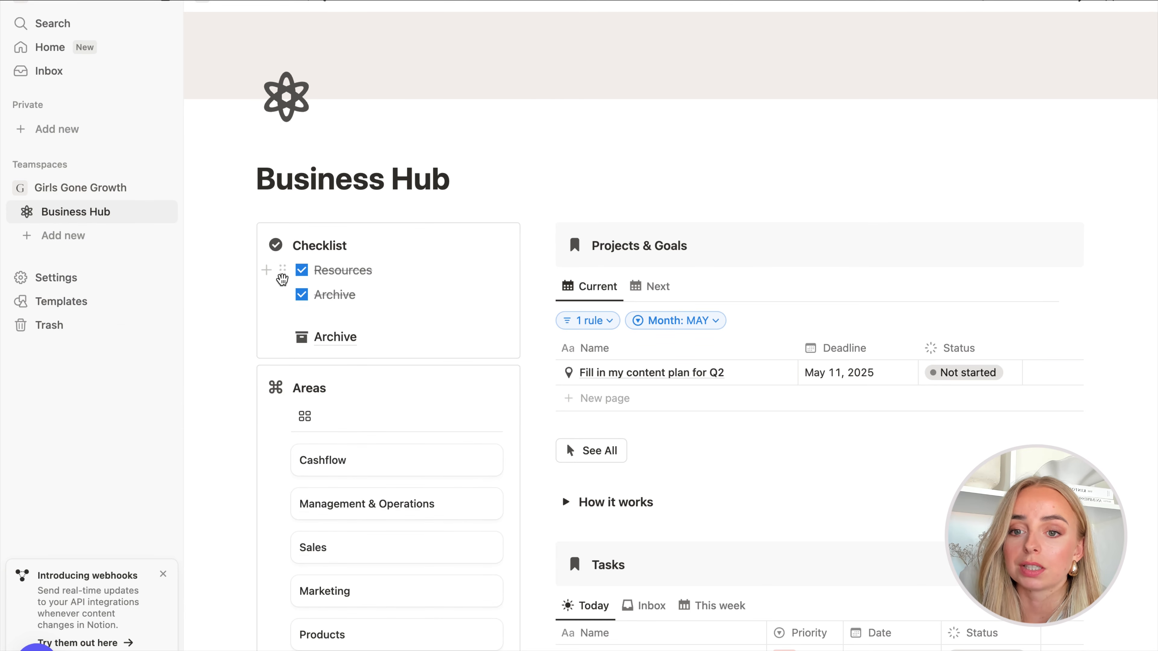
{"action": "left_click", "coordinate": [283, 271]}
{"action": "key", "text": "Delete"}
{"action": "left_click", "coordinate": [282, 270]}
{"action": "key", "text": "Delete"}
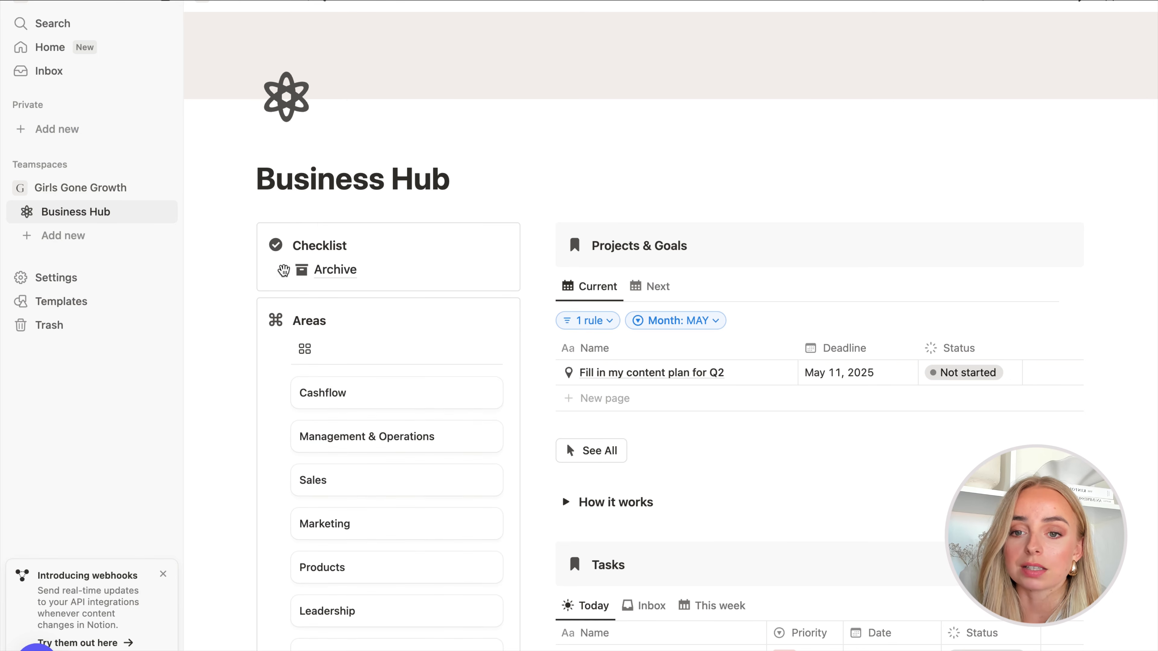
- Retitle the Checklist callout "For Old Stuff" and change its icon to a circled down arrow
{"action": "double_click", "coordinate": [315, 246]}
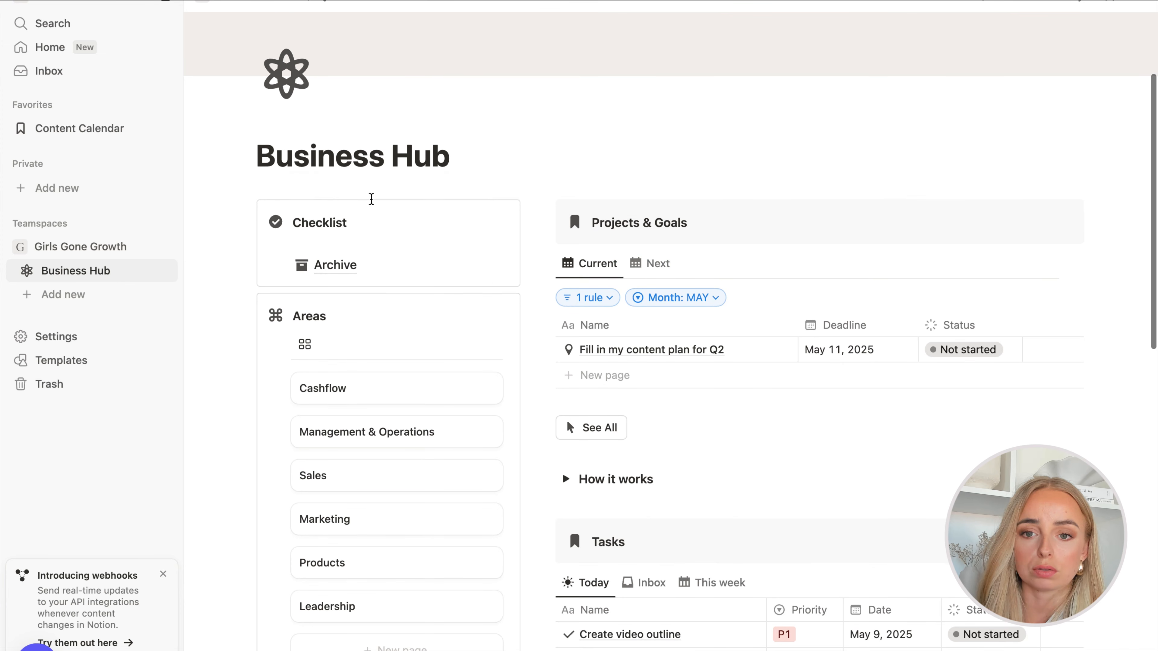
{"action": "double_click", "coordinate": [331, 216]}
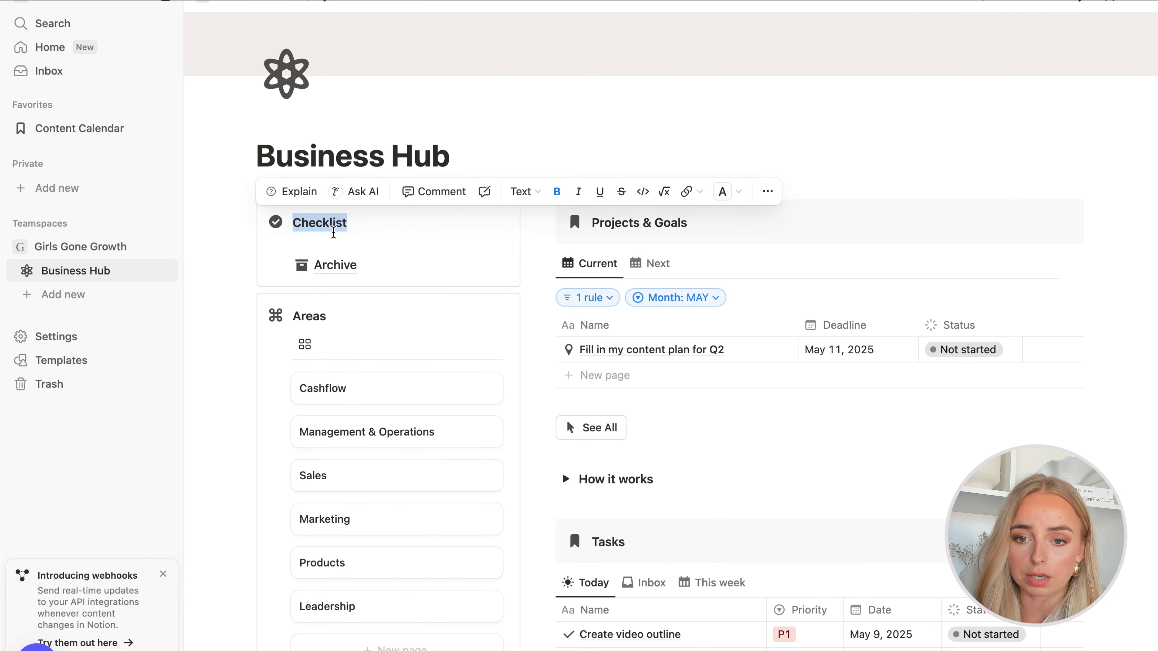
{"action": "type", "text": "Drag Old Stuff Here"}
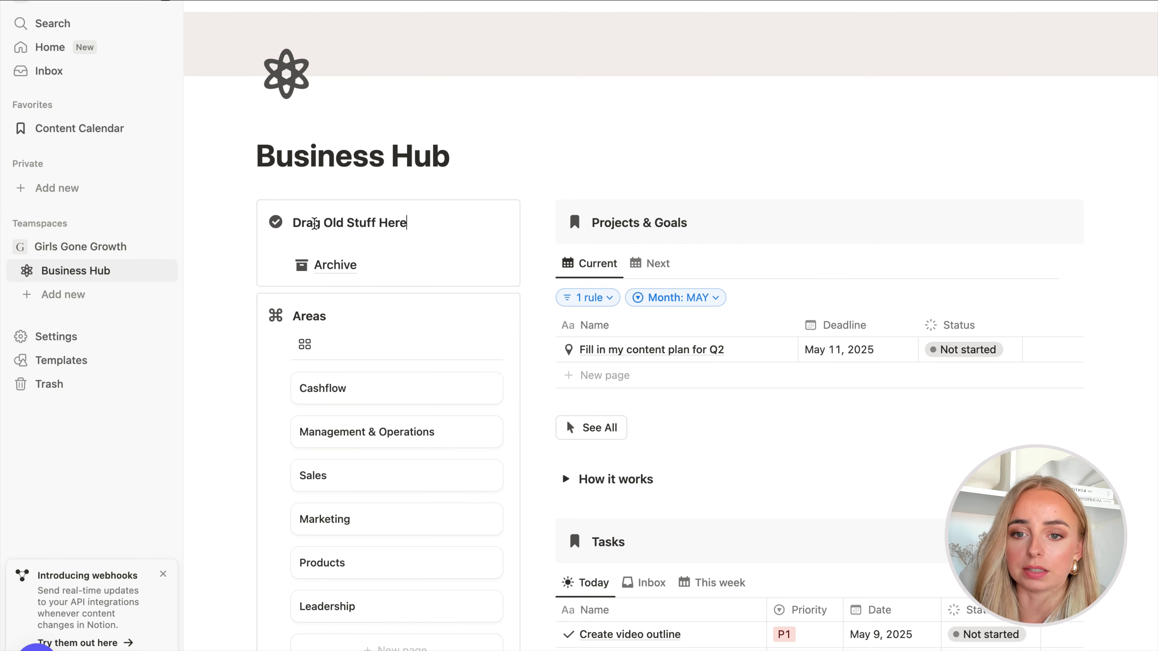
{"action": "left_click", "coordinate": [275, 222]}
{"action": "type", "text": "arro"}
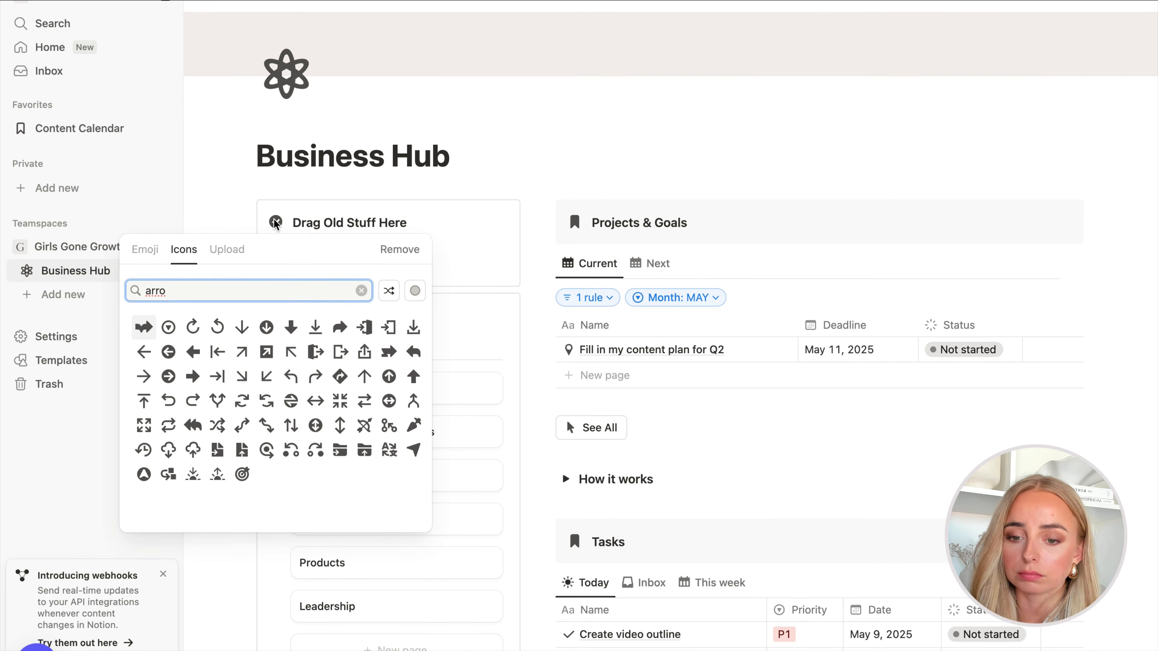
{"action": "left_click", "coordinate": [267, 327]}
{"action": "triple_click", "coordinate": [369, 222]}
{"action": "type", "text": "For u"}
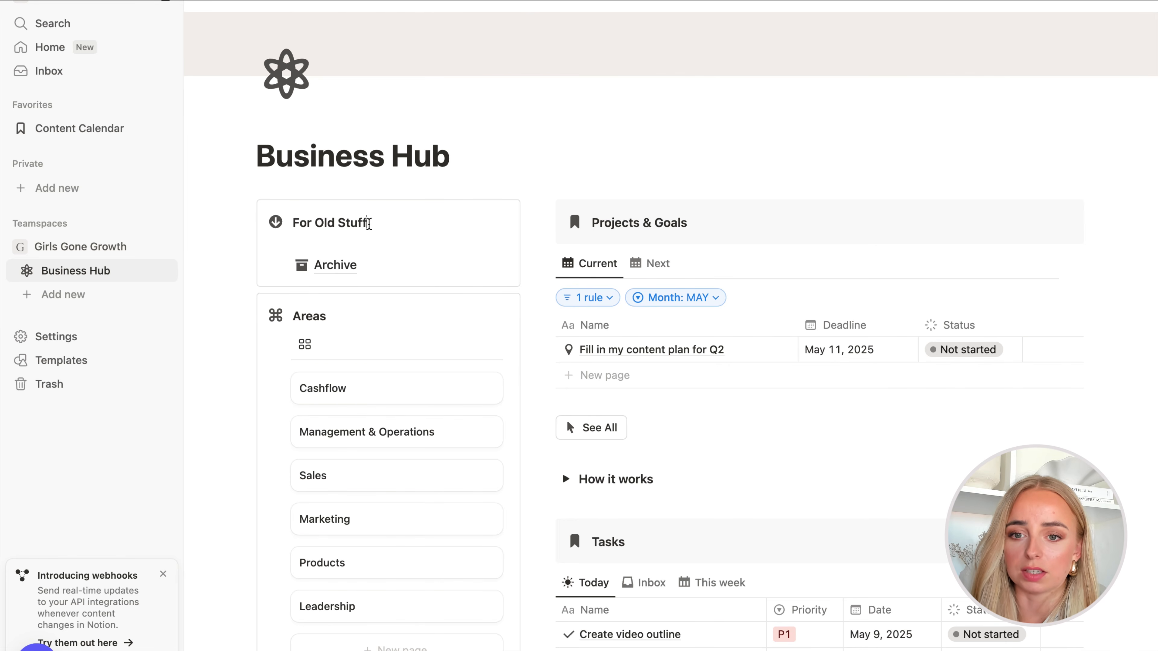
- Add a quote block directly below the Business Hub title with the text “Add quote here”
{"action": "scroll", "coordinate": [369, 224], "scroll_direction": "up", "scroll_amount": 3}
{"action": "left_click", "coordinate": [479, 315]}
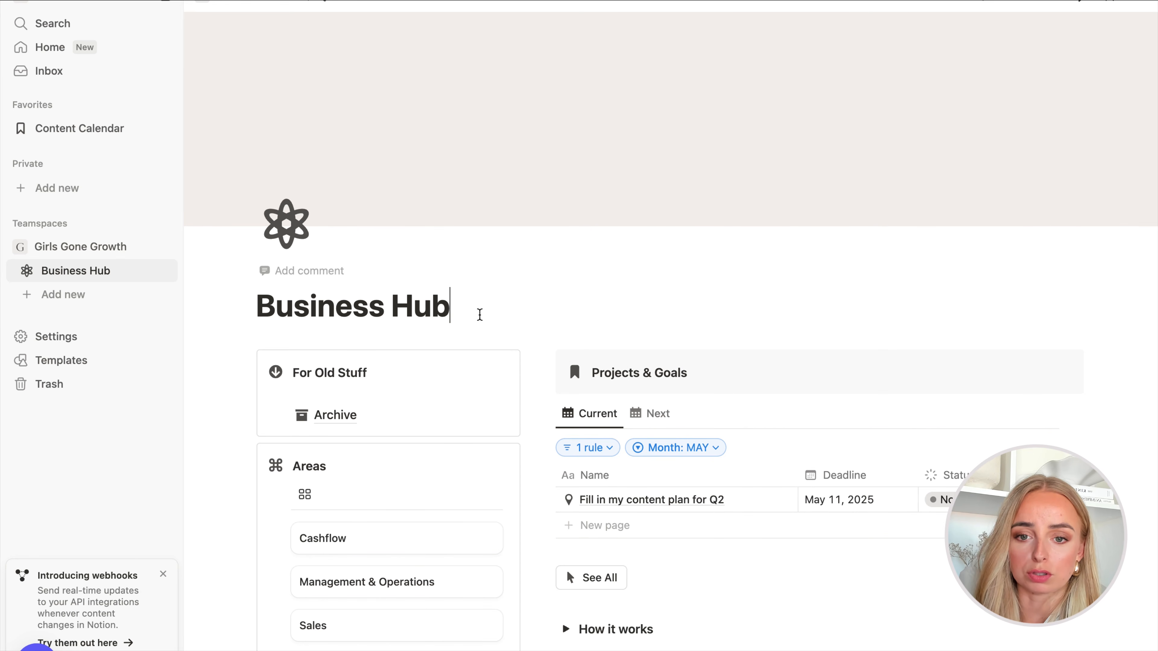
{"action": "key", "text": "Return"}
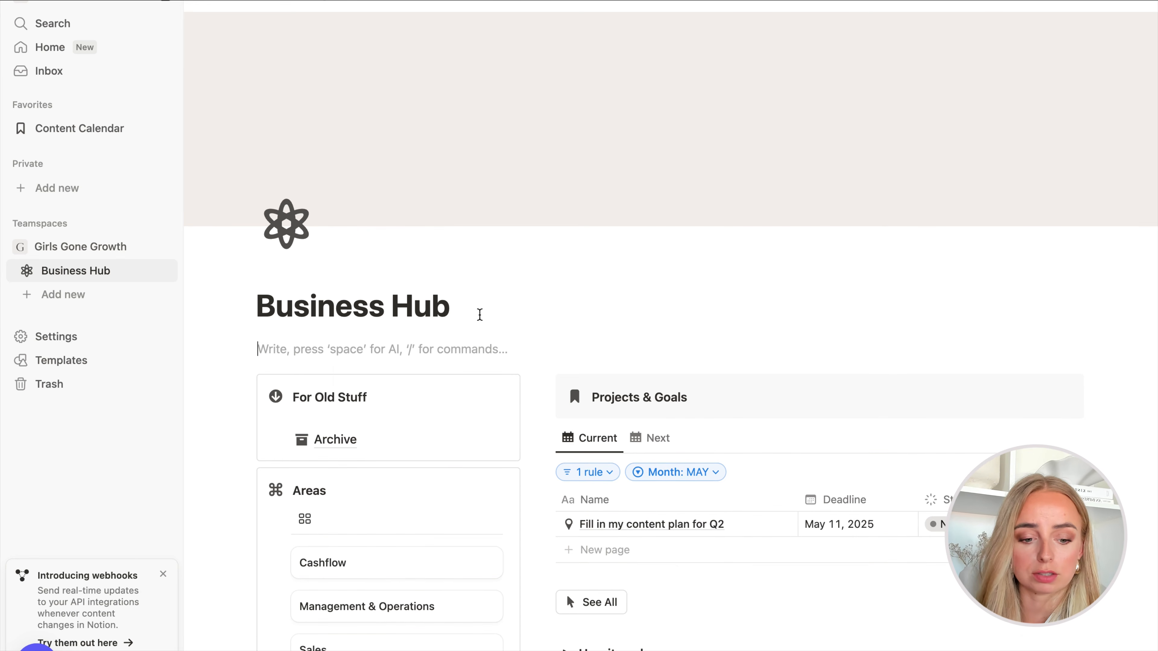
{"action": "type", "text": "/qu"}
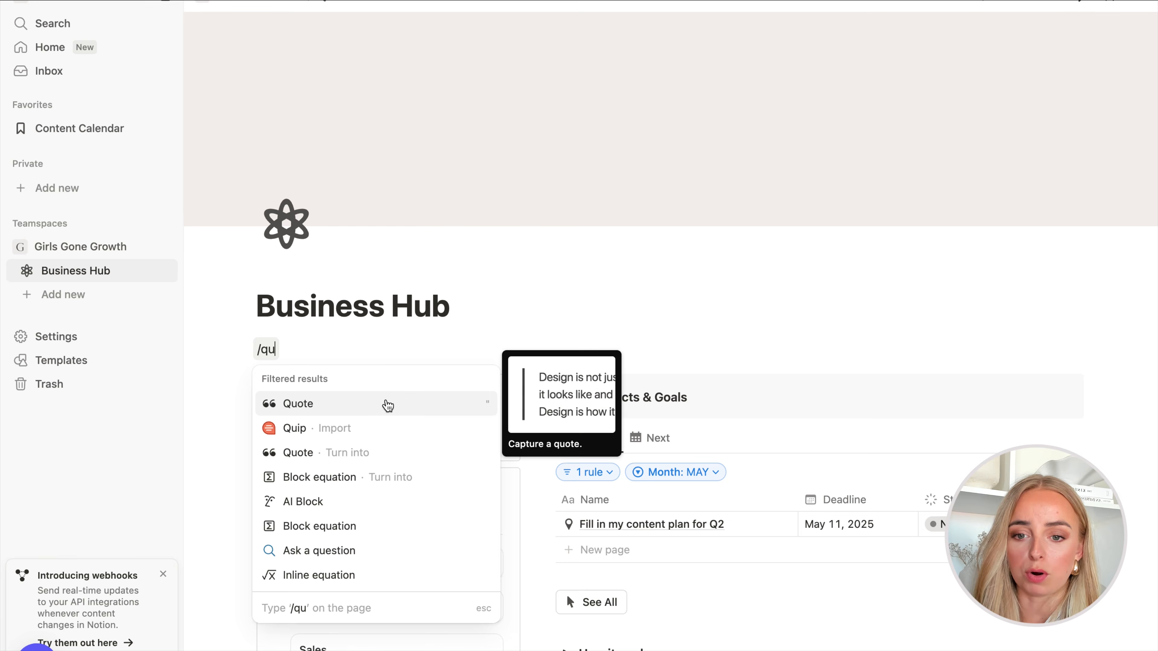
{"action": "left_click", "coordinate": [388, 404]}
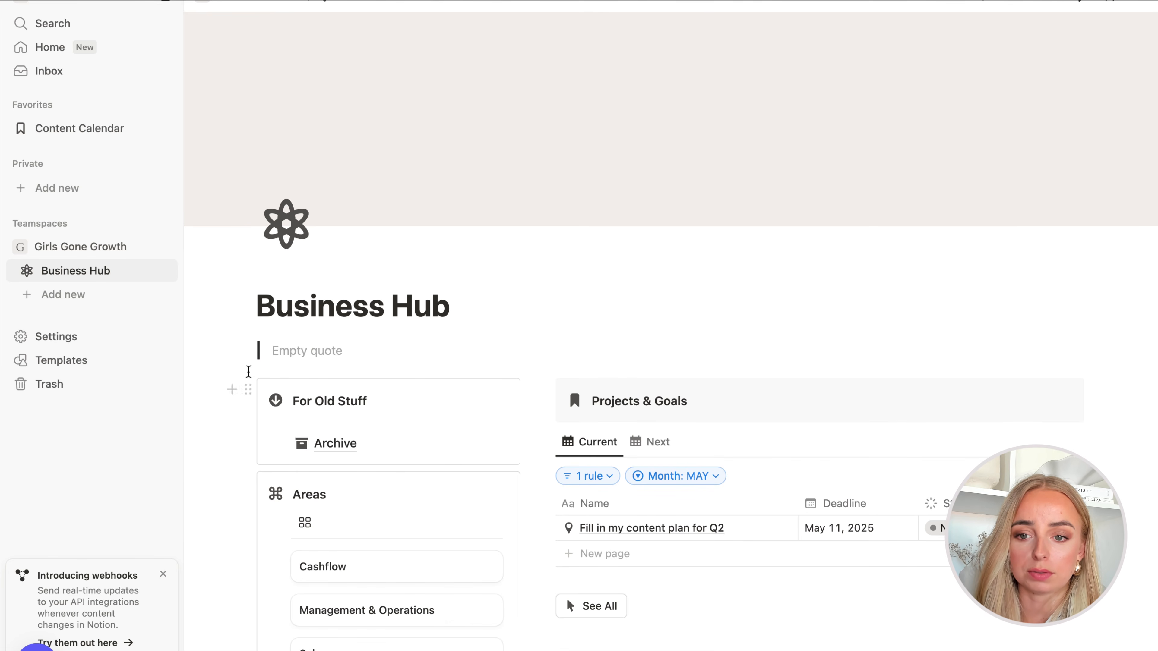
{"action": "left_click", "coordinate": [247, 351]}
{"action": "left_click", "coordinate": [269, 355]}
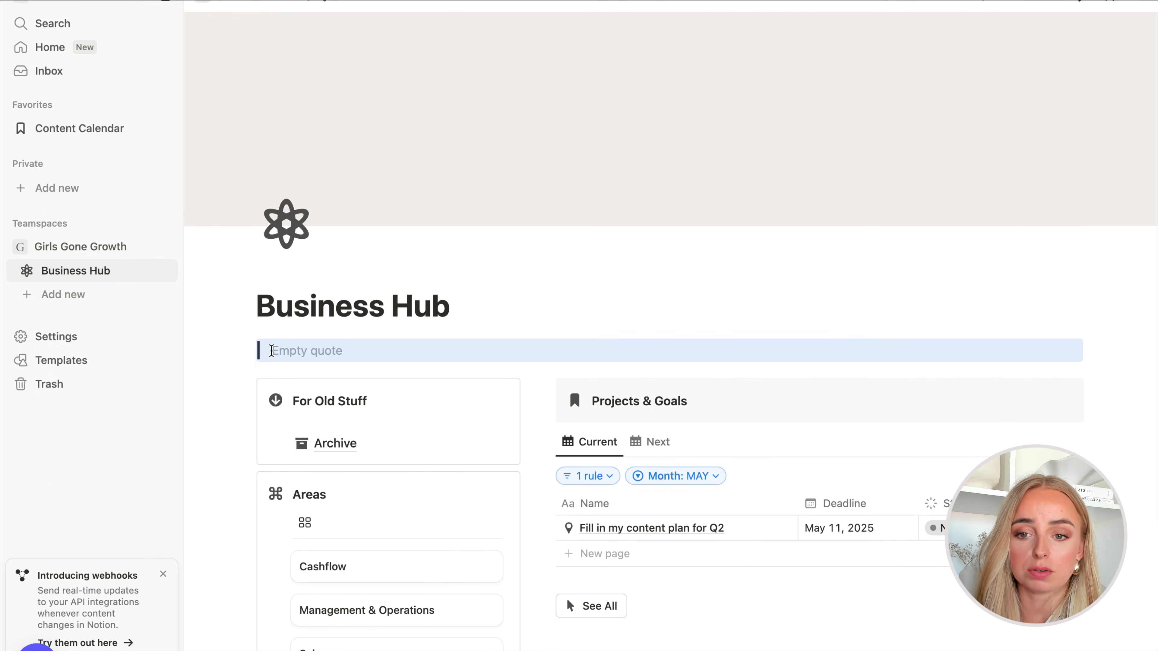
{"action": "left_click", "coordinate": [272, 351]}
{"action": "type", "text": "\""}
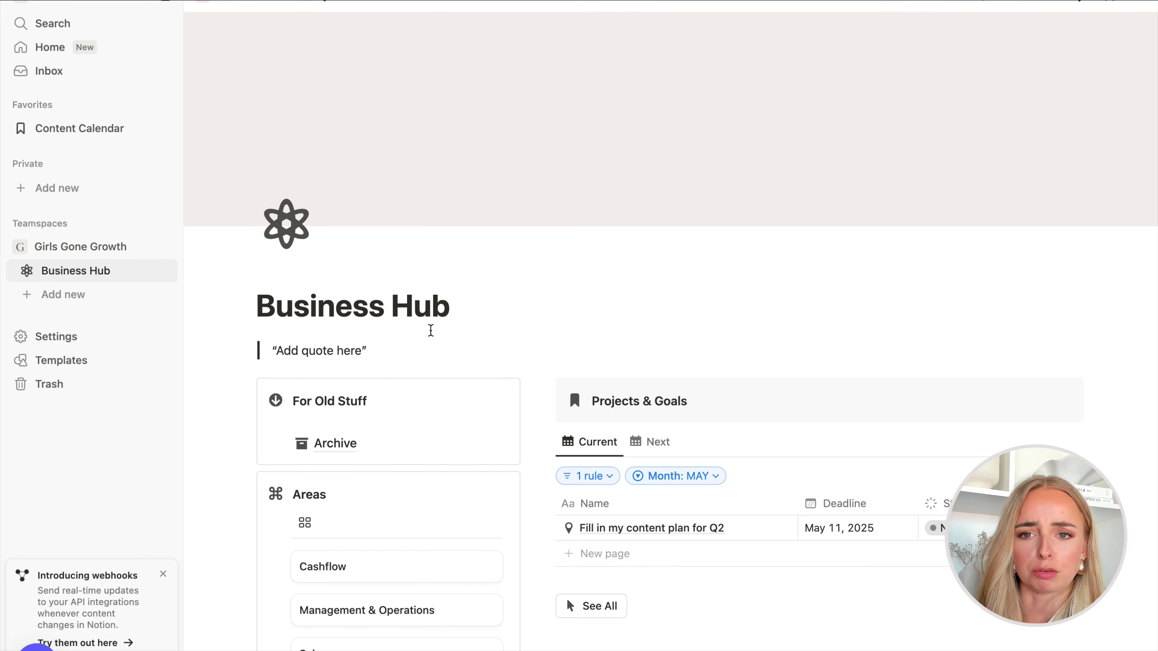
- Insert a new callout below the Areas section and move it above the For Old Stuff callout
{"action": "scroll", "coordinate": [655, 284], "scroll_direction": "down", "scroll_amount": 1}
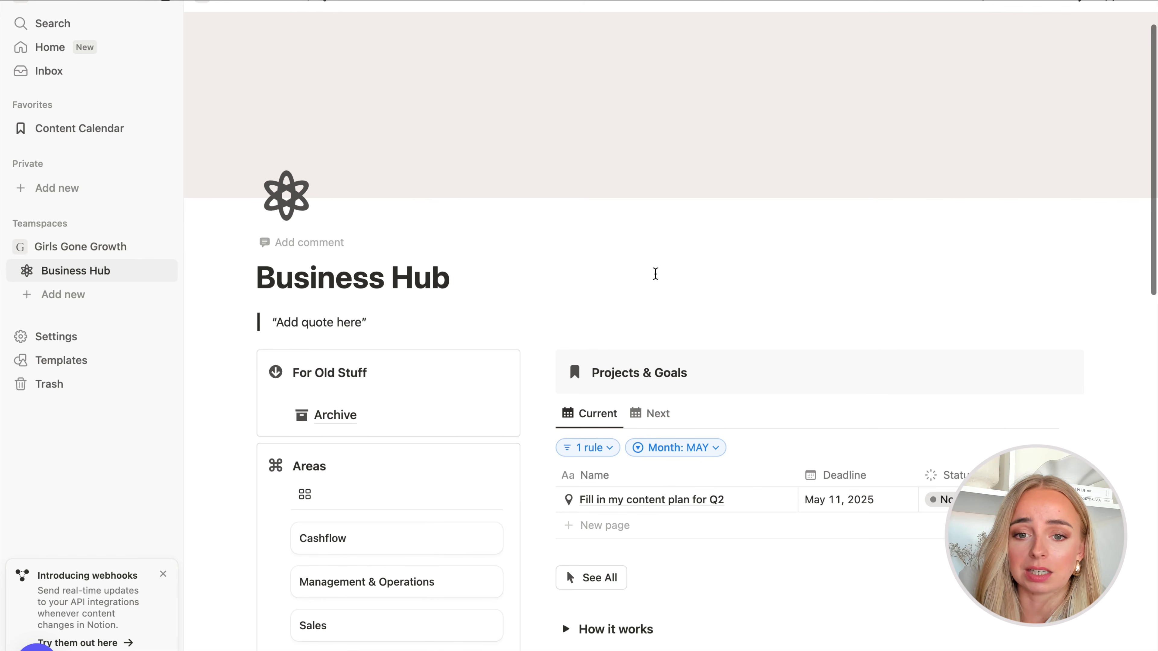
{"action": "scroll", "coordinate": [441, 333], "scroll_direction": "down", "scroll_amount": 10}
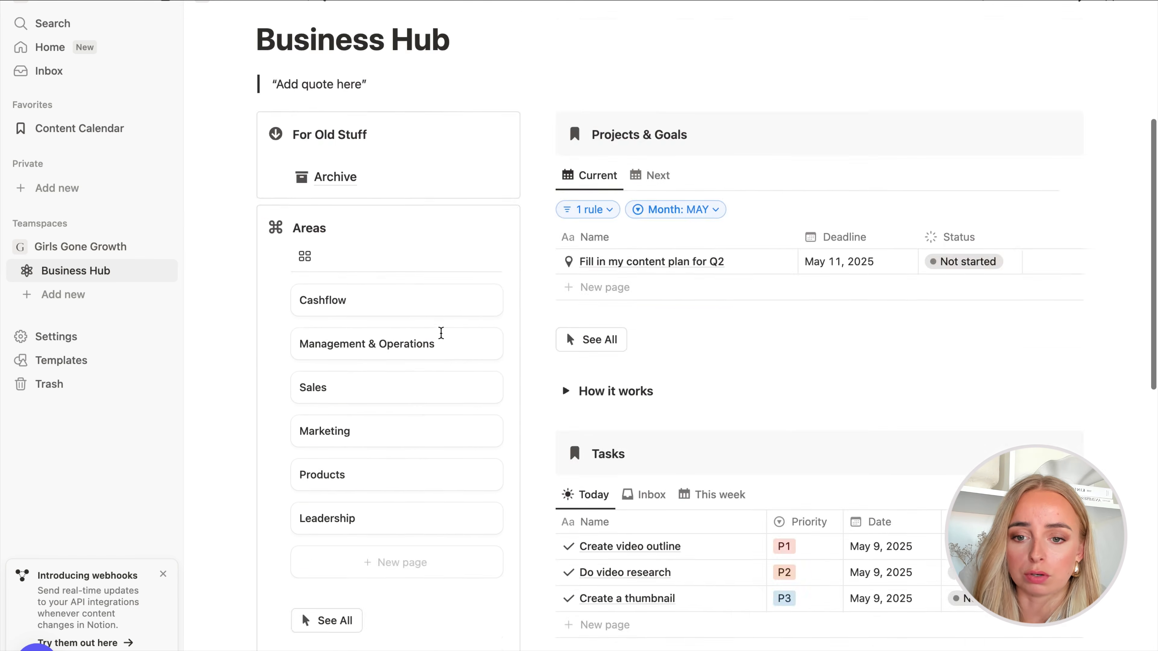
{"action": "left_click", "coordinate": [308, 530]}
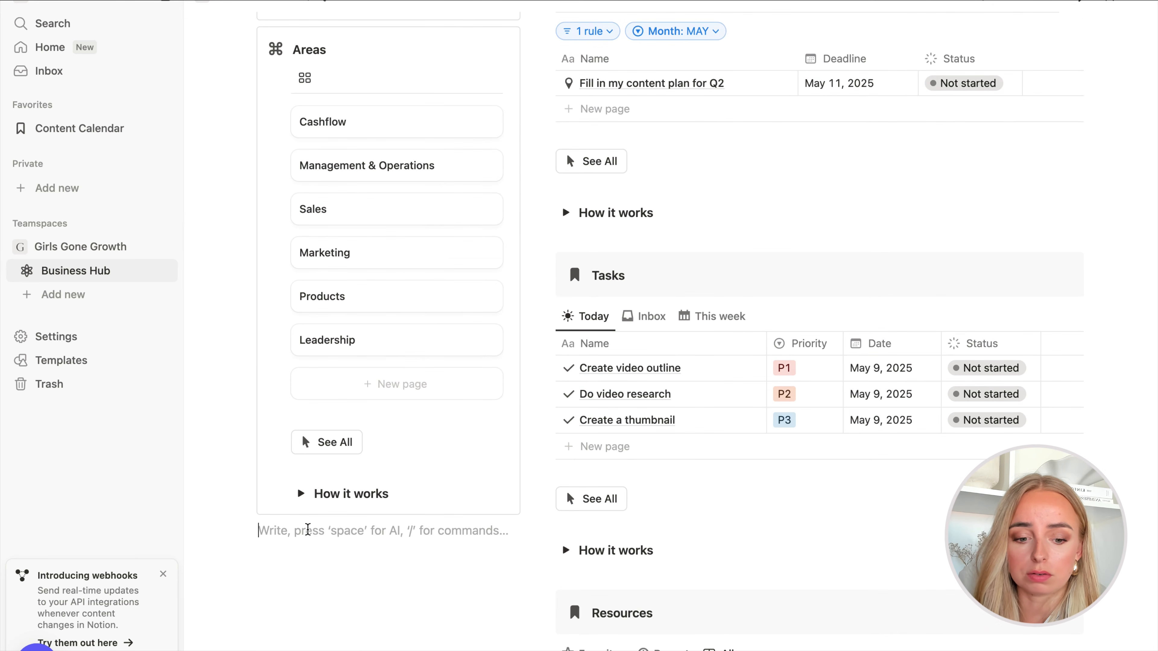
{"action": "type", "text": "/call"}
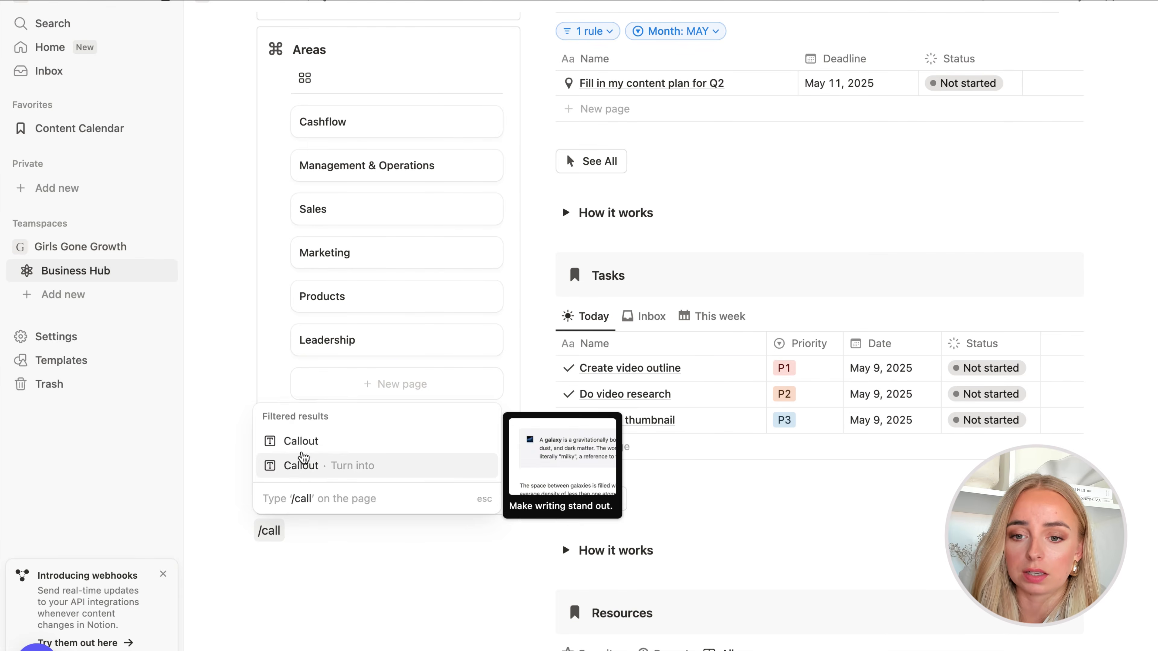
{"action": "left_click", "coordinate": [301, 461]}
{"action": "left_click_drag", "start_coordinate": [248, 532], "coordinate": [256, 122]}
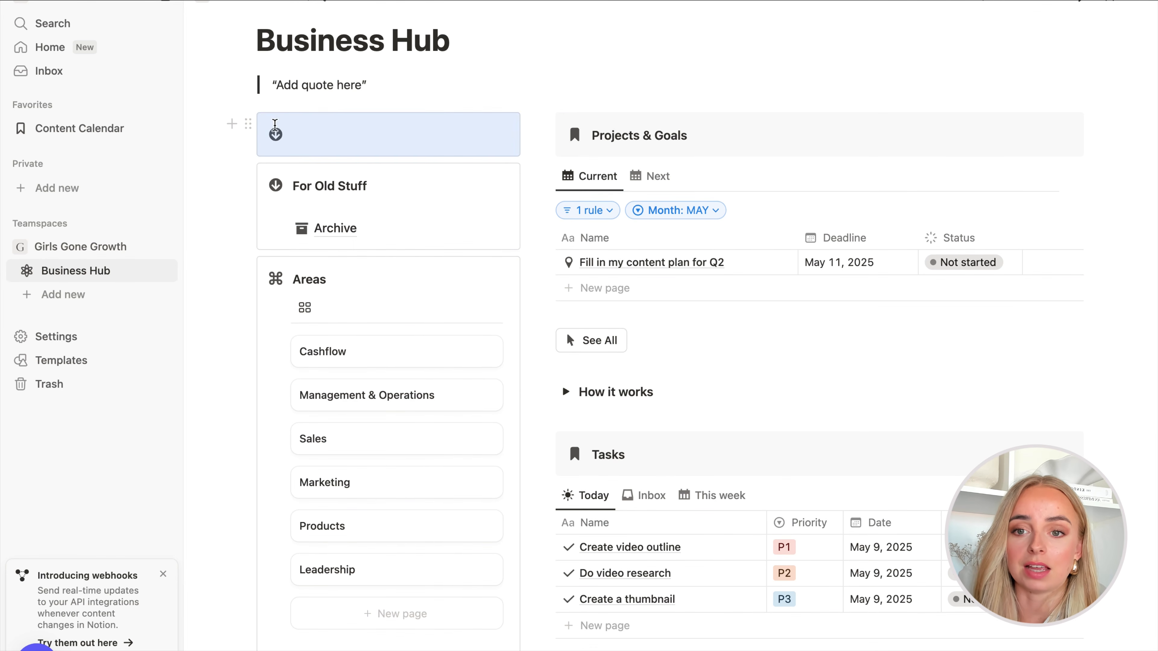
- Title the new callout "Theme of the Year" in bold and add a "..." placeholder line beneath the title
{"action": "type", "text": "Y"}
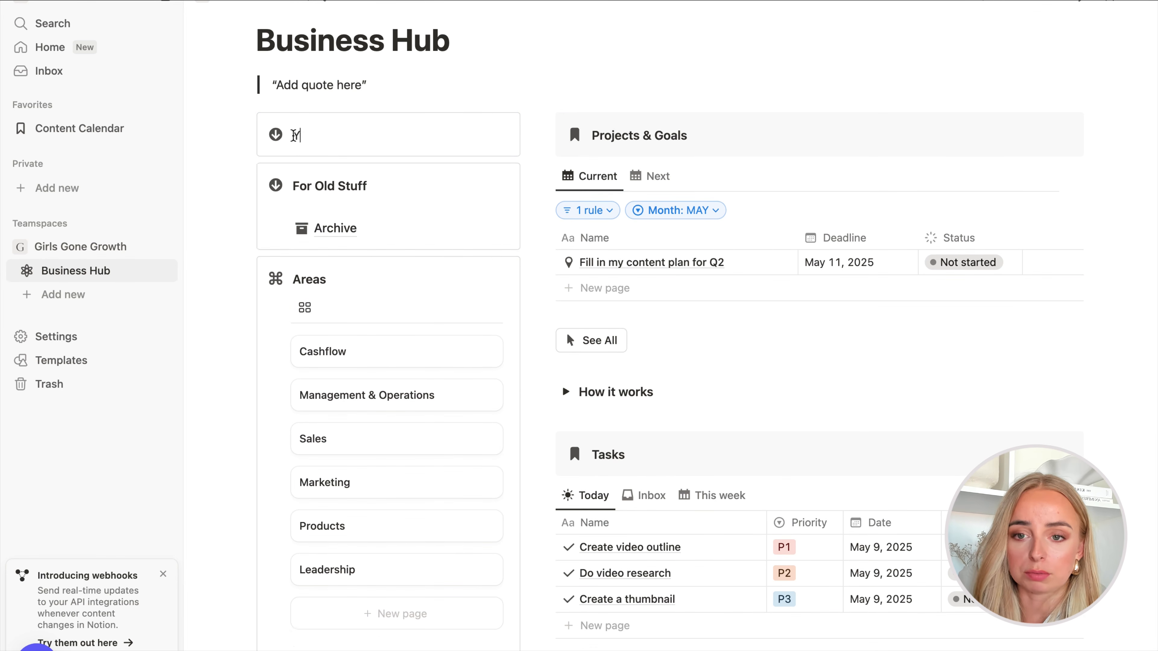
{"action": "type", "text": "e"}
{"action": "key", "text": "BackSpace"}
{"action": "key", "text": "BackSpace"}
{"action": "type", "text": "Theme of the Year"}
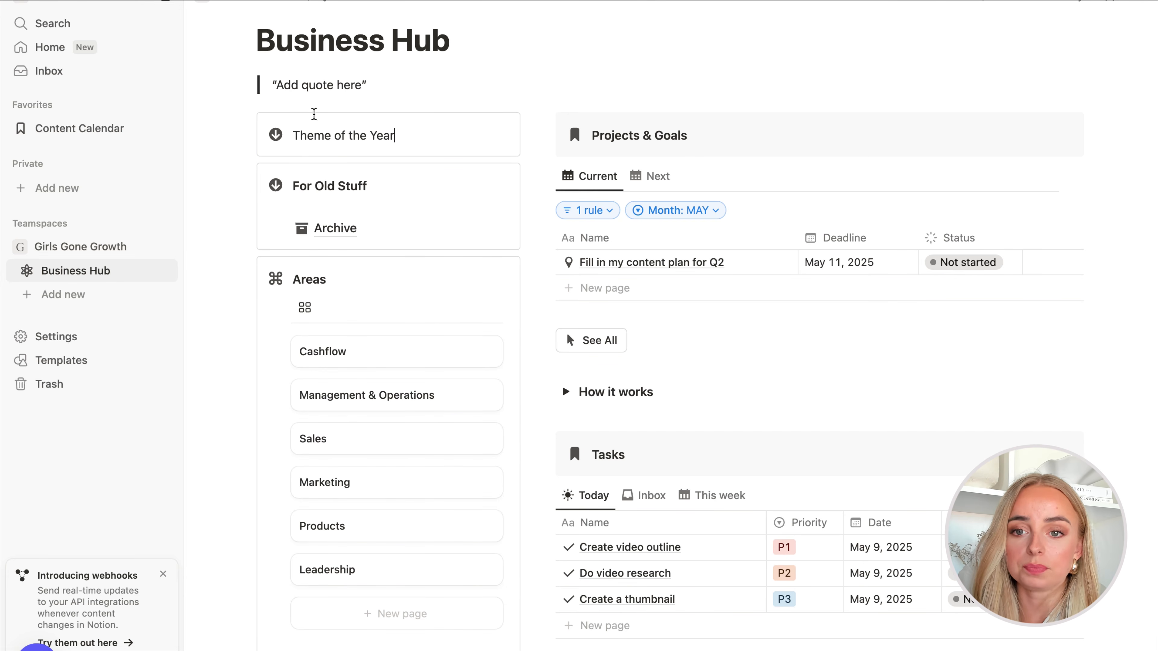
{"action": "triple_click", "coordinate": [322, 133]}
{"action": "left_click", "coordinate": [407, 137]}
{"action": "key", "text": "Return"}
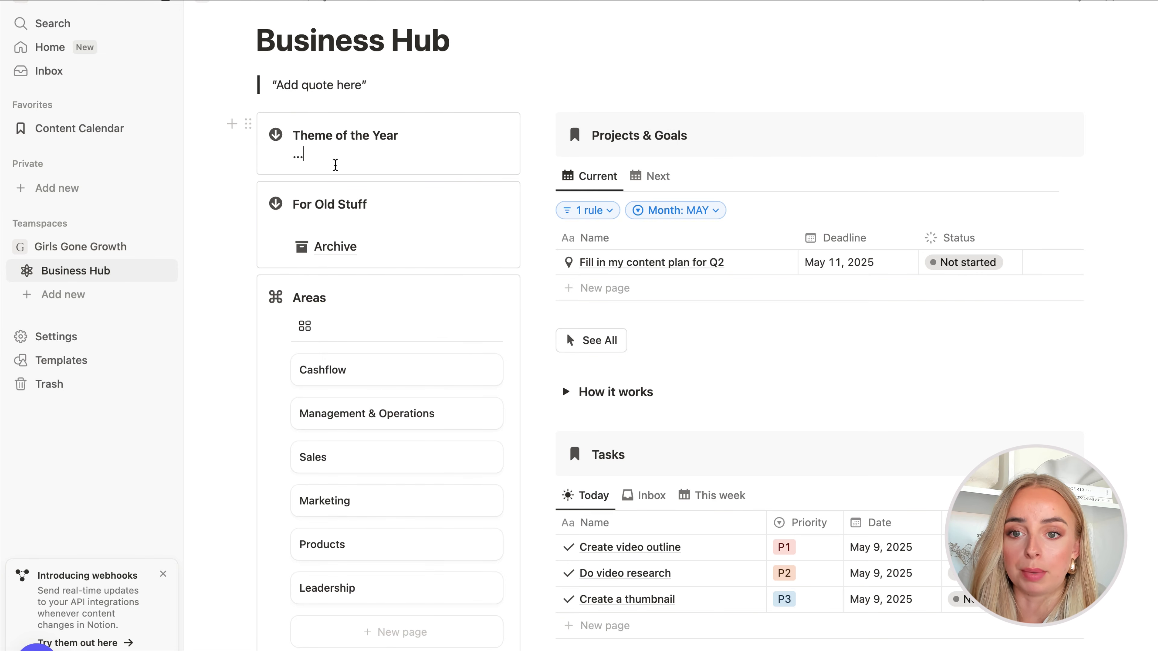
{"action": "double_click", "coordinate": [293, 160]}
{"action": "left_click", "coordinate": [321, 157]}
{"action": "scroll", "coordinate": [324, 155], "scroll_direction": "up", "scroll_amount": 2}
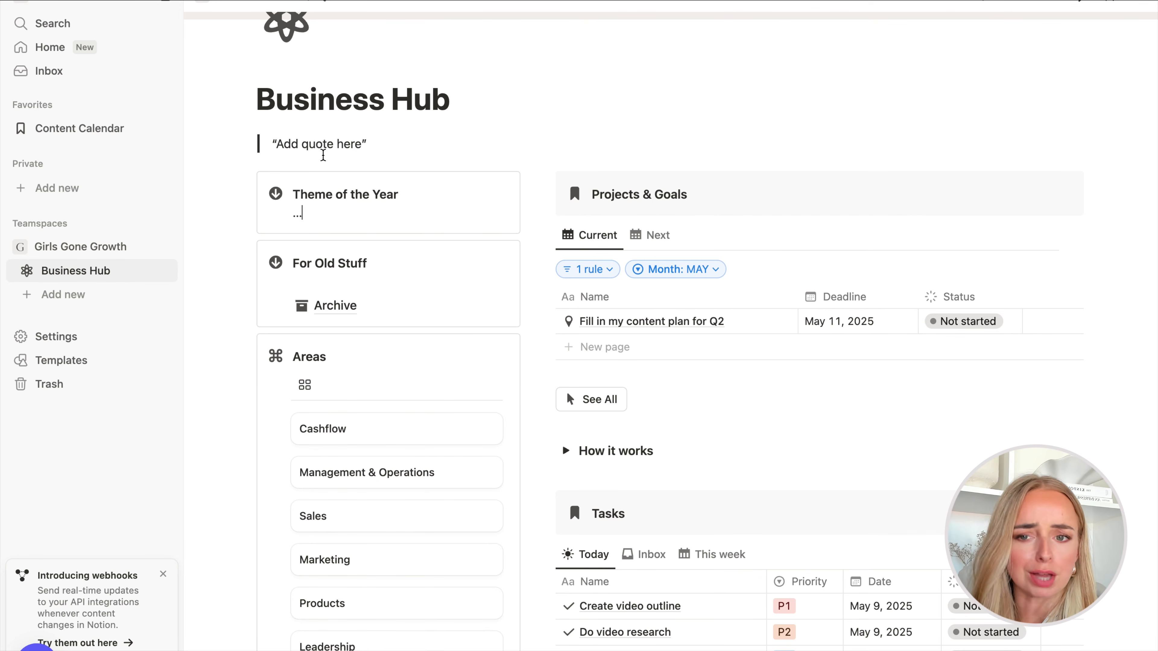
- Search the icons for "year" and give the Theme of the Year callout the sunburst icon
{"action": "left_click", "coordinate": [276, 195]}
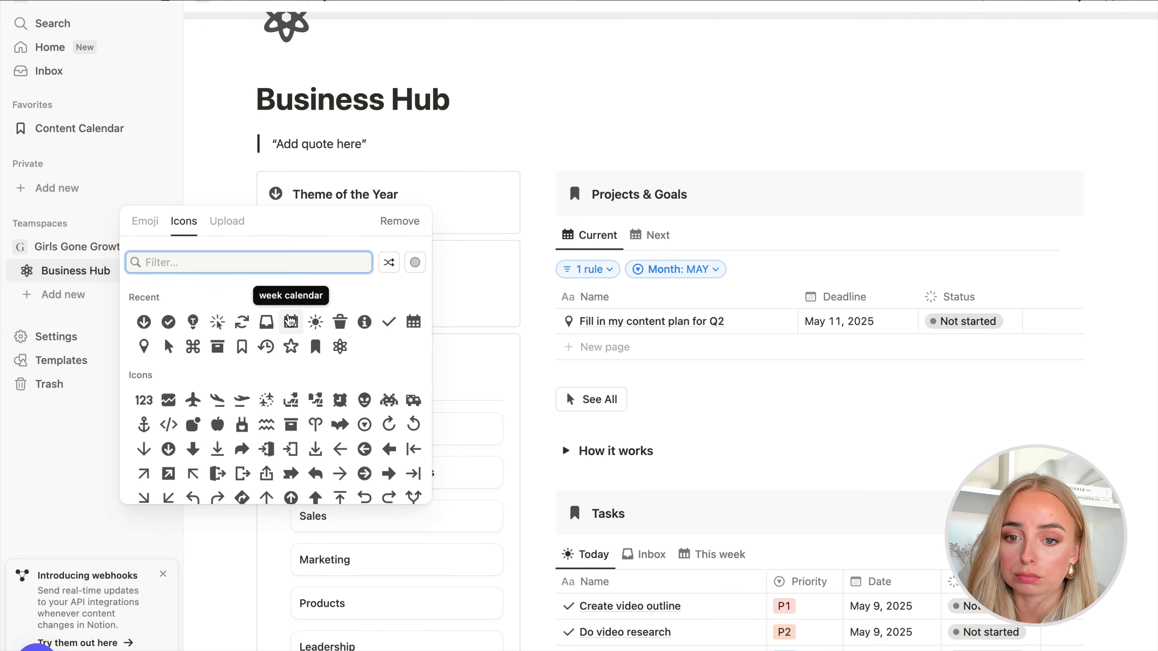
{"action": "type", "text": "year"}
{"action": "left_click", "coordinate": [217, 301]}
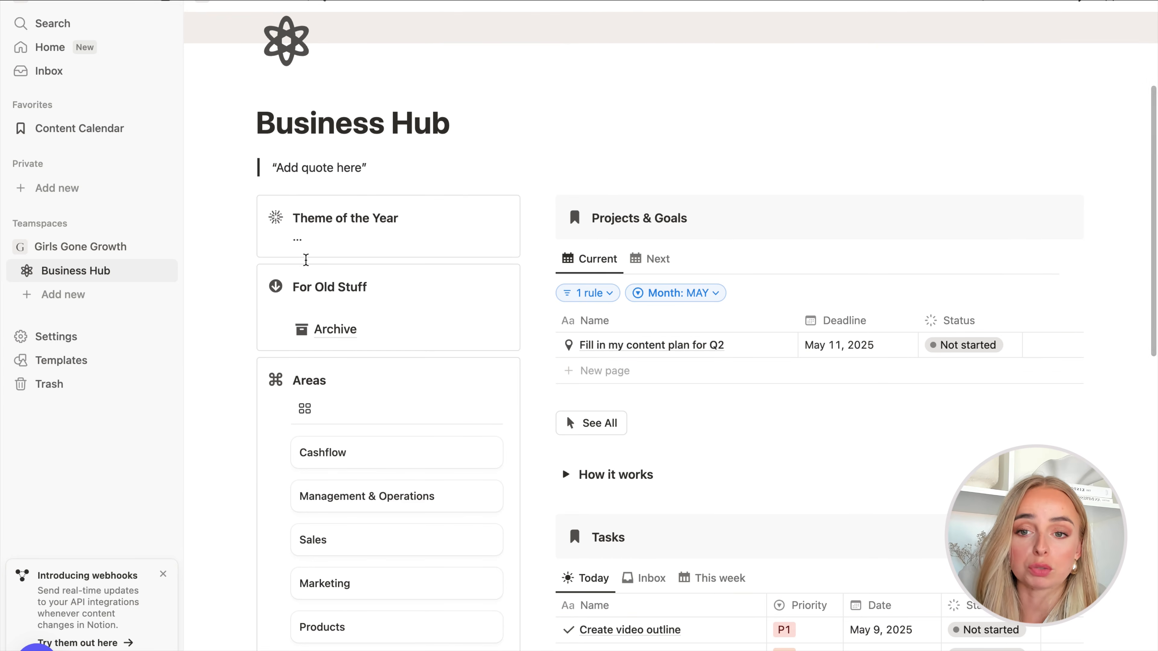
{"action": "scroll", "coordinate": [341, 200], "scroll_direction": "up", "scroll_amount": 3}
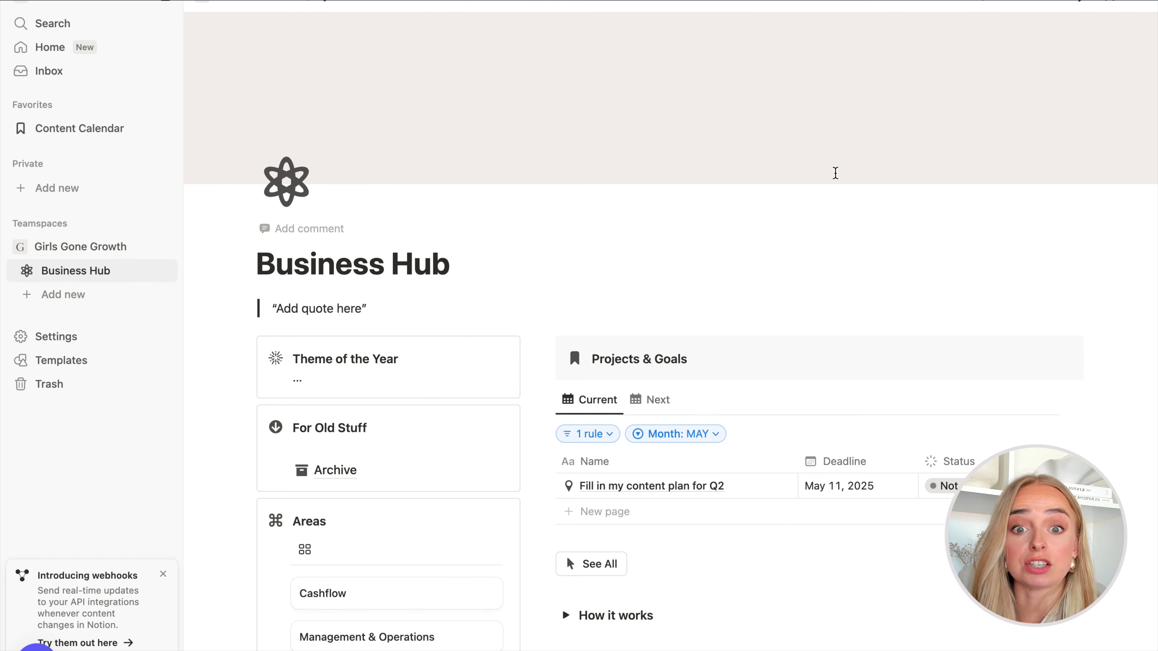
- Try a pink background on the Projects & Goals callout
{"action": "scroll", "coordinate": [785, 305], "scroll_direction": "down", "scroll_amount": 2}
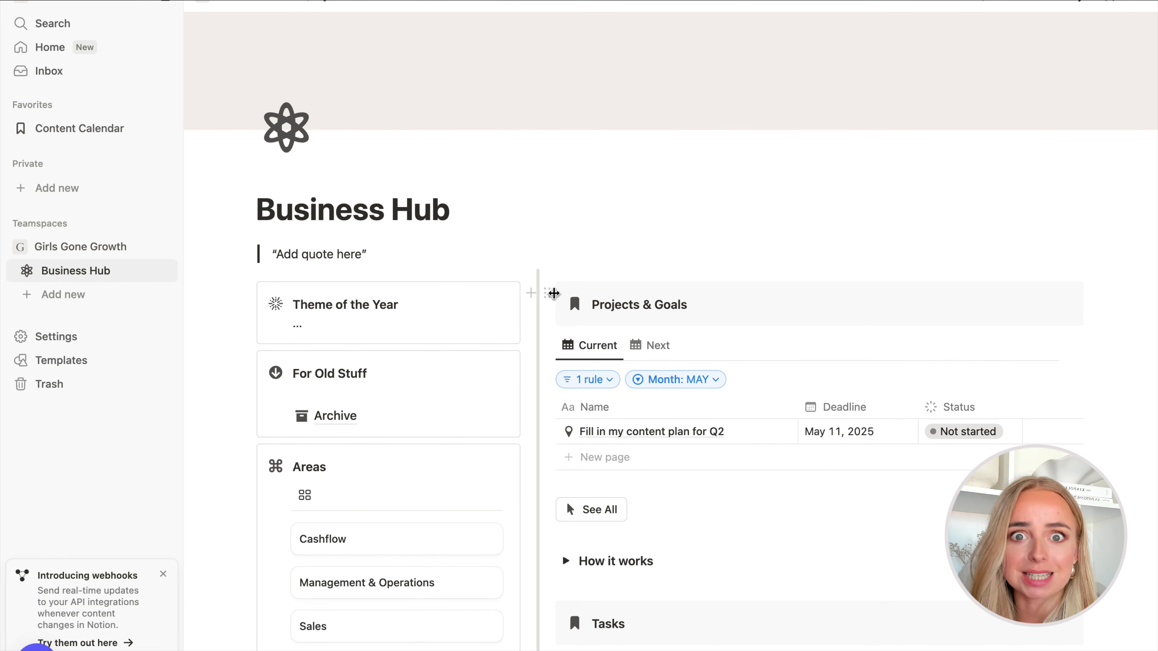
{"action": "left_click", "coordinate": [549, 294]}
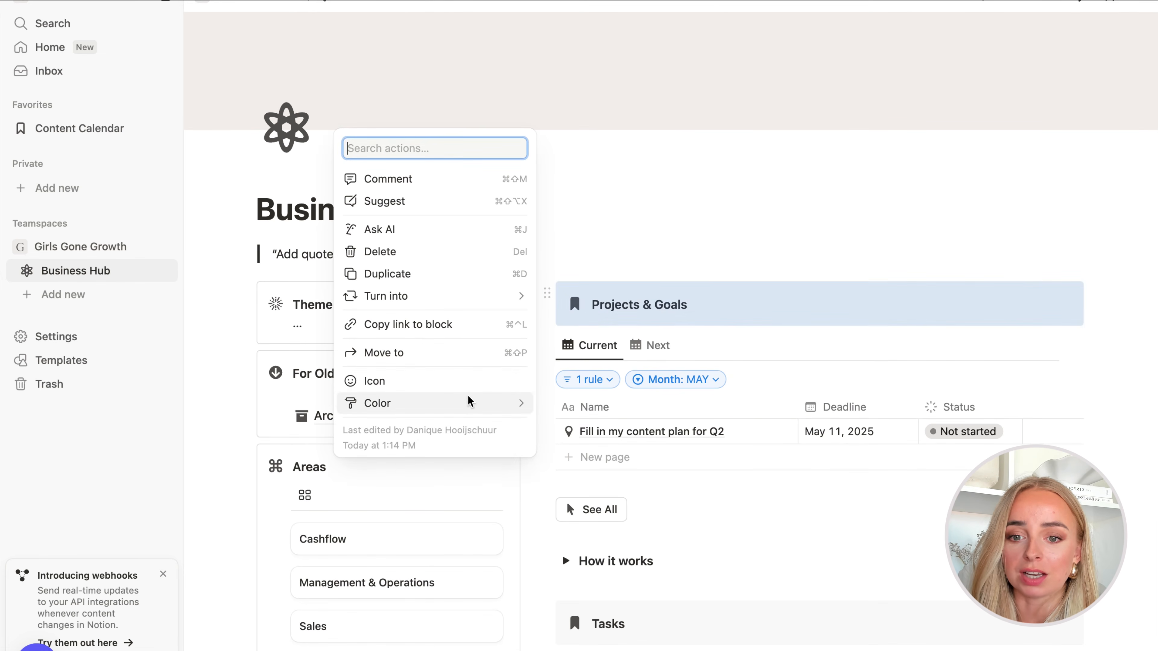
{"action": "mouse_move", "coordinate": [469, 401]}
{"action": "scroll", "coordinate": [565, 561], "scroll_direction": "down", "scroll_amount": 2}
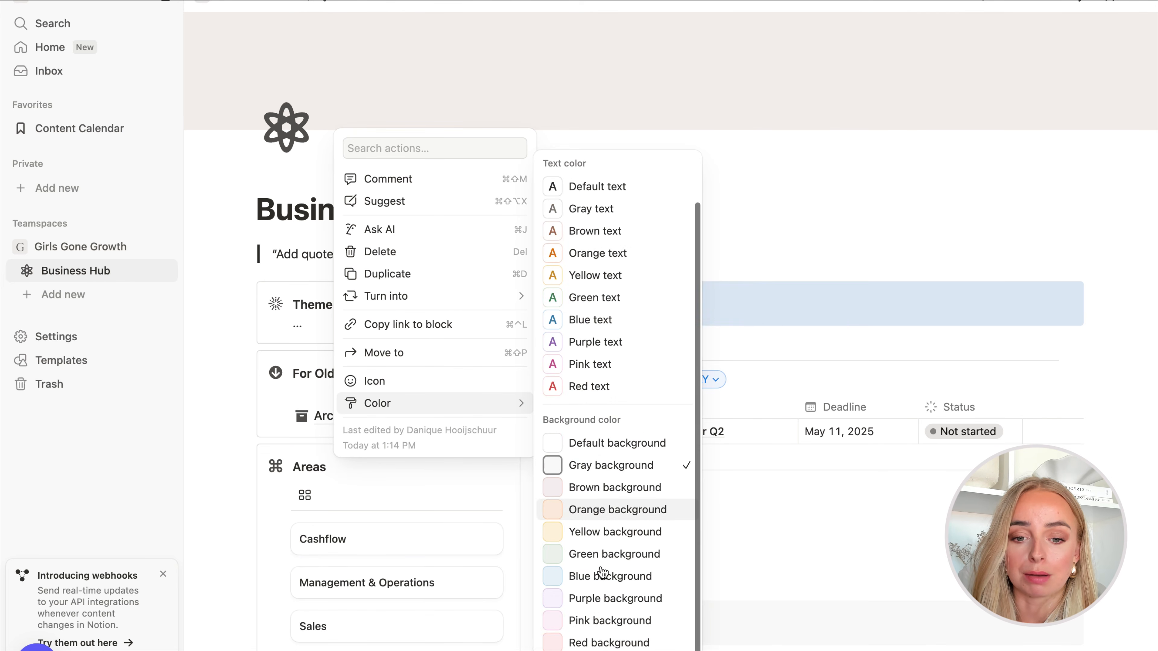
{"action": "left_click", "coordinate": [601, 620]}
- Try a blue background on the Tasks callout
{"action": "scroll", "coordinate": [547, 438], "scroll_direction": "down", "scroll_amount": 5}
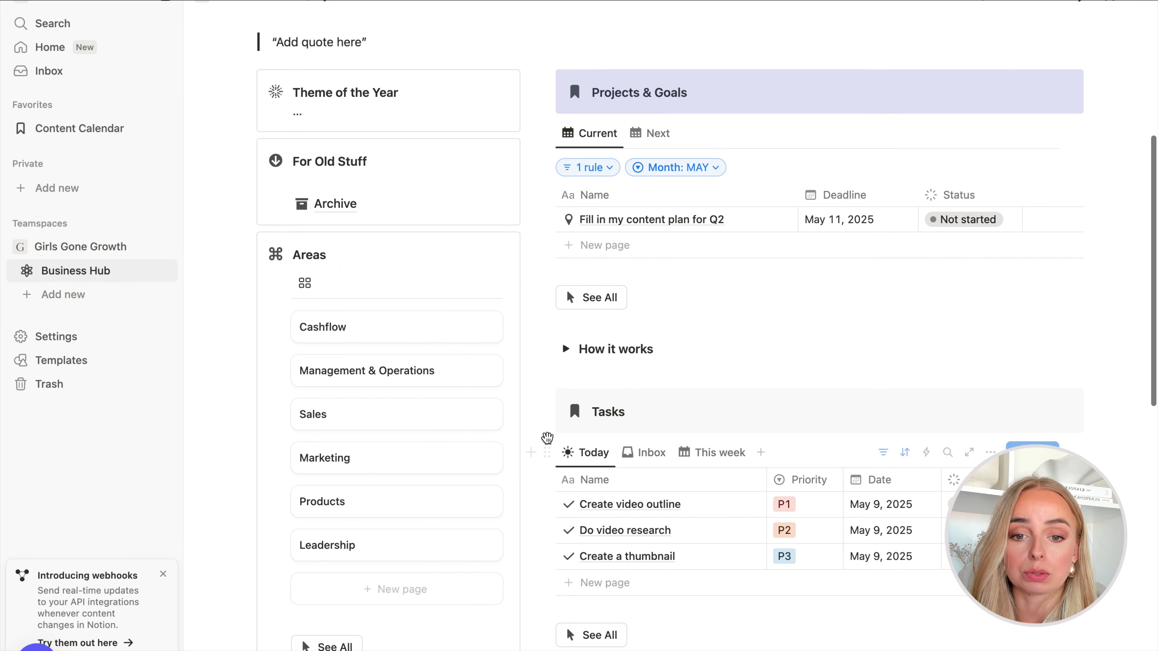
{"action": "left_click", "coordinate": [547, 404]}
{"action": "mouse_move", "coordinate": [469, 511]}
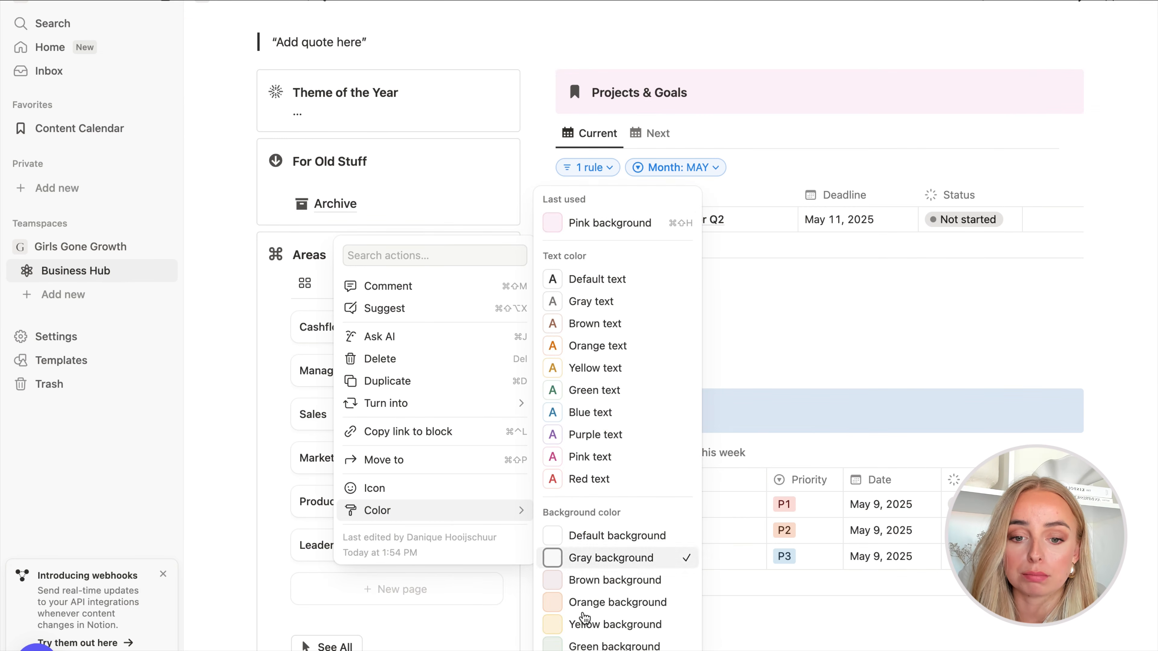
{"action": "left_click", "coordinate": [588, 650]}
- Try a yellow background on the Theme of the Year callout
{"action": "scroll", "coordinate": [224, 248], "scroll_direction": "up", "scroll_amount": 3}
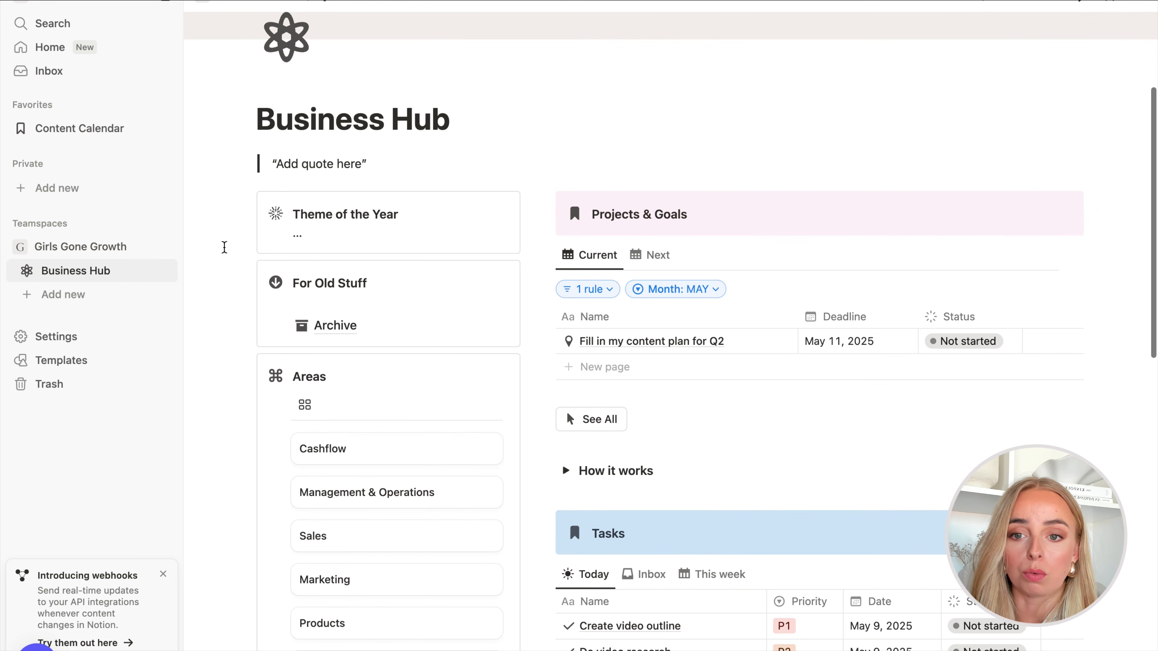
{"action": "left_click", "coordinate": [245, 208]}
{"action": "mouse_move", "coordinate": [185, 315]}
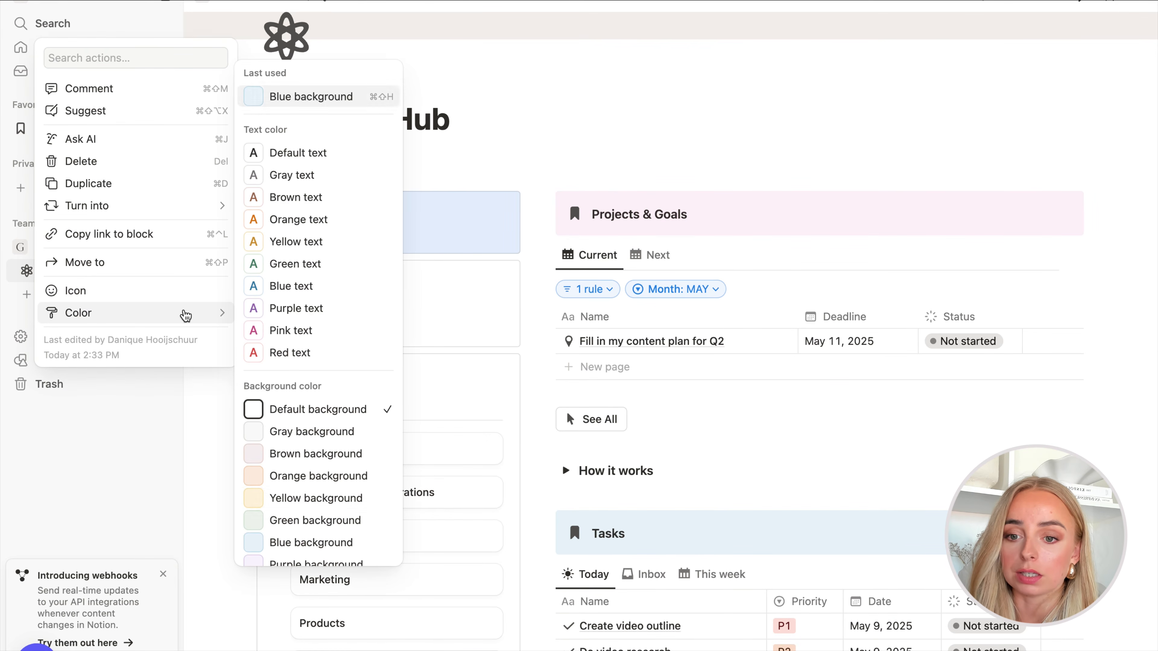
{"action": "left_click", "coordinate": [305, 500]}
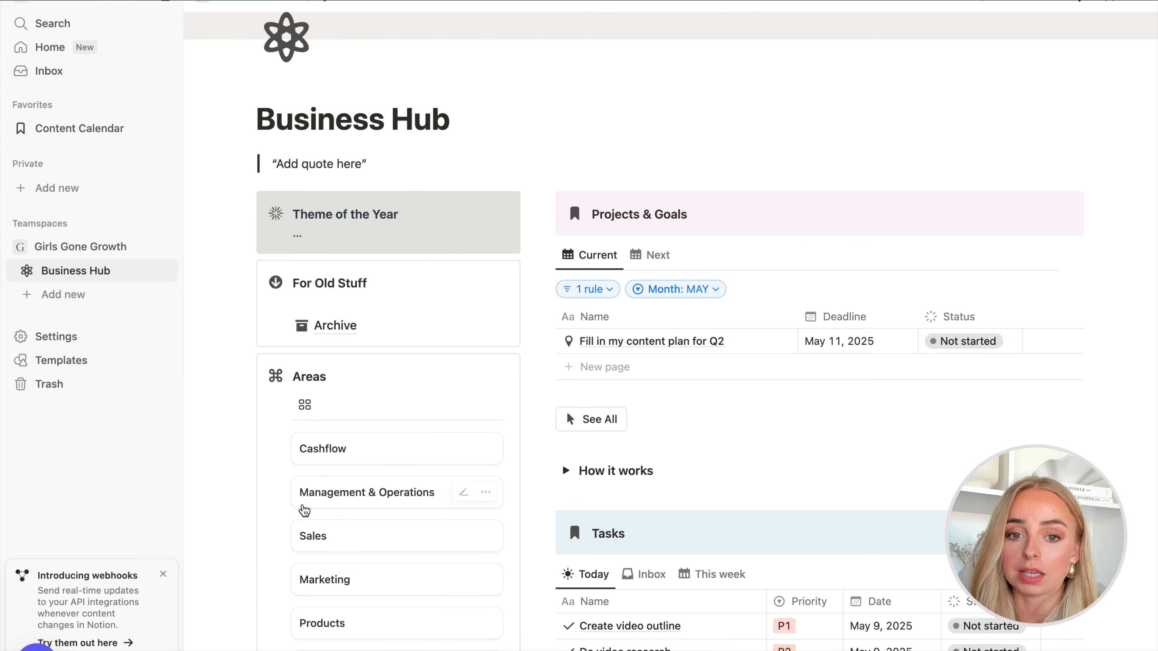
{"action": "left_click", "coordinate": [1079, 159]}
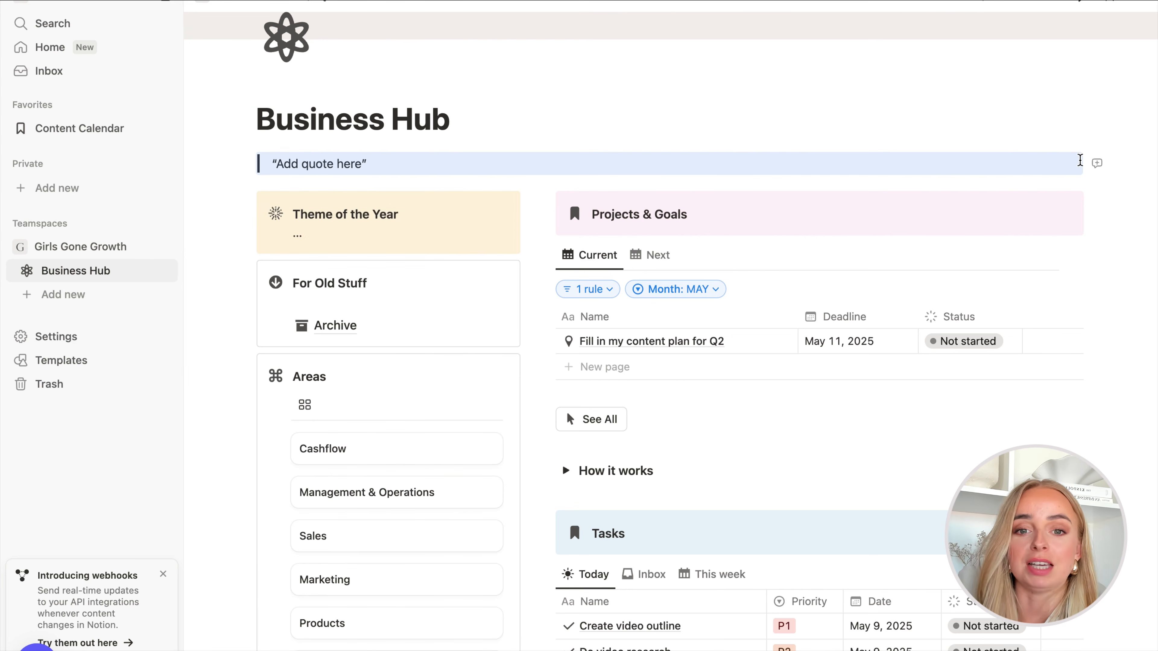
- Undo the background colour changes on the Theme of the Year, Tasks and Projects & Goals callouts
{"action": "scroll", "coordinate": [1080, 159], "scroll_direction": "up", "scroll_amount": 3}
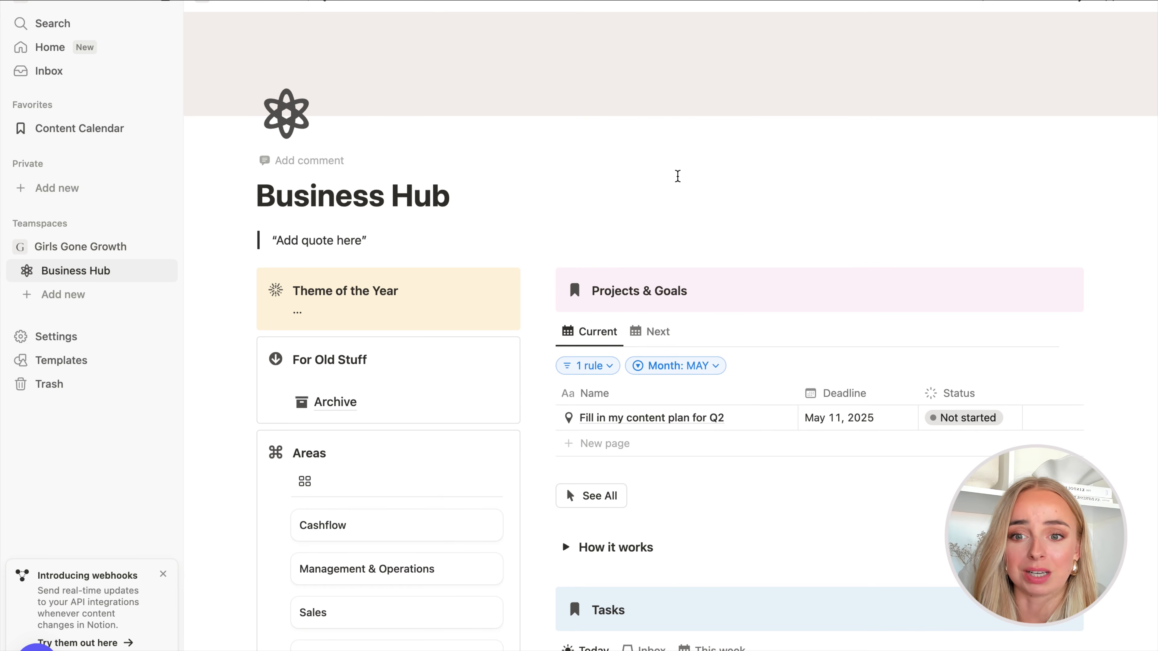
{"action": "scroll", "coordinate": [678, 176], "scroll_direction": "up", "scroll_amount": 1}
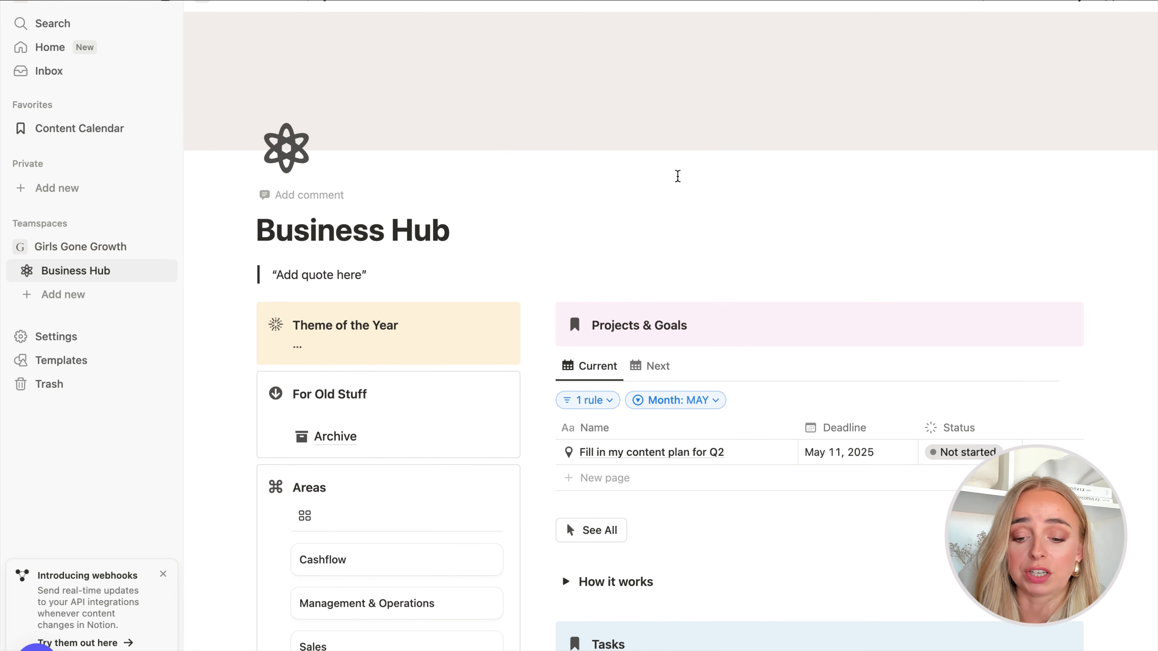
{"action": "key", "text": "super+z"}
{"action": "key", "text": "super+z"}
{"action": "key", "text": "super+z"}
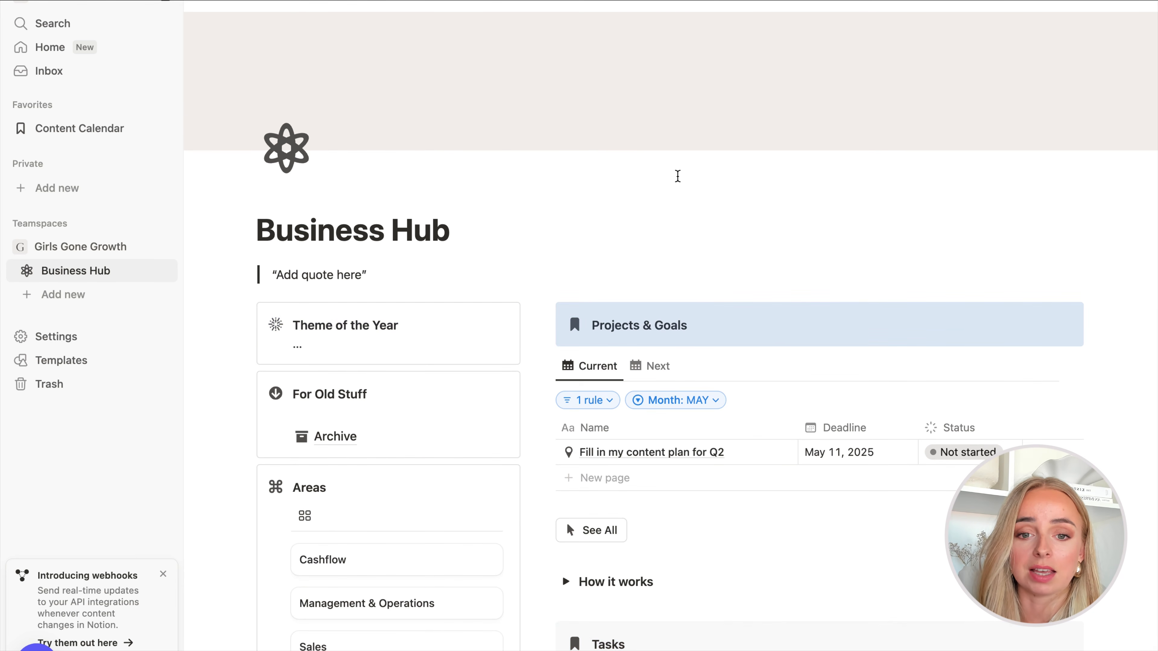
{"action": "key", "text": "super+z"}
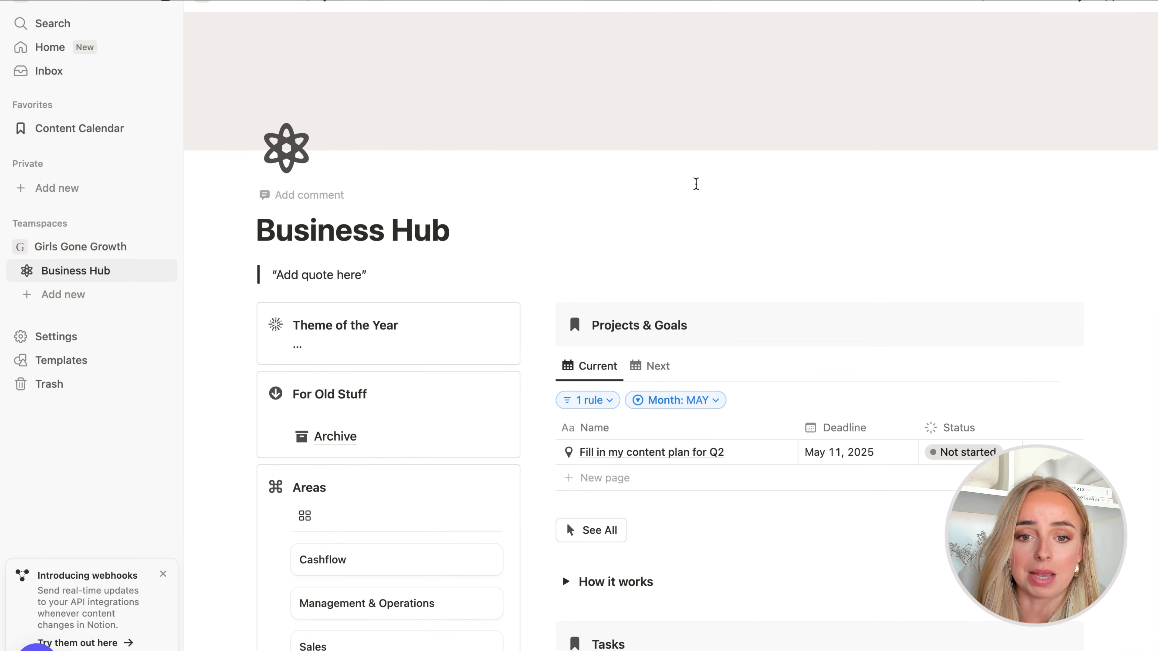